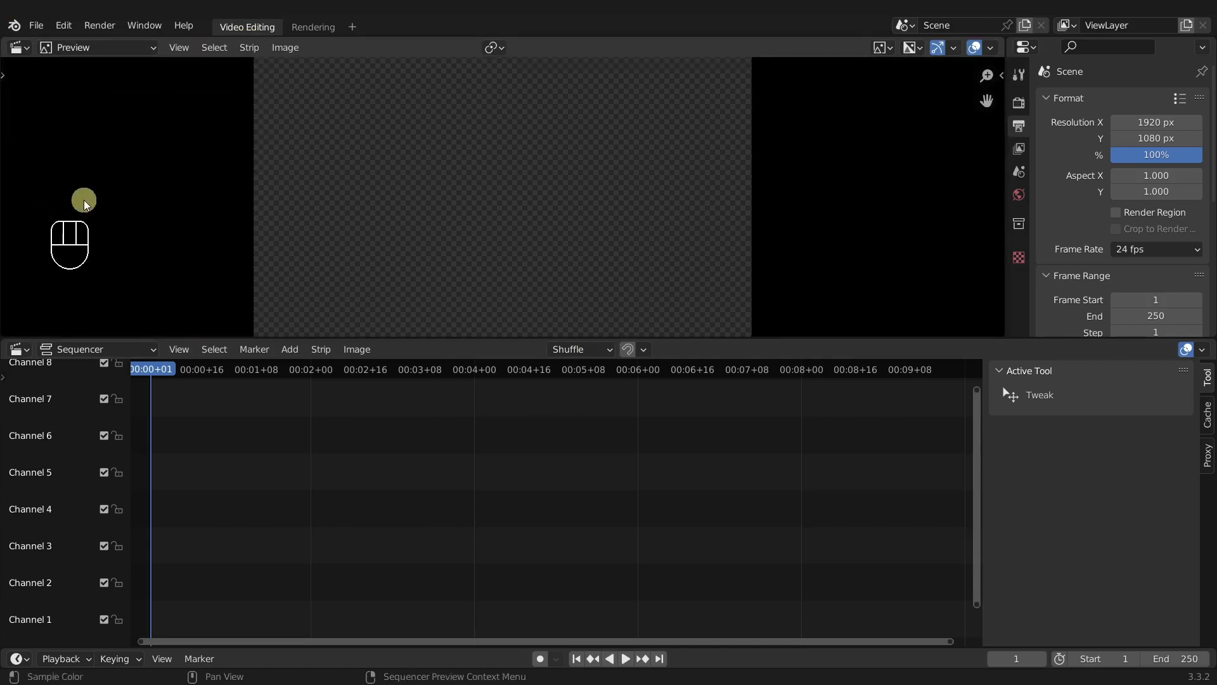
- Turn off Limit View to Contents for the sequencer timeline
{"action": "left_click", "coordinate": [179, 350]}
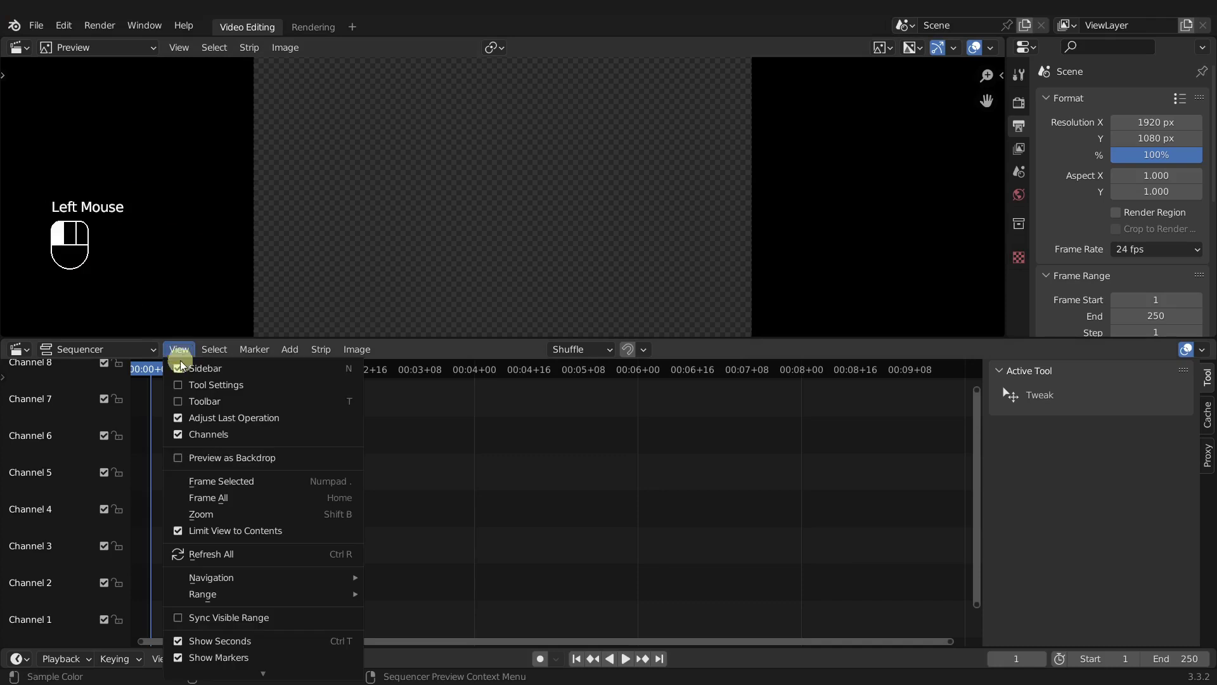
{"action": "left_click", "coordinate": [179, 532]}
{"action": "mouse_move", "coordinate": [353, 438]}
{"action": "middle_mouse_down"}
{"action": "mouse_move", "coordinate": [353, 633]}
{"action": "mouse_move", "coordinate": [371, 434]}
{"action": "mouse_move", "coordinate": [383, 494]}
{"action": "mouse_move", "coordinate": [348, 407]}
{"action": "mouse_move", "coordinate": [350, 421]}
{"action": "middle_mouse_up"}
- Add a Color strip in channel 5 starting at frame 1, and frame it in the timeline
{"action": "left_click", "coordinate": [292, 349]}
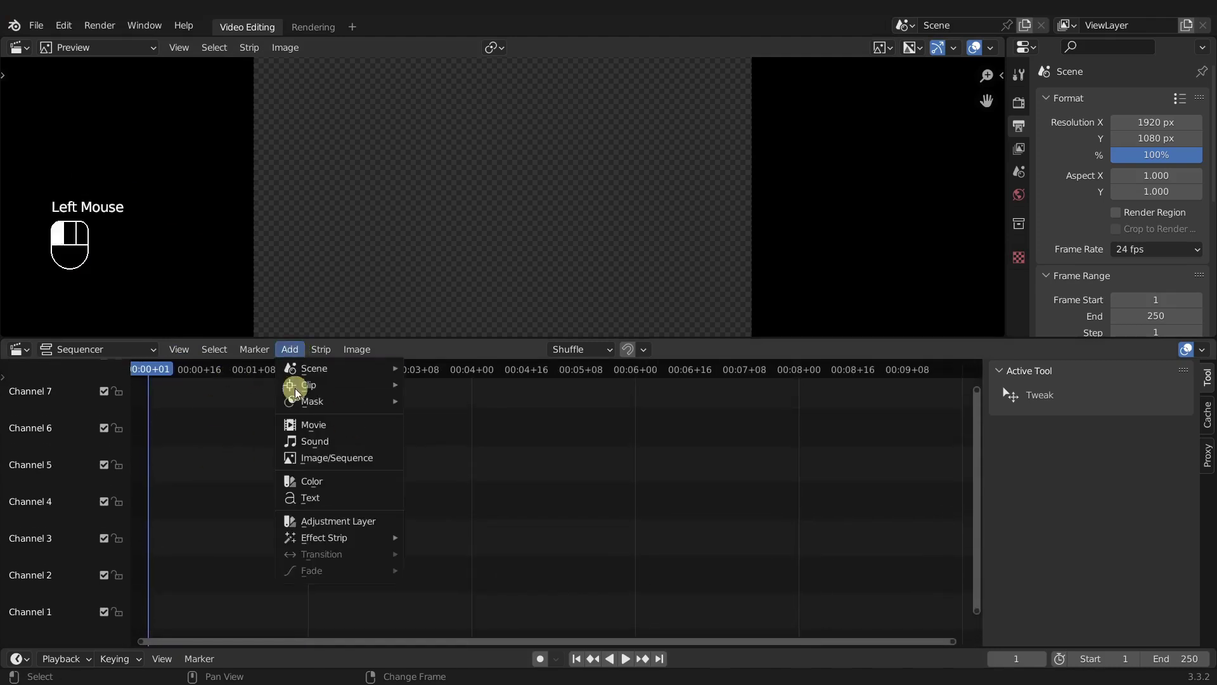
{"action": "left_click", "coordinate": [306, 481]}
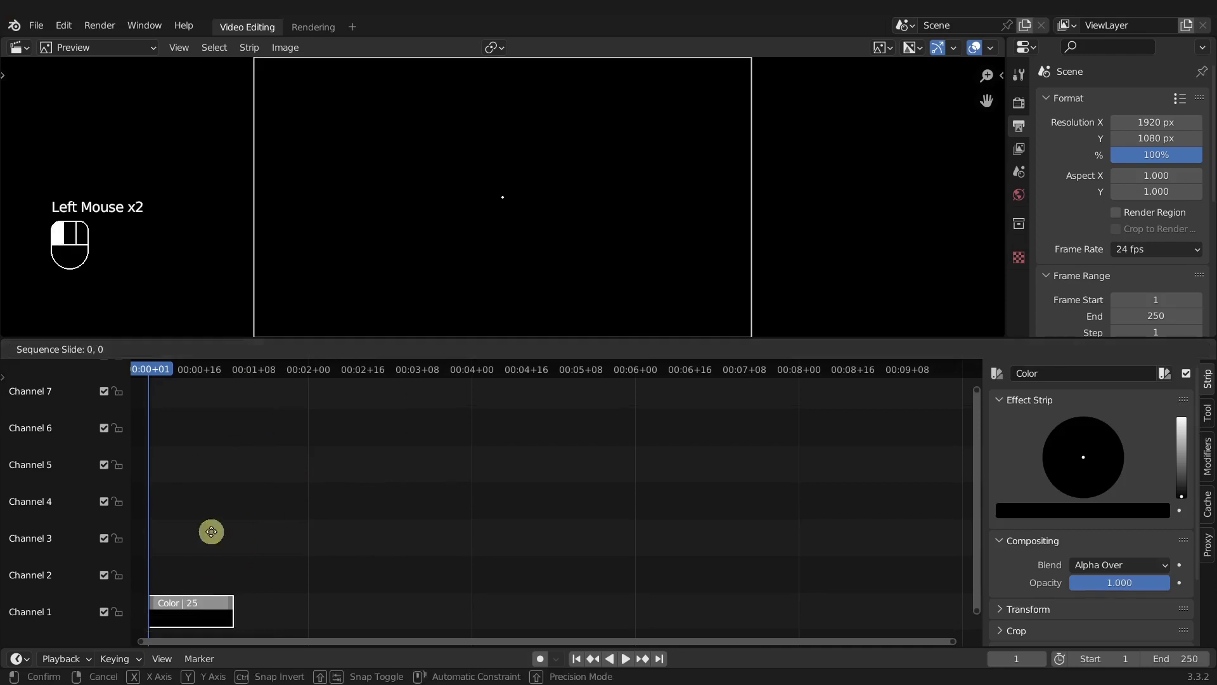
{"action": "left_click", "coordinate": [235, 469]}
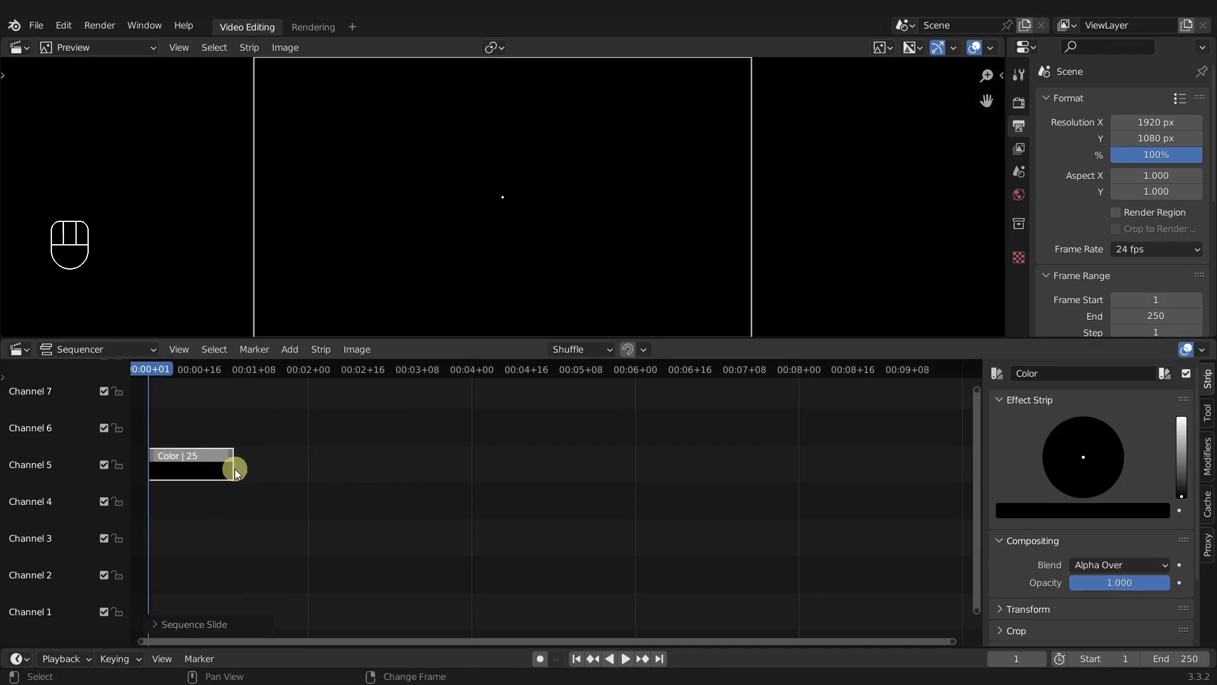
{"action": "key", "text": "KP_Decimal"}
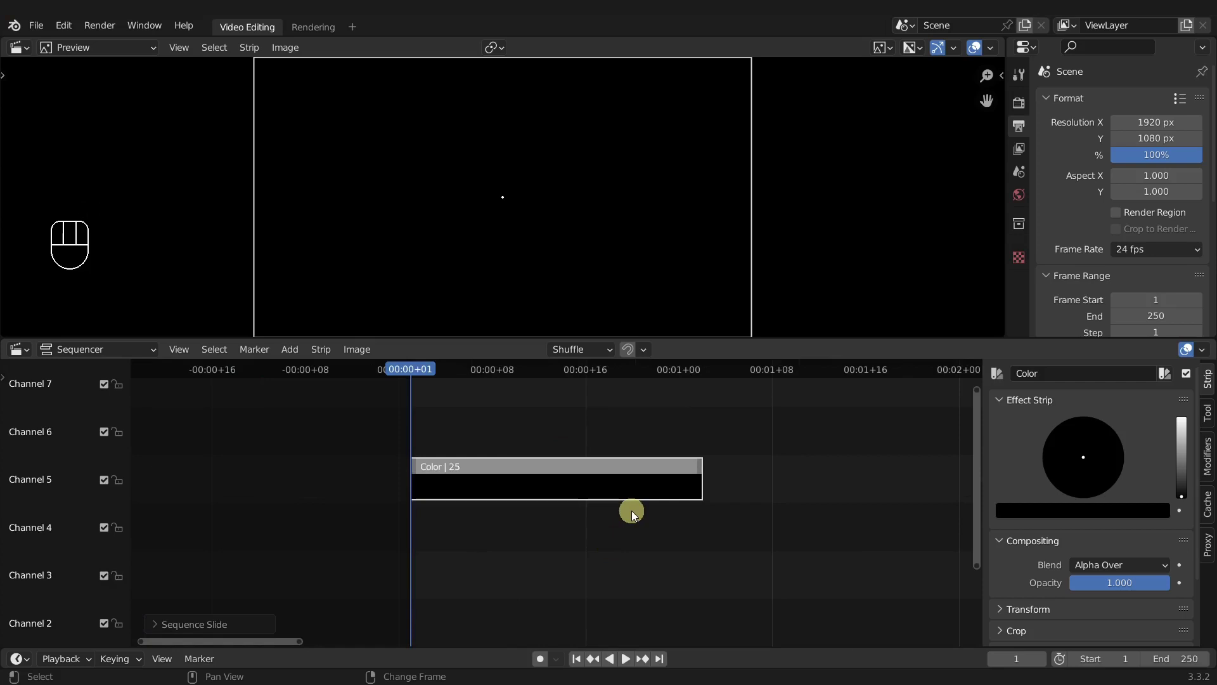
- Set the new strip's colour to full-brightness, fully saturated red
{"action": "left_click", "coordinate": [1179, 472]}
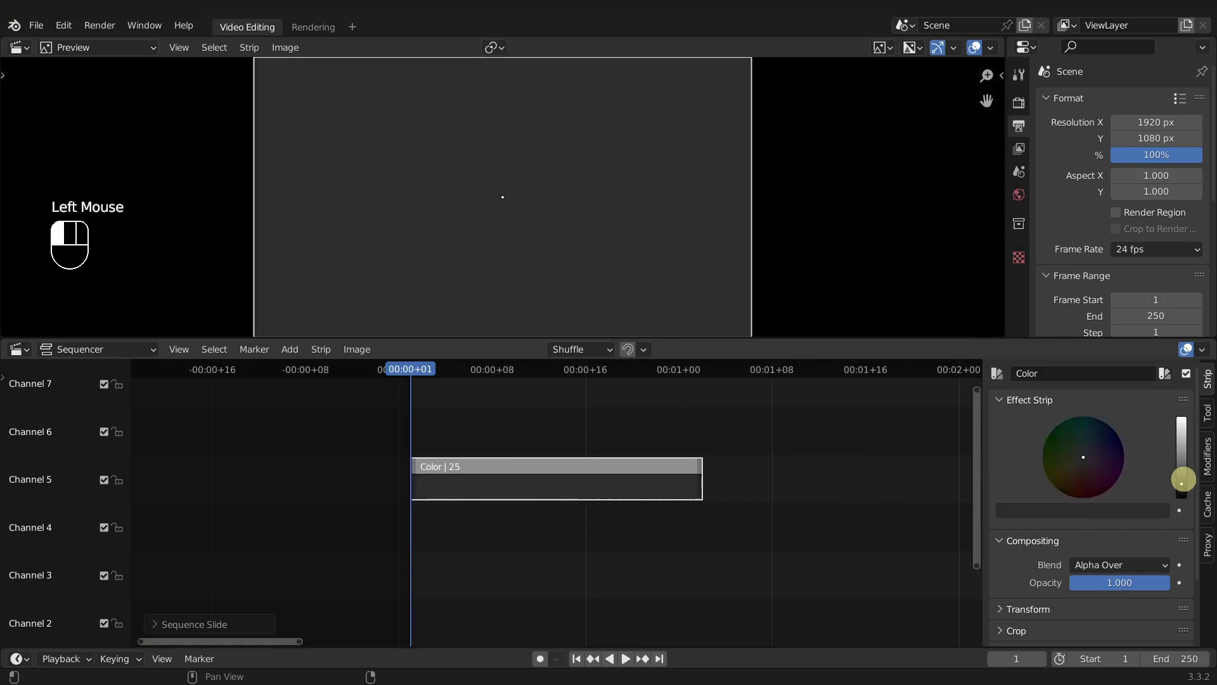
{"action": "left_click_drag", "start_coordinate": [1183, 471], "coordinate": [1182, 462]}
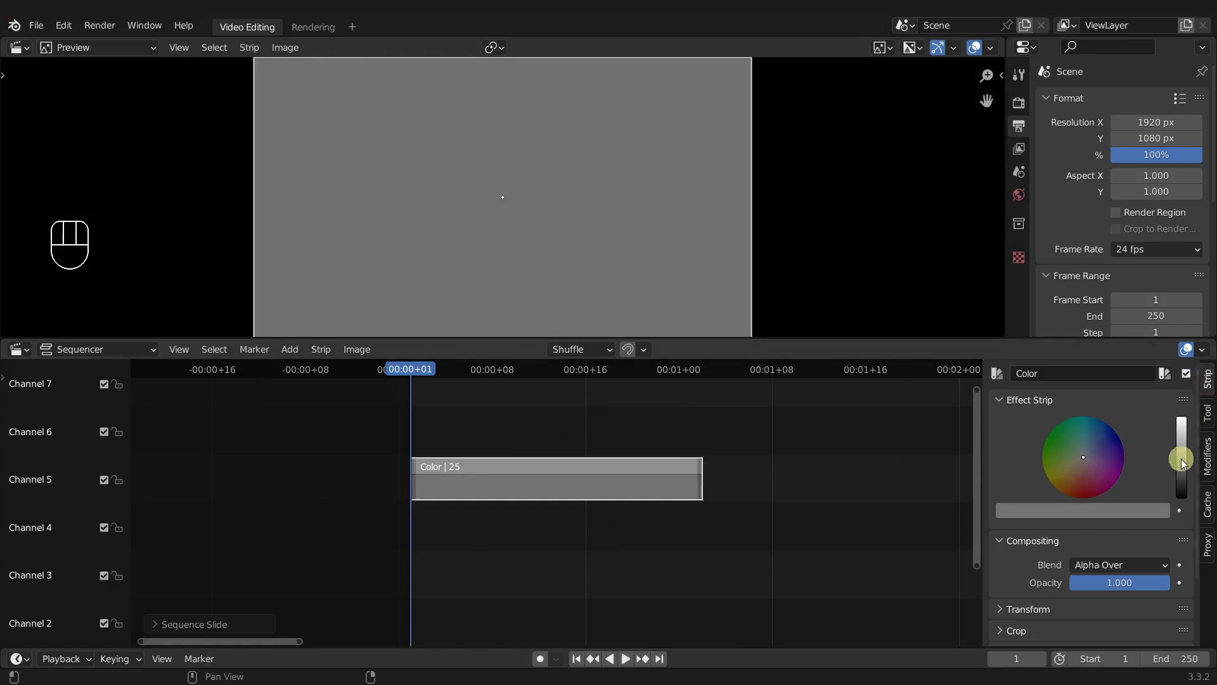
{"action": "left_click_drag", "start_coordinate": [1180, 461], "coordinate": [1182, 419]}
{"action": "double_click", "coordinate": [1092, 507]}
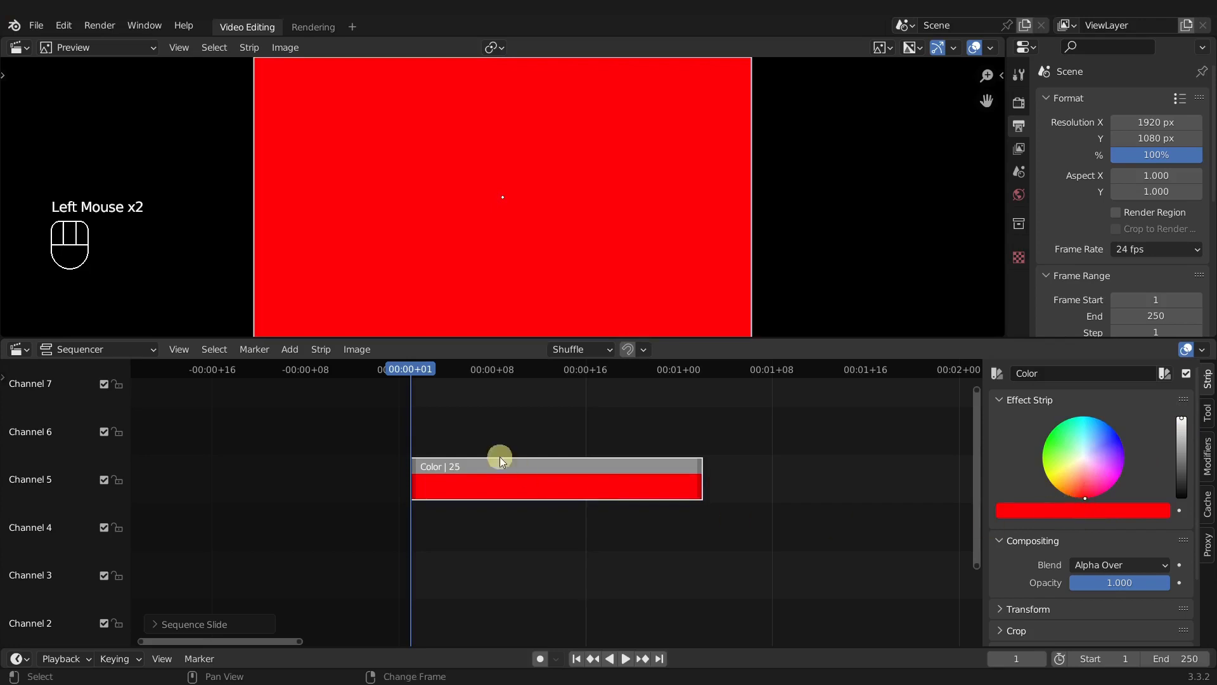
- Move the red strip down to channel 4 and duplicate it into channel 5 directly above
{"action": "left_click_drag", "start_coordinate": [501, 492], "coordinate": [501, 531]}
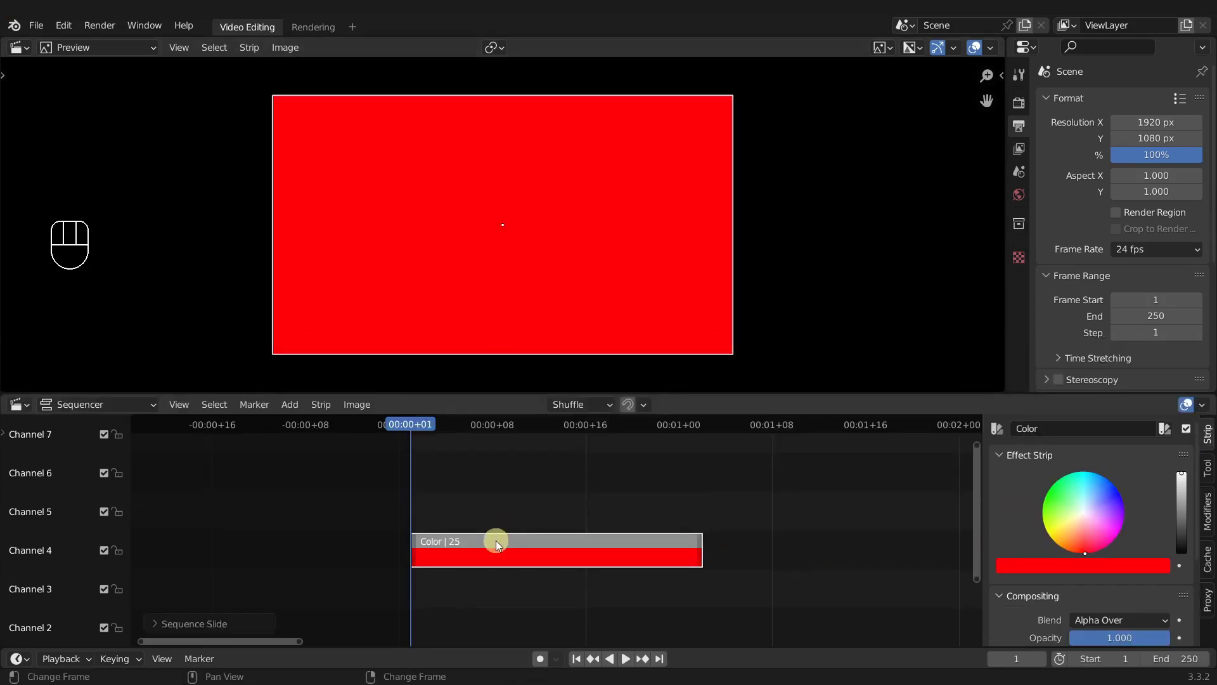
{"action": "key", "text": "shift+d"}
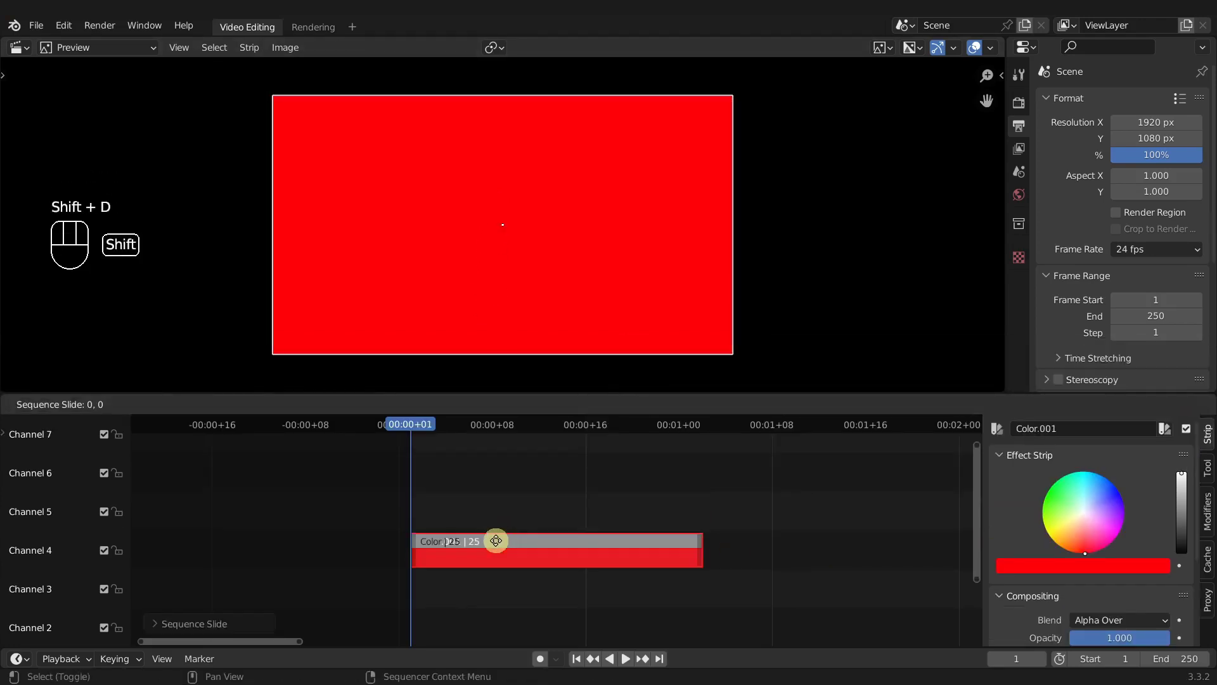
{"action": "left_click", "coordinate": [496, 518]}
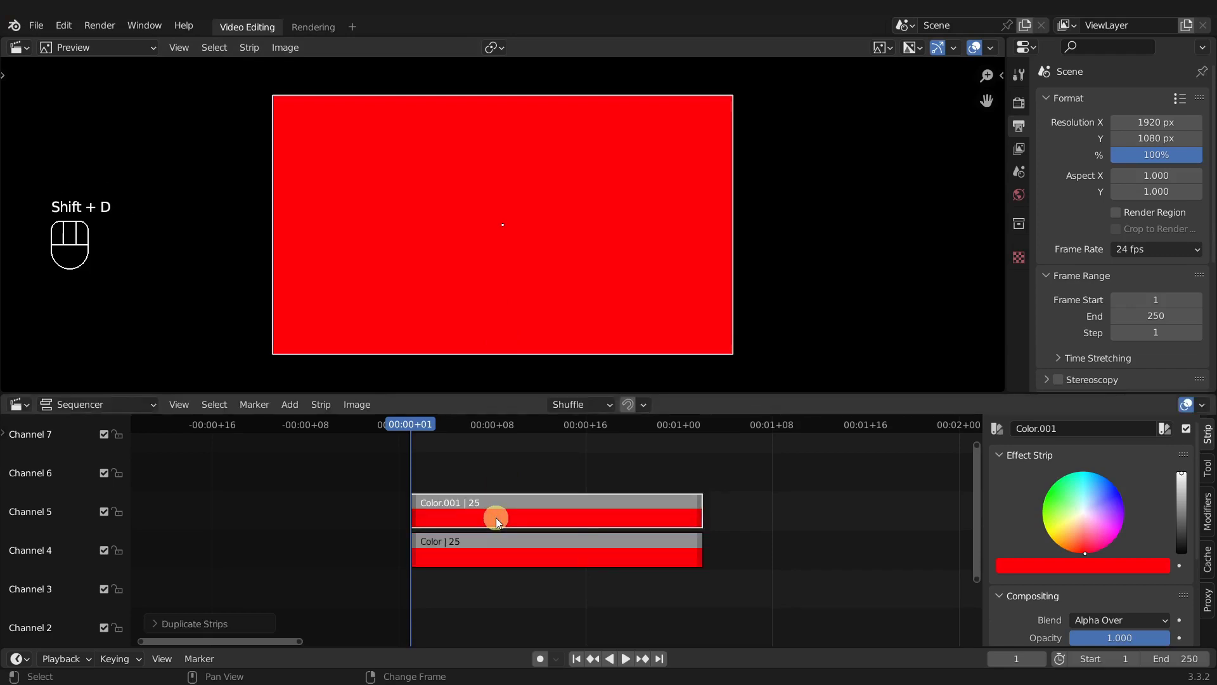
- Darken the duplicate strip in channel 5 to a deep red, keeping its start aligned with the strip below
{"action": "left_click", "coordinate": [516, 508]}
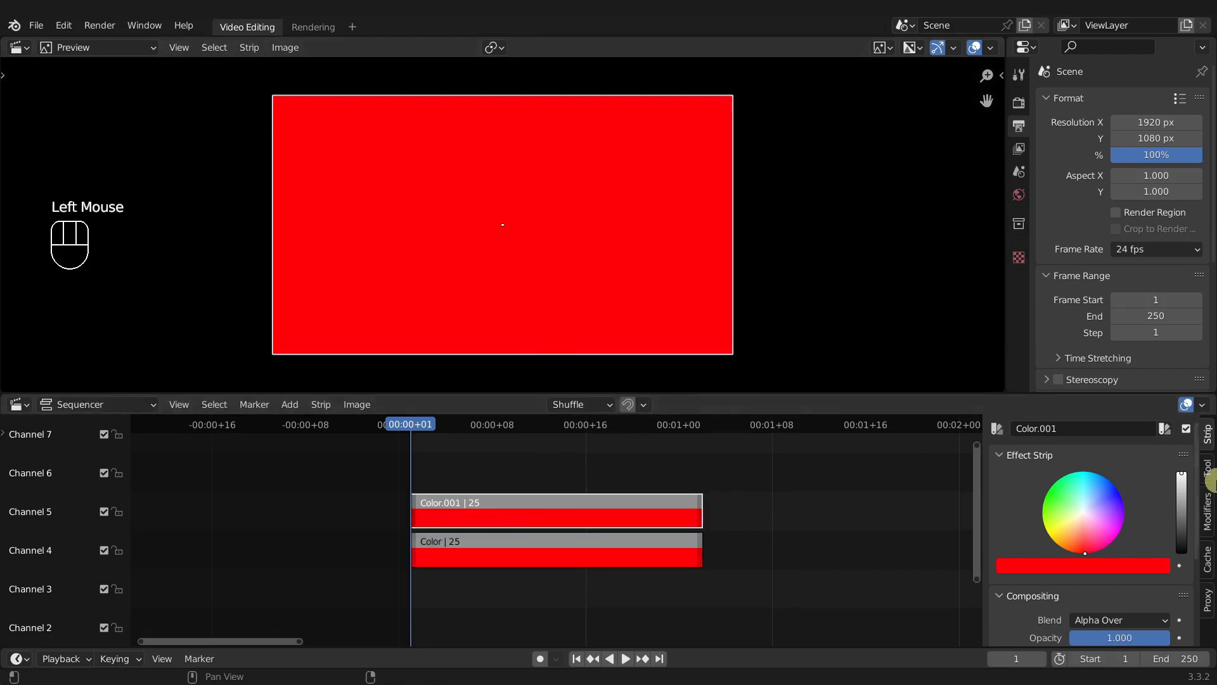
{"action": "left_click_drag", "start_coordinate": [1181, 492], "coordinate": [1180, 520]}
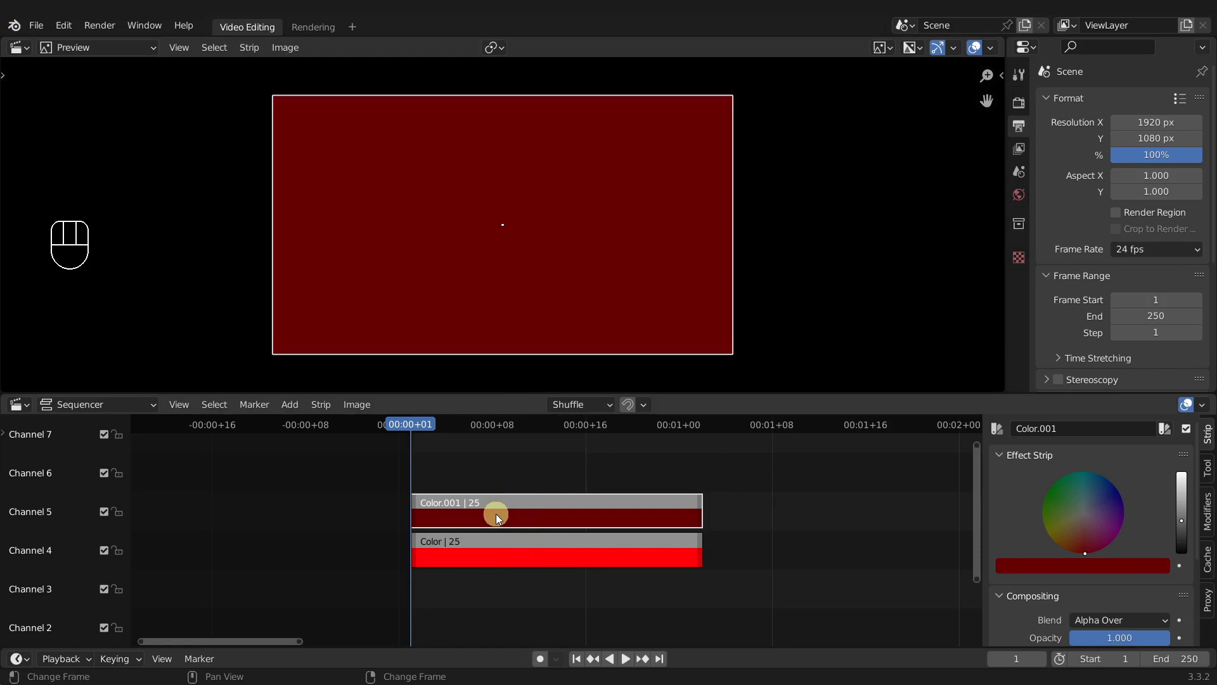
{"action": "left_click_drag", "start_coordinate": [473, 512], "coordinate": [494, 511]}
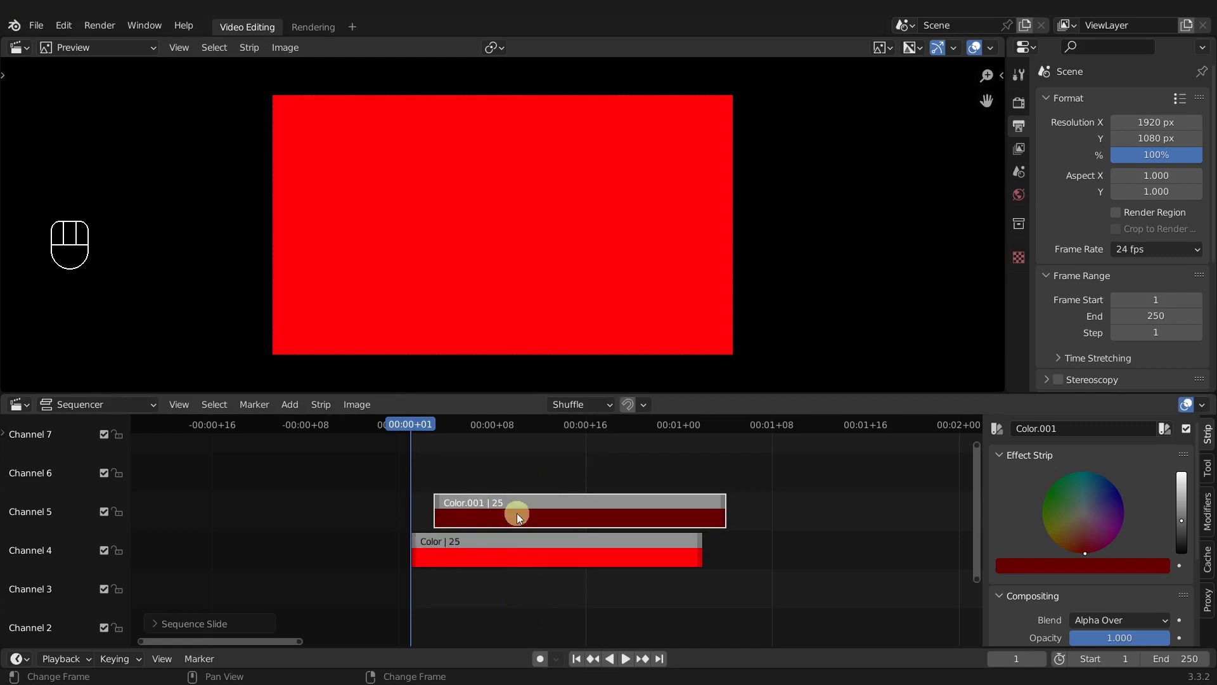
{"action": "left_click_drag", "start_coordinate": [525, 511], "coordinate": [501, 511]}
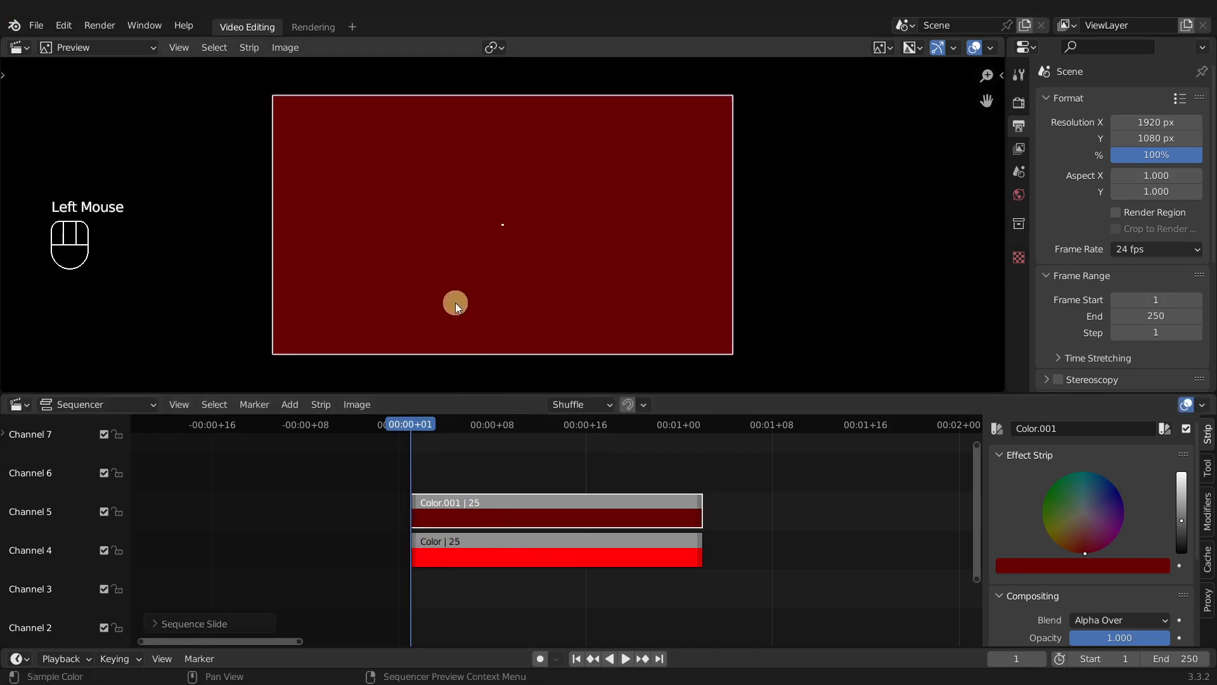
- Create a workspace named Masking from a copy of the Rendering workspace and set its image editor to Mask mode
{"action": "left_click", "coordinate": [318, 27]}
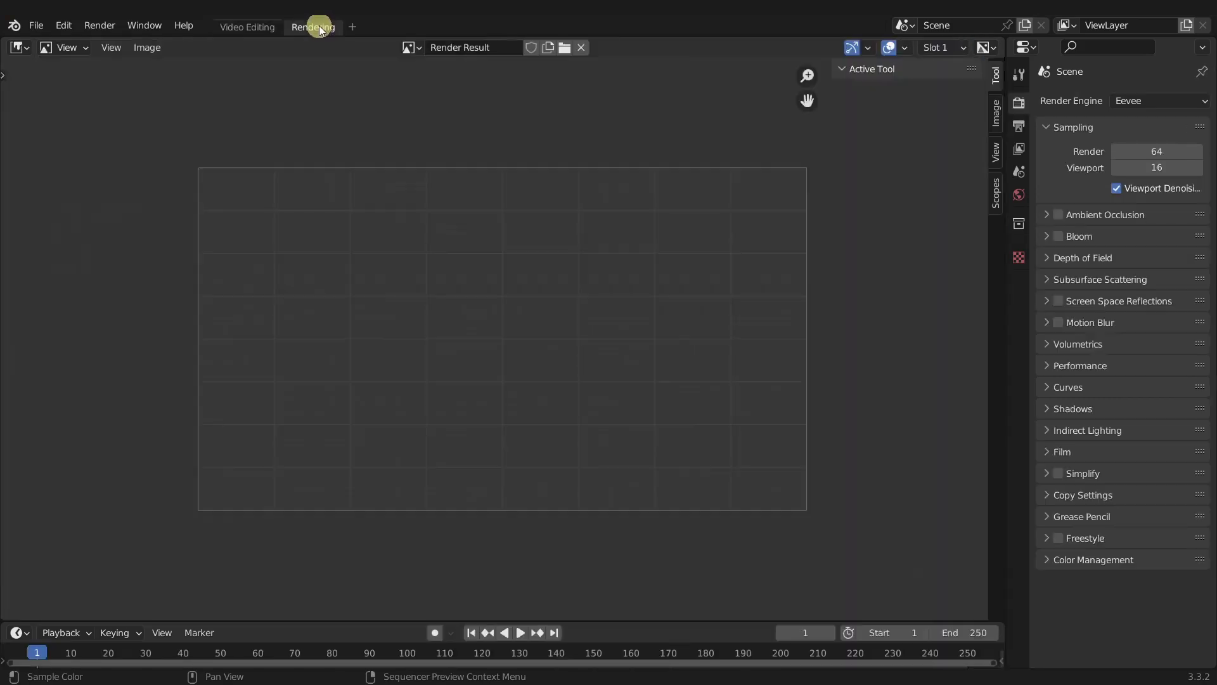
{"action": "double_click", "coordinate": [318, 25]}
{"action": "right_click", "coordinate": [318, 25]}
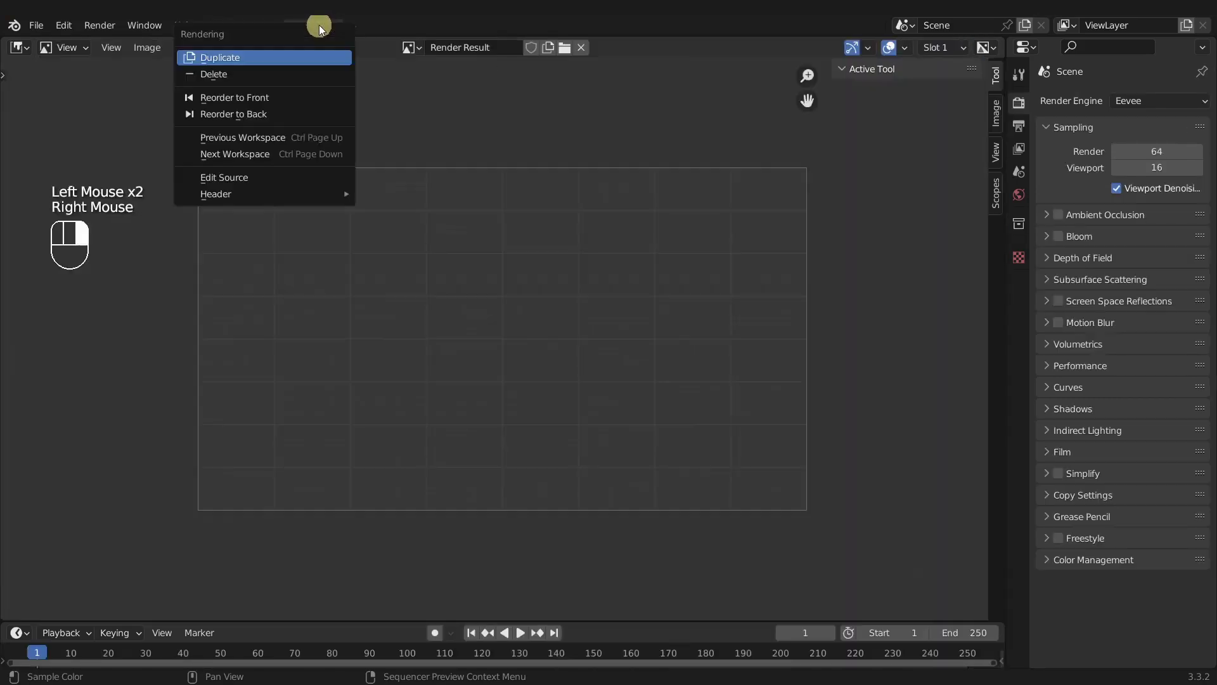
{"action": "left_click", "coordinate": [248, 58]}
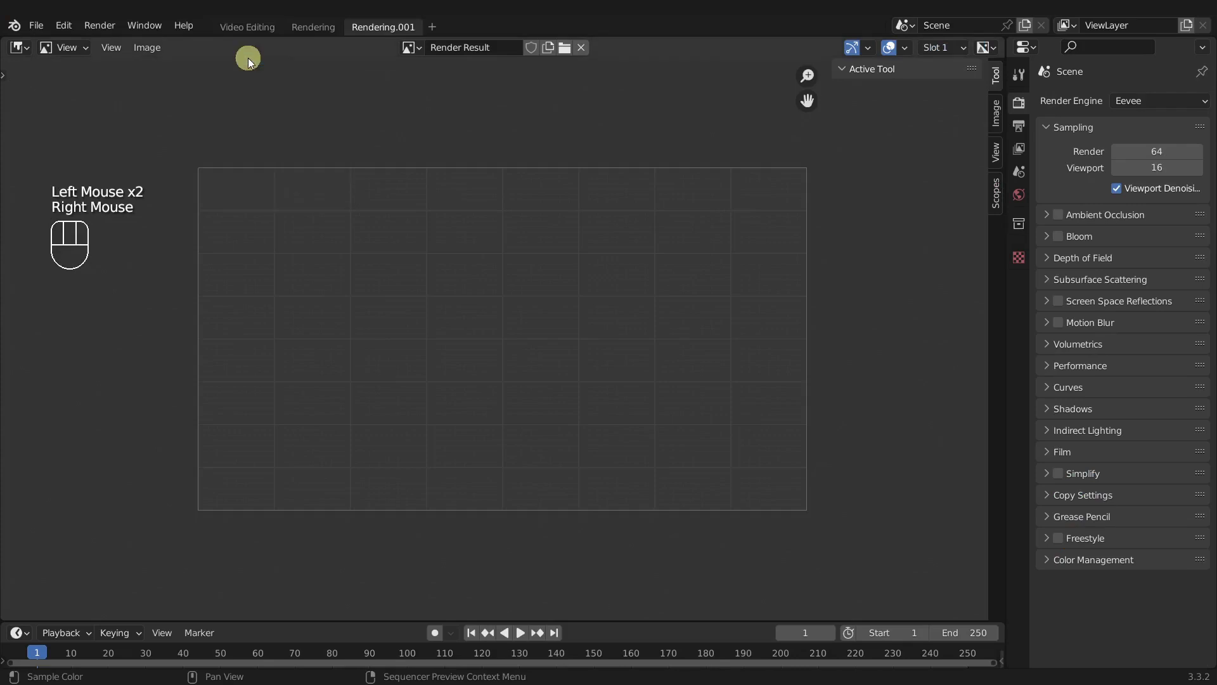
{"action": "double_click", "coordinate": [372, 25]}
{"action": "type", "text": "Masking"}
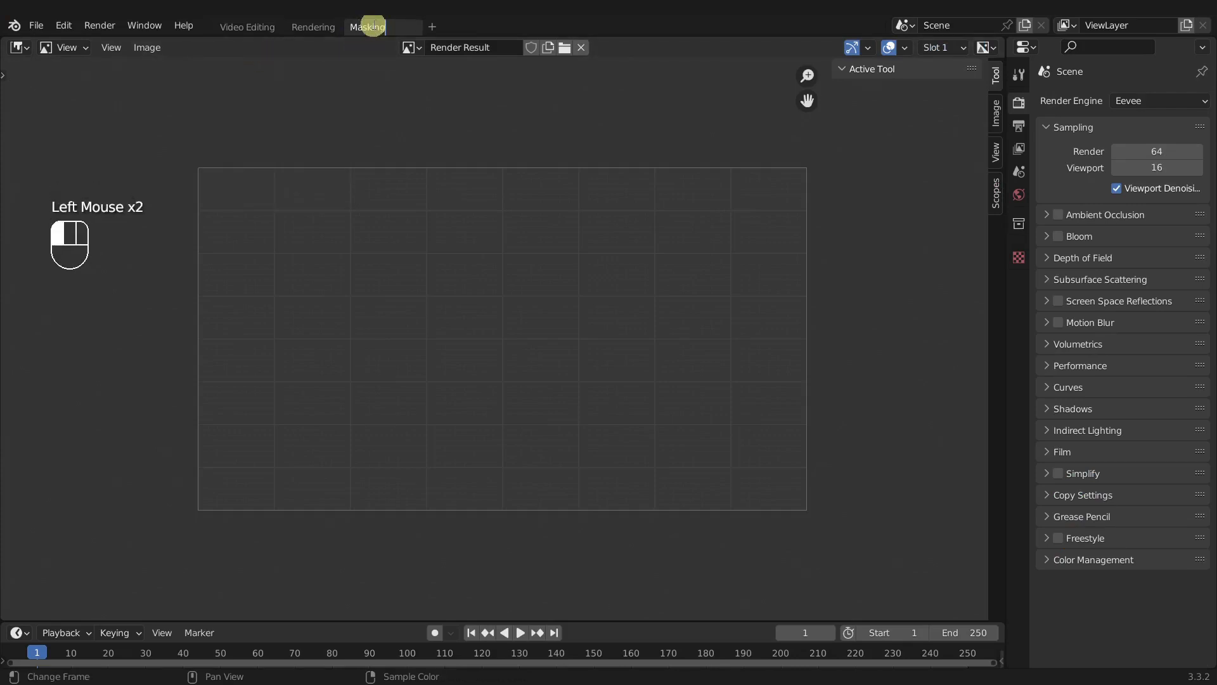
{"action": "key", "text": "Return"}
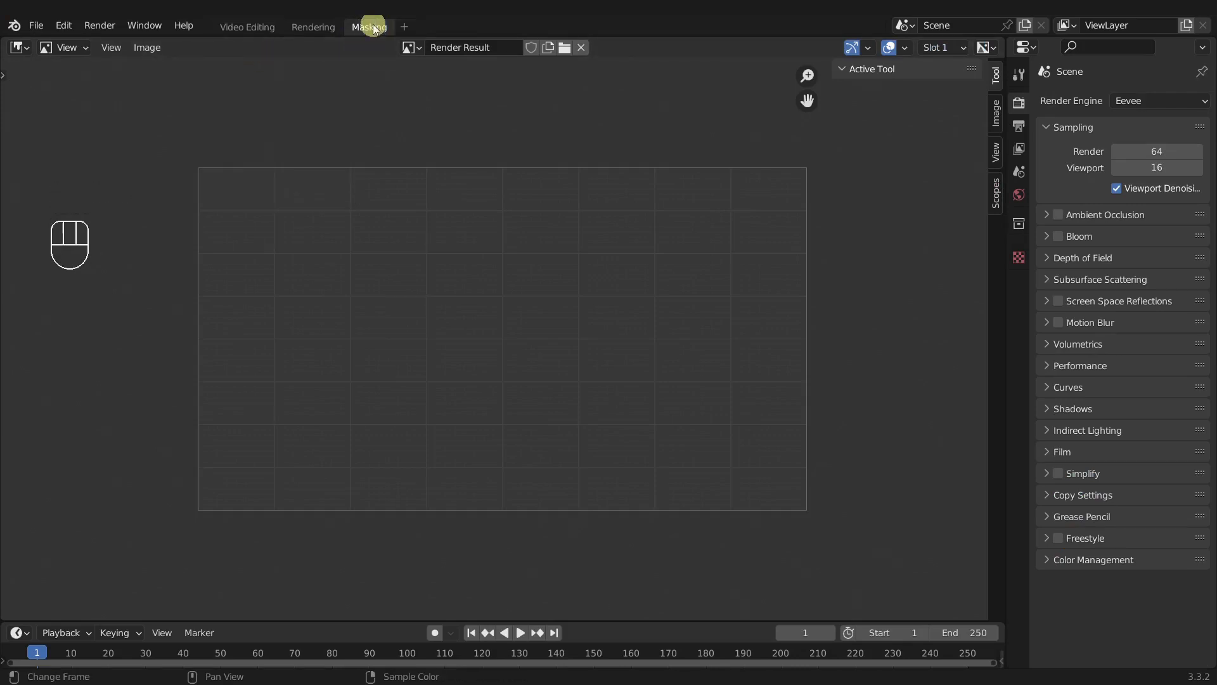
{"action": "left_click", "coordinate": [83, 45]}
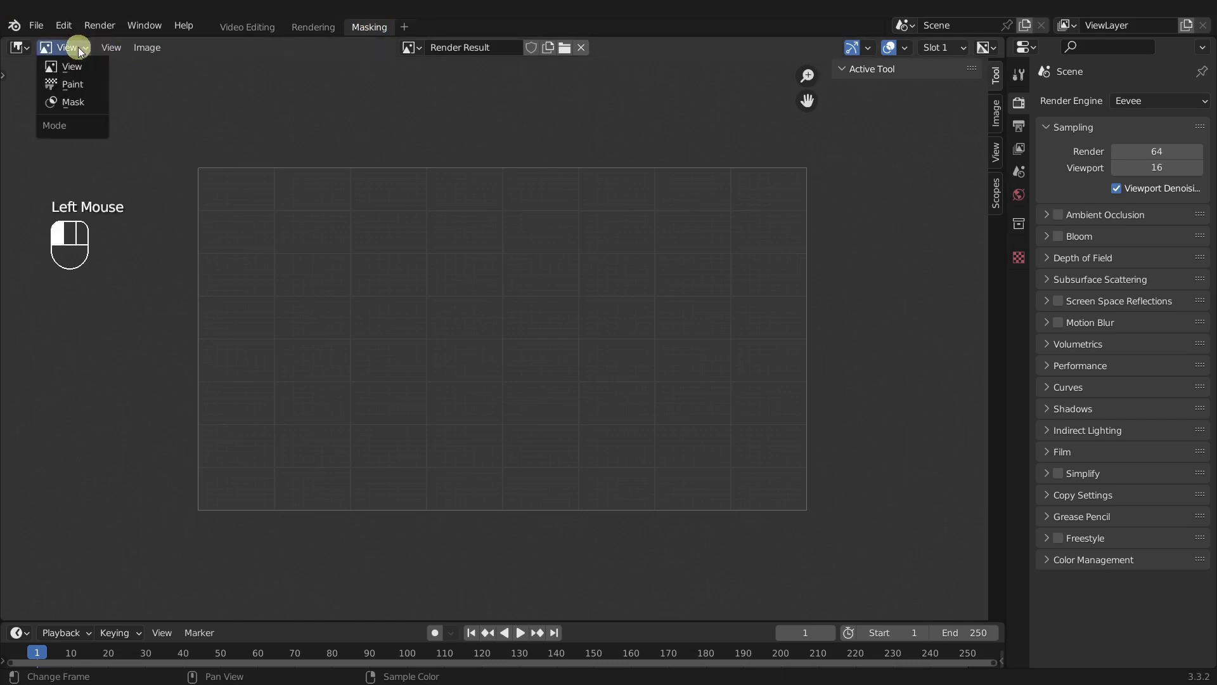
{"action": "left_click", "coordinate": [70, 102]}
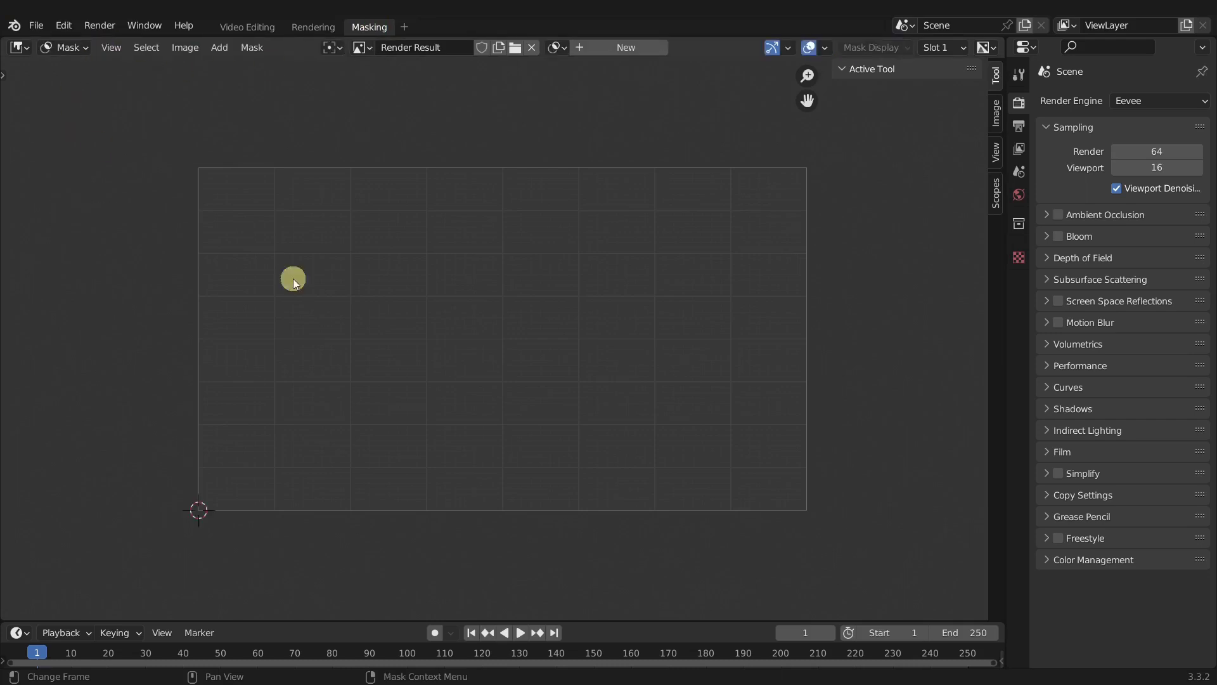
- Disable Compositing in the output's post-processing pipeline, leaving Sequencer enabled, and render the scene
{"action": "left_click", "coordinate": [1019, 127]}
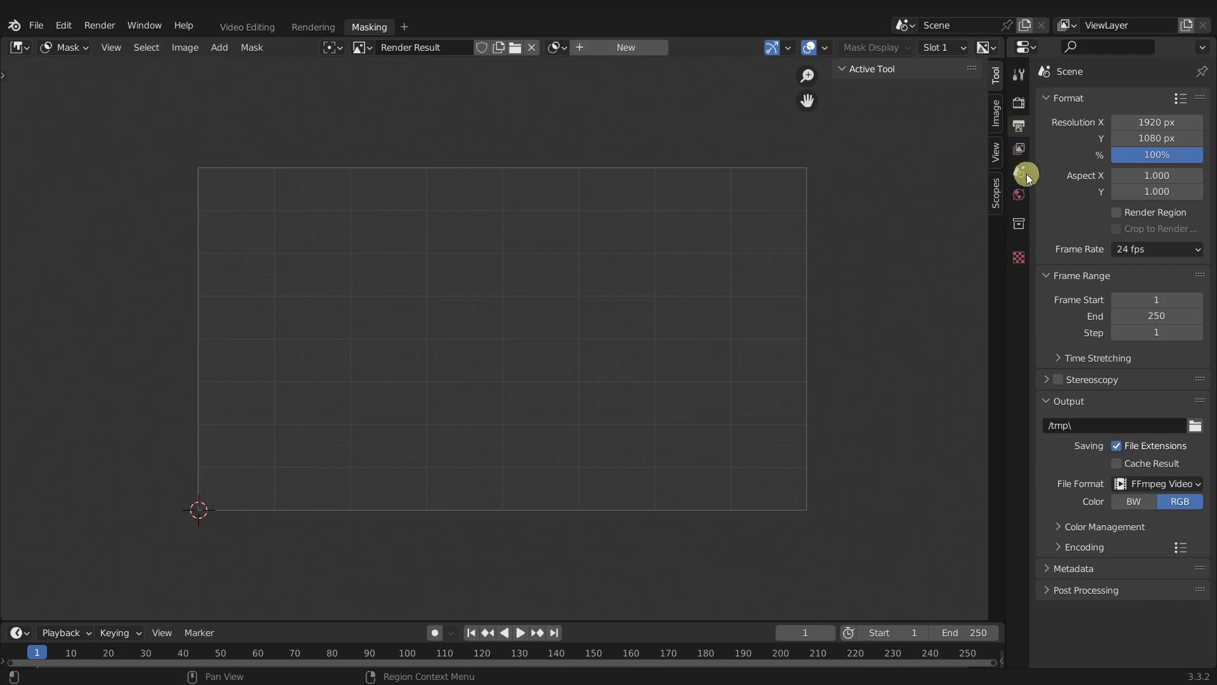
{"action": "left_click", "coordinate": [1068, 590]}
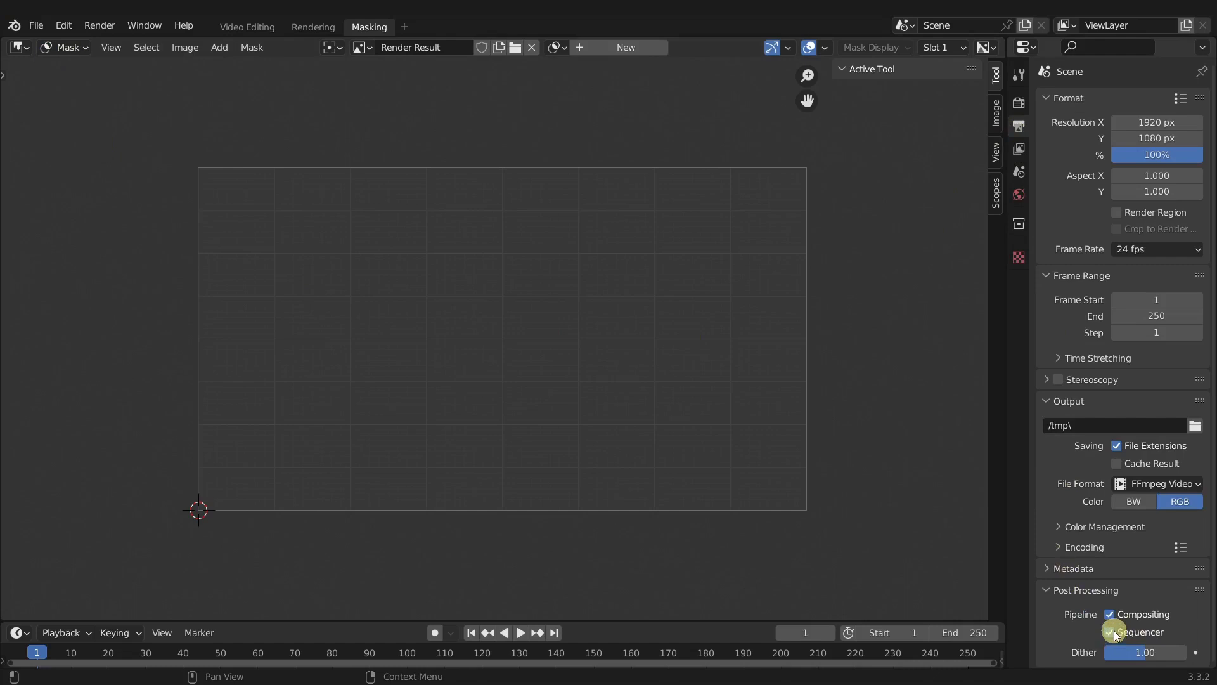
{"action": "left_click", "coordinate": [1110, 614]}
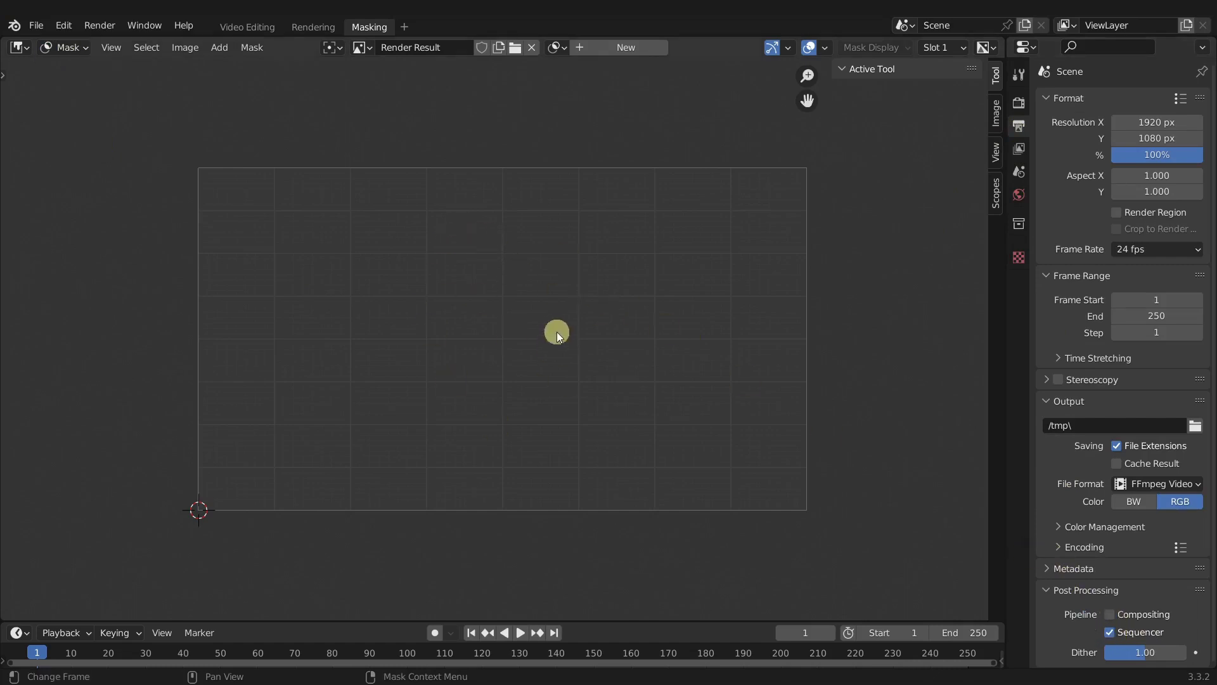
{"action": "key", "text": "ctrl+F12"}
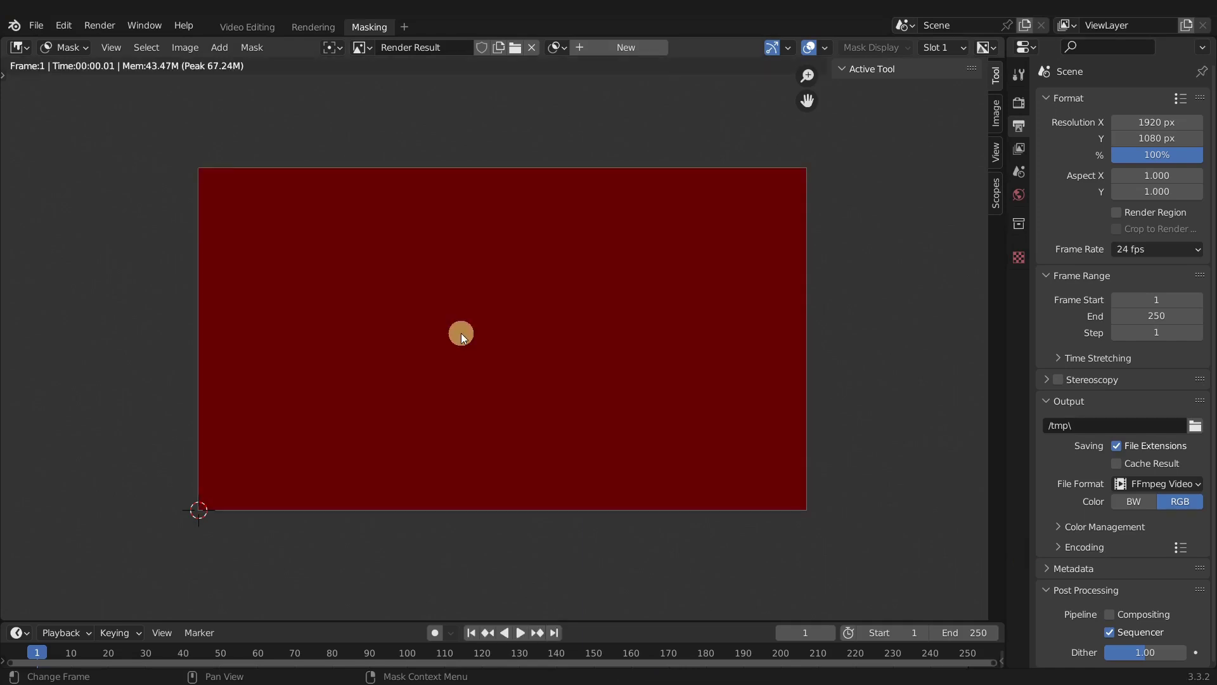
- Create a new mask and name it Mask_Background
{"action": "left_click", "coordinate": [606, 48]}
{"action": "double_click", "coordinate": [591, 47]}
{"action": "type", "text": "_"}
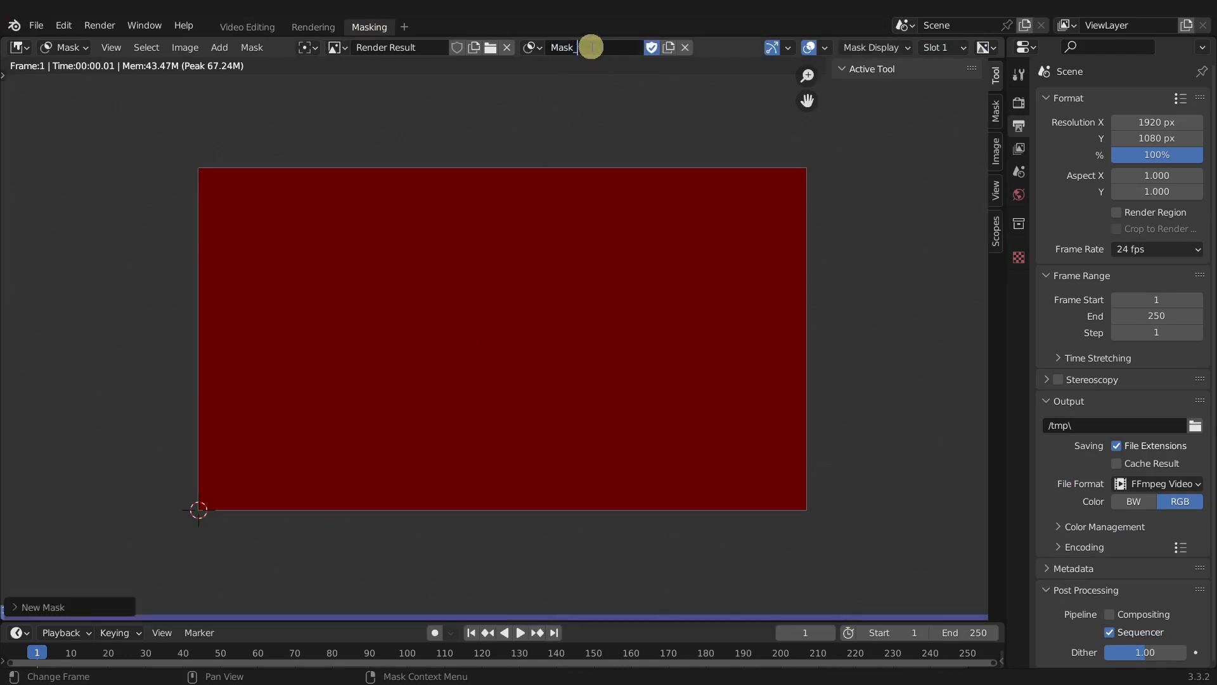
{"action": "type", "text": "Background"}
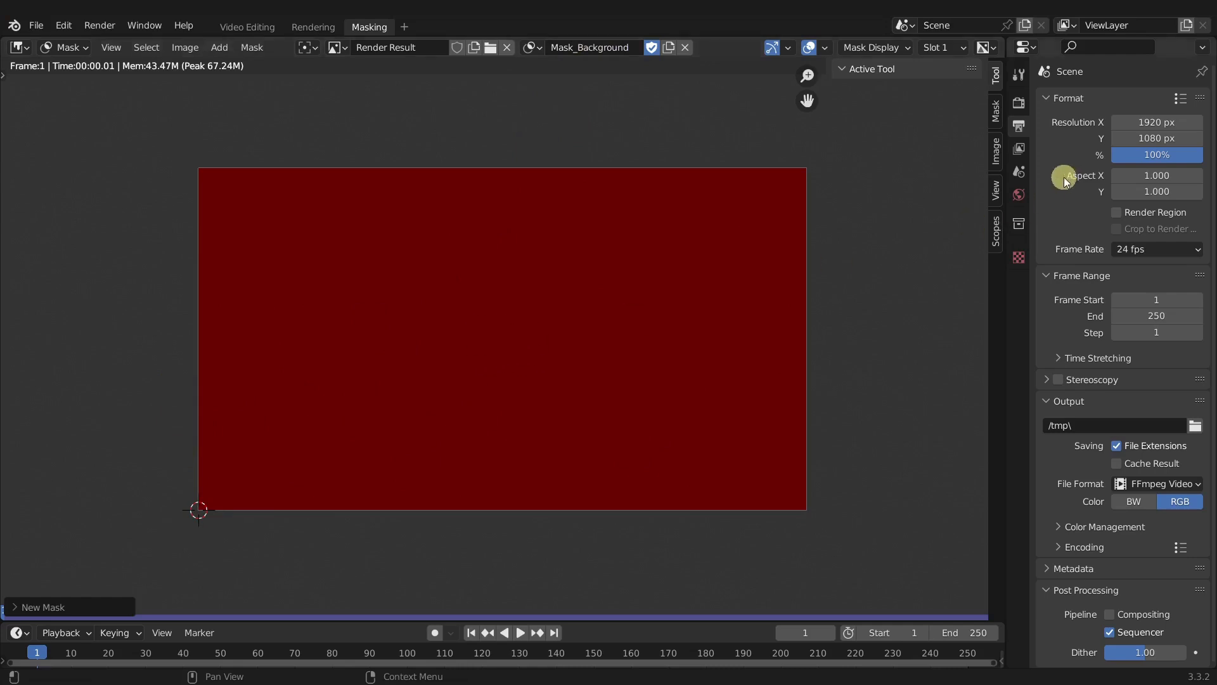
- Centre the 2D cursor in the image by setting its X and Y location to 0.5
{"action": "left_click", "coordinate": [995, 189]}
{"action": "left_click_drag", "start_coordinate": [947, 188], "coordinate": [943, 178]}
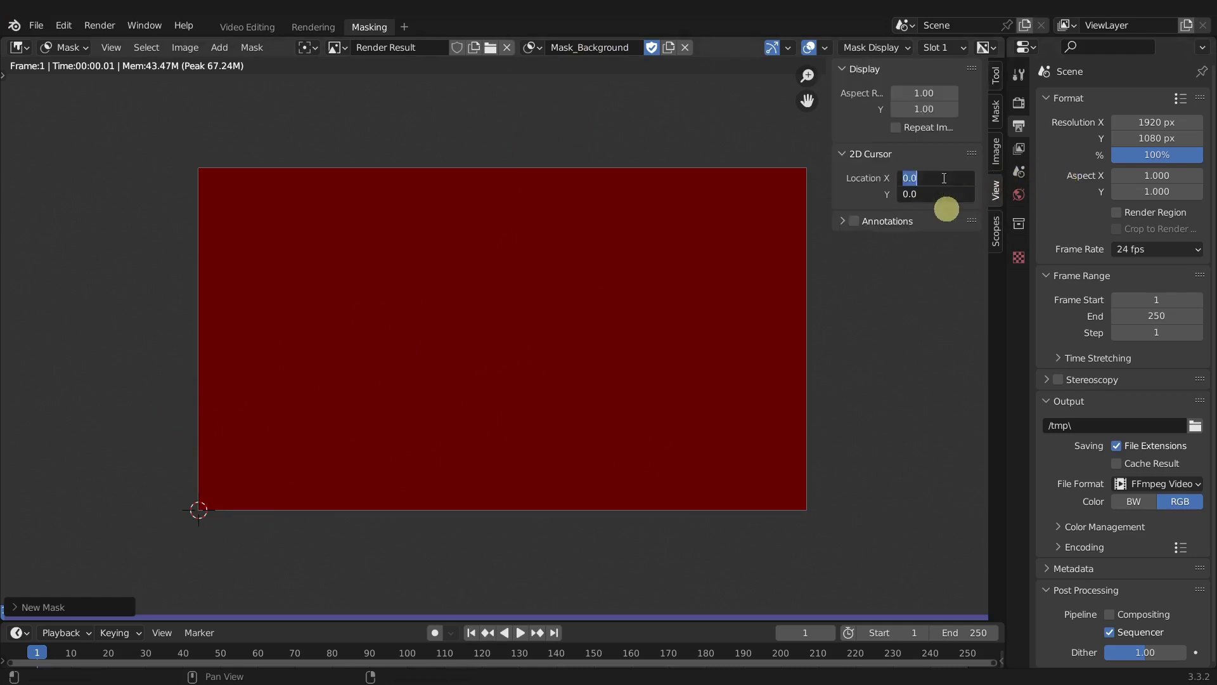
{"action": "type", "text": "0.5"}
{"action": "key", "text": "Return"}
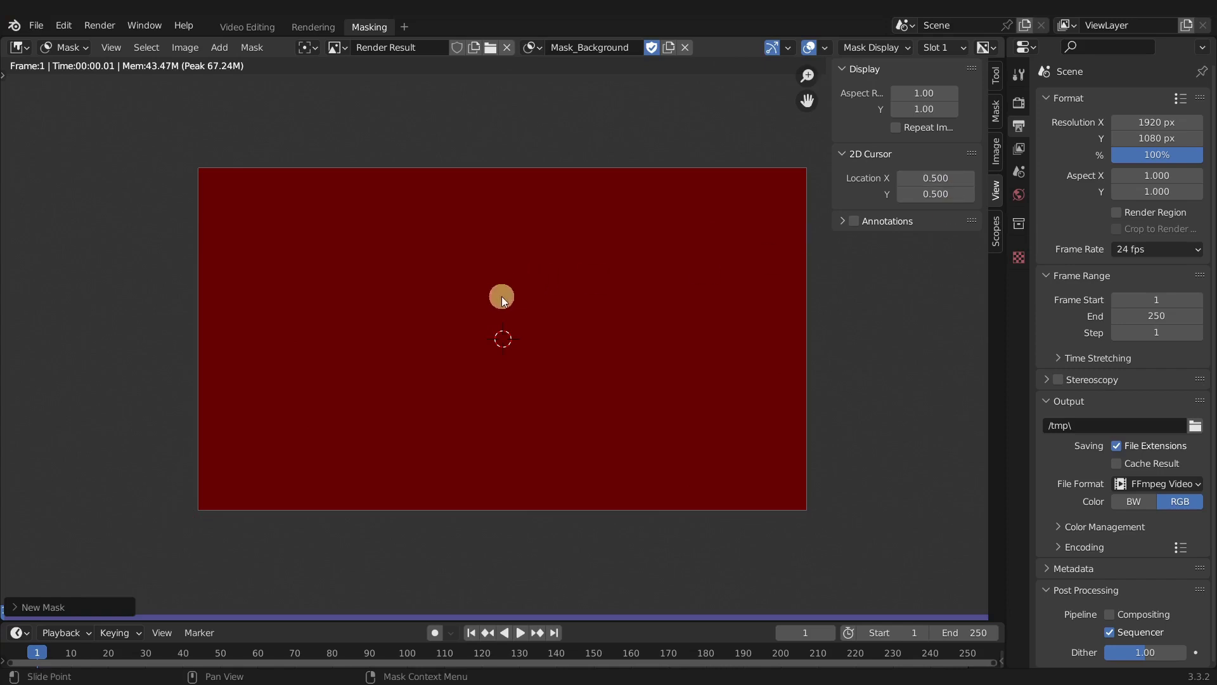
- Add a square mask spline at the 2D cursor and delete its two upper points
{"action": "left_click", "coordinate": [222, 47]}
{"action": "left_click", "coordinate": [232, 89]}
{"action": "left_click", "coordinate": [487, 323]}
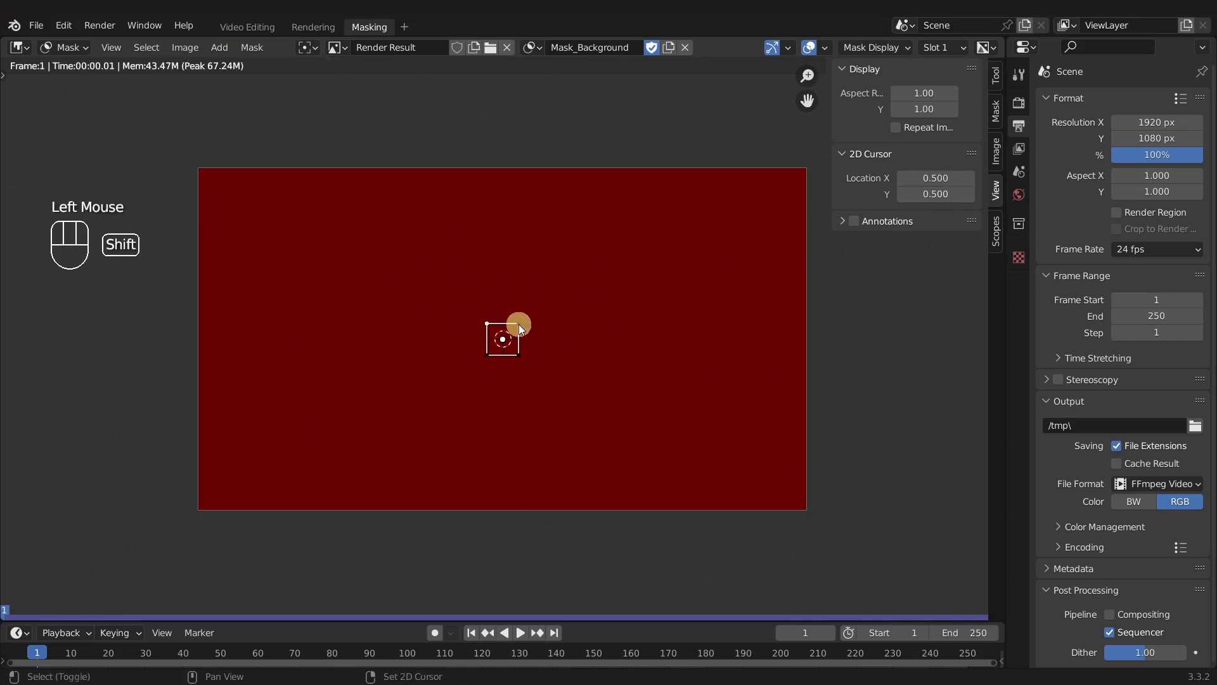
{"action": "left_click", "coordinate": [519, 324], "text": "shift"}
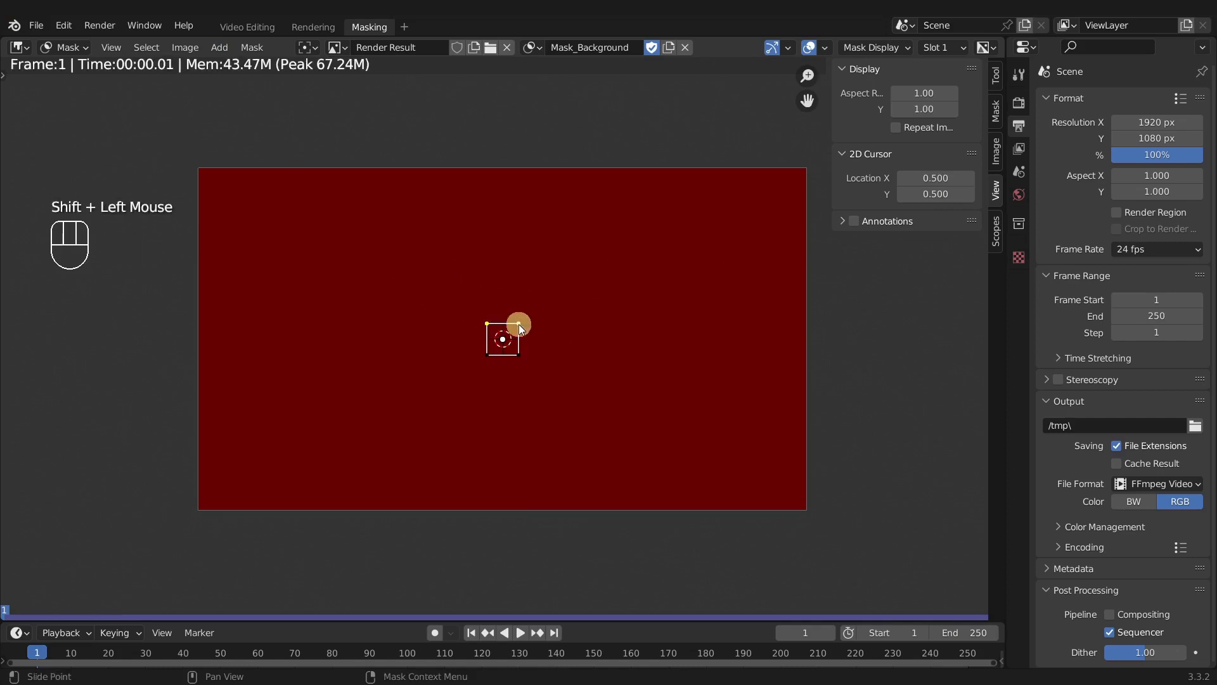
{"action": "key", "text": "x"}
{"action": "left_click", "coordinate": [519, 325]}
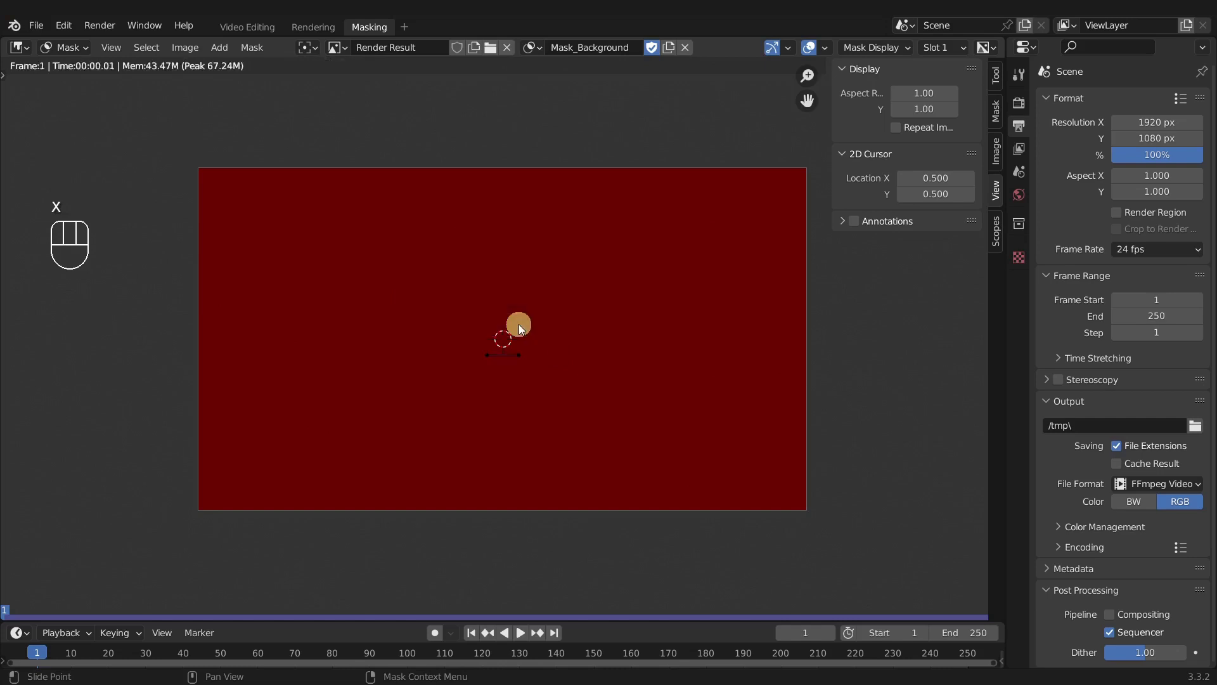
- Scale the whole mask line to slightly wider than the image and move it along Y by about -0.27, just below the lower edge
{"action": "key", "text": "a"}
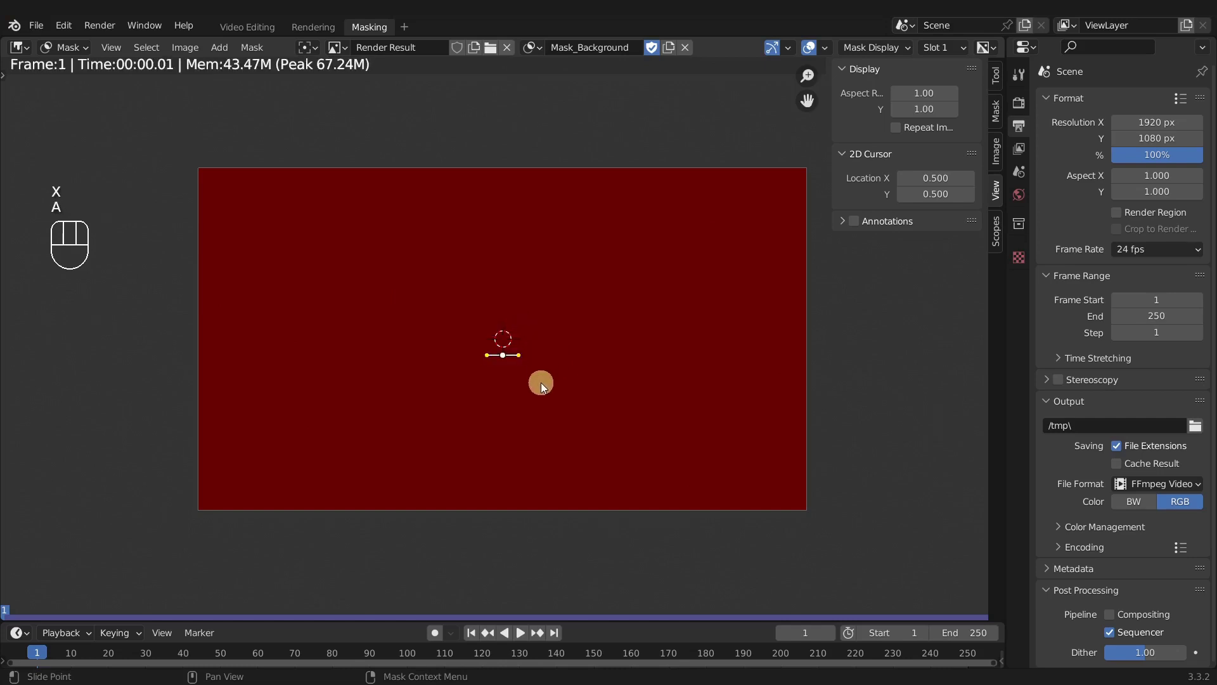
{"action": "key", "text": "s"}
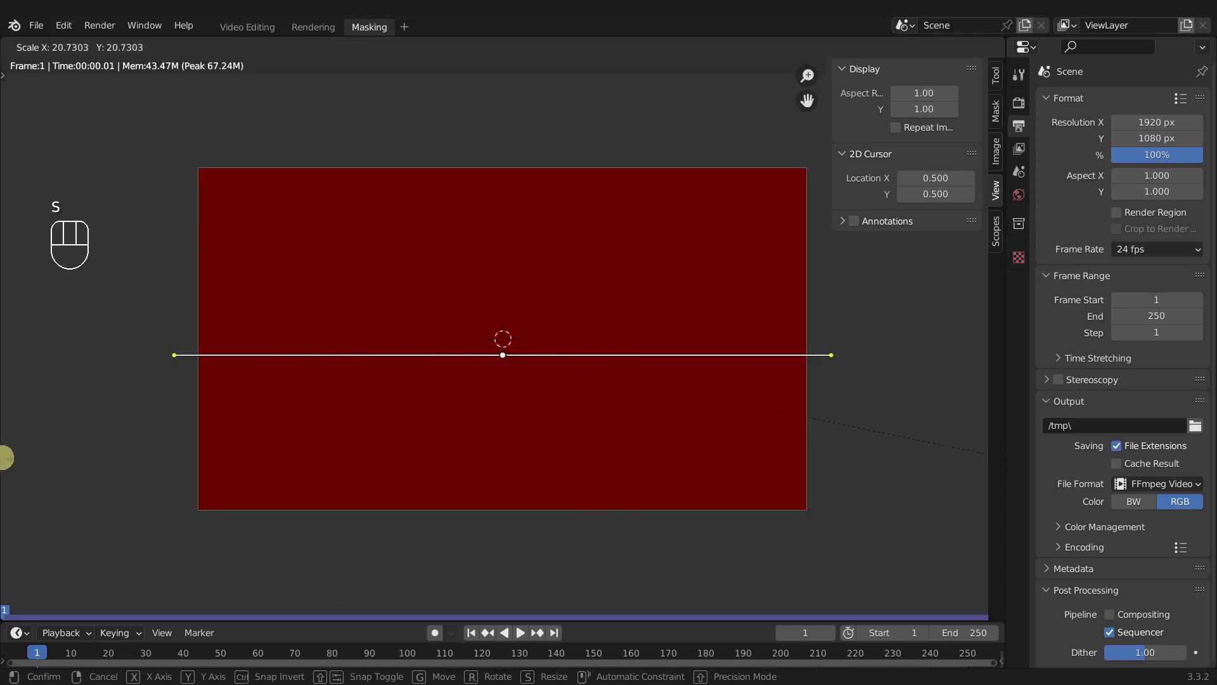
{"action": "left_click", "coordinate": [997, 457]}
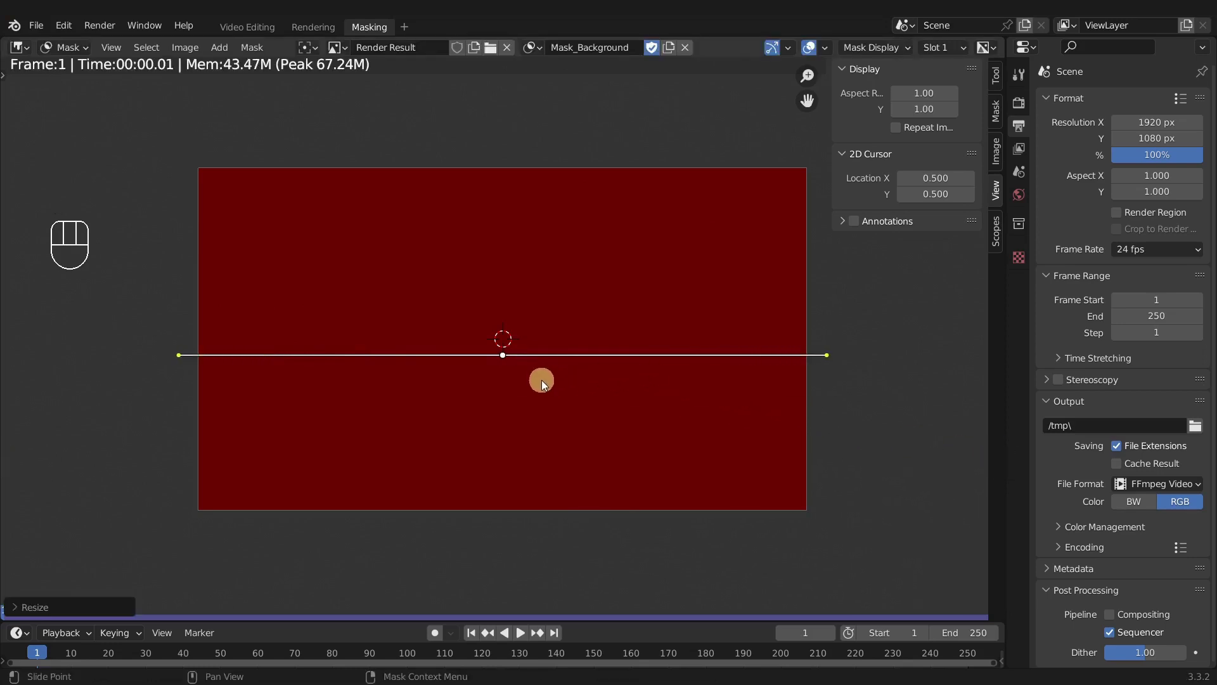
{"action": "key", "text": "g"}
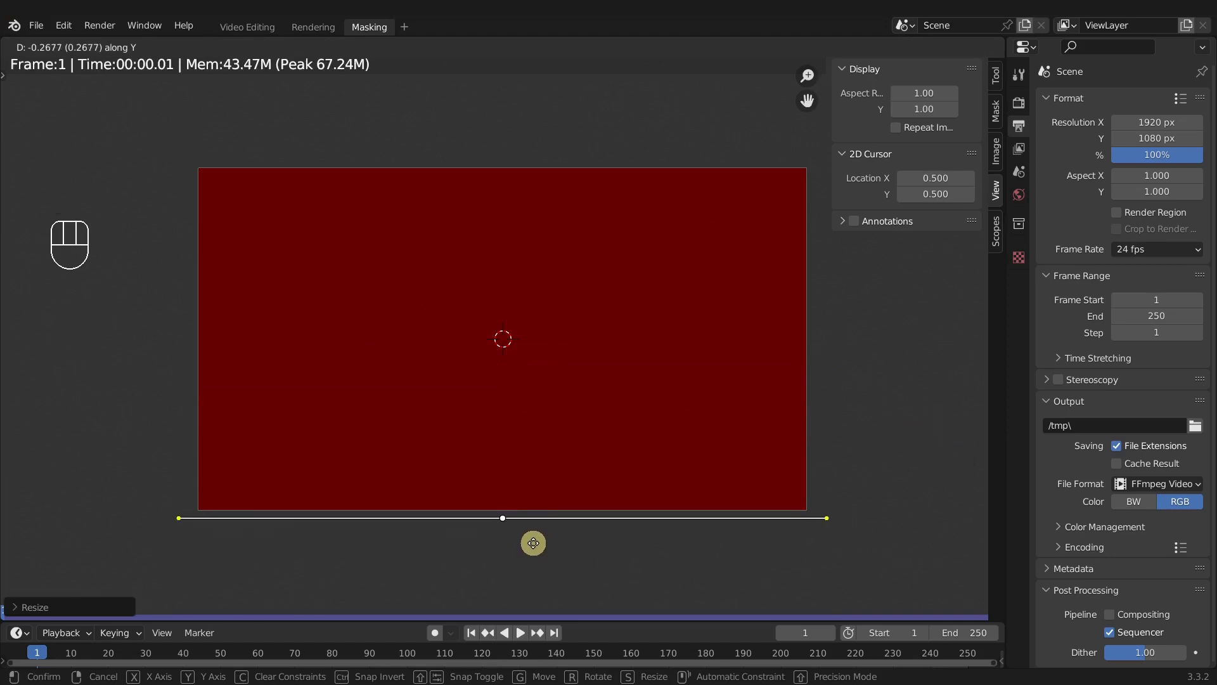
{"action": "left_click", "coordinate": [534, 543]}
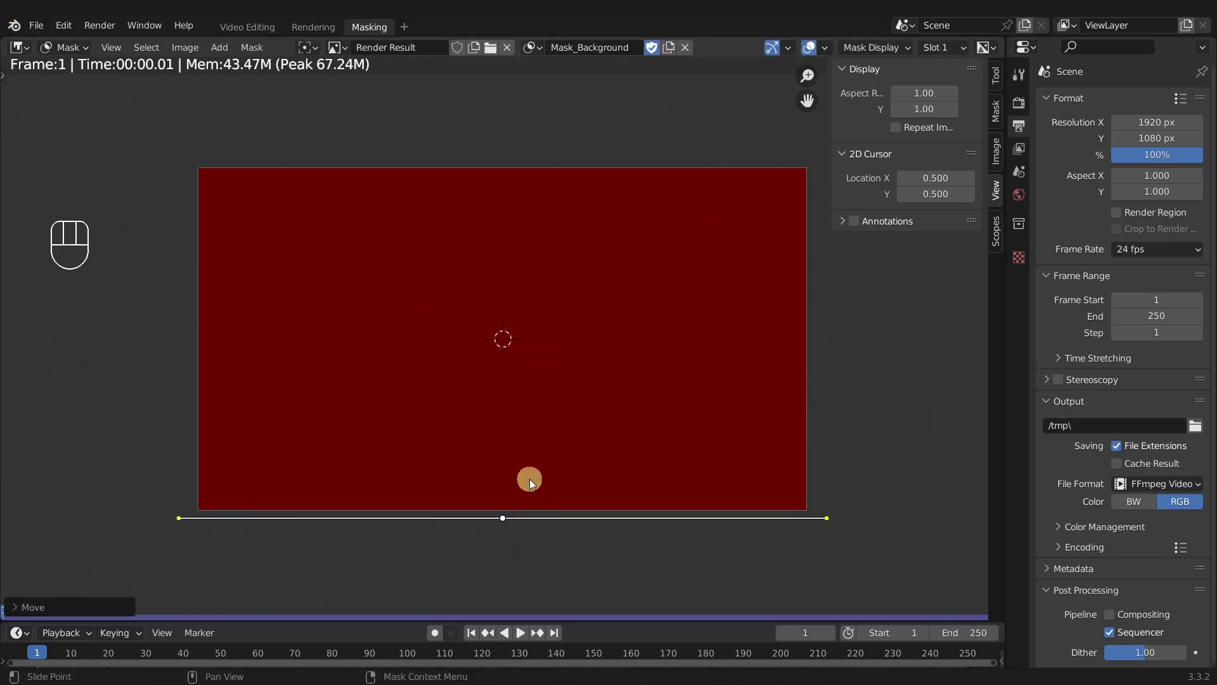
- Expand the mask line's feather by about 8.16 and turn off Cyclic for the active spline
{"action": "key", "text": "alt+s"}
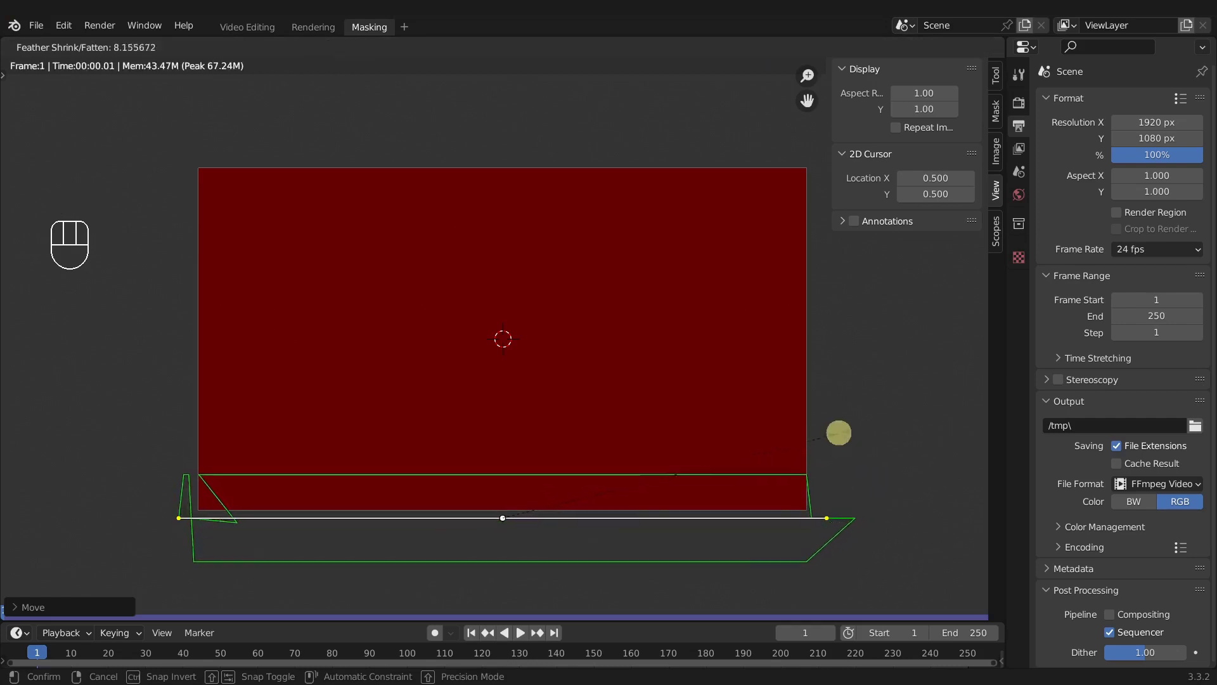
{"action": "left_click", "coordinate": [839, 431]}
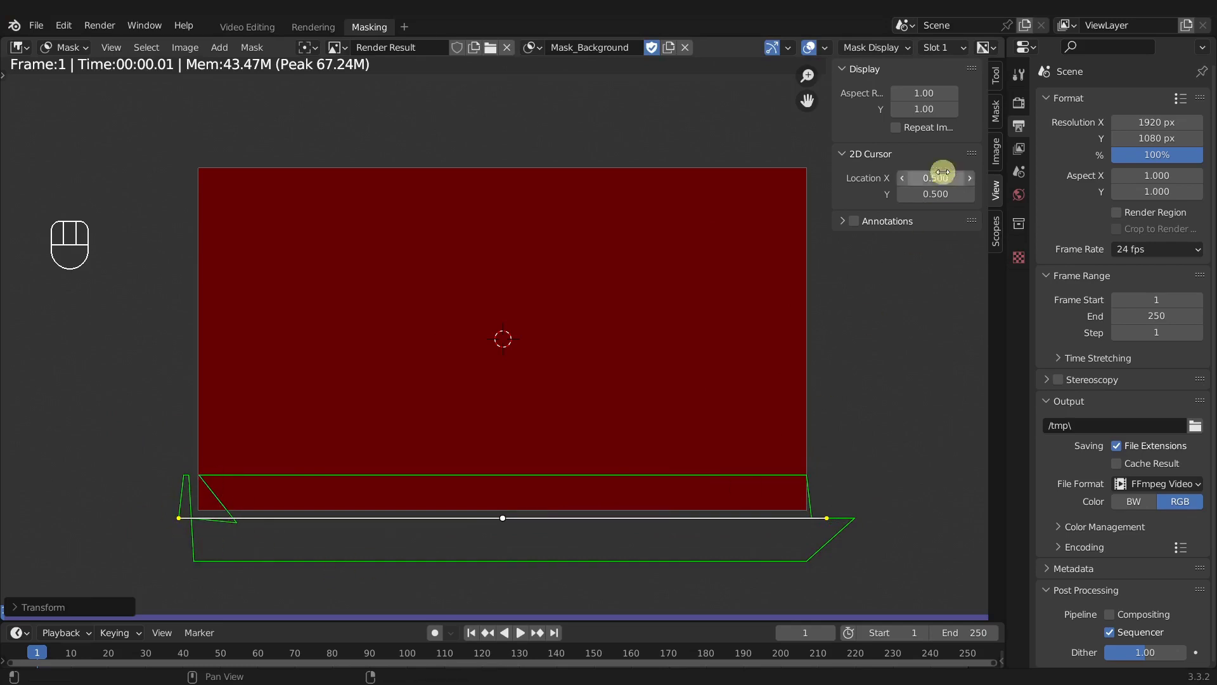
{"action": "left_click", "coordinate": [996, 111]}
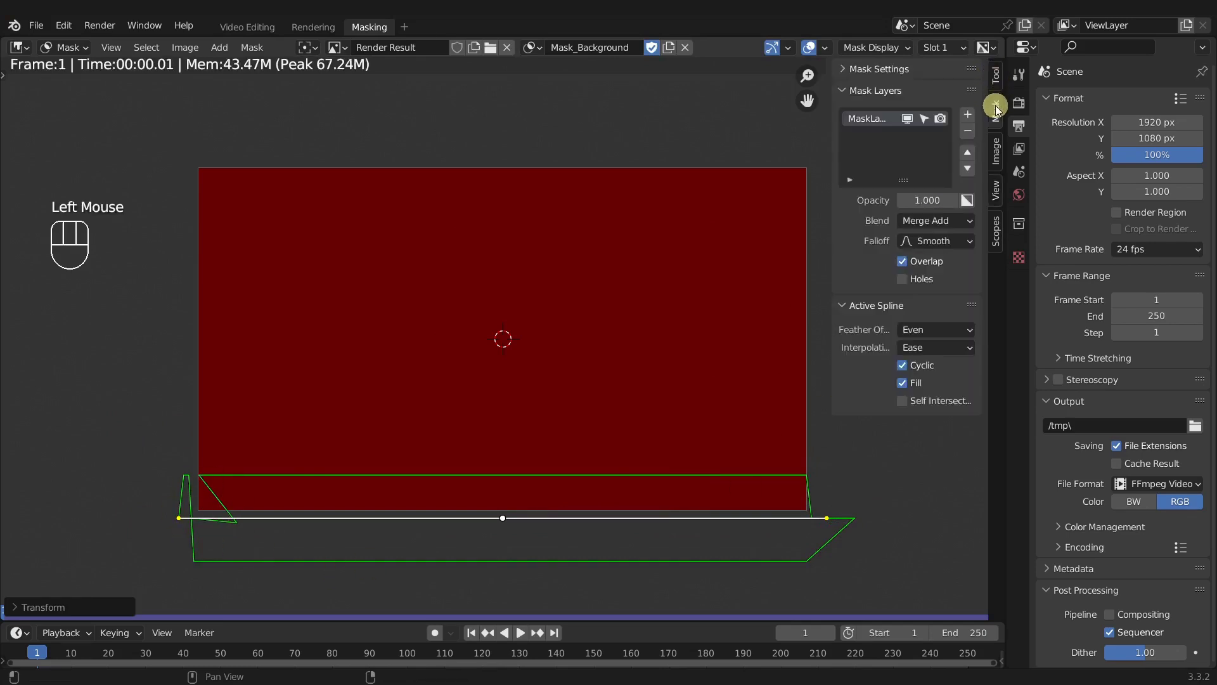
{"action": "left_click", "coordinate": [902, 366]}
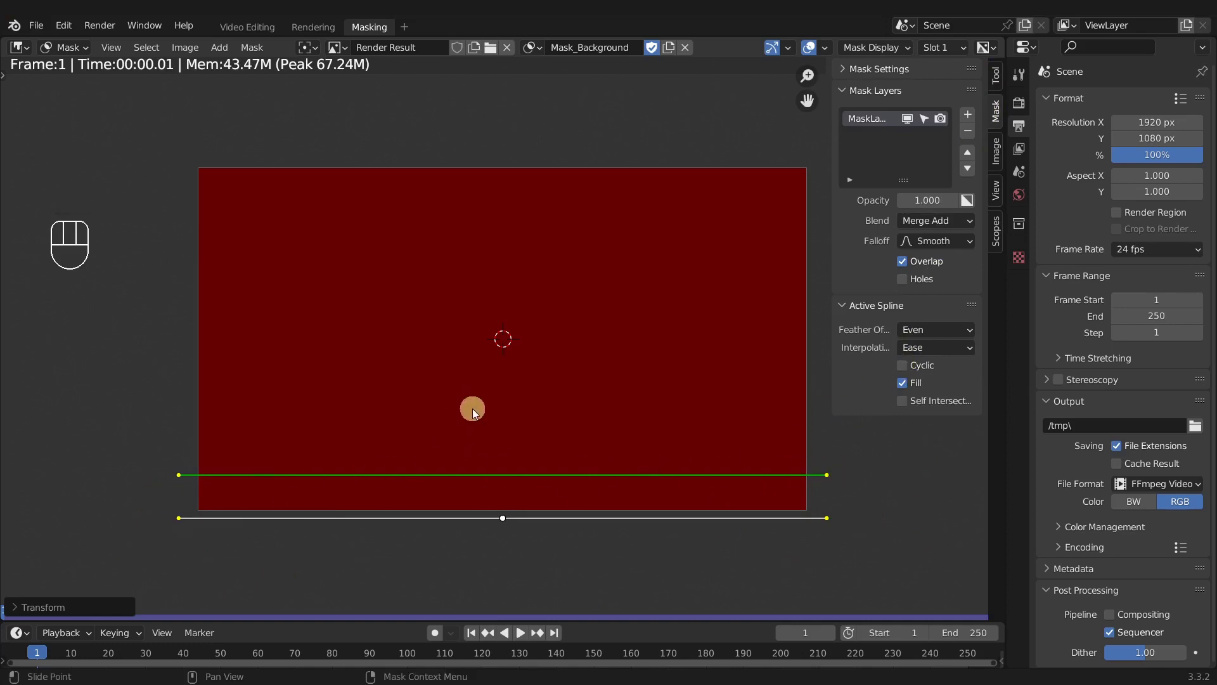
- Expand the feather repeatedly until its edge lies slightly below the image's upper edge
{"action": "key", "text": "alt+s"}
{"action": "key", "text": "alt+s"}
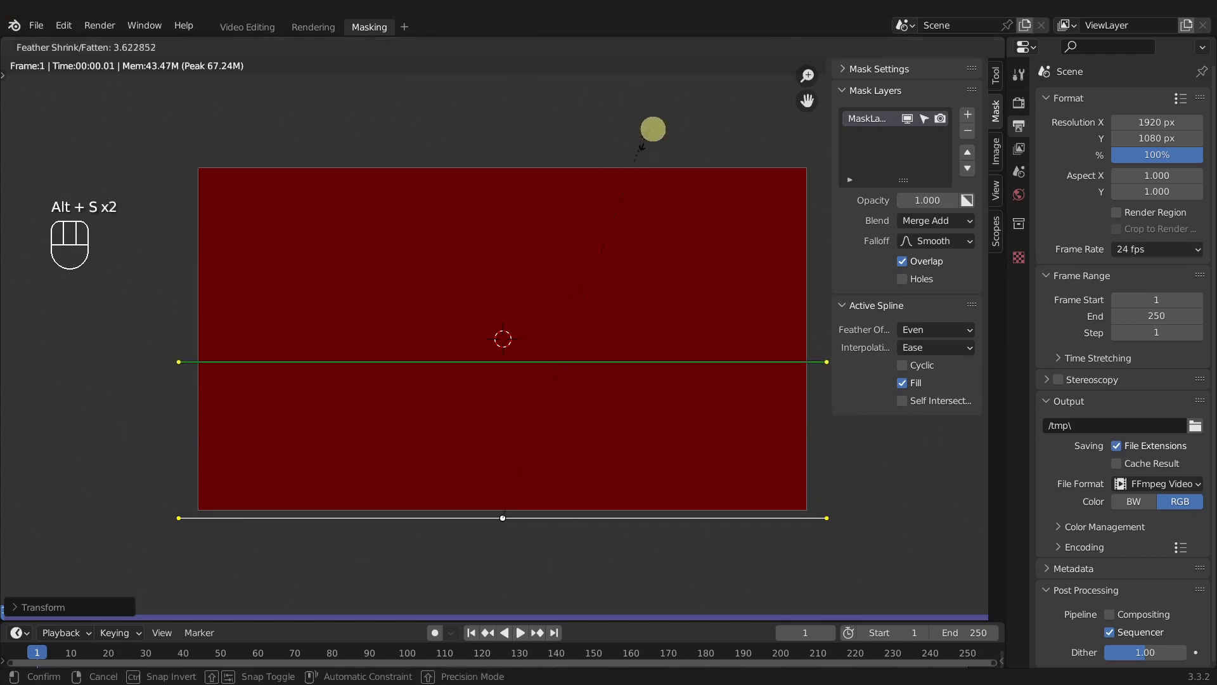
{"action": "left_click", "coordinate": [693, 92]}
{"action": "key", "text": "alt+s"}
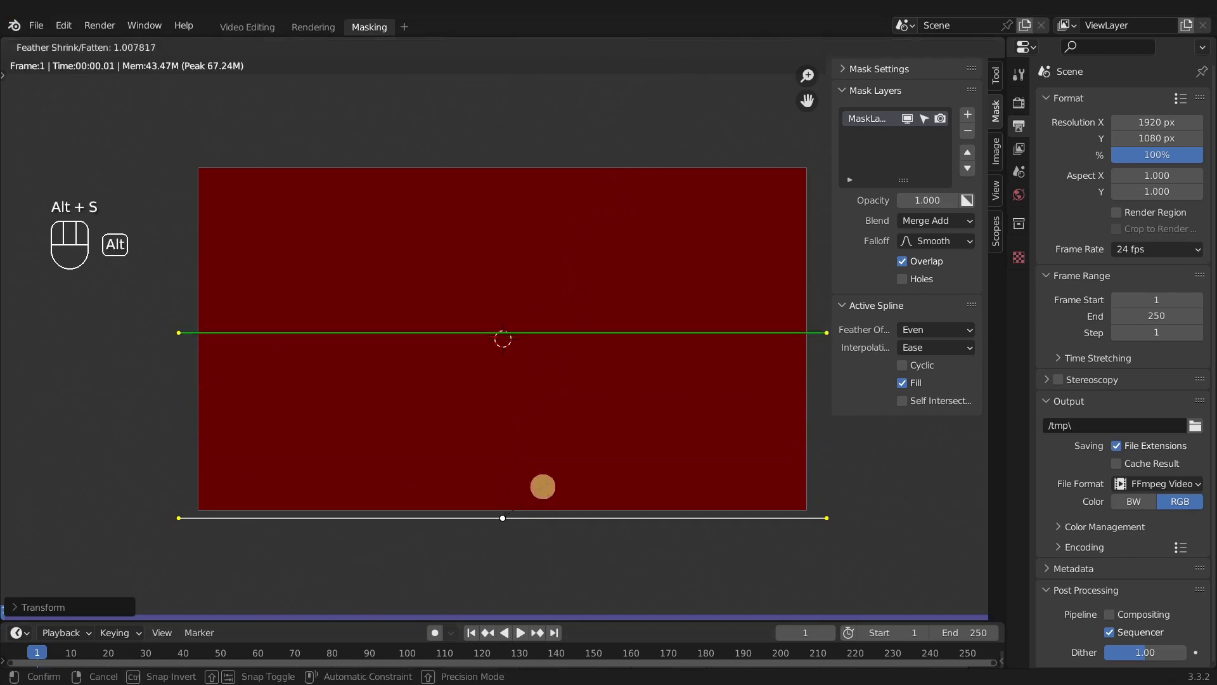
{"action": "left_click", "coordinate": [567, 462]}
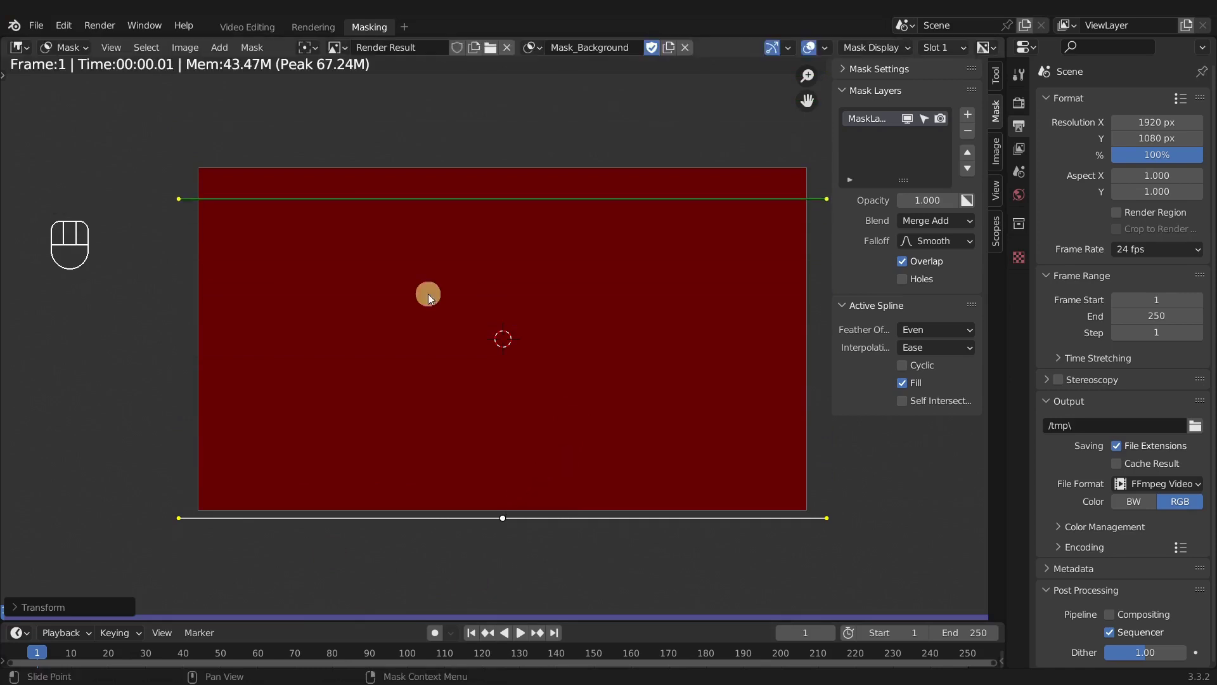
- Enable the mask overlay display as Alpha Channel and set the mask layer's falloff to Sphere
{"action": "left_click", "coordinate": [891, 51]}
{"action": "left_click", "coordinate": [821, 102]}
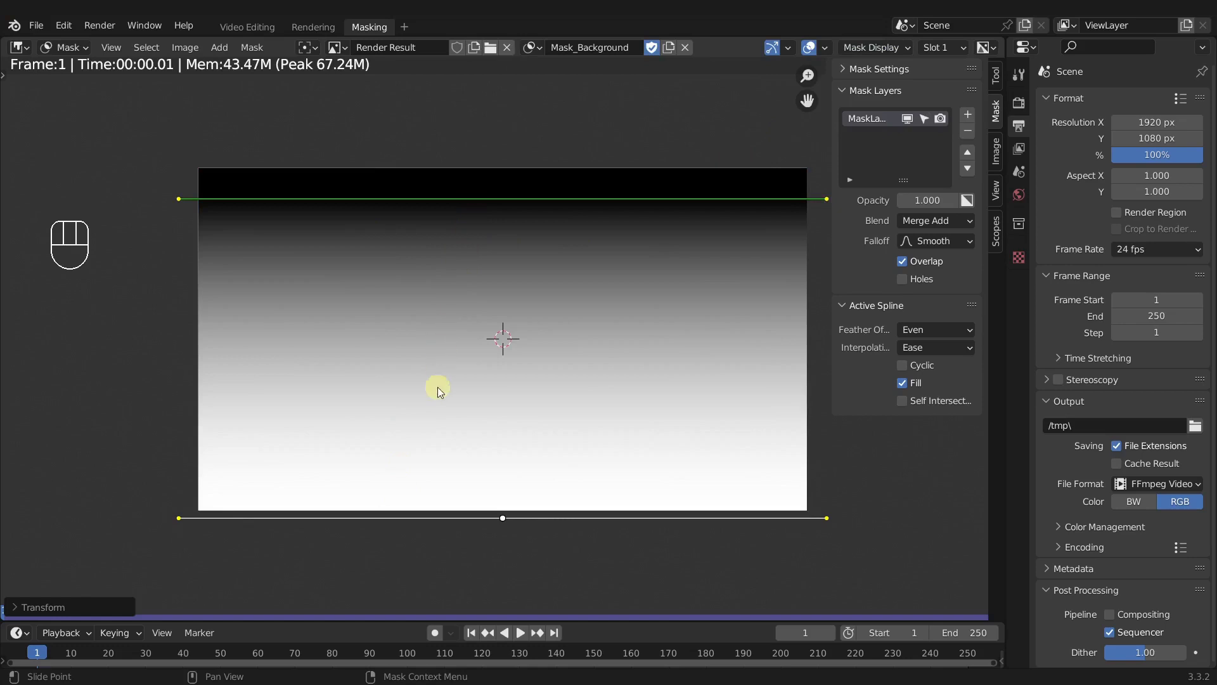
{"action": "left_click", "coordinate": [925, 241]}
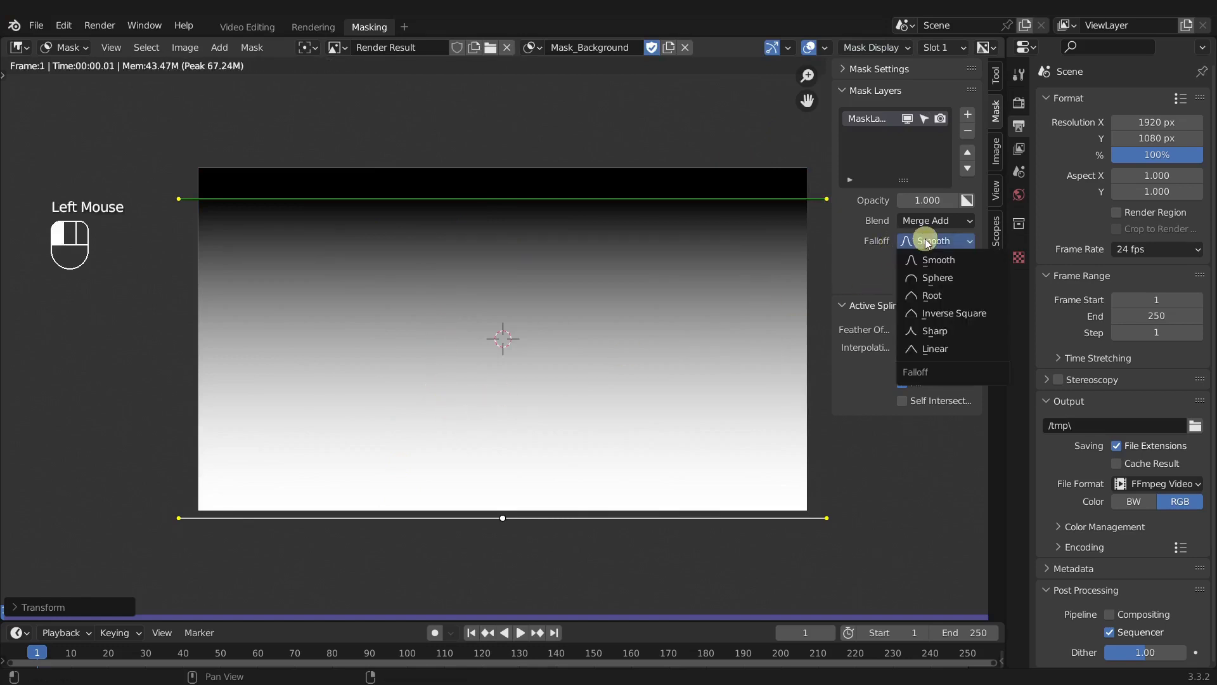
{"action": "left_click", "coordinate": [927, 277]}
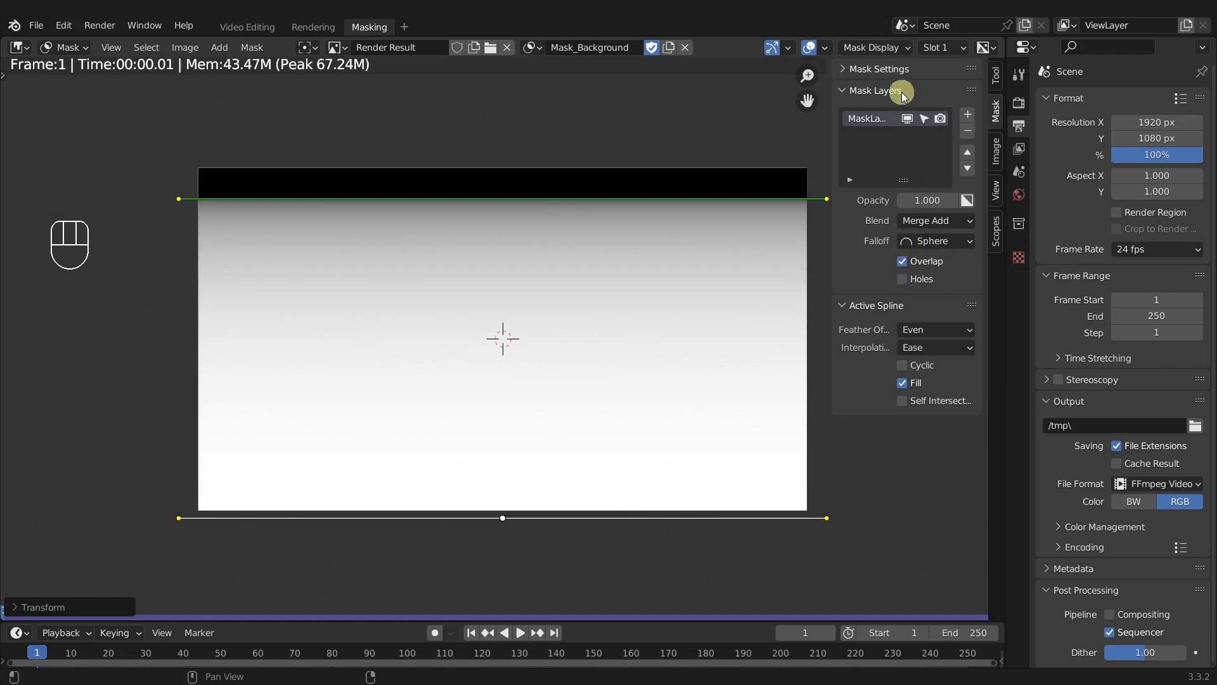
- Toggle the spline display off and back on, and hide the mask layer's spline in the viewport
{"action": "left_click", "coordinate": [878, 47]}
{"action": "left_click", "coordinate": [798, 80]}
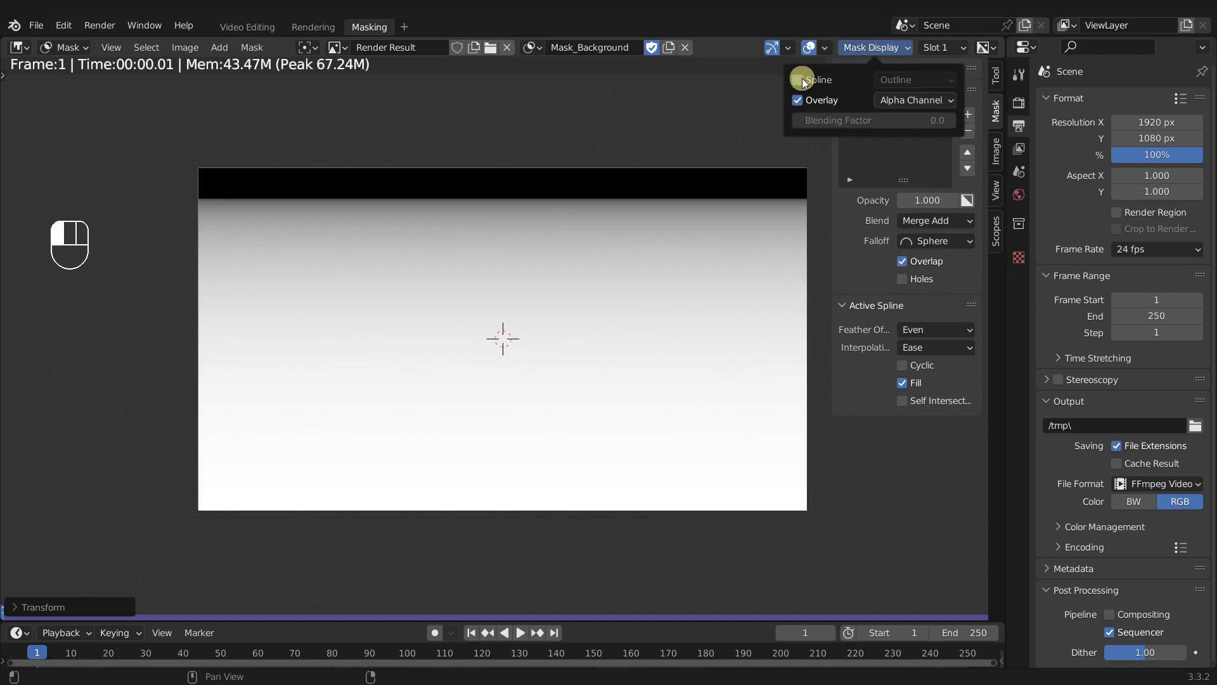
{"action": "left_click", "coordinate": [803, 82]}
{"action": "left_click", "coordinate": [804, 82]}
{"action": "left_click", "coordinate": [803, 82]}
{"action": "left_click", "coordinate": [905, 120]}
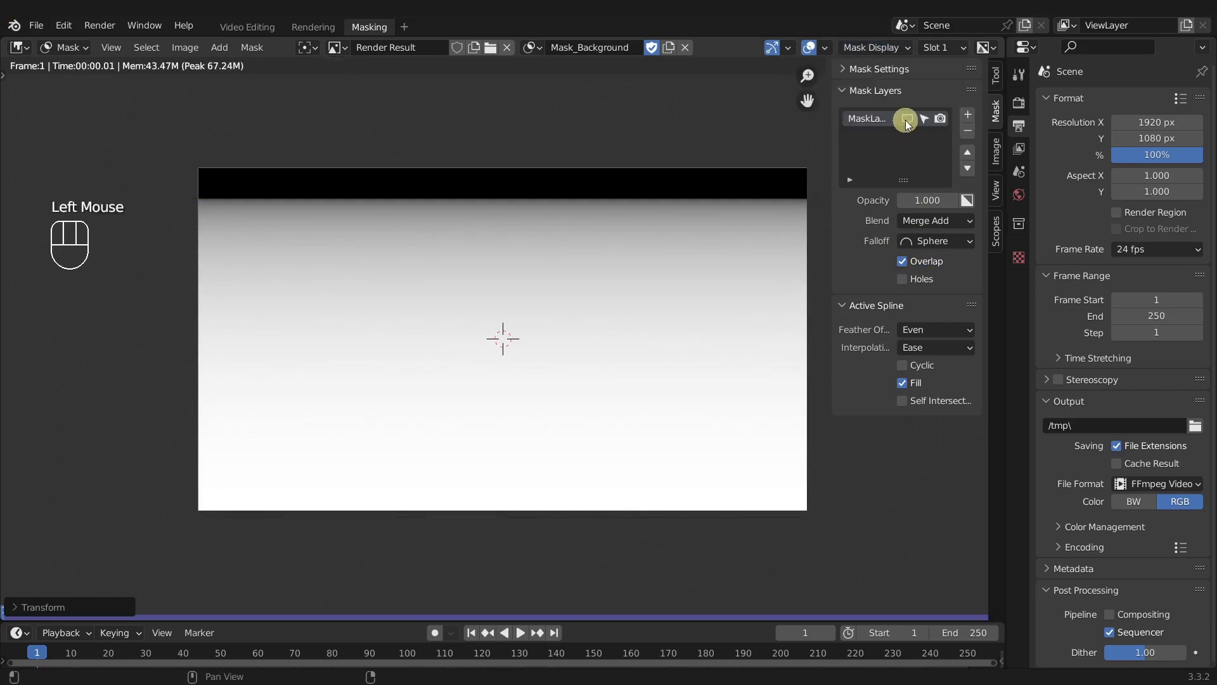
{"action": "left_click", "coordinate": [906, 120]}
{"action": "left_click", "coordinate": [905, 119]}
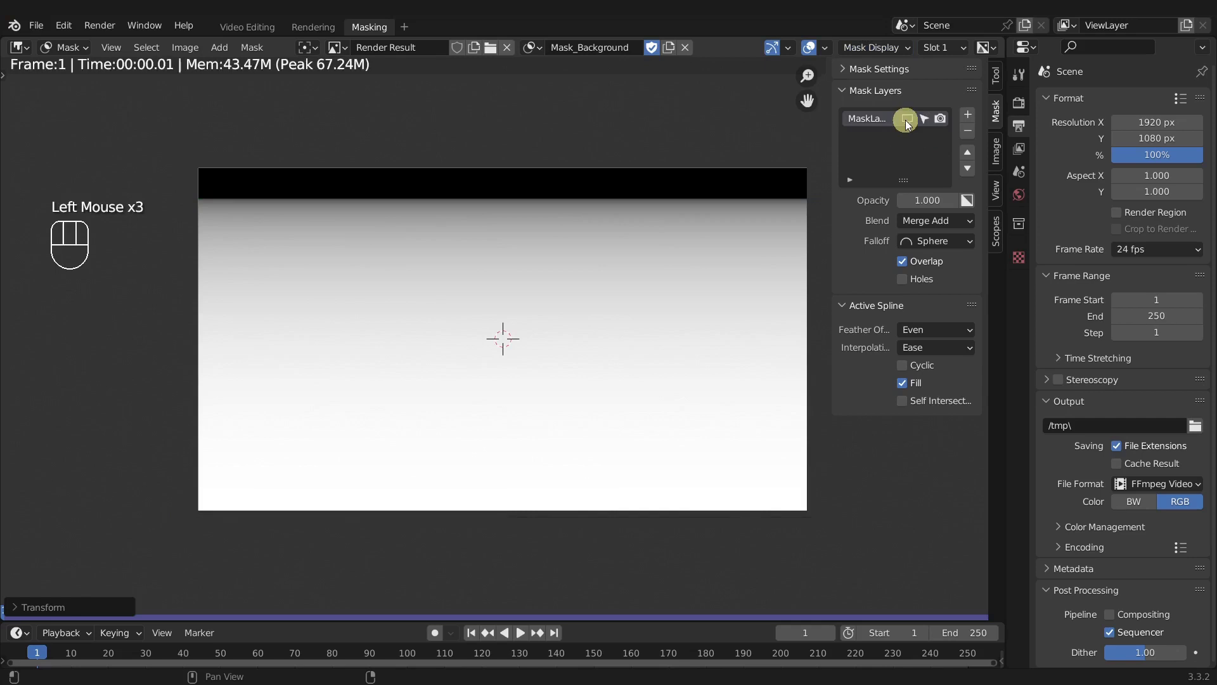
- Try the Root and Linear falloffs on the mask layer, and settle on Sharp
{"action": "left_click", "coordinate": [922, 241]}
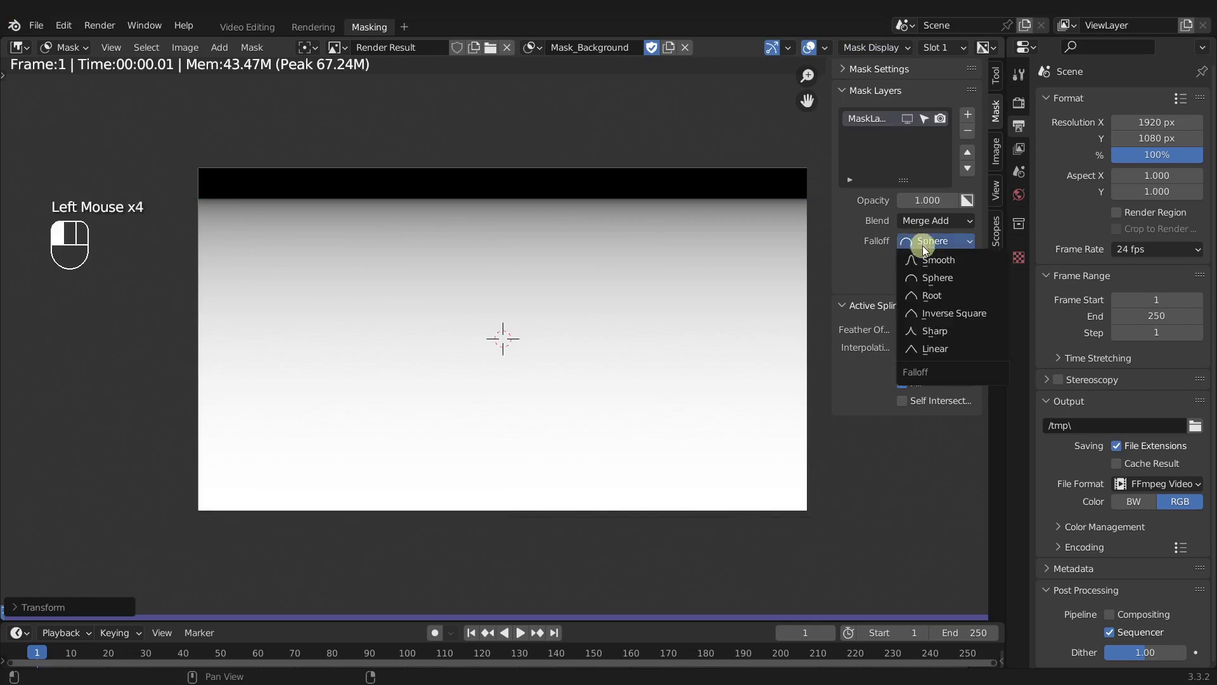
{"action": "left_click", "coordinate": [920, 299]}
{"action": "left_click_drag", "start_coordinate": [921, 240], "coordinate": [918, 348]}
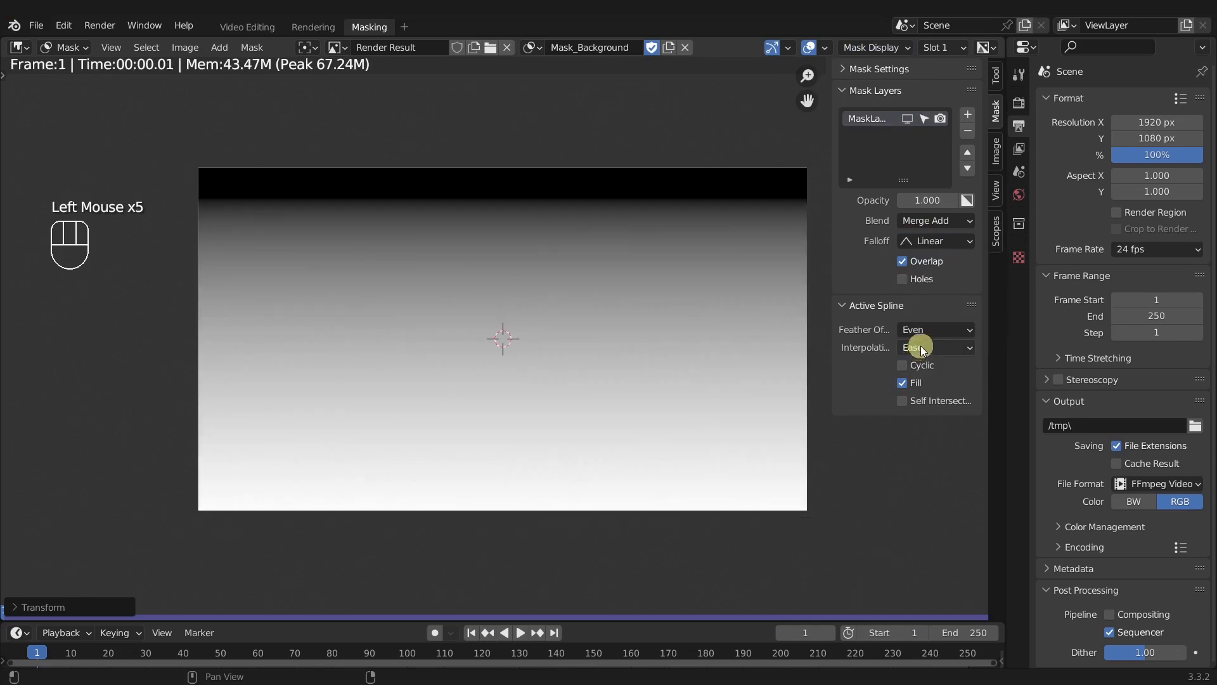
{"action": "left_click_drag", "start_coordinate": [919, 241], "coordinate": [910, 333]}
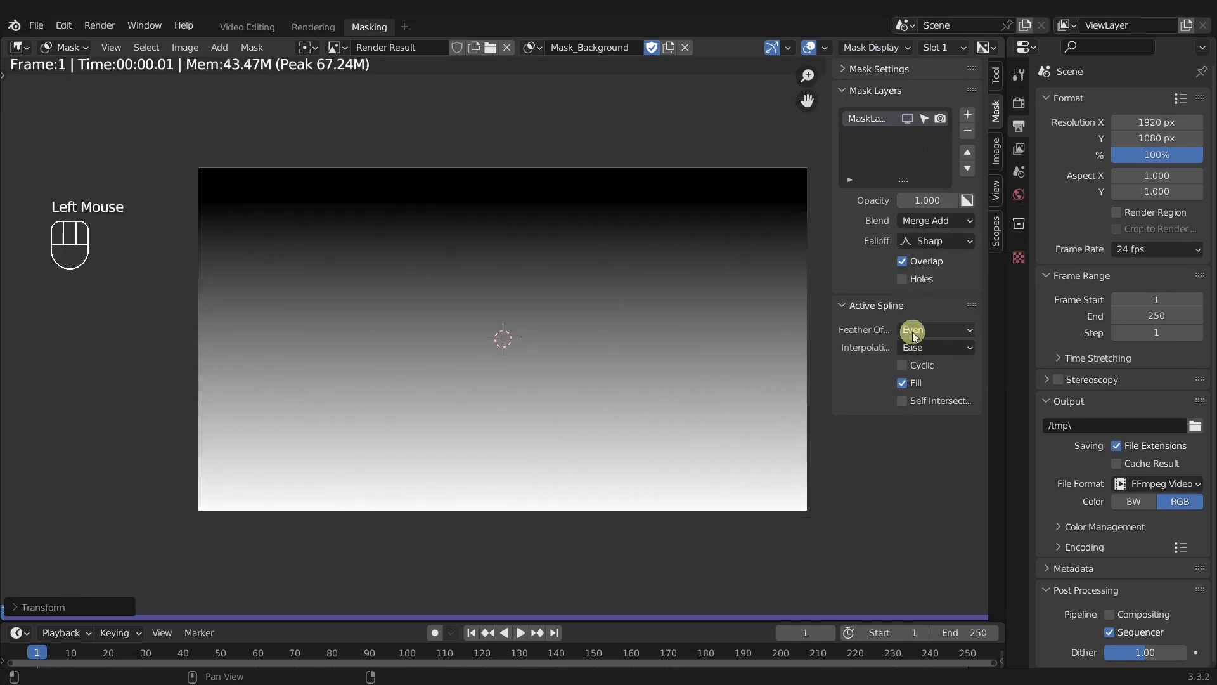
{"action": "scroll", "coordinate": [350, 257], "scroll_direction": "up", "scroll_amount": 3}
{"action": "scroll", "coordinate": [351, 257], "scroll_direction": "down", "scroll_amount": 5}
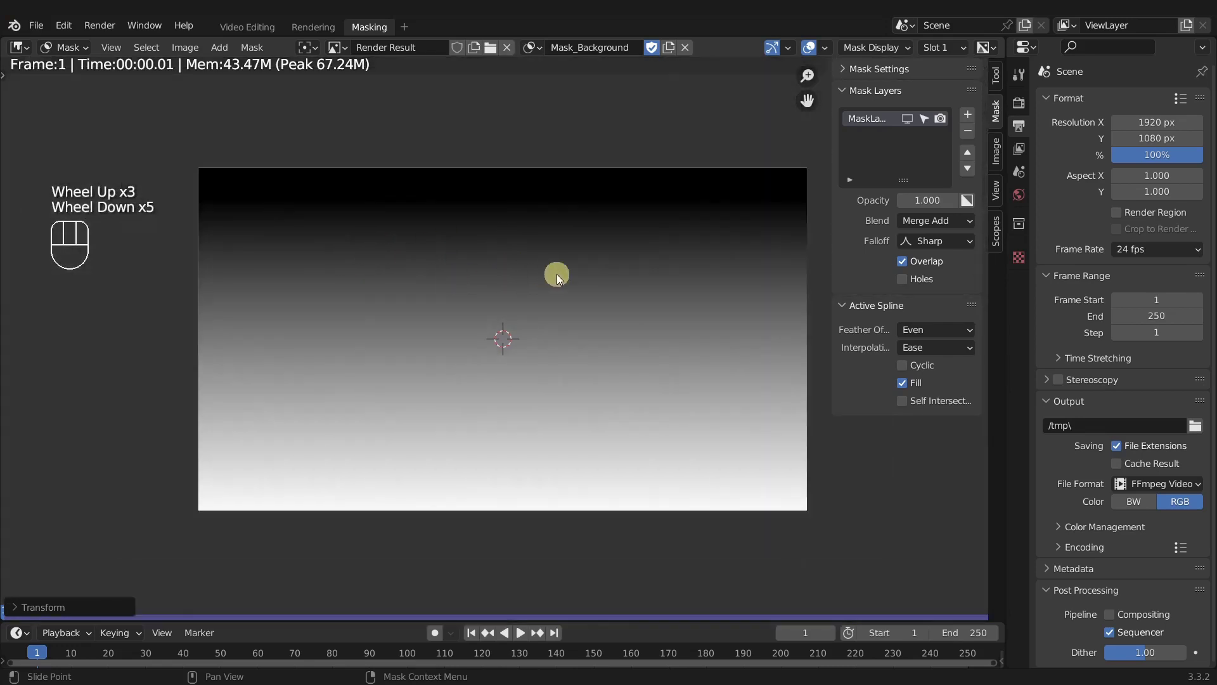
{"action": "scroll", "coordinate": [544, 272], "scroll_direction": "up", "scroll_amount": 1}
{"action": "scroll", "coordinate": [544, 267], "scroll_direction": "down", "scroll_amount": 1}
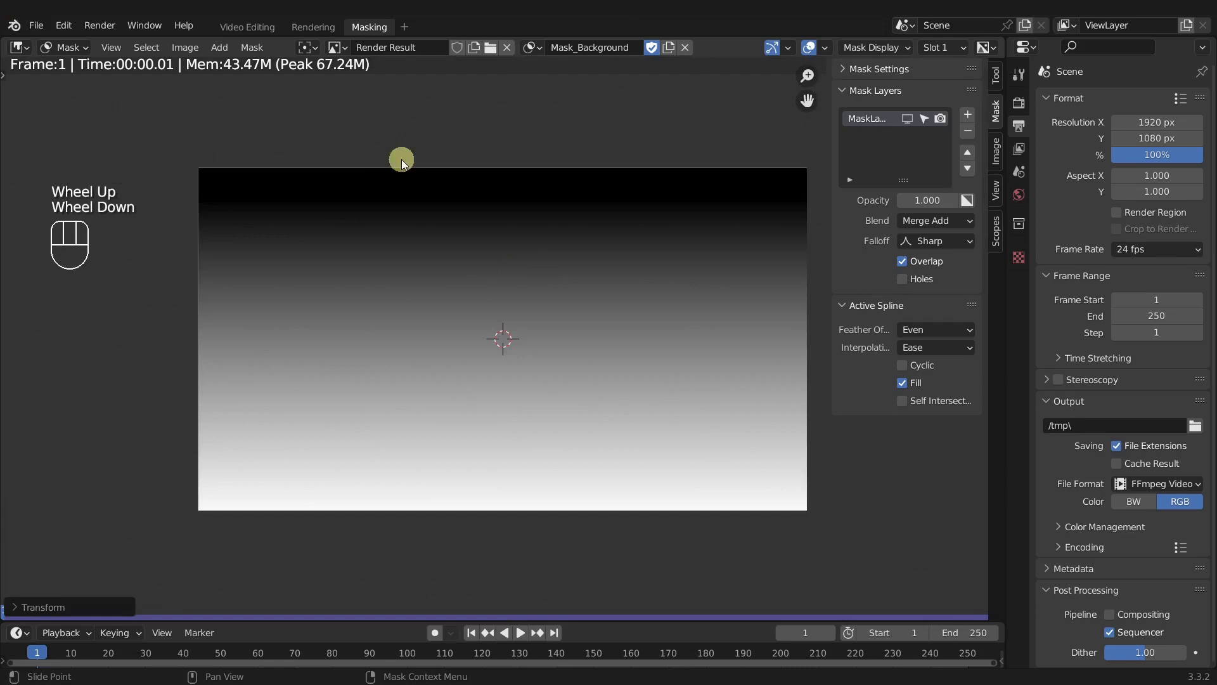
- In the Video Editing workspace, add a Mask modifier to the Color.001 strip with input type Mask, using Mask_Background
{"action": "left_click", "coordinate": [256, 28]}
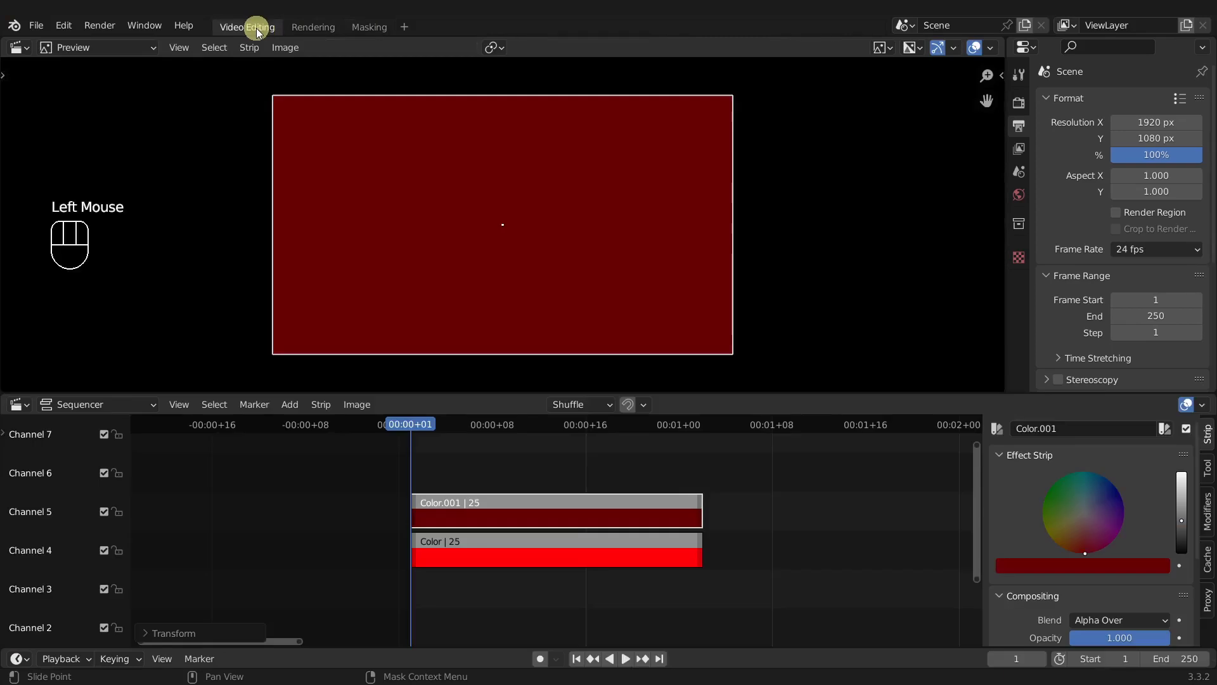
{"action": "left_click", "coordinate": [523, 511]}
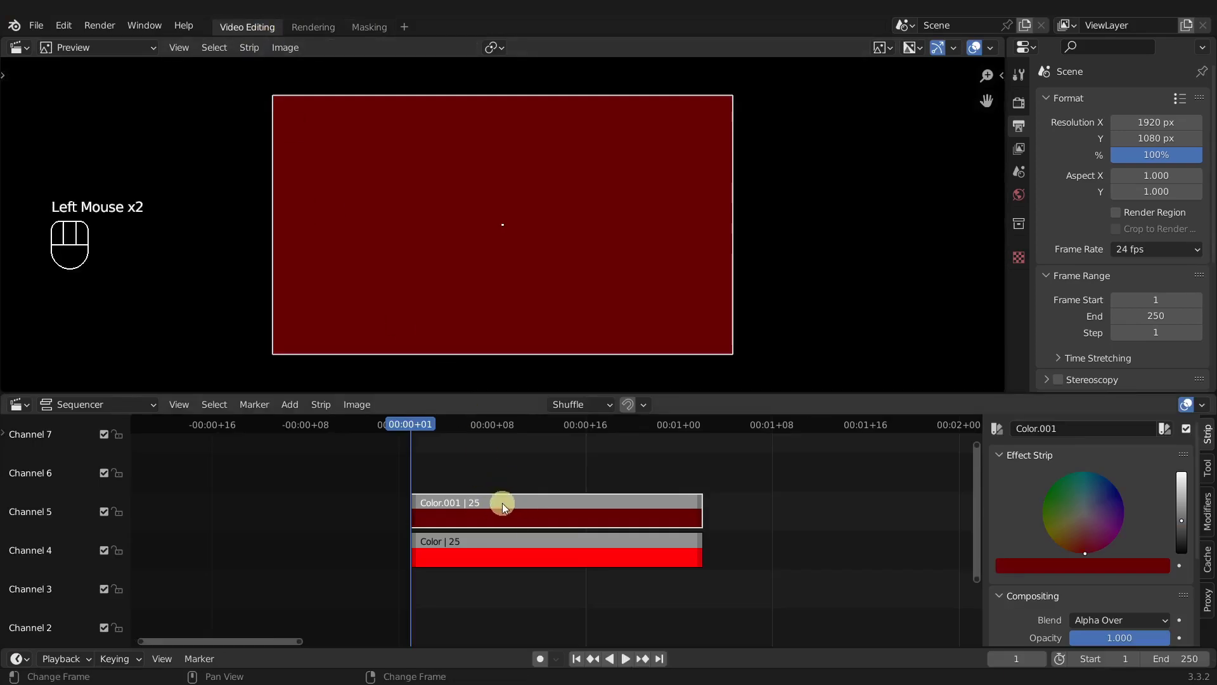
{"action": "left_click", "coordinate": [1205, 511]}
{"action": "left_click_drag", "start_coordinate": [1057, 471], "coordinate": [1046, 558]}
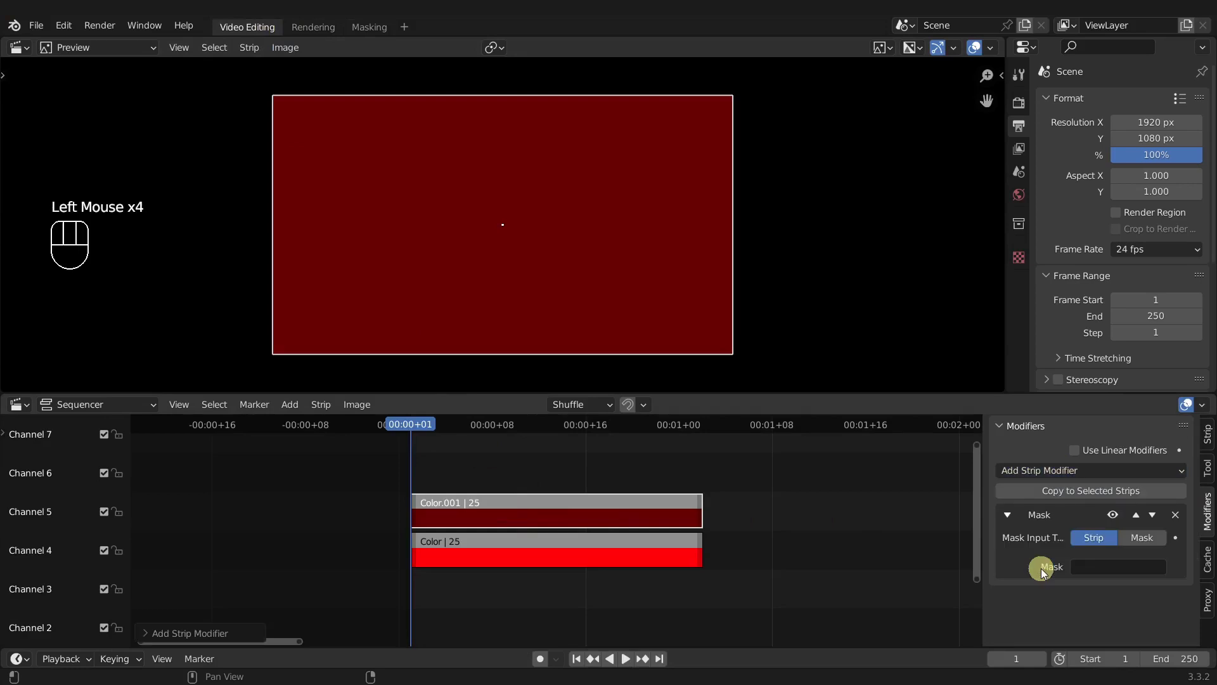
{"action": "left_click", "coordinate": [1143, 539]}
{"action": "left_click", "coordinate": [1123, 560]}
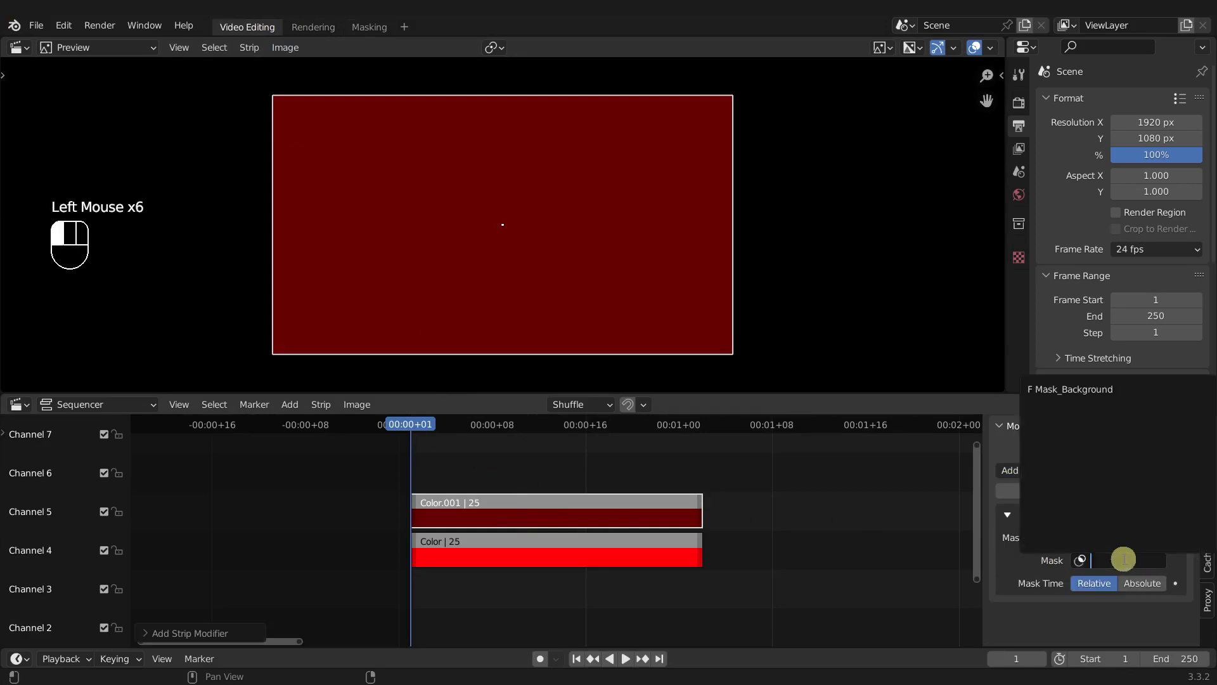
{"action": "left_click", "coordinate": [1062, 388]}
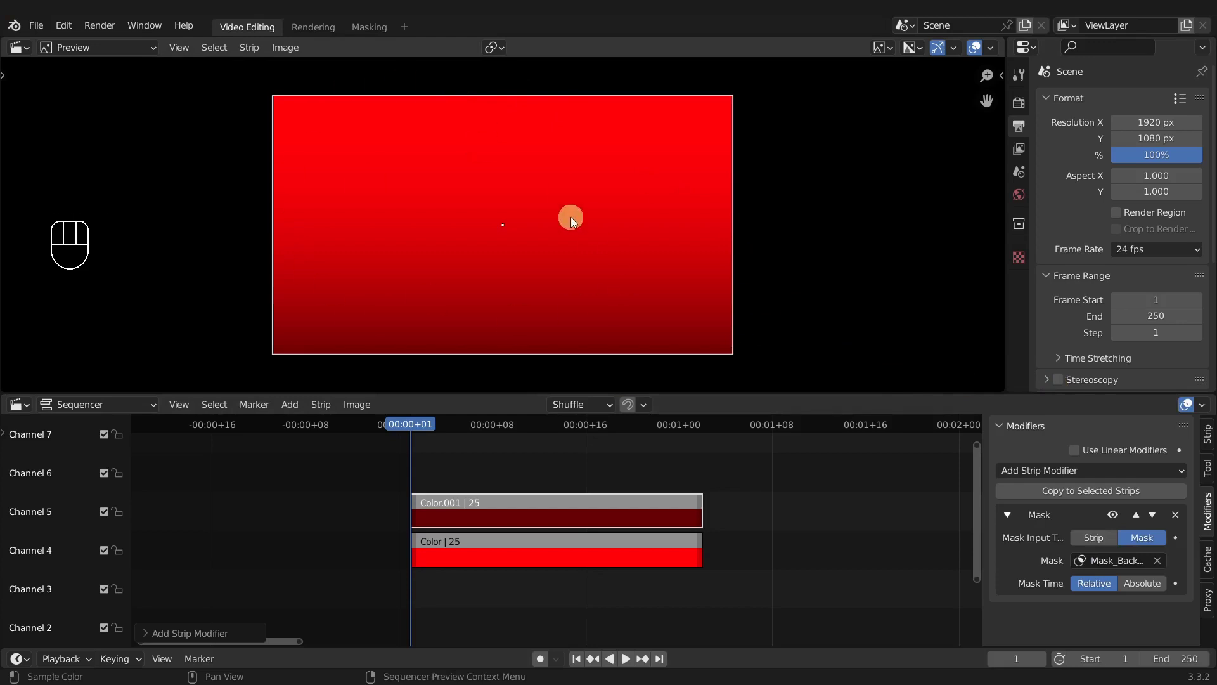
- Compare the resulting gradient in the sequencer preview with the black-and-white mask in the Masking workspace
{"action": "scroll", "coordinate": [529, 330], "scroll_direction": "up", "scroll_amount": 1}
{"action": "scroll", "coordinate": [528, 327], "scroll_direction": "up", "scroll_amount": 4}
{"action": "scroll", "coordinate": [527, 326], "scroll_direction": "down", "scroll_amount": 3}
{"action": "scroll", "coordinate": [527, 326], "scroll_direction": "up", "scroll_amount": 1}
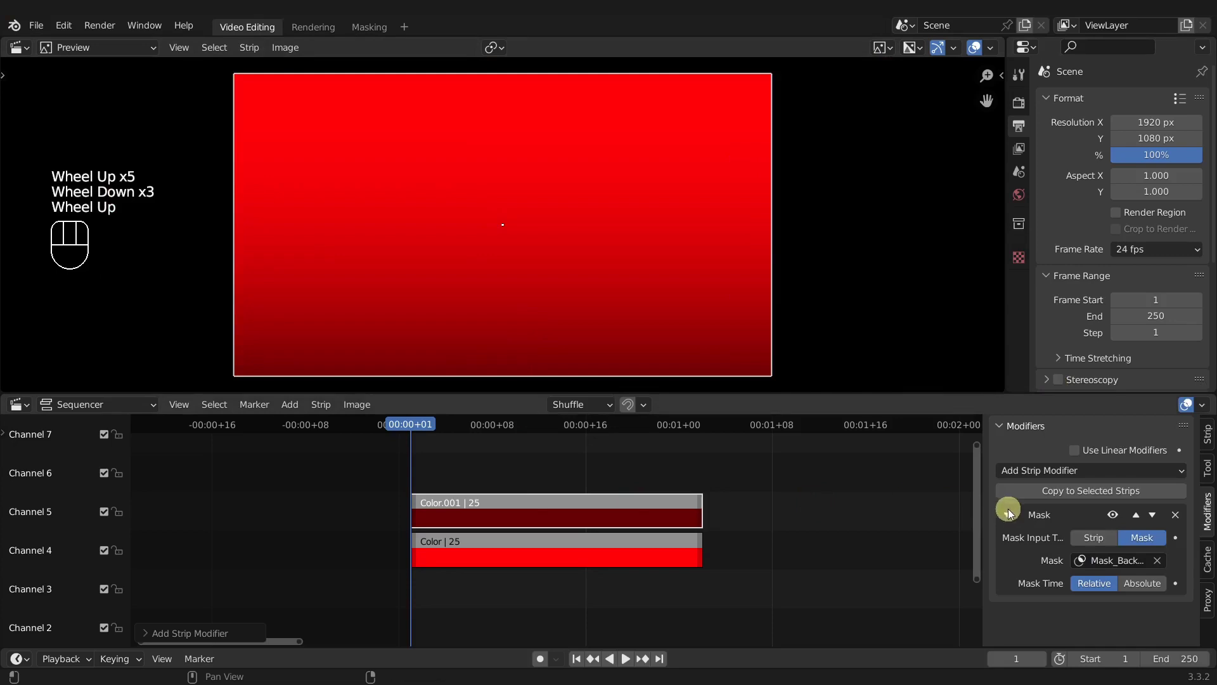
{"action": "left_click", "coordinate": [375, 29]}
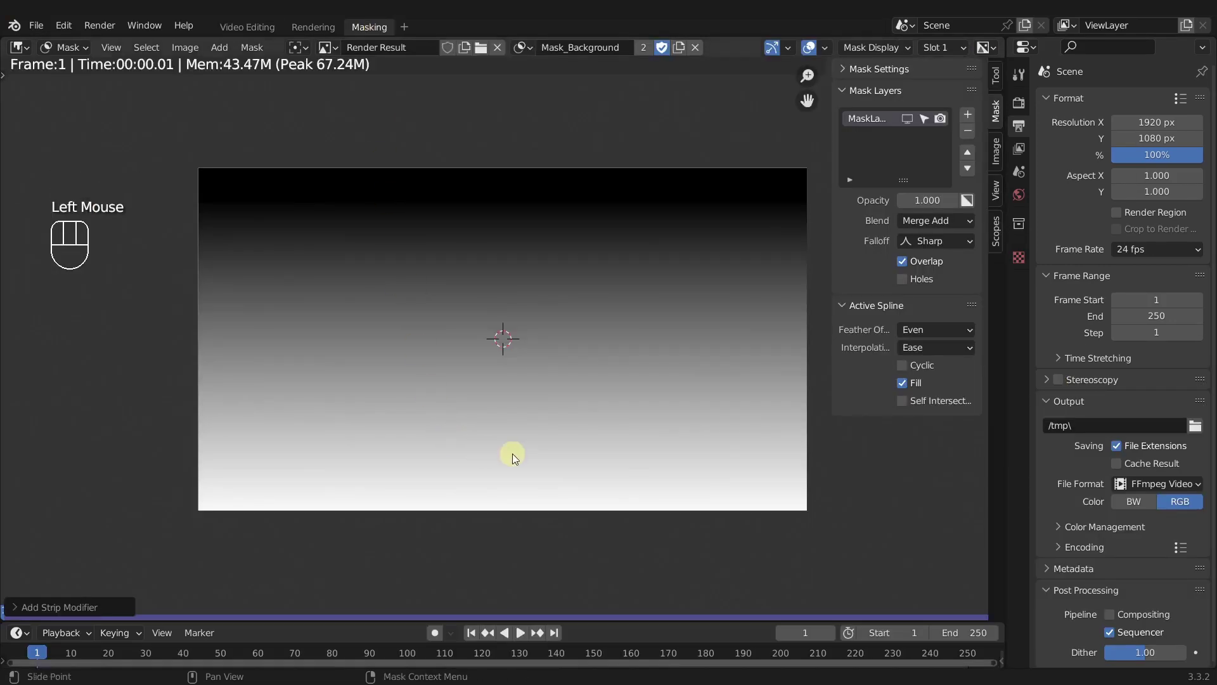
{"action": "left_click", "coordinate": [247, 28]}
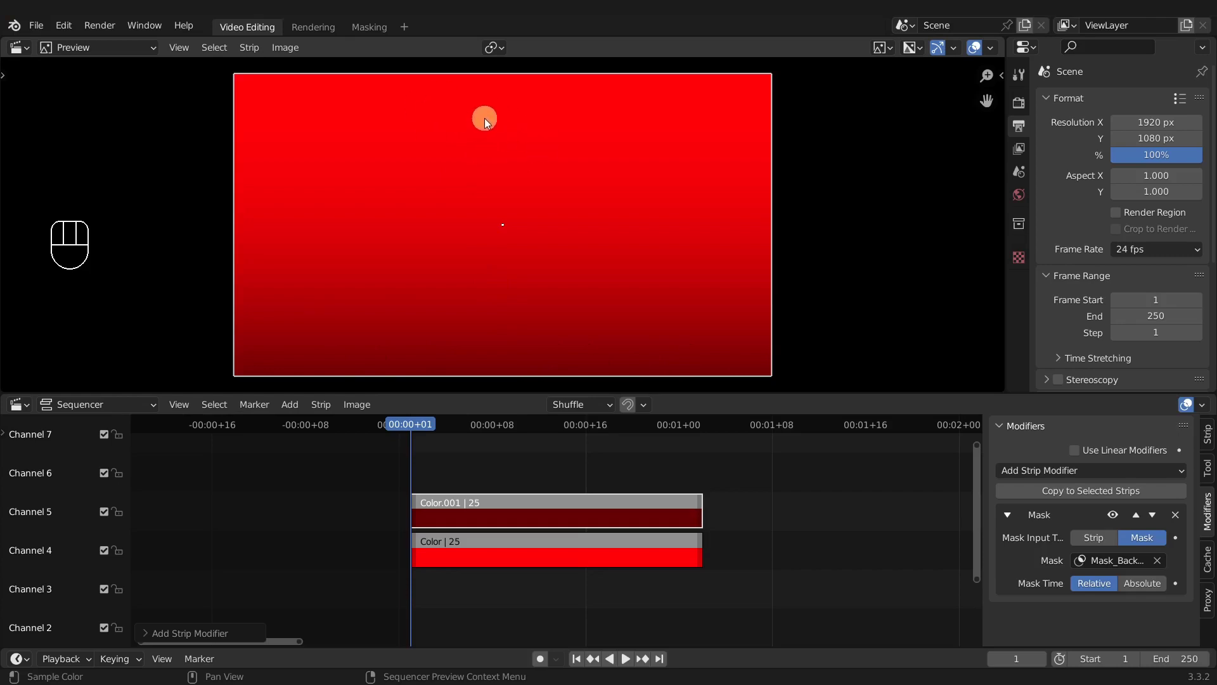
- Turn off the mask overlay in the Masking workspace and render the scene again
{"action": "left_click", "coordinate": [364, 28]}
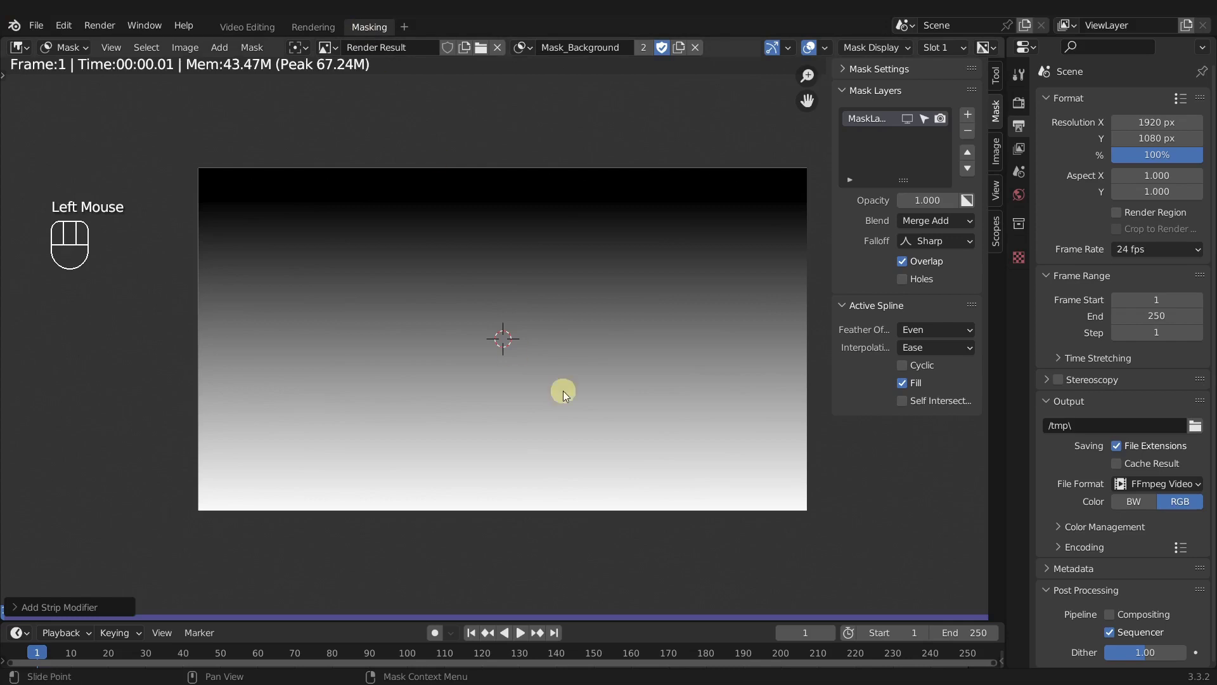
{"action": "left_click", "coordinate": [871, 48]}
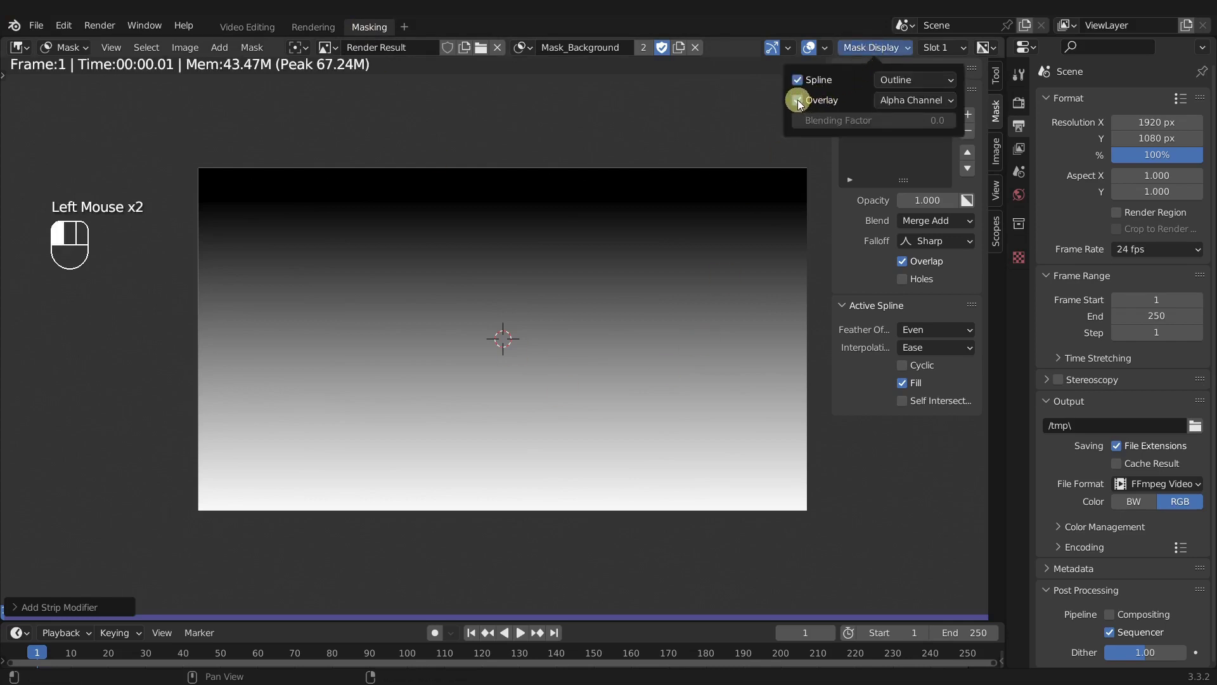
{"action": "left_click", "coordinate": [797, 100]}
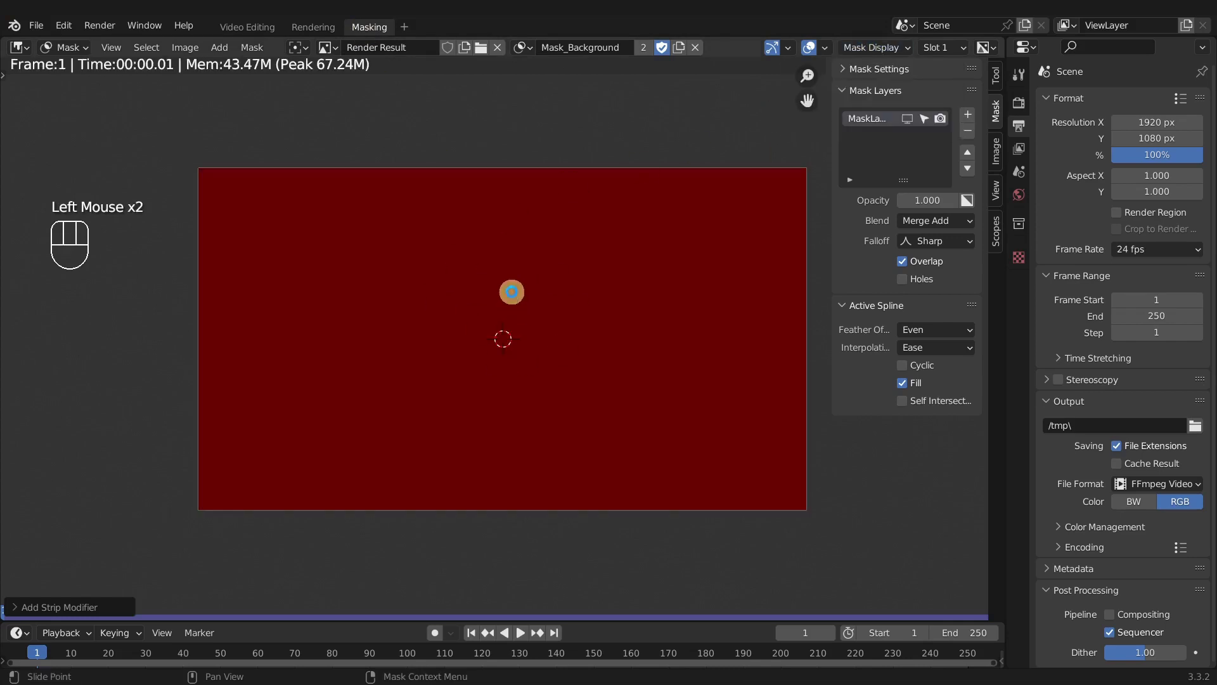
{"action": "key", "text": "F12"}
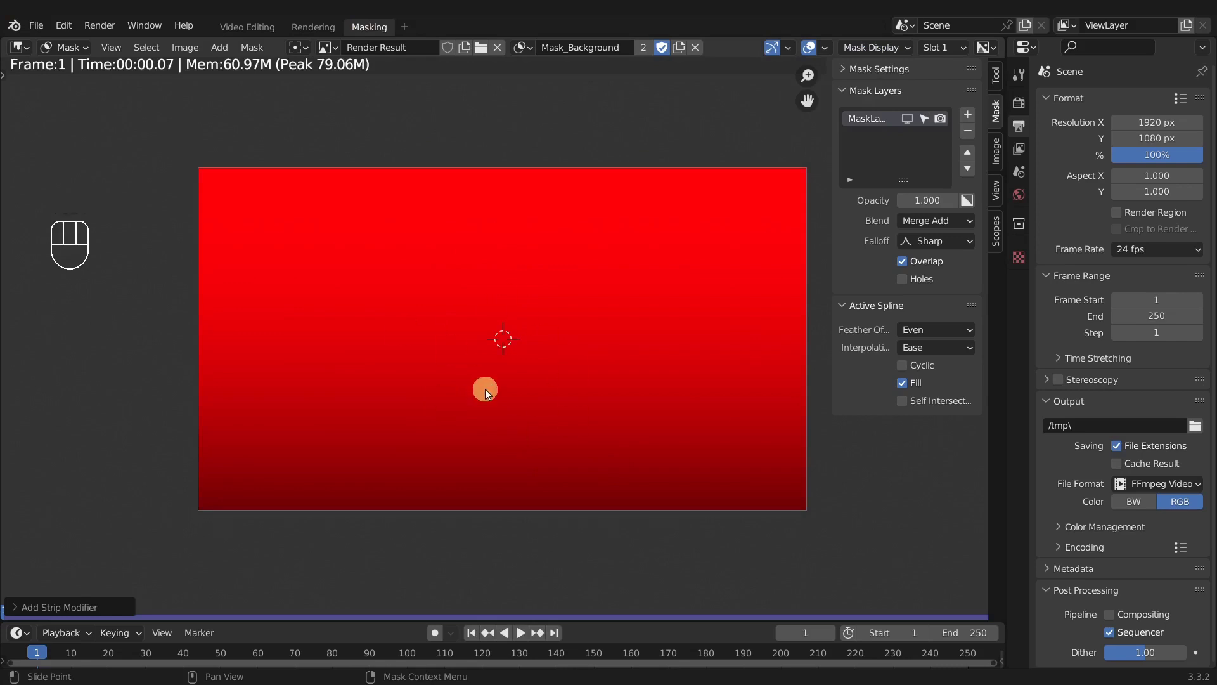
- Change the mask layer's falloff to Smooth and render the scene again
{"action": "left_click", "coordinate": [923, 243]}
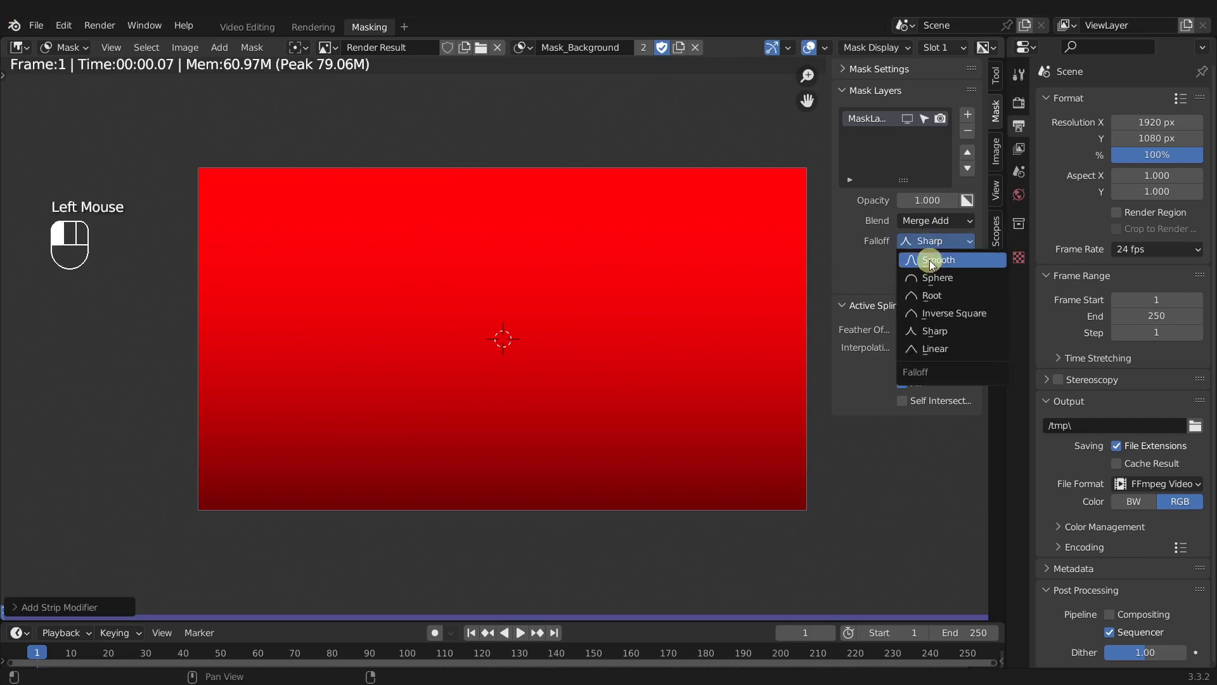
{"action": "left_click", "coordinate": [929, 260]}
{"action": "key", "text": "F12"}
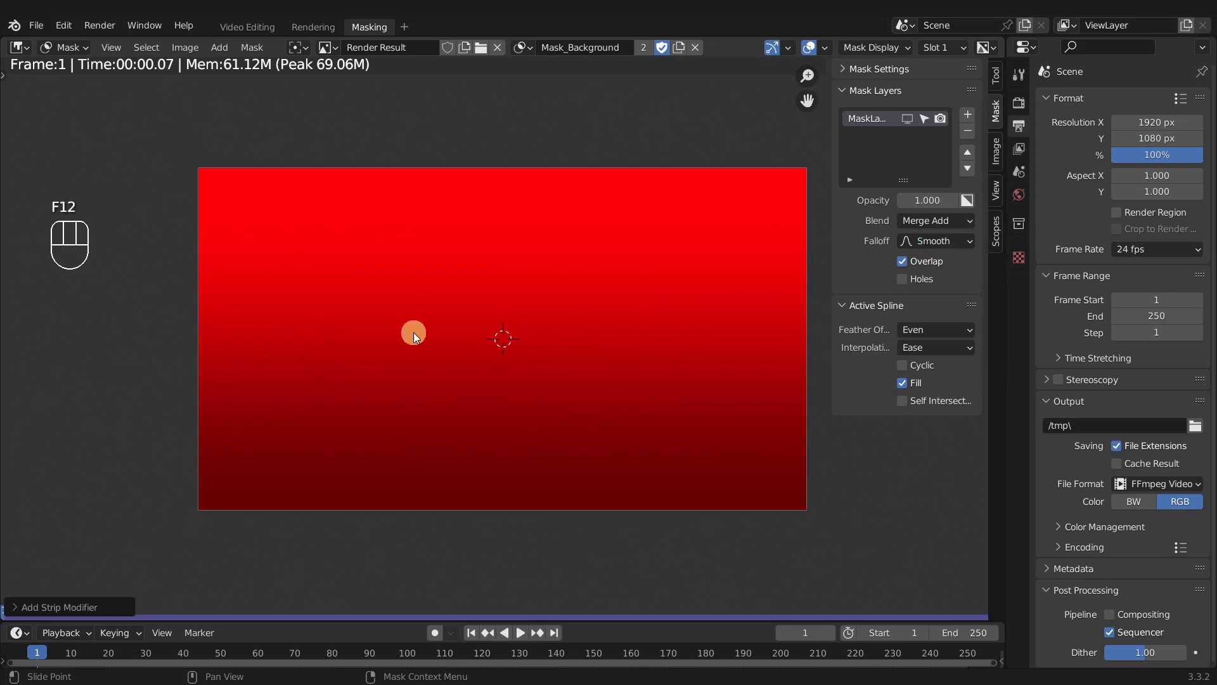
- Return to the Video Editing workspace and refresh the sequencer so the preview uses the updated mask falloff
{"action": "left_click", "coordinate": [245, 28]}
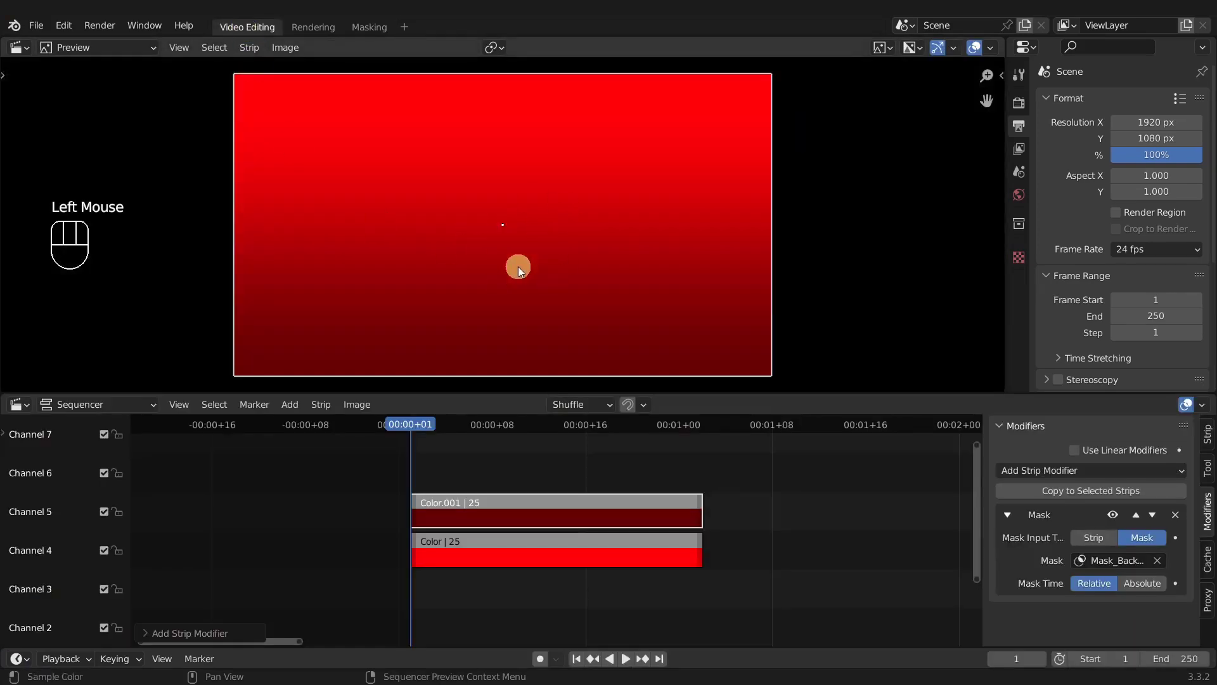
{"action": "left_click", "coordinate": [177, 406]}
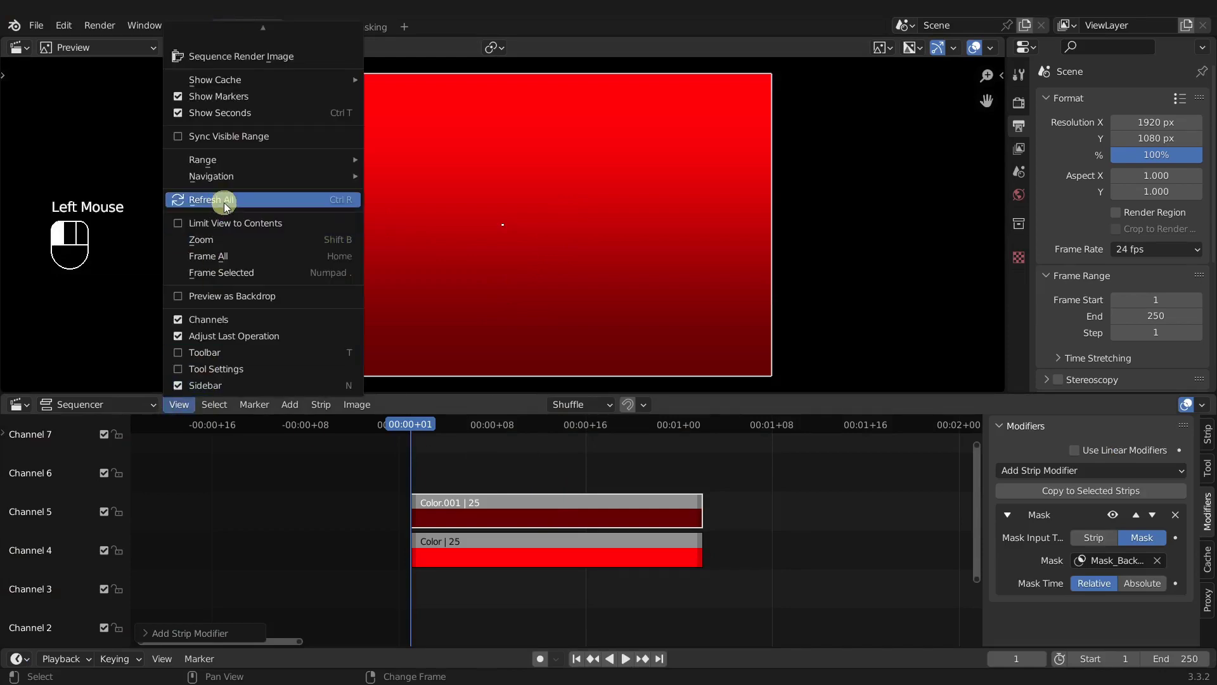
{"action": "left_click", "coordinate": [299, 199]}
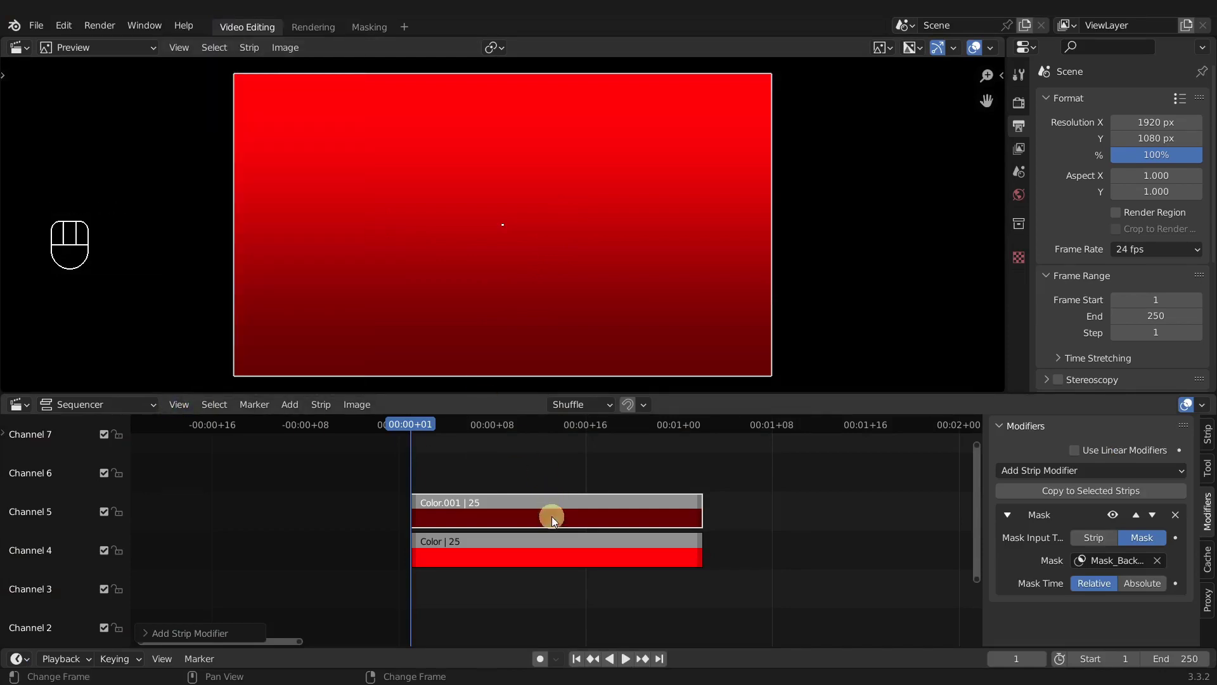
{"action": "key", "text": "ctrl+r"}
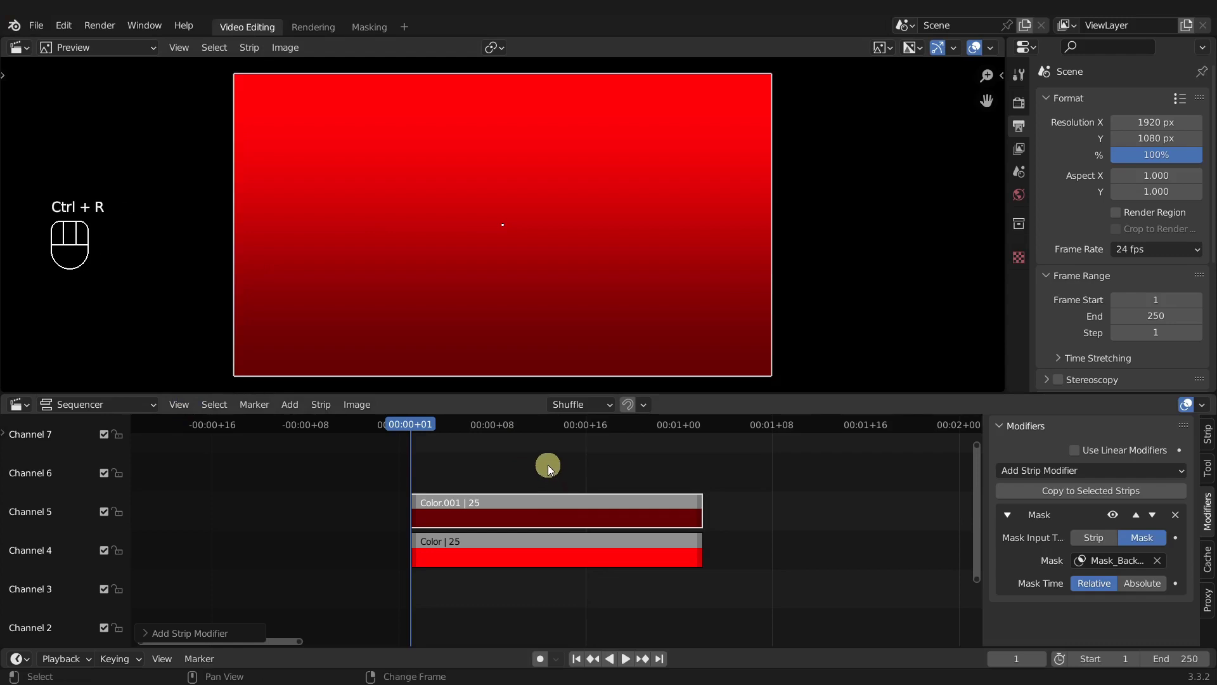
- Darken the red of the Color strip in channel 4 and re-render the image in the Rendering workspace
{"action": "left_click", "coordinate": [561, 551]}
{"action": "left_click", "coordinate": [1207, 434]}
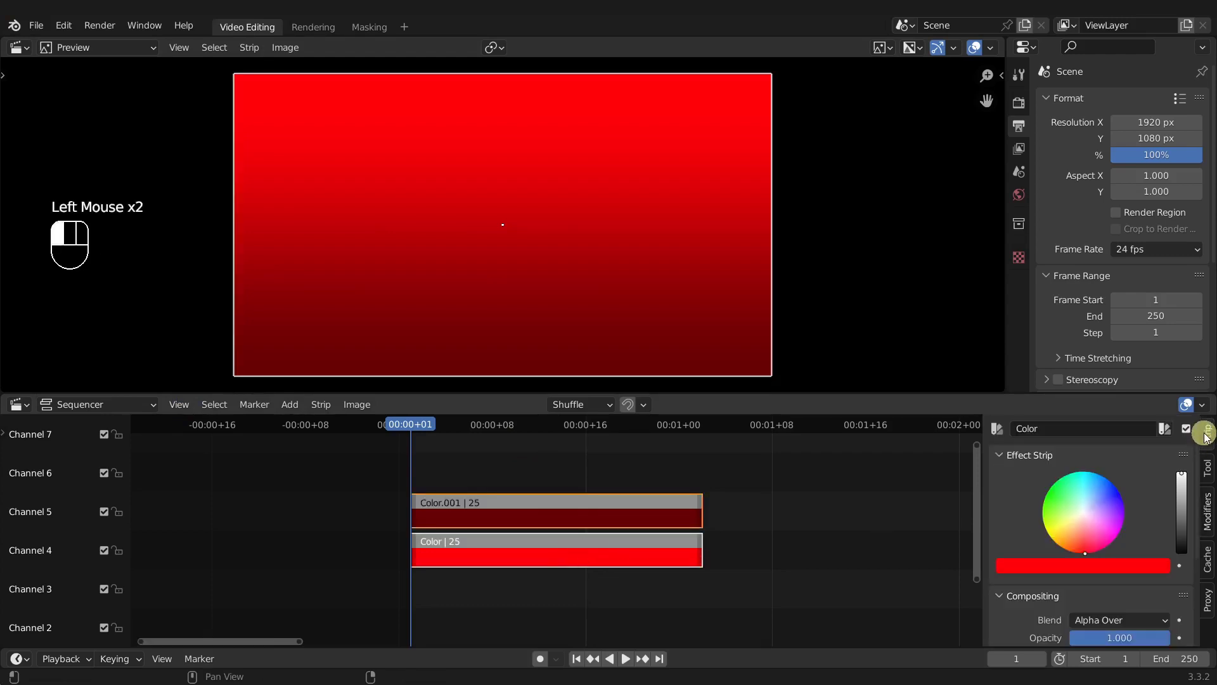
{"action": "mouse_move", "coordinate": [1182, 487]}
{"action": "left_mouse_down"}
{"action": "mouse_move", "coordinate": [1182, 506]}
{"action": "mouse_move", "coordinate": [1182, 490]}
{"action": "left_mouse_up"}
{"action": "left_click", "coordinate": [319, 29]}
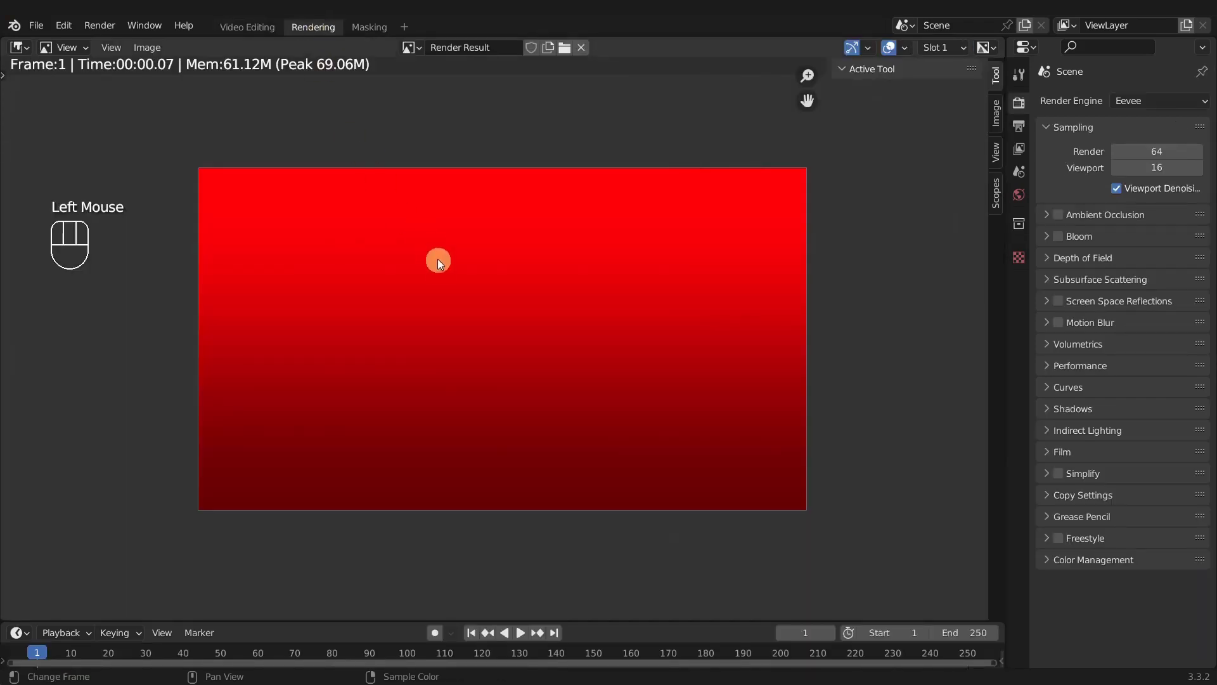
{"action": "key", "text": "F12"}
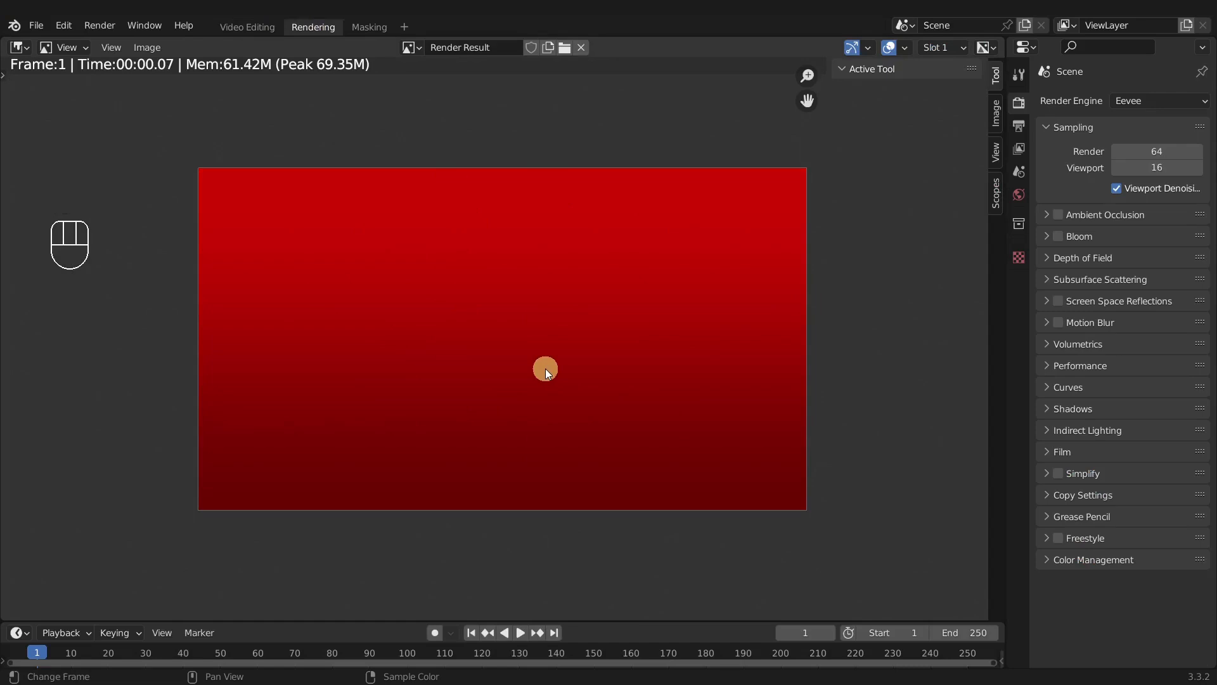
- Back in the Video Editing workspace, add a Text strip and move it up to channel 6 above both color strips
{"action": "key", "text": "ctrl+Page_Up"}
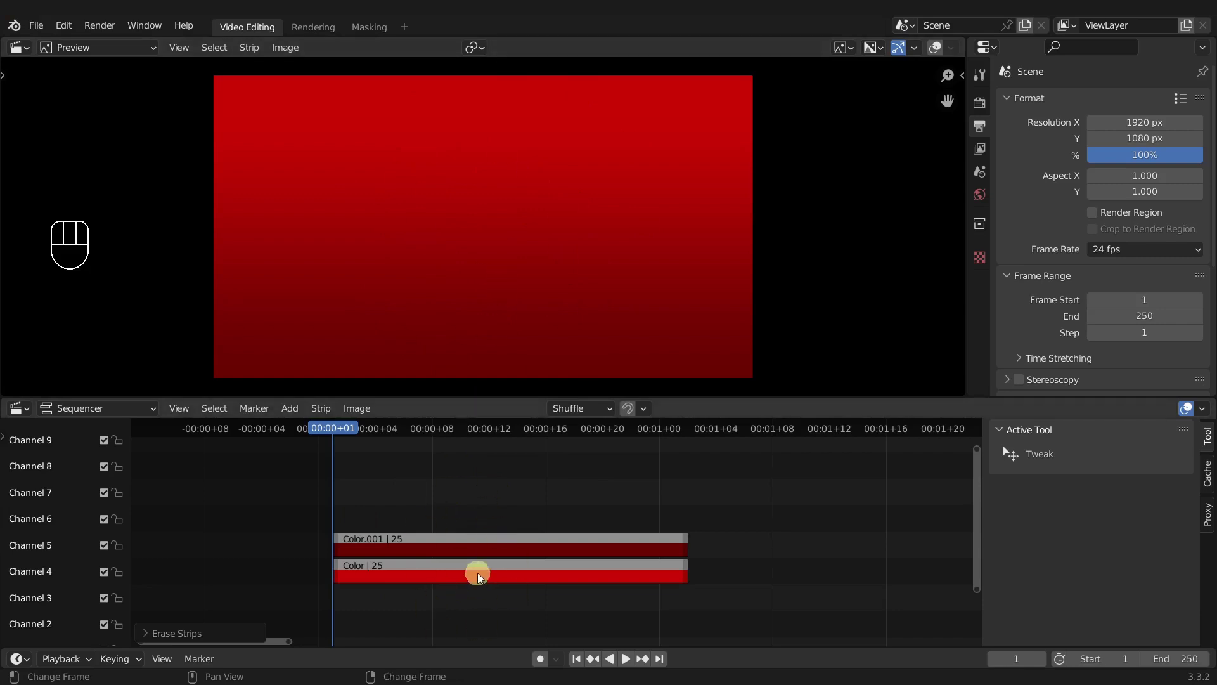
{"action": "left_click", "coordinate": [289, 409]}
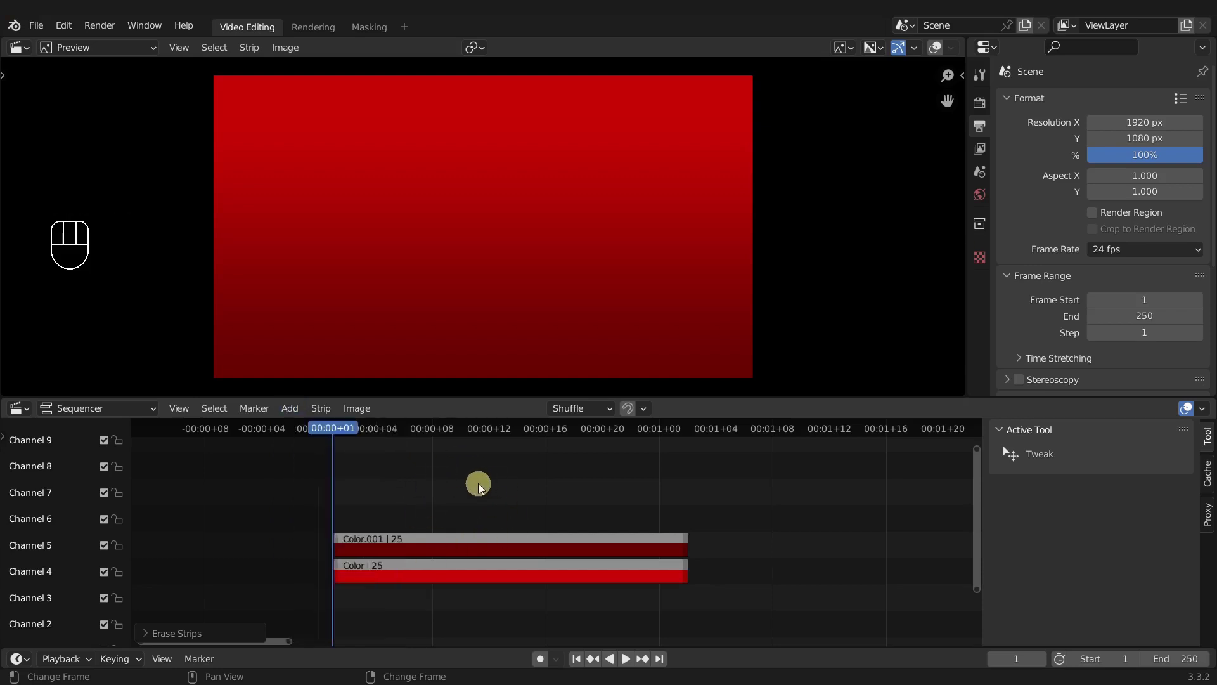
{"action": "key", "text": "shift+a"}
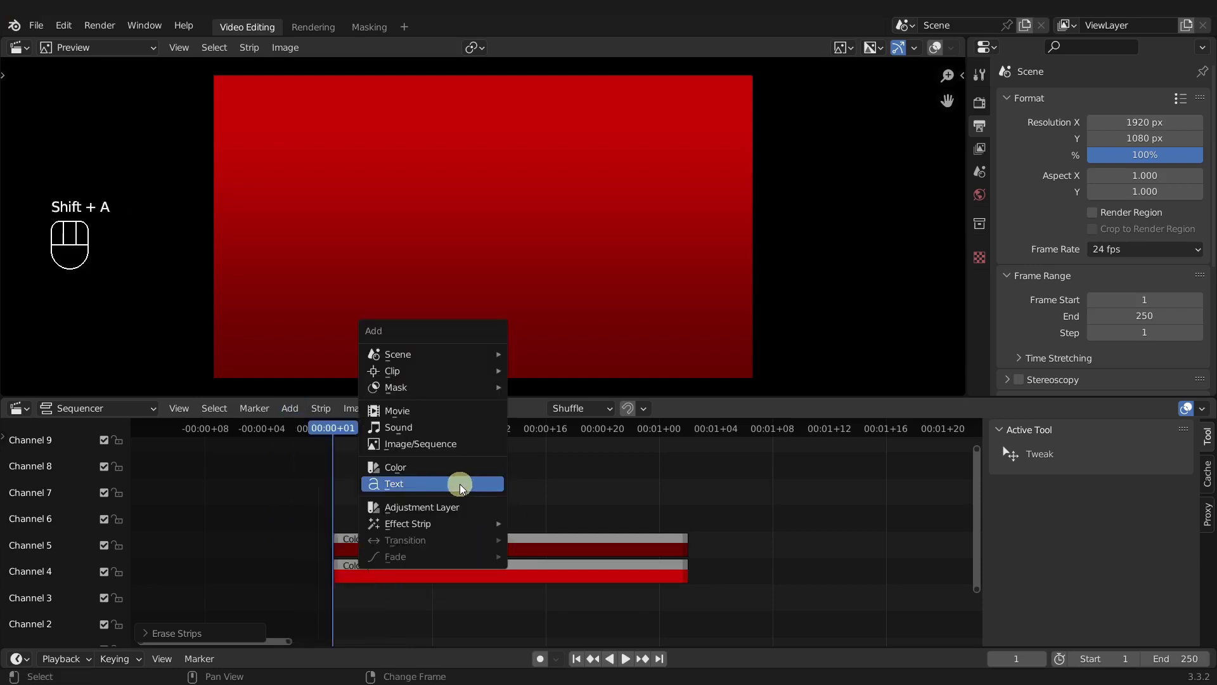
{"action": "left_click", "coordinate": [461, 488]}
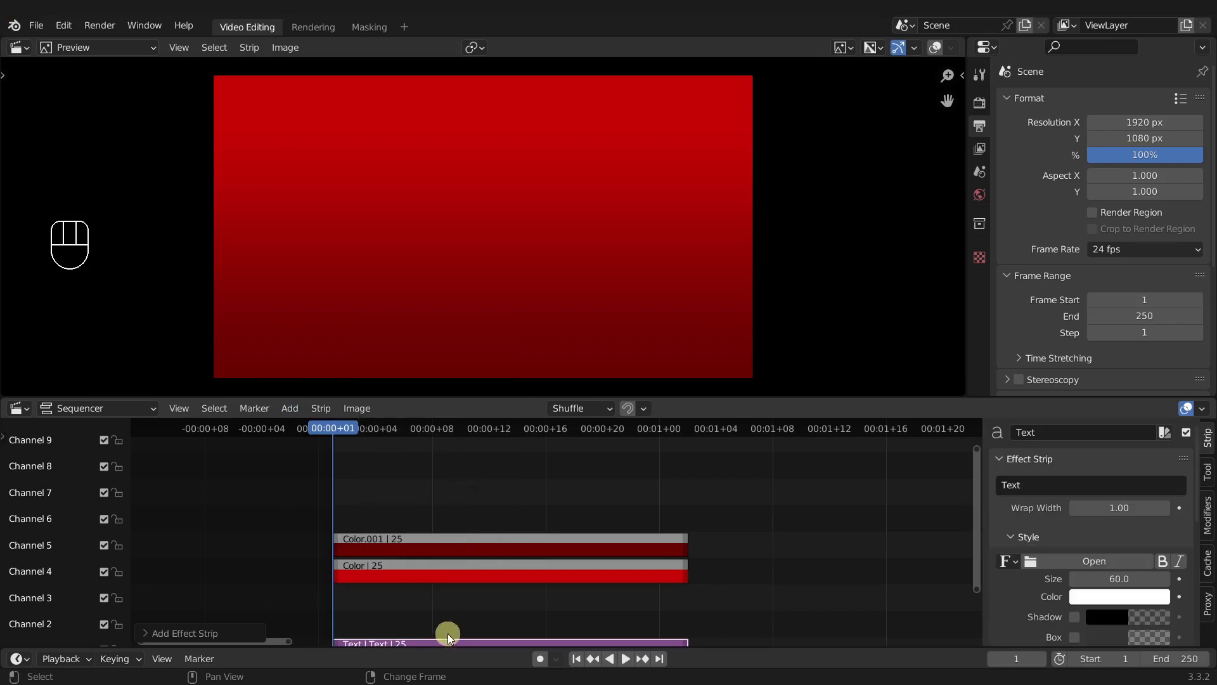
{"action": "key", "text": "g"}
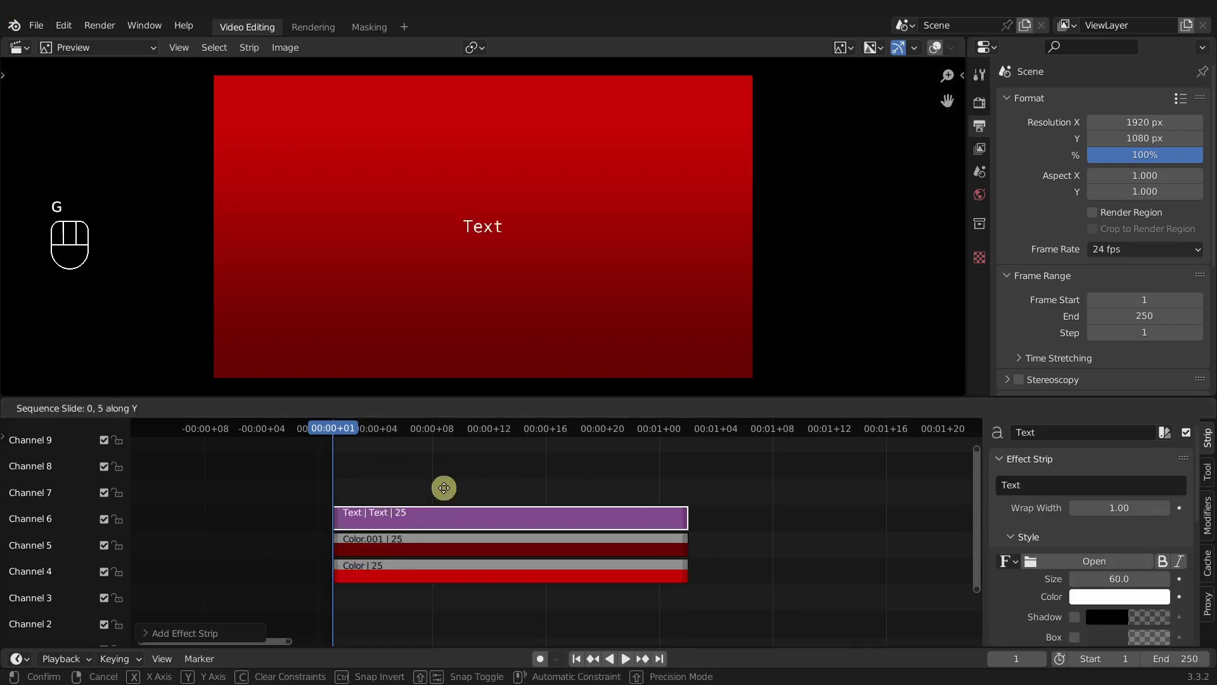
{"action": "left_click", "coordinate": [443, 499]}
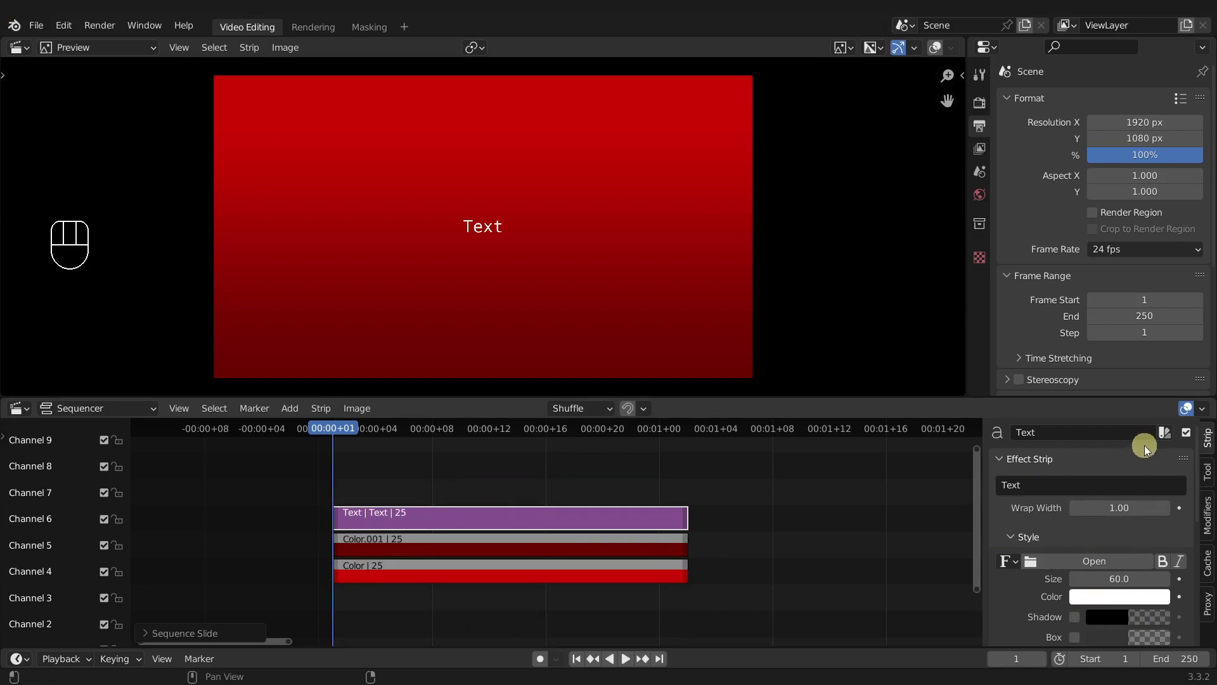
- Look through the Text strip's style, layout and compositing settings in the sequencer sidebar
{"action": "key", "text": "n"}
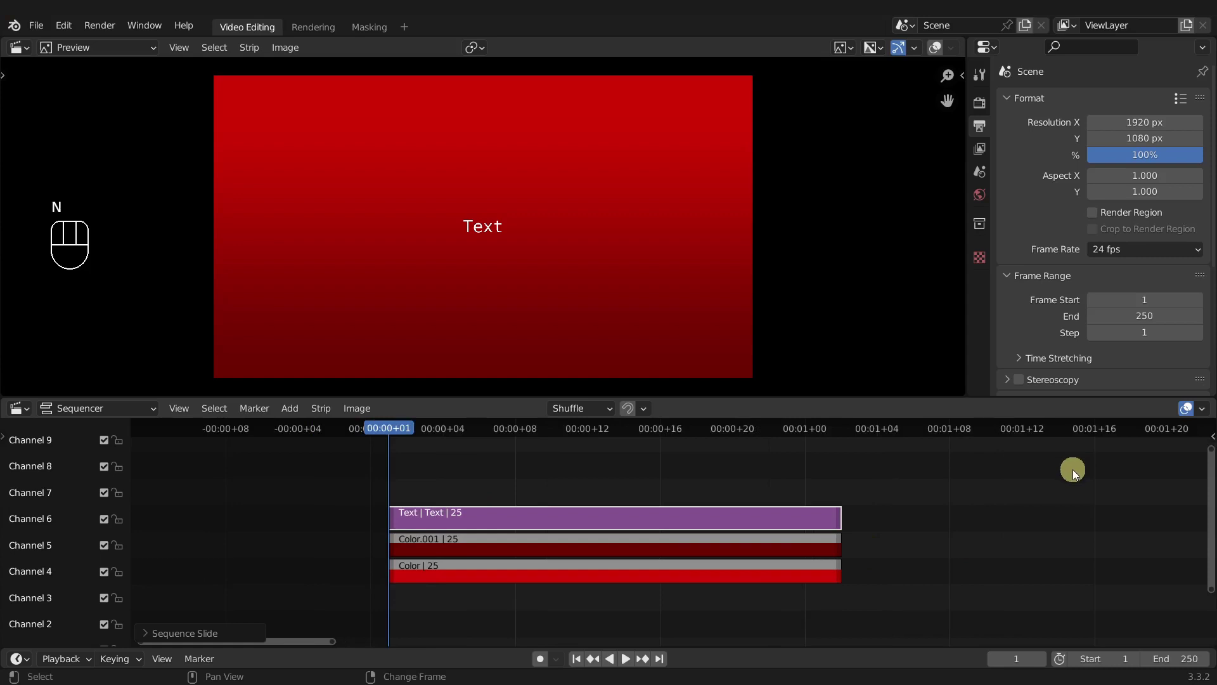
{"action": "key", "text": "n"}
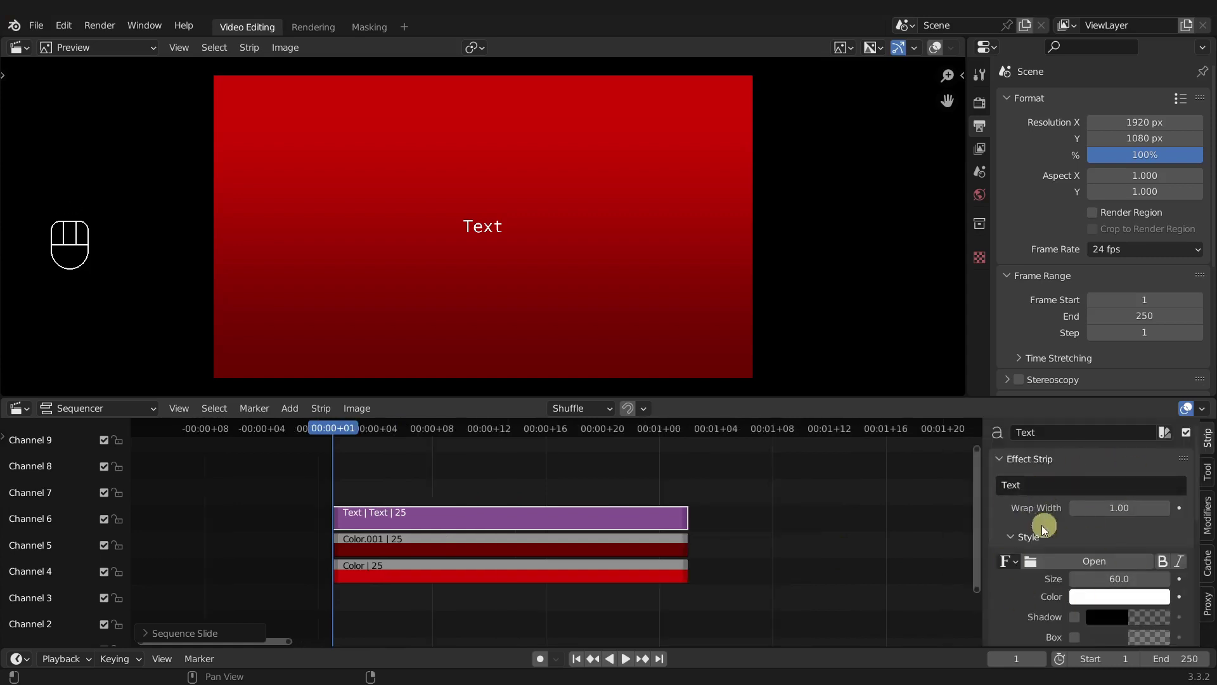
{"action": "scroll", "coordinate": [1076, 570], "scroll_direction": "down", "scroll_amount": 6}
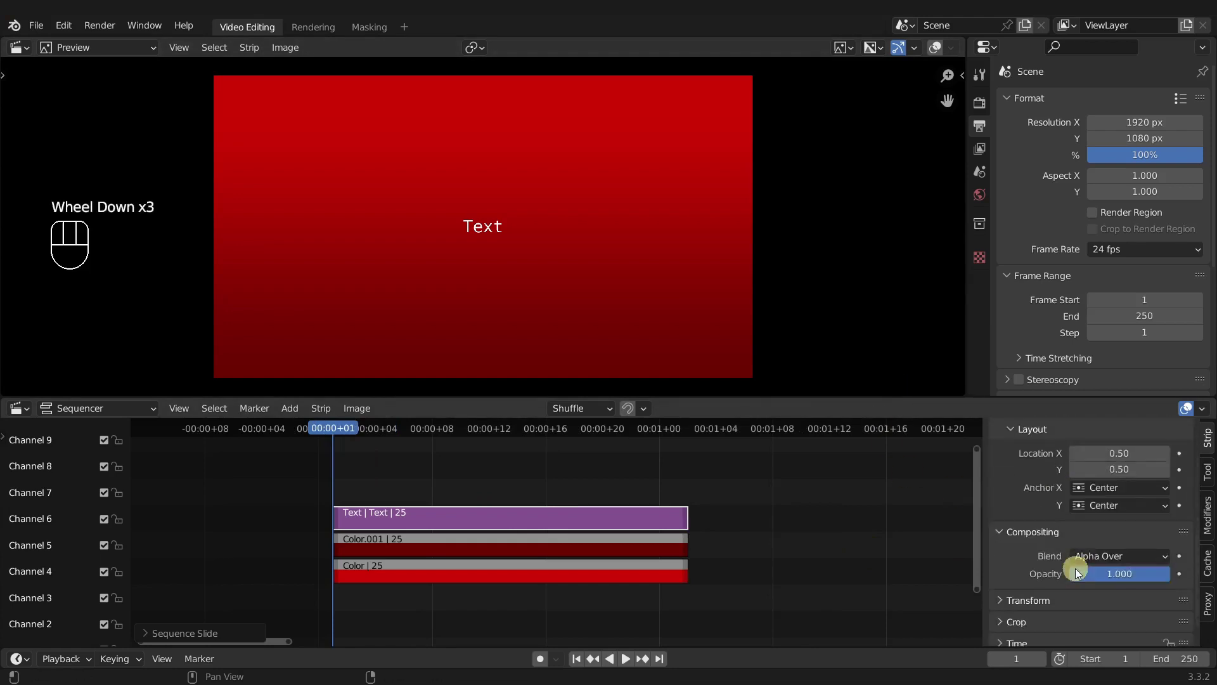
{"action": "scroll", "coordinate": [1076, 573], "scroll_direction": "up", "scroll_amount": 7}
{"action": "scroll", "coordinate": [1078, 566], "scroll_direction": "down", "scroll_amount": 3}
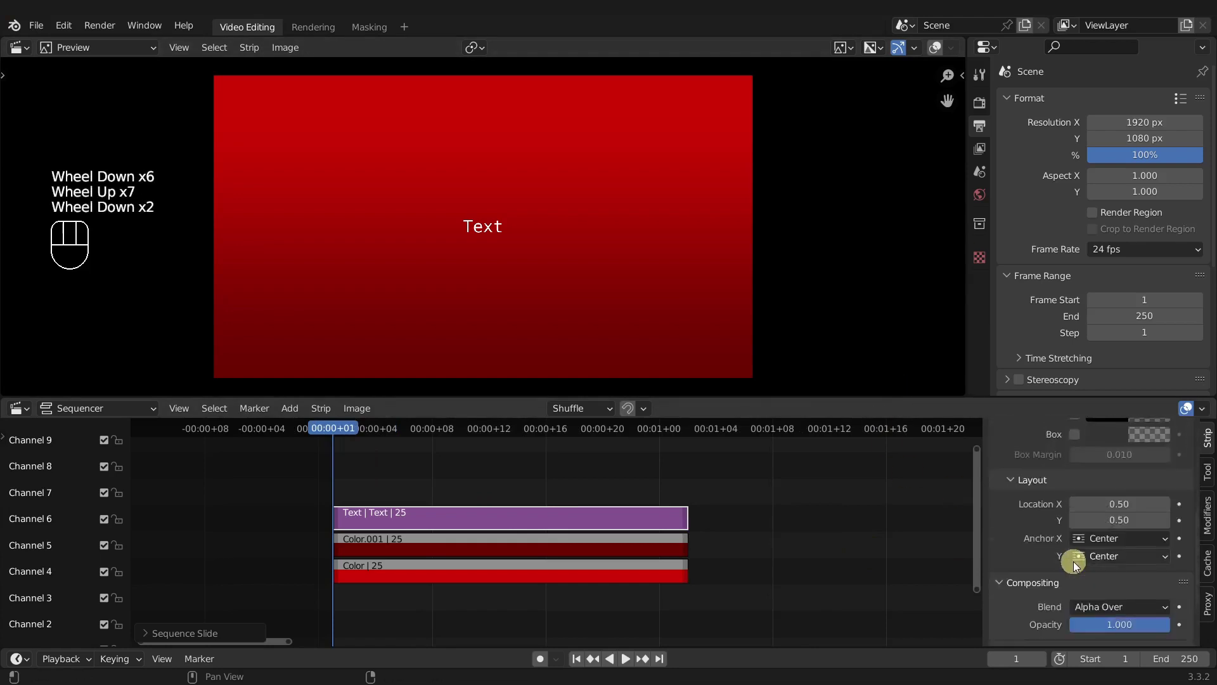
{"action": "scroll", "coordinate": [1073, 561], "scroll_direction": "up", "scroll_amount": 2}
{"action": "scroll", "coordinate": [1074, 561], "scroll_direction": "up", "scroll_amount": 4}
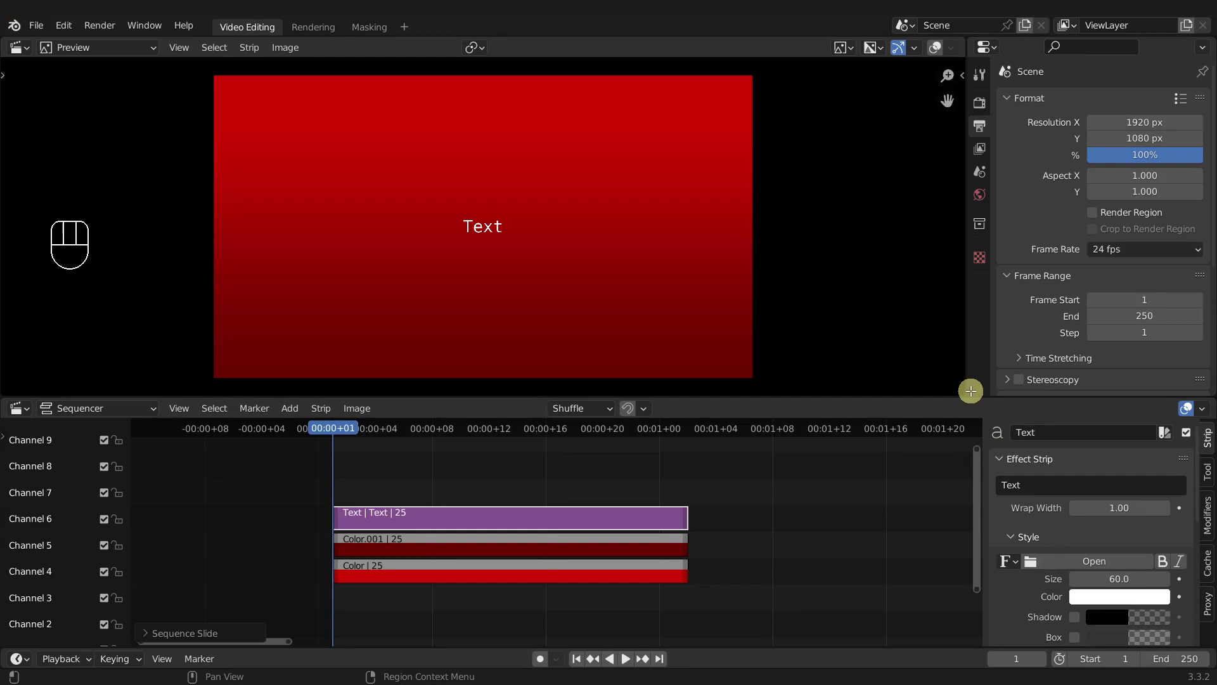
- Extend the Properties editor down to the timeline and split it into an upper and a lower area
{"action": "left_click", "coordinate": [970, 391]}
{"action": "left_click_drag", "start_coordinate": [970, 390], "coordinate": [972, 452]}
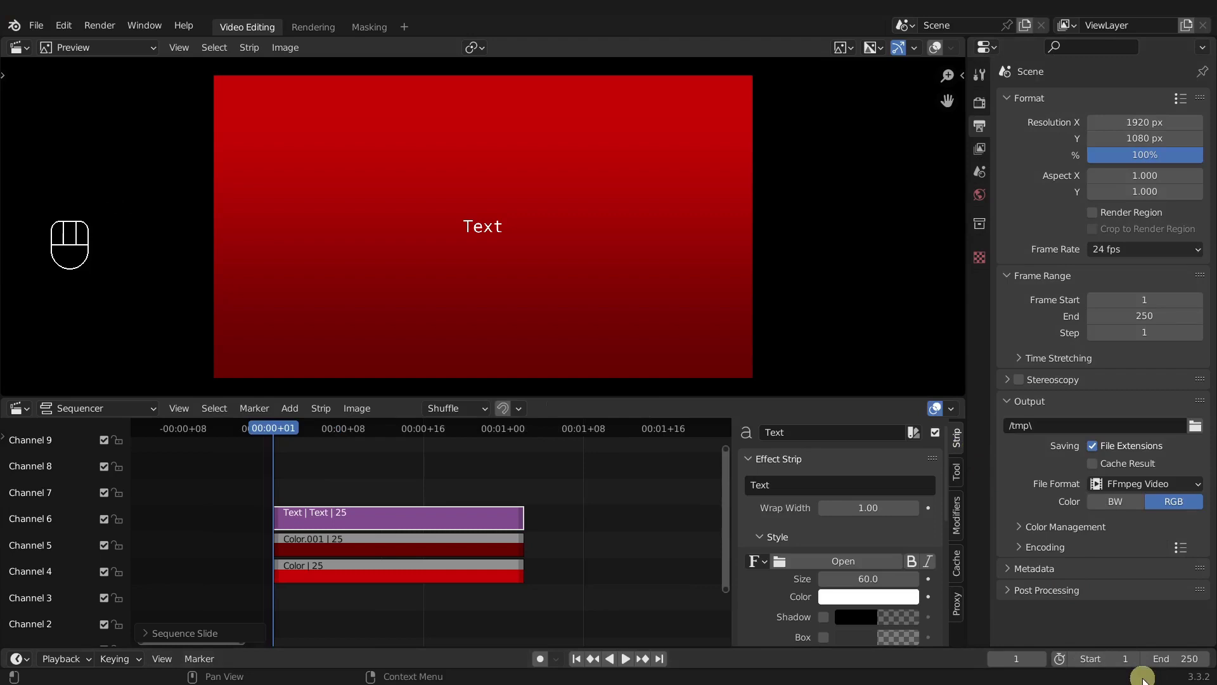
{"action": "left_click", "coordinate": [968, 639]}
{"action": "left_click_drag", "start_coordinate": [968, 640], "coordinate": [976, 235]}
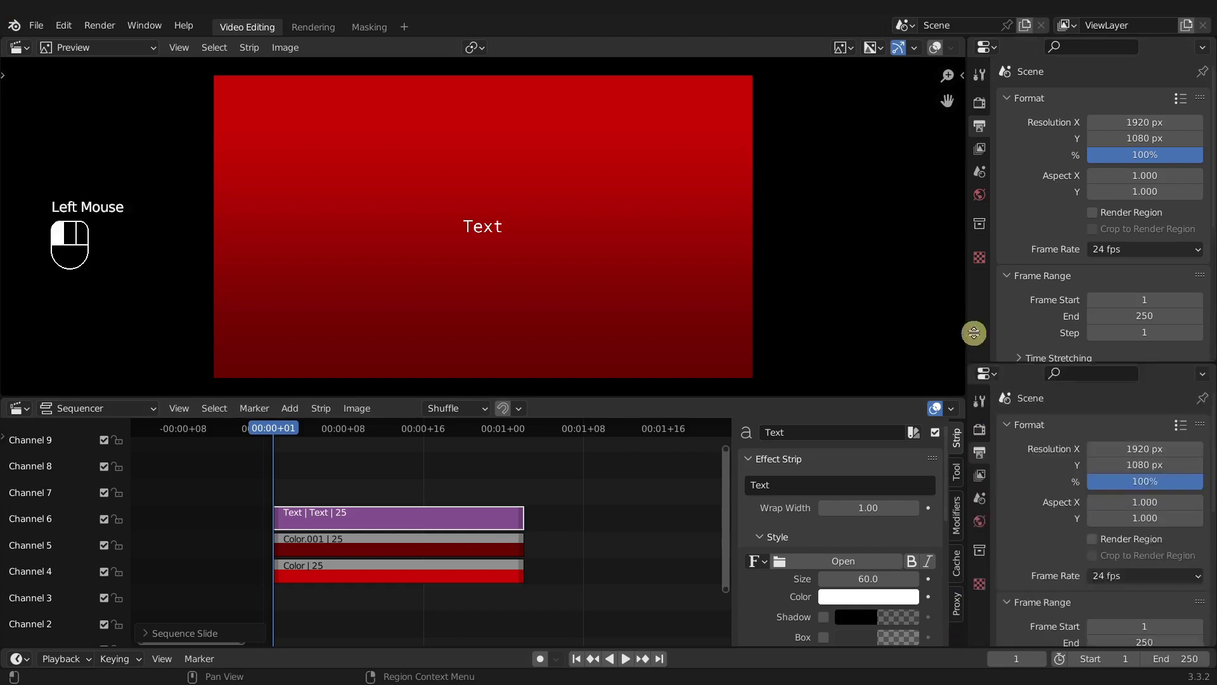
- Turn the new lower area into a Video Sequencer that shows the Text strip's properties
{"action": "left_click", "coordinate": [986, 239]}
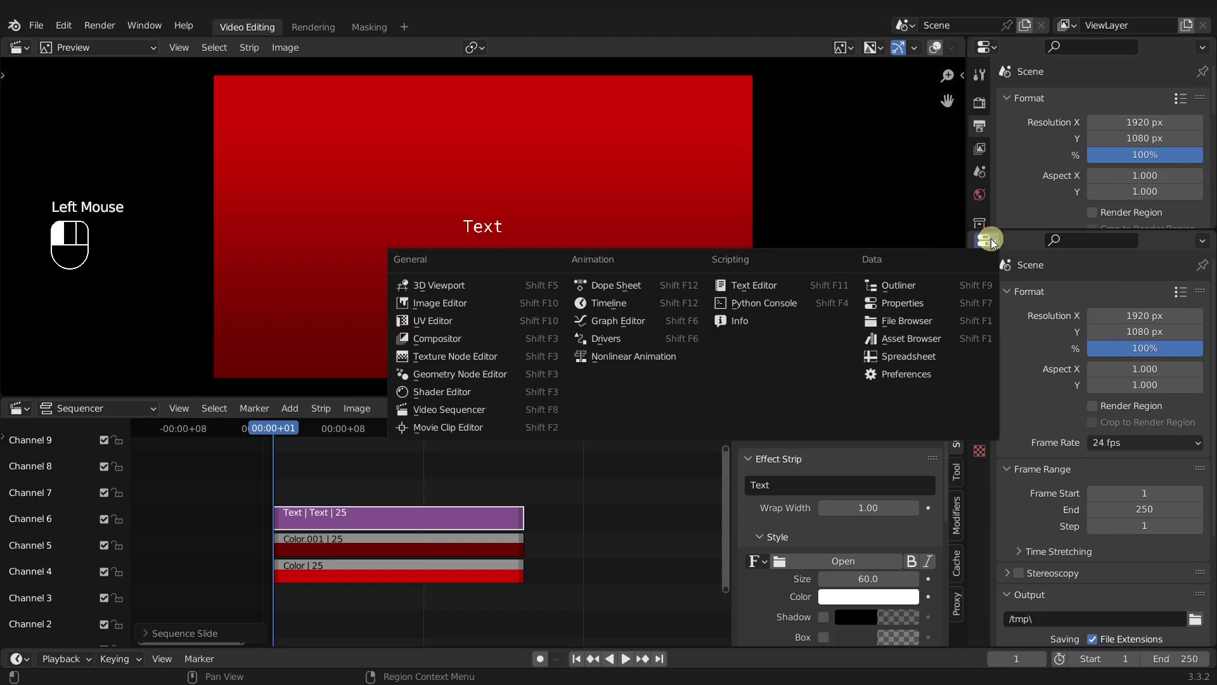
{"action": "left_click", "coordinate": [469, 409]}
{"action": "left_click_drag", "start_coordinate": [1097, 273], "coordinate": [869, 293]}
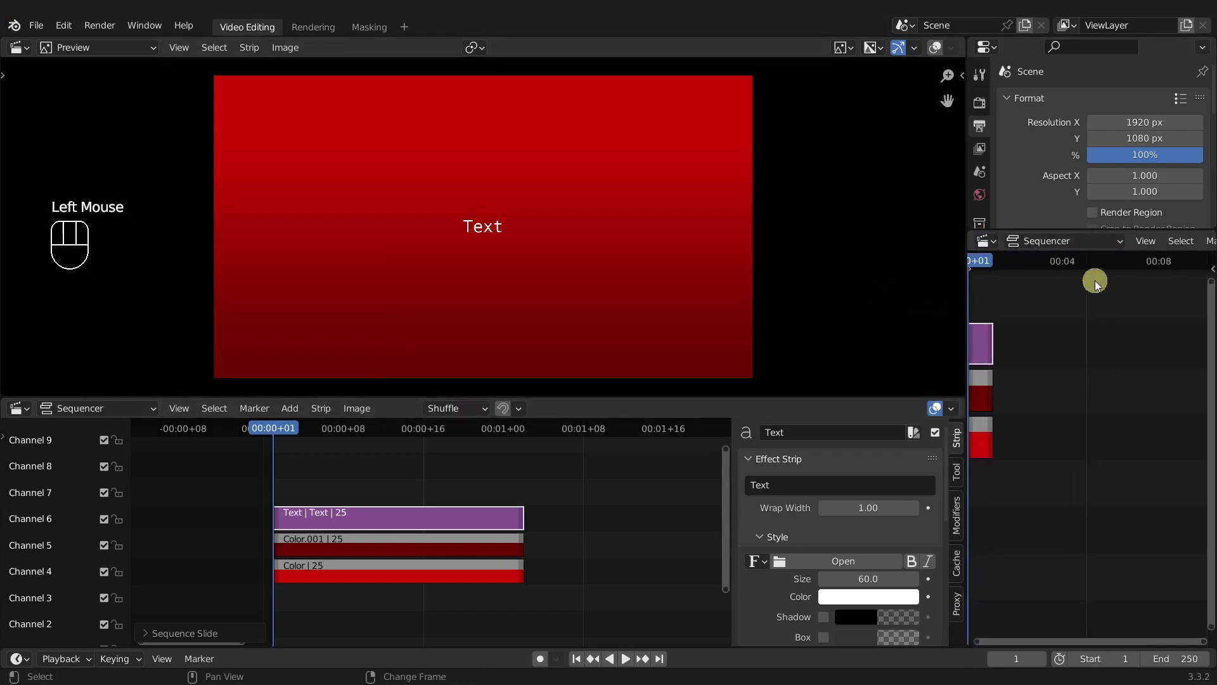
{"action": "double_click", "coordinate": [1210, 268]}
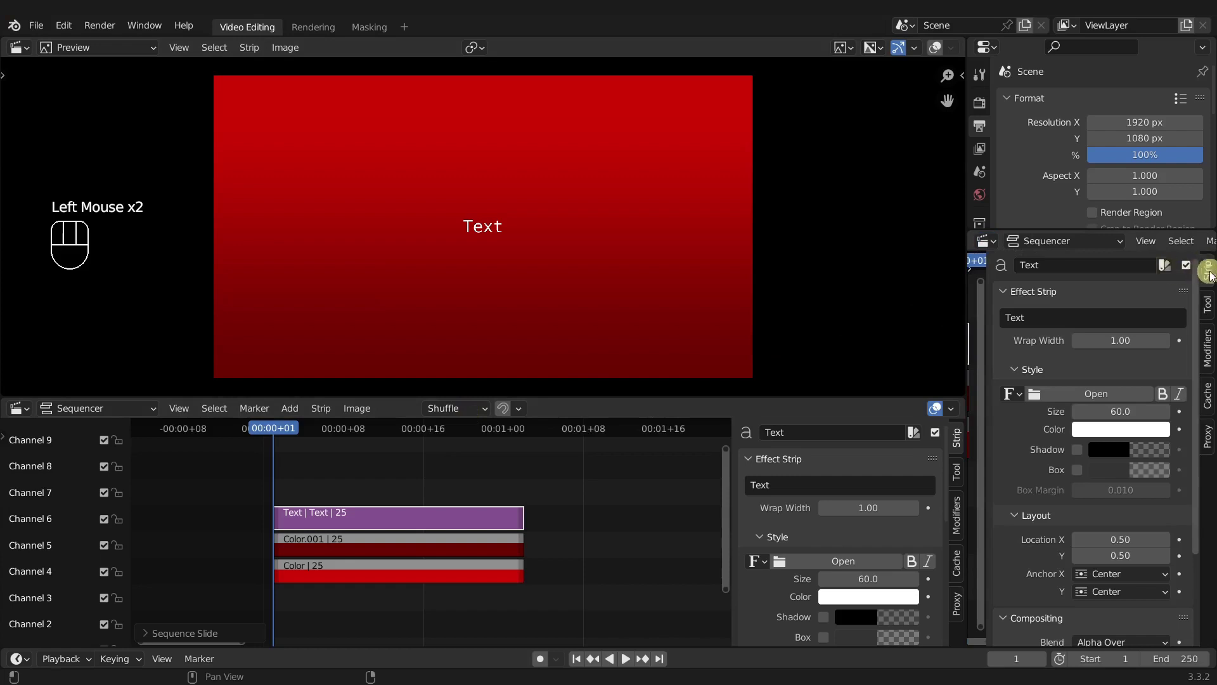
- Widen and heighten the strip properties area, and hide the original sequencer's sidebar
{"action": "left_click_drag", "start_coordinate": [967, 308], "coordinate": [924, 309]}
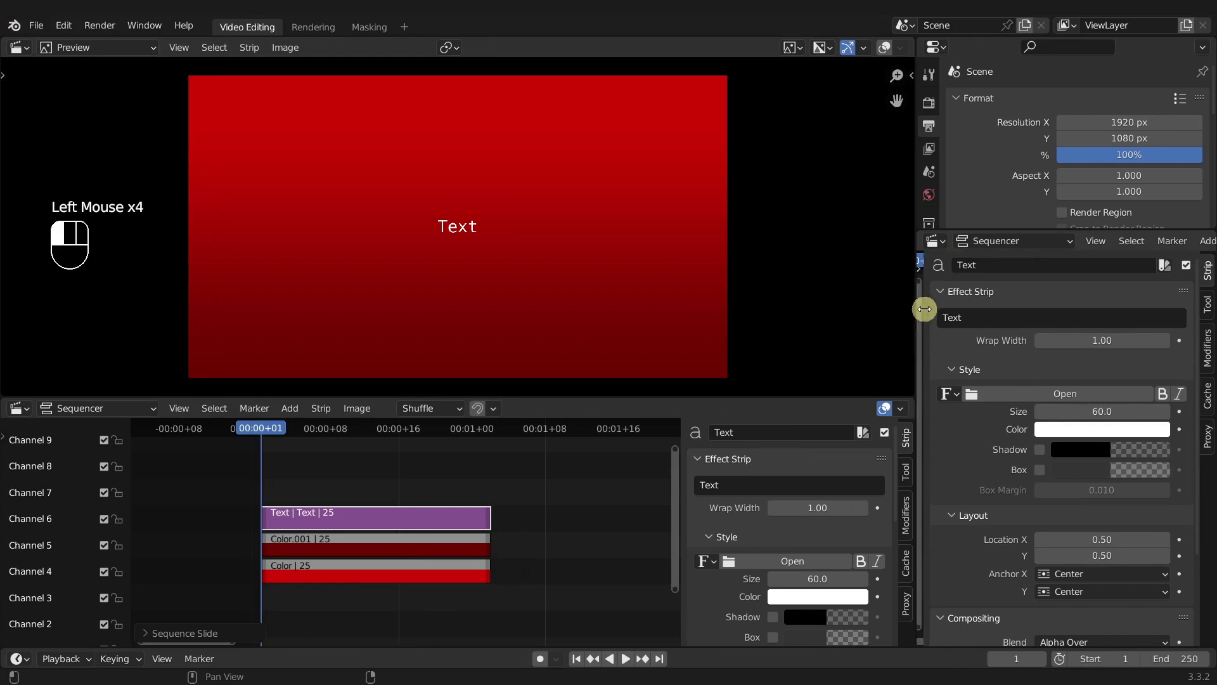
{"action": "left_click_drag", "start_coordinate": [924, 308], "coordinate": [924, 309]}
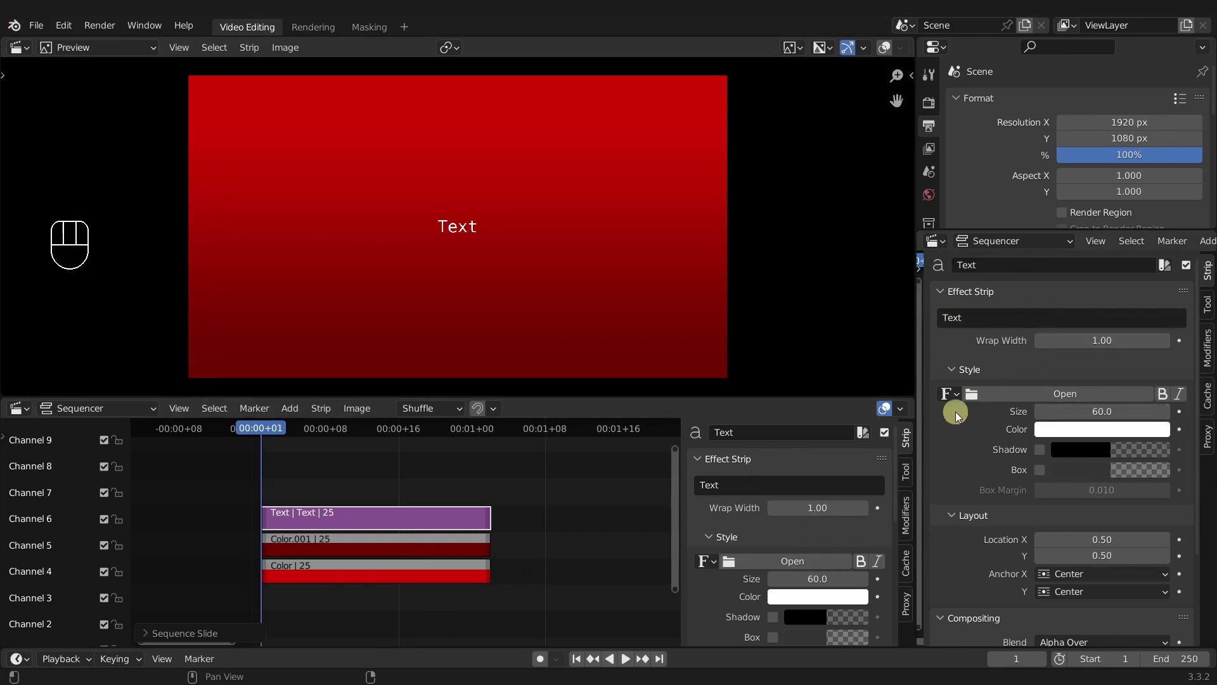
{"action": "key", "text": "n"}
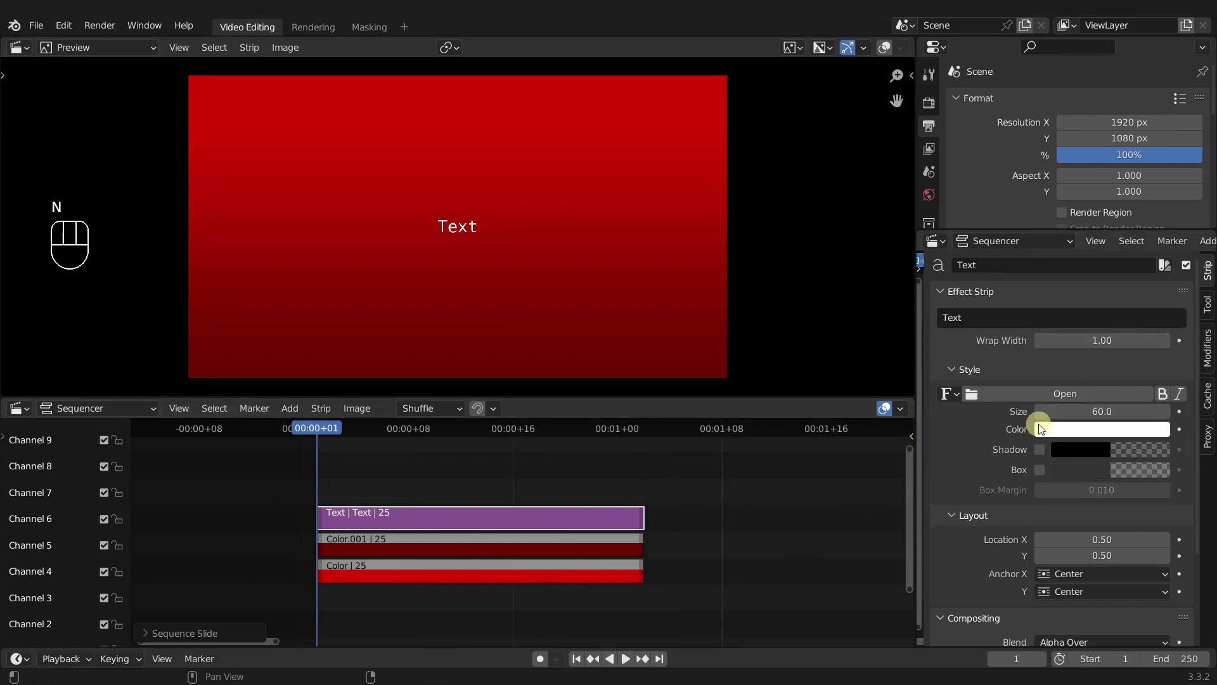
{"action": "left_click_drag", "start_coordinate": [1026, 229], "coordinate": [1032, 166]}
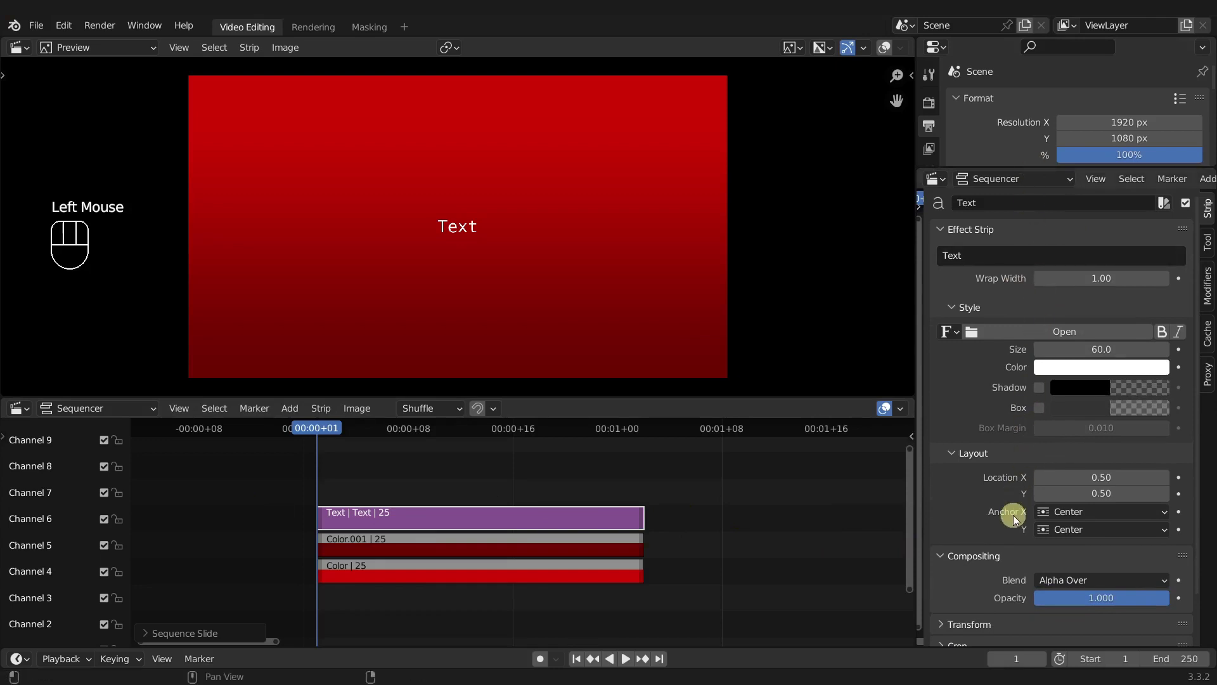
- Set the Text strip's content to "Merry Christmas"
{"action": "double_click", "coordinate": [990, 255]}
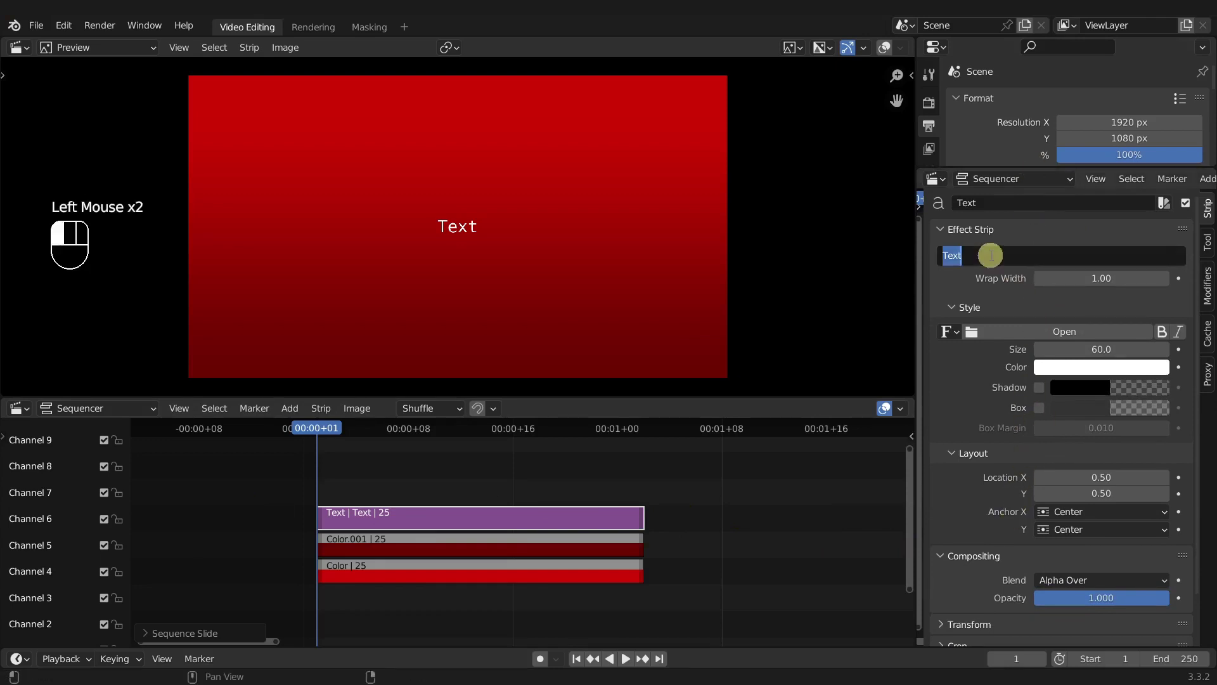
{"action": "type", "text": "Merry Christmas"}
{"action": "key", "text": "Return"}
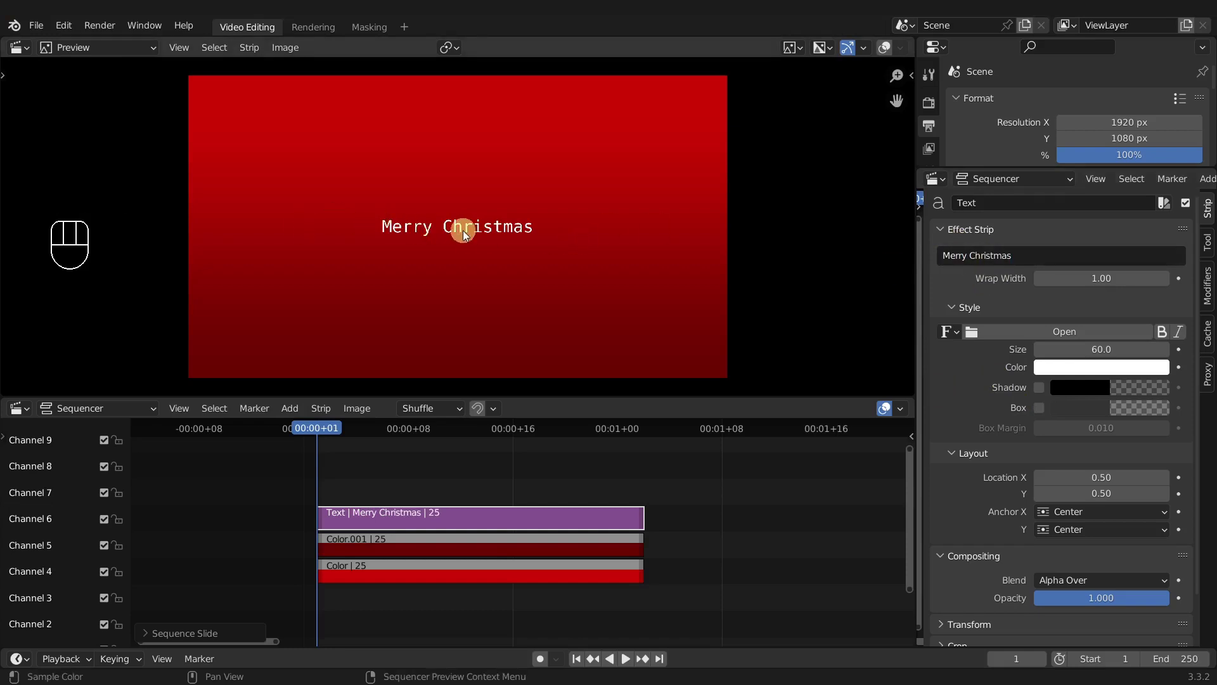
- Try other size and color values for the Merry Christmas text
{"action": "left_click_drag", "start_coordinate": [1062, 349], "coordinate": [1141, 349]}
{"action": "left_click_drag", "start_coordinate": [317, 372], "coordinate": [57, 377]}
{"action": "left_click", "coordinate": [1070, 368]}
{"action": "left_click_drag", "start_coordinate": [1085, 193], "coordinate": [1147, 279]}
{"action": "right_click", "coordinate": [1147, 279]}
- Try a shadow behind the Merry Christmas text with different shadow colors, inspecting it up close in the preview
{"action": "left_click", "coordinate": [1039, 387]}
{"action": "scroll", "coordinate": [457, 225], "scroll_direction": "up", "scroll_amount": 7}
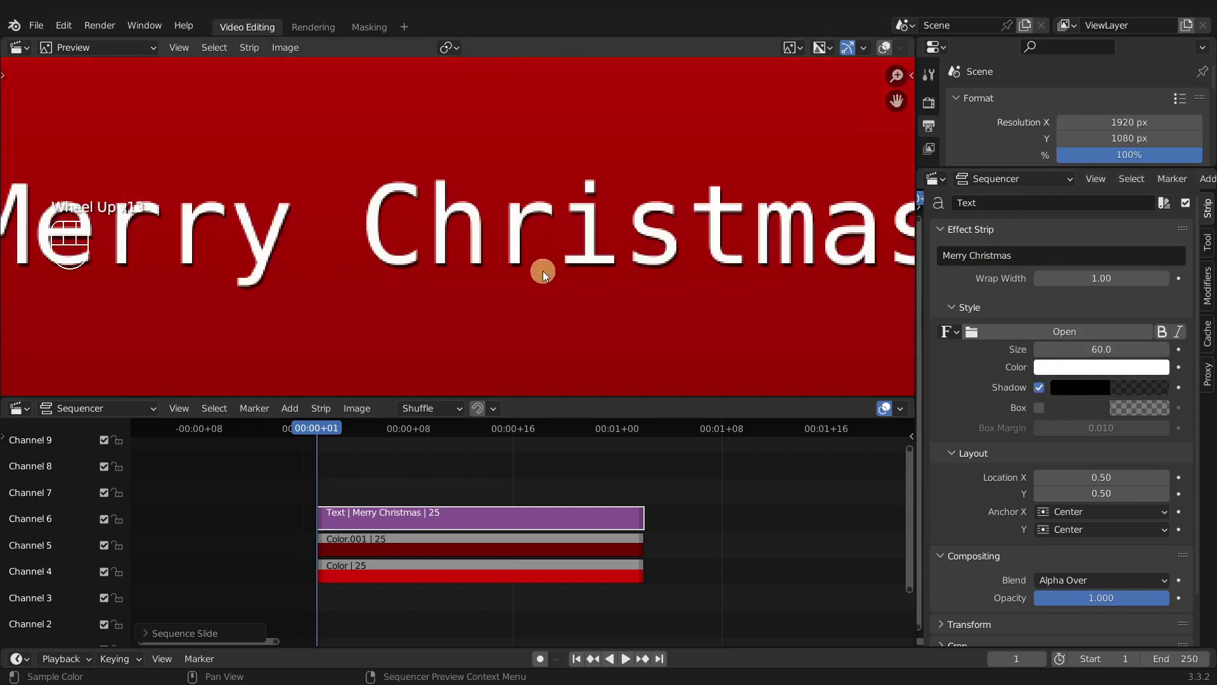
{"action": "scroll", "coordinate": [570, 238], "scroll_direction": "down", "scroll_amount": 4}
{"action": "scroll", "coordinate": [531, 246], "scroll_direction": "up", "scroll_amount": 1}
{"action": "left_click", "coordinate": [1077, 387]}
{"action": "left_click_drag", "start_coordinate": [1156, 261], "coordinate": [1156, 295]}
{"action": "left_click_drag", "start_coordinate": [1098, 363], "coordinate": [1060, 371]}
{"action": "left_click", "coordinate": [1038, 388]}
- Enable the background box behind the Merry Christmas text and try other box margins
{"action": "left_click", "coordinate": [1039, 408]}
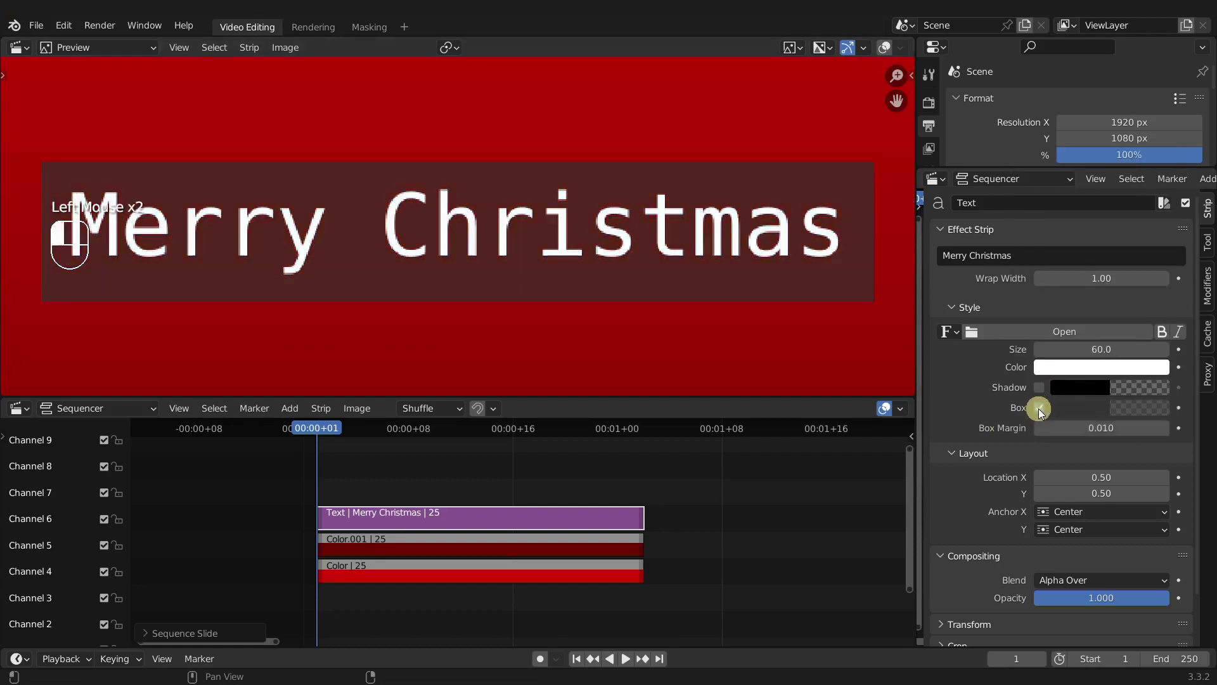
{"action": "scroll", "coordinate": [540, 295], "scroll_direction": "down", "scroll_amount": 7}
{"action": "scroll", "coordinate": [538, 296], "scroll_direction": "up", "scroll_amount": 3}
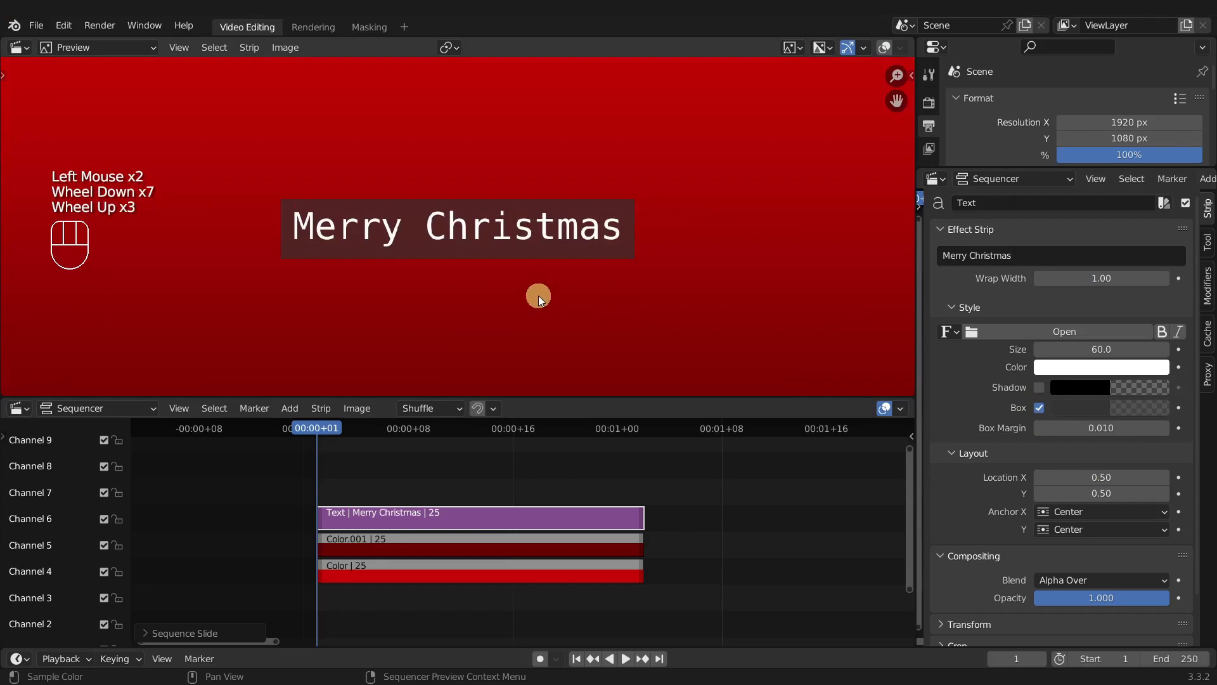
{"action": "left_click_drag", "start_coordinate": [1096, 427], "coordinate": [1028, 440]}
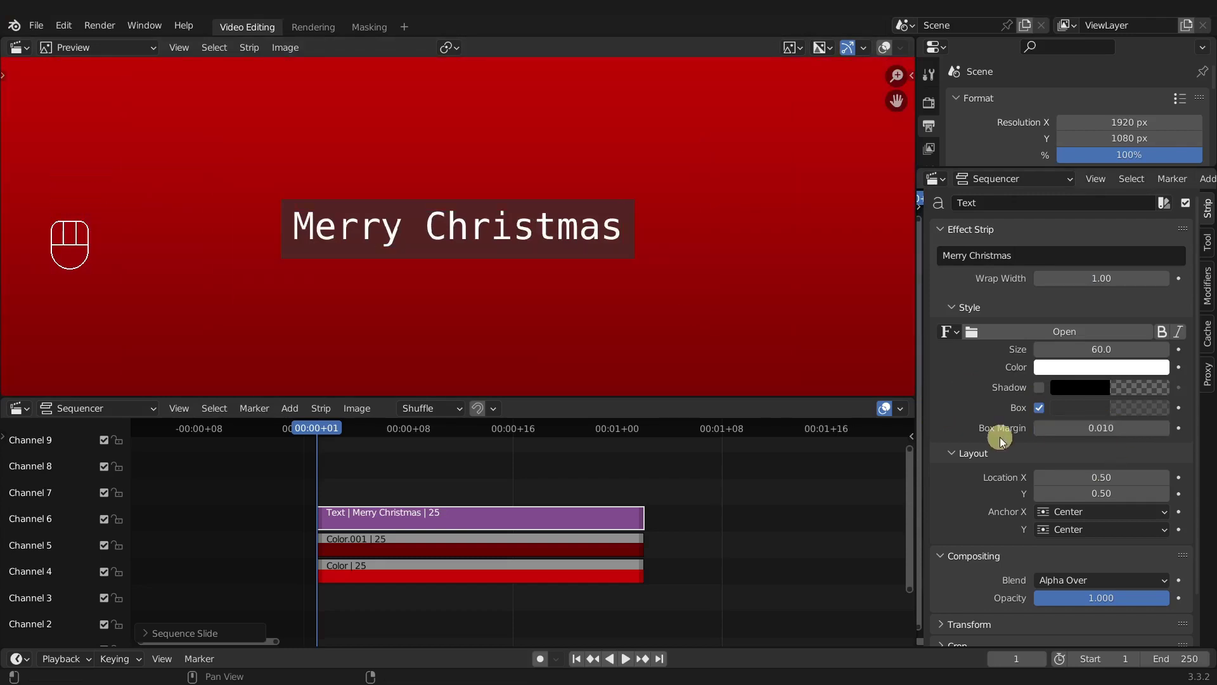
- Turn off the text's background box and shift the text sideways to a Location X of 0.71
{"action": "left_click", "coordinate": [1039, 409]}
{"action": "scroll", "coordinate": [1078, 414], "scroll_direction": "down", "scroll_amount": 3}
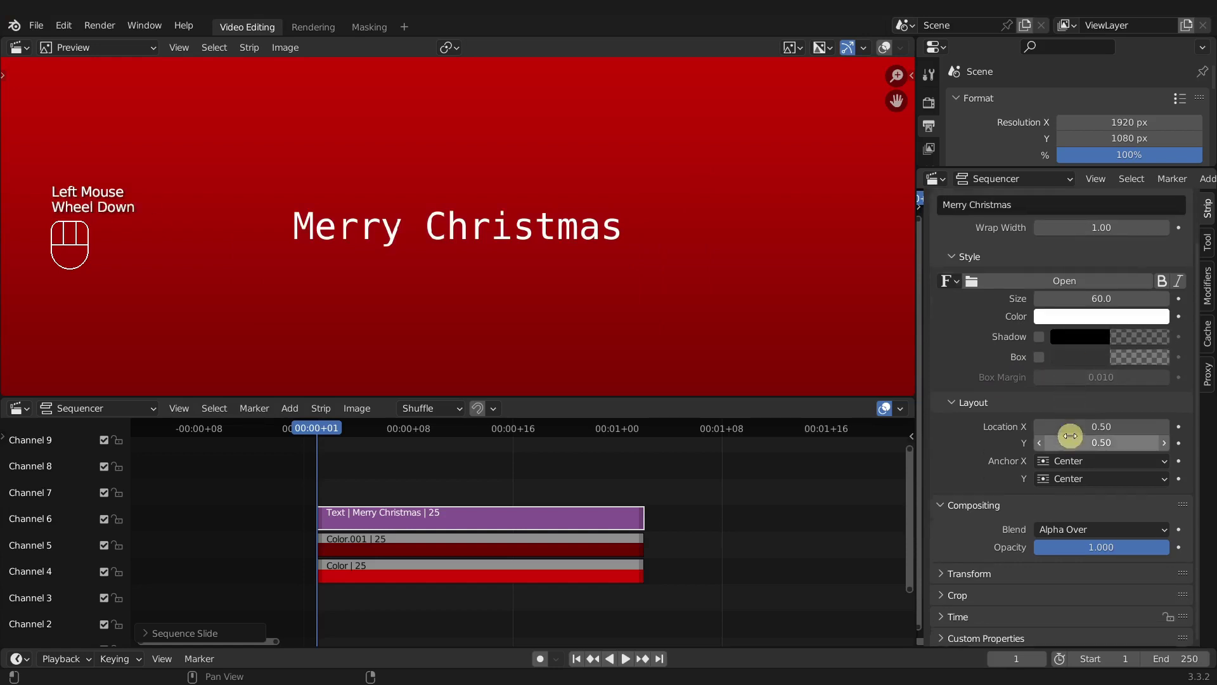
{"action": "left_click_drag", "start_coordinate": [1097, 423], "coordinate": [1097, 424]}
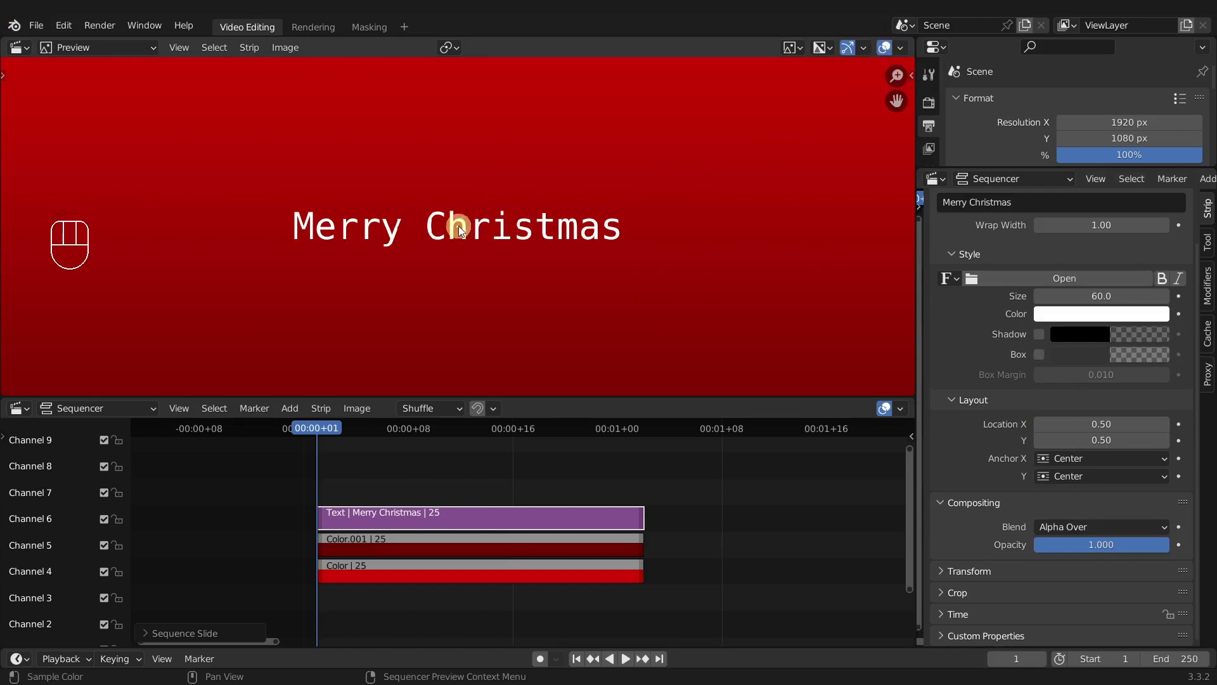
{"action": "mouse_move", "coordinate": [1096, 424]}
{"action": "left_mouse_down"}
{"action": "mouse_move", "coordinate": [1105, 423]}
{"action": "mouse_move", "coordinate": [1085, 423]}
{"action": "mouse_move", "coordinate": [1107, 419]}
{"action": "left_mouse_up"}
{"action": "scroll", "coordinate": [558, 241], "scroll_direction": "down", "scroll_amount": 5}
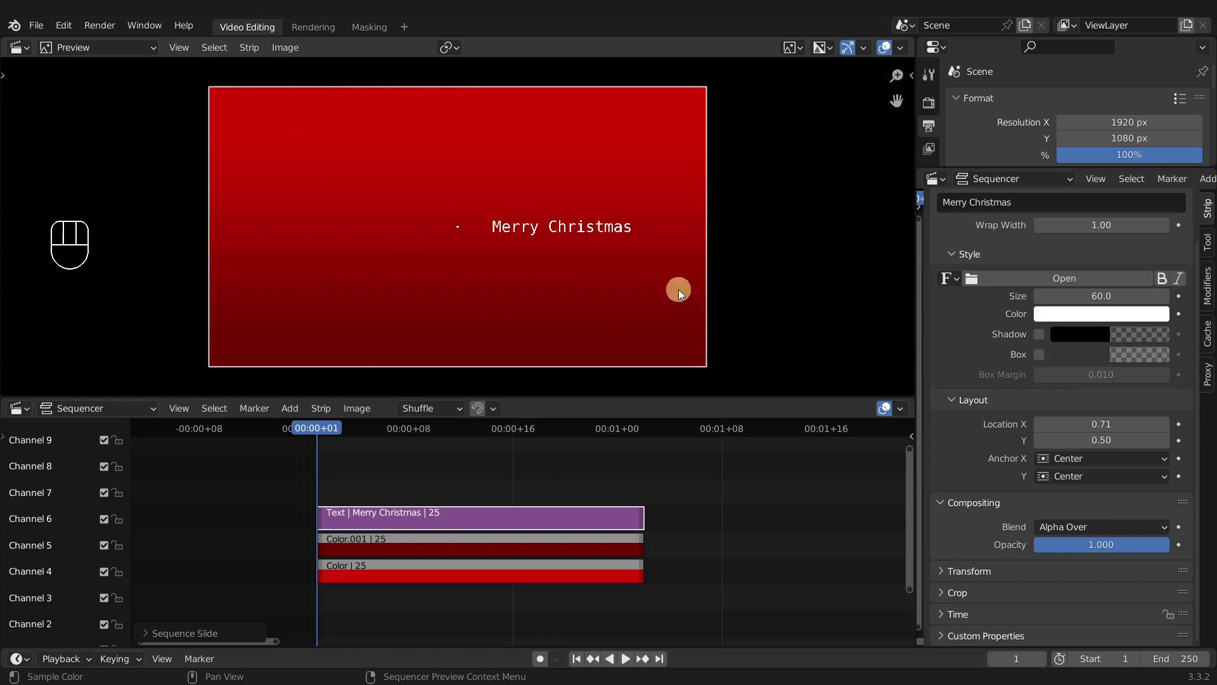
- Expand the Transform settings and try Position offsets on the text alongside a Location Y of 0.71
{"action": "left_click", "coordinate": [972, 570]}
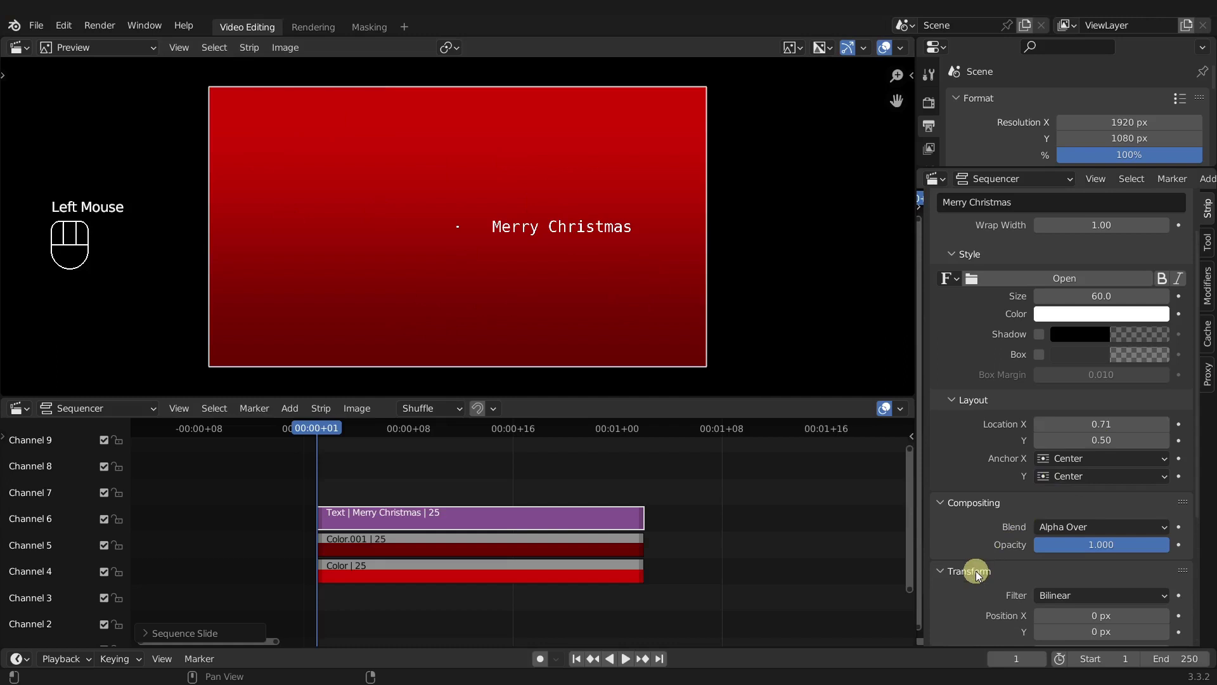
{"action": "scroll", "coordinate": [976, 577], "scroll_direction": "down", "scroll_amount": 2}
{"action": "left_click_drag", "start_coordinate": [1099, 564], "coordinate": [839, 576]}
{"action": "key", "text": "Escape"}
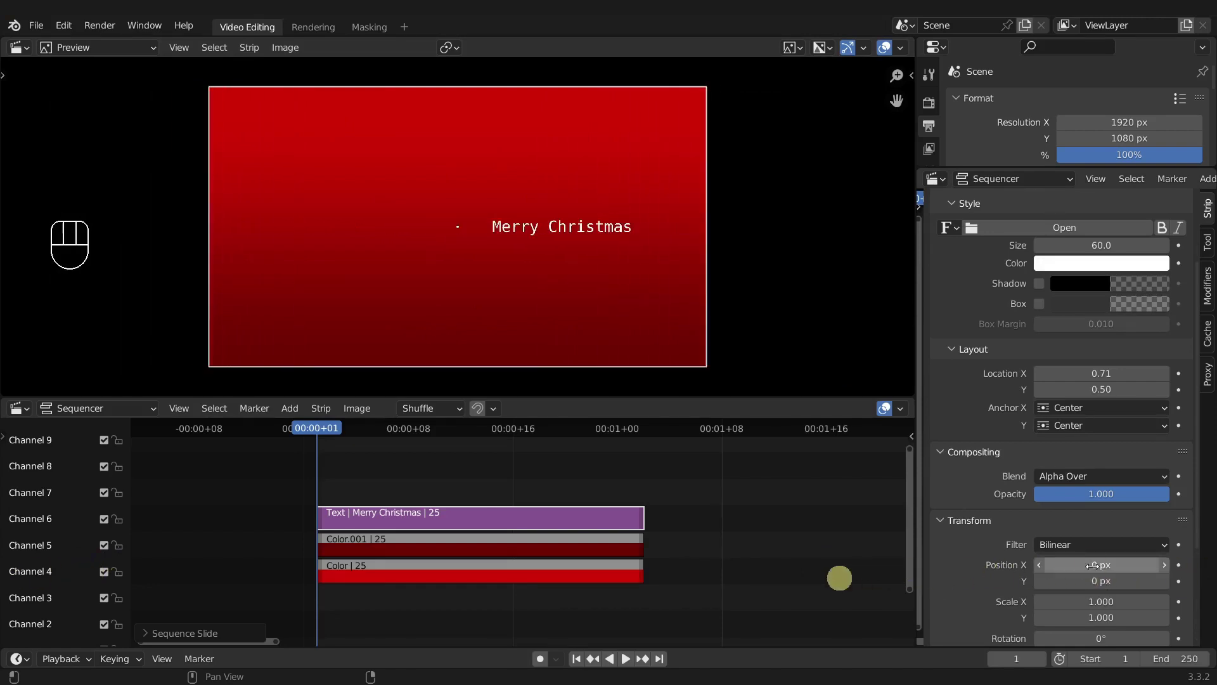
{"action": "left_click_drag", "start_coordinate": [1098, 388], "coordinate": [1089, 422]}
{"action": "mouse_move", "coordinate": [1084, 581]}
{"action": "left_mouse_down"}
{"action": "mouse_move", "coordinate": [1131, 578]}
{"action": "mouse_move", "coordinate": [90, 532]}
{"action": "mouse_move", "coordinate": [1127, 540]}
{"action": "mouse_move", "coordinate": [1103, 579]}
{"action": "left_mouse_up"}
- Set both Location X and Location Y of the text to 0.50
{"action": "left_click_drag", "start_coordinate": [1103, 379], "coordinate": [1104, 375]}
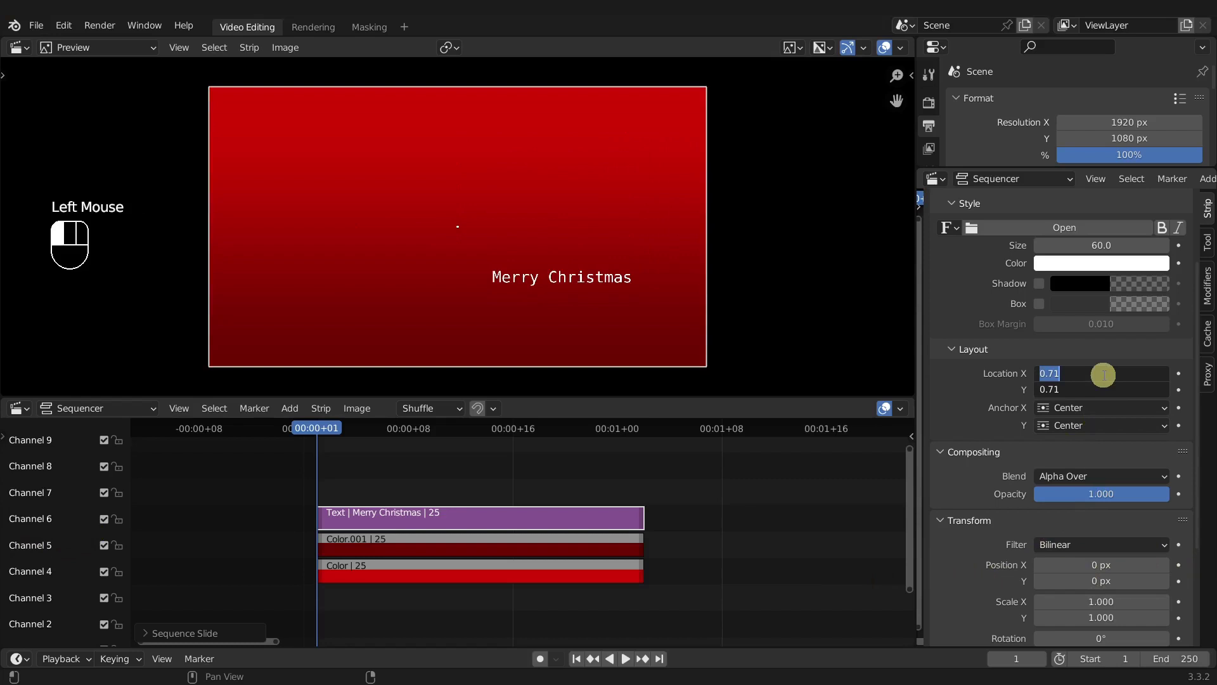
{"action": "type", "text": ".5"}
{"action": "key", "text": "Return"}
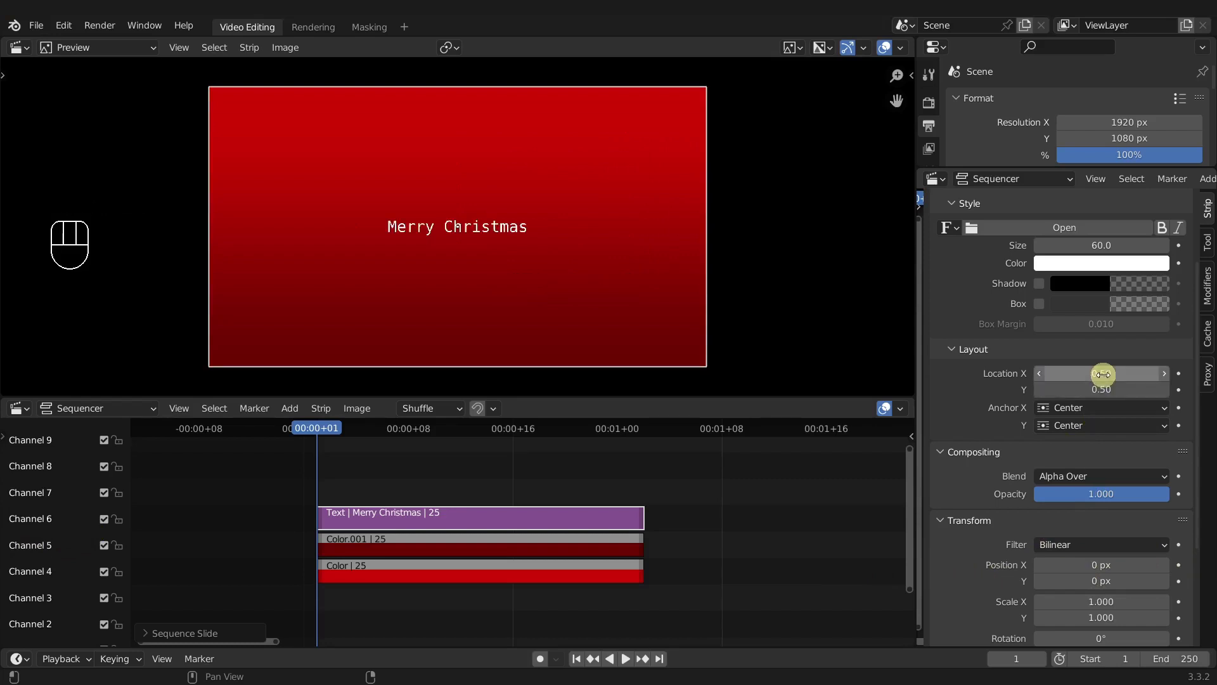
- Try the Left and Right horizontal anchors and other vertical anchors for the text, and return both to Center
{"action": "left_click", "coordinate": [1071, 408]}
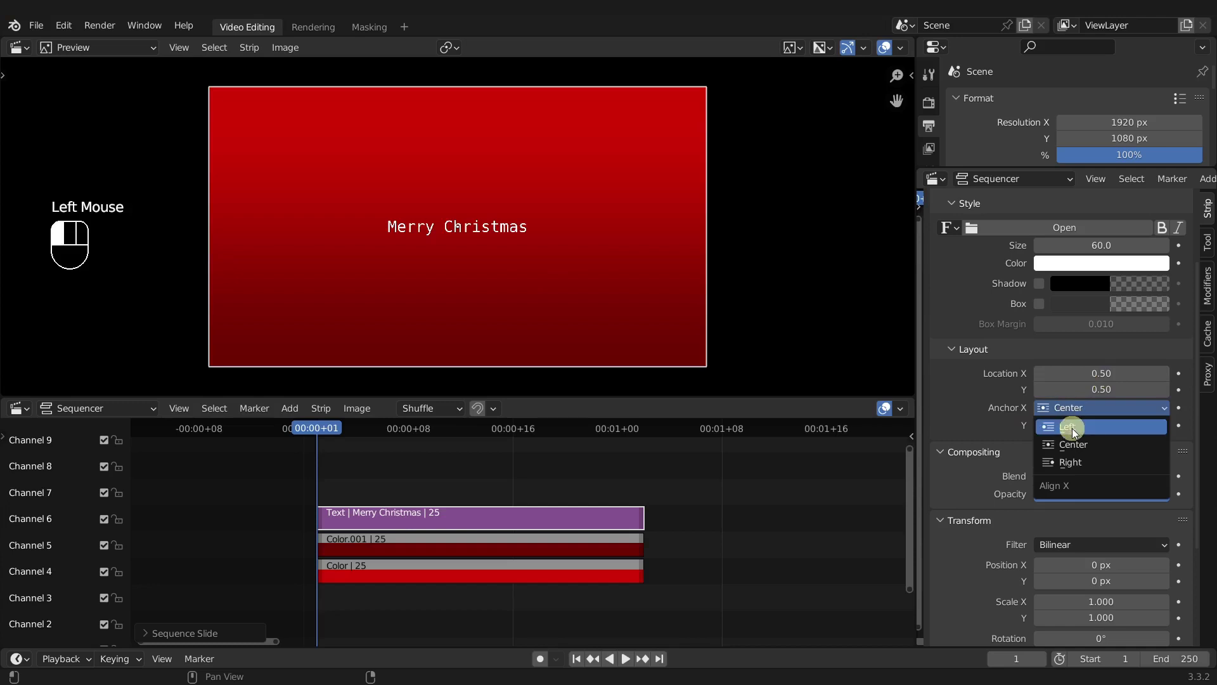
{"action": "left_click", "coordinate": [1073, 428]}
{"action": "left_click", "coordinate": [1070, 407]}
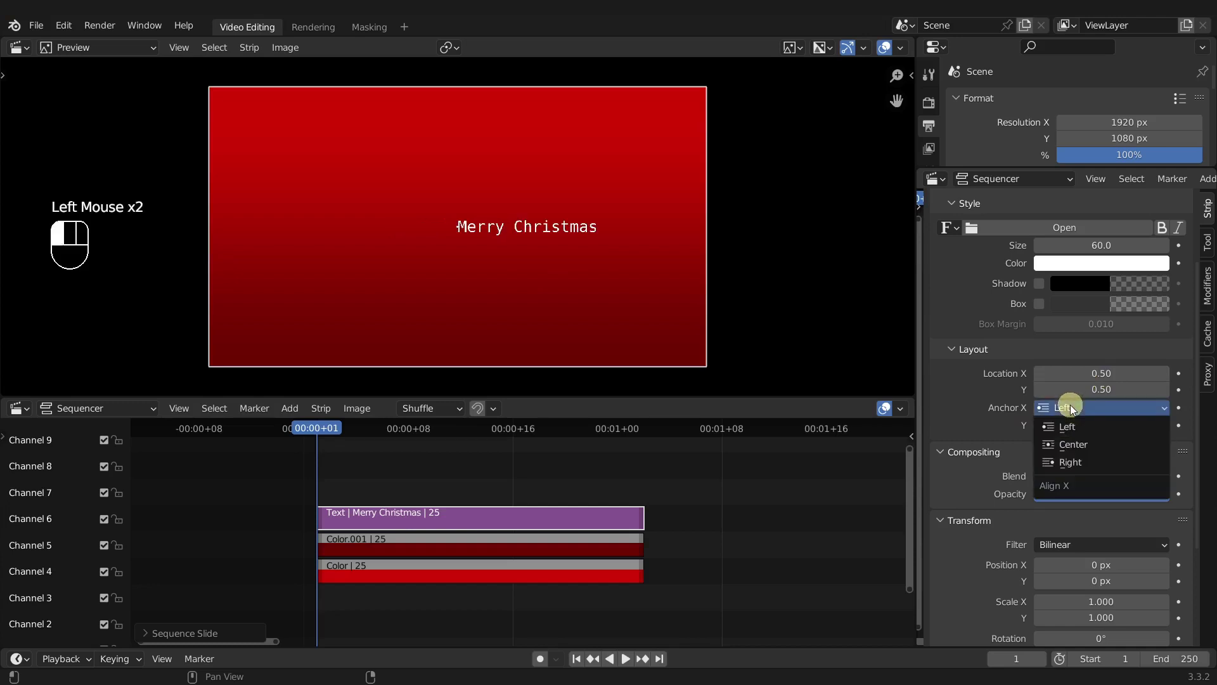
{"action": "left_click", "coordinate": [1066, 441]}
{"action": "left_click_drag", "start_coordinate": [1064, 415], "coordinate": [1059, 466]}
{"action": "left_click_drag", "start_coordinate": [1064, 424], "coordinate": [1058, 478]}
{"action": "left_click_drag", "start_coordinate": [1057, 426], "coordinate": [1057, 455]}
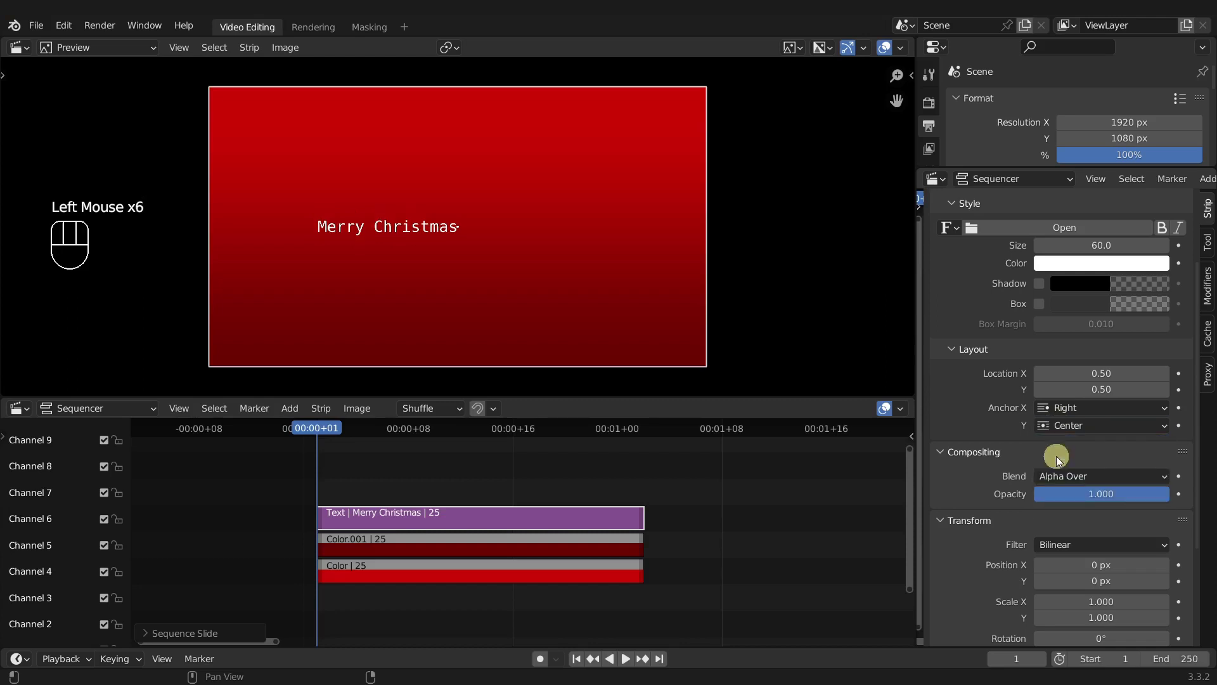
{"action": "left_click_drag", "start_coordinate": [1059, 411], "coordinate": [1097, 513]}
- Try other horizontal Origin and Rotation values for the text strip
{"action": "scroll", "coordinate": [1060, 443], "scroll_direction": "down", "scroll_amount": 5}
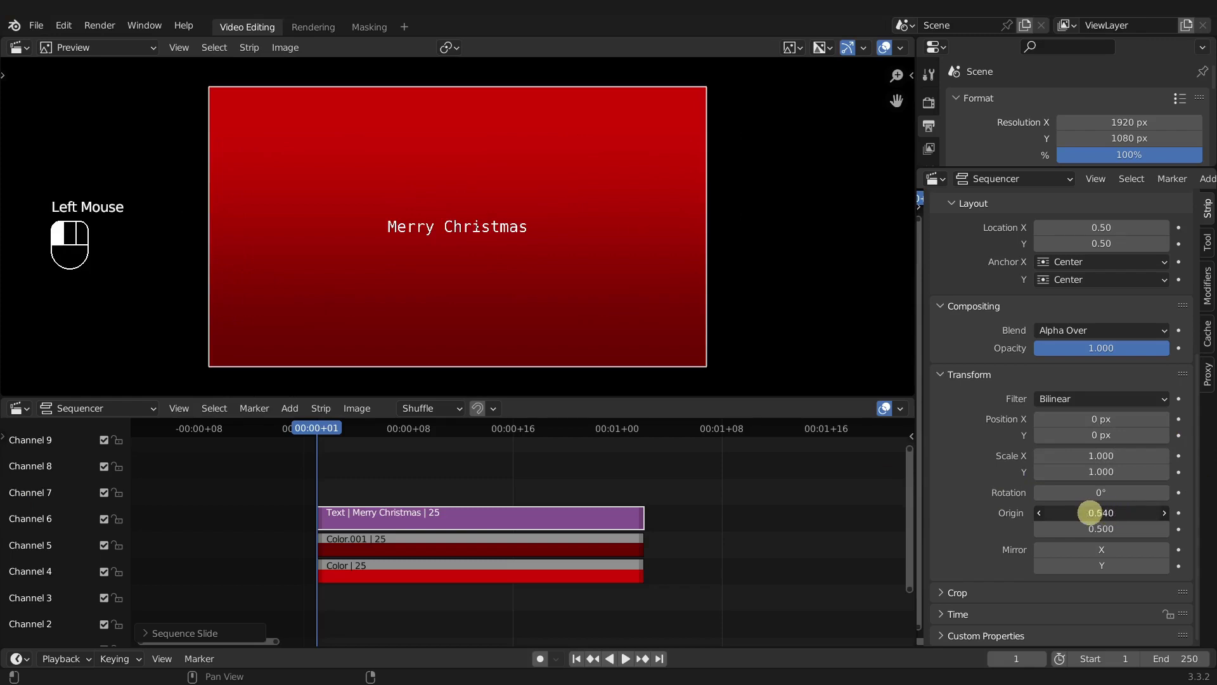
{"action": "left_click_drag", "start_coordinate": [1132, 519], "coordinate": [1094, 525]}
{"action": "key", "text": "Escape"}
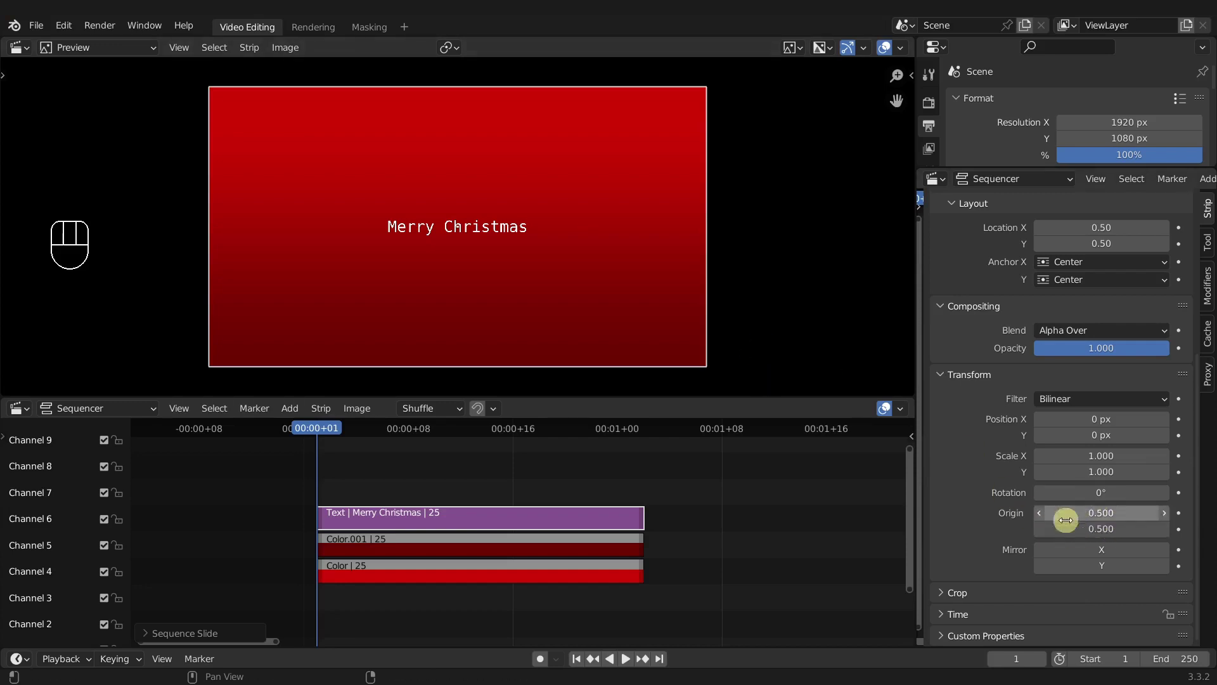
{"action": "left_click_drag", "start_coordinate": [1096, 492], "coordinate": [639, 317]}
{"action": "right_click", "coordinate": [639, 317]}
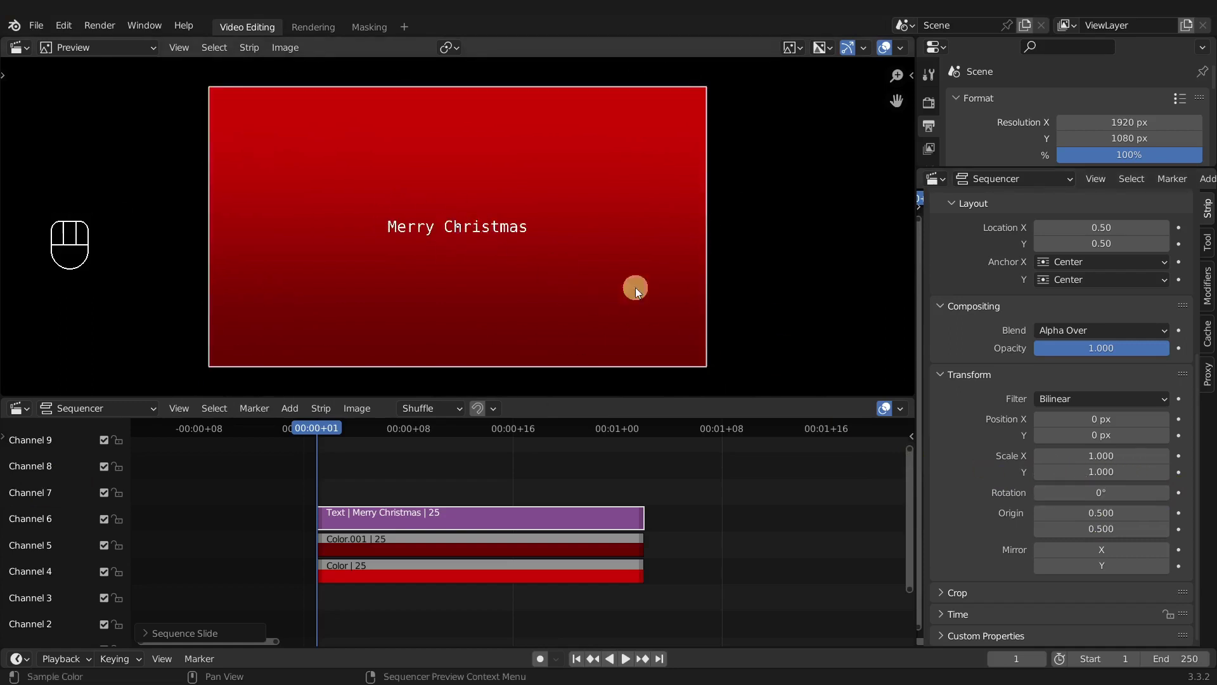
- Try moving, scaling and rotating the text about a horizontal Origin of 0.240, and restore the Origin to 0.500
{"action": "mouse_move", "coordinate": [1095, 513]}
{"action": "left_mouse_down"}
{"action": "mouse_move", "coordinate": [1086, 514]}
{"action": "mouse_move", "coordinate": [1101, 492]}
{"action": "mouse_move", "coordinate": [1193, 479]}
{"action": "mouse_move", "coordinate": [1000, 516]}
{"action": "mouse_move", "coordinate": [869, 502]}
{"action": "mouse_move", "coordinate": [1106, 427]}
{"action": "mouse_move", "coordinate": [51, 372]}
{"action": "mouse_move", "coordinate": [1081, 402]}
{"action": "mouse_move", "coordinate": [1035, 412]}
{"action": "mouse_move", "coordinate": [1101, 416]}
{"action": "mouse_move", "coordinate": [1086, 497]}
{"action": "left_mouse_up"}
{"action": "key", "text": "g"}
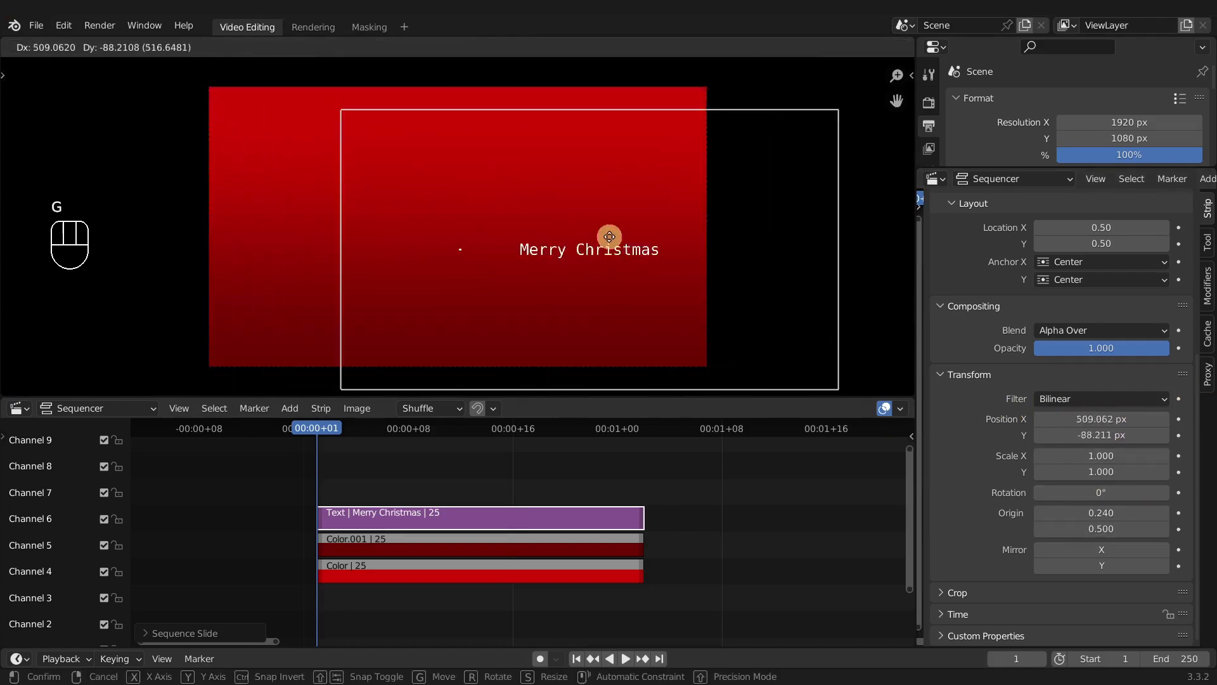
{"action": "key", "text": "s"}
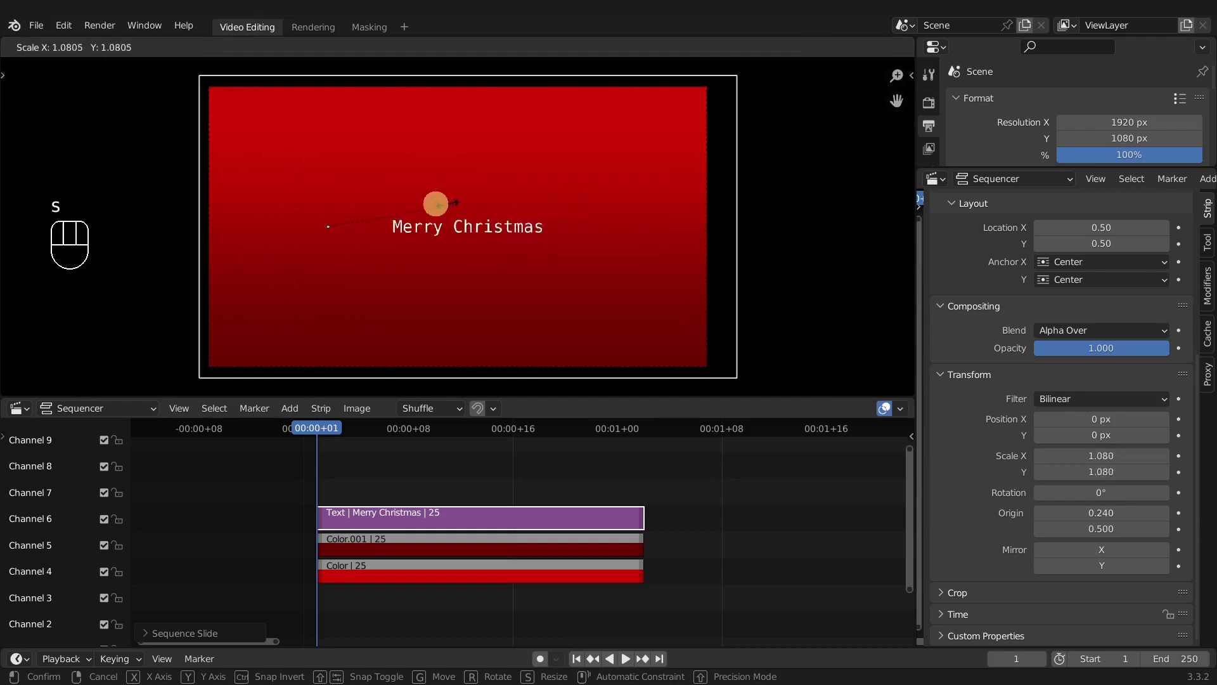
{"action": "key", "text": "r"}
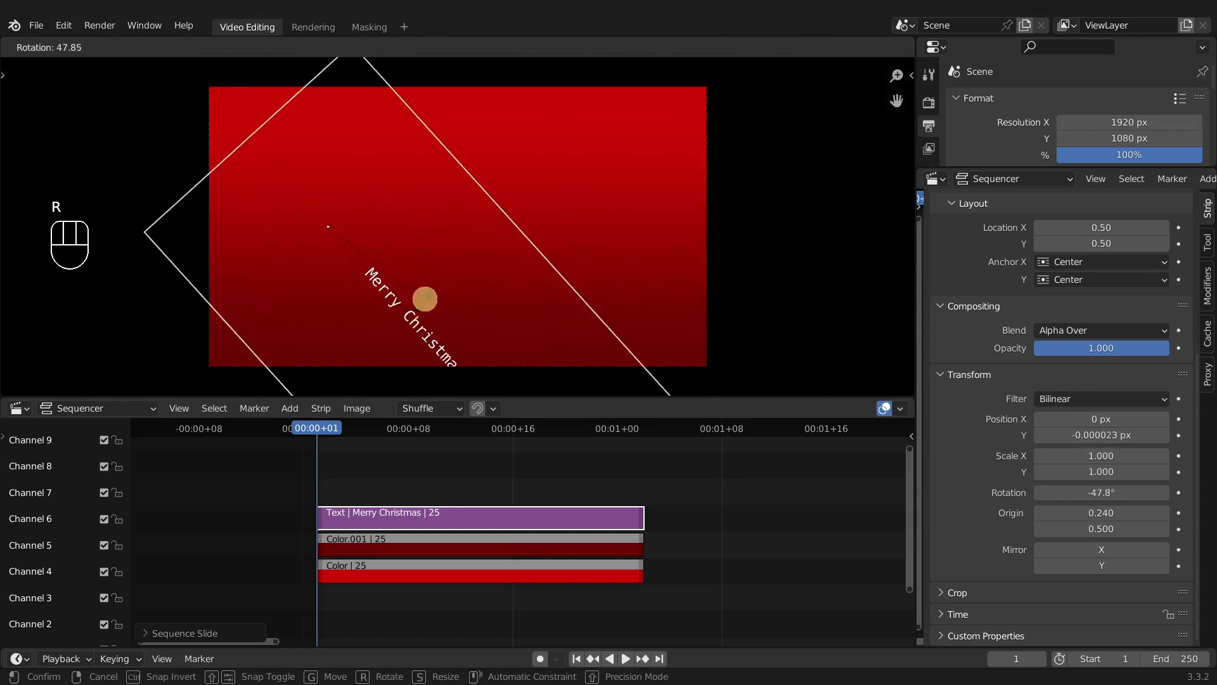
{"action": "right_click", "coordinate": [399, 236]}
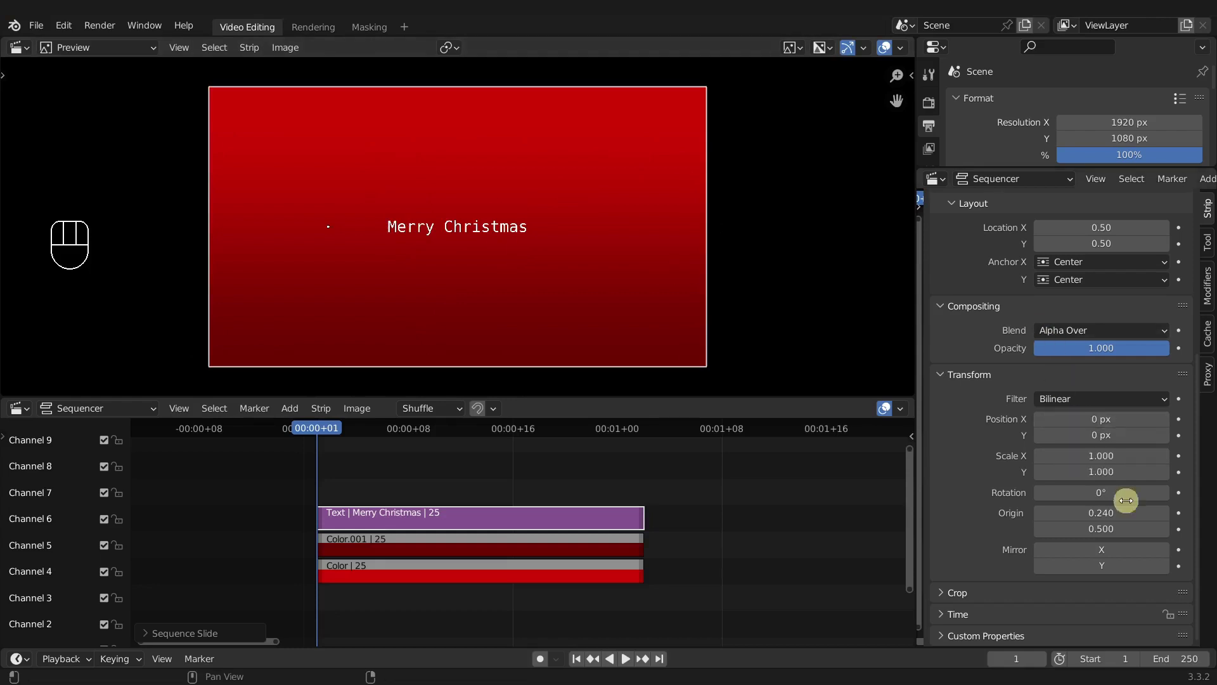
{"action": "left_click", "coordinate": [1106, 511]}
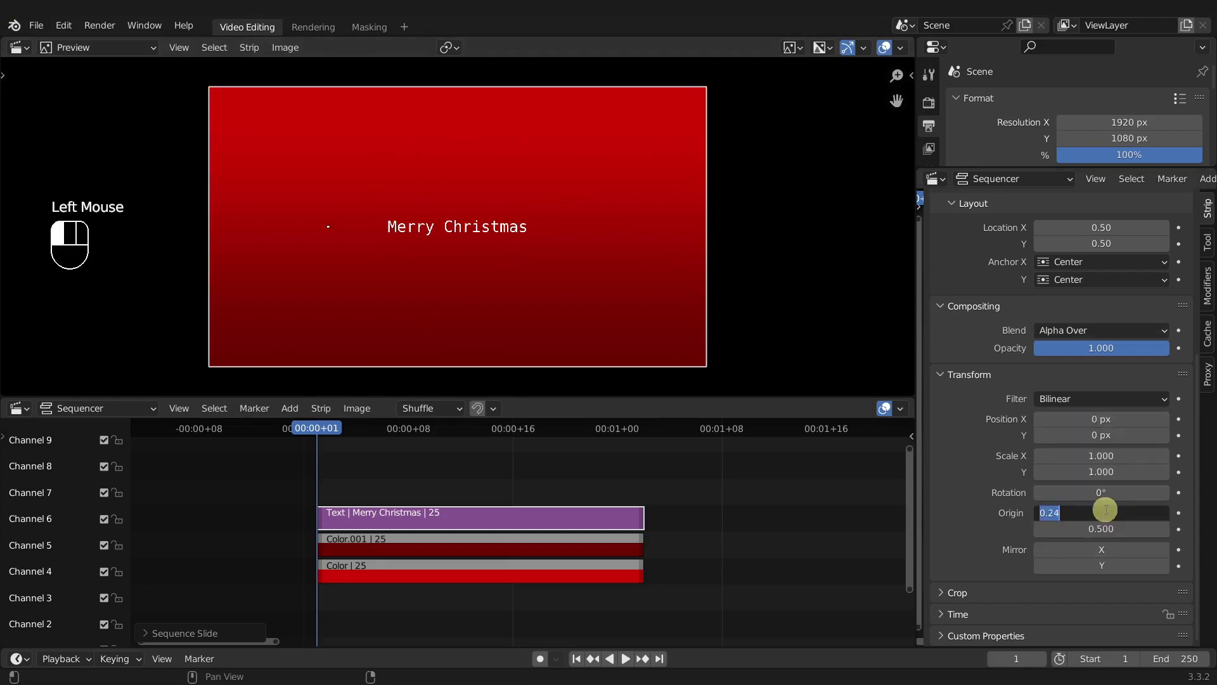
{"action": "key", "text": "Return"}
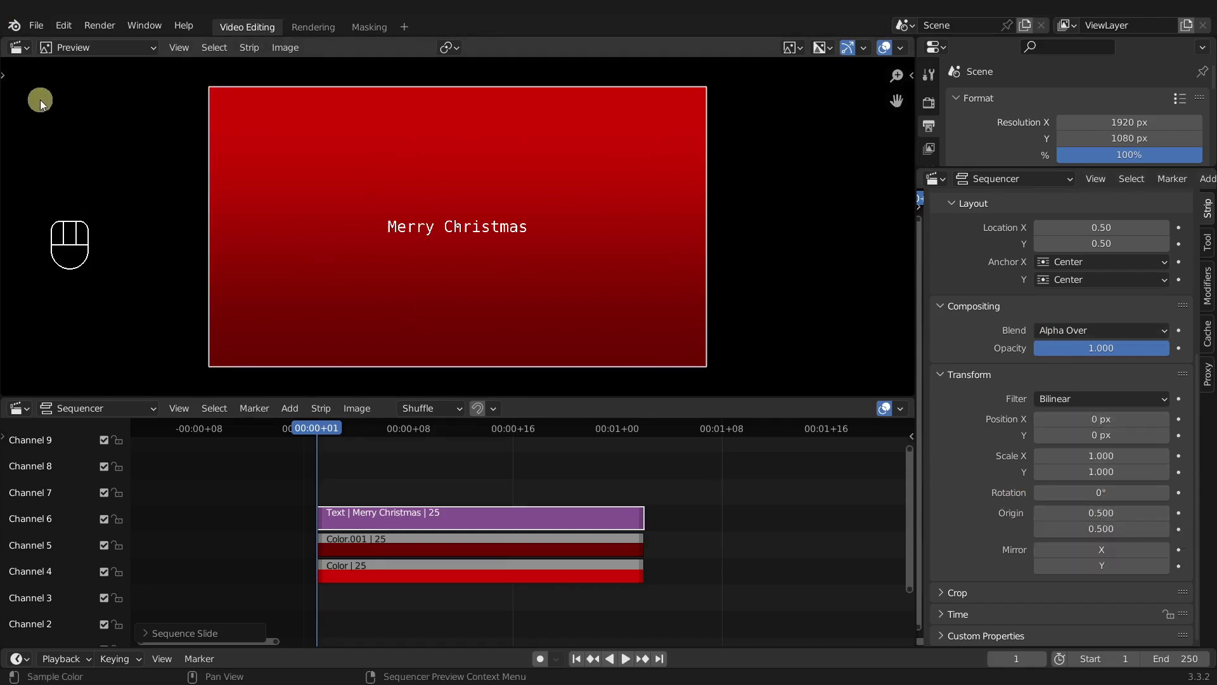
- Show the preview's tools and switch to the Tweak tool after testing the Select Box tool on the image
{"action": "left_click_drag", "start_coordinate": [7, 73], "coordinate": [25, 76]}
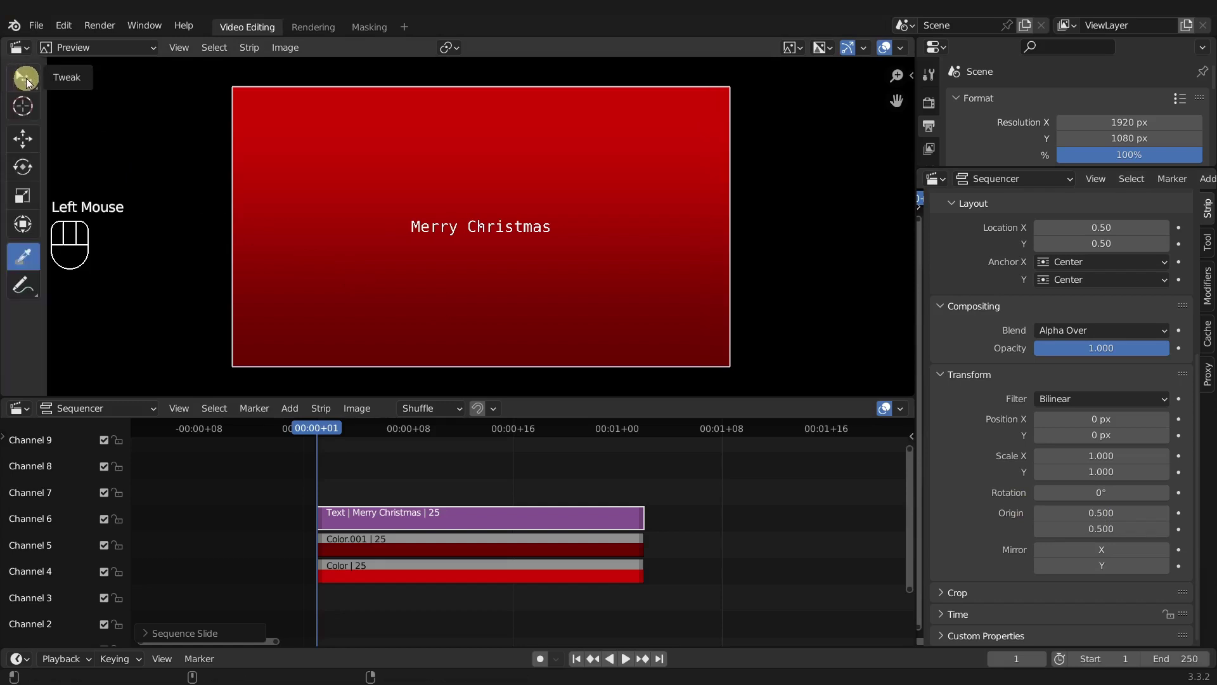
{"action": "left_click", "coordinate": [26, 78]}
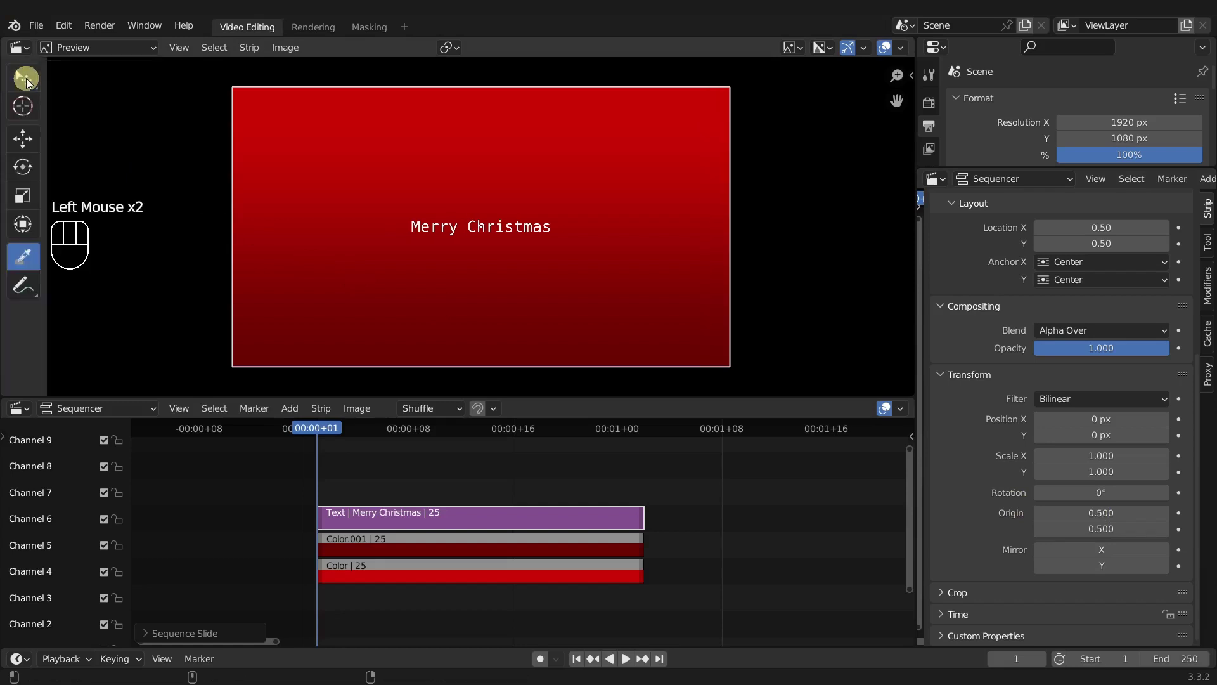
{"action": "left_click", "coordinate": [25, 78]}
{"action": "left_click", "coordinate": [25, 78]}
{"action": "left_click_drag", "start_coordinate": [26, 78], "coordinate": [99, 116]}
{"action": "left_click", "coordinate": [585, 272]}
{"action": "left_click", "coordinate": [480, 203]}
{"action": "left_click", "coordinate": [374, 189]}
{"action": "left_click", "coordinate": [572, 253]}
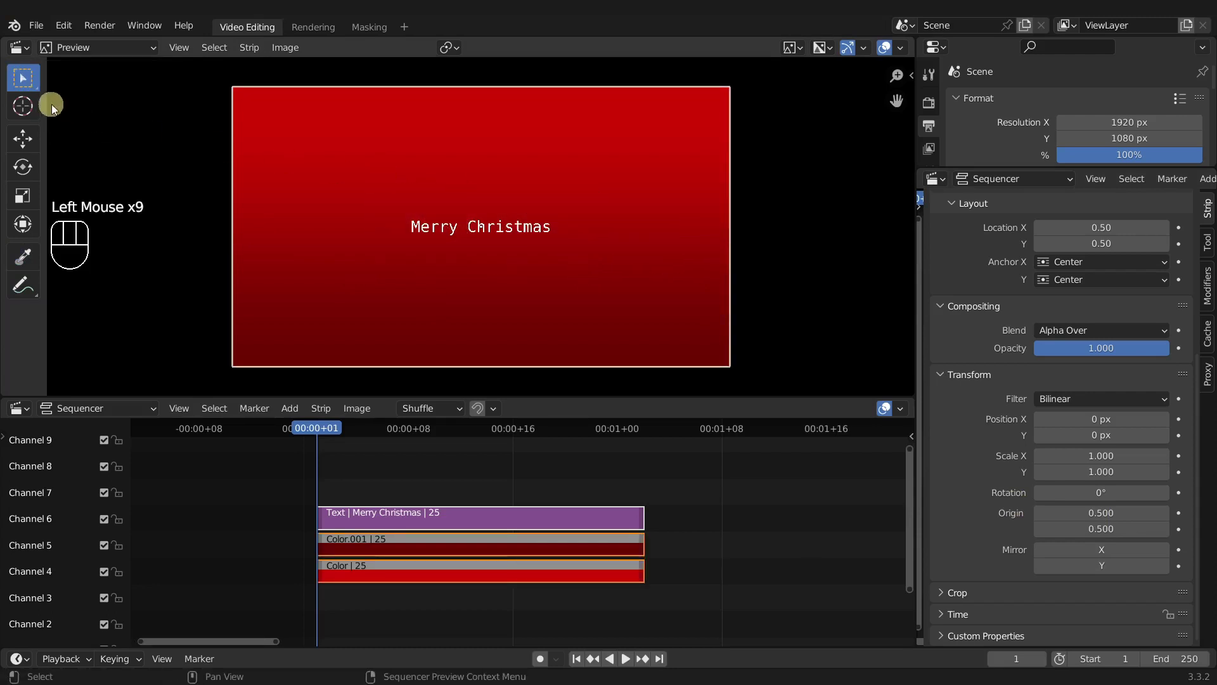
{"action": "left_click_drag", "start_coordinate": [32, 75], "coordinate": [82, 85]}
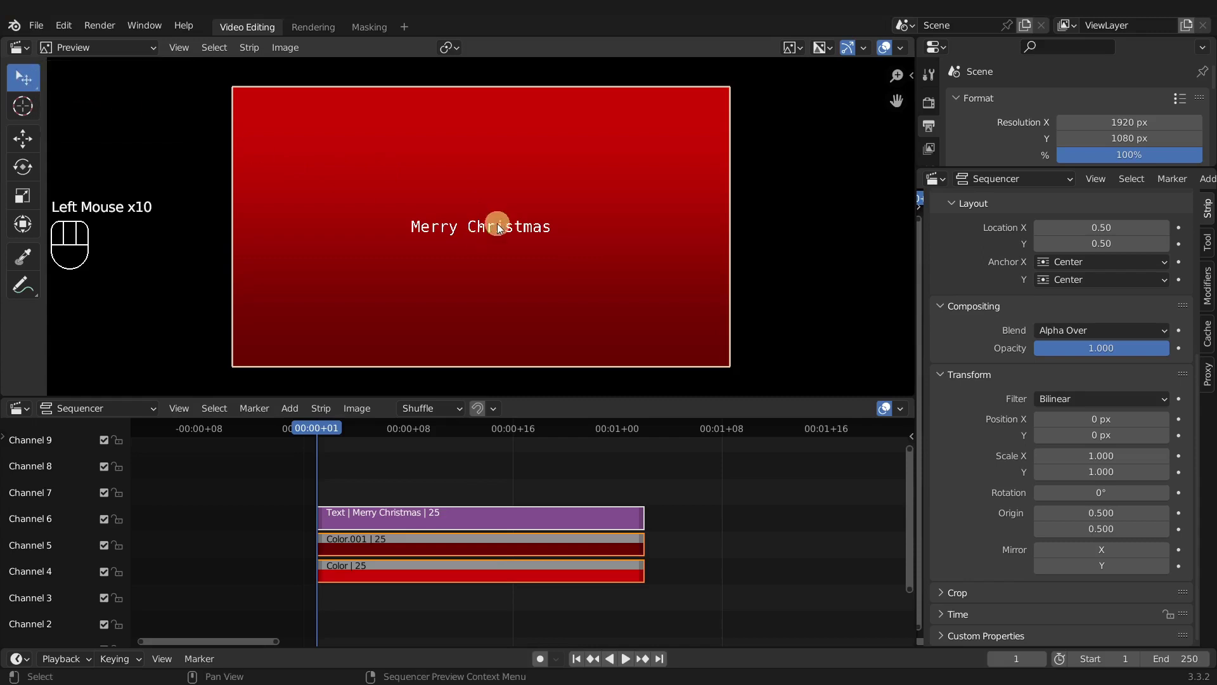
- Try moving the strips in the preview, and select only the Merry Christmas text strip
{"action": "left_click_drag", "start_coordinate": [509, 216], "coordinate": [443, 185]}
{"action": "key", "text": "Escape"}
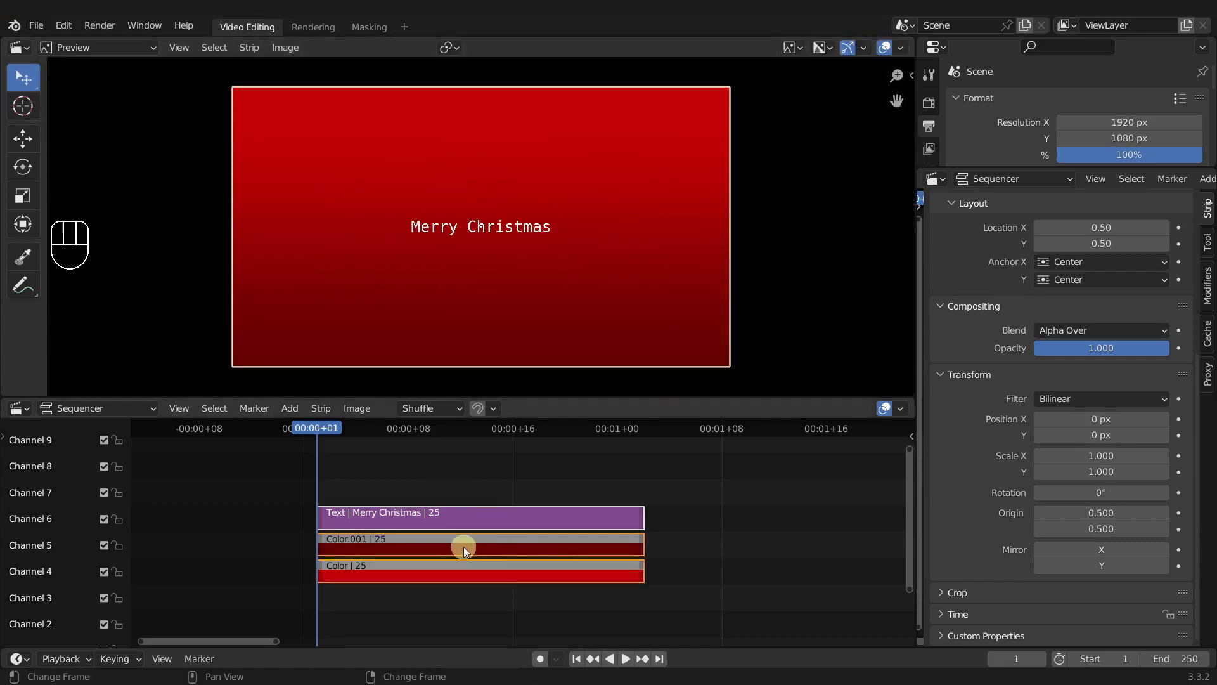
{"action": "left_click", "coordinate": [500, 499]}
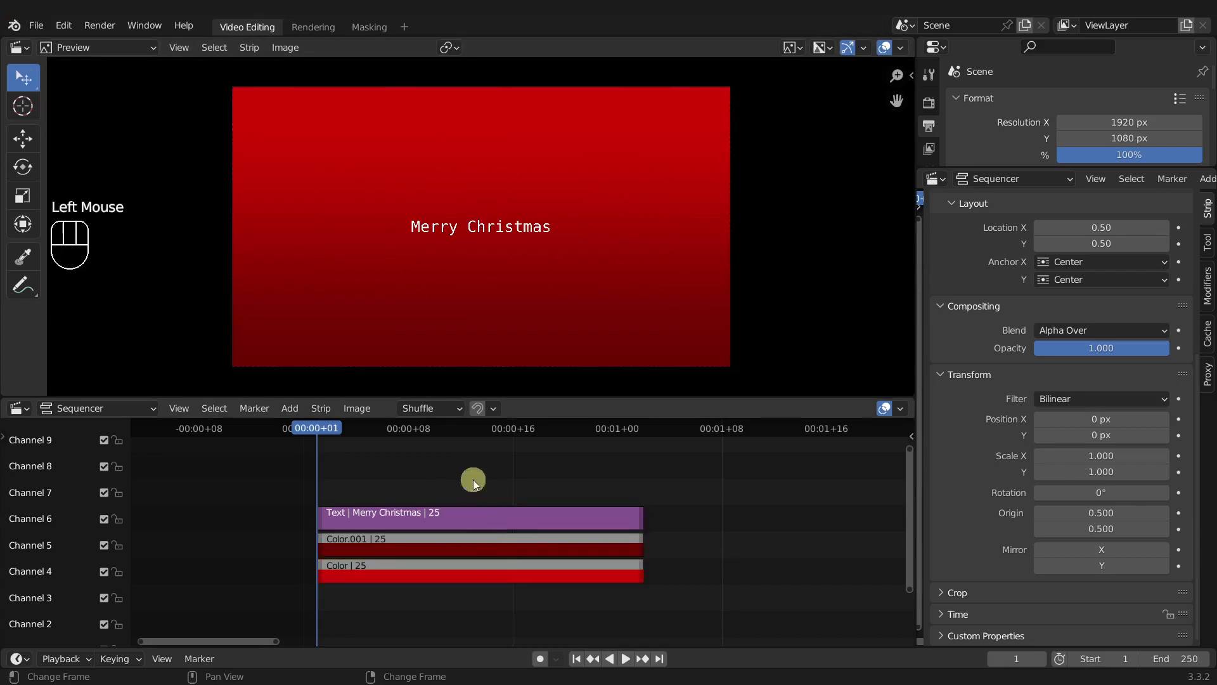
{"action": "left_click", "coordinate": [462, 518]}
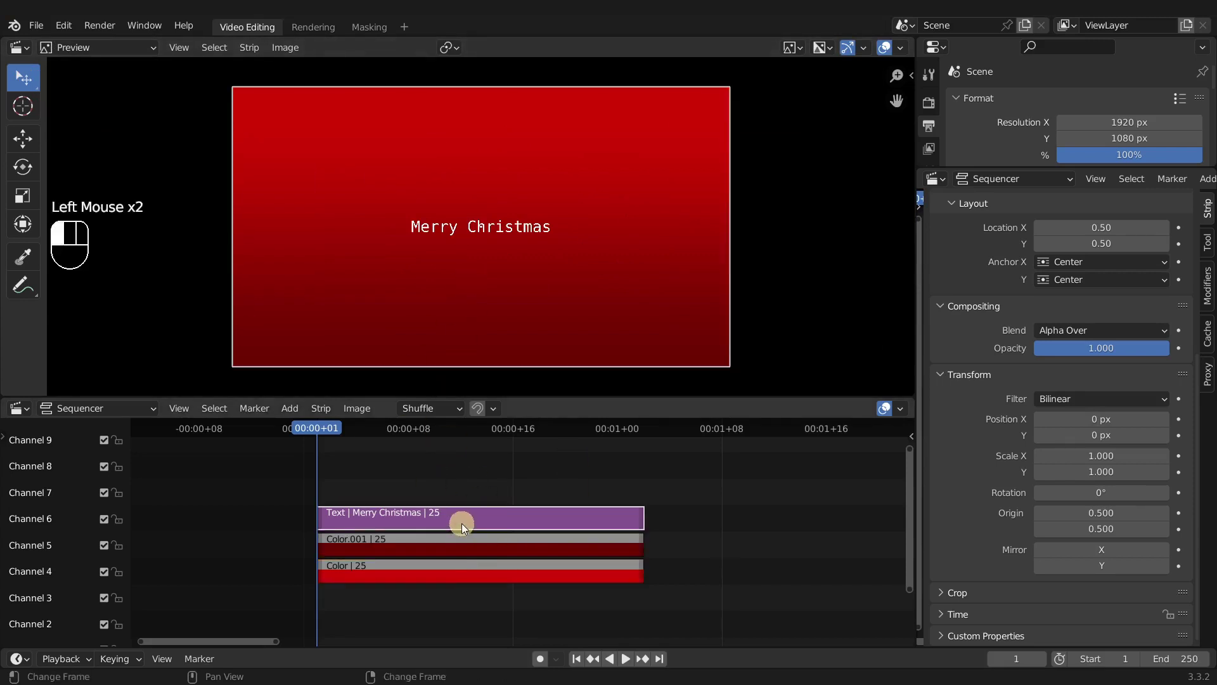
- Move the text freehand in the preview, rotate it about 40° and scale it to about 3.73
{"action": "left_click_drag", "start_coordinate": [455, 254], "coordinate": [478, 270]}
{"action": "left_click_drag", "start_coordinate": [450, 525], "coordinate": [543, 515]}
{"action": "key", "text": "Escape"}
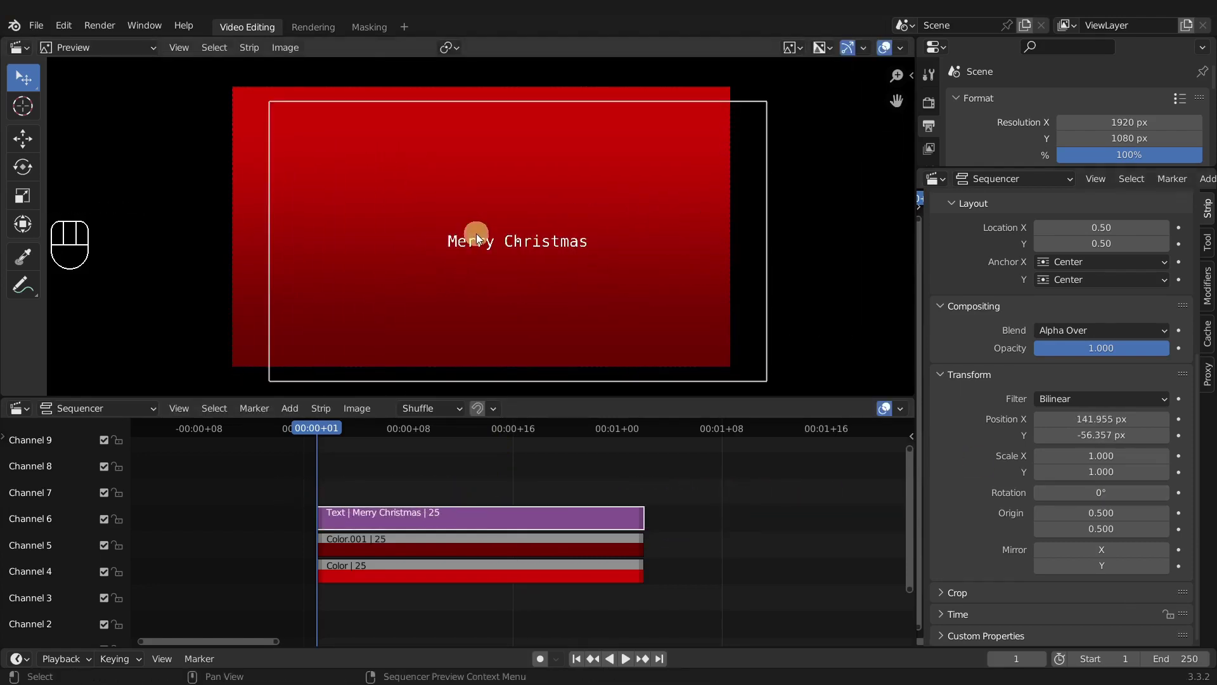
{"action": "key", "text": "r"}
{"action": "left_click", "coordinate": [516, 234]}
{"action": "left_click_drag", "start_coordinate": [516, 238], "coordinate": [596, 272]}
{"action": "key", "text": "s"}
{"action": "left_click", "coordinate": [574, 254]}
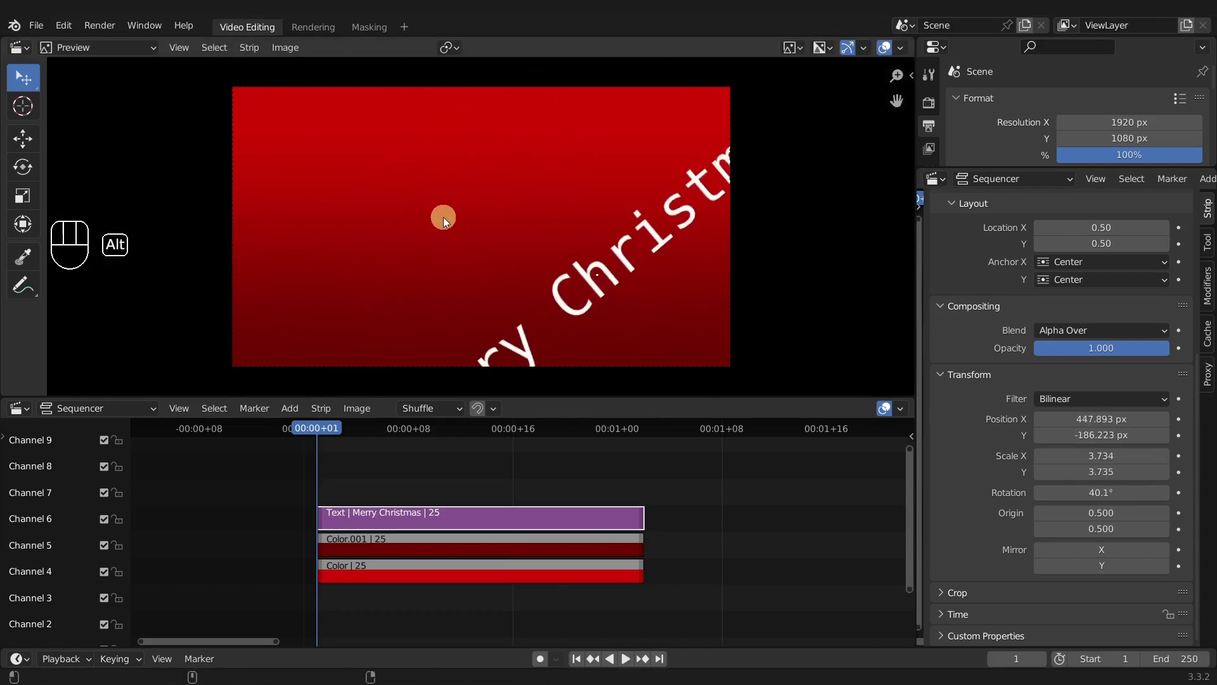
- Clear the rotation, scale and position of the text strip
{"action": "key", "text": "alt+r"}
{"action": "key", "text": "alt+s"}
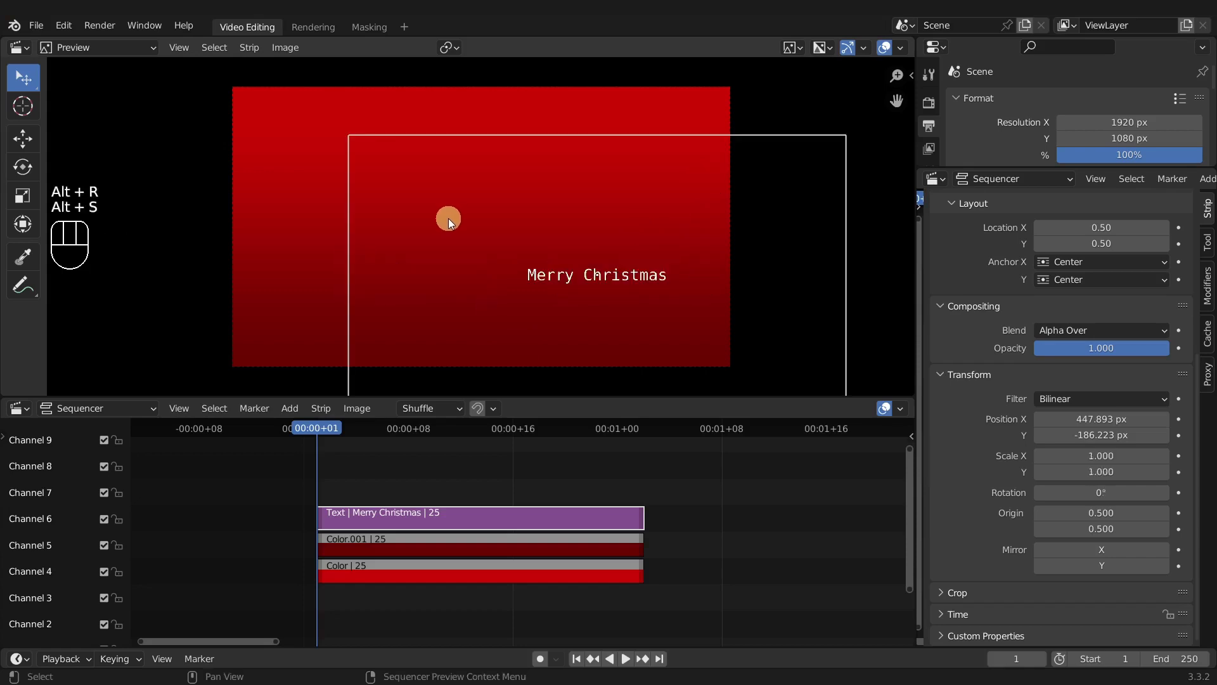
{"action": "key", "text": "alt+g"}
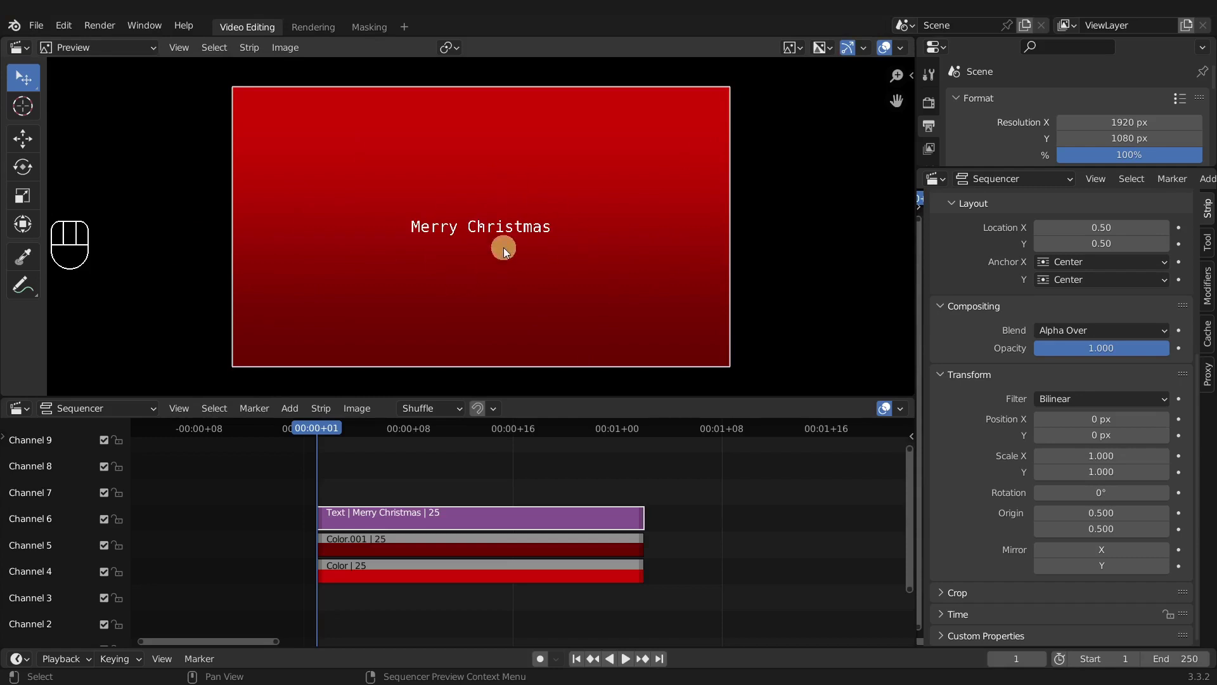
- Try a Wrap Width of 0.00 for the text, and set it to 0.27
{"action": "scroll", "coordinate": [1044, 351], "scroll_direction": "up", "scroll_amount": 8}
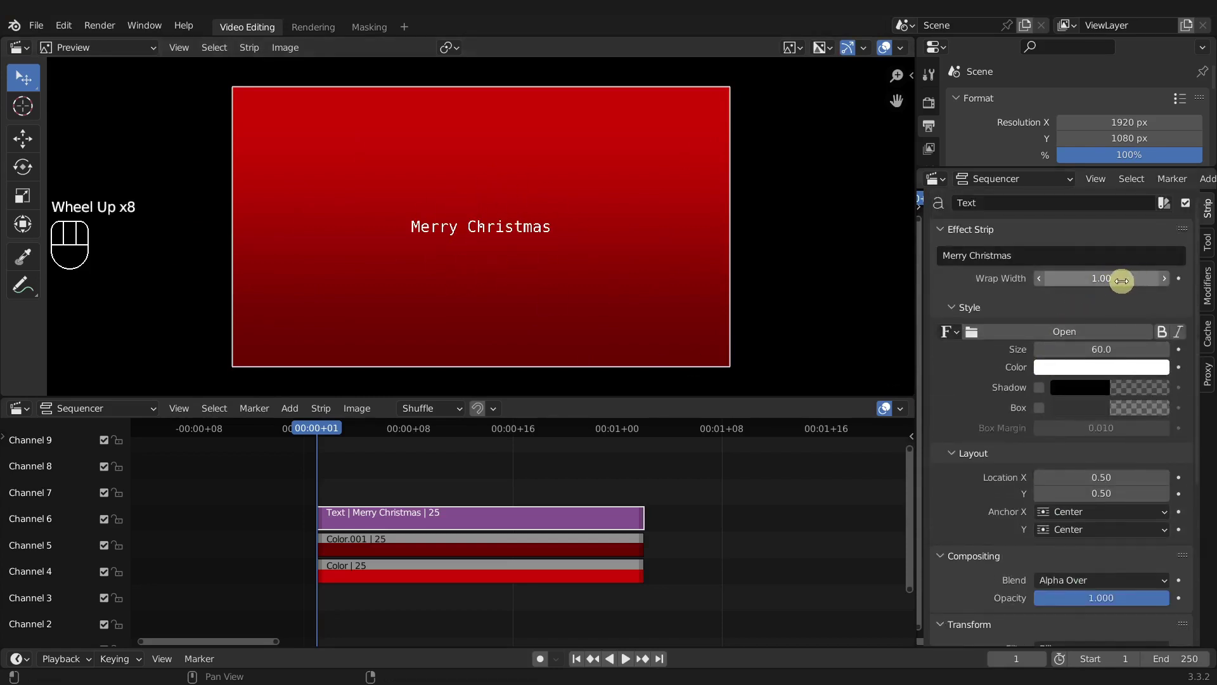
{"action": "left_click", "coordinate": [1092, 280]}
{"action": "left_click_drag", "start_coordinate": [1107, 279], "coordinate": [1040, 282]}
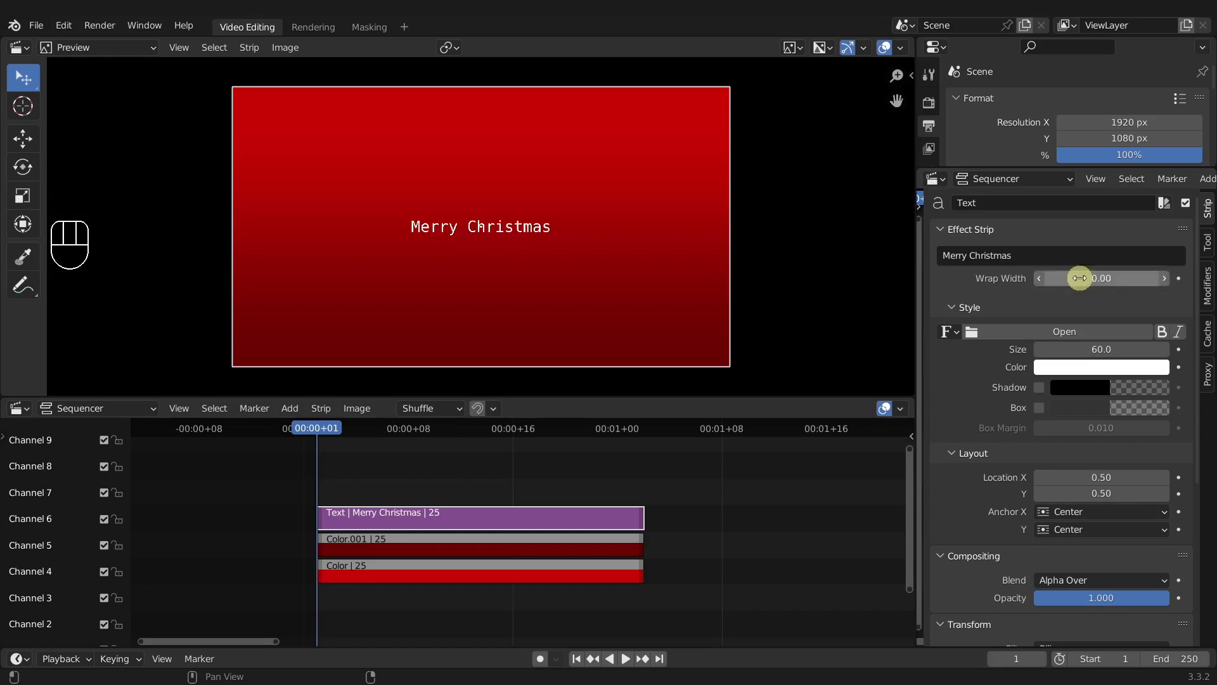
{"action": "scroll", "coordinate": [480, 234], "scroll_direction": "up", "scroll_amount": 3}
{"action": "scroll", "coordinate": [481, 234], "scroll_direction": "down", "scroll_amount": 2}
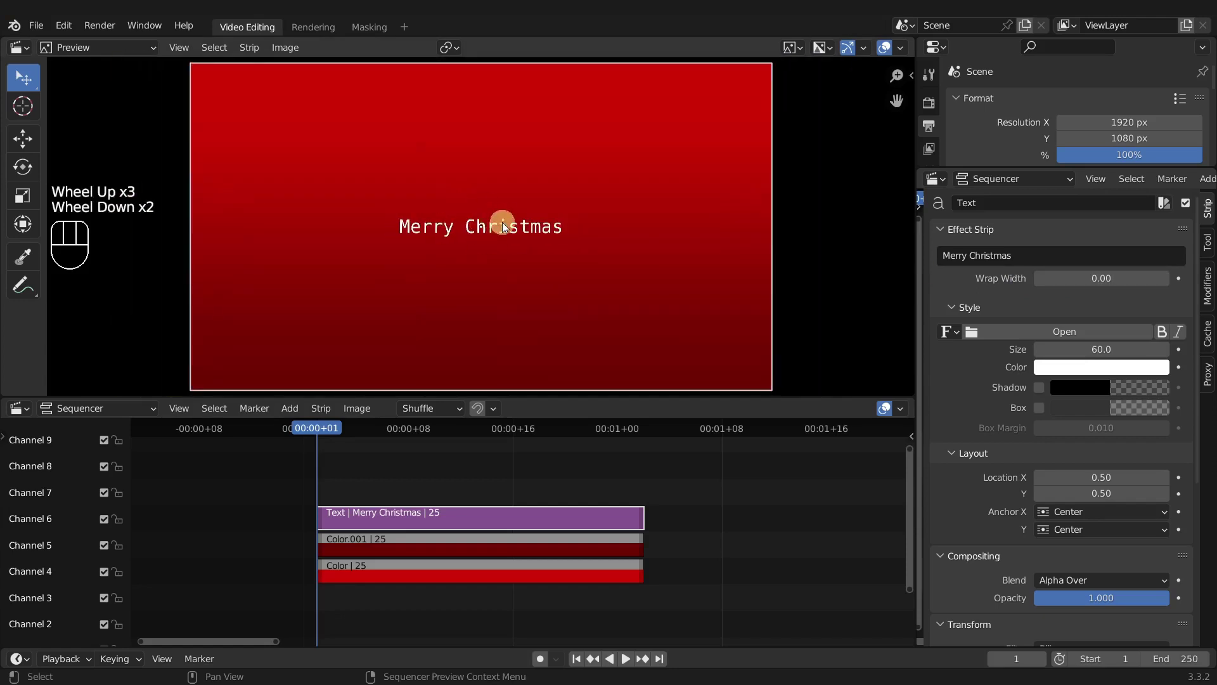
{"action": "mouse_move", "coordinate": [1100, 279]}
{"action": "left_mouse_down"}
{"action": "mouse_move", "coordinate": [1117, 280]}
{"action": "mouse_move", "coordinate": [1101, 279]}
{"action": "left_mouse_up"}
{"action": "left_click_drag", "start_coordinate": [1075, 282], "coordinate": [1112, 277]}
- Extend the strip's text to "Merry Christmas and a Happy New Year"
{"action": "left_click", "coordinate": [1049, 256]}
{"action": "left_click", "coordinate": [1057, 256]}
{"action": "type", "text": "and a Happy New Year"}
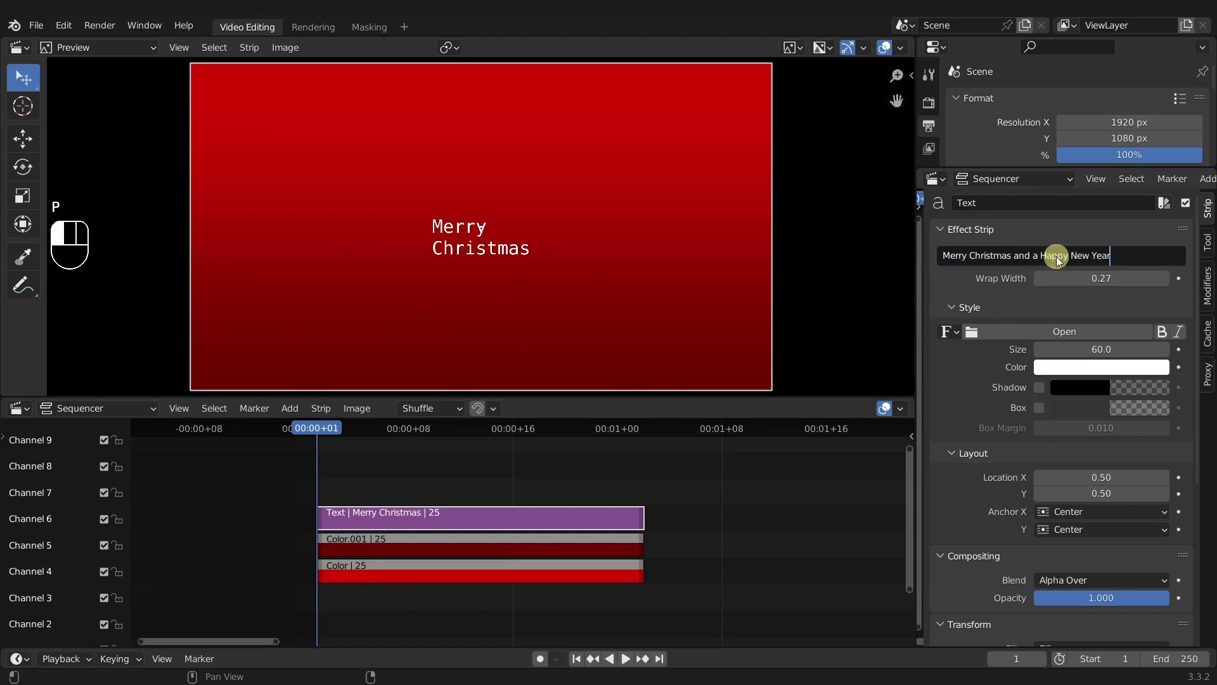
{"action": "key", "text": "Return"}
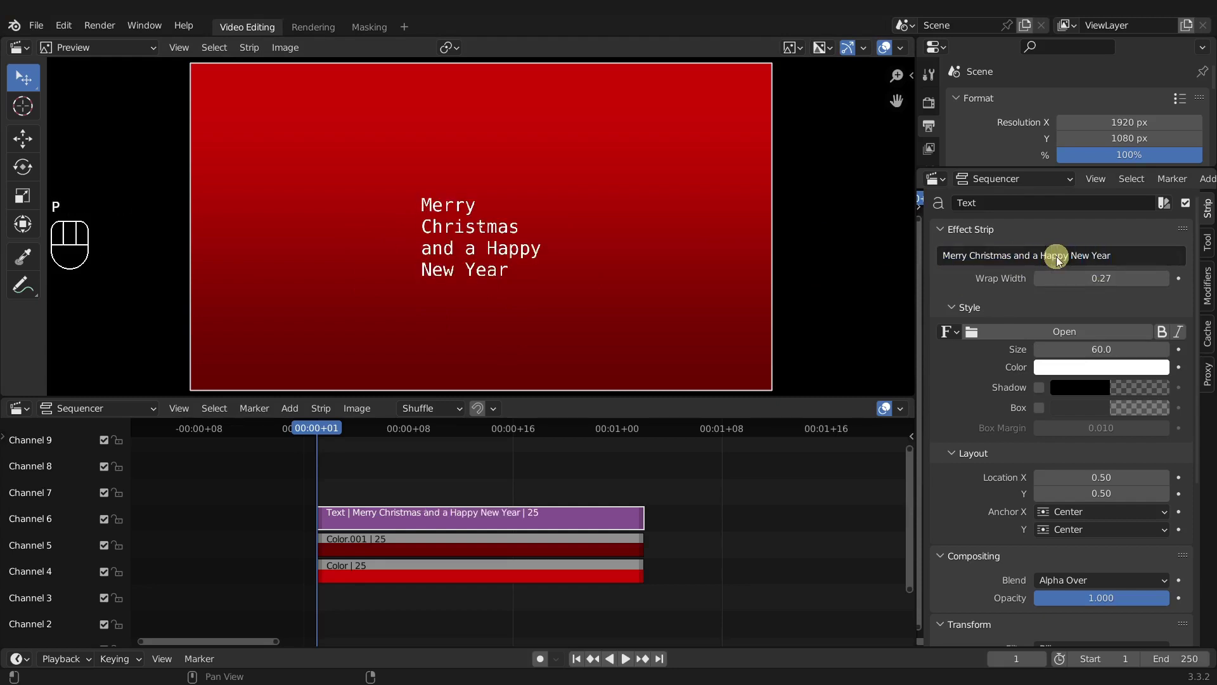
- Try a Wrap Width of 0.60 for the text, and set it to 0.29
{"action": "left_click_drag", "start_coordinate": [1081, 281], "coordinate": [1110, 279]}
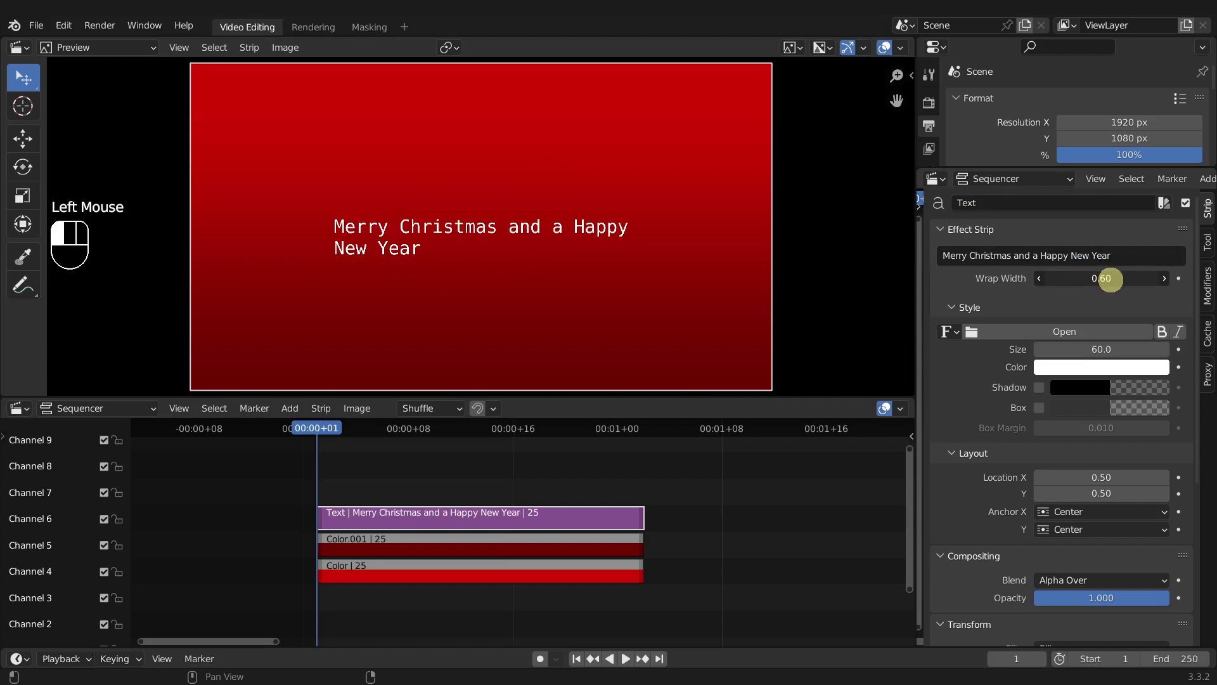
{"action": "left_click_drag", "start_coordinate": [1111, 279], "coordinate": [1091, 278]}
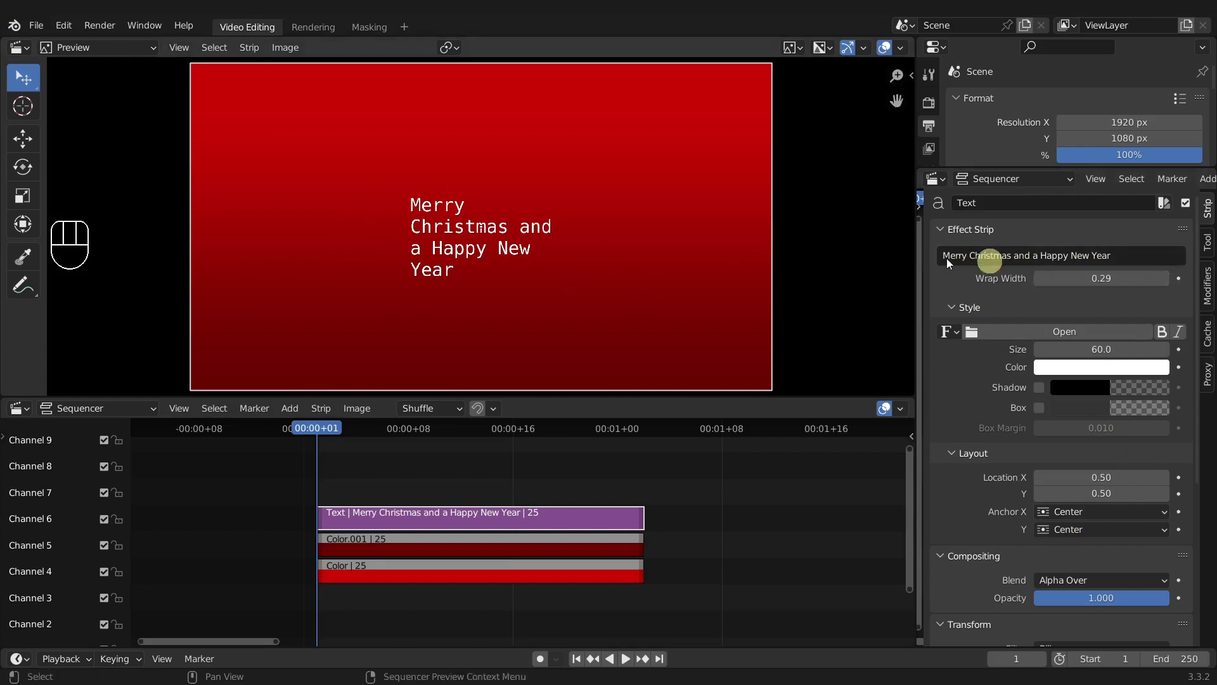
- Shorten the strip's text to "Merry Christmas"
{"action": "left_click", "coordinate": [1152, 257]}
{"action": "key", "text": "BackSpace"}
{"action": "key", "text": "BackSpace"}
{"action": "key", "text": "BackSpace"}
{"action": "key", "text": "BackSpace"}
{"action": "key", "text": "BackSpace"}
{"action": "key", "text": "BackSpace"}
{"action": "key", "text": "BackSpace"}
{"action": "key", "text": "BackSpace"}
{"action": "key", "text": "BackSpace"}
{"action": "key", "text": "BackSpace"}
{"action": "key", "text": "BackSpace"}
{"action": "key", "text": "BackSpace"}
{"action": "key", "text": "BackSpace"}
{"action": "key", "text": "BackSpace"}
{"action": "key", "text": "BackSpace"}
{"action": "key", "text": "BackSpace"}
{"action": "key", "text": "BackSpace"}
{"action": "key", "text": "BackSpace"}
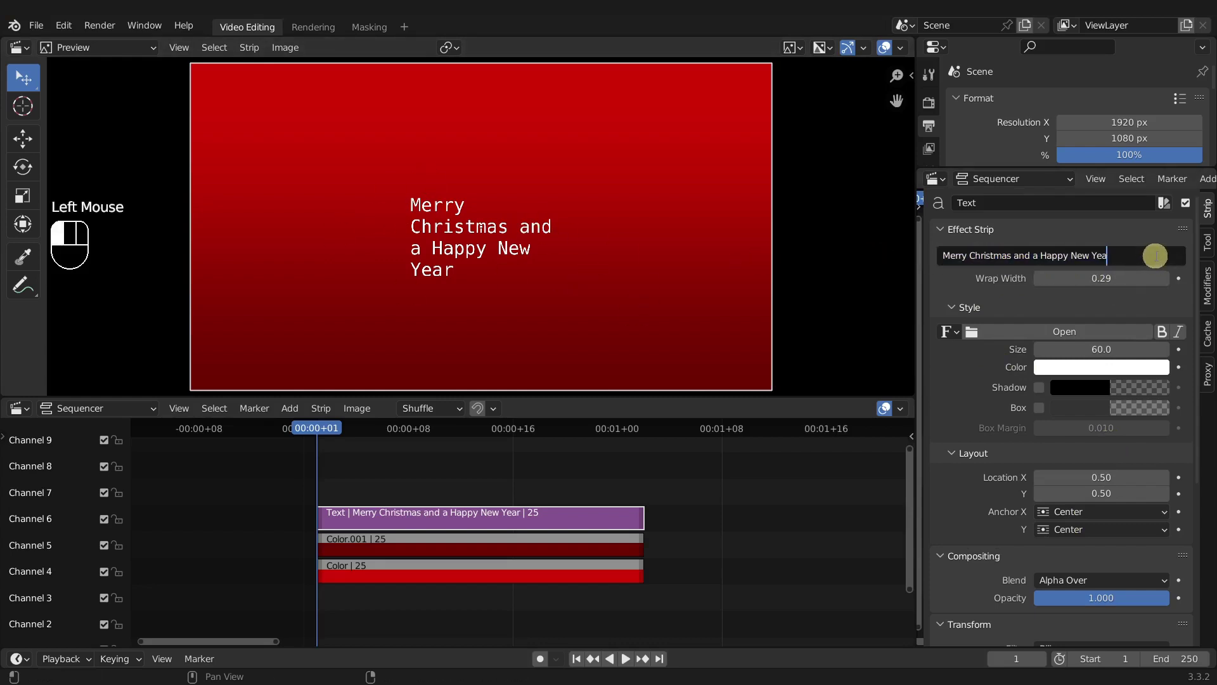
{"action": "key", "text": "BackSpace"}
{"action": "key", "text": "BackSpace"}
{"action": "key", "text": "BackSpace"}
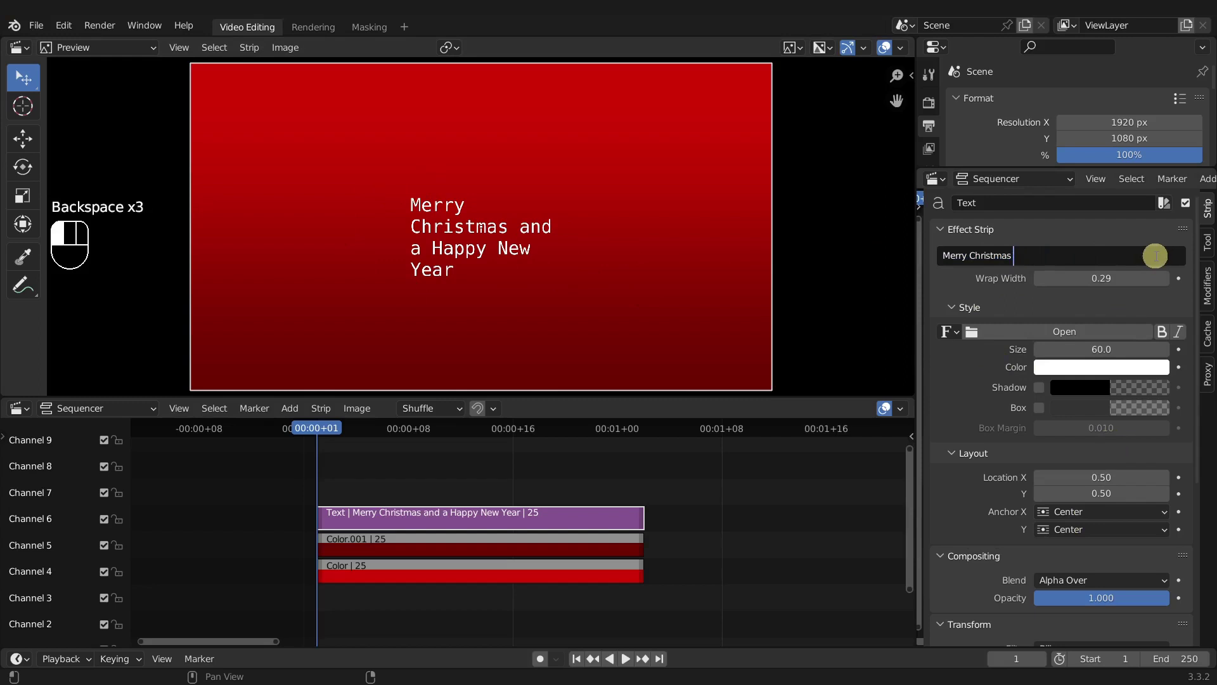
{"action": "key", "text": "Return"}
- Duplicate the "Merry Christmas" text strip into channel 7, starting at the same frame
{"action": "left_click", "coordinate": [400, 519], "text": "shift"}
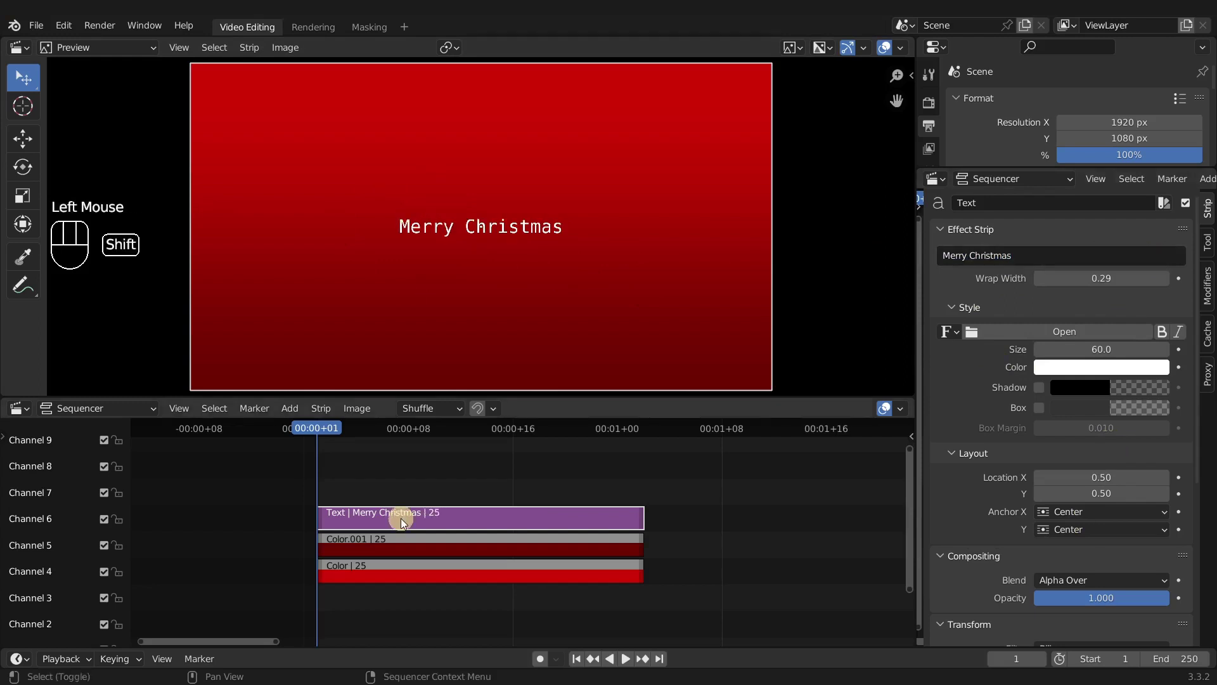
{"action": "key", "text": "shift+d"}
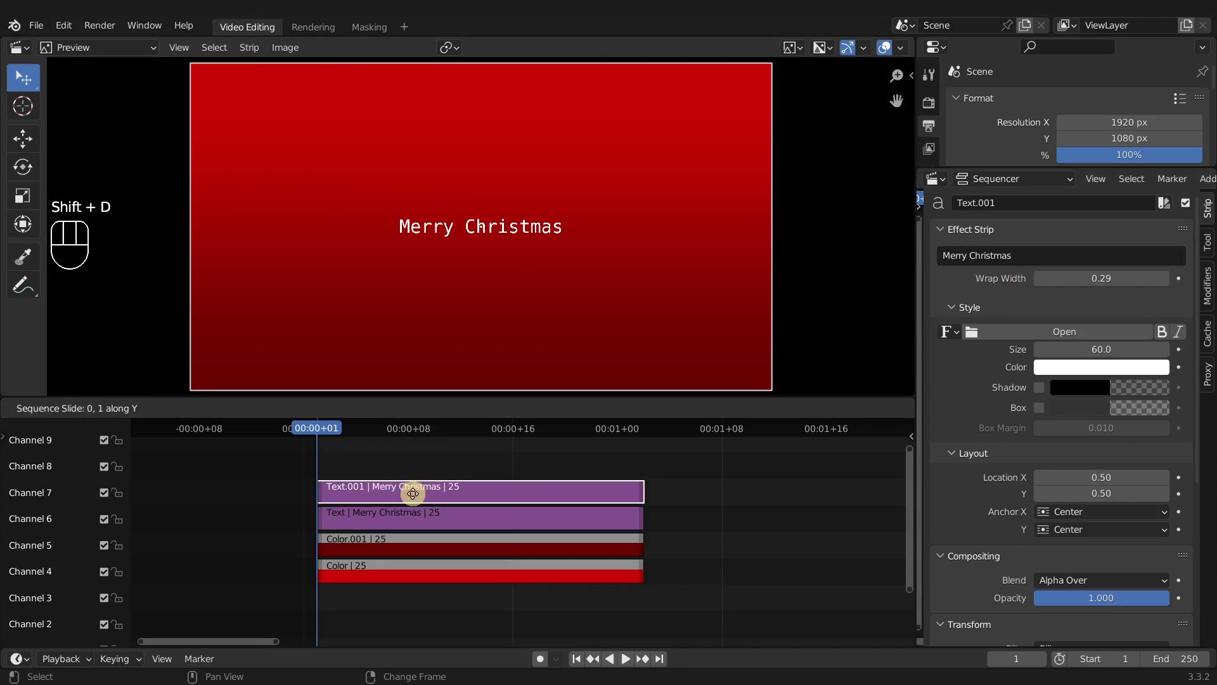
{"action": "left_click", "coordinate": [411, 513]}
- Reduce the text of the channel 7 copy to "Merry" and the text of the original strip in channel 6 to "Christmas"
{"action": "left_click", "coordinate": [1036, 255]}
{"action": "key", "text": "BackSpace"}
{"action": "key", "text": "BackSpace"}
{"action": "key", "text": "BackSpace"}
{"action": "key", "text": "BackSpace"}
{"action": "key", "text": "BackSpace"}
{"action": "key", "text": "BackSpace"}
{"action": "key", "text": "BackSpace"}
{"action": "key", "text": "BackSpace"}
{"action": "key", "text": "BackSpace"}
{"action": "key", "text": "BackSpace"}
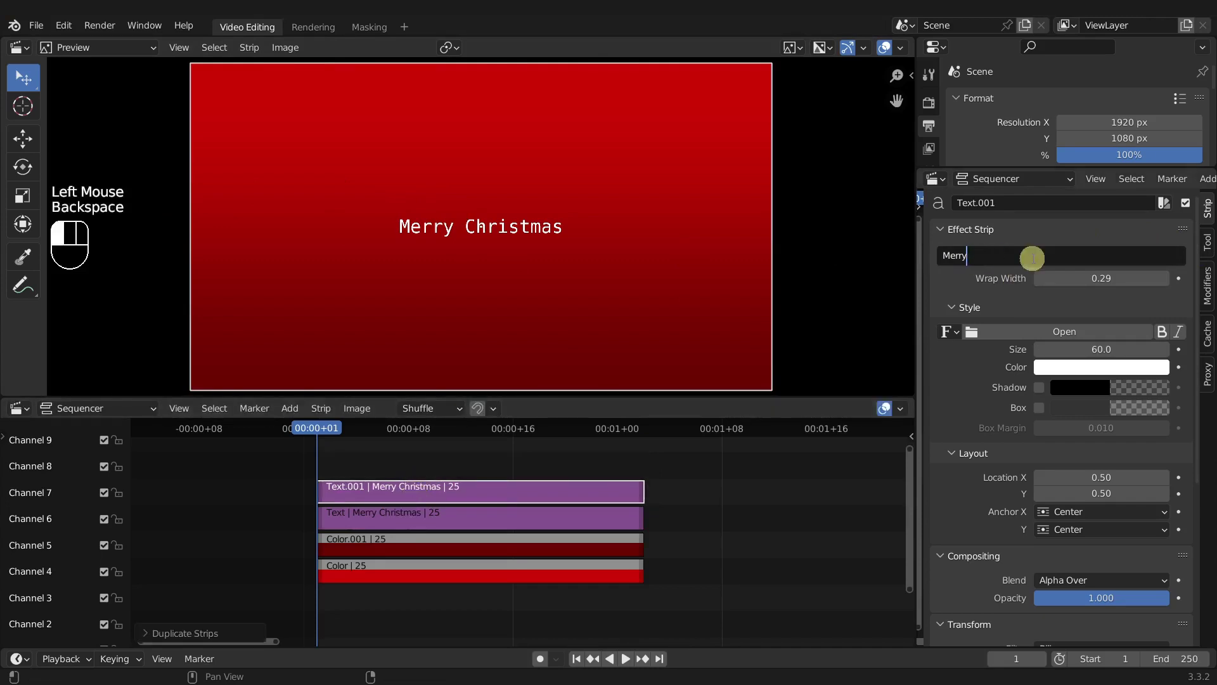
{"action": "left_click", "coordinate": [596, 517]}
{"action": "left_click", "coordinate": [1021, 253]}
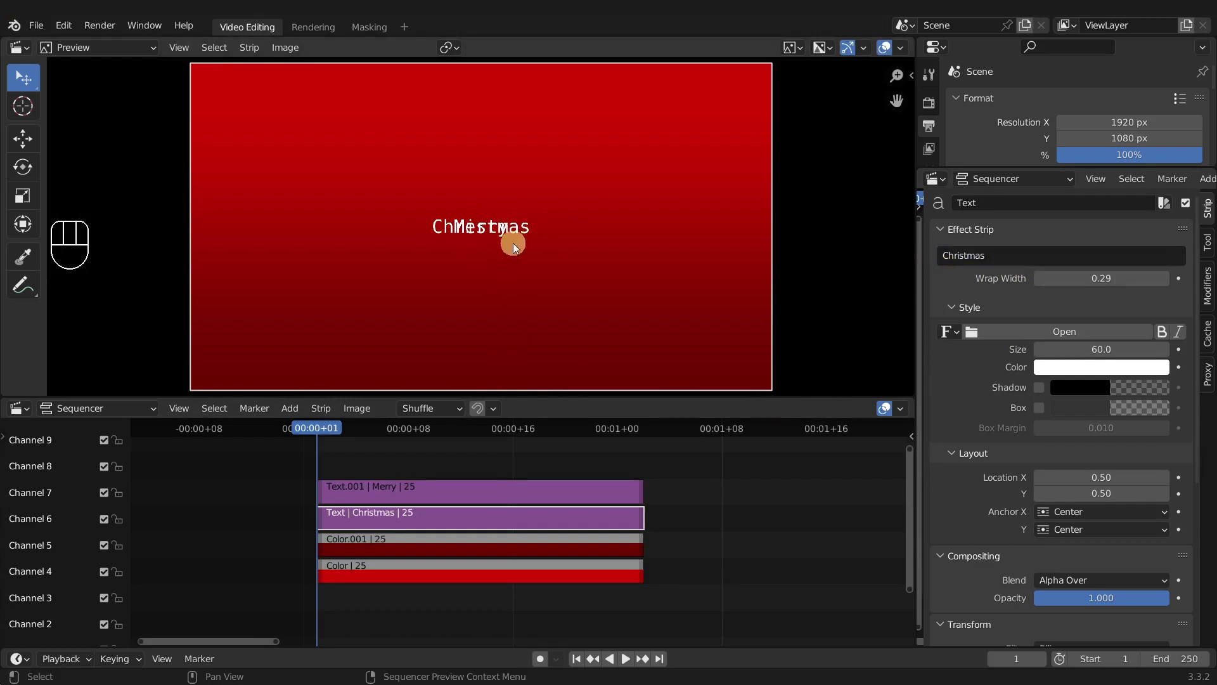
- Move the "Christmas" text straight down in the preview so it sits just below "Merry"
{"action": "left_click_drag", "start_coordinate": [1100, 493], "coordinate": [1056, 507], "text": "shift"}
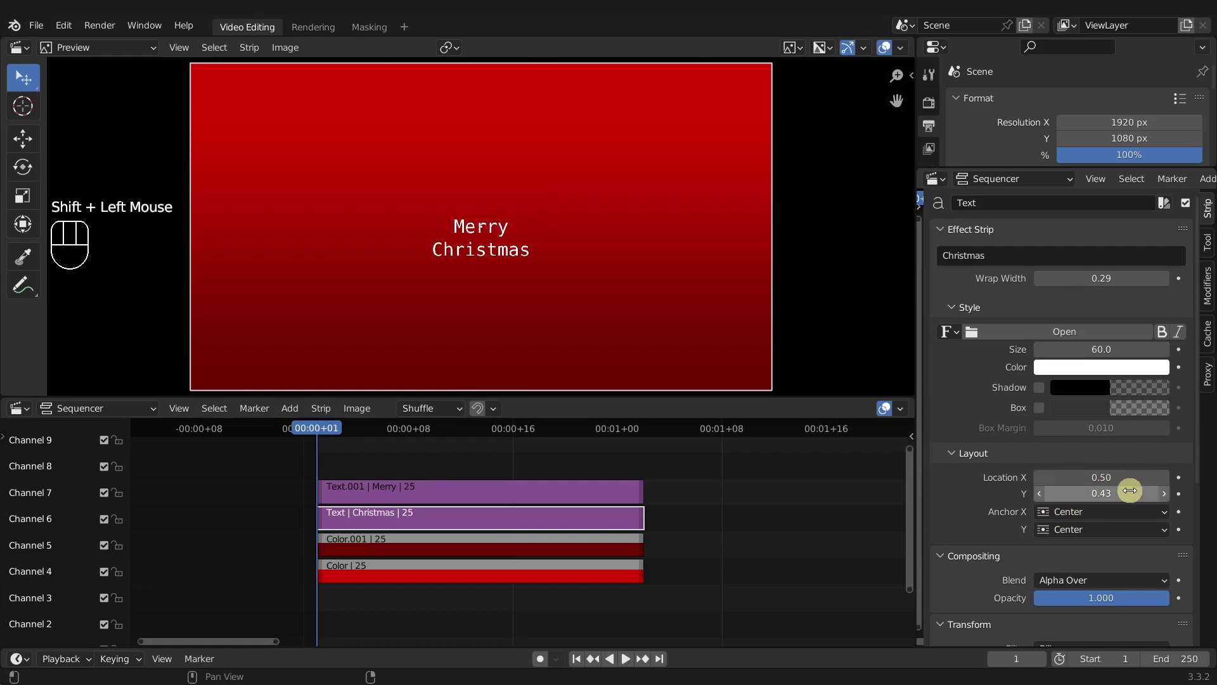
{"action": "key", "text": "ctrl+z"}
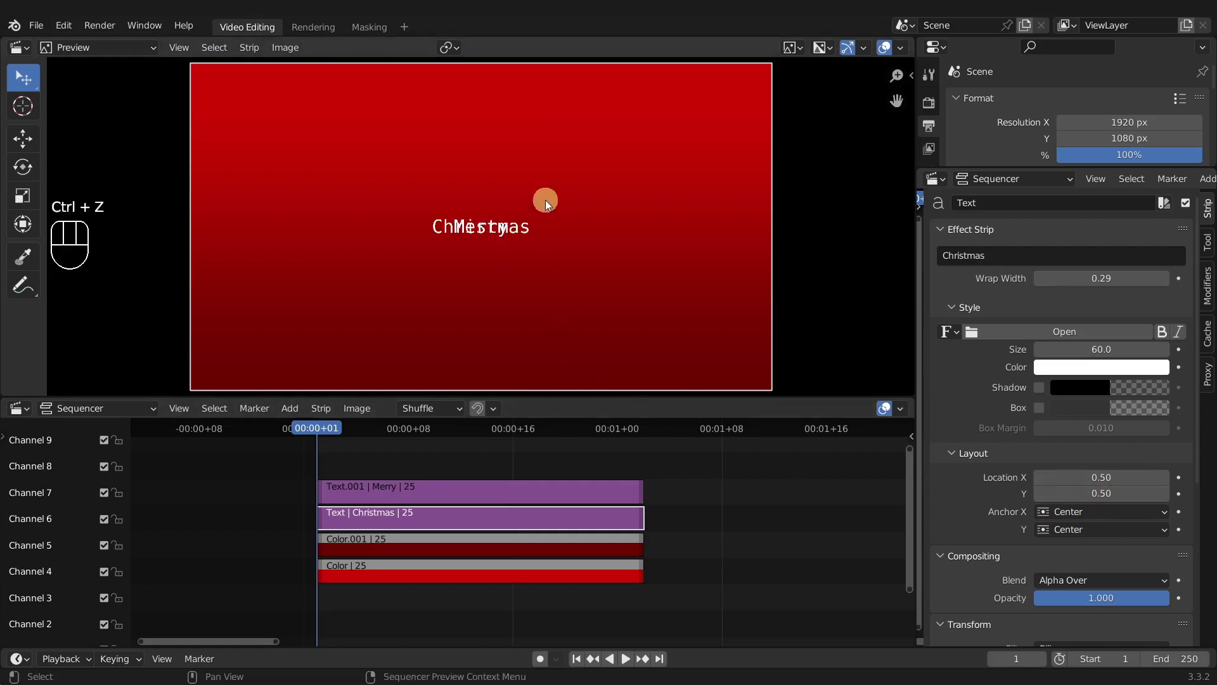
{"action": "left_click", "coordinate": [523, 241]}
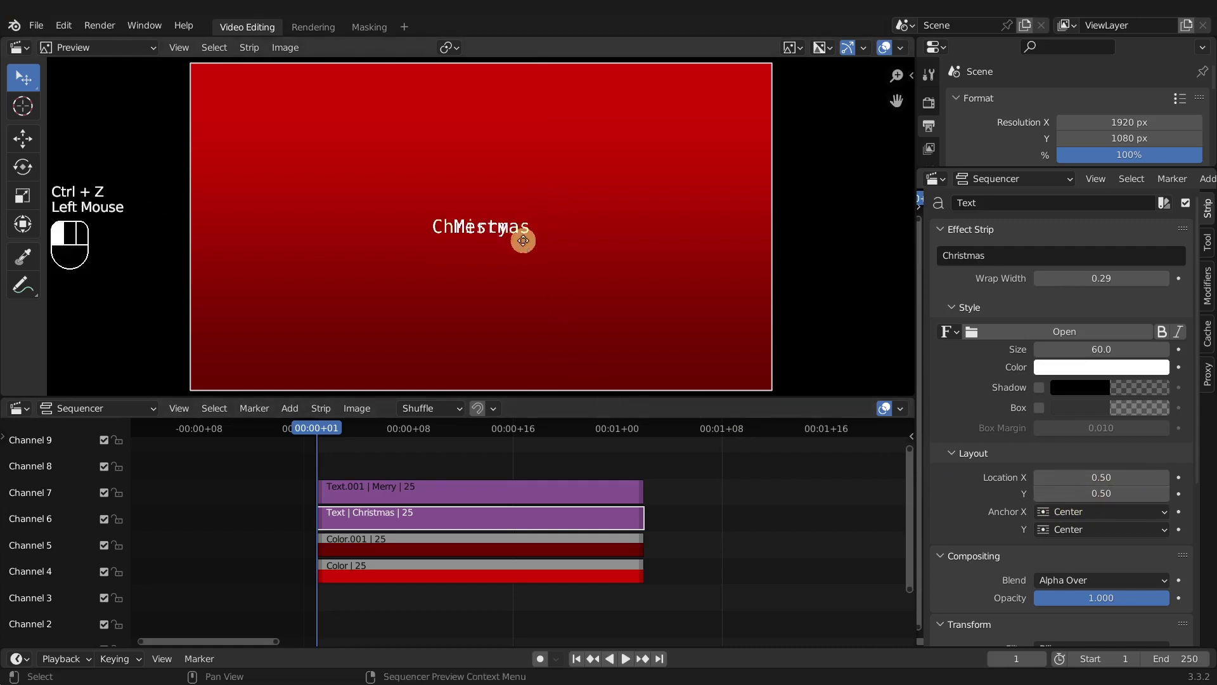
{"action": "left_click_drag", "start_coordinate": [523, 241], "coordinate": [618, 264]}
{"action": "key", "text": "x"}
{"action": "key", "text": "y"}
- Duplicate both text strips into channels 8 and 9, and change the text of the channel 9 copy to "and a"
{"action": "key", "text": "shift+d"}
{"action": "left_click", "coordinate": [407, 456]}
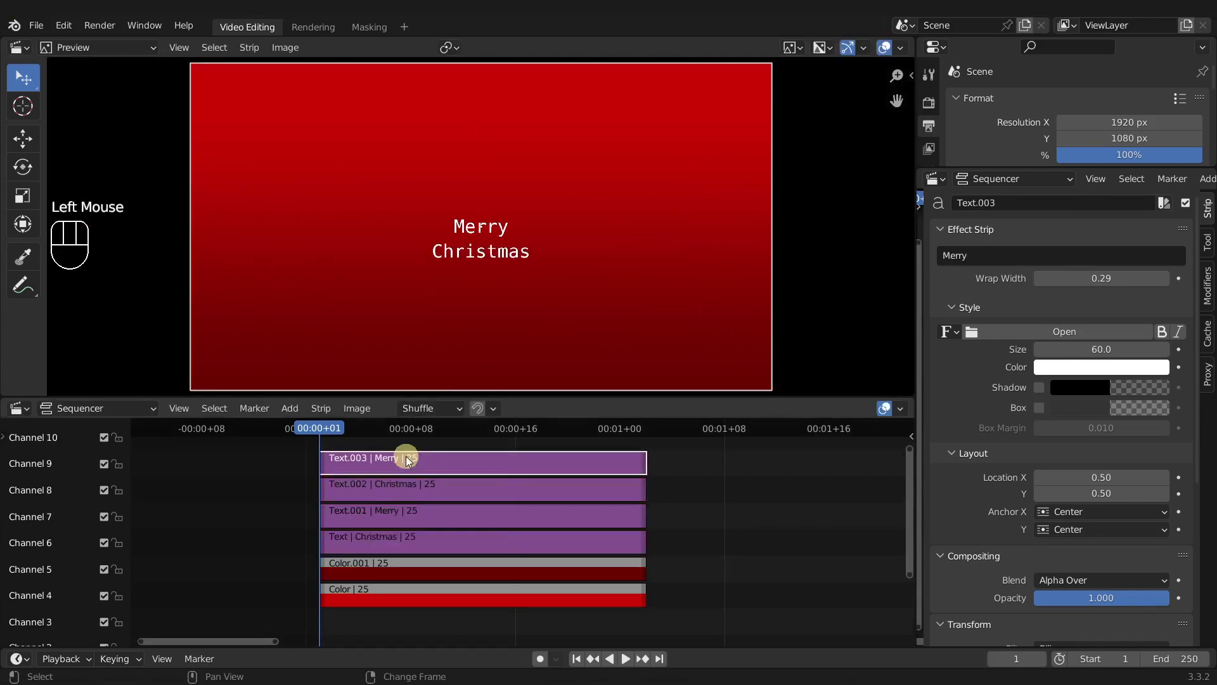
{"action": "left_click", "coordinate": [1017, 253]}
{"action": "left_click", "coordinate": [421, 486]}
{"action": "left_click", "coordinate": [421, 462]}
{"action": "left_click", "coordinate": [994, 259]}
{"action": "type", "text": "and a"}
{"action": "key", "text": "Return"}
- Change the text of the channel 8 copy to "Happy New Year"
{"action": "left_click", "coordinate": [407, 492]}
{"action": "left_click", "coordinate": [992, 254]}
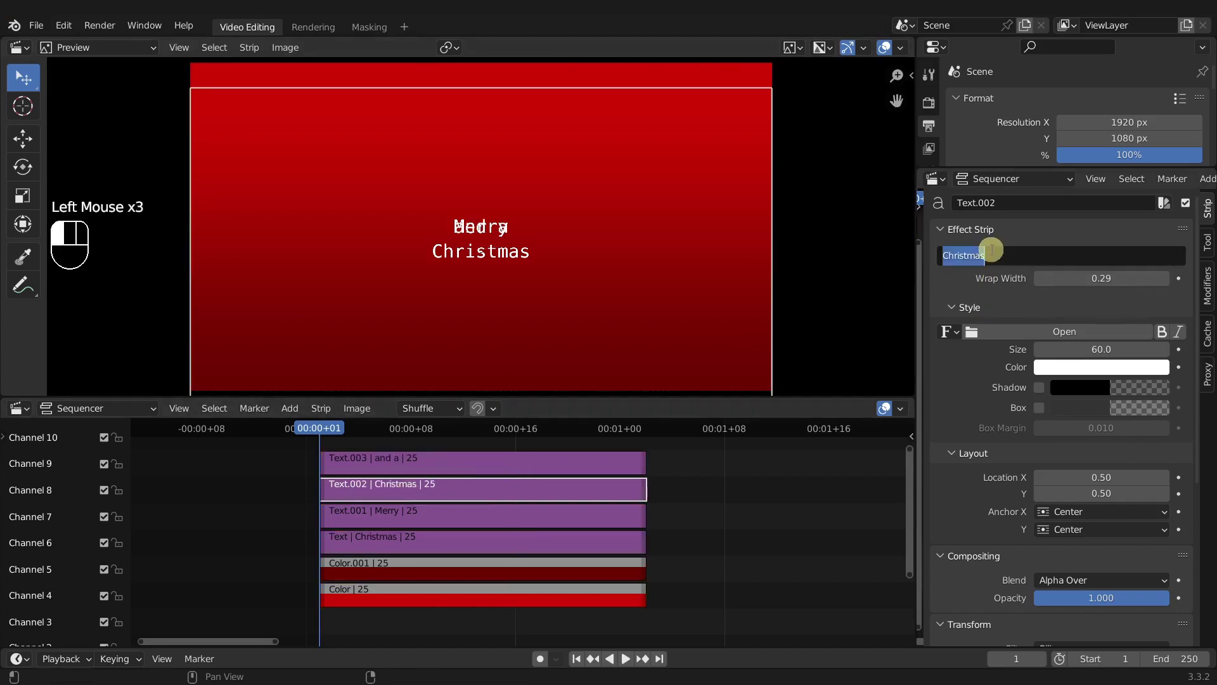
{"action": "type", "text": "Happy New Year"}
{"action": "key", "text": "Return"}
- Move the "and a" and "Happy New Year" texts together down in the preview, below "Christmas"
{"action": "left_click", "coordinate": [386, 465]}
{"action": "left_click", "coordinate": [387, 465]}
{"action": "left_click", "coordinate": [393, 489], "text": "shift"}
{"action": "left_click_drag", "start_coordinate": [294, 461], "coordinate": [347, 493]}
{"action": "key", "text": "g"}
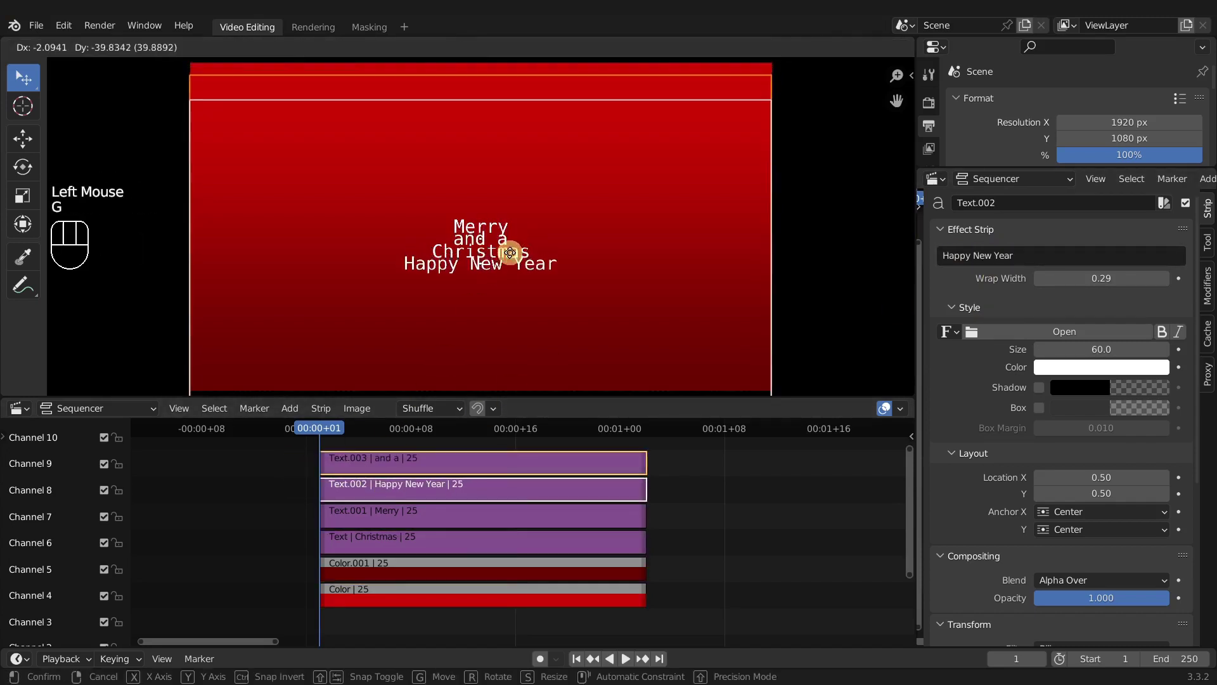
{"action": "left_click", "coordinate": [506, 288]}
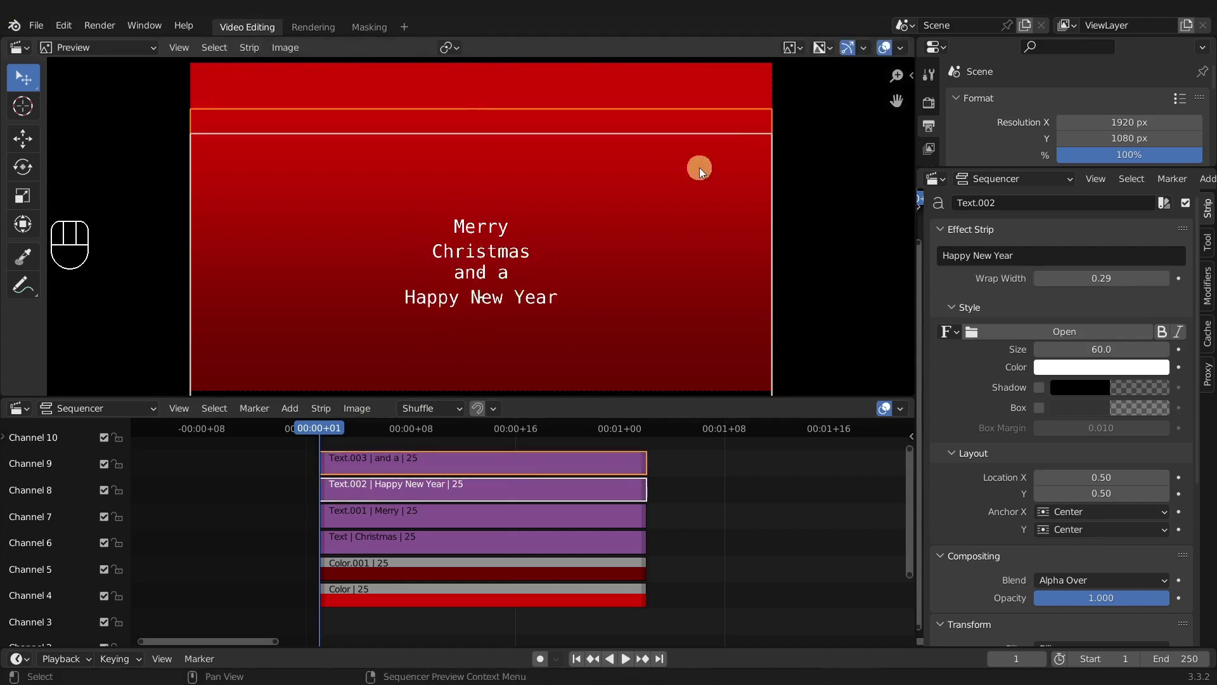
- Set the horizontal anchor of the "Merry" text strip to Left
{"action": "left_click", "coordinate": [398, 512]}
{"action": "left_click", "coordinate": [398, 511]}
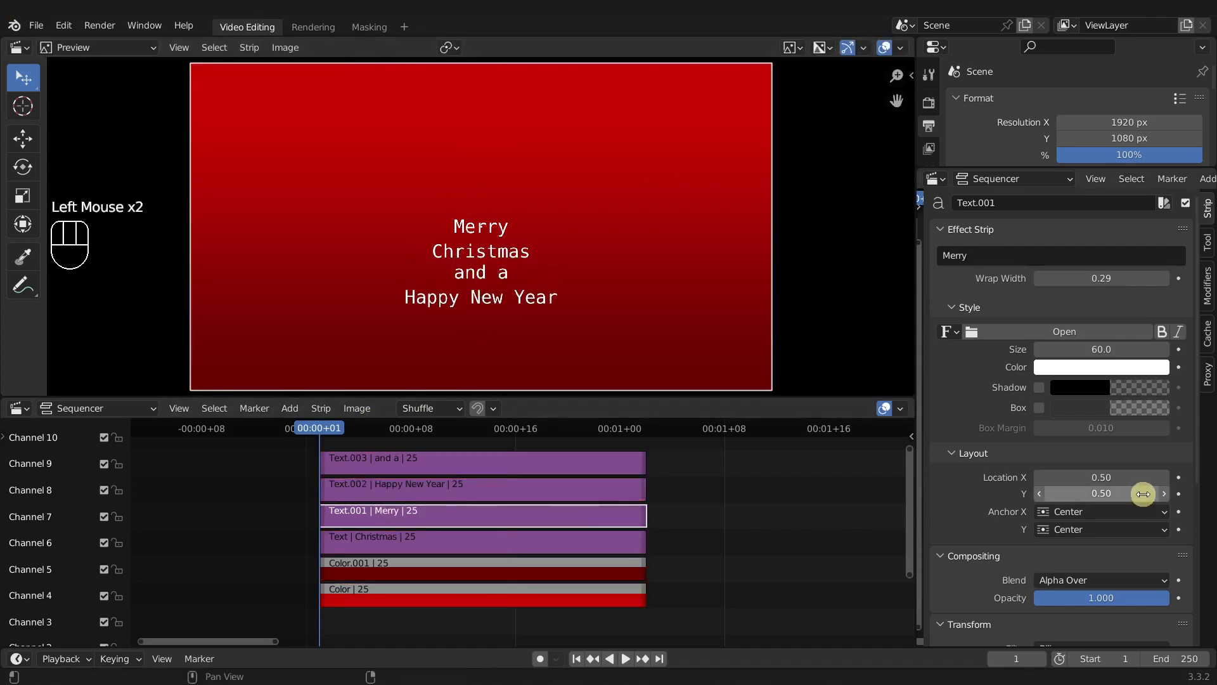
{"action": "left_click", "coordinate": [1079, 511]}
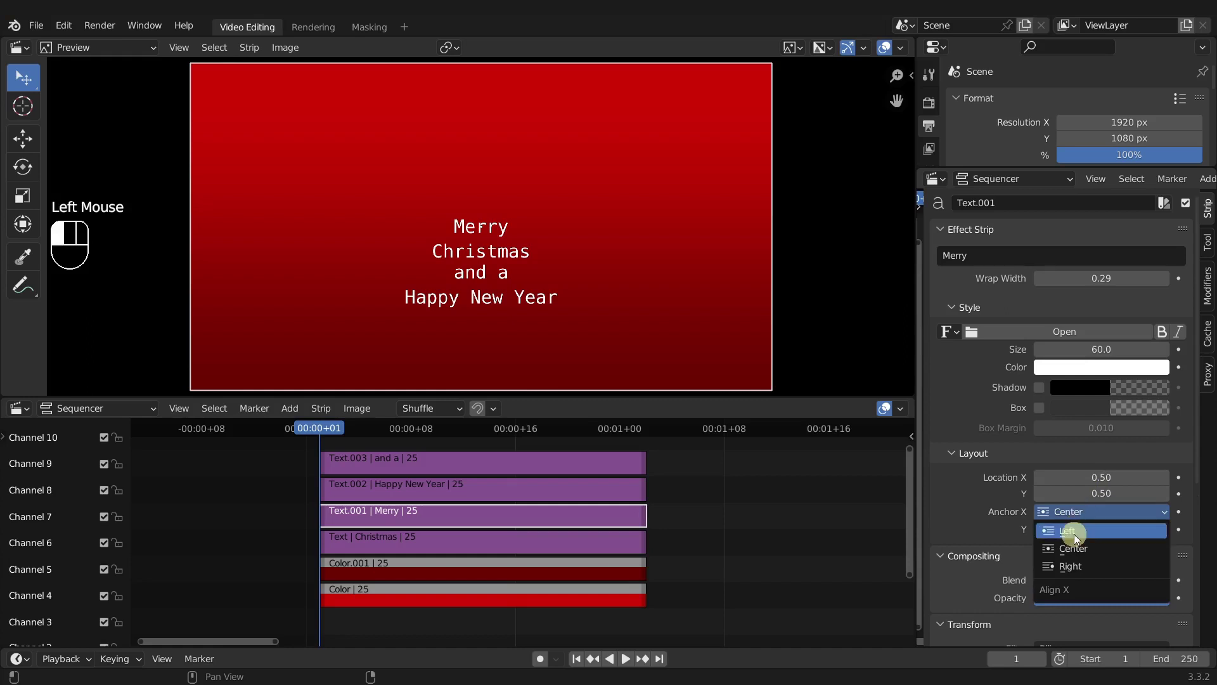
{"action": "left_click", "coordinate": [1074, 534]}
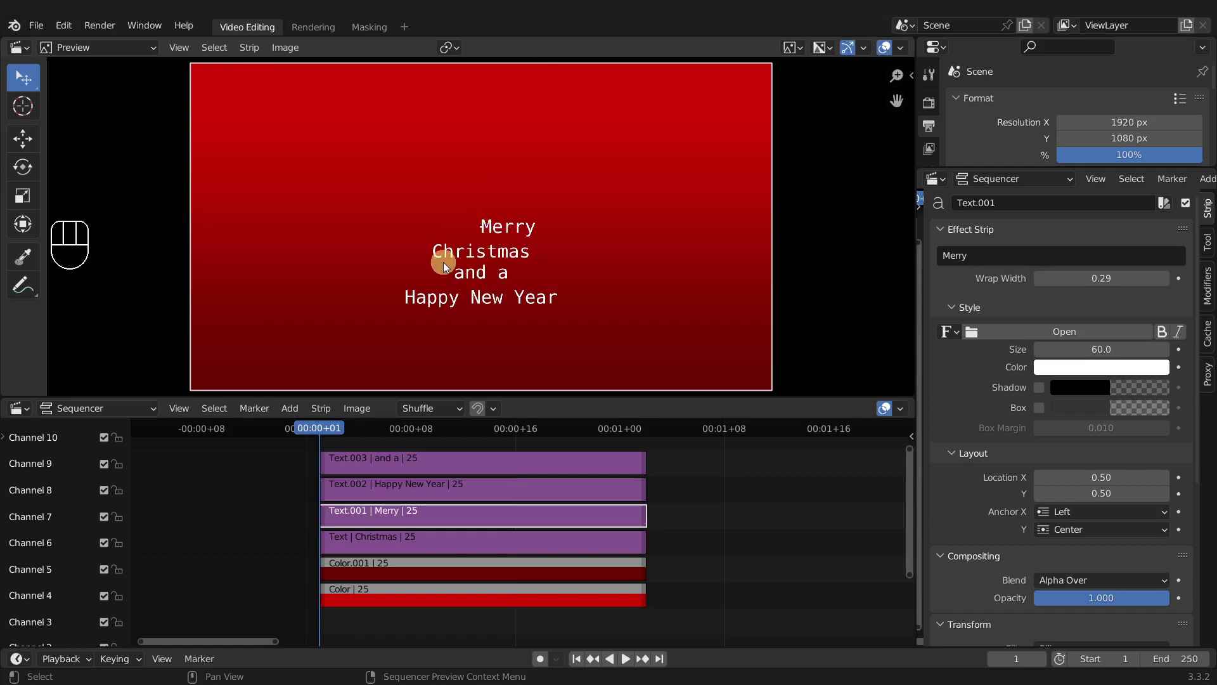
- Select all four text strips with "Merry" active, and copy its Left horizontal anchor to the selected strips
{"action": "left_click", "coordinate": [386, 458]}
{"action": "left_click", "coordinate": [386, 459]}
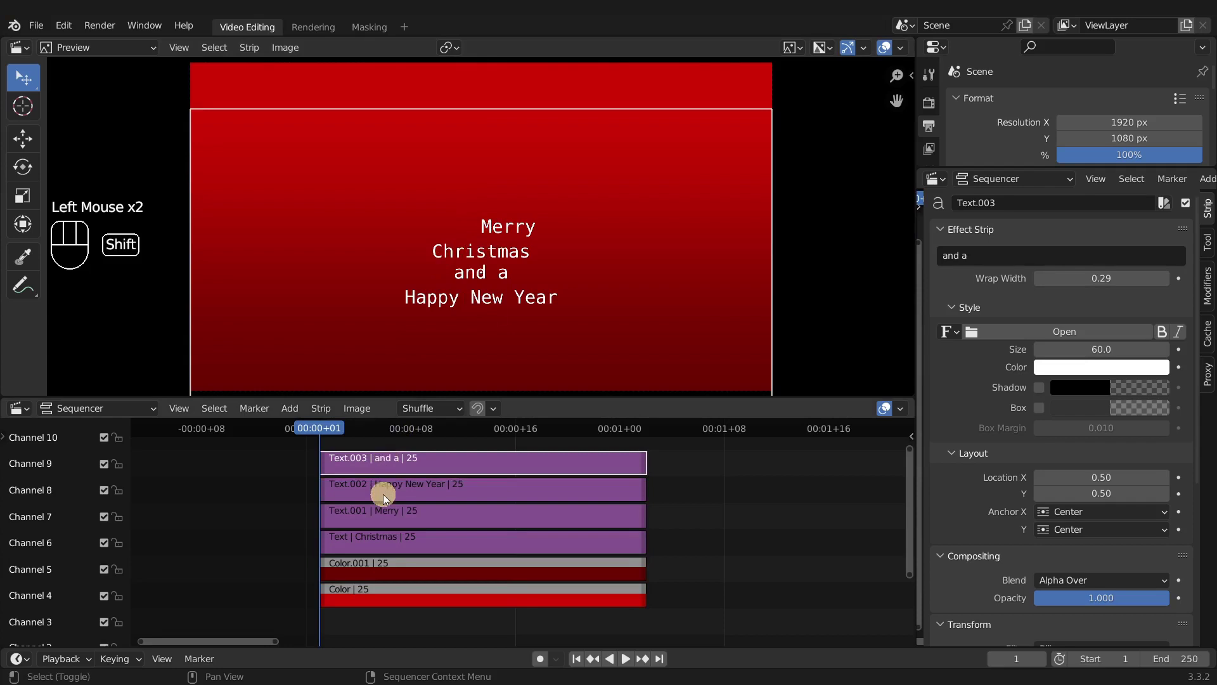
{"action": "left_click", "coordinate": [383, 489], "text": "shift"}
{"action": "left_click", "coordinate": [393, 538], "text": "shift"}
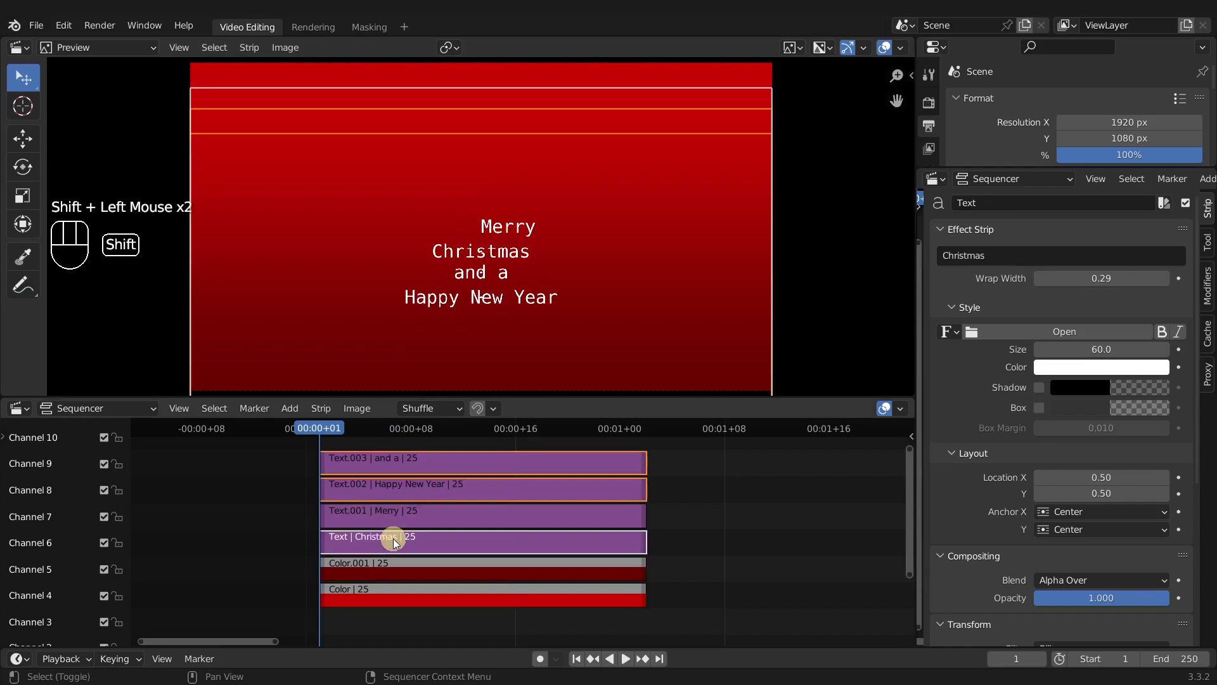
{"action": "left_click", "coordinate": [391, 519], "text": "shift"}
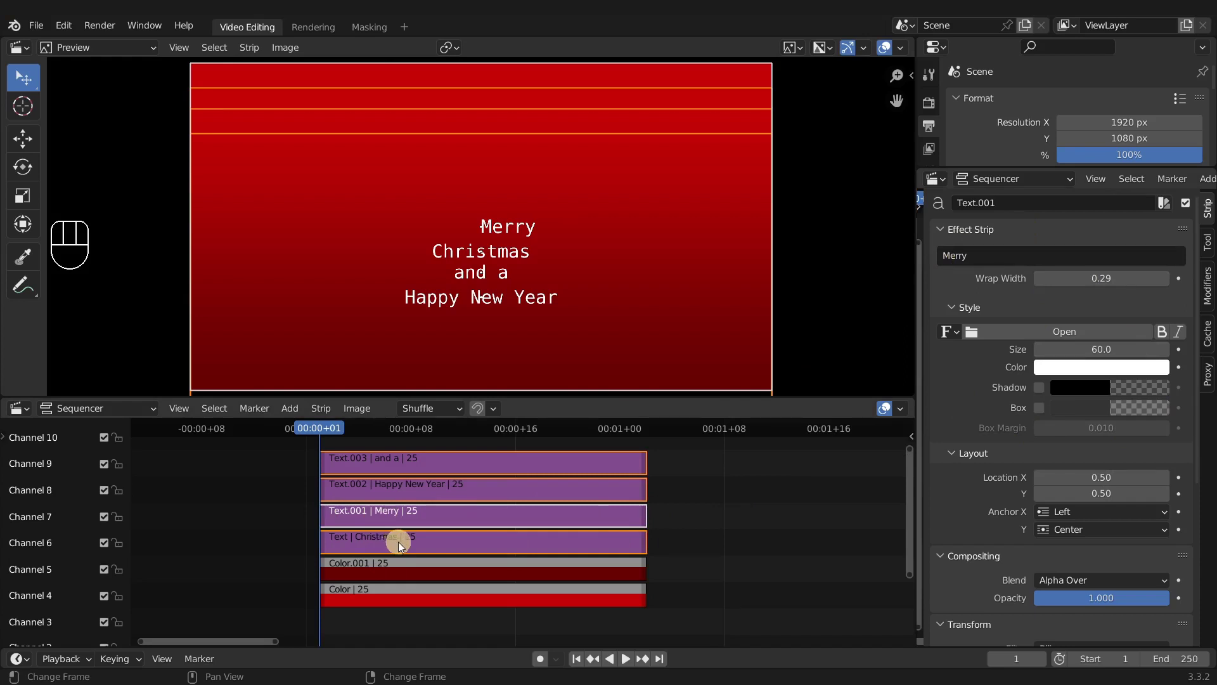
{"action": "left_click", "coordinate": [455, 543], "text": "shift"}
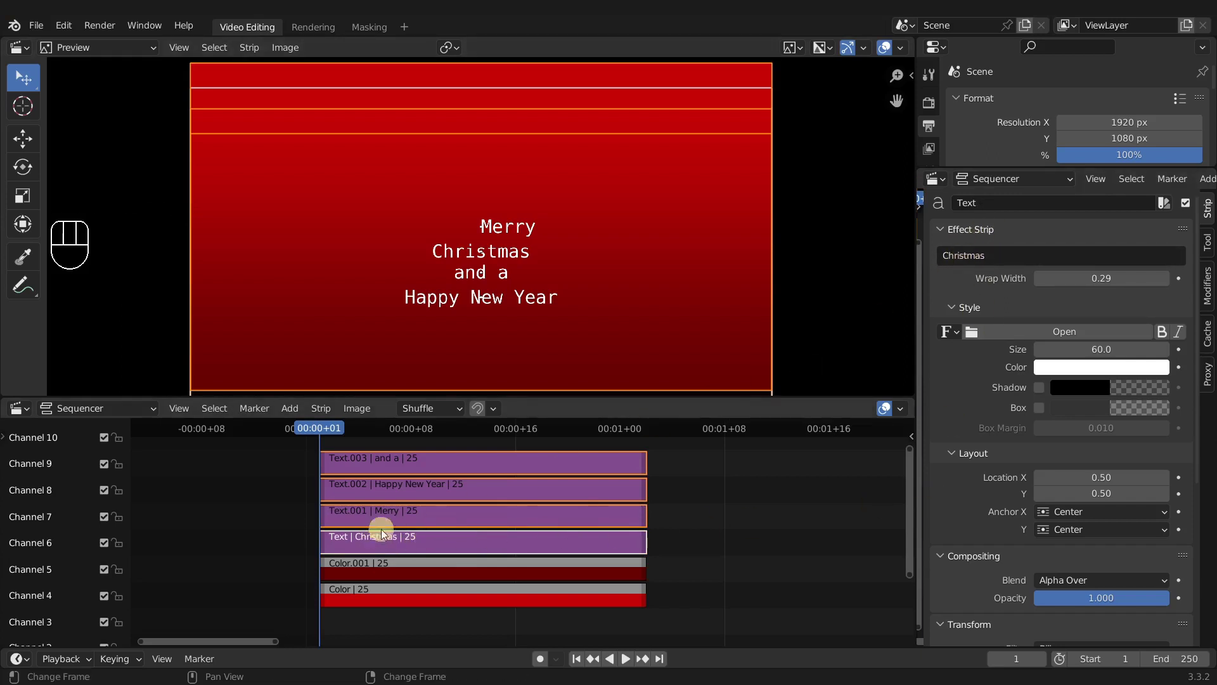
{"action": "left_click", "coordinate": [417, 518], "text": "shift"}
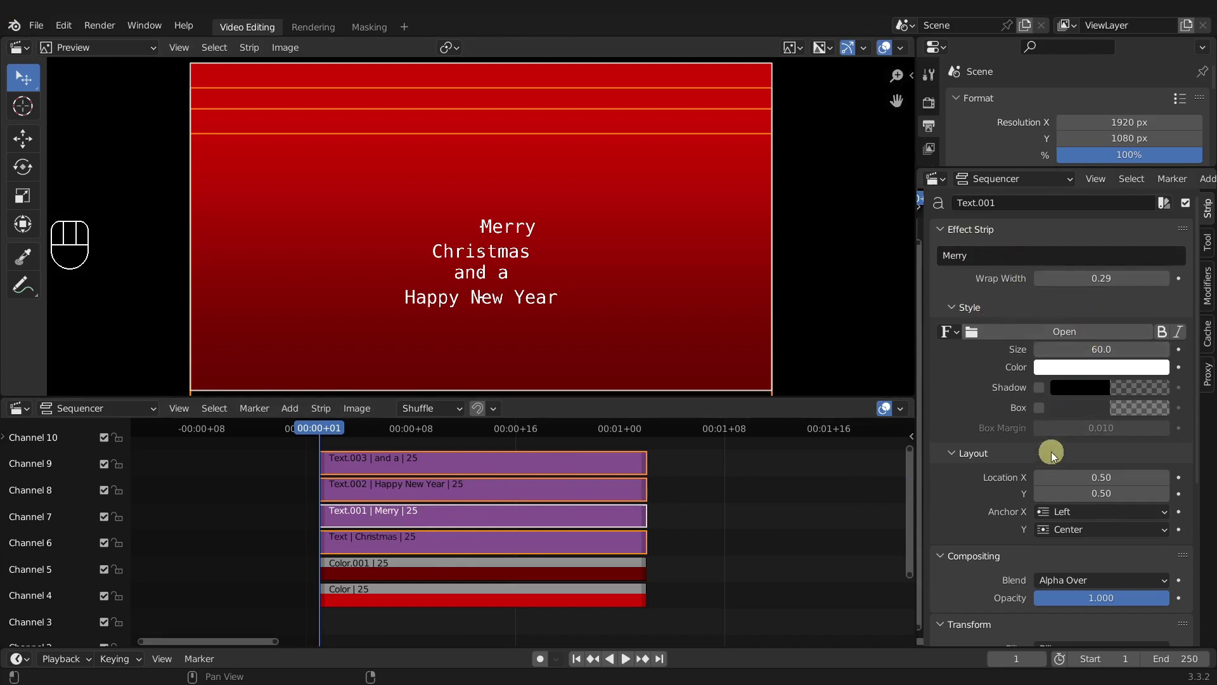
{"action": "right_click", "coordinate": [1072, 511]}
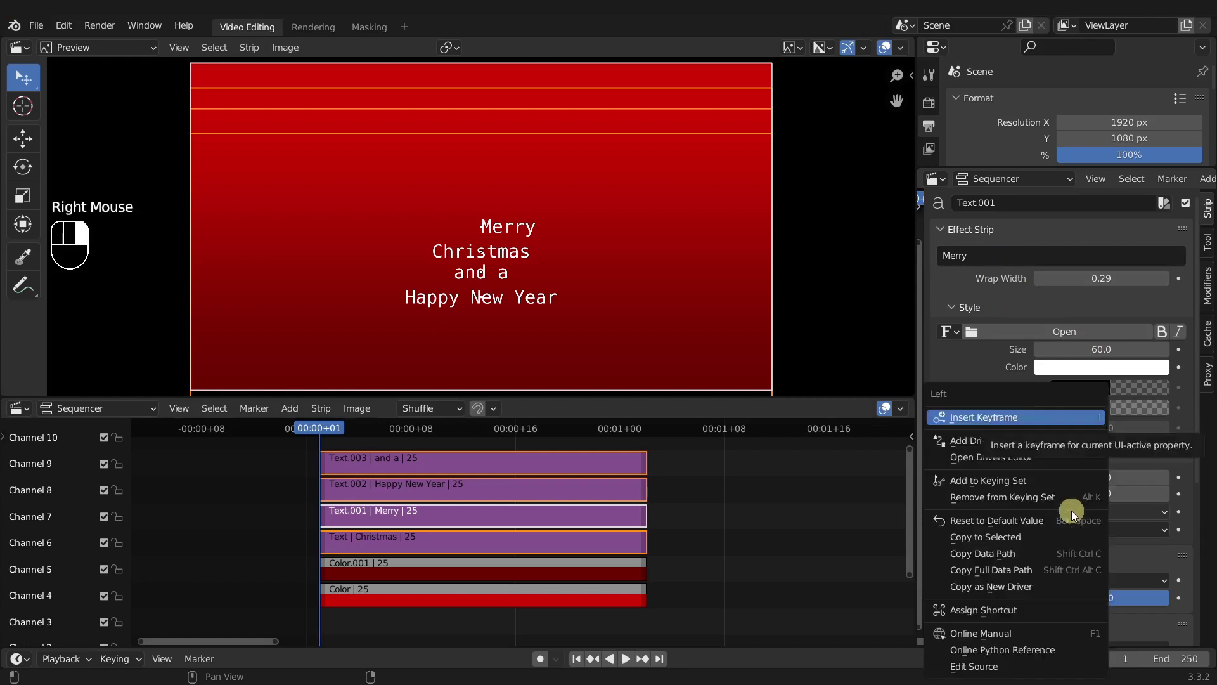
{"action": "left_click", "coordinate": [992, 537]}
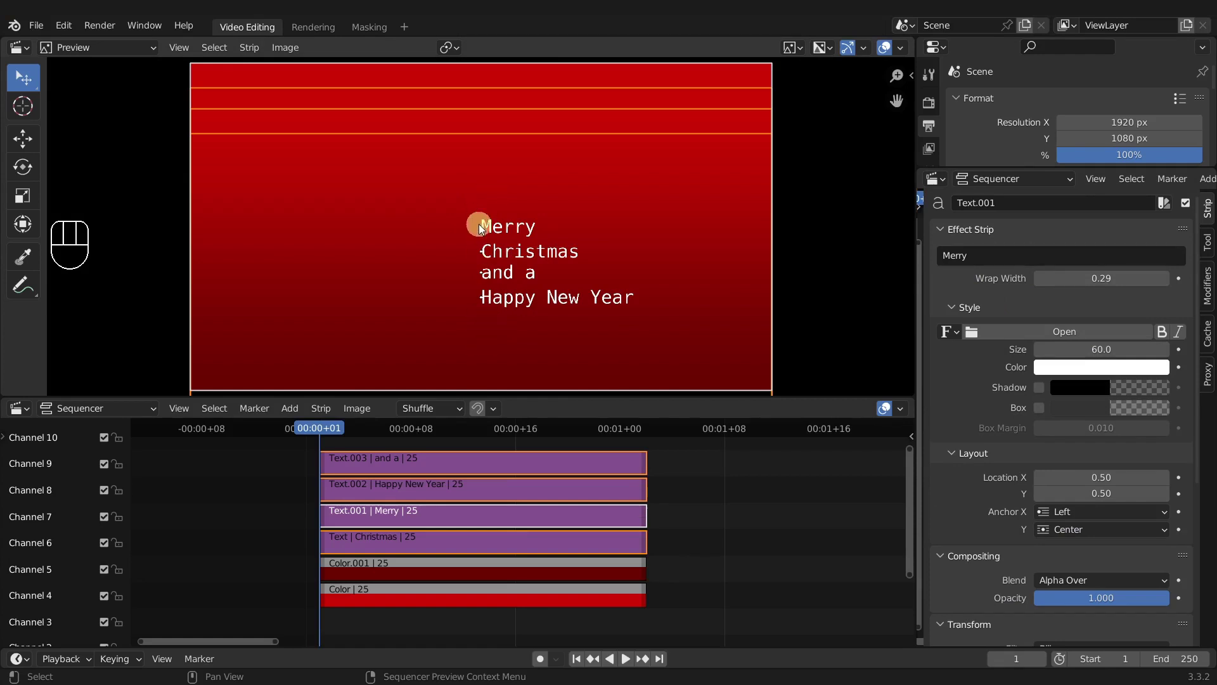
- Set the horizontal anchor of "Merry" to Right and copy it to the selected text strips
{"action": "left_click", "coordinate": [1099, 512]}
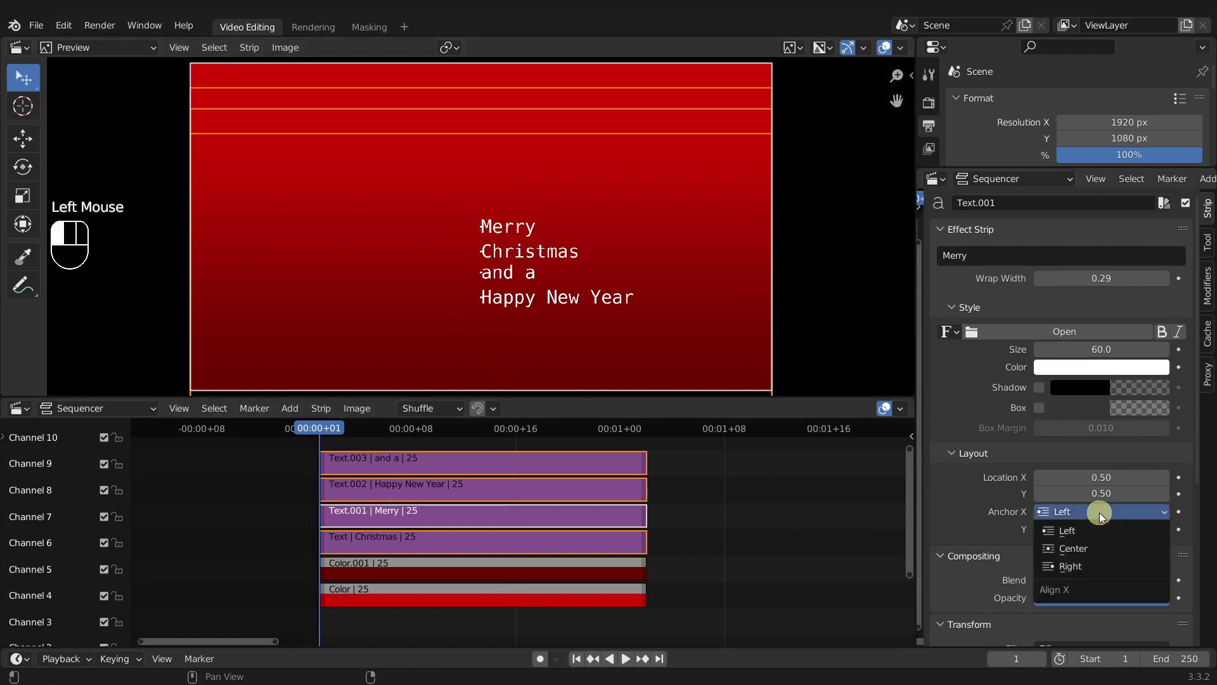
{"action": "left_click", "coordinate": [1093, 563]}
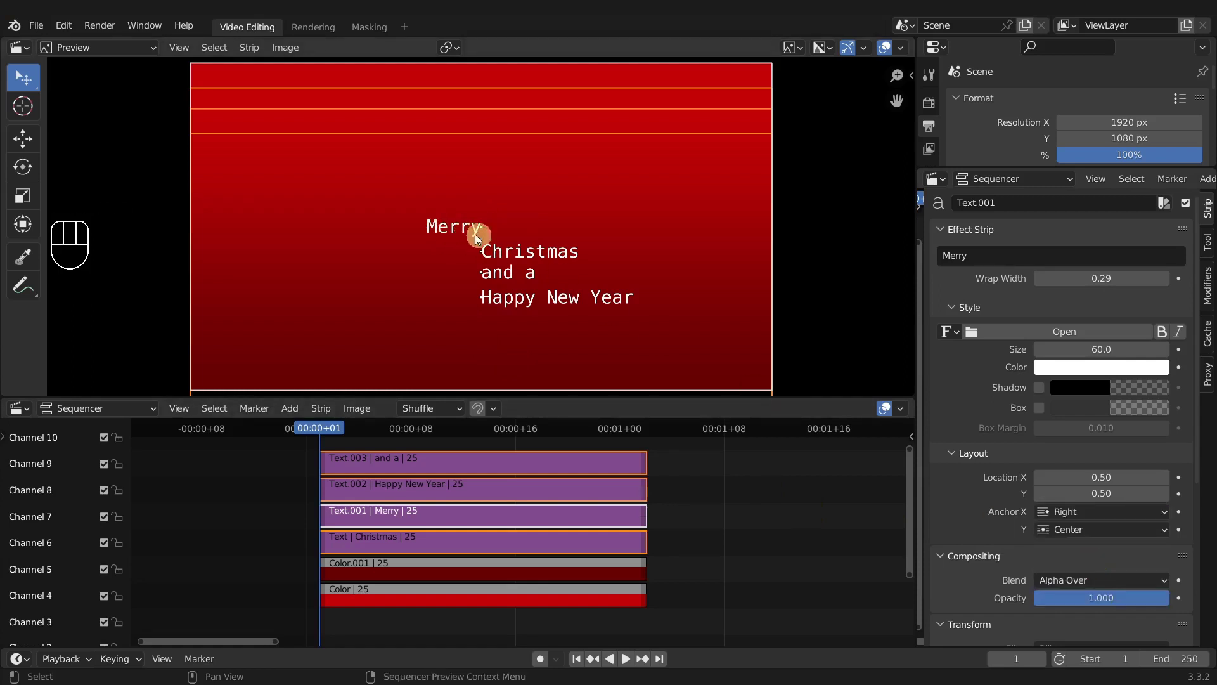
{"action": "right_click", "coordinate": [1061, 511]}
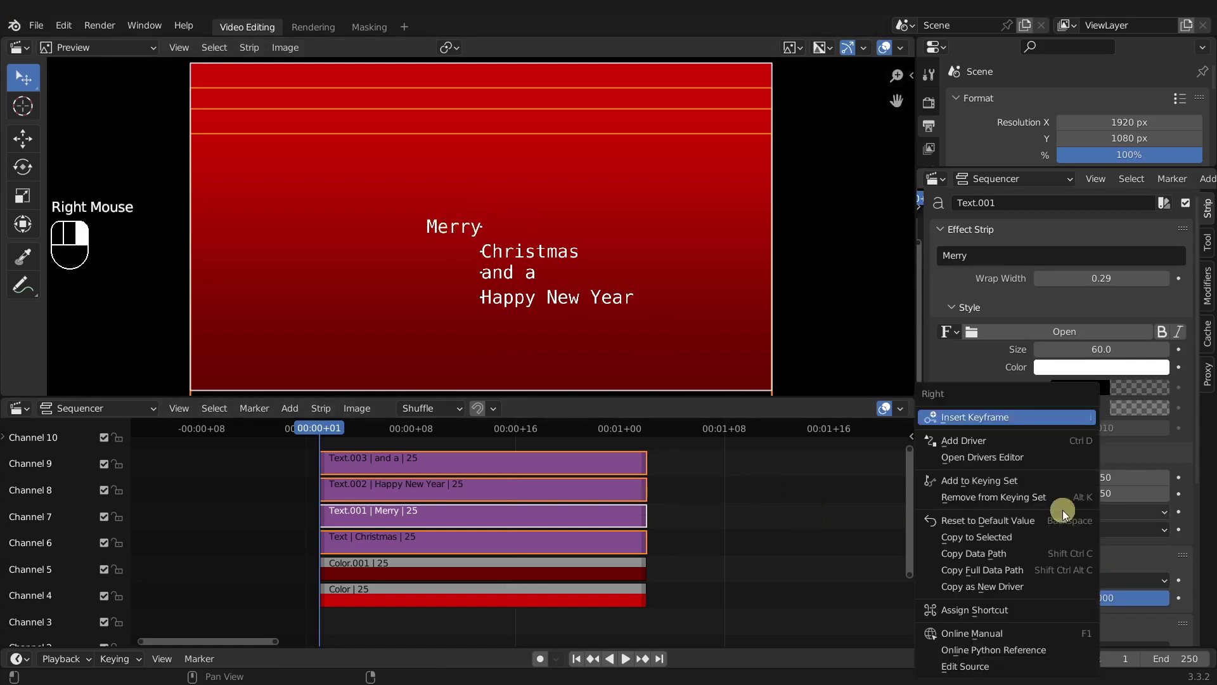
{"action": "left_click", "coordinate": [1017, 534]}
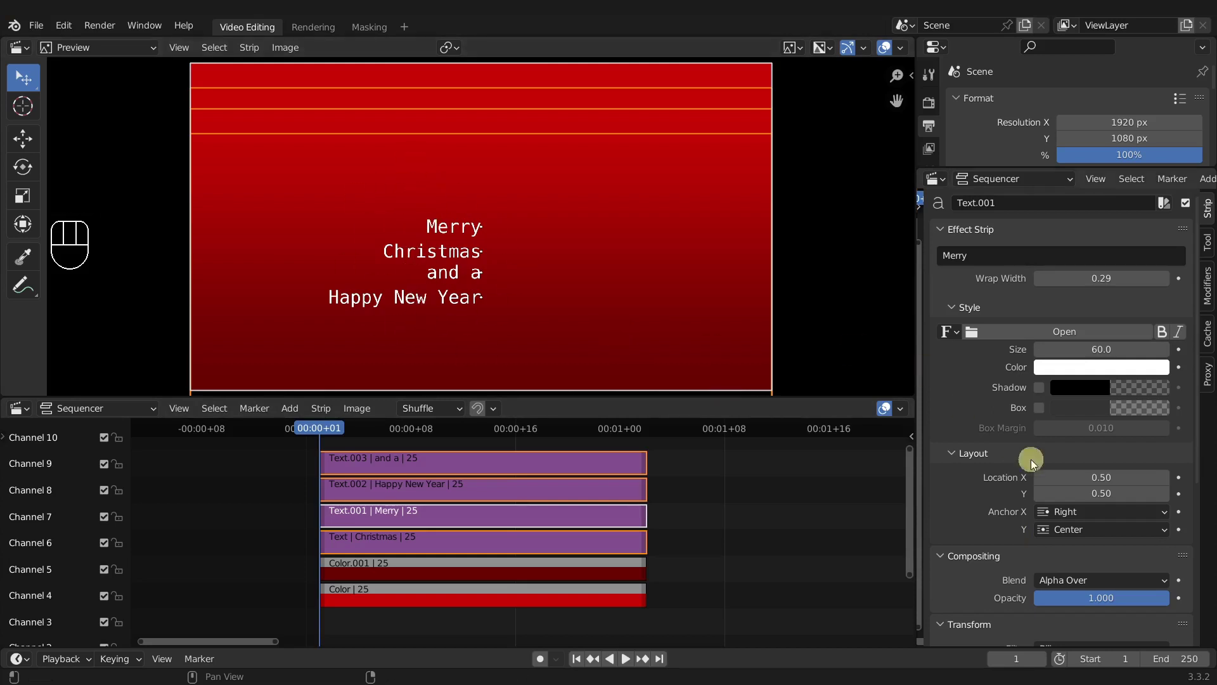
- Set the horizontal anchor of "Merry" back to Center and copy it to the selected text strips
{"action": "left_click", "coordinate": [1074, 507]}
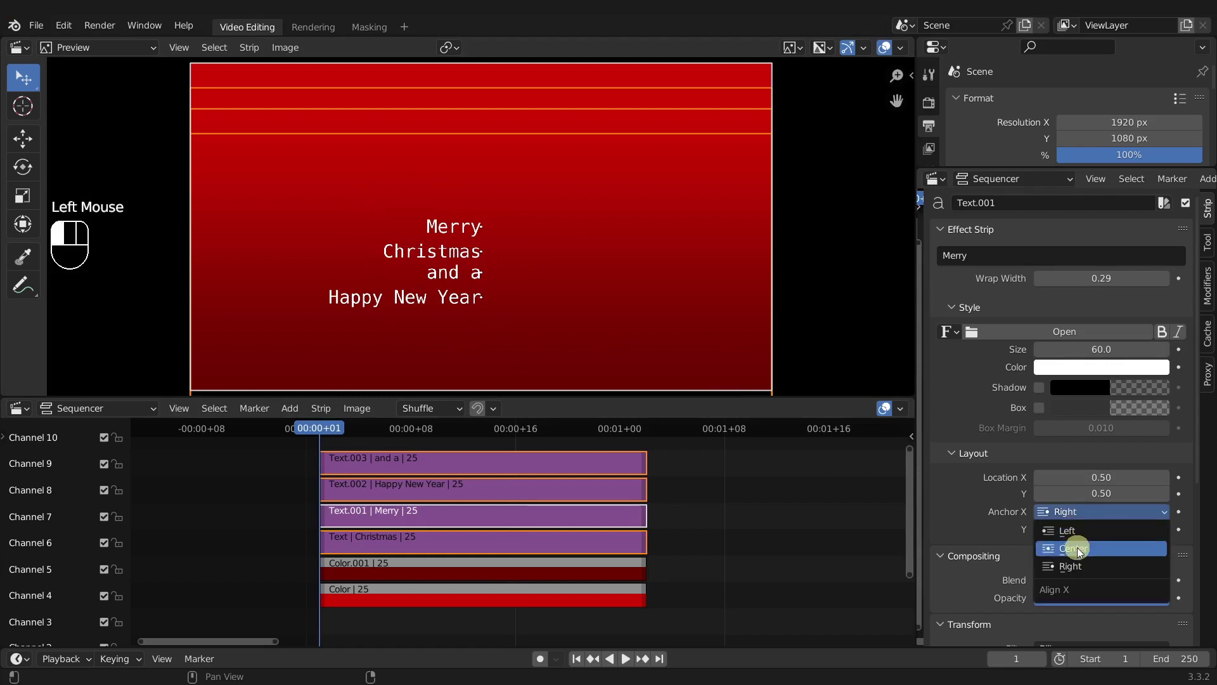
{"action": "left_click", "coordinate": [1078, 546]}
{"action": "right_click", "coordinate": [1079, 507]}
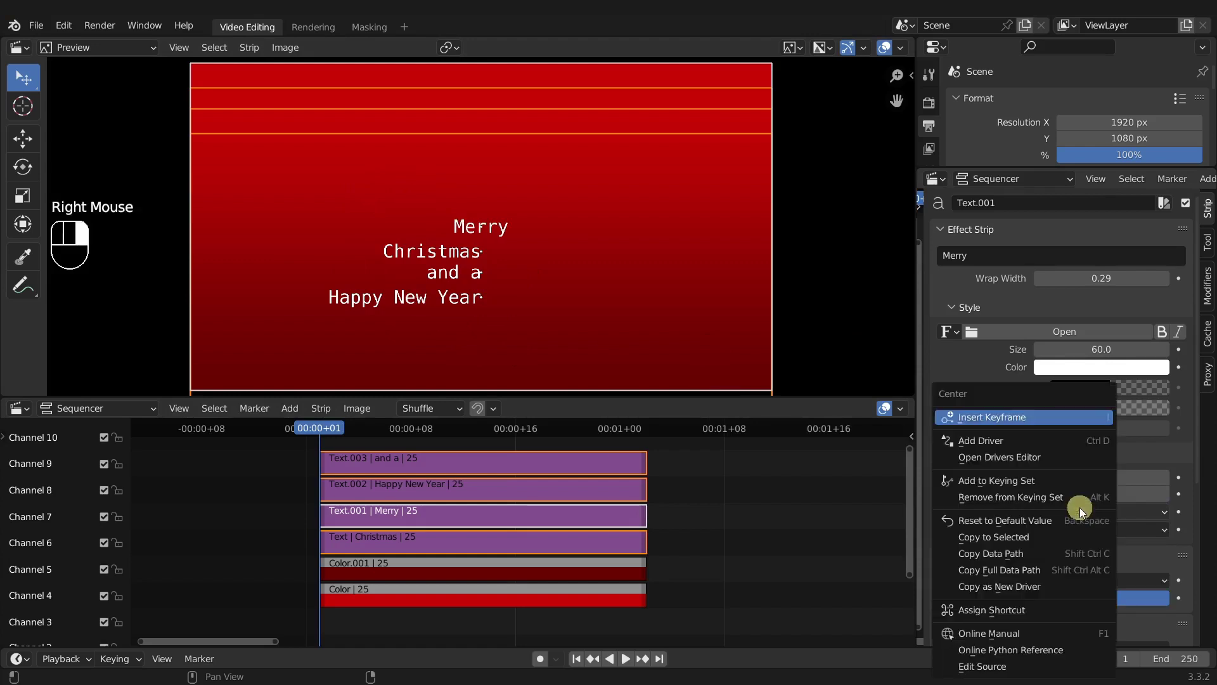
{"action": "left_click", "coordinate": [1048, 535]}
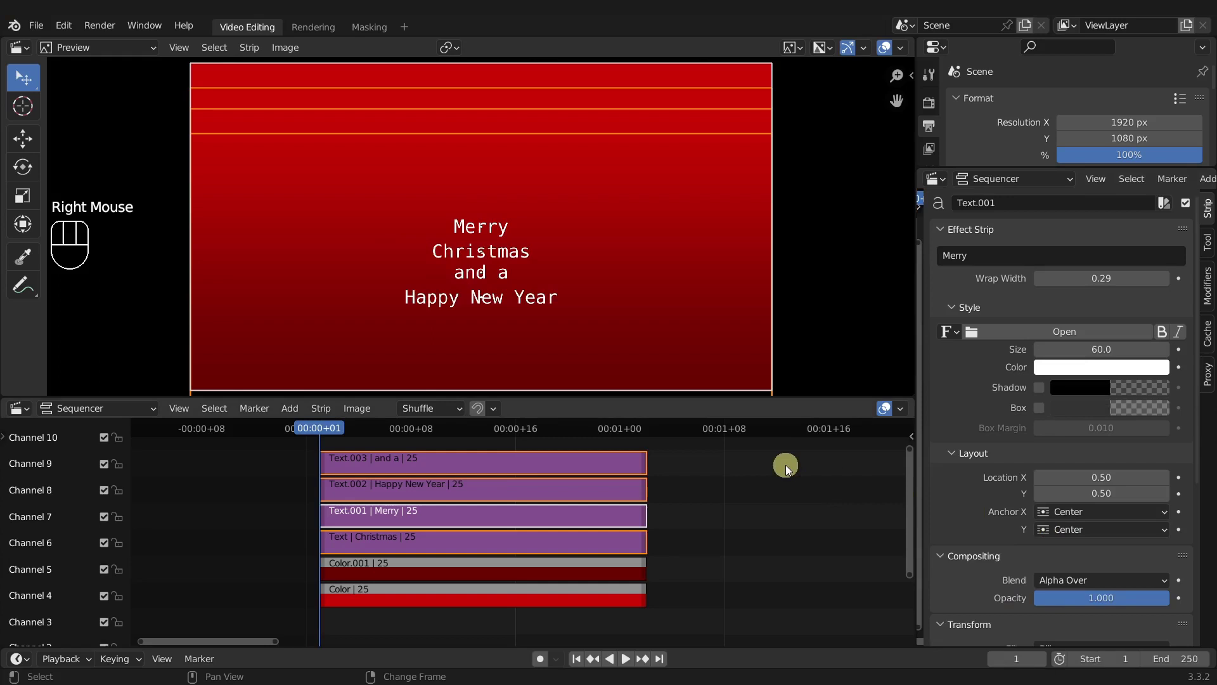
- Move "Merry" to the upper left of the preview image and "and a" to its right side
{"action": "left_click", "coordinate": [395, 192]}
{"action": "key", "text": "g"}
{"action": "left_click", "coordinate": [219, 143]}
{"action": "left_click", "coordinate": [511, 294]}
{"action": "key", "text": "g"}
{"action": "left_click", "coordinate": [685, 242]}
- Move "Happy New Year" to the lower left of the preview image and "Christmas" up between "Merry" and "and a"
{"action": "left_click", "coordinate": [490, 303]}
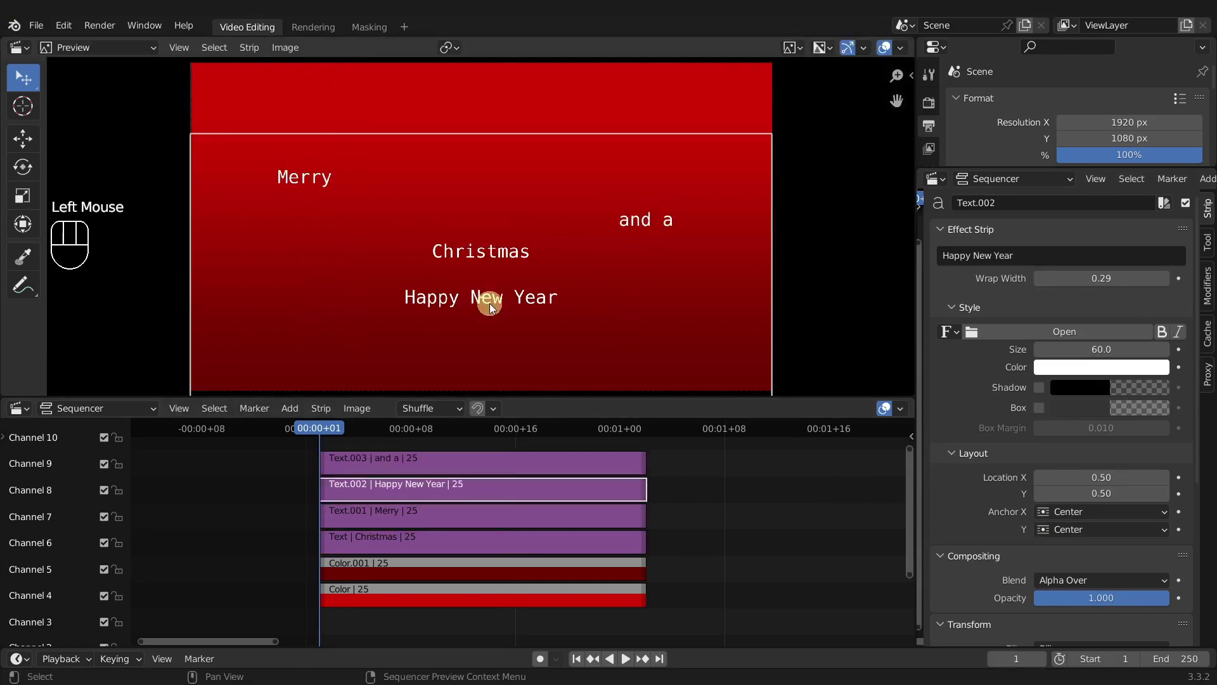
{"action": "key", "text": "g"}
{"action": "left_click", "coordinate": [379, 322]}
{"action": "left_click", "coordinate": [469, 255]}
{"action": "key", "text": "g"}
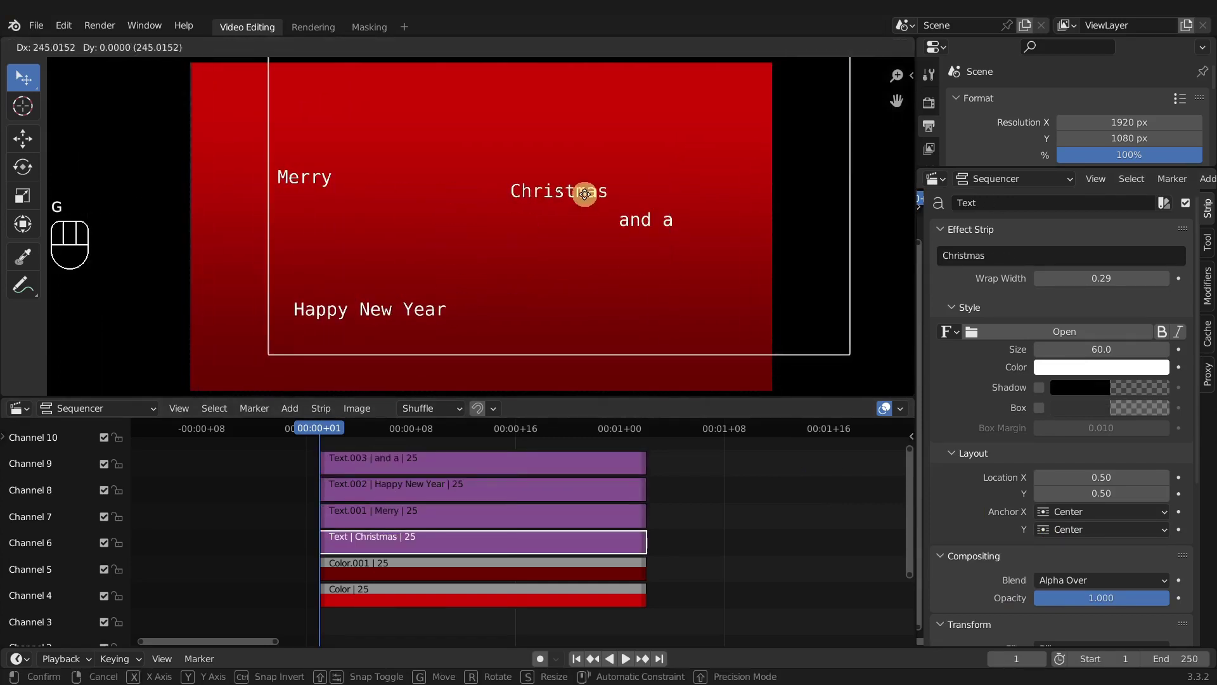
{"action": "left_click", "coordinate": [571, 191]}
{"action": "key", "text": "g"}
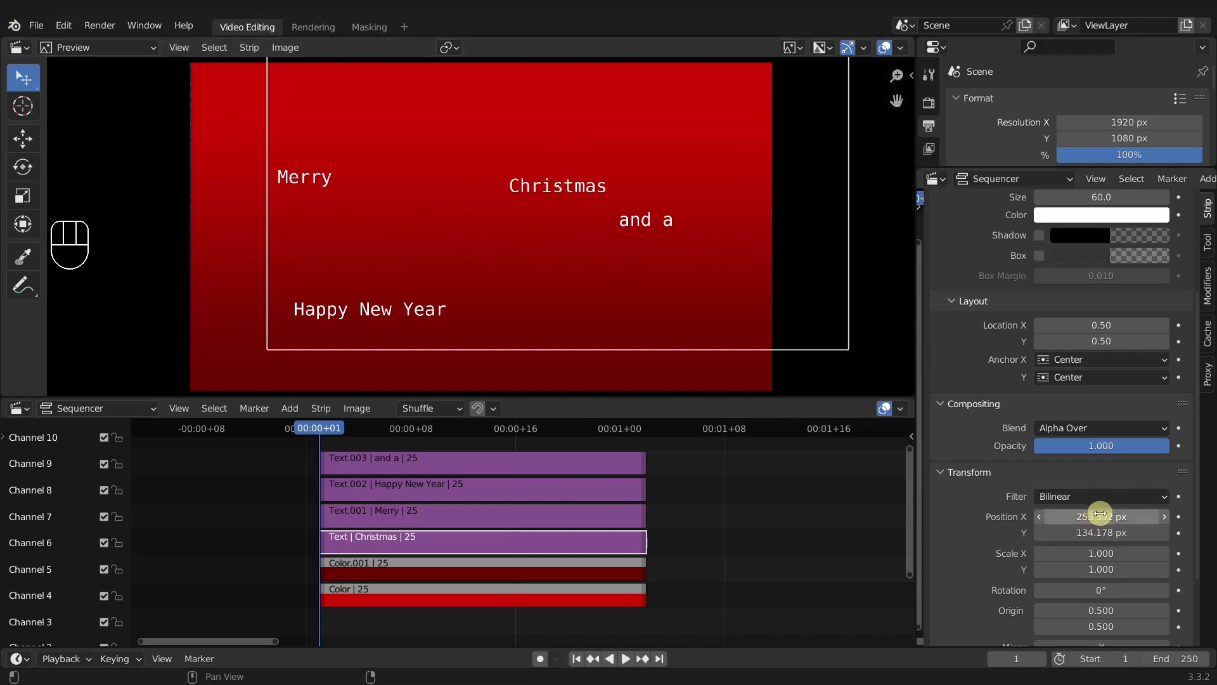
- Select all four text strips and copy the X position of "Christmas" to the other selected strips
{"action": "double_click", "coordinate": [266, 454]}
{"action": "left_click_drag", "start_coordinate": [266, 454], "coordinate": [633, 539]}
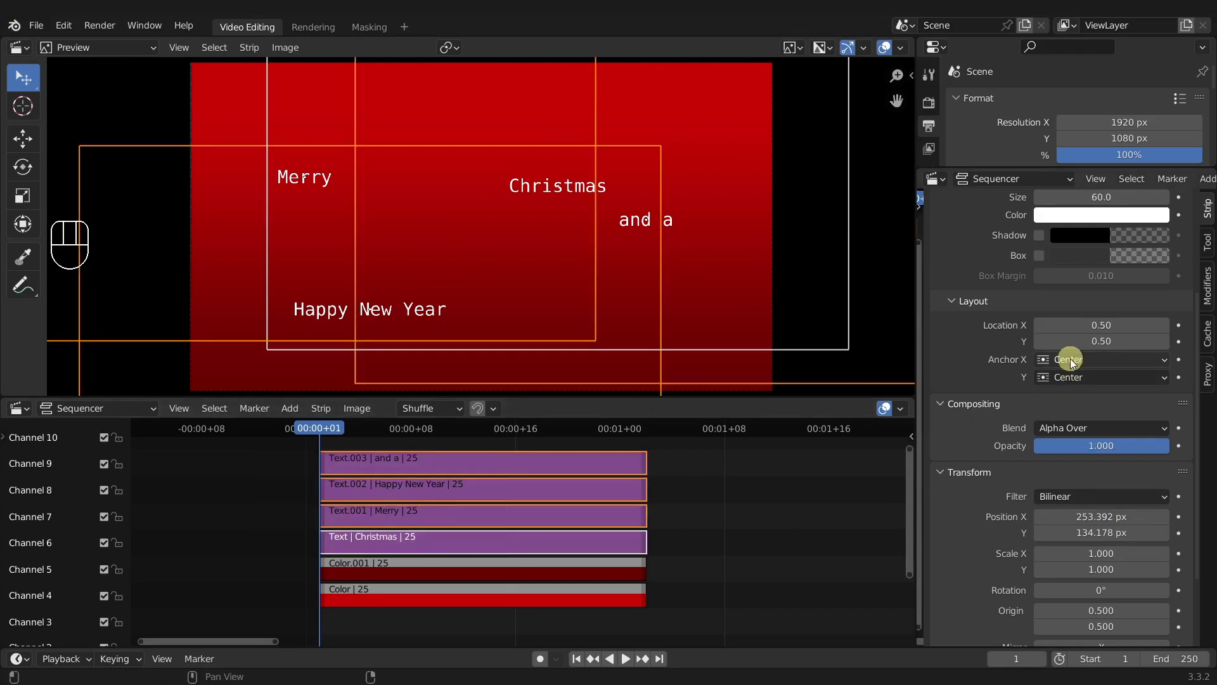
{"action": "left_click", "coordinate": [562, 166]}
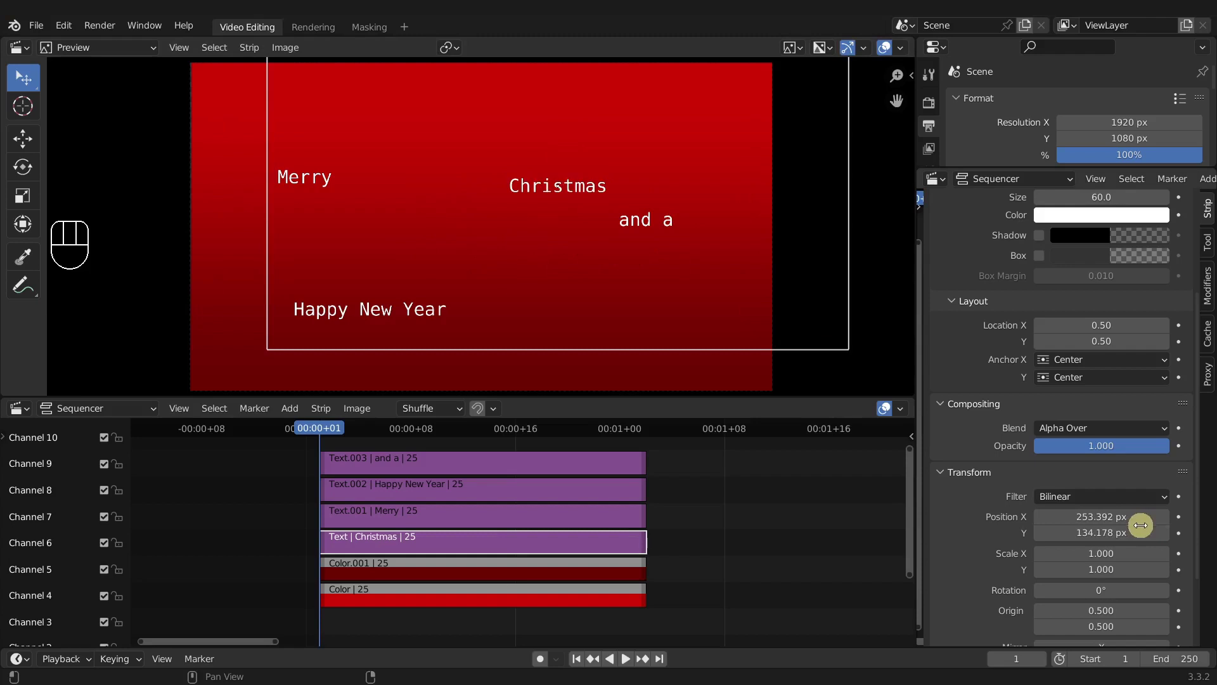
{"action": "left_click", "coordinate": [257, 450]}
{"action": "left_click_drag", "start_coordinate": [257, 451], "coordinate": [429, 552]}
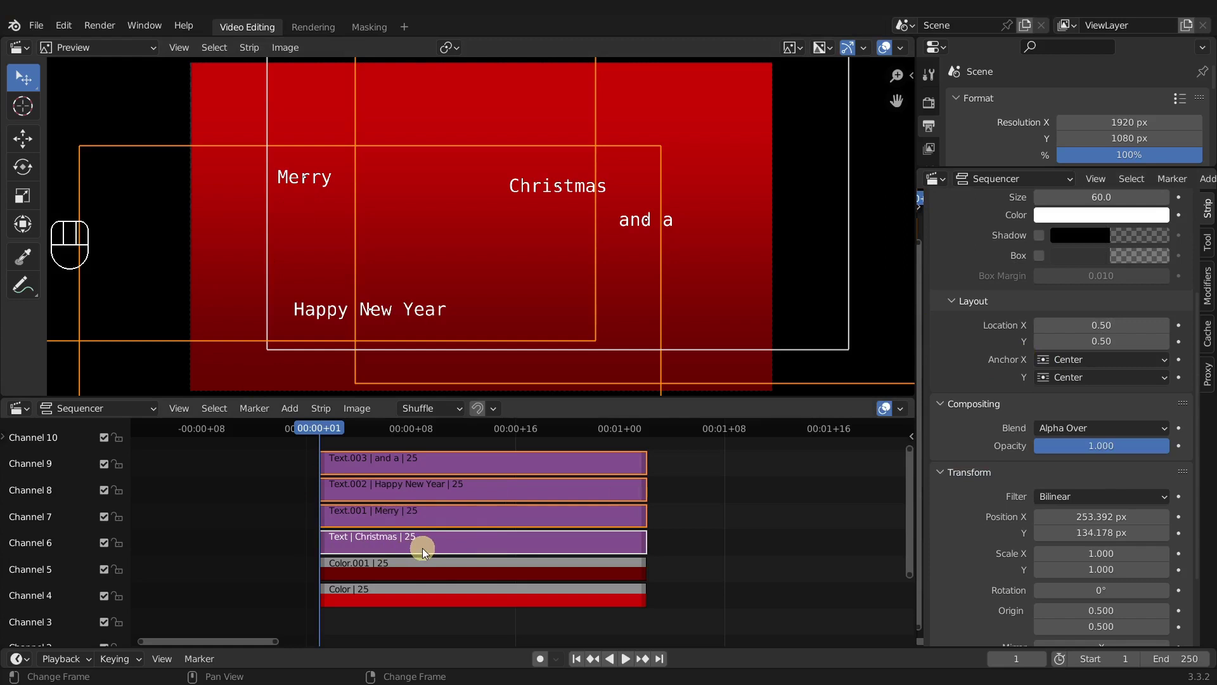
{"action": "right_click", "coordinate": [1103, 518]}
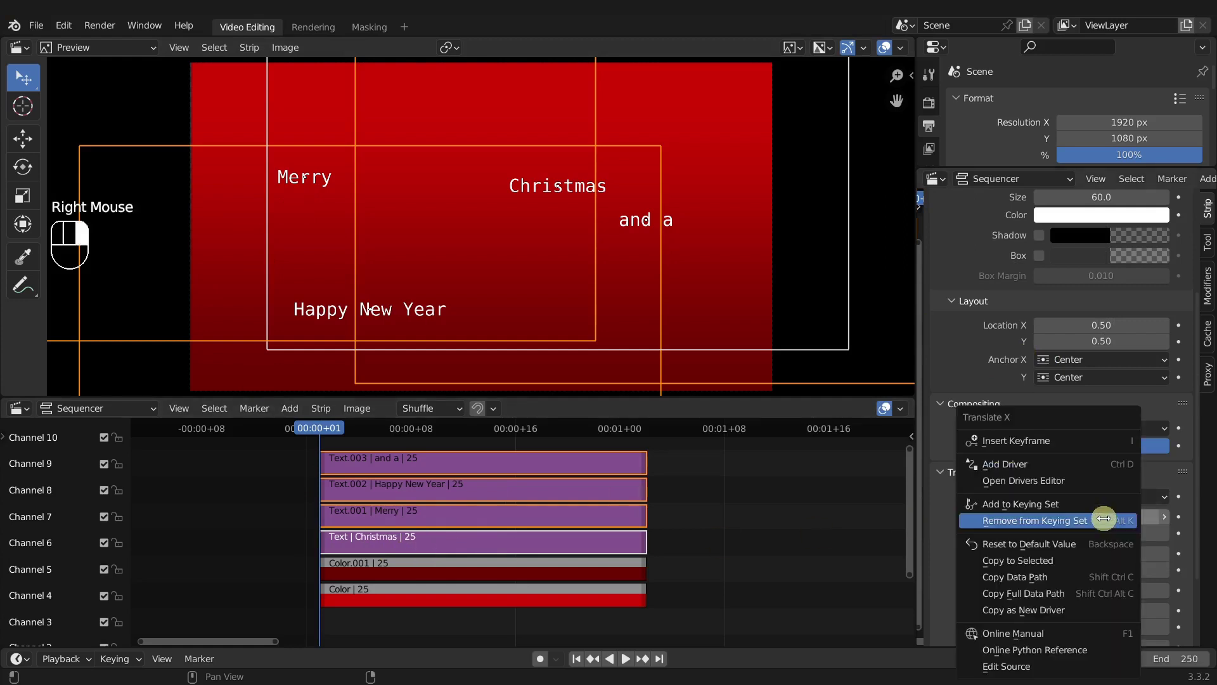
{"action": "left_click", "coordinate": [1082, 559]}
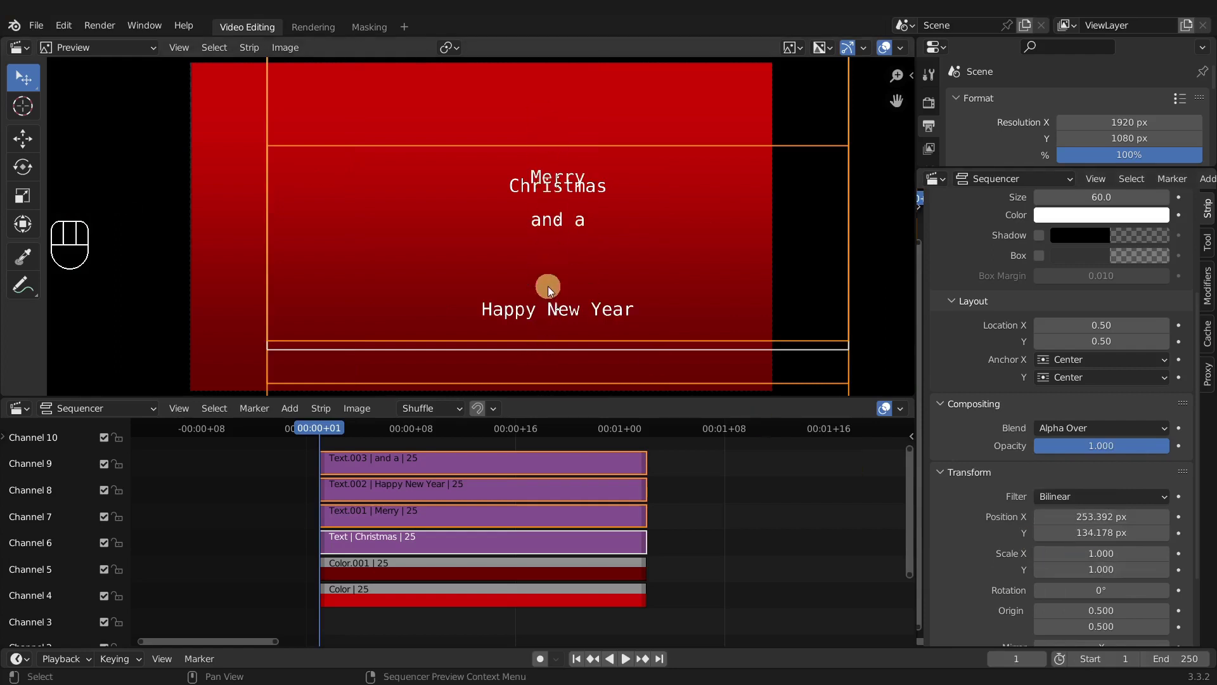
- Move "Merry" just above "Christmas" and "and a" just below it in the preview image
{"action": "left_click", "coordinate": [419, 518]}
{"action": "key", "text": "g"}
{"action": "left_click", "coordinate": [555, 221]}
{"action": "left_click", "coordinate": [436, 496]}
{"action": "left_click", "coordinate": [426, 459]}
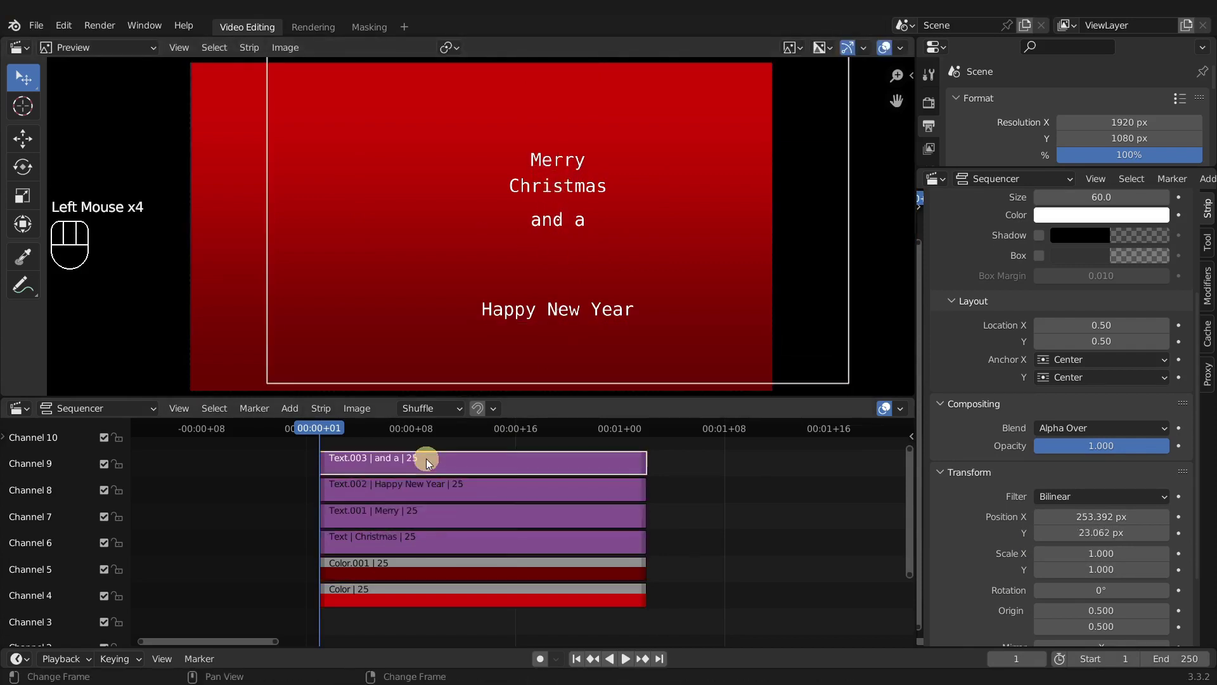
{"action": "key", "text": "g"}
{"action": "left_click", "coordinate": [560, 228]}
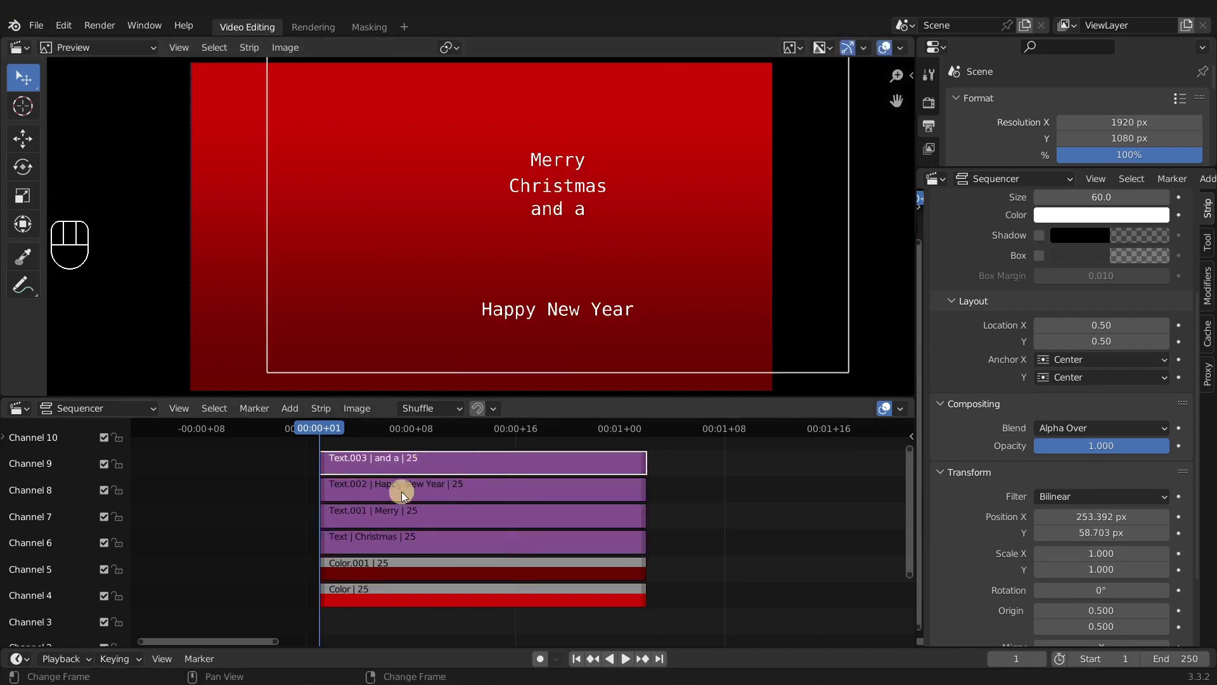
- Place "Happy New Year" directly below "and a" and move all four text strips together to the centre of the image
{"action": "left_click", "coordinate": [401, 492]}
{"action": "key", "text": "g"}
{"action": "left_click", "coordinate": [572, 235]}
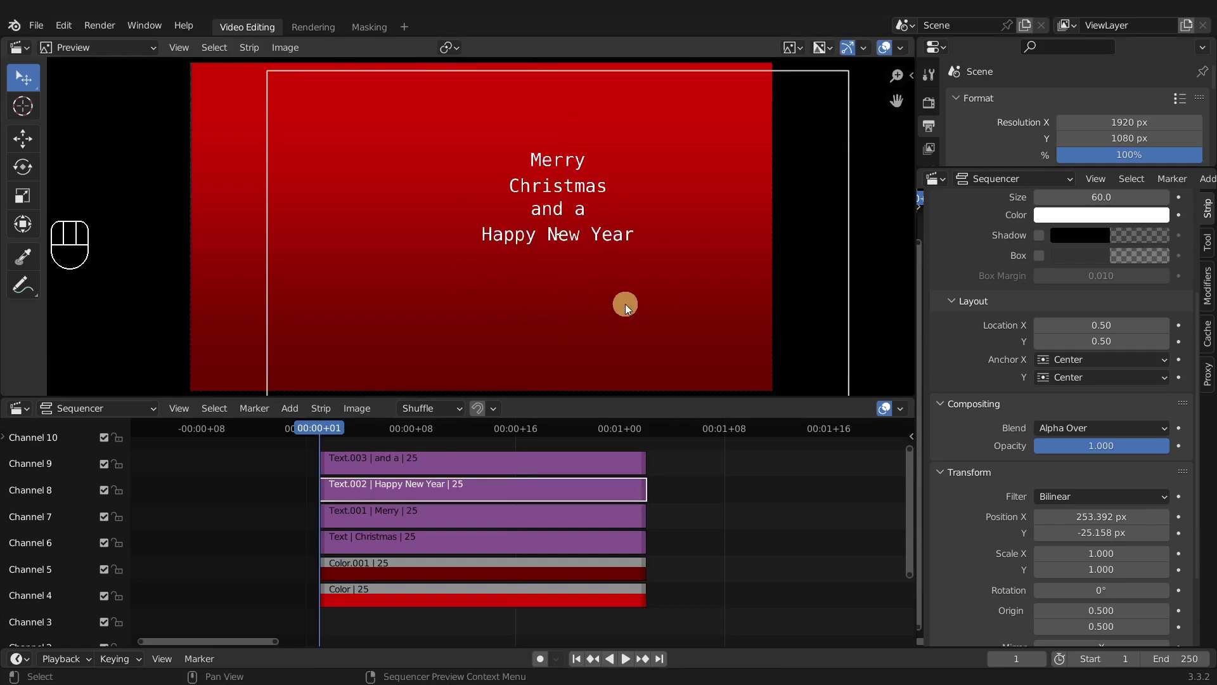
{"action": "left_click_drag", "start_coordinate": [268, 453], "coordinate": [508, 548]}
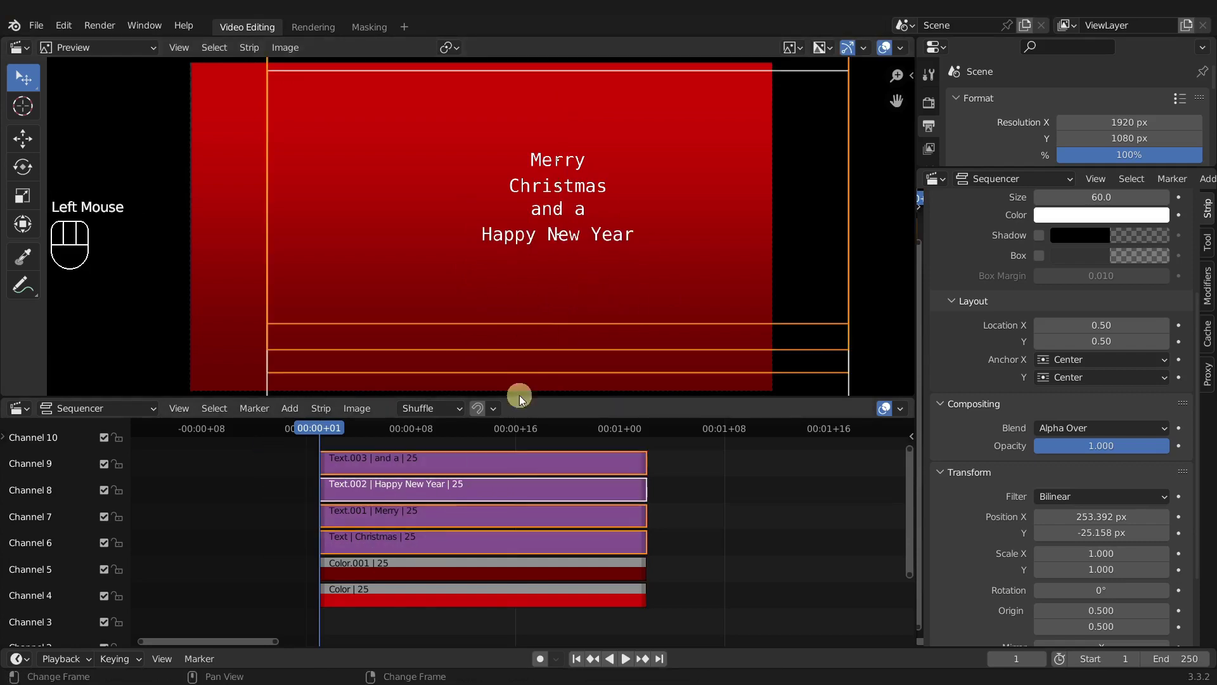
{"action": "key", "text": "g"}
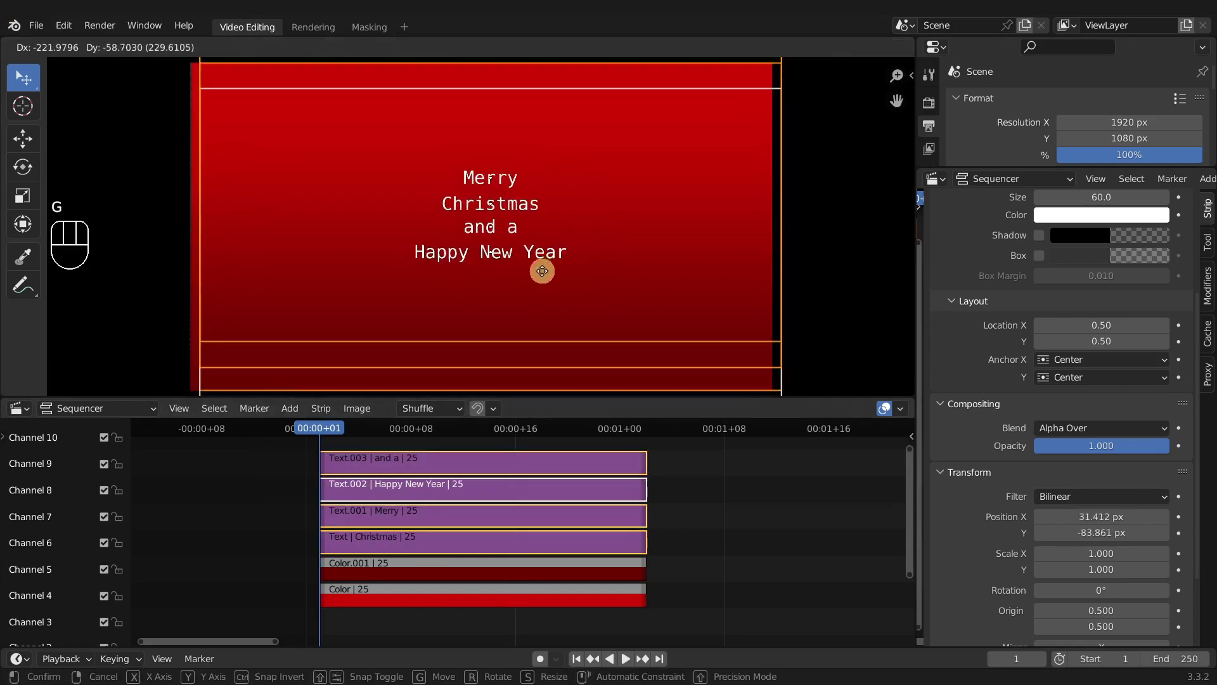
{"action": "key", "text": "Escape"}
- Delete the "and a" and "Happy New Year" text strips
{"action": "left_click", "coordinate": [282, 452]}
{"action": "left_click_drag", "start_coordinate": [282, 453], "coordinate": [419, 499]}
{"action": "key", "text": "x"}
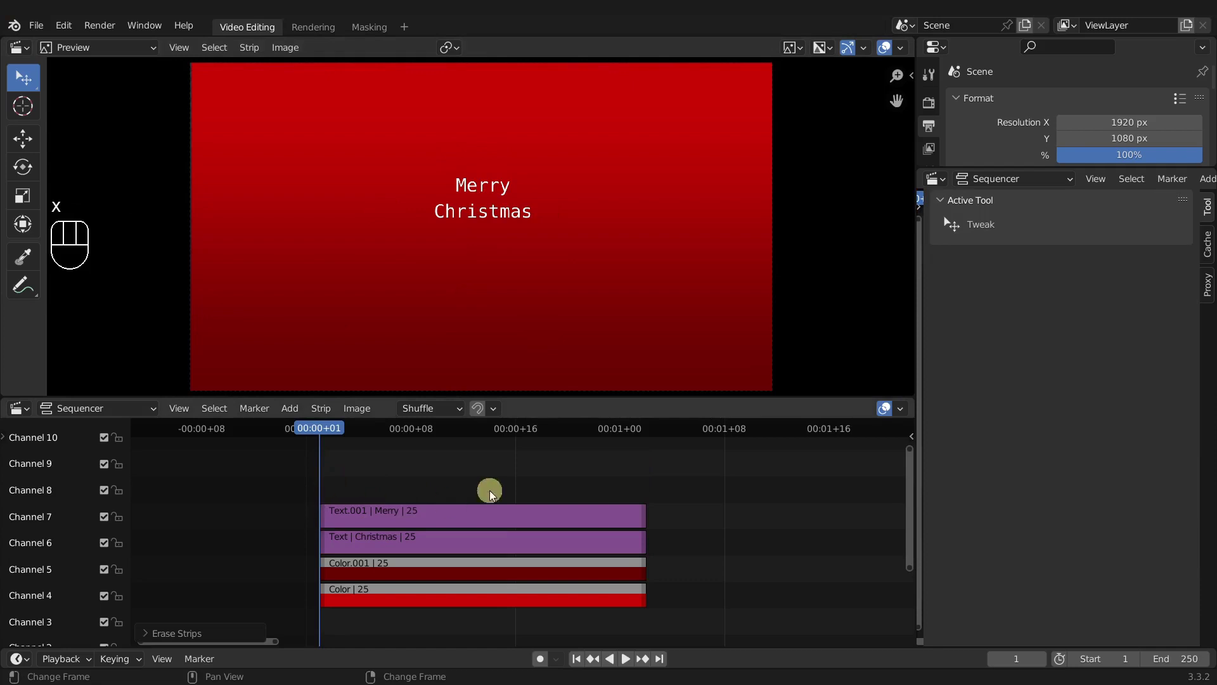
- Reset the position of both "Merry" and "Christmas", and move "Christmas" straight down to just below "Merry"
{"action": "left_click", "coordinate": [385, 514]}
{"action": "left_click", "coordinate": [517, 192]}
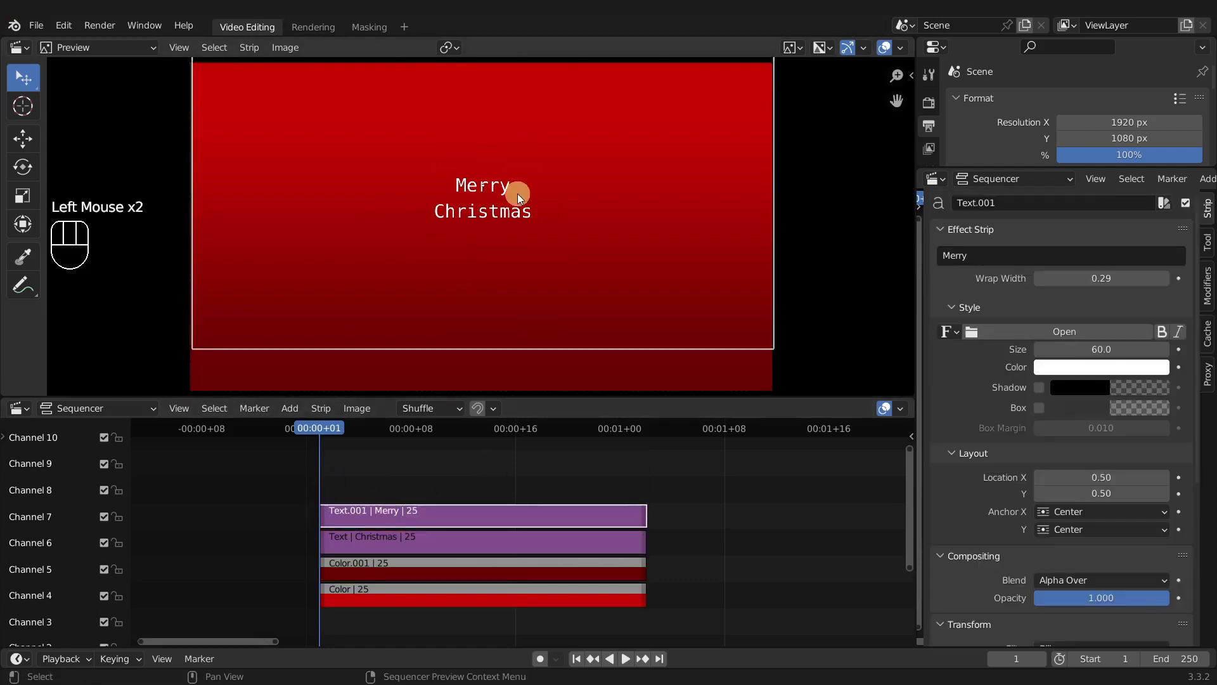
{"action": "key", "text": "alt+g"}
{"action": "left_click", "coordinate": [348, 538]}
{"action": "left_click", "coordinate": [482, 250]}
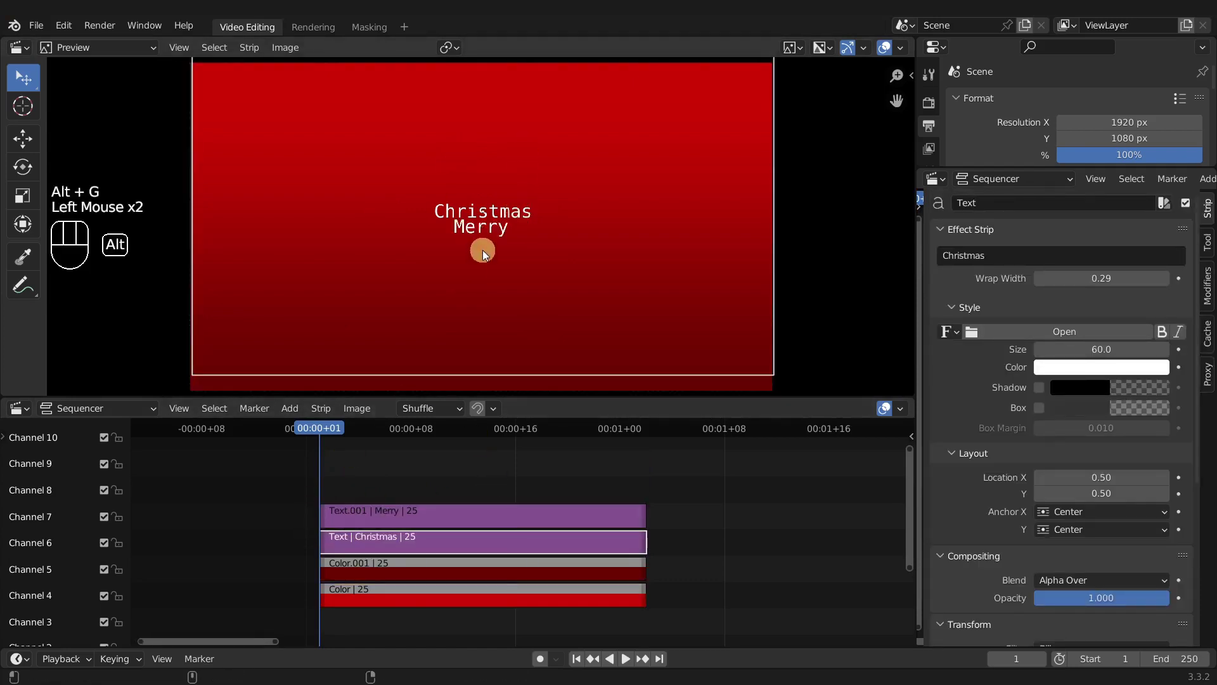
{"action": "key", "text": "alt+g"}
{"action": "key", "text": "g"}
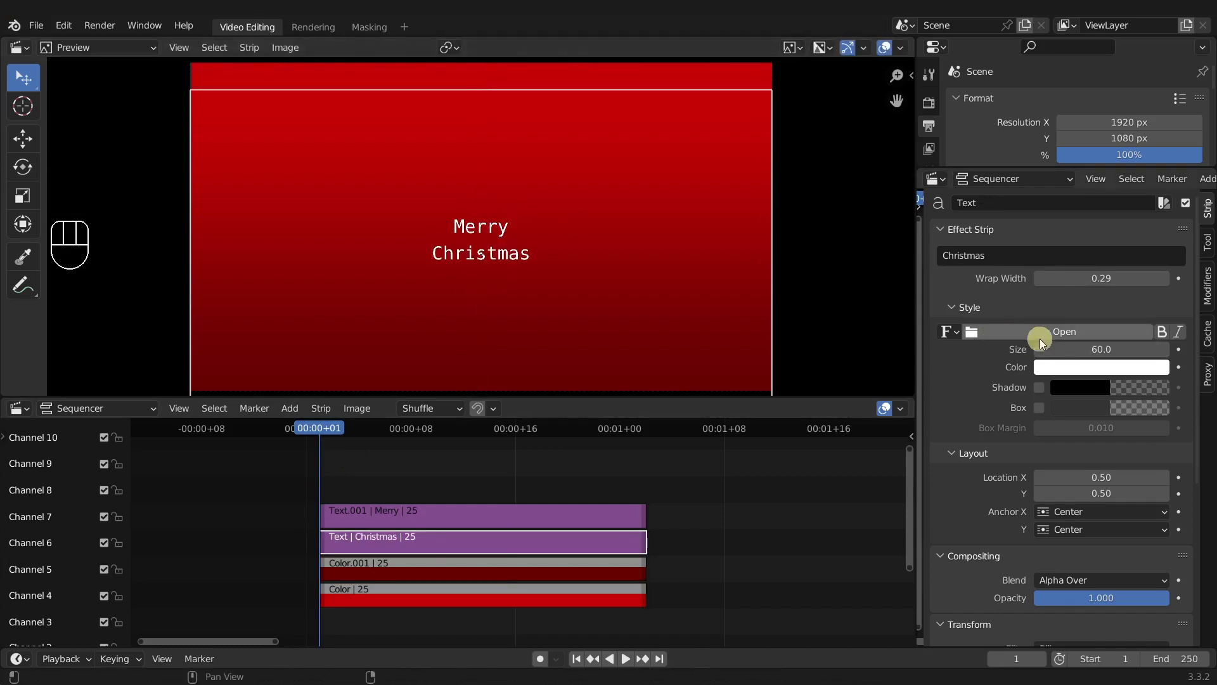
- Check the loaded fonts list of "Christmas" and the Fonts directory in the File Paths preferences
{"action": "left_click", "coordinate": [957, 331]}
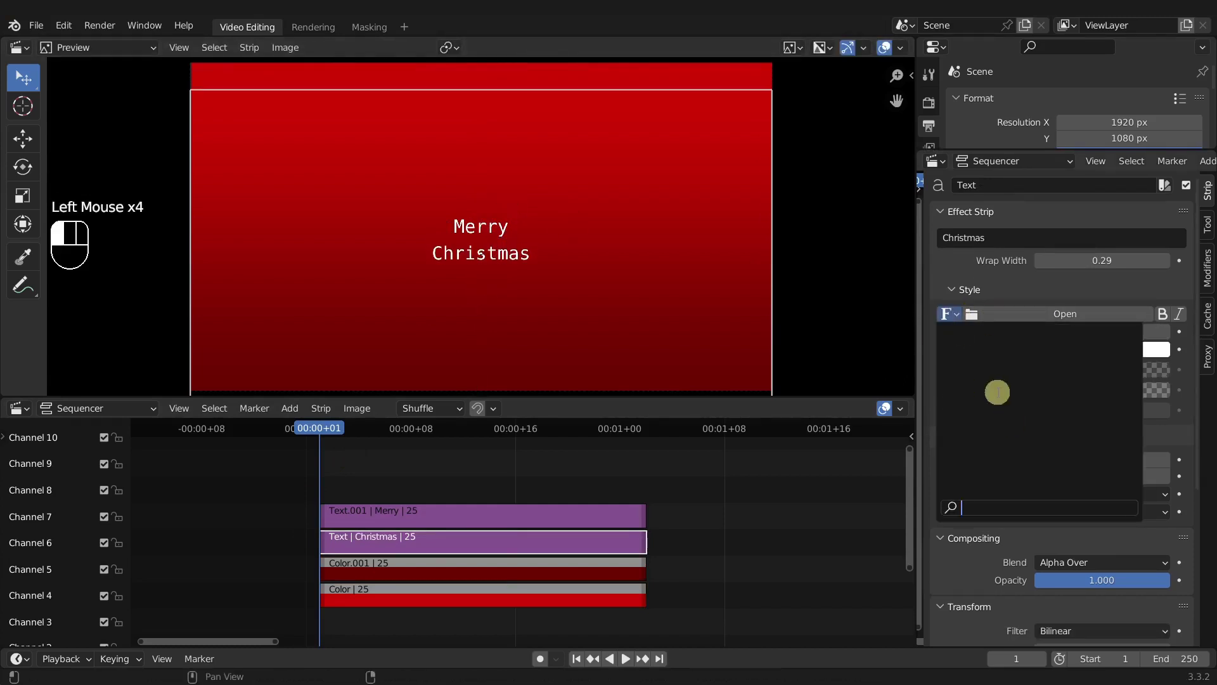
{"action": "left_click", "coordinate": [1013, 281]}
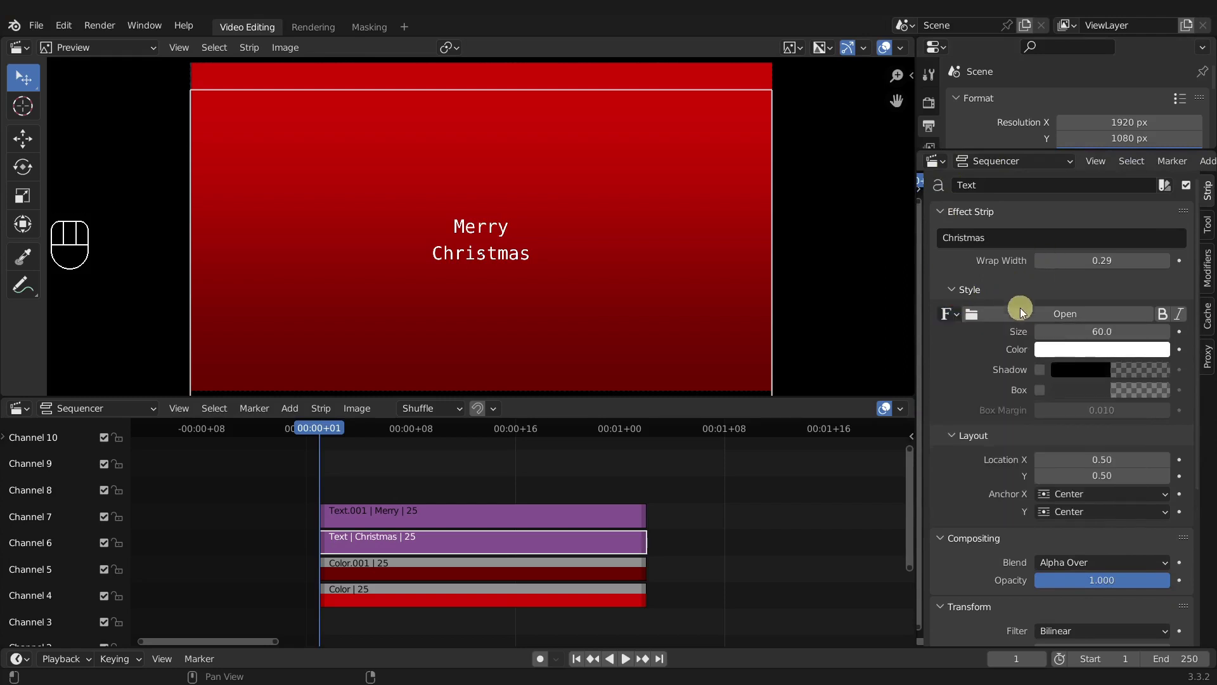
{"action": "left_click", "coordinate": [62, 25]}
{"action": "left_click", "coordinate": [81, 266]}
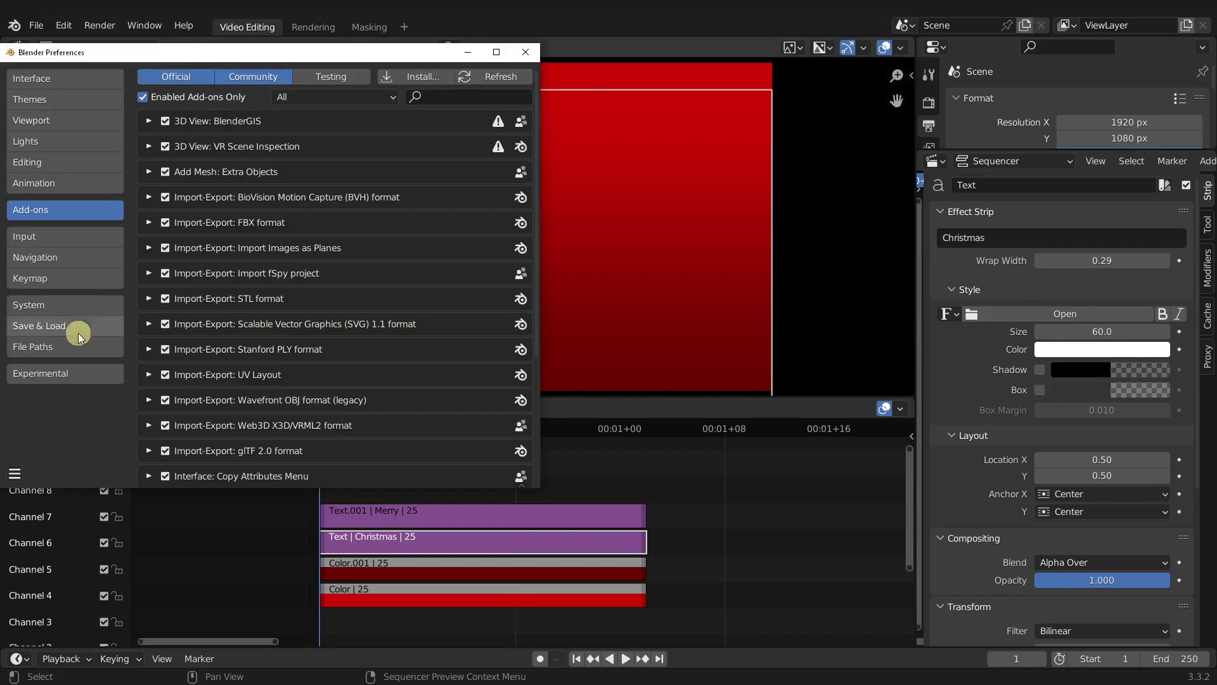
{"action": "left_click", "coordinate": [47, 346]}
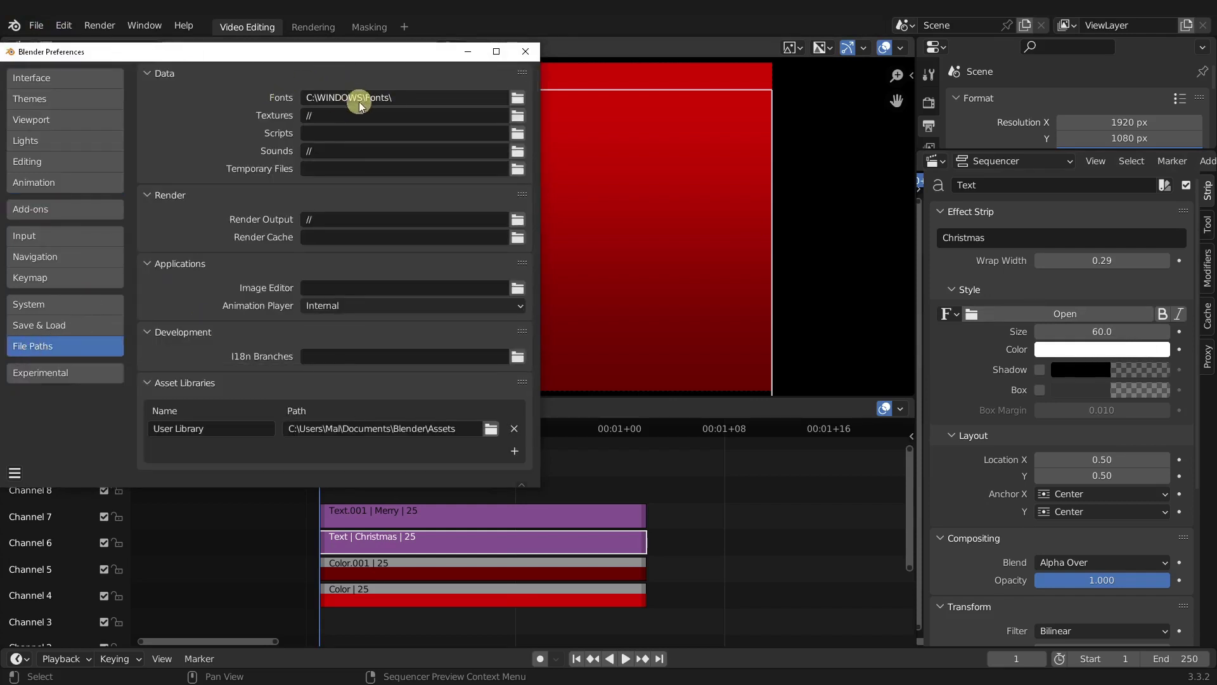
{"action": "left_click", "coordinate": [526, 51]}
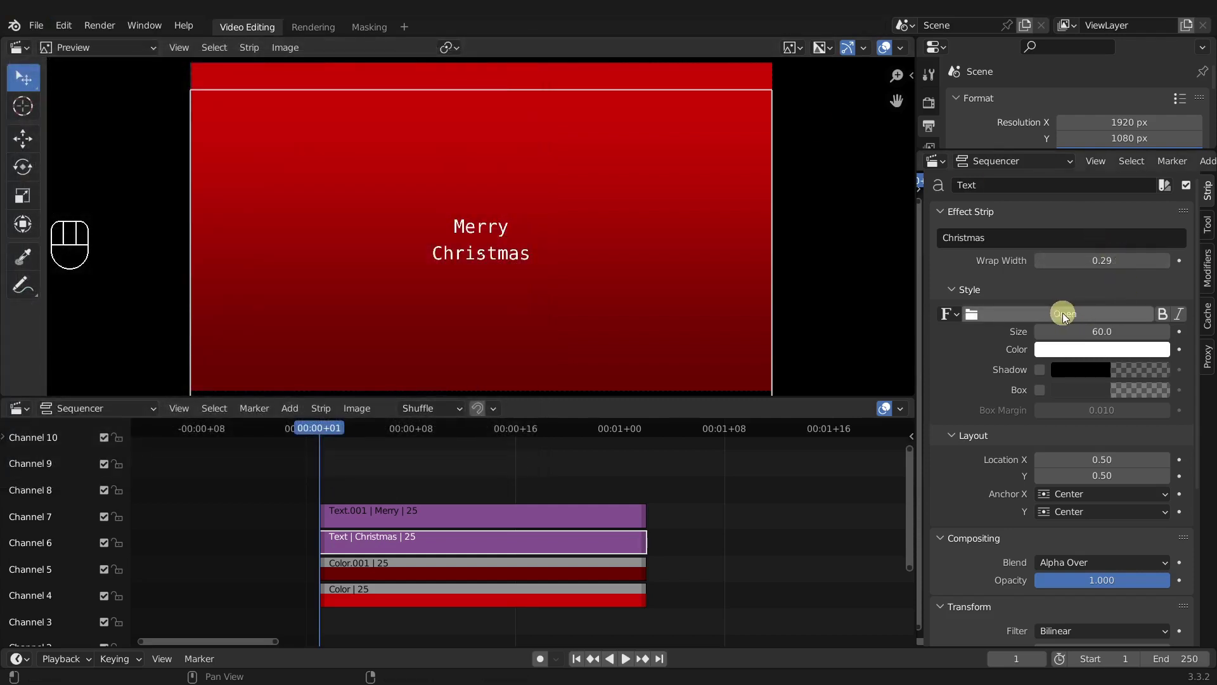
- Open the font browser for "Christmas", compare the list and thumbnail displays, and show the fonts as medium-sized thumbnails
{"action": "double_click", "coordinate": [1062, 313]}
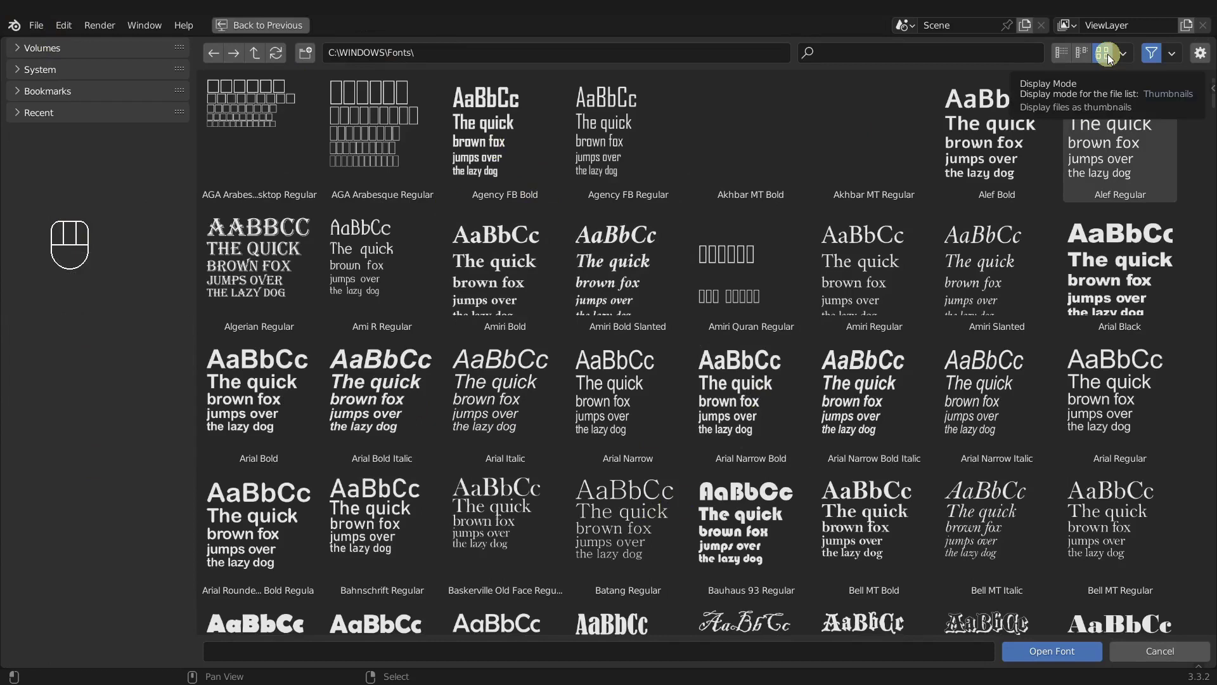
{"action": "left_click", "coordinate": [1065, 55]}
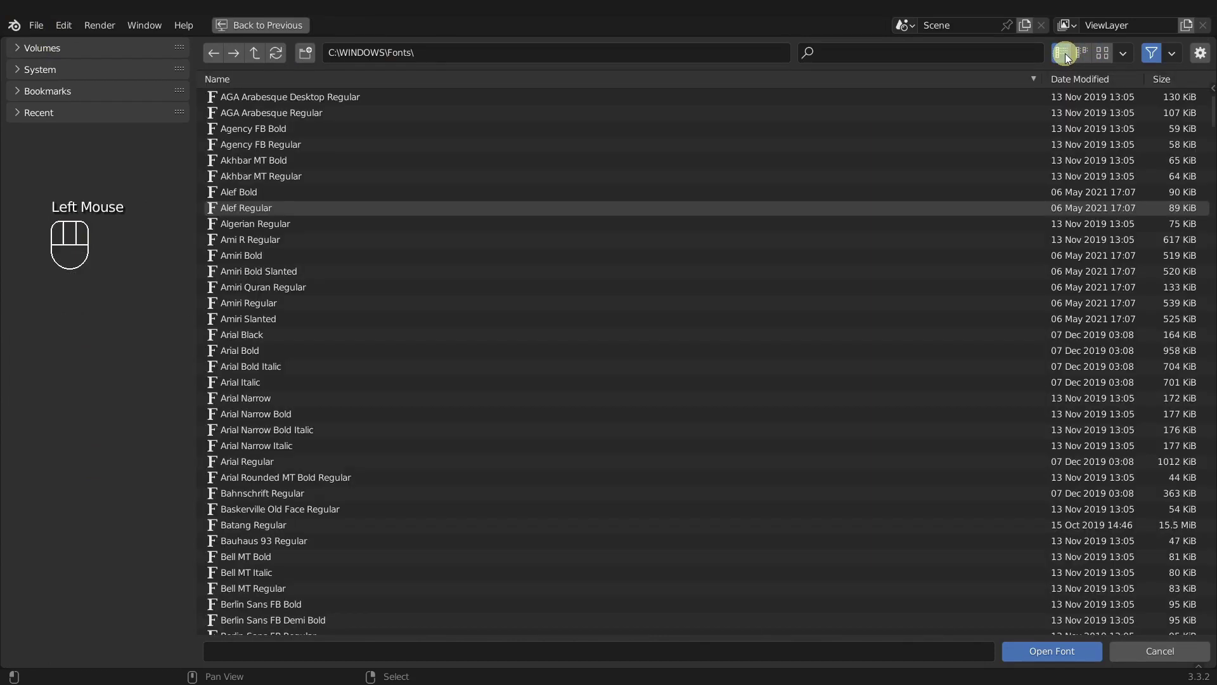
{"action": "left_click", "coordinate": [1081, 54]}
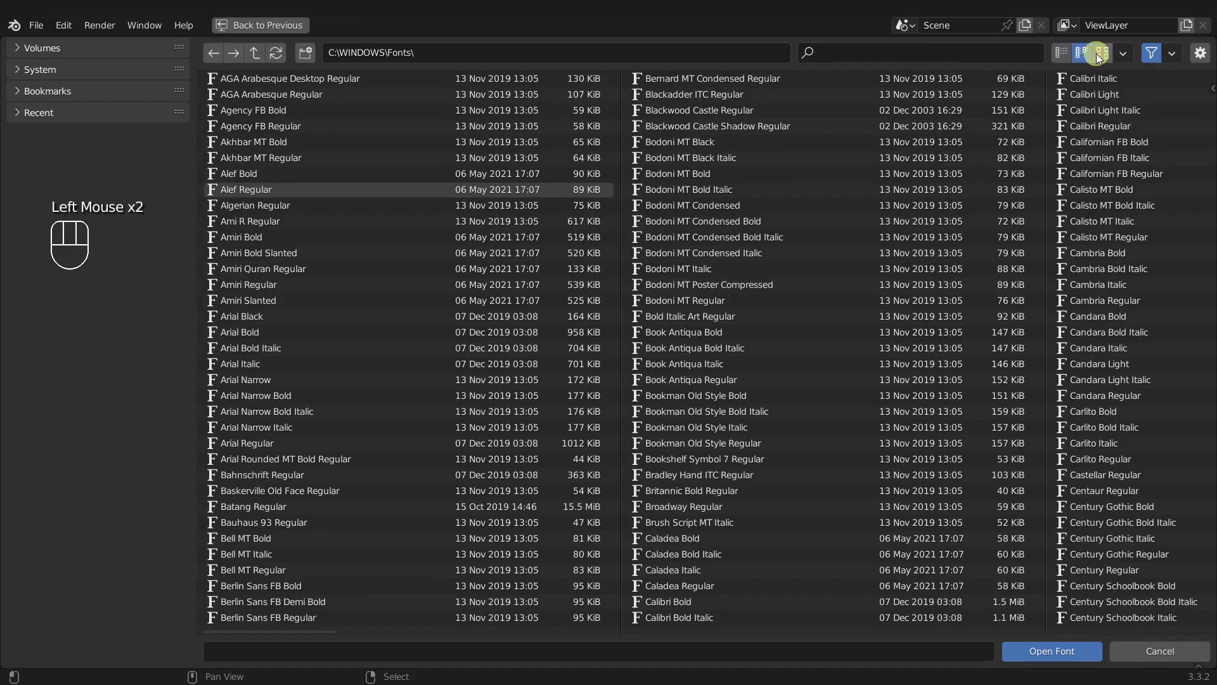
{"action": "left_click", "coordinate": [1100, 54]}
{"action": "left_click", "coordinate": [1122, 53]}
{"action": "scroll", "coordinate": [1123, 86], "scroll_direction": "up", "scroll_amount": 2, "text": "ctrl"}
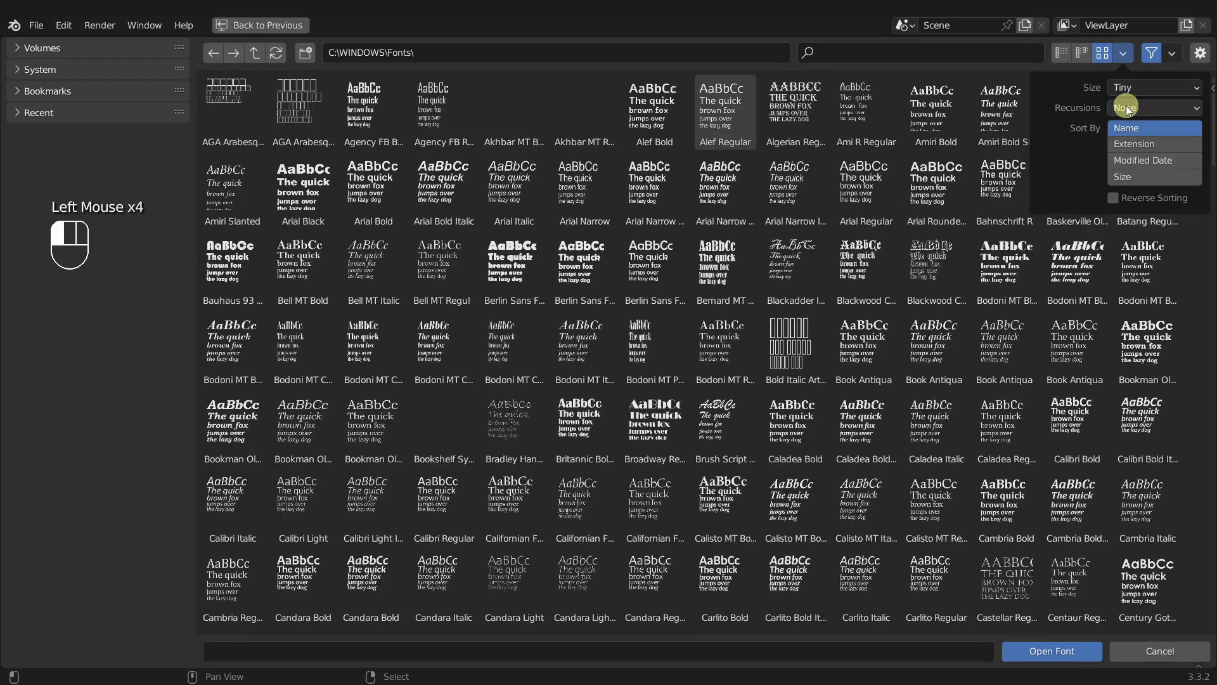
{"action": "scroll", "coordinate": [1128, 81], "scroll_direction": "up", "scroll_amount": 3, "text": "ctrl"}
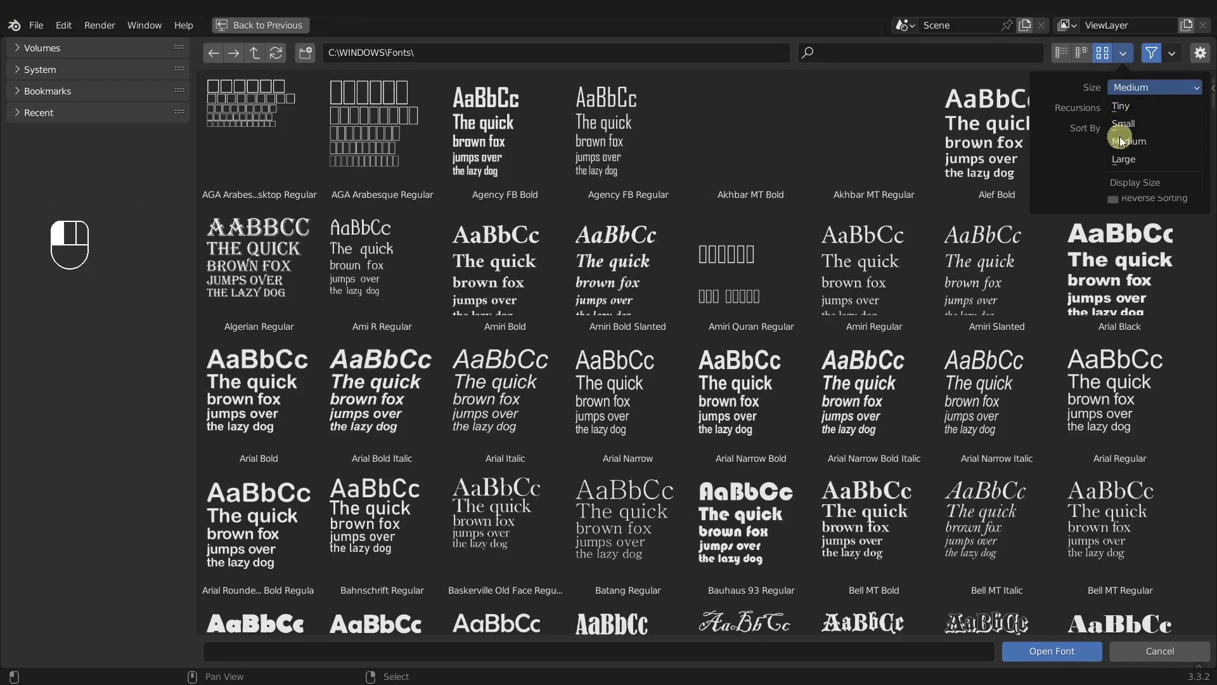
{"action": "left_click", "coordinate": [1124, 95]}
{"action": "left_click", "coordinate": [1135, 132]}
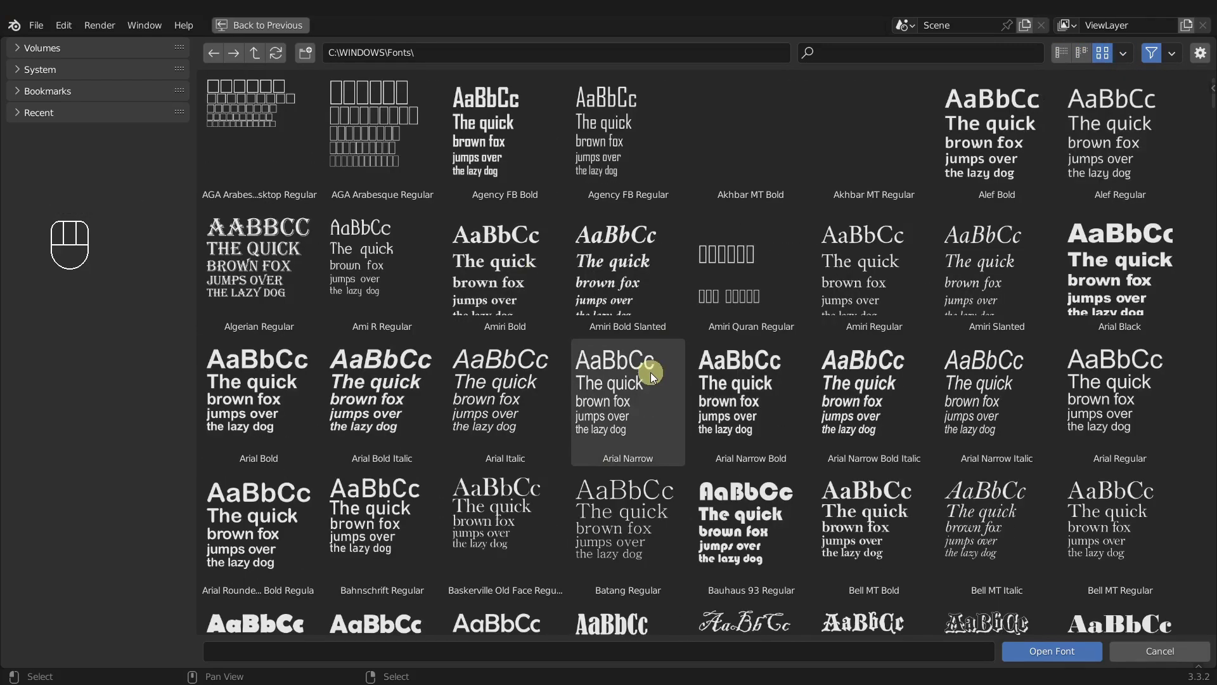
- Load Brush Script MT Italic as the font of the "Christmas" text
{"action": "scroll", "coordinate": [784, 379], "scroll_direction": "down", "scroll_amount": 7}
{"action": "scroll", "coordinate": [784, 386], "scroll_direction": "down", "scroll_amount": 2}
{"action": "left_click", "coordinate": [1104, 353]}
{"action": "left_click", "coordinate": [1104, 354]}
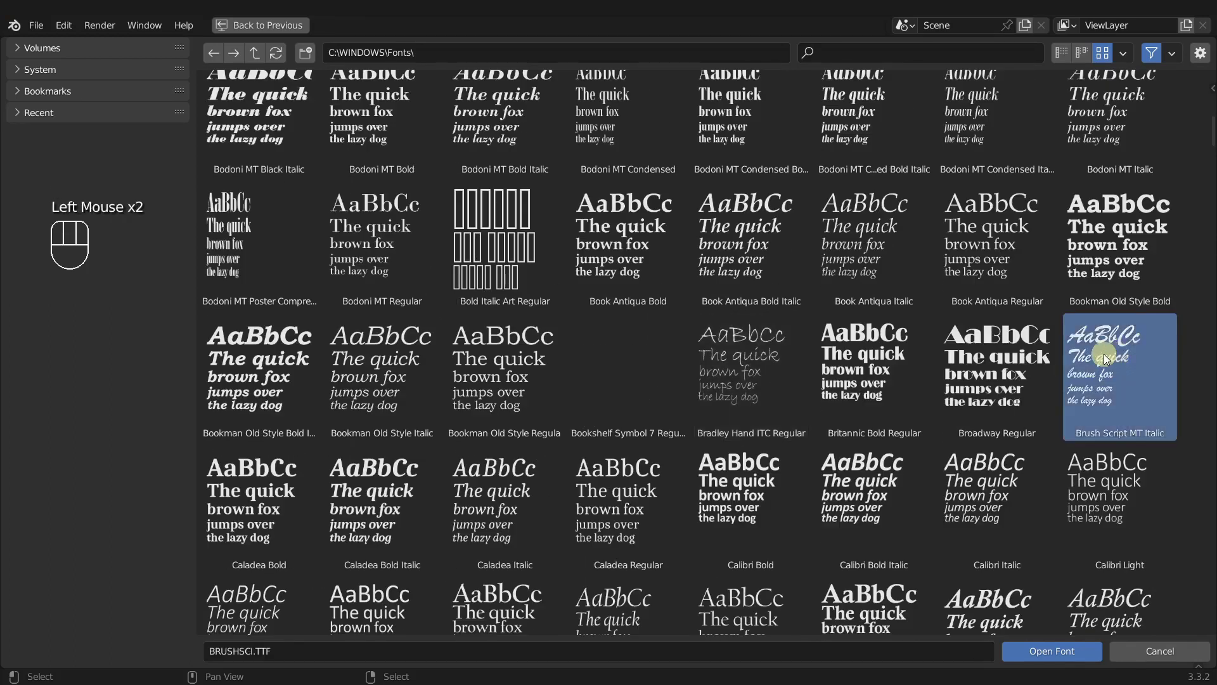
{"action": "left_click", "coordinate": [1104, 354]}
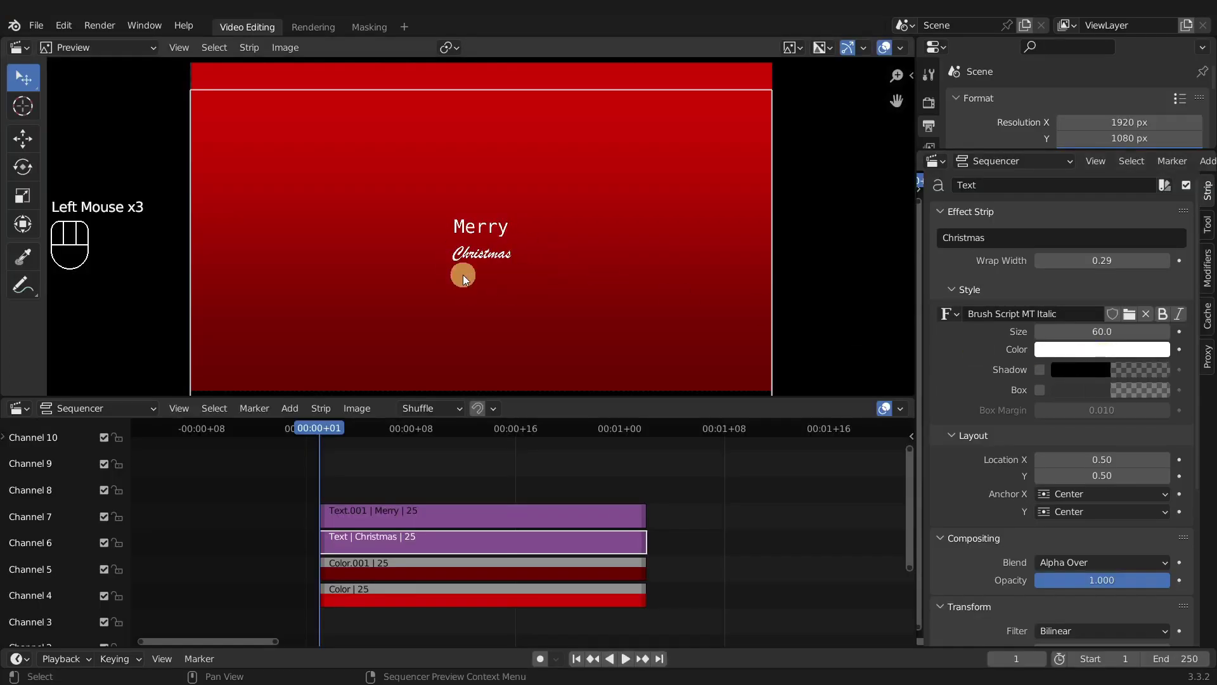
- Try scaling the "Christmas" strip up to about the full image width, and undo the scaling
{"action": "key", "text": "ctrl+z"}
{"action": "key", "text": "s"}
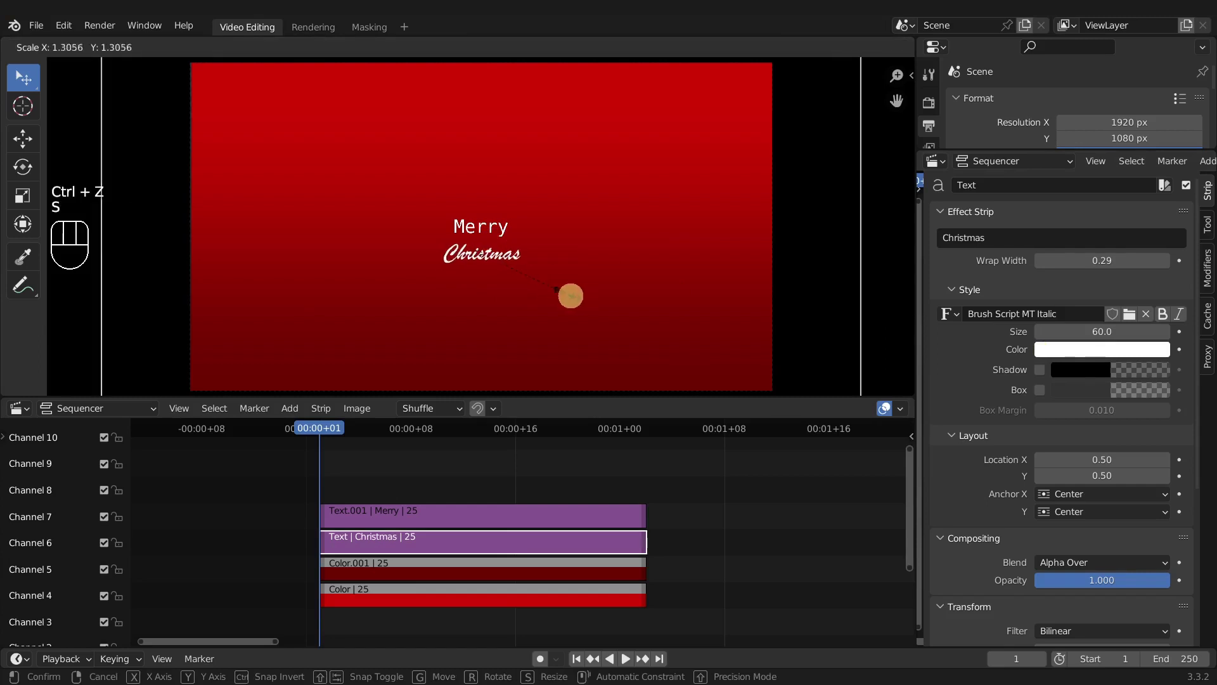
{"action": "left_click", "coordinate": [213, 374]}
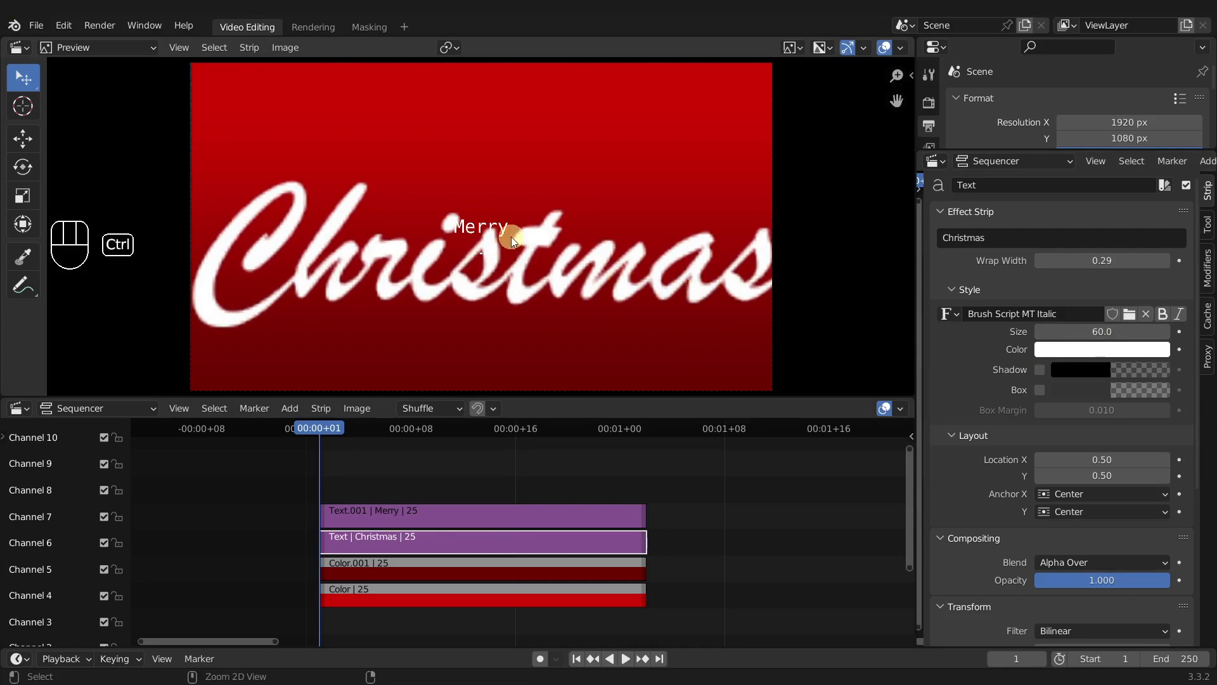
{"action": "key", "text": "ctrl+z"}
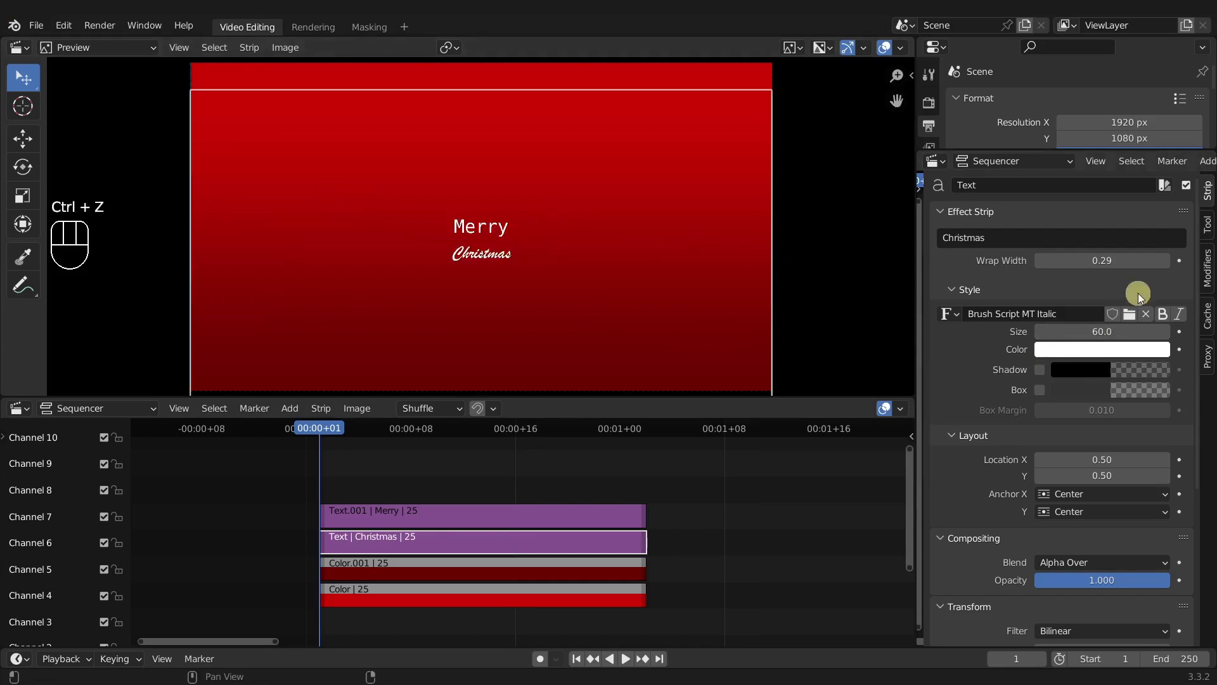
- Set the font size of "Christmas" to 230
{"action": "left_click_drag", "start_coordinate": [1103, 331], "coordinate": [959, 348]}
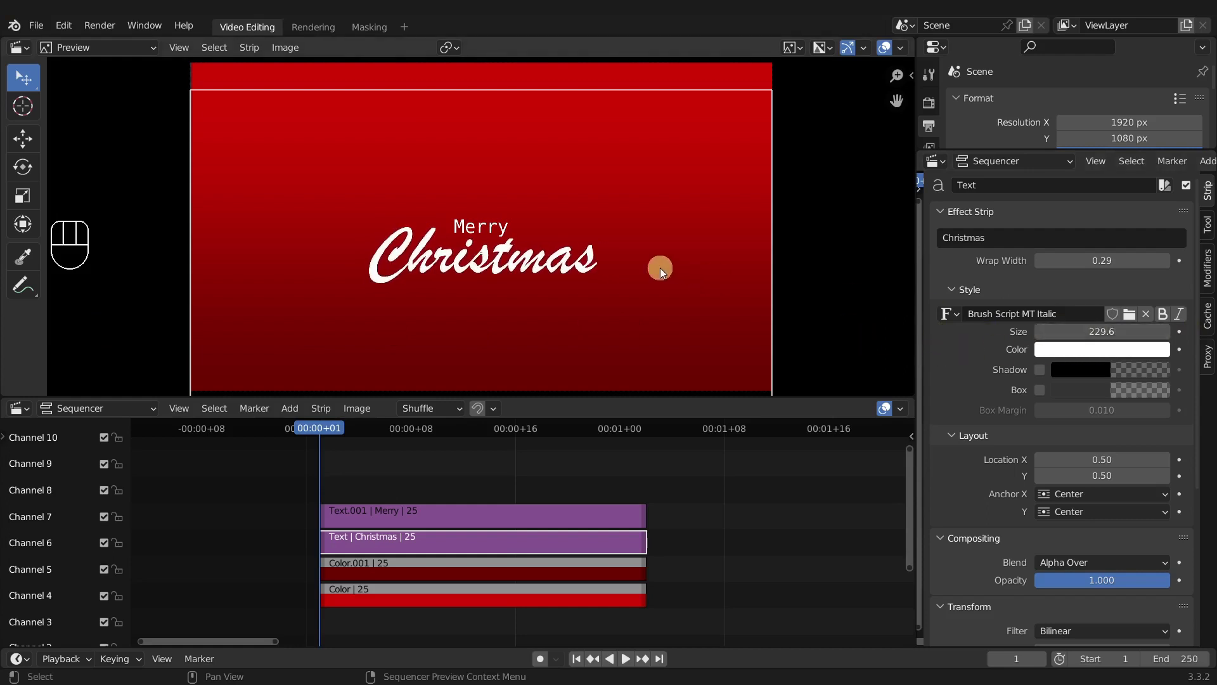
{"action": "left_click", "coordinate": [1114, 335]}
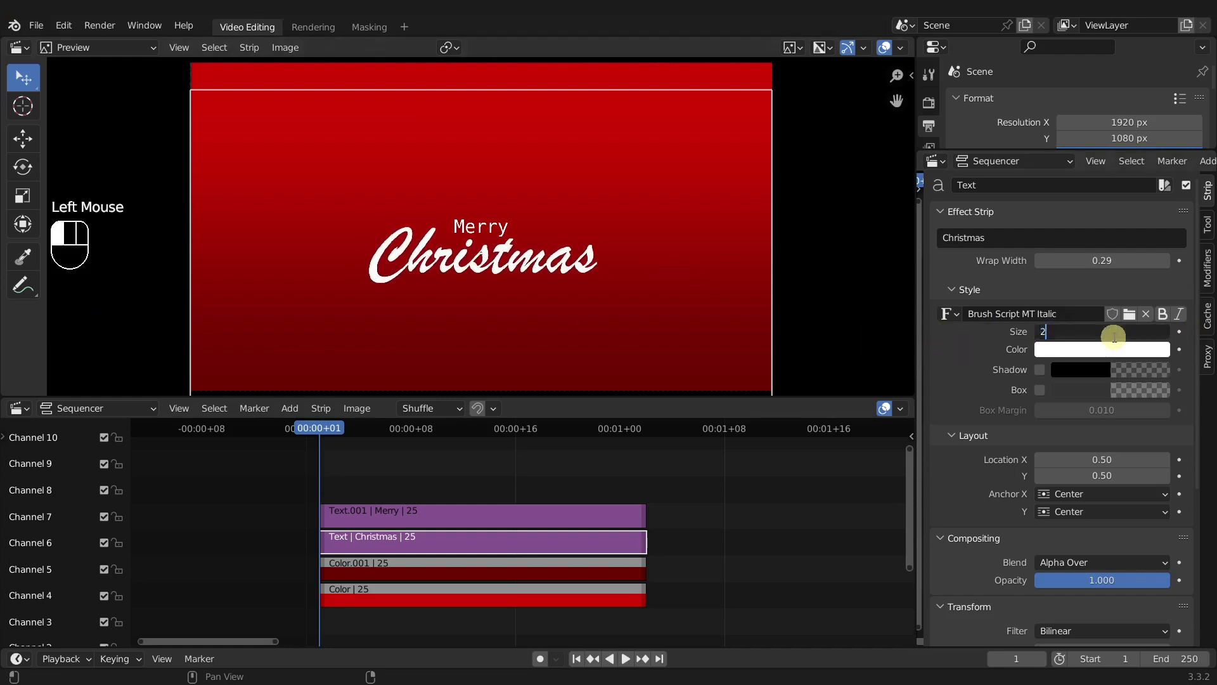
{"action": "key", "text": "Return"}
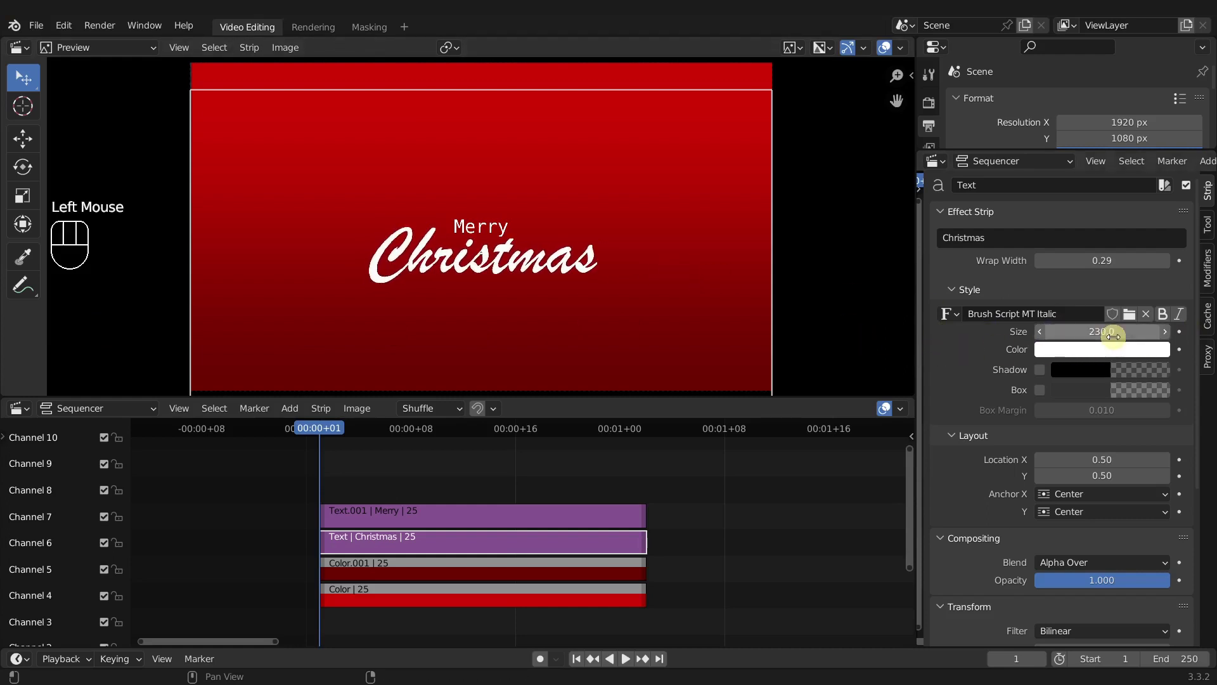
- Load Bodoni MT Bold Italic as the font of the "Merry" text
{"action": "double_click", "coordinate": [467, 277]}
{"action": "left_click", "coordinate": [1049, 314]}
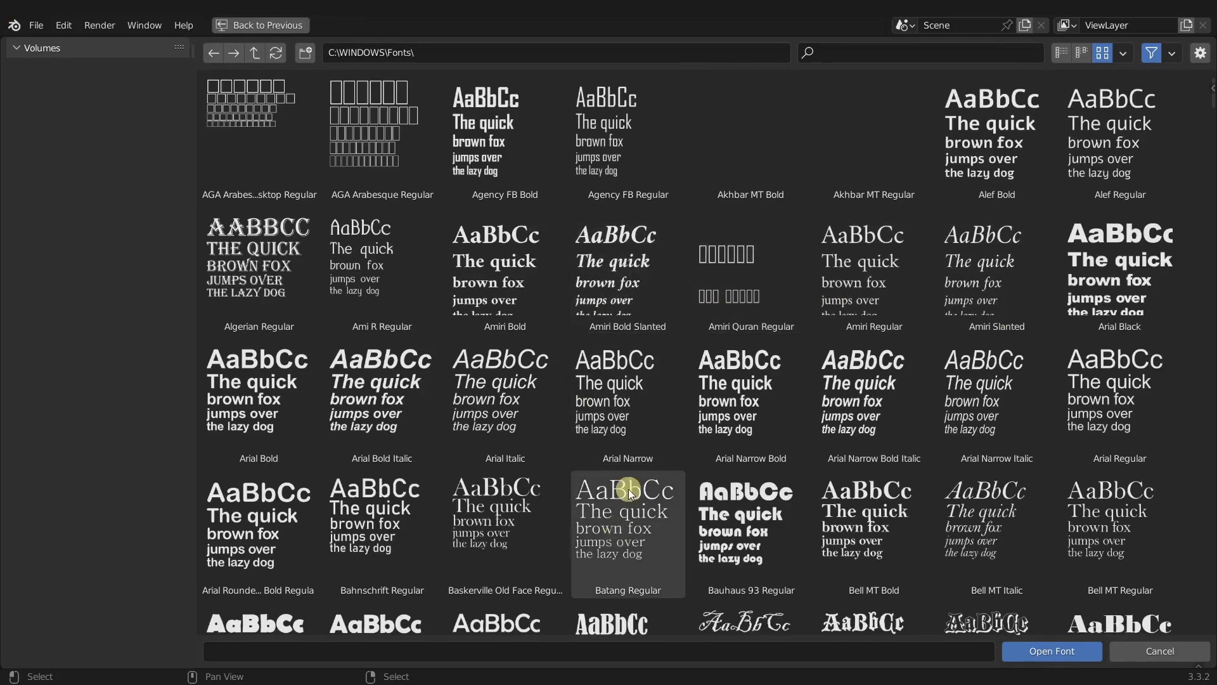
{"action": "scroll", "coordinate": [629, 489], "scroll_direction": "down", "scroll_amount": 5}
{"action": "scroll", "coordinate": [628, 485], "scroll_direction": "down", "scroll_amount": 3}
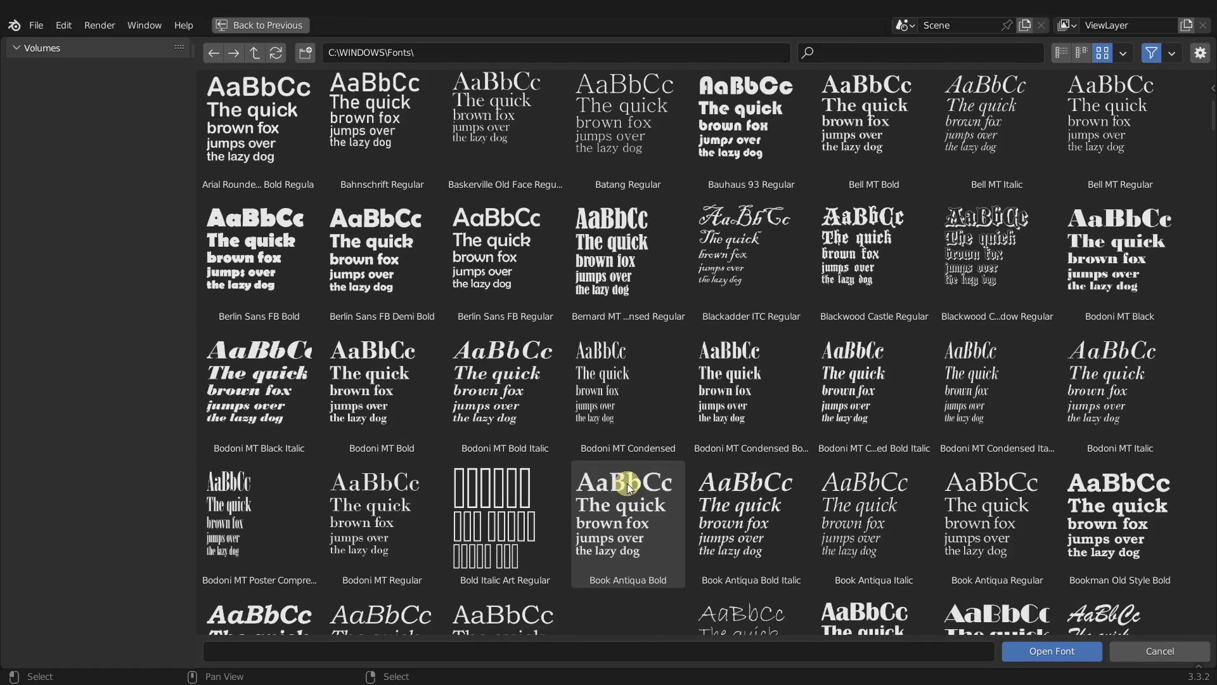
{"action": "scroll", "coordinate": [521, 387], "scroll_direction": "down", "scroll_amount": 9}
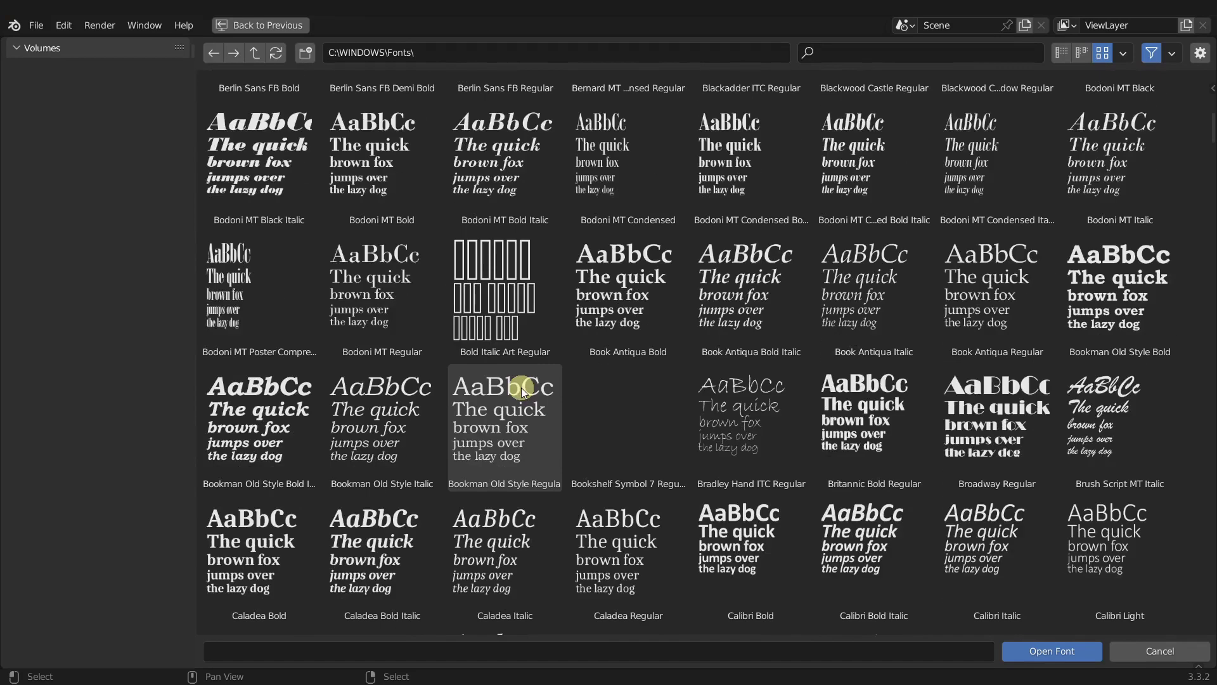
{"action": "scroll", "coordinate": [521, 387], "scroll_direction": "up", "scroll_amount": 2}
{"action": "double_click", "coordinate": [506, 249]}
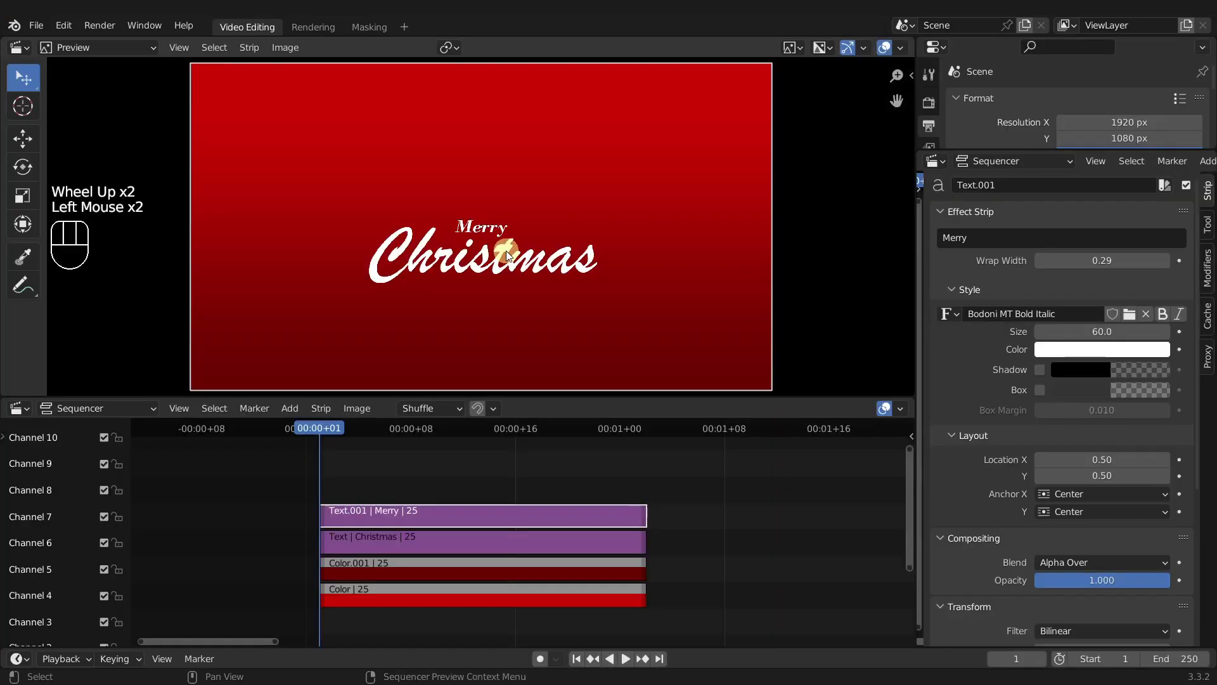
- Set the font size of "Merry" to 95 and move the text slightly up and to the right above "Christmas"
{"action": "mouse_move", "coordinate": [1092, 331]}
{"action": "left_mouse_down"}
{"action": "mouse_move", "coordinate": [1128, 326]}
{"action": "mouse_move", "coordinate": [53, 327]}
{"action": "mouse_move", "coordinate": [1087, 331]}
{"action": "left_mouse_up"}
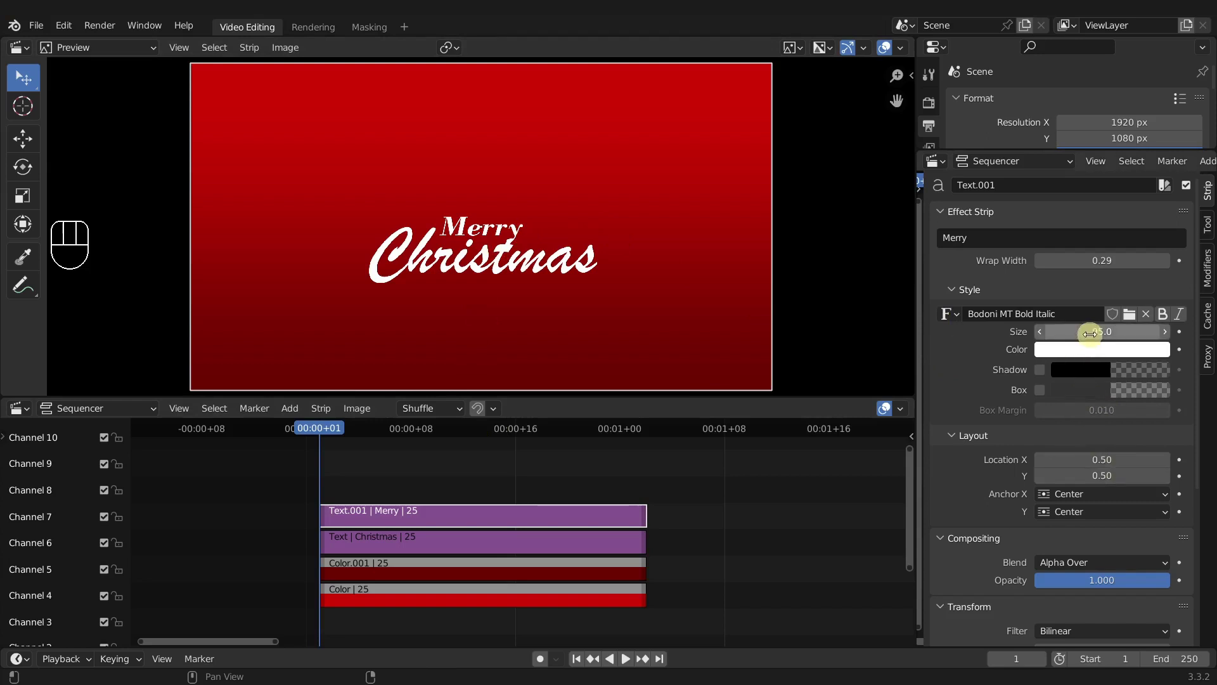
{"action": "key", "text": "g"}
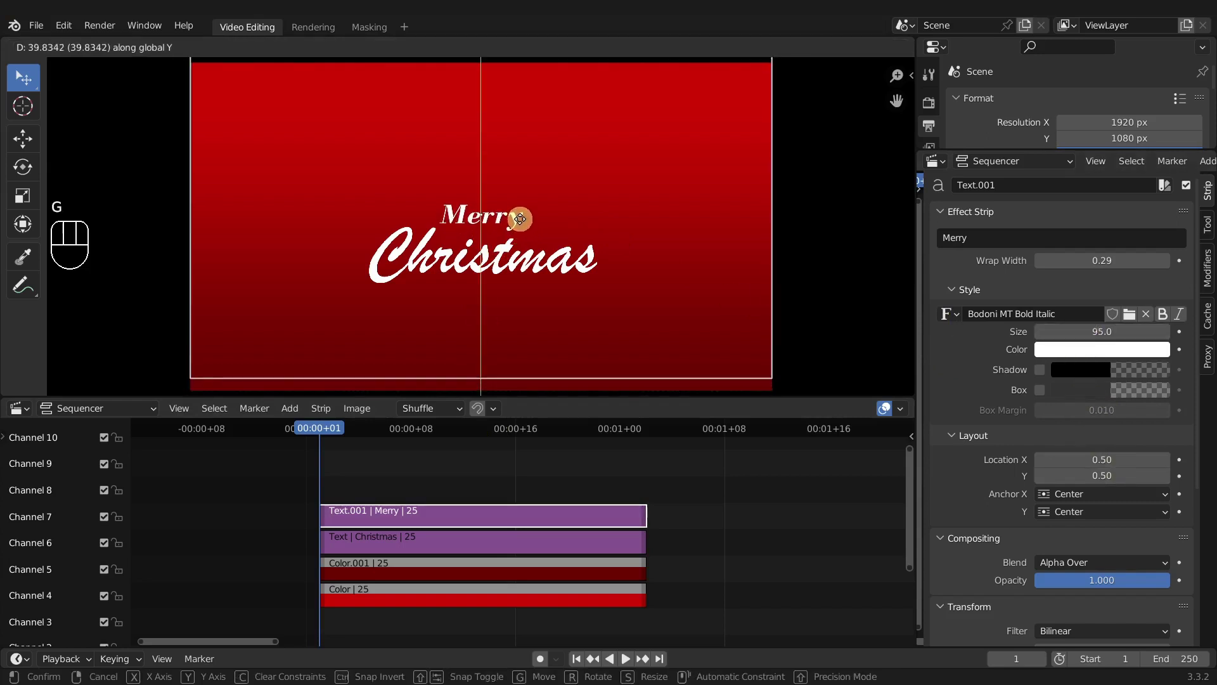
{"action": "left_click", "coordinate": [520, 218]}
{"action": "key", "text": "g"}
{"action": "key", "text": "x"}
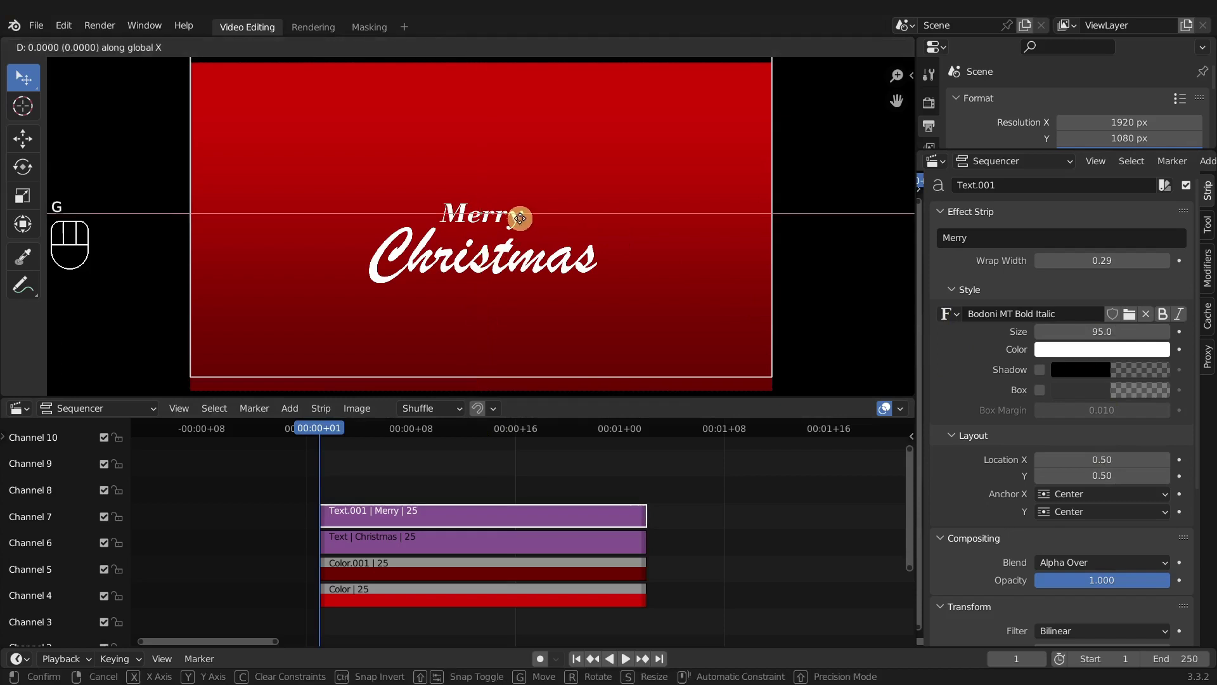
{"action": "left_click", "coordinate": [529, 220]}
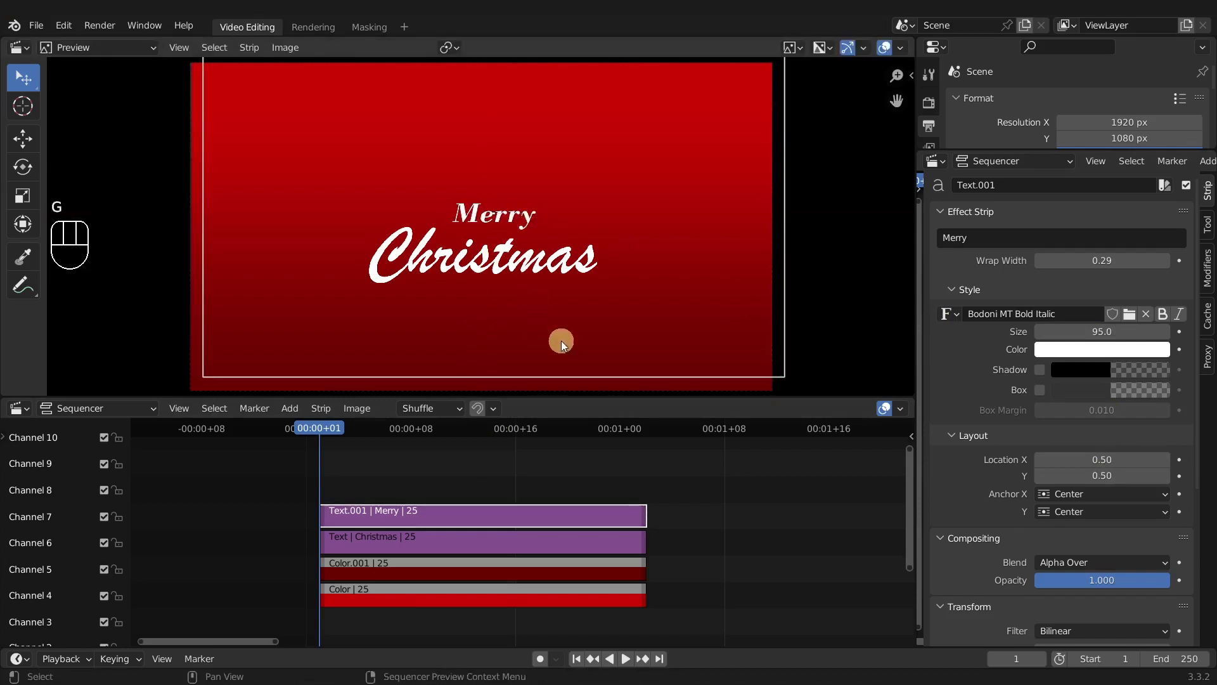
{"action": "left_click", "coordinate": [808, 496]}
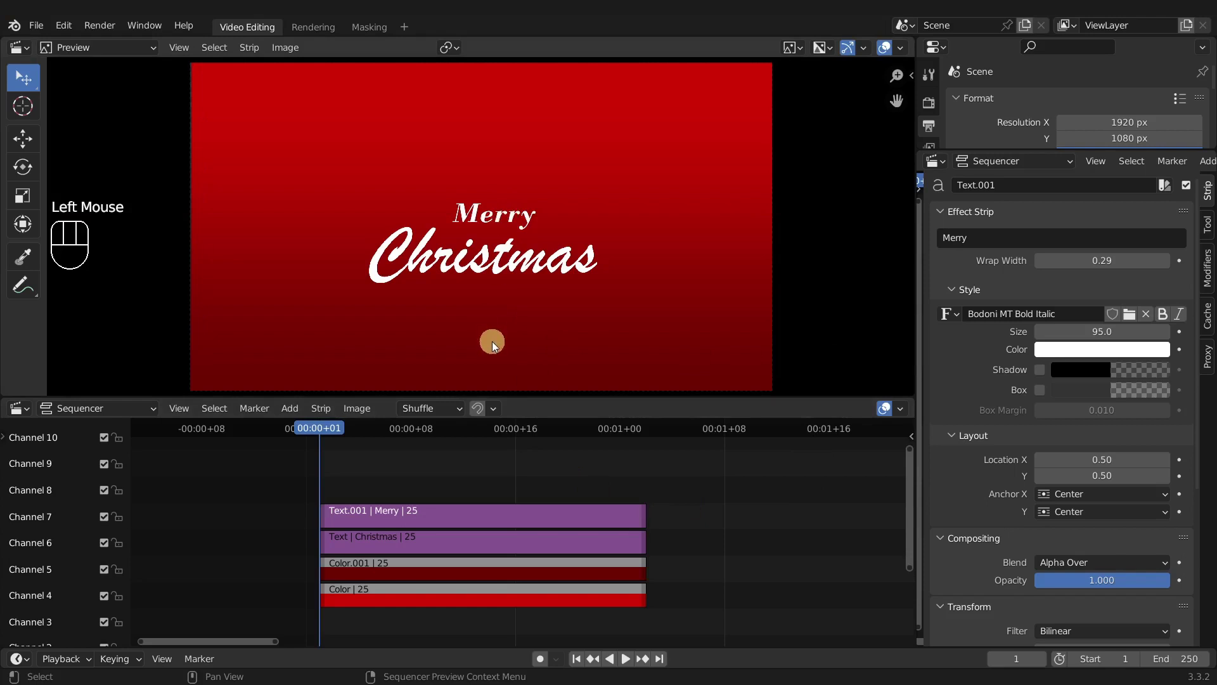
- Try the built-in text shadow on both "Merry" and "Christmas", and examine the shadow colour settings of "Christmas"
{"action": "left_click", "coordinate": [1037, 371]}
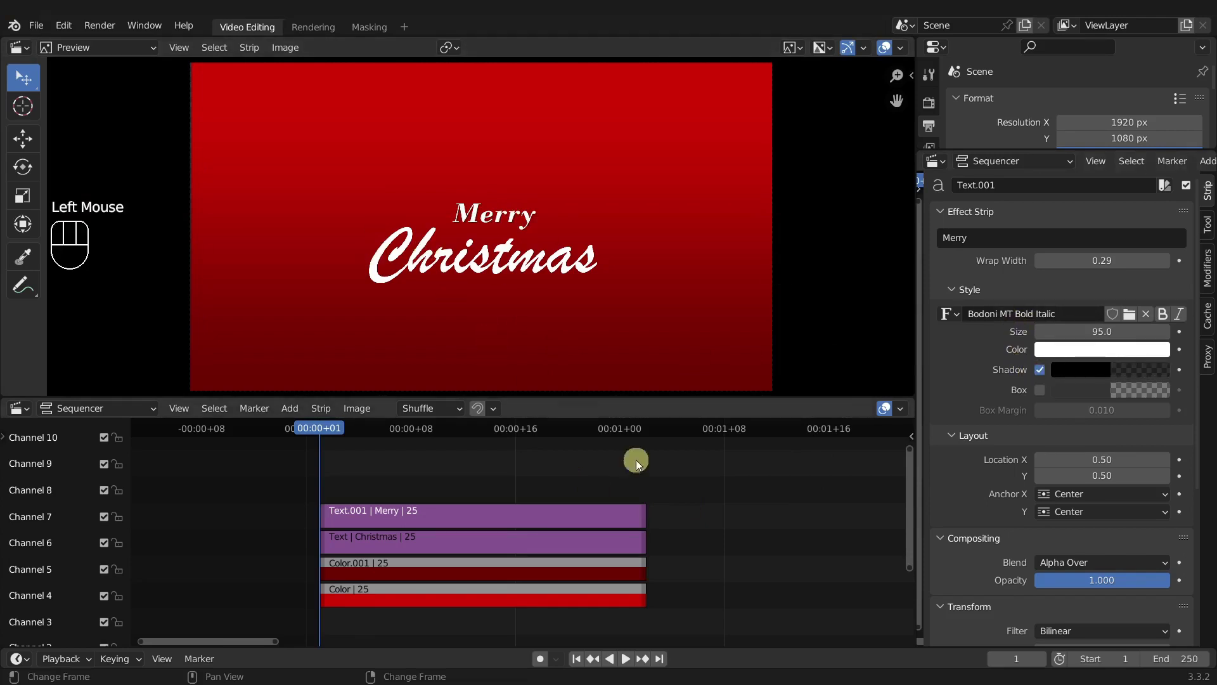
{"action": "left_click", "coordinate": [417, 548]}
{"action": "left_click", "coordinate": [417, 549]}
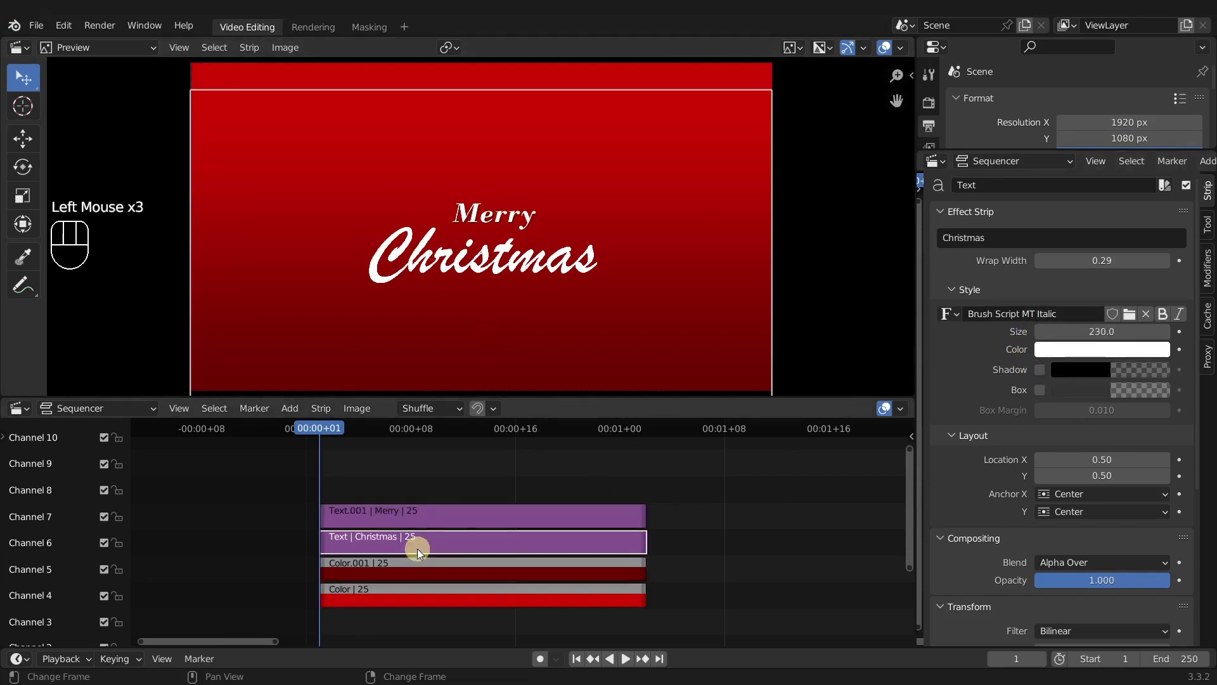
{"action": "left_click", "coordinate": [1040, 370]}
{"action": "scroll", "coordinate": [608, 288], "scroll_direction": "up", "scroll_amount": 4}
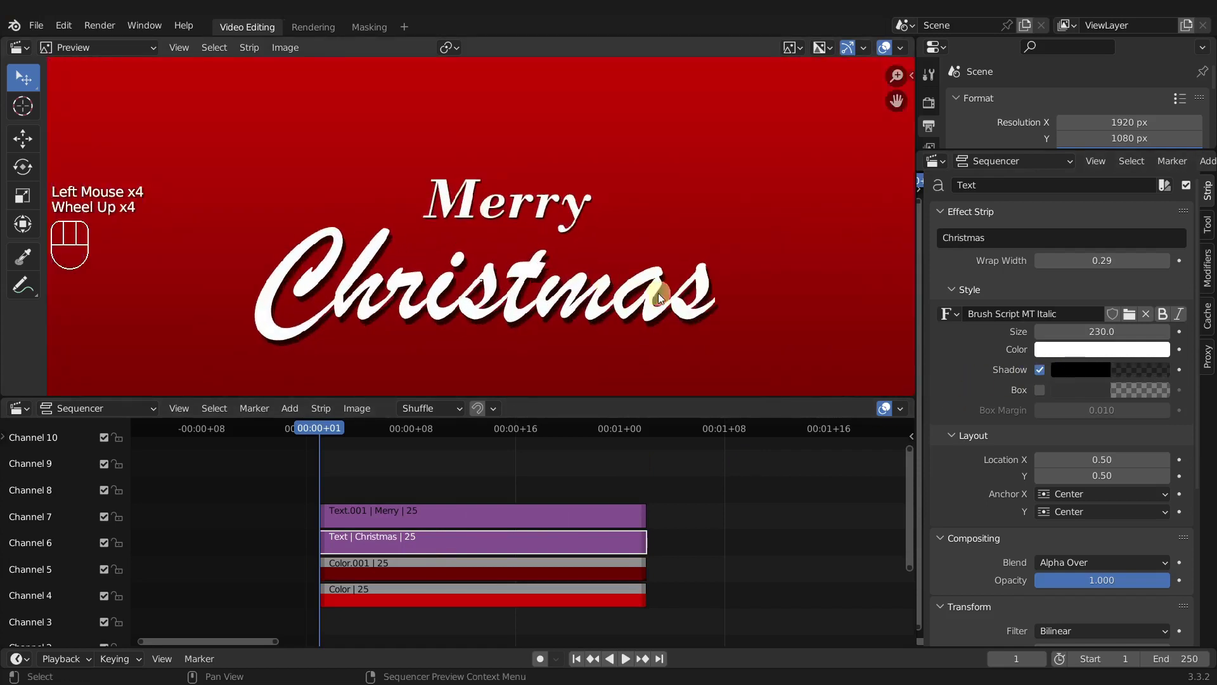
{"action": "left_click", "coordinate": [1088, 370]}
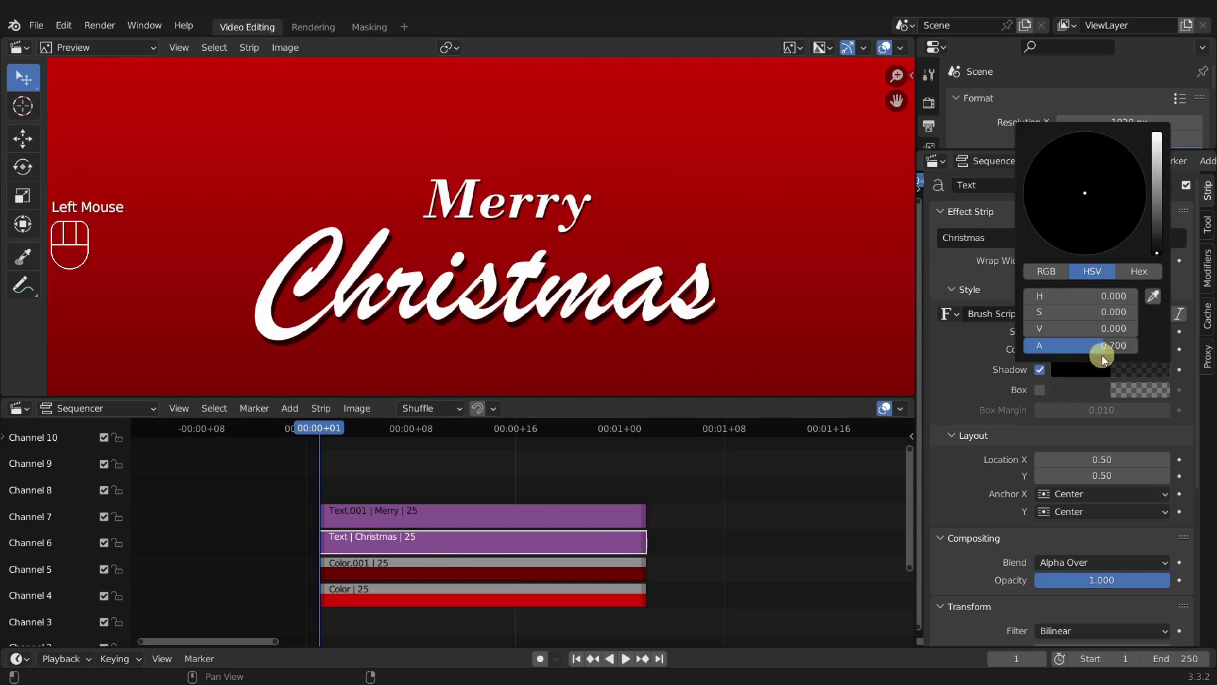
{"action": "mouse_move", "coordinate": [1155, 243]}
{"action": "left_mouse_down"}
{"action": "mouse_move", "coordinate": [1155, 187]}
{"action": "mouse_move", "coordinate": [1153, 230]}
{"action": "mouse_move", "coordinate": [1136, 218]}
{"action": "mouse_move", "coordinate": [1151, 258]}
{"action": "left_mouse_up"}
{"action": "left_click_drag", "start_coordinate": [1101, 348], "coordinate": [1076, 362]}
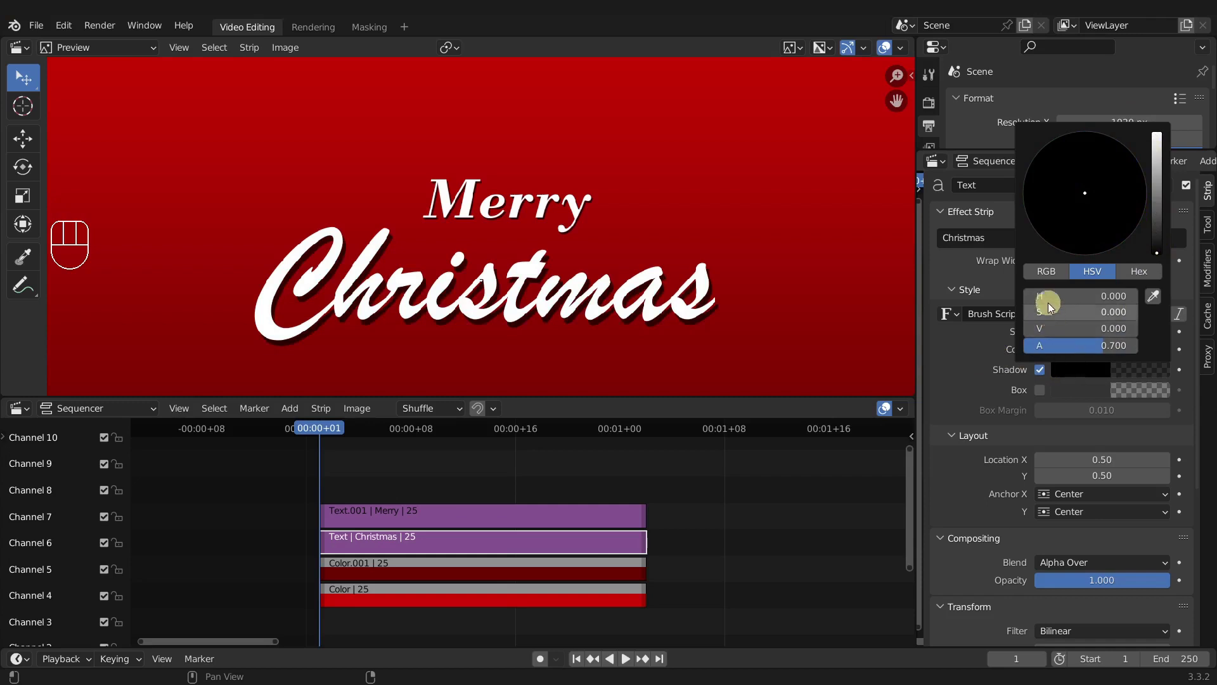
- Move the "Merry" strip up to channel 9 and duplicate the "Christmas" strip onto channel 7
{"action": "left_click", "coordinate": [370, 514]}
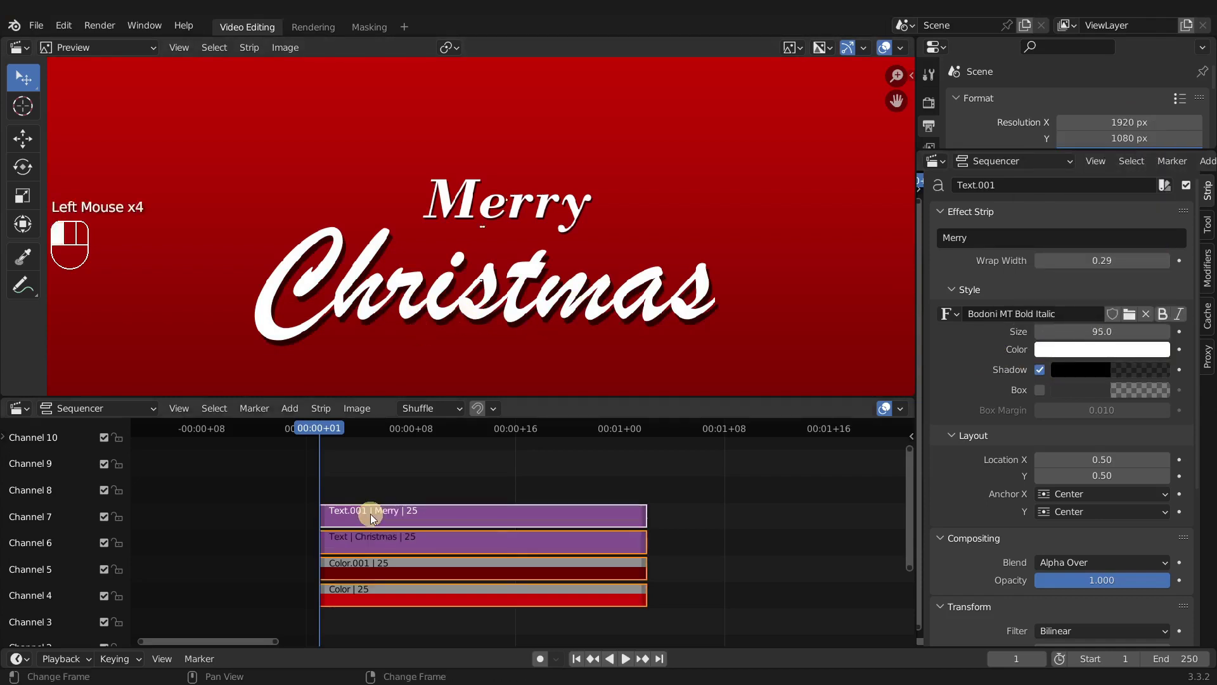
{"action": "left_click_drag", "start_coordinate": [371, 514], "coordinate": [426, 467]}
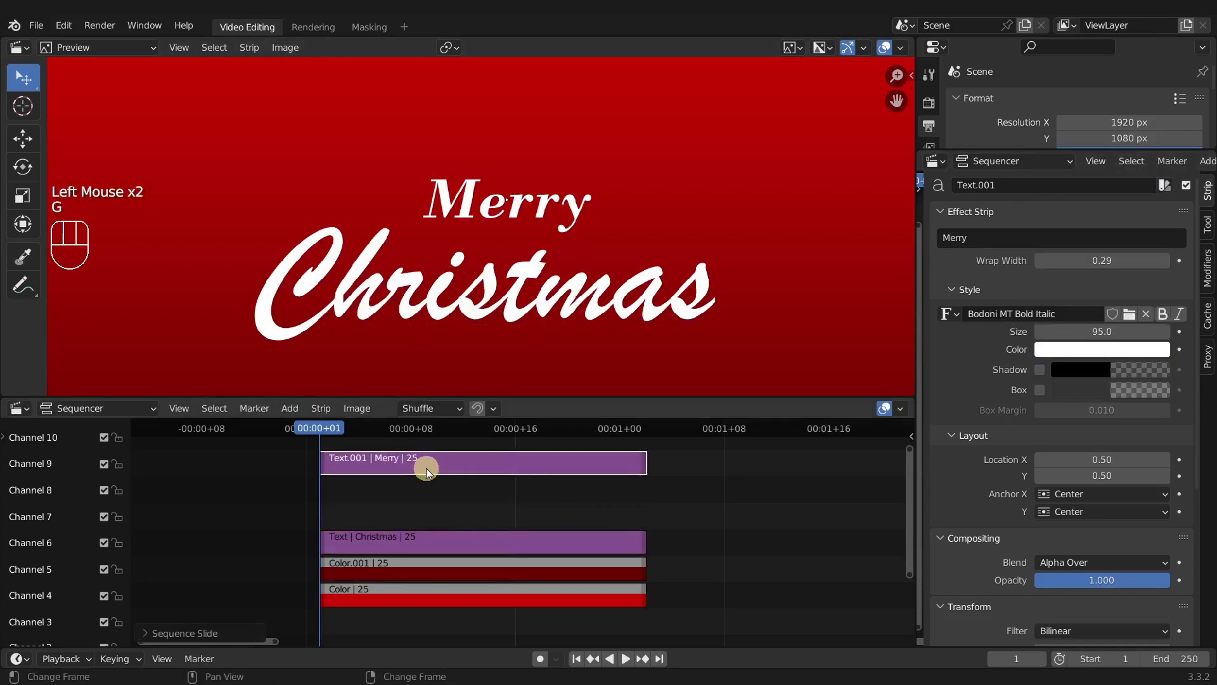
{"action": "key", "text": "g"}
{"action": "left_click", "coordinate": [426, 468]}
{"action": "left_click", "coordinate": [393, 539]}
{"action": "key", "text": "shift+d"}
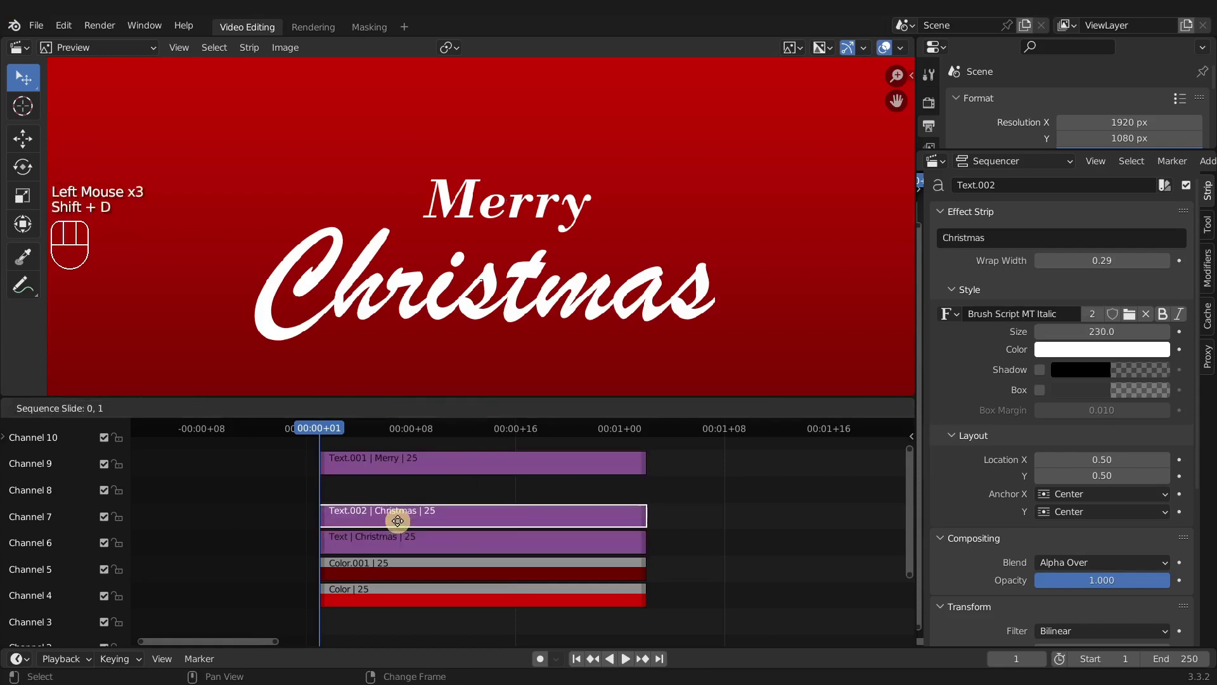
{"action": "left_click", "coordinate": [413, 507]}
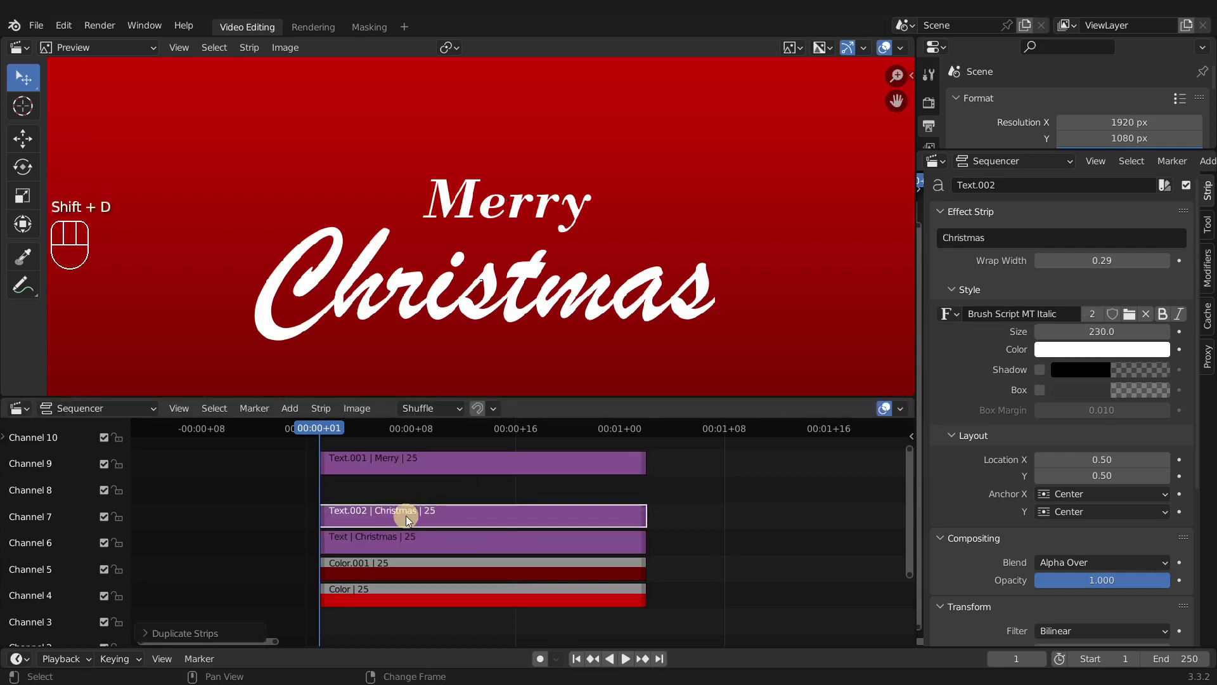
- Mute the duplicated "Christmas" strip and set the text colour of the original on channel 6 to black
{"action": "key", "text": "h"}
{"action": "double_click", "coordinate": [408, 545]}
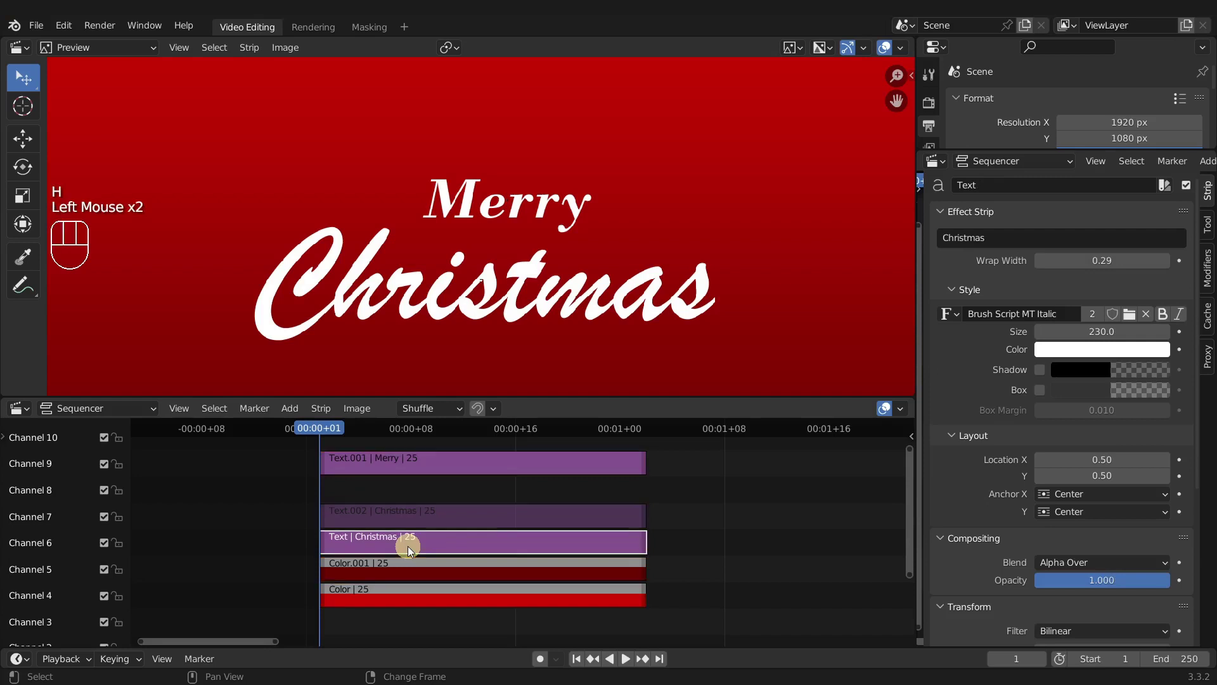
{"action": "left_click", "coordinate": [1070, 348]}
{"action": "left_click_drag", "start_coordinate": [1159, 156], "coordinate": [1158, 232]}
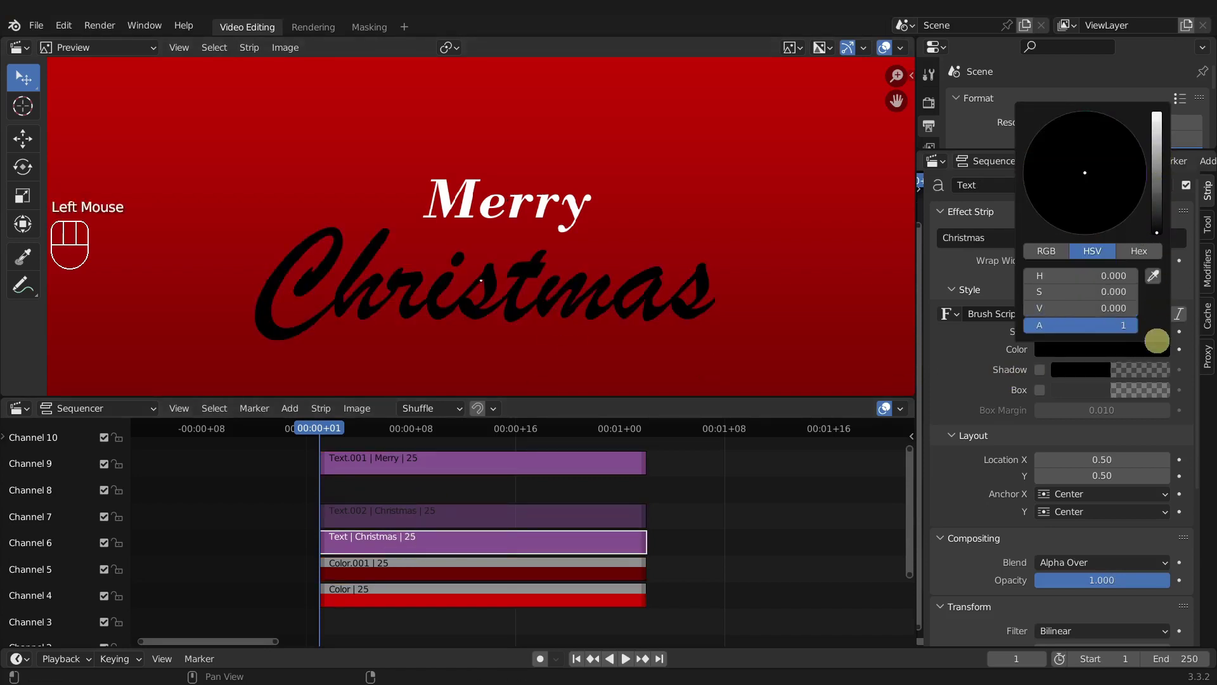
- Move the "Merry" strip and the muted "Christmas" duplicate up one channel, to channels 10 and 8
{"action": "double_click", "coordinate": [416, 516]}
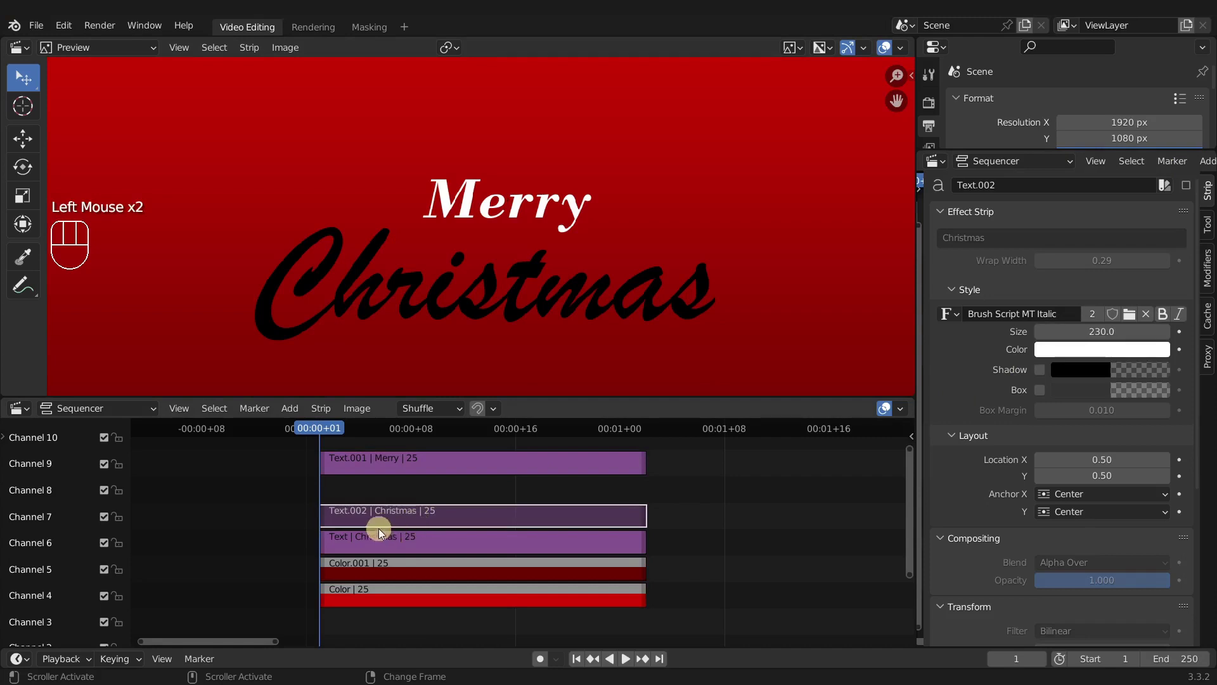
{"action": "left_click_drag", "start_coordinate": [298, 451], "coordinate": [412, 515]}
{"action": "key", "text": "g"}
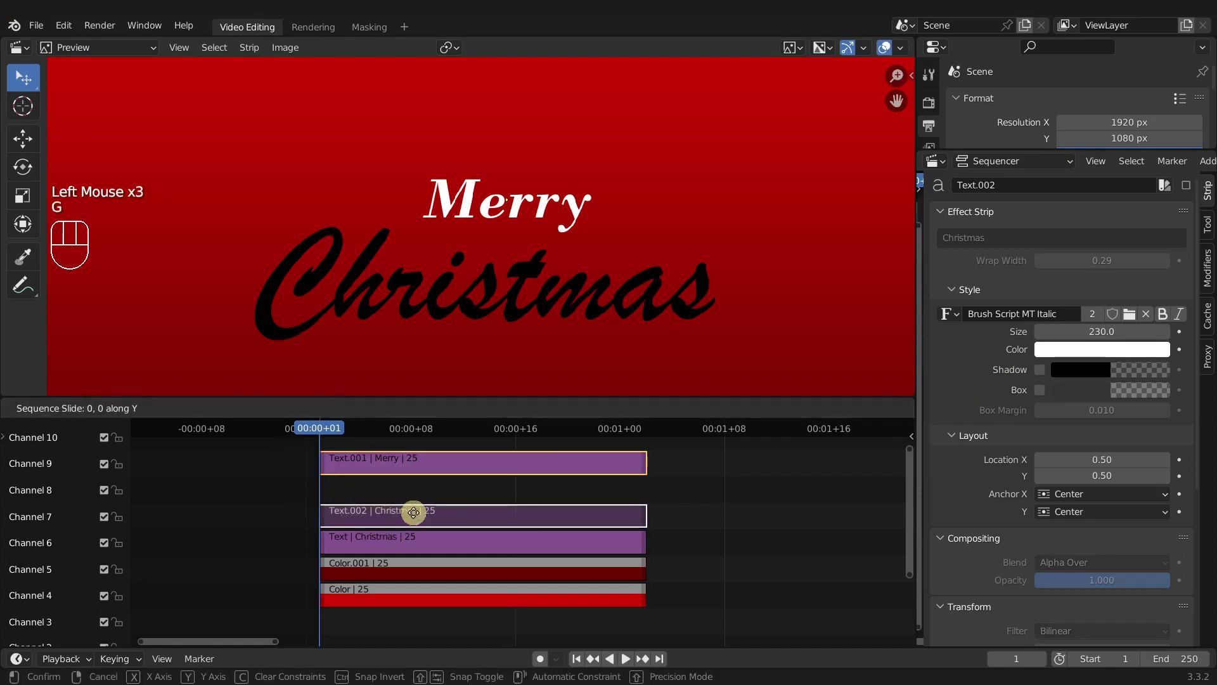
{"action": "left_click", "coordinate": [402, 508]}
{"action": "middle_click_drag", "start_coordinate": [402, 508], "coordinate": [402, 554]}
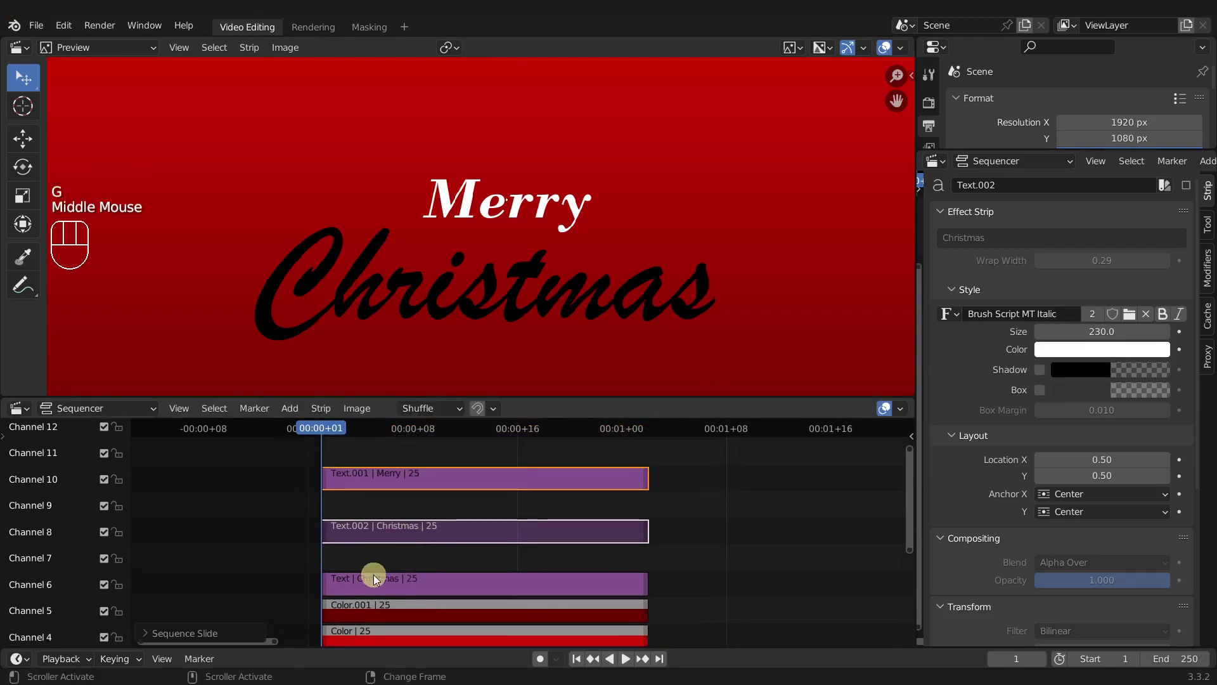
{"action": "left_click", "coordinate": [392, 558]}
- Add a Gaussian Blur effect strip to the black "Christmas" text strip
{"action": "left_click", "coordinate": [367, 578]}
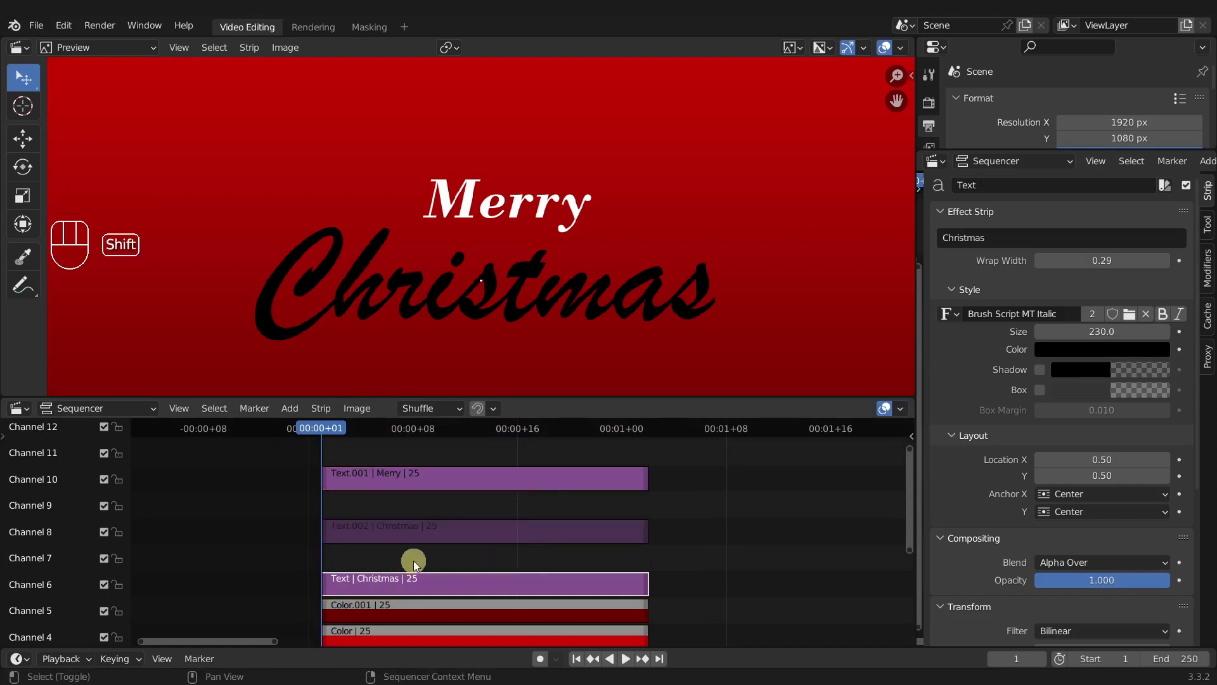
{"action": "key", "text": "shift+a"}
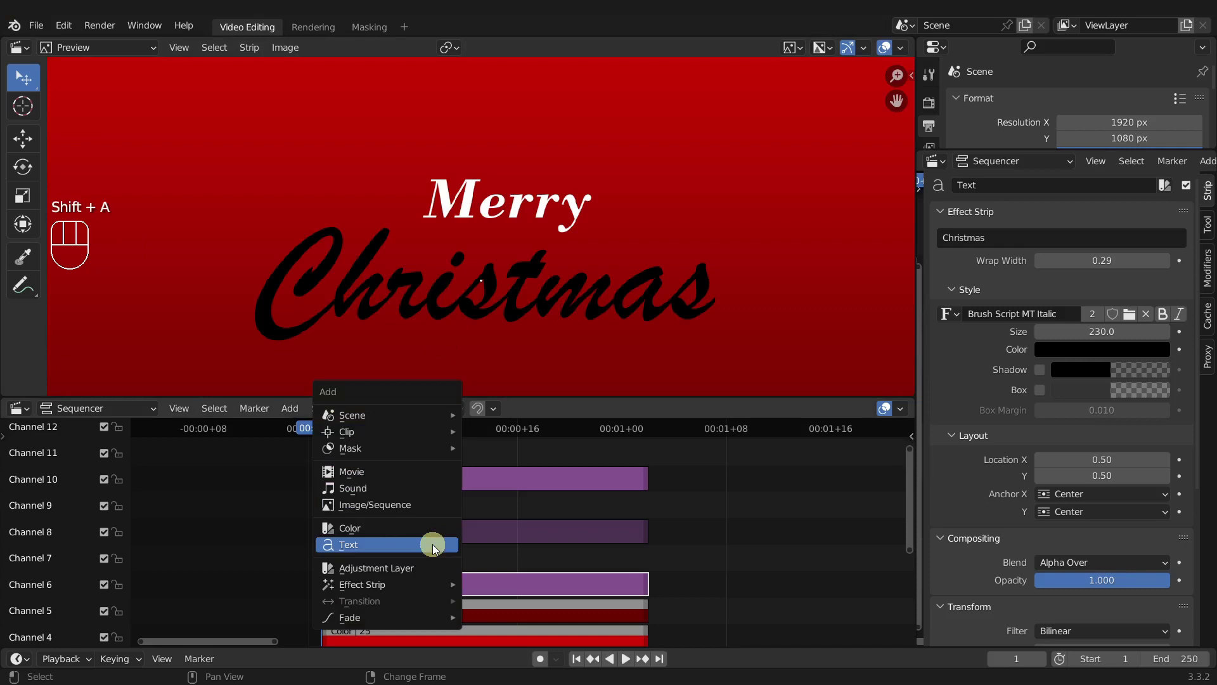
{"action": "mouse_move", "coordinate": [420, 585]}
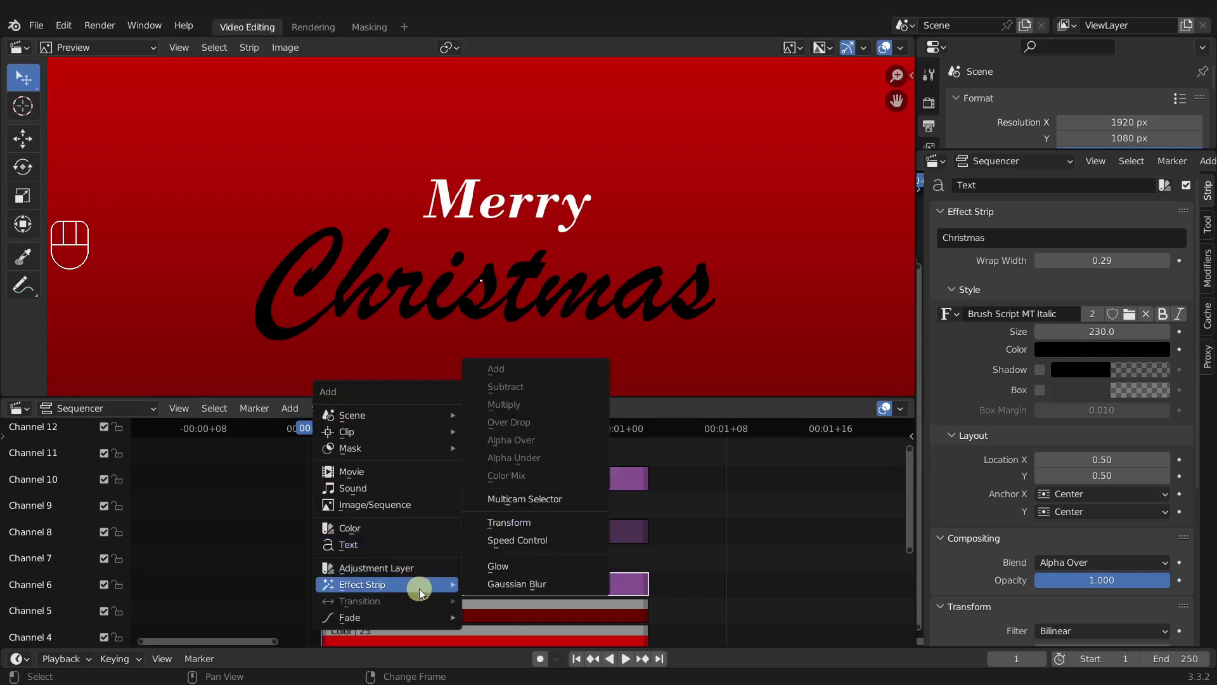
{"action": "left_click", "coordinate": [518, 588]}
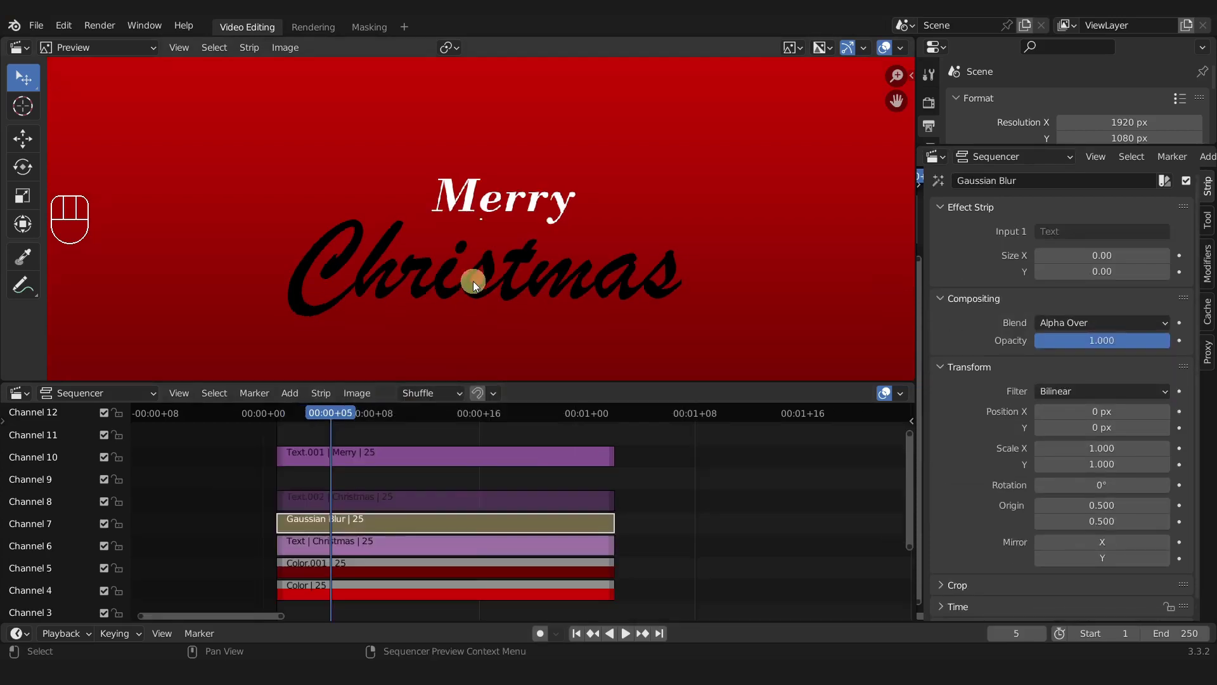
- Preview individual strips in isolation, including the Gaussian Blur and the two Color strips, to examine what each contributes
{"action": "scroll", "coordinate": [473, 280], "scroll_direction": "down", "scroll_amount": 5}
{"action": "right_click_drag", "start_coordinate": [358, 528], "coordinate": [383, 565], "text": "shift"}
{"action": "right_click", "coordinate": [390, 591], "text": "shift"}
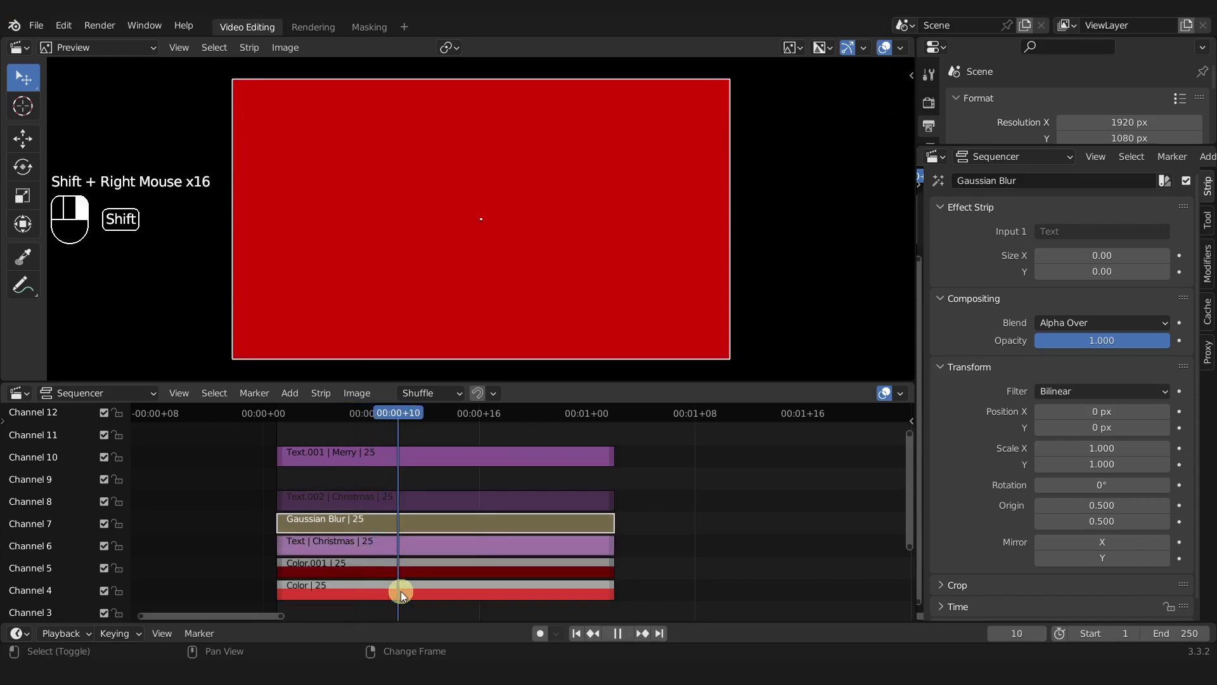
{"action": "right_click", "coordinate": [404, 568], "text": "shift"}
{"action": "right_click", "coordinate": [387, 519], "text": "shift"}
{"action": "key", "text": "alt+Tab"}
{"action": "left_click", "coordinate": [419, 557]}
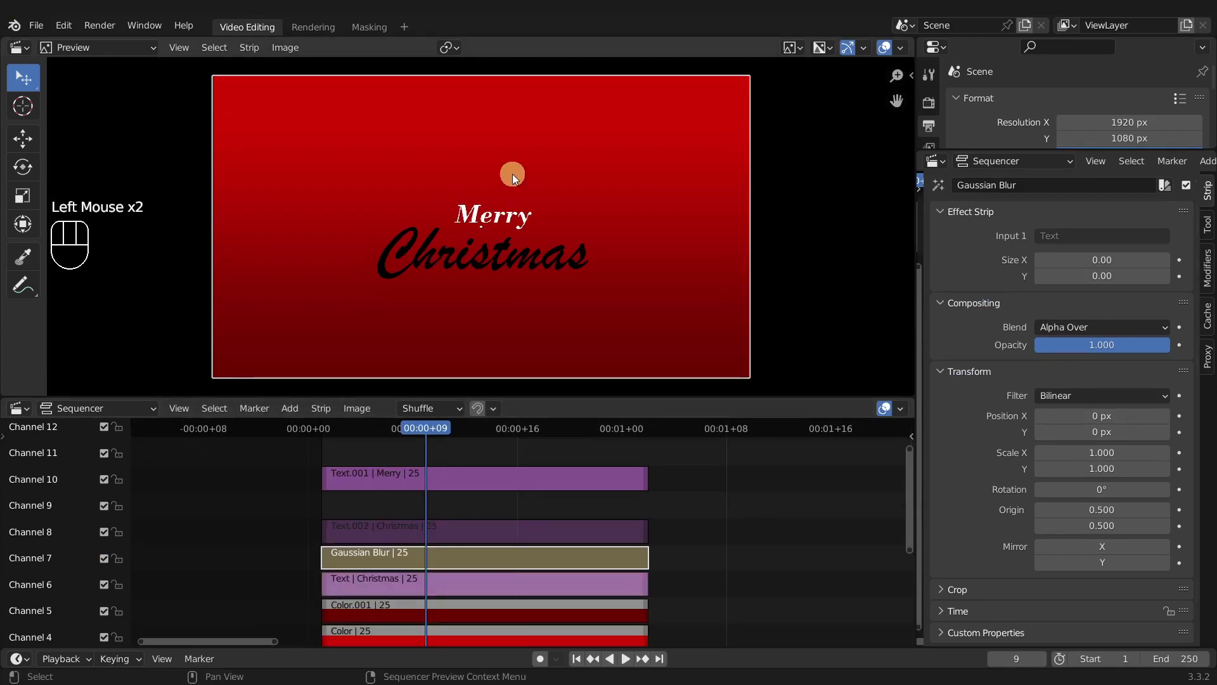
- Set the Gaussian Blur size to 20 in both X and Y
{"action": "left_click", "coordinate": [1100, 259]}
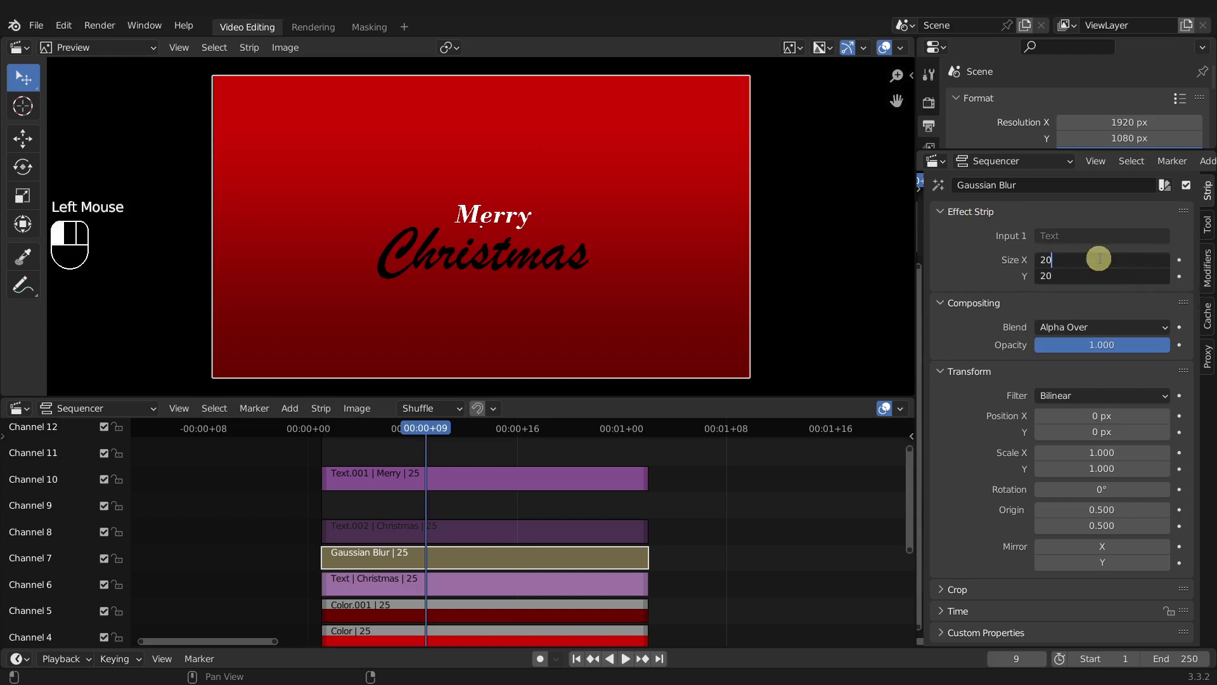
{"action": "key", "text": "Return"}
{"action": "scroll", "coordinate": [501, 259], "scroll_direction": "up", "scroll_amount": 1}
{"action": "scroll", "coordinate": [504, 264], "scroll_direction": "up", "scroll_amount": 7}
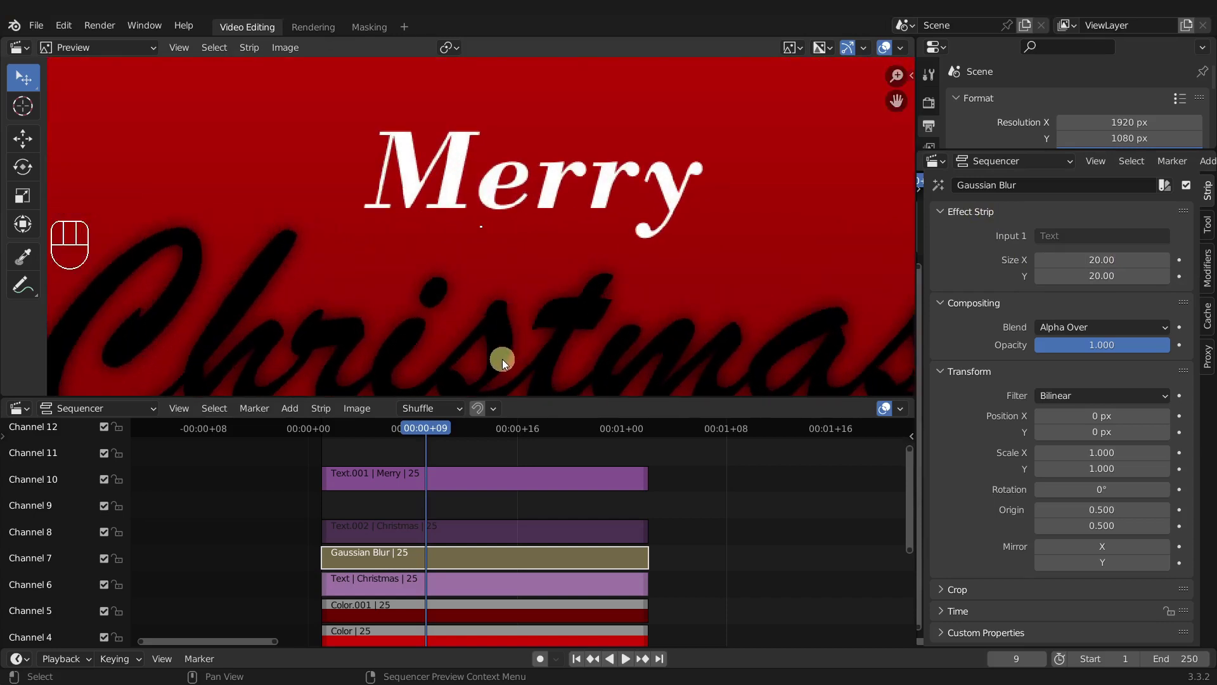
- Preview the Gaussian Blur strip and its source "Christmas" text strip in isolation to compare them
{"action": "left_click", "coordinate": [374, 588]}
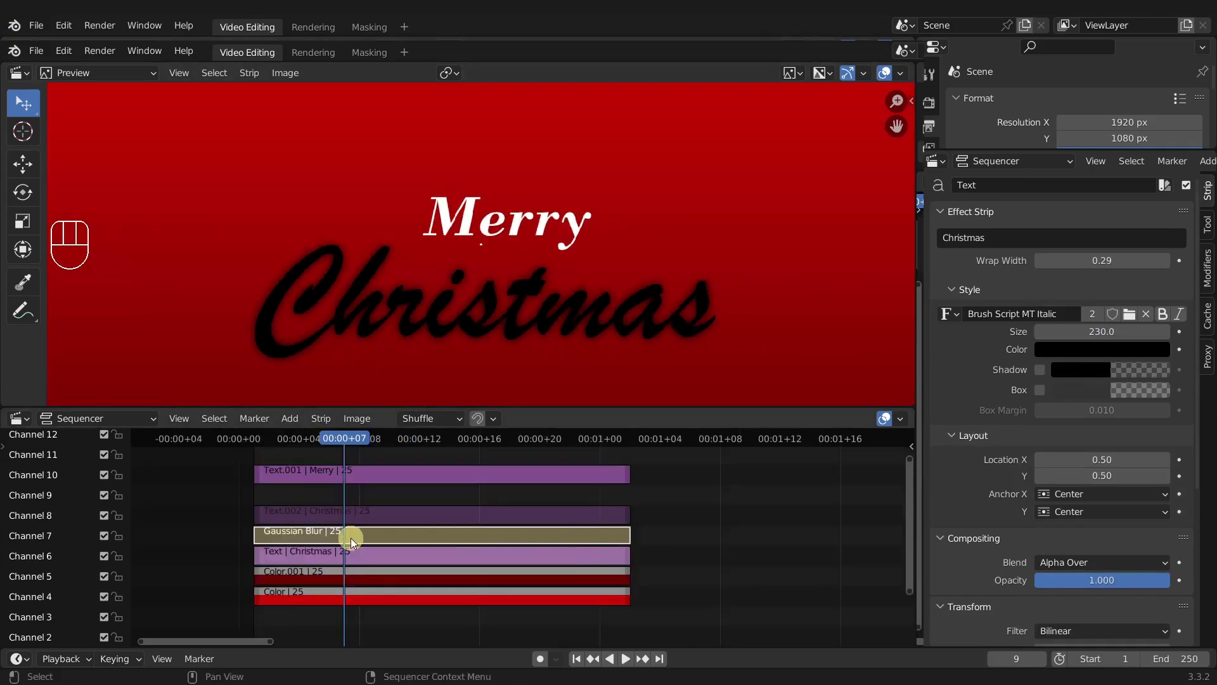
{"action": "right_click_drag", "start_coordinate": [330, 535], "coordinate": [351, 554], "text": "shift"}
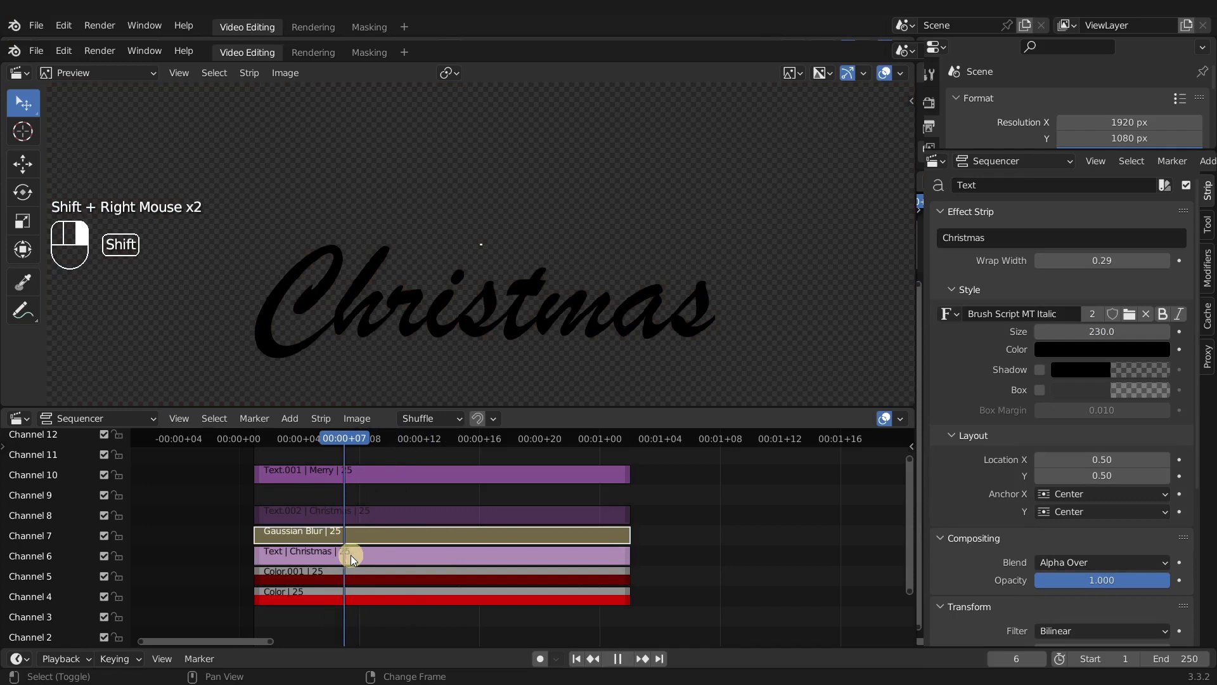
{"action": "right_click_drag", "start_coordinate": [351, 554], "coordinate": [401, 583], "text": "shift"}
- Mute the black "Christmas" text strip on channel 6 and preview the Gaussian Blur strip on its own
{"action": "double_click", "coordinate": [401, 583]}
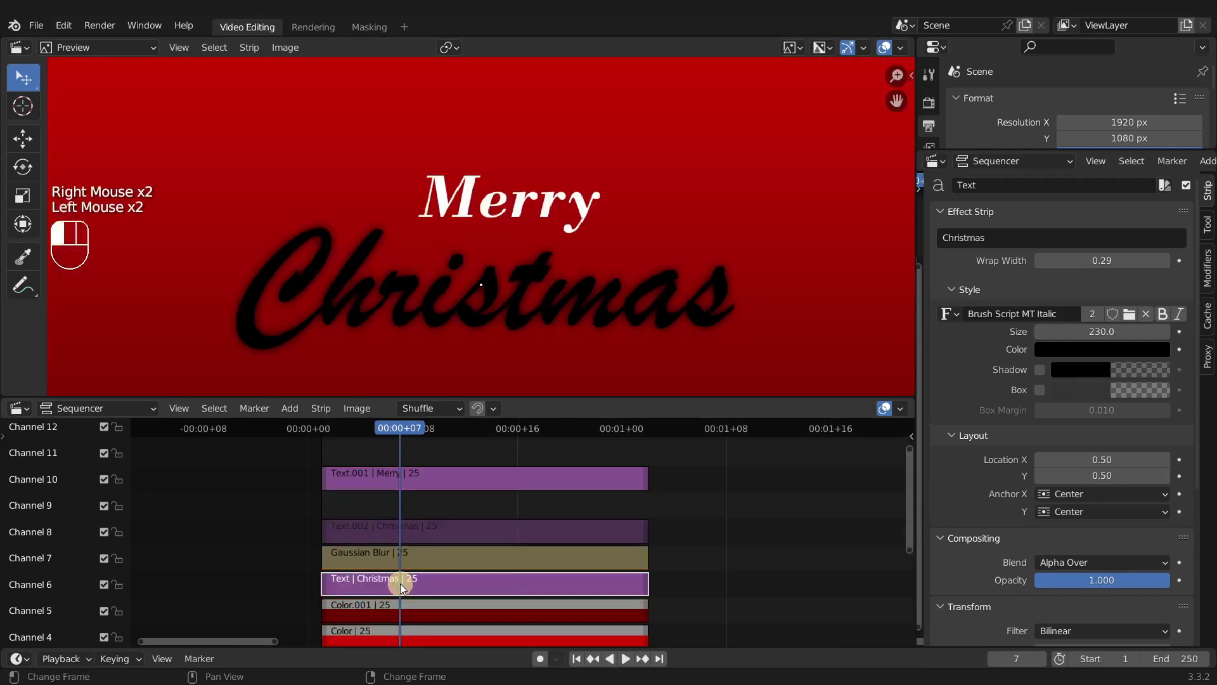
{"action": "key", "text": "h"}
{"action": "right_click", "coordinate": [396, 557]}
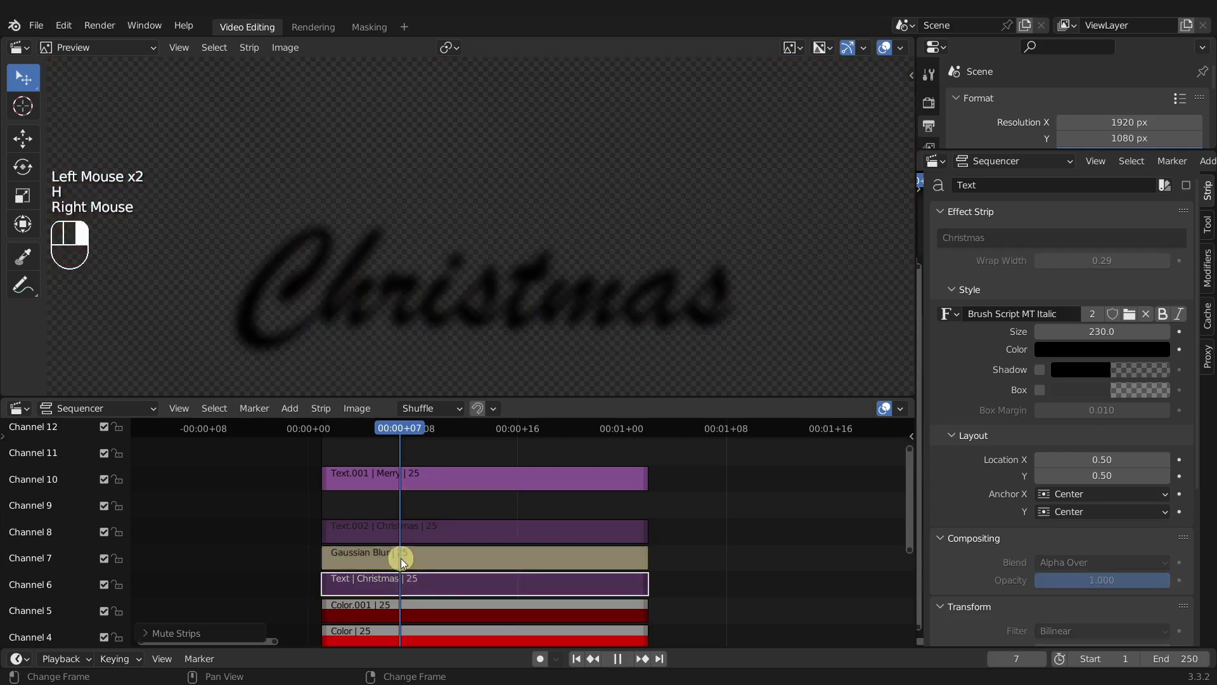
- Unmute the white "Christmas" text strip on channel 8 and inspect its blurred shadow in the preview
{"action": "right_click_drag", "start_coordinate": [409, 534], "coordinate": [422, 531]}
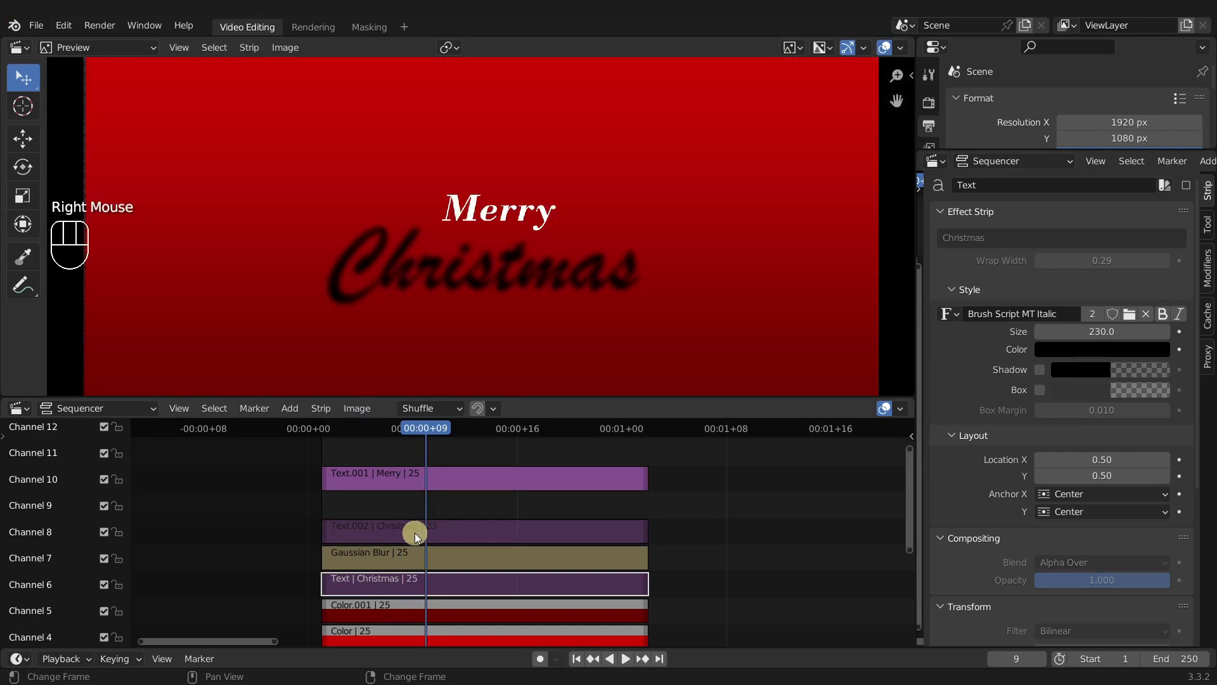
{"action": "left_click", "coordinate": [415, 533], "text": "ctrl"}
{"action": "left_click", "coordinate": [414, 532]}
{"action": "key", "text": "alt+h"}
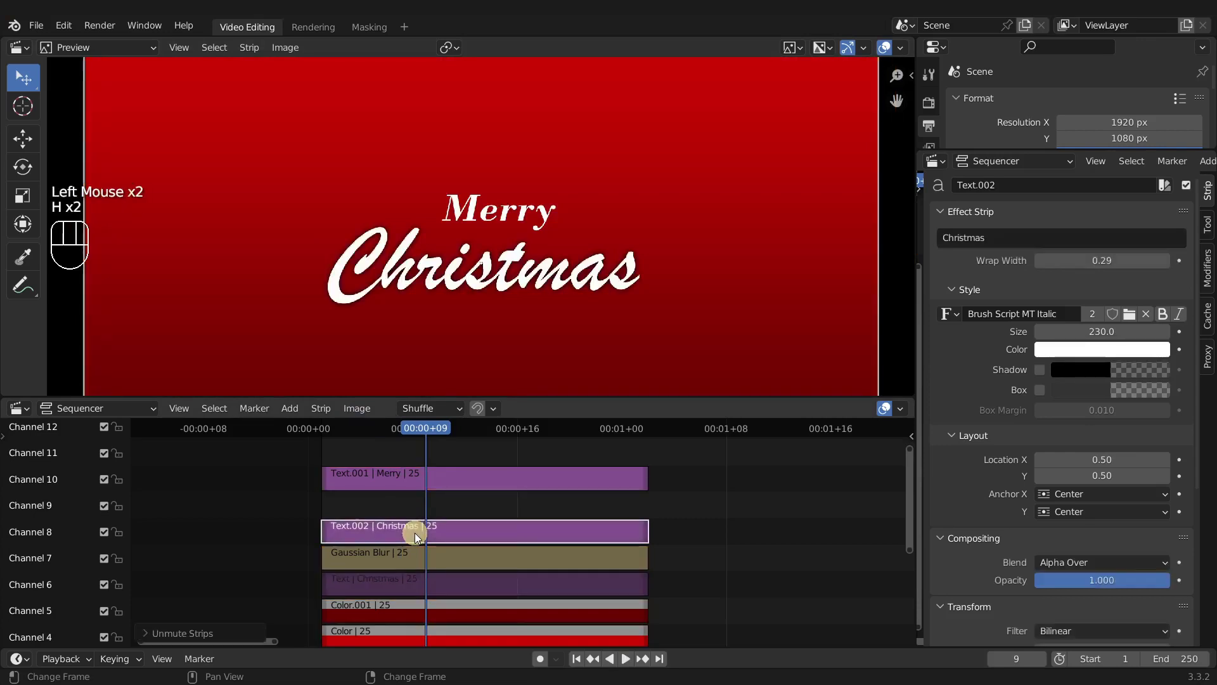
{"action": "scroll", "coordinate": [582, 298], "scroll_direction": "up", "scroll_amount": 4}
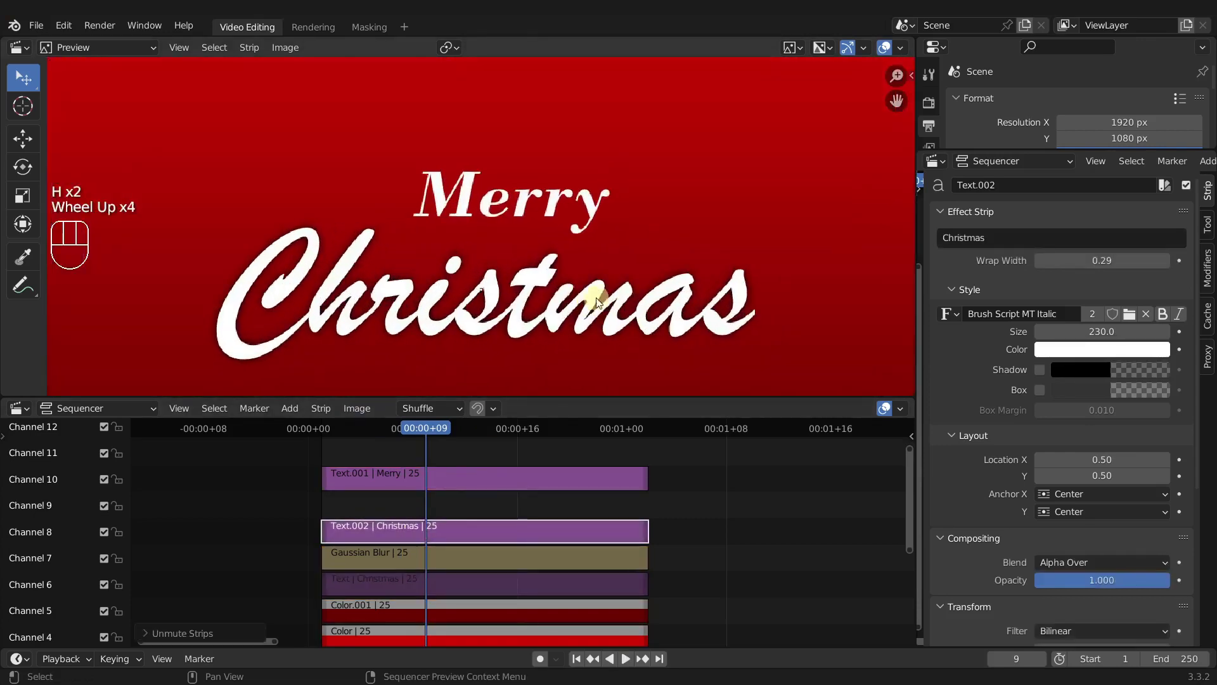
{"action": "scroll", "coordinate": [582, 298], "scroll_direction": "up", "scroll_amount": 1}
{"action": "scroll", "coordinate": [682, 348], "scroll_direction": "down", "scroll_amount": 4}
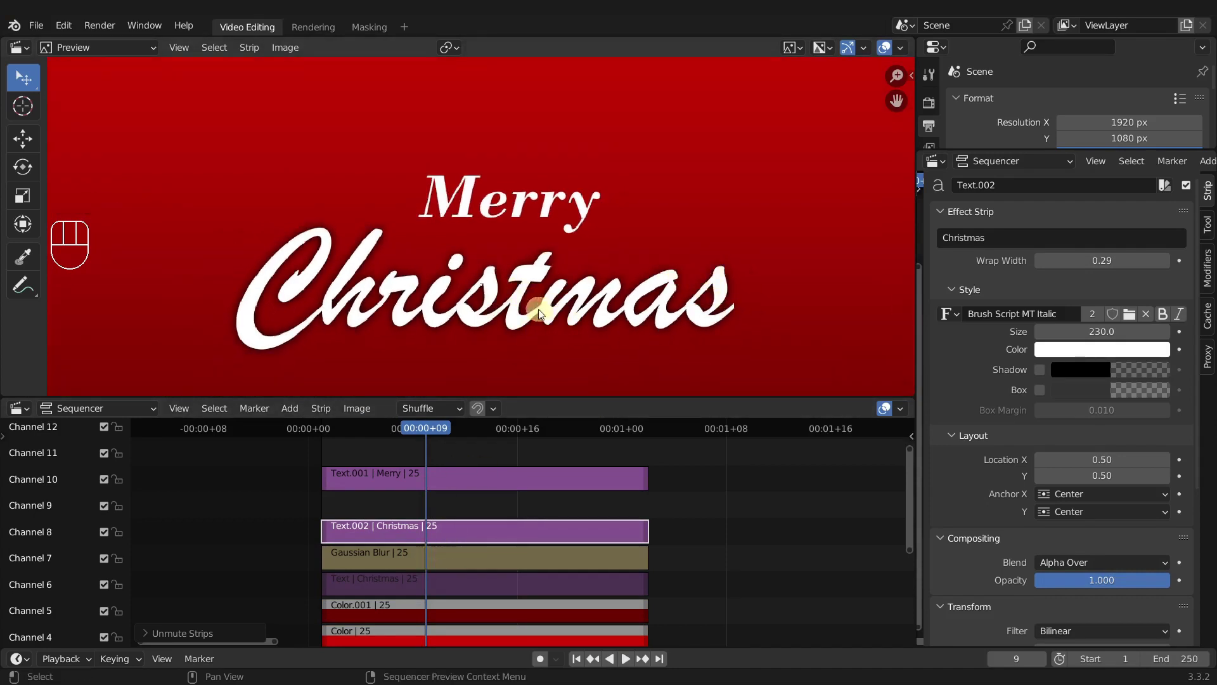
- Offset the Gaussian Blur strip by about 13 px in X and -1 px in Y as a drop shadow behind "Christmas"
{"action": "left_click", "coordinate": [364, 556]}
{"action": "left_click", "coordinate": [364, 557]}
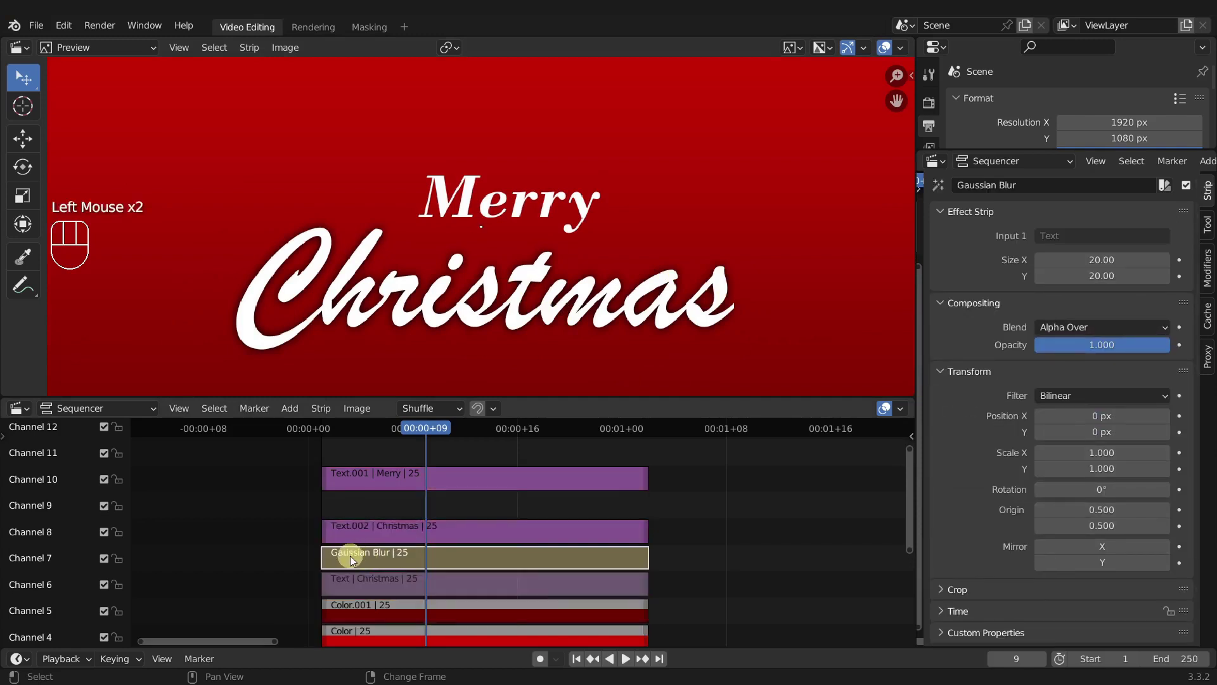
{"action": "key", "text": "g"}
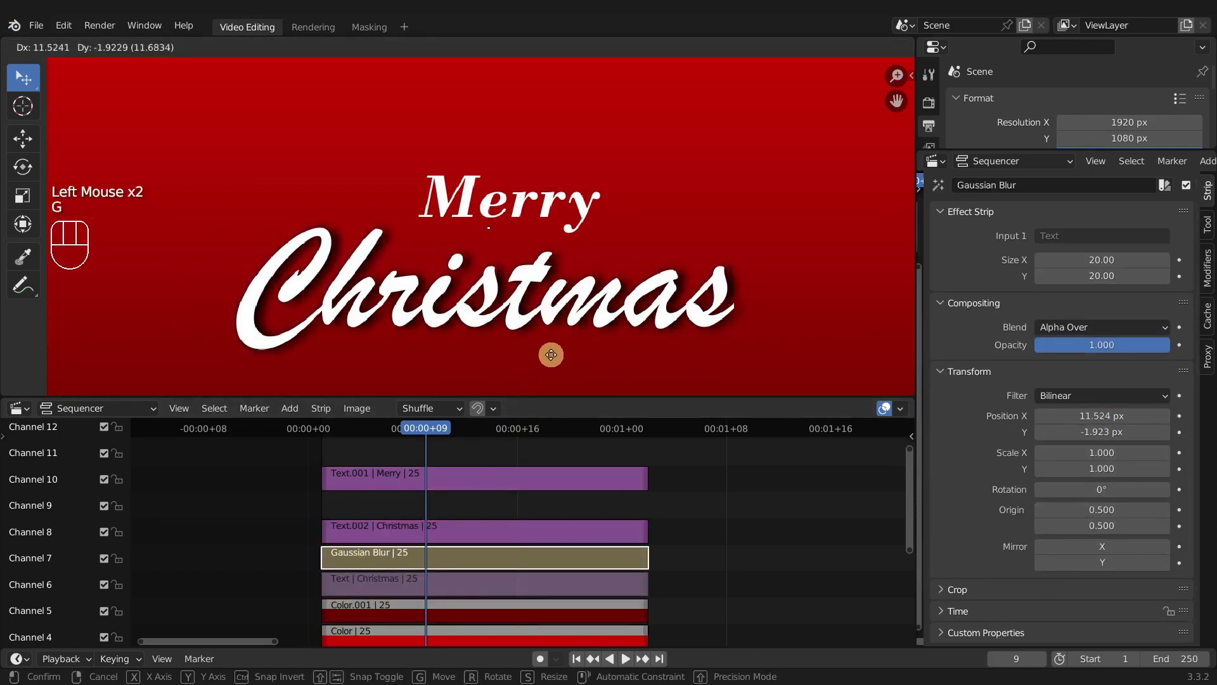
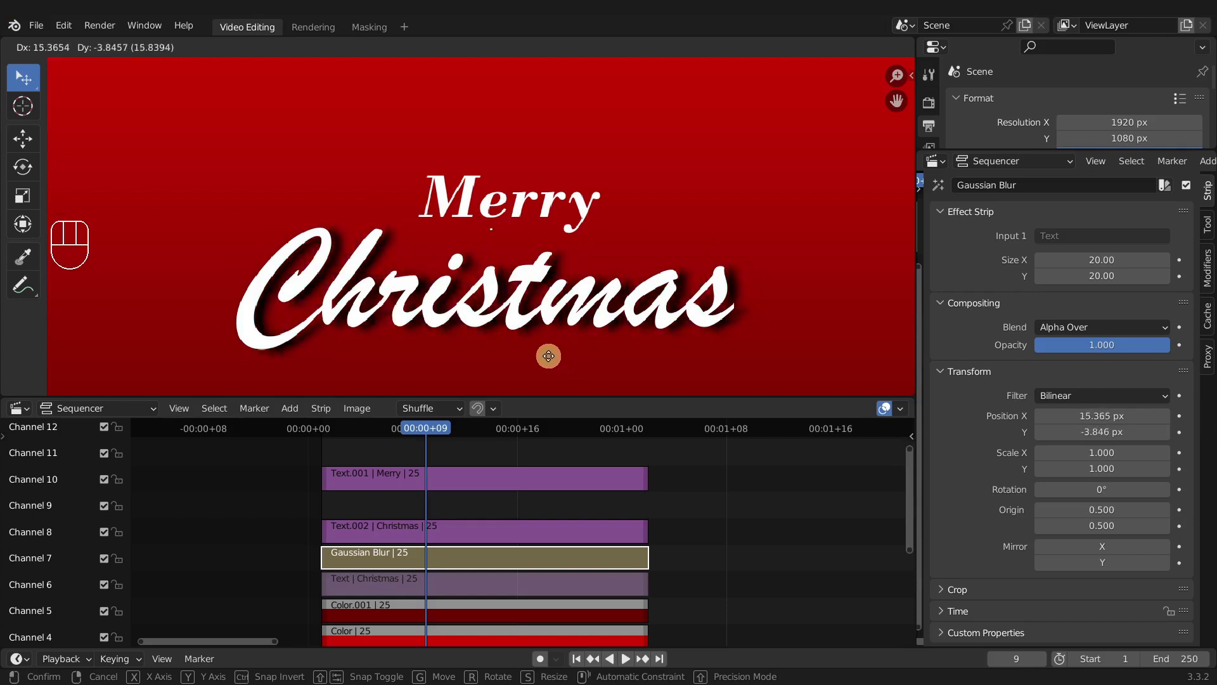
{"action": "left_click", "coordinate": [547, 354]}
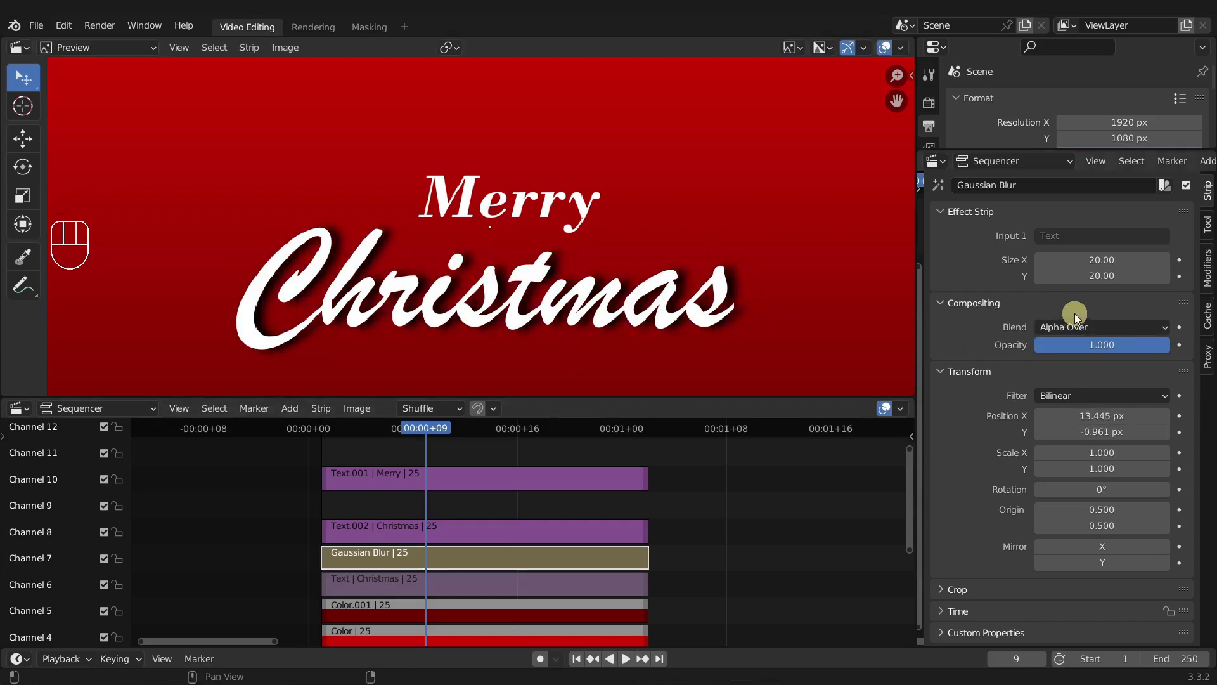
- Try Gaussian Blur sizes of 50 and 15 in X and Y, and return both to 20
{"action": "left_click_drag", "start_coordinate": [1095, 260], "coordinate": [1098, 278]}
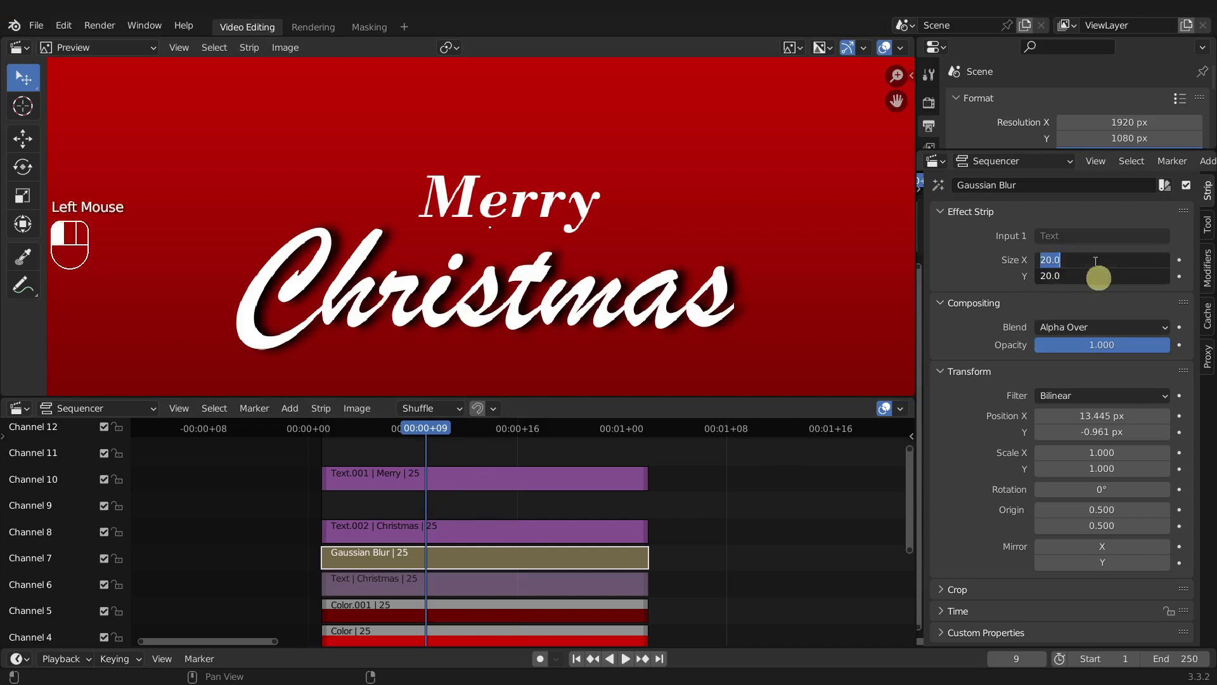
{"action": "left_click", "coordinate": [1097, 266]}
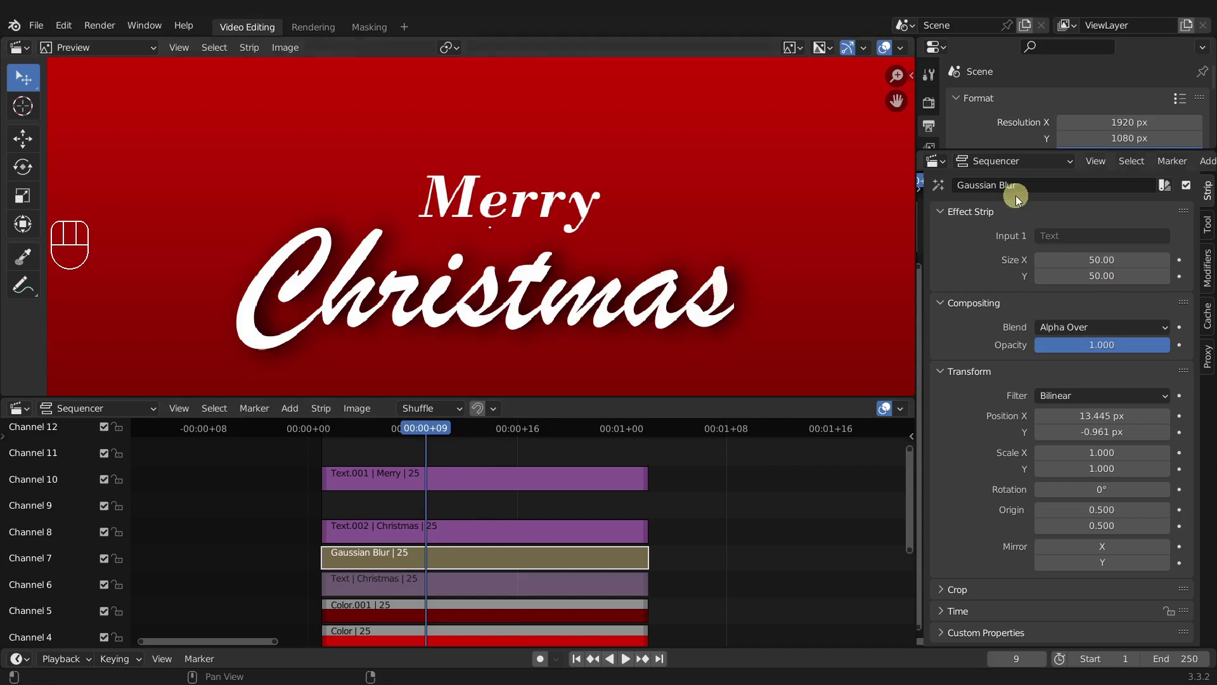
{"action": "left_click_drag", "start_coordinate": [1093, 261], "coordinate": [1092, 284]}
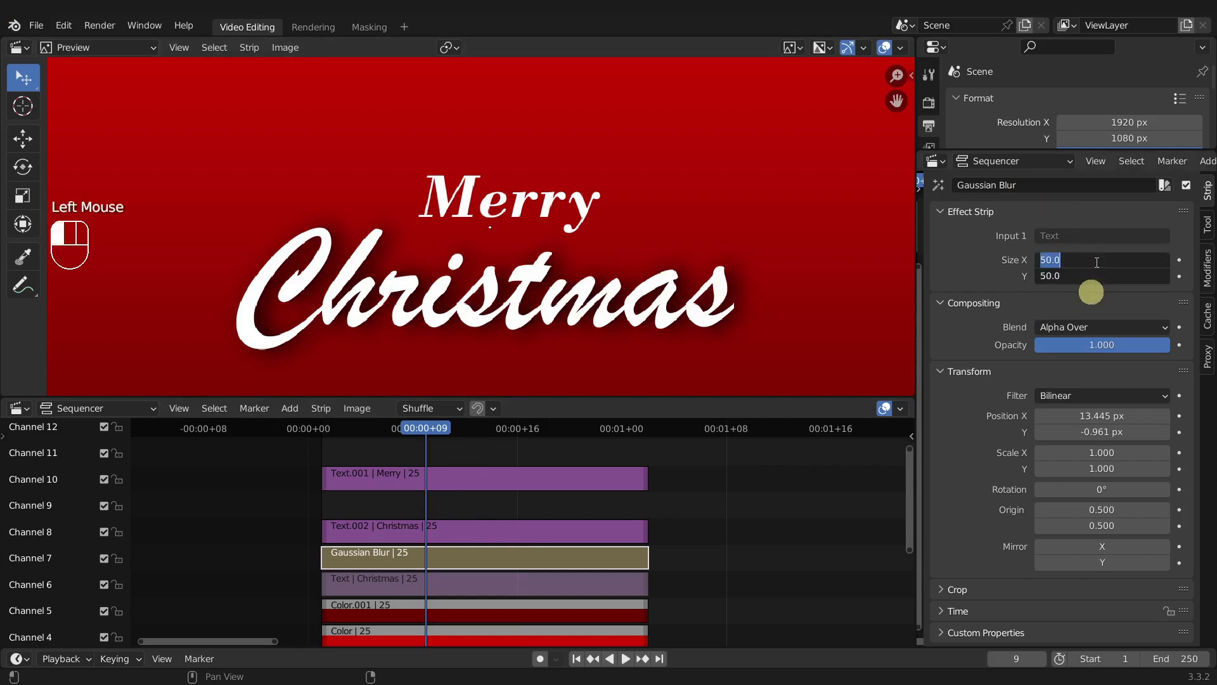
{"action": "left_click", "coordinate": [383, 272]}
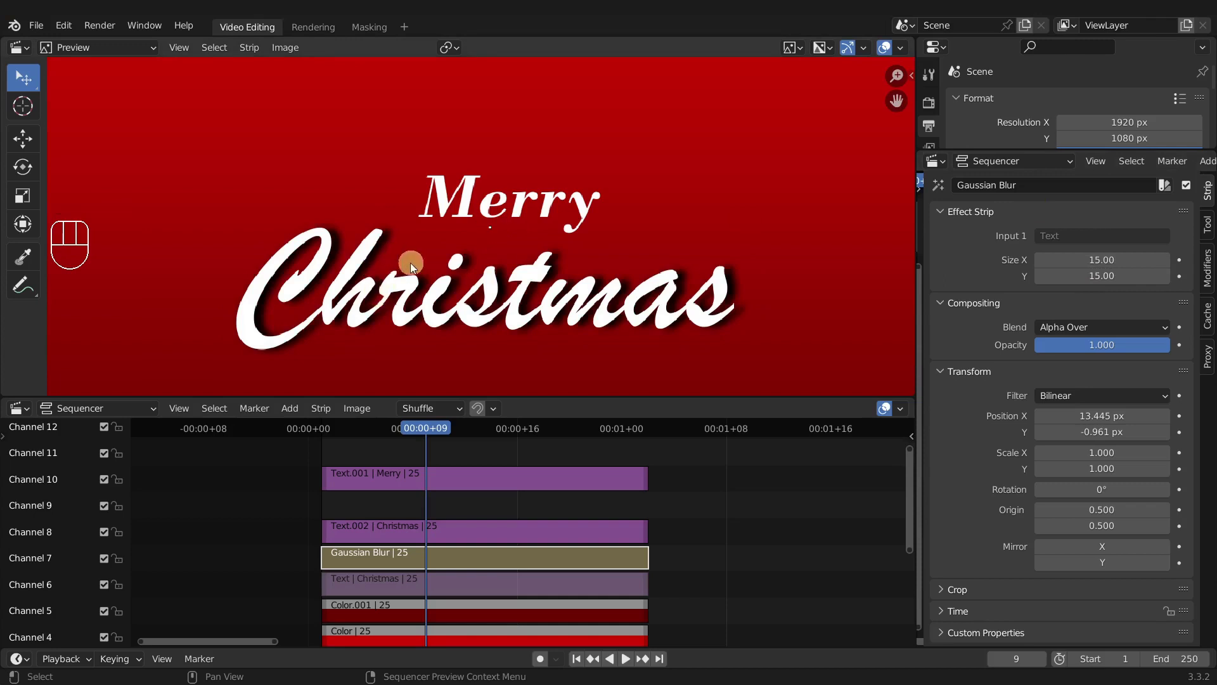
{"action": "left_click_drag", "start_coordinate": [1096, 278], "coordinate": [1093, 261]}
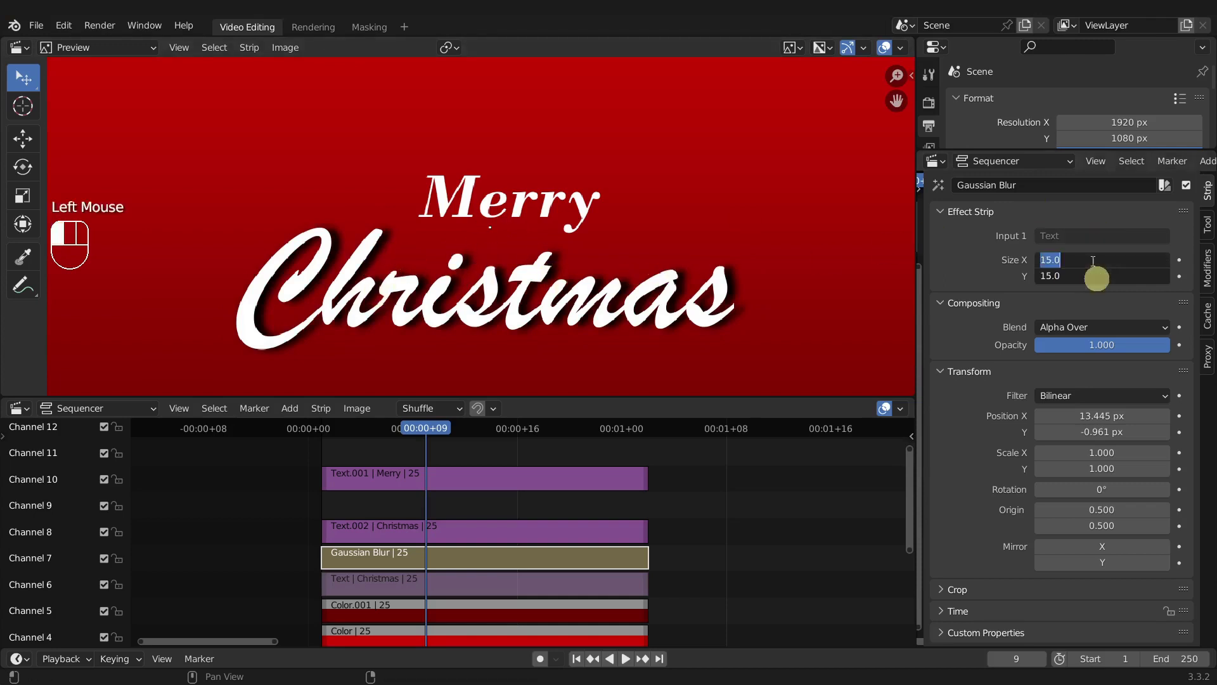
{"action": "key", "text": "Return"}
- Group the Gaussian Blur strip and its black "Christmas" text strip into a meta strip named Meta_Christmas_Shadow
{"action": "scroll", "coordinate": [835, 568], "scroll_direction": "down", "scroll_amount": 4}
{"action": "left_click", "coordinate": [405, 558]}
{"action": "left_click_drag", "start_coordinate": [274, 563], "coordinate": [363, 583]}
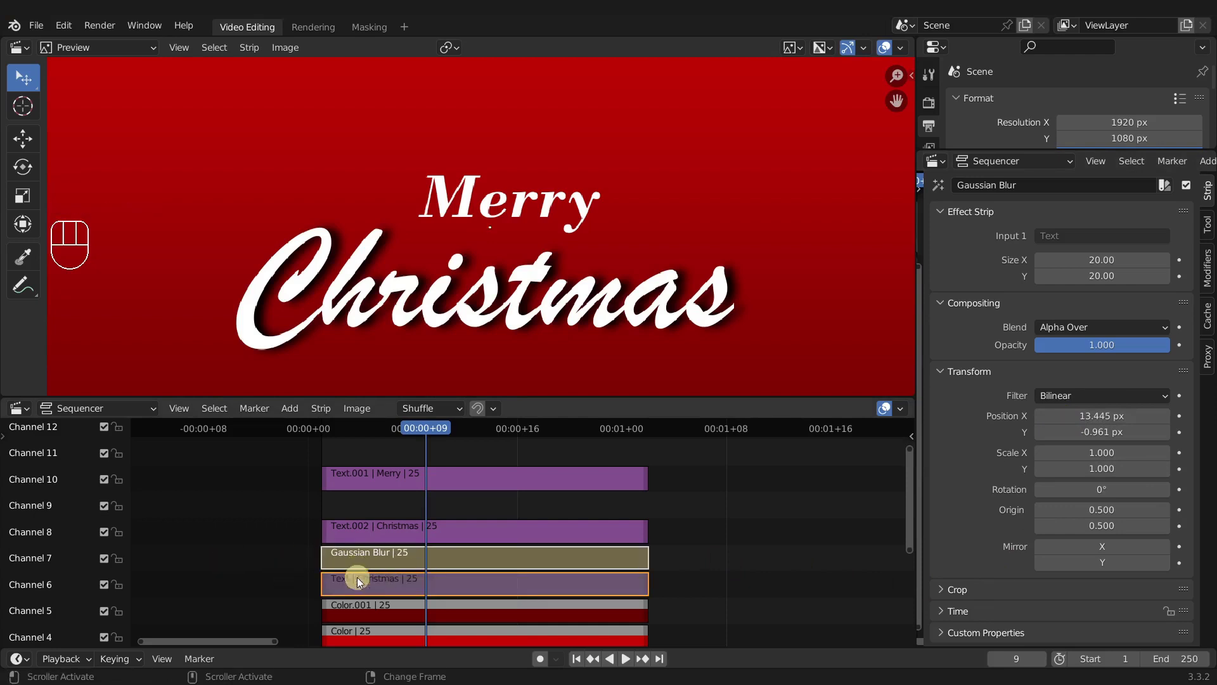
{"action": "key", "text": "ctrl+g"}
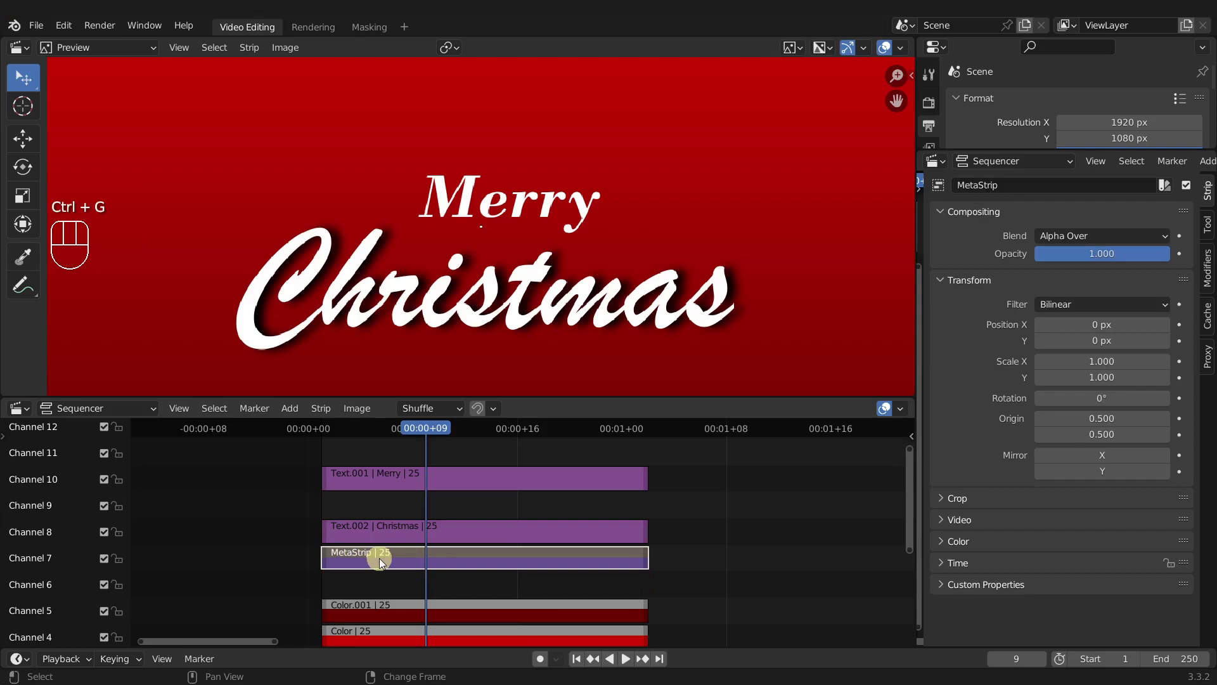
{"action": "scroll", "coordinate": [1007, 266], "scroll_direction": "up", "scroll_amount": 4}
{"action": "left_click", "coordinate": [1047, 187]}
{"action": "type", "text": "Meta_Christmas_Shadow"}
{"action": "key", "text": "Return"}
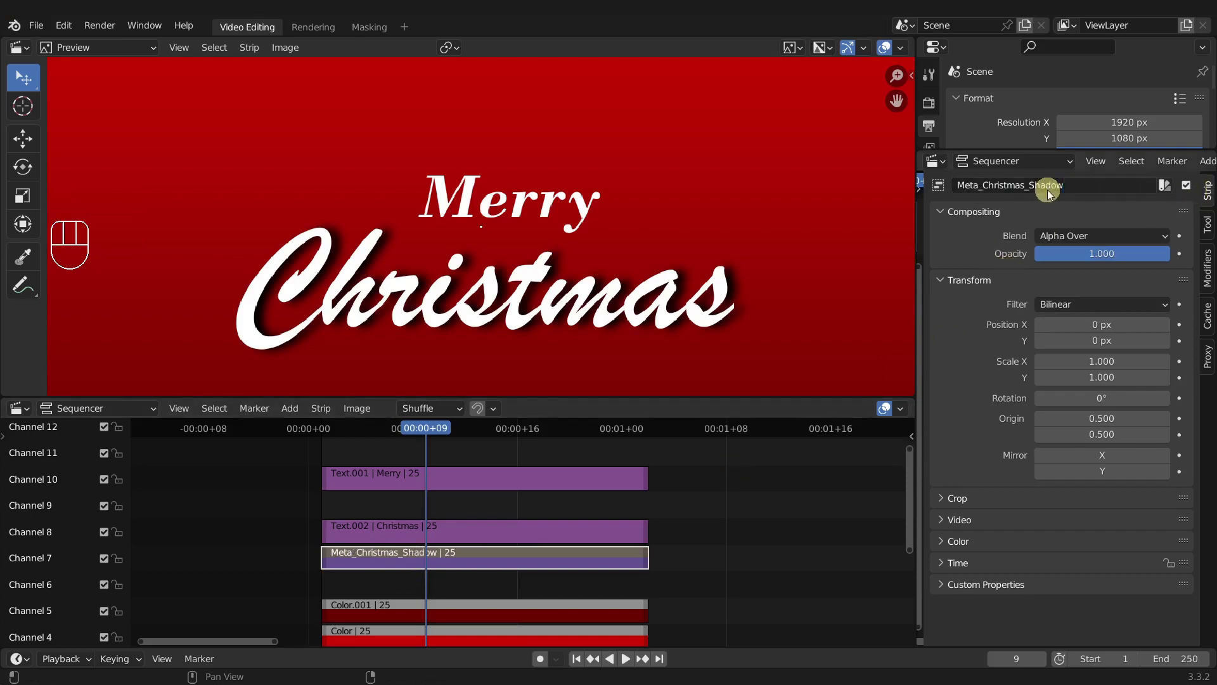
- Set the shadow meta strip's color multiply to 1.1 and its opacity to about 0.7
{"action": "left_click", "coordinate": [959, 542]}
{"action": "mouse_move", "coordinate": [1086, 580]}
{"action": "left_mouse_down"}
{"action": "mouse_move", "coordinate": [1116, 582]}
{"action": "mouse_move", "coordinate": [1086, 582]}
{"action": "left_mouse_up"}
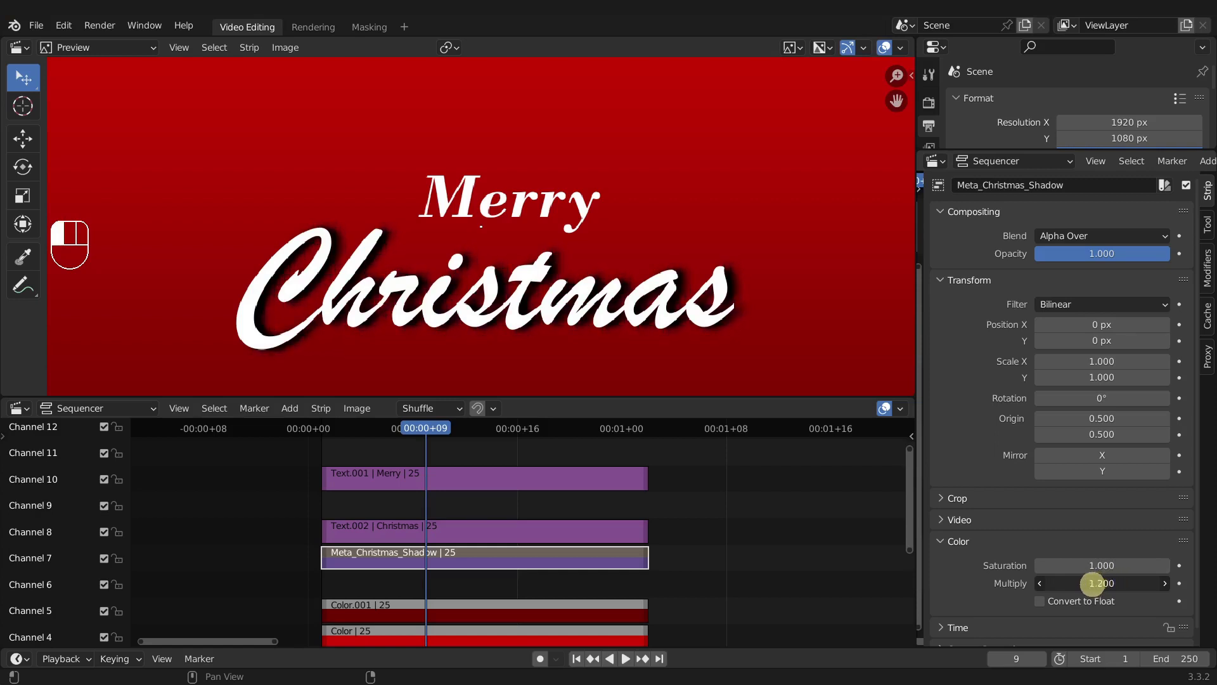
{"action": "mouse_move", "coordinate": [1121, 254]}
{"action": "left_mouse_down"}
{"action": "mouse_move", "coordinate": [1014, 247]}
{"action": "mouse_move", "coordinate": [1103, 251]}
{"action": "left_mouse_up"}
- Move the "Merry" text strip up to channel 12 and place a duplicate of it on channel 10
{"action": "middle_click_drag", "start_coordinate": [438, 549], "coordinate": [434, 526]}
{"action": "double_click", "coordinate": [433, 523]}
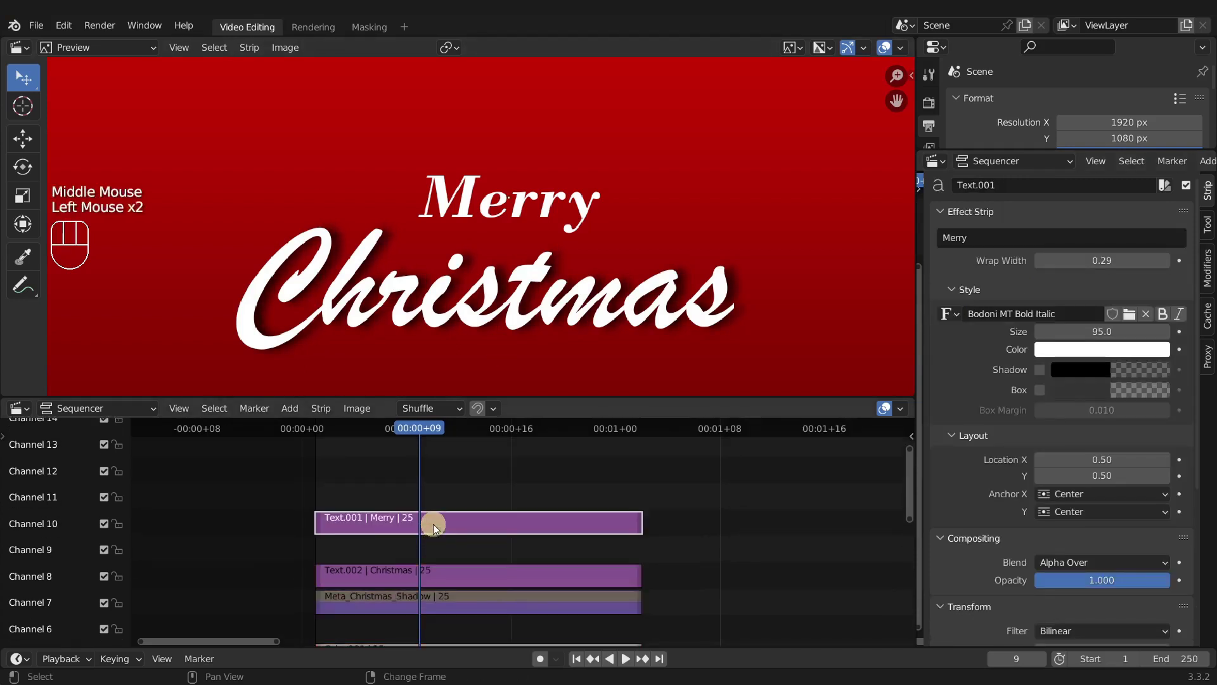
{"action": "key", "text": "g"}
{"action": "left_click", "coordinate": [426, 477]}
{"action": "key", "text": "shift+d"}
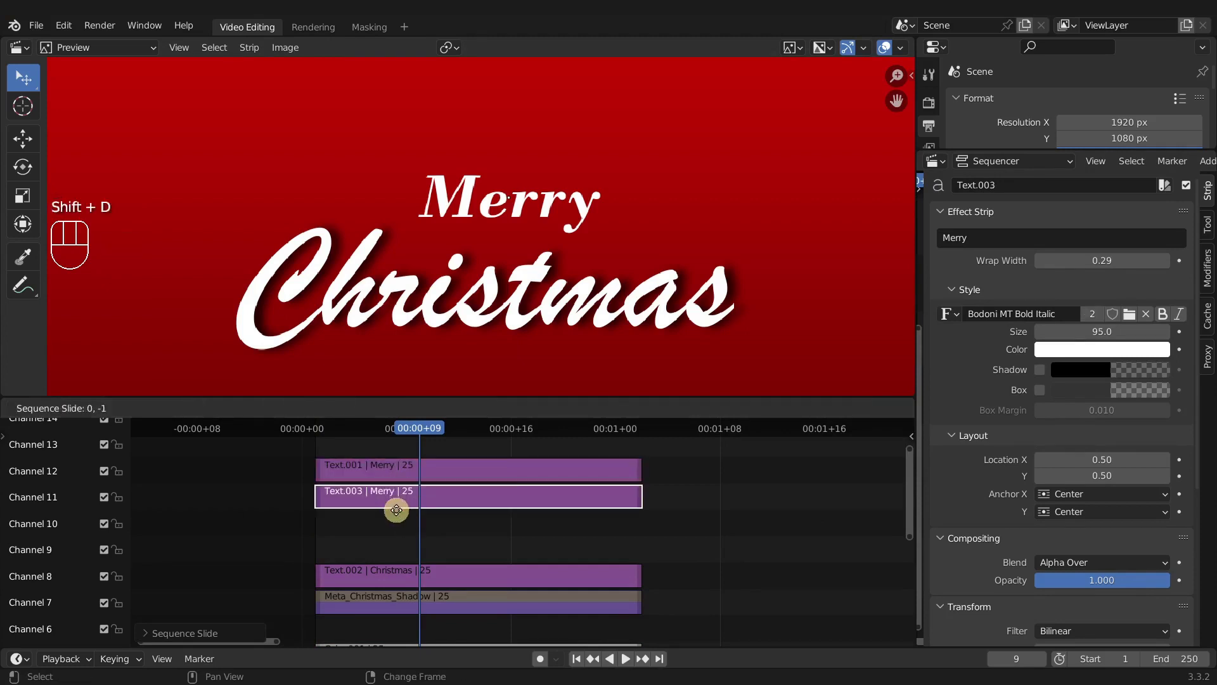
{"action": "left_click", "coordinate": [379, 514]}
- Add a Gaussian Blur effect strip on channel 11 to the duplicated "Merry" text
{"action": "left_click", "coordinate": [379, 511]}
{"action": "key", "text": "shift+a"}
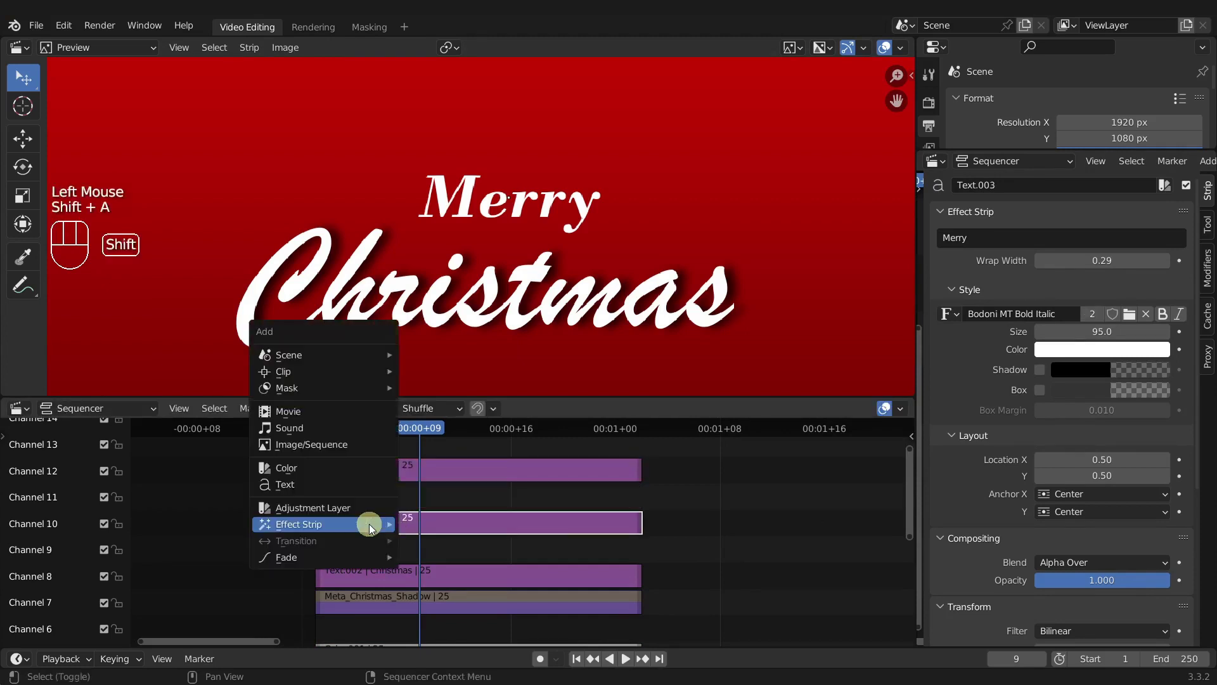
{"action": "mouse_move", "coordinate": [369, 524]}
{"action": "left_click", "coordinate": [451, 523]}
- Set the duplicated "Merry" text on channel 10 to black and mute its strip
{"action": "left_click", "coordinate": [427, 521]}
{"action": "left_click", "coordinate": [1150, 349]}
{"action": "left_click_drag", "start_coordinate": [1161, 184], "coordinate": [1158, 234]}
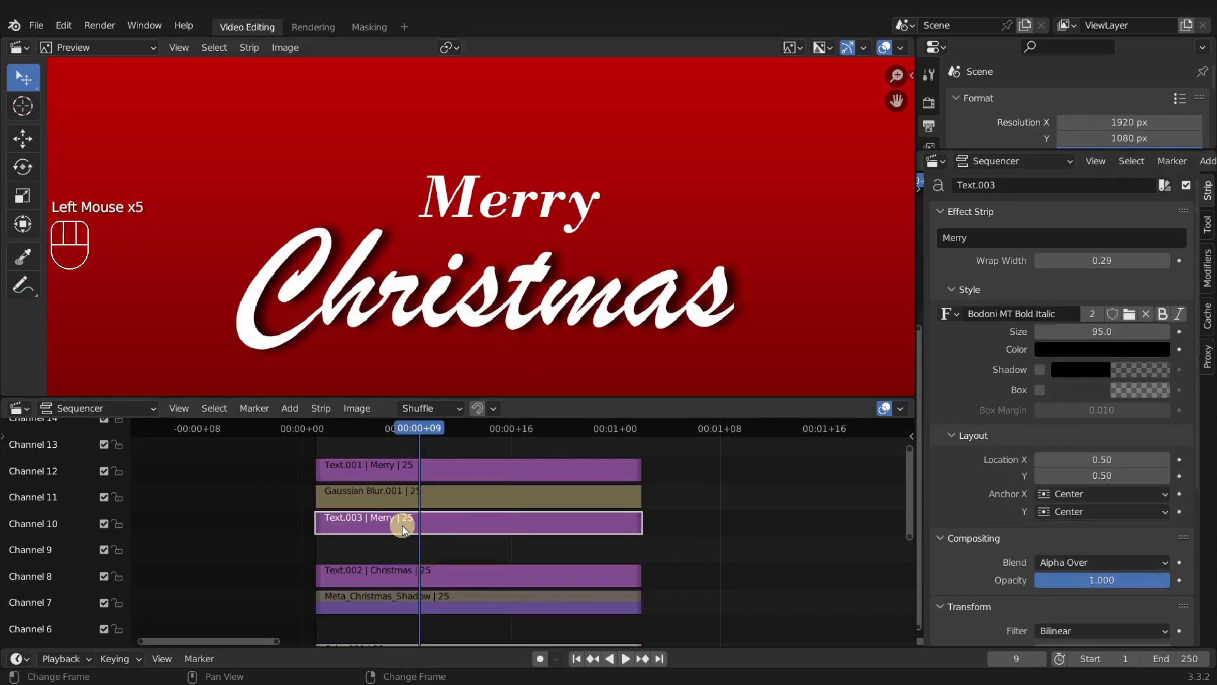
{"action": "key", "text": "h"}
- Set the "Merry" Gaussian Blur size to 20 in both X and Y
{"action": "double_click", "coordinate": [401, 499]}
{"action": "left_click", "coordinate": [1102, 260]}
{"action": "type", "text": "20"}
{"action": "key", "text": "Return"}
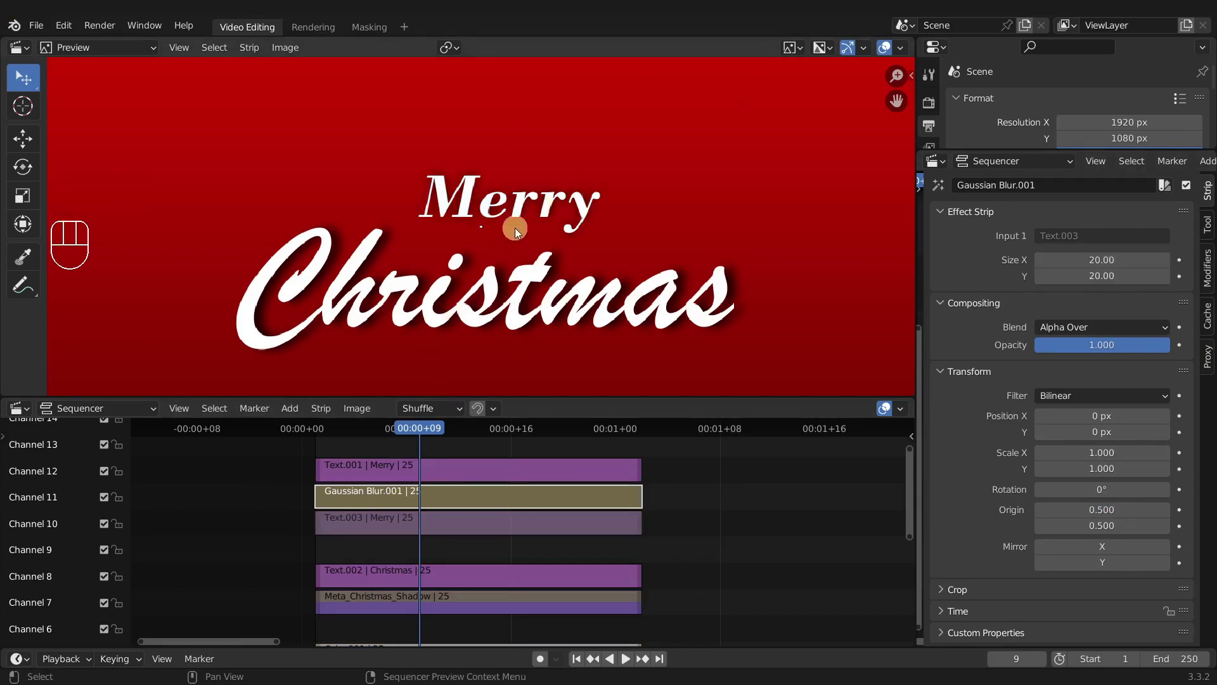
{"action": "key", "text": "g"}
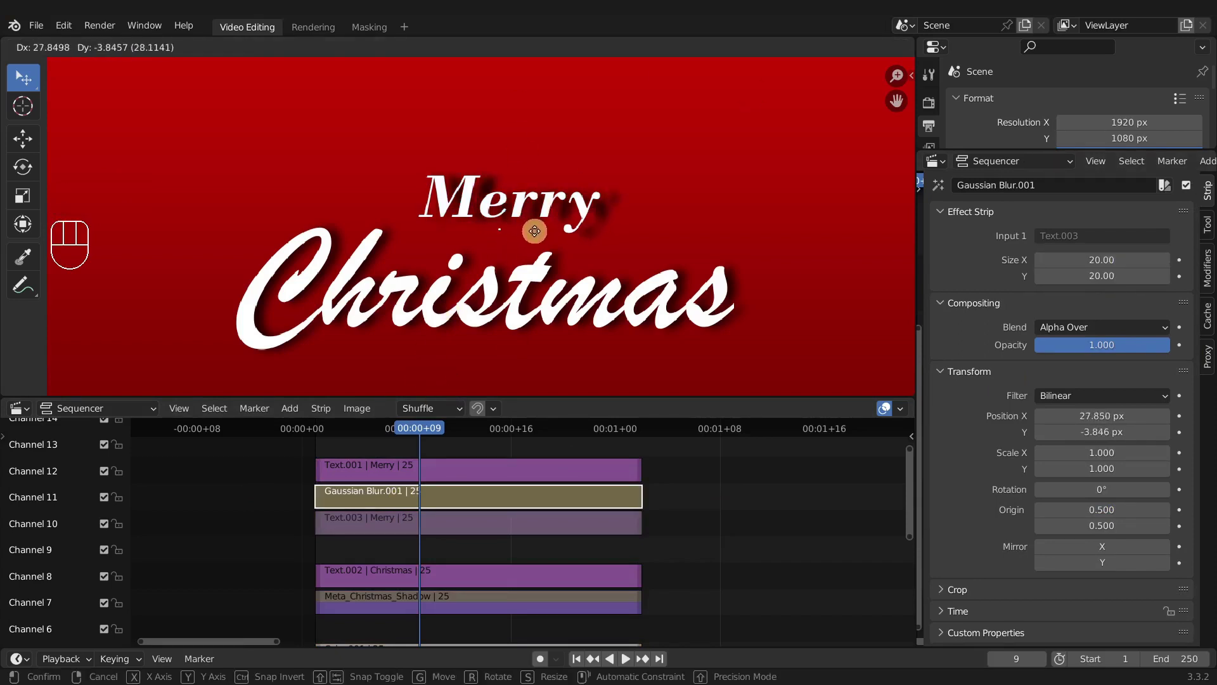
{"action": "right_click", "coordinate": [555, 300]}
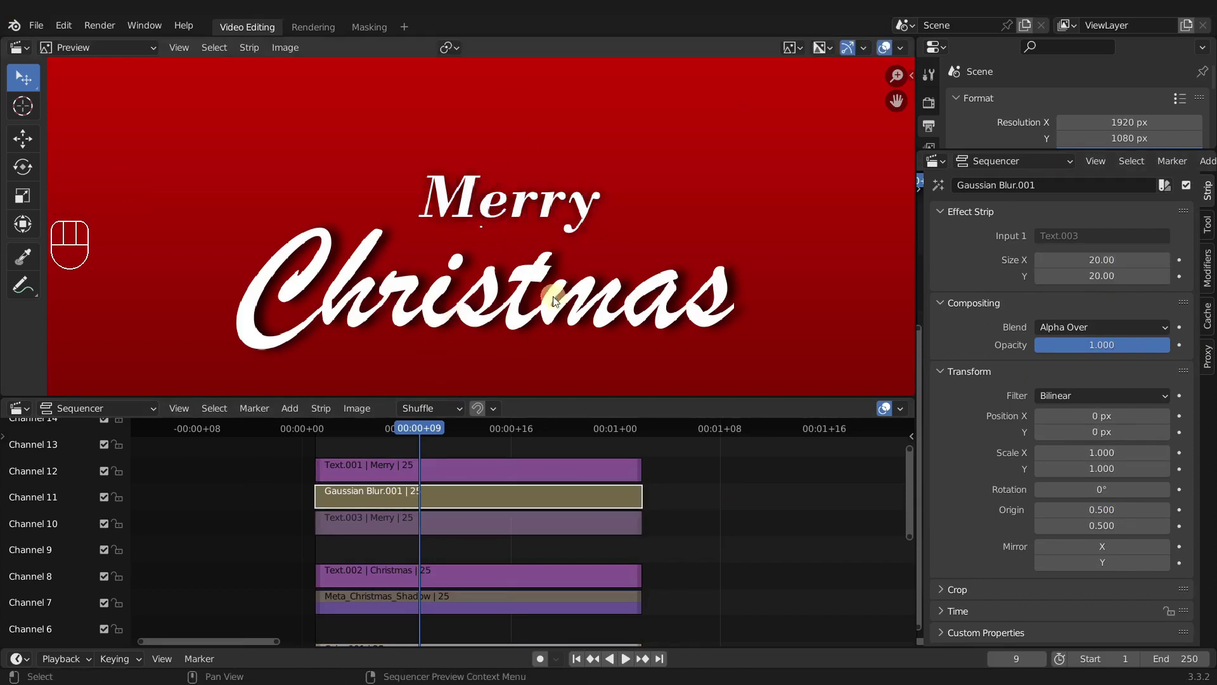
- Inside the Meta_Christmas_Shadow strip, clear the position offsets of the Gaussian Blur and the black "Christmas" text
{"action": "left_click", "coordinate": [420, 603]}
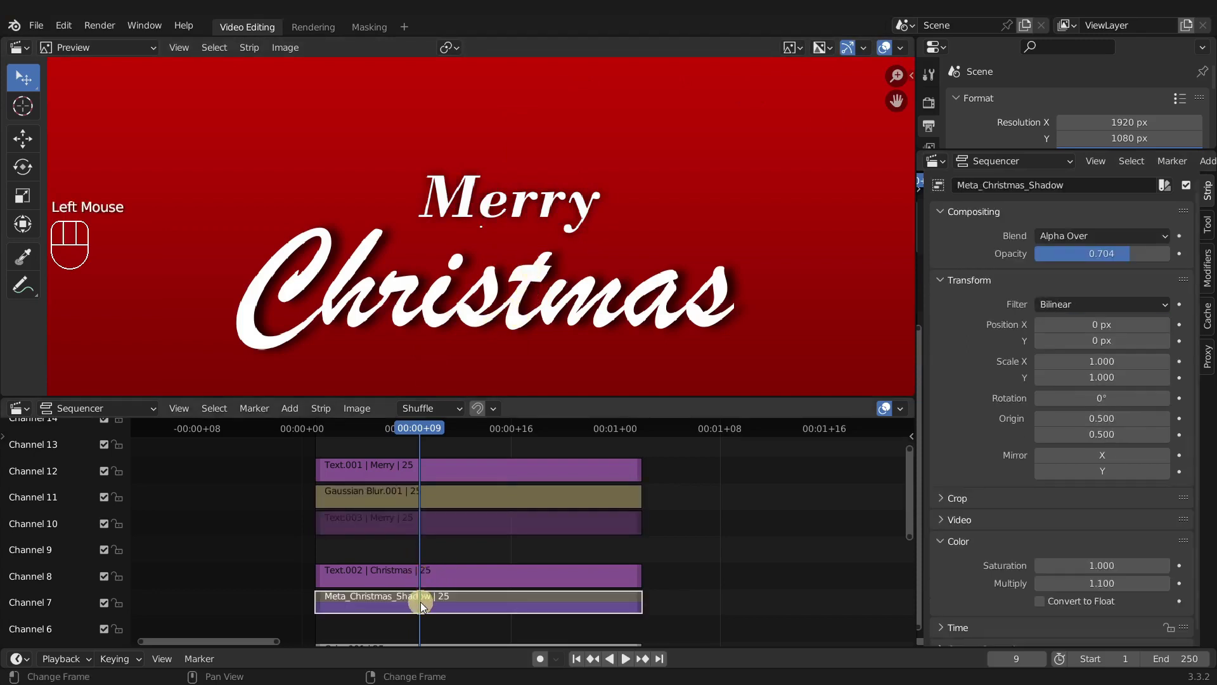
{"action": "key", "text": "Tab"}
{"action": "left_click", "coordinate": [387, 591]}
{"action": "middle_click_drag", "start_coordinate": [387, 591], "coordinate": [435, 461]}
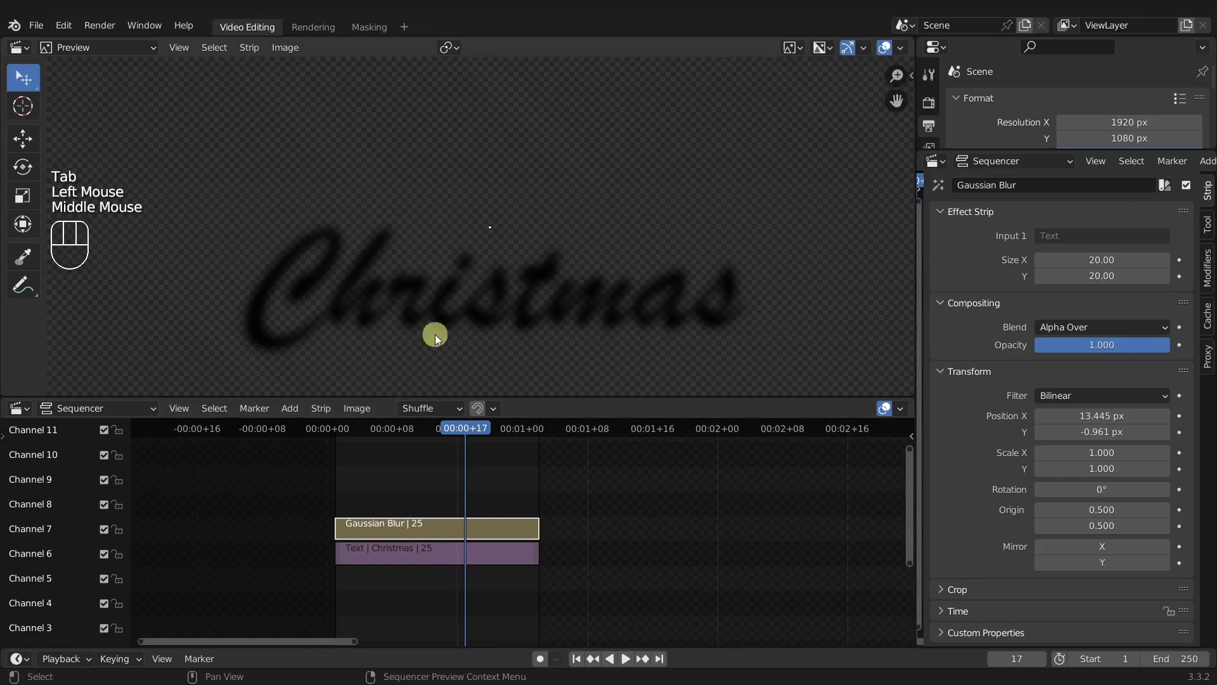
{"action": "key", "text": "alt+g"}
{"action": "double_click", "coordinate": [437, 555]}
{"action": "key", "text": "alt+g"}
{"action": "left_click", "coordinate": [421, 522]}
{"action": "left_click", "coordinate": [503, 191]}
{"action": "left_click", "coordinate": [434, 472]}
{"action": "key", "text": "Tab"}
- Clear the position offset of the white "Christmas" text strip on channel 8
{"action": "middle_click_drag", "start_coordinate": [435, 473], "coordinate": [373, 598]}
{"action": "left_click", "coordinate": [394, 558]}
{"action": "key", "text": "ctrl+r"}
{"action": "left_click", "coordinate": [516, 450]}
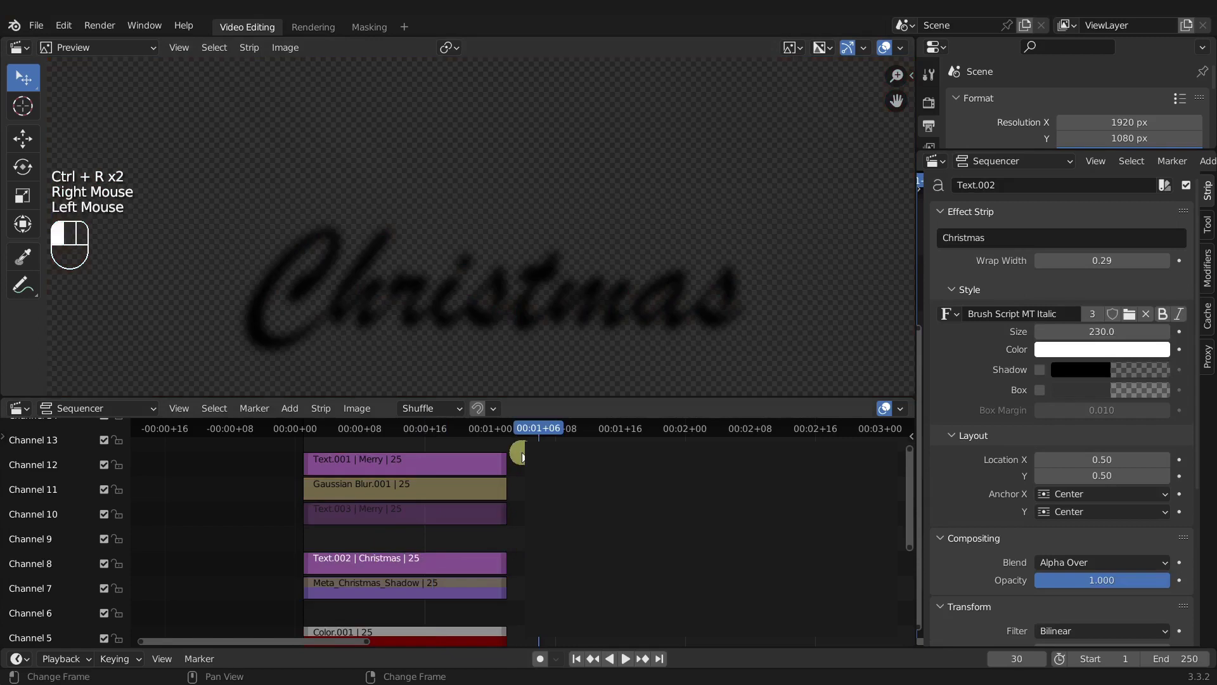
{"action": "left_click", "coordinate": [394, 437]}
{"action": "left_click", "coordinate": [402, 561]}
{"action": "scroll", "coordinate": [467, 337], "scroll_direction": "down", "scroll_amount": 2}
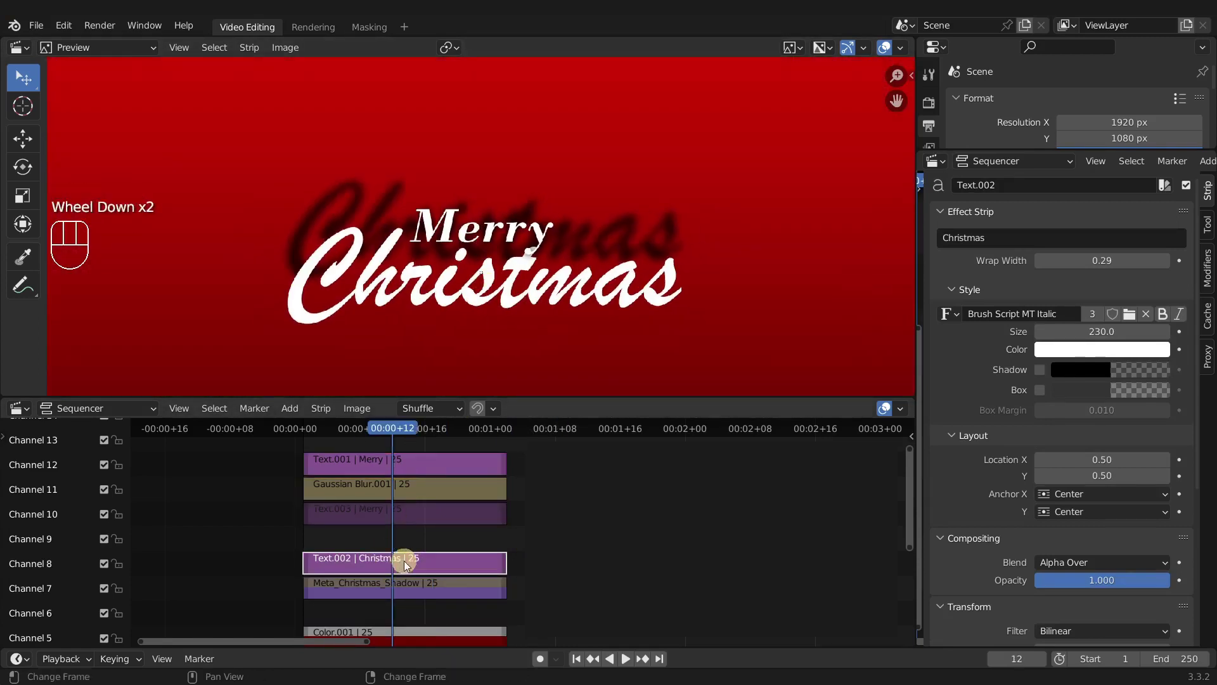
{"action": "key", "text": "alt+g"}
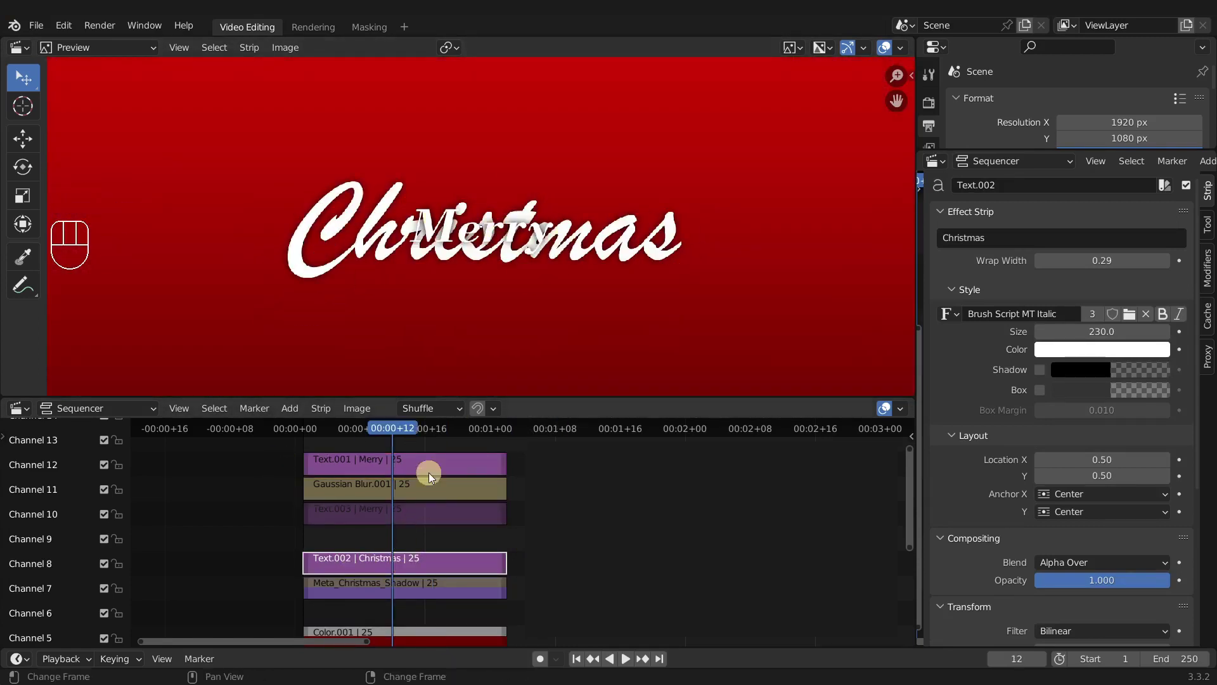
{"action": "scroll", "coordinate": [401, 490], "scroll_direction": "up", "scroll_amount": 3}
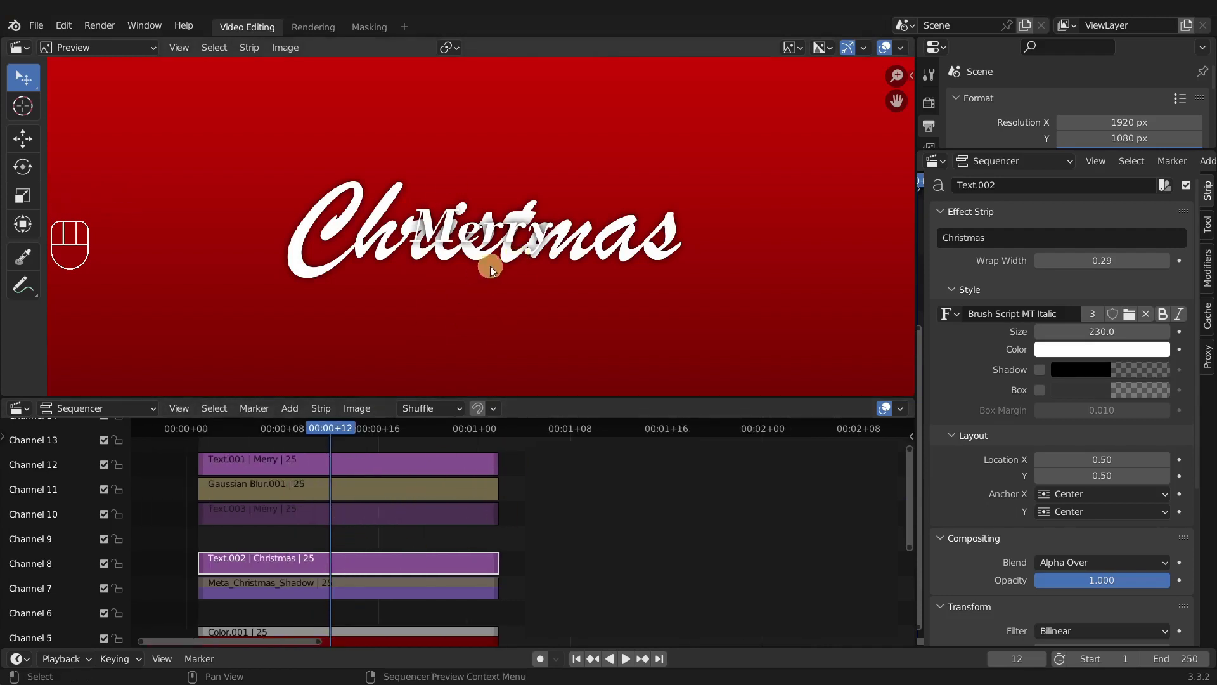
- Mute the three "Merry" strips on channels 10 to 12 to view "Christmas" on its own
{"action": "left_click_drag", "start_coordinate": [168, 461], "coordinate": [311, 546]}
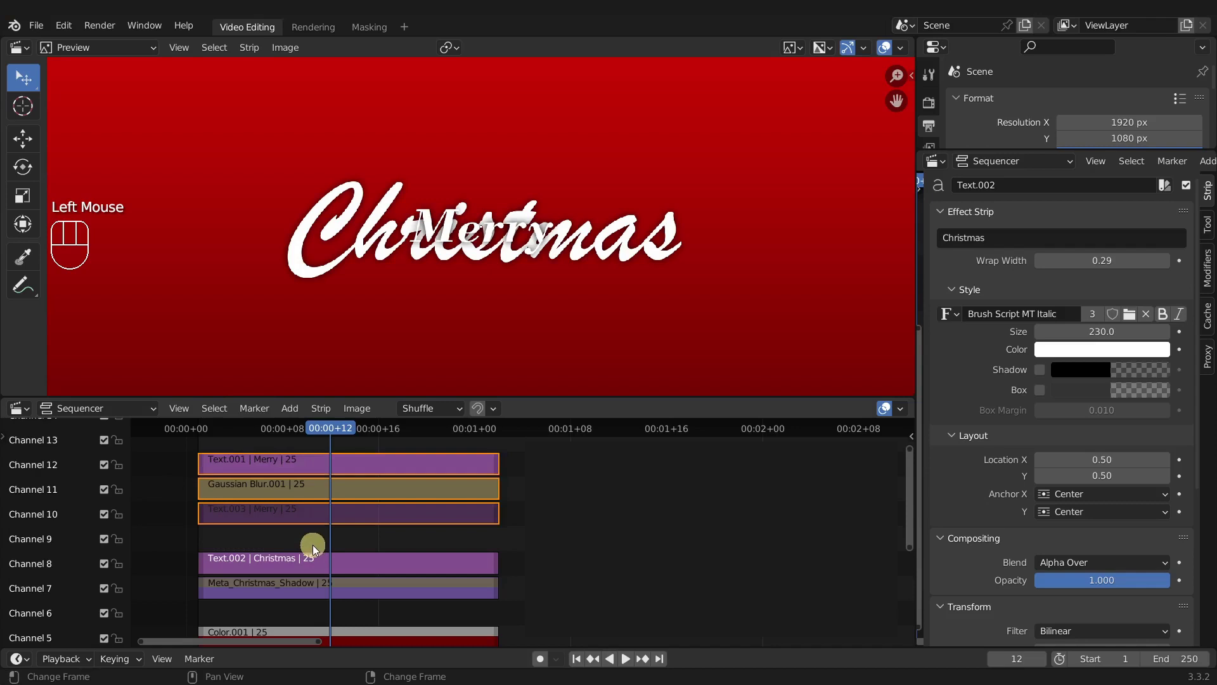
{"action": "key", "text": "h"}
{"action": "key", "text": "x"}
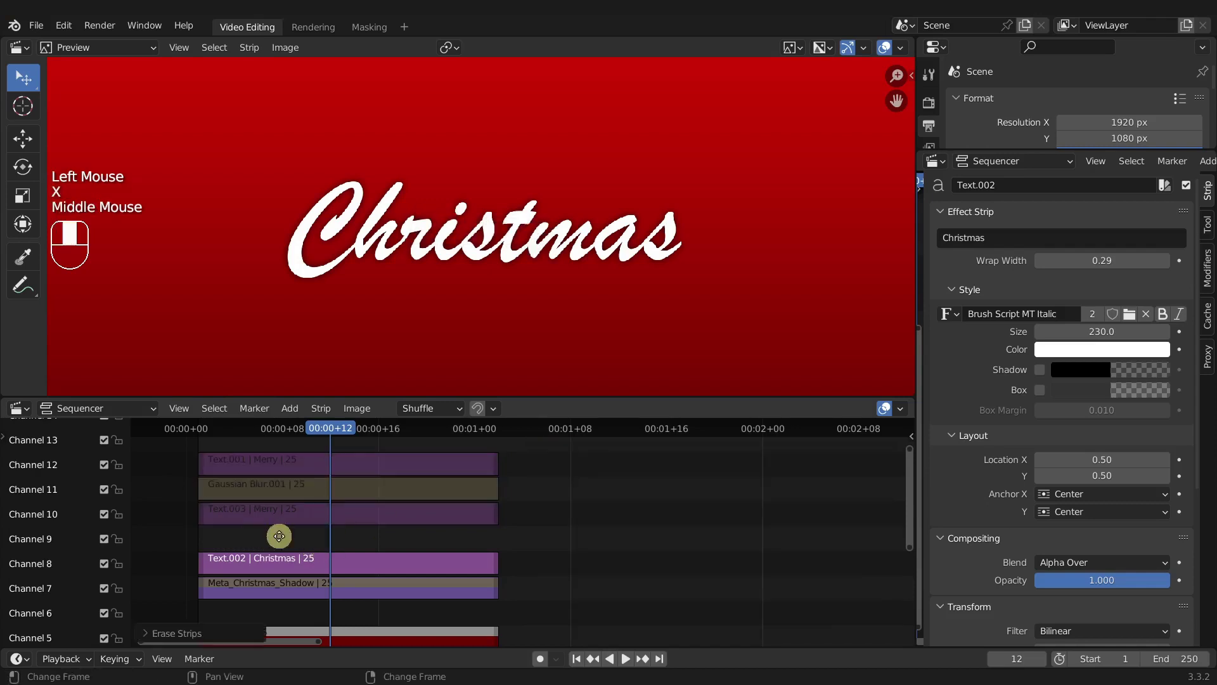
{"action": "middle_click_drag", "start_coordinate": [275, 535], "coordinate": [386, 546]}
- Mute the "Christmas" text and its shadow meta strip, and unmute the three "Merry" strips
{"action": "left_click_drag", "start_coordinate": [288, 538], "coordinate": [361, 589]}
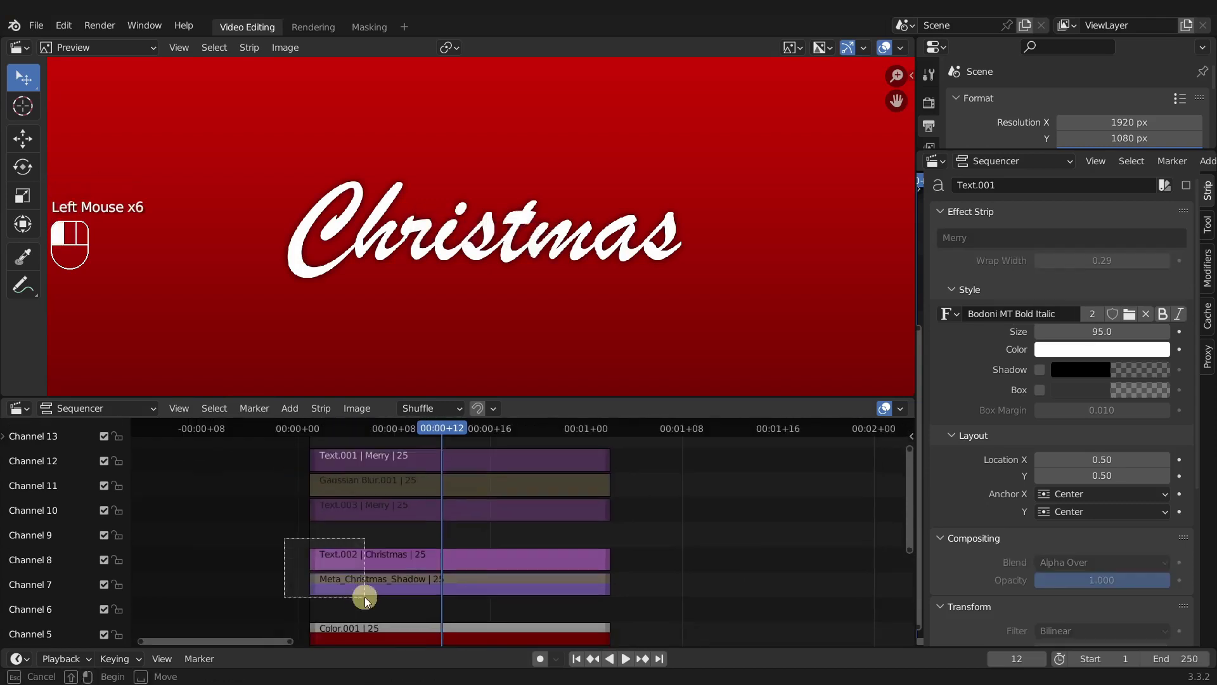
{"action": "key", "text": "h"}
{"action": "left_click_drag", "start_coordinate": [305, 444], "coordinate": [413, 524]}
{"action": "key", "text": "alt+h"}
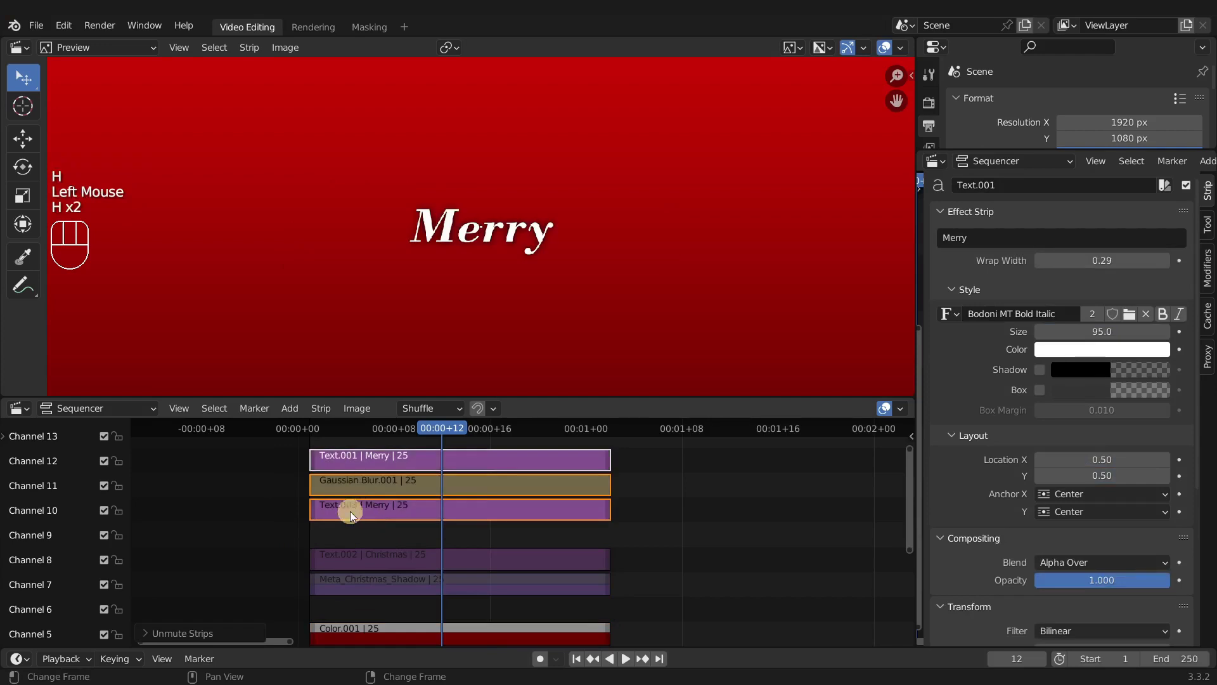
- Mute the black "Merry" text strip on channel 10 again
{"action": "left_click", "coordinate": [321, 494]}
{"action": "left_click", "coordinate": [369, 513]}
{"action": "key", "text": "h"}
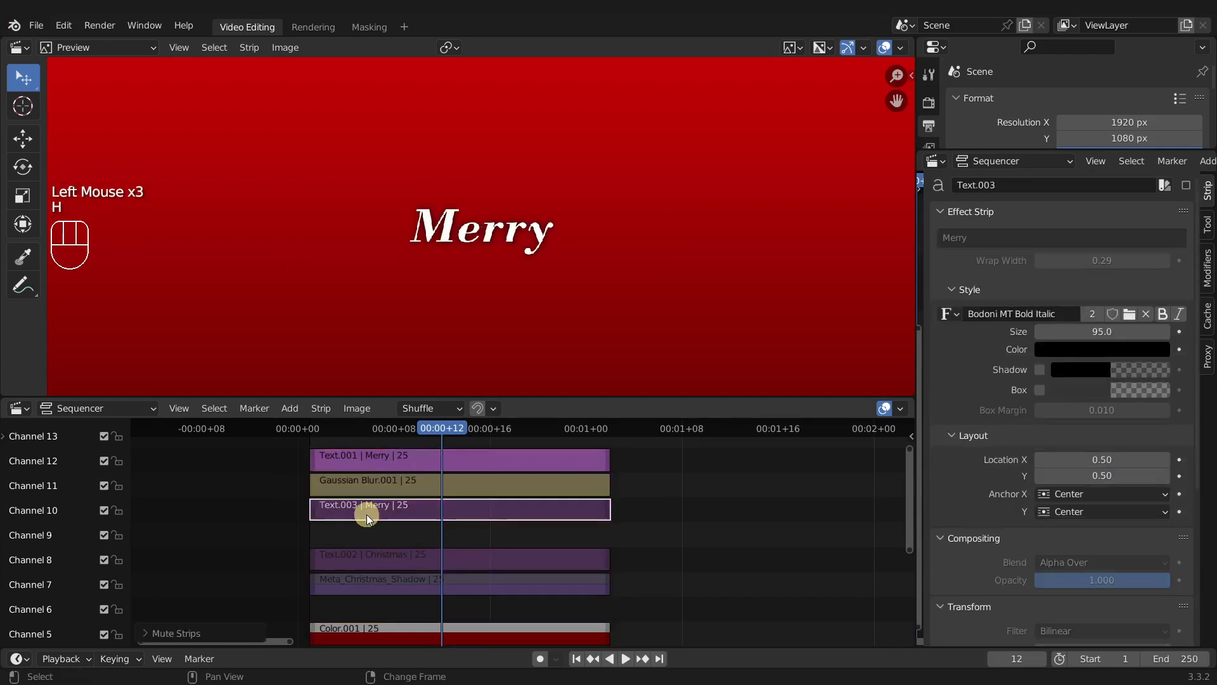
- Group the black "Merry" text and its Gaussian blur strip into a meta strip named Meta_Merry_Shadow
{"action": "left_click_drag", "start_coordinate": [279, 478], "coordinate": [387, 522]}
{"action": "key", "text": "ctrl+g"}
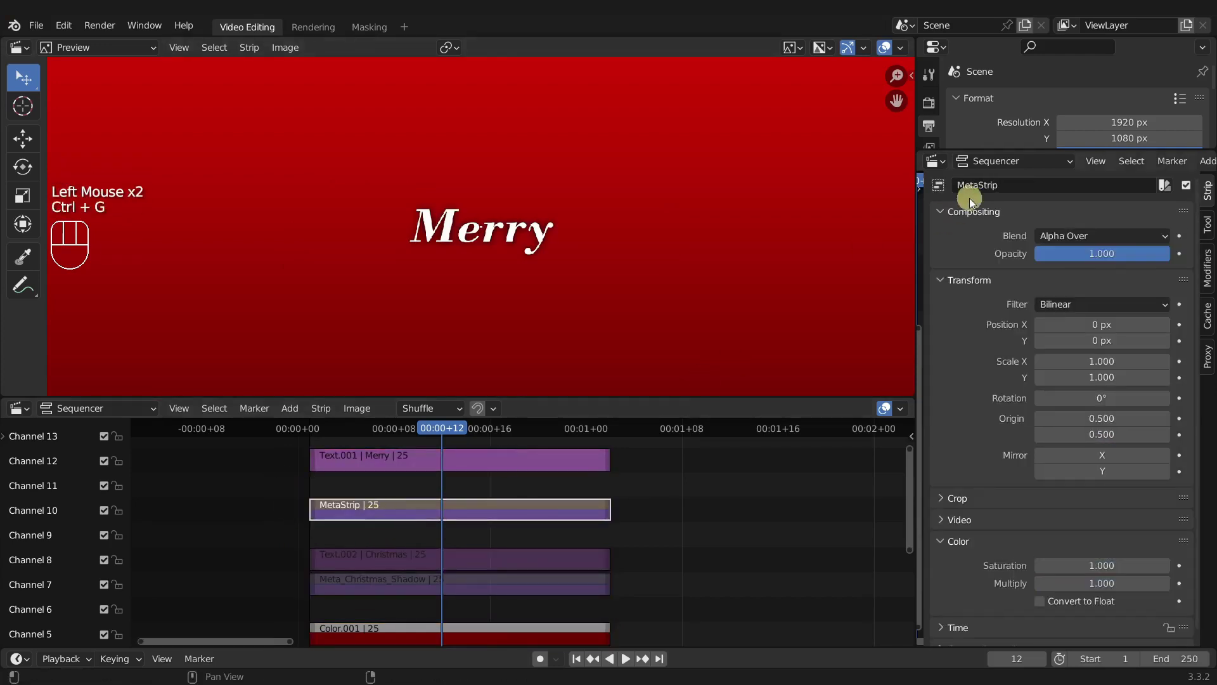
{"action": "left_click", "coordinate": [996, 185]}
{"action": "type", "text": "Meta_Merry_Shadow"}
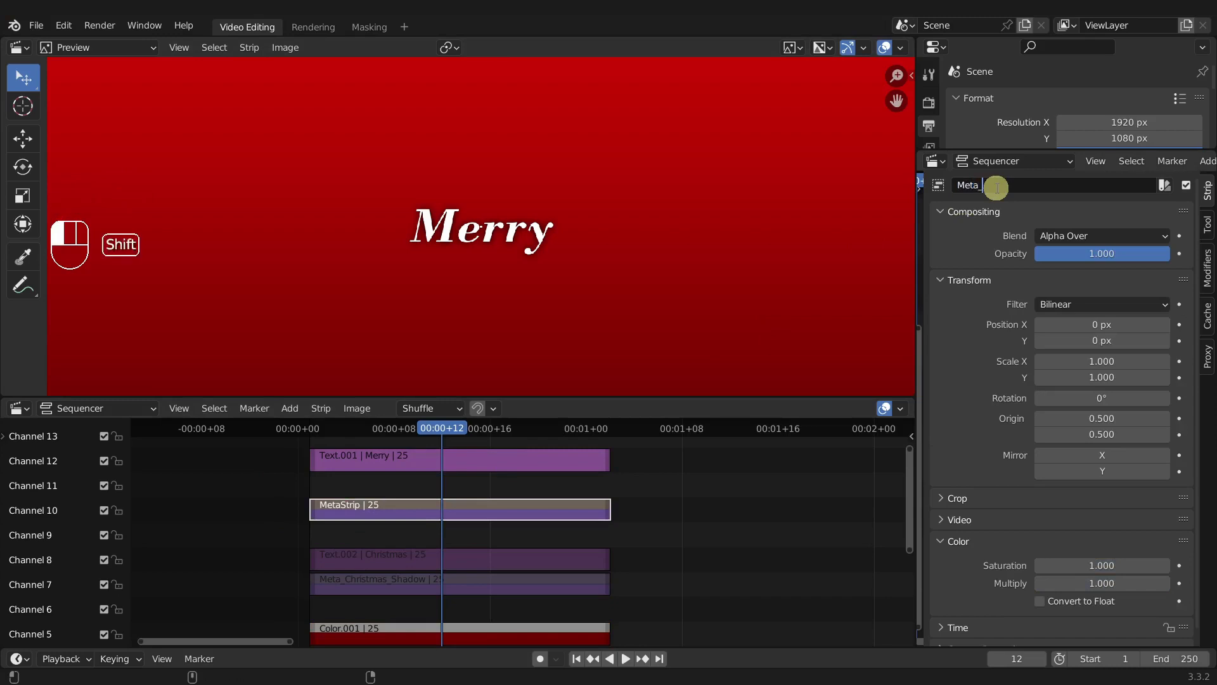
{"action": "key", "text": "Return"}
- Offset the Meta_Merry_Shadow strip in the preview by about 7.2 px in X and -1.2 px in Y
{"action": "left_click", "coordinate": [412, 511]}
{"action": "key", "text": "g"}
{"action": "right_click", "coordinate": [515, 243]}
{"action": "left_click", "coordinate": [407, 582]}
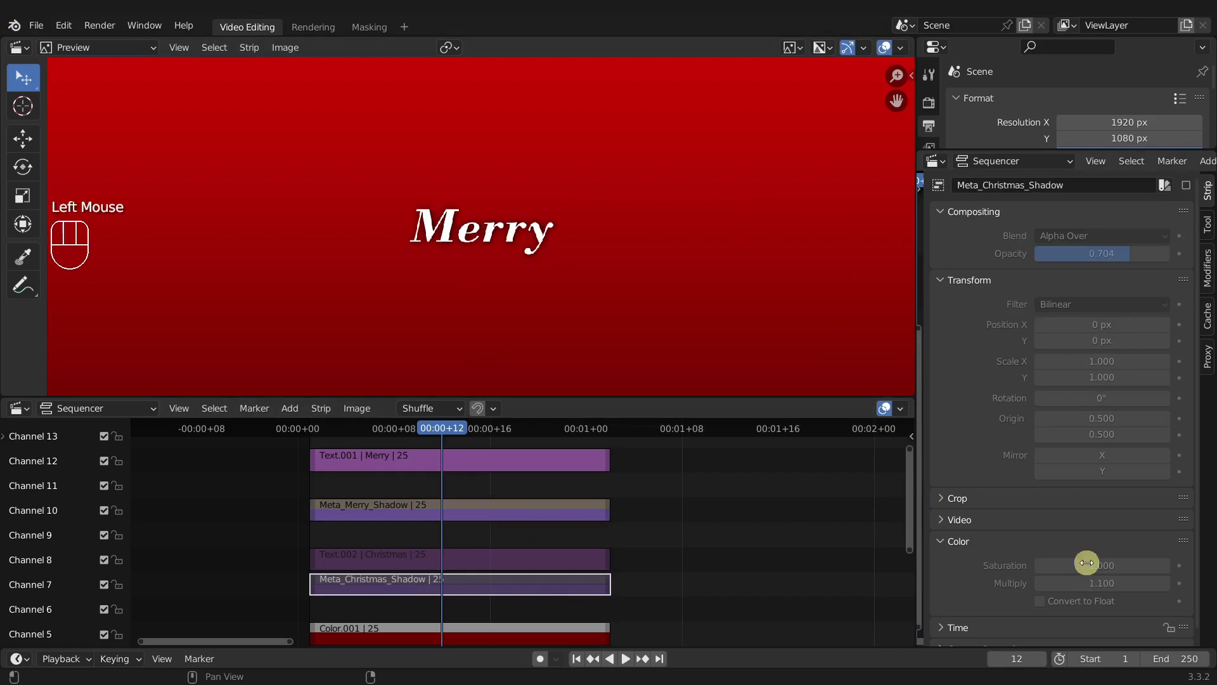
{"action": "scroll", "coordinate": [953, 526], "scroll_direction": "down", "scroll_amount": 3}
{"action": "left_click", "coordinate": [413, 579]}
{"action": "left_click", "coordinate": [412, 578]}
{"action": "scroll", "coordinate": [502, 228], "scroll_direction": "up", "scroll_amount": 3}
{"action": "left_click", "coordinate": [515, 286]}
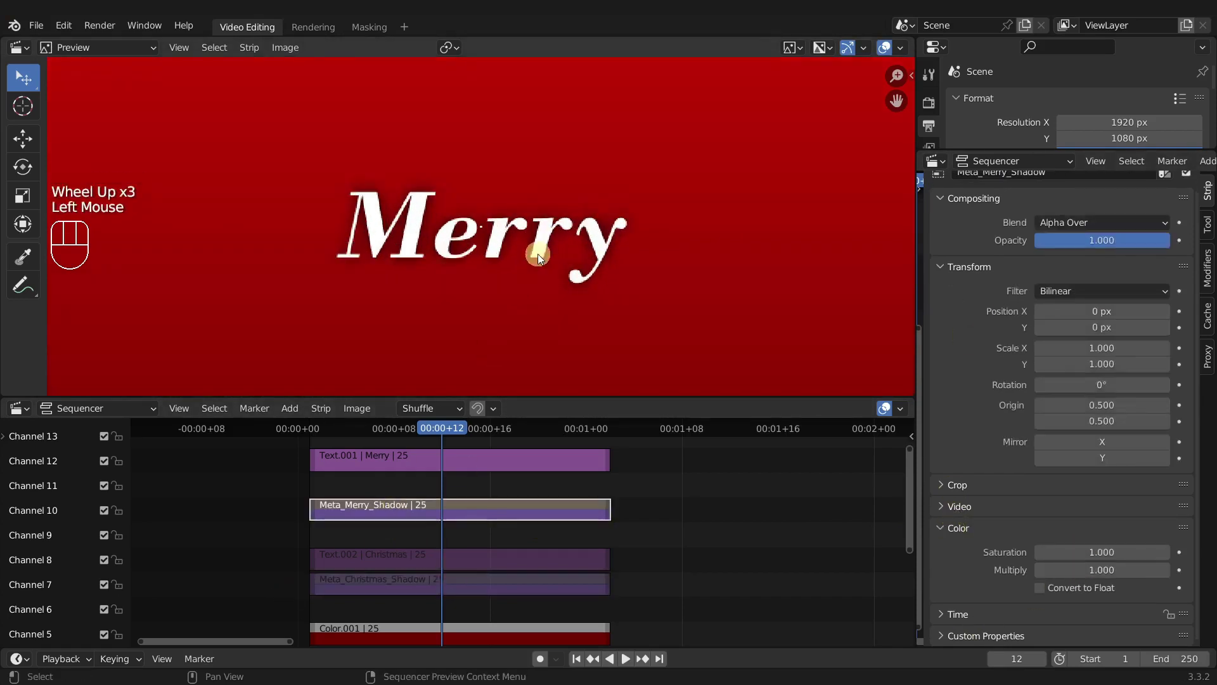
{"action": "key", "text": "g"}
{"action": "left_click", "coordinate": [527, 262]}
- Set Meta_Merry_Shadow's colour multiply to 1.3 and lower its opacity to about 0.755
{"action": "mouse_move", "coordinate": [1097, 570]}
{"action": "left_mouse_down"}
{"action": "mouse_move", "coordinate": [1134, 569]}
{"action": "mouse_move", "coordinate": [1077, 570]}
{"action": "left_mouse_up"}
{"action": "scroll", "coordinate": [1088, 266], "scroll_direction": "up", "scroll_amount": 3}
{"action": "left_click", "coordinate": [1111, 339]}
{"action": "scroll", "coordinate": [1133, 262], "scroll_direction": "up", "scroll_amount": 3}
{"action": "left_click_drag", "start_coordinate": [1134, 253], "coordinate": [1106, 255]}
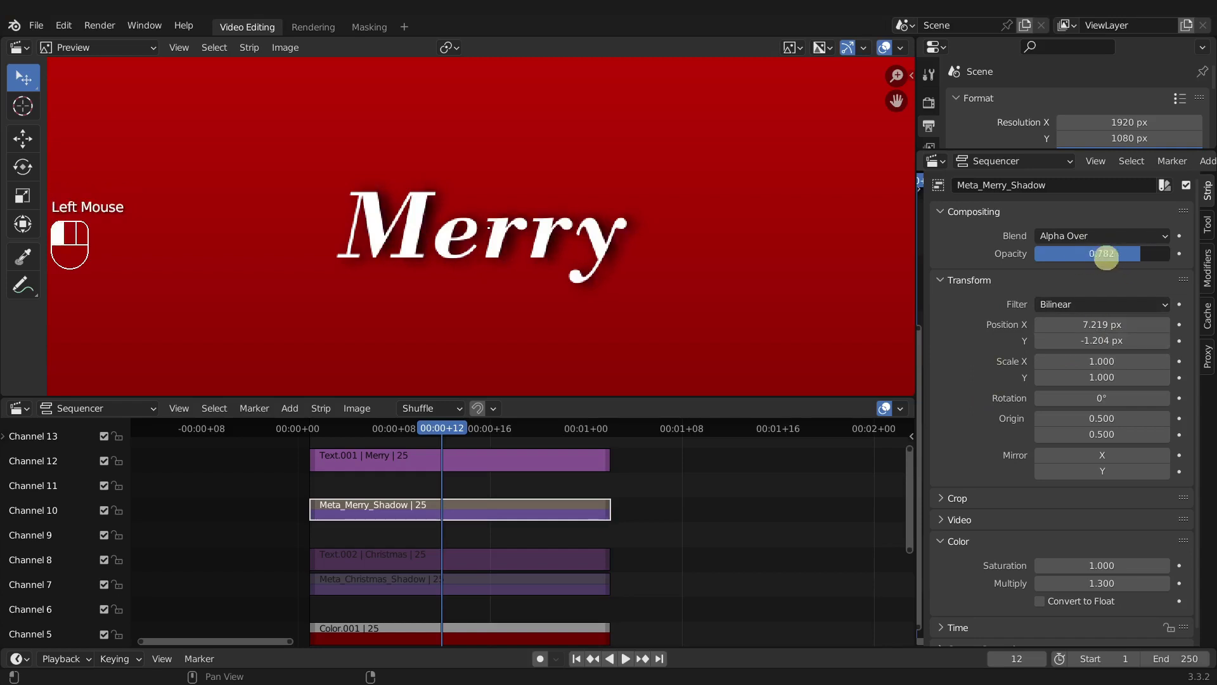
{"action": "scroll", "coordinate": [509, 285], "scroll_direction": "down", "scroll_amount": 6}
{"action": "scroll", "coordinate": [488, 272], "scroll_direction": "up", "scroll_amount": 1}
- Unmute the two "Christmas" strips, mute the two "Merry" strips, and move the playhead to frame 9
{"action": "left_click", "coordinate": [367, 578]}
{"action": "left_click_drag", "start_coordinate": [287, 554], "coordinate": [355, 591]}
{"action": "key", "text": "alt+h"}
{"action": "left_click", "coordinate": [257, 434]}
{"action": "left_click_drag", "start_coordinate": [256, 449], "coordinate": [359, 515]}
{"action": "key", "text": "h"}
{"action": "left_click", "coordinate": [366, 545]}
{"action": "left_click", "coordinate": [368, 578]}
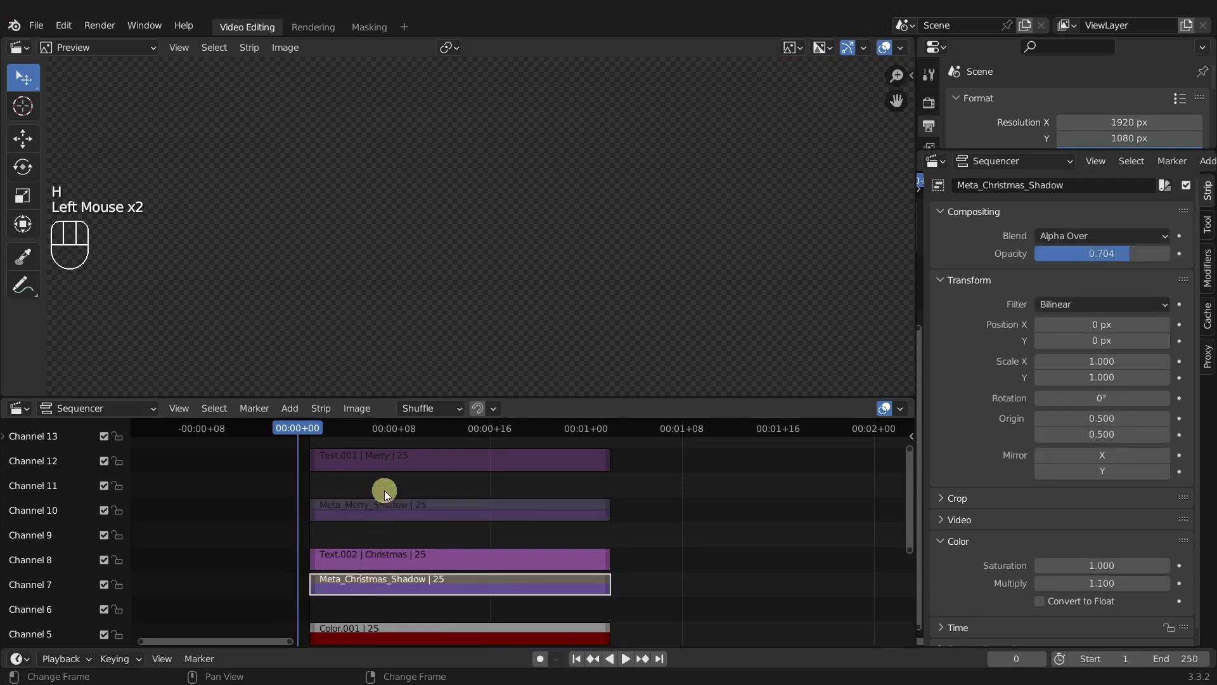
{"action": "right_click", "coordinate": [401, 426]}
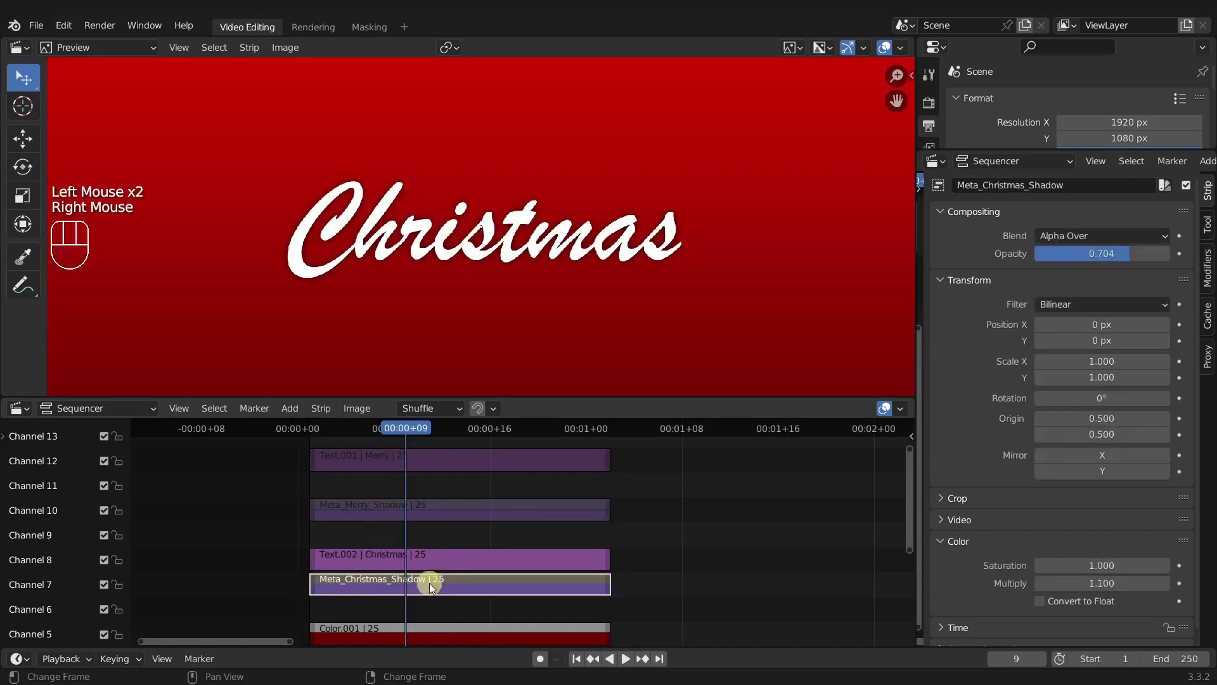
- Copy the X and Y position, colour multiply and opacity from Meta_Merry_Shadow to Meta_Christmas_Shadow
{"action": "left_click", "coordinate": [425, 508], "text": "shift"}
{"action": "scroll", "coordinate": [1089, 329], "scroll_direction": "down", "scroll_amount": 2}
{"action": "right_click", "coordinate": [1089, 329]}
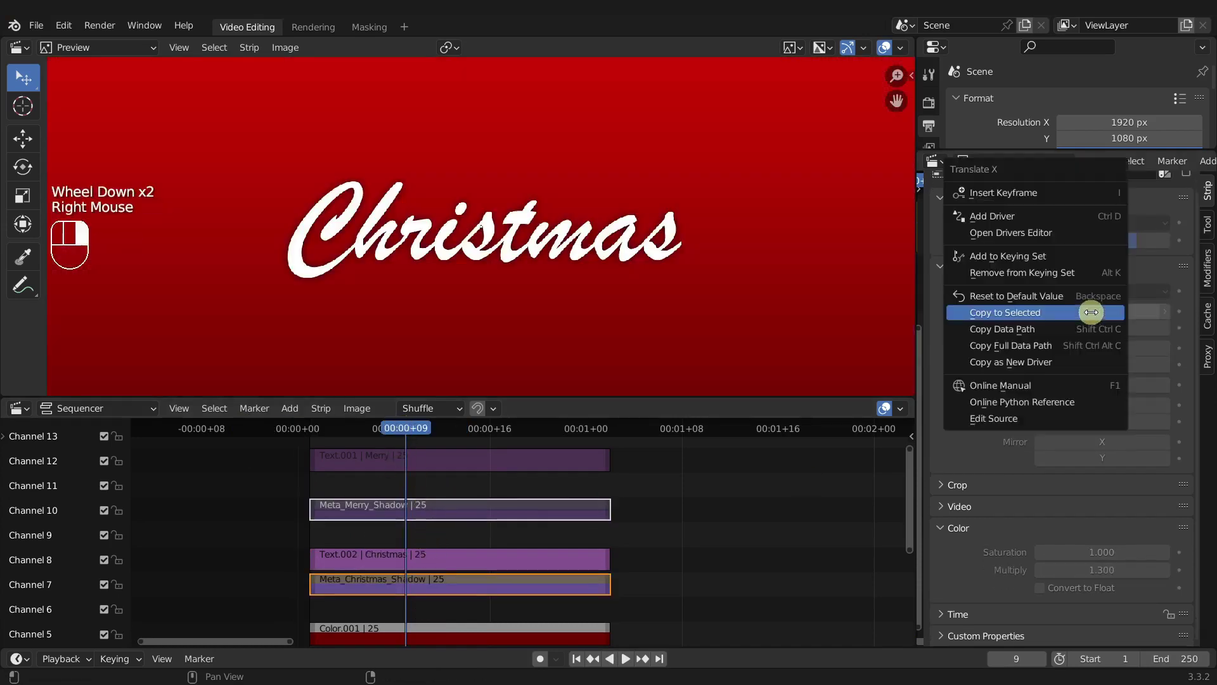
{"action": "right_click", "coordinate": [1089, 328]}
{"action": "right_click", "coordinate": [1089, 329]}
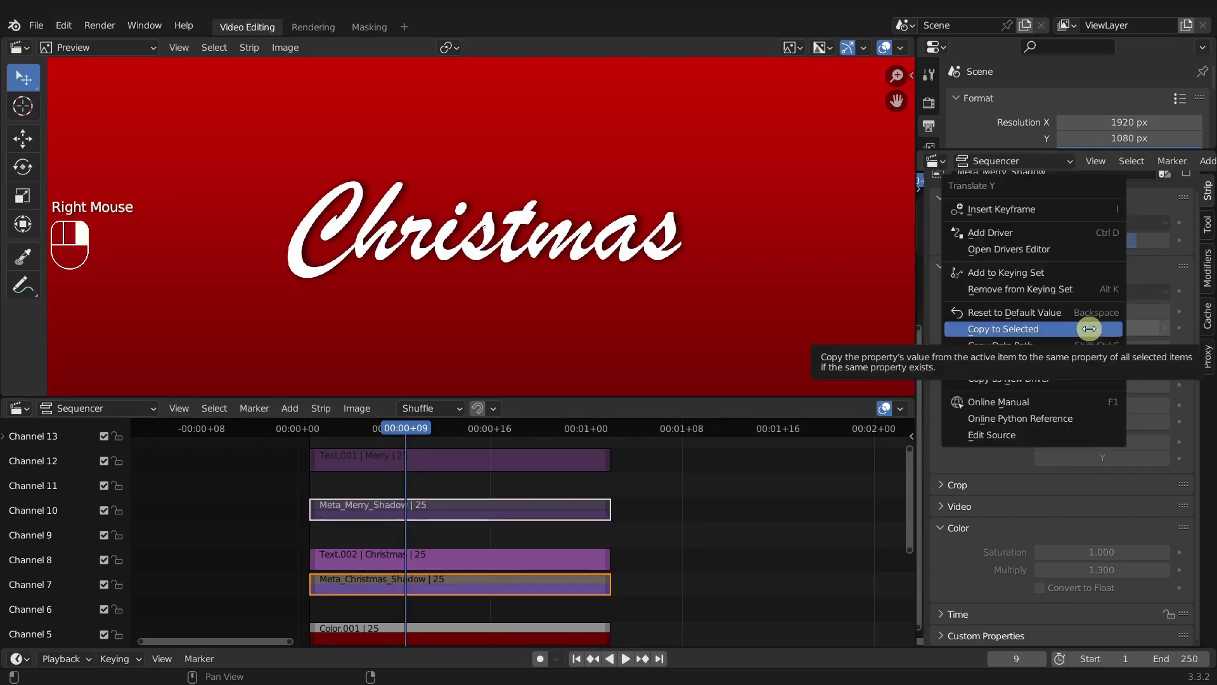
{"action": "left_click", "coordinate": [1089, 329]}
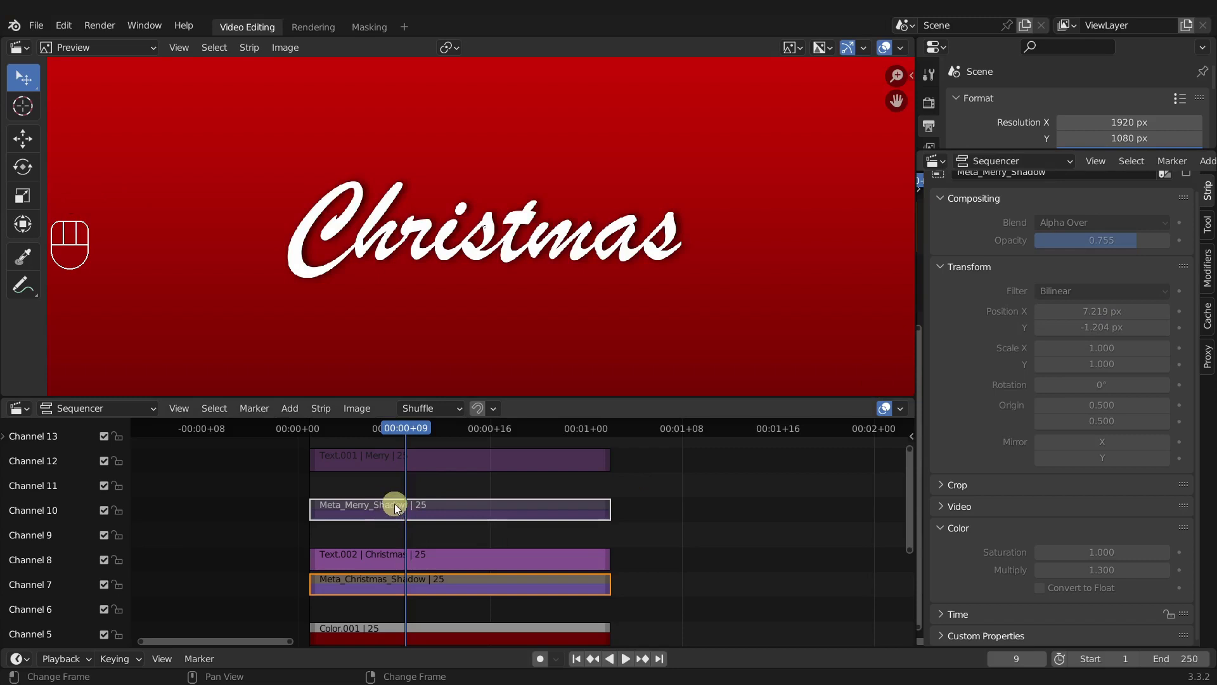
{"action": "right_click", "coordinate": [1089, 329]}
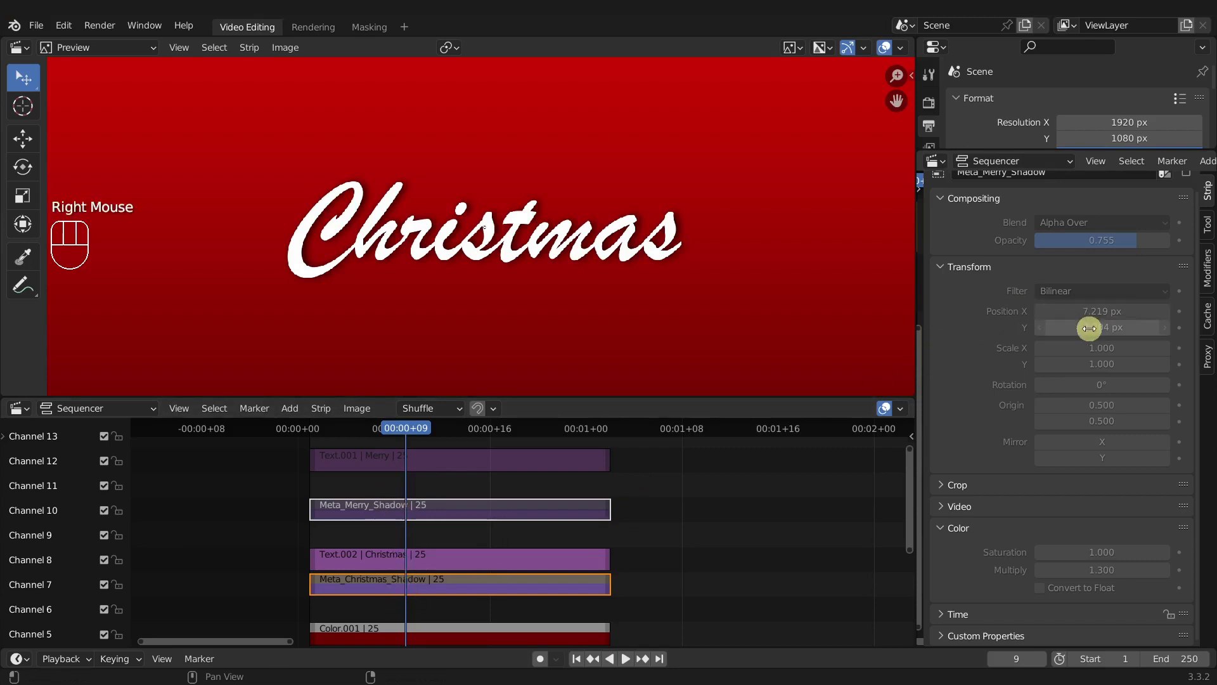
{"action": "right_click_drag", "start_coordinate": [1094, 571], "coordinate": [1091, 560]}
{"action": "right_click_drag", "start_coordinate": [1094, 237], "coordinate": [1048, 363]}
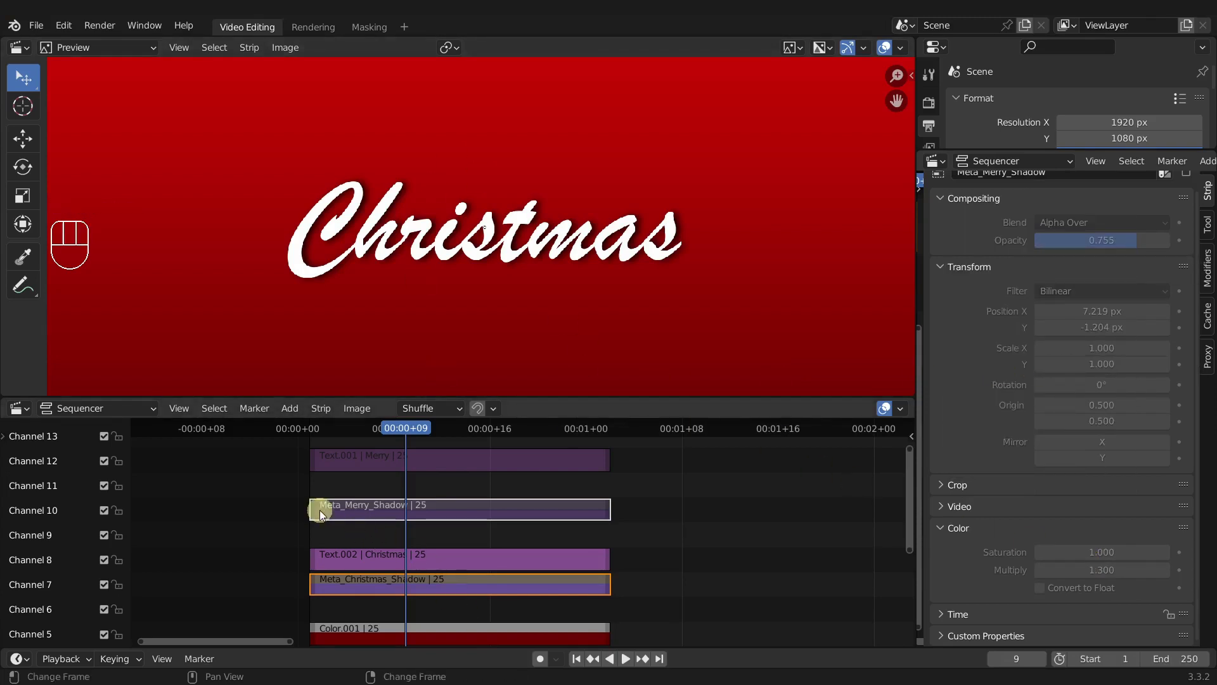
- Rename the white "Merry" text strip on channel 12 as Text_Merry
{"action": "left_click", "coordinate": [348, 486]}
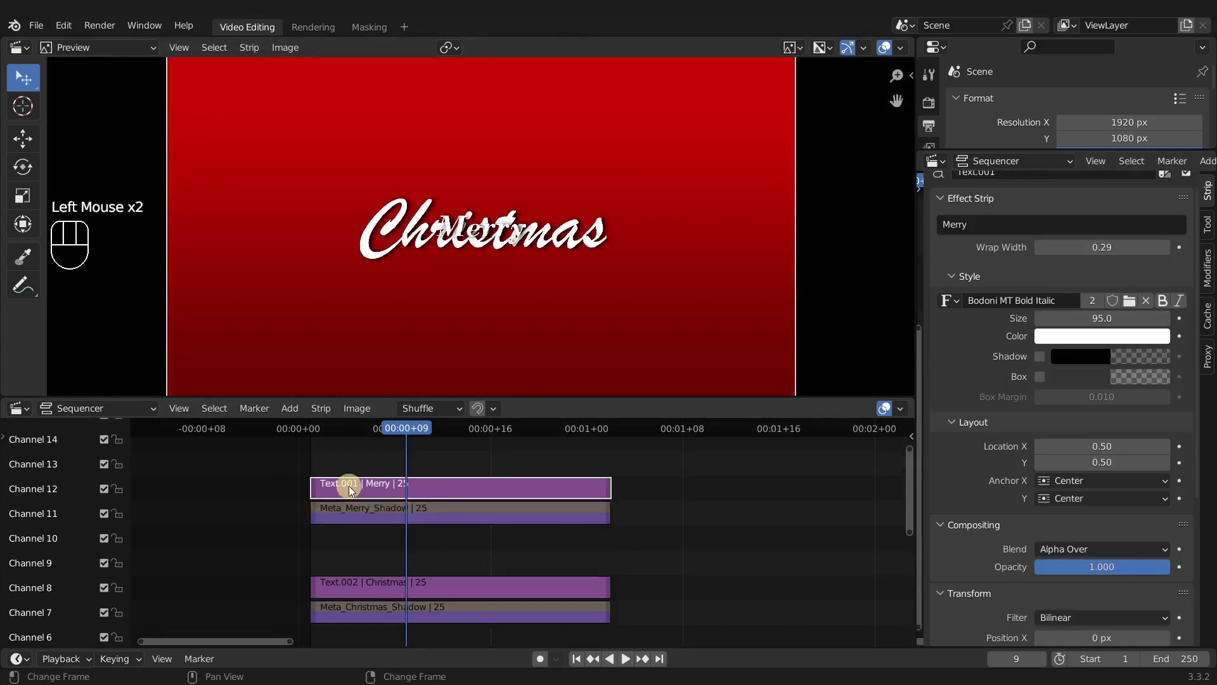
{"action": "left_click", "coordinate": [417, 489]}
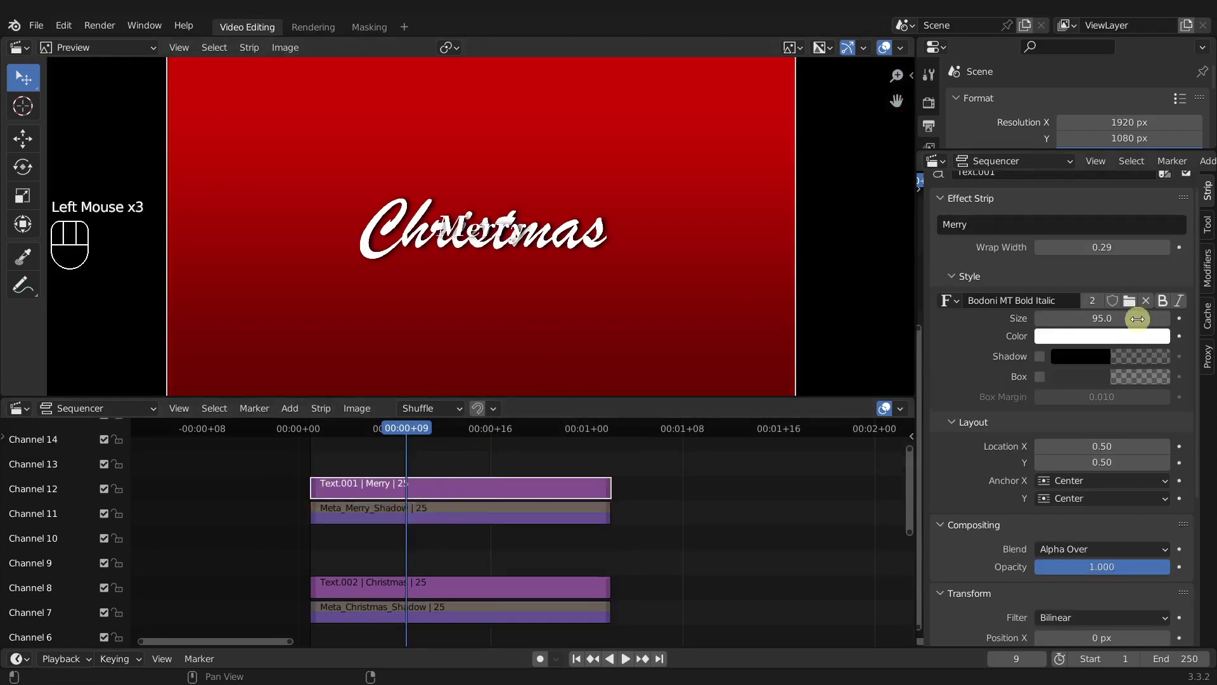
{"action": "scroll", "coordinate": [1141, 238], "scroll_direction": "up", "scroll_amount": 3}
{"action": "left_click", "coordinate": [1024, 189]}
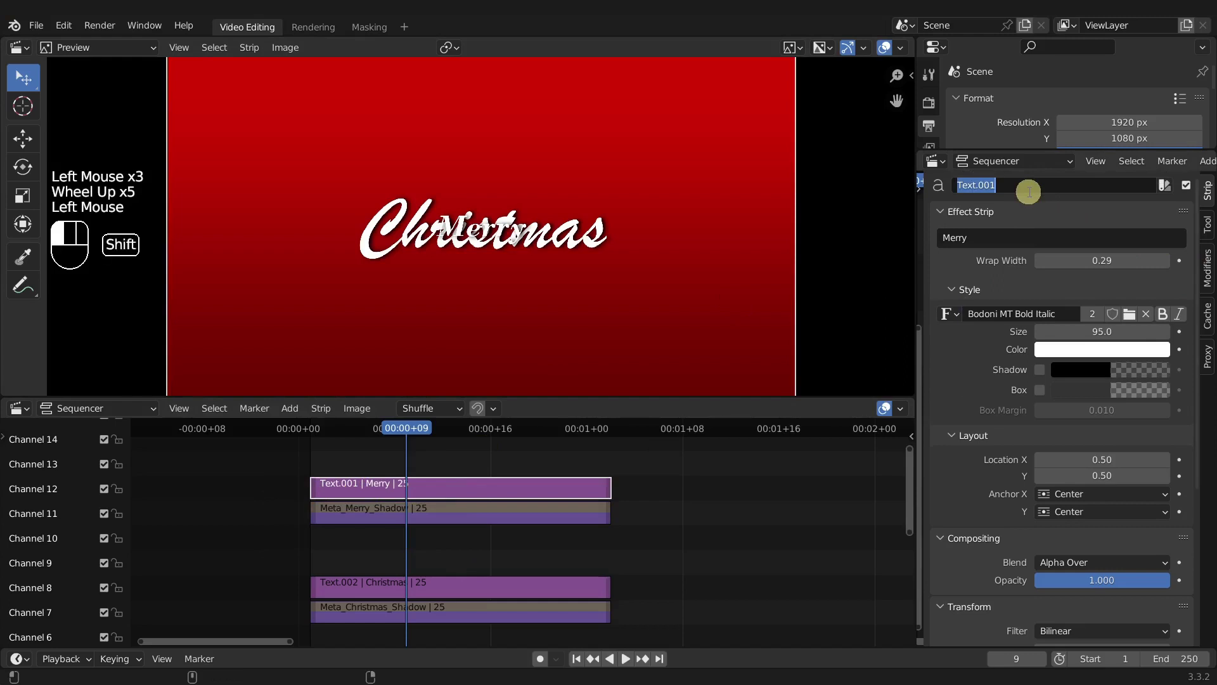
{"action": "type", "text": "Text_Merry"}
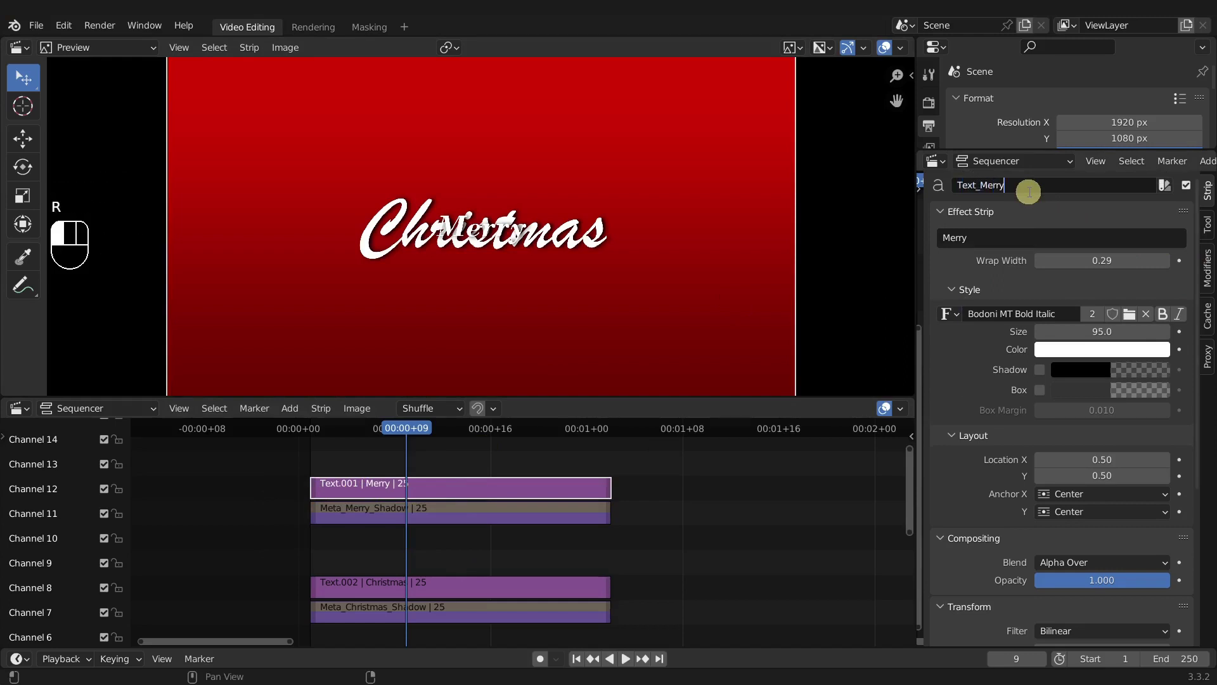
{"action": "key", "text": "Return"}
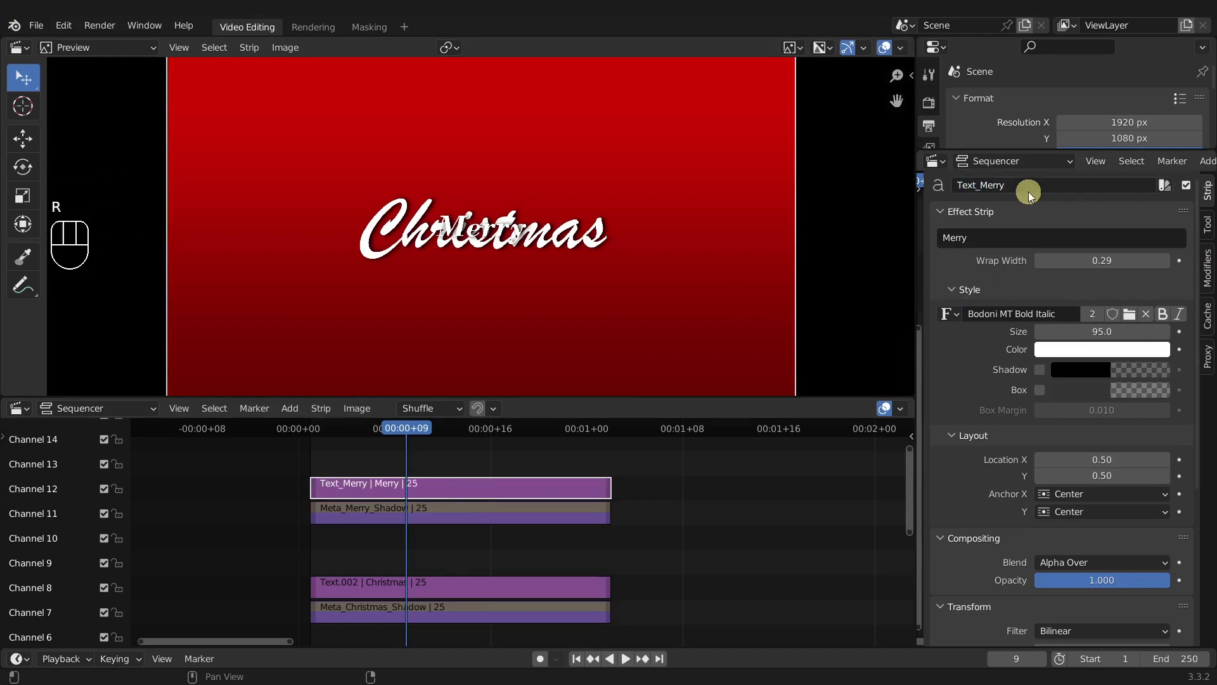
- Enter the Meta_Merry_Shadow strip and rename its black text strip as Text_Merry_Shadow
{"action": "left_click", "coordinate": [436, 510]}
{"action": "key", "text": "Tab"}
{"action": "left_click", "coordinate": [393, 538]}
{"action": "double_click", "coordinate": [1068, 185]}
{"action": "type", "text": "Text_m"}
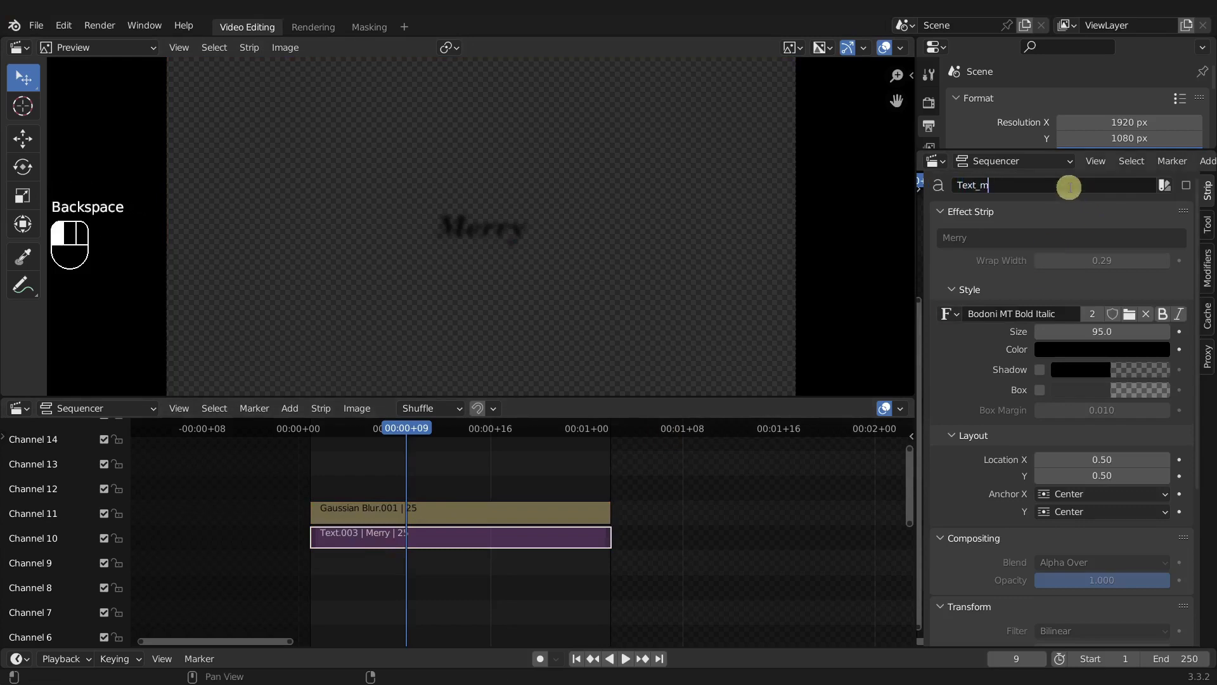
{"action": "key", "text": "BackSpace"}
{"action": "type", "text": "Merry_Shadow"}
{"action": "key", "text": "Return"}
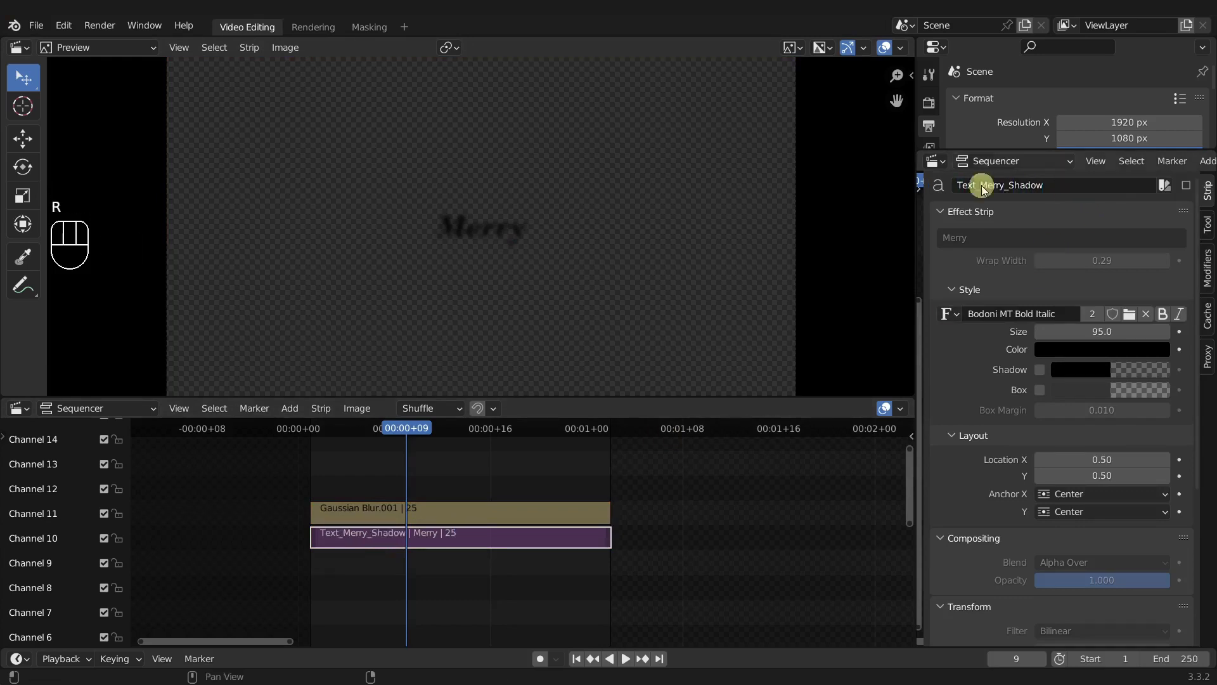
- Rename the Gaussian blur strip inside the Merry shadow meta as Blur_Merry_Shadow and exit the meta strip
{"action": "left_click", "coordinate": [401, 512]}
{"action": "double_click", "coordinate": [1038, 186]}
{"action": "type", "text": "Blur"}
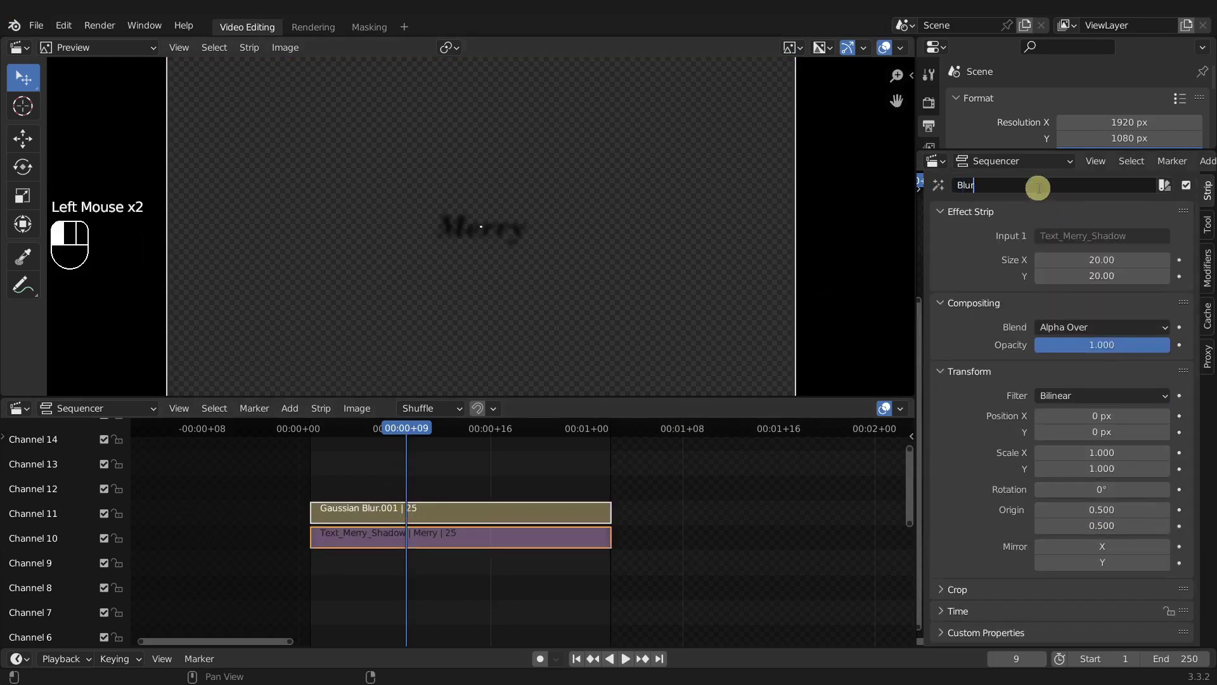
{"action": "type", "text": "_Merry_Shadow"}
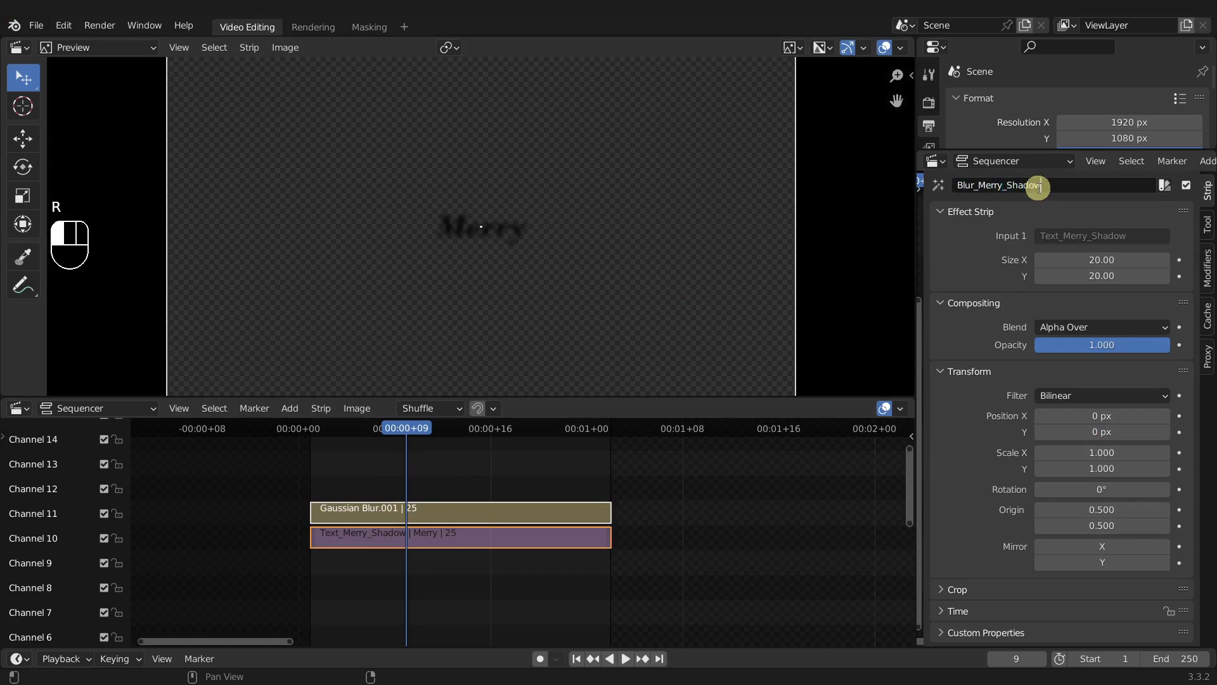
{"action": "left_click", "coordinate": [434, 479]}
{"action": "key", "text": "Tab"}
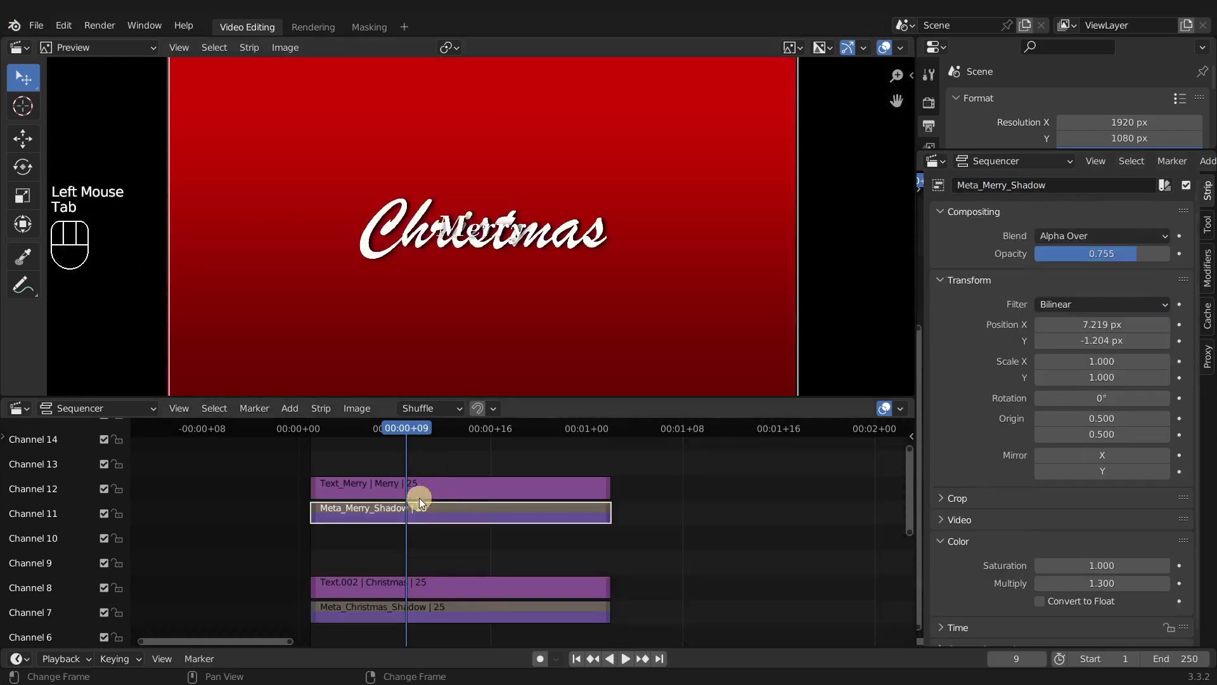
- Rename the white "Christmas" text strip on channel 8 as Text_Christmas
{"action": "left_click", "coordinate": [352, 591]}
{"action": "double_click", "coordinate": [1039, 183]}
{"action": "type", "text": "Text_Christmas"}
{"action": "key", "text": "Return"}
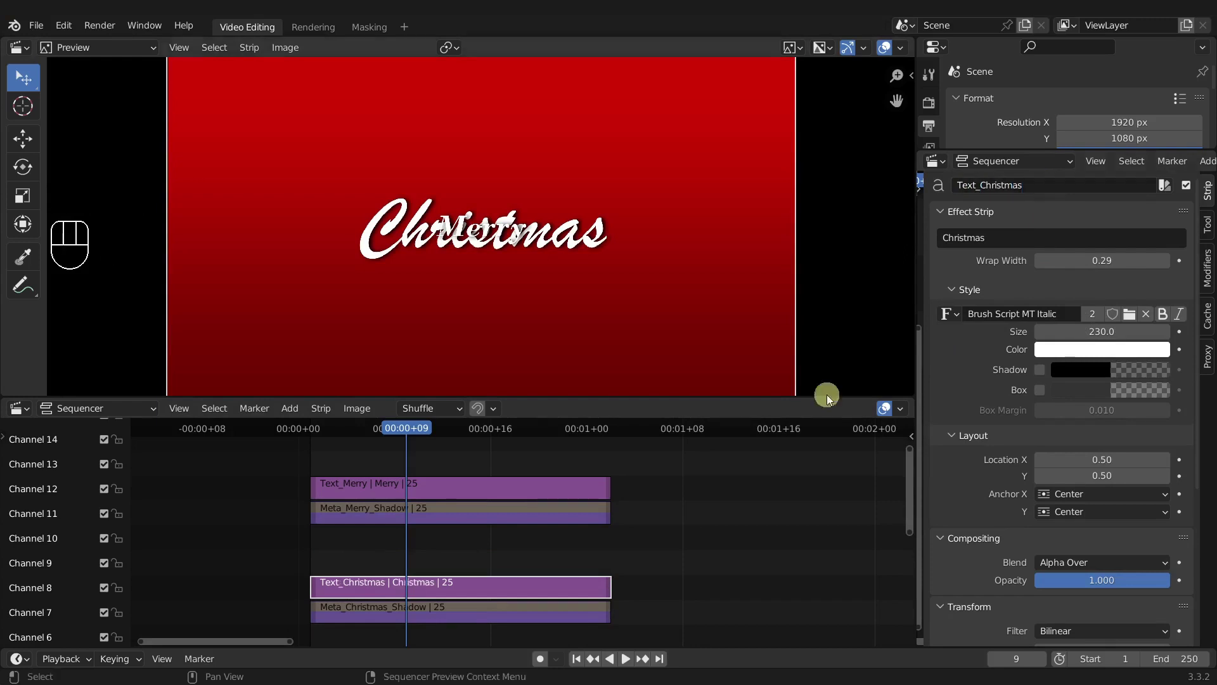
- Enter the Meta_Christmas_Shadow strip and rename its black text strip as Text_Christmas_Shadow
{"action": "left_click", "coordinate": [475, 612]}
{"action": "key", "text": "Tab"}
{"action": "middle_click_drag", "start_coordinate": [474, 618], "coordinate": [399, 559]}
{"action": "left_click", "coordinate": [400, 560]}
{"action": "left_click", "coordinate": [1027, 185]}
{"action": "type", "text": "Text_Chr"}
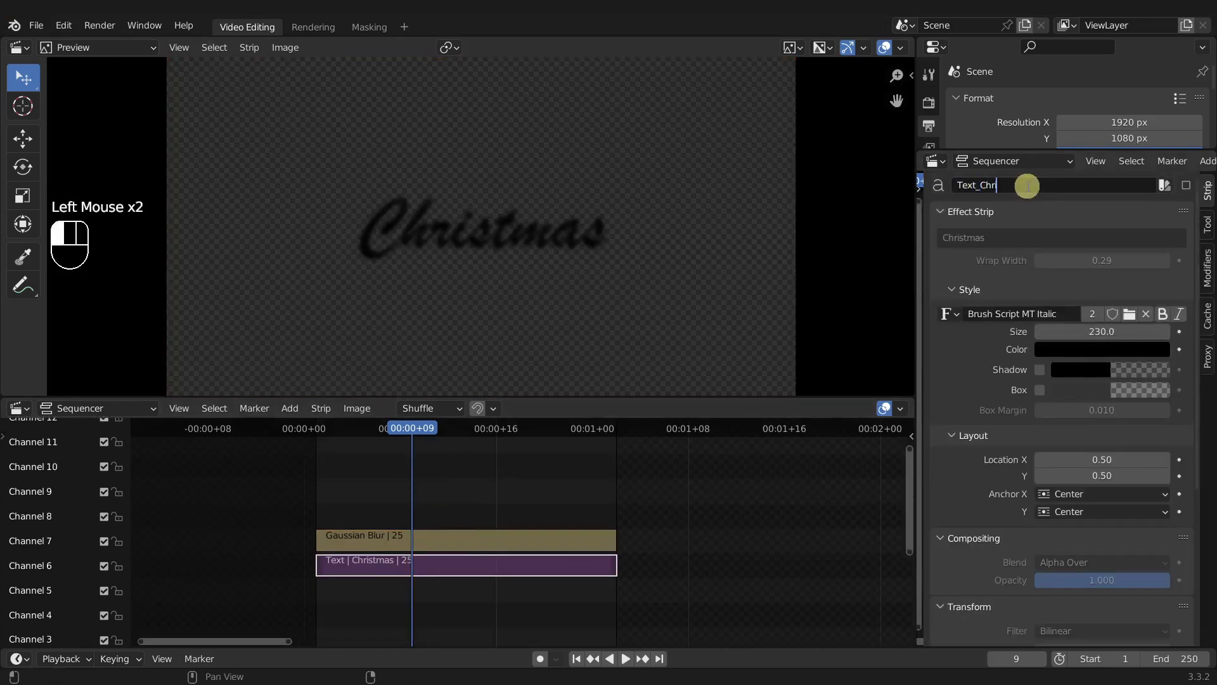
{"action": "type", "text": "istmas_Shadow"}
{"action": "key", "text": "Return"}
- Rename the Gaussian blur strip inside the Christmas shadow meta as Blur_Christmas_Chadow and exit the meta strip
{"action": "left_click", "coordinate": [413, 537]}
{"action": "triple_click", "coordinate": [1027, 181]}
{"action": "type", "text": "BLur"}
{"action": "key", "text": "BackSpace"}
{"action": "key", "text": "BackSpace"}
{"action": "key", "text": "BackSpace"}
{"action": "type", "text": "lur_Christmas_Chadow"}
{"action": "key", "text": "Return"}
{"action": "key", "text": "Tab"}
- Save the project under the next incremental file name, REC_XmasMoGraph_a0104_text.blend
{"action": "key", "text": "ctrl+shift+s"}
{"action": "key", "text": "KP_Add"}
{"action": "key", "text": "KP_Enter"}
- Group Text_Merry and Meta_Merry_Shadow into a meta strip named Meta_Merry and move it to channel 10
{"action": "middle_click_drag", "start_coordinate": [443, 497], "coordinate": [443, 532]}
{"action": "left_click_drag", "start_coordinate": [251, 448], "coordinate": [374, 511]}
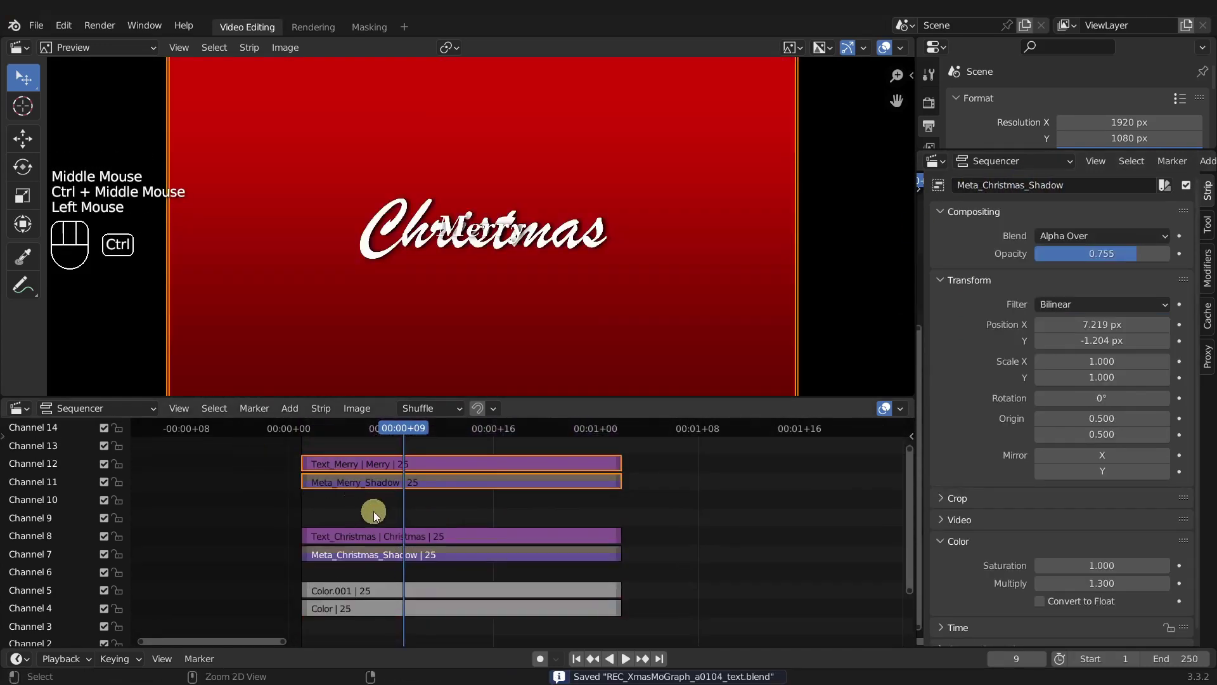
{"action": "key", "text": "ctrl+g"}
{"action": "double_click", "coordinate": [1047, 182]}
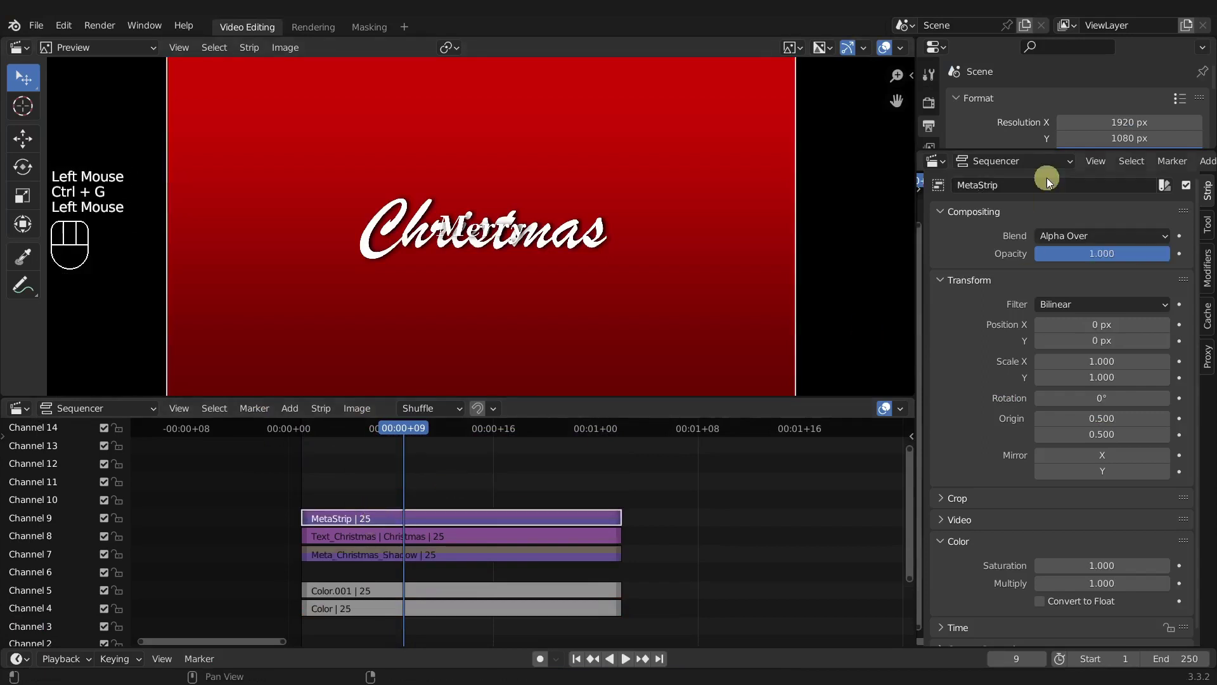
{"action": "type", "text": "Mr"}
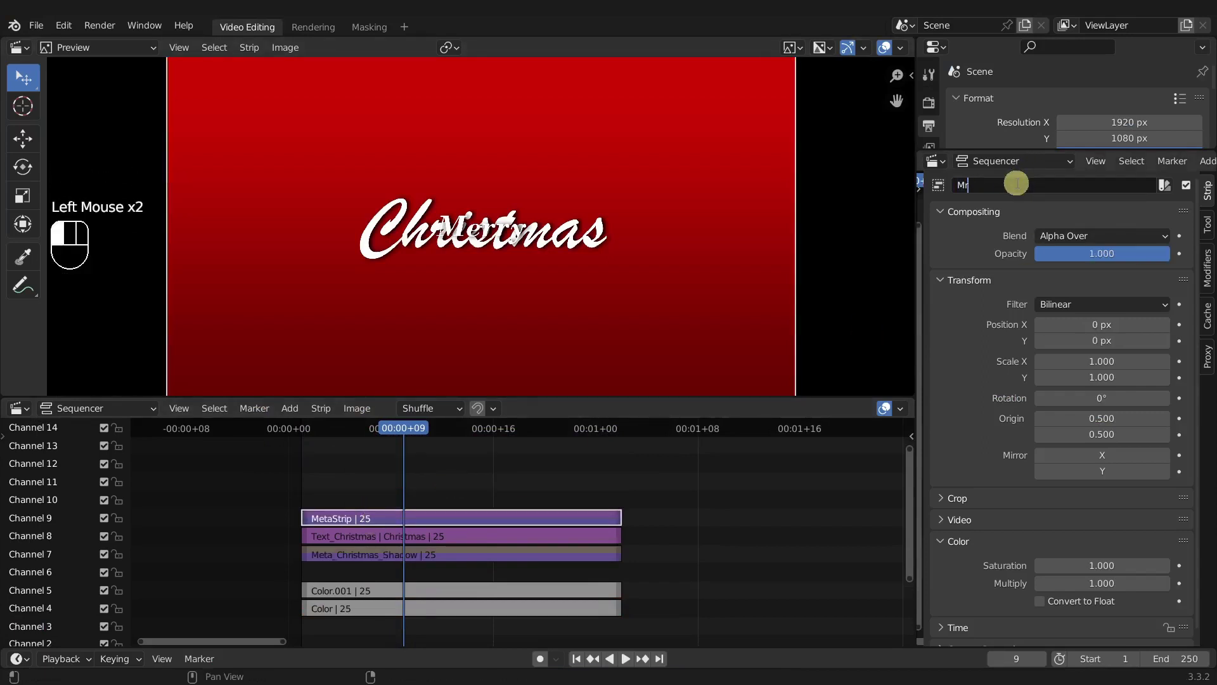
{"action": "key", "text": "BackSpace"}
{"action": "type", "text": "era_Merry"}
{"action": "key", "text": "Return"}
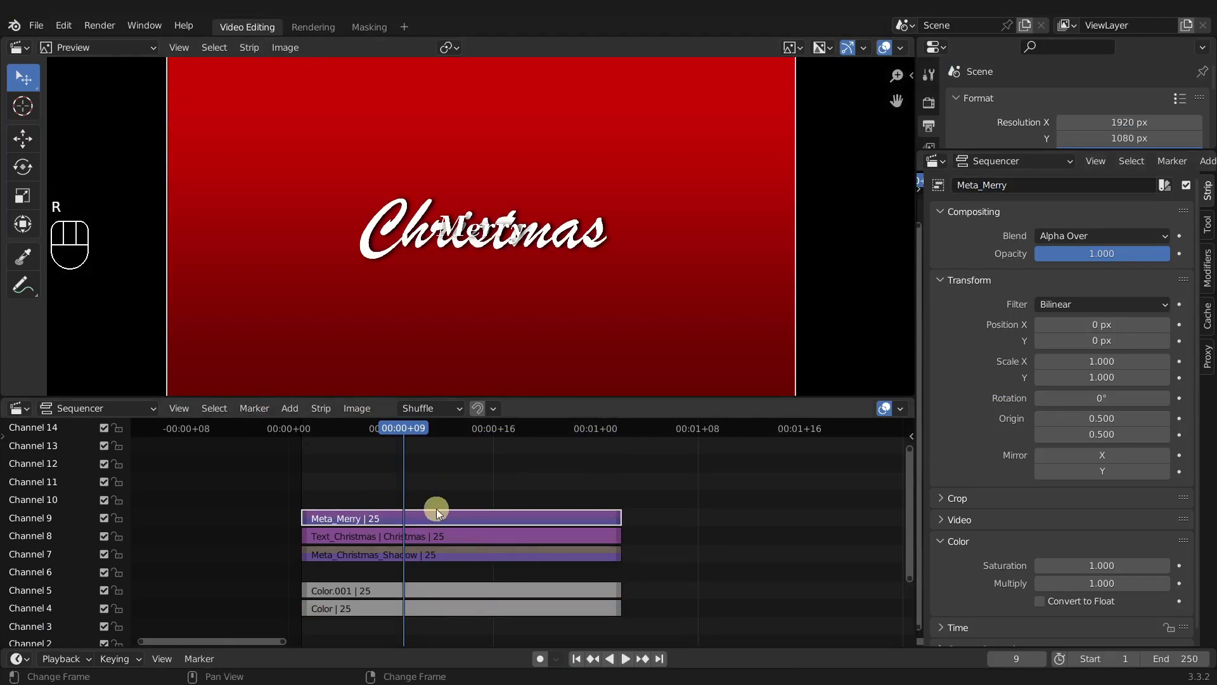
{"action": "key", "text": "g"}
{"action": "left_click", "coordinate": [433, 498]}
- Group Text_Christmas and Meta_Christmas_Shadow into a meta strip named Meta_Christmas
{"action": "left_click", "coordinate": [408, 534]}
{"action": "left_click", "coordinate": [376, 555], "text": "ctrl"}
{"action": "key", "text": "ctrl+g"}
{"action": "left_click", "coordinate": [1018, 185]}
{"action": "type", "text": "Meta_"}
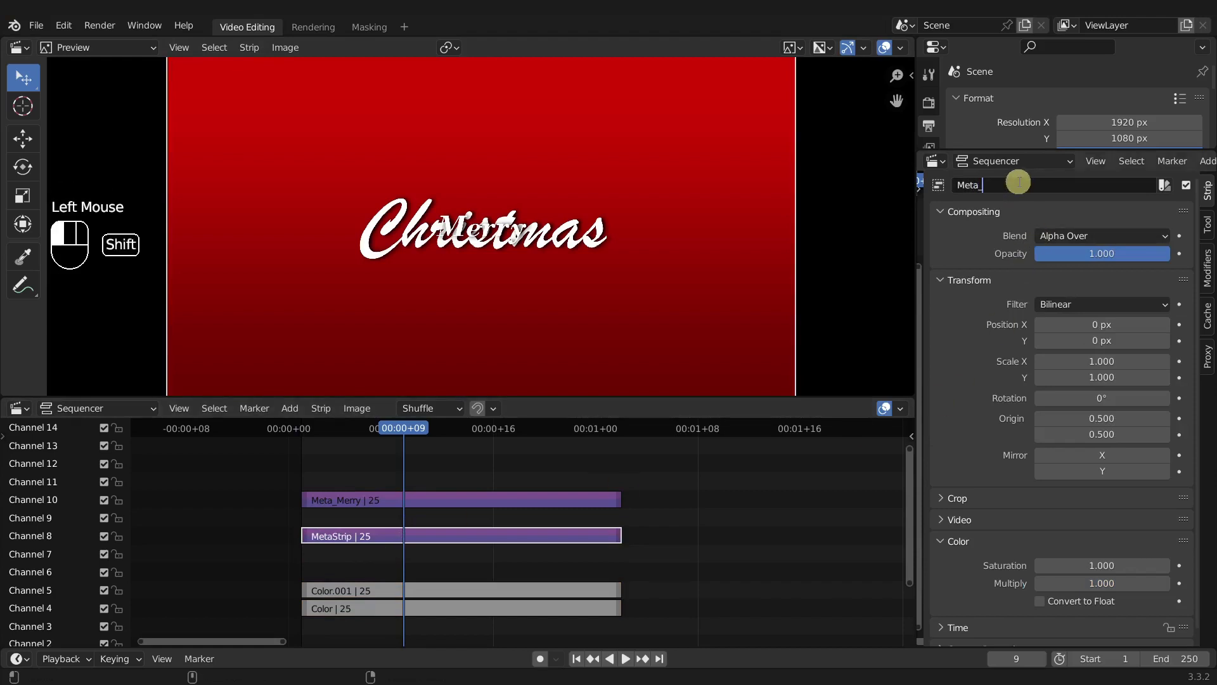
{"action": "type", "text": "Christmas"}
{"action": "key", "text": "Return"}
- Move Meta_Merry vertically upward in the preview by about 44.6 px
{"action": "left_click", "coordinate": [389, 499]}
{"action": "key", "text": "g"}
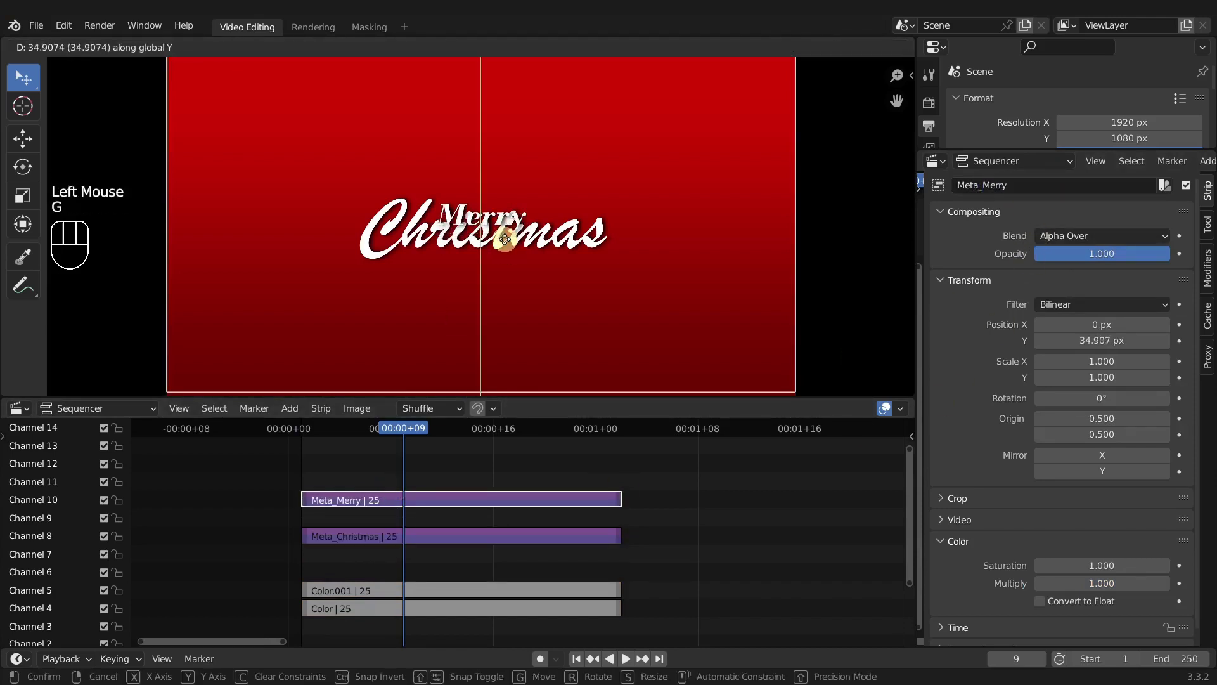
{"action": "left_click", "coordinate": [502, 246]}
- Move Meta_Christmas vertically downward in the preview by about 79.5 px so it sits below "Merry"
{"action": "left_click", "coordinate": [359, 536]}
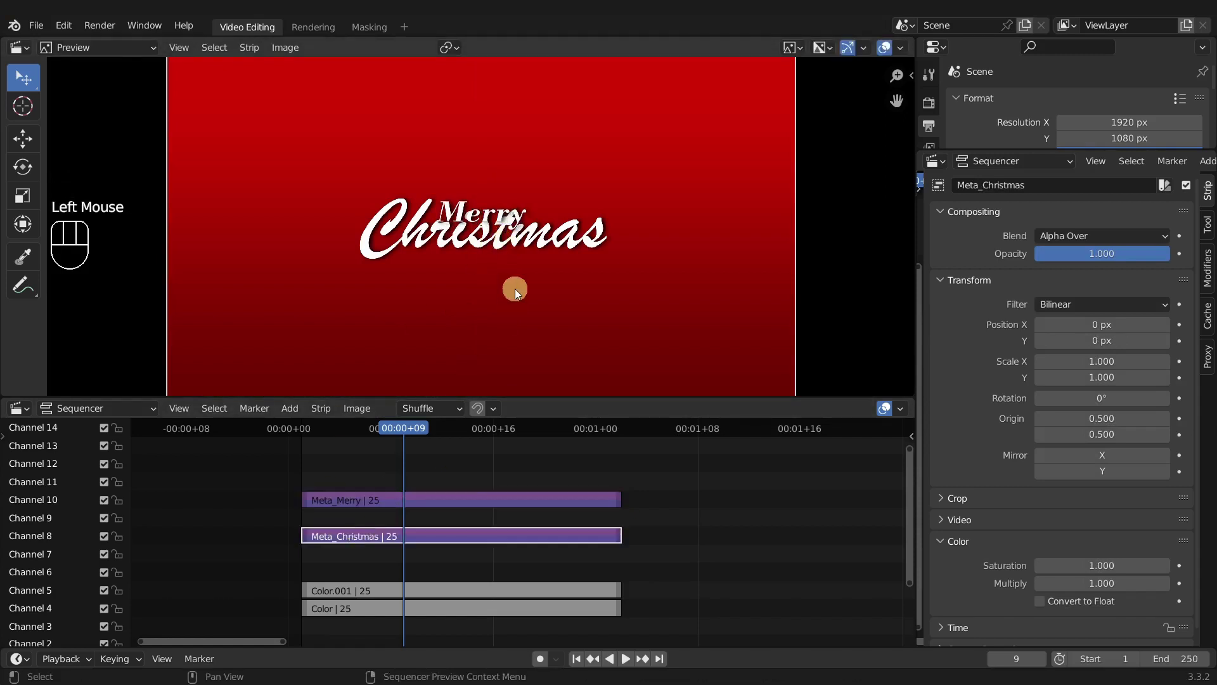
{"action": "key", "text": "g"}
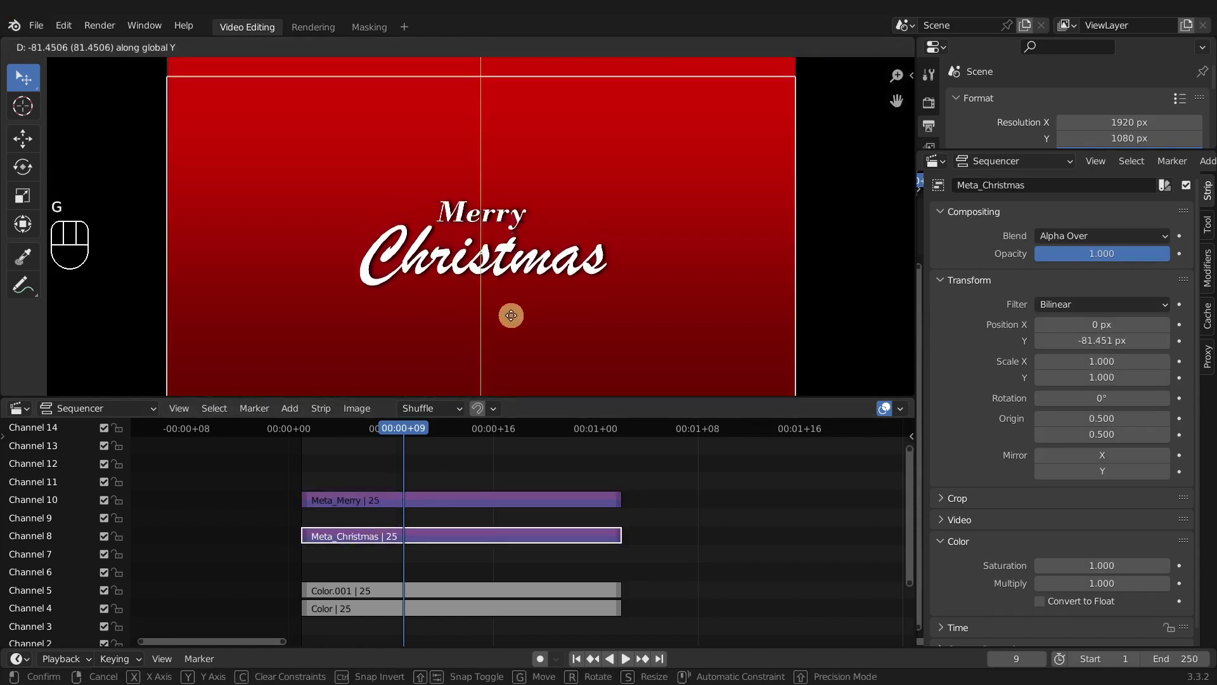
{"action": "left_click", "coordinate": [514, 314]}
{"action": "scroll", "coordinate": [558, 264], "scroll_direction": "down", "scroll_amount": 3}
{"action": "scroll", "coordinate": [558, 264], "scroll_direction": "up", "scroll_amount": 3}
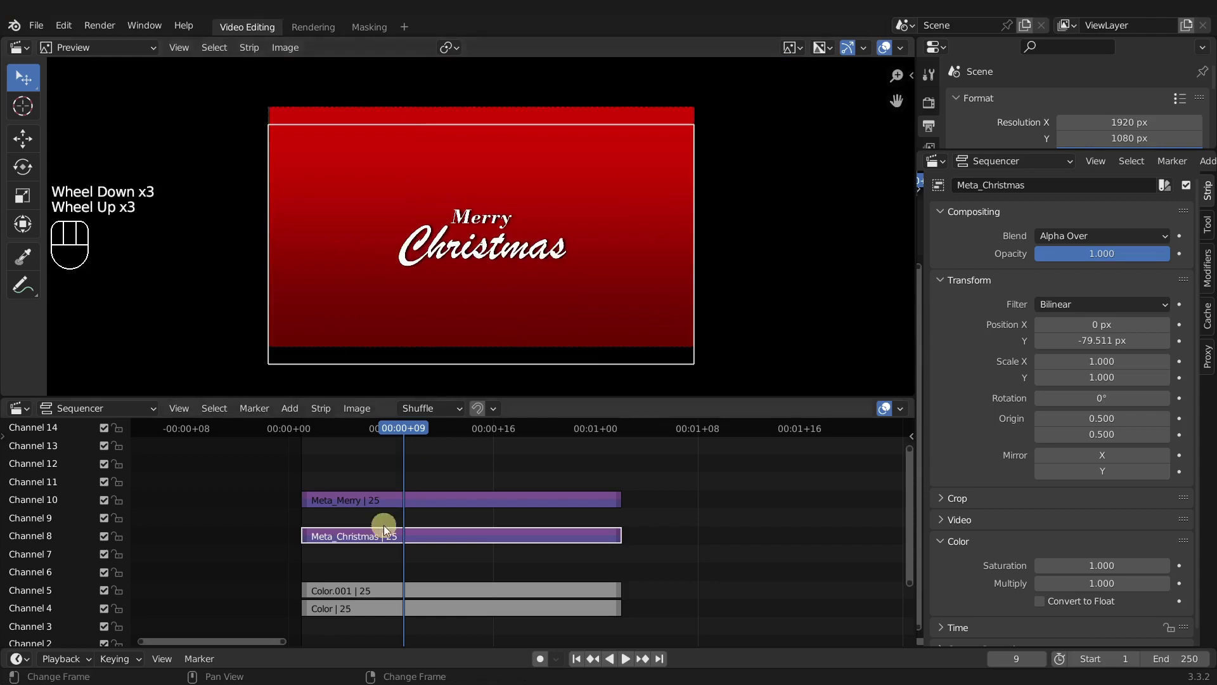
- Look inside the Meta_Christmas strip to examine the text and its shadow up close, and return to the main timeline
{"action": "left_click", "coordinate": [374, 499]}
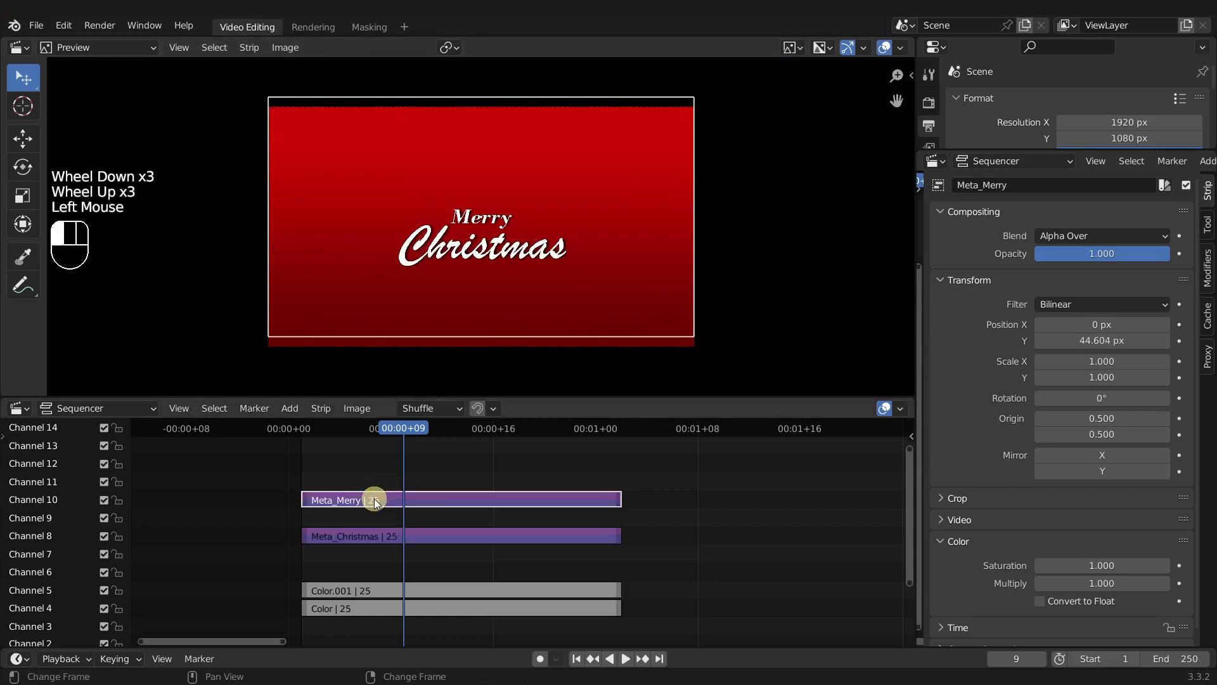
{"action": "left_click", "coordinate": [375, 541]}
{"action": "key", "text": "Tab"}
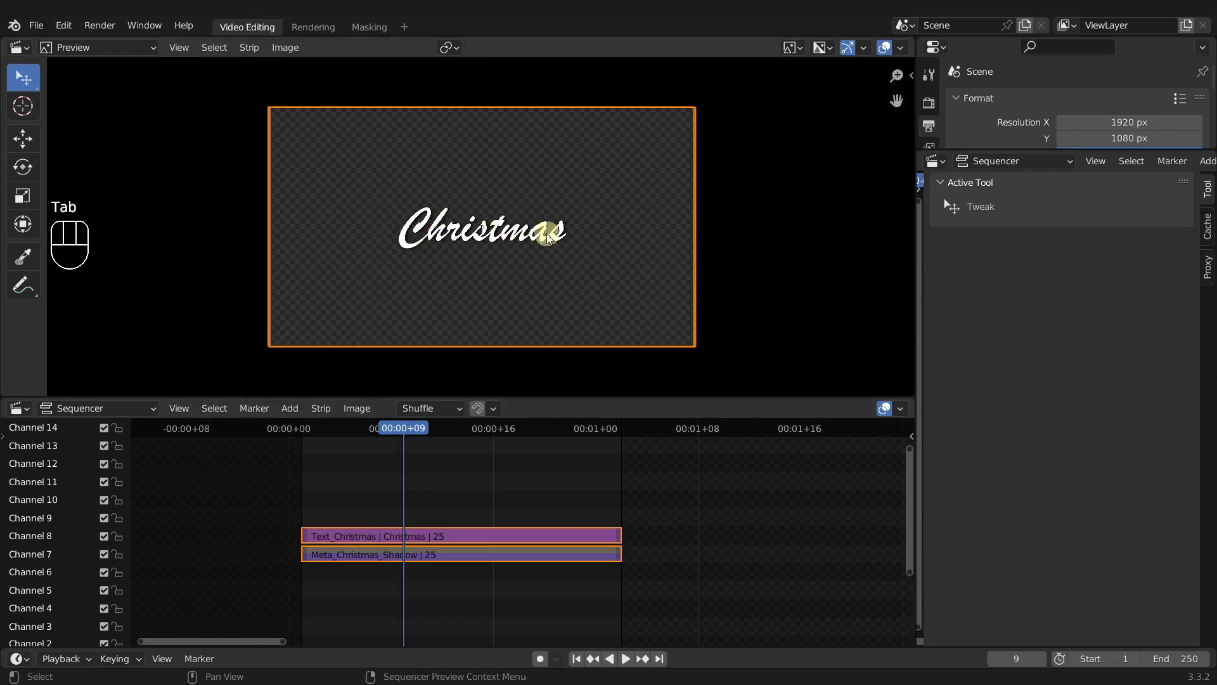
{"action": "scroll", "coordinate": [469, 226], "scroll_direction": "up", "scroll_amount": 2}
{"action": "scroll", "coordinate": [469, 227], "scroll_direction": "up", "scroll_amount": 1}
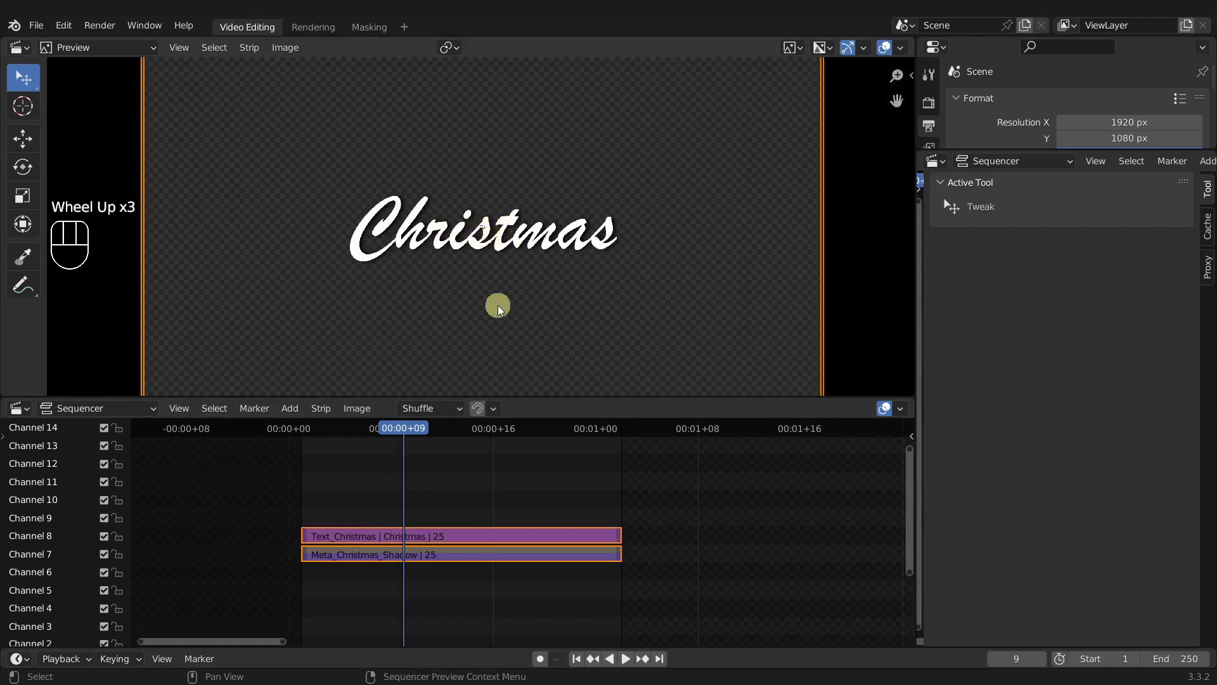
{"action": "scroll", "coordinate": [448, 206], "scroll_direction": "down", "scroll_amount": 2}
{"action": "scroll", "coordinate": [456, 214], "scroll_direction": "down", "scroll_amount": 1}
{"action": "scroll", "coordinate": [466, 221], "scroll_direction": "up", "scroll_amount": 1}
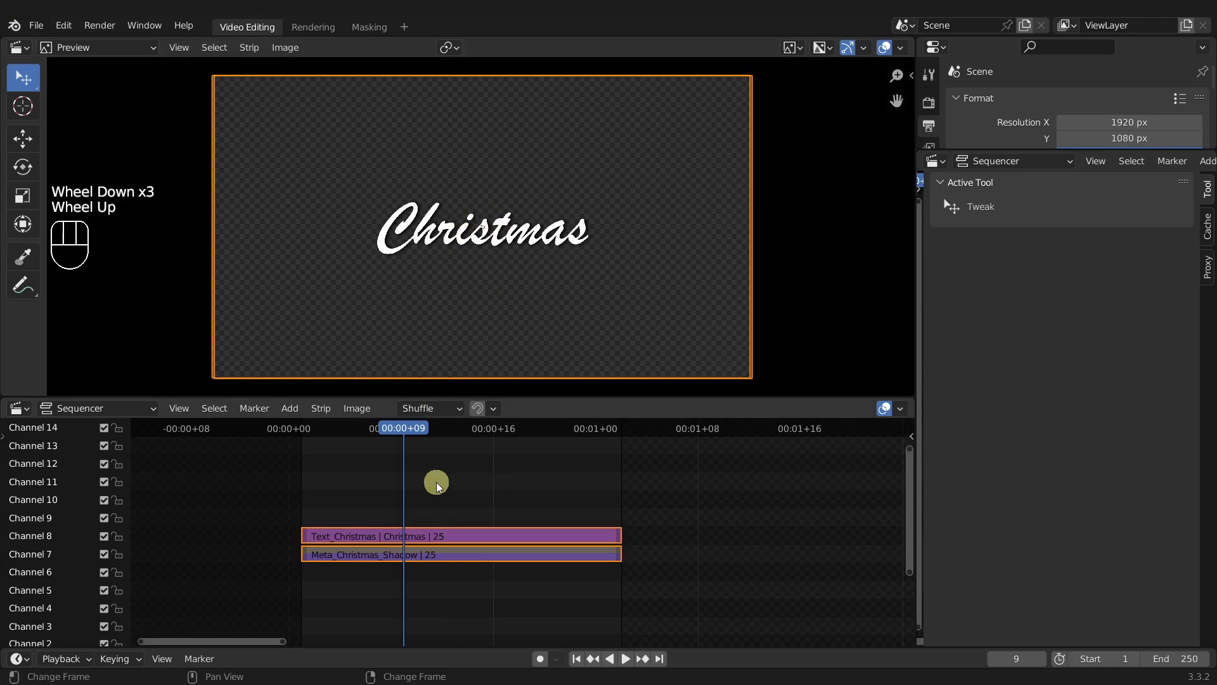
{"action": "key", "text": "Tab"}
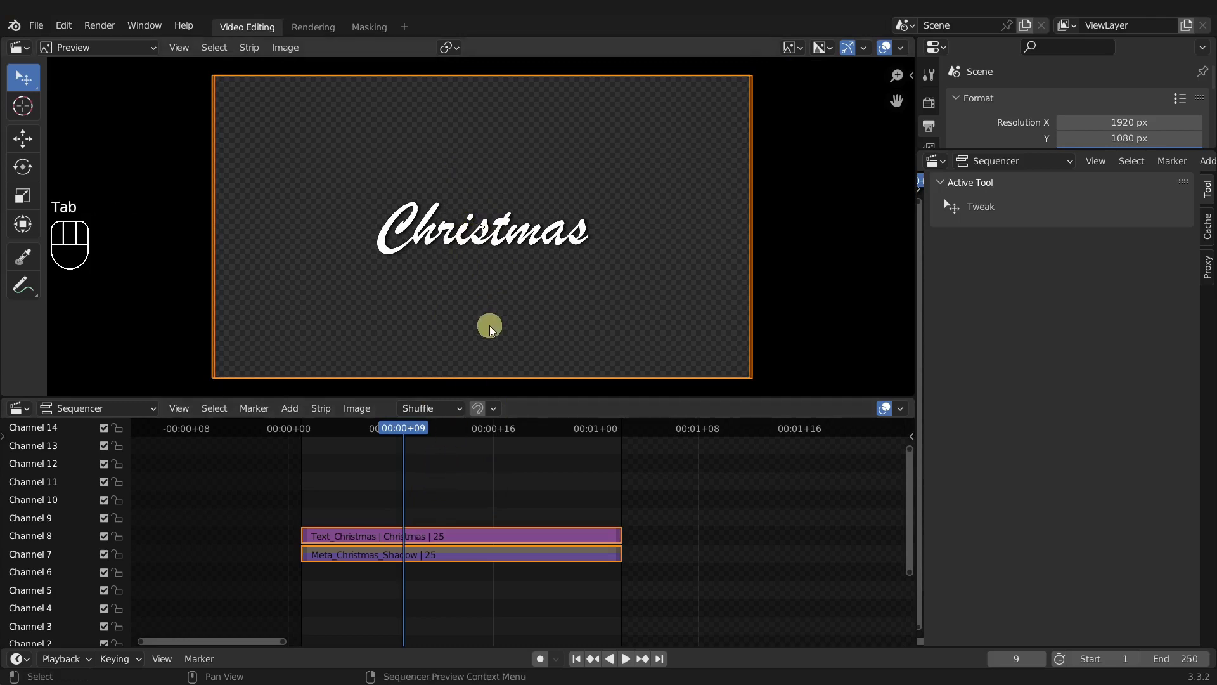
{"action": "key", "text": "Tab"}
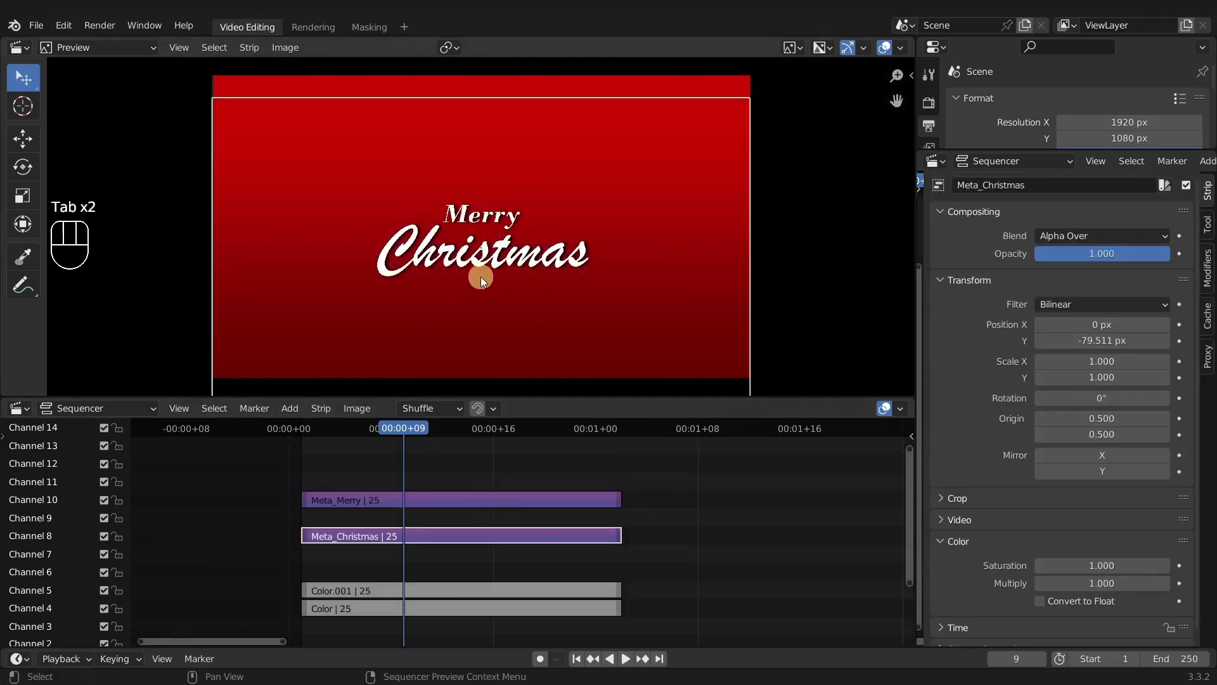
- Move Meta_Merry further up in the preview to a Y position of about 59.3 px, and deselect it
{"action": "scroll", "coordinate": [482, 276], "scroll_direction": "down", "scroll_amount": 2}
{"action": "scroll", "coordinate": [497, 254], "scroll_direction": "up", "scroll_amount": 2}
{"action": "scroll", "coordinate": [384, 562], "scroll_direction": "up", "scroll_amount": 2}
{"action": "left_click", "coordinate": [413, 493]}
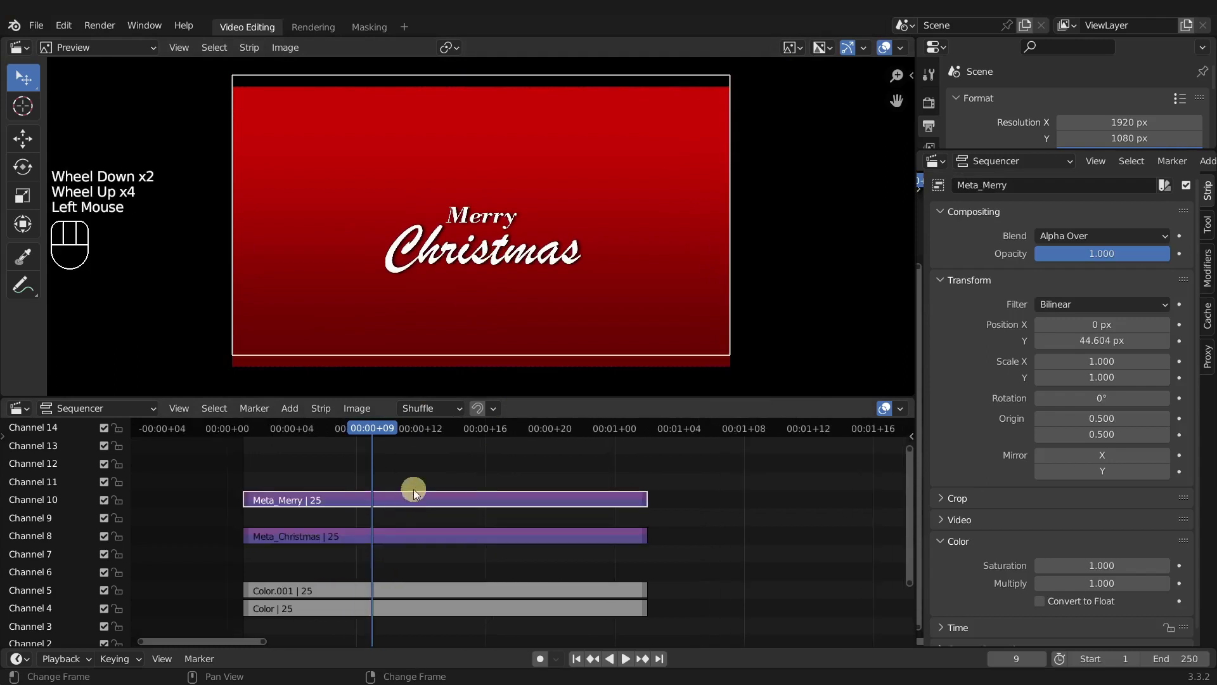
{"action": "key", "text": "g"}
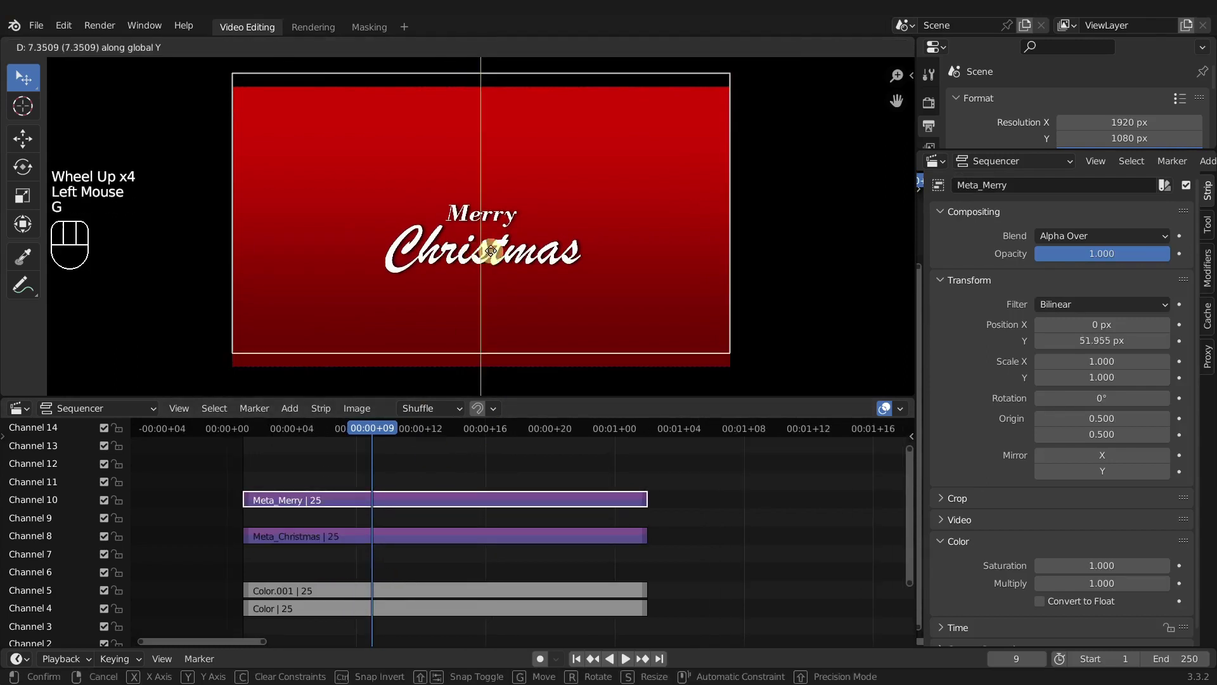
{"action": "left_click", "coordinate": [490, 248]}
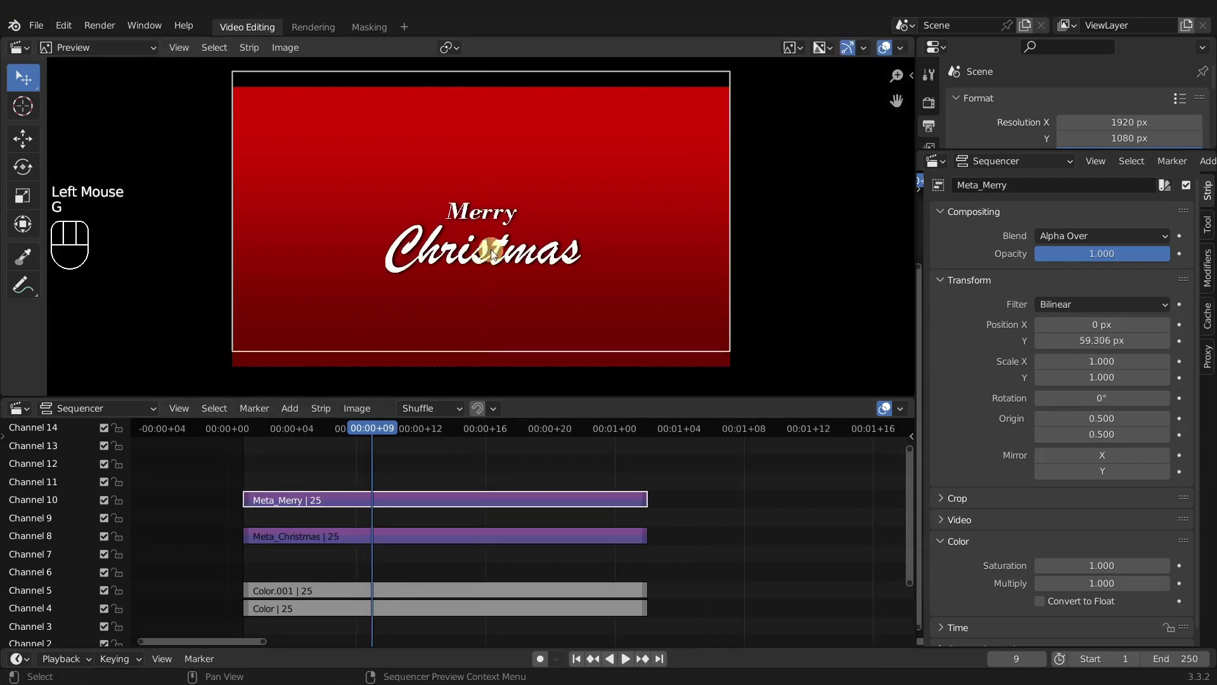
{"action": "left_click", "coordinate": [499, 456]}
{"action": "scroll", "coordinate": [508, 235], "scroll_direction": "down", "scroll_amount": 1}
{"action": "scroll", "coordinate": [508, 240], "scroll_direction": "up", "scroll_amount": 2}
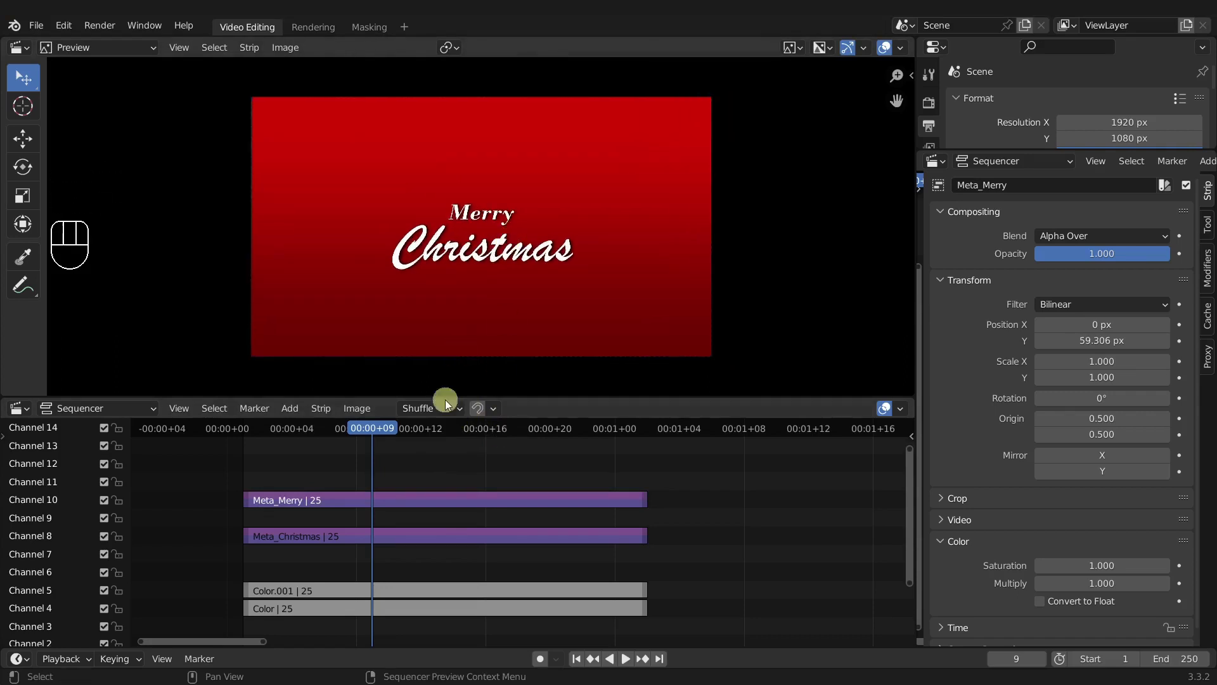
{"action": "scroll", "coordinate": [476, 256], "scroll_direction": "up", "scroll_amount": 6}
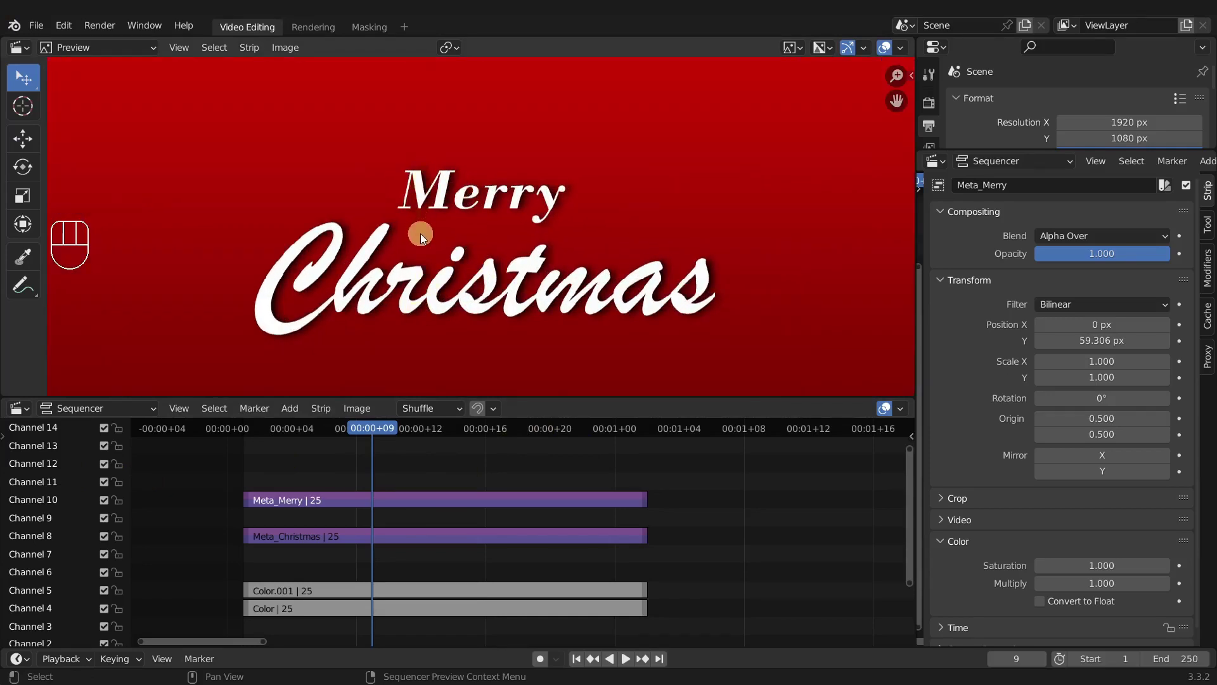
- Add a black color strip starting at frame 1 and move it to channel 11, directly above Meta_Merry
{"action": "left_click", "coordinate": [254, 428]}
{"action": "left_click", "coordinate": [290, 407]}
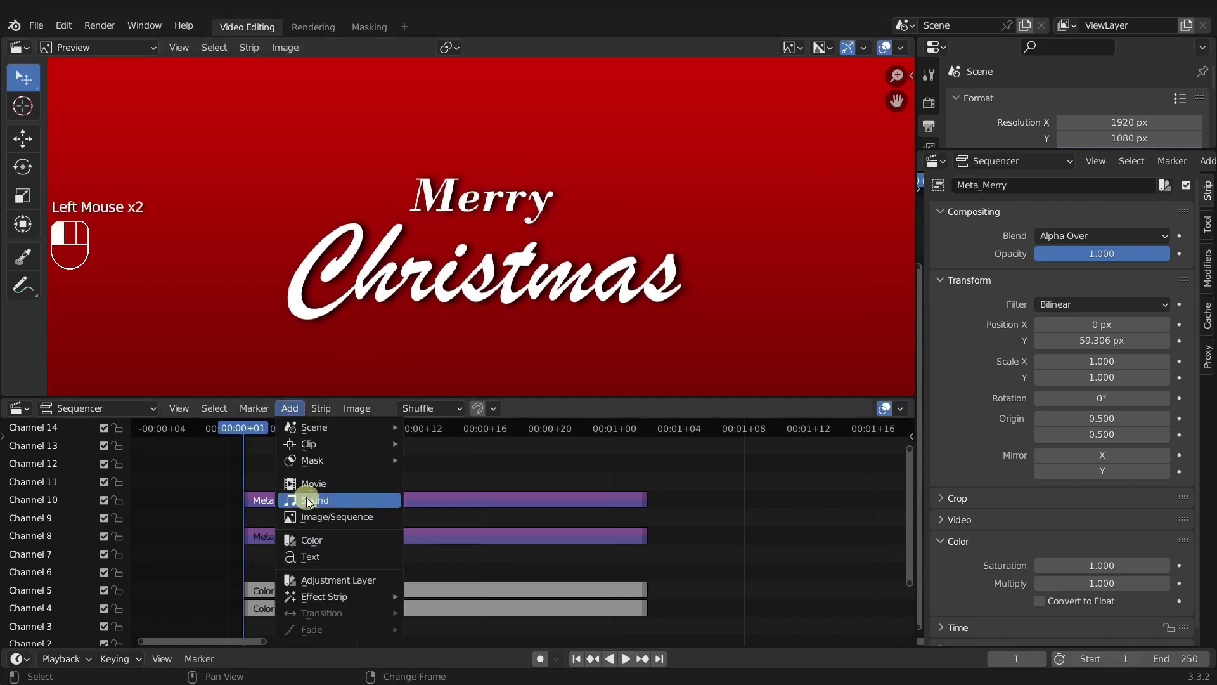
{"action": "left_click", "coordinate": [294, 538]}
{"action": "key", "text": "g"}
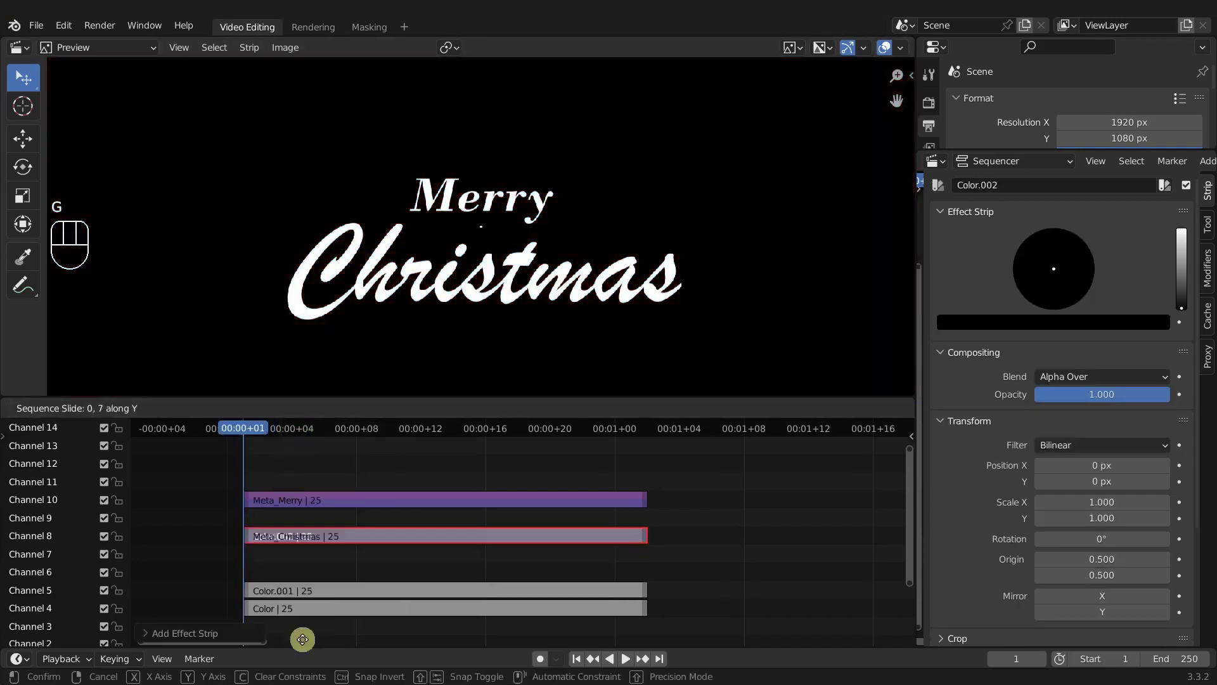
{"action": "left_click", "coordinate": [309, 607]}
{"action": "scroll", "coordinate": [435, 293], "scroll_direction": "down", "scroll_amount": 2}
{"action": "mouse_move", "coordinate": [342, 480]}
{"action": "left_mouse_down"}
{"action": "mouse_move", "coordinate": [406, 480]}
{"action": "mouse_move", "coordinate": [342, 480]}
{"action": "left_mouse_up"}
{"action": "mouse_move", "coordinate": [1148, 394]}
{"action": "left_mouse_down"}
{"action": "mouse_move", "coordinate": [1040, 393]}
{"action": "mouse_move", "coordinate": [1166, 393]}
{"action": "left_mouse_up"}
- Add a Mask modifier to the new color strip with Meta_Christmas as its mask strip
{"action": "left_click", "coordinate": [1206, 267]}
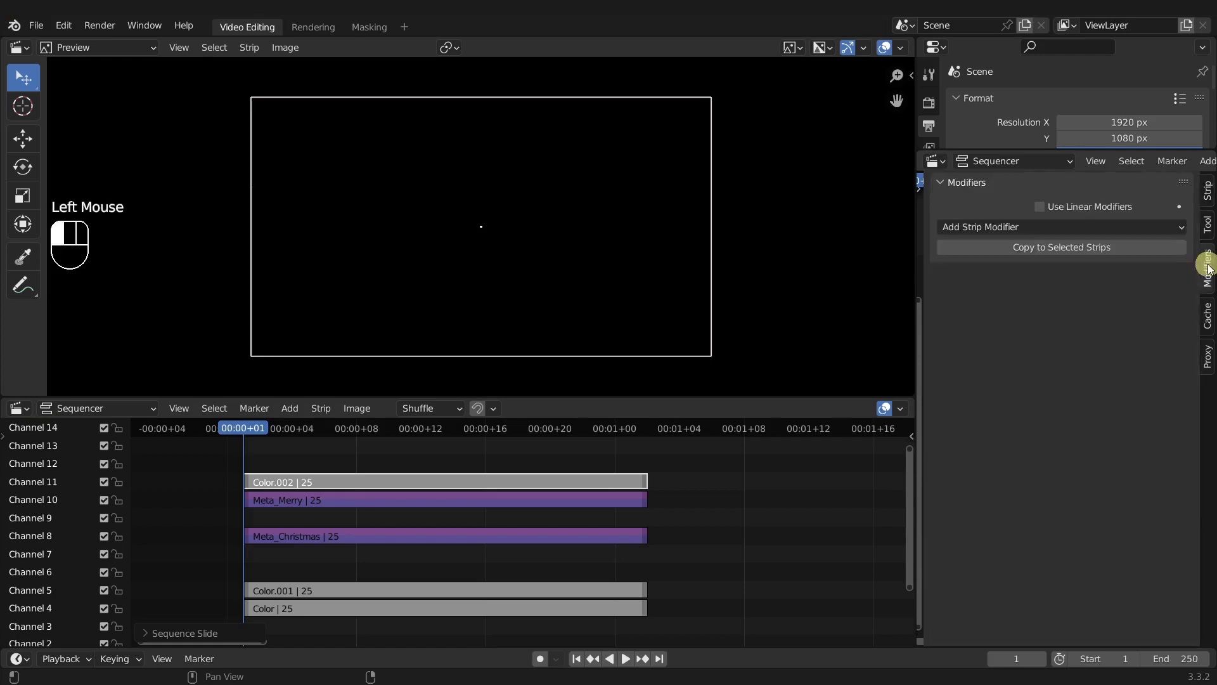
{"action": "left_click", "coordinate": [1035, 229]}
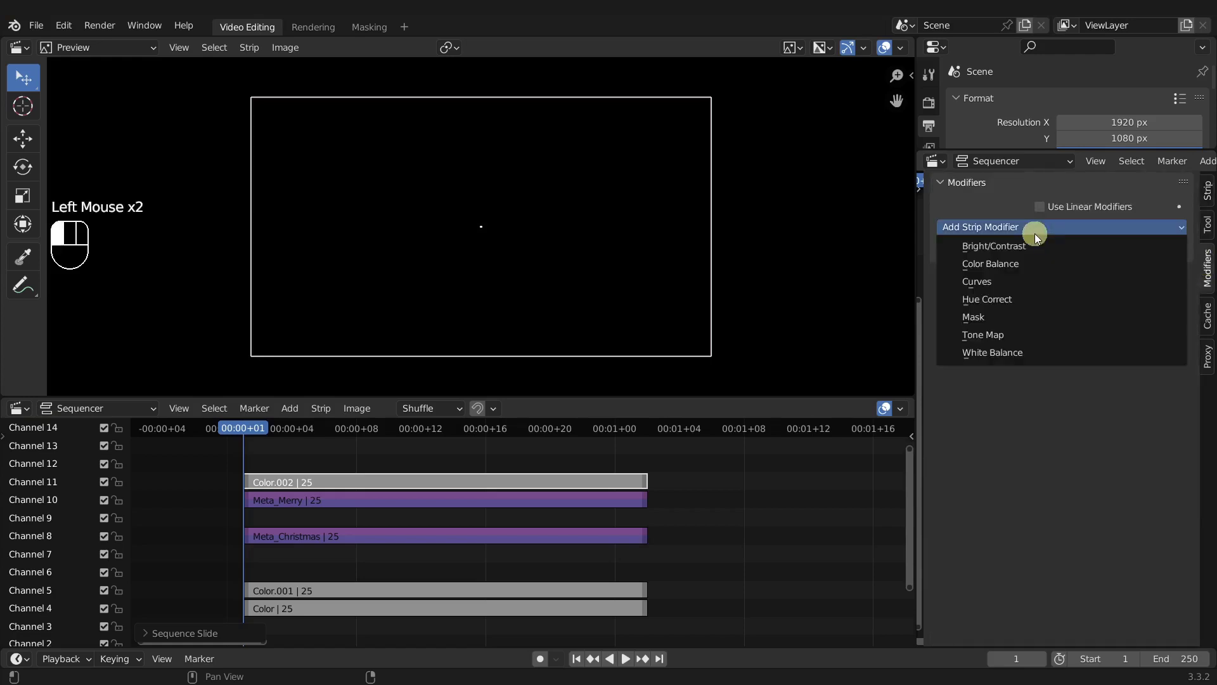
{"action": "left_click", "coordinate": [983, 318]}
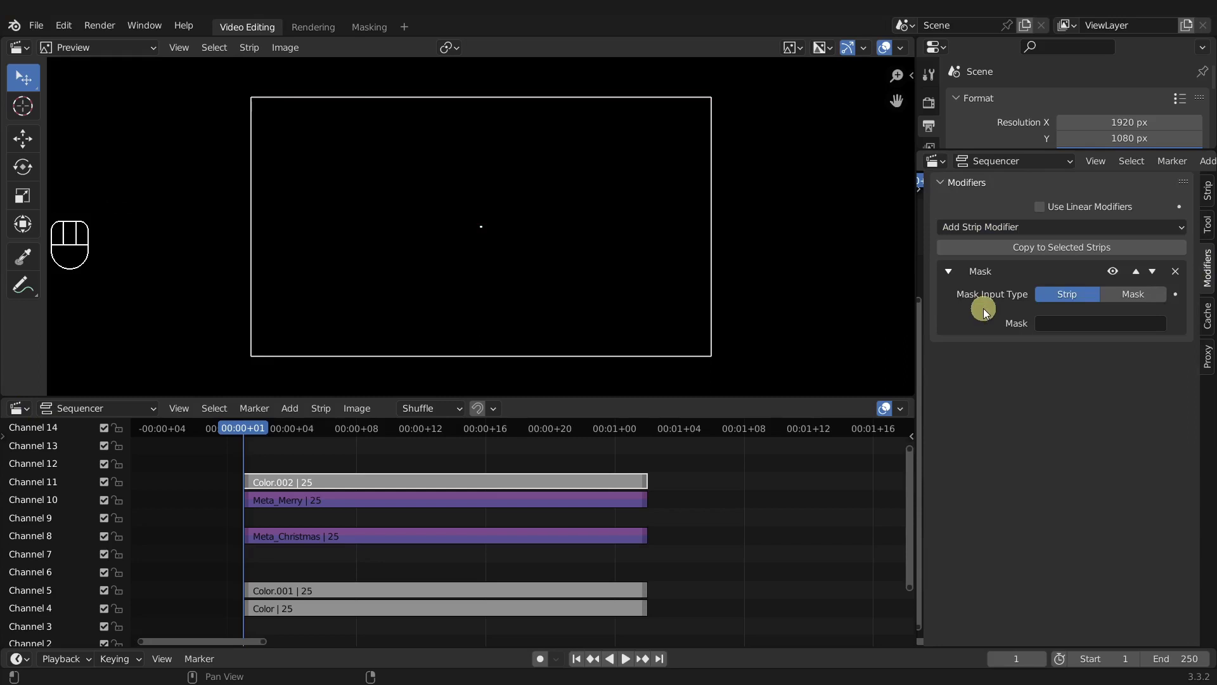
{"action": "left_click", "coordinate": [1067, 324]}
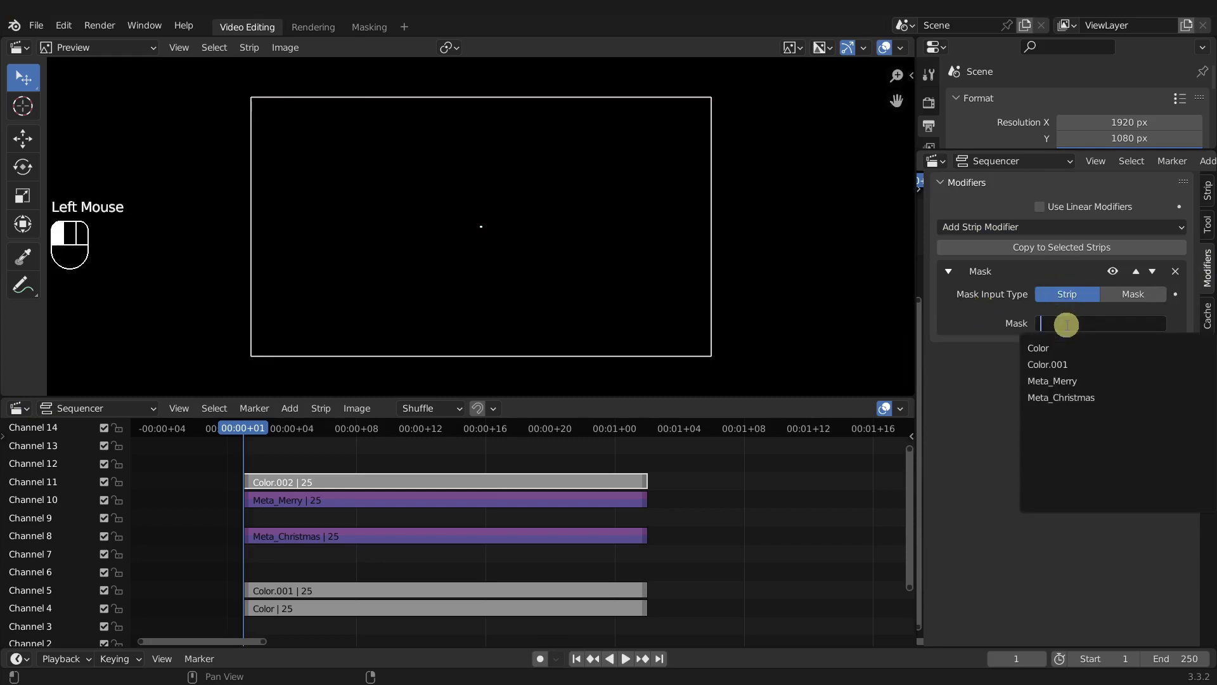
{"action": "left_click", "coordinate": [1059, 398]}
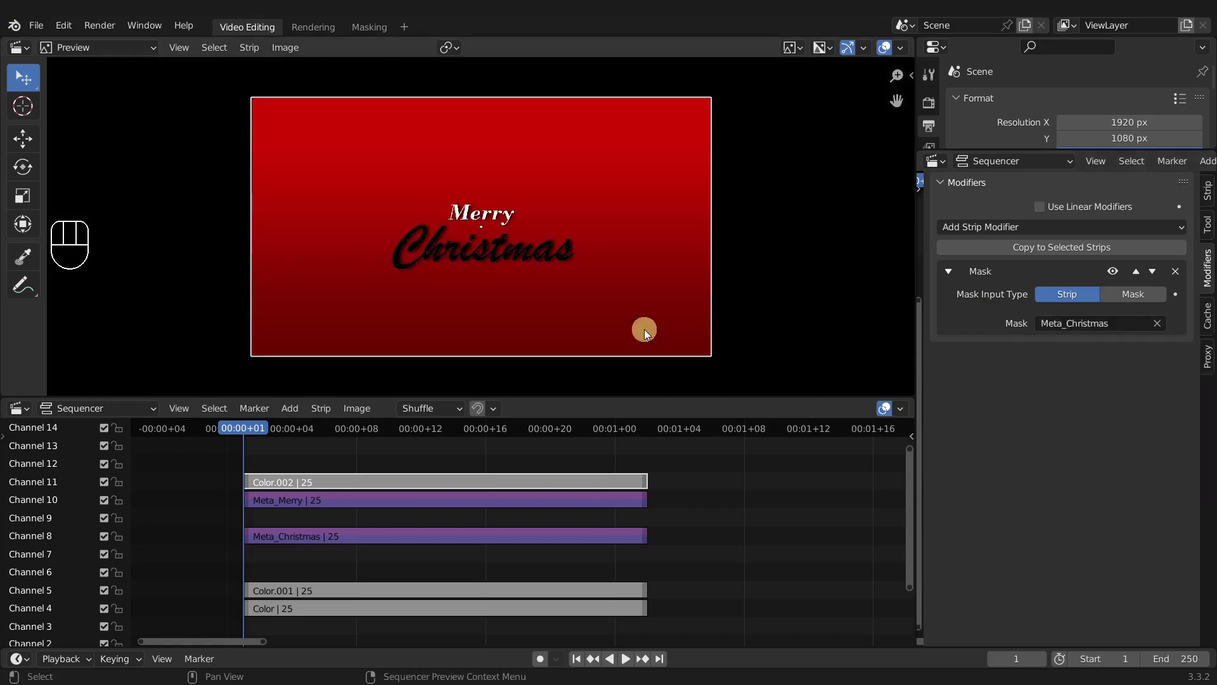
- Examine the masked lettering up close and preview the Meta_Christmas strip on its own at frame 6
{"action": "scroll", "coordinate": [452, 274], "scroll_direction": "up", "scroll_amount": 5}
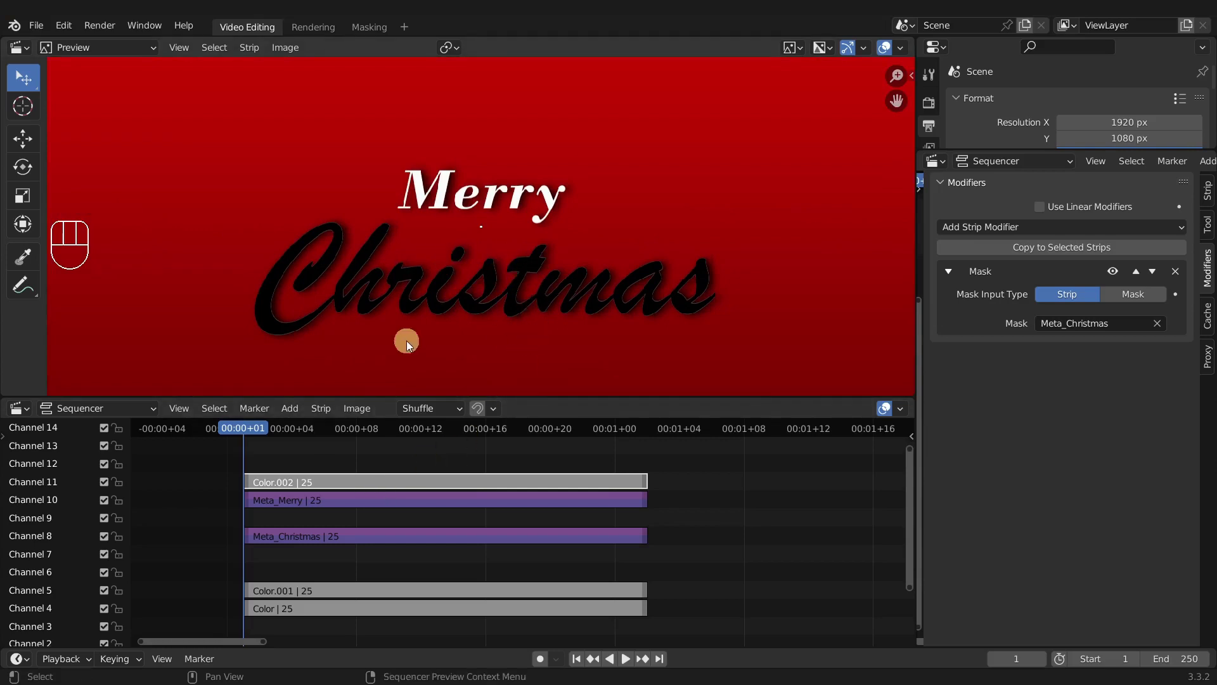
{"action": "scroll", "coordinate": [406, 343], "scroll_direction": "up", "scroll_amount": 3}
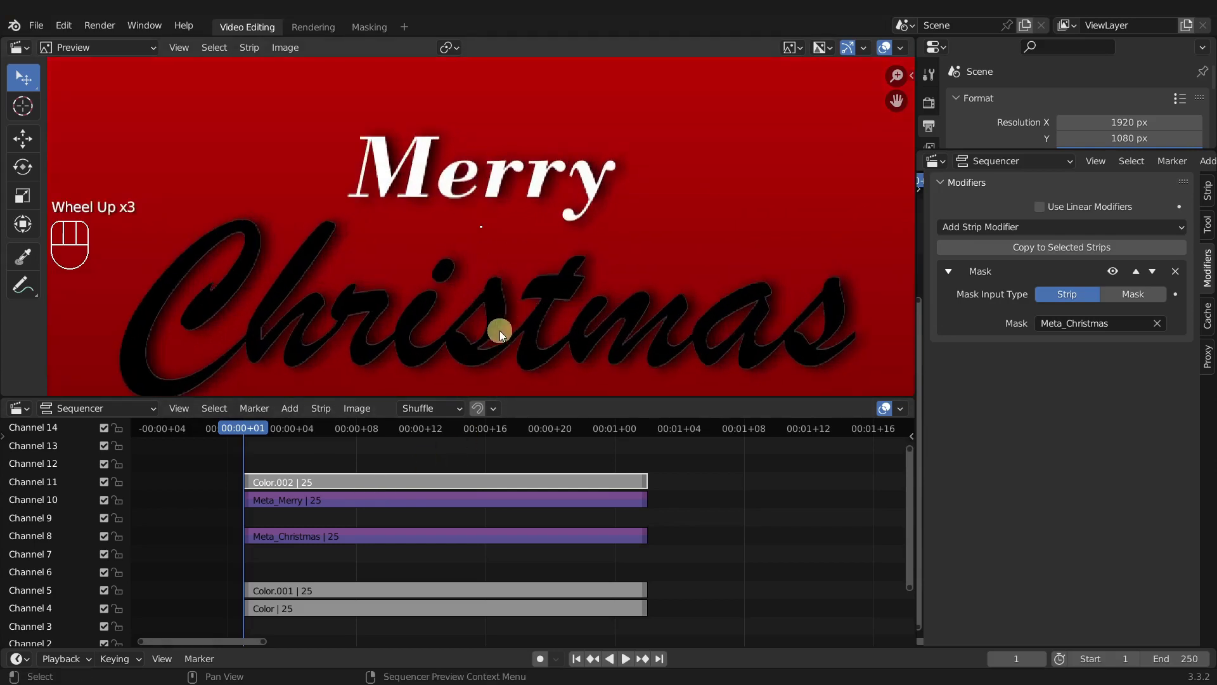
{"action": "right_click", "coordinate": [318, 532]}
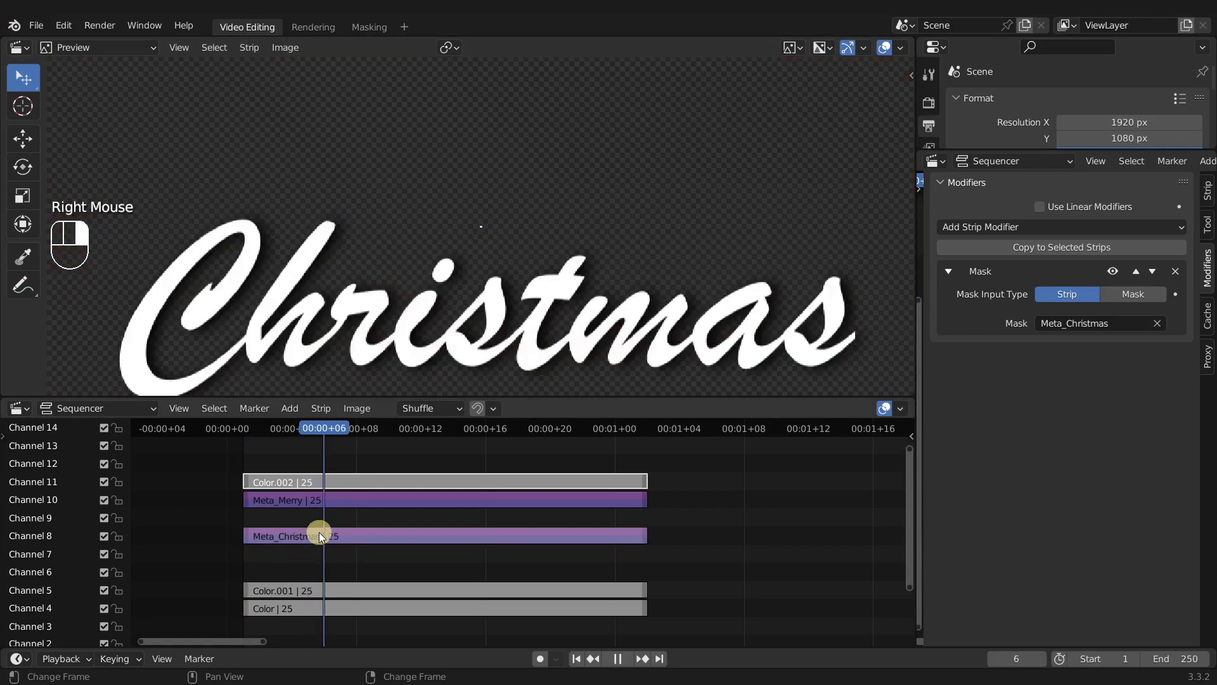
- Mute the Meta_Christmas strip to inspect the mask color strip's effect, and unmute it again
{"action": "right_click_drag", "start_coordinate": [318, 531], "coordinate": [316, 534]}
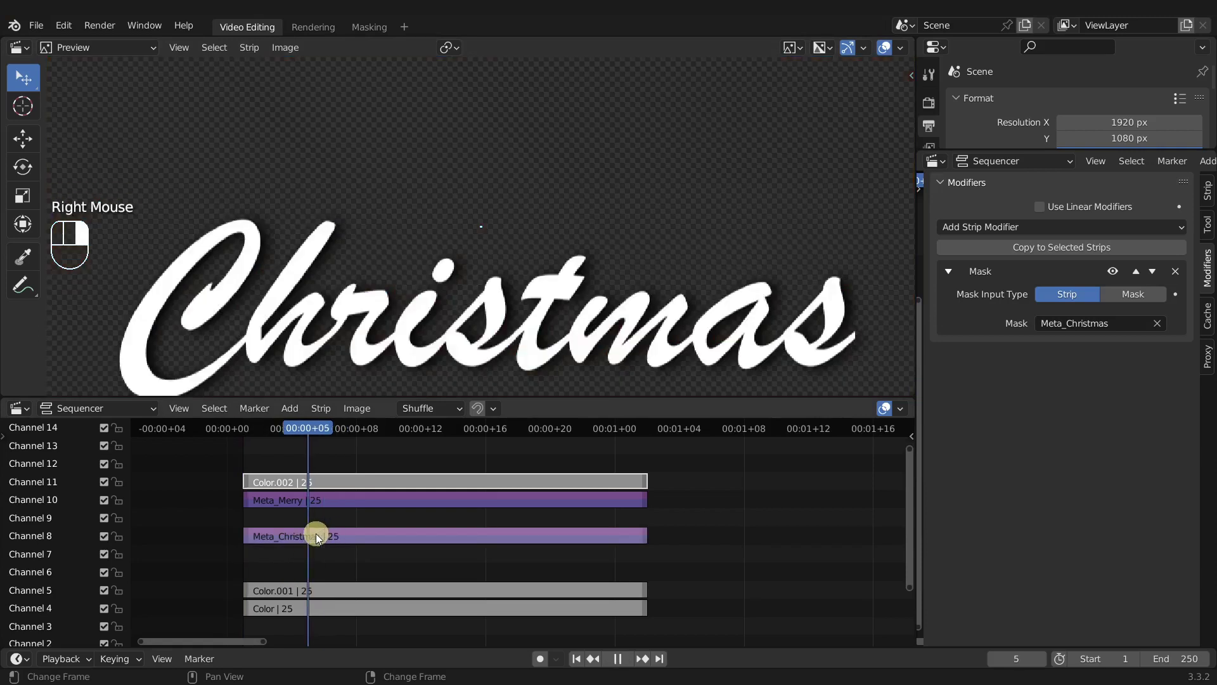
{"action": "left_click", "coordinate": [351, 535]}
{"action": "scroll", "coordinate": [408, 543], "scroll_direction": "down", "scroll_amount": 3}
{"action": "scroll", "coordinate": [408, 543], "scroll_direction": "up", "scroll_amount": 1}
{"action": "key", "text": "h"}
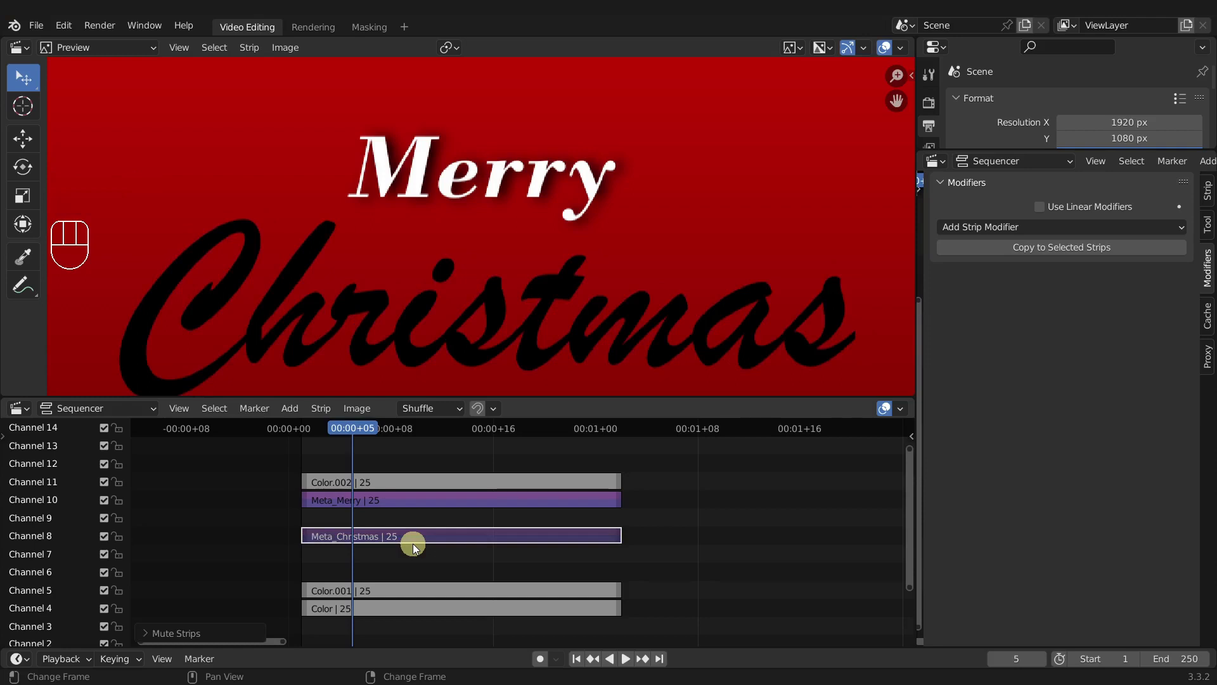
{"action": "scroll", "coordinate": [386, 298], "scroll_direction": "down", "scroll_amount": 2}
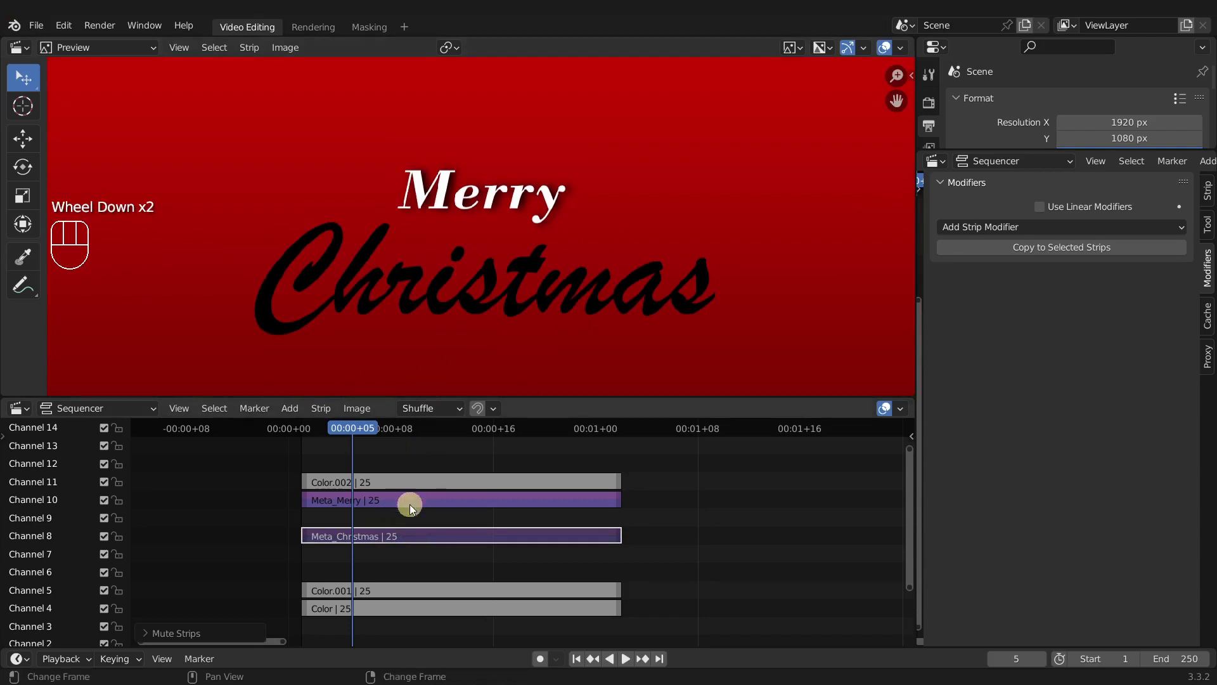
{"action": "key", "text": "alt+h"}
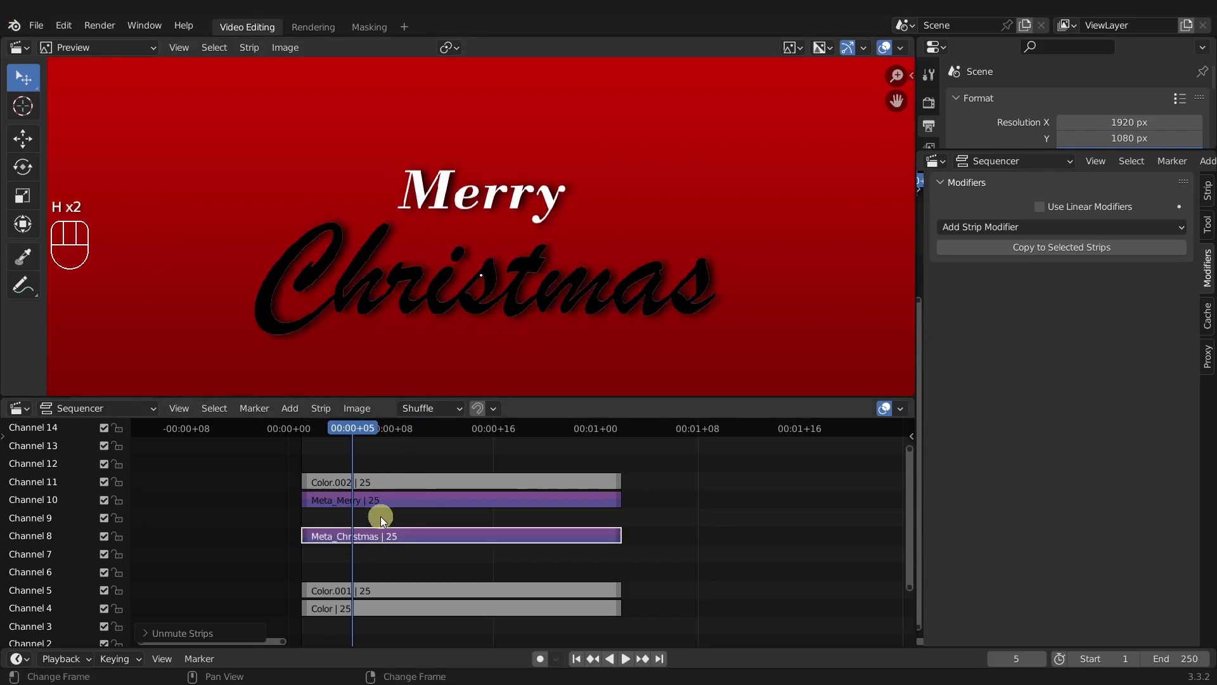
- Delete the masked color strip above Meta_Merry and open the Meta_Christmas strip for editing its contents
{"action": "double_click", "coordinate": [383, 479]}
{"action": "key", "text": "x"}
{"action": "left_click", "coordinate": [376, 544]}
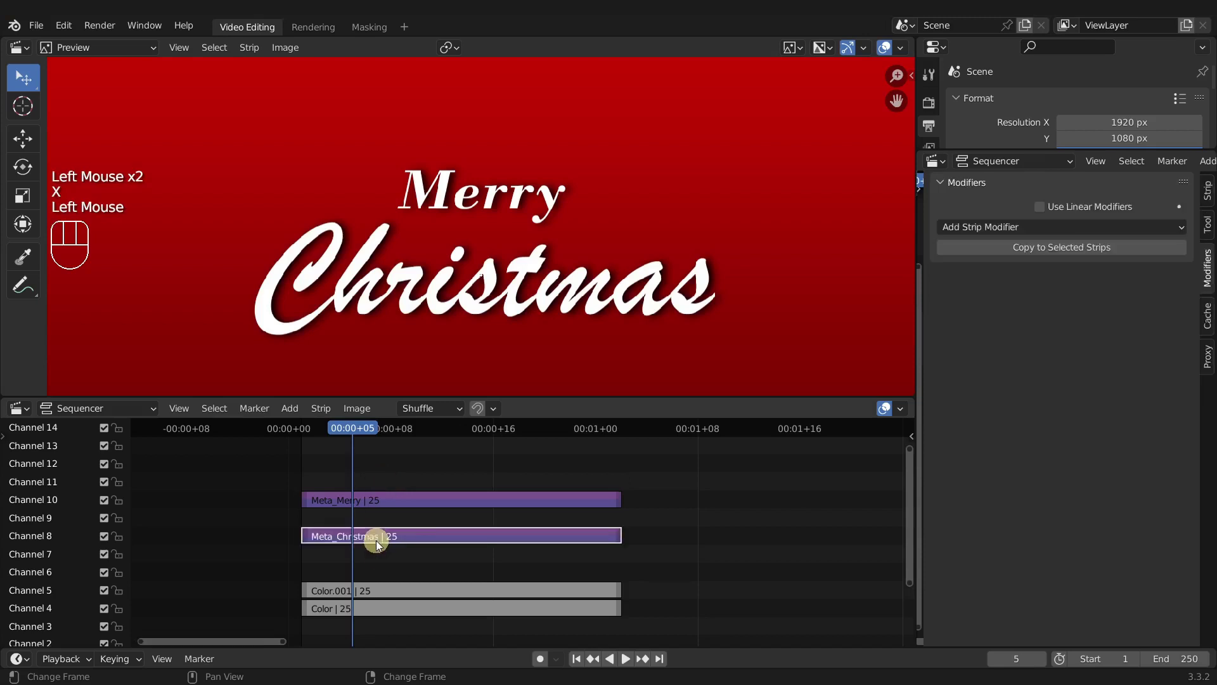
{"action": "key", "text": "Tab"}
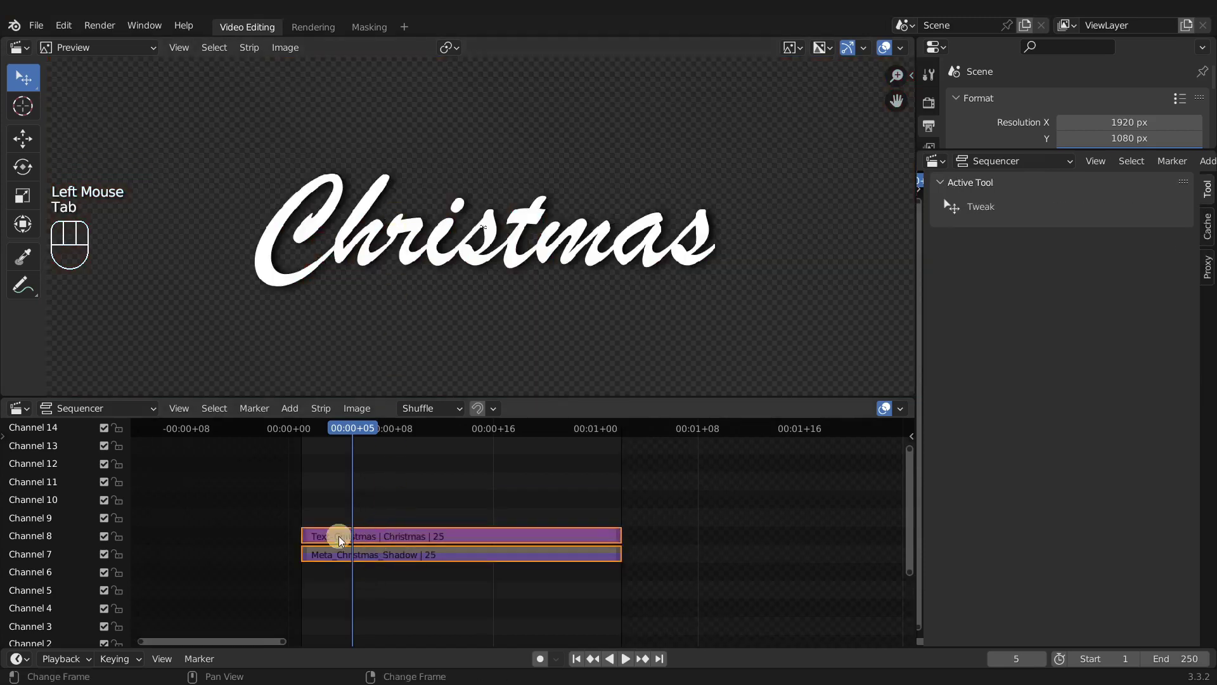
{"action": "left_click", "coordinate": [415, 536]}
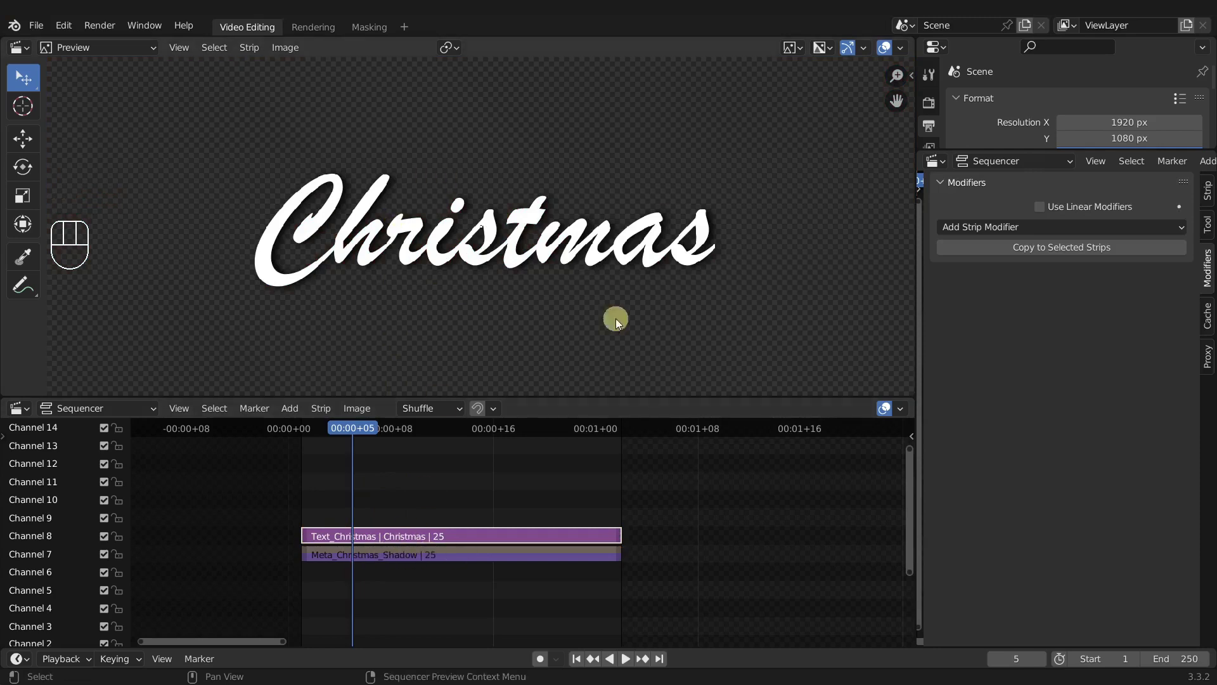
- Add a color strip starting at frame 1 and place it in channel 9, directly above the Christmas text strip
{"action": "left_click", "coordinate": [368, 504]}
{"action": "key", "text": "shift+a"}
{"action": "left_click", "coordinate": [479, 453]}
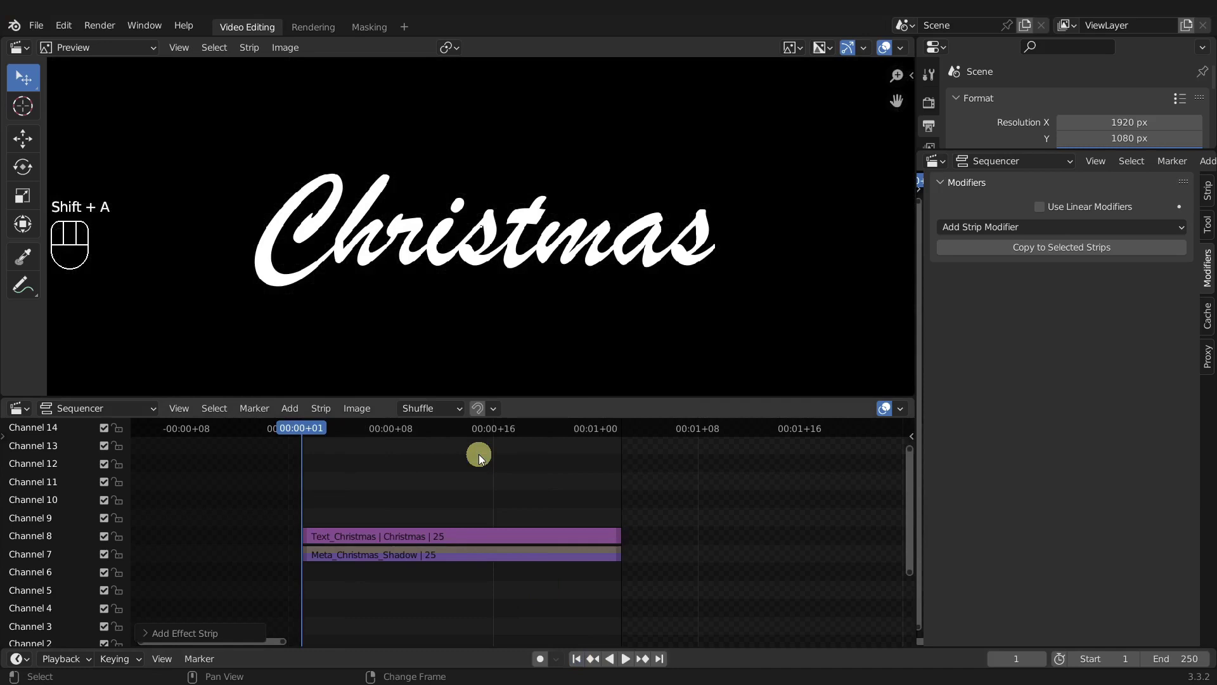
{"action": "key", "text": "g"}
{"action": "left_click", "coordinate": [442, 463]}
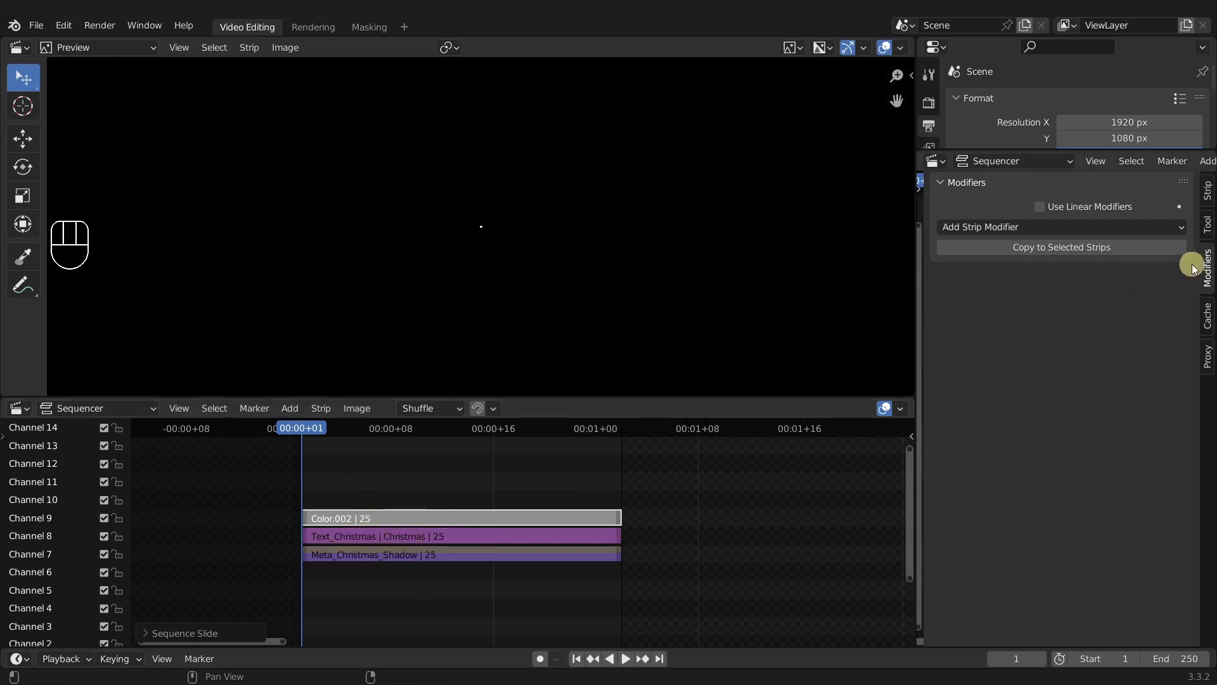
- Add a Mask modifier to the channel 9 color strip, using the Text_Christmas strip as the mask
{"action": "left_click", "coordinate": [1008, 226]}
{"action": "left_click", "coordinate": [995, 317]}
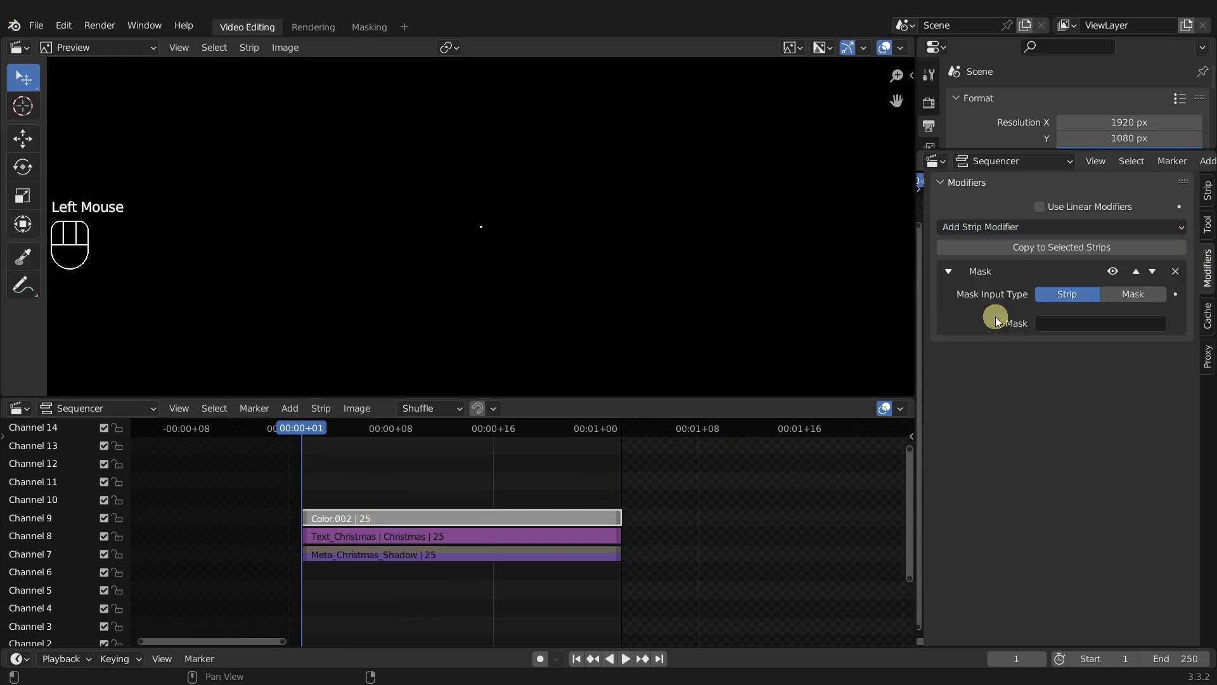
{"action": "left_click", "coordinate": [1073, 321]}
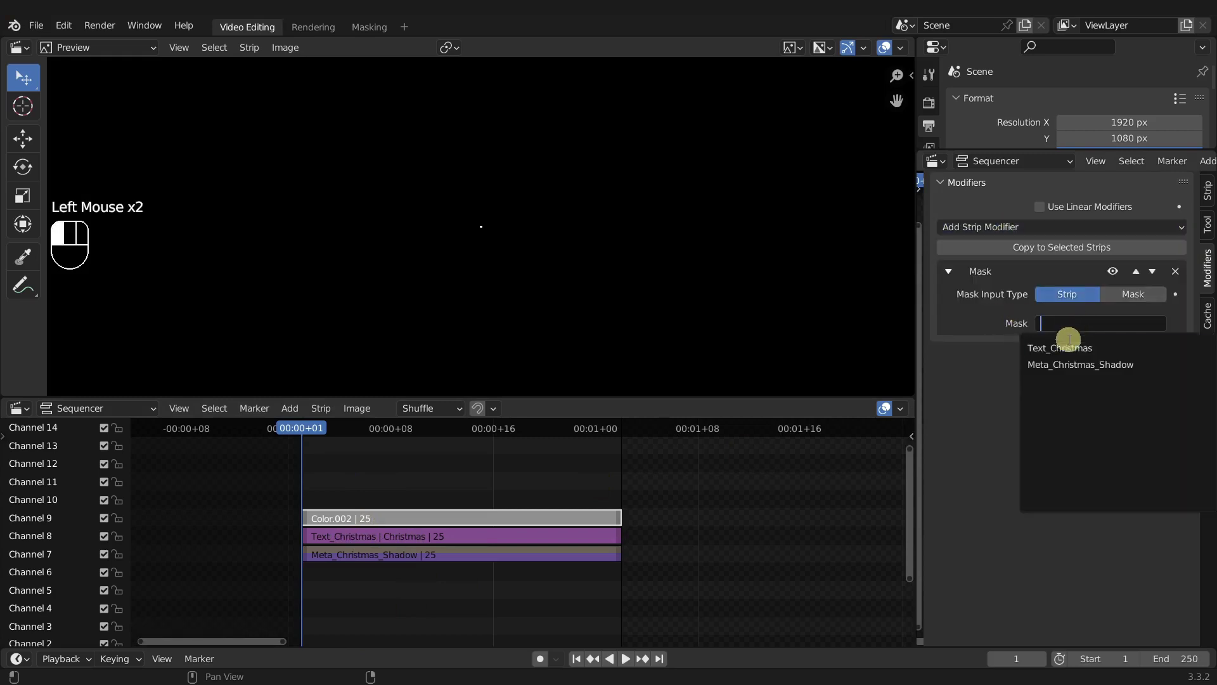
{"action": "left_click", "coordinate": [1065, 347]}
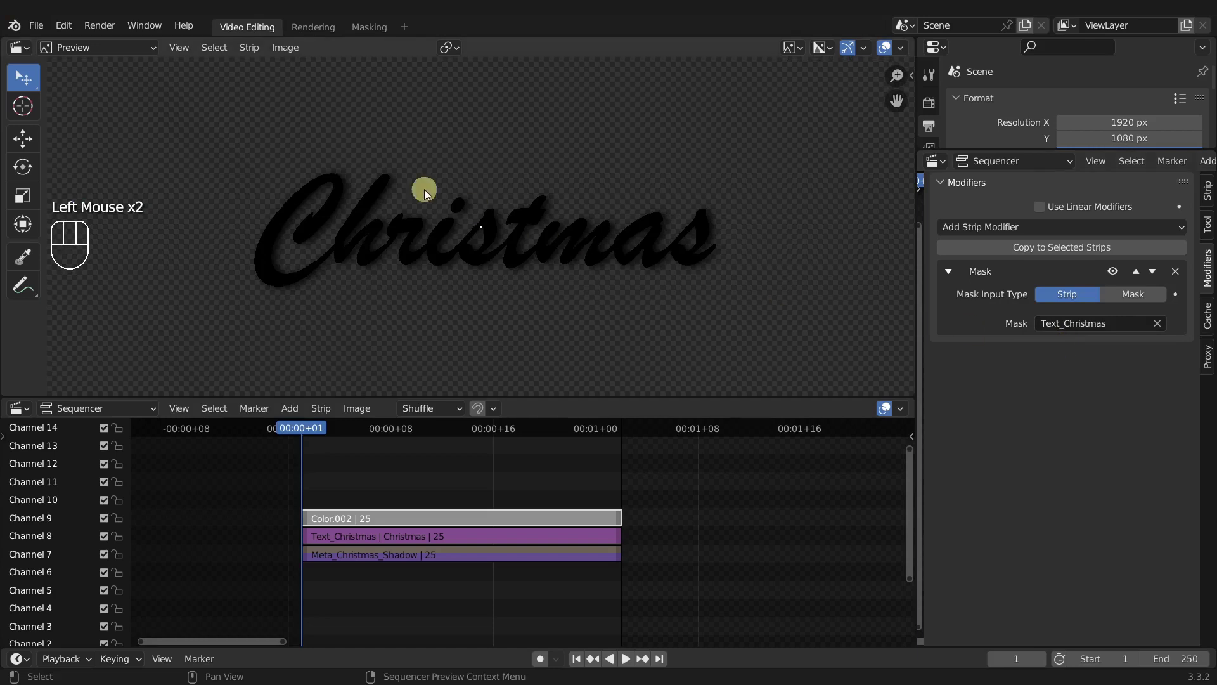
- Add a second color strip in channel 4 below the shadow strip and color it dark red as a background
{"action": "left_click", "coordinate": [289, 407]}
{"action": "left_click", "coordinate": [311, 539]}
{"action": "key", "text": "g"}
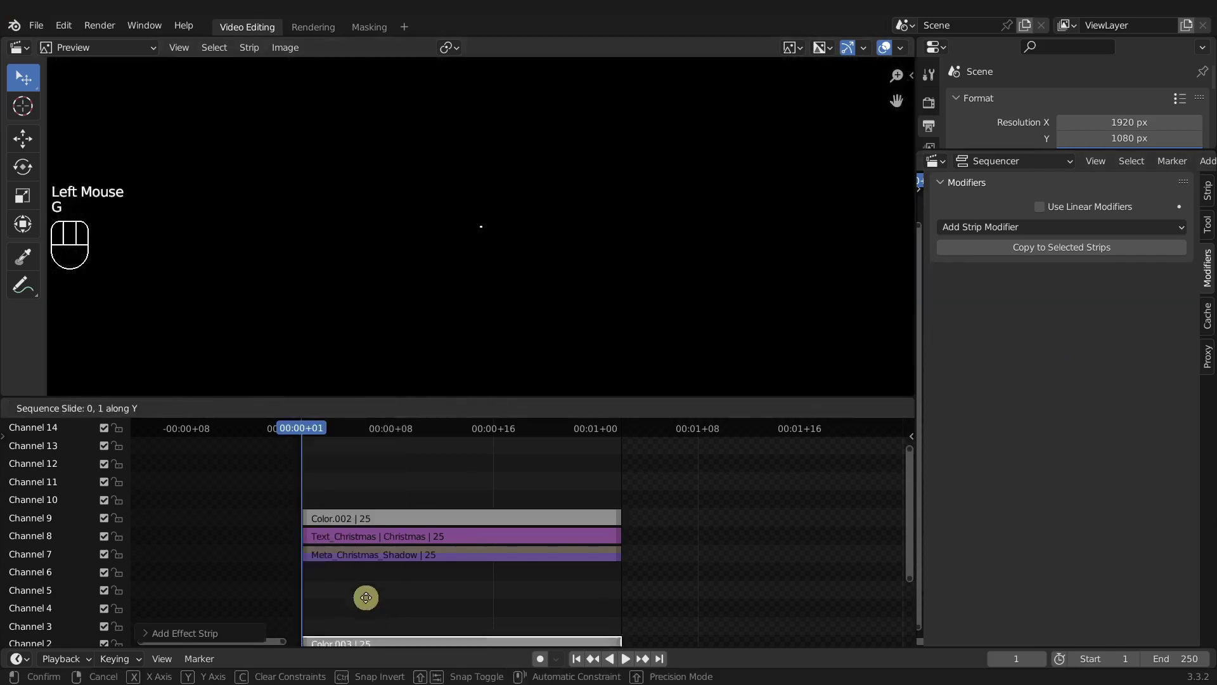
{"action": "left_click", "coordinate": [374, 603]}
{"action": "left_click", "coordinate": [1205, 195]}
{"action": "left_click_drag", "start_coordinate": [1182, 304], "coordinate": [1183, 263]}
{"action": "left_click_drag", "start_coordinate": [1066, 297], "coordinate": [1052, 323]}
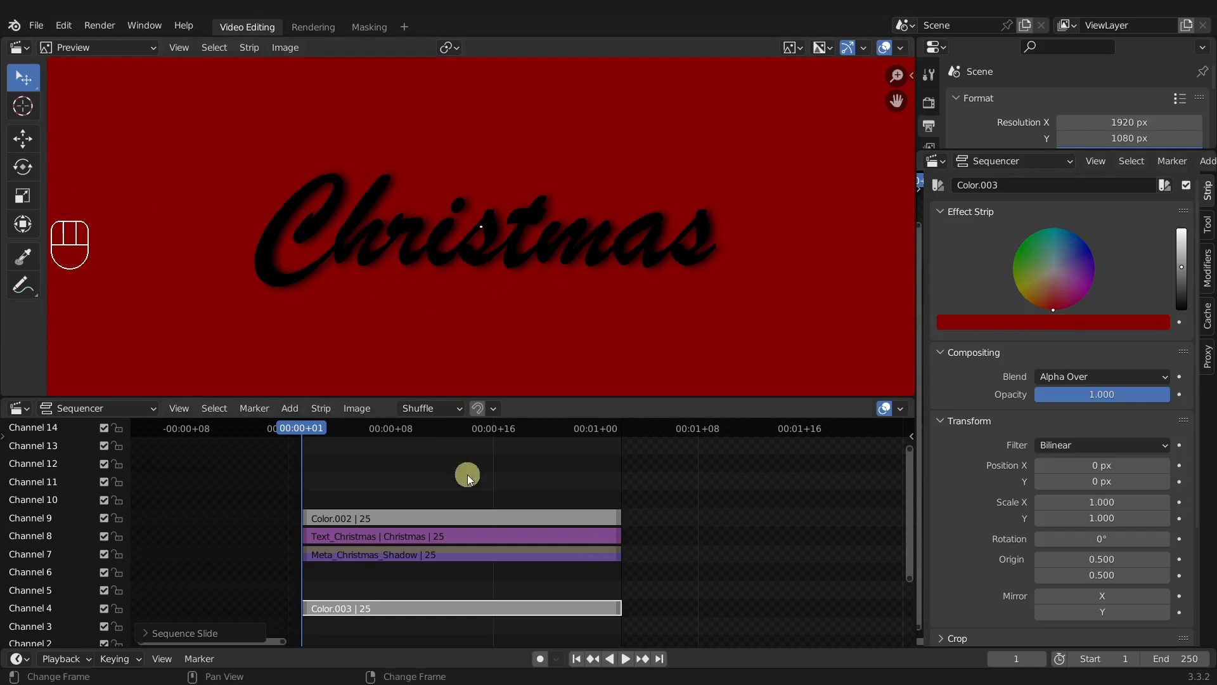
{"action": "left_click_drag", "start_coordinate": [1181, 298], "coordinate": [1182, 256]}
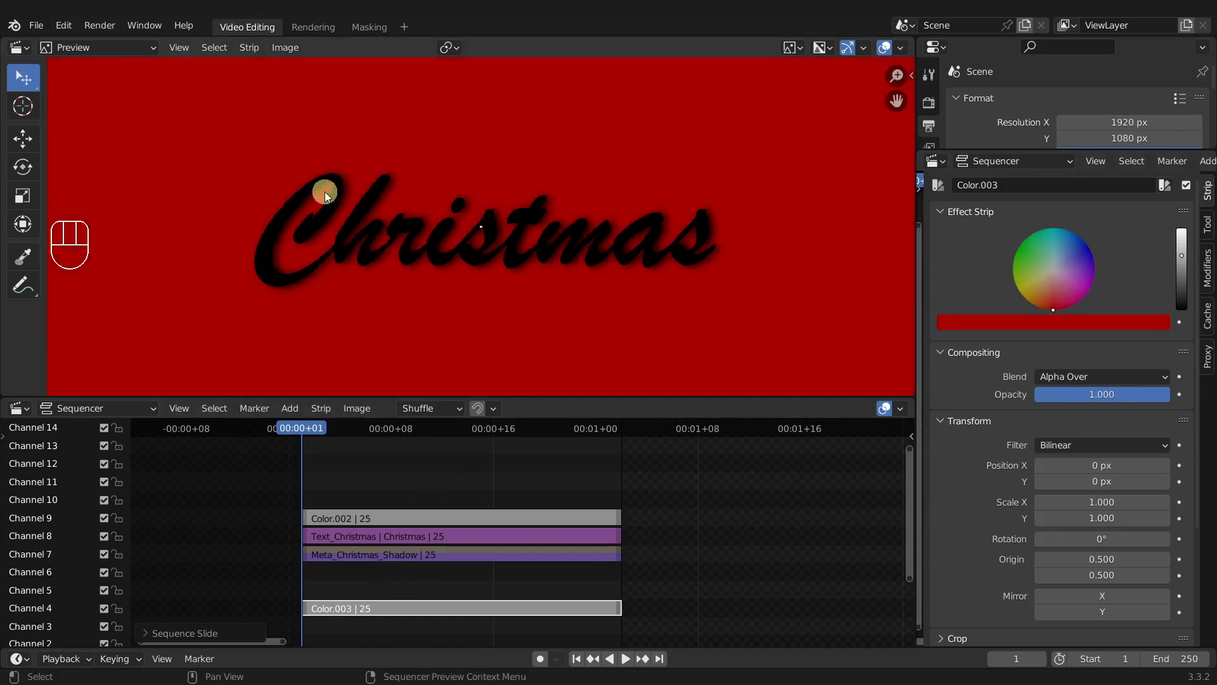
- Color the masked strip in channel 9 a light greenish gray
{"action": "left_click", "coordinate": [372, 522]}
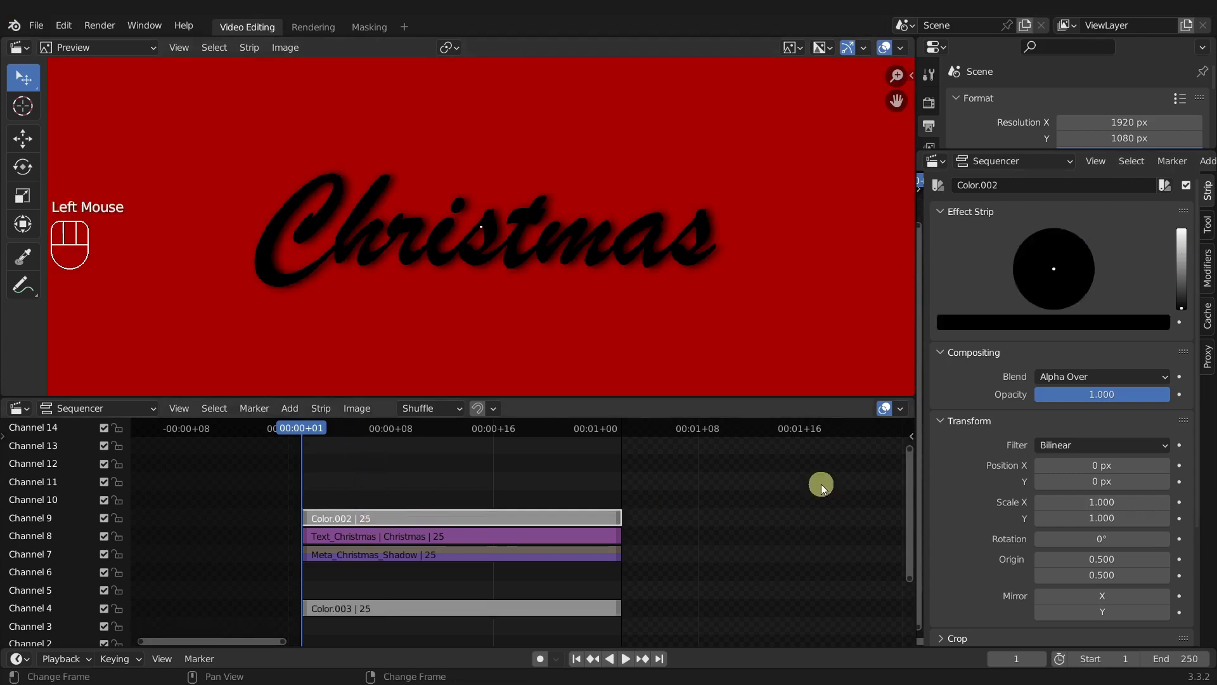
{"action": "left_click_drag", "start_coordinate": [1179, 283], "coordinate": [1182, 258]}
{"action": "mouse_move", "coordinate": [1062, 263]}
{"action": "left_mouse_down"}
{"action": "mouse_move", "coordinate": [1075, 251]}
{"action": "mouse_move", "coordinate": [1019, 249]}
{"action": "mouse_move", "coordinate": [1065, 279]}
{"action": "mouse_move", "coordinate": [1047, 230]}
{"action": "mouse_move", "coordinate": [1070, 290]}
{"action": "mouse_move", "coordinate": [1029, 265]}
{"action": "mouse_move", "coordinate": [1074, 255]}
{"action": "mouse_move", "coordinate": [1030, 279]}
{"action": "mouse_move", "coordinate": [1094, 296]}
{"action": "mouse_move", "coordinate": [1031, 254]}
{"action": "mouse_move", "coordinate": [1047, 273]}
{"action": "left_mouse_up"}
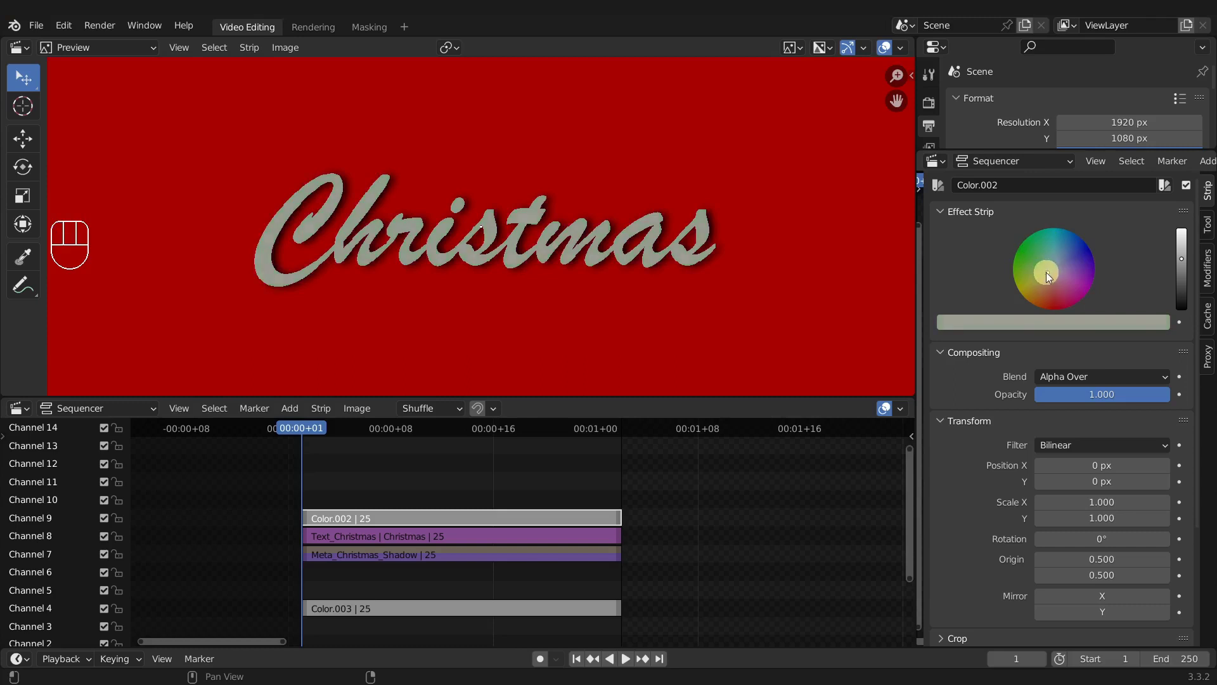
{"action": "left_click", "coordinate": [406, 456]}
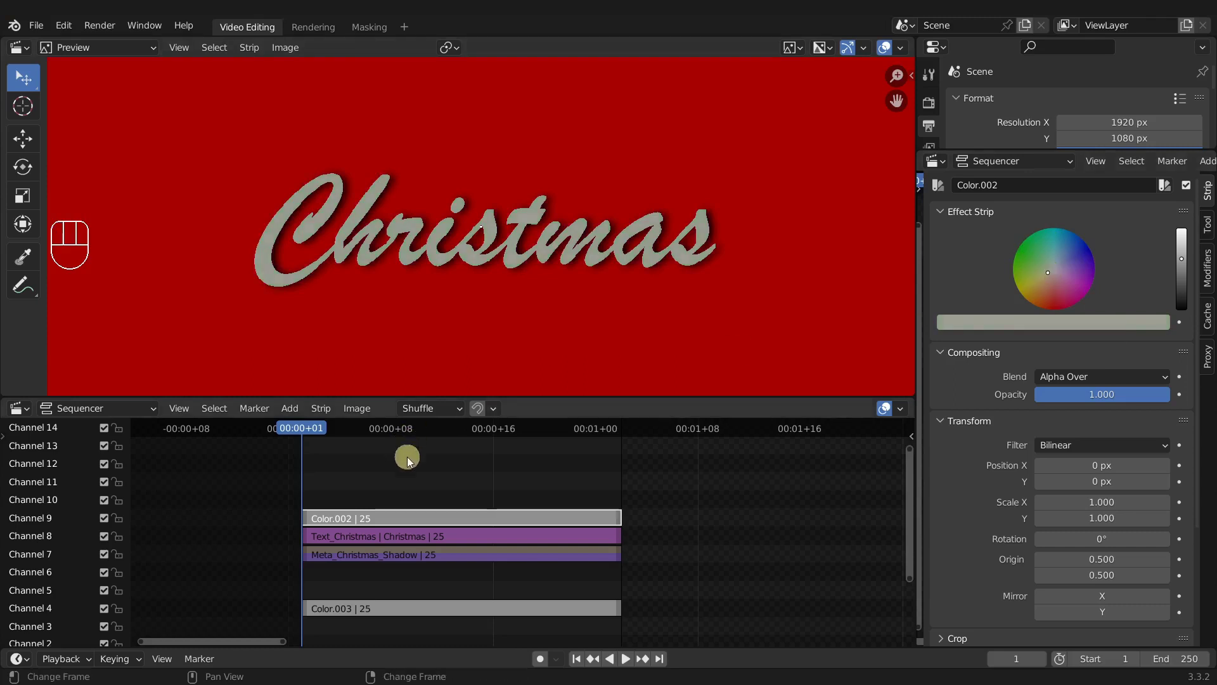
- Duplicate the channel 9 color strip into channel 10 directly above it
{"action": "left_click", "coordinate": [406, 518]}
{"action": "key", "text": "shift+d"}
{"action": "left_click", "coordinate": [421, 492]}
{"action": "double_click", "coordinate": [366, 501]}
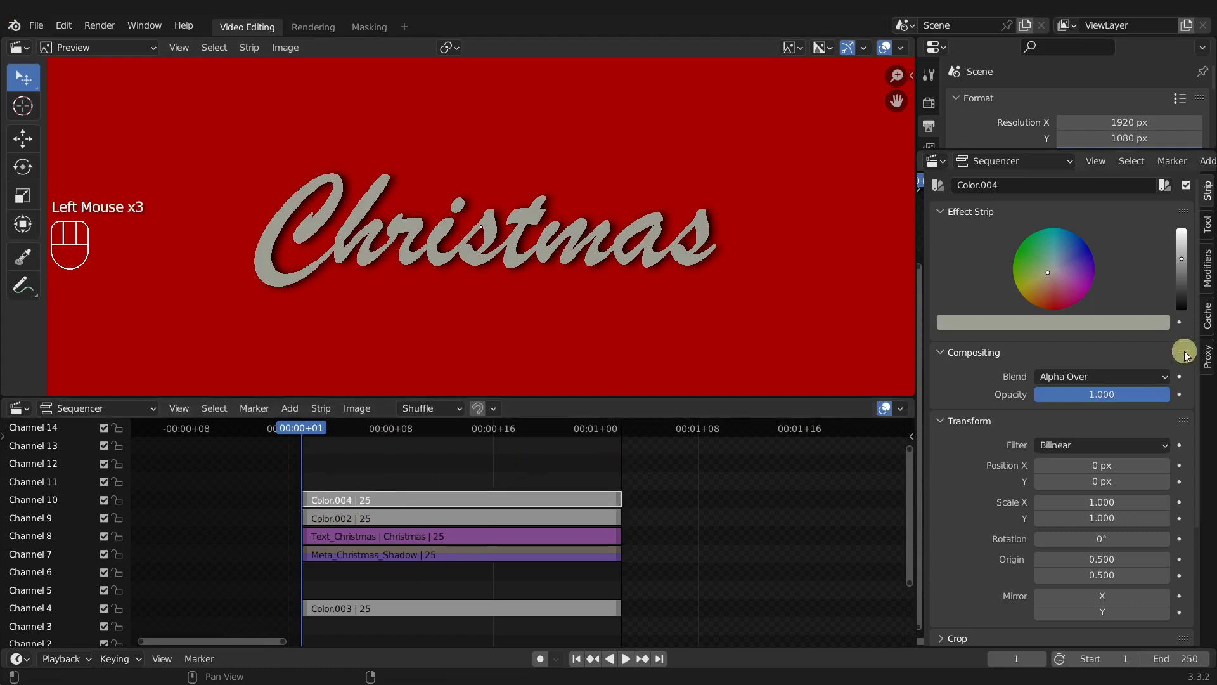
- Disable the Mask modifiers on both color strips above the text
{"action": "left_click", "coordinate": [1207, 267]}
{"action": "left_click", "coordinate": [1113, 272]}
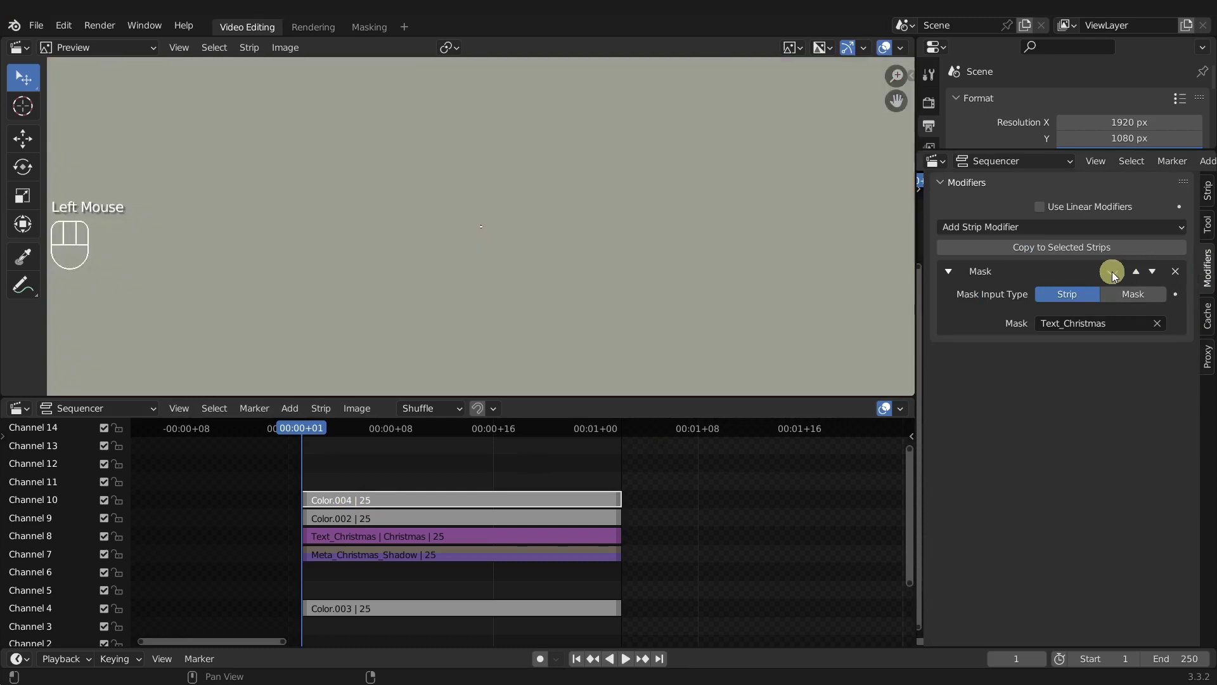
{"action": "left_click", "coordinate": [403, 515]}
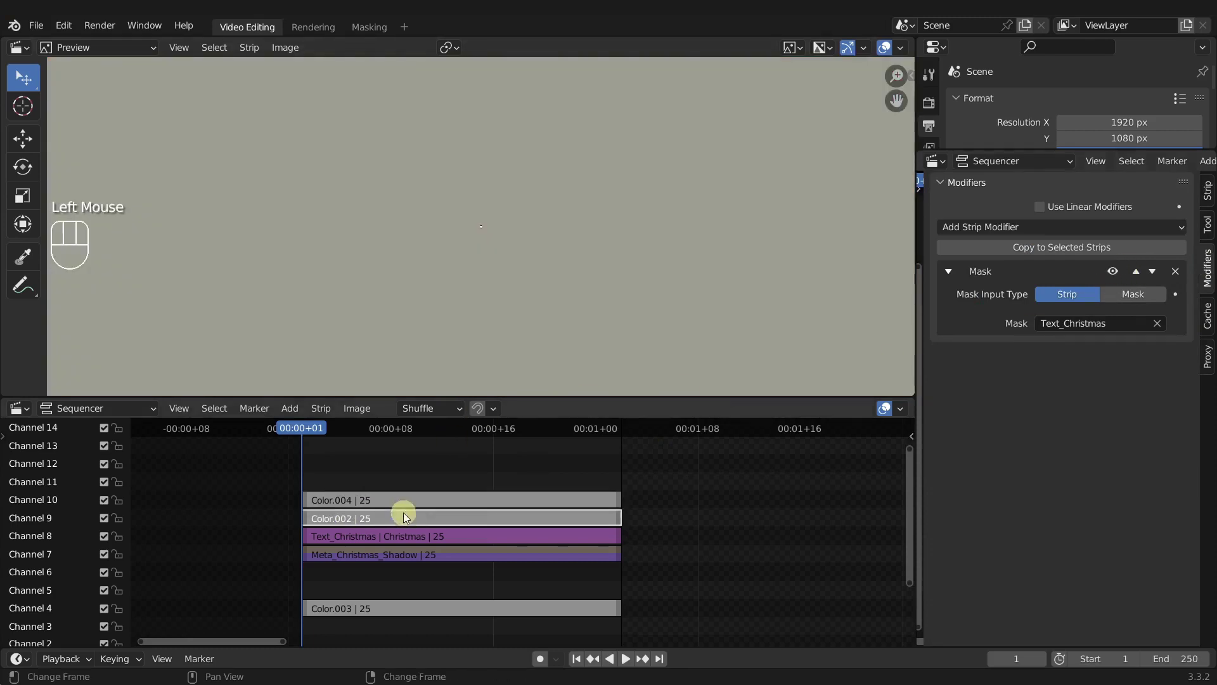
{"action": "left_click", "coordinate": [1113, 272]}
{"action": "scroll", "coordinate": [503, 303], "scroll_direction": "down", "scroll_amount": 3}
{"action": "scroll", "coordinate": [503, 303], "scroll_direction": "down", "scroll_amount": 3}
{"action": "scroll", "coordinate": [503, 303], "scroll_direction": "up", "scroll_amount": 3}
- Color the channel 10 strip white and the channel 9 strip black
{"action": "left_click", "coordinate": [391, 499]}
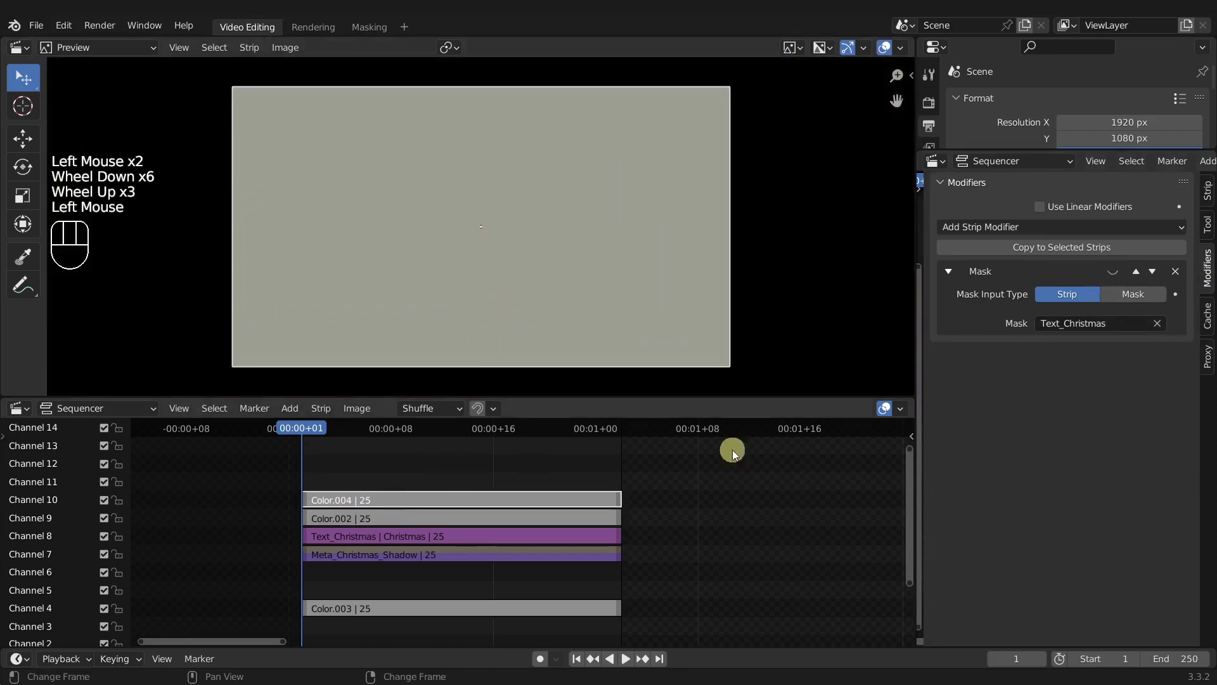
{"action": "left_click", "coordinate": [1207, 190]}
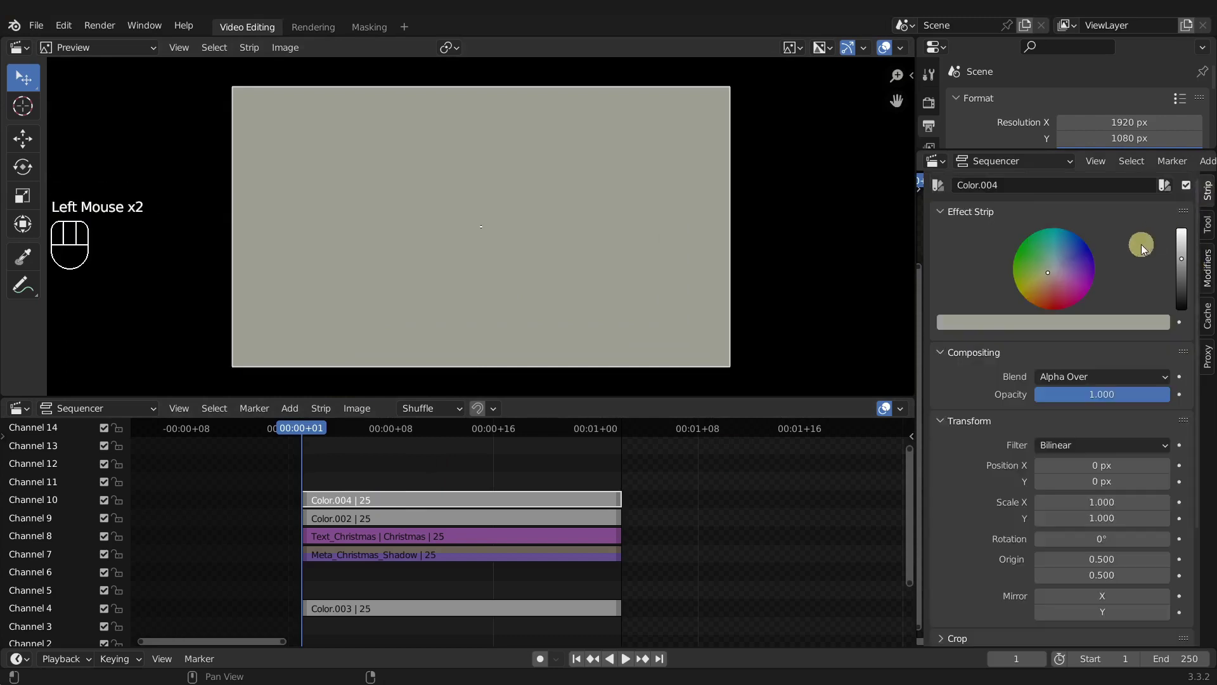
{"action": "left_click_drag", "start_coordinate": [1180, 254], "coordinate": [1185, 158]}
{"action": "left_click", "coordinate": [477, 520]}
{"action": "left_click_drag", "start_coordinate": [1181, 260], "coordinate": [1181, 309]}
- Shift the white color strip upward by setting its Y position to 540 px
{"action": "double_click", "coordinate": [394, 499]}
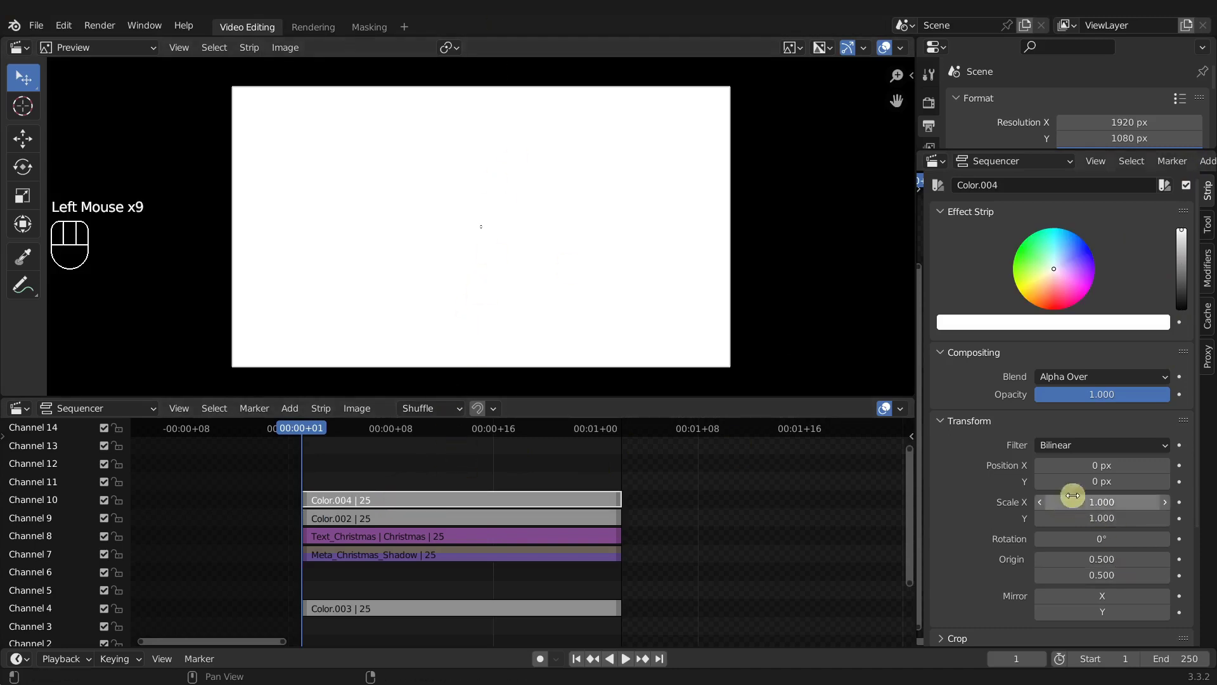
{"action": "key", "text": "KP_1"}
{"action": "key", "text": "KP_0"}
{"action": "left_click", "coordinate": [1101, 482]}
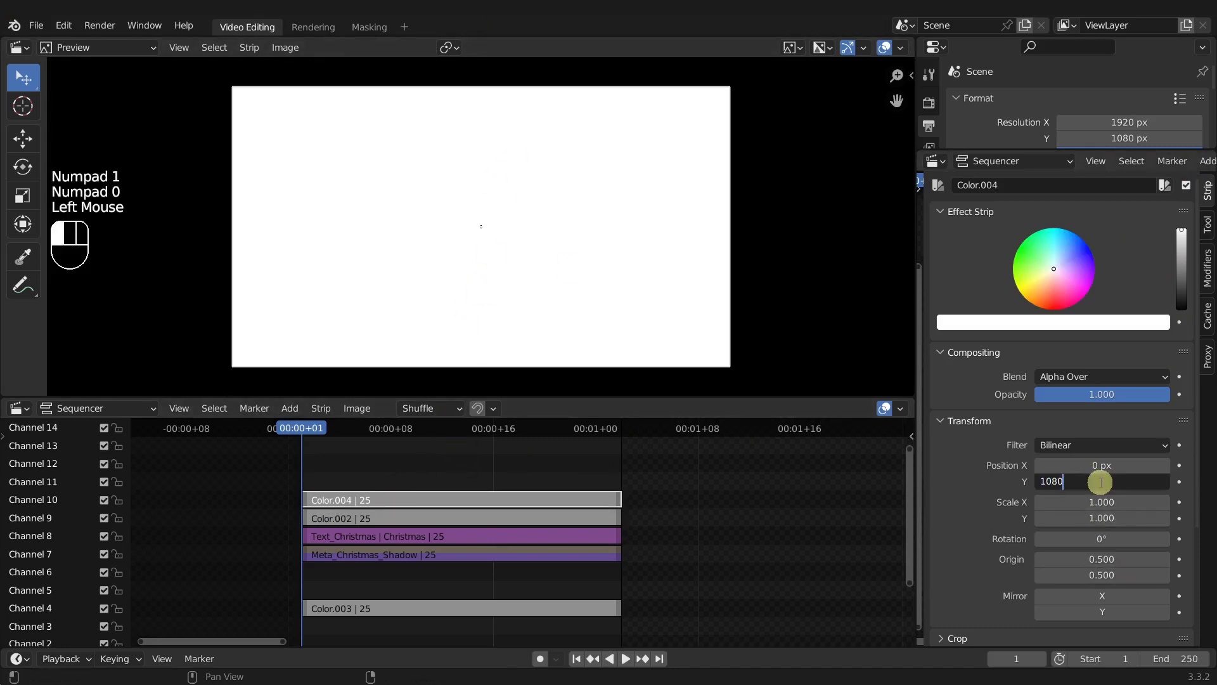
{"action": "key", "text": "Return"}
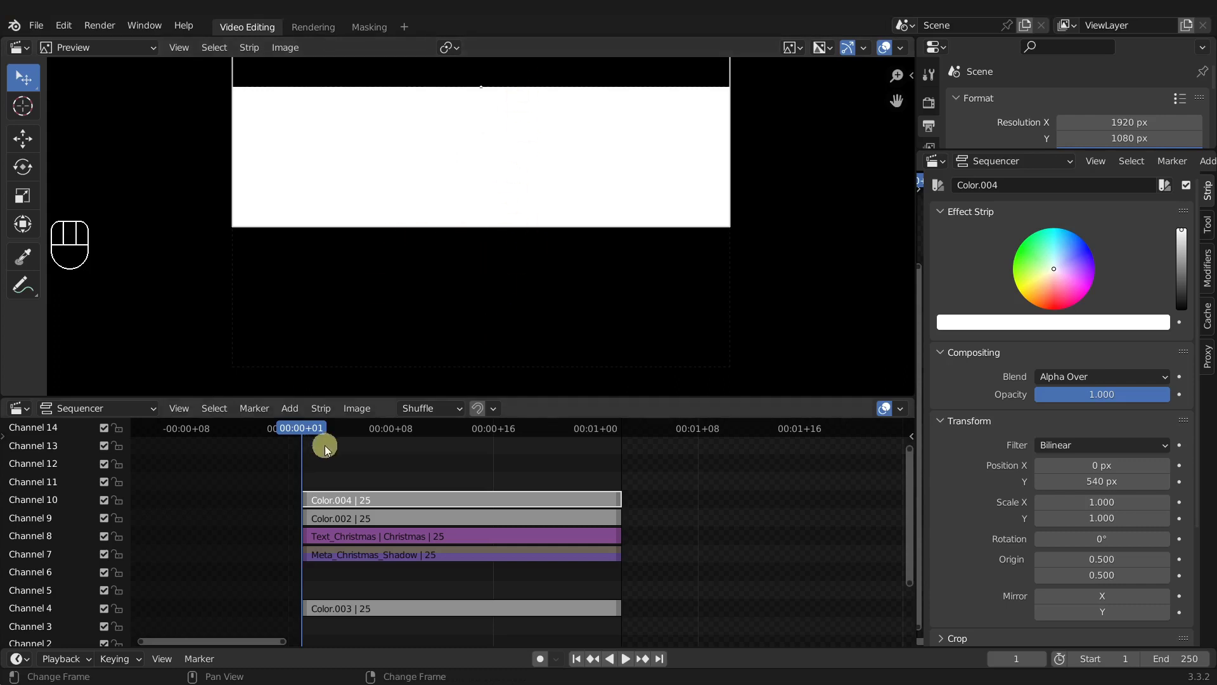
- Remove the Mask modifiers from both the white and the black color strips
{"action": "left_click", "coordinate": [390, 472]}
{"action": "double_click", "coordinate": [276, 489]}
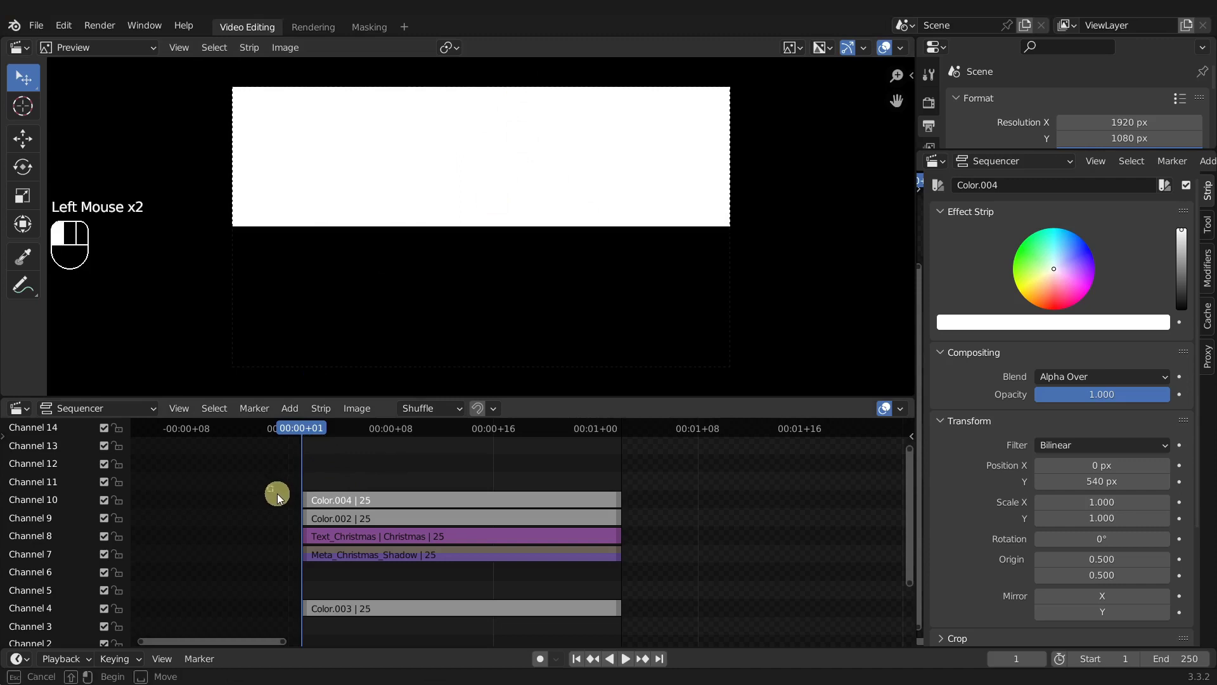
{"action": "left_click", "coordinate": [340, 505]}
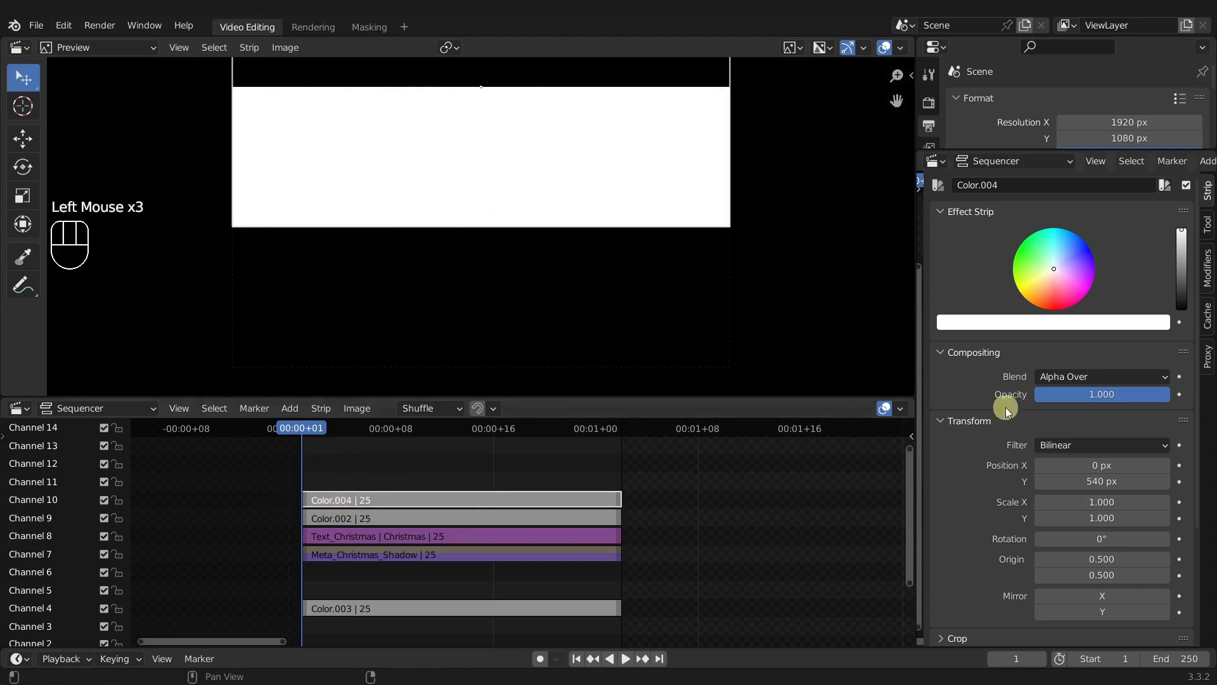
{"action": "left_click", "coordinate": [1207, 275]}
{"action": "left_click", "coordinate": [1170, 276]}
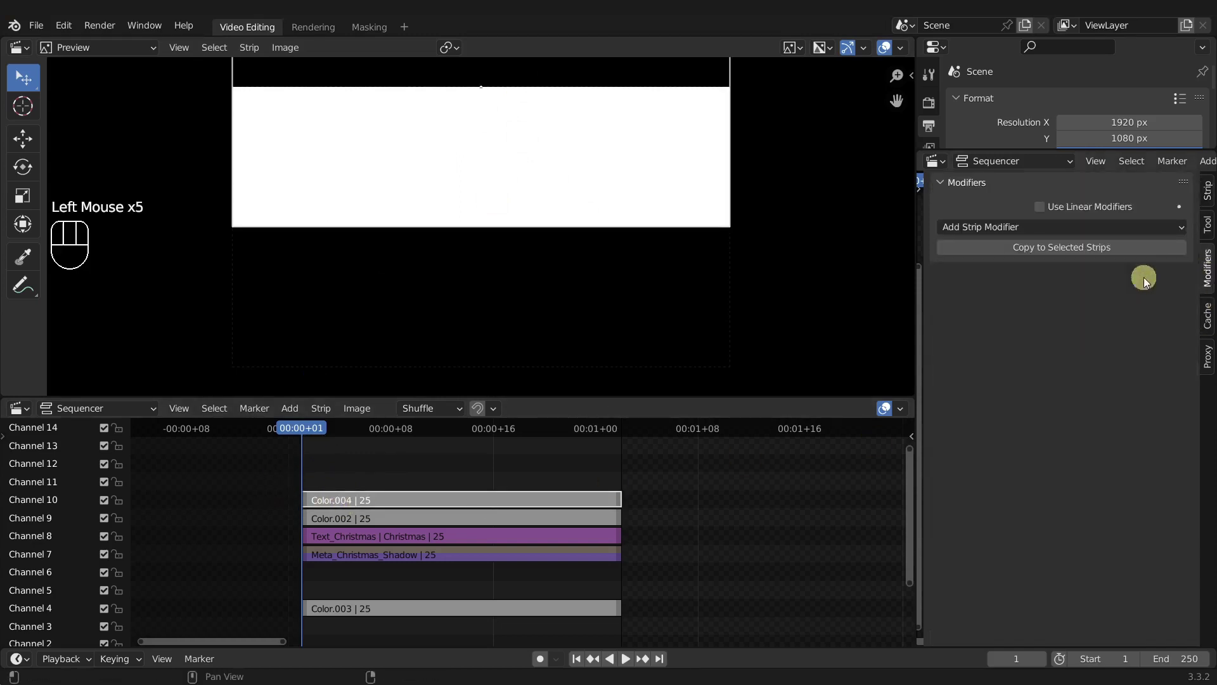
{"action": "left_click", "coordinate": [402, 520]}
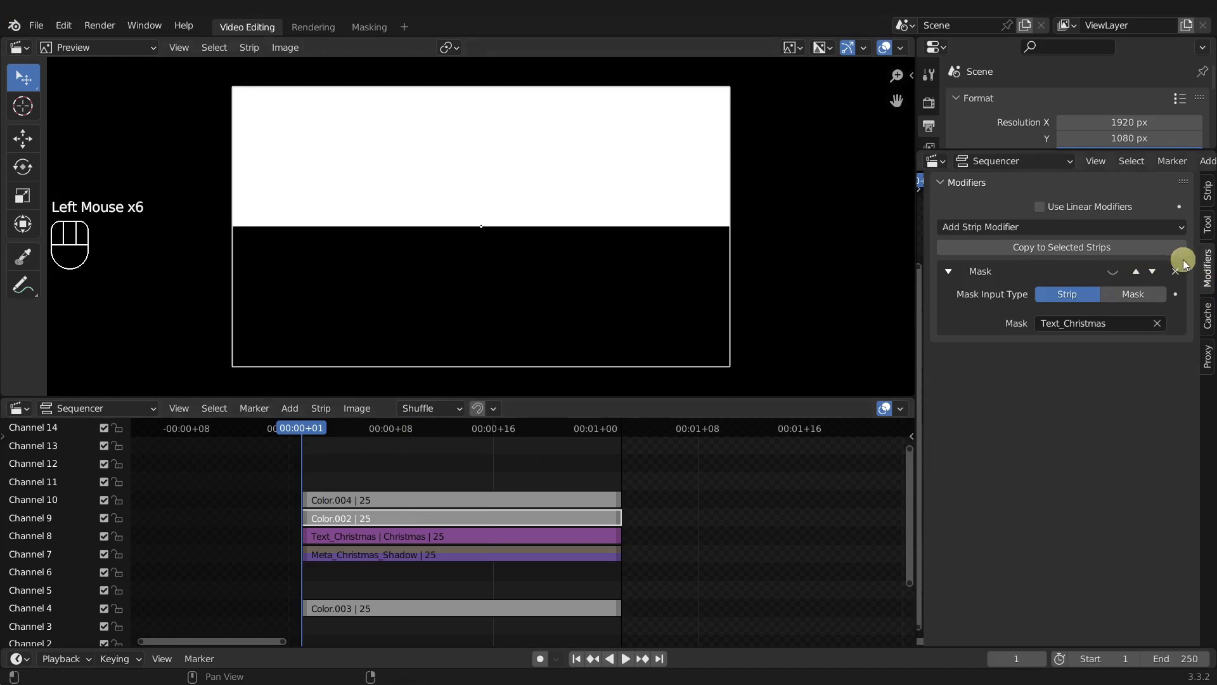
{"action": "left_click", "coordinate": [1179, 273]}
- Group the white and black color strips into a meta strip and name it Meta_Grad_Christmas
{"action": "left_click_drag", "start_coordinate": [276, 491], "coordinate": [367, 520]}
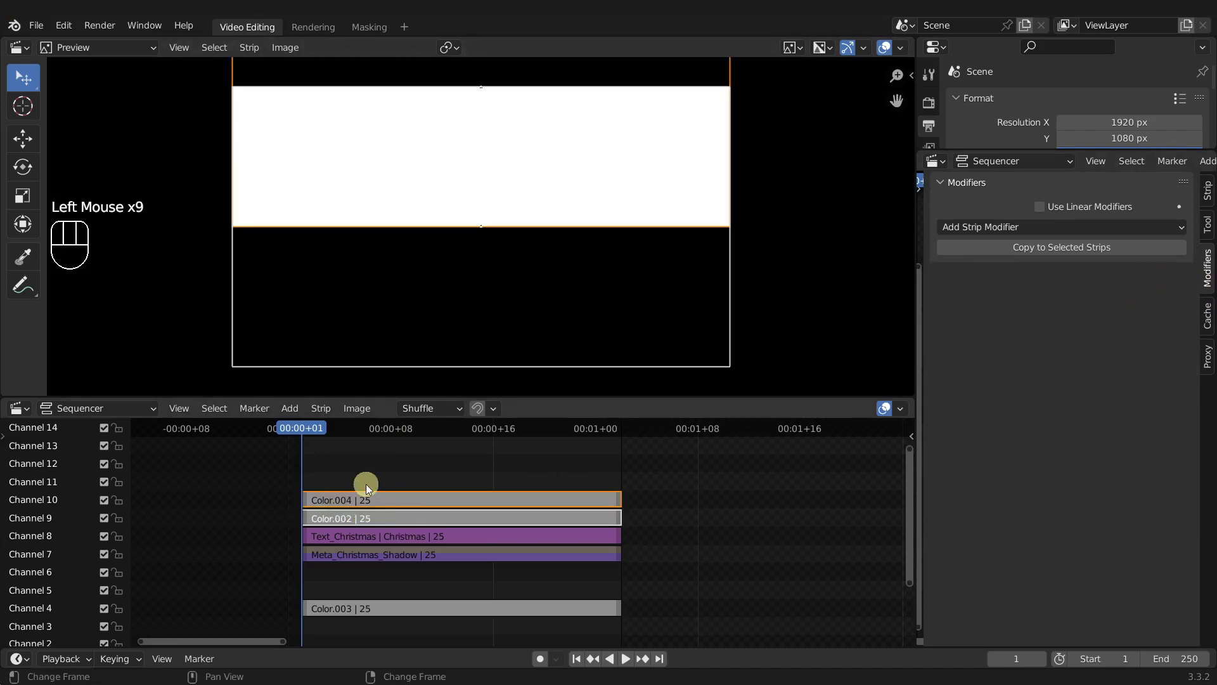
{"action": "key", "text": "ctrl+g"}
{"action": "scroll", "coordinate": [1173, 190], "scroll_direction": "up", "scroll_amount": 6}
{"action": "double_click", "coordinate": [1016, 188]}
{"action": "type", "text": "Meta_Grad_Chris"}
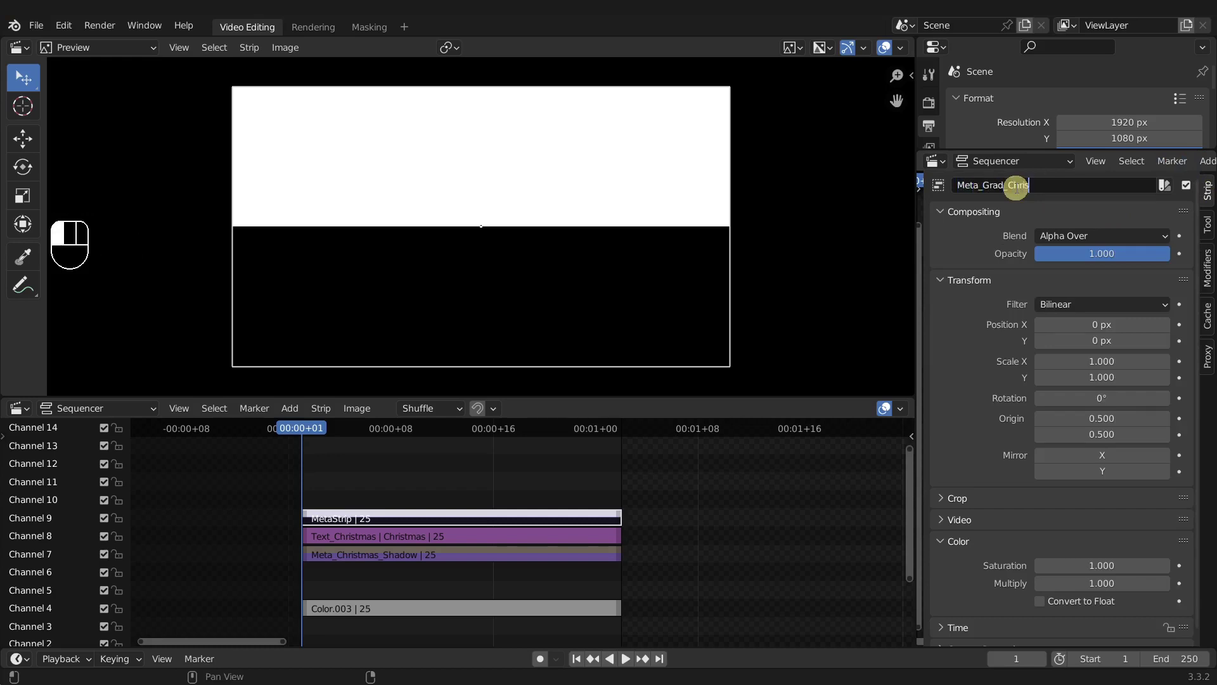
{"action": "type", "text": "tmas"}
{"action": "key", "text": "Return"}
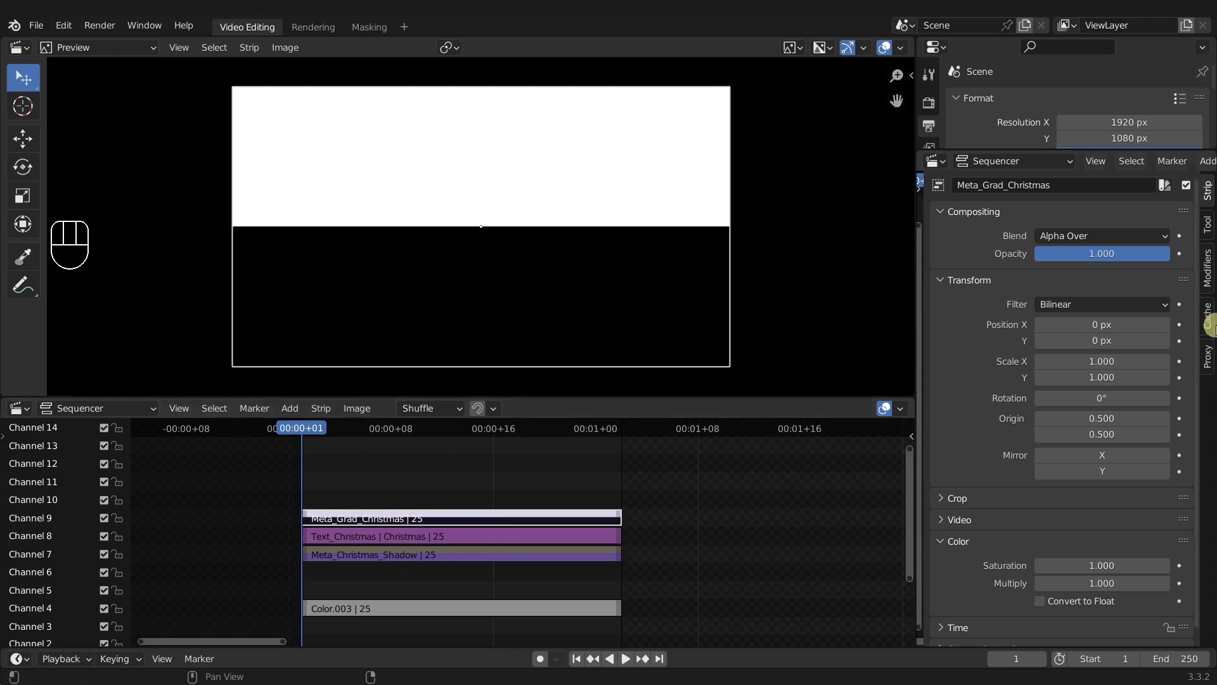
- Add a Mask modifier to Meta_Grad_Christmas with the Text_Christmas strip as its mask
{"action": "left_click", "coordinate": [1207, 269]}
{"action": "left_click_drag", "start_coordinate": [1062, 227], "coordinate": [1014, 307]}
{"action": "left_click", "coordinate": [1102, 324]}
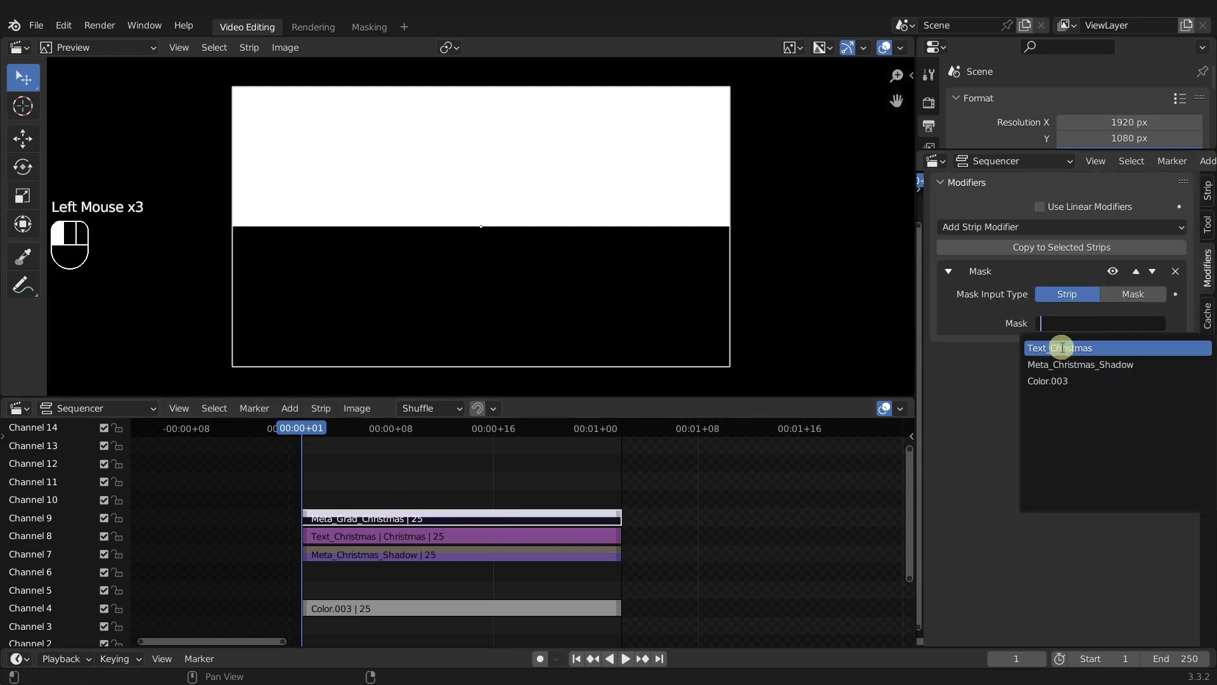
{"action": "left_click", "coordinate": [1068, 348]}
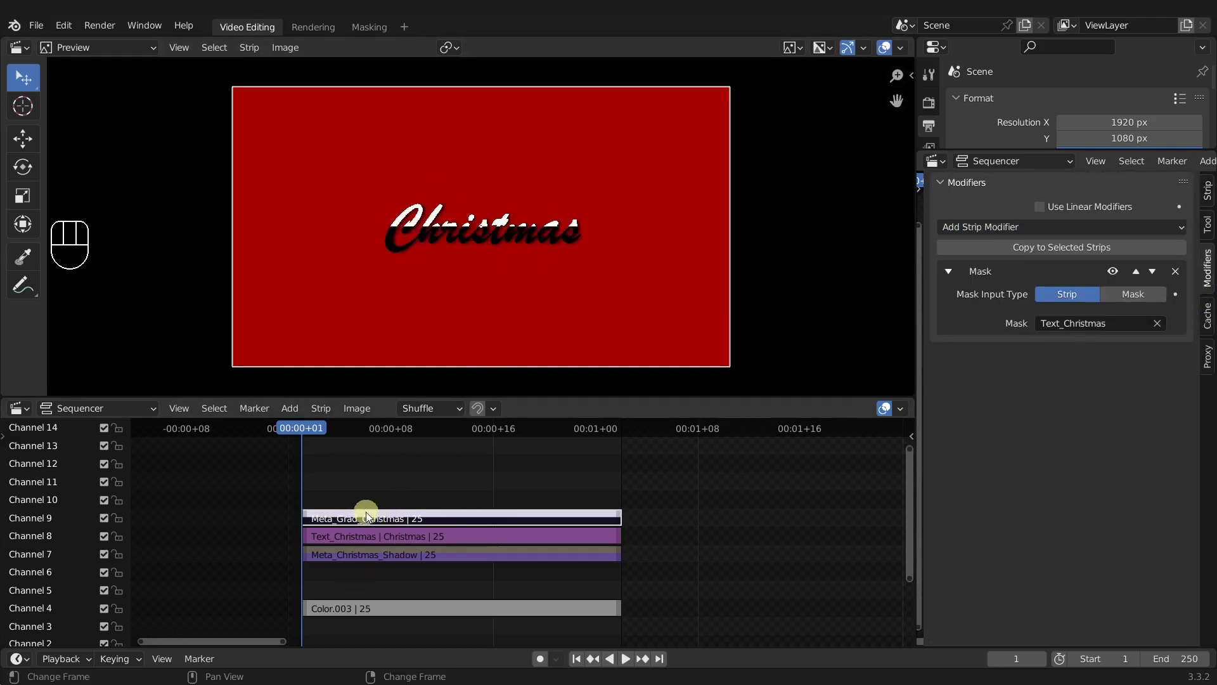
{"action": "key", "text": "g"}
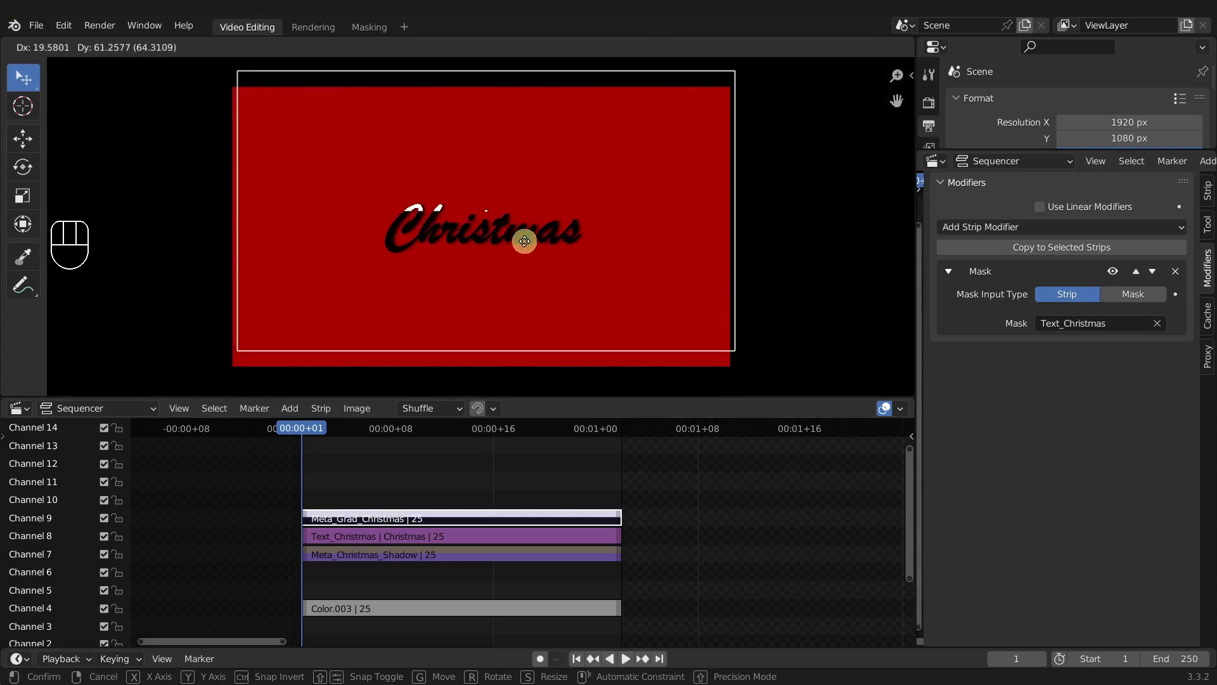
{"action": "left_click", "coordinate": [520, 259]}
{"action": "key", "text": "r"}
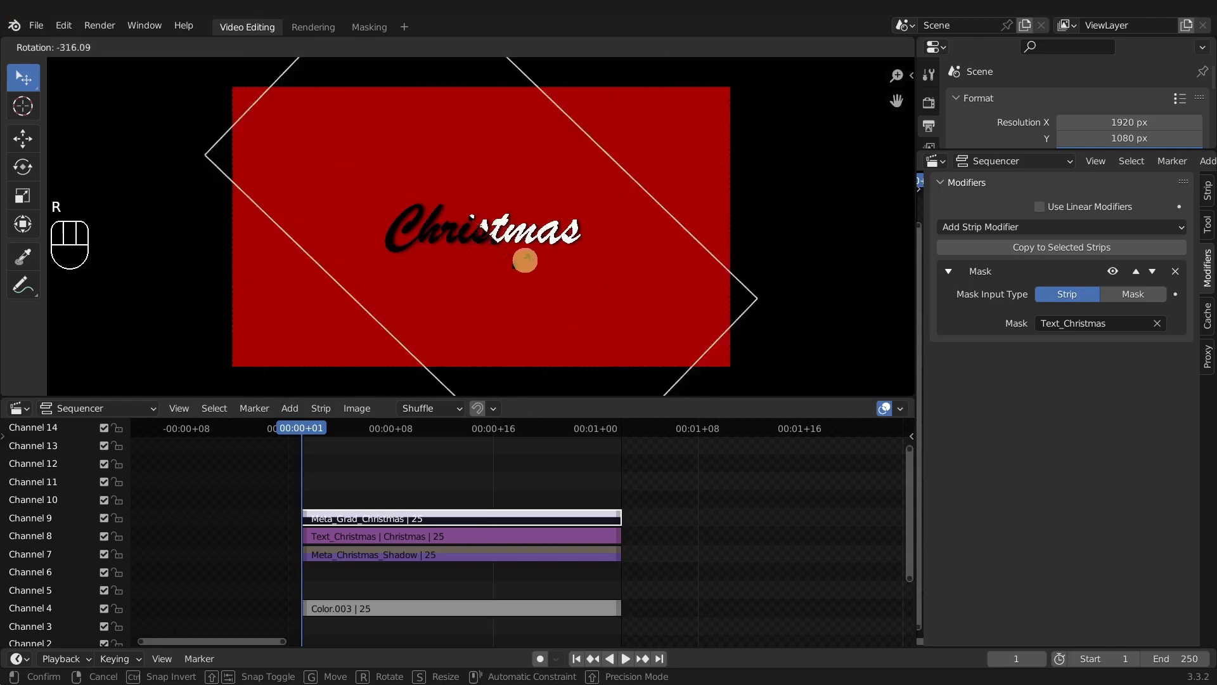
{"action": "right_click", "coordinate": [530, 242]}
{"action": "key", "text": "g"}
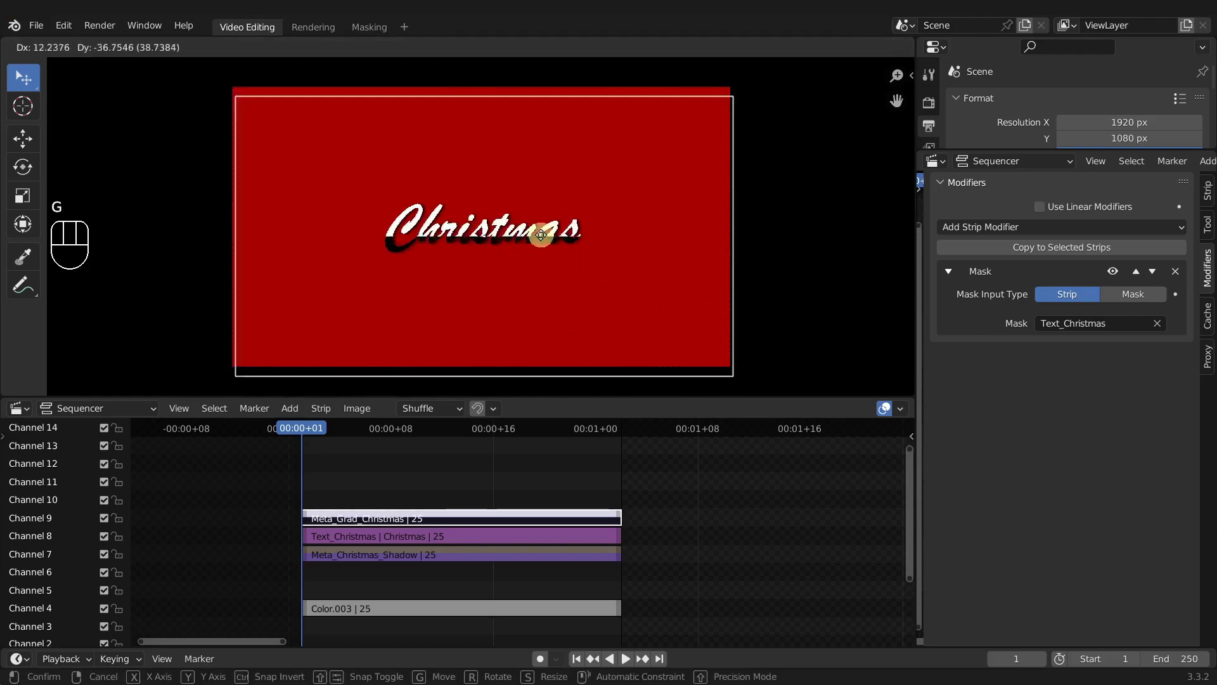
{"action": "right_click", "coordinate": [550, 294]}
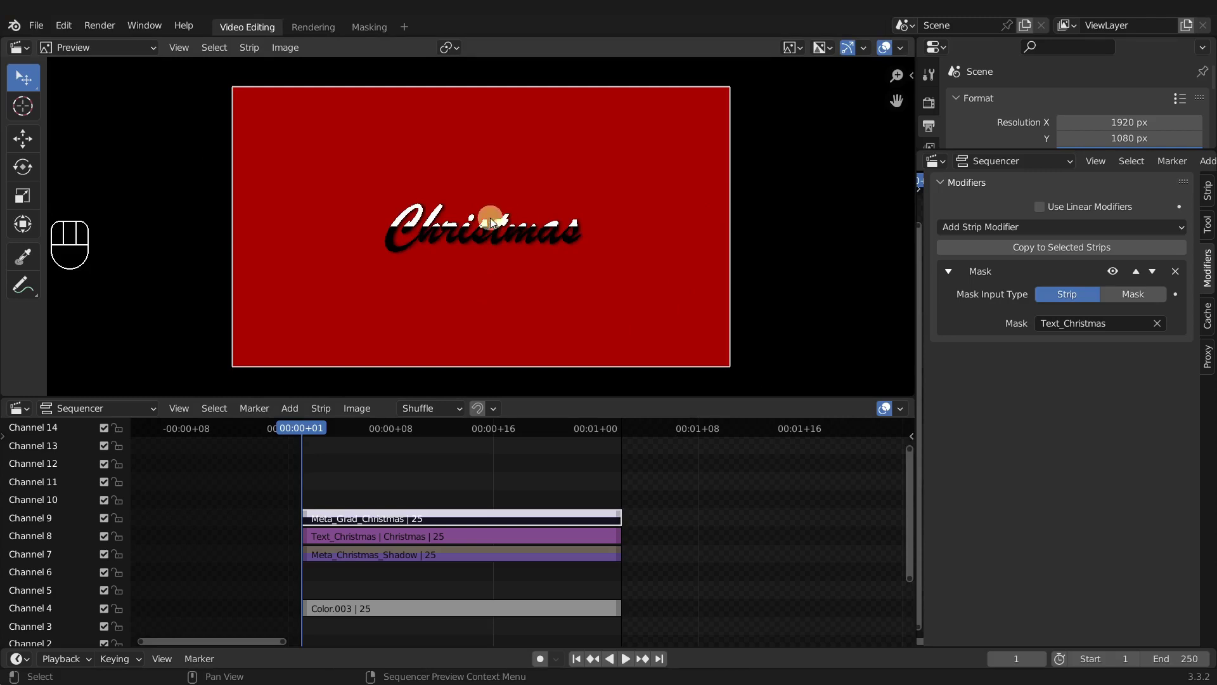
- Inside Meta_Grad_Christmas, recolor the black color strip to a slightly darkened golden orange
{"action": "scroll", "coordinate": [484, 245], "scroll_direction": "up", "scroll_amount": 2}
{"action": "left_click", "coordinate": [432, 519]}
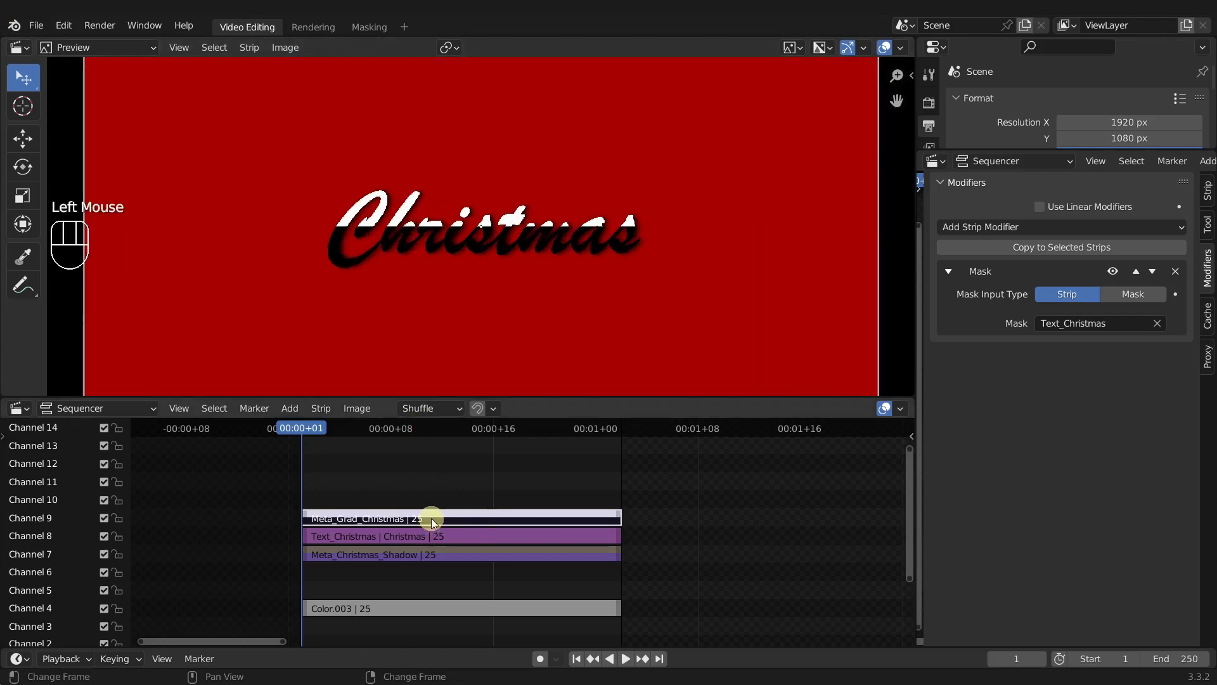
{"action": "key", "text": "Tab"}
{"action": "left_click", "coordinate": [426, 517]}
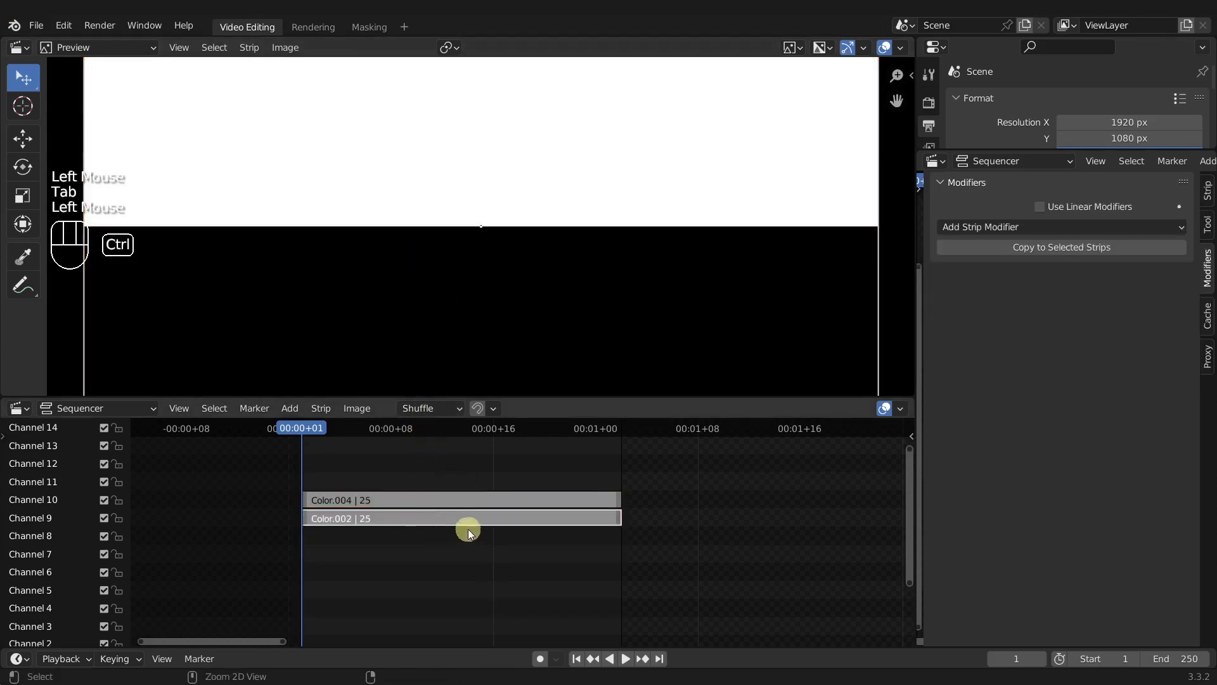
{"action": "middle_click_drag", "start_coordinate": [467, 526], "coordinate": [456, 512], "text": "ctrl"}
{"action": "left_click", "coordinate": [467, 511]}
{"action": "left_click", "coordinate": [1208, 189]}
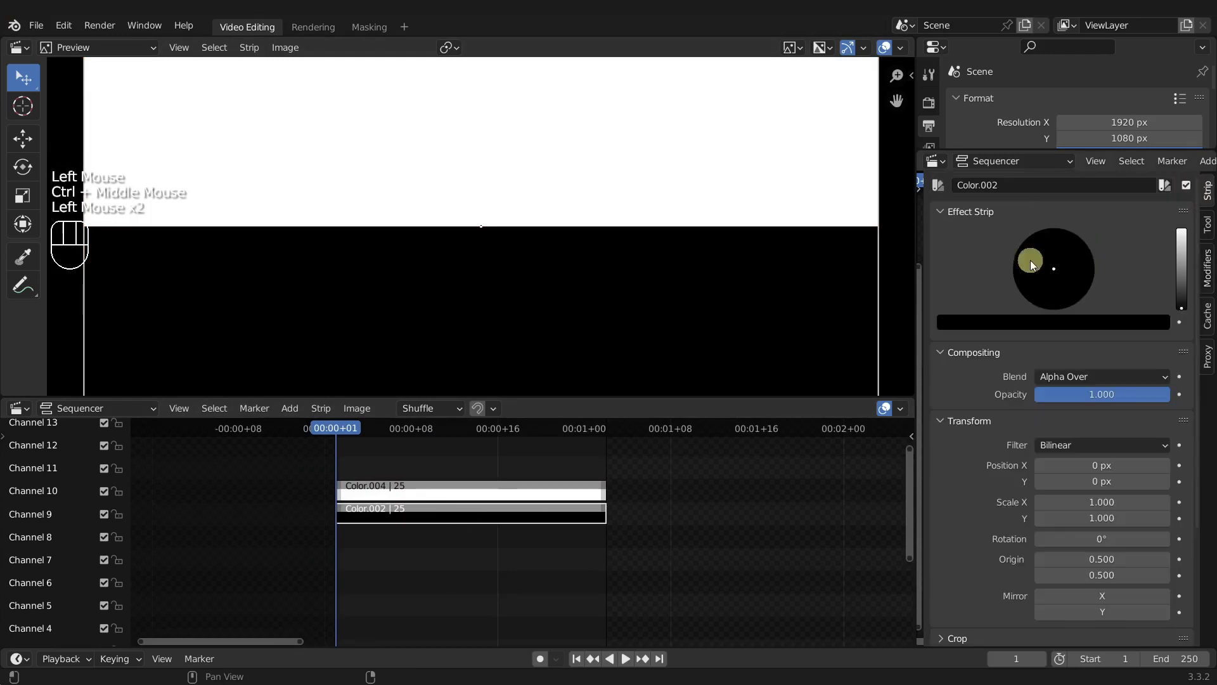
{"action": "left_click", "coordinate": [1182, 230]}
{"action": "left_click", "coordinate": [1034, 299]}
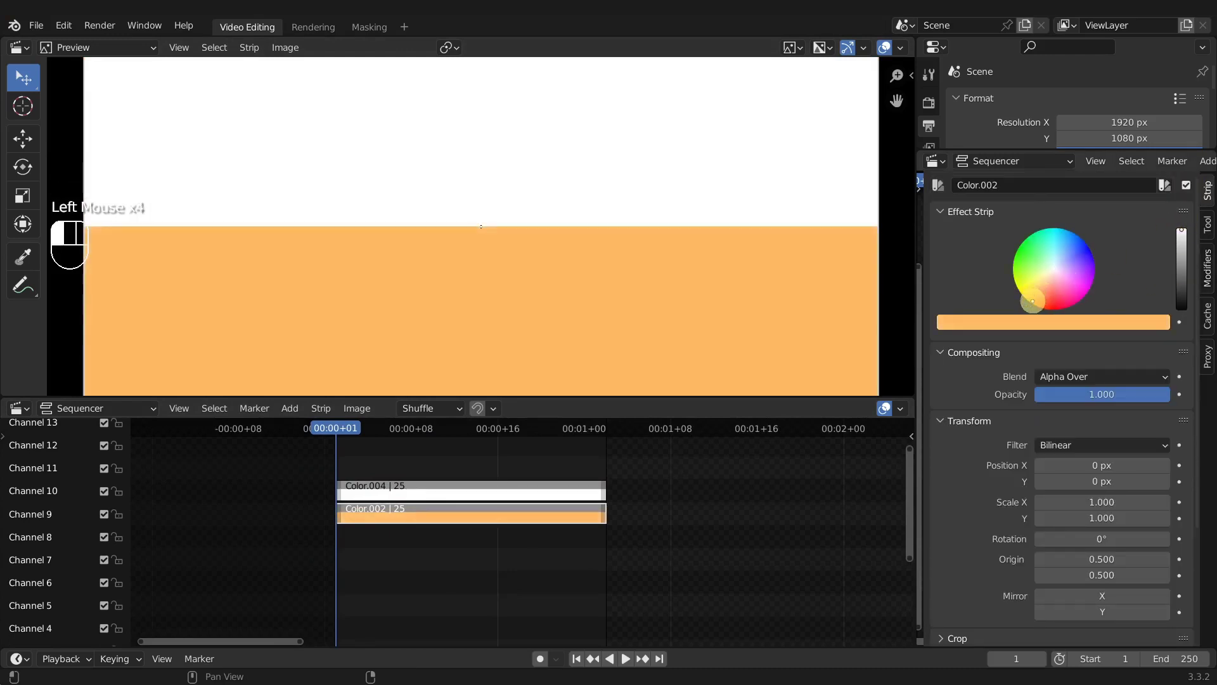
{"action": "left_click", "coordinate": [1180, 244]}
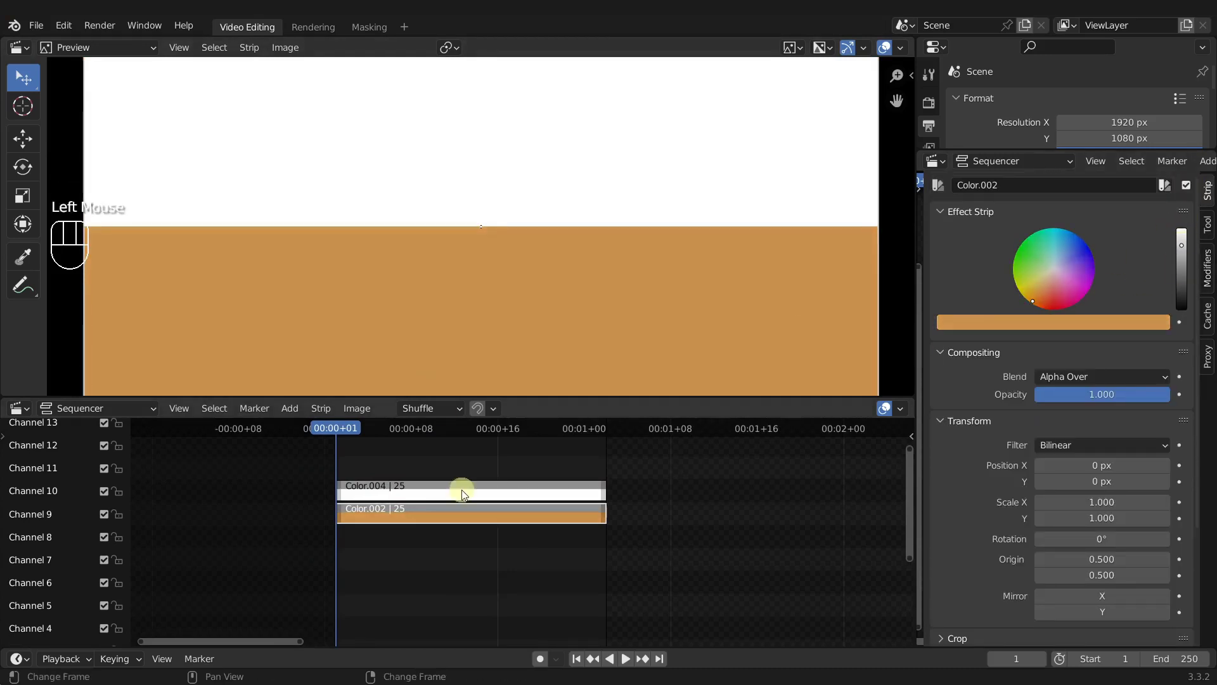
- Exit Meta_Grad_Christmas and Meta_Christmas back to the main timeline and play the title animation up to frame 8
{"action": "scroll", "coordinate": [443, 222], "scroll_direction": "down", "scroll_amount": 4}
{"action": "scroll", "coordinate": [447, 241], "scroll_direction": "up", "scroll_amount": 1}
{"action": "left_click", "coordinate": [466, 451]}
{"action": "key", "text": "Tab"}
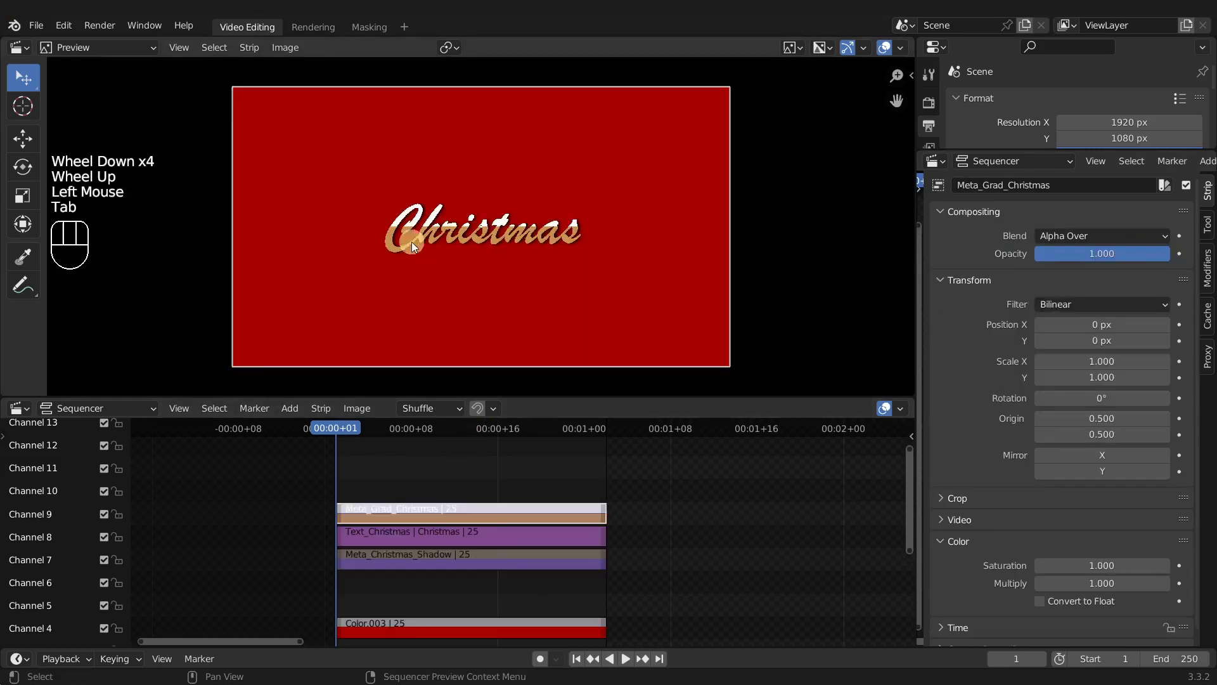
{"action": "left_click", "coordinate": [518, 248]}
{"action": "key", "text": "alt+g"}
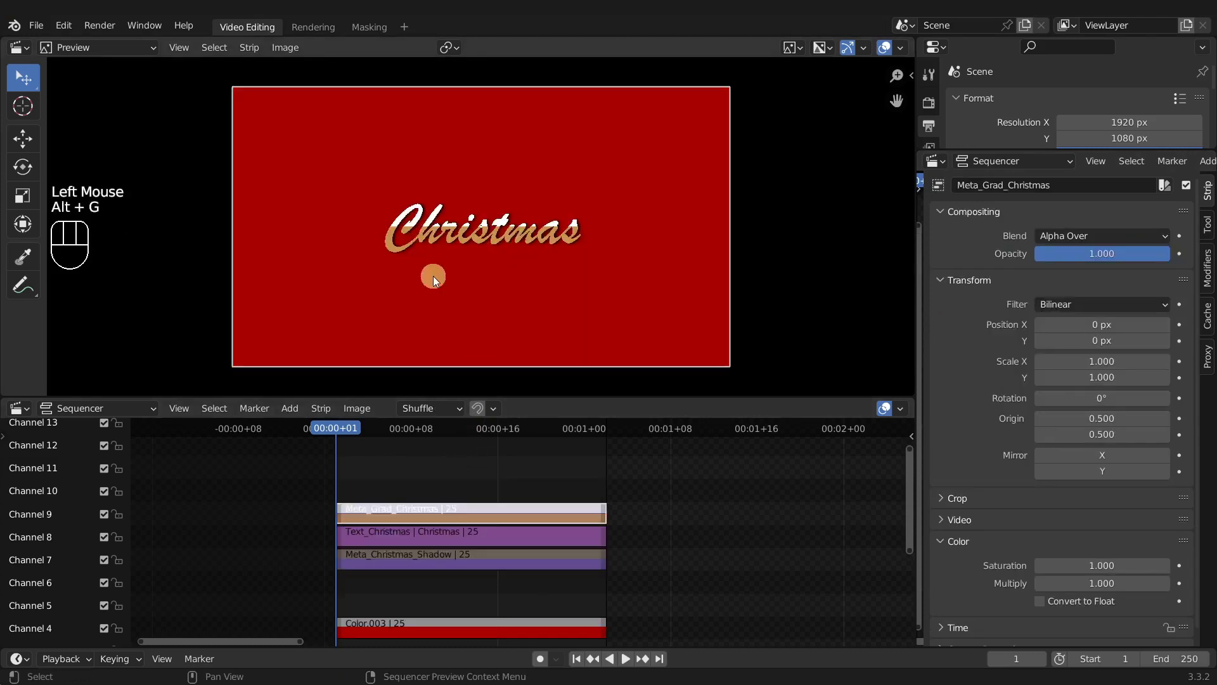
{"action": "left_click", "coordinate": [421, 445]}
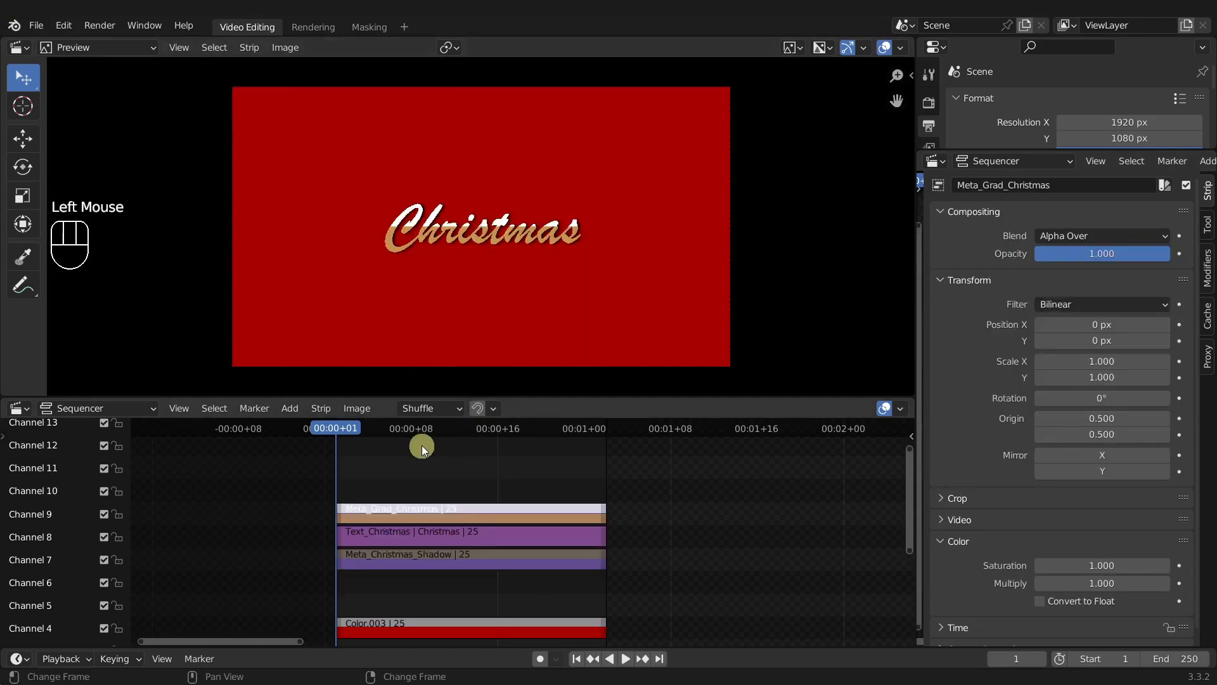
{"action": "key", "text": "Tab"}
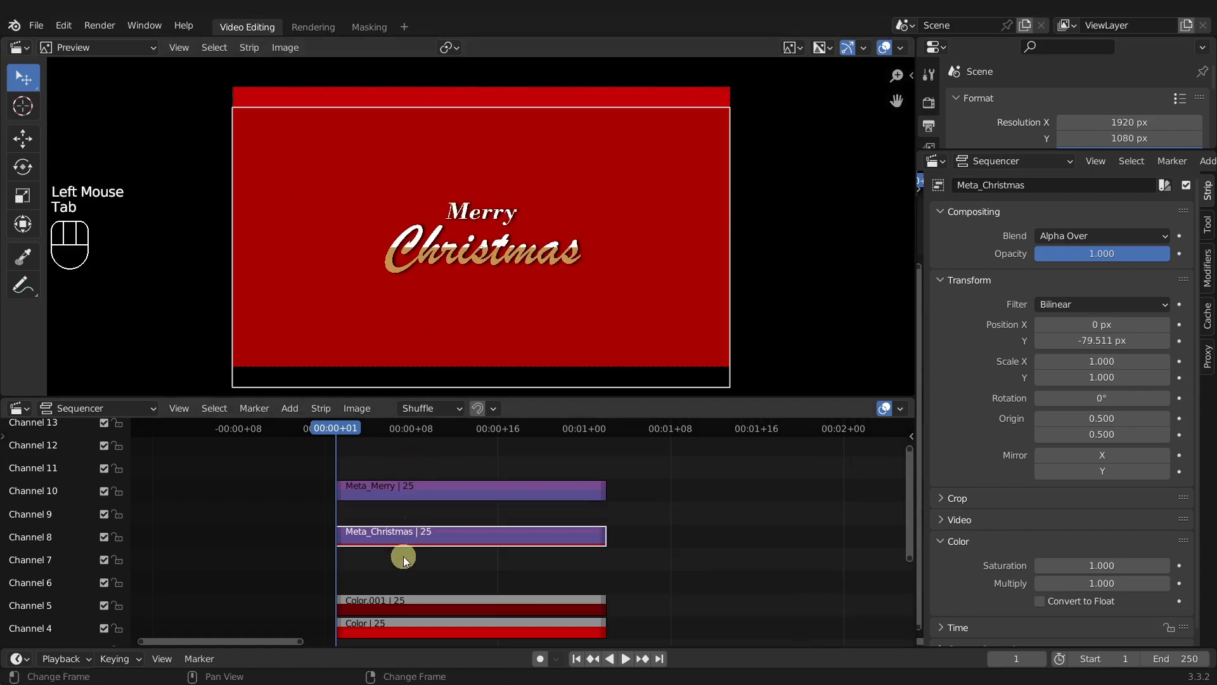
{"action": "right_click_drag", "start_coordinate": [394, 604], "coordinate": [415, 595]}
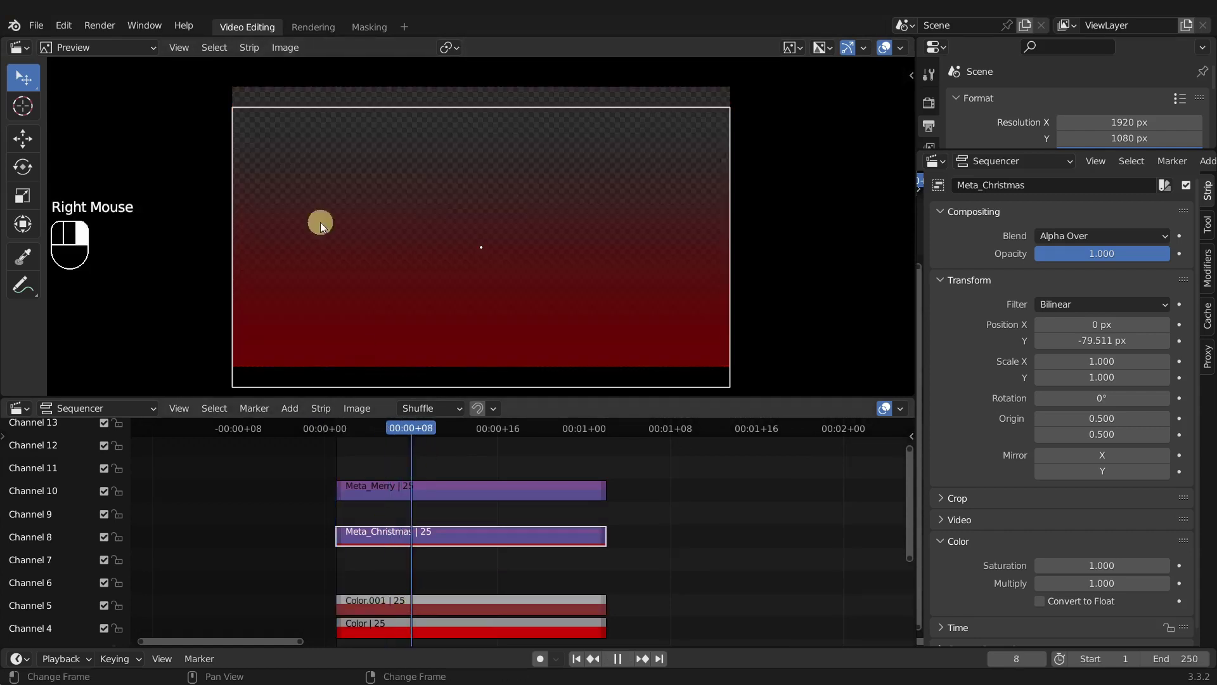
- In the Masking workspace, split the mask editor vertically and make one half a Video Sequencer with combined Sequencer & Preview view
{"action": "left_click", "coordinate": [372, 27]}
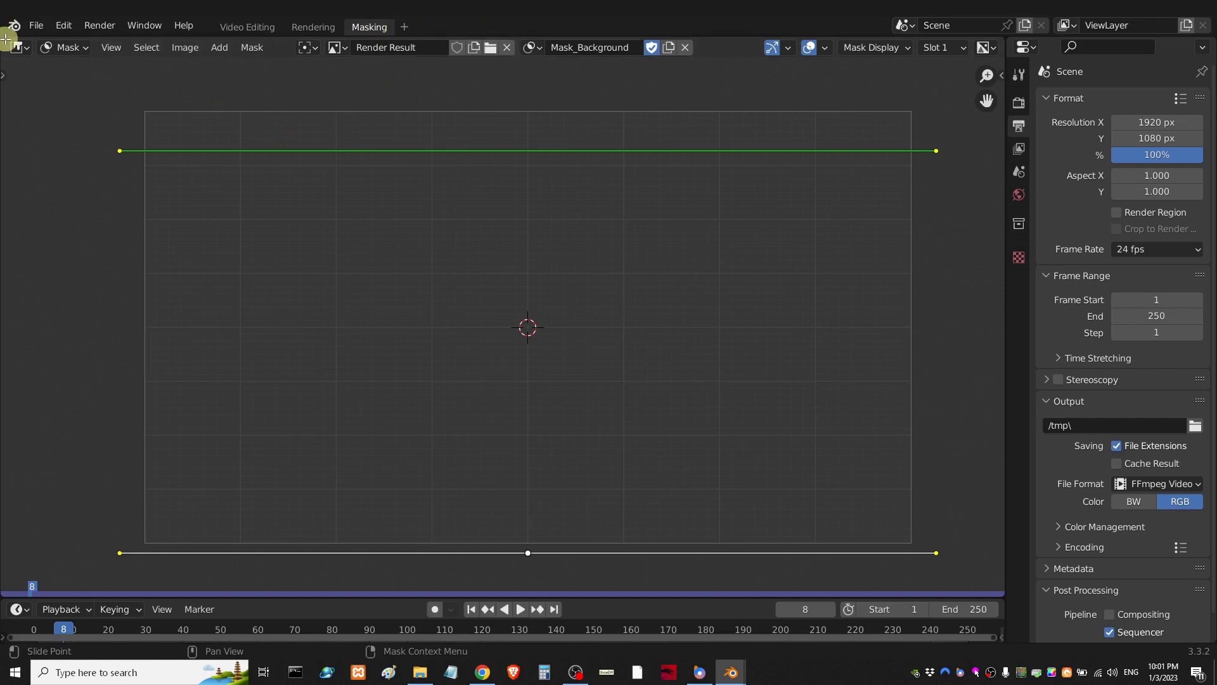
{"action": "left_click_drag", "start_coordinate": [5, 40], "coordinate": [527, 57]}
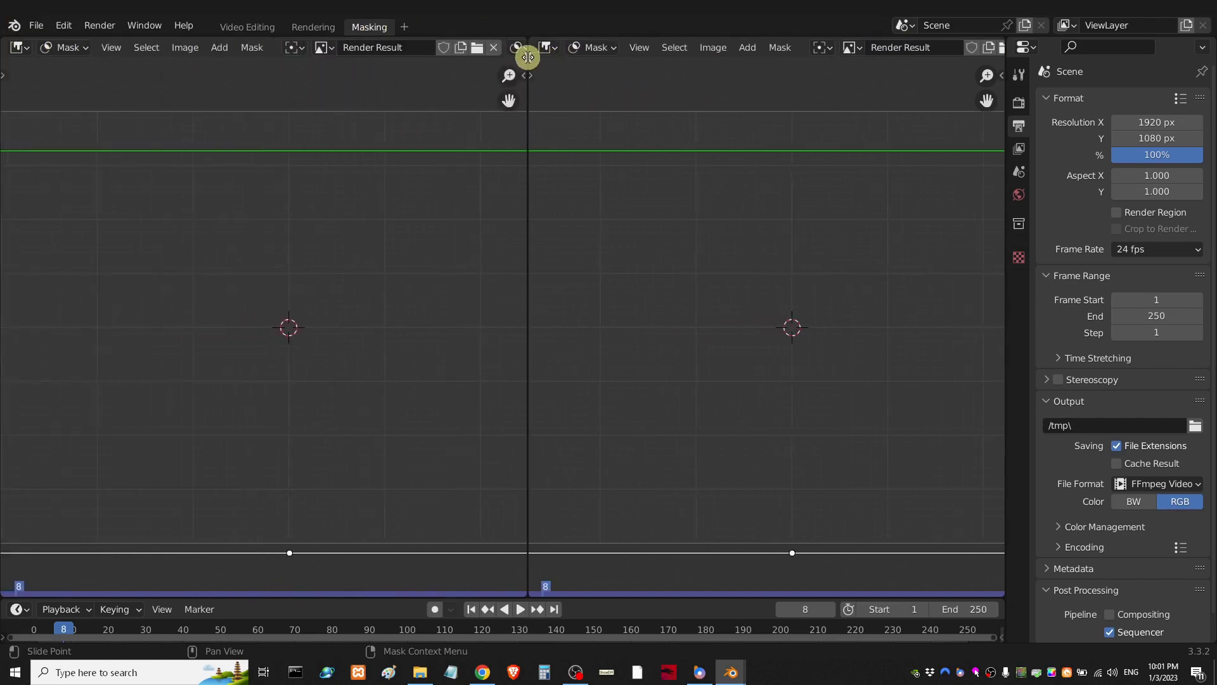
{"action": "left_click", "coordinate": [19, 48]}
{"action": "left_click", "coordinate": [60, 216]}
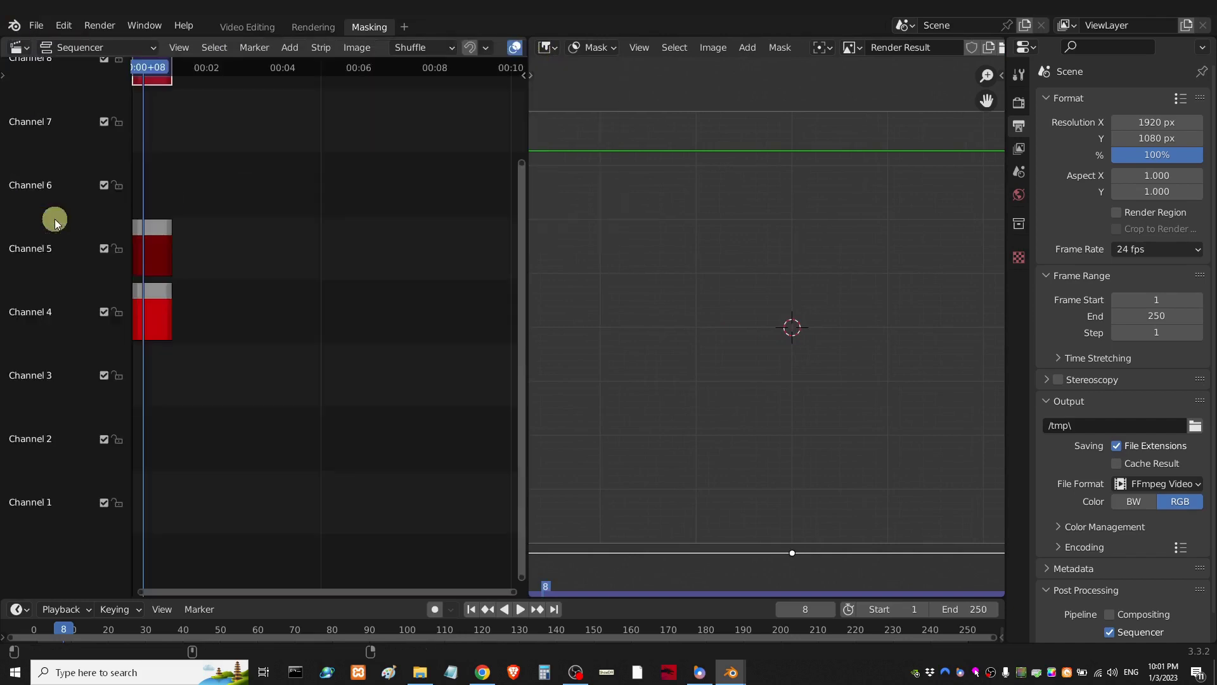
{"action": "left_click", "coordinate": [101, 48]}
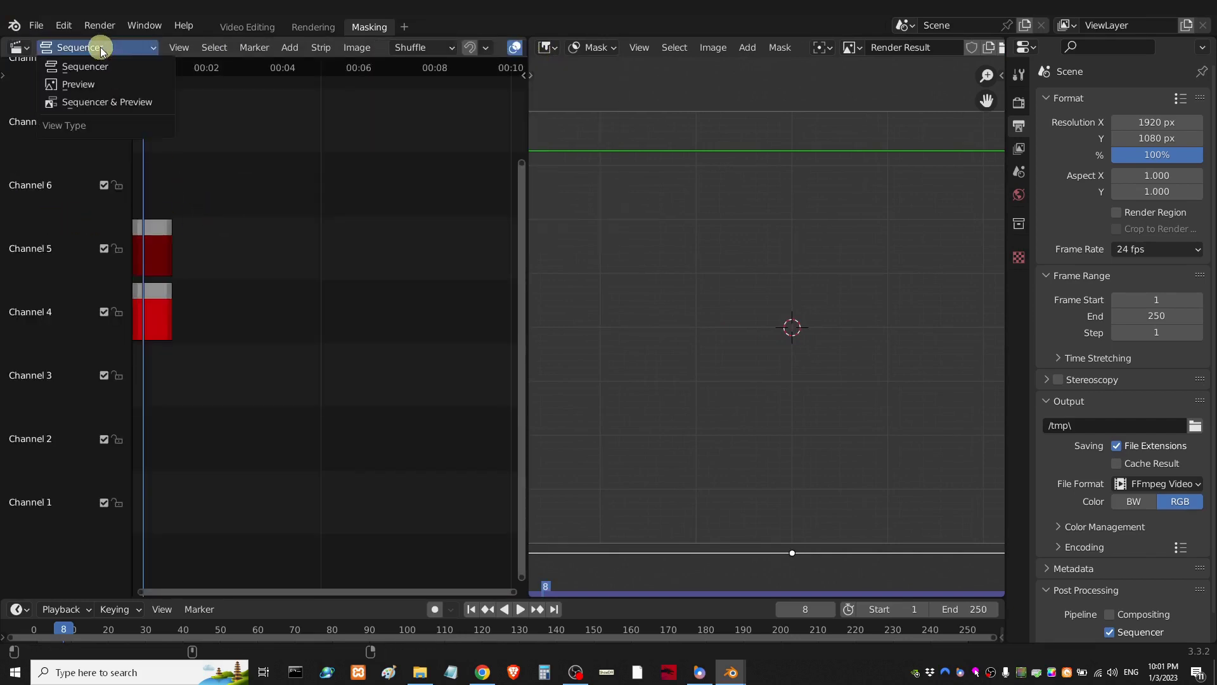
{"action": "left_click", "coordinate": [93, 105]}
{"action": "middle_click_drag", "start_coordinate": [213, 404], "coordinate": [345, 395], "text": "ctrl"}
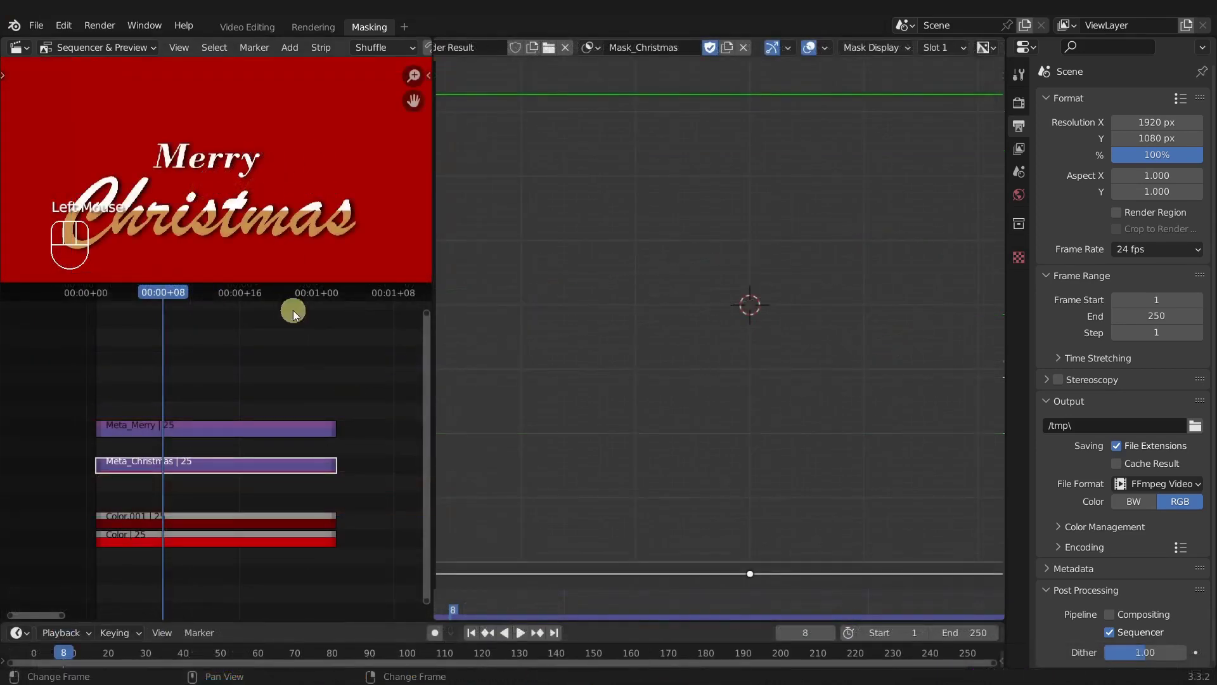
- Inside Meta_Christmas and Meta_Grad_Christmas, duplicate the golden orange color strip and place the copy above the white strip
{"action": "left_click", "coordinate": [184, 465]}
{"action": "key", "text": "Tab"}
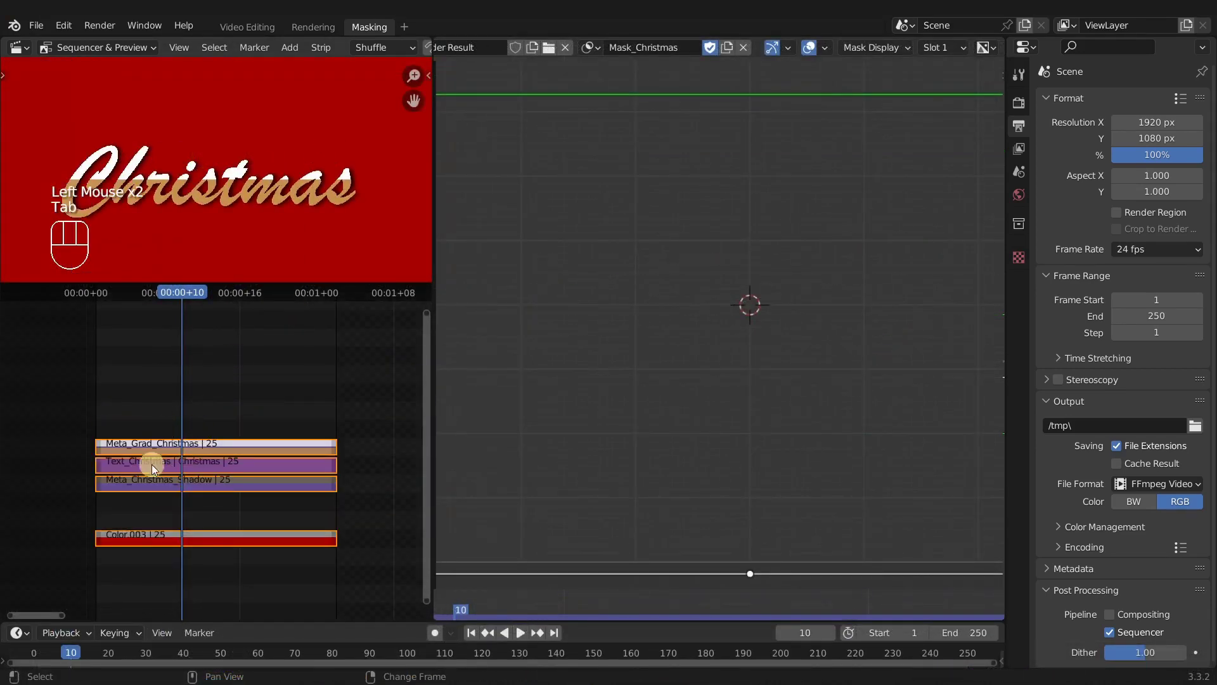
{"action": "left_click", "coordinate": [193, 445]}
{"action": "key", "text": "Tab"}
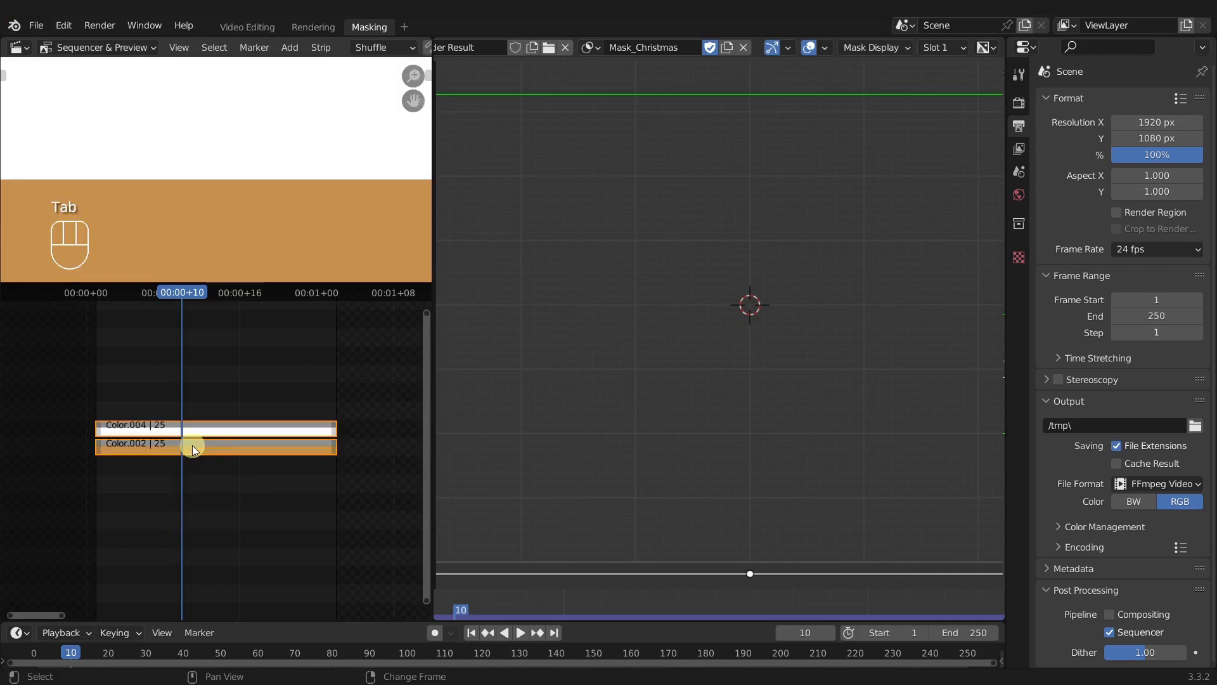
{"action": "left_click", "coordinate": [197, 448]}
{"action": "key", "text": "shift+d"}
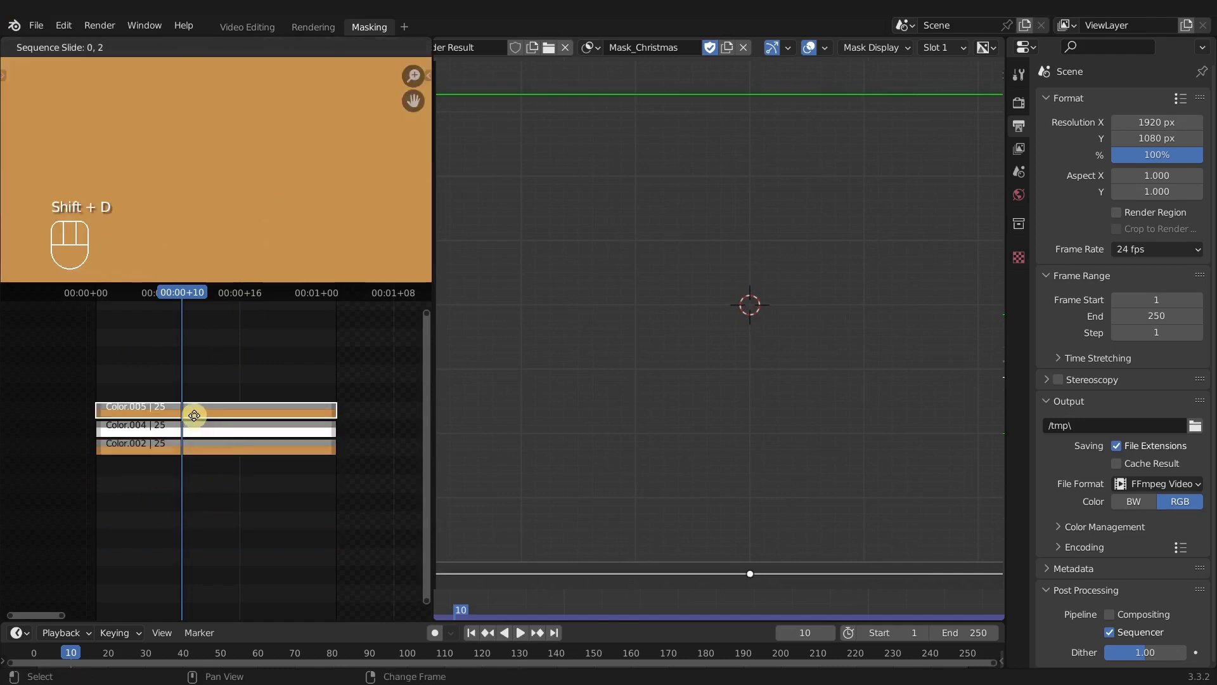
{"action": "left_click", "coordinate": [197, 418]}
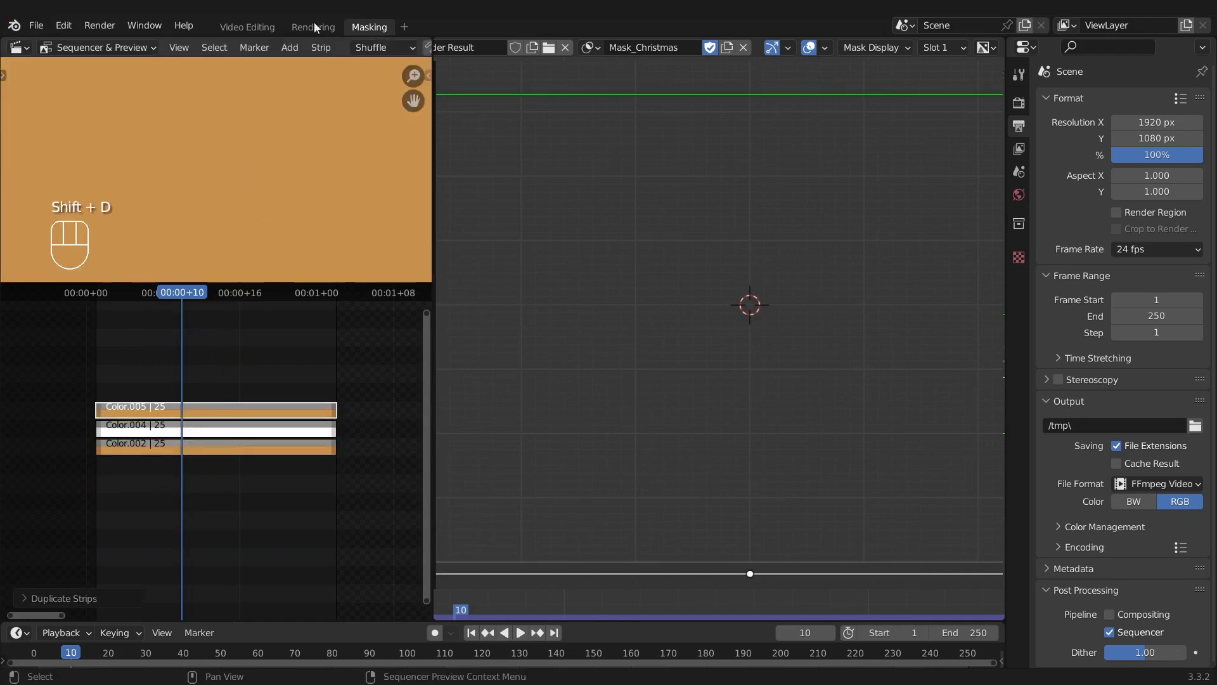
- In the Video Editing workspace, recolor the duplicated strip to a bright pale yellow
{"action": "left_click", "coordinate": [246, 27]}
{"action": "mouse_move", "coordinate": [419, 497]}
{"action": "middle_mouse_down"}
{"action": "mouse_move", "coordinate": [398, 520]}
{"action": "mouse_move", "coordinate": [435, 526]}
{"action": "mouse_move", "coordinate": [427, 510]}
{"action": "middle_mouse_up"}
{"action": "left_click", "coordinate": [430, 510]}
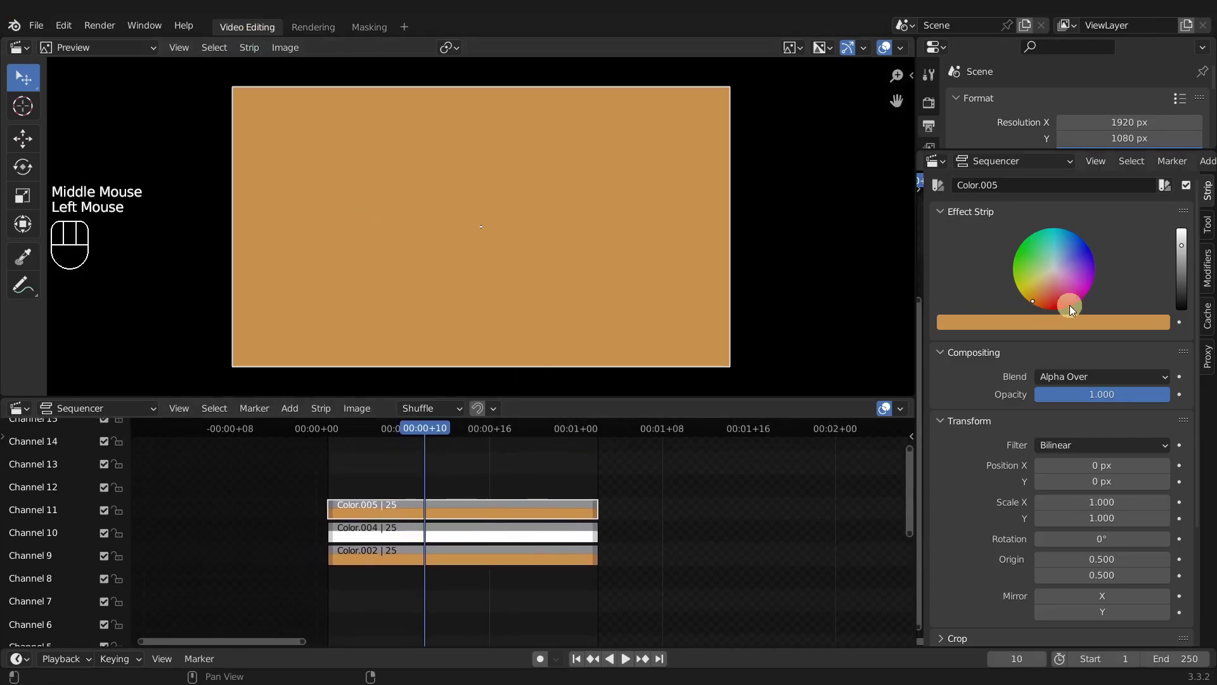
{"action": "left_click_drag", "start_coordinate": [1181, 241], "coordinate": [1182, 230]}
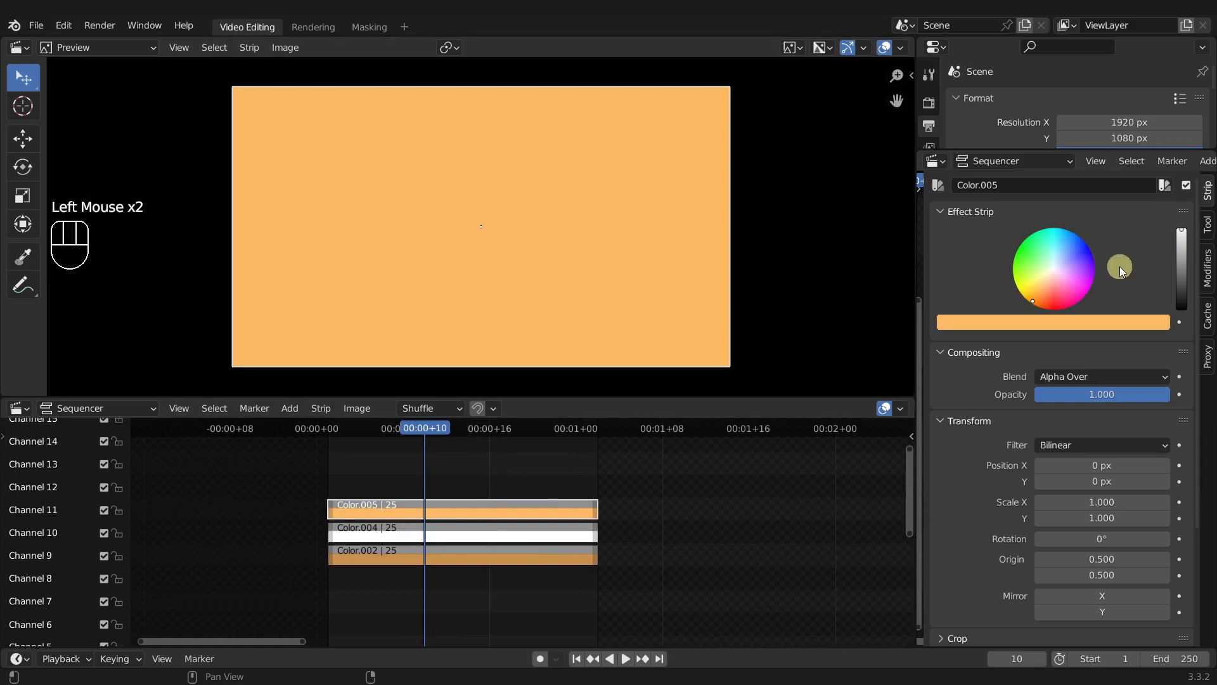
{"action": "left_click_drag", "start_coordinate": [1045, 293], "coordinate": [1033, 289]}
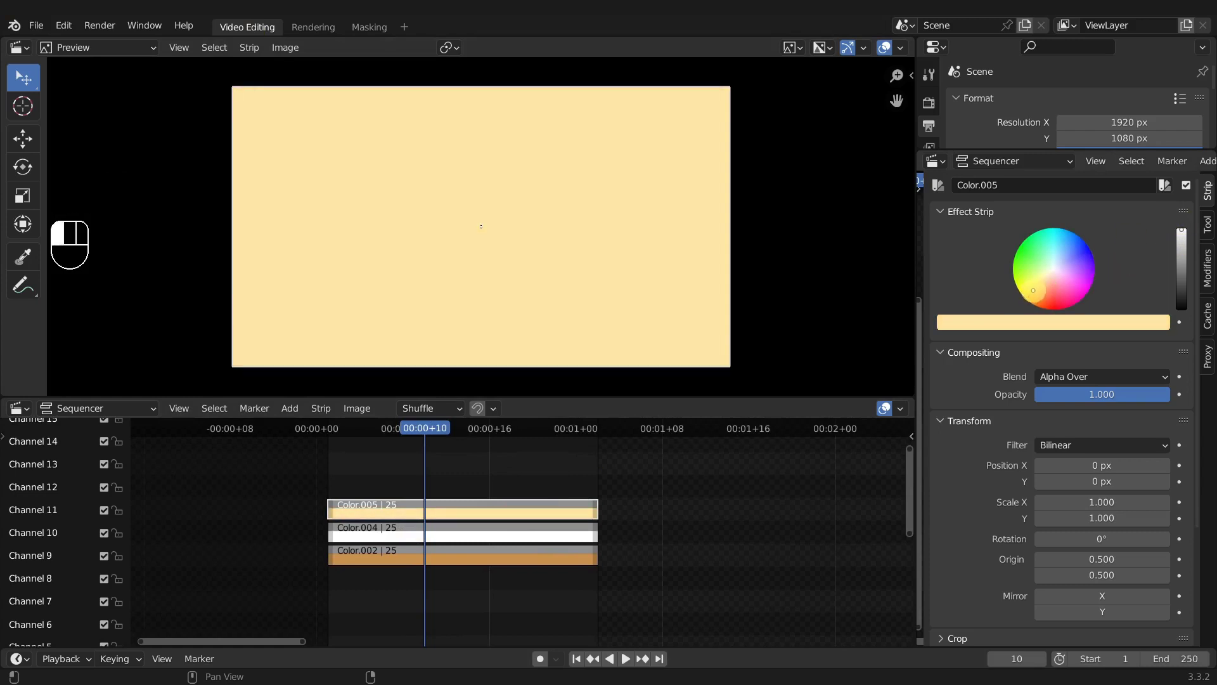
- Create a new mask in the Masking workspace and name it Mask_Grad_Christmas
{"action": "left_click", "coordinate": [361, 25]}
{"action": "scroll", "coordinate": [728, 49], "scroll_direction": "down", "scroll_amount": 3}
{"action": "left_click", "coordinate": [728, 49]}
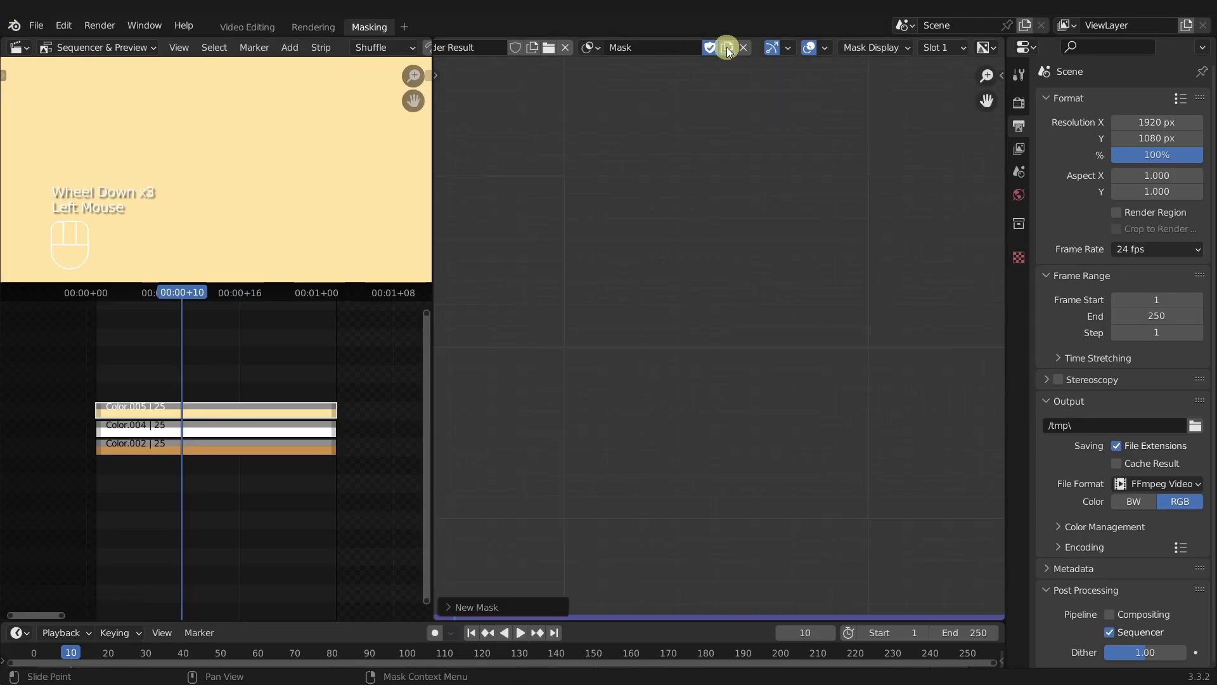
{"action": "double_click", "coordinate": [652, 47]}
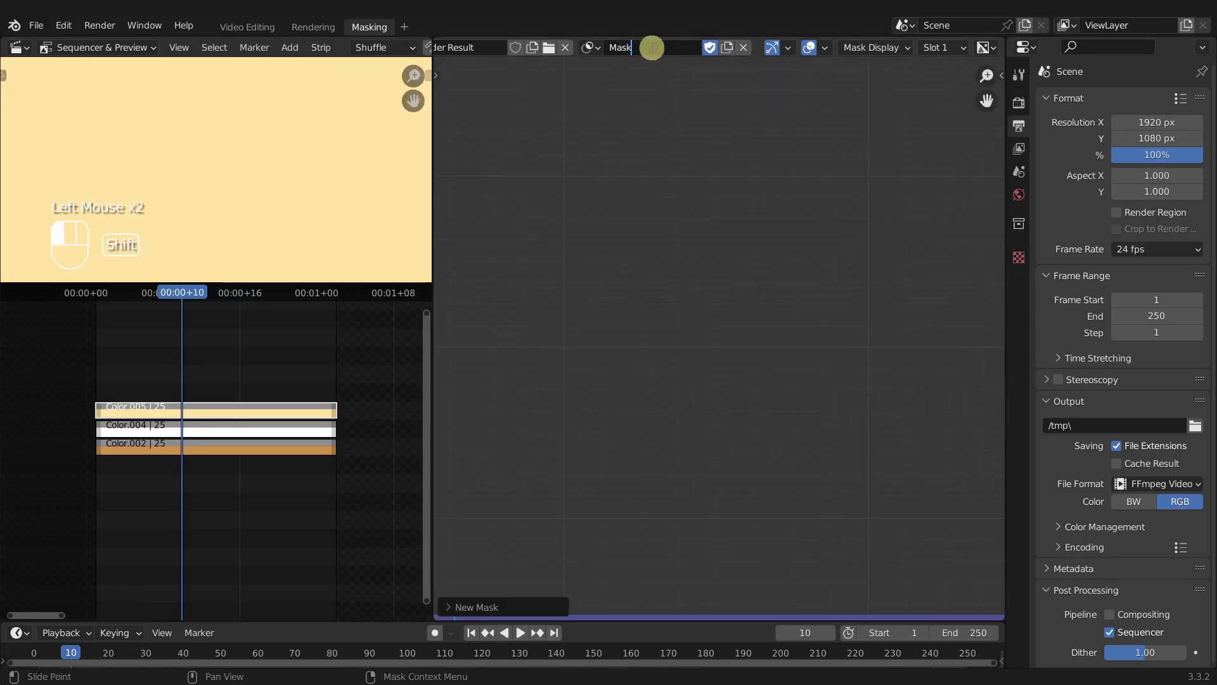
{"action": "type", "text": "Mask_Grad_Christmas"}
{"action": "key", "text": "Return"}
- Render the current frame as a backdrop in the mask editor
{"action": "scroll", "coordinate": [693, 294], "scroll_direction": "down", "scroll_amount": 3}
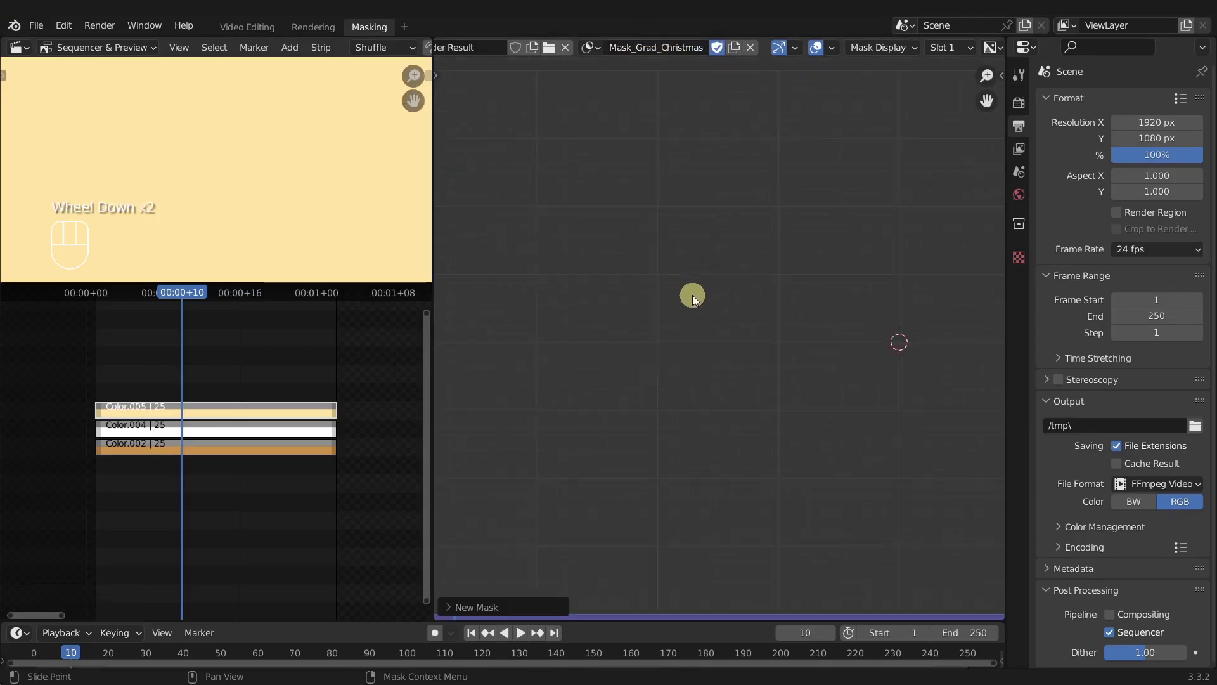
{"action": "scroll", "coordinate": [736, 345], "scroll_direction": "up", "scroll_amount": 1}
{"action": "middle_click_drag", "start_coordinate": [826, 334], "coordinate": [754, 335]}
{"action": "key", "text": "F12"}
{"action": "scroll", "coordinate": [272, 182], "scroll_direction": "down", "scroll_amount": 2}
{"action": "scroll", "coordinate": [265, 176], "scroll_direction": "up", "scroll_amount": 1}
{"action": "scroll", "coordinate": [263, 174], "scroll_direction": "down", "scroll_amount": 1}
{"action": "scroll", "coordinate": [264, 173], "scroll_direction": "down", "scroll_amount": 1}
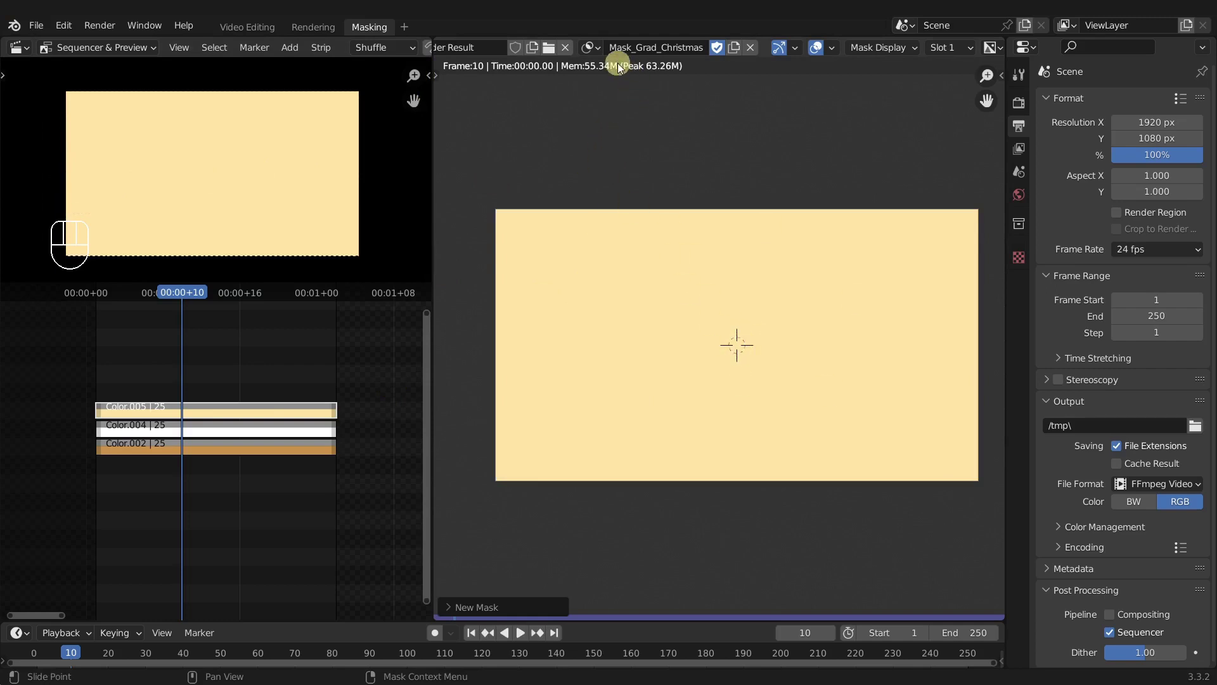
{"action": "scroll", "coordinate": [558, 47], "scroll_direction": "up", "scroll_amount": 6}
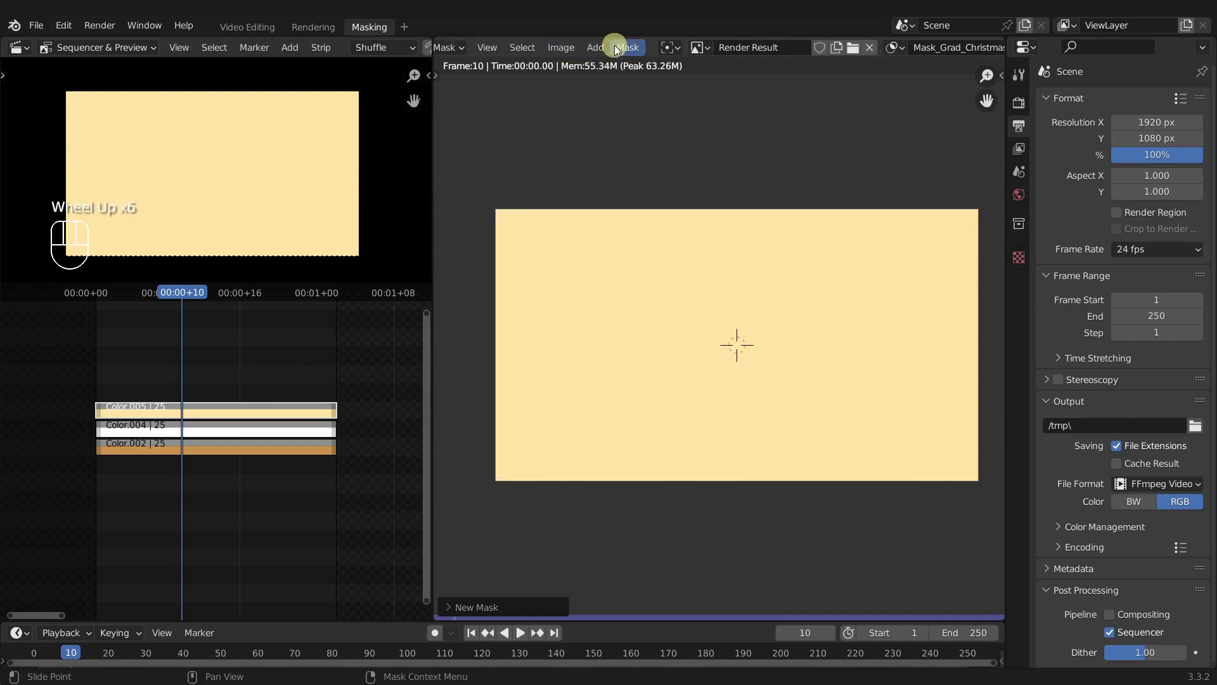
- Add a square to Mask_Grad_Christmas and stretch it along X slightly beyond both side edges of the frame
{"action": "left_click", "coordinate": [597, 49]}
{"action": "left_click", "coordinate": [601, 84]}
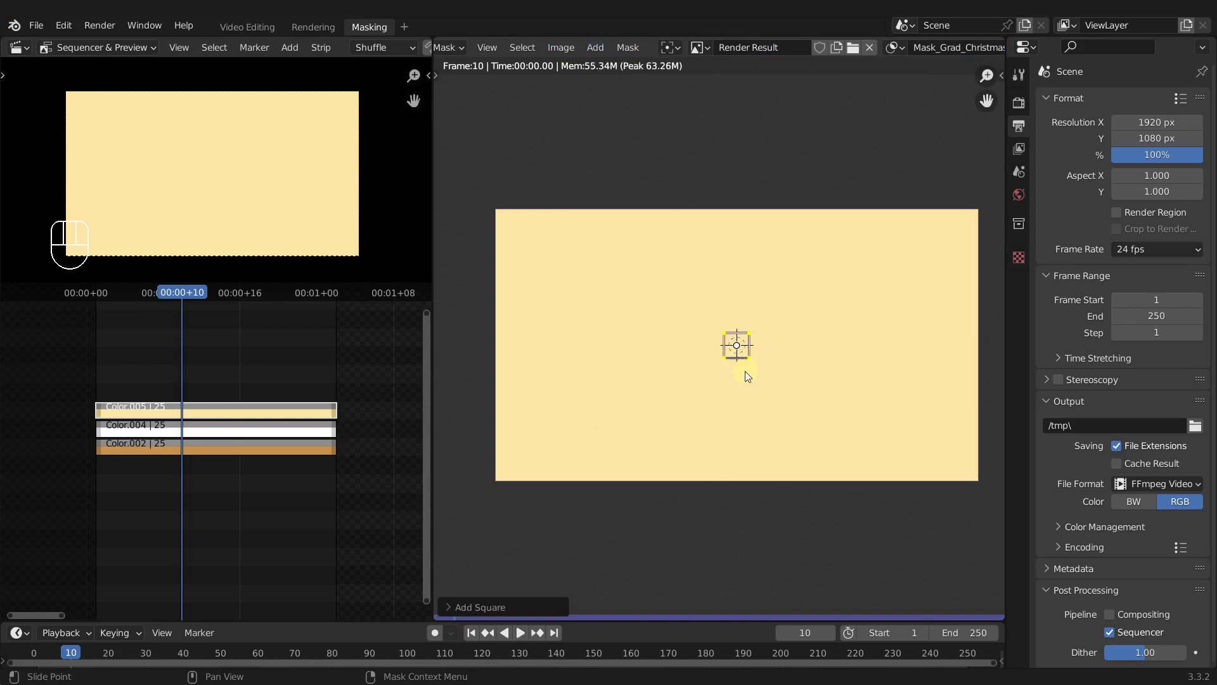
{"action": "key", "text": "s"}
{"action": "key", "text": "x"}
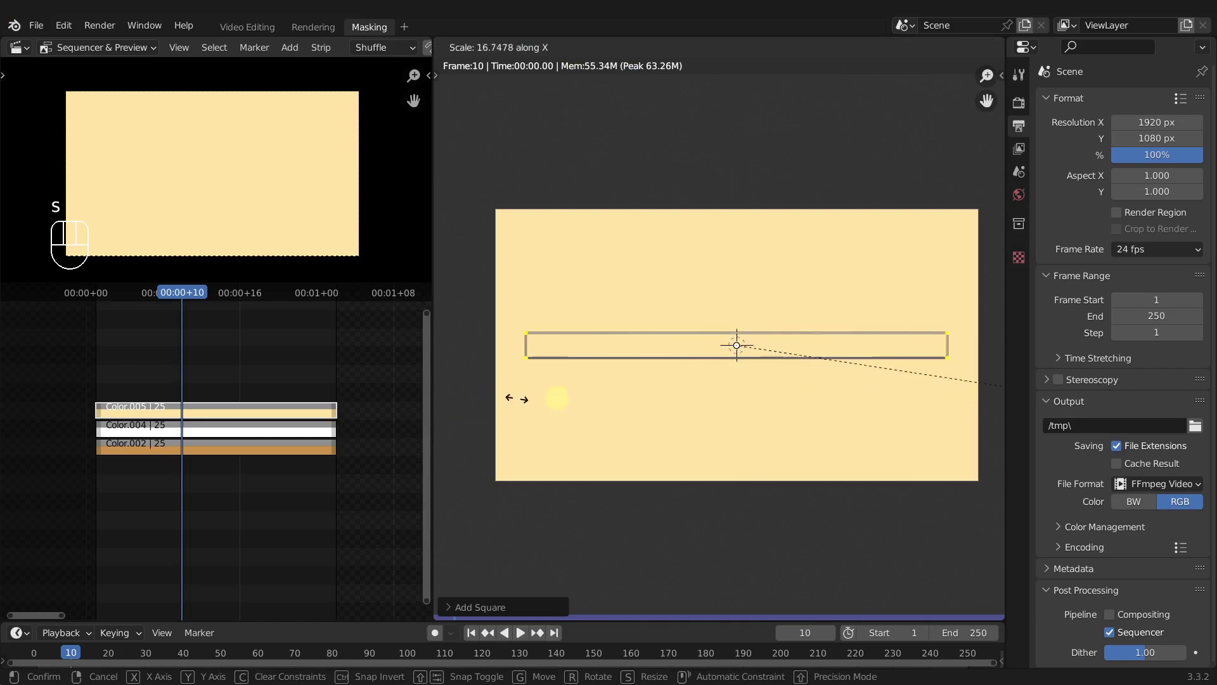
{"action": "left_click", "coordinate": [588, 394]}
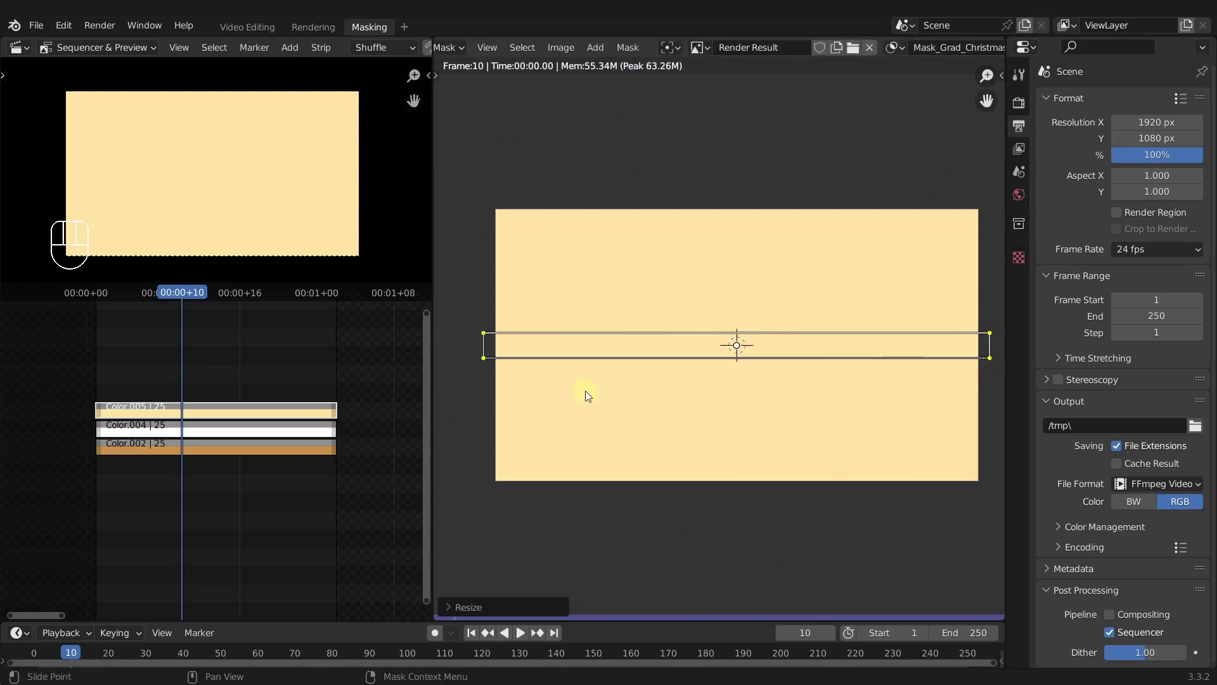
- Add a Mask modifier using Mask_Grad_Christmas to the pale yellow color strip, with Mask as the input type, and save the file
{"action": "left_click", "coordinate": [260, 409]}
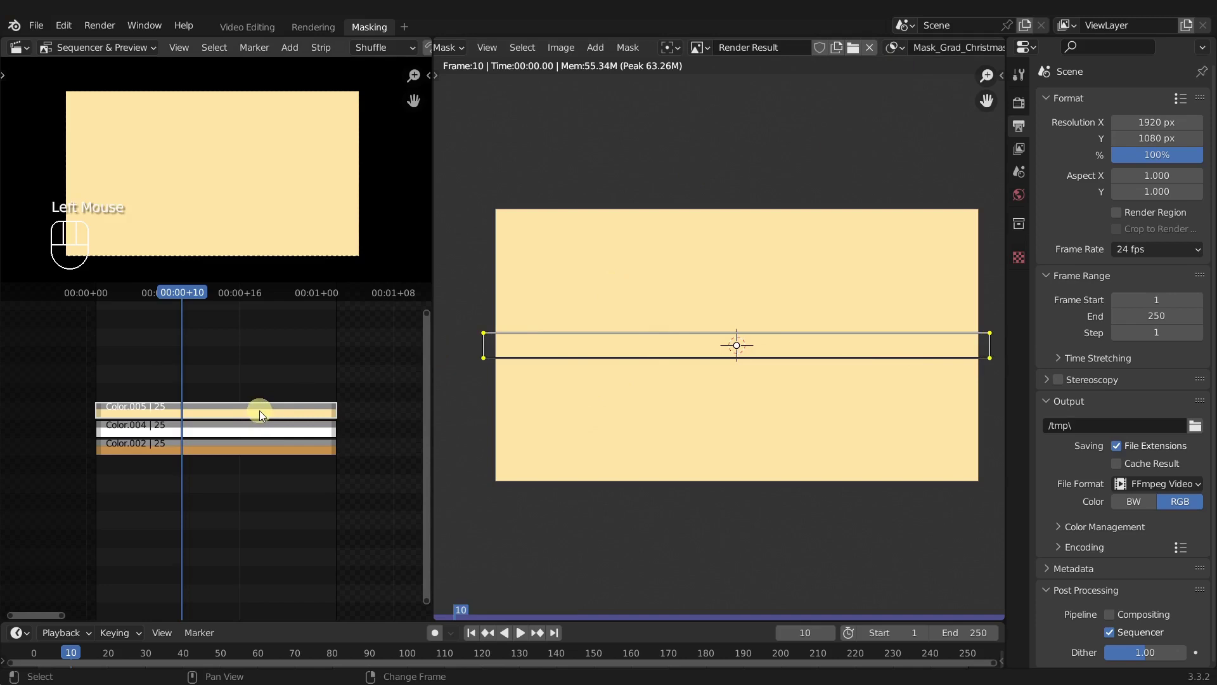
{"action": "key", "text": "n"}
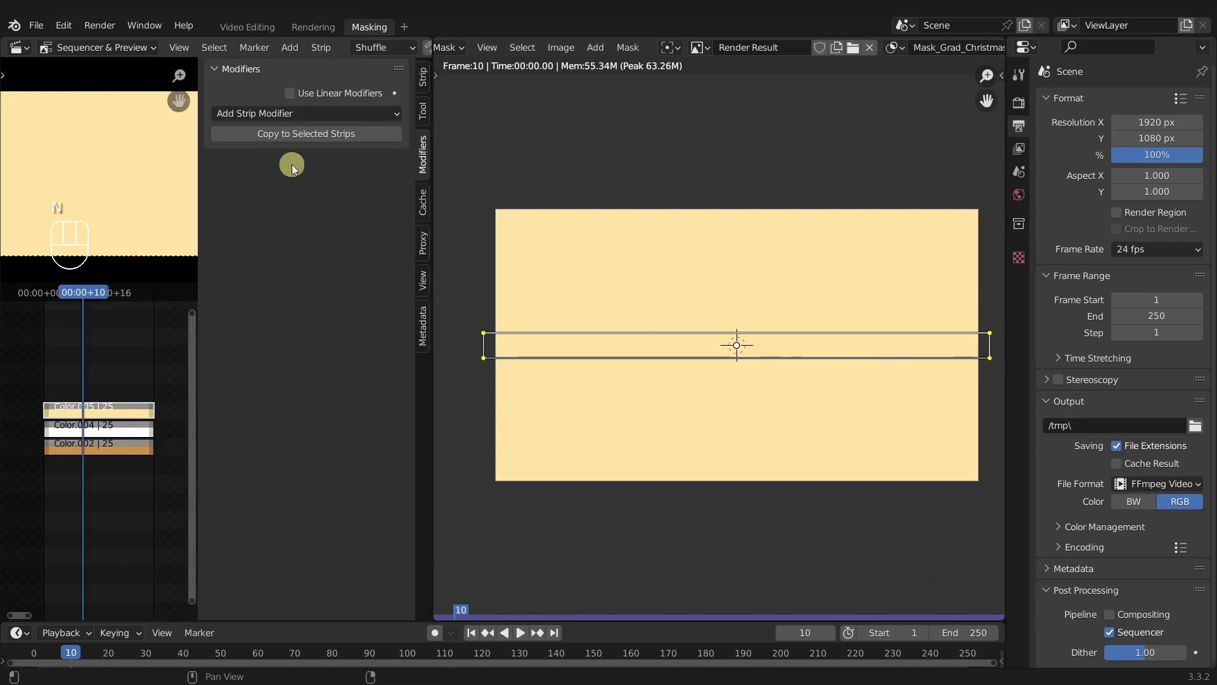
{"action": "left_click", "coordinate": [328, 118]}
{"action": "left_click", "coordinate": [261, 199]}
{"action": "left_click", "coordinate": [357, 181]}
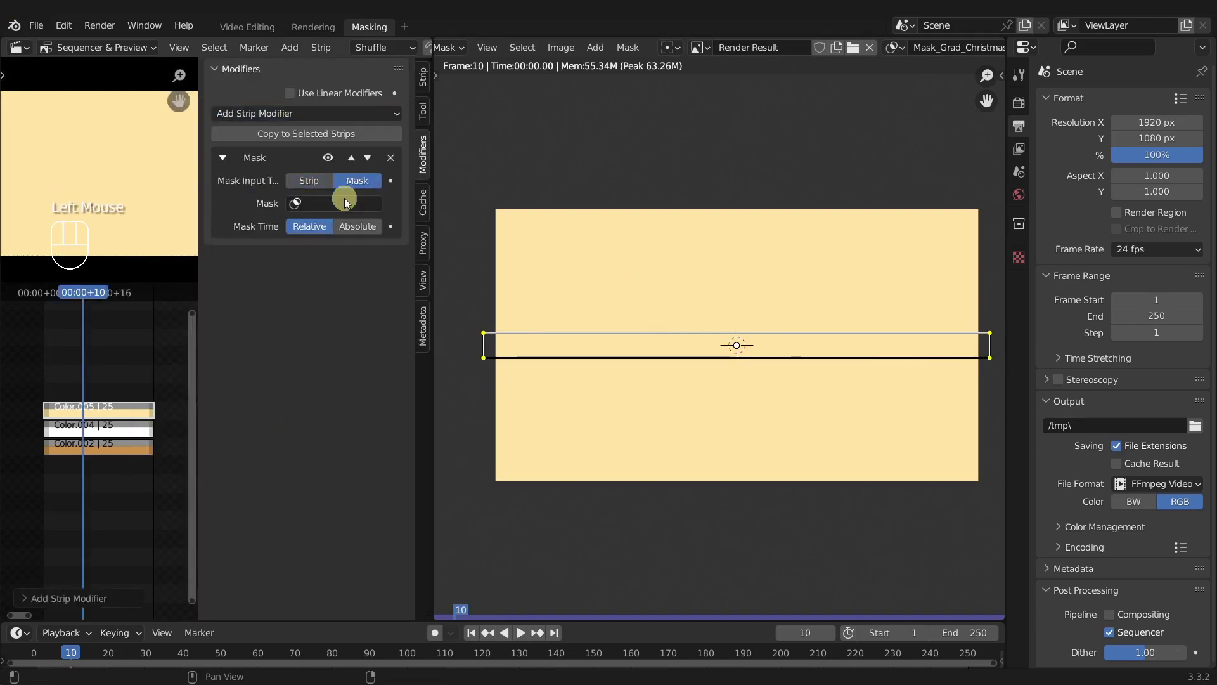
{"action": "left_click", "coordinate": [347, 203]}
{"action": "left_click", "coordinate": [327, 262]}
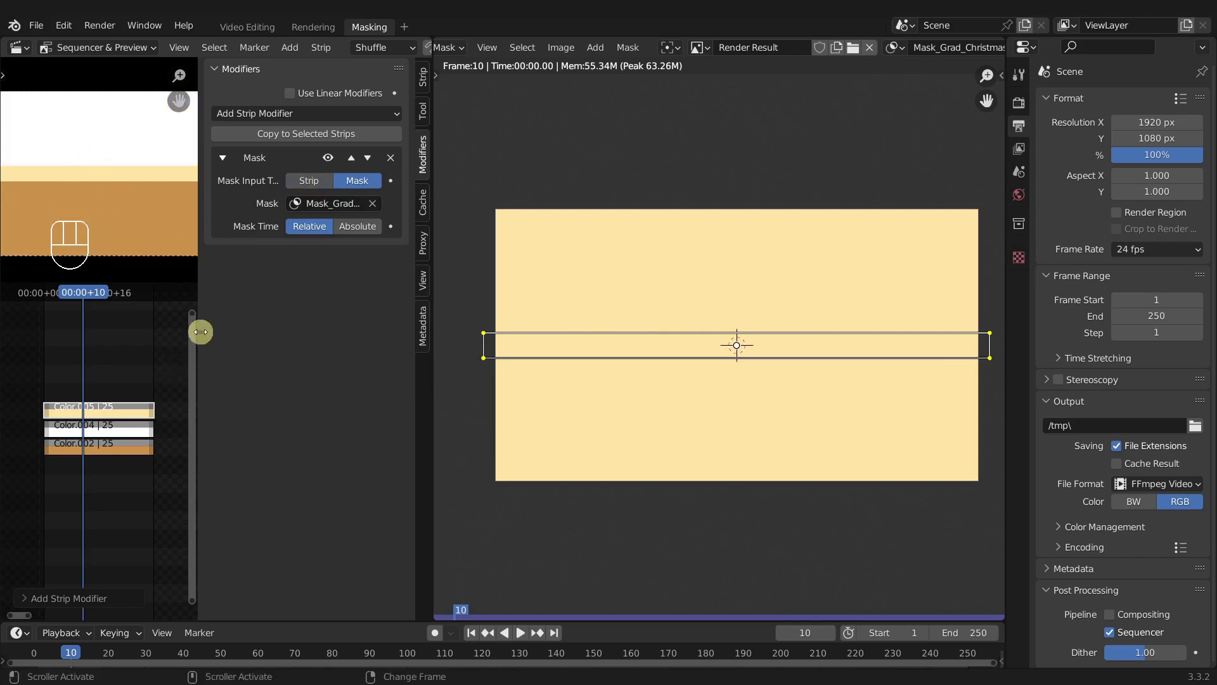
{"action": "key", "text": "n"}
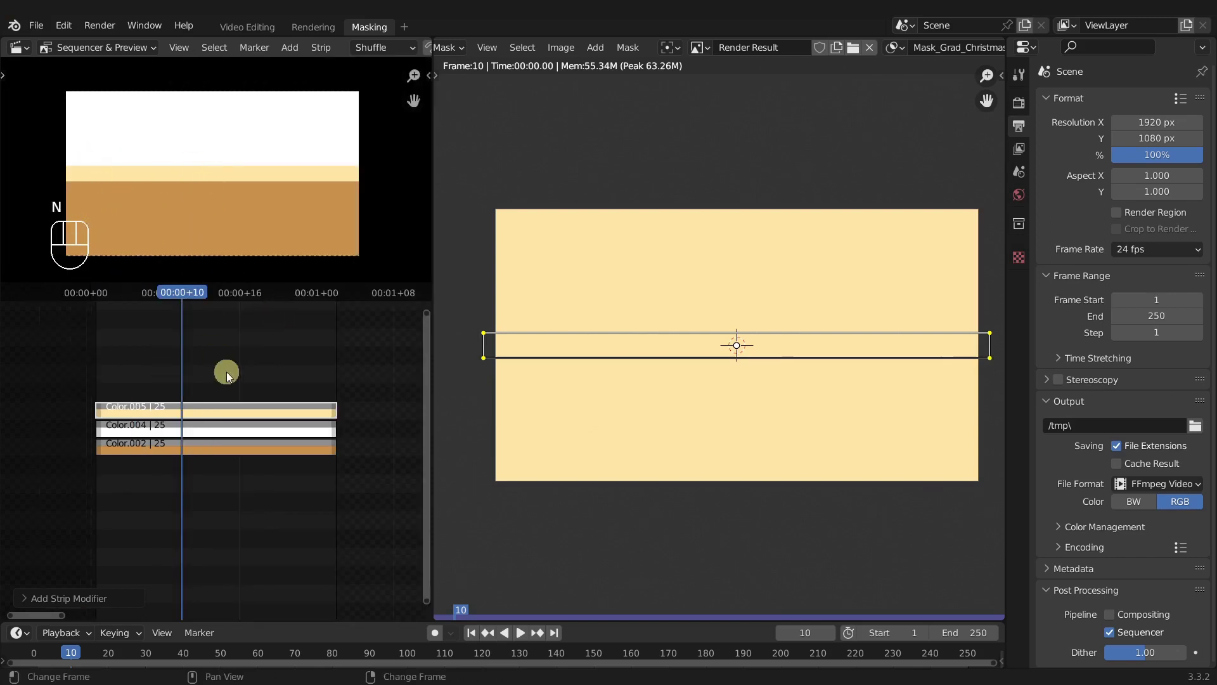
{"action": "key", "text": "ctrl+s"}
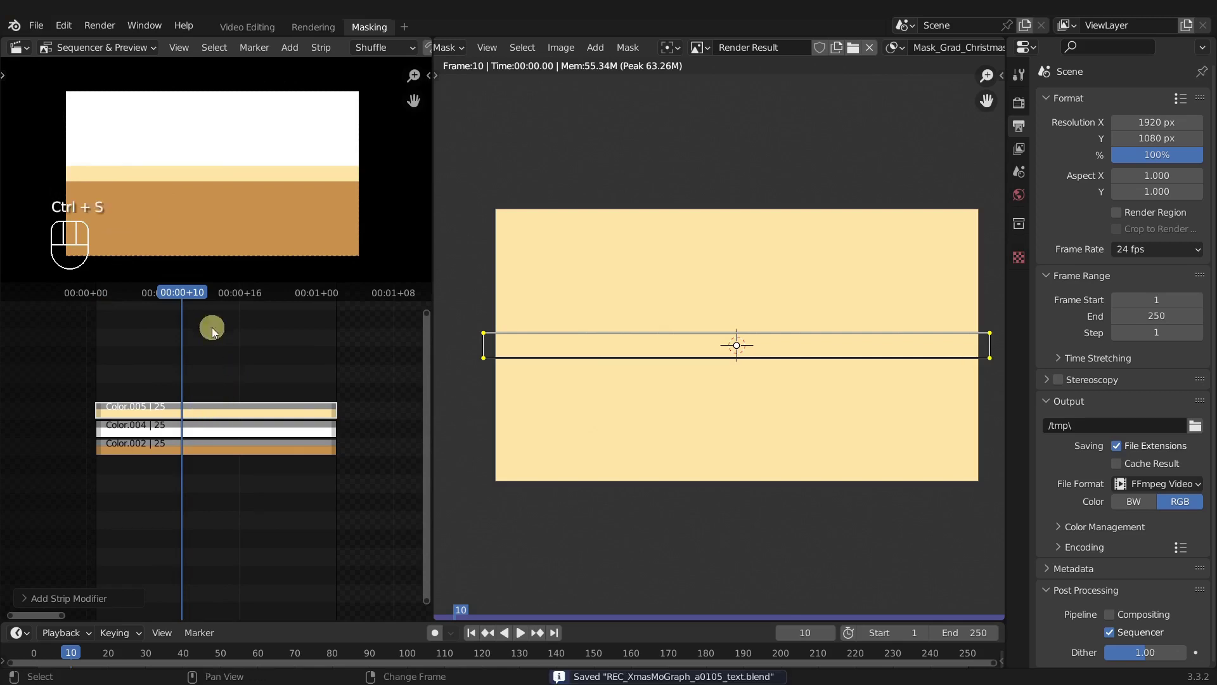
- Leave the meta strip, flatten the mask square along Y into a thin band, and refresh the sequencer preview
{"action": "left_click", "coordinate": [212, 373]}
{"action": "key", "text": "Tab"}
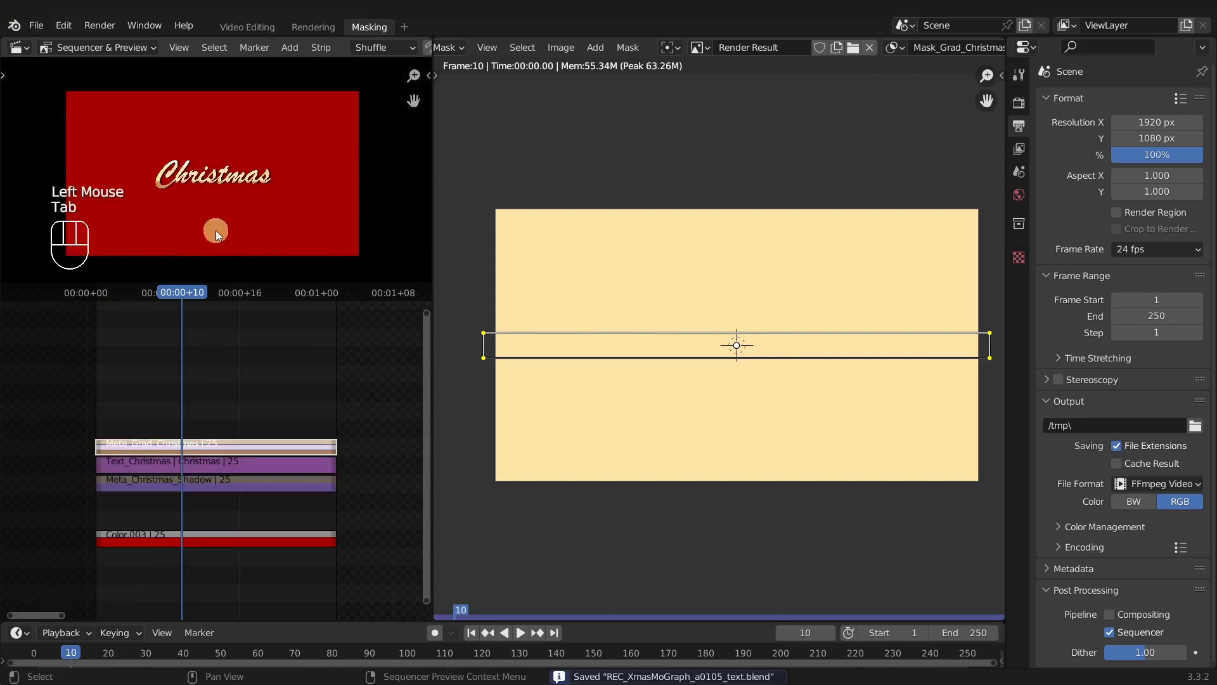
{"action": "scroll", "coordinate": [190, 190], "scroll_direction": "up", "scroll_amount": 7}
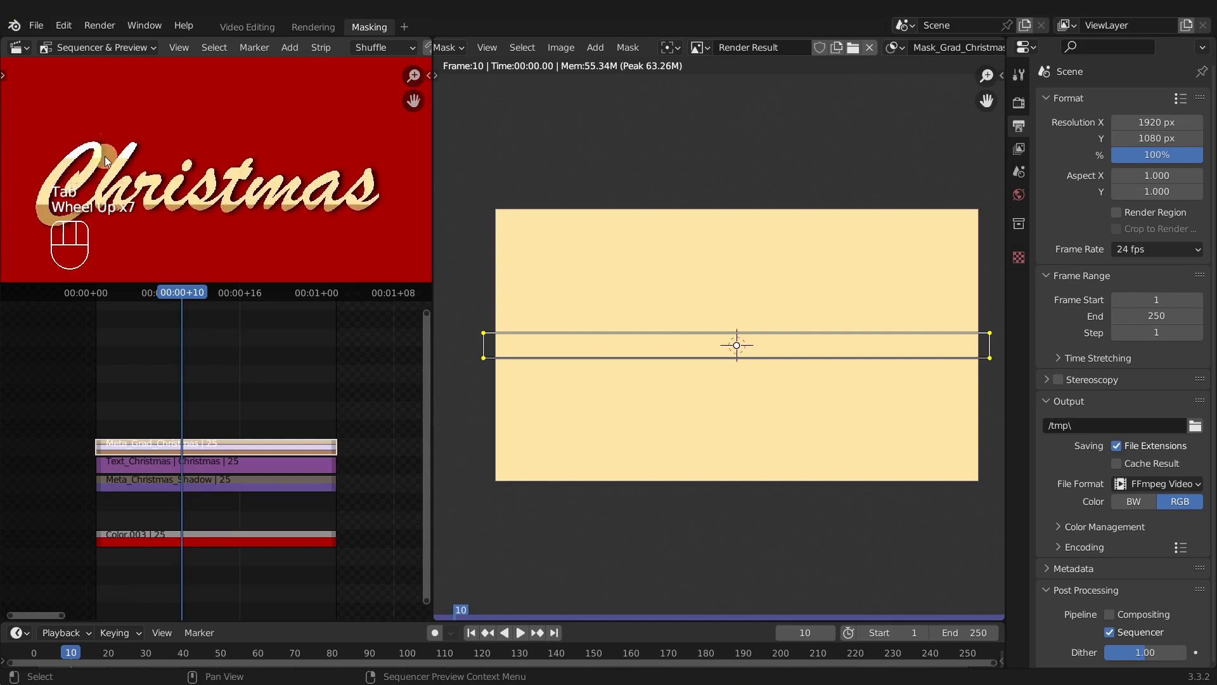
{"action": "scroll", "coordinate": [119, 183], "scroll_direction": "down", "scroll_amount": 2}
{"action": "scroll", "coordinate": [121, 197], "scroll_direction": "down", "scroll_amount": 1}
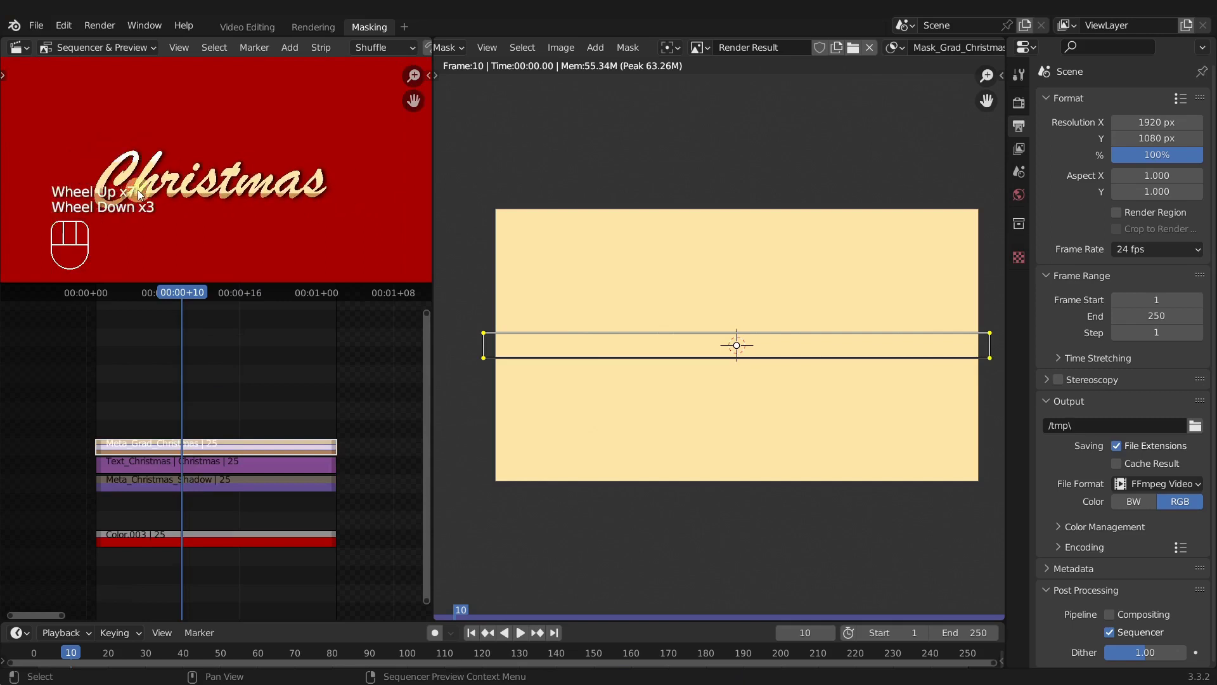
{"action": "scroll", "coordinate": [158, 160], "scroll_direction": "up", "scroll_amount": 4}
{"action": "key", "text": "s"}
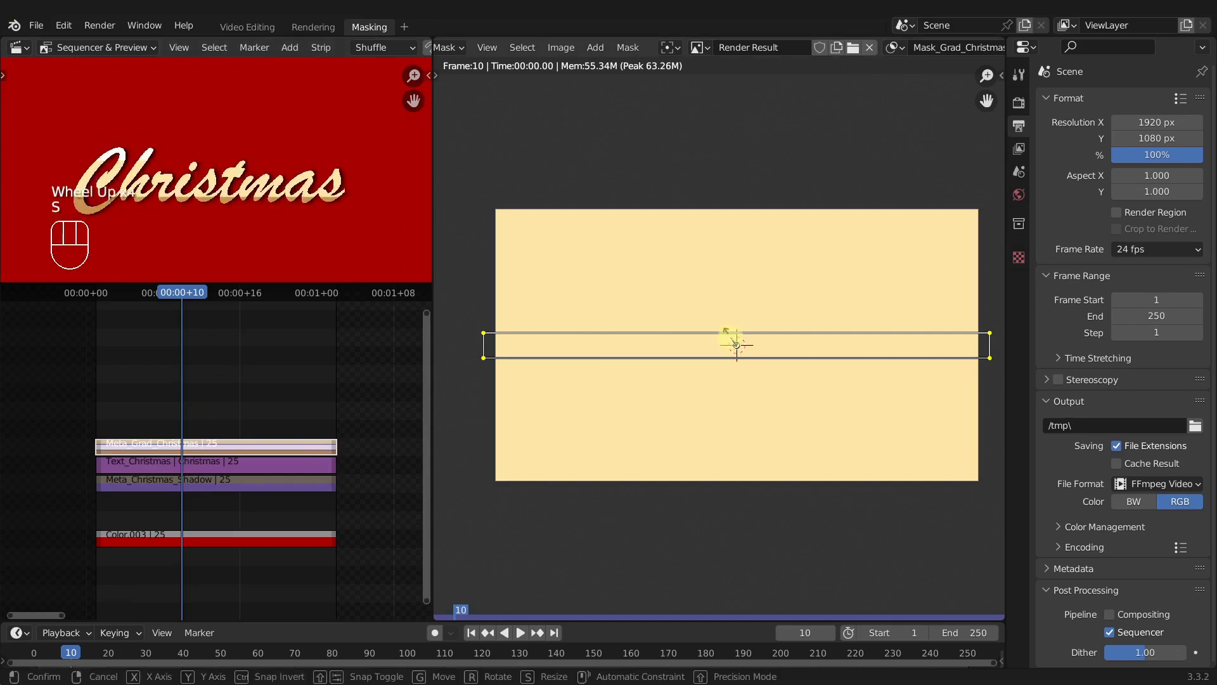
{"action": "key", "text": "y"}
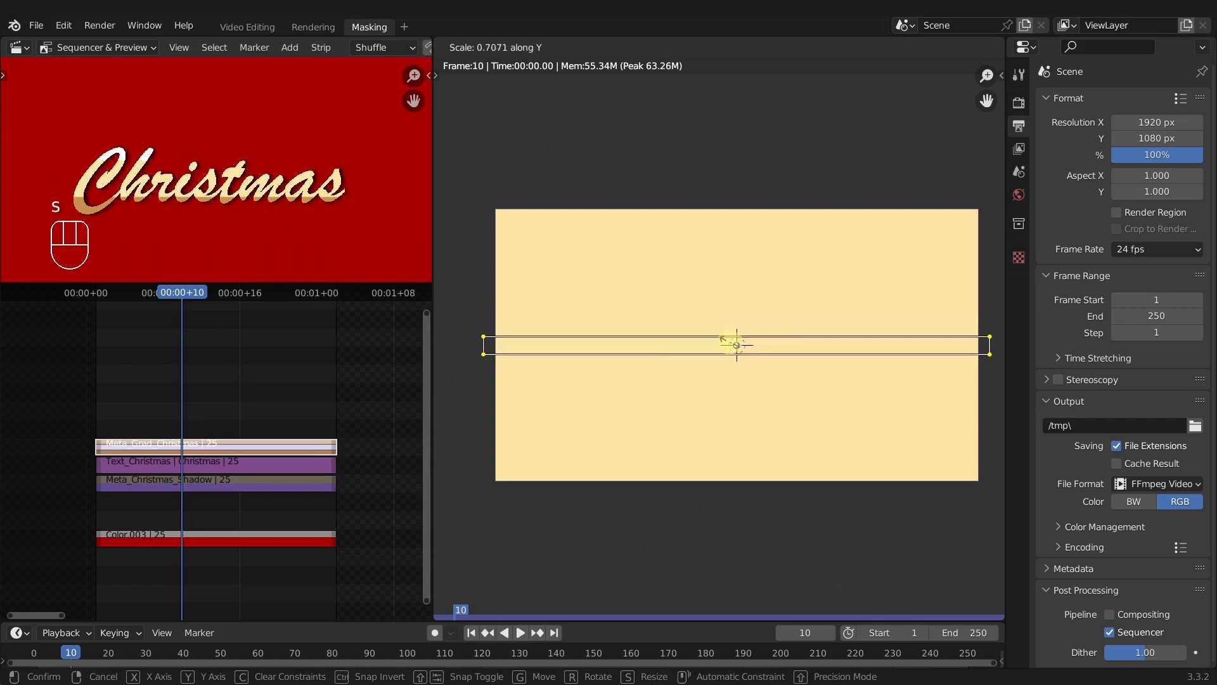
{"action": "left_click", "coordinate": [630, 348]}
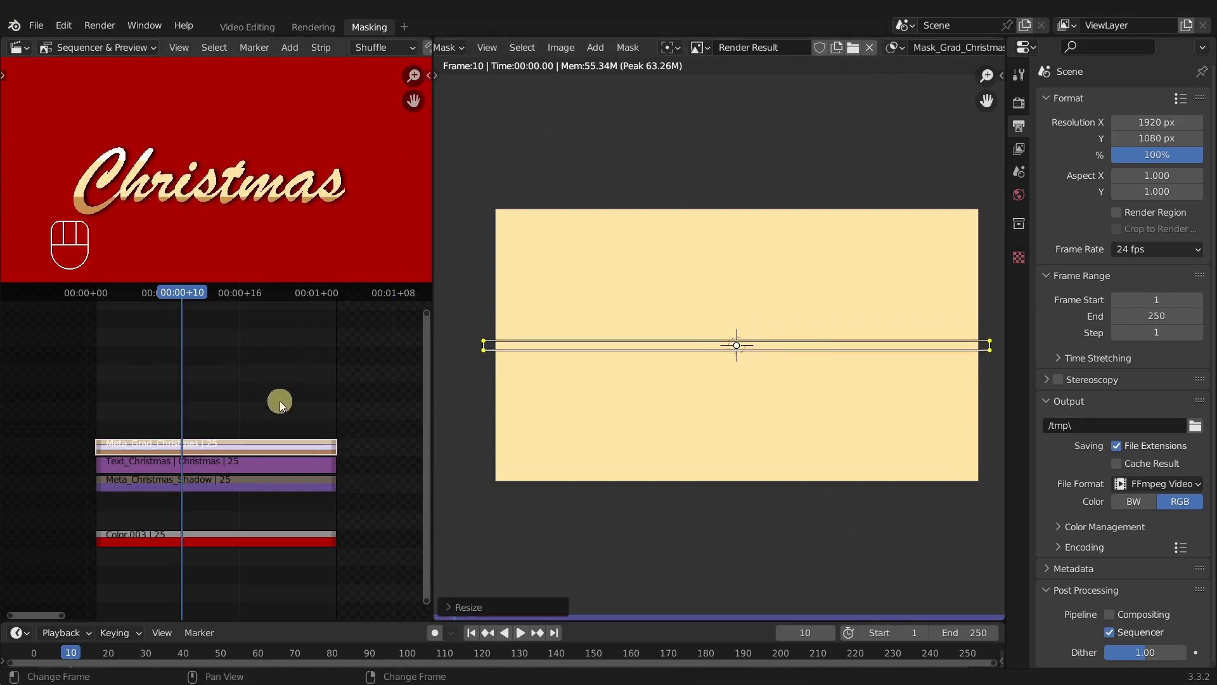
{"action": "key", "text": "ctrl+r"}
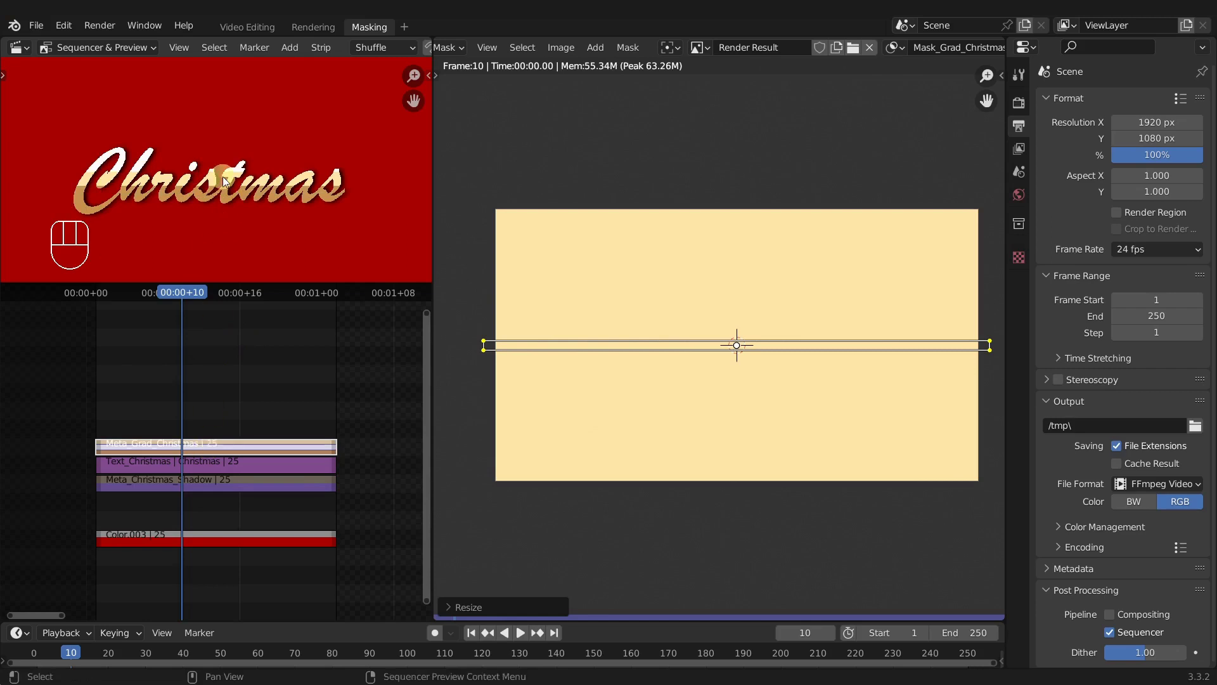
- Save the file in the Video Editing workspace and move Meta_Grad_Christmas down along Y by about 15.8 px
{"action": "left_click", "coordinate": [254, 30]}
{"action": "key", "text": "ctrl+s"}
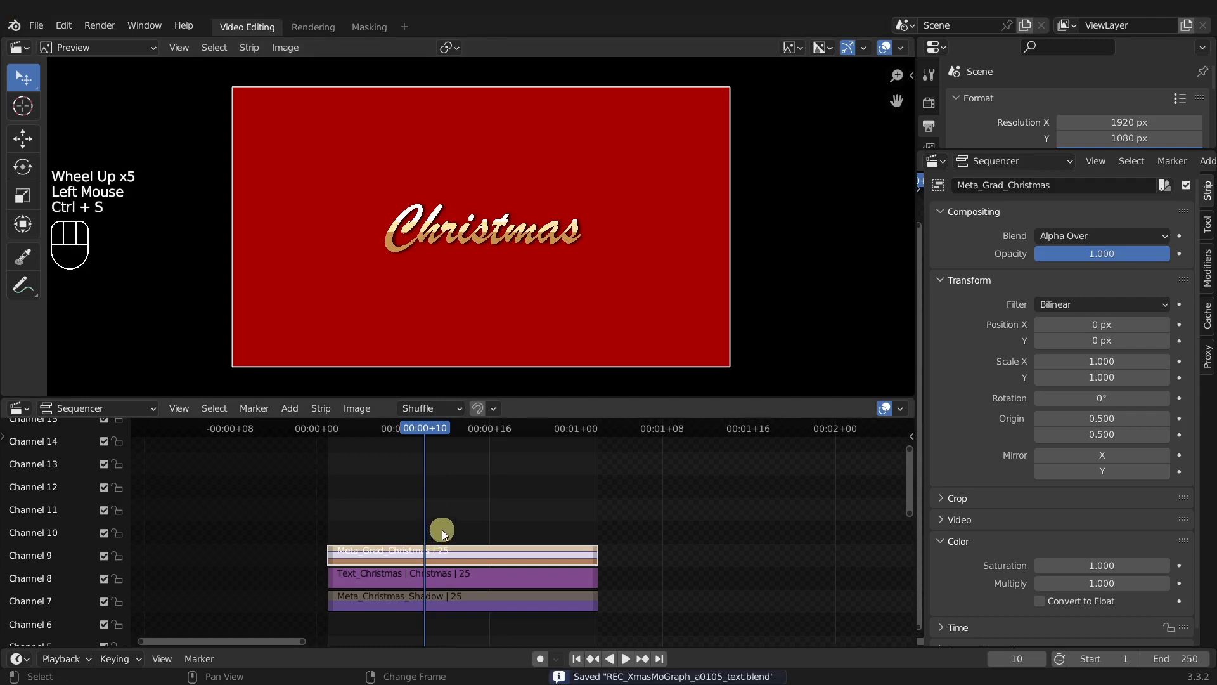
{"action": "left_click", "coordinate": [452, 227]}
{"action": "scroll", "coordinate": [508, 231], "scroll_direction": "up", "scroll_amount": 4}
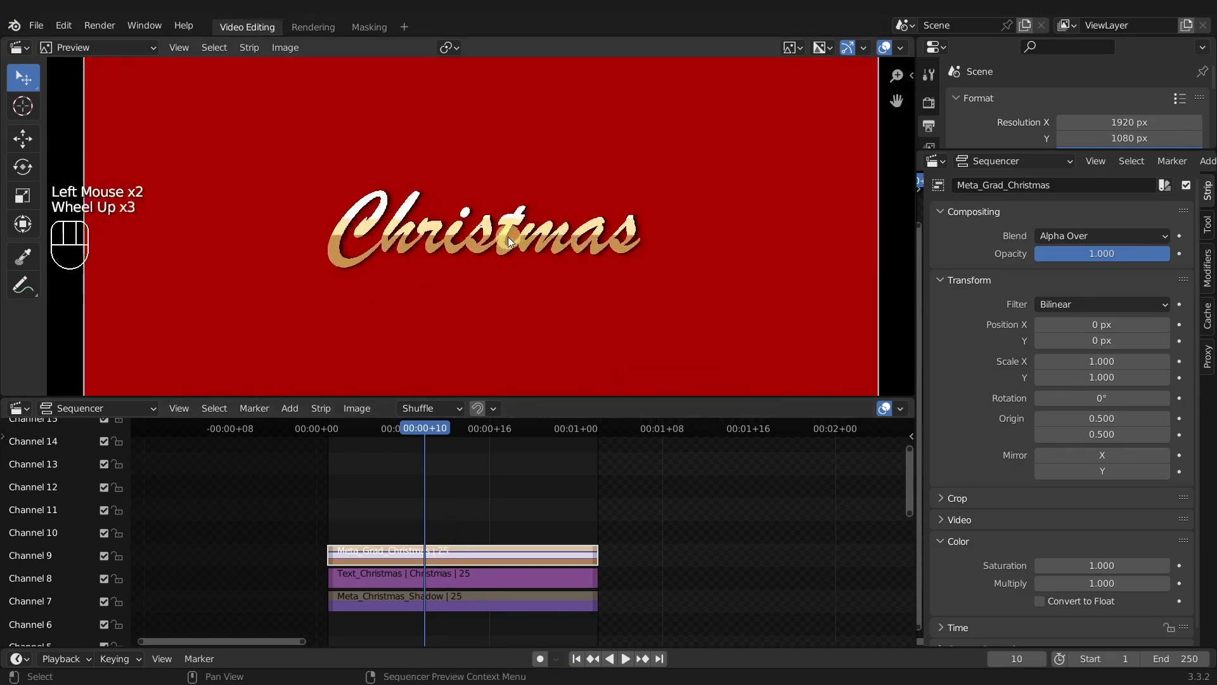
{"action": "key", "text": "g"}
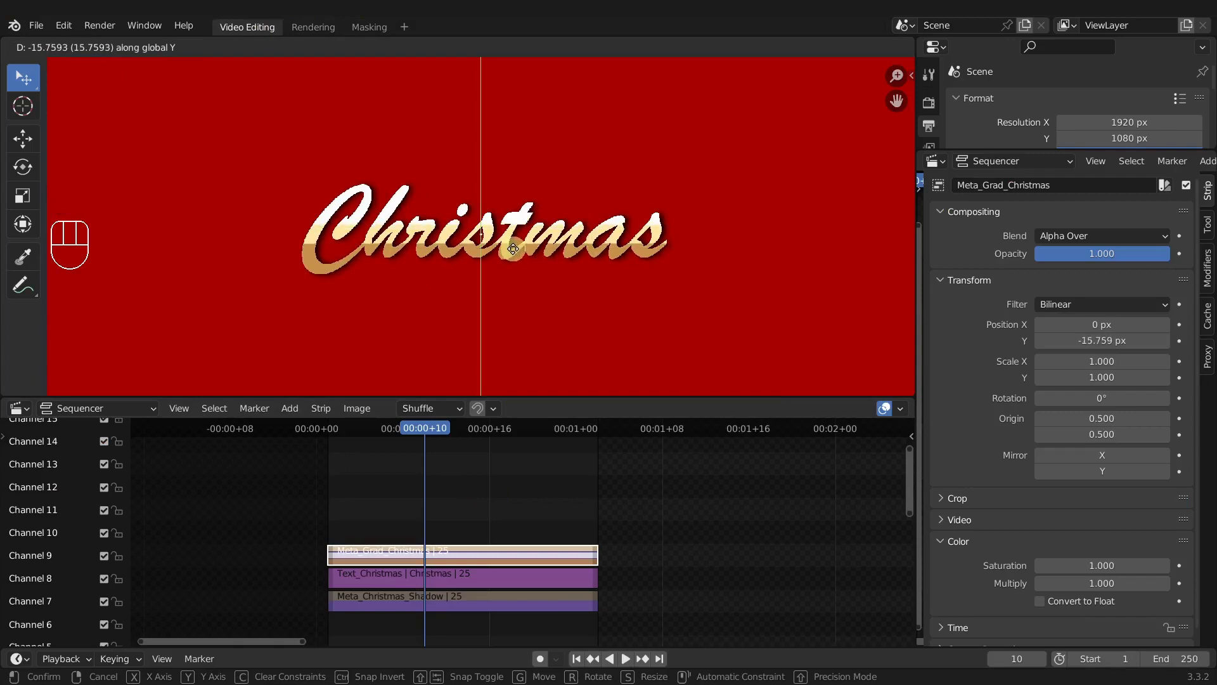
{"action": "left_click", "coordinate": [513, 248]}
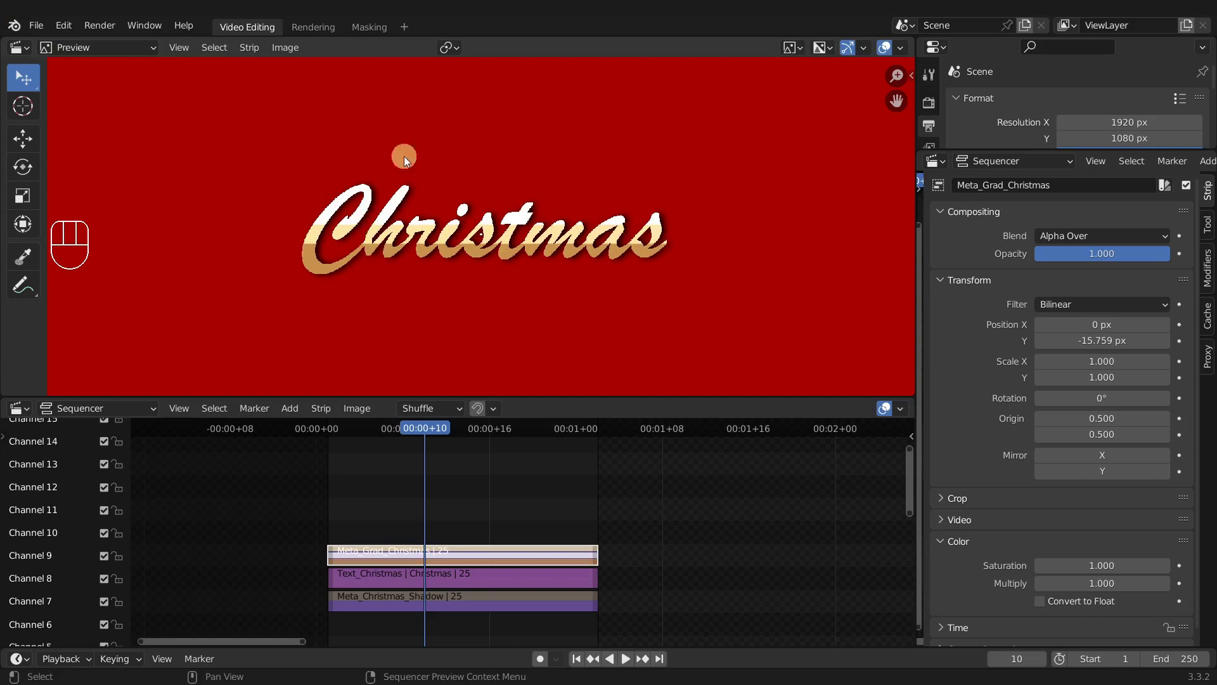
- Save the file in the Masking workspace and expand a feather around the mask's thin band
{"action": "left_click", "coordinate": [367, 27]}
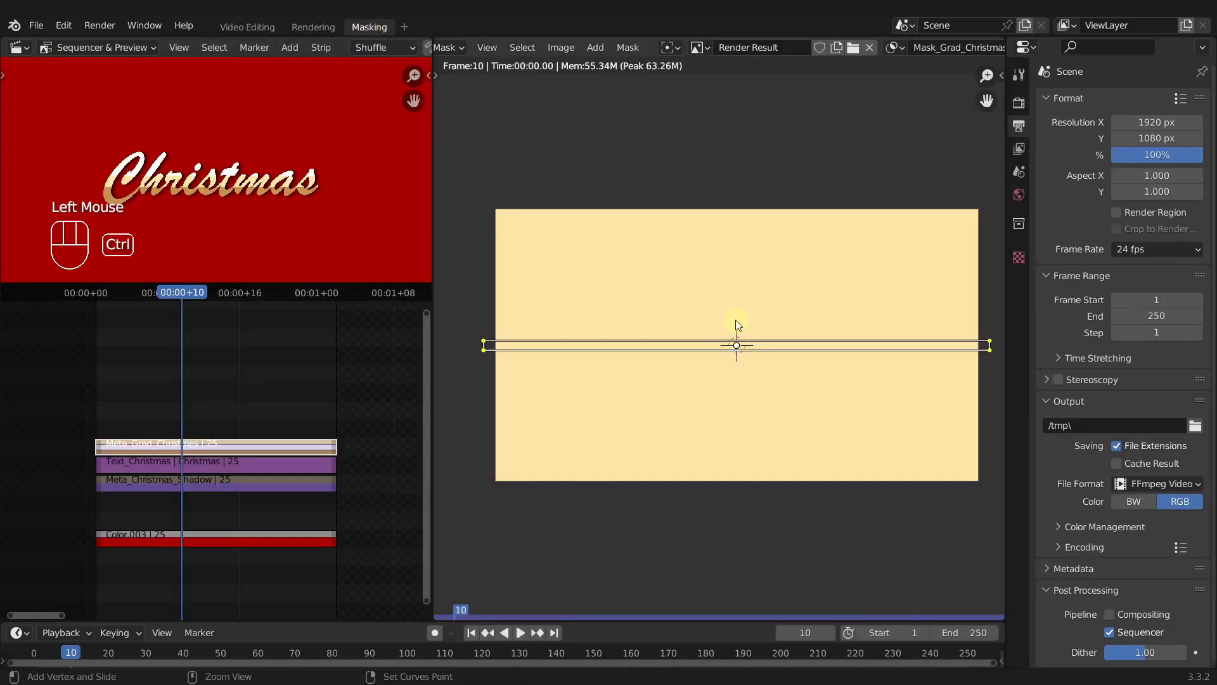
{"action": "key", "text": "ctrl+s"}
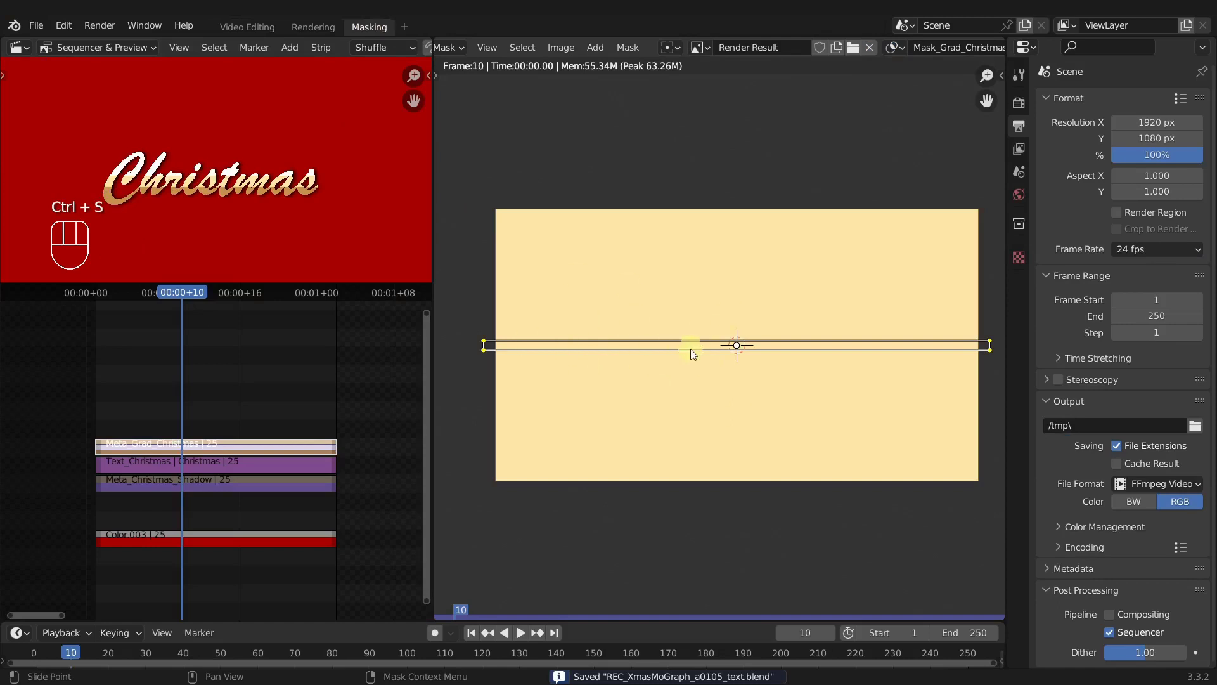
{"action": "key", "text": "alt+s"}
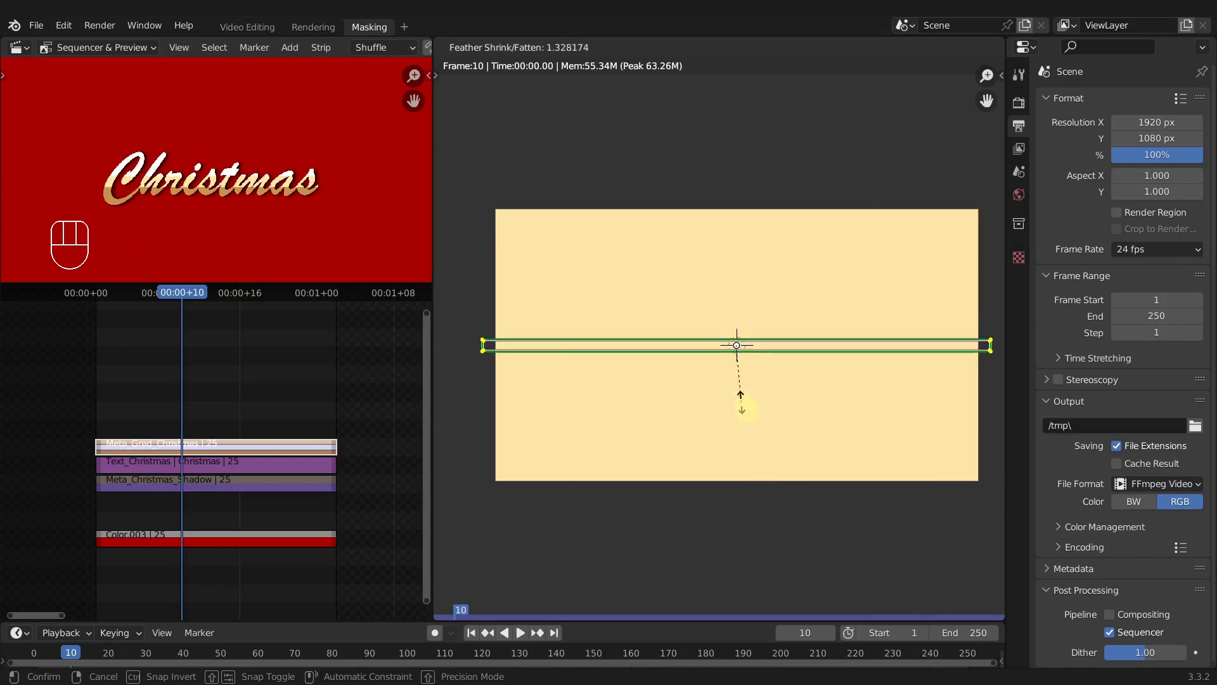
{"action": "left_click", "coordinate": [774, 447]}
- Try switching the mask spline's direction to flip its feather inward, and switch the direction back
{"action": "left_click", "coordinate": [614, 49]}
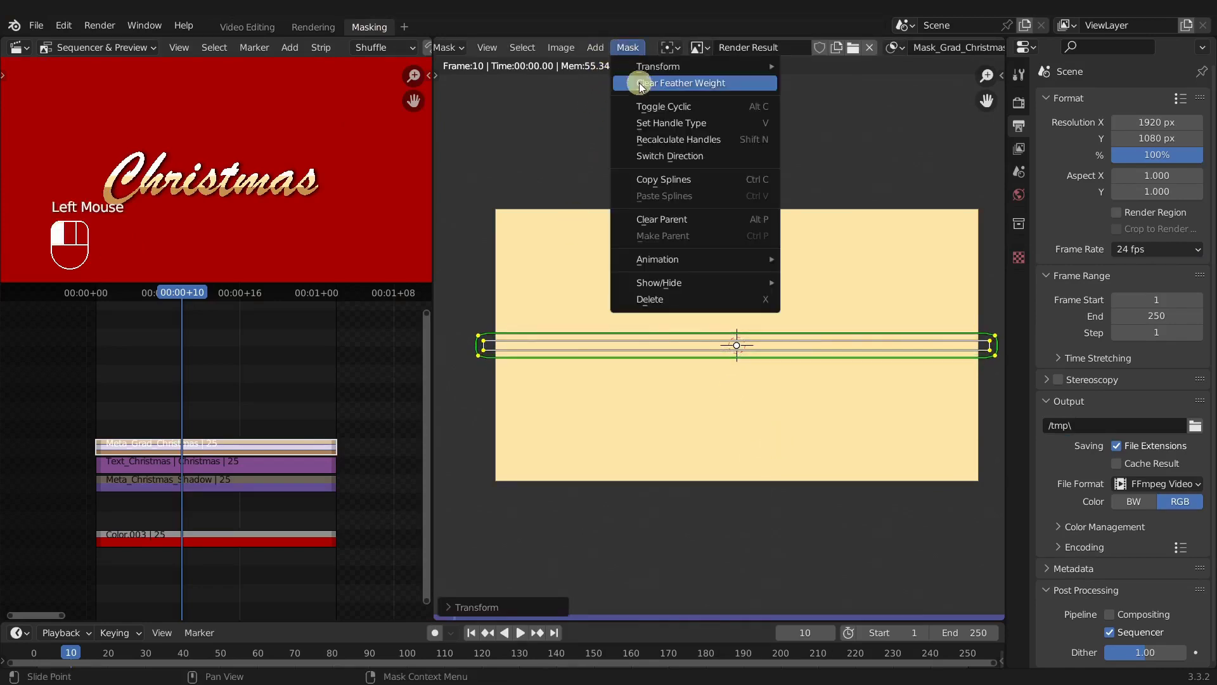
{"action": "left_click", "coordinate": [656, 158]}
{"action": "scroll", "coordinate": [510, 359], "scroll_direction": "up", "scroll_amount": 2}
{"action": "scroll", "coordinate": [520, 357], "scroll_direction": "down", "scroll_amount": 3}
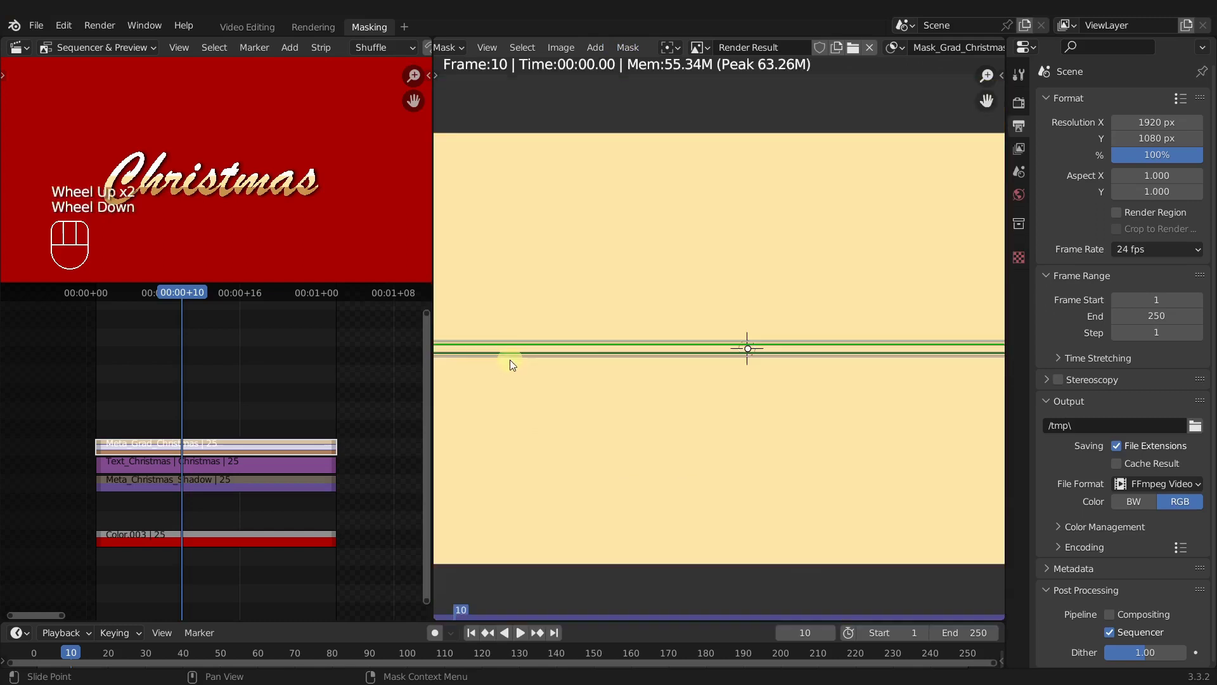
{"action": "left_click", "coordinate": [628, 48]}
{"action": "left_click", "coordinate": [637, 156]}
- Widen the feather around the mask band further outward and refresh the sequencer preview
{"action": "scroll", "coordinate": [644, 334], "scroll_direction": "up", "scroll_amount": 1}
{"action": "key", "text": "alt+s"}
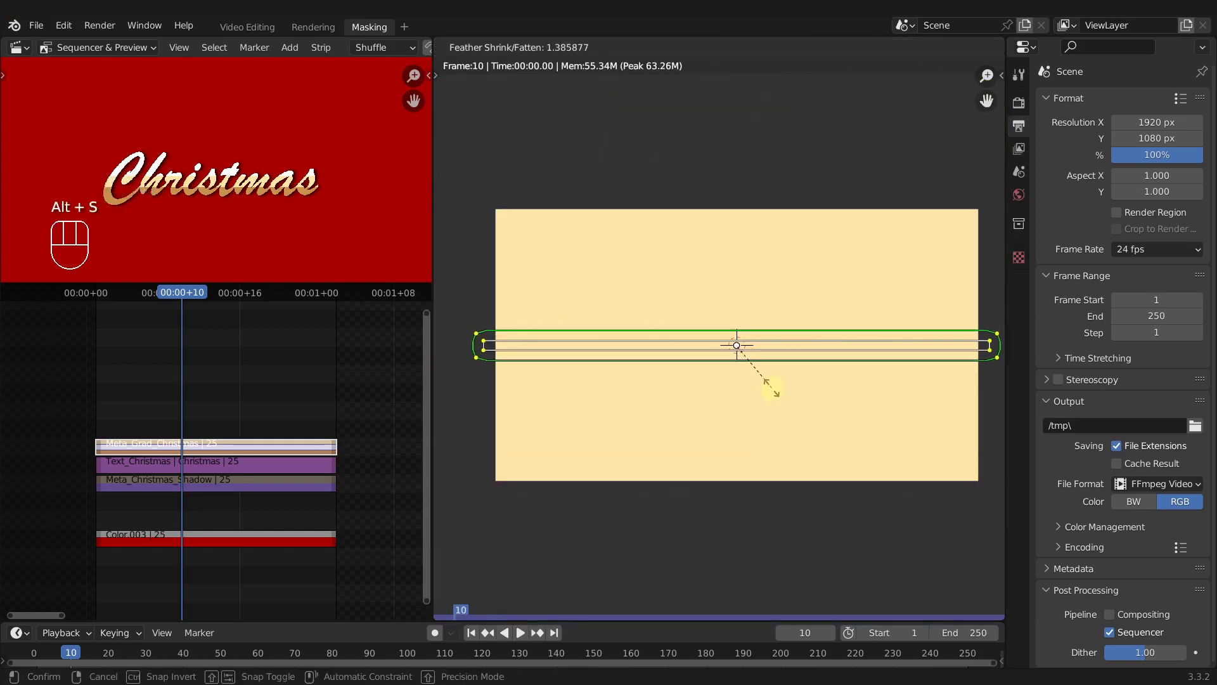
{"action": "left_click", "coordinate": [786, 406]}
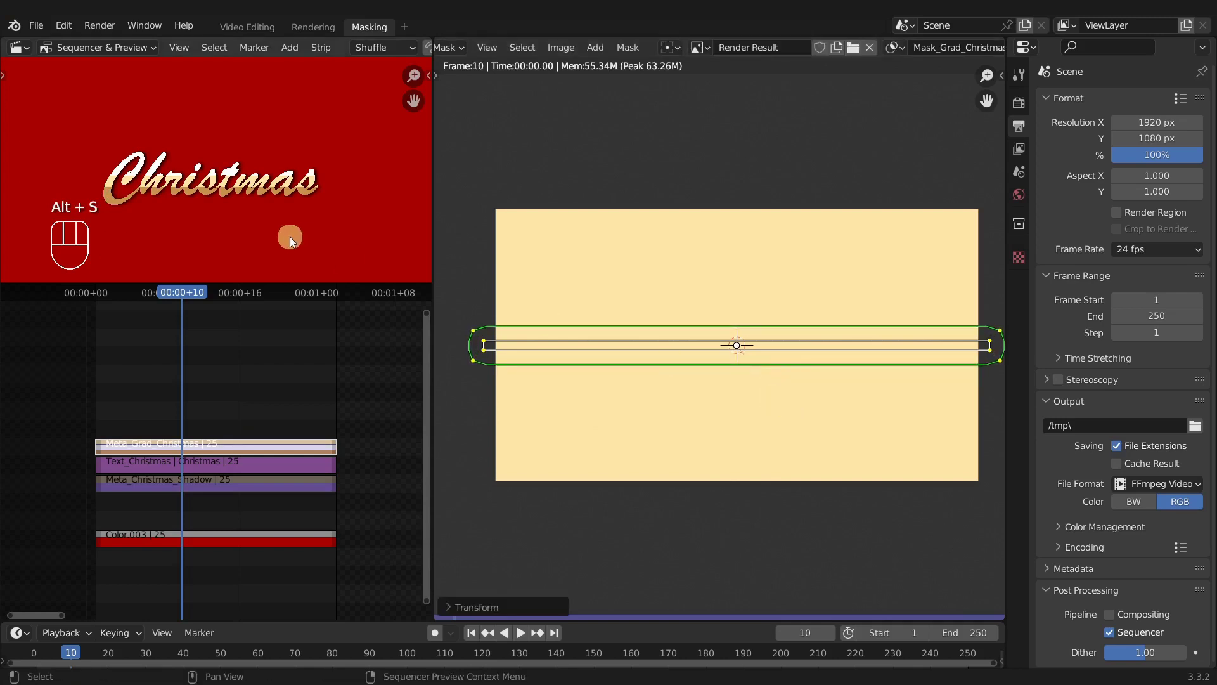
{"action": "key", "text": "ctrl+r"}
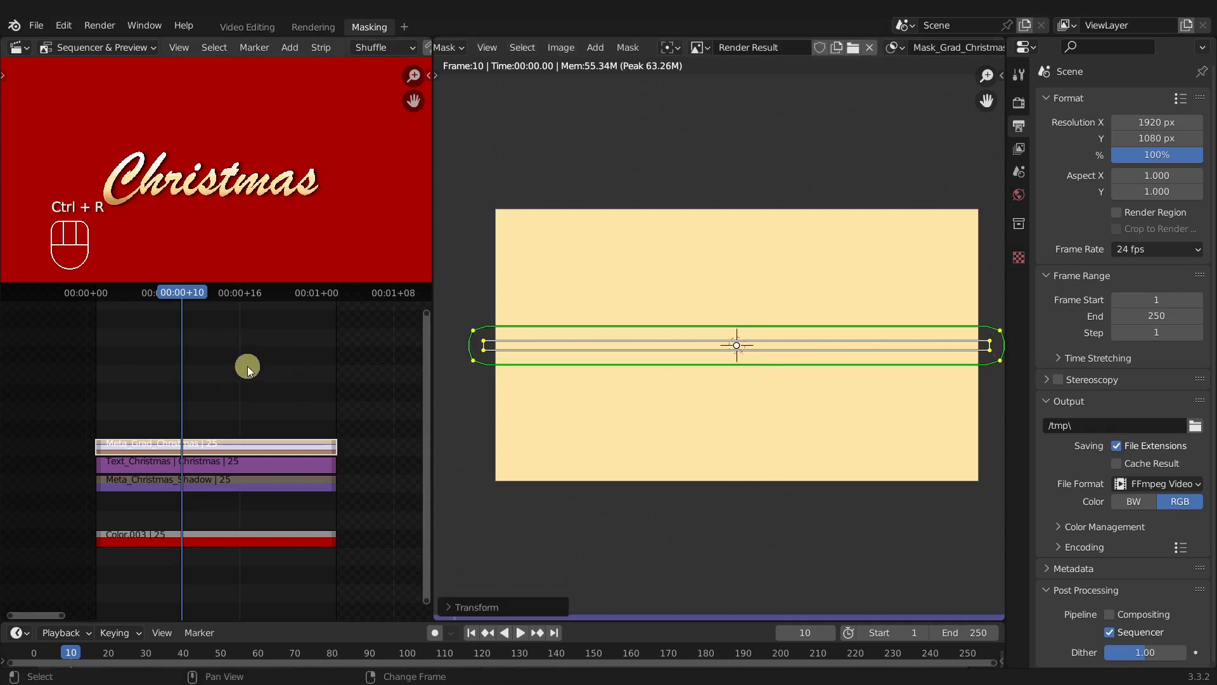
{"action": "scroll", "coordinate": [185, 215], "scroll_direction": "up", "scroll_amount": 3}
{"action": "scroll", "coordinate": [215, 214], "scroll_direction": "down", "scroll_amount": 2}
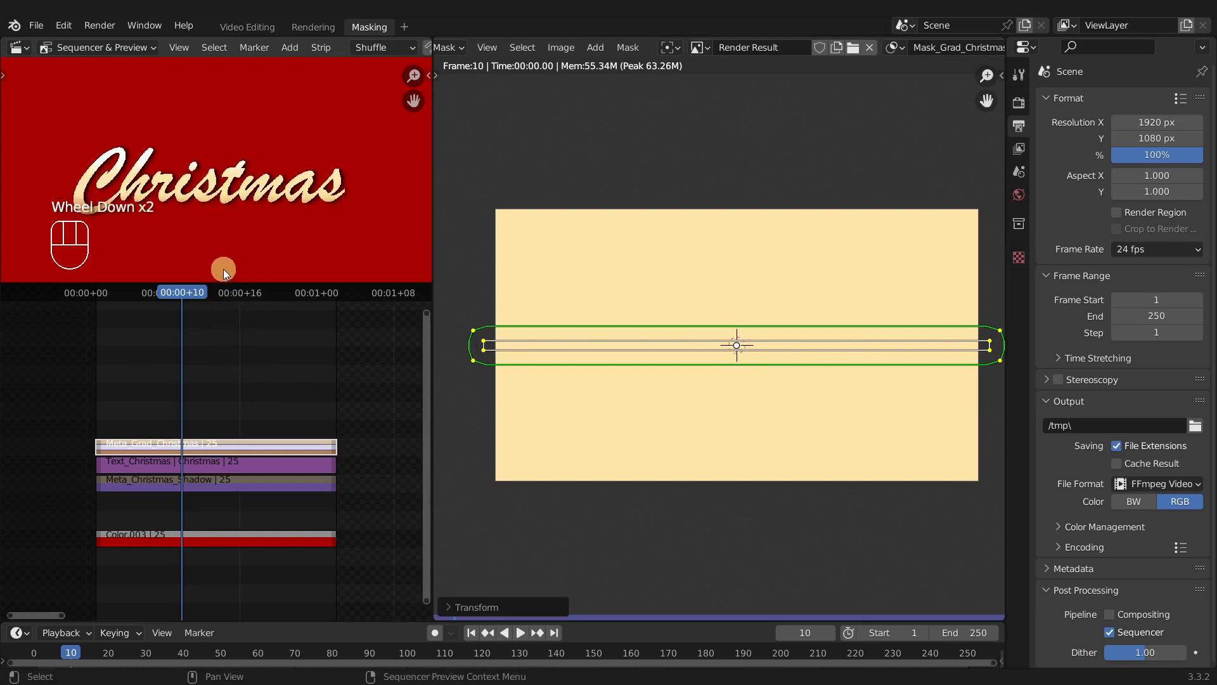
- Split the combined sequencer and preview area into a Preview editor above and a Sequencer editor below
{"action": "left_click", "coordinate": [110, 47]}
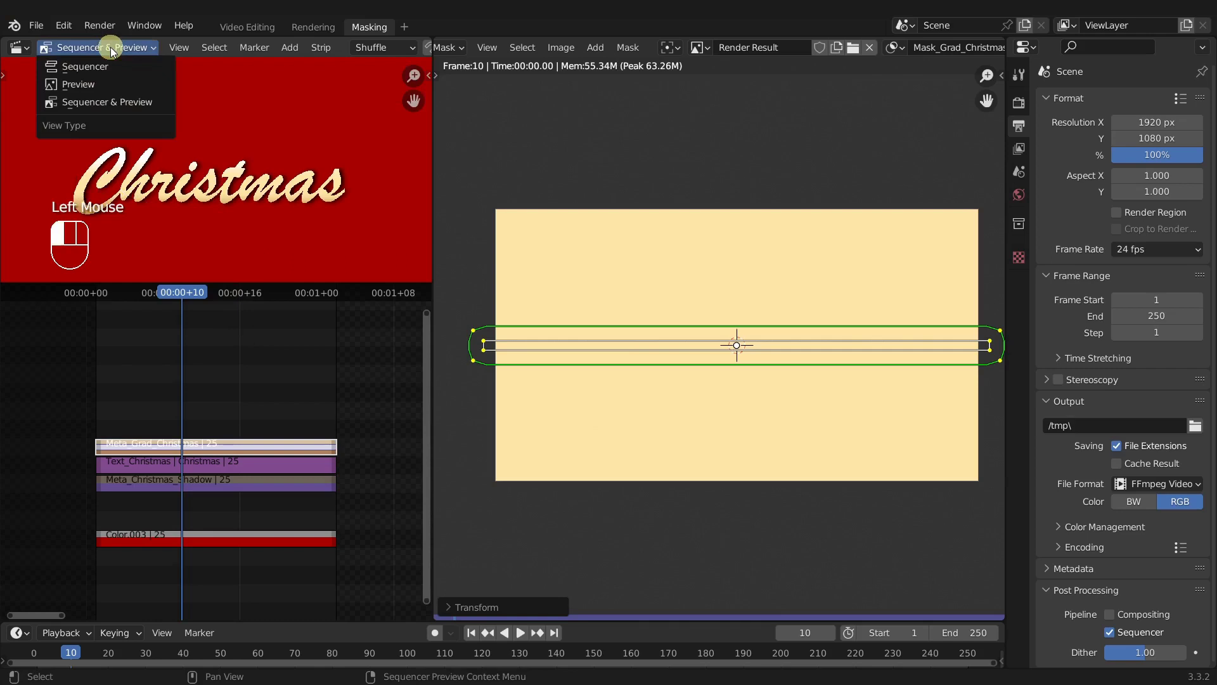
{"action": "left_click", "coordinate": [90, 83]}
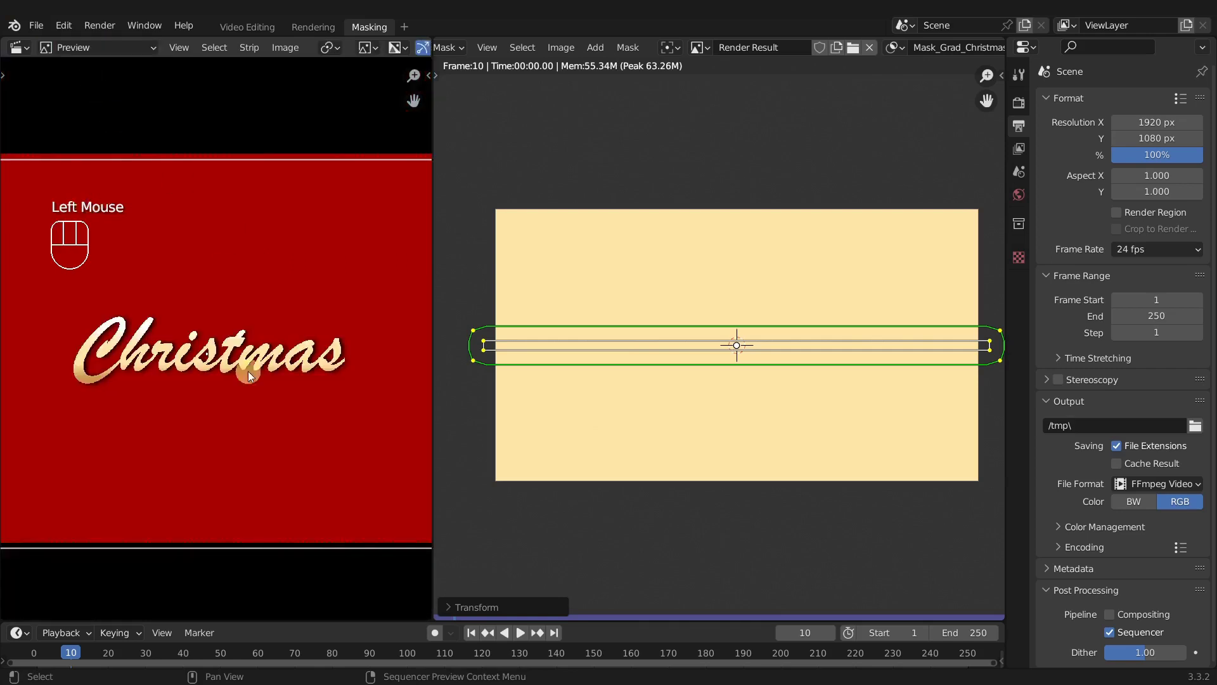
{"action": "left_click_drag", "start_coordinate": [426, 614], "coordinate": [397, 297]}
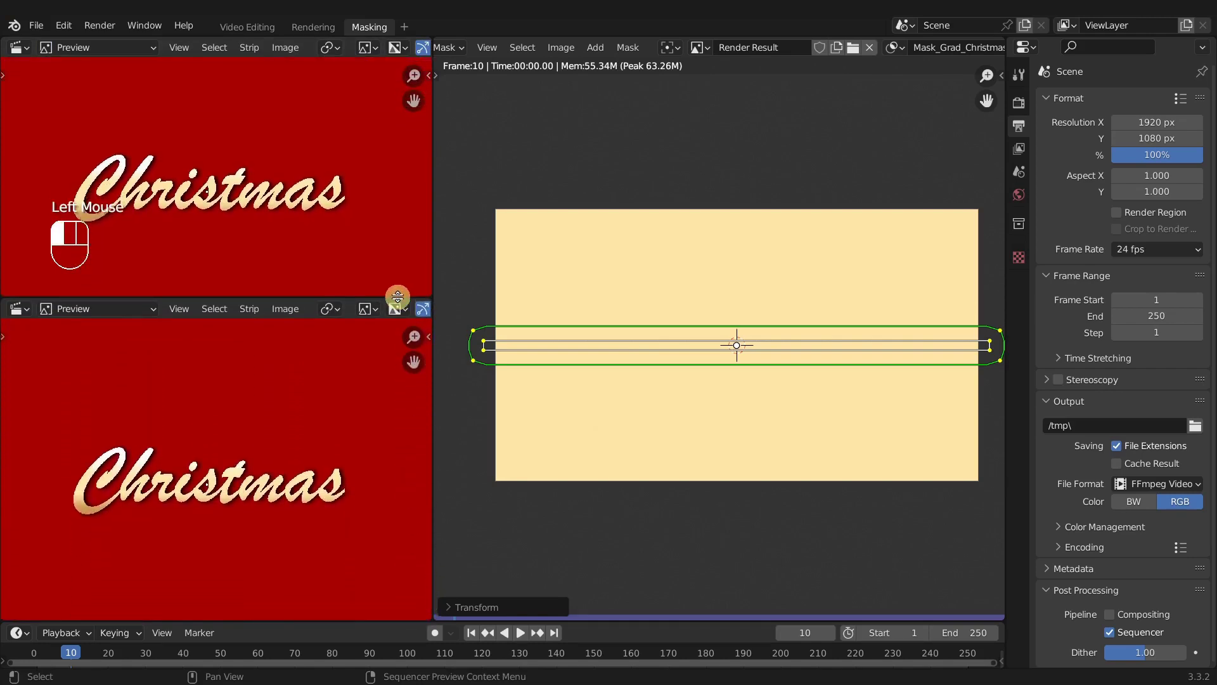
{"action": "left_click", "coordinate": [69, 308]}
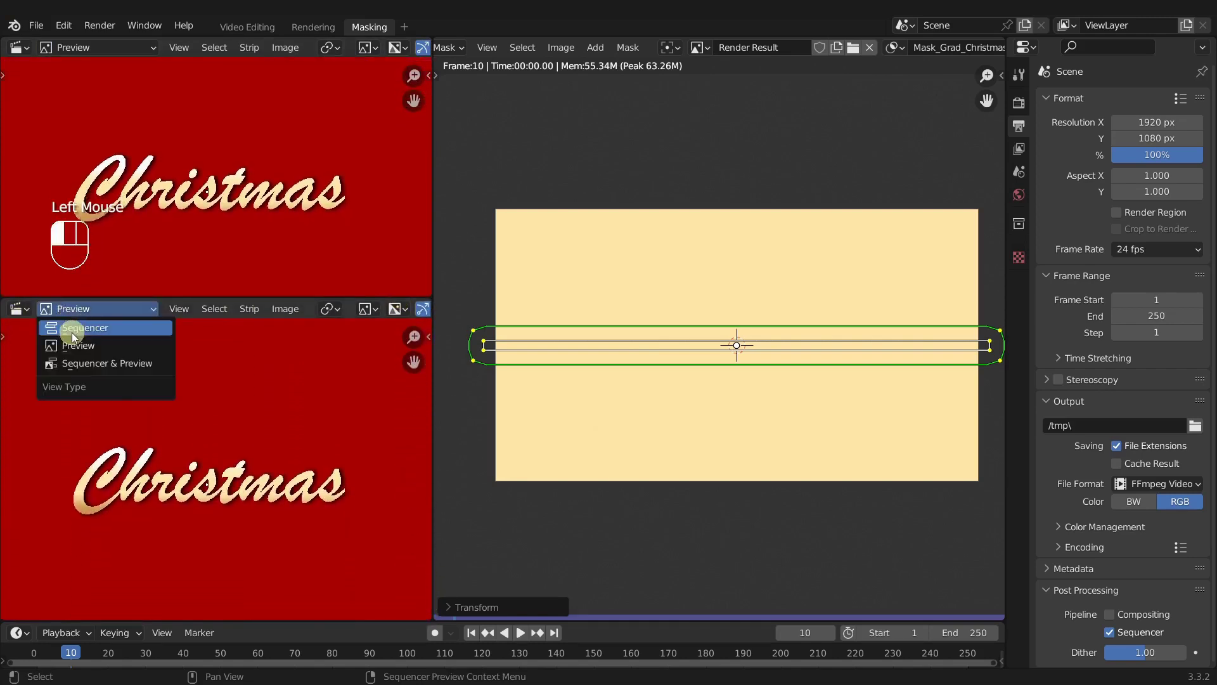
{"action": "left_click", "coordinate": [71, 329]}
{"action": "left_click", "coordinate": [152, 112]}
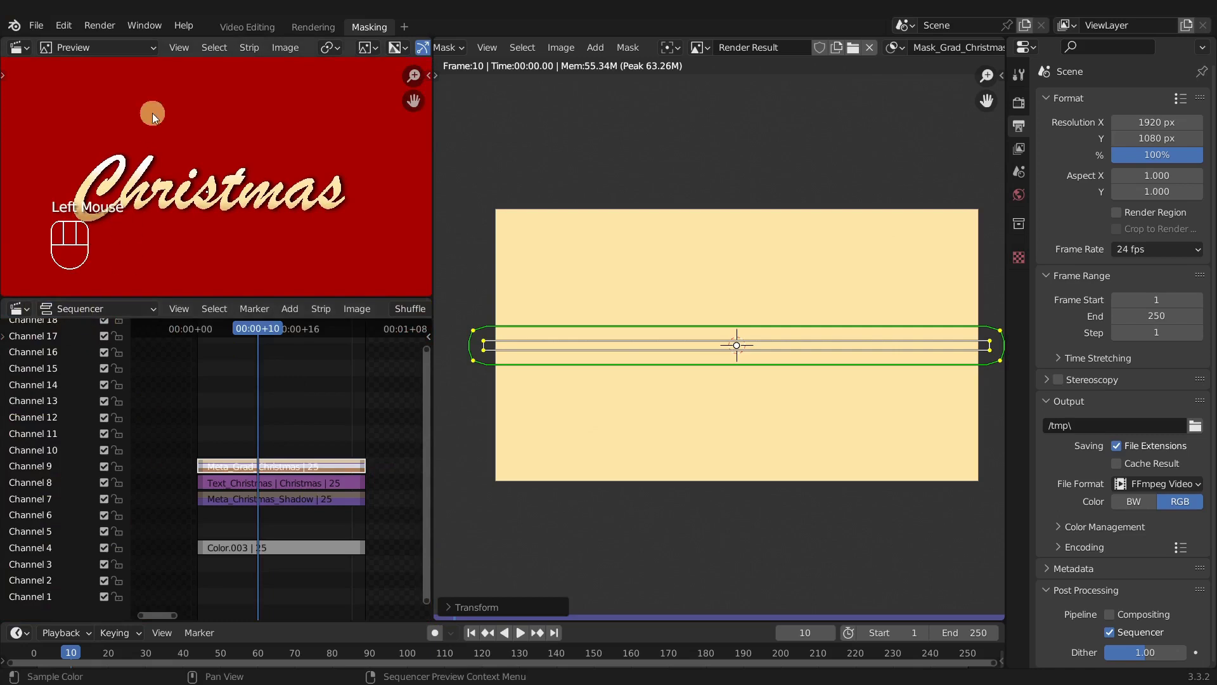
- Hide the channel list in the Masking workspace's new Sequencer editor
{"action": "left_click", "coordinate": [245, 27]}
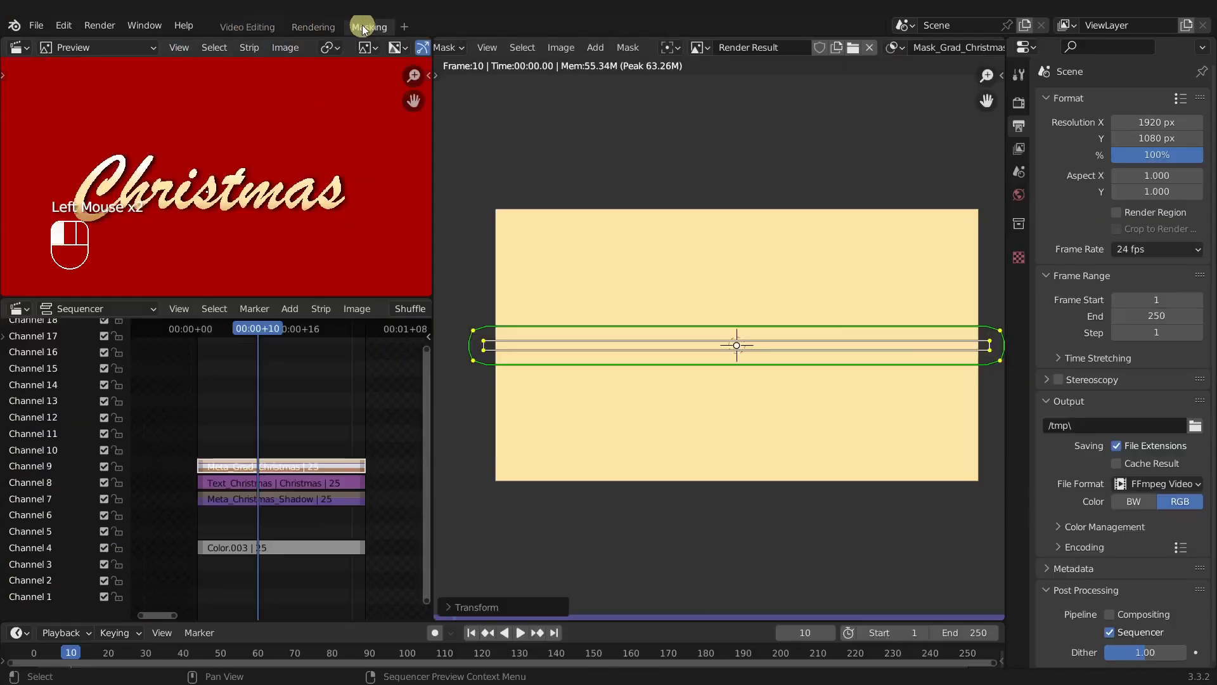
{"action": "left_click", "coordinate": [364, 26]}
{"action": "left_click_drag", "start_coordinate": [127, 350], "coordinate": [125, 305]}
{"action": "scroll", "coordinate": [235, 470], "scroll_direction": "up", "scroll_amount": 2}
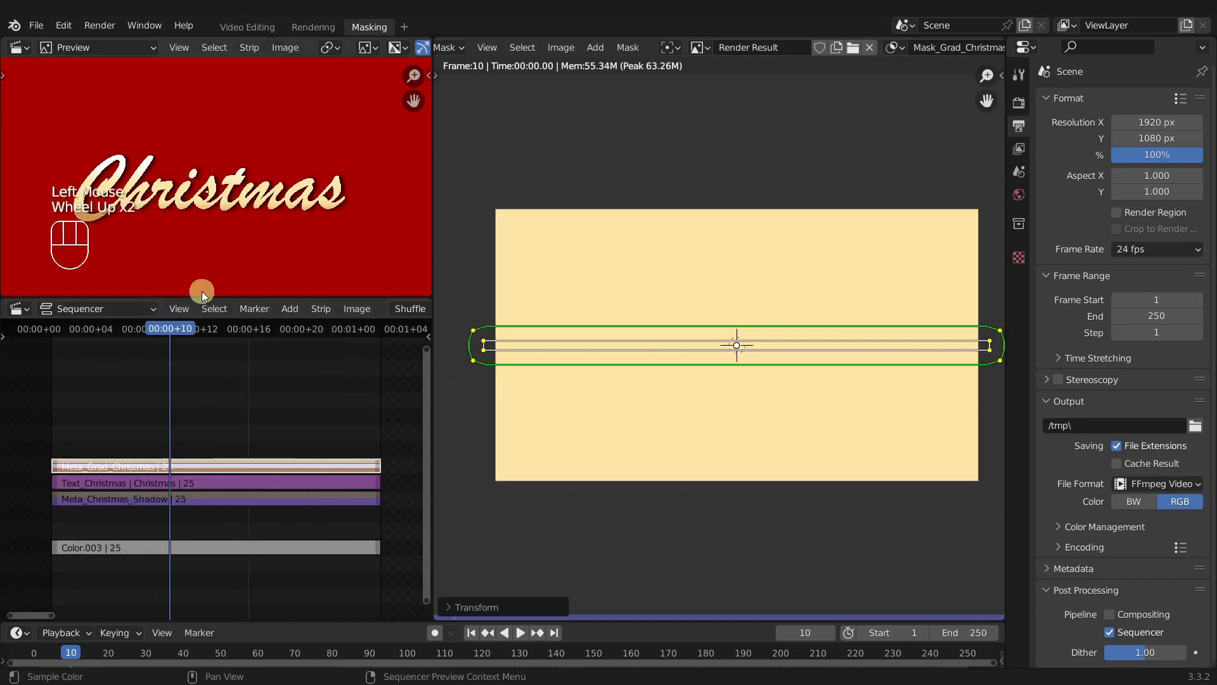
- Try rotating the Meta_Grad_Christmas strip slightly and moving it vertically in the preview
{"action": "scroll", "coordinate": [204, 227], "scroll_direction": "down", "scroll_amount": 1}
{"action": "scroll", "coordinate": [207, 221], "scroll_direction": "up", "scroll_amount": 4}
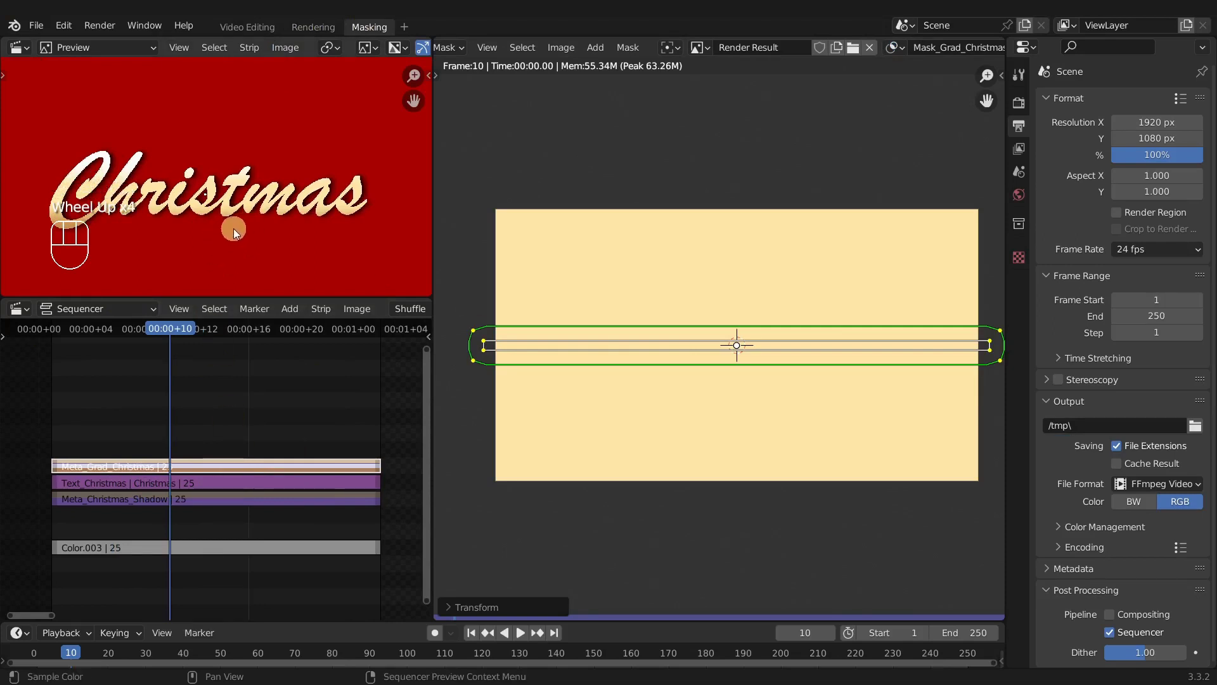
{"action": "key", "text": "g"}
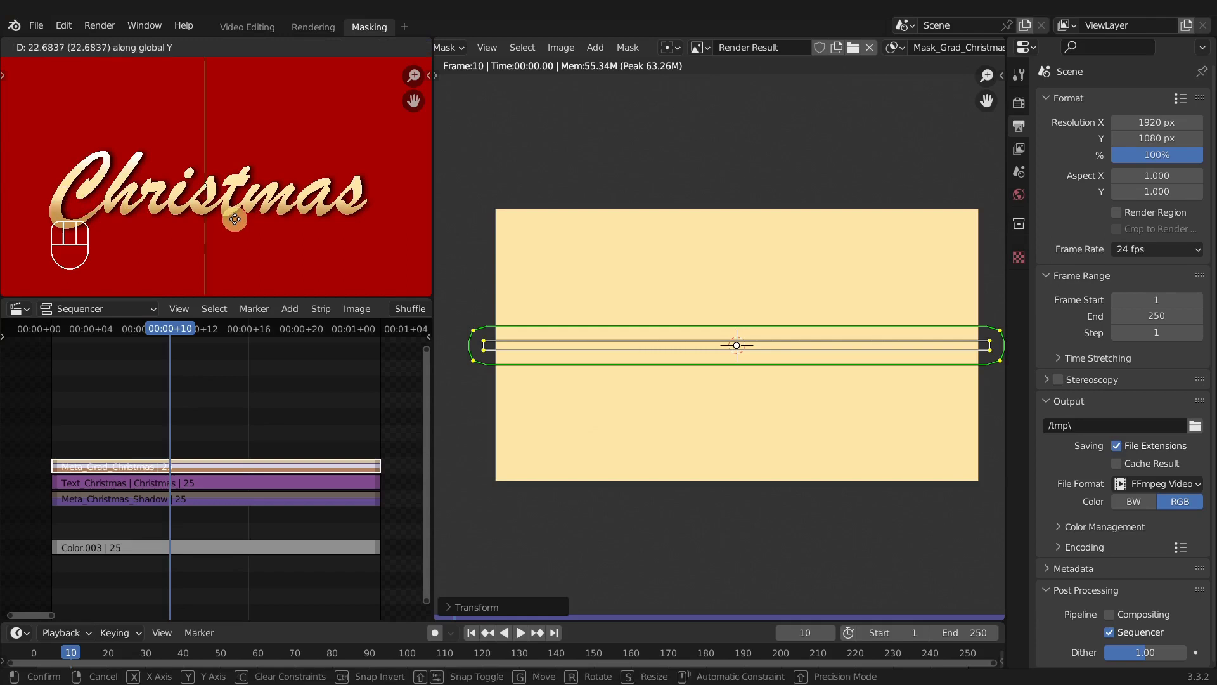
{"action": "key", "text": "Escape"}
{"action": "key", "text": "r"}
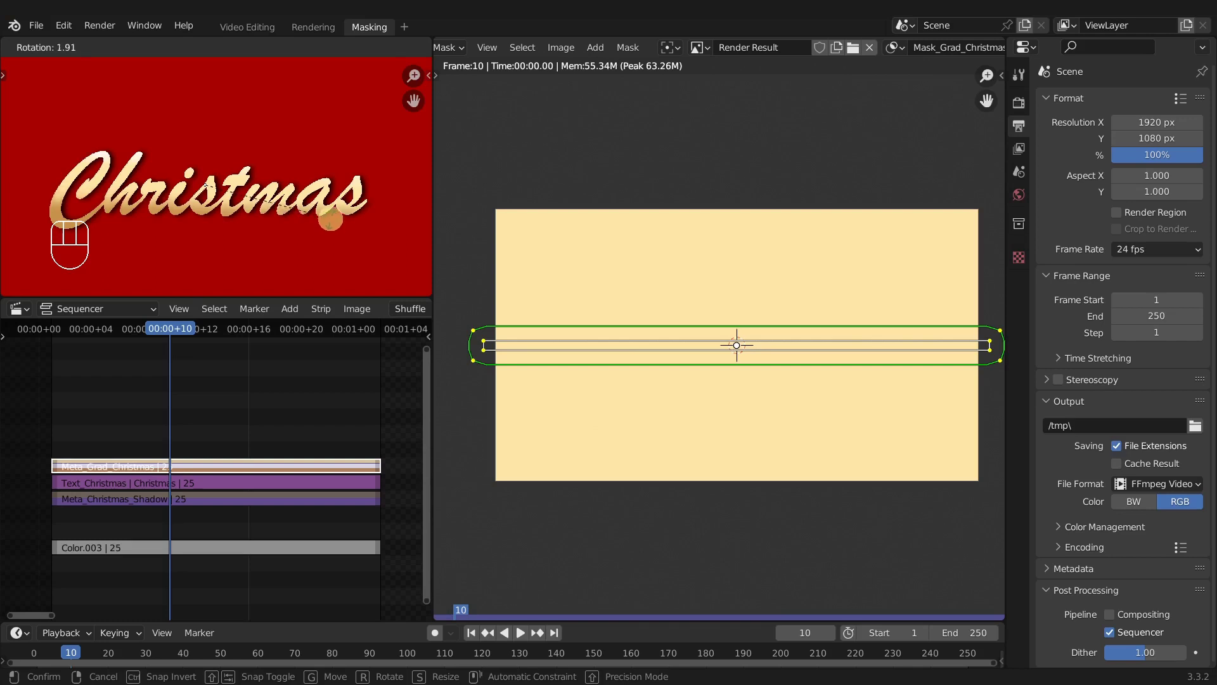
{"action": "left_click", "coordinate": [304, 209]}
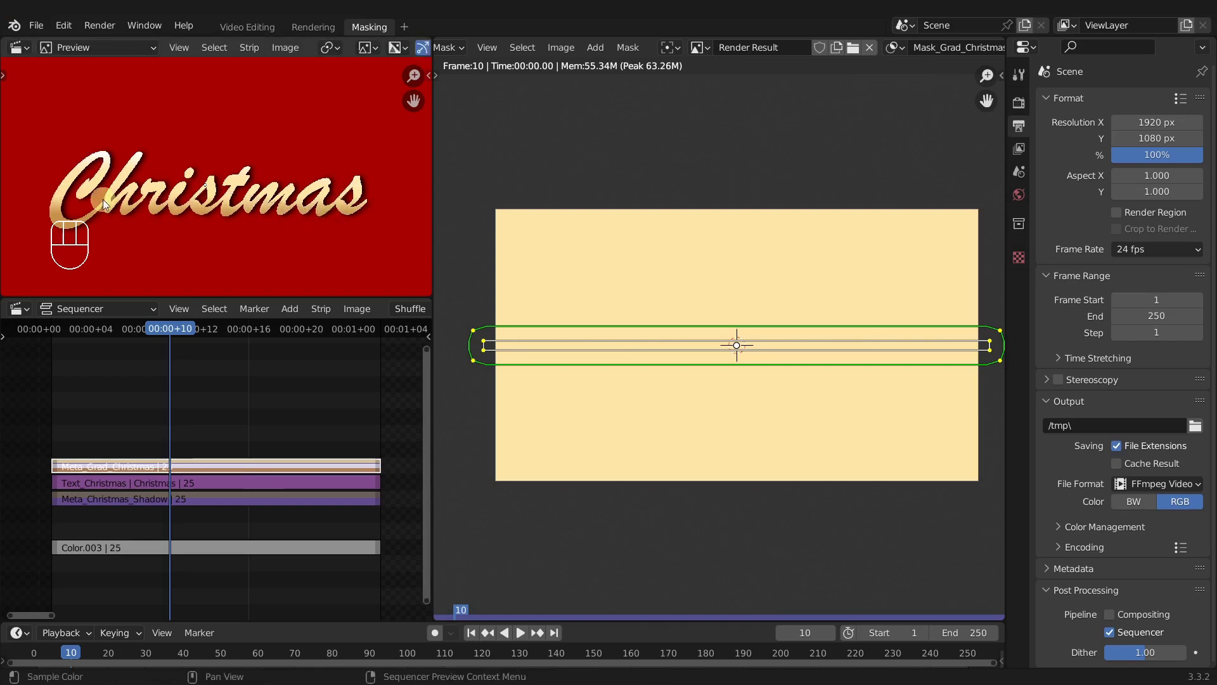
{"action": "key", "text": "g"}
{"action": "key", "text": "y"}
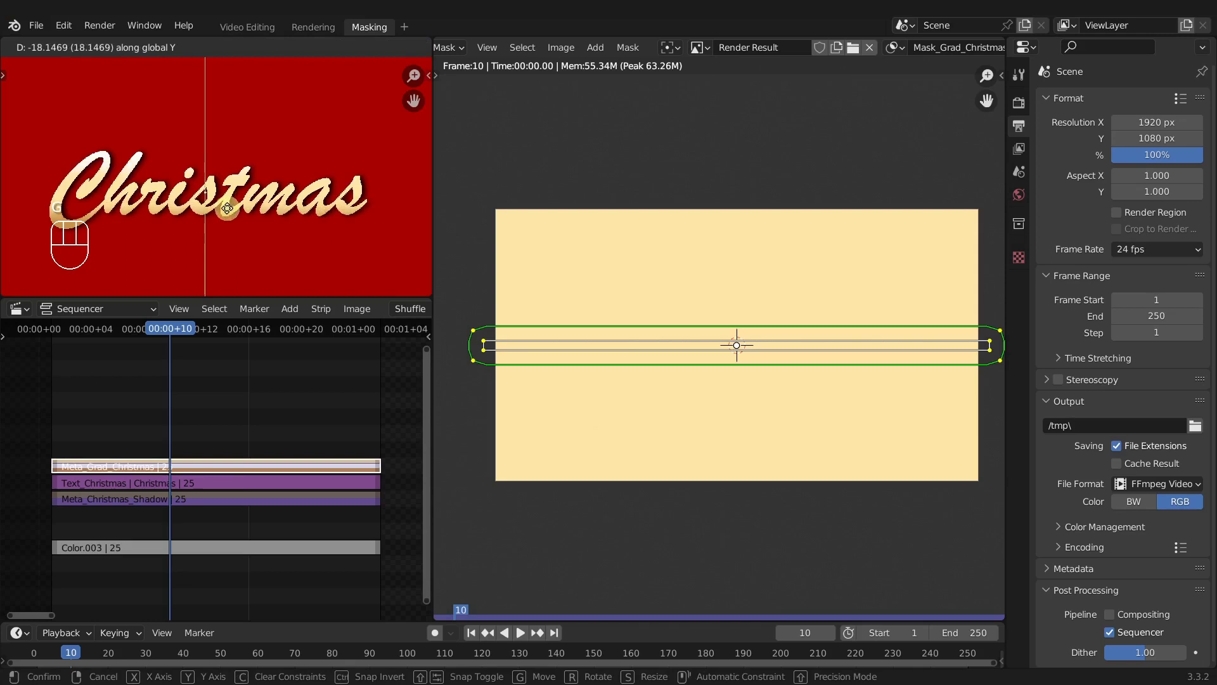
{"action": "key", "text": "Escape"}
- Render the current frame as the backdrop for the mask and frame the start of the "Christmas" title
{"action": "key", "text": "F12"}
{"action": "scroll", "coordinate": [691, 377], "scroll_direction": "up", "scroll_amount": 4}
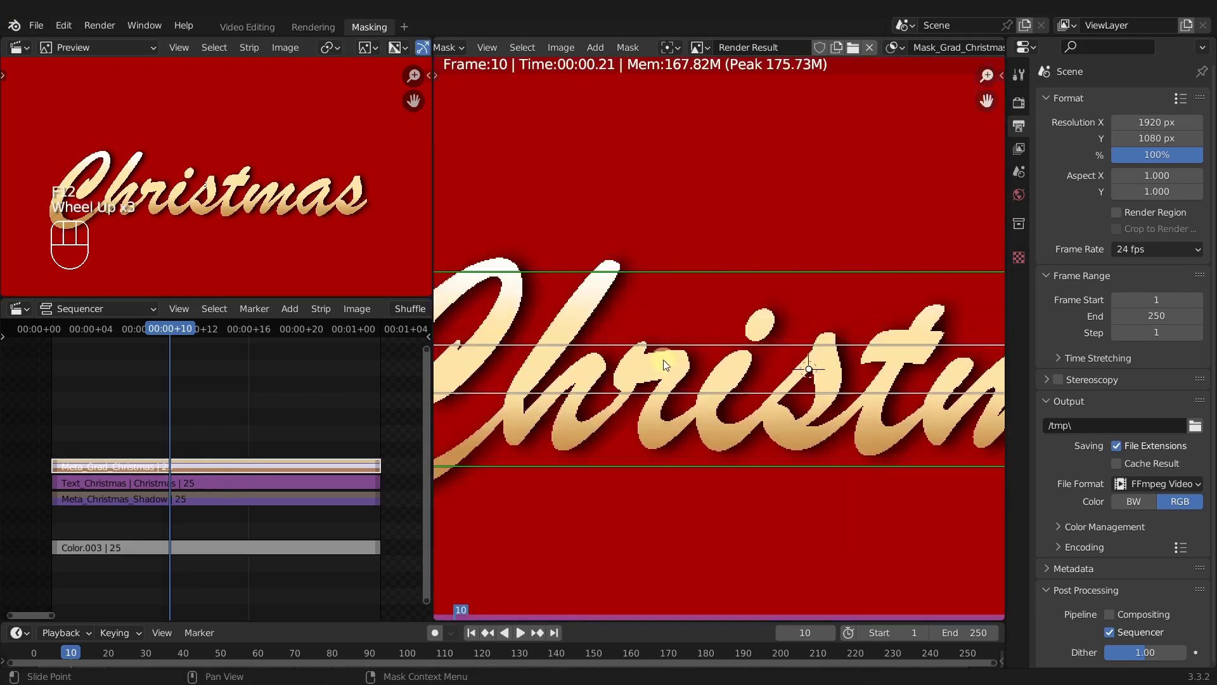
{"action": "scroll", "coordinate": [644, 280], "scroll_direction": "down", "scroll_amount": 1}
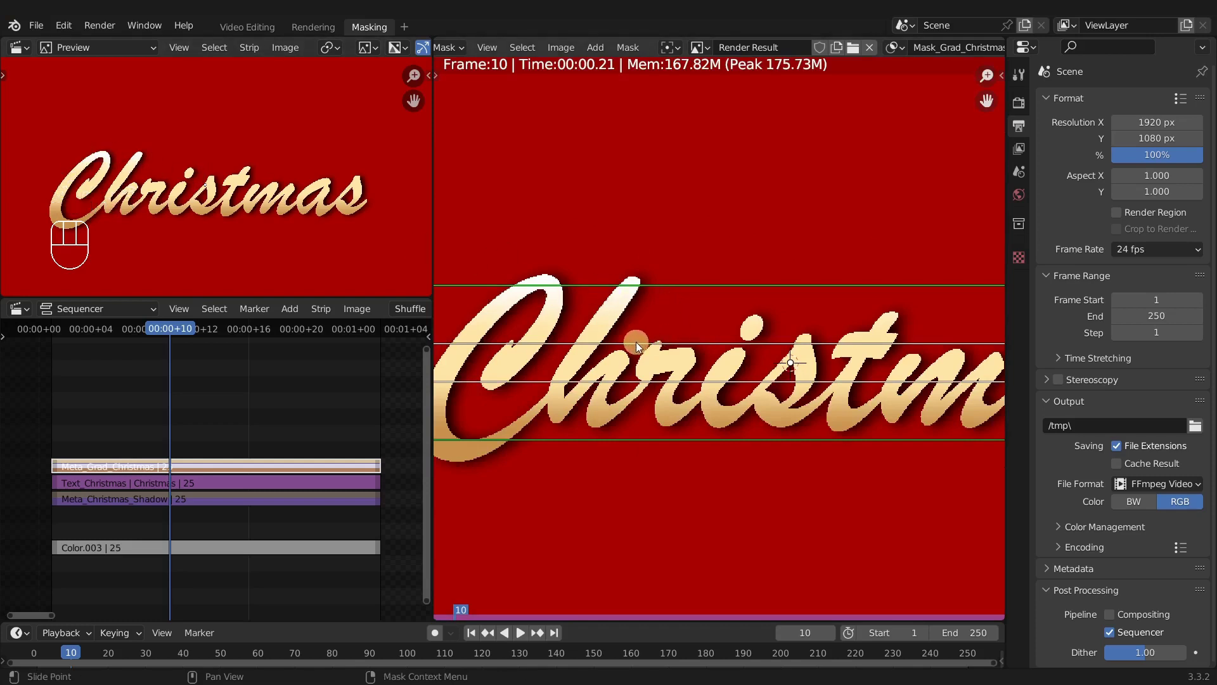
- Add a control point on the mask's upper edge above the "r" and set its handle type to Free
{"action": "left_click", "coordinate": [671, 345], "text": "ctrl"}
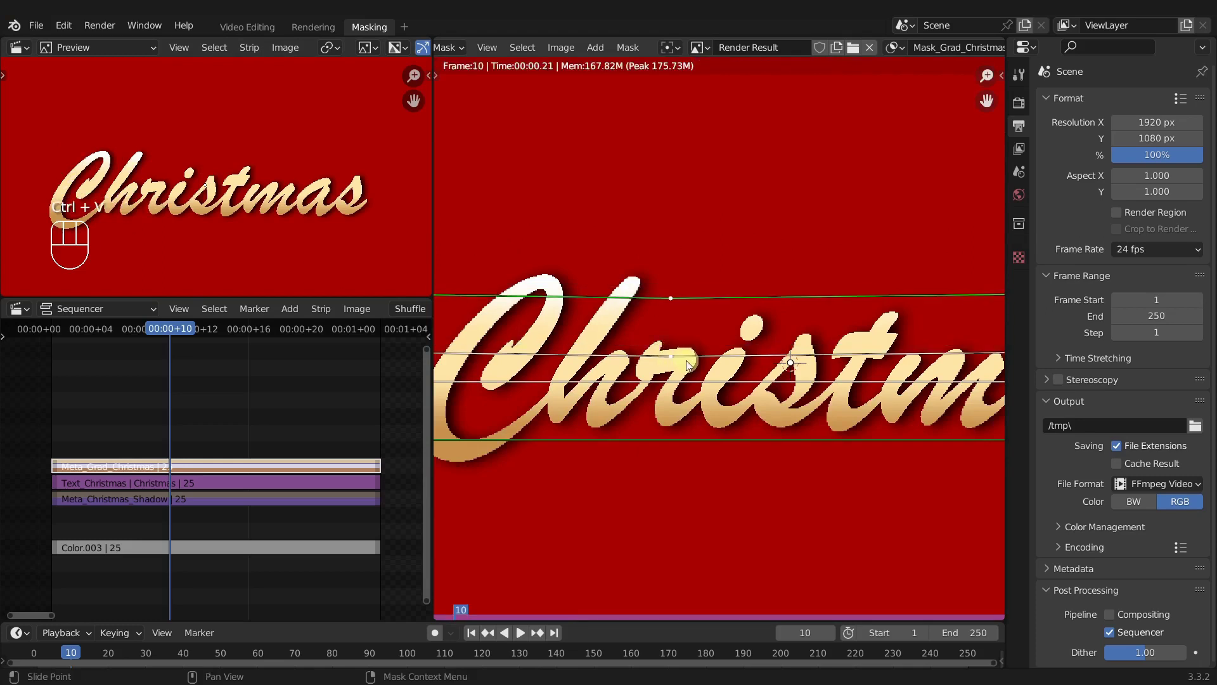
{"action": "key", "text": "v"}
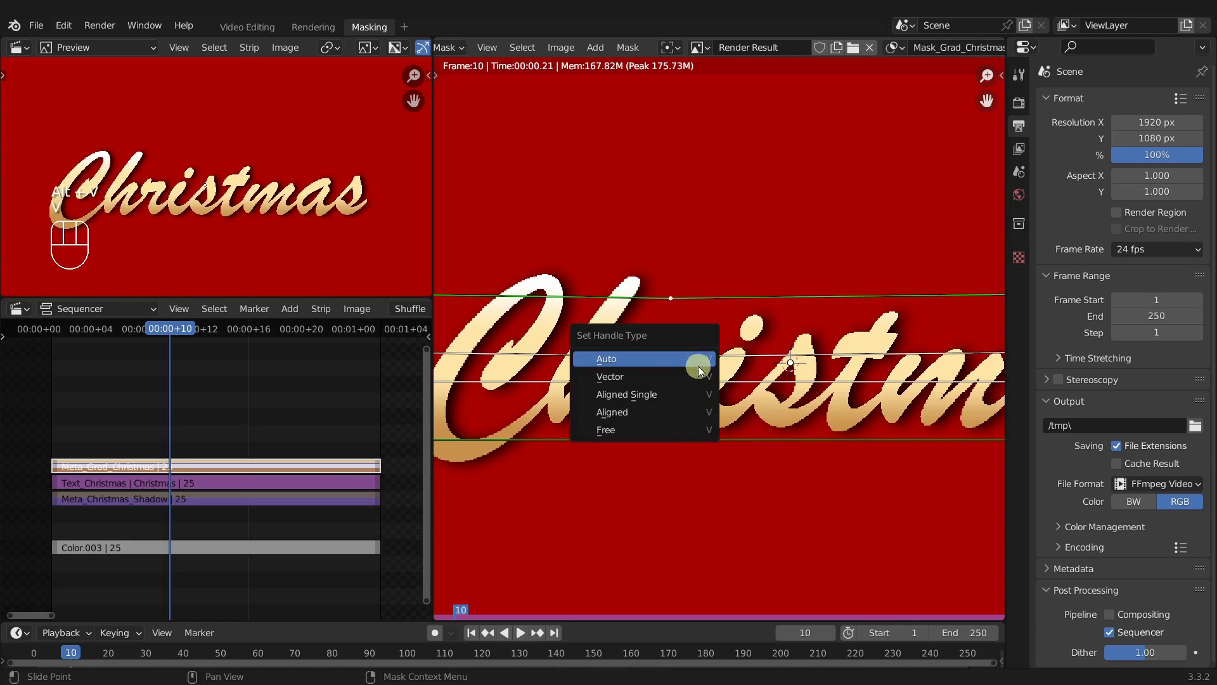
{"action": "left_click", "coordinate": [623, 431]}
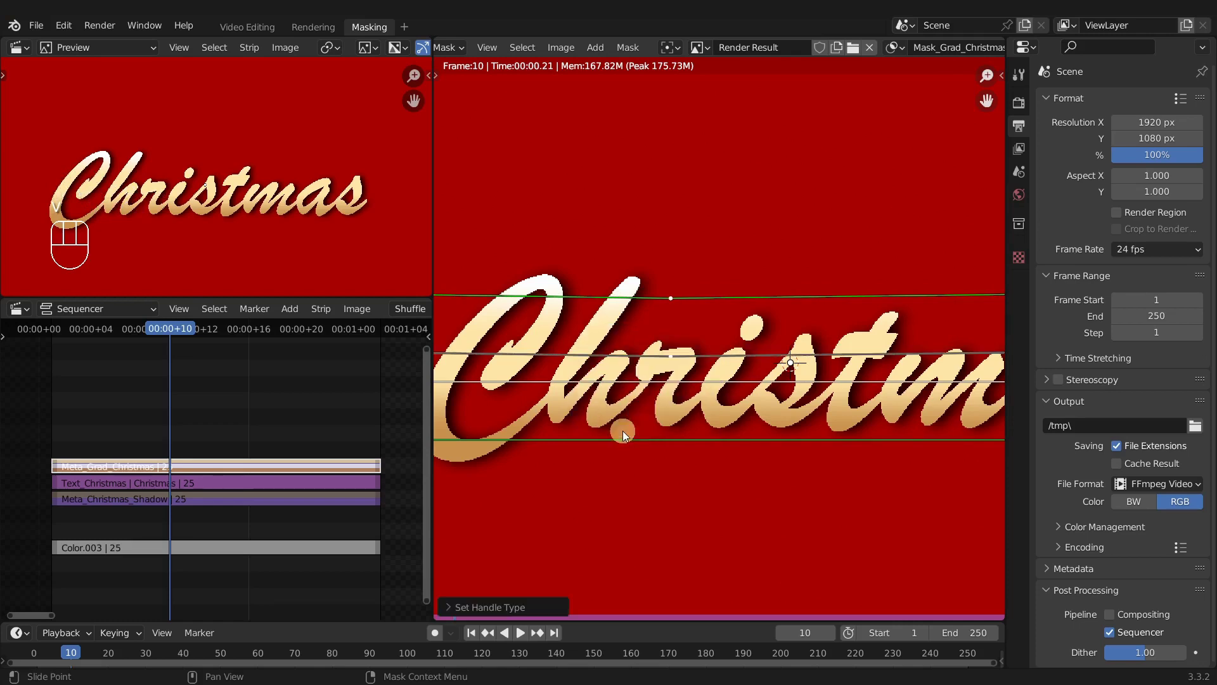
- Bend the mask's upper edge along the letter tops, adding points near the "s" and "m", and refresh the preview
{"action": "scroll", "coordinate": [659, 356], "scroll_direction": "down", "scroll_amount": 3}
{"action": "scroll", "coordinate": [664, 353], "scroll_direction": "up", "scroll_amount": 3}
{"action": "left_click_drag", "start_coordinate": [504, 348], "coordinate": [599, 315]}
{"action": "middle_click_drag", "start_coordinate": [599, 315], "coordinate": [638, 310], "text": "ctrl"}
{"action": "left_click_drag", "start_coordinate": [732, 358], "coordinate": [689, 340]}
{"action": "left_click", "coordinate": [727, 369], "text": "ctrl"}
{"action": "left_click", "coordinate": [842, 369], "text": "ctrl"}
{"action": "left_click_drag", "start_coordinate": [413, 75], "coordinate": [419, 306]}
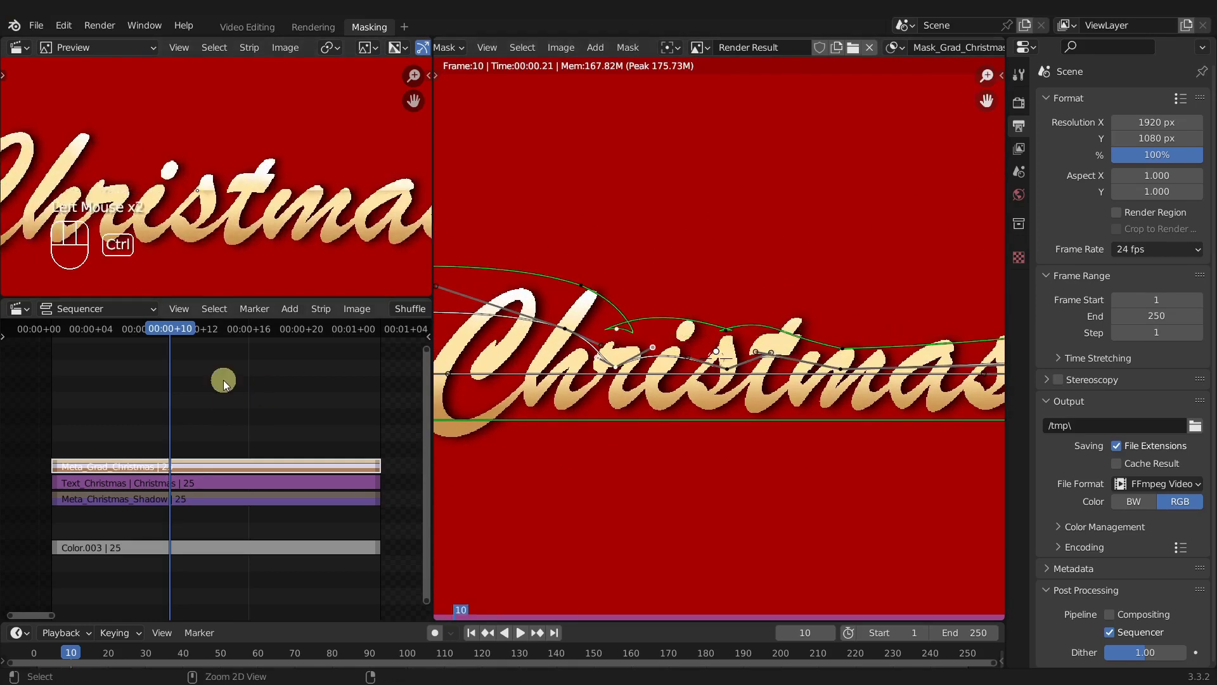
{"action": "middle_click_drag", "start_coordinate": [887, 380], "coordinate": [659, 383]}
{"action": "key", "text": "ctrl+r"}
- Show the mask properties sidebar, enable Self Intersection for the active spline and refresh the preview
{"action": "scroll", "coordinate": [710, 368], "scroll_direction": "up", "scroll_amount": 3}
{"action": "scroll", "coordinate": [260, 190], "scroll_direction": "up", "scroll_amount": 3}
{"action": "key", "text": "n"}
{"action": "left_click", "coordinate": [902, 400]}
{"action": "key", "text": "ctrl+r"}
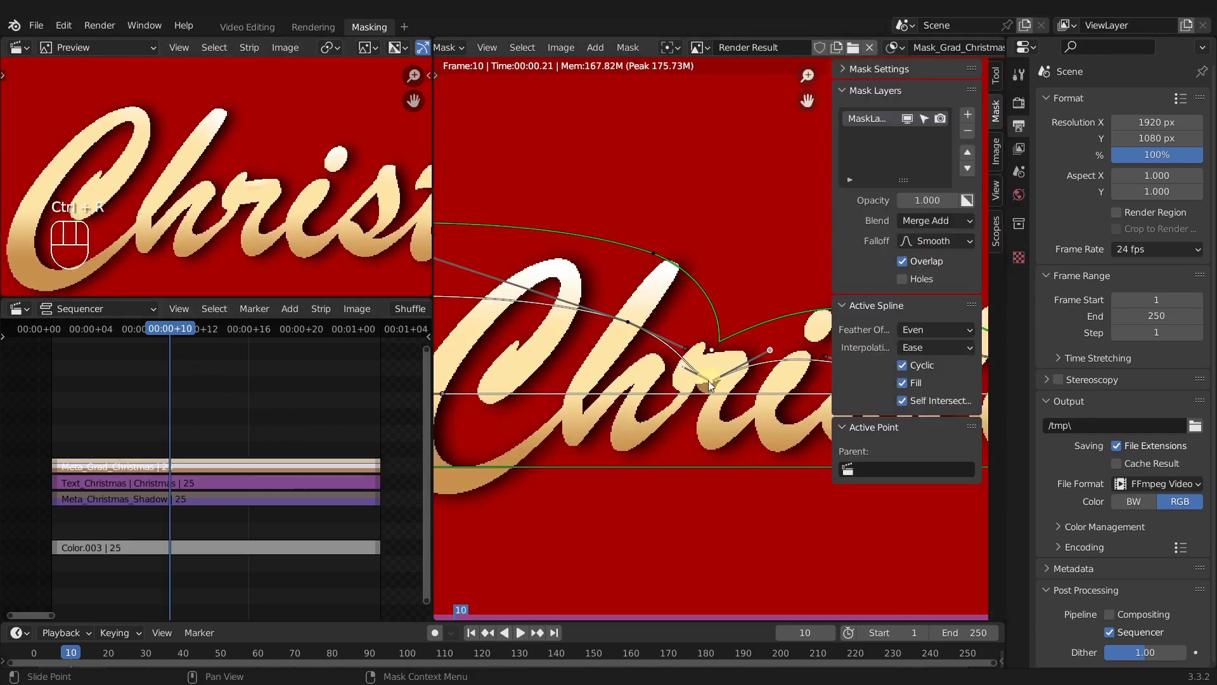
- Pull the mask's feather down close to the top of the "r", turn off Self Intersection and refresh the preview
{"action": "scroll", "coordinate": [724, 446], "scroll_direction": "down", "scroll_amount": 2}
{"action": "scroll", "coordinate": [587, 379], "scroll_direction": "up", "scroll_amount": 3}
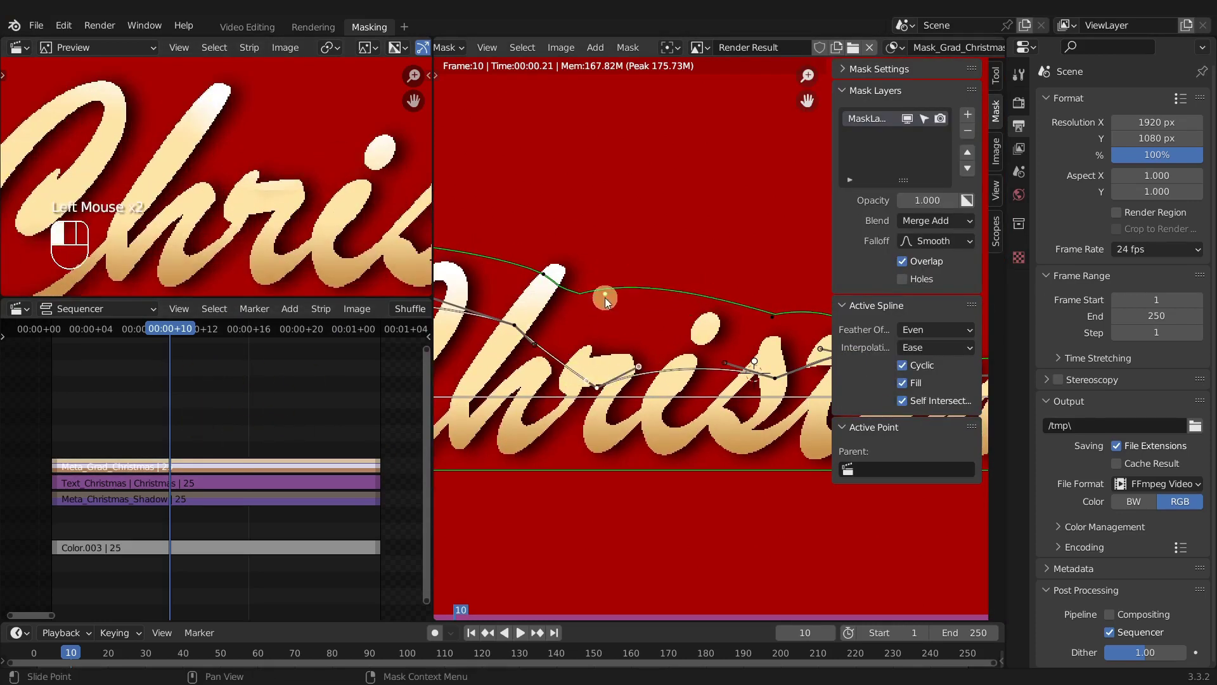
{"action": "key", "text": "ctrl+r"}
{"action": "left_click_drag", "start_coordinate": [573, 344], "coordinate": [589, 380]}
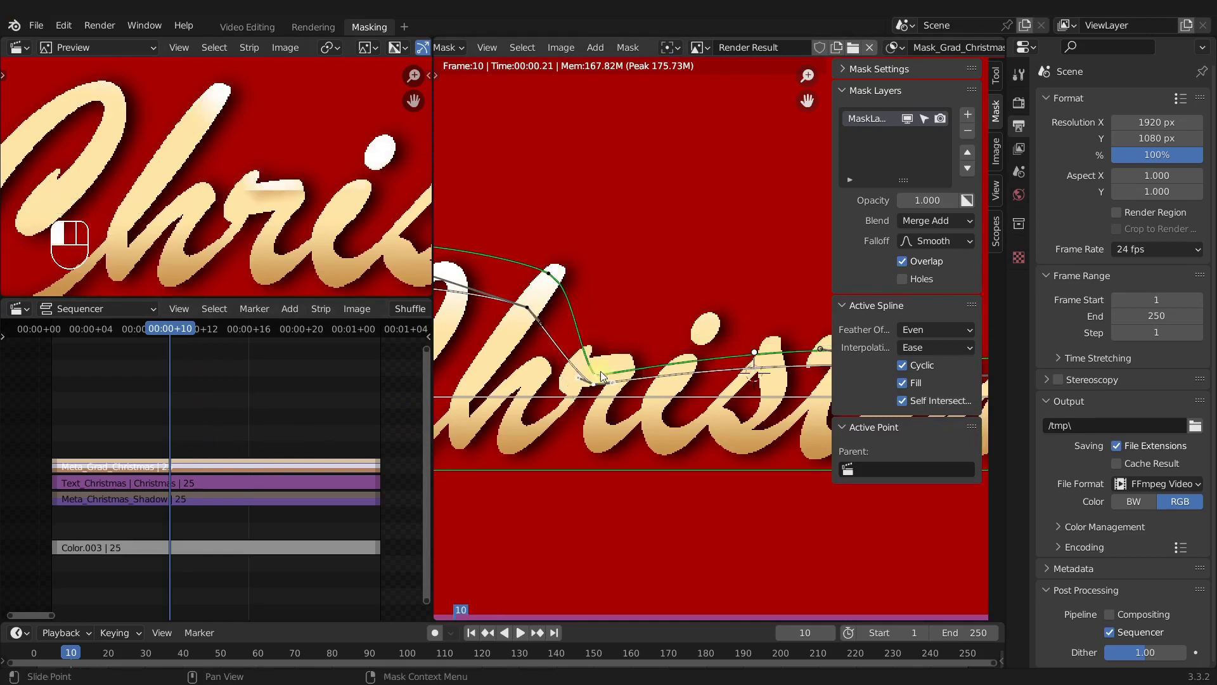
{"action": "key", "text": "ctrl+r"}
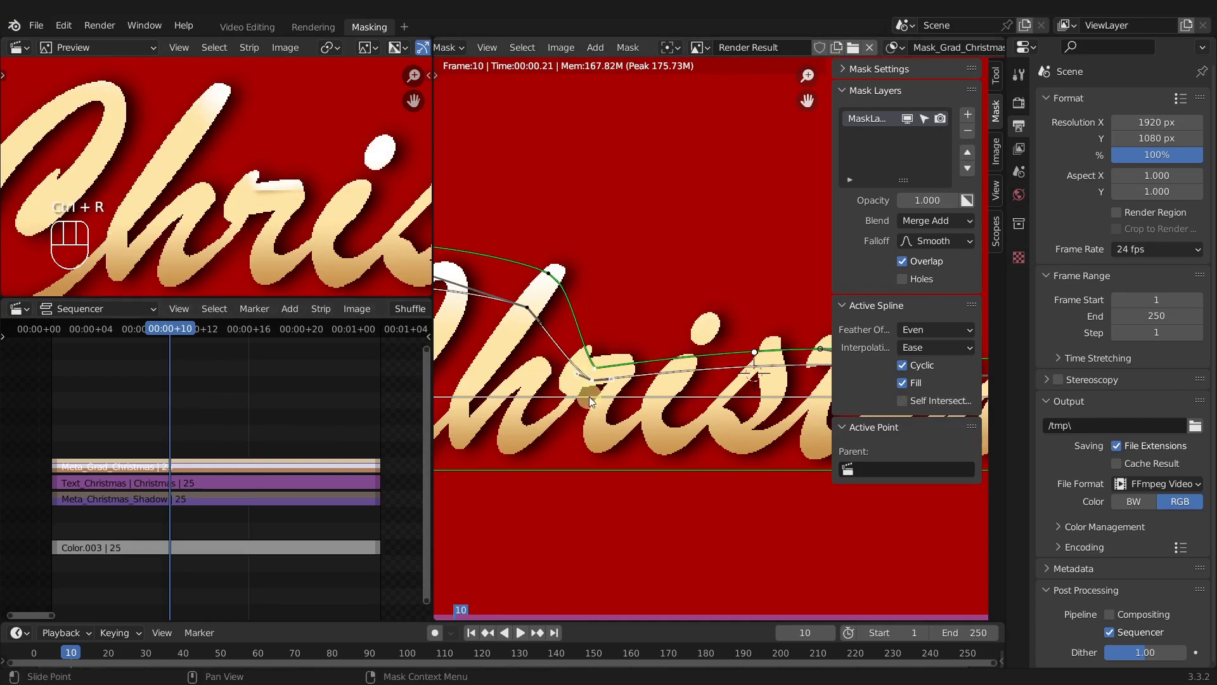
- Open the Meta_Grad_Christmas meta strip and examine where its white, pale yellow and golden orange areas meet
{"action": "scroll", "coordinate": [587, 396], "scroll_direction": "down", "scroll_amount": 3}
{"action": "scroll", "coordinate": [590, 401], "scroll_direction": "up", "scroll_amount": 4}
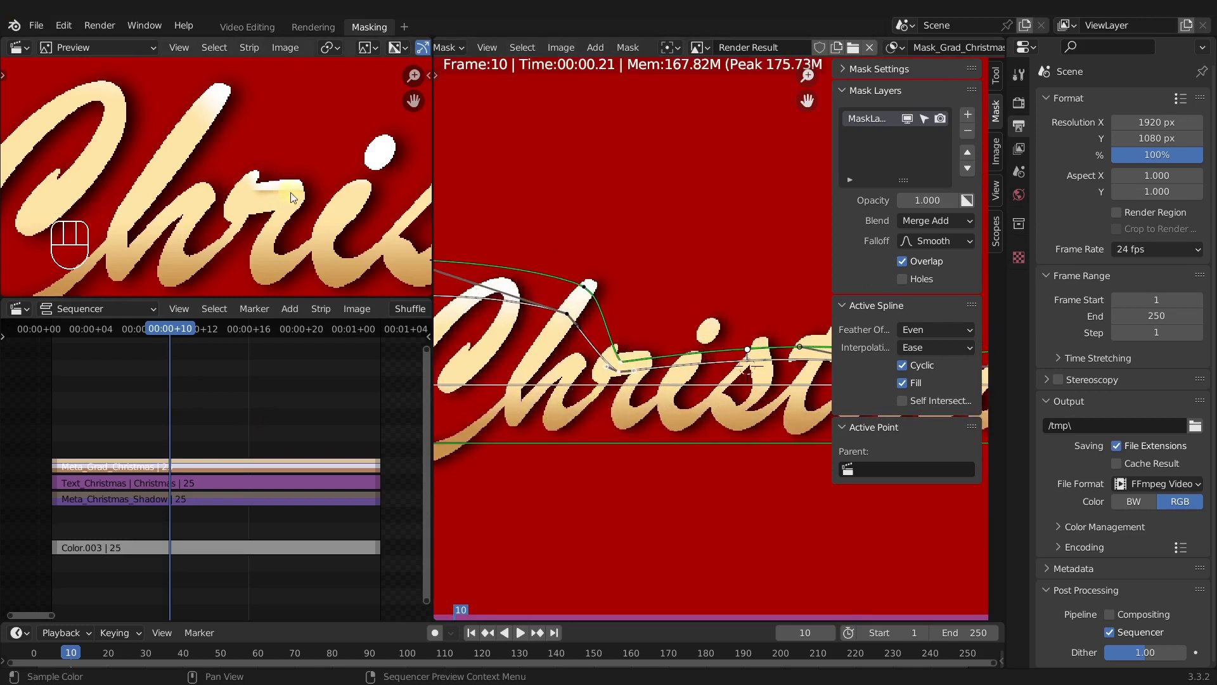
{"action": "scroll", "coordinate": [279, 204], "scroll_direction": "up", "scroll_amount": 4}
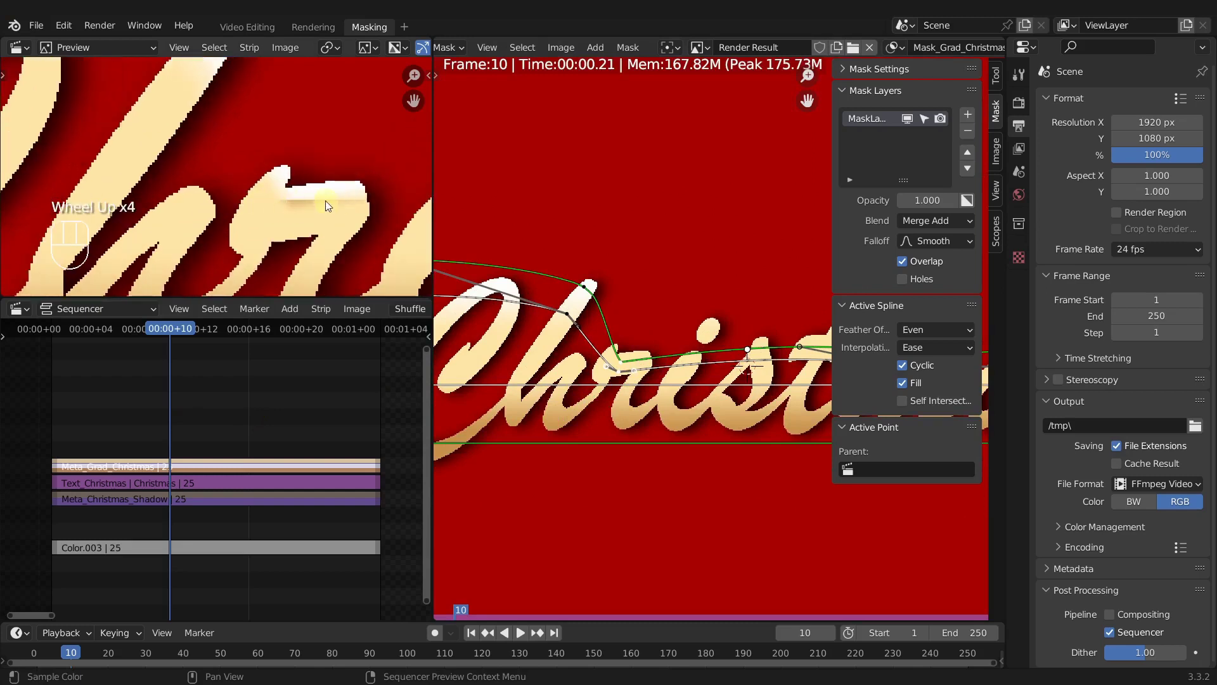
{"action": "scroll", "coordinate": [317, 205], "scroll_direction": "down", "scroll_amount": 5}
{"action": "left_click", "coordinate": [204, 469]}
{"action": "key", "text": "Tab"}
{"action": "scroll", "coordinate": [250, 211], "scroll_direction": "down", "scroll_amount": 3}
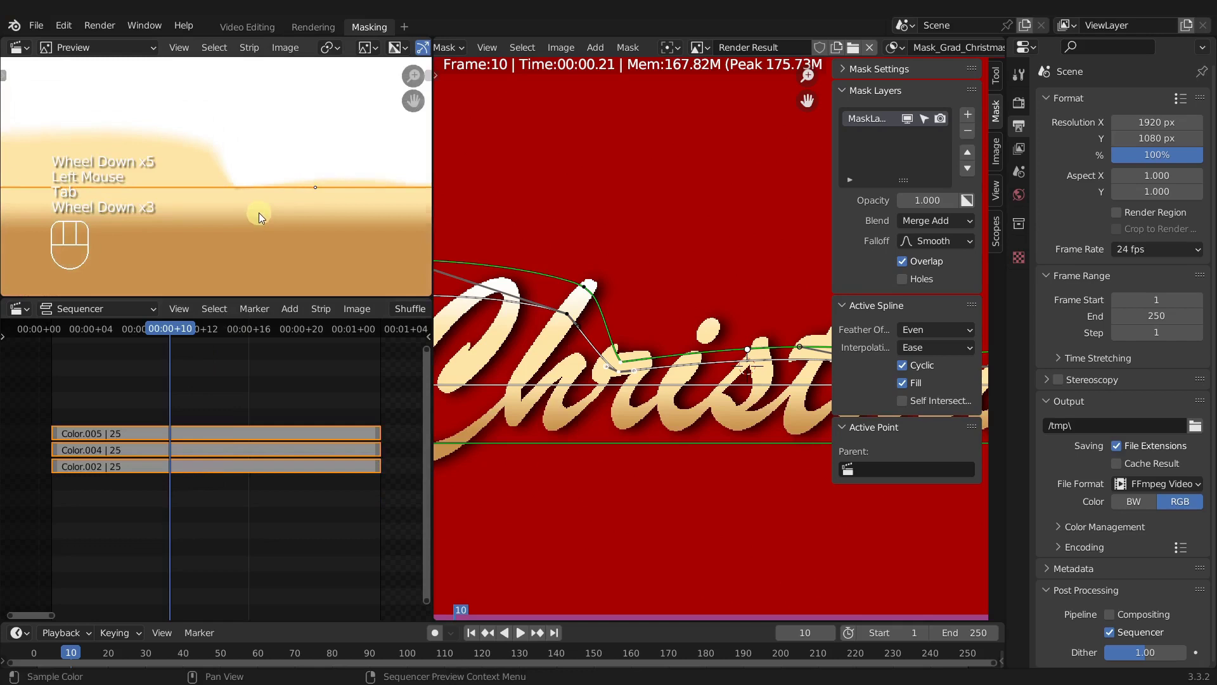
{"action": "scroll", "coordinate": [258, 216], "scroll_direction": "down", "scroll_amount": 5}
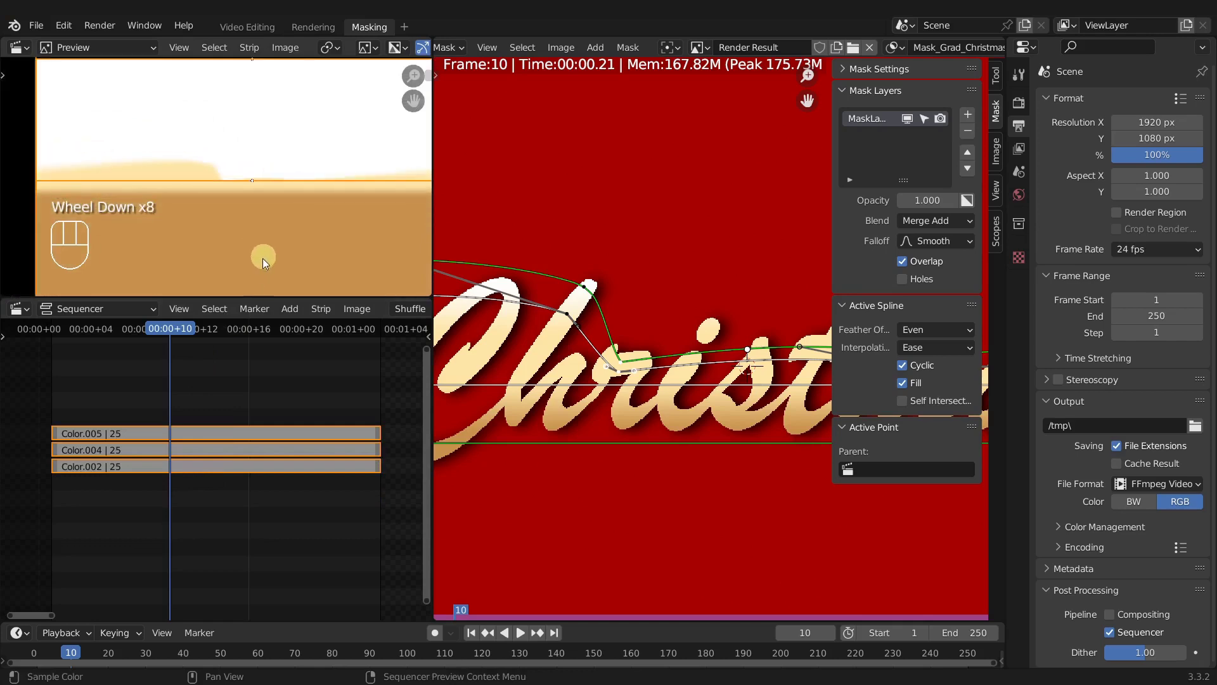
{"action": "scroll", "coordinate": [255, 253], "scroll_direction": "down", "scroll_amount": 2}
{"action": "scroll", "coordinate": [258, 248], "scroll_direction": "up", "scroll_amount": 3}
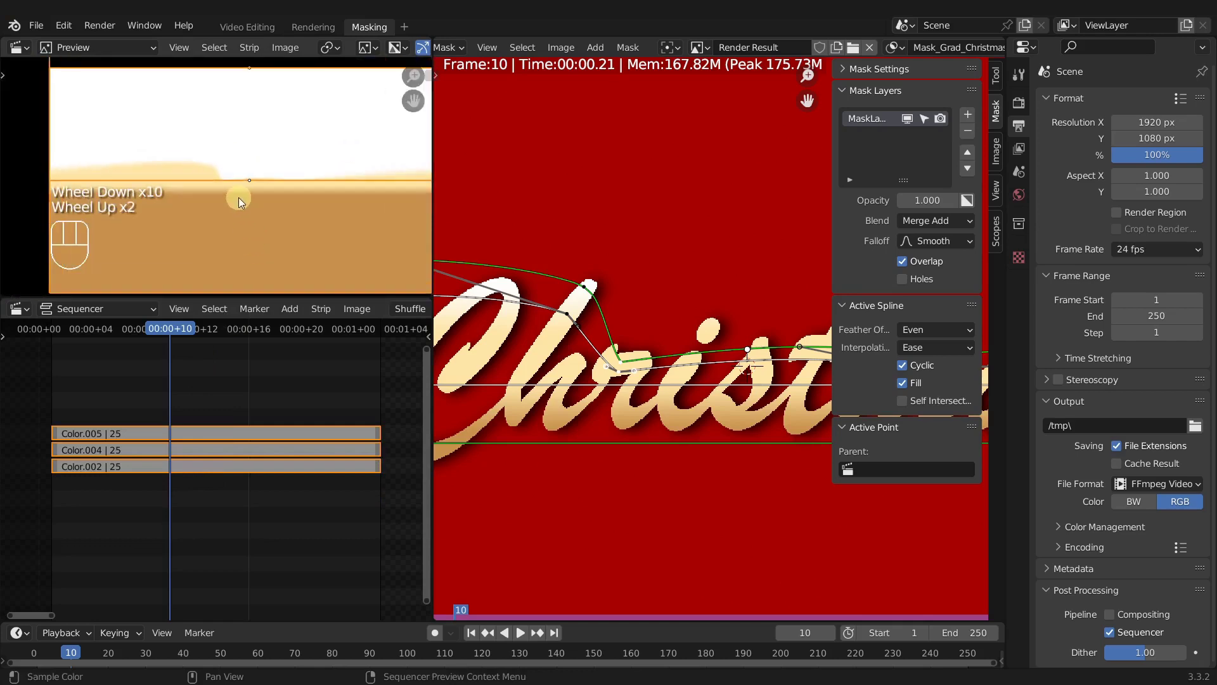
{"action": "scroll", "coordinate": [236, 209], "scroll_direction": "up", "scroll_amount": 2}
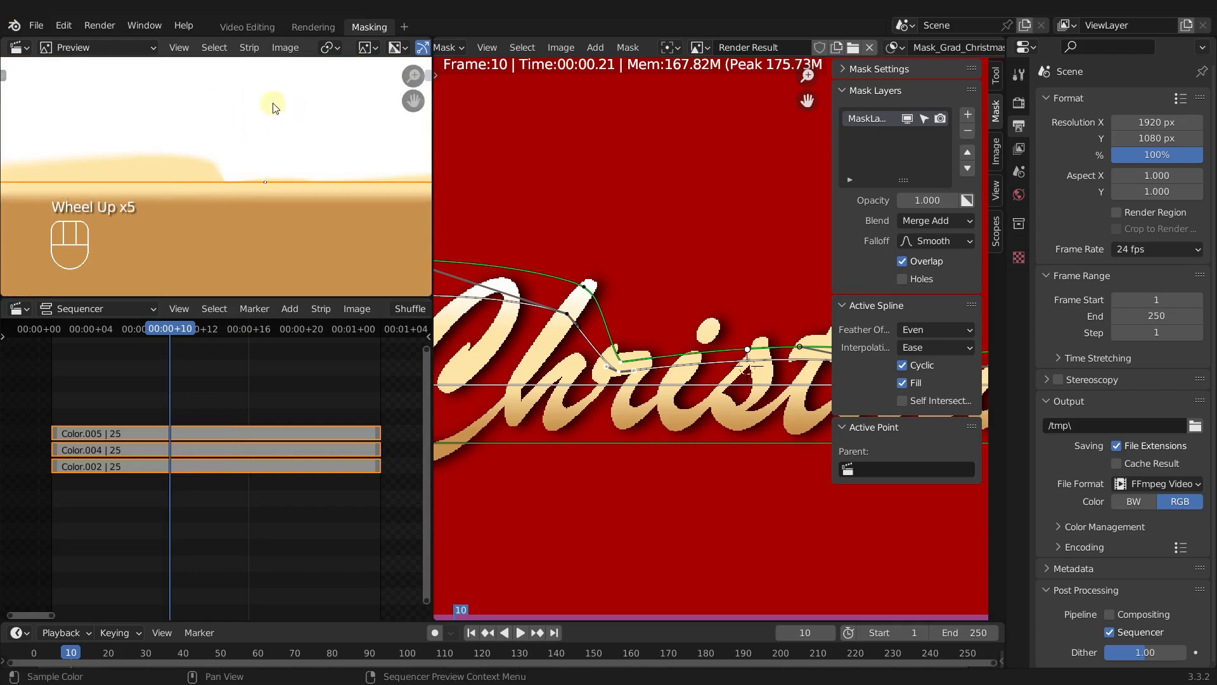
- Move the white Color.004 strip slightly lower in the frame and exit the meta strip
{"action": "left_click", "coordinate": [188, 447]}
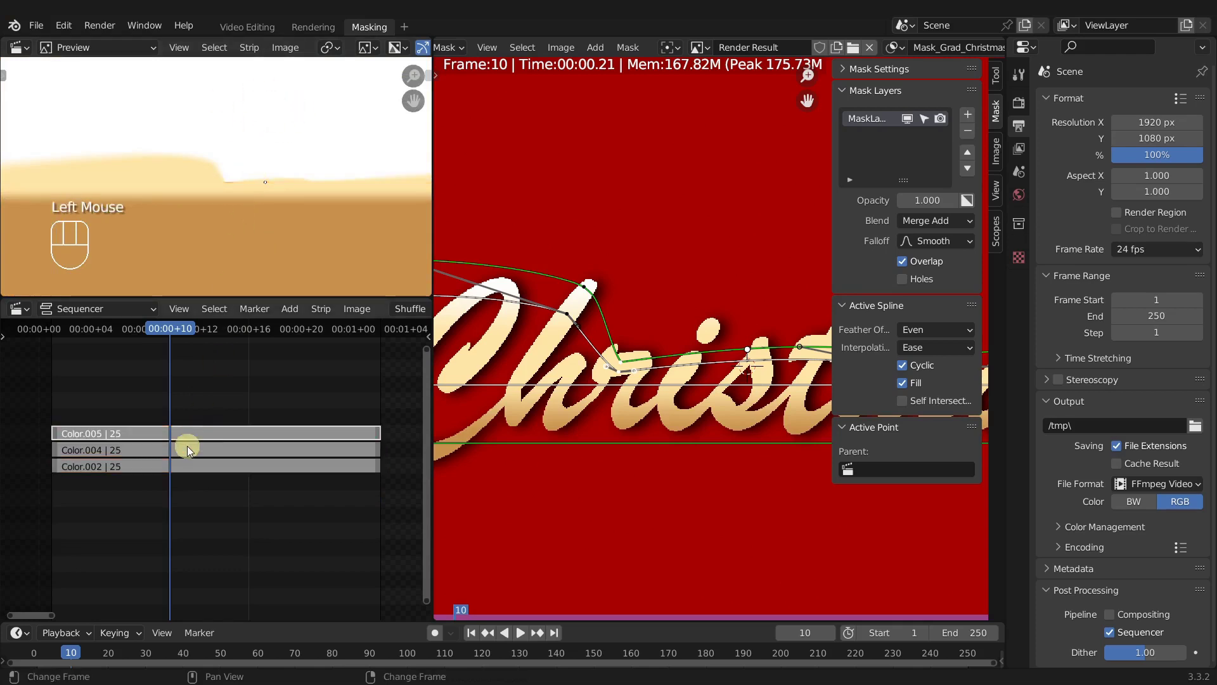
{"action": "left_click", "coordinate": [185, 449]}
{"action": "middle_click_drag", "start_coordinate": [209, 409], "coordinate": [203, 380], "text": "ctrl"}
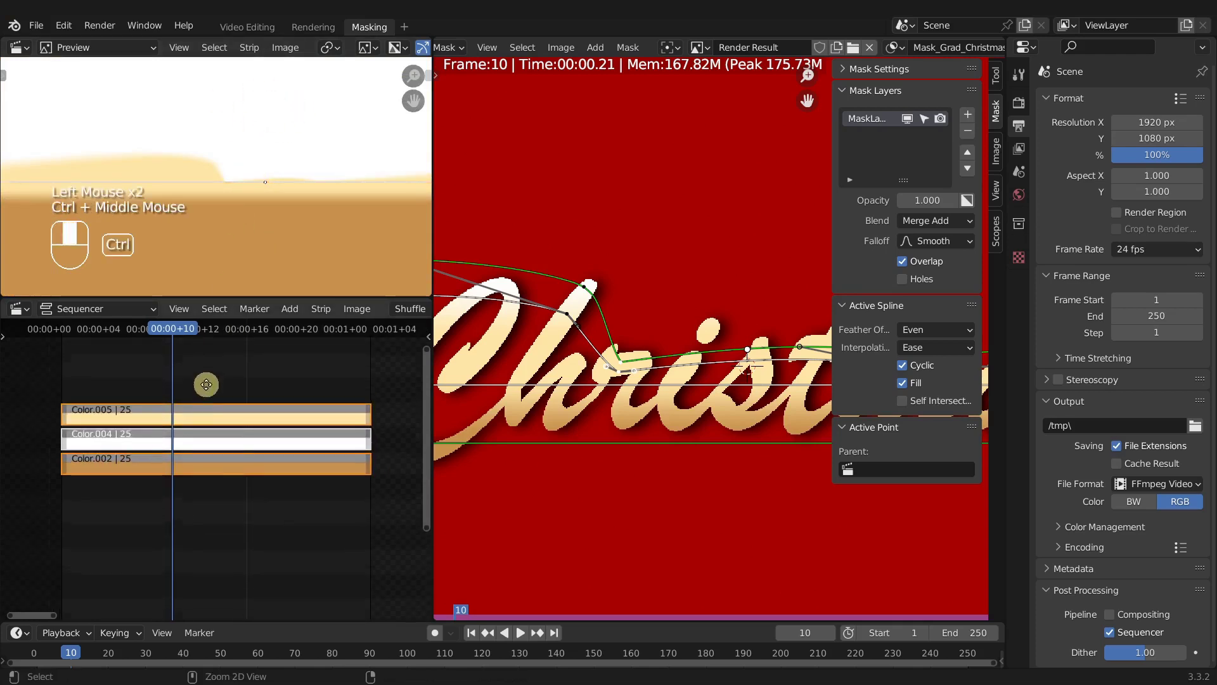
{"action": "left_click", "coordinate": [195, 436]}
{"action": "left_click", "coordinate": [258, 177]}
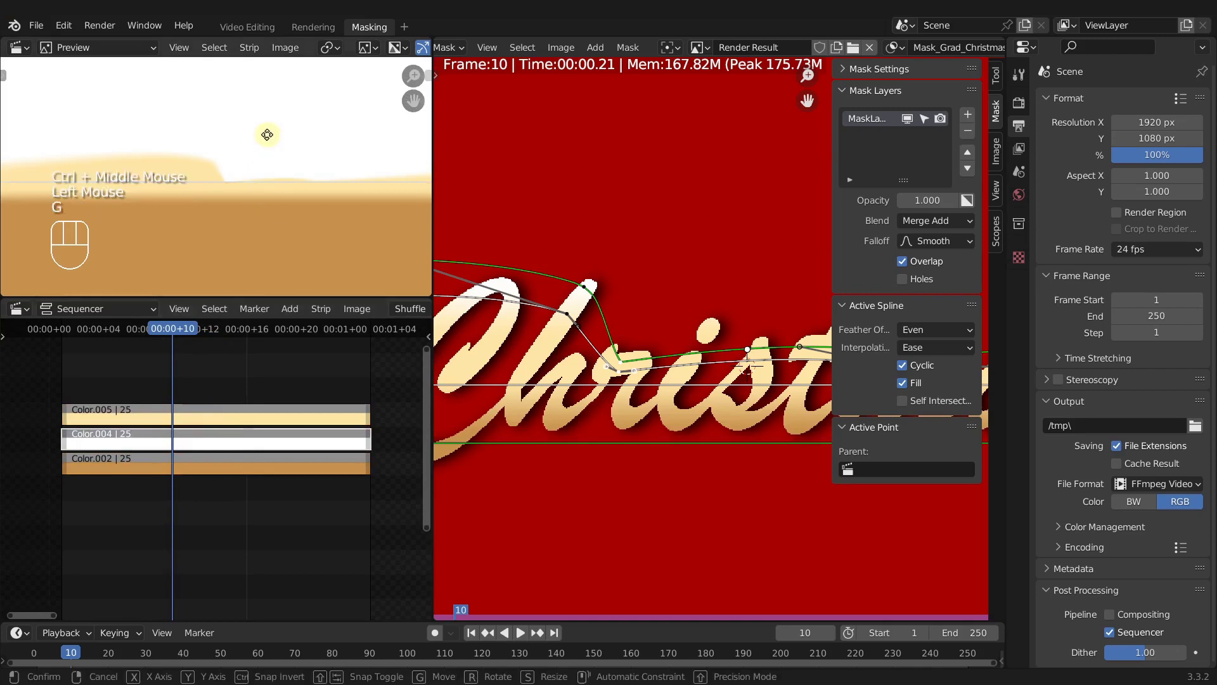
{"action": "key", "text": "g"}
{"action": "left_click", "coordinate": [265, 140]}
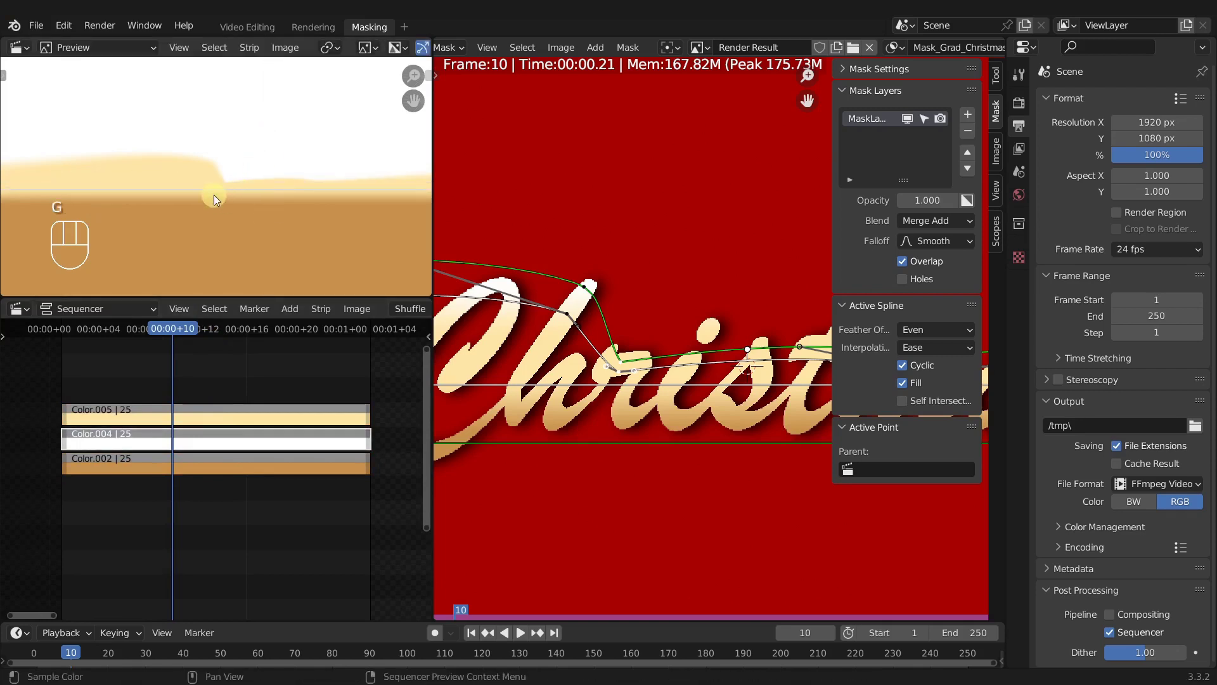
{"action": "scroll", "coordinate": [280, 203], "scroll_direction": "down", "scroll_amount": 3}
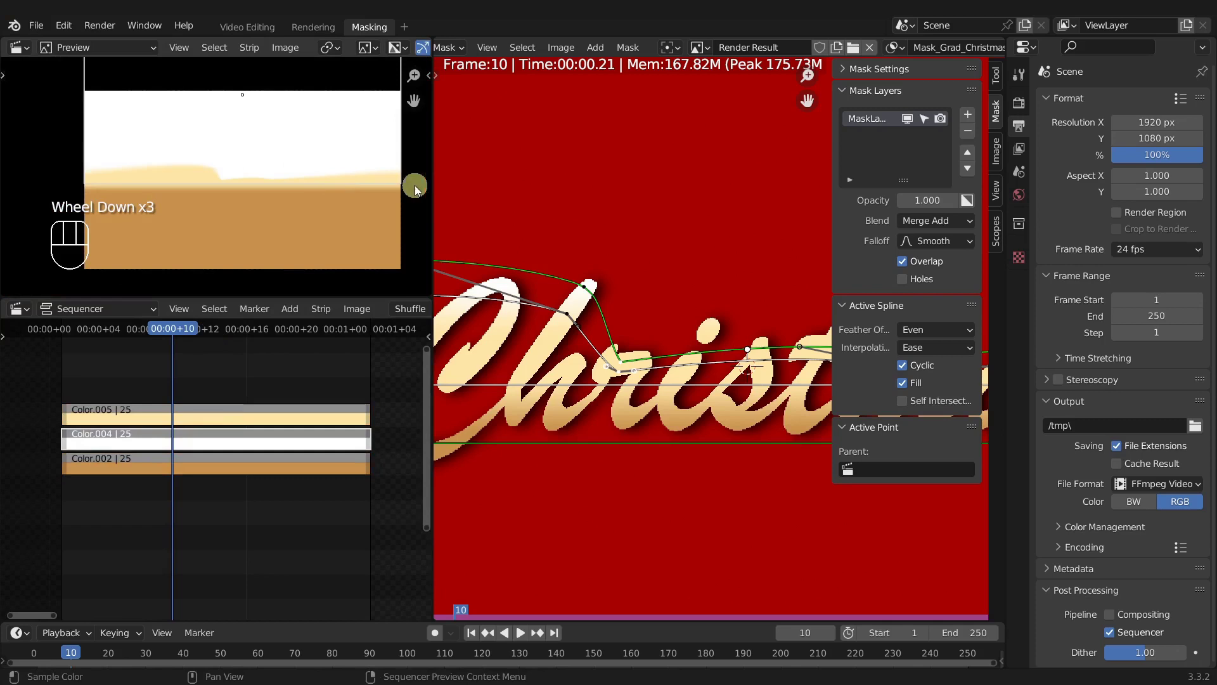
{"action": "scroll", "coordinate": [266, 189], "scroll_direction": "up", "scroll_amount": 3}
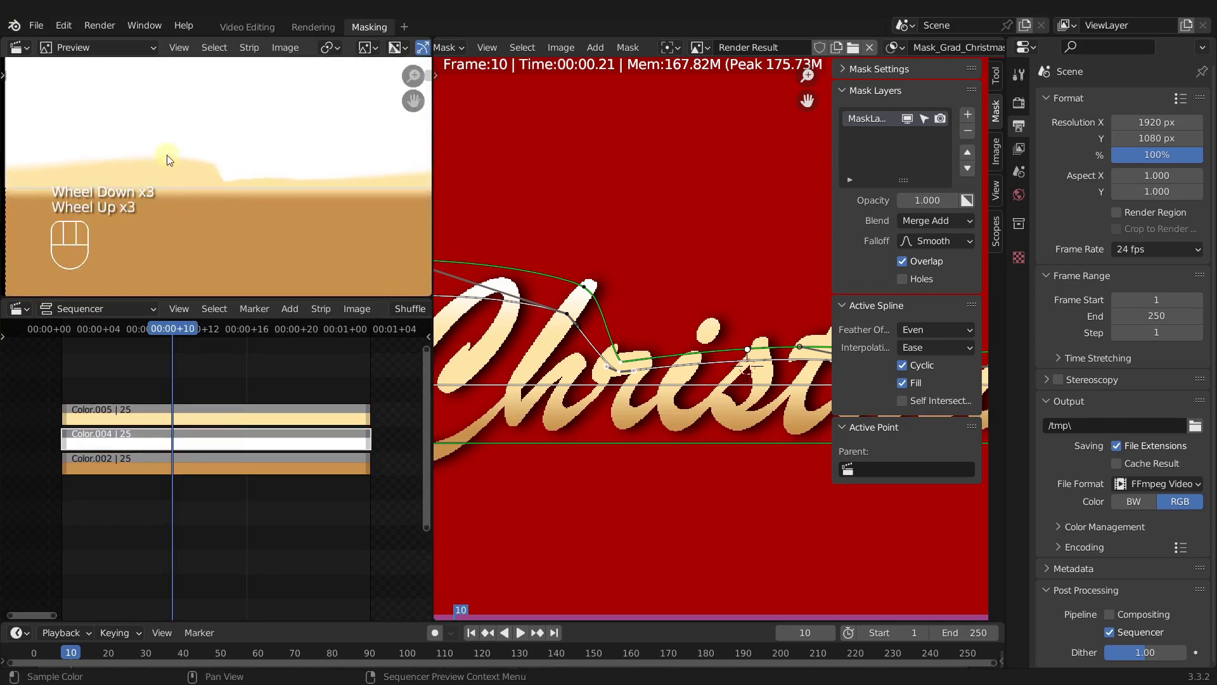
{"action": "left_click", "coordinate": [239, 382]}
{"action": "key", "text": "Tab"}
{"action": "scroll", "coordinate": [265, 192], "scroll_direction": "up", "scroll_amount": 9}
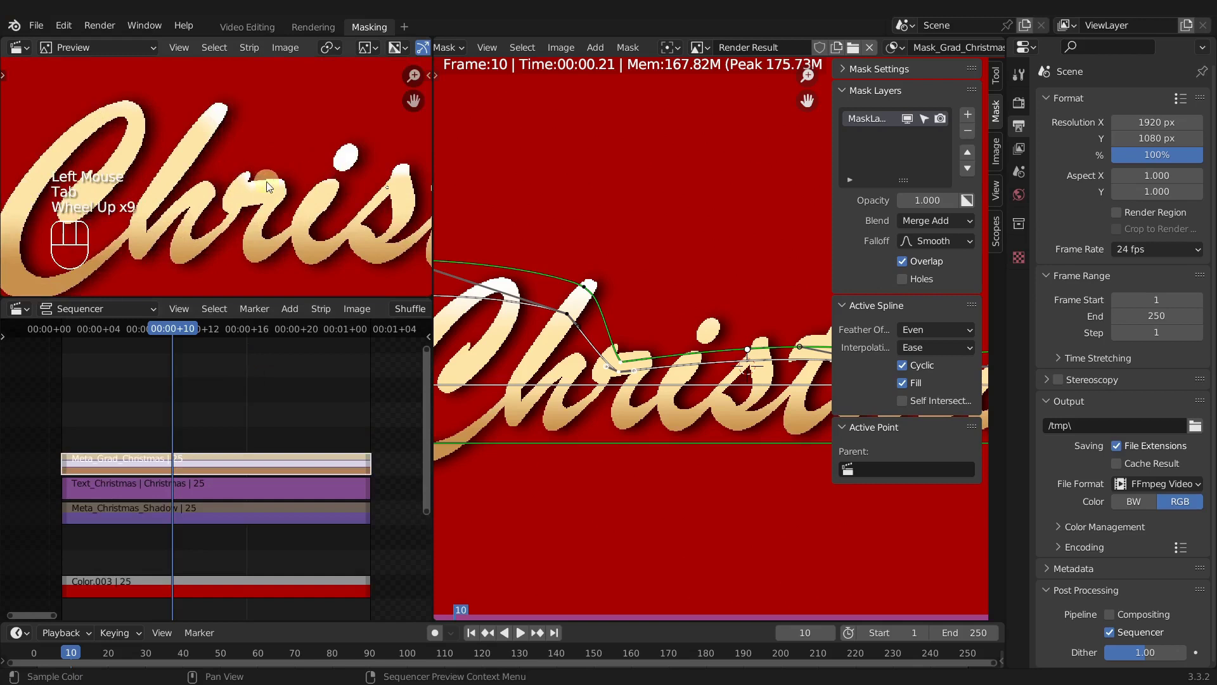
- Fine-tune the position of the mask point and its feather at the top of the "r"
{"action": "left_click", "coordinate": [632, 355]}
{"action": "left_click_drag", "start_coordinate": [632, 355], "coordinate": [627, 359]}
{"action": "double_click", "coordinate": [612, 366]}
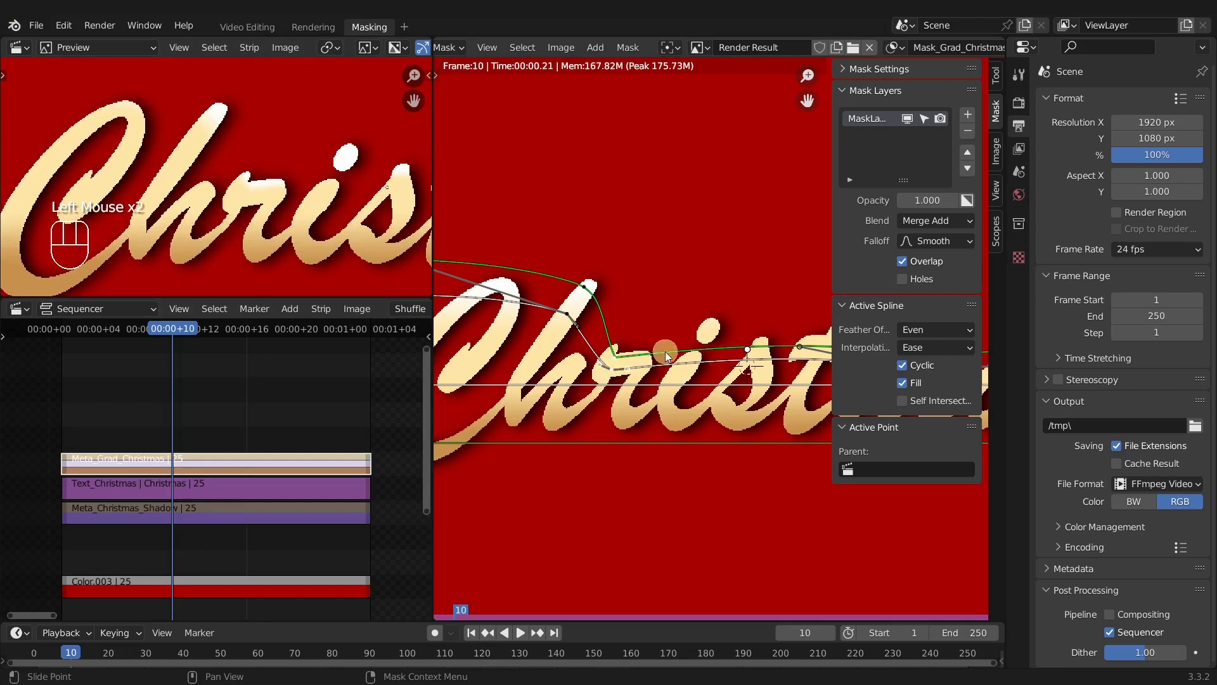
{"action": "middle_click_drag", "start_coordinate": [721, 351], "coordinate": [560, 338], "text": "shift"}
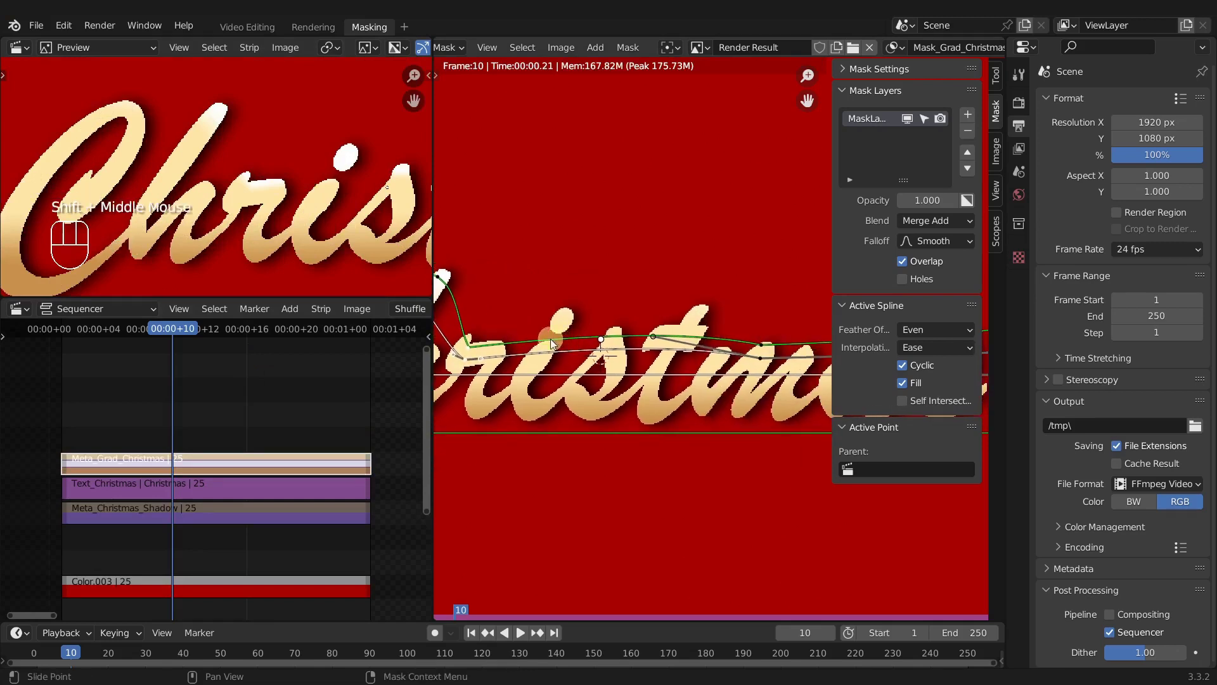
{"action": "left_click", "coordinate": [563, 322]}
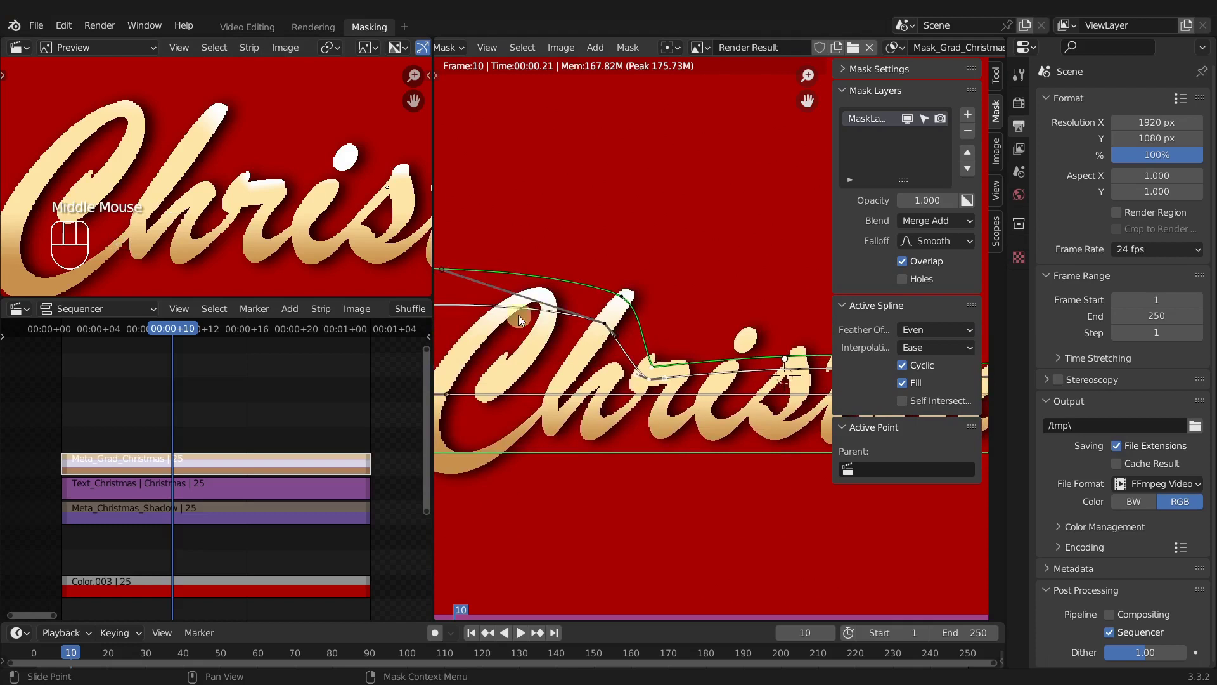
- Arch the mask's upper edge over the top of the "C" and refresh the preview
{"action": "left_click", "coordinate": [707, 335]}
{"action": "left_click", "coordinate": [711, 336]}
{"action": "left_click_drag", "start_coordinate": [710, 336], "coordinate": [550, 356]}
{"action": "scroll", "coordinate": [213, 179], "scroll_direction": "down", "scroll_amount": 10}
{"action": "scroll", "coordinate": [666, 339], "scroll_direction": "up", "scroll_amount": 2}
{"action": "scroll", "coordinate": [573, 349], "scroll_direction": "down", "scroll_amount": 3}
{"action": "middle_click_drag", "start_coordinate": [573, 348], "coordinate": [671, 345], "text": "shift"}
{"action": "left_click_drag", "start_coordinate": [722, 328], "coordinate": [771, 307]}
{"action": "scroll", "coordinate": [253, 241], "scroll_direction": "up", "scroll_amount": 2}
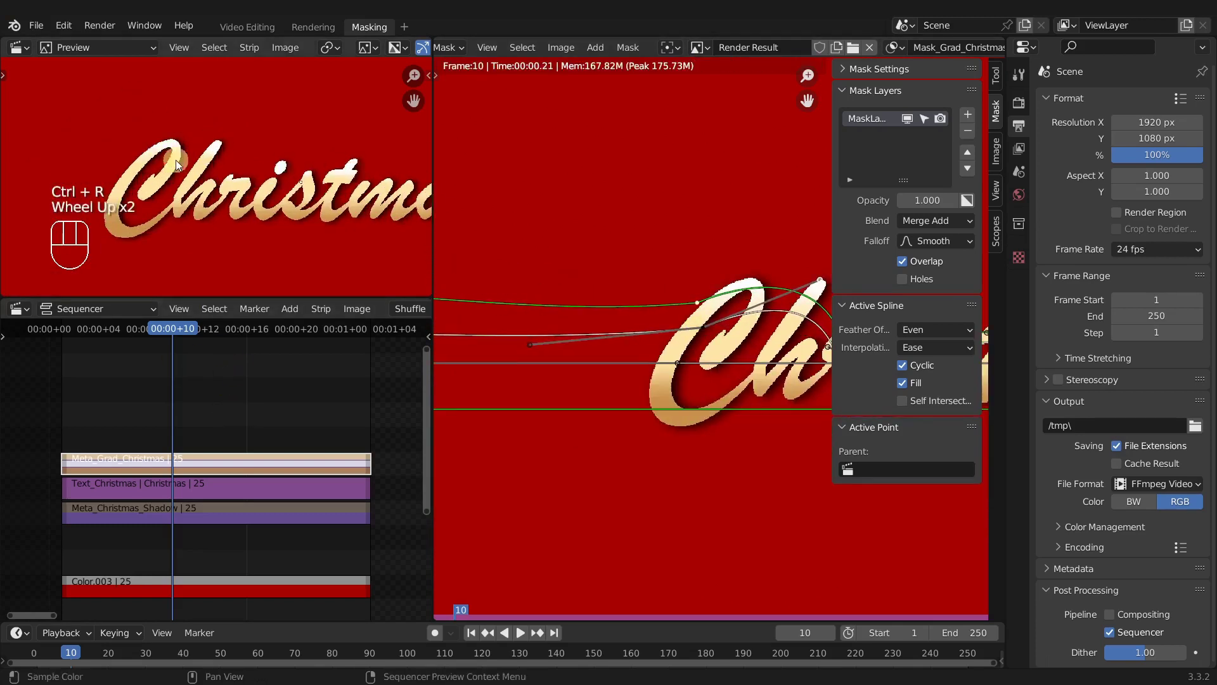
- Adjust the curve handle of the mask's upper edge beyond the title's final "s" and refresh the preview
{"action": "scroll", "coordinate": [253, 241], "scroll_direction": "down", "scroll_amount": 2}
{"action": "middle_click_drag", "start_coordinate": [688, 383], "coordinate": [755, 355], "text": "shift"}
{"action": "left_click_drag", "start_coordinate": [755, 355], "coordinate": [750, 372]}
{"action": "key", "text": "ctrl+r"}
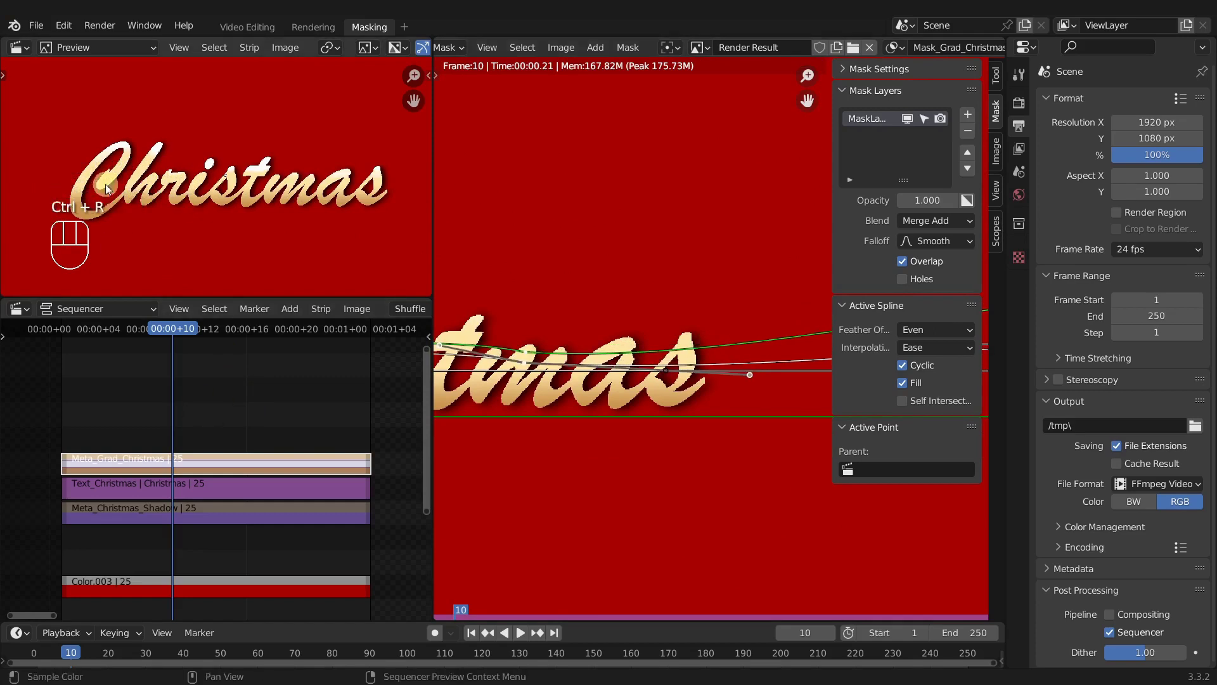
- Mute the red Color.003 background strip and exit the Meta_Christmas strip to show the whole "Merry Christmas" title
{"action": "scroll", "coordinate": [222, 240], "scroll_direction": "down", "scroll_amount": 6}
{"action": "scroll", "coordinate": [648, 360], "scroll_direction": "down", "scroll_amount": 7}
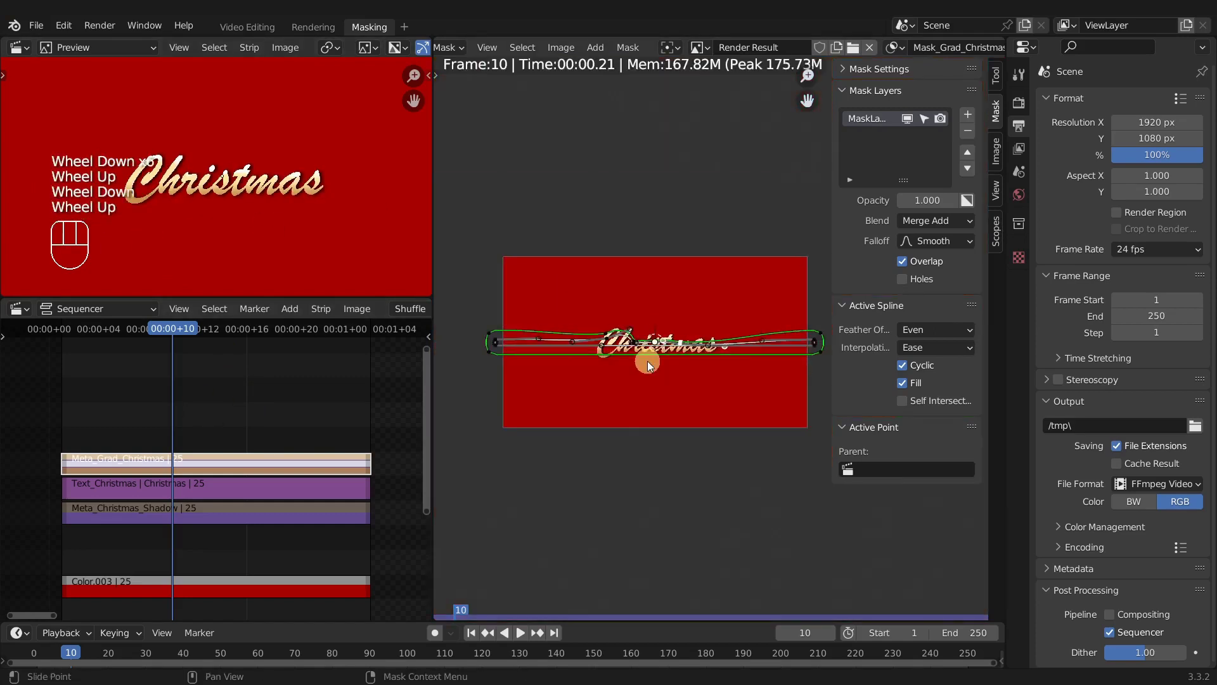
{"action": "double_click", "coordinate": [211, 413]}
{"action": "left_click", "coordinate": [218, 576]}
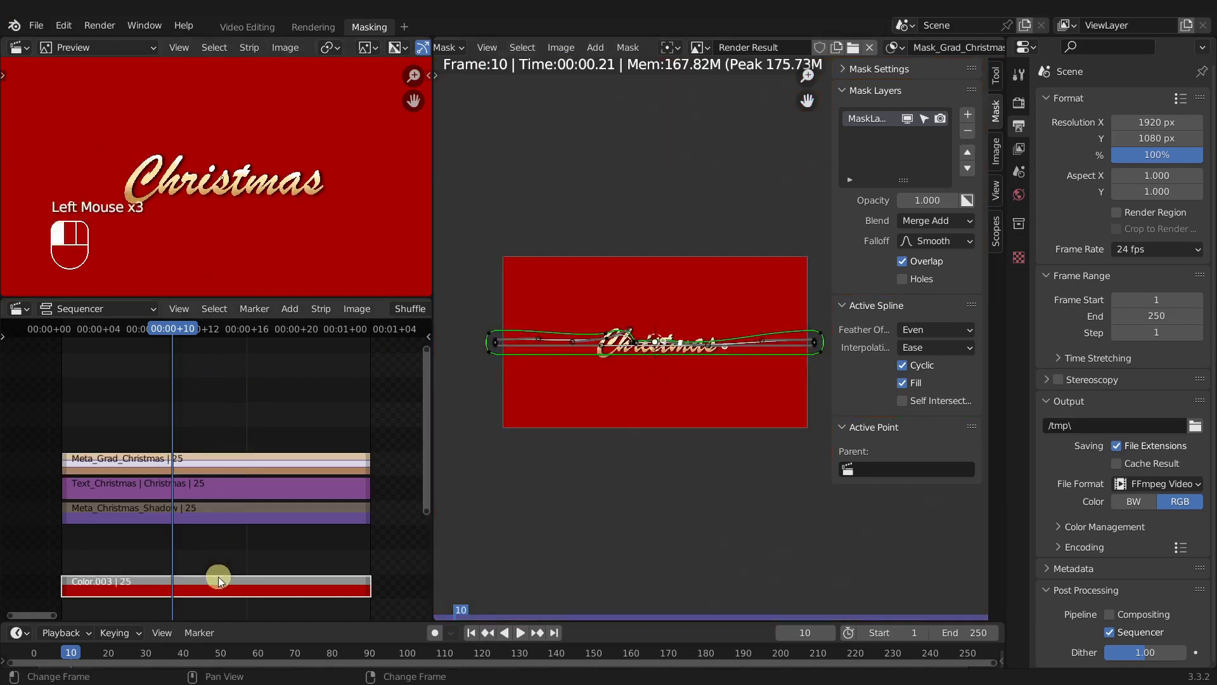
{"action": "key", "text": "h"}
{"action": "left_click", "coordinate": [231, 415]}
{"action": "key", "text": "Tab"}
{"action": "left_click", "coordinate": [230, 415]}
{"action": "scroll", "coordinate": [355, 190], "scroll_direction": "down", "scroll_amount": 1}
{"action": "scroll", "coordinate": [355, 191], "scroll_direction": "up", "scroll_amount": 1}
{"action": "middle_click_drag", "start_coordinate": [346, 171], "coordinate": [410, 225], "text": "shift"}
{"action": "scroll", "coordinate": [412, 225], "scroll_direction": "up", "scroll_amount": 2, "text": "shift"}
{"action": "scroll", "coordinate": [413, 225], "scroll_direction": "down", "scroll_amount": 1}
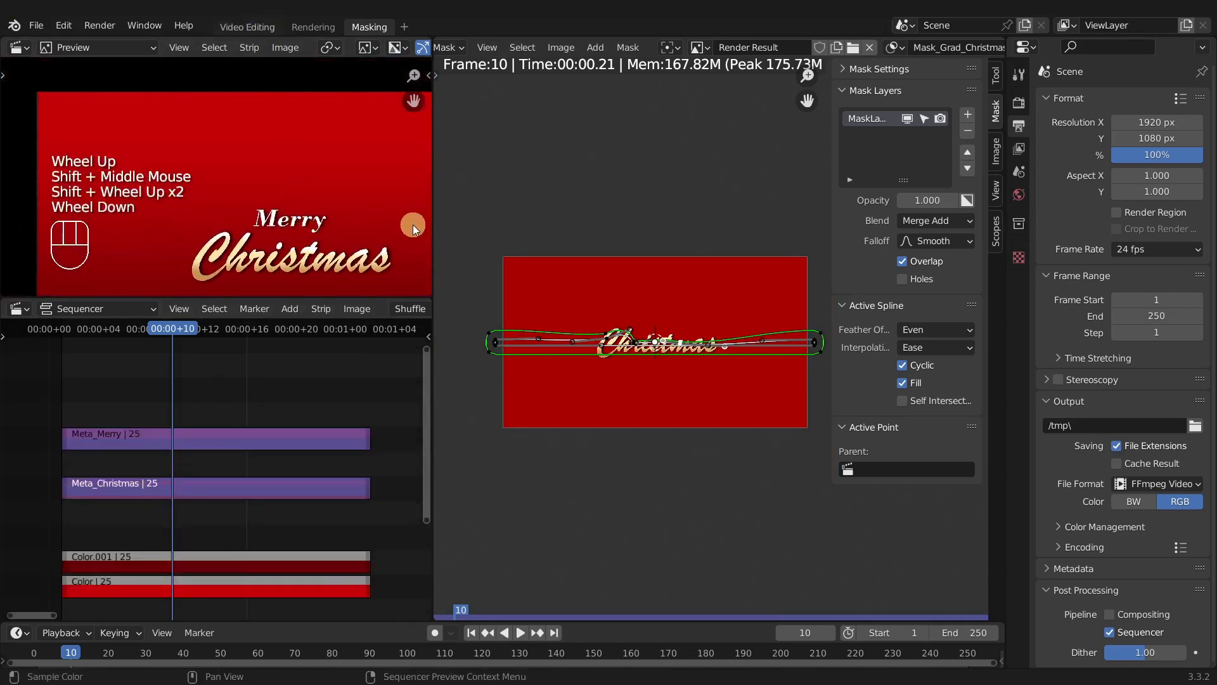
- In the Video Editing workspace, copy the Meta_Grad_Christmas strip from inside Meta_Christmas, then exit the meta strip
{"action": "left_click", "coordinate": [247, 27]}
{"action": "scroll", "coordinate": [516, 304], "scroll_direction": "down", "scroll_amount": 4}
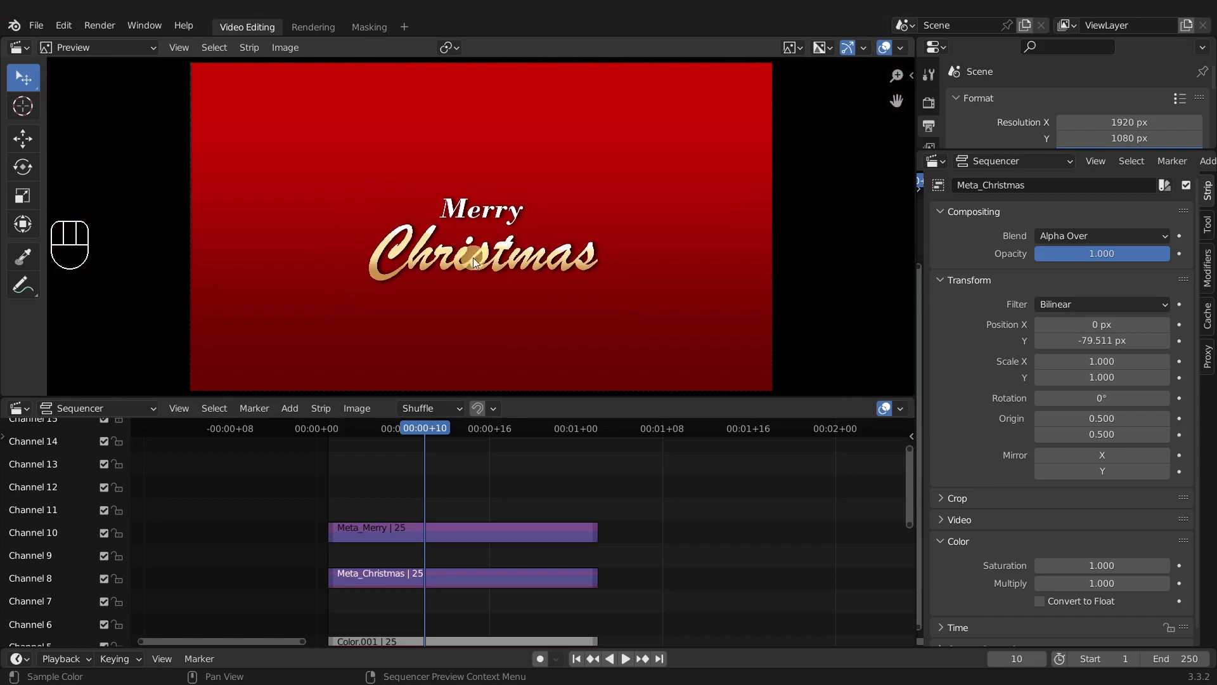
{"action": "scroll", "coordinate": [497, 231], "scroll_direction": "up", "scroll_amount": 4}
{"action": "left_click", "coordinate": [393, 537]}
{"action": "left_click", "coordinate": [405, 577], "text": "shift"}
{"action": "key", "text": "Tab"}
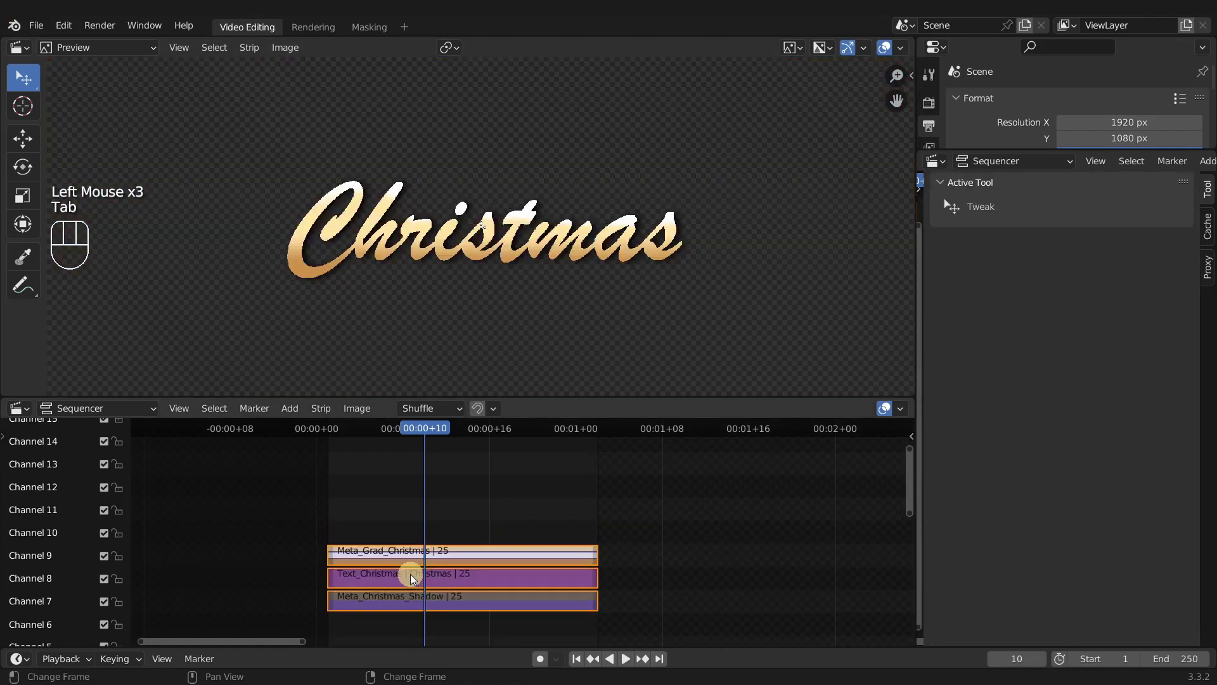
{"action": "middle_click_drag", "start_coordinate": [405, 576], "coordinate": [414, 540]}
{"action": "left_click", "coordinate": [421, 517]}
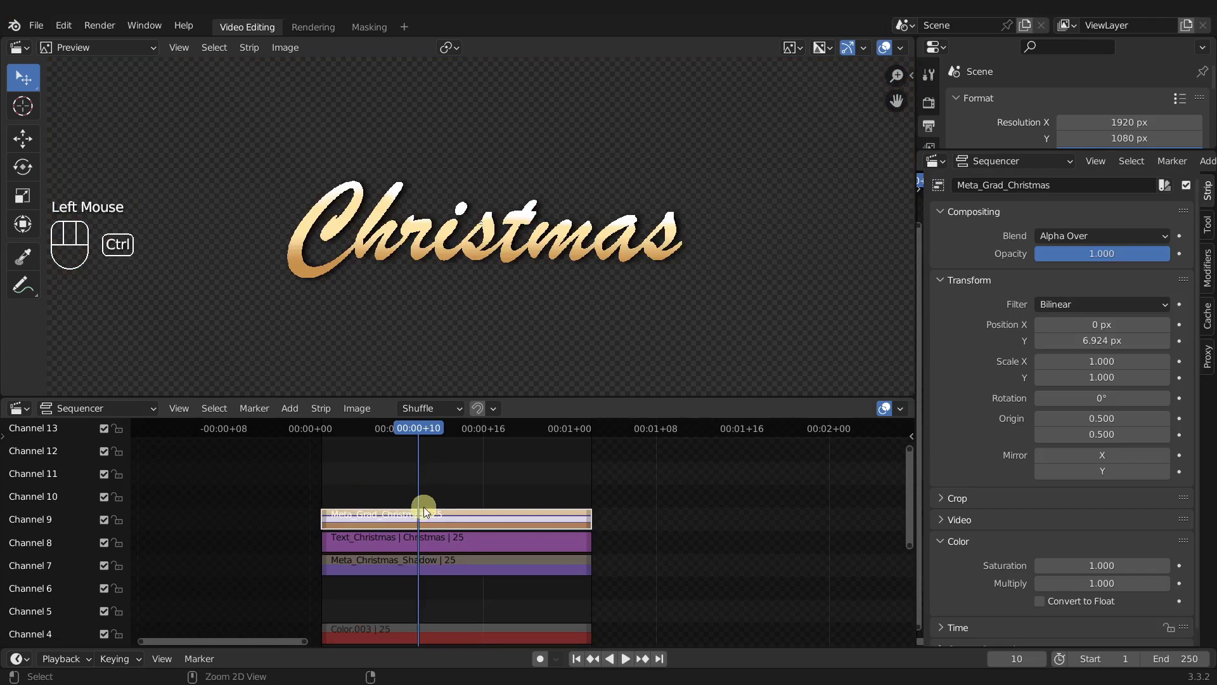
{"action": "key", "text": "ctrl+c"}
{"action": "left_click", "coordinate": [409, 489]}
{"action": "key", "text": "Tab"}
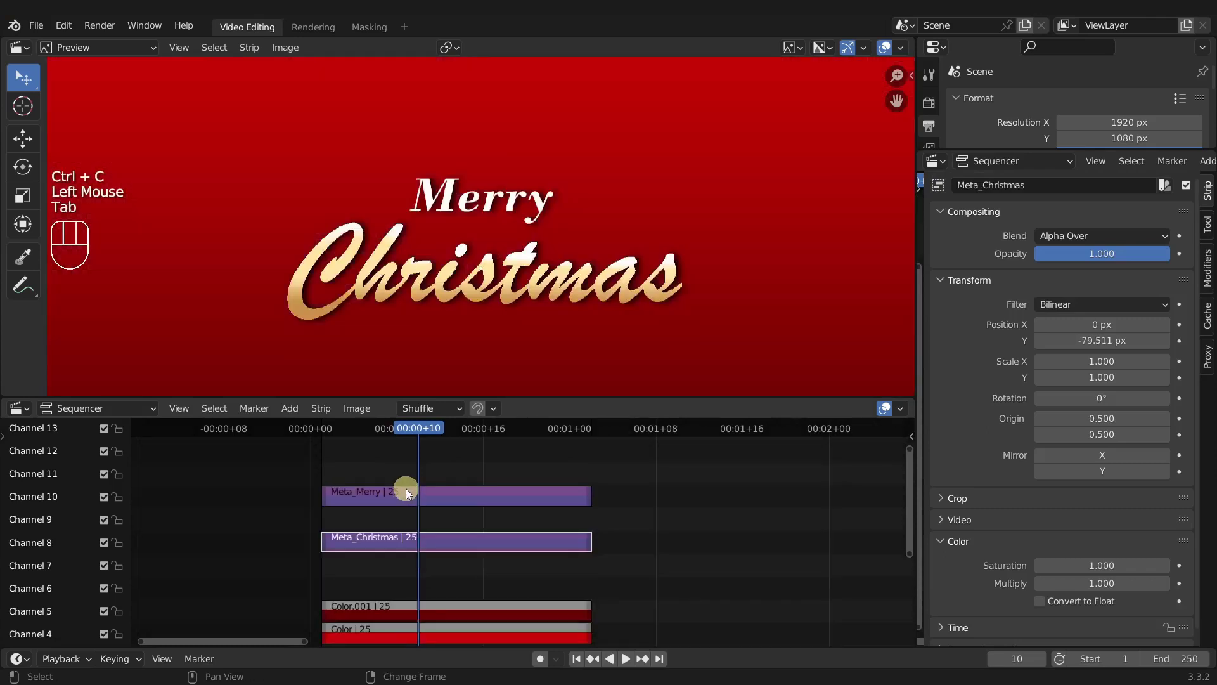
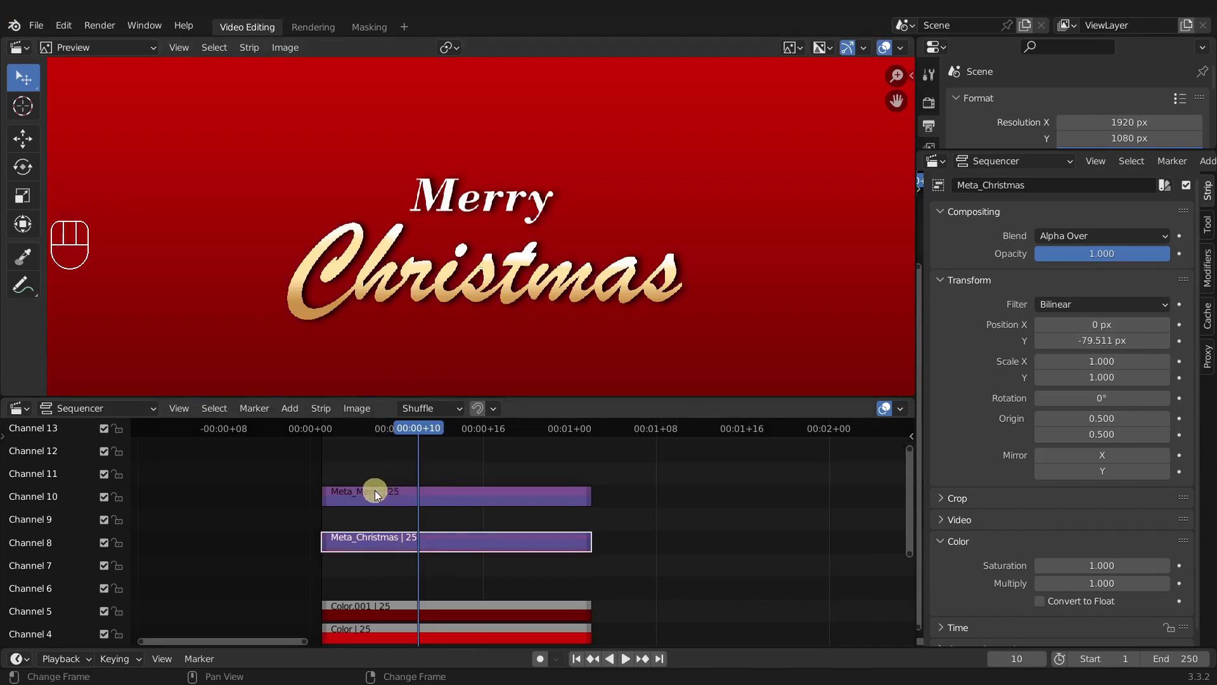
- Paste the copied gradient strip inside Meta_Merry at frame 1, placing it in channel 13 directly above Text_Merry
{"action": "left_click", "coordinate": [374, 489]}
{"action": "key", "text": "Tab"}
{"action": "mouse_move", "coordinate": [393, 492]}
{"action": "middle_mouse_down"}
{"action": "mouse_move", "coordinate": [422, 571]}
{"action": "mouse_move", "coordinate": [408, 503]}
{"action": "middle_mouse_up"}
{"action": "left_click", "coordinate": [576, 658]}
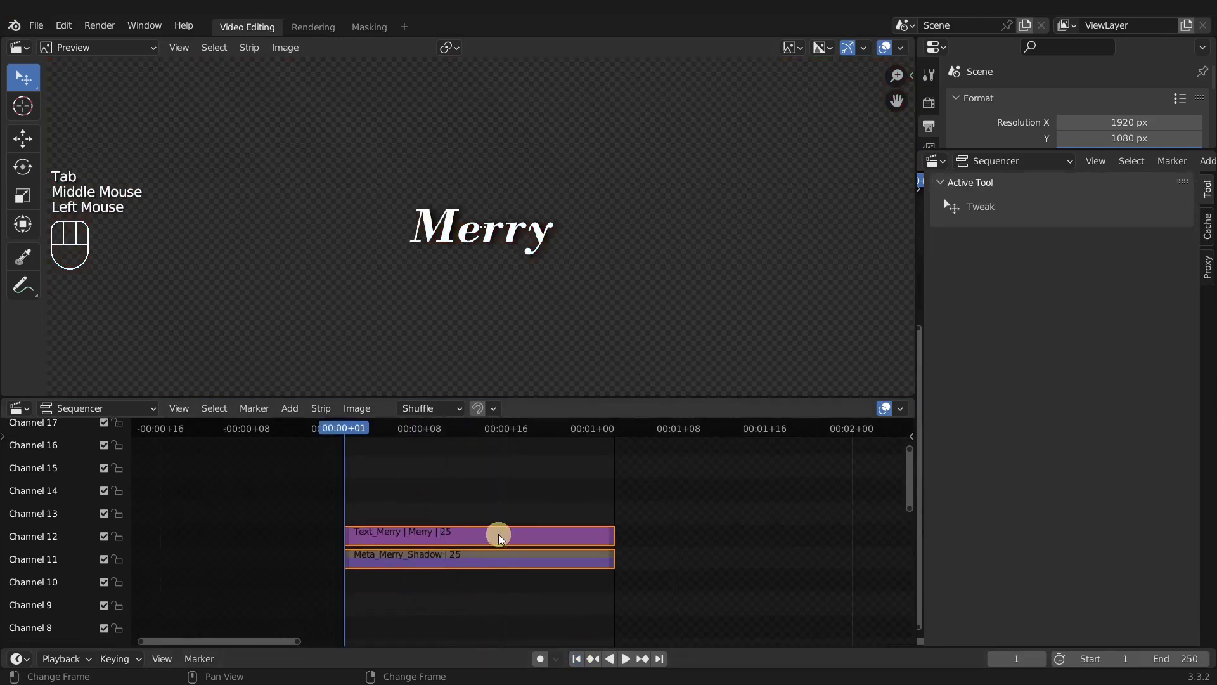
{"action": "key", "text": "ctrl+v"}
{"action": "key", "text": "g"}
{"action": "left_click", "coordinate": [438, 504]}
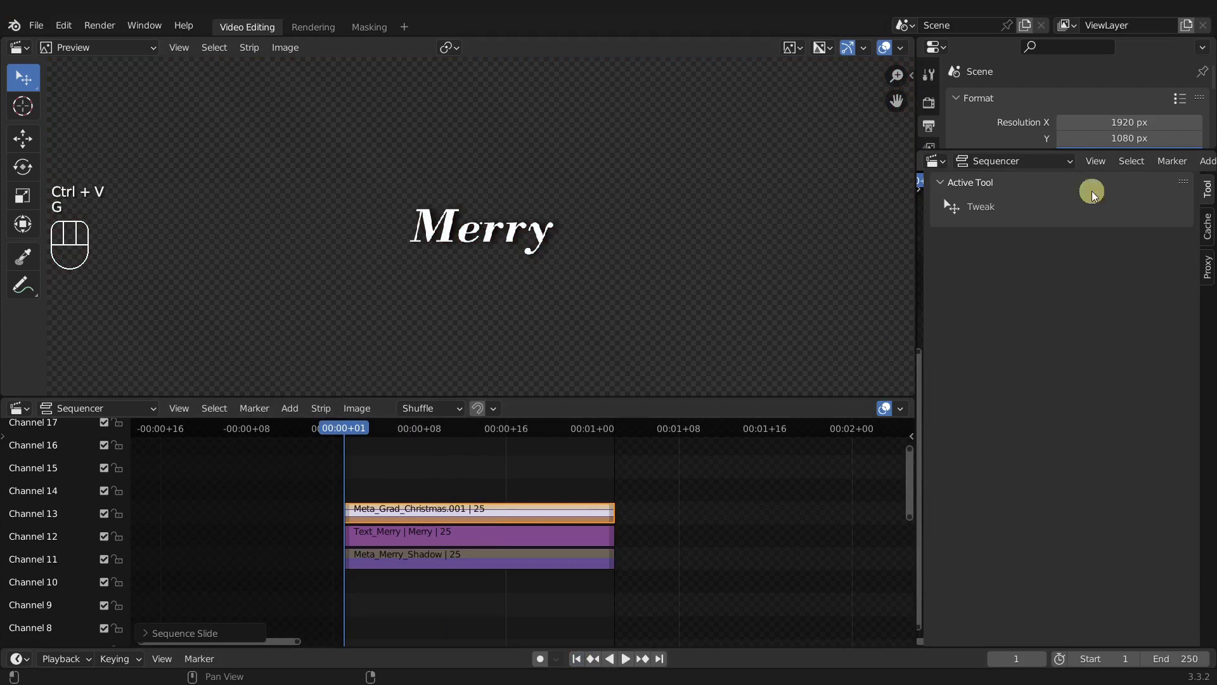
- Rename the pasted gradient meta strip to Meta_Grad_Merry
{"action": "left_click", "coordinate": [503, 517]}
{"action": "left_click", "coordinate": [1087, 188]}
{"action": "left_click_drag", "start_coordinate": [1087, 188], "coordinate": [1013, 192]}
{"action": "type", "text": "Ma"}
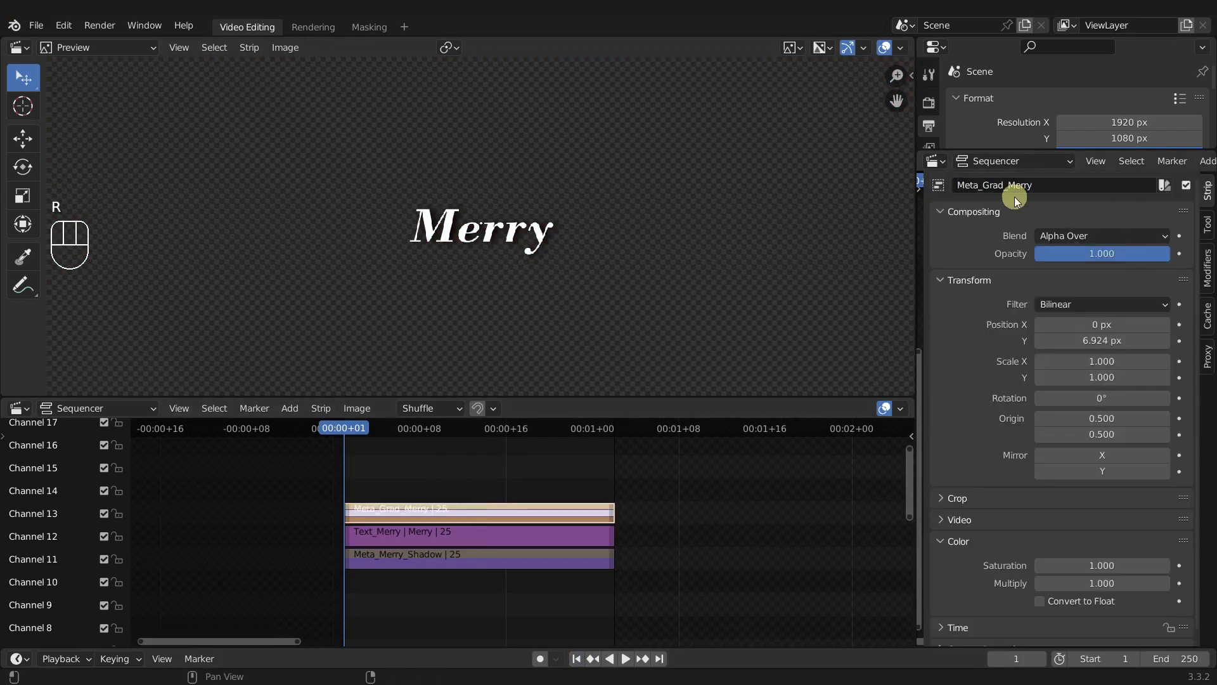
- Inside Meta_Grad_Merry, clear the mask assigned in the Mask modifier of the pale yellow Color.008 strip
{"action": "left_click", "coordinate": [436, 509]}
{"action": "key", "text": "Tab"}
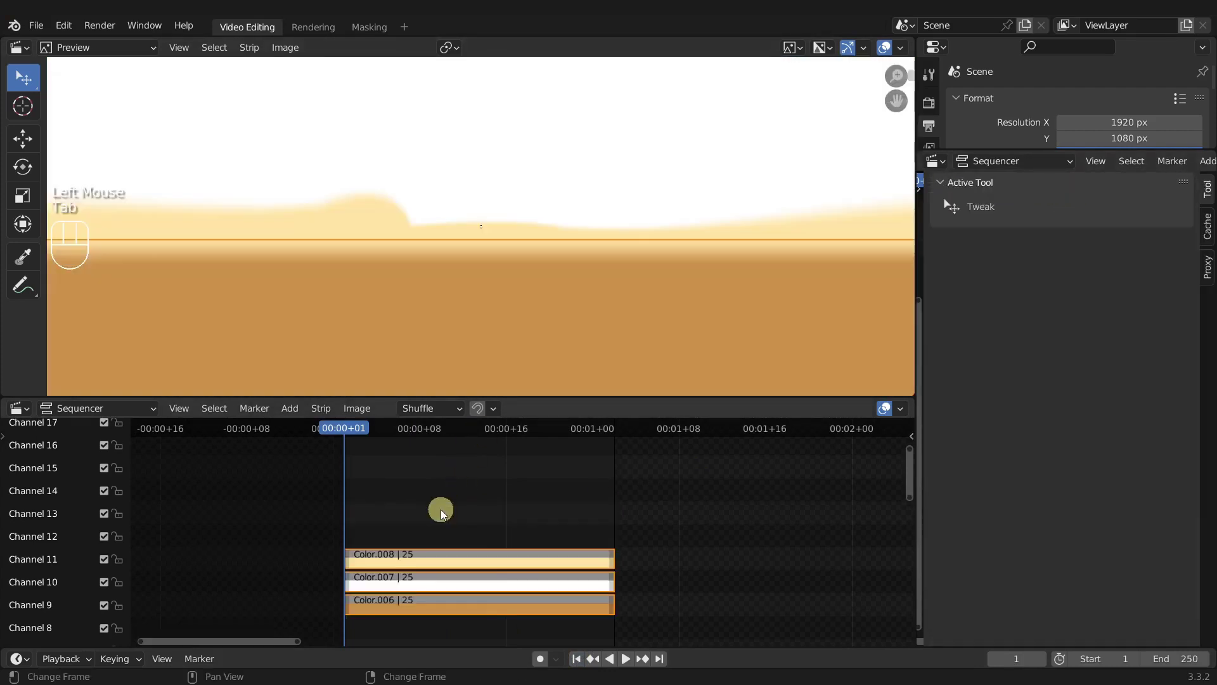
{"action": "left_click", "coordinate": [451, 560]}
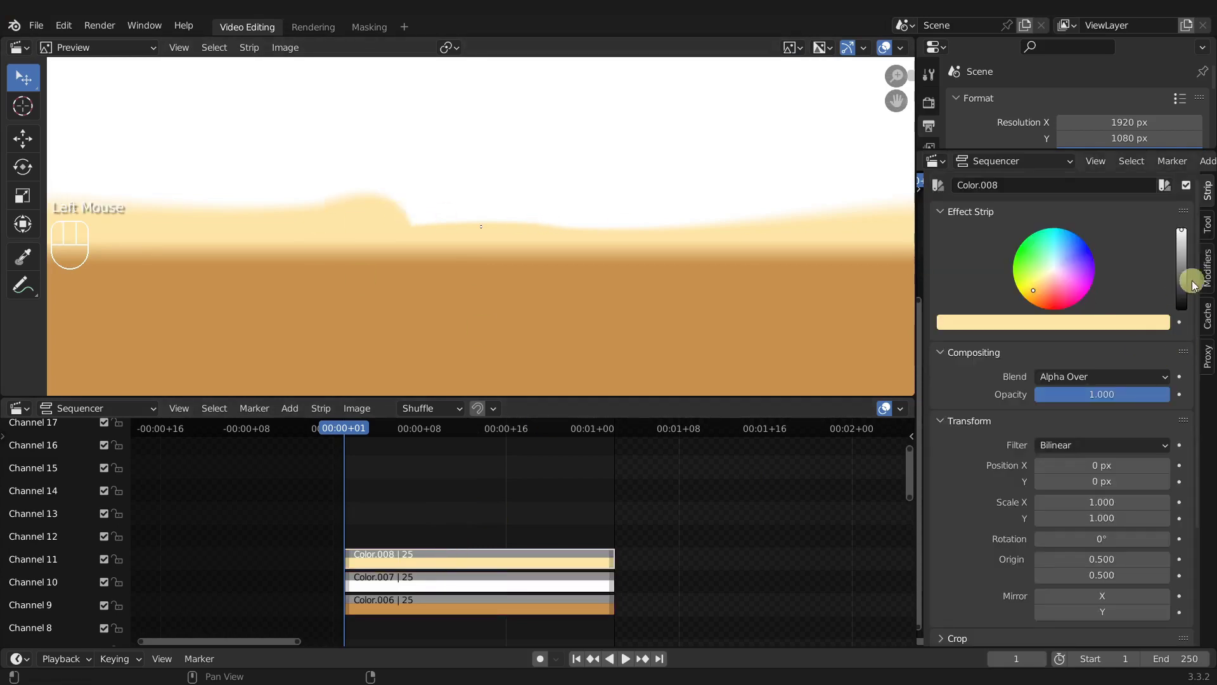
{"action": "left_click", "coordinate": [1207, 267]}
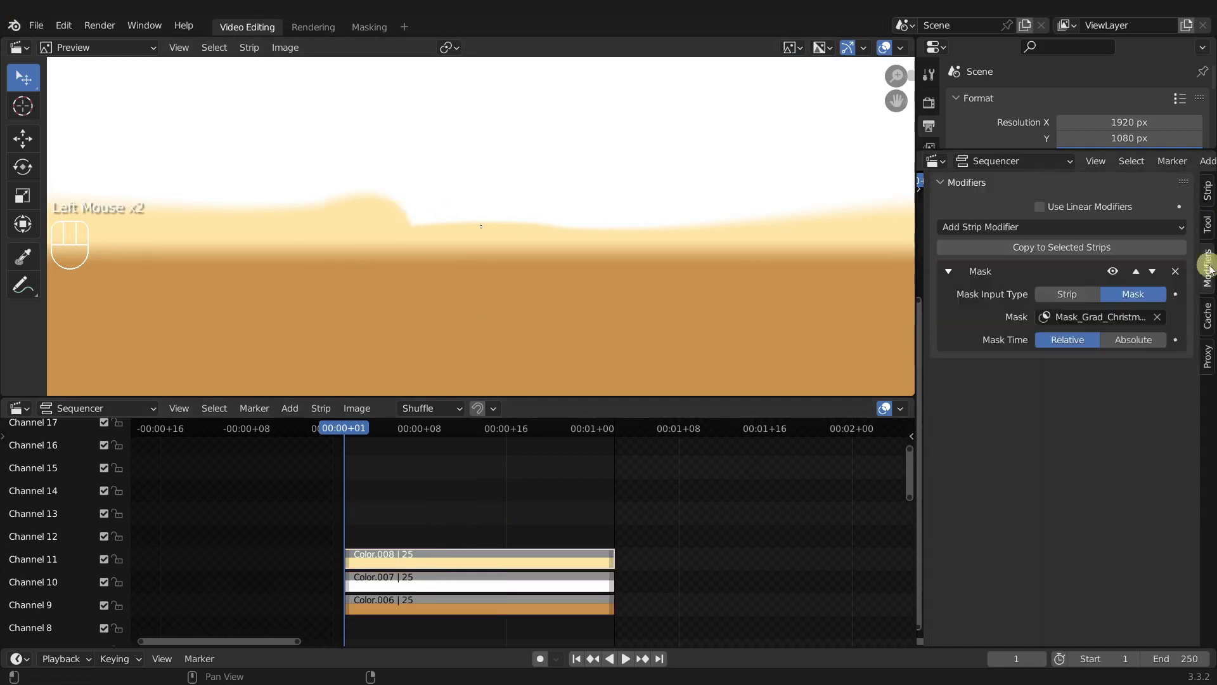
{"action": "left_click", "coordinate": [1159, 318]}
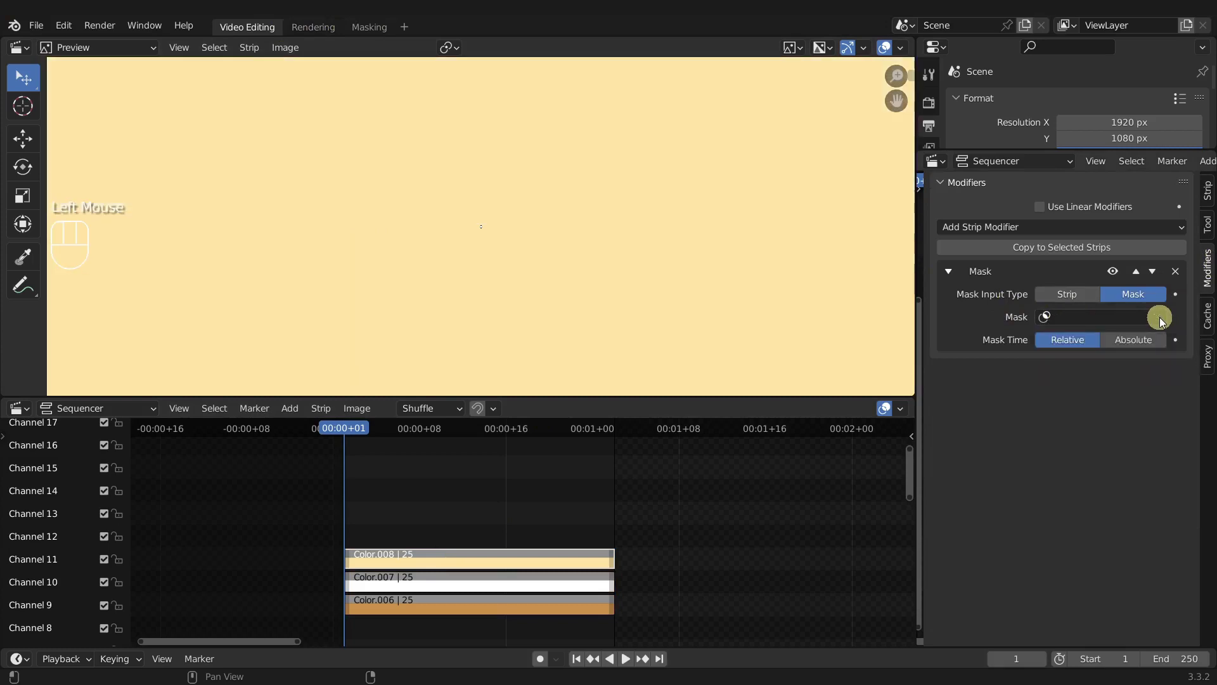
- Render the current frame in the Masking workspace and create a new mask named Mask_Grad_Merry
{"action": "left_click", "coordinate": [366, 30]}
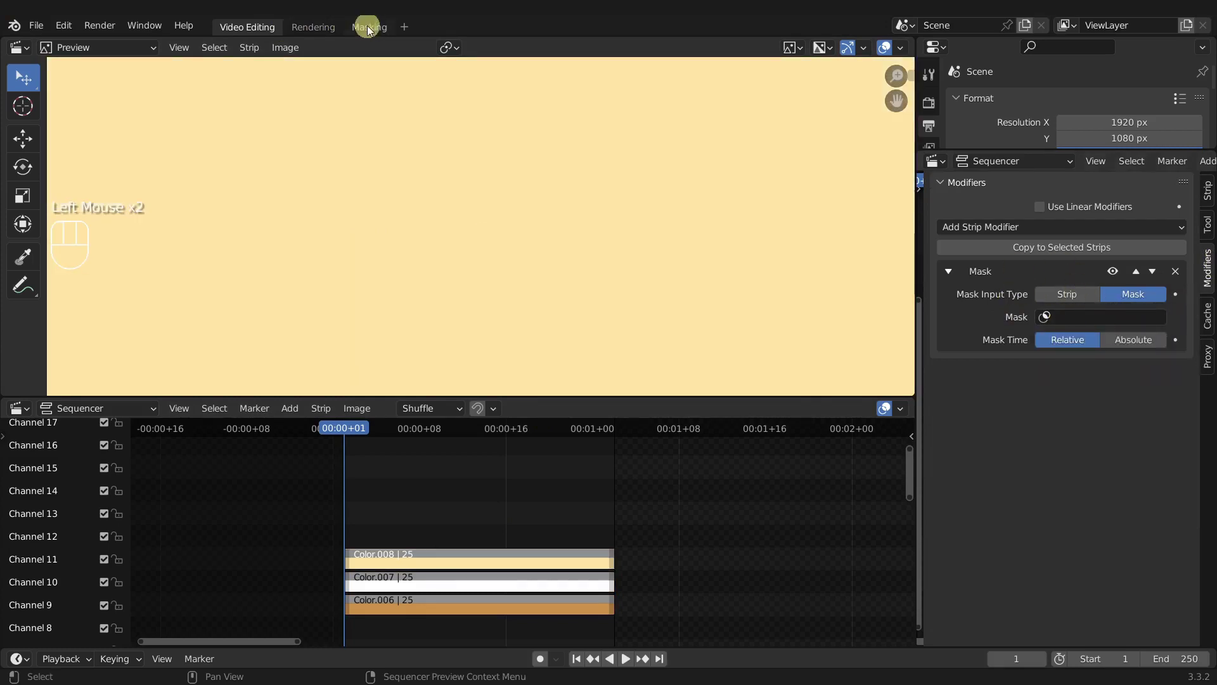
{"action": "key", "text": "F12"}
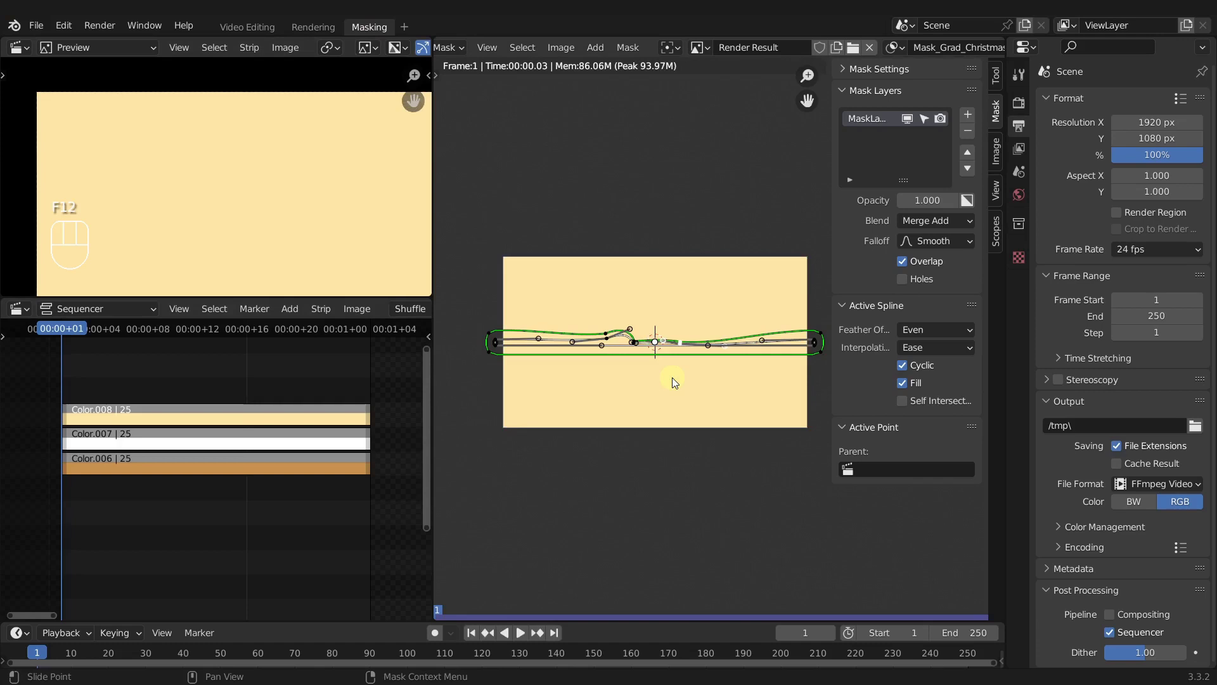
{"action": "left_click", "coordinate": [629, 48]}
{"action": "scroll", "coordinate": [631, 51], "scroll_direction": "down", "scroll_amount": 4}
{"action": "left_click", "coordinate": [760, 48]}
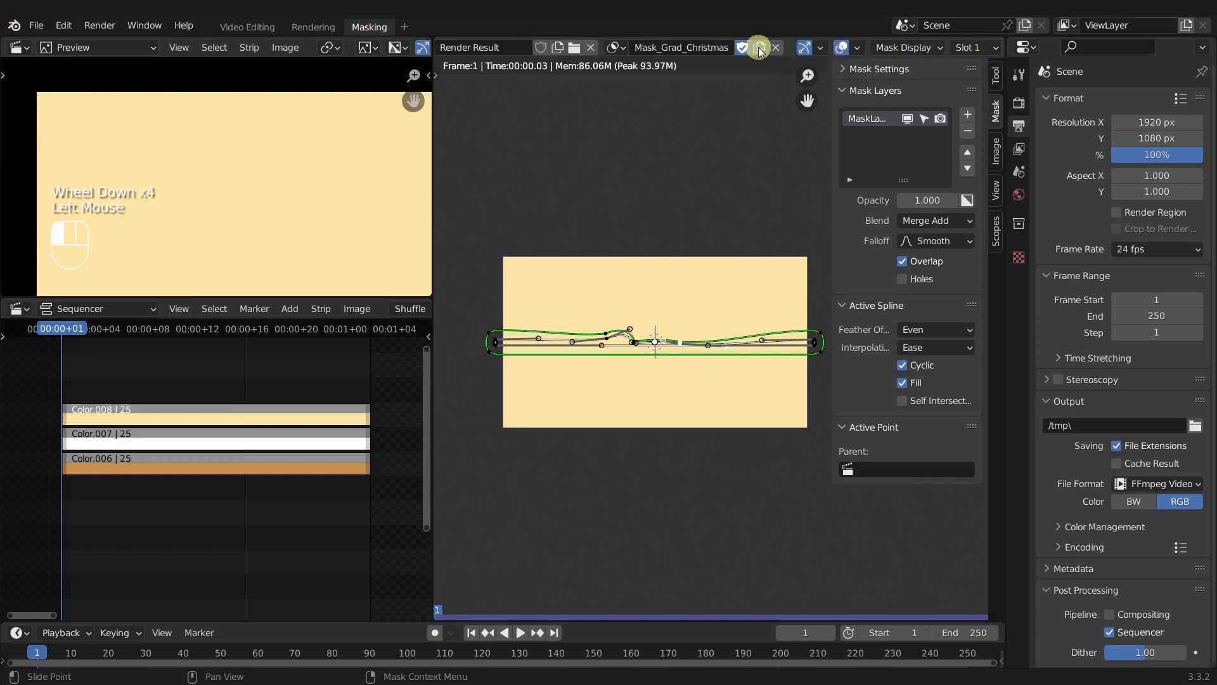
{"action": "double_click", "coordinate": [680, 48]}
{"action": "type", "text": "Mask_Grad_Merry"}
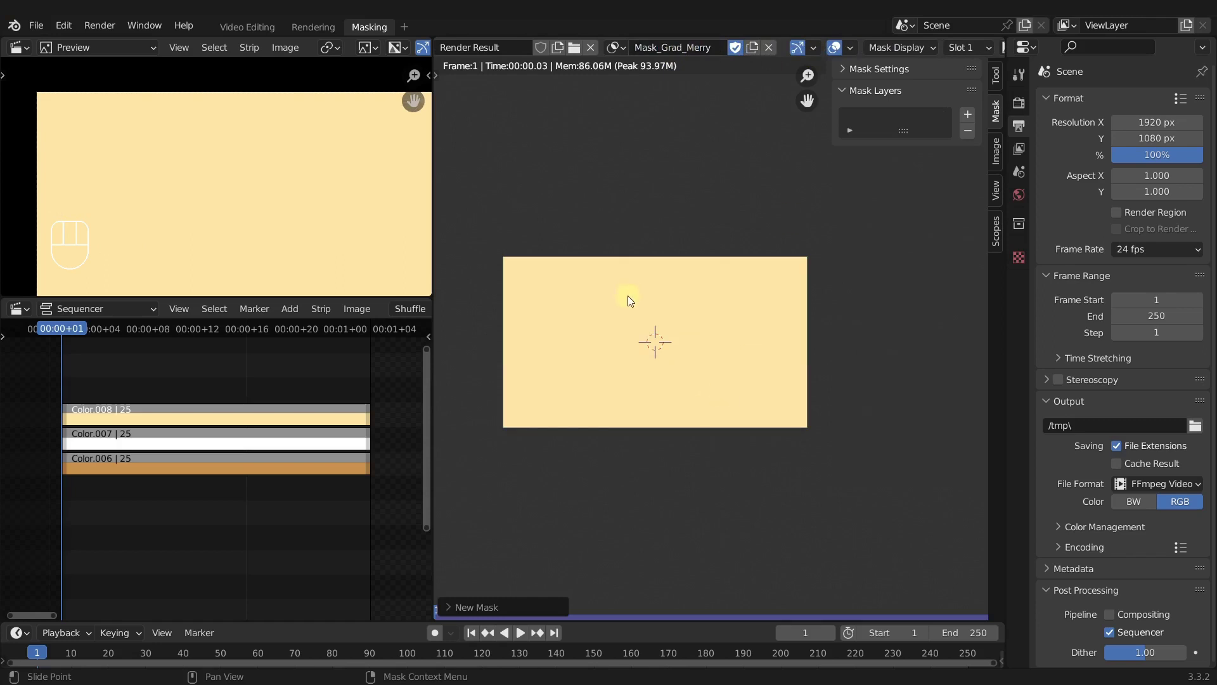
- Add a square to the new mask and stretch it along X until it extends past both sides of the frame
{"action": "key", "text": "shift+a"}
{"action": "left_click", "coordinate": [634, 316]}
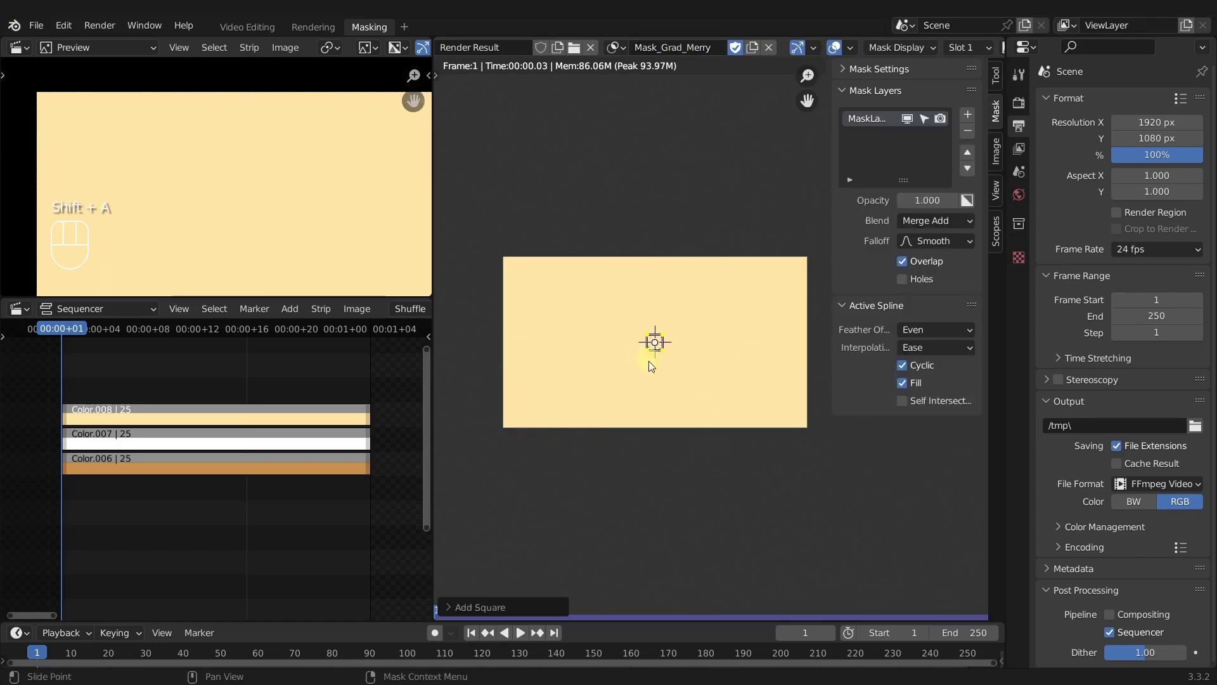
{"action": "key", "text": "s"}
{"action": "key", "text": "x"}
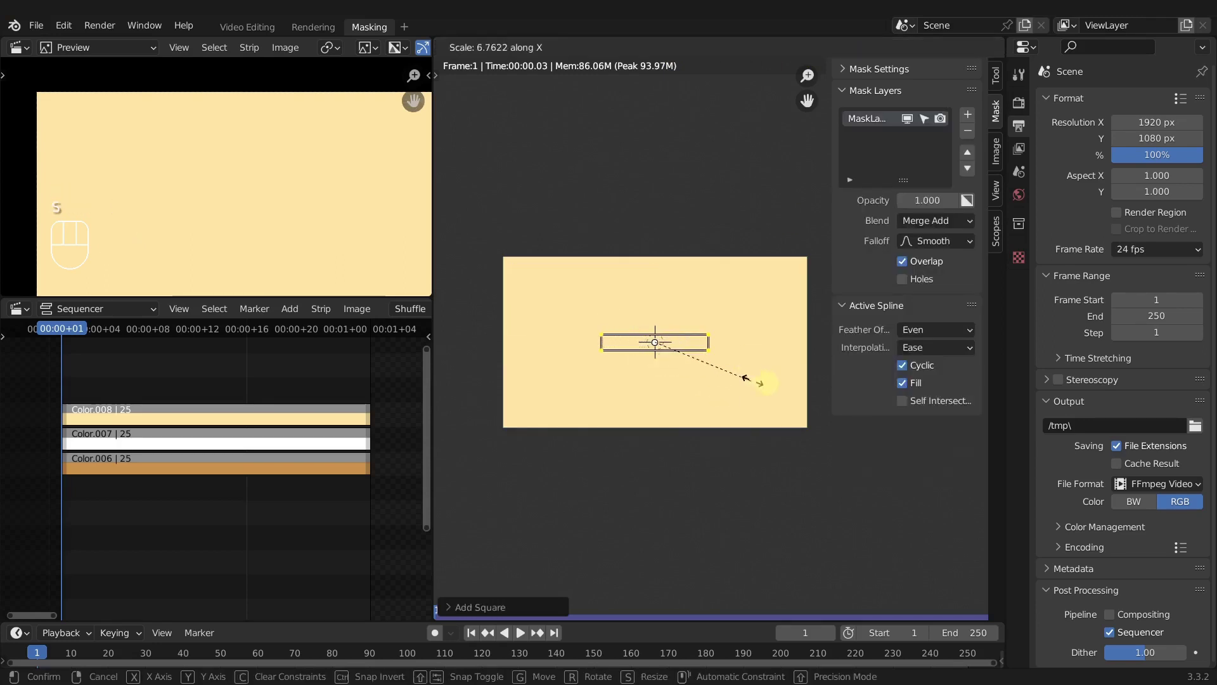
{"action": "left_click", "coordinate": [979, 411]}
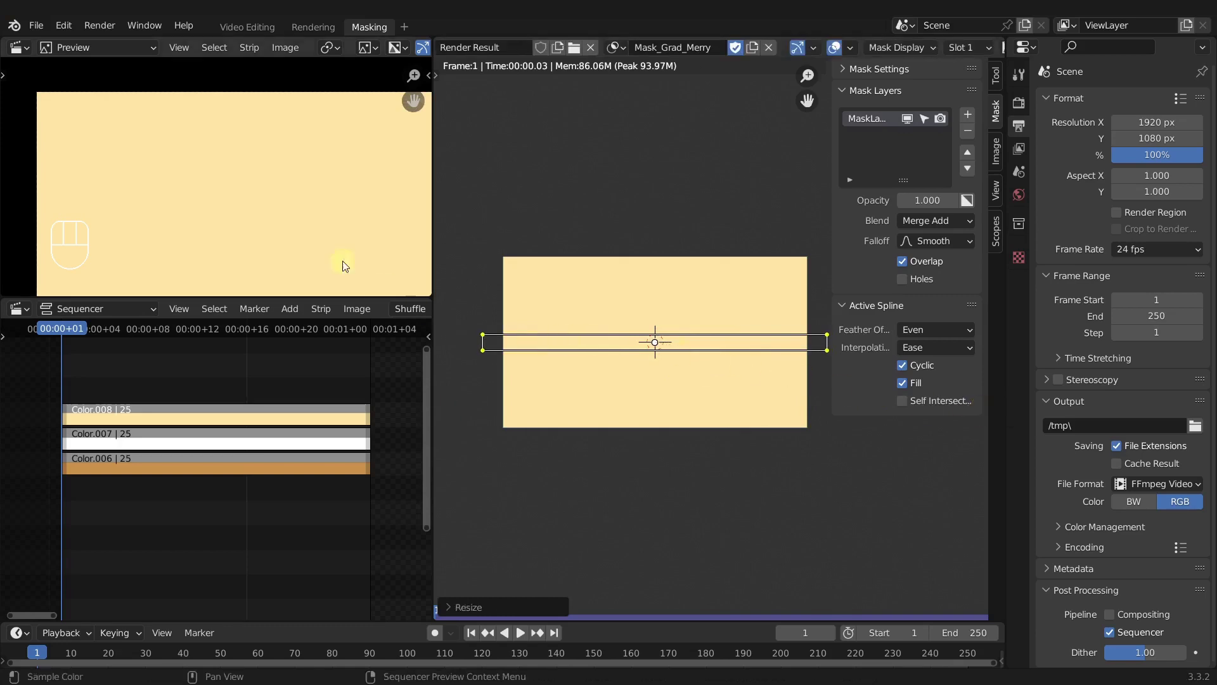
- Assign Mask_Grad_Merry to the Color.008 strip's Mask modifier and exit Meta_Grad_Merry
{"action": "key", "text": "ctrl+r"}
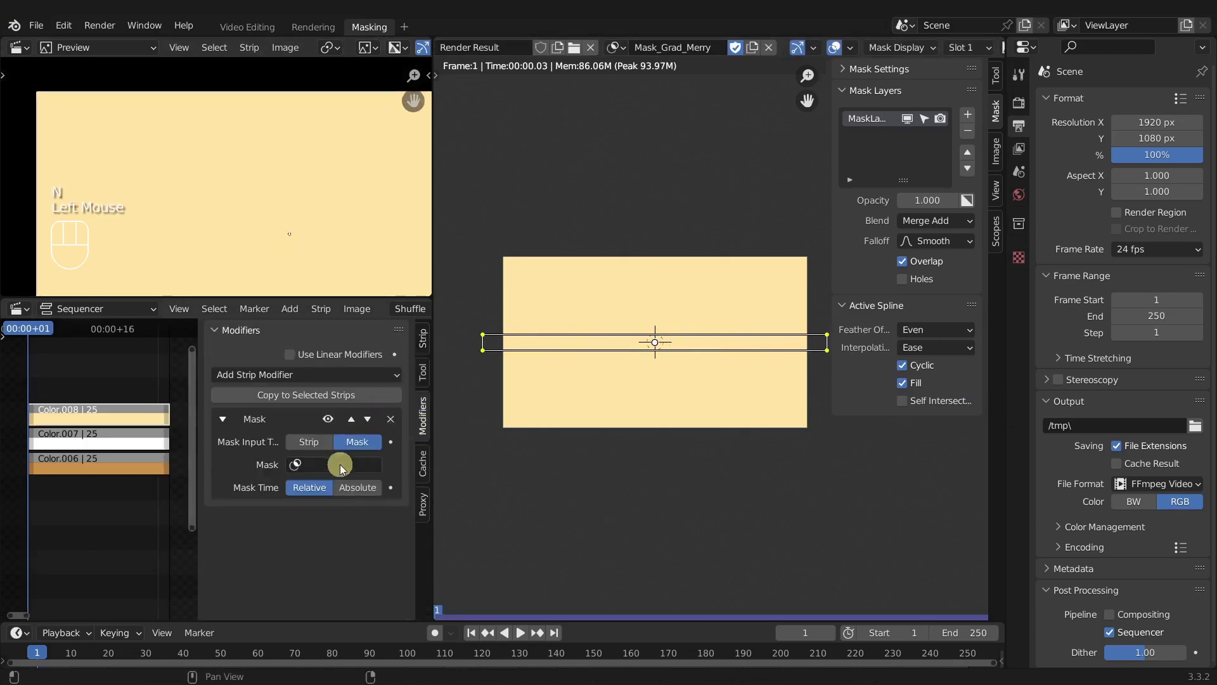
{"action": "left_click", "coordinate": [340, 464]}
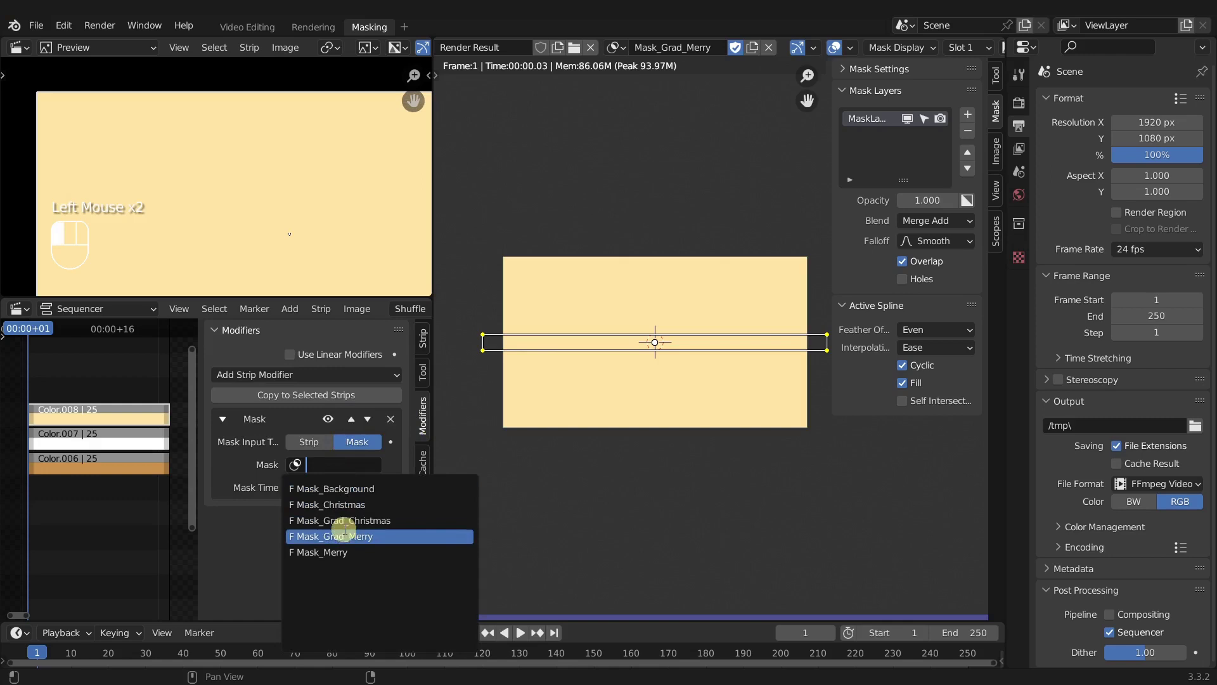
{"action": "left_click", "coordinate": [345, 536]}
{"action": "left_click", "coordinate": [114, 378]}
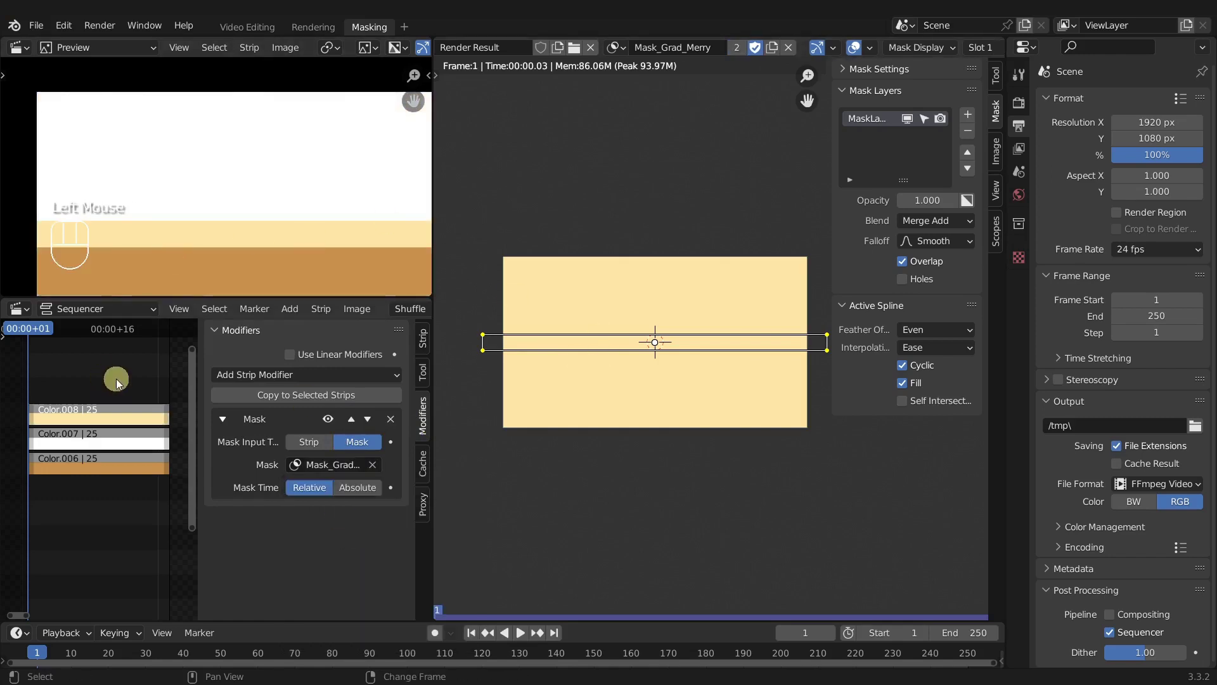
{"action": "key", "text": "Tab"}
{"action": "scroll", "coordinate": [248, 244], "scroll_direction": "up", "scroll_amount": 2}
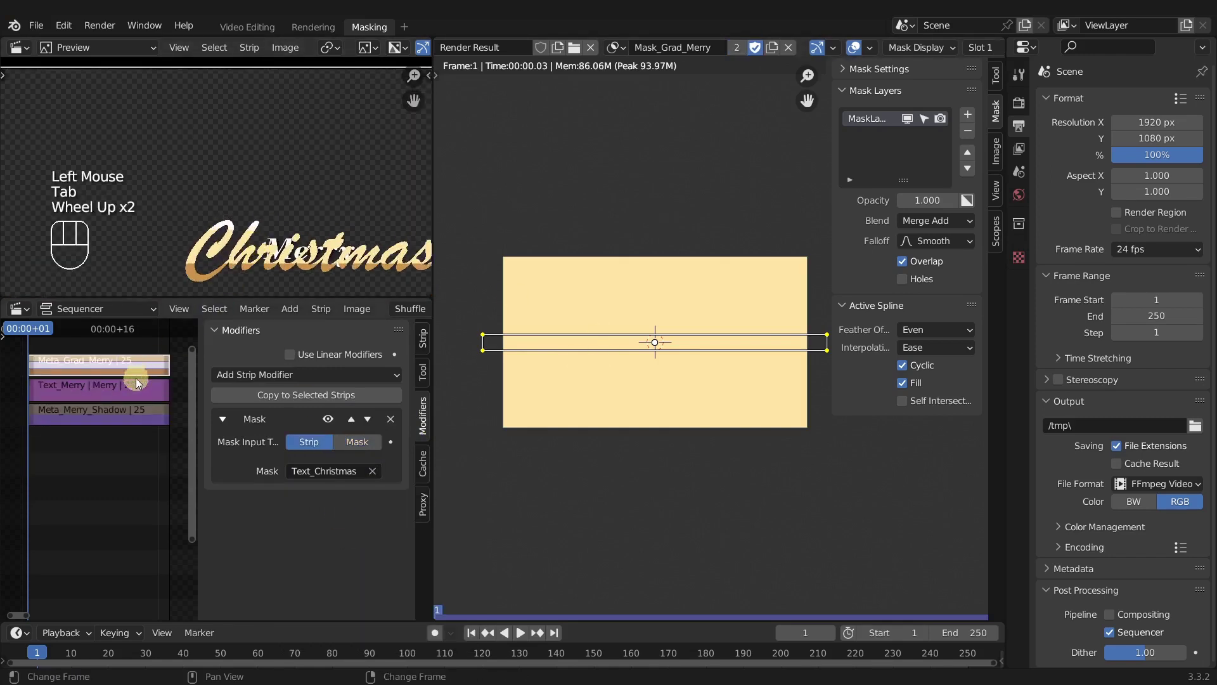
- Exit the Meta_Merry strip and mute Meta_Christmas
{"action": "left_click", "coordinate": [89, 455]}
{"action": "key", "text": "Tab"}
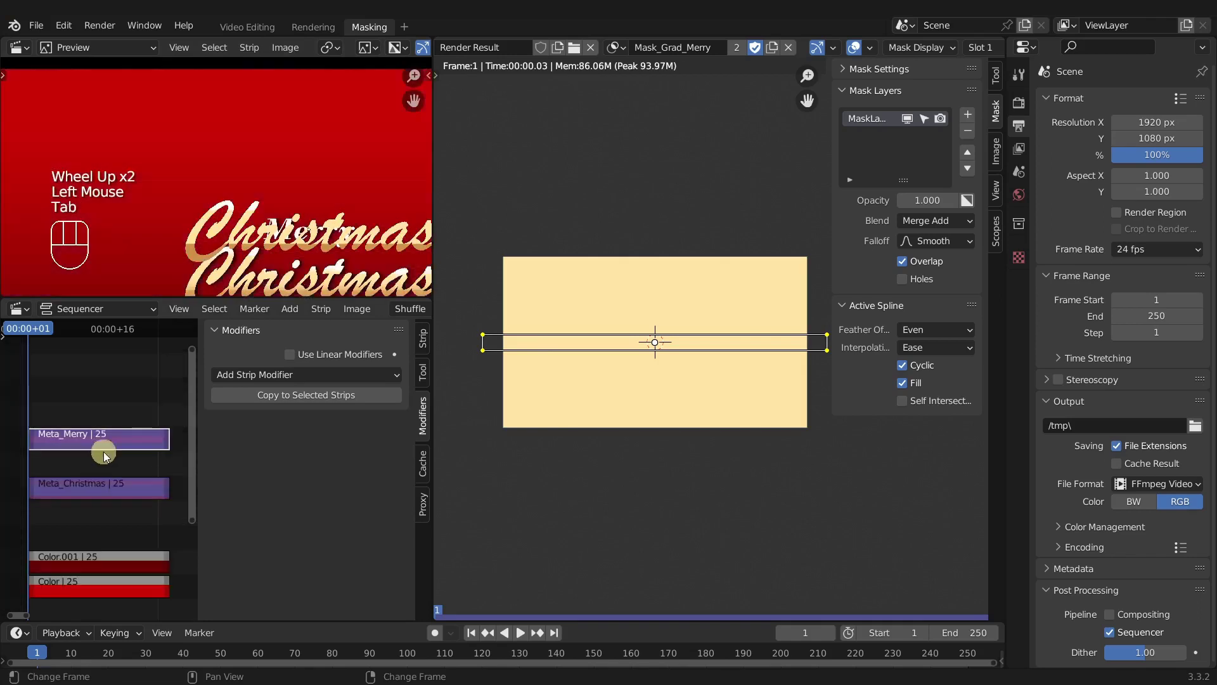
{"action": "left_click", "coordinate": [97, 492]}
{"action": "left_click", "coordinate": [96, 493]}
{"action": "key", "text": "h"}
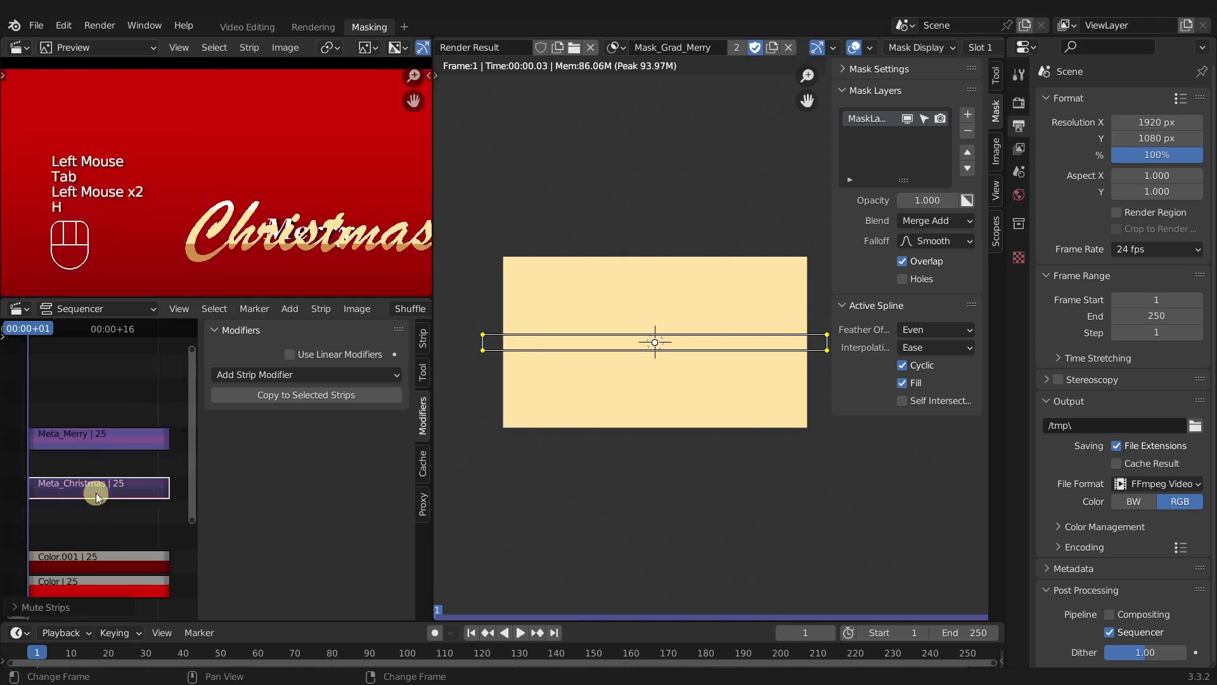
- Inside Meta_Merry, set Text_Merry as the mask strip in the Mask modifier of Meta_Grad_Merry
{"action": "left_click", "coordinate": [90, 443]}
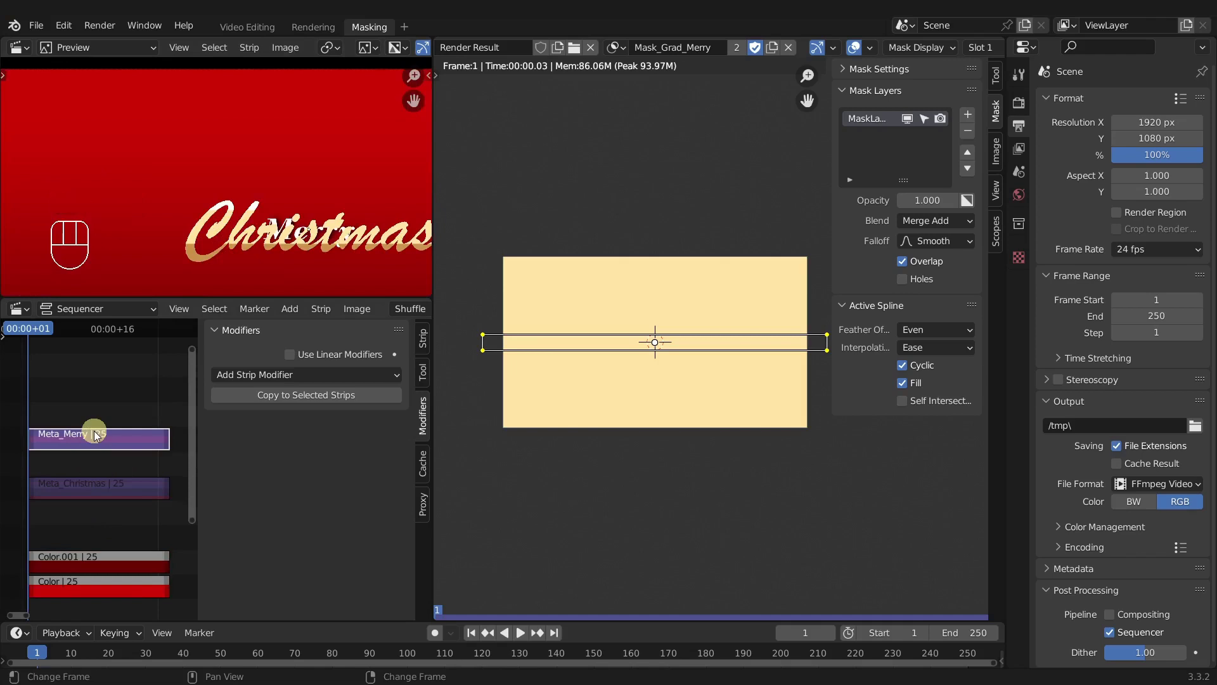
{"action": "key", "text": "Tab"}
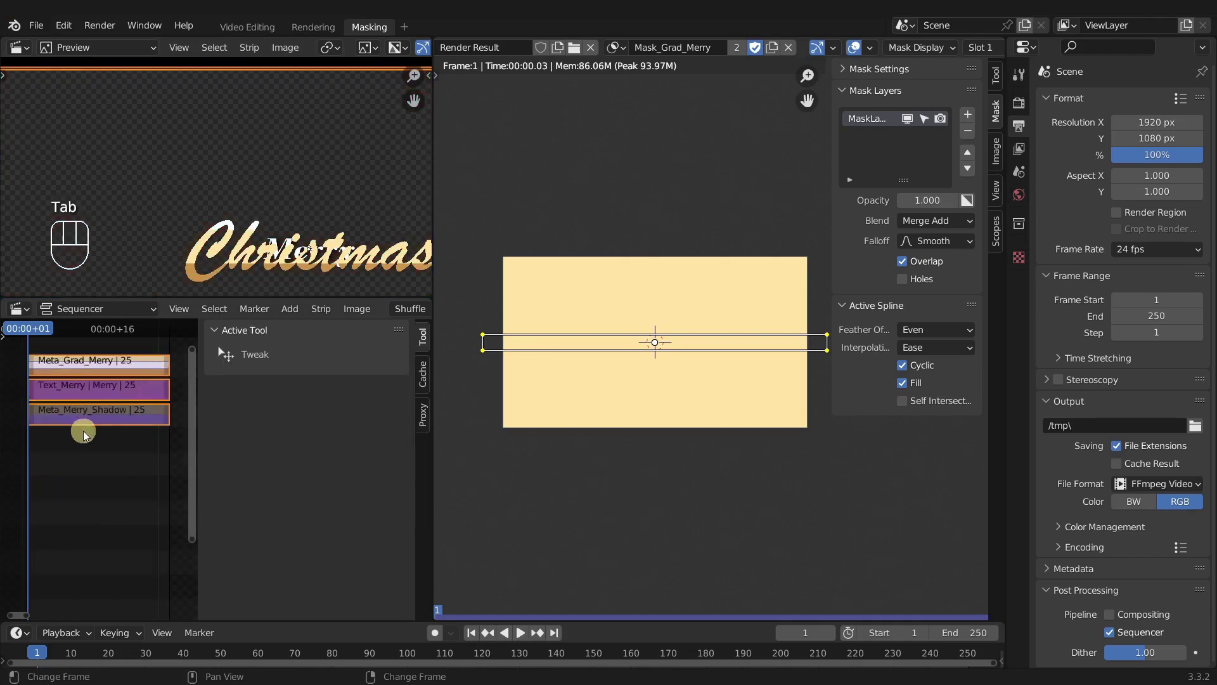
{"action": "middle_click_drag", "start_coordinate": [84, 435], "coordinate": [93, 485]}
{"action": "left_click", "coordinate": [93, 412]}
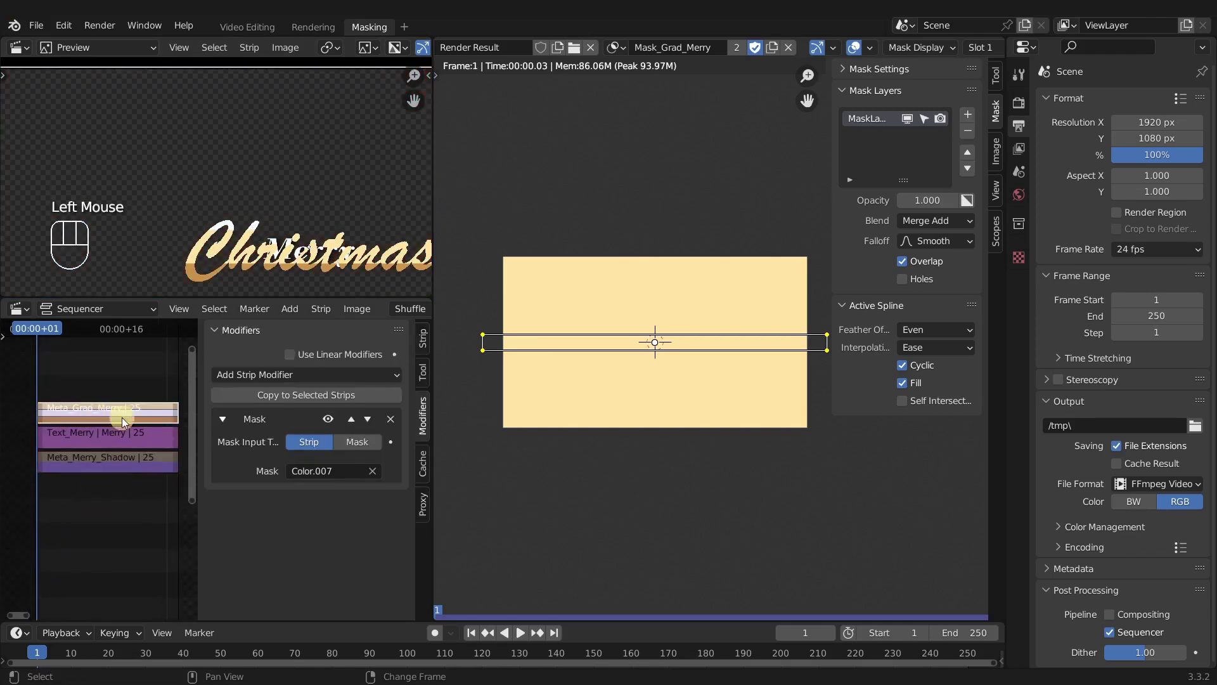
{"action": "left_click", "coordinate": [314, 471]}
{"action": "left_click", "coordinate": [301, 496]}
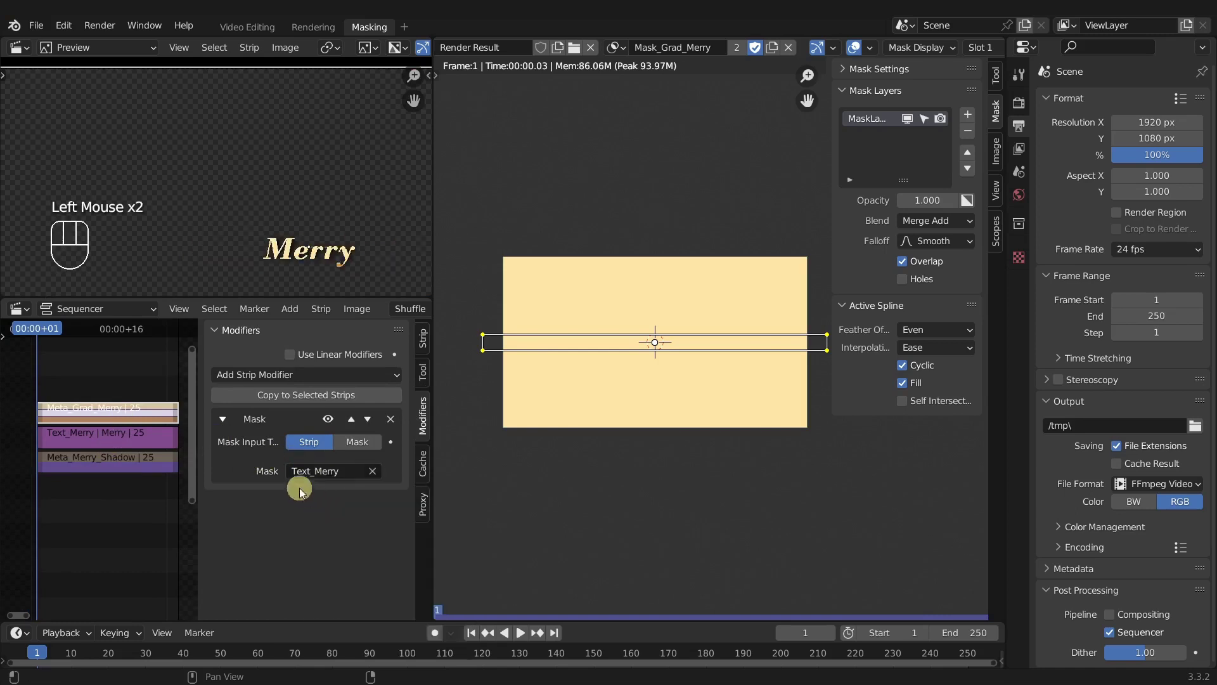
{"action": "scroll", "coordinate": [288, 266], "scroll_direction": "up", "scroll_amount": 3}
{"action": "scroll", "coordinate": [292, 254], "scroll_direction": "down", "scroll_amount": 1}
{"action": "middle_click_drag", "start_coordinate": [294, 250], "coordinate": [226, 181], "text": "shift"}
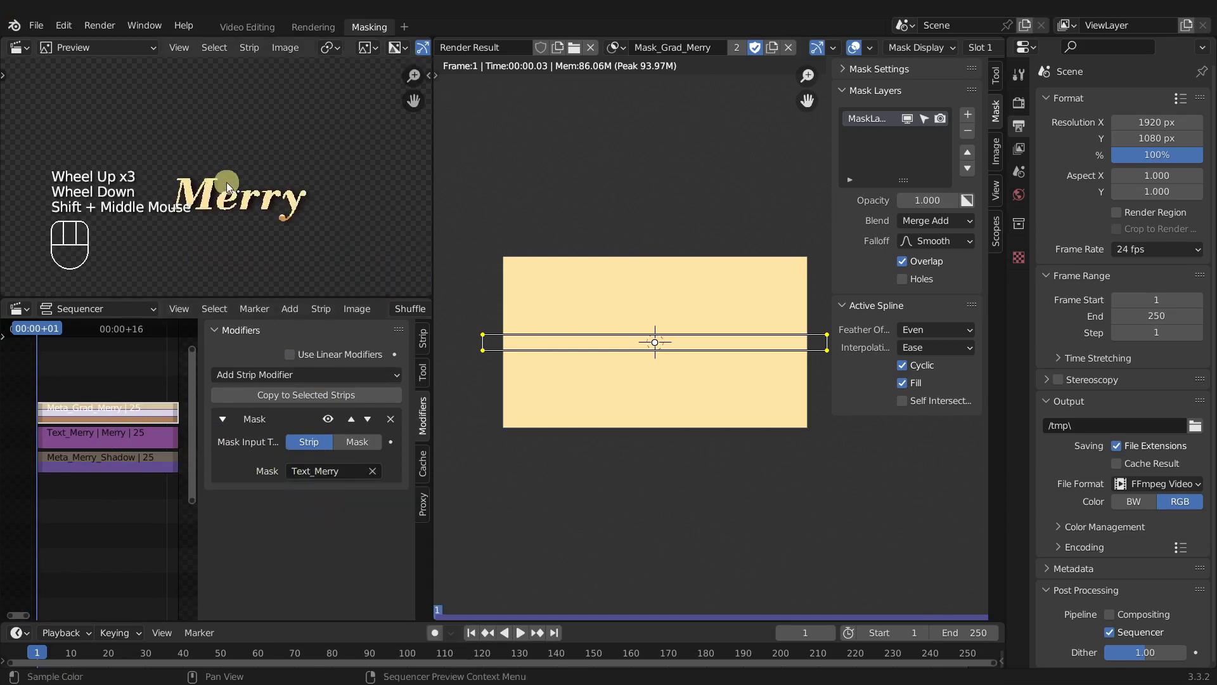
{"action": "scroll", "coordinate": [281, 242], "scroll_direction": "up", "scroll_amount": 5}
{"action": "scroll", "coordinate": [287, 250], "scroll_direction": "down", "scroll_amount": 2}
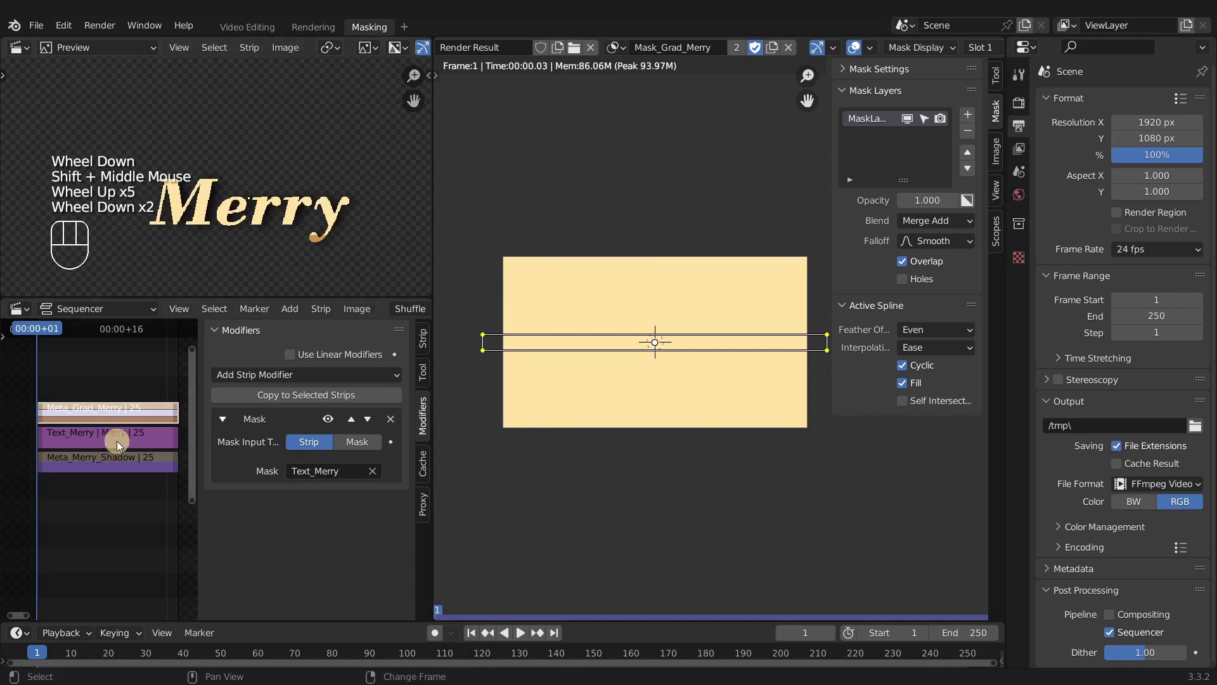
{"action": "left_click", "coordinate": [99, 417]}
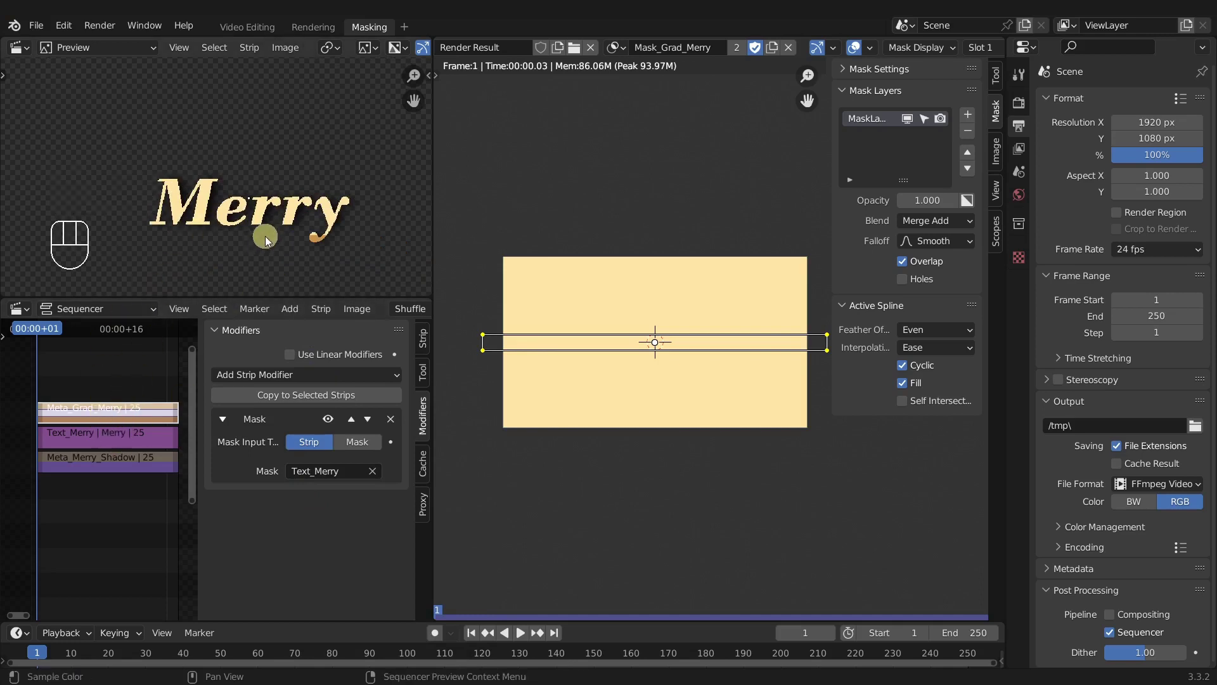
- Shift the Meta_Grad_Merry gradient slightly along Y behind the Merry text
{"action": "key", "text": "g"}
{"action": "key", "text": "y"}
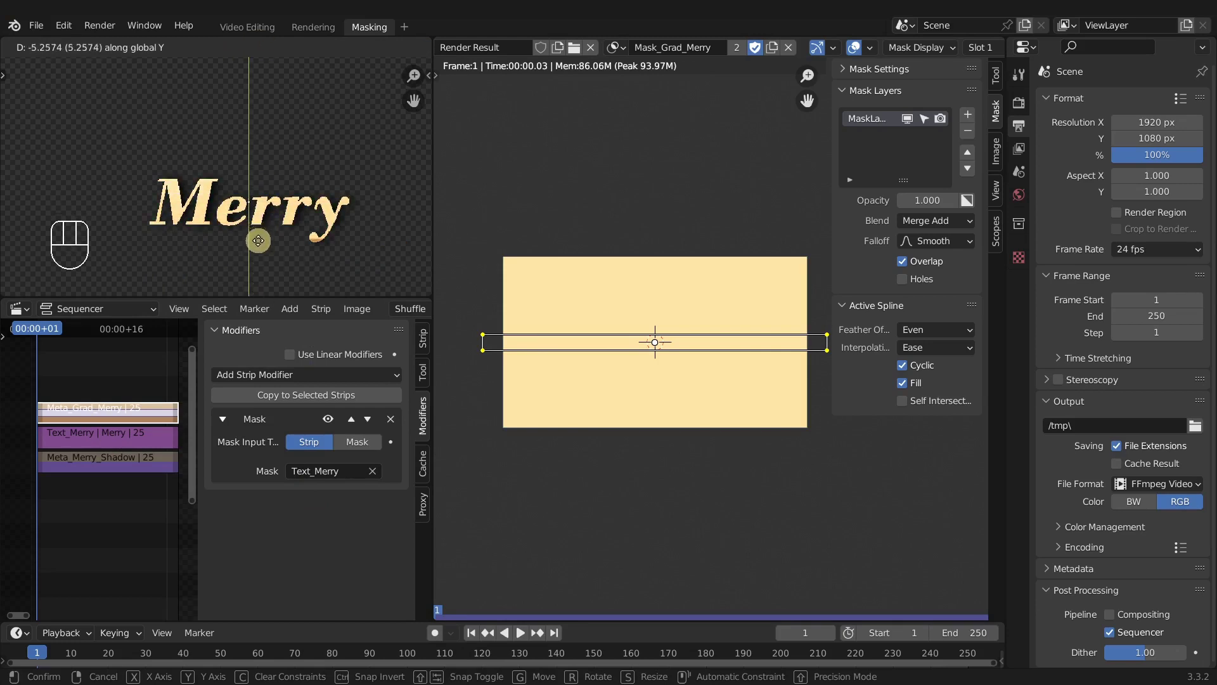
{"action": "left_click", "coordinate": [257, 238]}
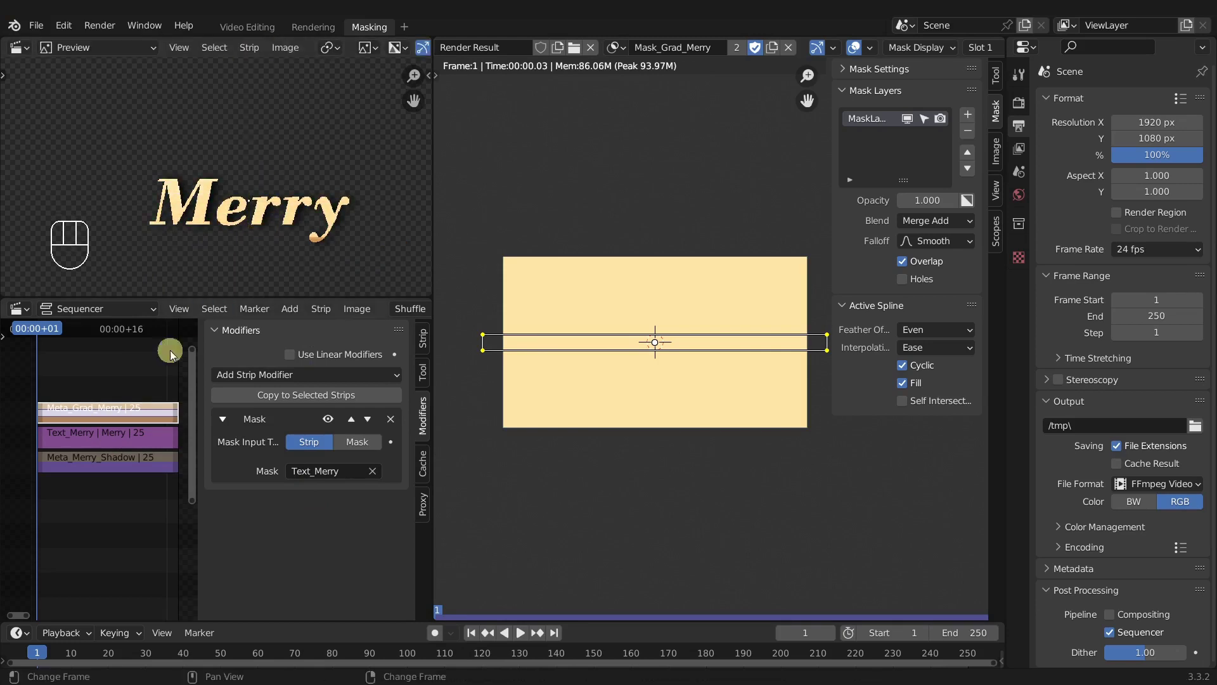
- Enter Meta_Grad_Merry and shrink the Mask_Grad_Merry shape along Y to about 0.32 of its height
{"action": "left_click", "coordinate": [120, 413]}
{"action": "key", "text": "Tab"}
{"action": "scroll", "coordinate": [222, 190], "scroll_direction": "down", "scroll_amount": 6}
{"action": "scroll", "coordinate": [222, 190], "scroll_direction": "up", "scroll_amount": 1}
{"action": "key", "text": "s"}
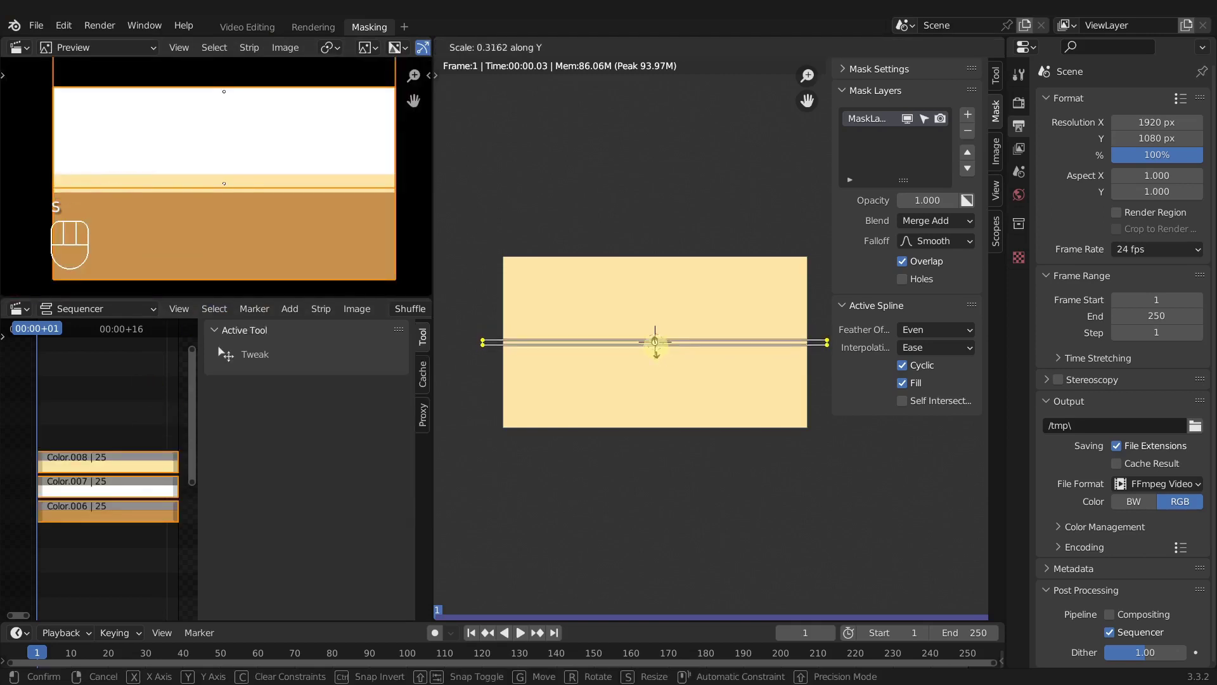
{"action": "left_click", "coordinate": [658, 350]}
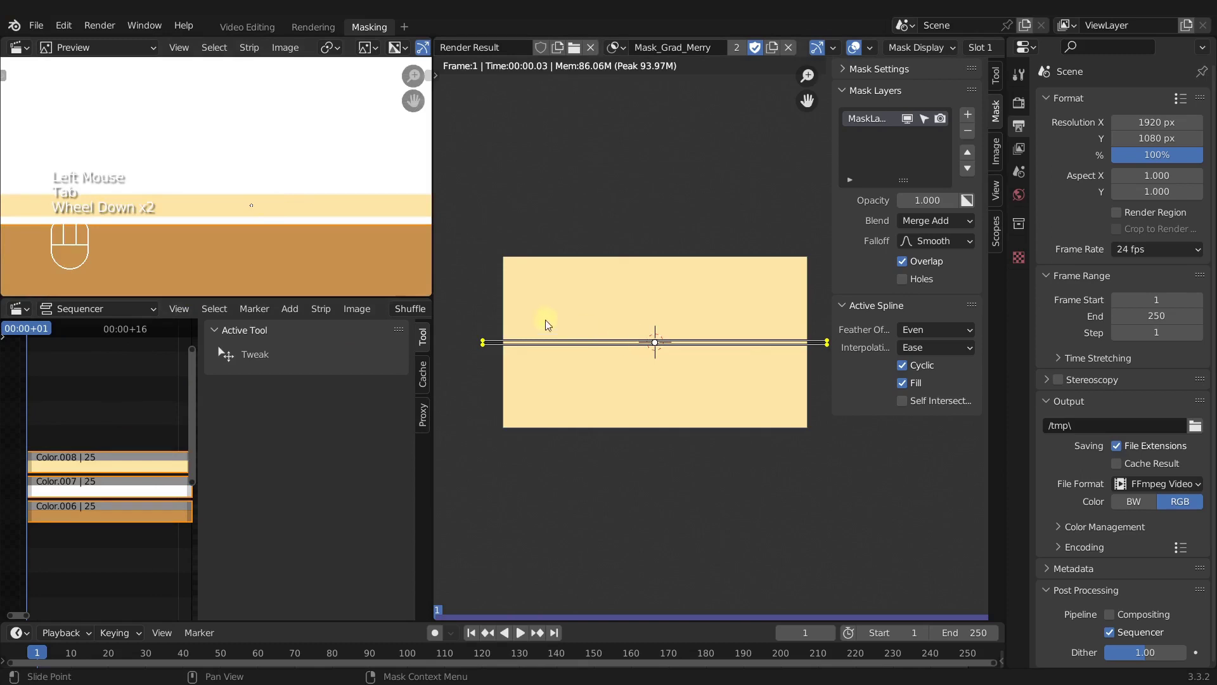
- Move the mask shape down along Y until the pale yellow band covers the white-orange boundary, and refresh the sequencer
{"action": "scroll", "coordinate": [548, 325], "scroll_direction": "down", "scroll_amount": 2}
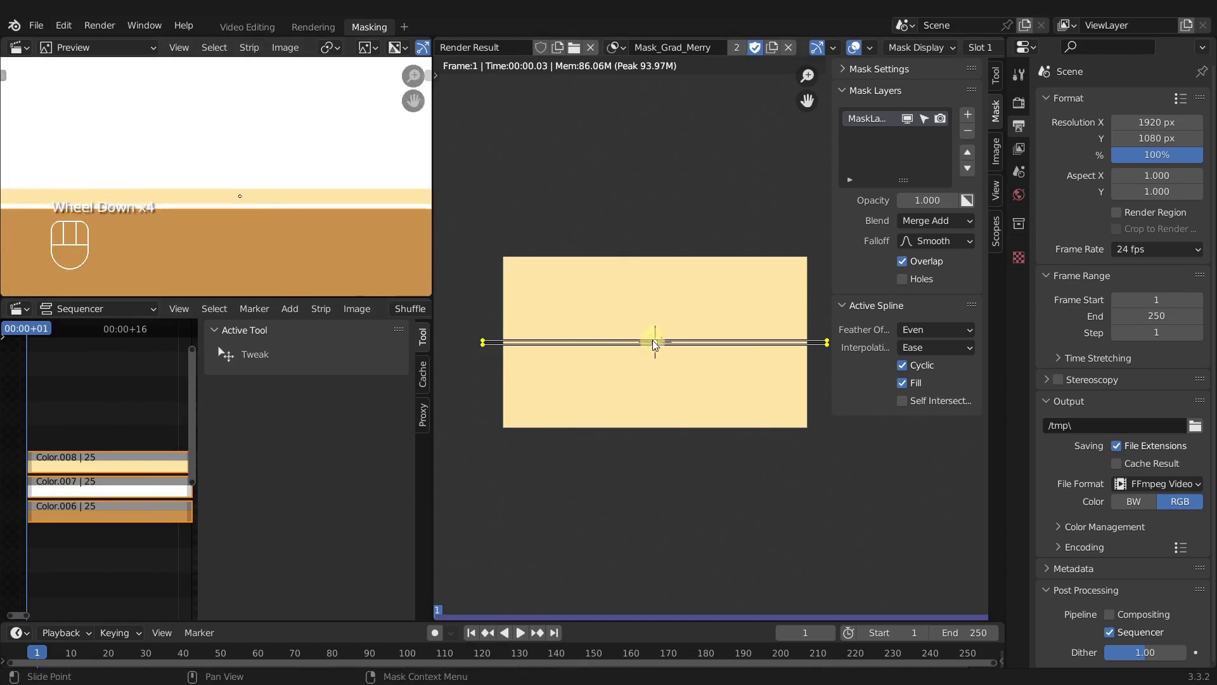
{"action": "key", "text": "g"}
{"action": "key", "text": "y"}
{"action": "left_click", "coordinate": [653, 345]}
{"action": "left_click", "coordinate": [105, 397]}
{"action": "key", "text": "ctrl+r"}
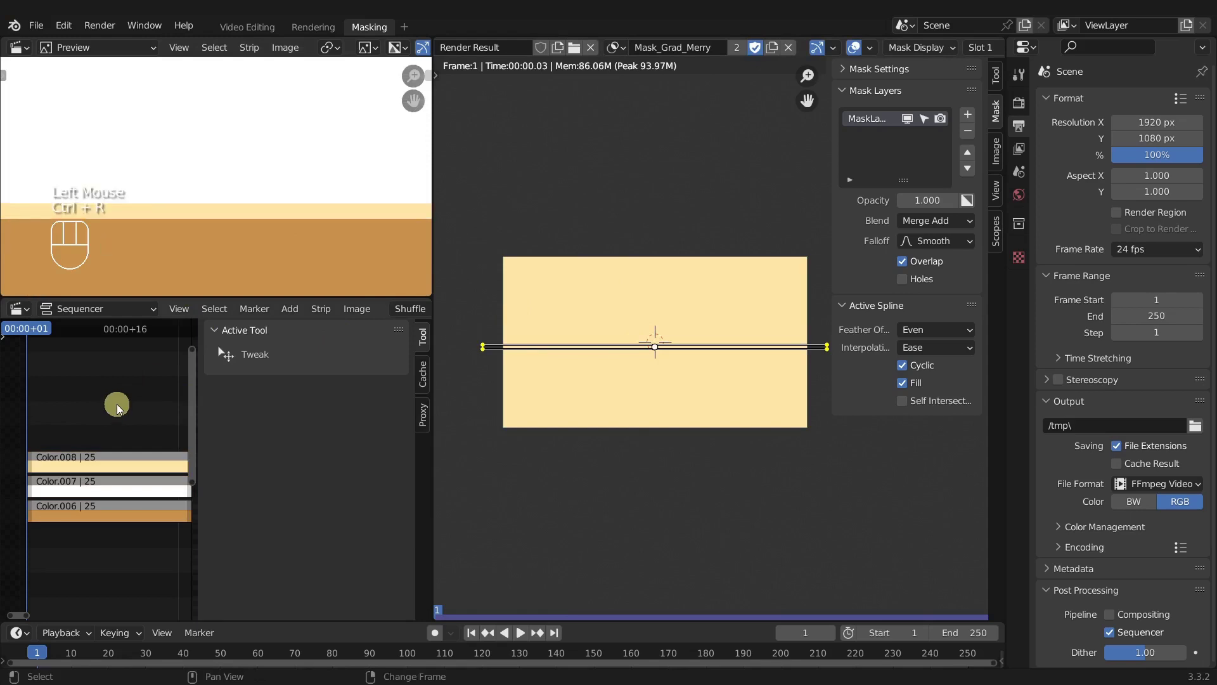
- Hide the sequencer's sidebar and exit Meta_Grad_Merry
{"action": "key", "text": "n"}
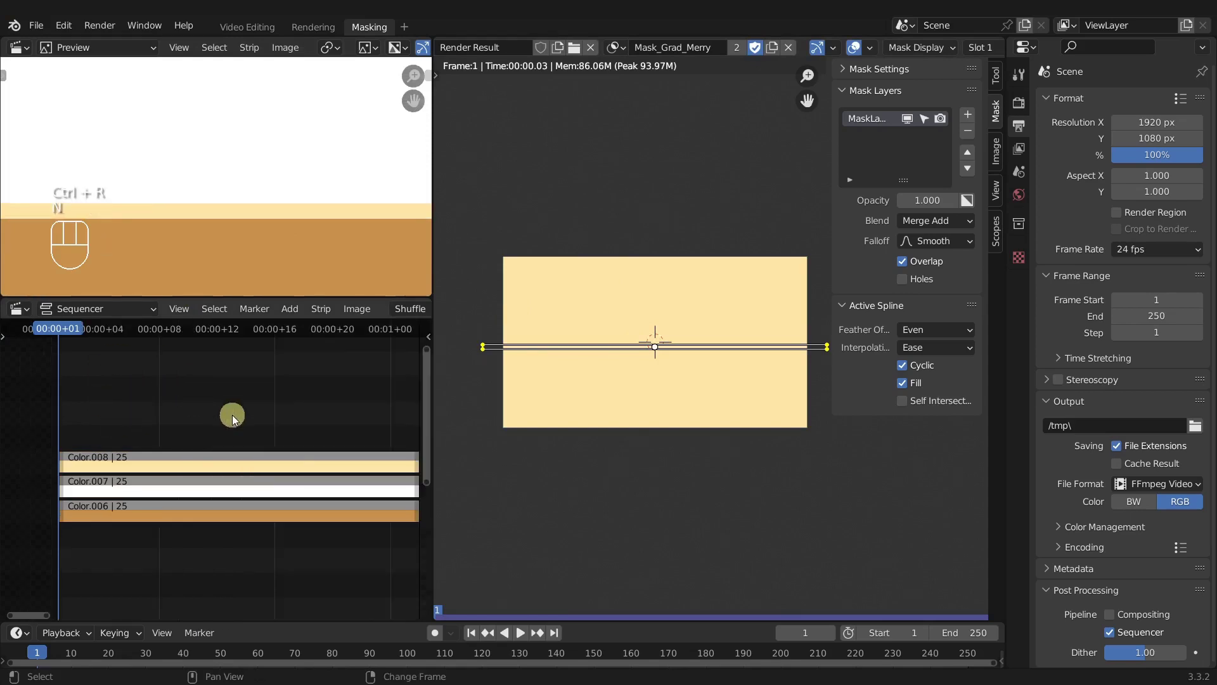
{"action": "scroll", "coordinate": [248, 210], "scroll_direction": "down", "scroll_amount": 3}
{"action": "scroll", "coordinate": [249, 216], "scroll_direction": "down", "scroll_amount": 4}
{"action": "scroll", "coordinate": [249, 214], "scroll_direction": "up", "scroll_amount": 3}
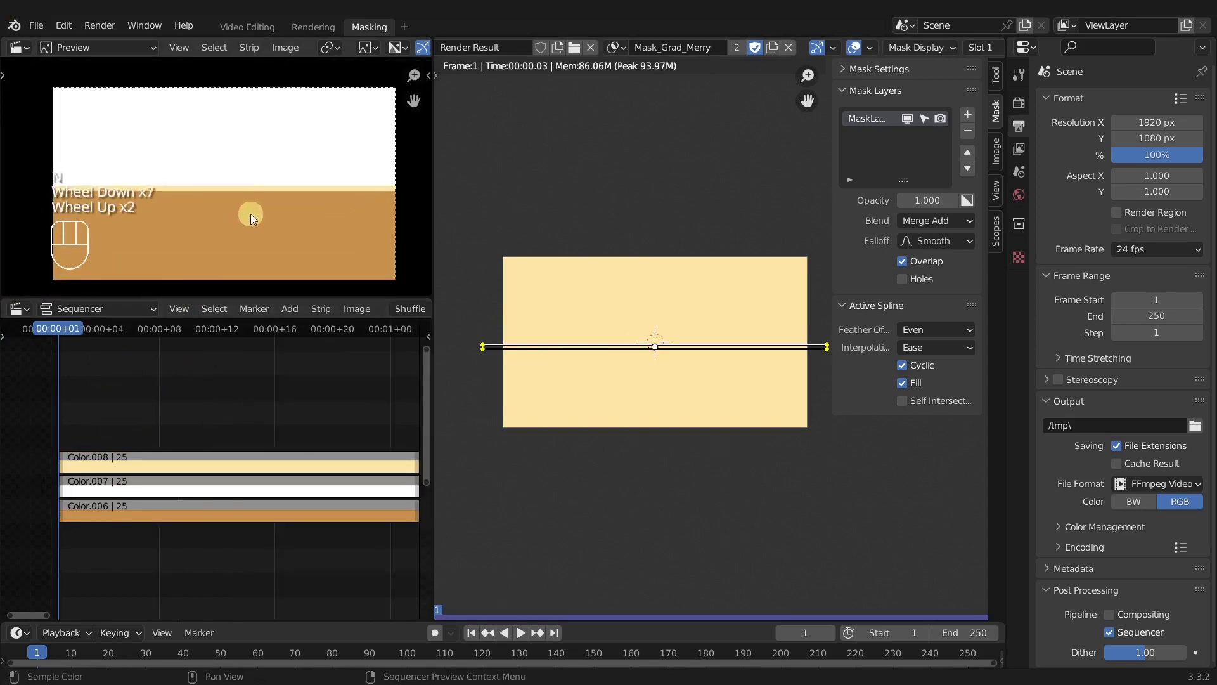
{"action": "left_click", "coordinate": [172, 424]}
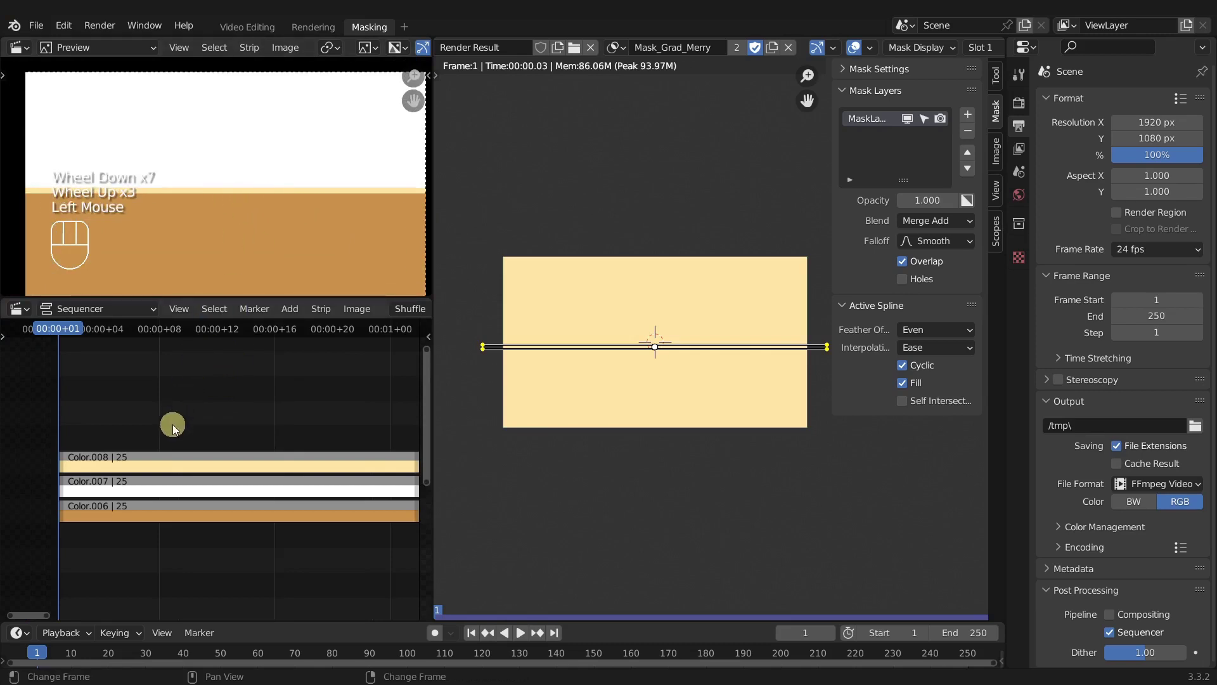
{"action": "key", "text": "Tab"}
- Move the Meta_Grad_Merry gradient up over the Merry letters and rotate it by about 4 degrees
{"action": "scroll", "coordinate": [242, 204], "scroll_direction": "up", "scroll_amount": 7}
{"action": "left_click", "coordinate": [230, 260]}
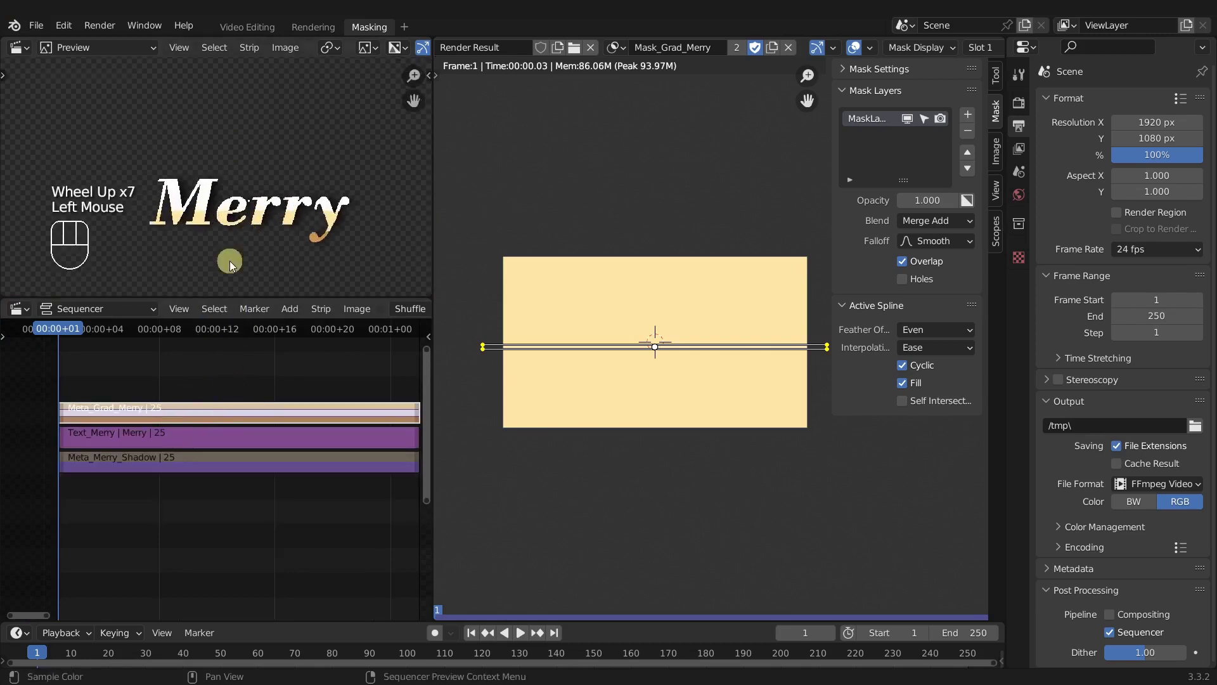
{"action": "key", "text": "g"}
{"action": "left_click", "coordinate": [239, 229]}
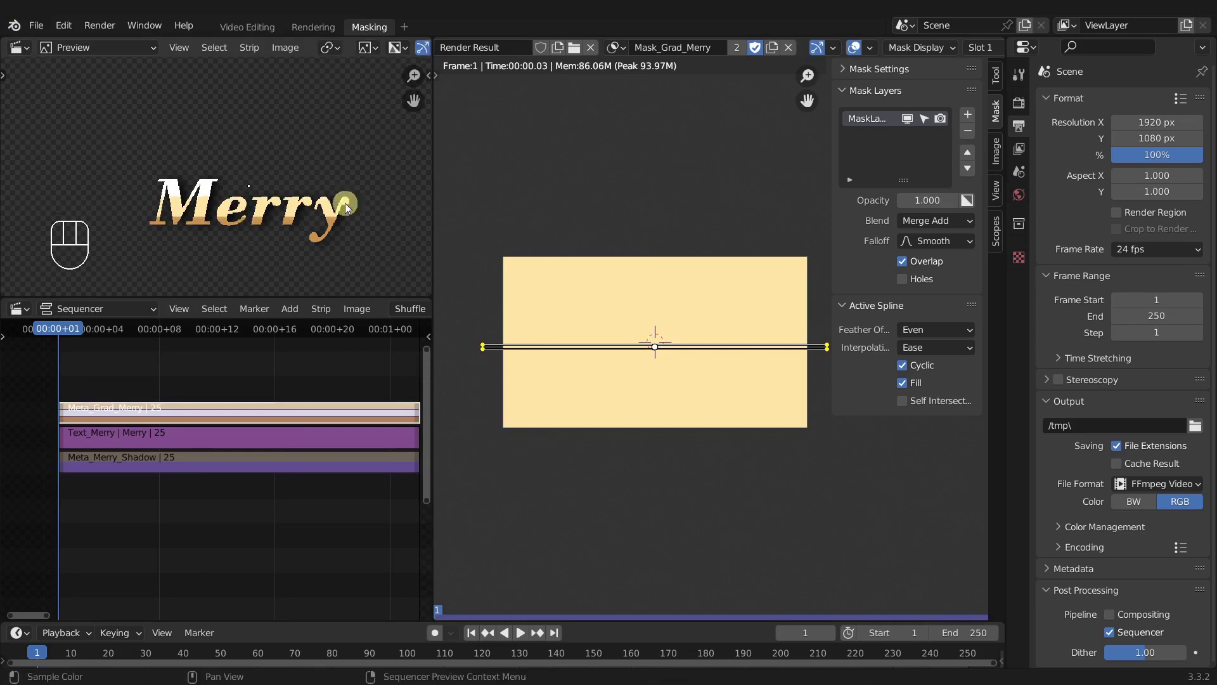
{"action": "key", "text": "r"}
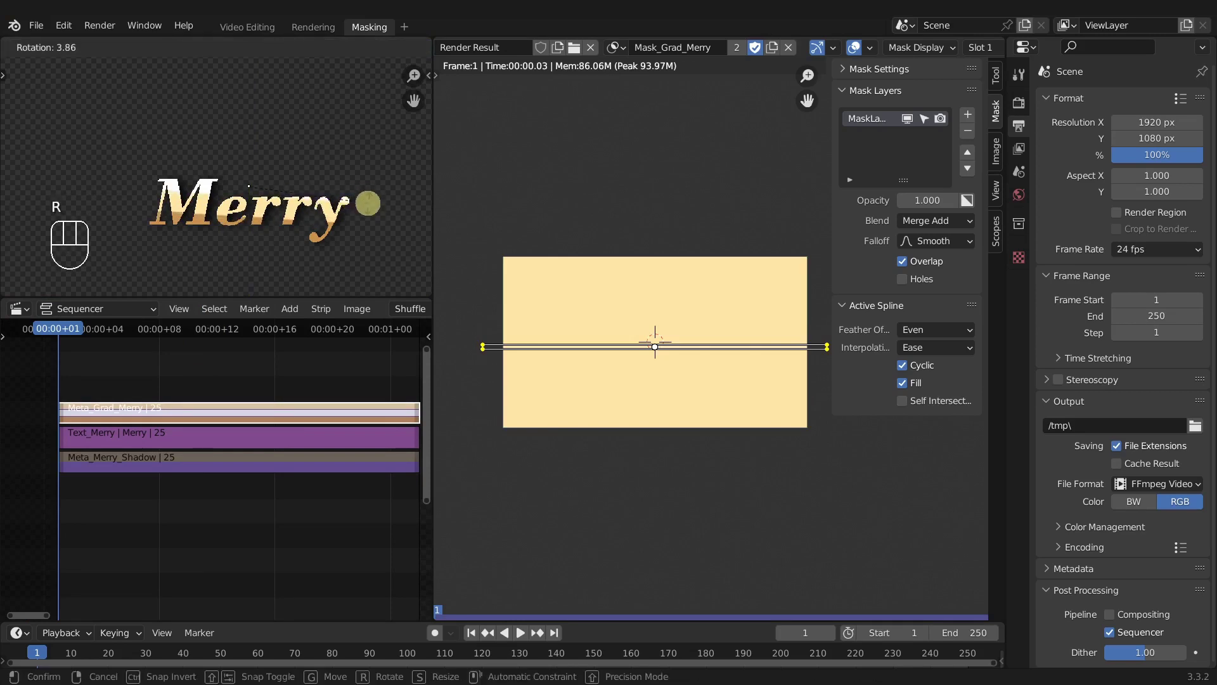
{"action": "left_click", "coordinate": [370, 200]}
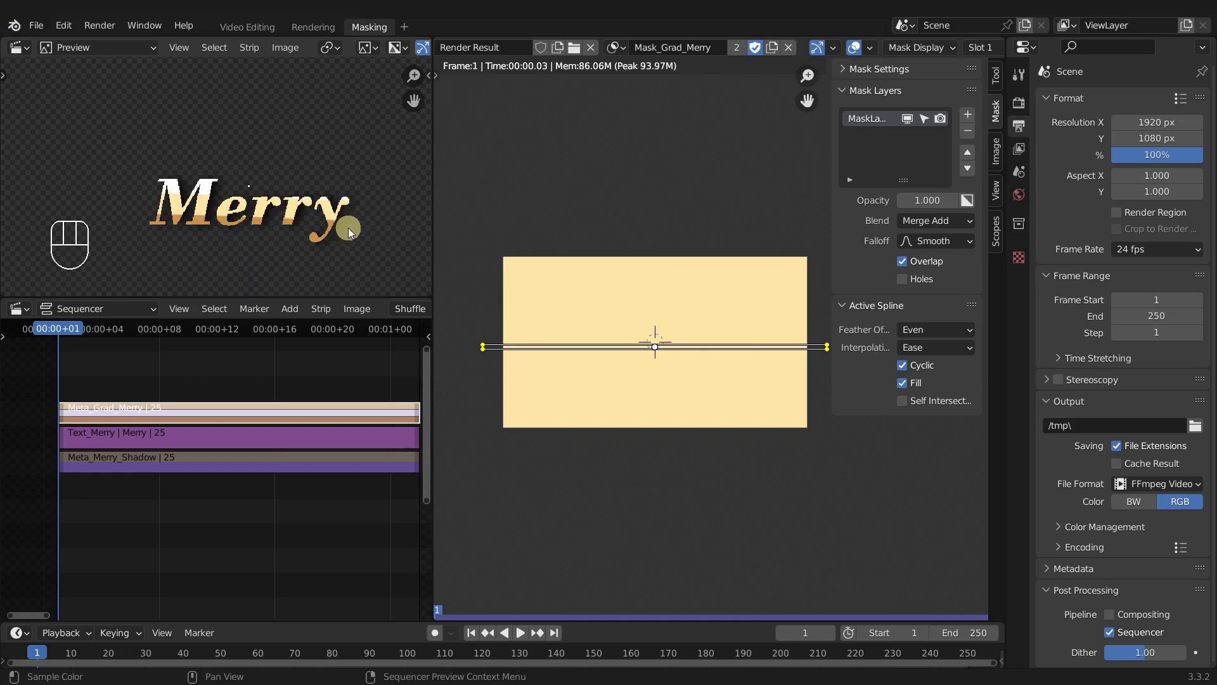
{"action": "left_click", "coordinate": [193, 407]}
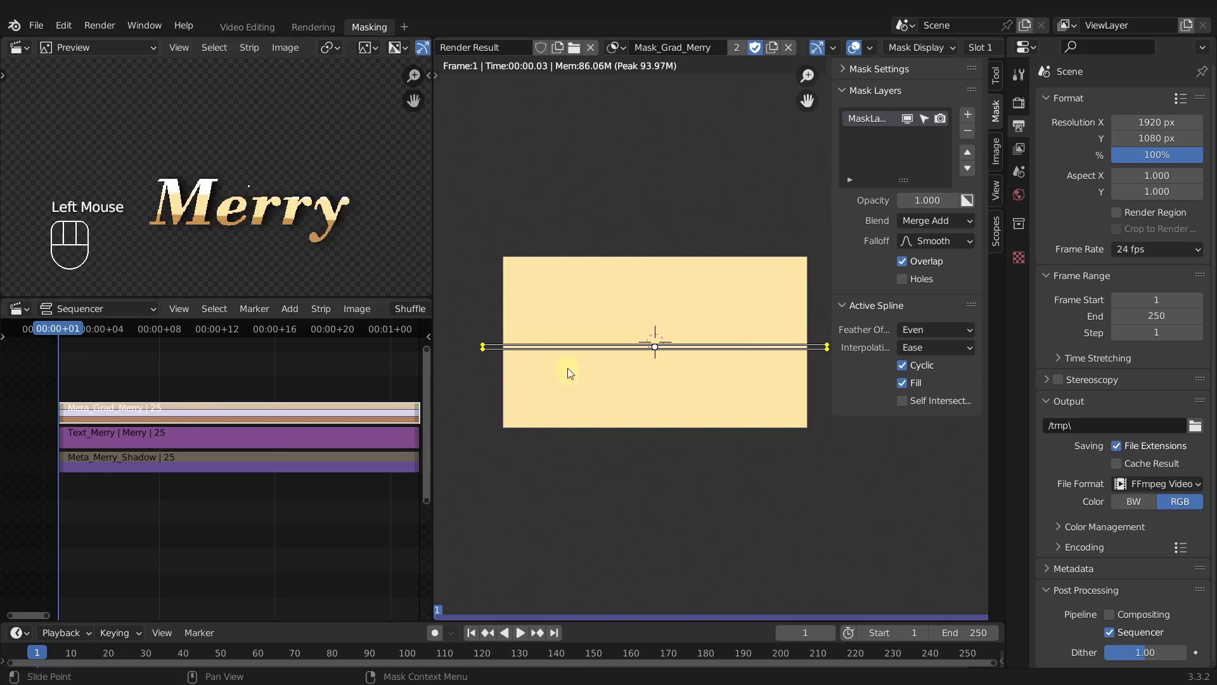
{"action": "key", "text": "Tab"}
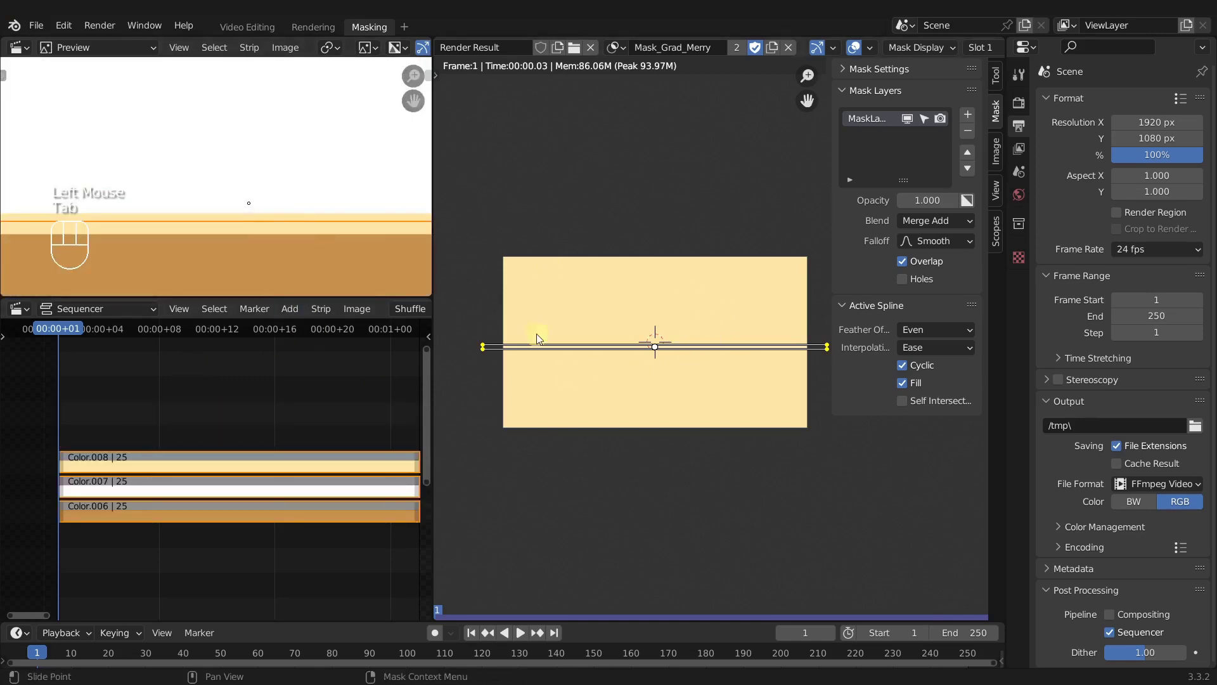
{"action": "key", "text": "Tab"}
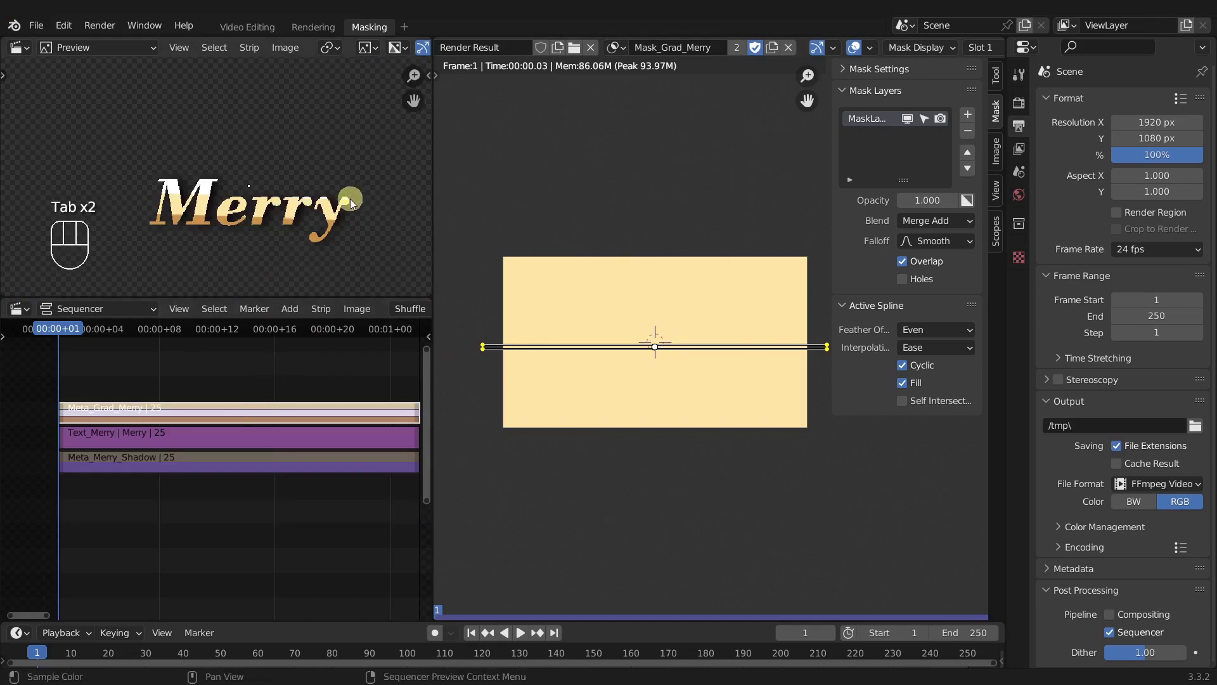
- Scale the Meta_Grad_Merry gradient down and readjust its position and tilt across the Merry text
{"action": "key", "text": "s"}
{"action": "left_click", "coordinate": [334, 198]}
{"action": "key", "text": "g"}
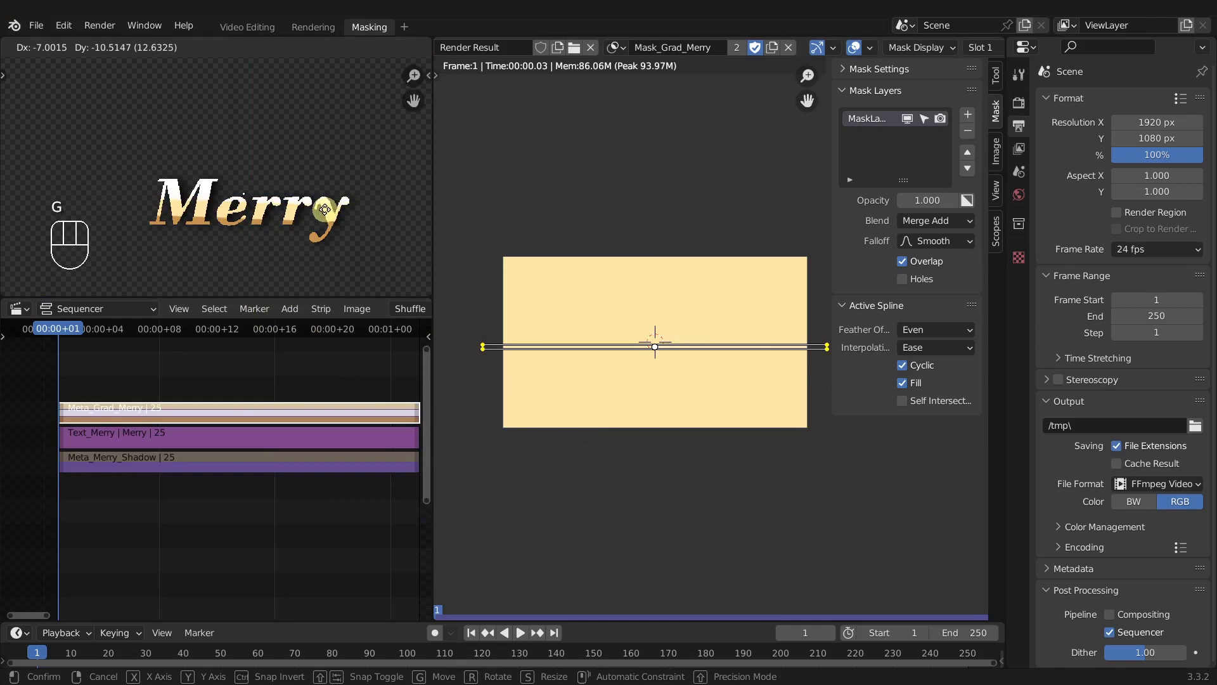
{"action": "left_click", "coordinate": [325, 210]}
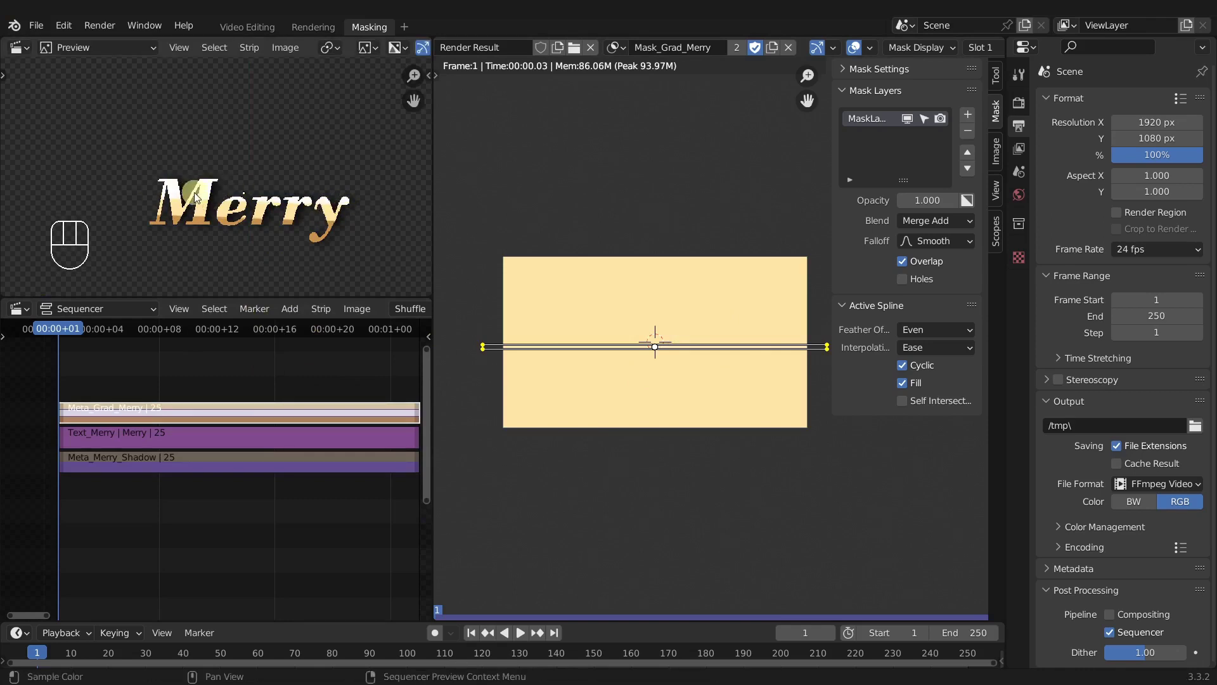
{"action": "key", "text": "r"}
{"action": "left_click", "coordinate": [367, 214]}
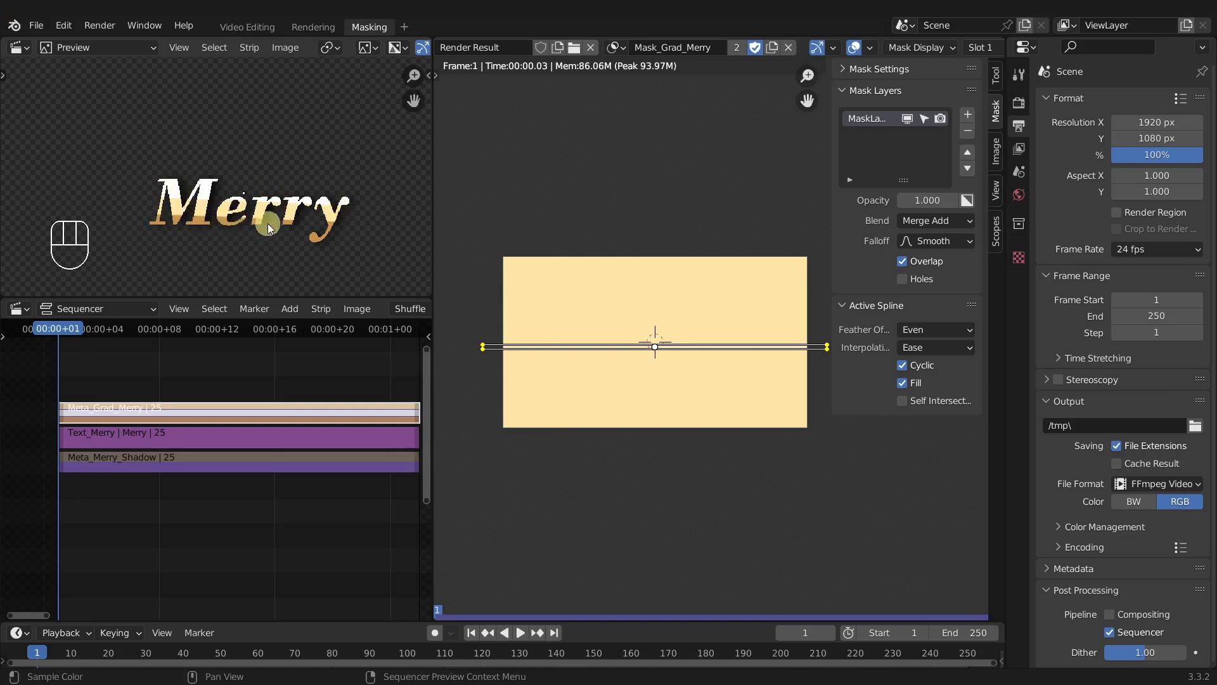
- Expand a feather around the Mask_Grad_Merry shape and refresh the sequencer
{"action": "key", "text": "alt+s"}
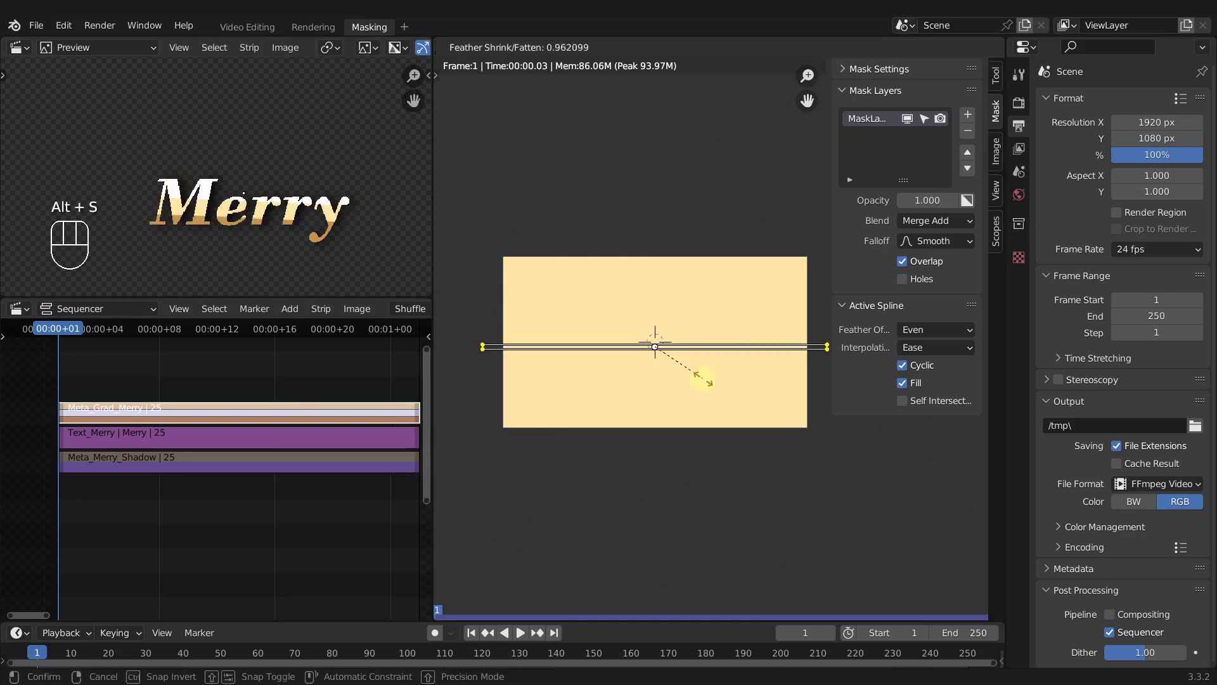
{"action": "left_click", "coordinate": [826, 436]}
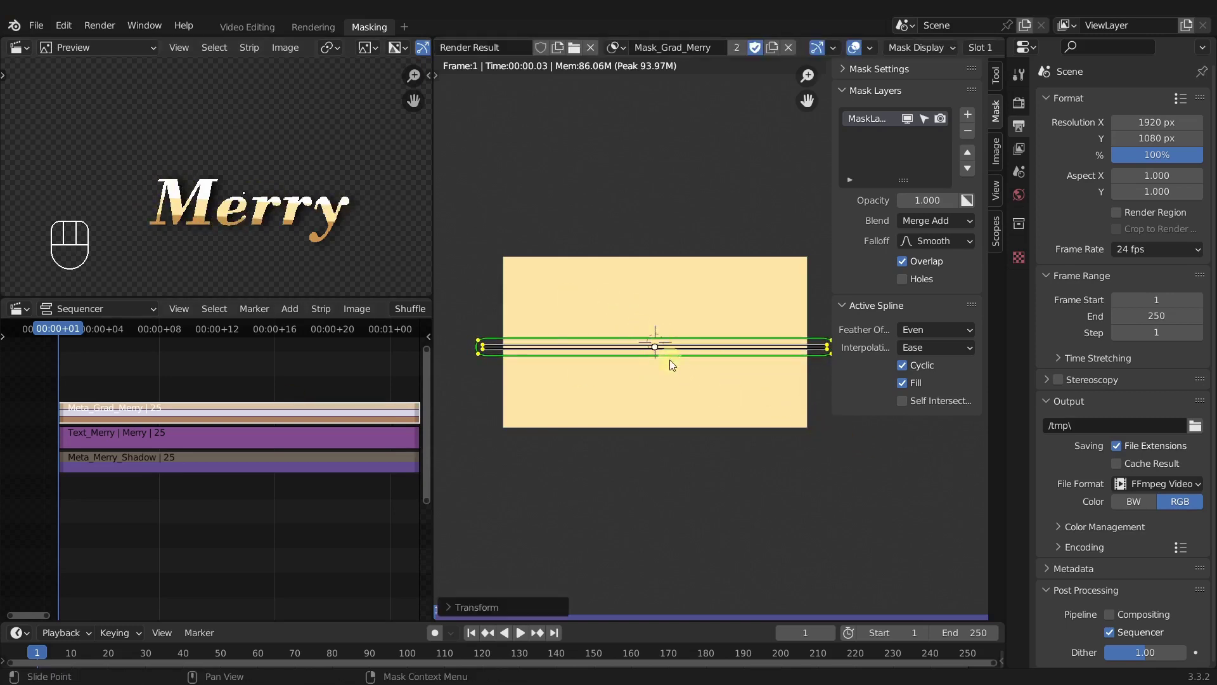
{"action": "key", "text": "ctrl+r"}
- Fine-tune the scale, position and rotation of the Meta_Grad_Merry gradient on the Merry text
{"action": "key", "text": "s"}
{"action": "scroll", "coordinate": [304, 210], "scroll_direction": "down", "scroll_amount": 8}
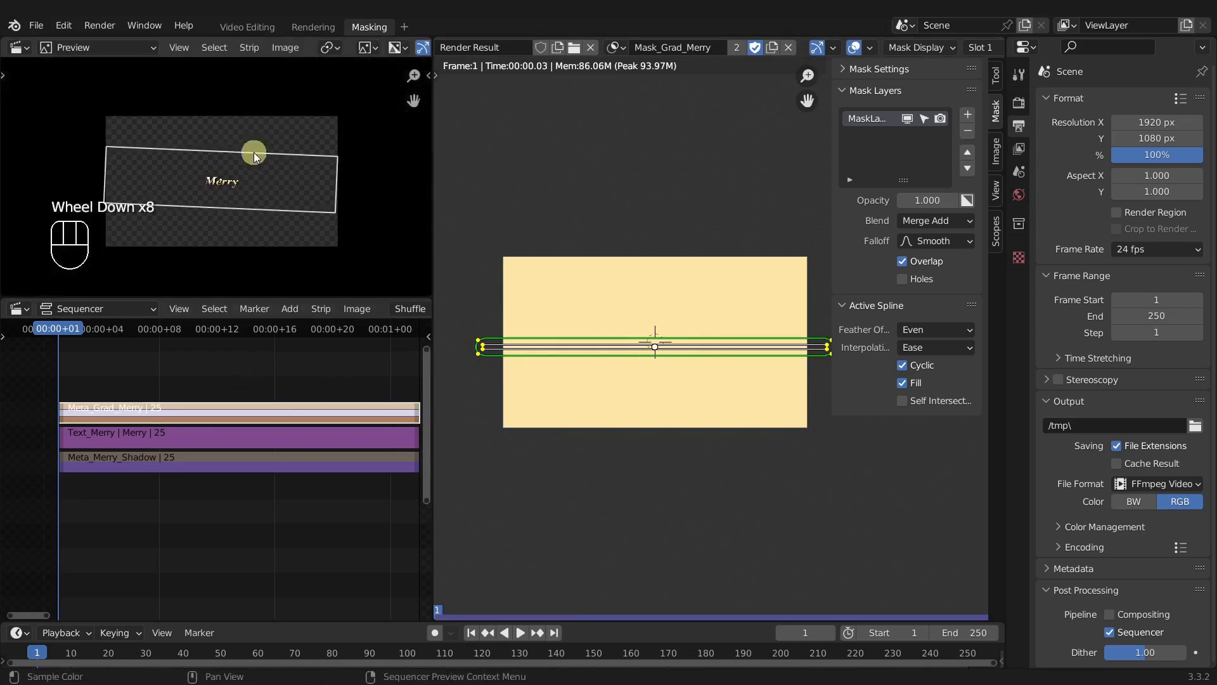
{"action": "right_click", "coordinate": [281, 206]}
{"action": "scroll", "coordinate": [198, 165], "scroll_direction": "up", "scroll_amount": 11}
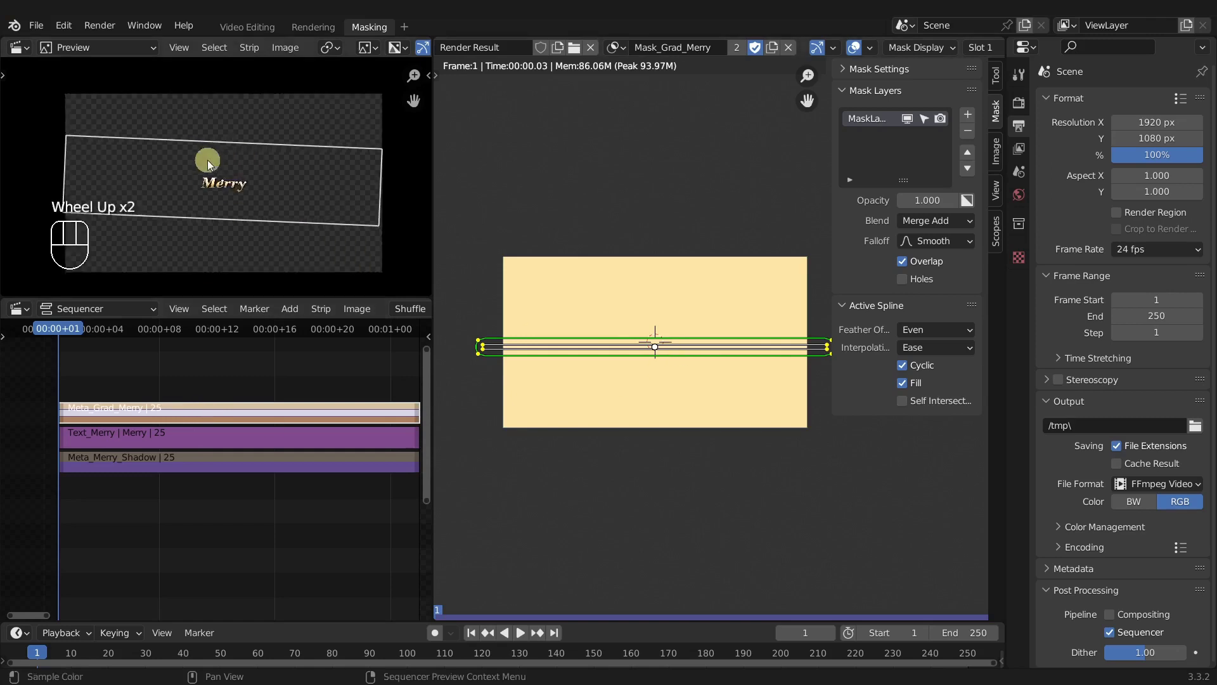
{"action": "key", "text": "g"}
{"action": "key", "text": "r"}
{"action": "key", "text": "g"}
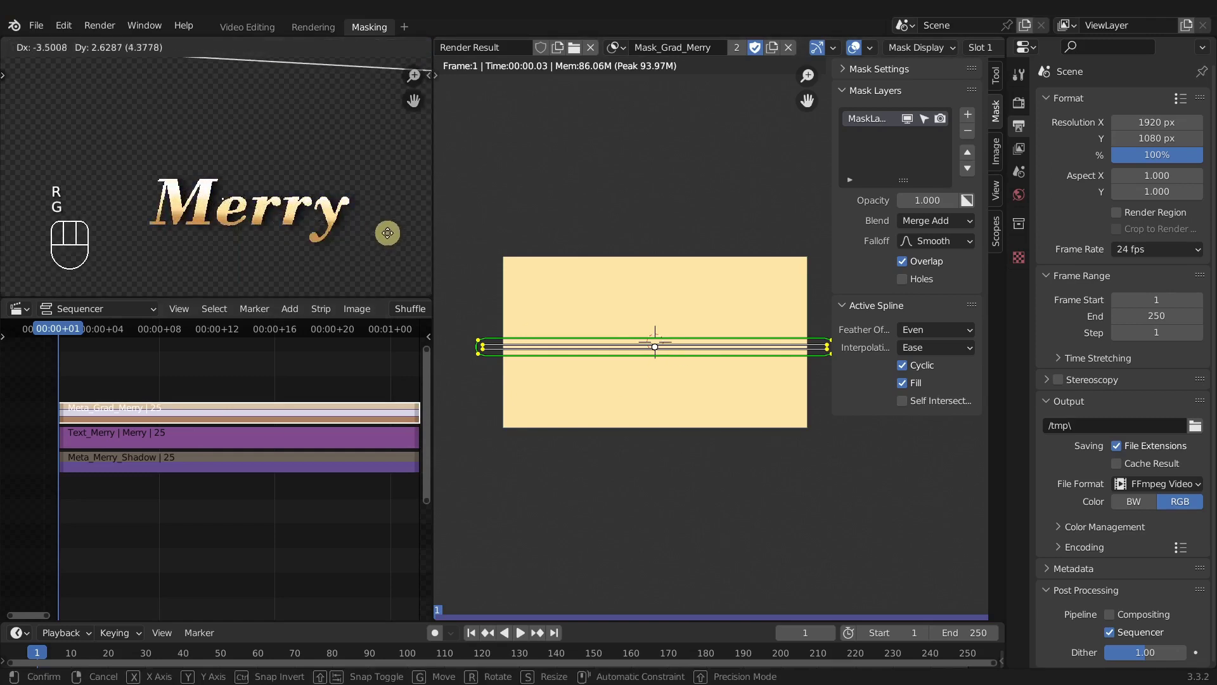
{"action": "right_click", "coordinate": [383, 231]}
- Widen the Mask_Grad_Merry feather further and refresh the sequencer
{"action": "scroll", "coordinate": [279, 228], "scroll_direction": "down", "scroll_amount": 3}
{"action": "scroll", "coordinate": [279, 229], "scroll_direction": "up", "scroll_amount": 1}
{"action": "scroll", "coordinate": [279, 228], "scroll_direction": "down", "scroll_amount": 1}
{"action": "scroll", "coordinate": [279, 228], "scroll_direction": "up", "scroll_amount": 1}
{"action": "key", "text": "alt+s"}
{"action": "key", "text": "ctrl+r"}
- Scale the Meta_Grad_Merry gradient slightly along Y and readjust its placement and tilt over the text
{"action": "key", "text": "s"}
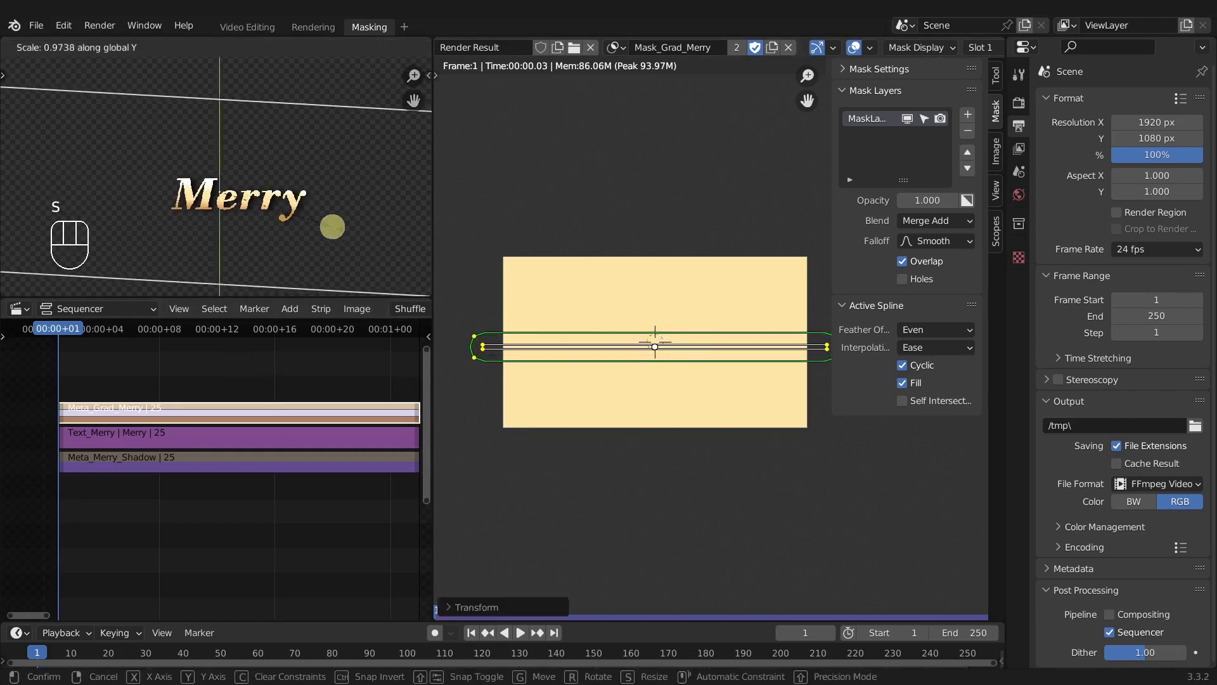
{"action": "key", "text": "g"}
{"action": "scroll", "coordinate": [303, 222], "scroll_direction": "up", "scroll_amount": 7}
{"action": "key", "text": "r"}
{"action": "key", "text": "g"}
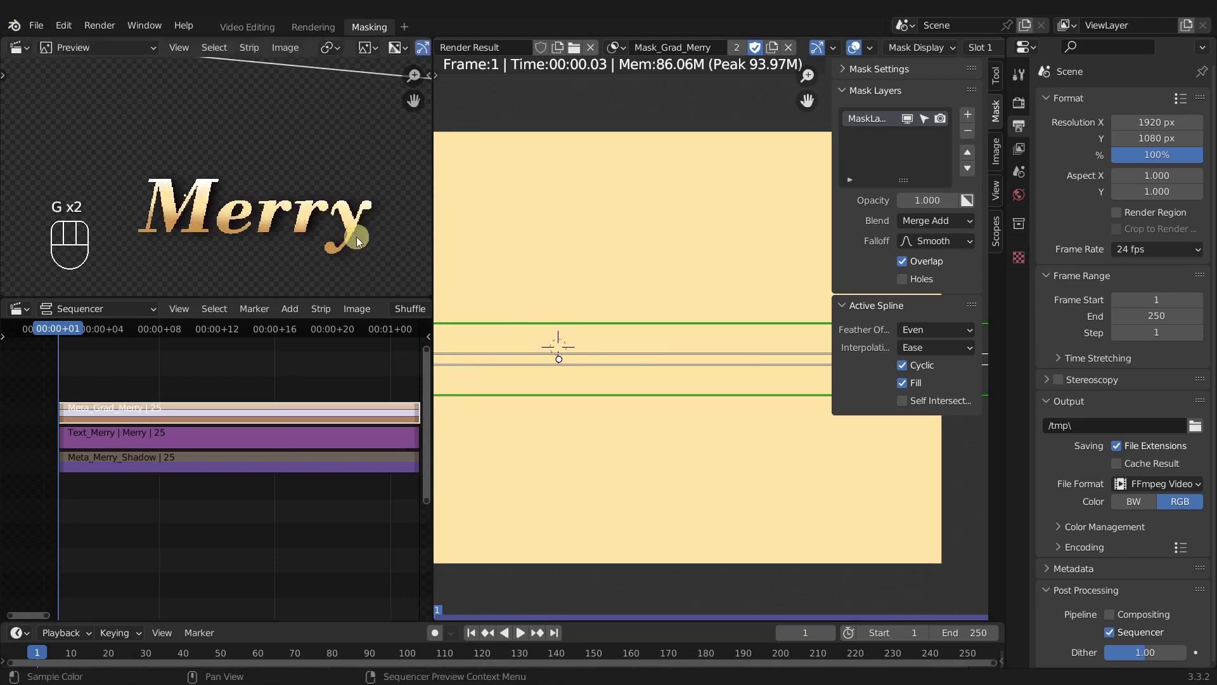
- Reduce the Mask_Grad_Merry feather slightly, refresh the sequencer, and rescale the Meta_Grad_Merry gradient
{"action": "key", "text": "alt+s"}
{"action": "key", "text": "ctrl+r"}
{"action": "key", "text": "s"}
{"action": "scroll", "coordinate": [254, 269], "scroll_direction": "down", "scroll_amount": 4}
{"action": "scroll", "coordinate": [254, 268], "scroll_direction": "up", "scroll_amount": 5}
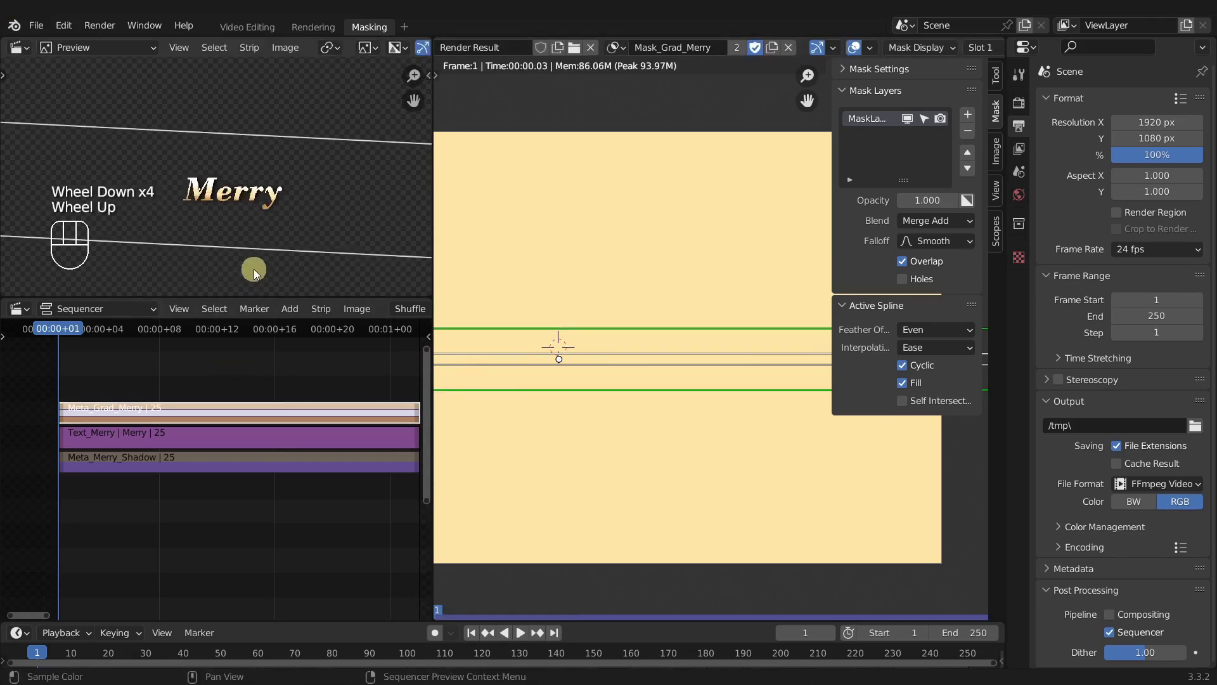
- Deselect all strips and exit the Meta_Merry strip
{"action": "left_click", "coordinate": [312, 228]}
{"action": "scroll", "coordinate": [312, 228], "scroll_direction": "down", "scroll_amount": 2}
{"action": "scroll", "coordinate": [312, 229], "scroll_direction": "down", "scroll_amount": 1}
{"action": "scroll", "coordinate": [303, 231], "scroll_direction": "up", "scroll_amount": 1}
{"action": "left_click", "coordinate": [208, 366]}
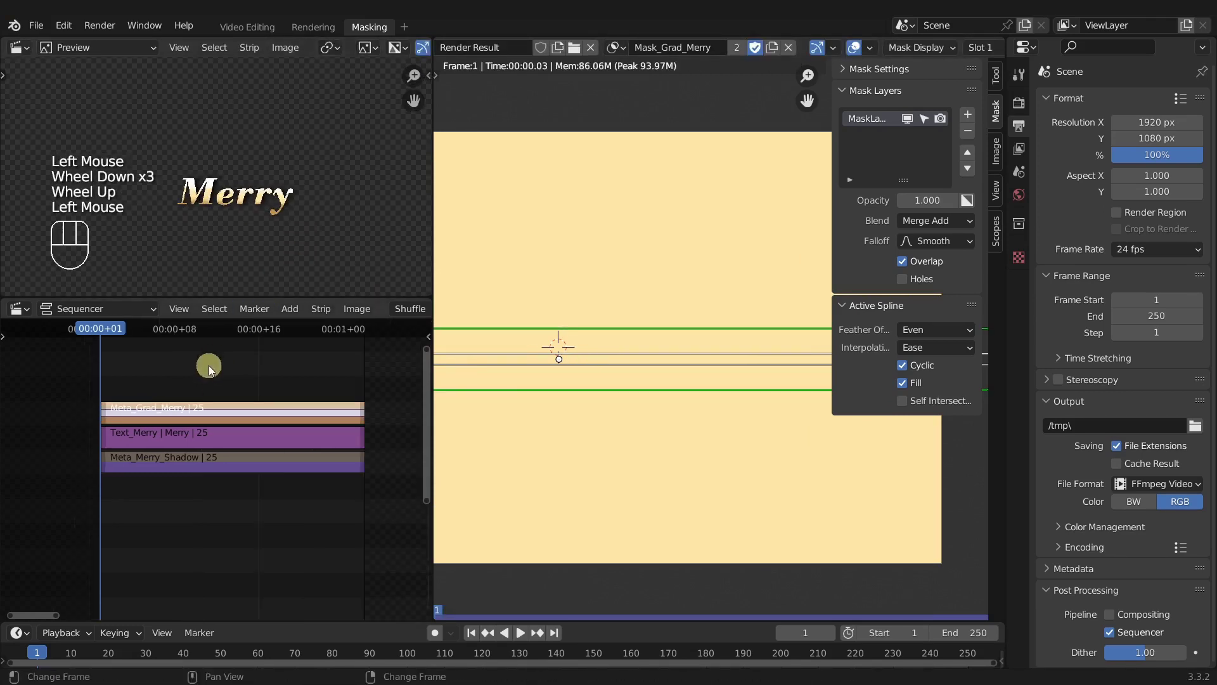
{"action": "left_click", "coordinate": [197, 391]}
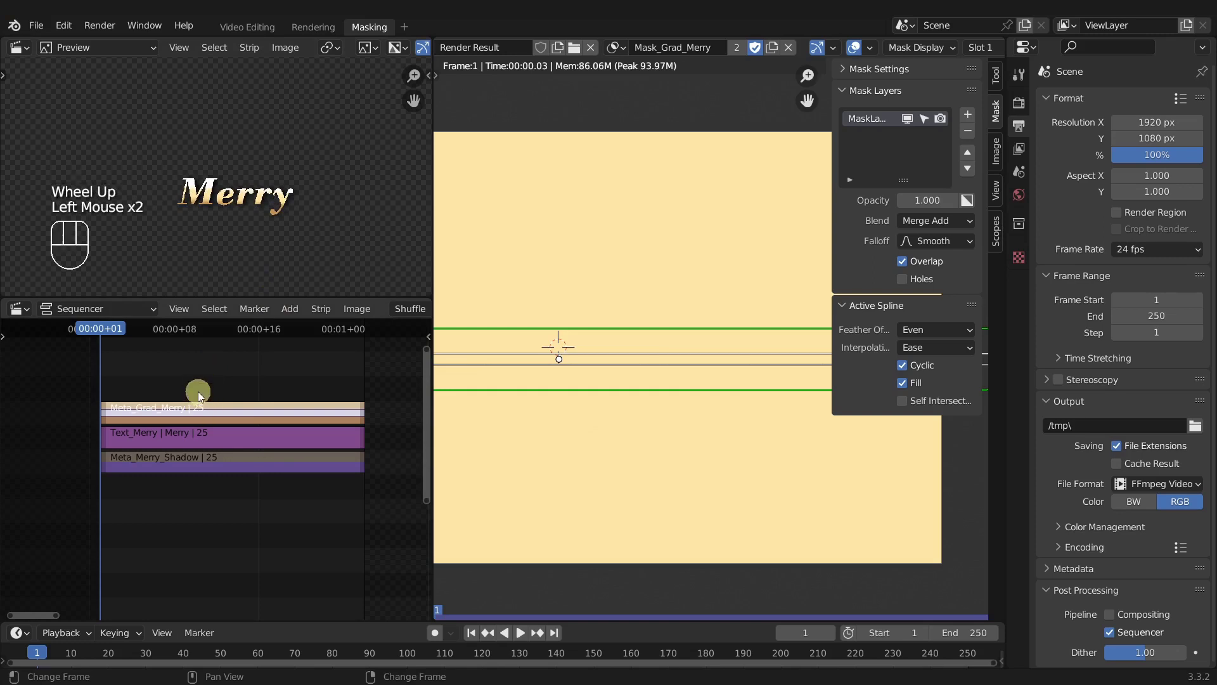
{"action": "key", "text": "Tab"}
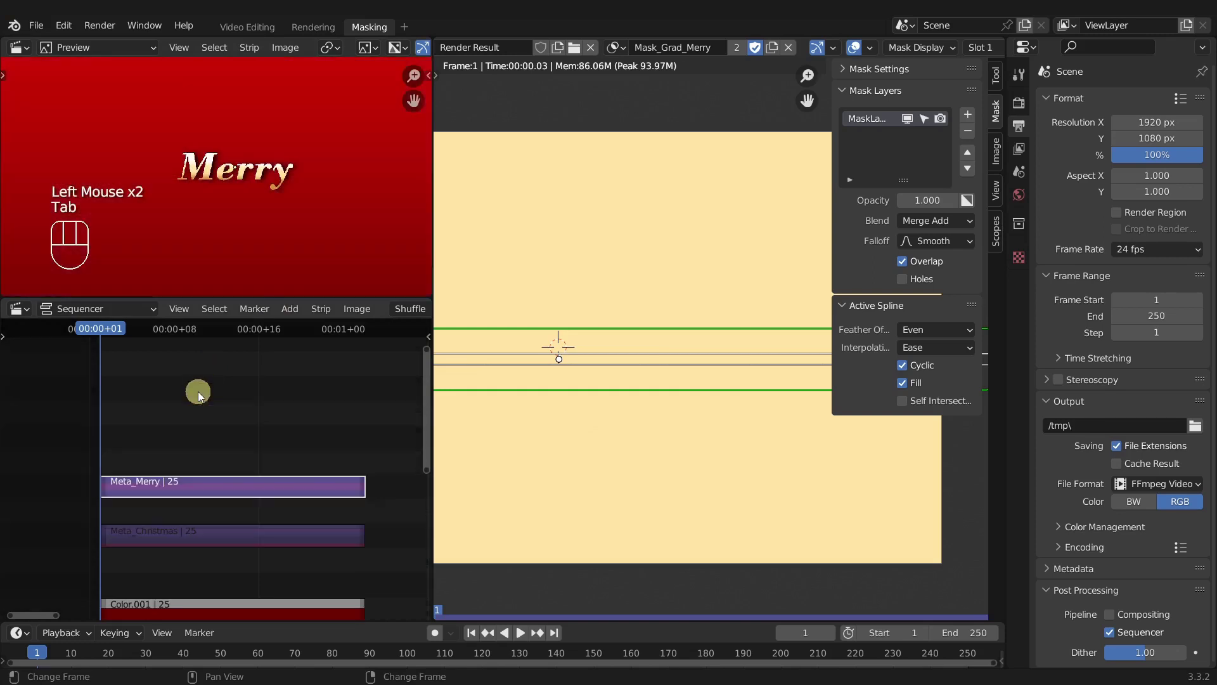
- Unmute the Meta_Christmas strip and save the file
{"action": "left_click", "coordinate": [189, 534]}
{"action": "left_click", "coordinate": [189, 535]}
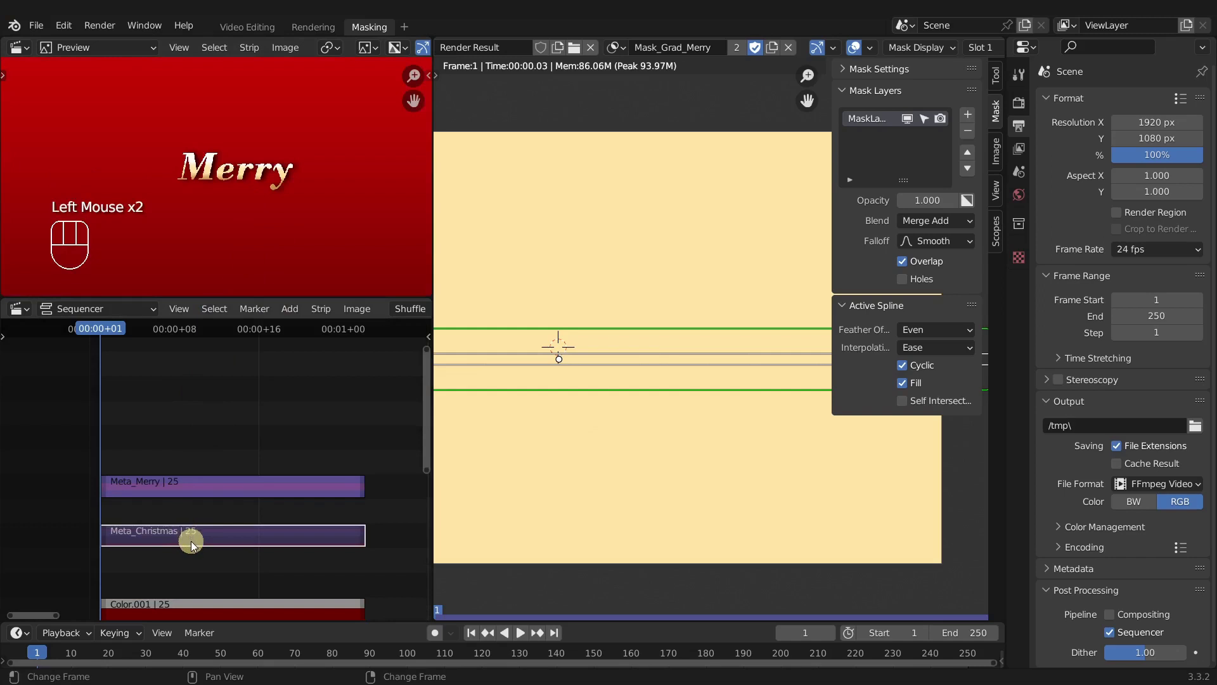
{"action": "key", "text": "alt+h"}
{"action": "key", "text": "alt+h"}
{"action": "key", "text": "ctrl+s"}
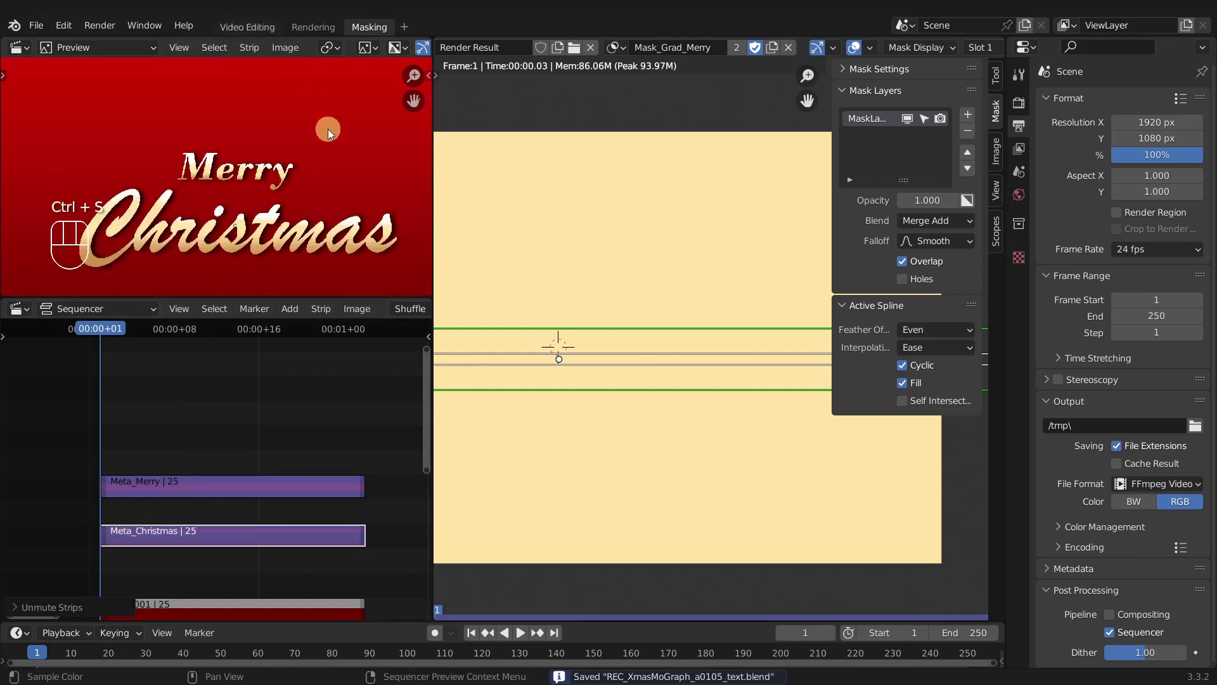
- Switch to the Video Editing workspace and select the Meta_Merry strip
{"action": "left_click", "coordinate": [246, 27]}
{"action": "scroll", "coordinate": [437, 234], "scroll_direction": "down", "scroll_amount": 2}
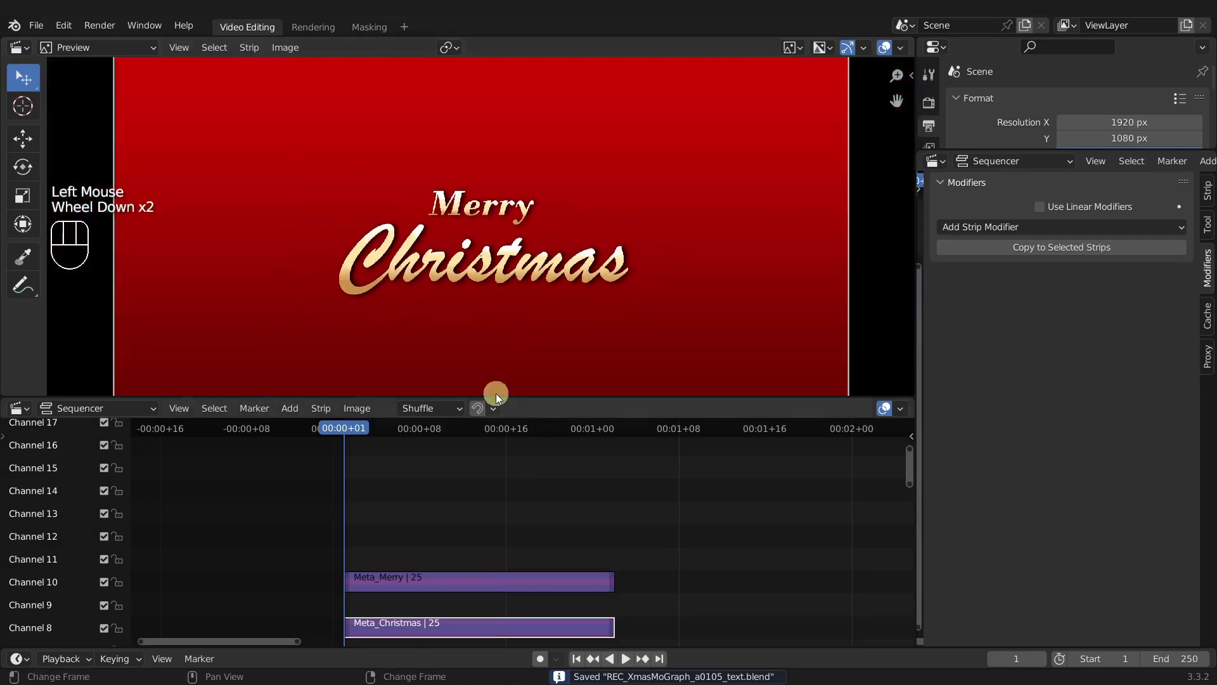
{"action": "scroll", "coordinate": [482, 277], "scroll_direction": "down", "scroll_amount": 1}
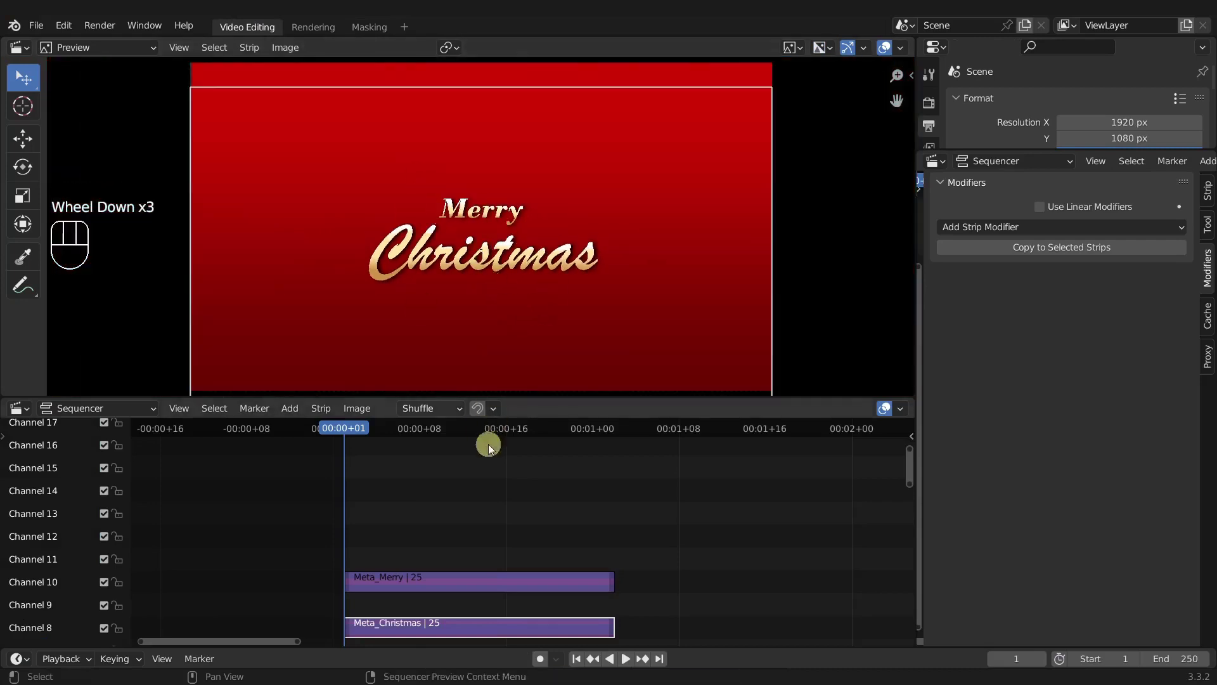
{"action": "scroll", "coordinate": [440, 555], "scroll_direction": "down", "scroll_amount": 1}
{"action": "scroll", "coordinate": [424, 576], "scroll_direction": "up", "scroll_amount": 1}
{"action": "middle_click_drag", "start_coordinate": [426, 583], "coordinate": [419, 588]}
{"action": "left_click", "coordinate": [418, 582]}
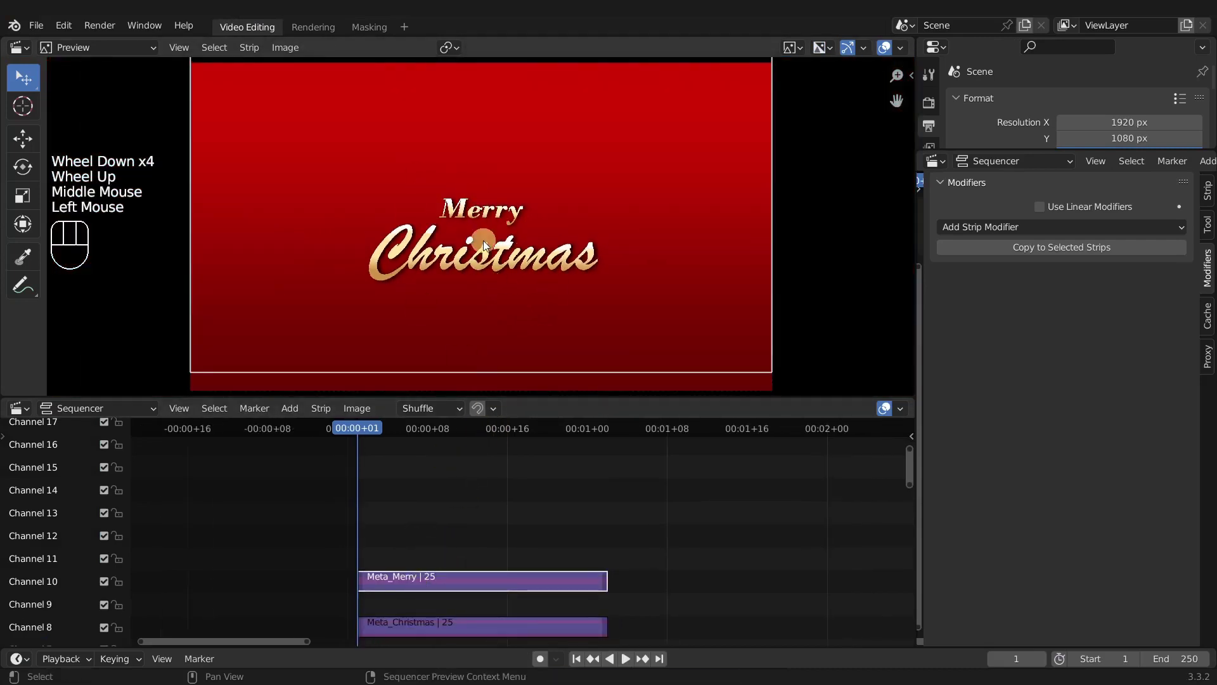
- Move the "Merry" text along the X axis to about 38 px so it sits better above "Christmas"
{"action": "key", "text": "g"}
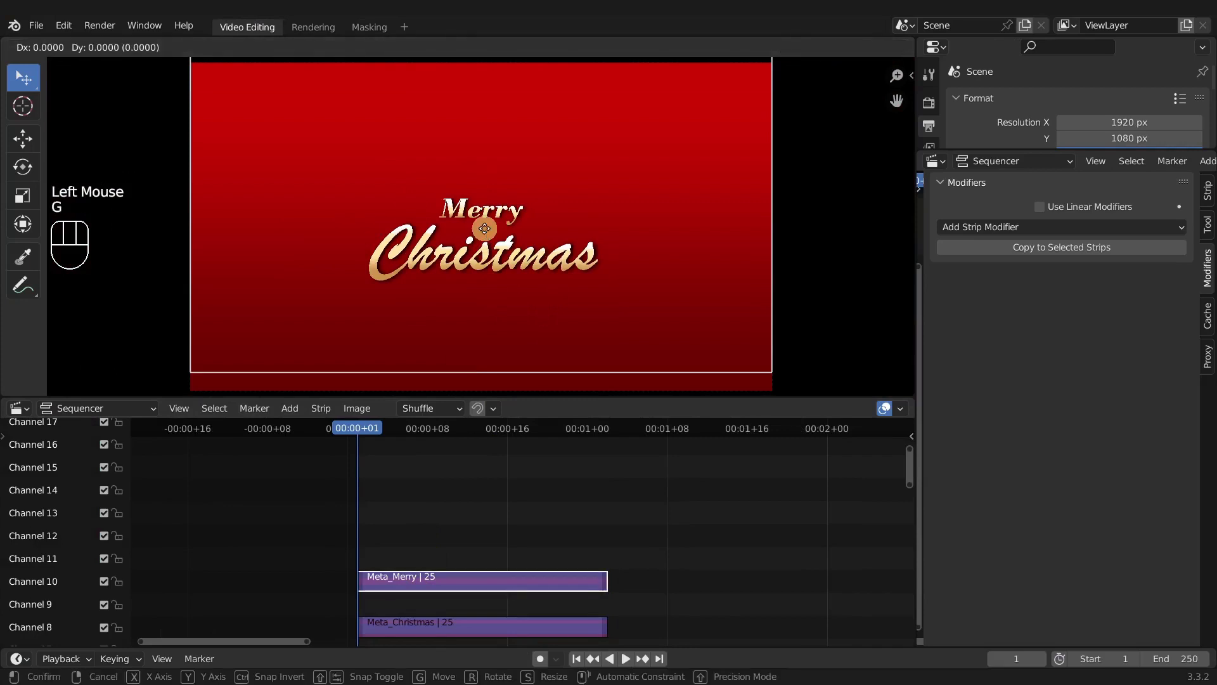
{"action": "key", "text": "x"}
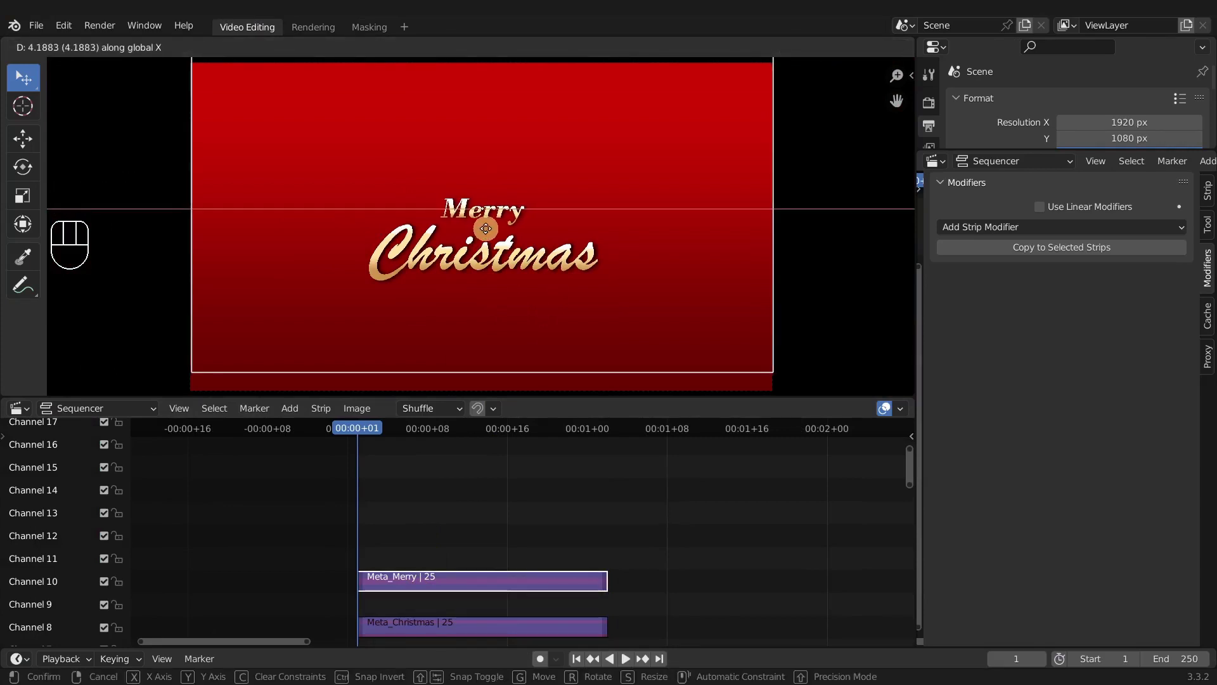
{"action": "left_click", "coordinate": [496, 228]}
{"action": "scroll", "coordinate": [549, 215], "scroll_direction": "down", "scroll_amount": 2}
{"action": "scroll", "coordinate": [539, 245], "scroll_direction": "up", "scroll_amount": 4}
{"action": "scroll", "coordinate": [546, 275], "scroll_direction": "down", "scroll_amount": 1}
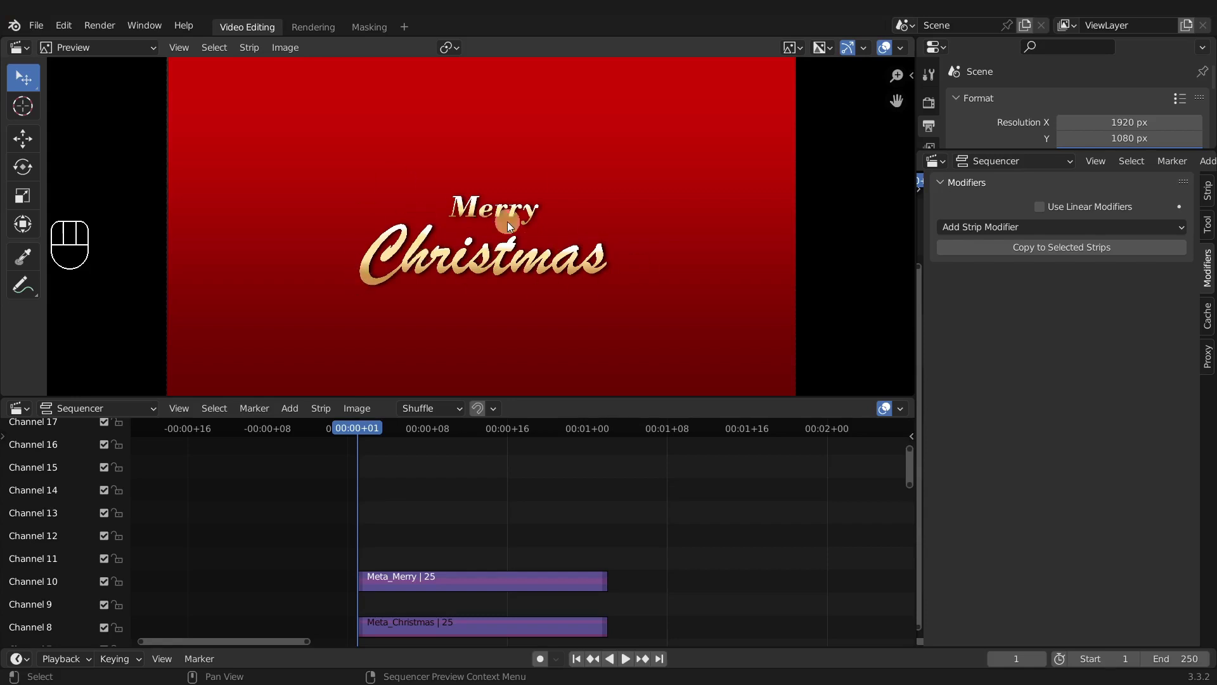
- Add a black Color strip at frame 1 and place it in channel 11 above Meta_Merry
{"action": "middle_click_drag", "start_coordinate": [491, 504], "coordinate": [418, 522]}
{"action": "key", "text": "shift+a"}
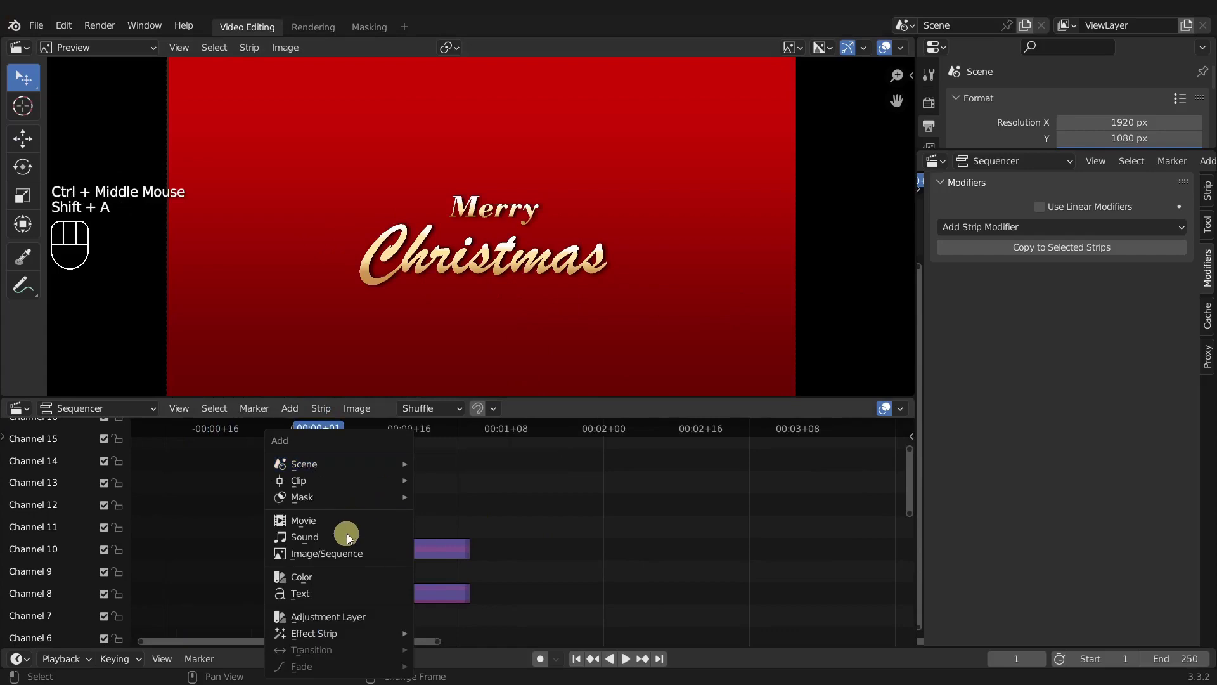
{"action": "left_click", "coordinate": [322, 580]}
{"action": "key", "text": "g"}
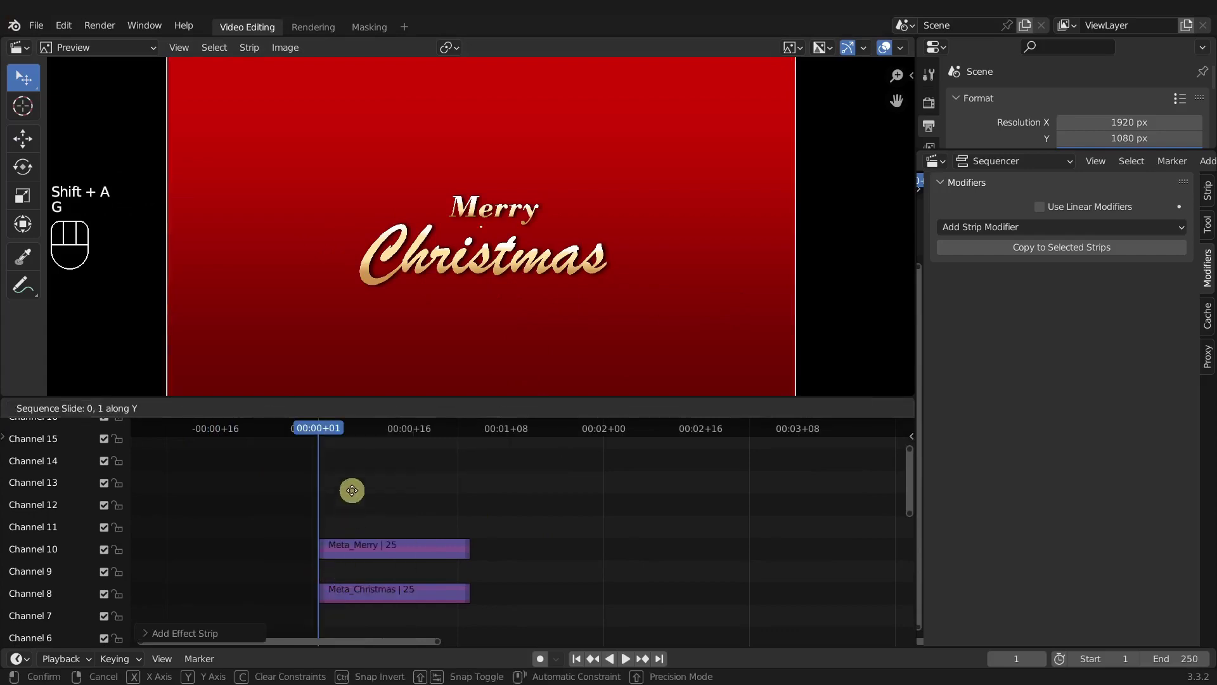
{"action": "left_click", "coordinate": [377, 584]}
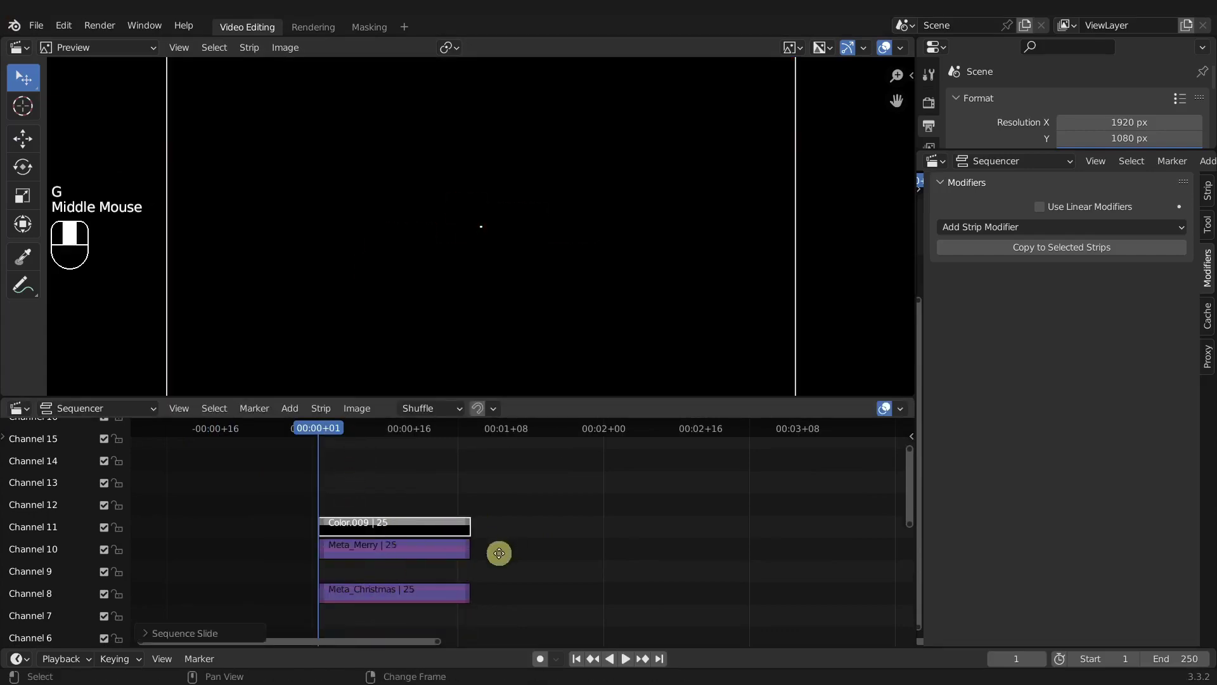
- Duplicate the black color strip, shift the copy 65 frames along channel 11, and make the copy white
{"action": "middle_click_drag", "start_coordinate": [497, 552], "coordinate": [258, 562]}
{"action": "left_click", "coordinate": [212, 547]}
{"action": "key", "text": "shift"}
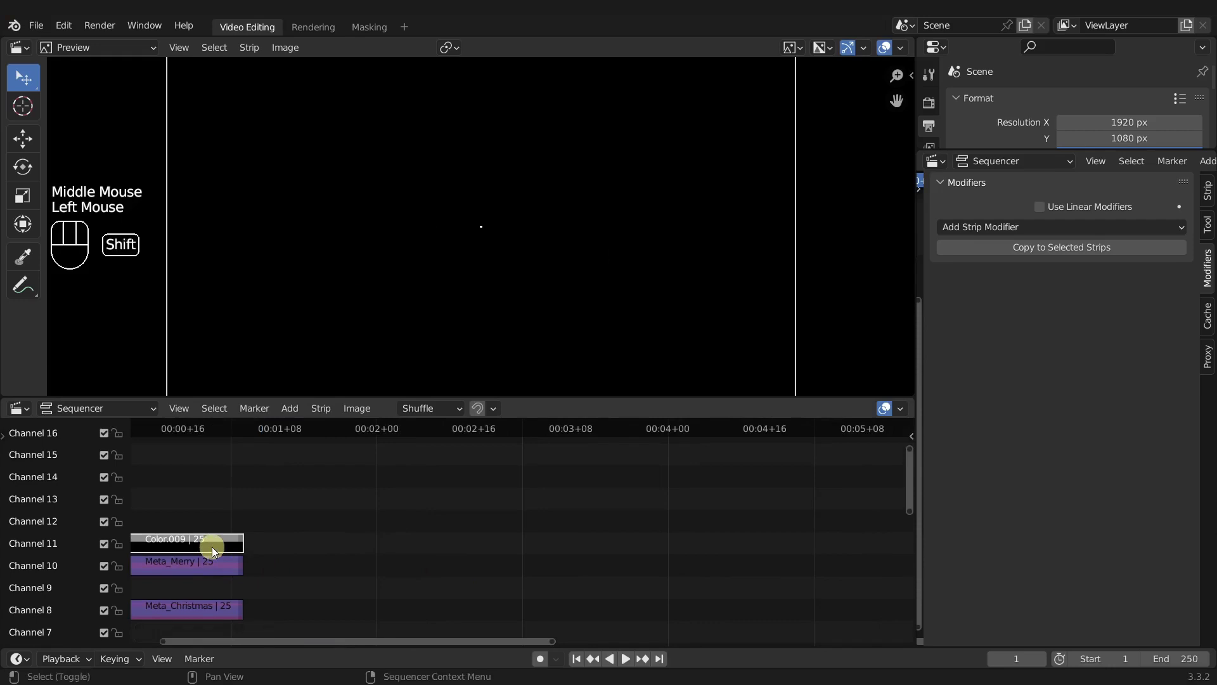
{"action": "key", "text": "shift+d"}
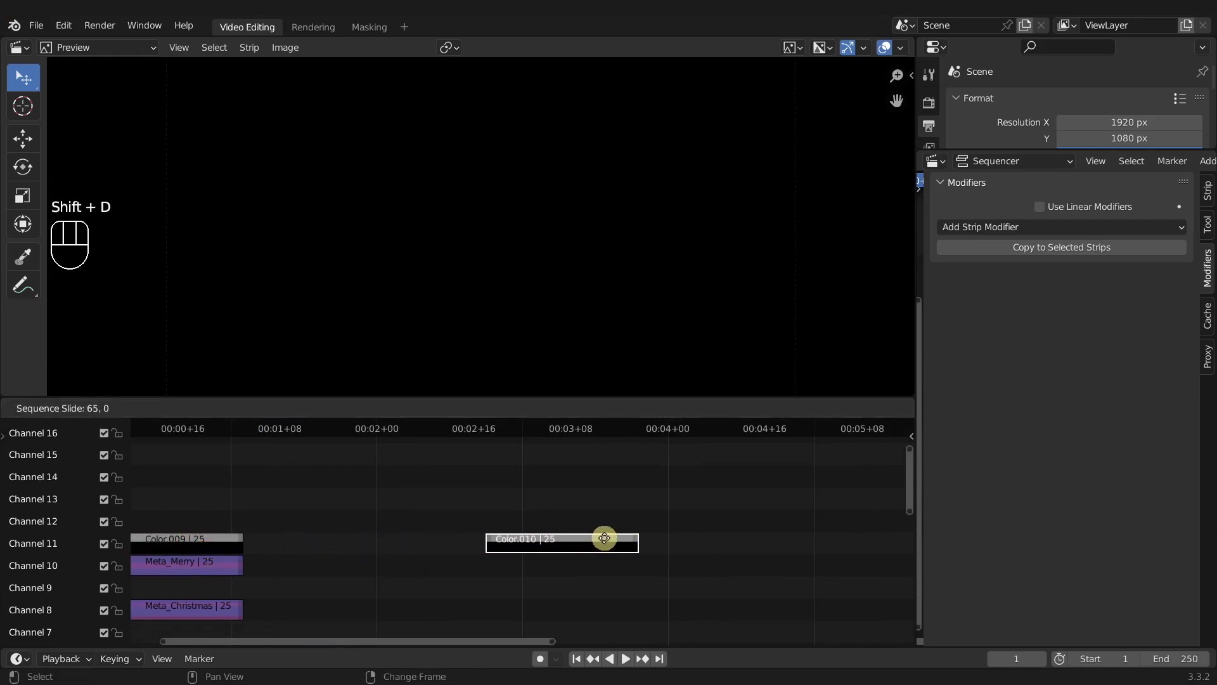
{"action": "left_click", "coordinate": [604, 538]}
{"action": "middle_click_drag", "start_coordinate": [489, 560], "coordinate": [554, 553]}
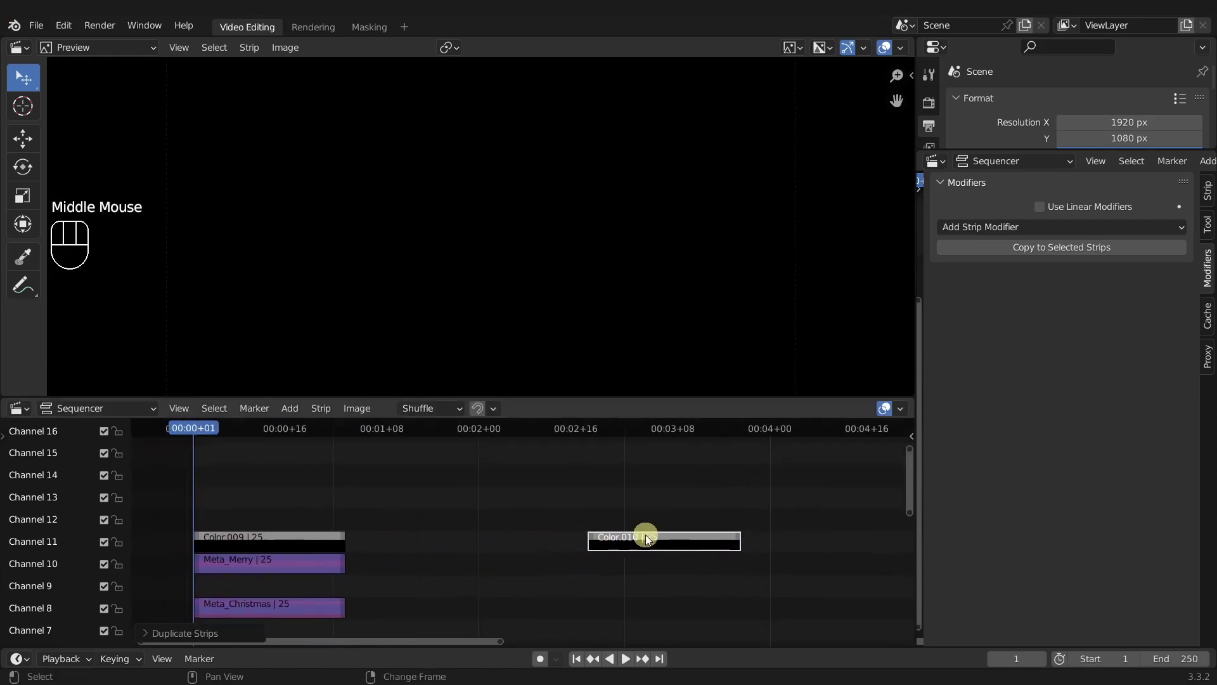
{"action": "left_click", "coordinate": [1209, 208]}
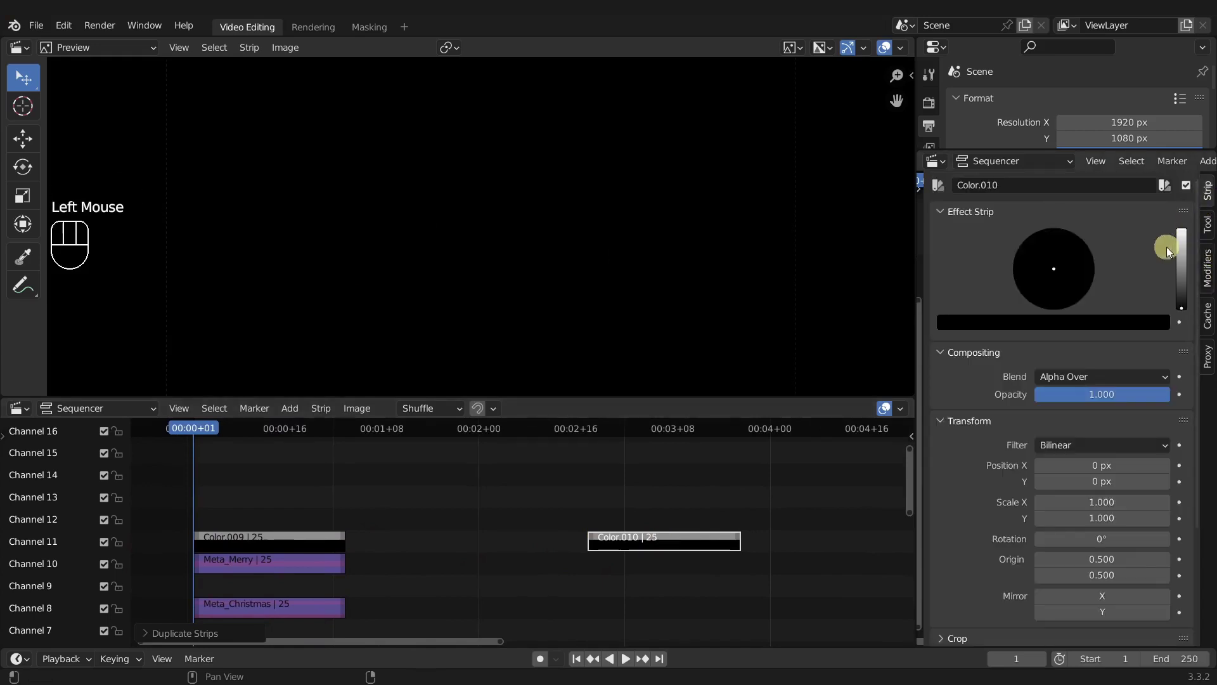
{"action": "left_click_drag", "start_coordinate": [1180, 306], "coordinate": [1185, 189]}
- Add a Wipe transition from the black color strip to the white one and preview it up to frame 46
{"action": "left_click", "coordinate": [304, 542]}
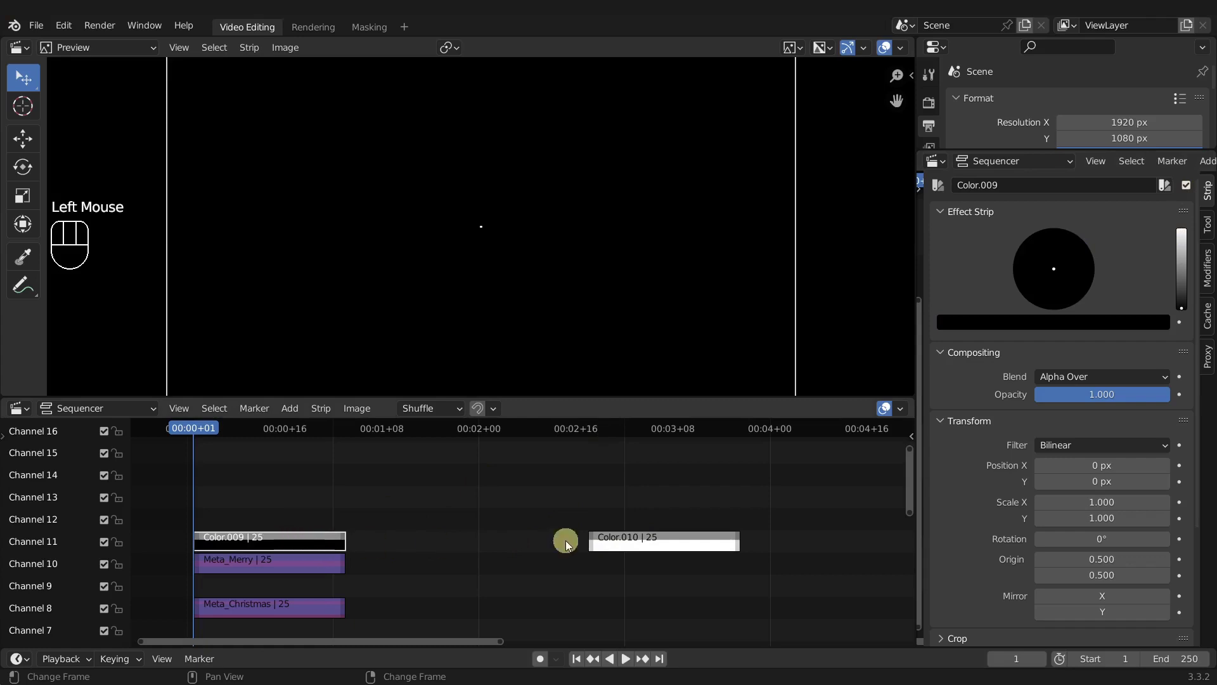
{"action": "left_click", "coordinate": [648, 542], "text": "shift"}
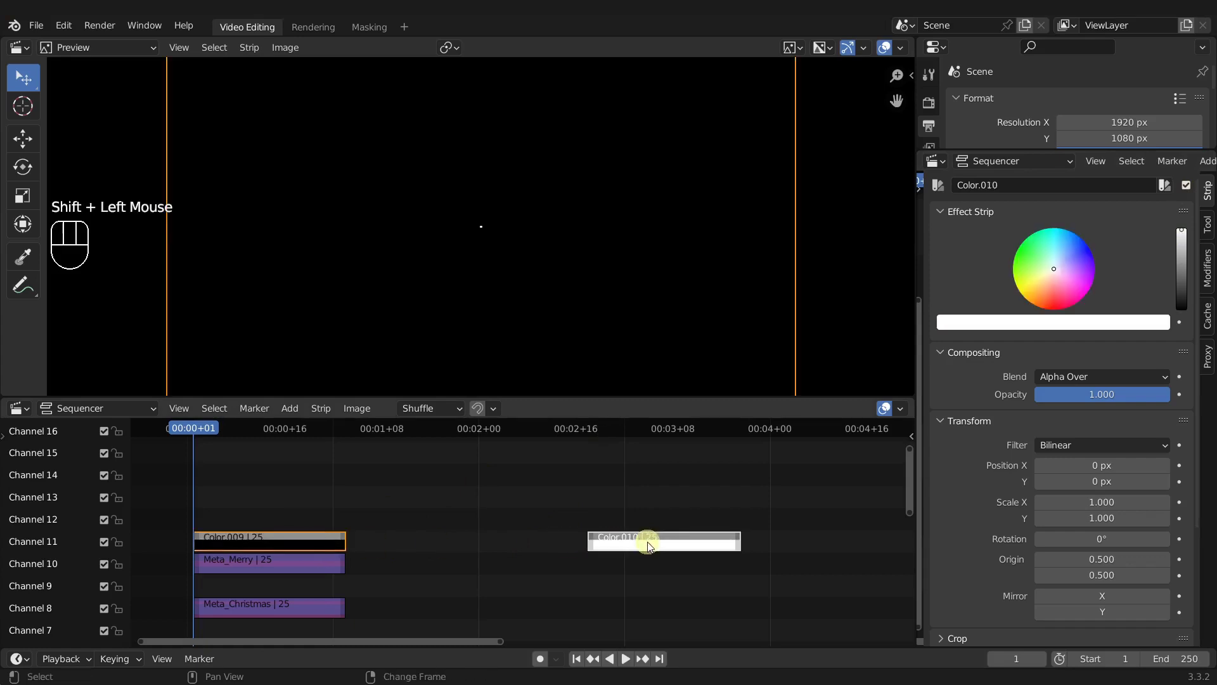
{"action": "key", "text": "shift+a"}
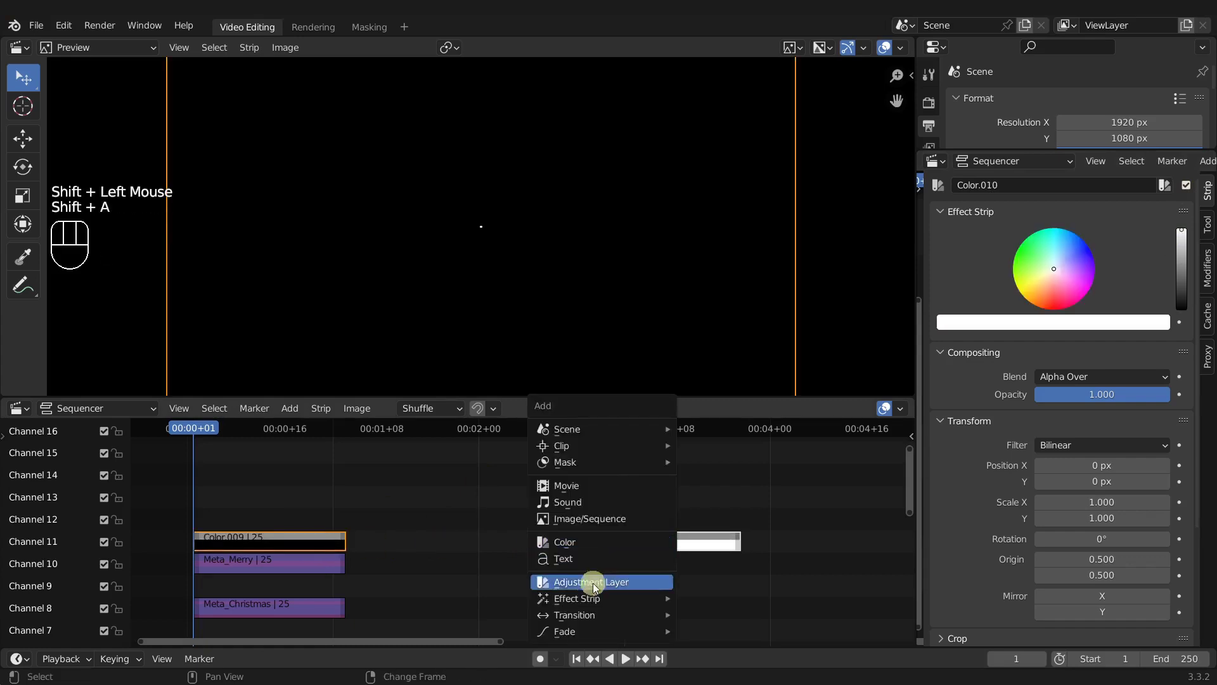
{"action": "mouse_move", "coordinate": [561, 614]}
{"action": "left_click", "coordinate": [715, 612]}
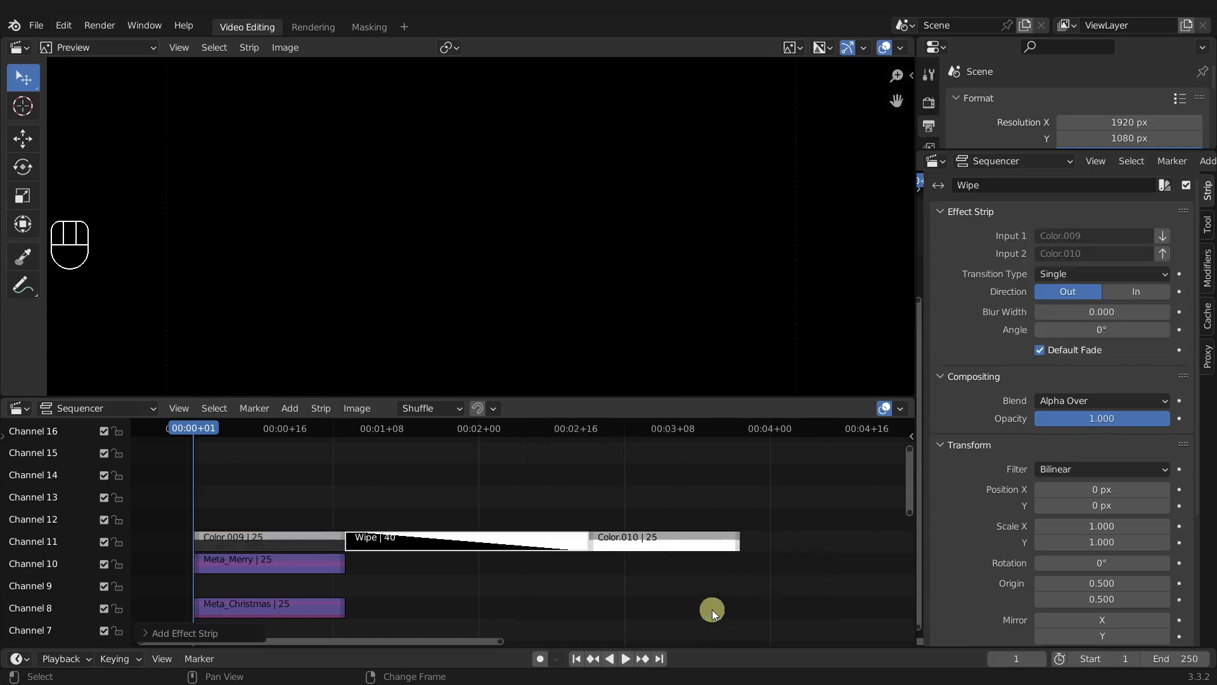
{"action": "left_click_drag", "start_coordinate": [241, 436], "coordinate": [515, 430]}
{"action": "scroll", "coordinate": [504, 327], "scroll_direction": "down", "scroll_amount": 3}
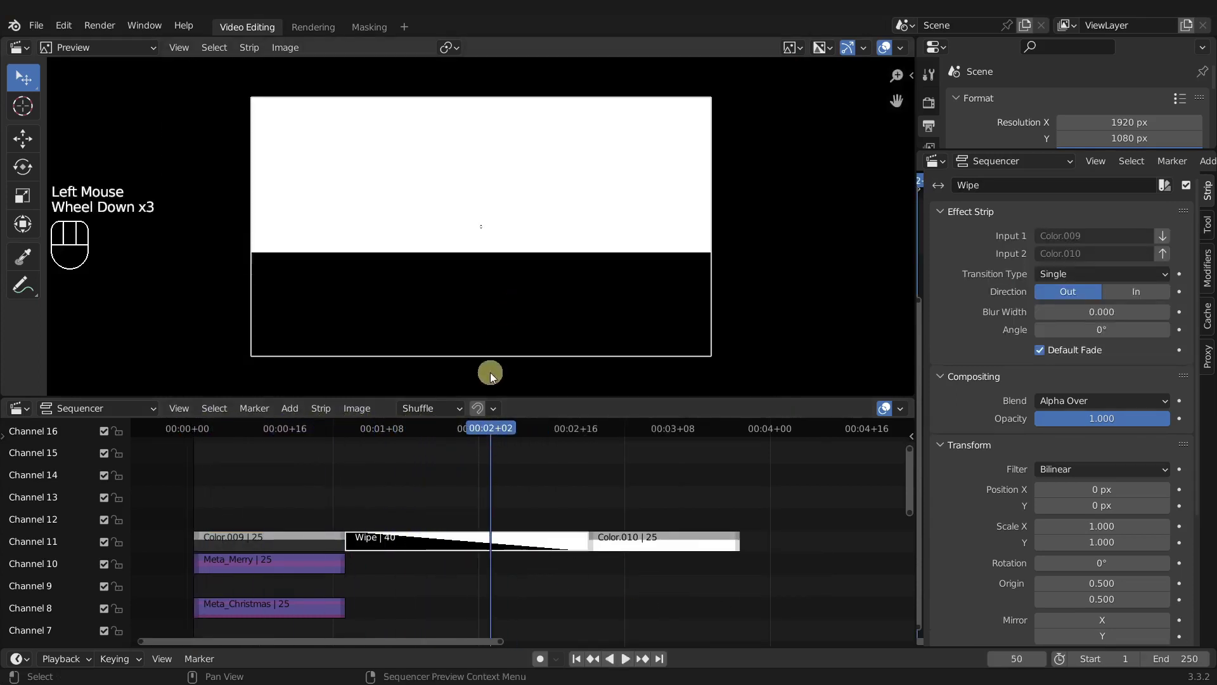
{"action": "left_click", "coordinate": [576, 419]}
{"action": "left_click_drag", "start_coordinate": [576, 420], "coordinate": [466, 426]}
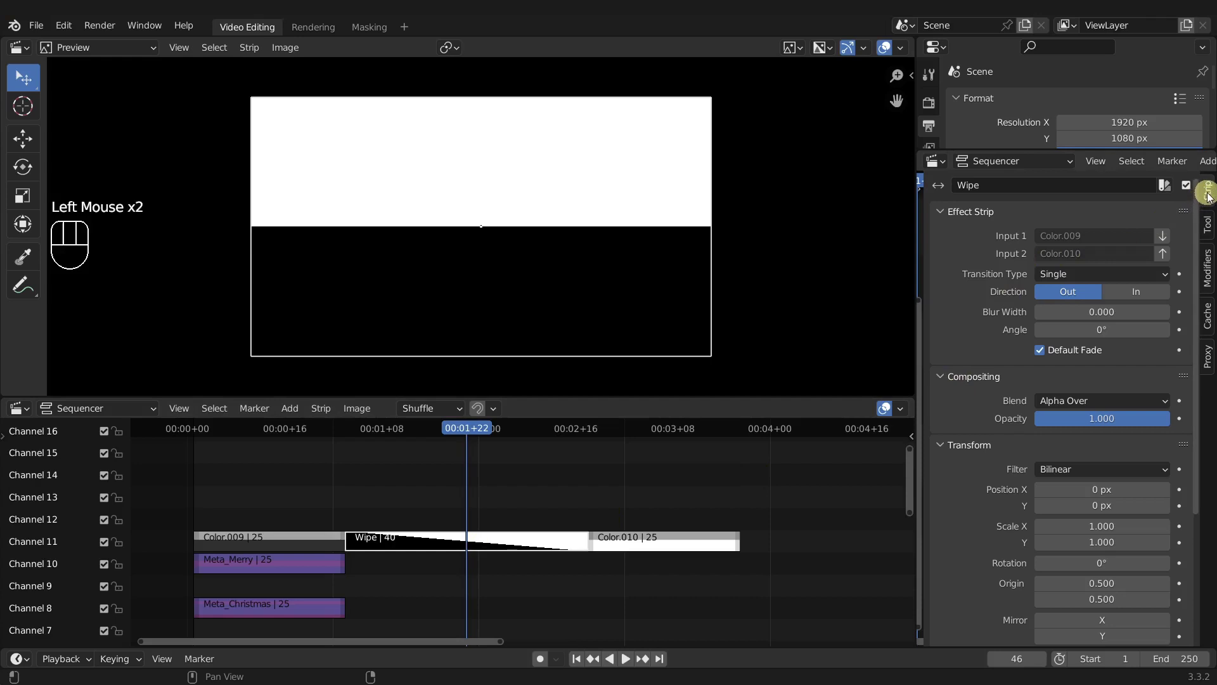
- Set the Wipe angle to 90° and its direction to In, and scrub through the transition to check it
{"action": "left_click", "coordinate": [1103, 330]}
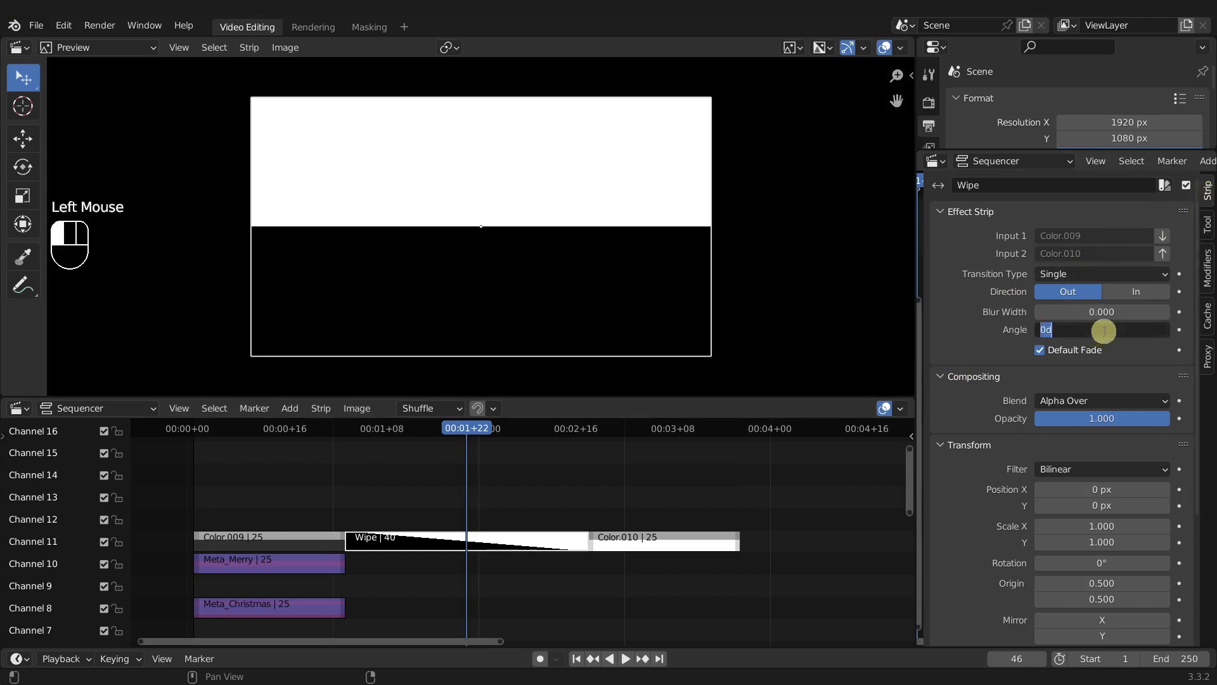
{"action": "type", "text": "90"}
{"action": "key", "text": "Return"}
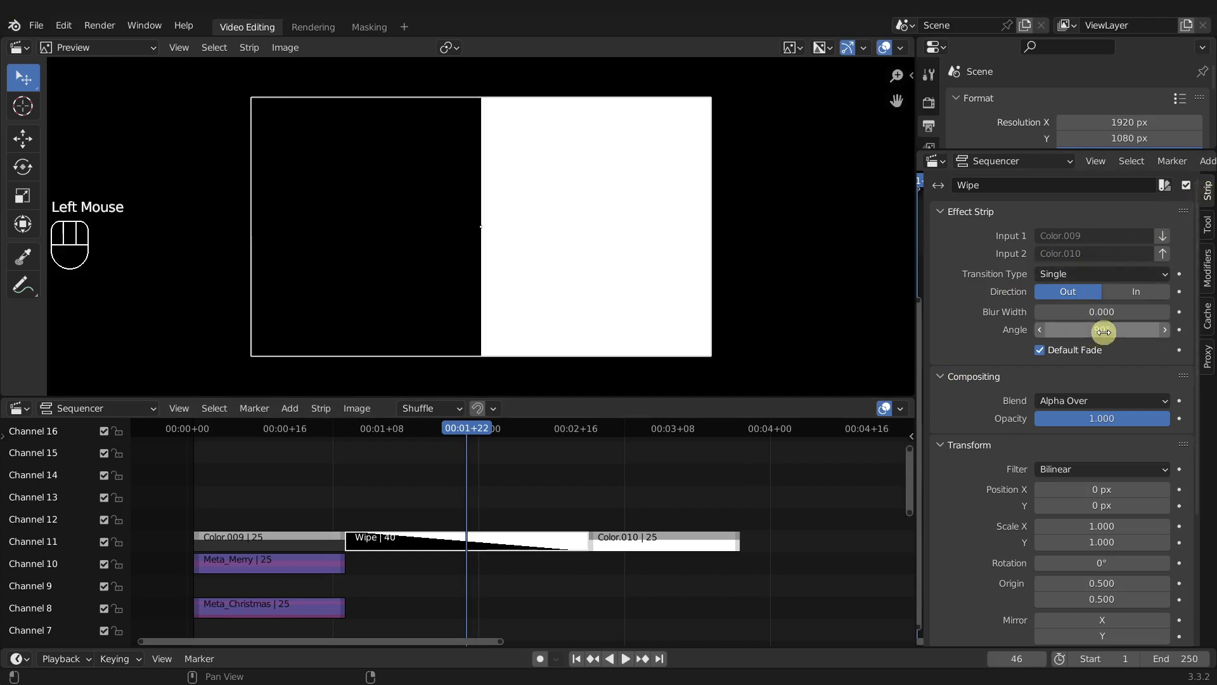
{"action": "left_click_drag", "start_coordinate": [435, 421], "coordinate": [612, 437]}
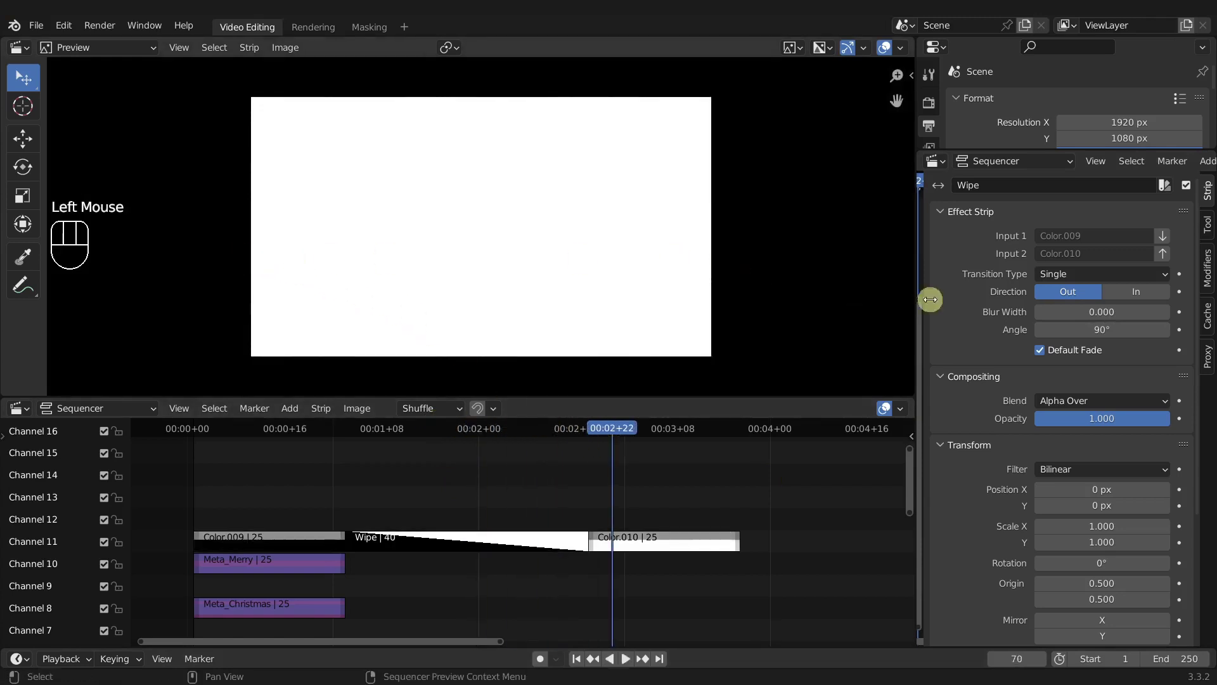
{"action": "left_click", "coordinate": [1134, 290]}
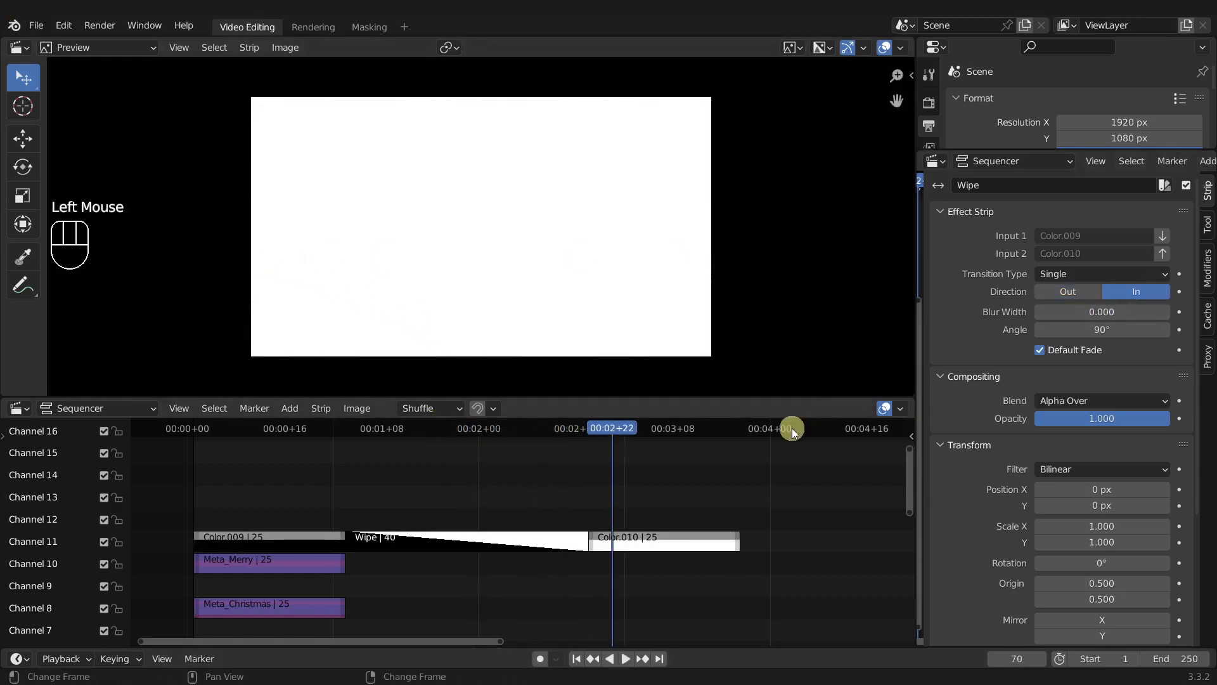
{"action": "left_click_drag", "start_coordinate": [632, 433], "coordinate": [462, 459]}
- Extend the ends of Meta_Merry, Meta_Christmas and both background color strips by 65 frames, snapping to the end of the white strip
{"action": "middle_click_drag", "start_coordinate": [461, 459], "coordinate": [406, 482]}
{"action": "middle_click_drag", "start_coordinate": [406, 482], "coordinate": [355, 495]}
{"action": "middle_click_drag", "start_coordinate": [355, 495], "coordinate": [317, 501], "text": "ctrl"}
{"action": "left_click", "coordinate": [293, 493]}
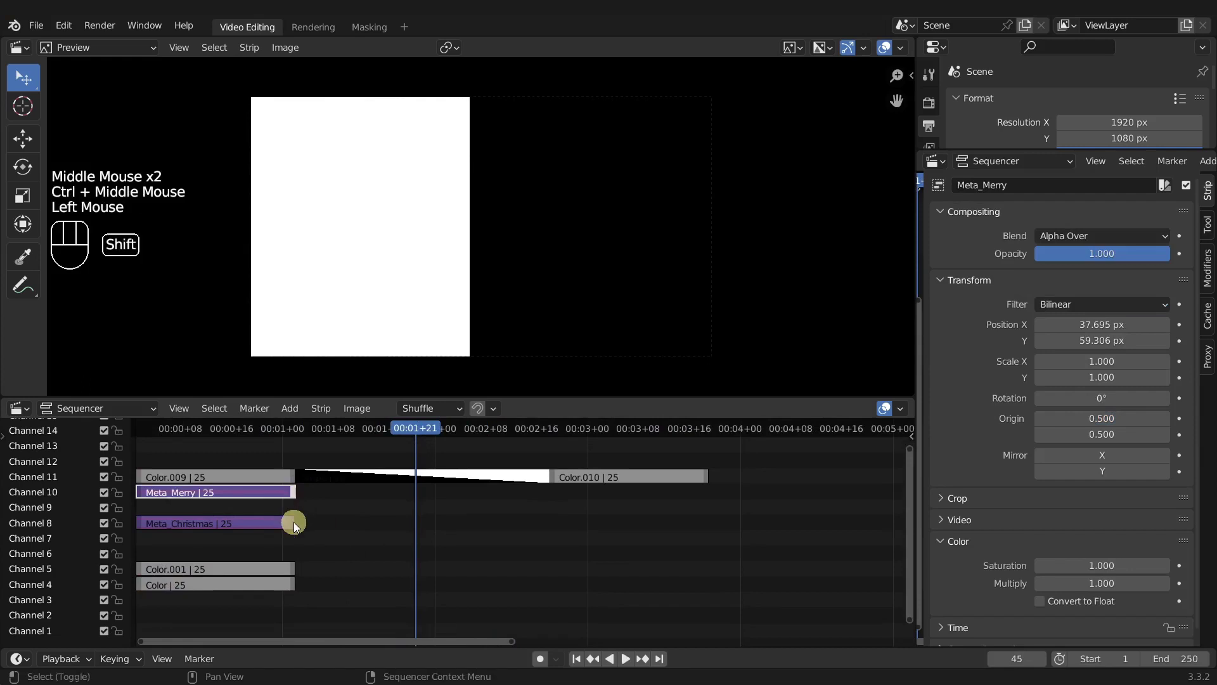
{"action": "left_click", "coordinate": [294, 523], "text": "shift"}
{"action": "left_click", "coordinate": [294, 566], "text": "shift"}
{"action": "left_click", "coordinate": [292, 580], "text": "shift"}
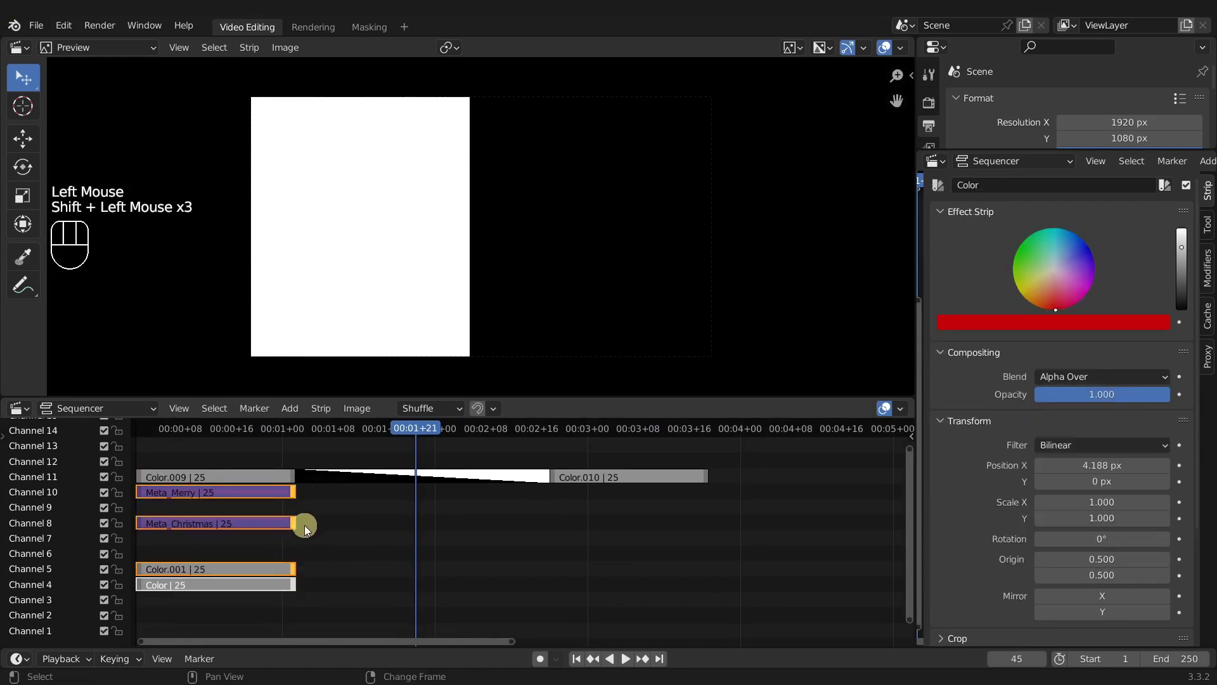
{"action": "key", "text": "g"}
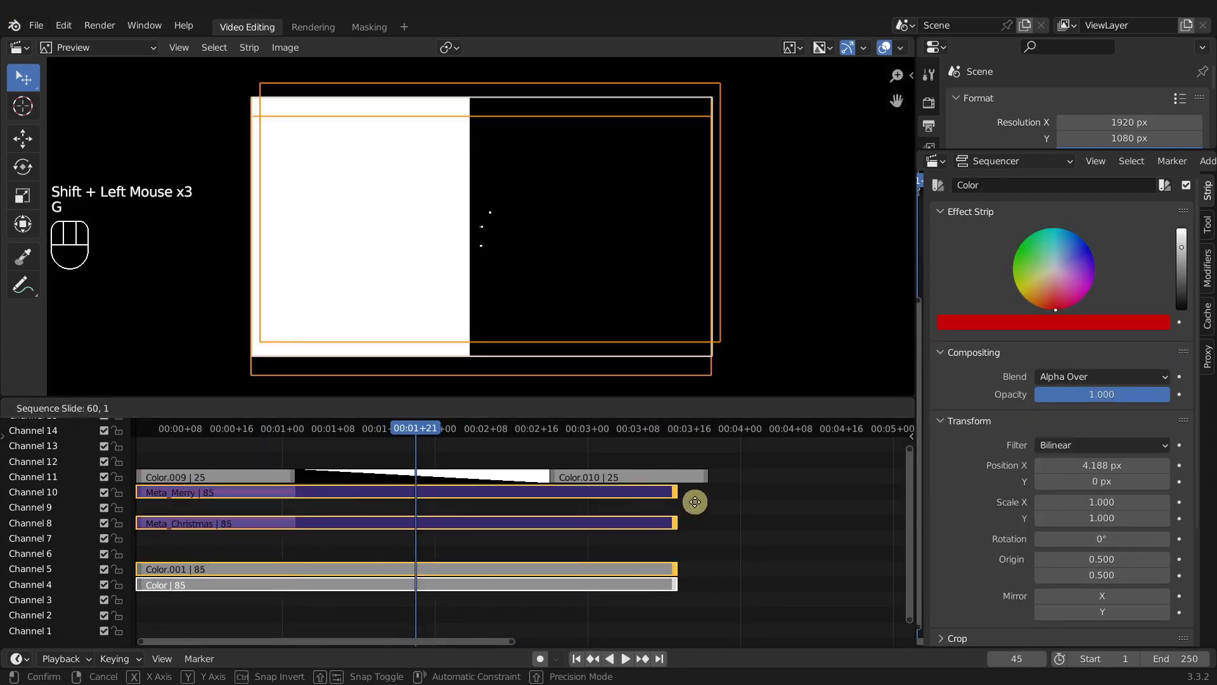
{"action": "key", "text": "ctrl"}
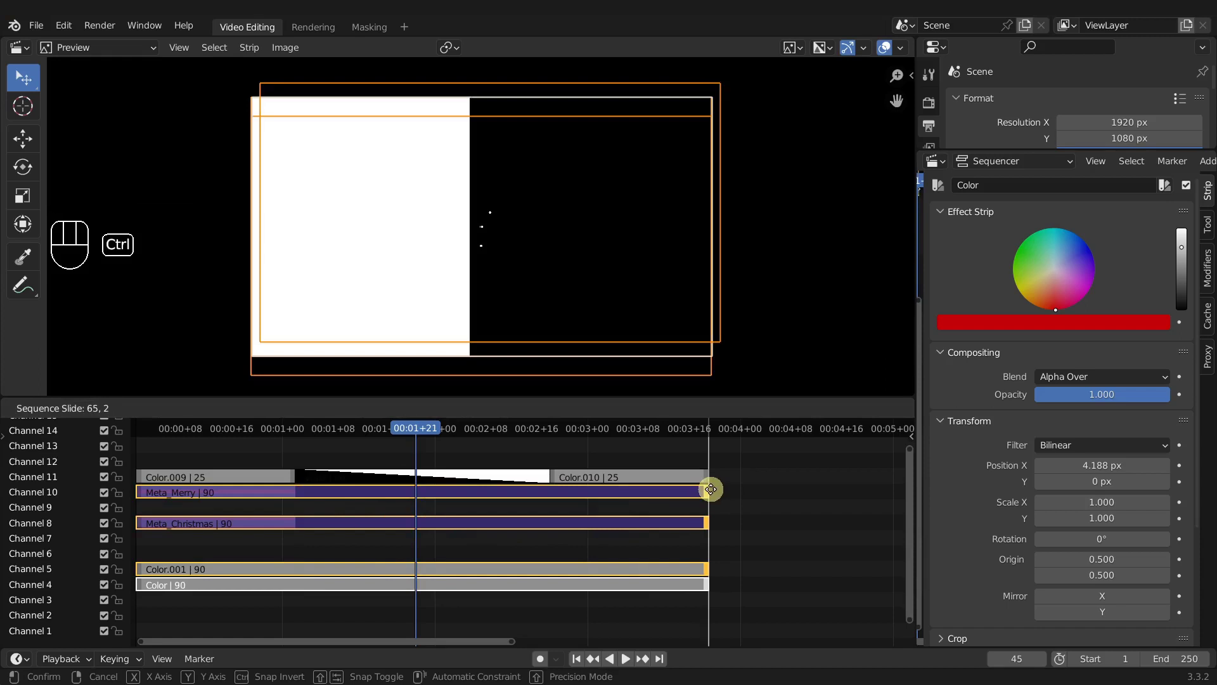
{"action": "left_click", "coordinate": [710, 489]}
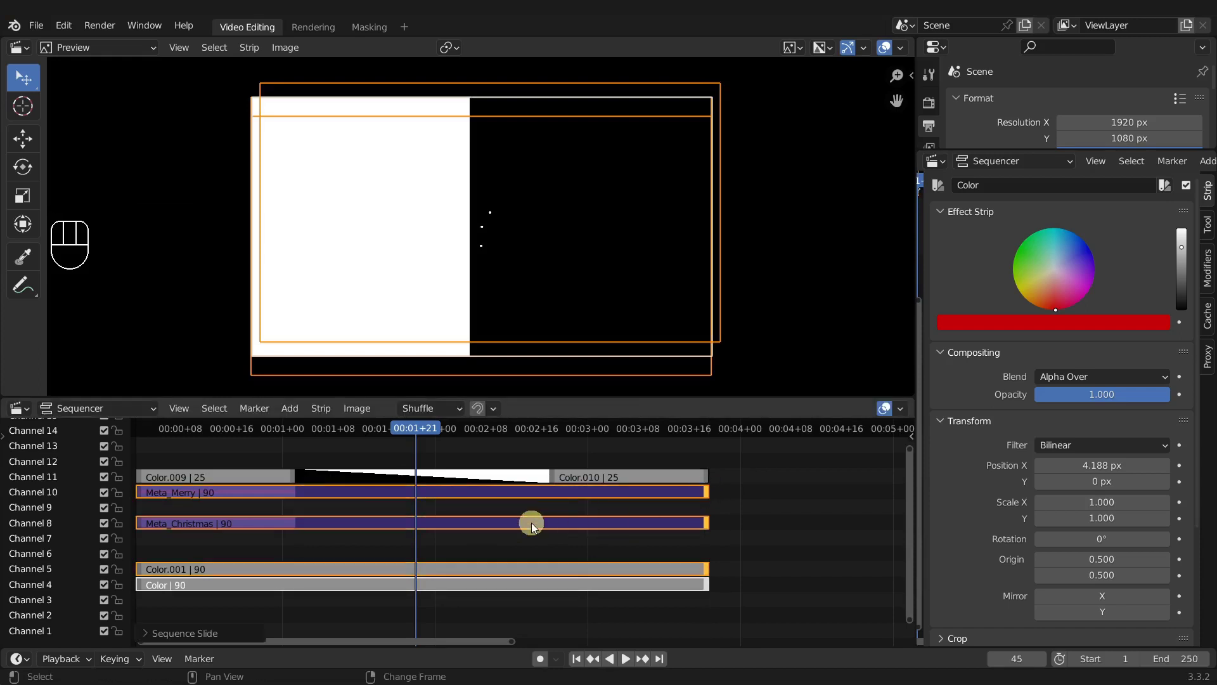
- Group the Meta_Merry and Meta_Christmas strips into one meta strip
{"action": "middle_click_drag", "start_coordinate": [523, 531], "coordinate": [476, 569]}
{"action": "left_click", "coordinate": [249, 472]}
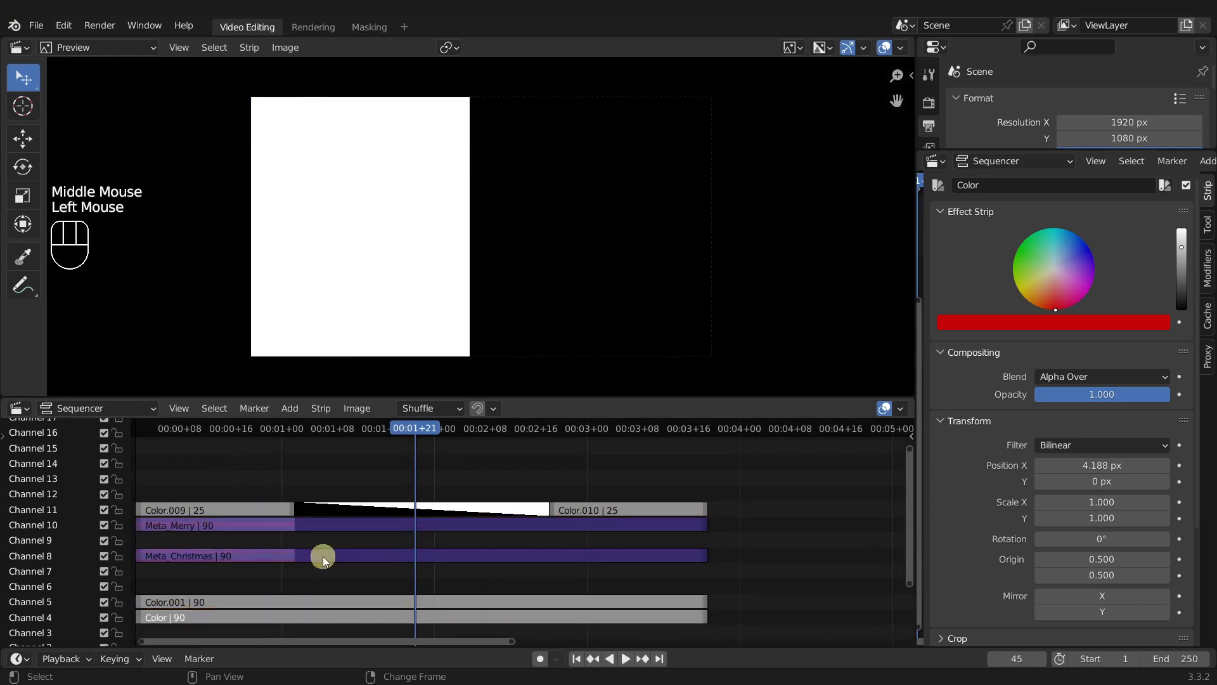
{"action": "left_click", "coordinate": [224, 525]}
{"action": "left_click", "coordinate": [223, 558], "text": "shift"}
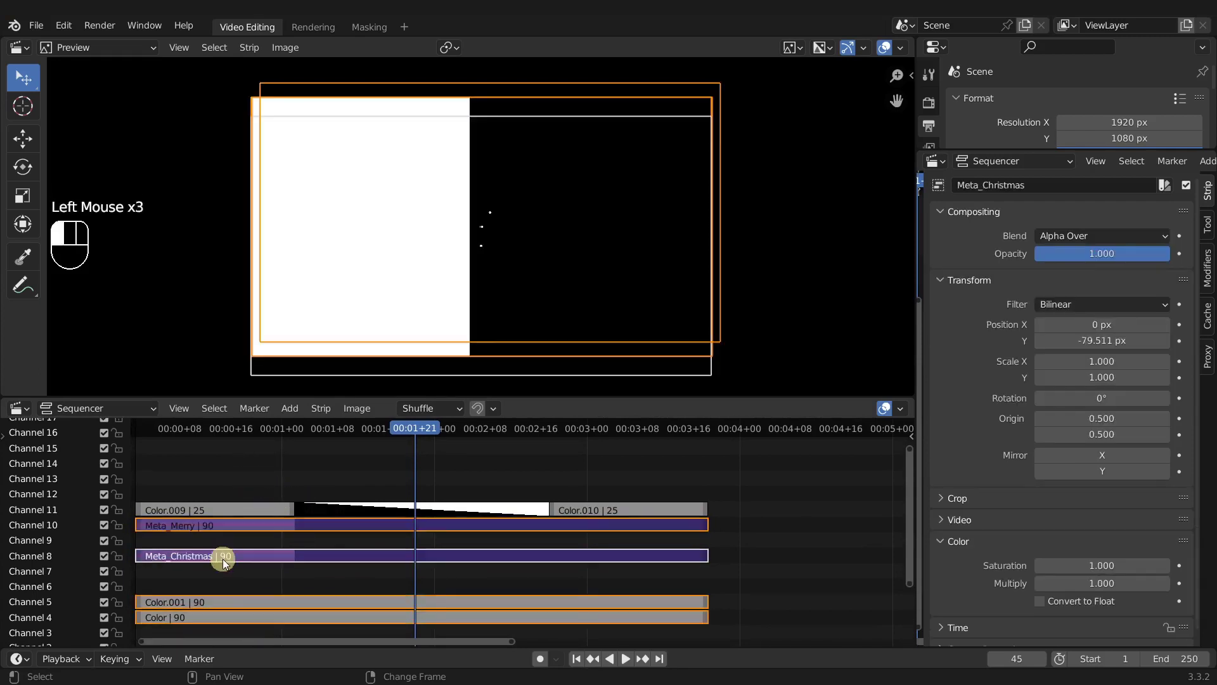
{"action": "left_click", "coordinate": [223, 561]}
{"action": "middle_click_drag", "start_coordinate": [215, 561], "coordinate": [421, 549]}
{"action": "middle_click_drag", "start_coordinate": [536, 488], "coordinate": [245, 516]}
{"action": "double_click", "coordinate": [245, 514]}
{"action": "key", "text": "g"}
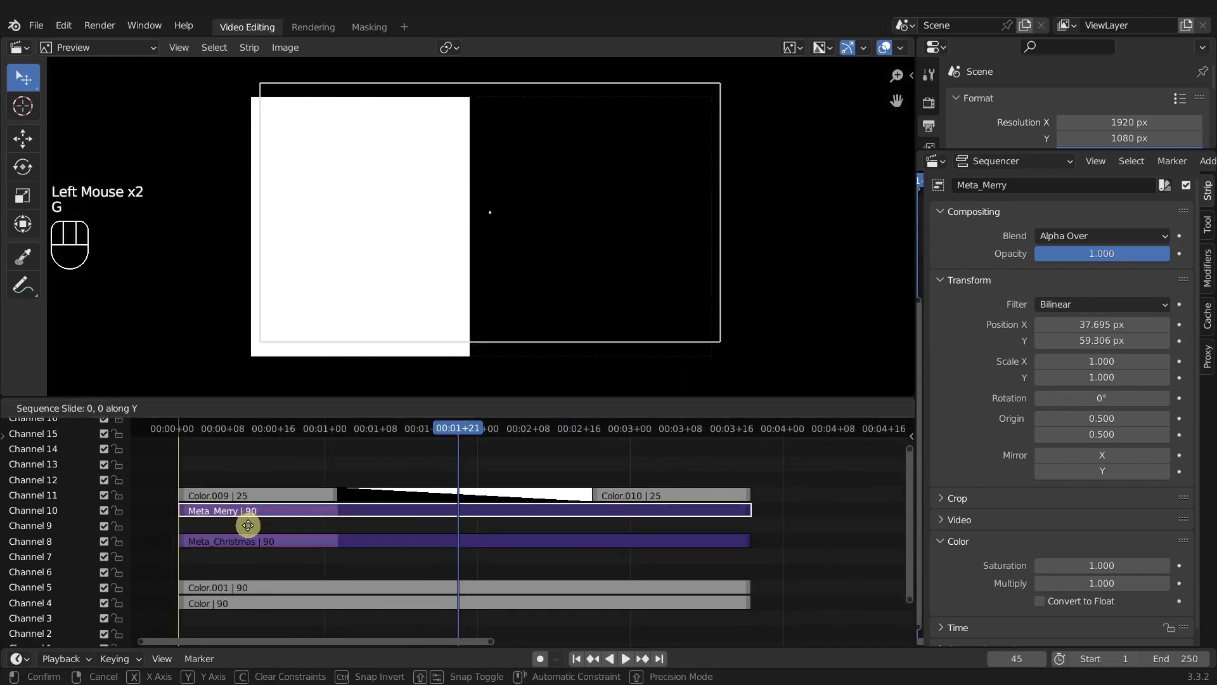
{"action": "left_click", "coordinate": [156, 525]}
{"action": "left_click", "coordinate": [263, 542], "text": "shift"}
{"action": "key", "text": "ctrl+g"}
- Rename the new title meta strip to Meta_MerryChristmas
{"action": "left_click", "coordinate": [1060, 182]}
{"action": "left_click", "coordinate": [1061, 184]}
{"action": "key", "text": "BackSpace"}
{"action": "key", "text": "BackSpace"}
{"action": "key", "text": "BackSpace"}
{"action": "key", "text": "BackSpace"}
{"action": "key", "text": "BackSpace"}
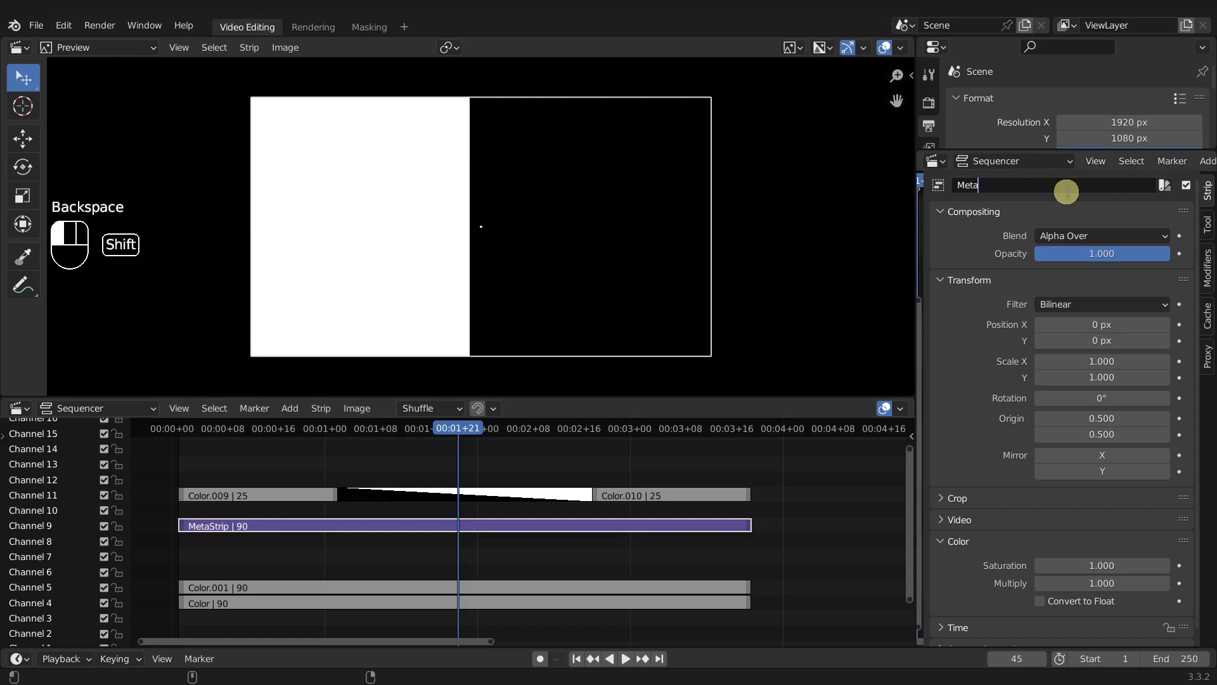
{"action": "type", "text": "_MerryChristmas"}
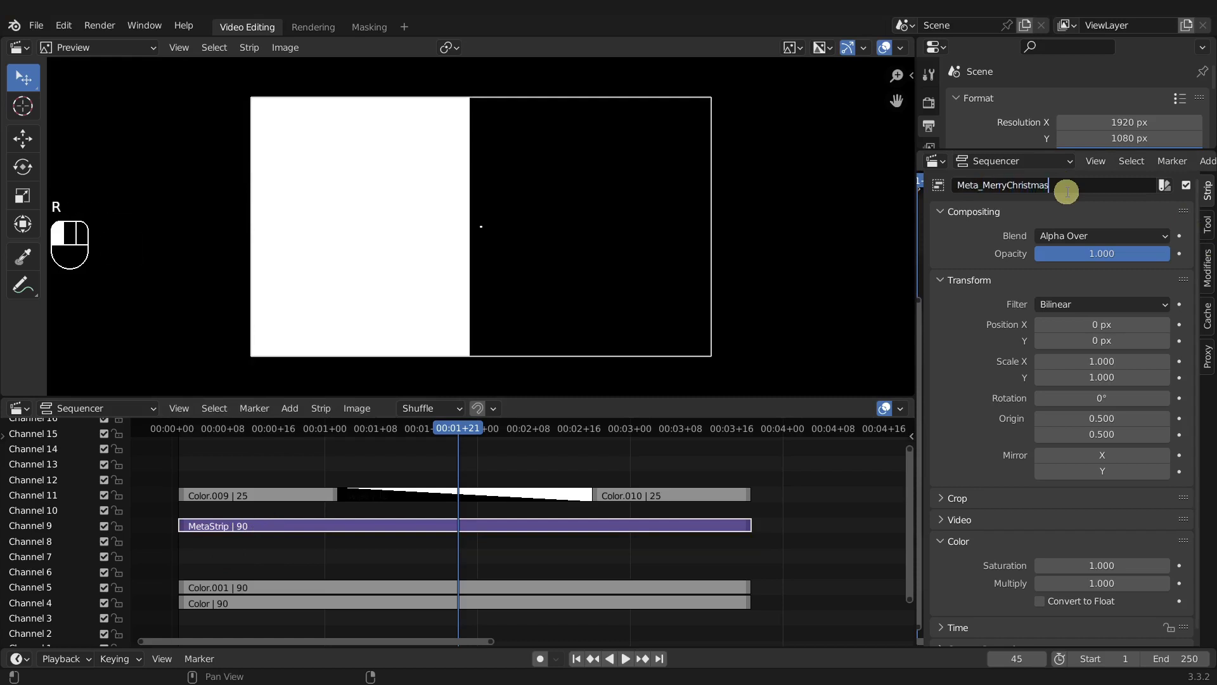
{"action": "key", "text": "Return"}
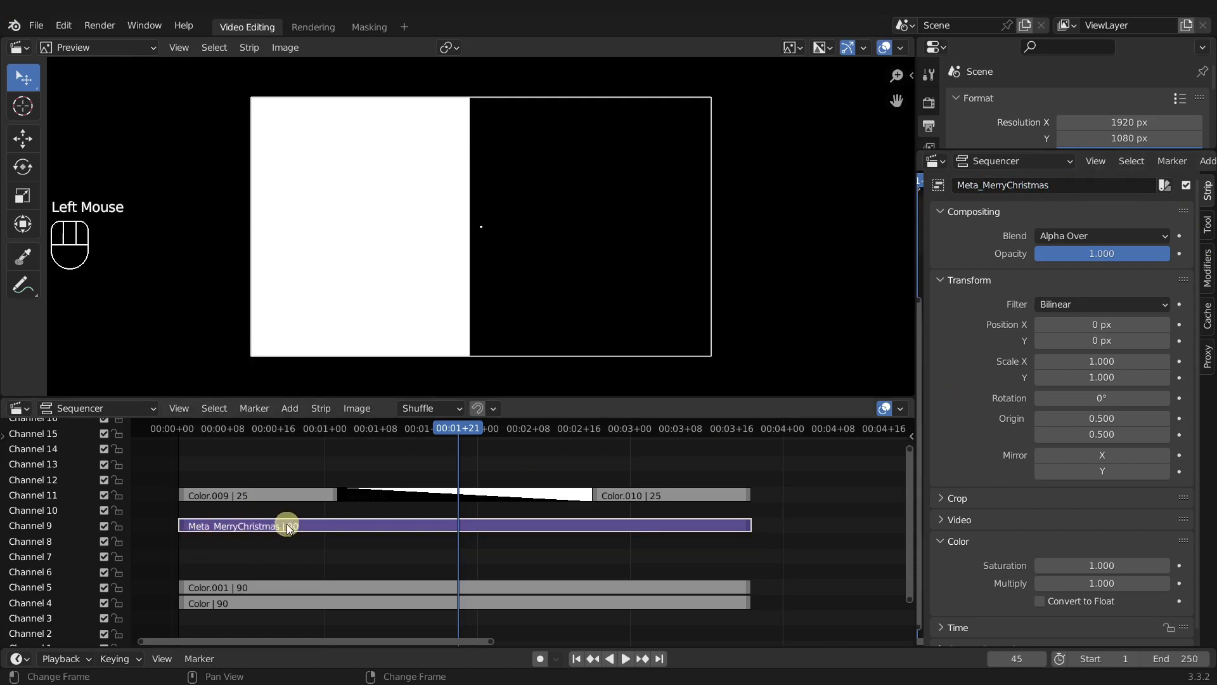
- Group the black strip, the Wipe and the white strip into a meta strip named Meta_Wipe
{"action": "left_click_drag", "start_coordinate": [238, 464], "coordinate": [640, 505]}
{"action": "key", "text": "ctrl+g"}
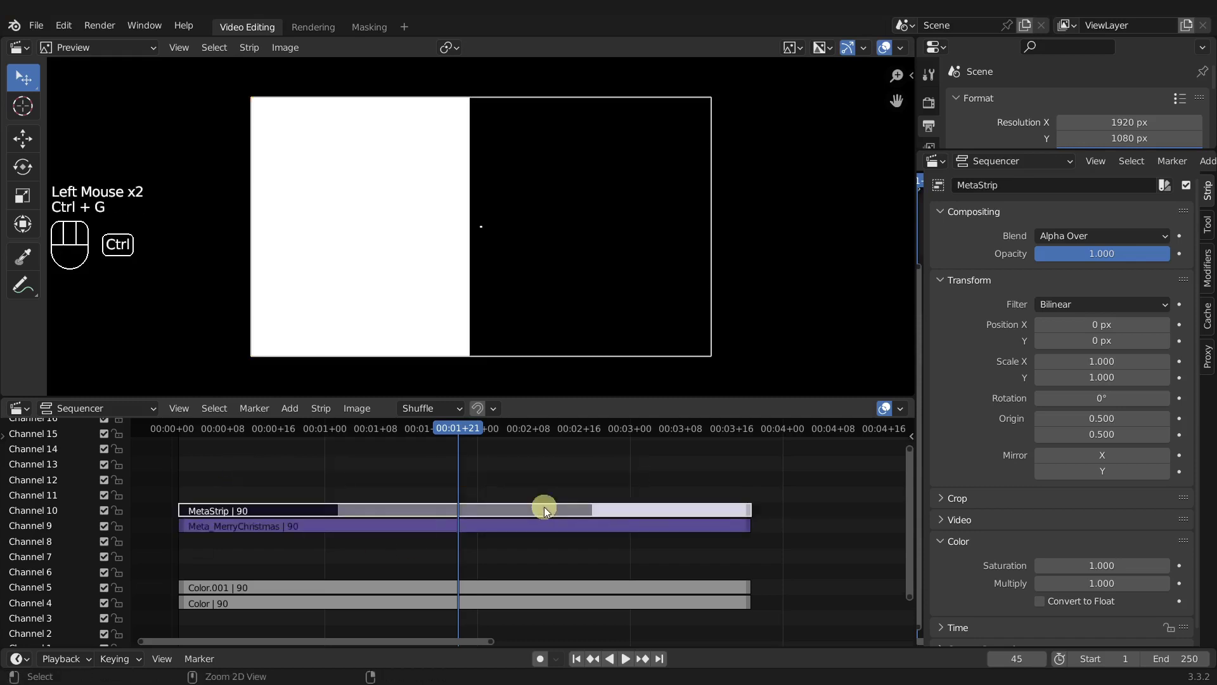
{"action": "left_click", "coordinate": [1024, 190]}
{"action": "type", "text": "Meta_"}
{"action": "key", "text": "Return"}
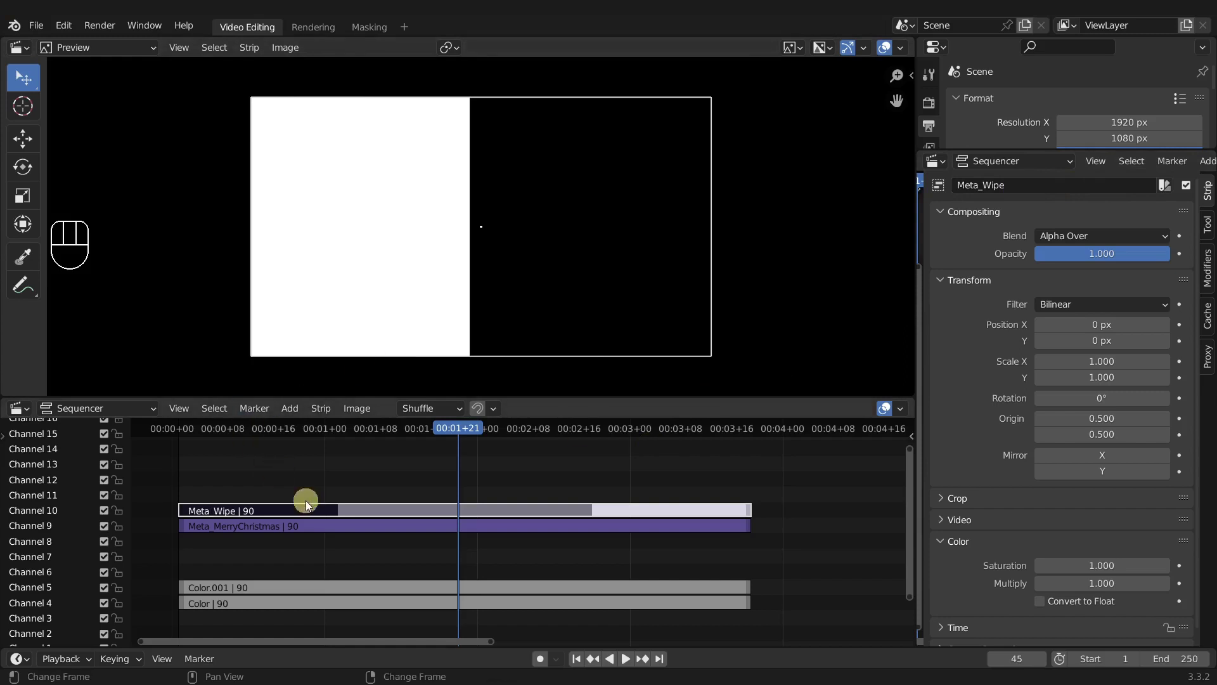
- Add a Mask modifier to the Meta_MerryChristmas strip, using the Meta_Wipe strip as its mask
{"action": "left_click", "coordinate": [408, 523]}
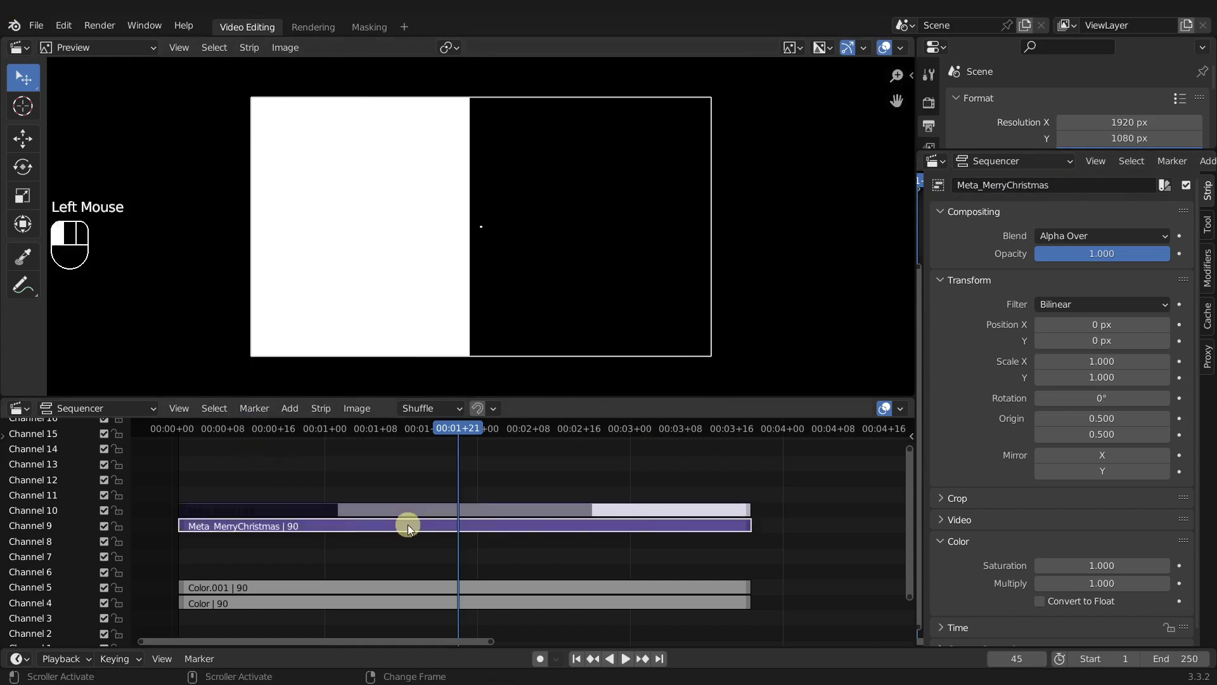
{"action": "left_click", "coordinate": [1207, 267]}
{"action": "left_click", "coordinate": [981, 227]}
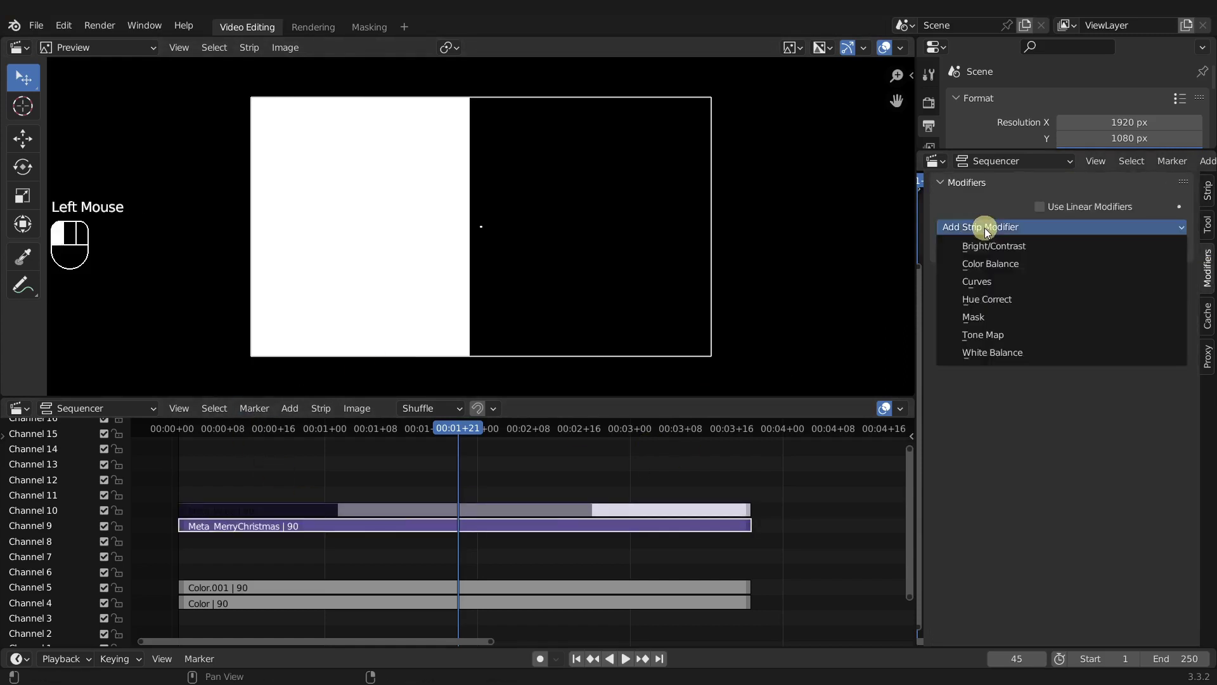
{"action": "left_click", "coordinate": [980, 308]}
{"action": "left_click", "coordinate": [1071, 324]}
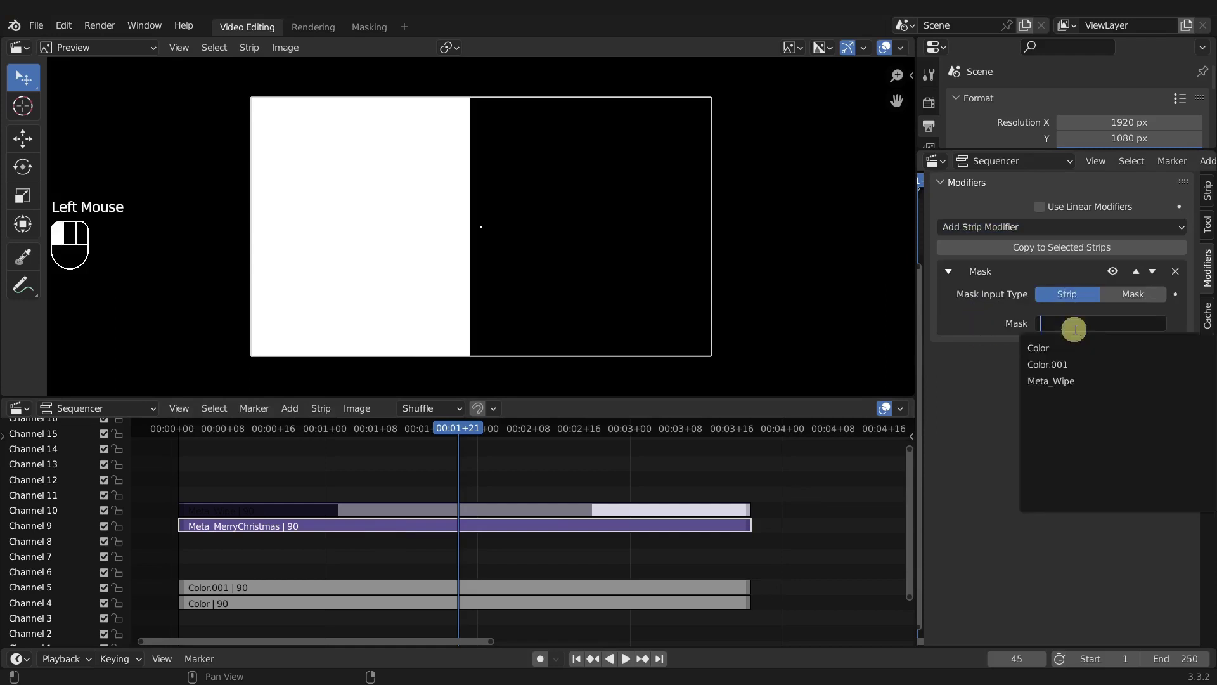
{"action": "left_click", "coordinate": [1059, 379]}
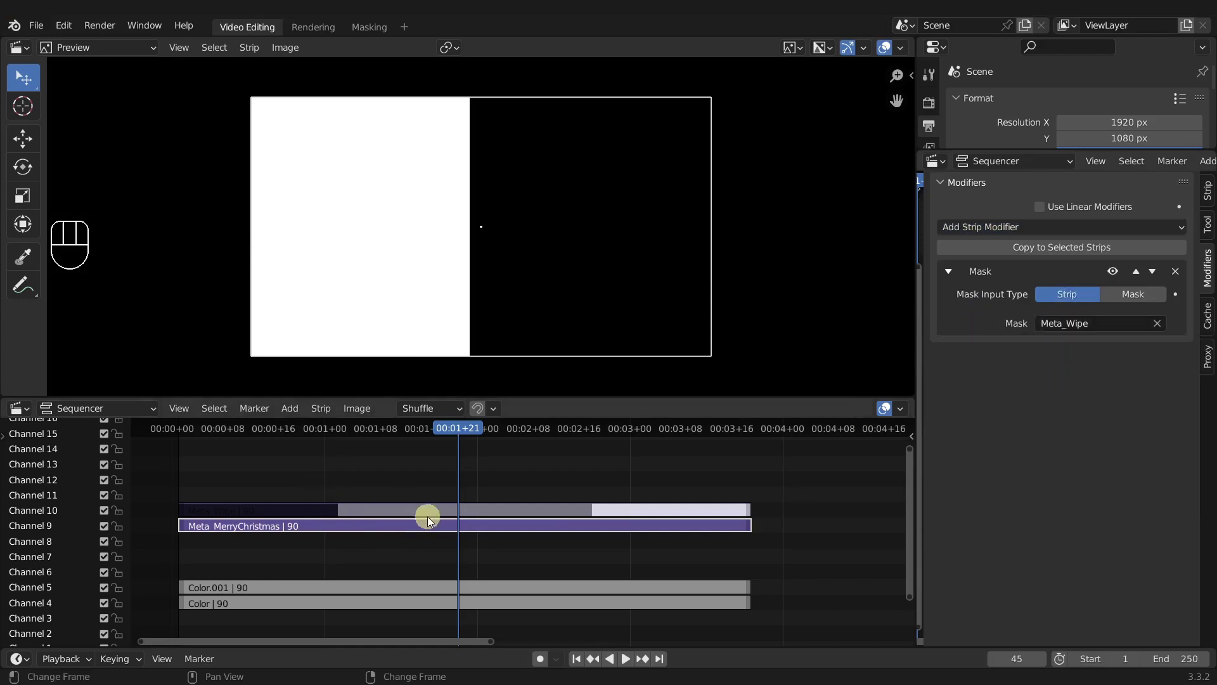
- Preview the Meta_MerryChristmas strip and Meta_Wipe around the middle of the wipe
{"action": "right_click", "coordinate": [412, 507]}
{"action": "right_click", "coordinate": [409, 524], "text": "shift"}
{"action": "key", "text": "space"}
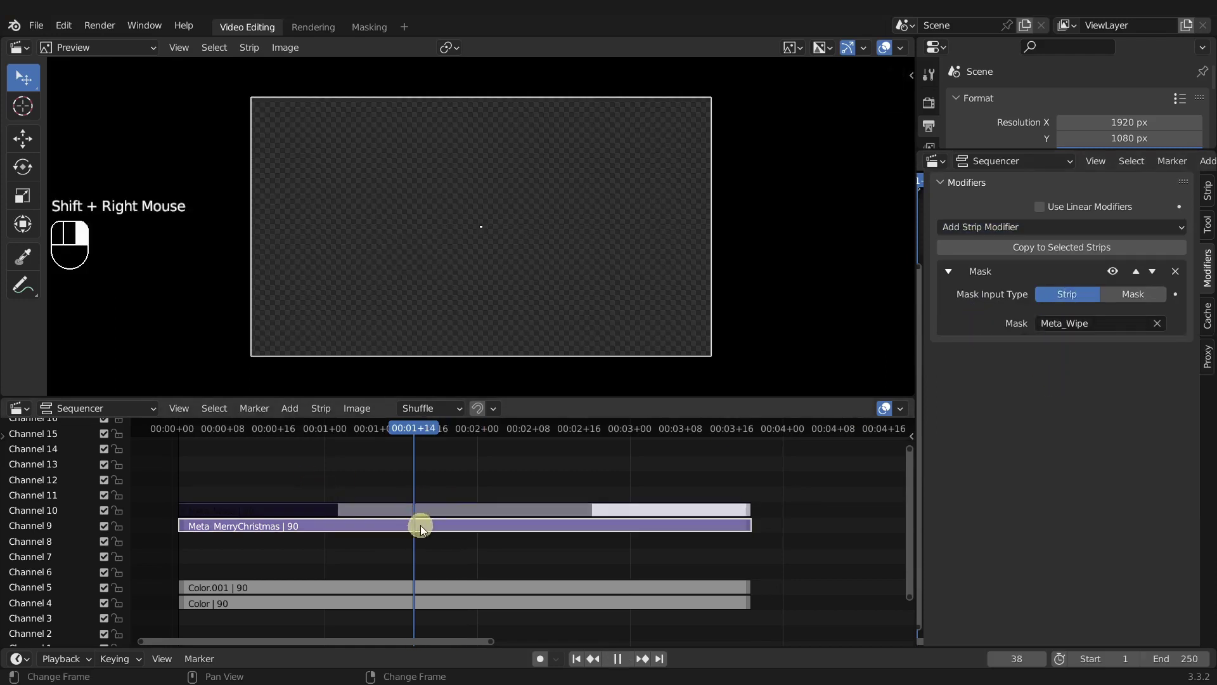
{"action": "mouse_move", "coordinate": [461, 525]}
{"action": "right_mouse_down", "text": "shift"}
{"action": "mouse_move", "coordinate": [491, 523]}
{"action": "mouse_move", "coordinate": [477, 523]}
{"action": "right_mouse_up", "text": "shift"}
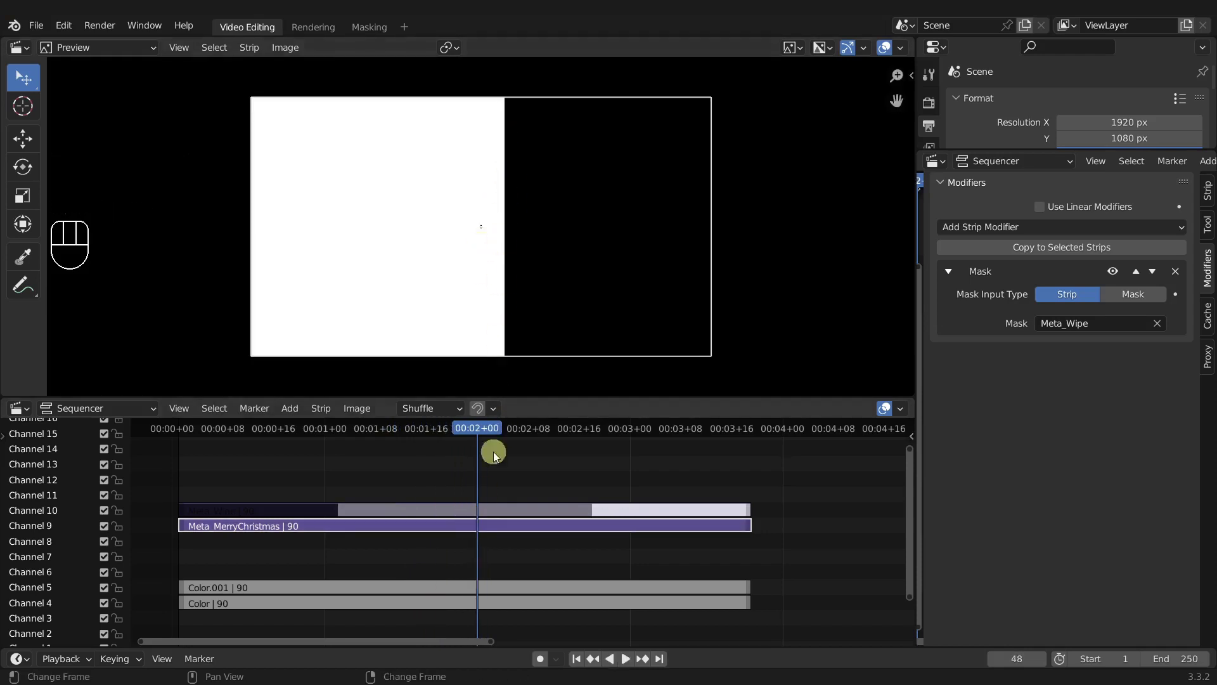
{"action": "mouse_move", "coordinate": [477, 522]}
{"action": "right_mouse_down", "text": "shift"}
{"action": "mouse_move", "coordinate": [425, 518]}
{"action": "mouse_move", "coordinate": [467, 521]}
{"action": "right_mouse_up", "text": "shift"}
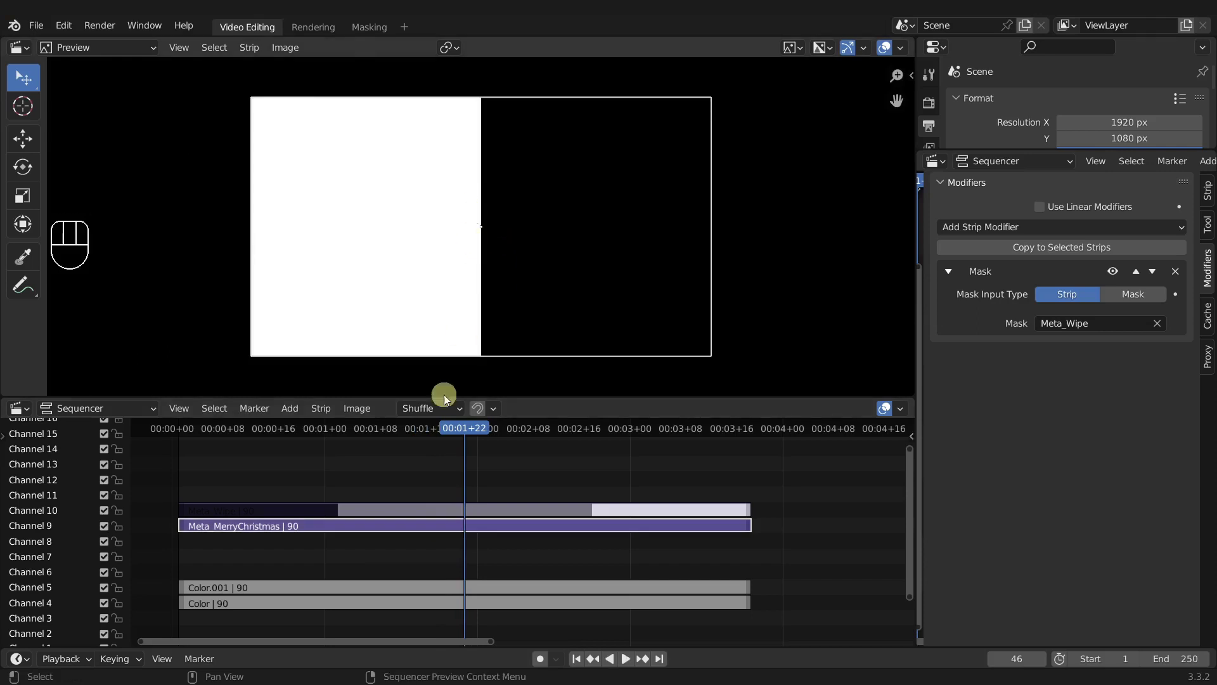
- Set the blur width of the Wipe inside Meta_Wipe to 0.5 and return to the main timeline
{"action": "left_click", "coordinate": [431, 511]}
{"action": "left_click", "coordinate": [431, 511]}
{"action": "key", "text": "Tab"}
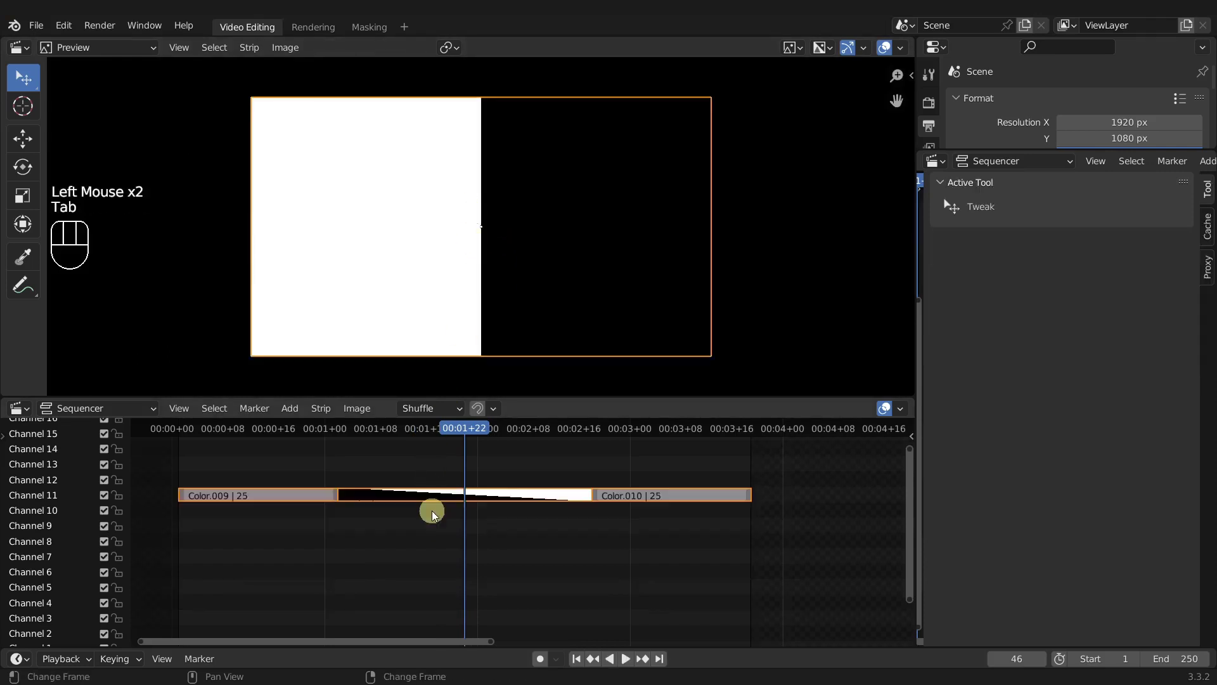
{"action": "left_click", "coordinate": [456, 495]}
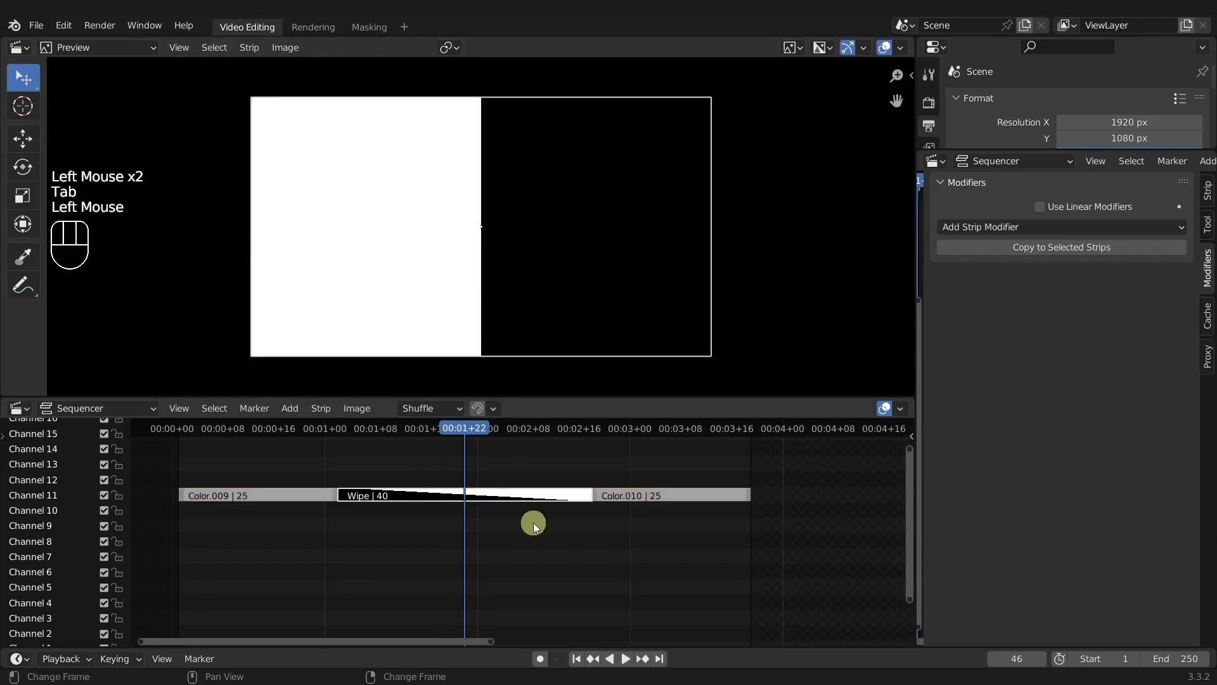
{"action": "left_click", "coordinate": [1208, 193]}
{"action": "left_click", "coordinate": [1090, 312]}
{"action": "key", "text": "Return"}
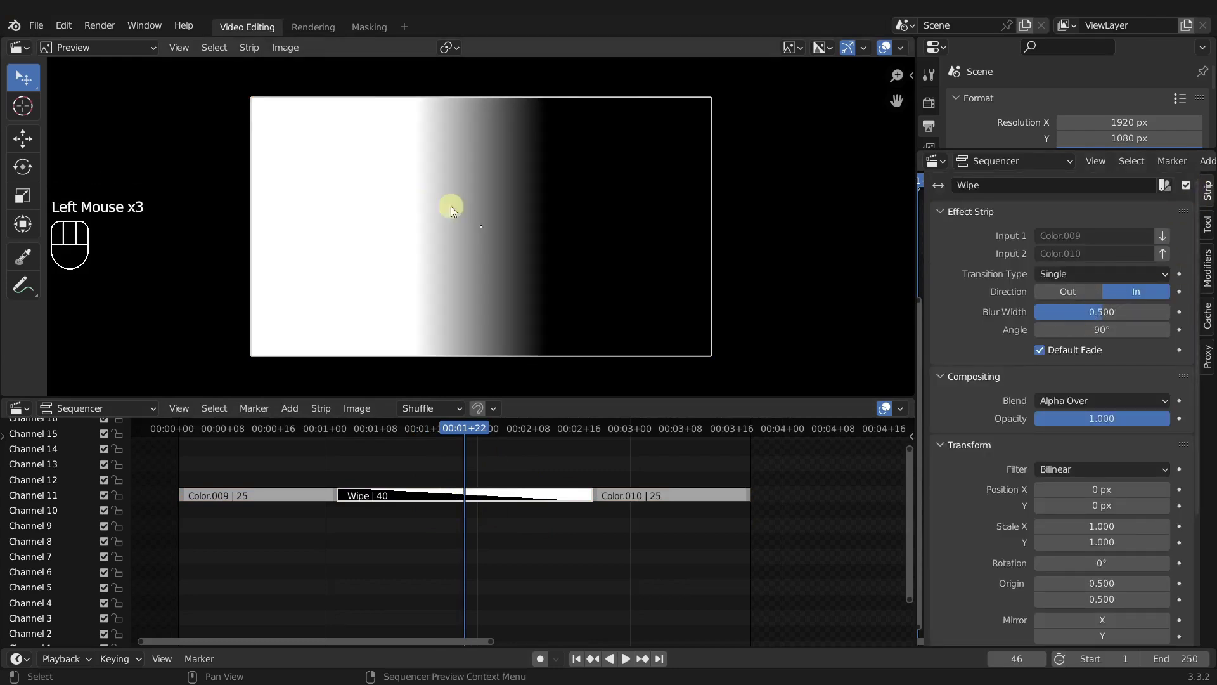
{"action": "left_click", "coordinate": [434, 544]}
{"action": "key", "text": "Tab"}
- Mute the Meta_Wipe strip and scrub through the masked title reveal
{"action": "mouse_move", "coordinate": [436, 524]}
{"action": "right_mouse_down", "text": "shift"}
{"action": "mouse_move", "coordinate": [377, 525]}
{"action": "mouse_move", "coordinate": [512, 531]}
{"action": "mouse_move", "coordinate": [395, 529]}
{"action": "mouse_move", "coordinate": [426, 532]}
{"action": "right_mouse_up", "text": "shift"}
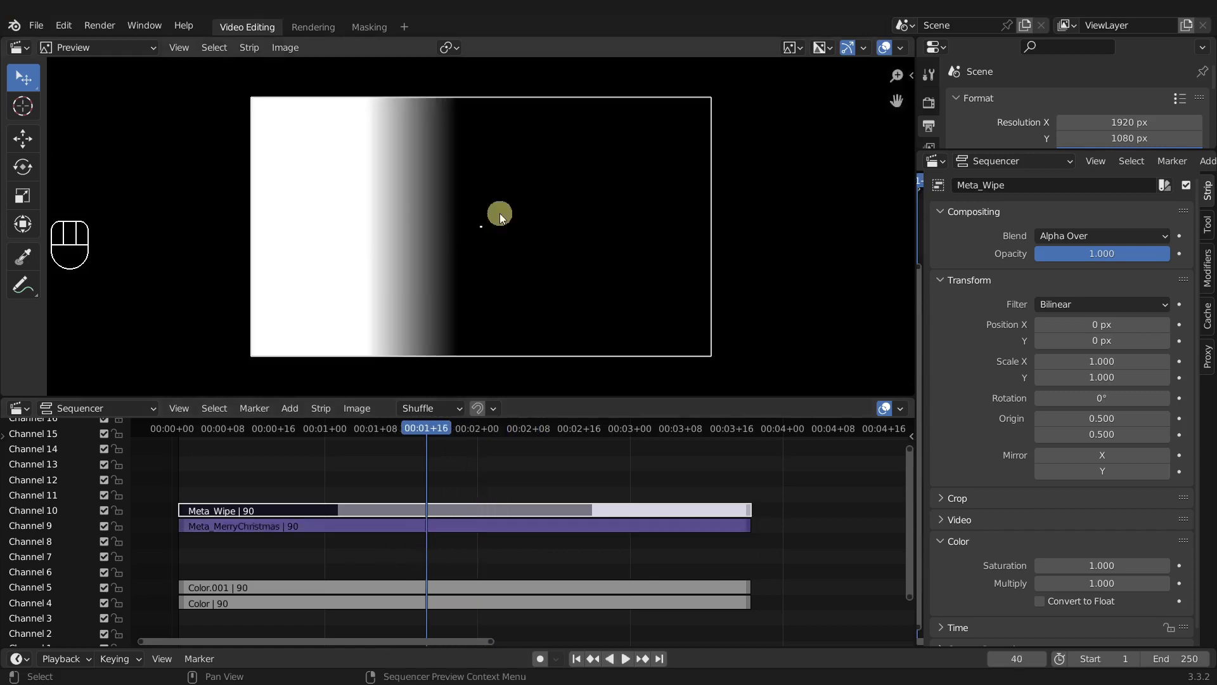
{"action": "middle_click_drag", "start_coordinate": [448, 532], "coordinate": [440, 506]}
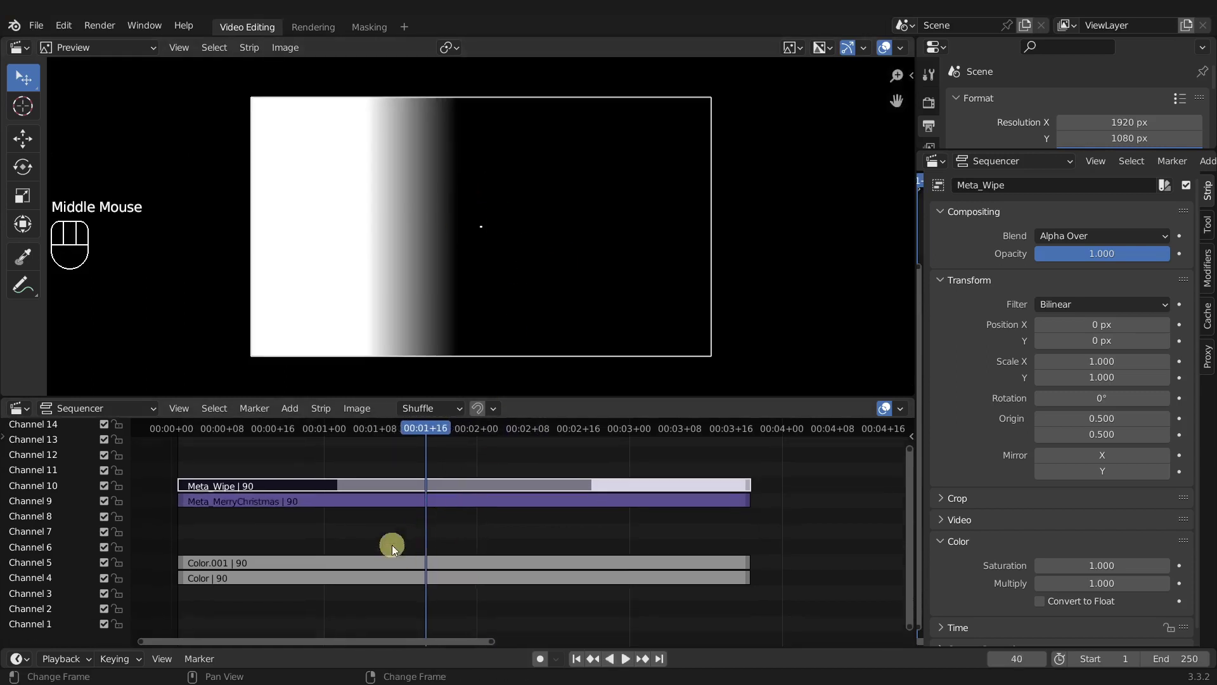
{"action": "key", "text": "h"}
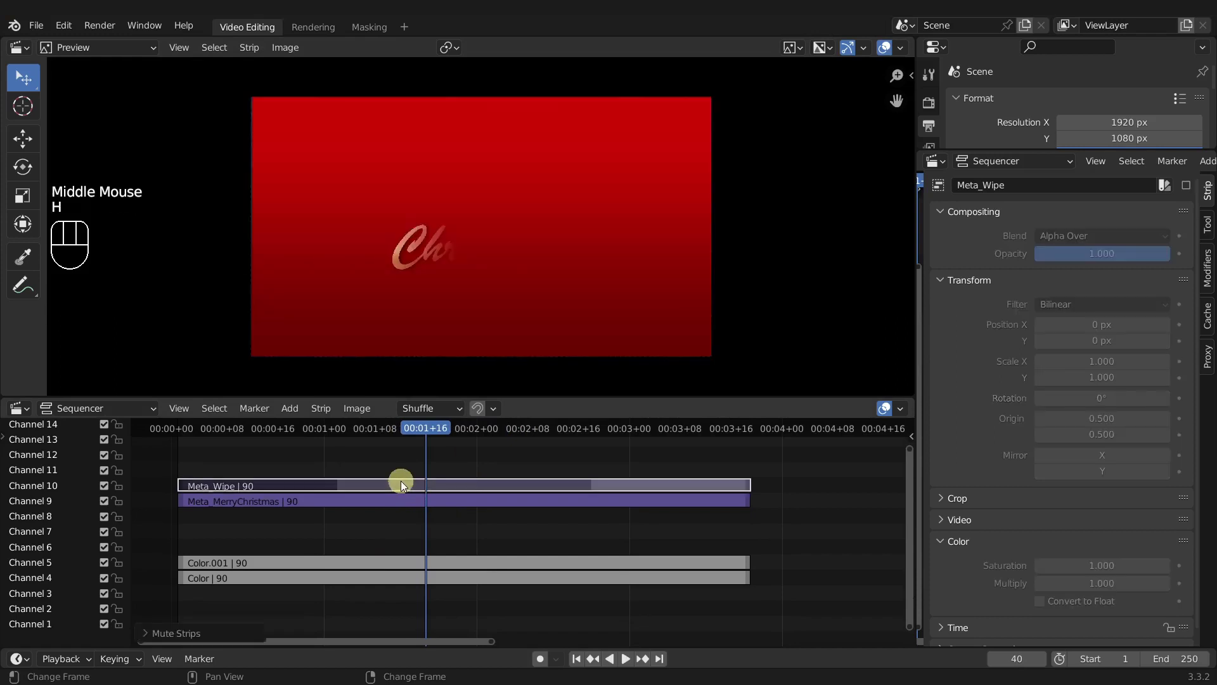
{"action": "right_click", "coordinate": [401, 485]}
{"action": "right_click_drag", "start_coordinate": [400, 485], "coordinate": [261, 448]}
{"action": "right_click_drag", "start_coordinate": [370, 450], "coordinate": [564, 445]}
- Try a faster wipe of 13 frames by sliding the white strip inside Meta_Wipe earlier, and play it
{"action": "left_click", "coordinate": [493, 456]}
{"action": "key", "text": "Tab"}
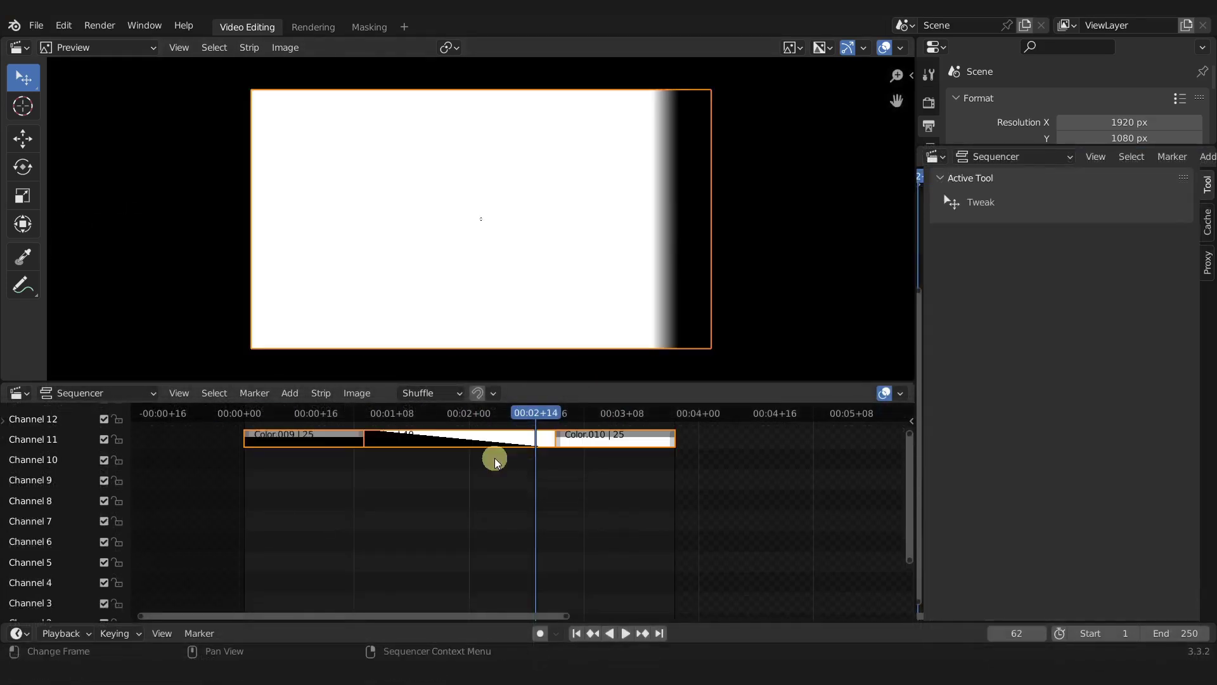
{"action": "middle_click_drag", "start_coordinate": [520, 468], "coordinate": [536, 532]}
{"action": "left_click", "coordinate": [625, 511]}
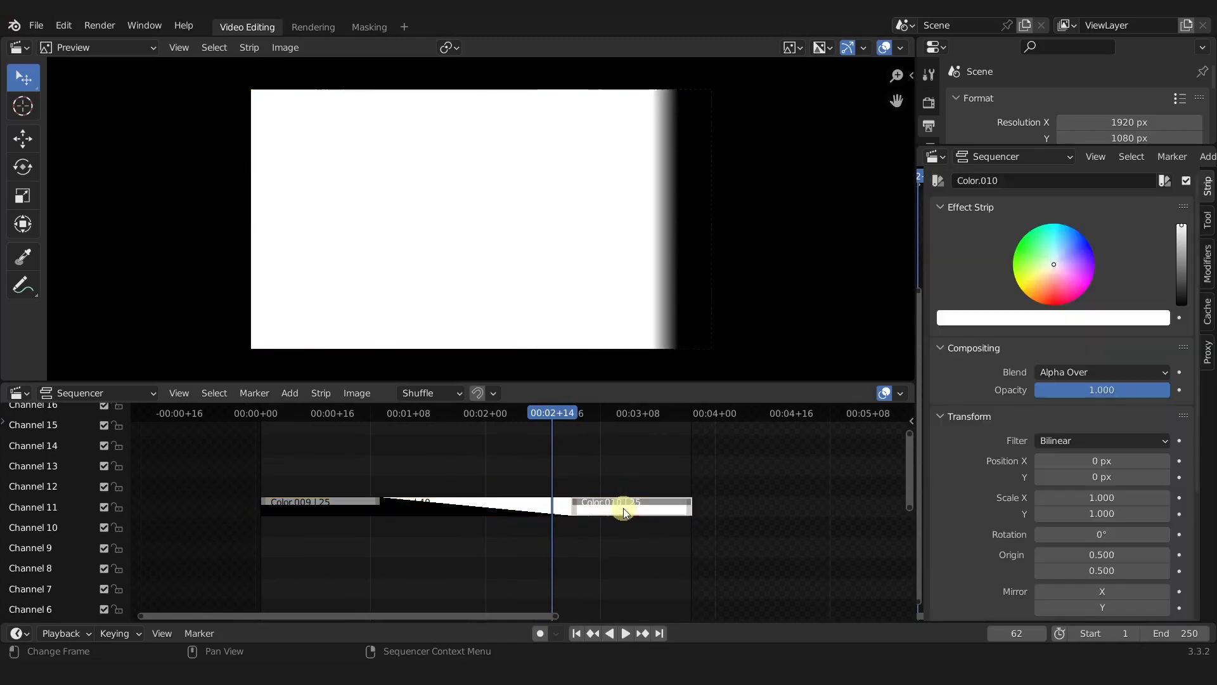
{"action": "left_click_drag", "start_coordinate": [628, 509], "coordinate": [504, 506]}
{"action": "mouse_move", "coordinate": [359, 414]}
{"action": "left_mouse_down"}
{"action": "mouse_move", "coordinate": [412, 417]}
{"action": "mouse_move", "coordinate": [363, 421]}
{"action": "left_mouse_up"}
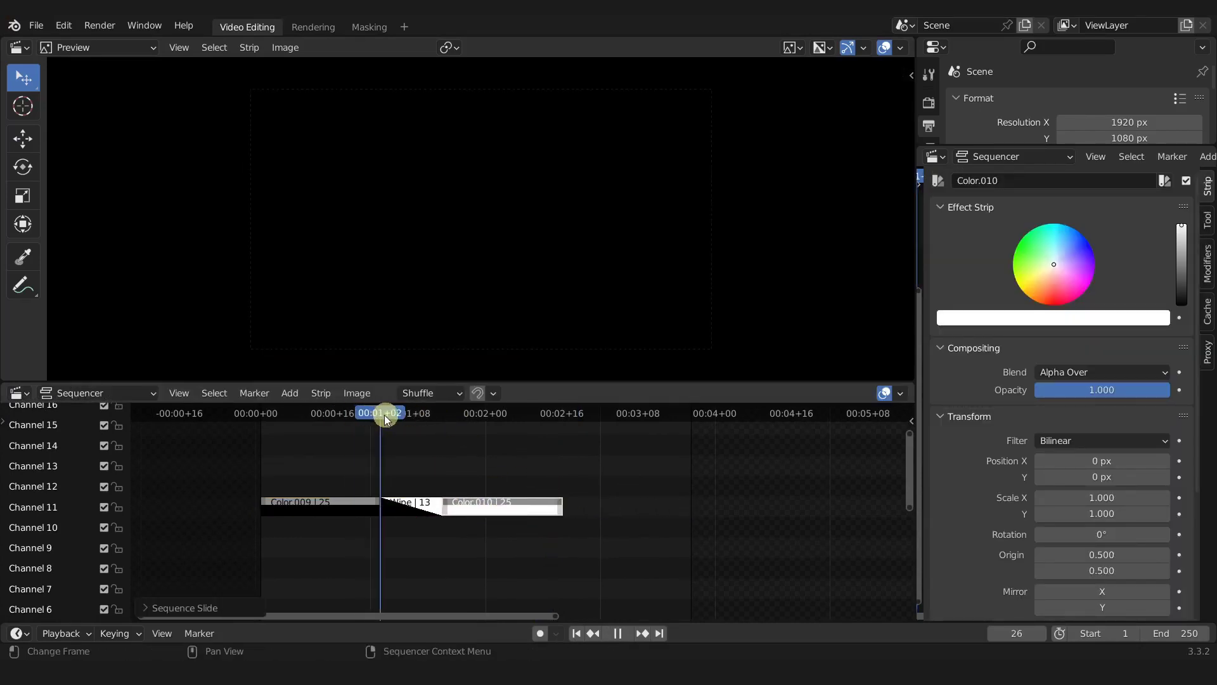
{"action": "key", "text": "space"}
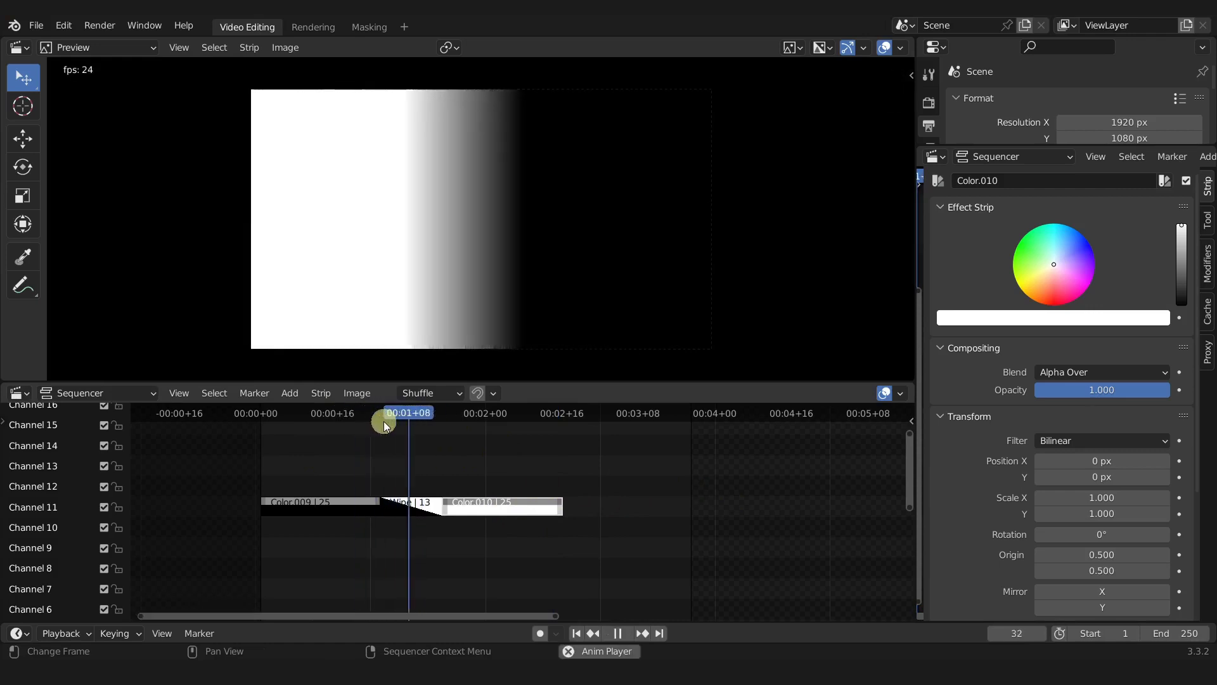
{"action": "key", "text": "space"}
- Try shortening the wipe further by sliding the white strip still earlier, then play the title reveal from the main timeline
{"action": "left_click_drag", "start_coordinate": [495, 507], "coordinate": [467, 503]}
{"action": "key", "text": "Tab"}
{"action": "right_click", "coordinate": [318, 465]}
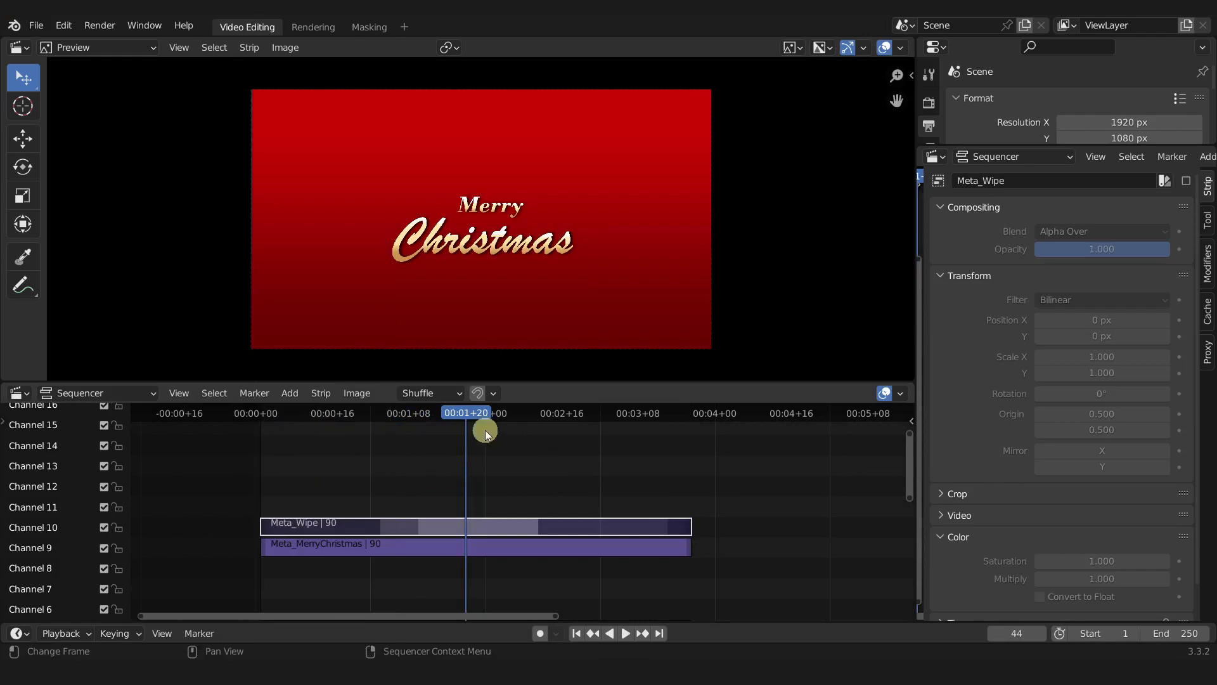
{"action": "left_click", "coordinate": [320, 409]}
{"action": "key", "text": "space"}
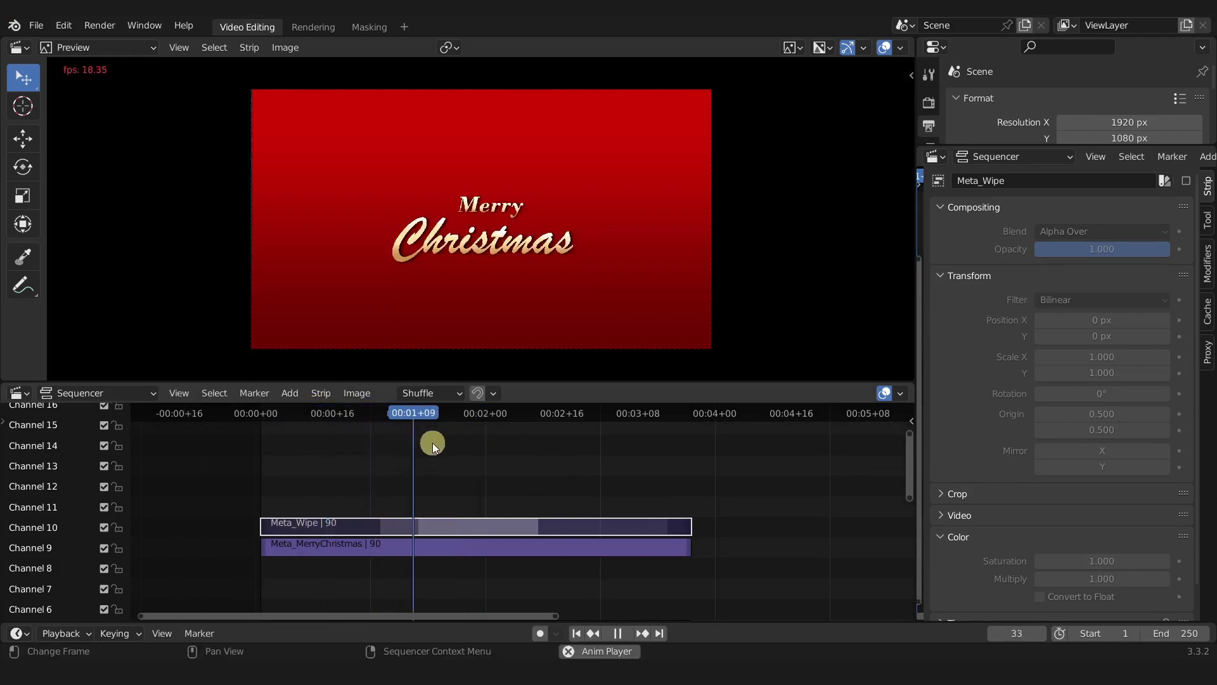
{"action": "key", "text": "Escape"}
- Set the preview's proxy render size to 25% and replay the title reveal
{"action": "key", "text": "n"}
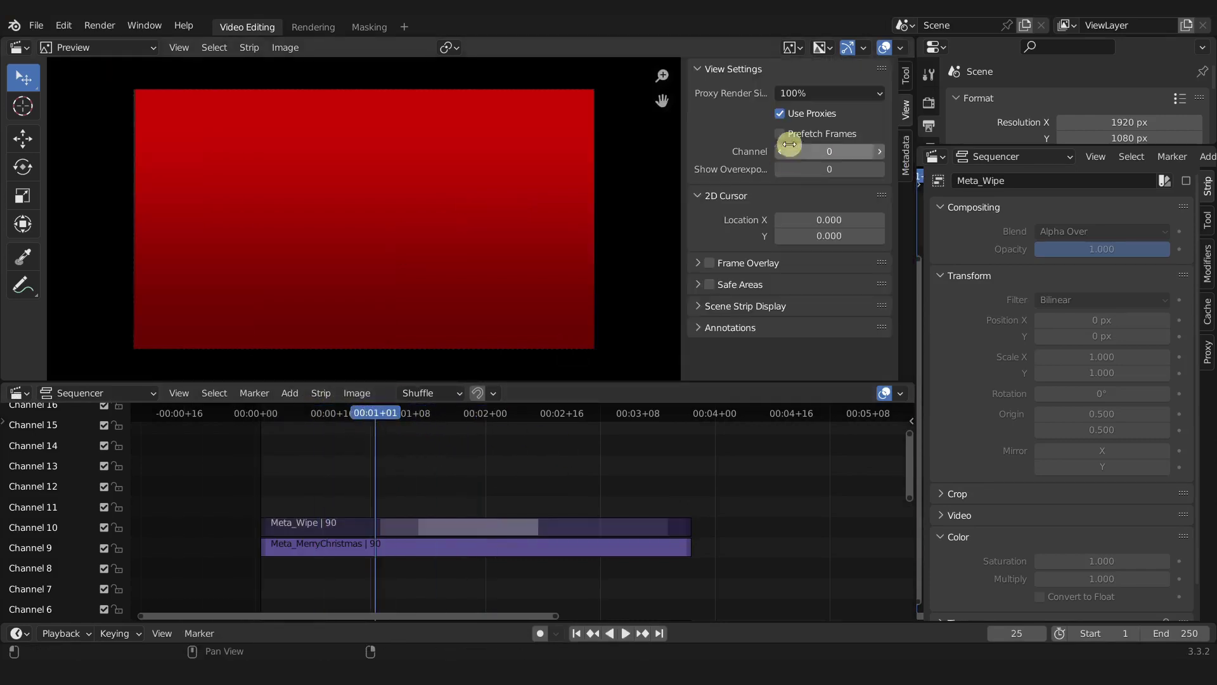
{"action": "left_click", "coordinate": [788, 93]}
{"action": "left_click", "coordinate": [799, 147]}
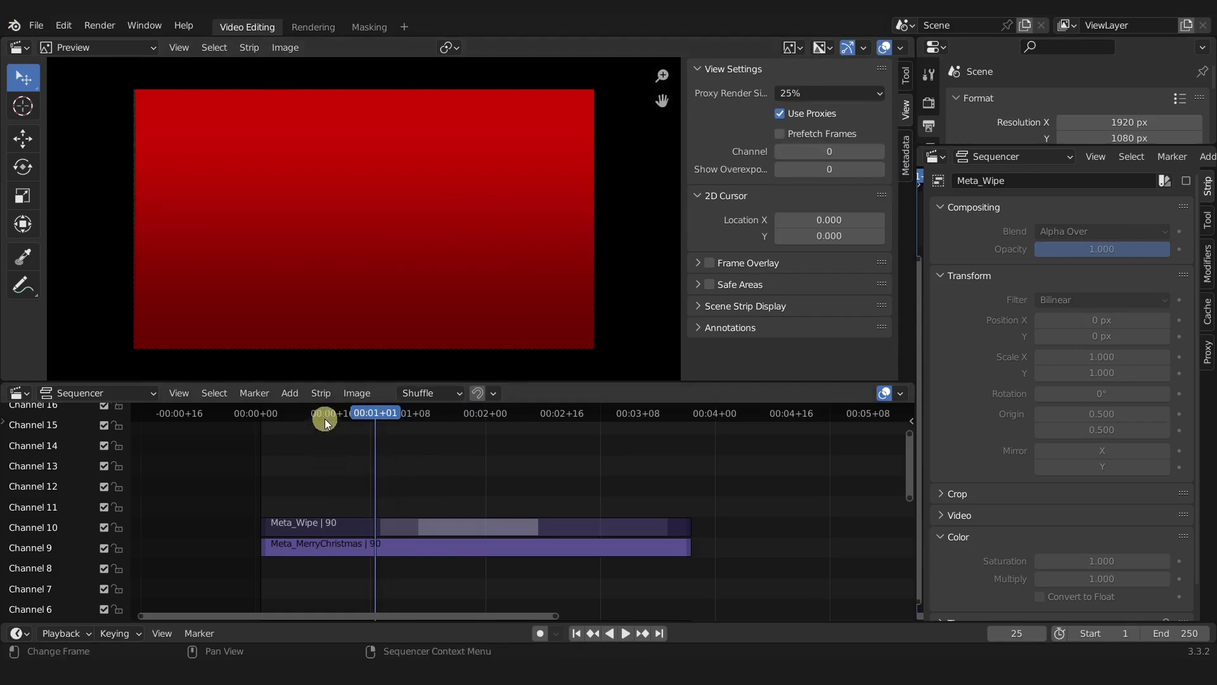
{"action": "key", "text": "space"}
{"action": "key", "text": "space"}
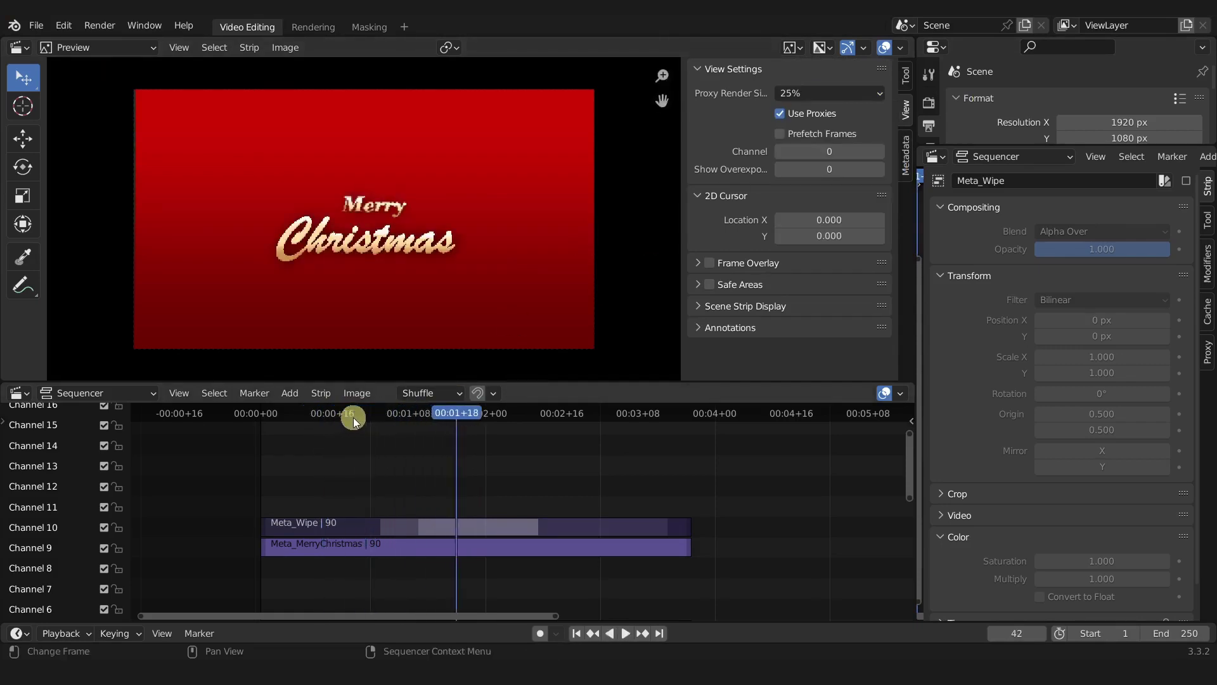
{"action": "left_click", "coordinate": [351, 418]}
{"action": "key", "text": "space"}
{"action": "key", "text": "space"}
- Try a slower wipe by sliding the white strip inside Meta_Wipe well past its original position
{"action": "left_click", "coordinate": [427, 526]}
{"action": "key", "text": "Tab"}
{"action": "left_click", "coordinate": [483, 509]}
{"action": "left_click_drag", "start_coordinate": [483, 508], "coordinate": [774, 505]}
{"action": "key", "text": "Tab"}
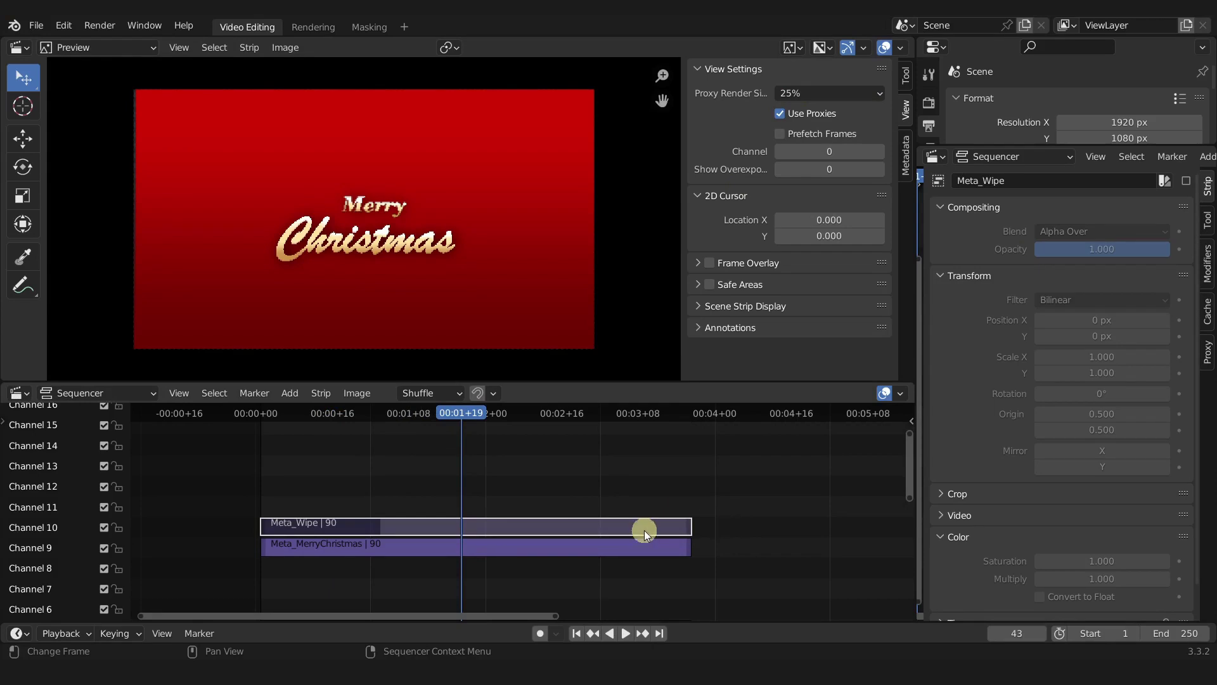
{"action": "key", "text": "Tab"}
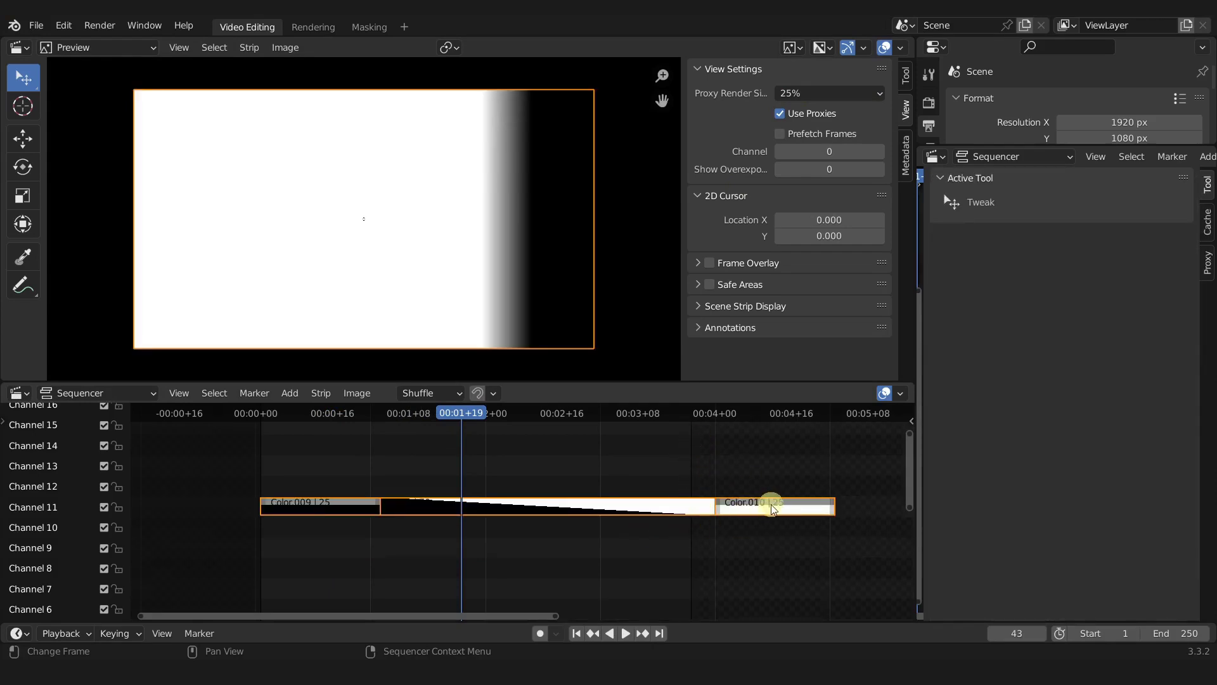
{"action": "key", "text": "Tab"}
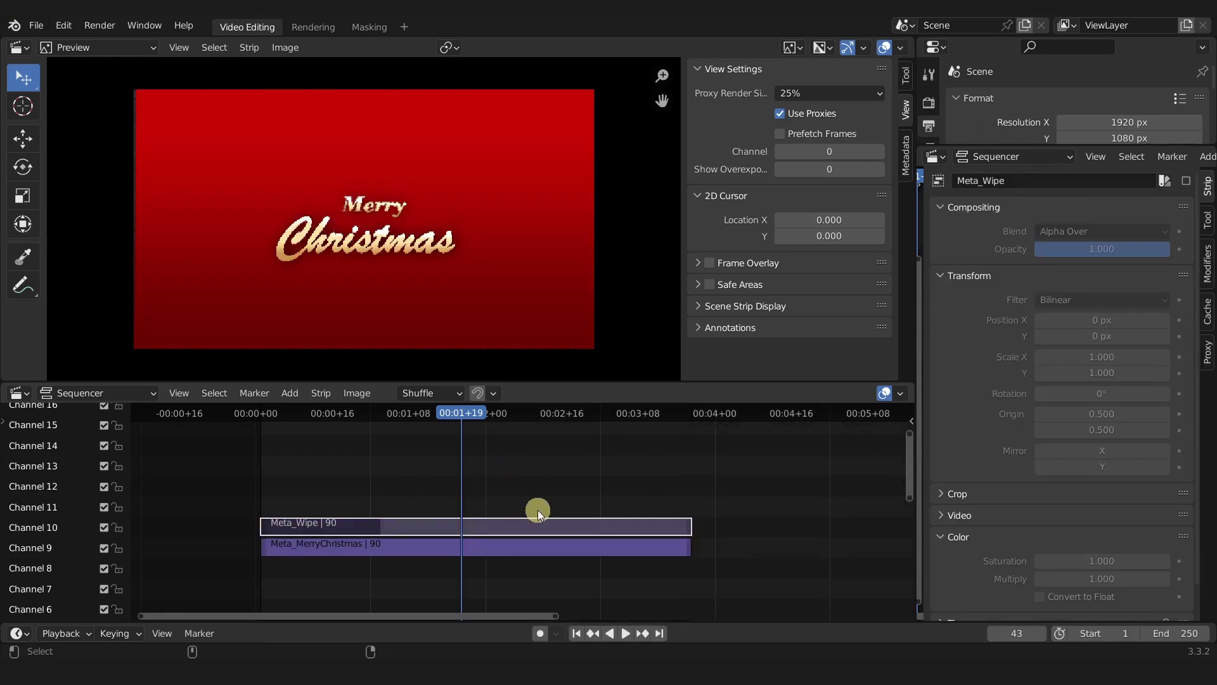
- Undo the last action so Meta_Wipe spans 120 frames, check its contents and play the slower title reveal
{"action": "key", "text": "ctrl+z"}
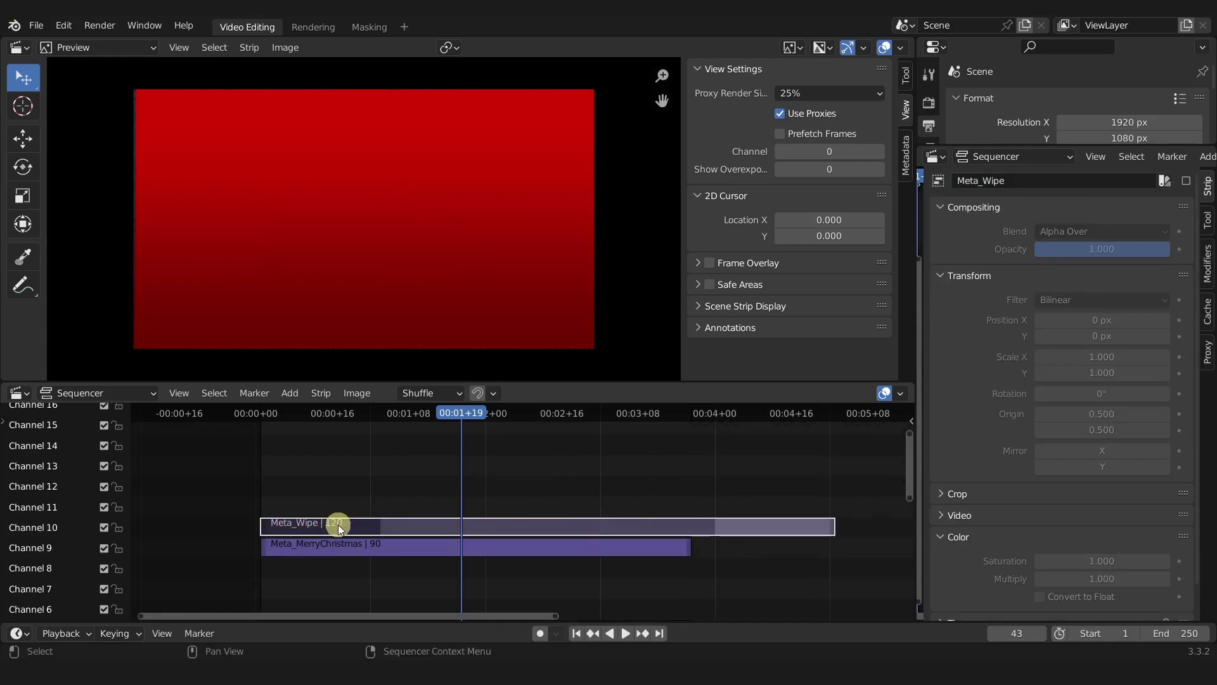
{"action": "key", "text": "Tab"}
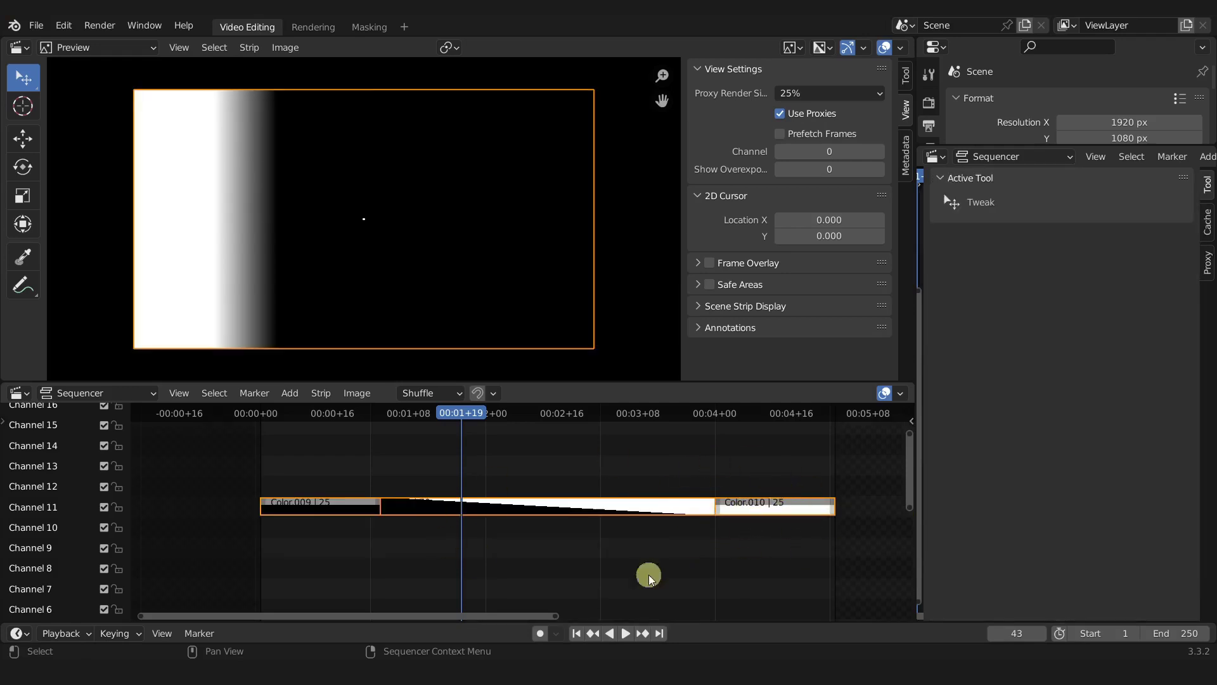
{"action": "key", "text": "Tab"}
{"action": "left_click", "coordinate": [356, 412]}
{"action": "key", "text": "space"}
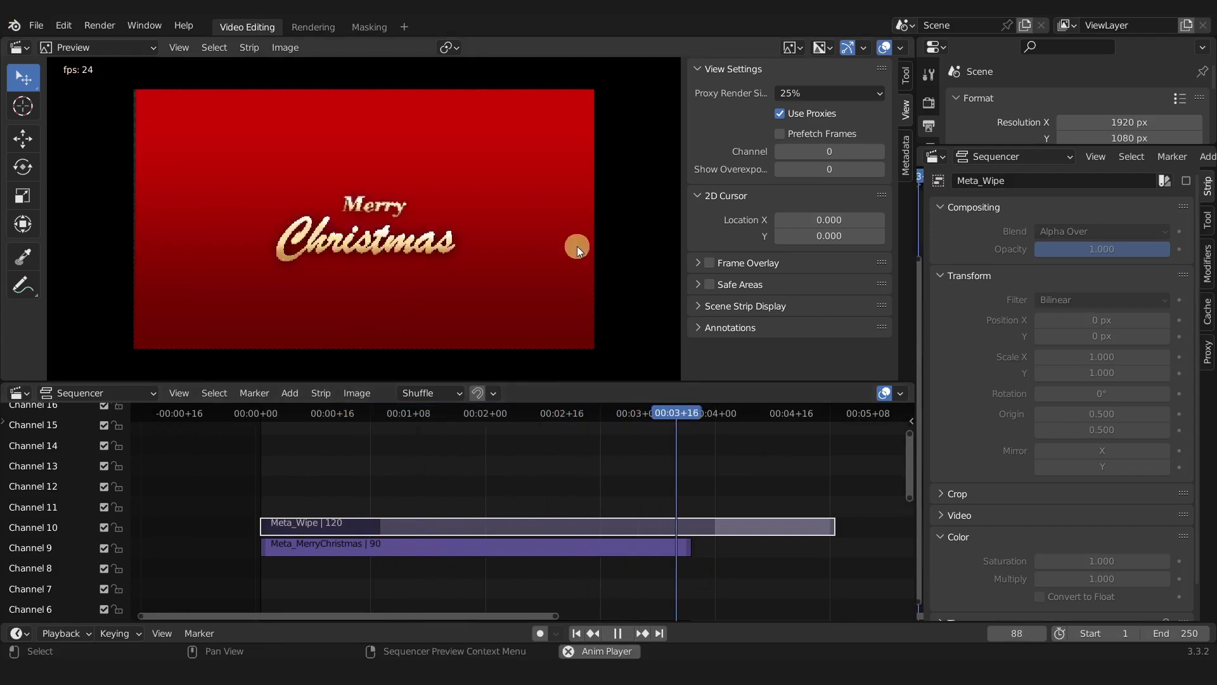
{"action": "key", "text": "space"}
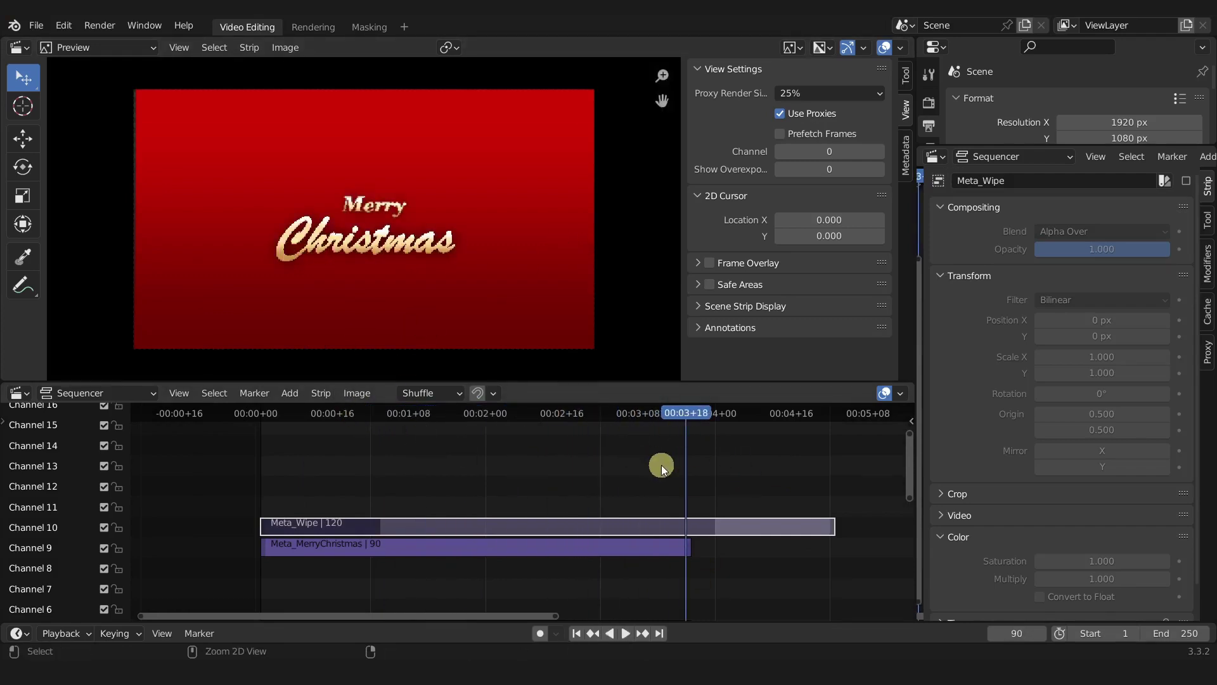
- Undo all the white strip moves to restore the 90-frame Meta_Wipe with its 40-frame wipe
{"action": "key", "text": "ctrl+z"}
{"action": "key", "text": "ctrl+z"}
{"action": "key", "text": "ctrl+z"}
{"action": "key", "text": "ctrl+z"}
{"action": "key", "text": "ctrl+z"}
{"action": "key", "text": "ctrl+z"}
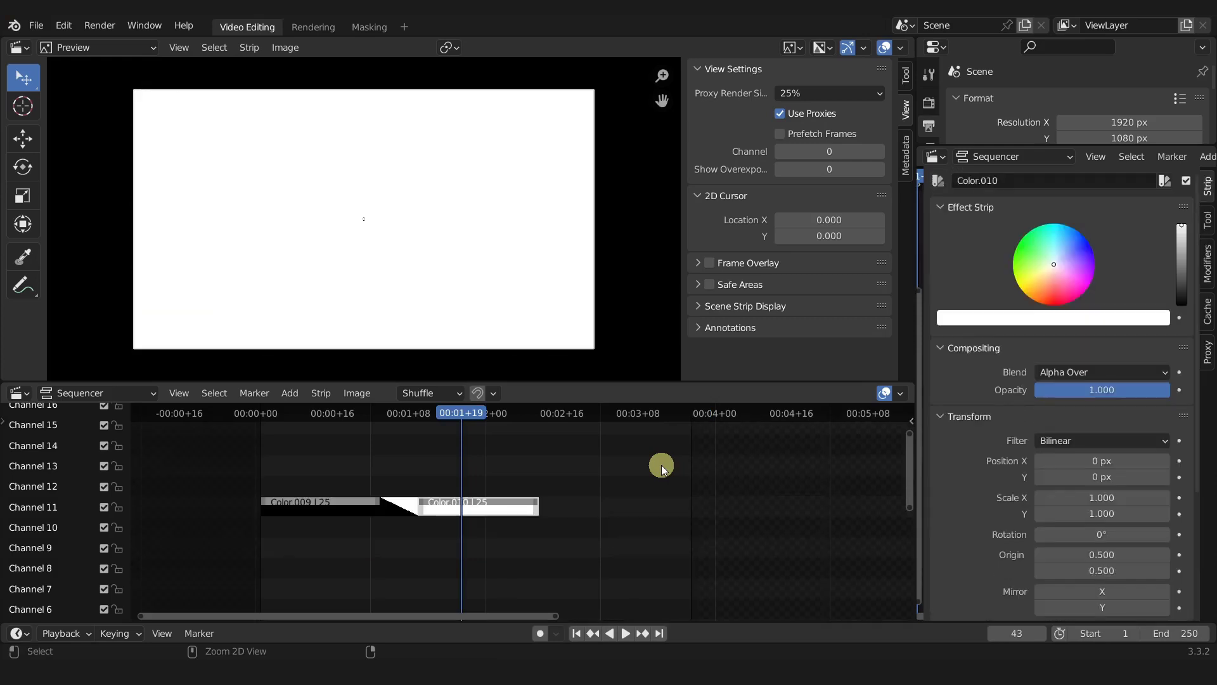
{"action": "key", "text": "ctrl+z"}
{"action": "key", "text": "ctrl+z"}
{"action": "key", "text": "ctrl+z"}
{"action": "key", "text": "ctrl+z"}
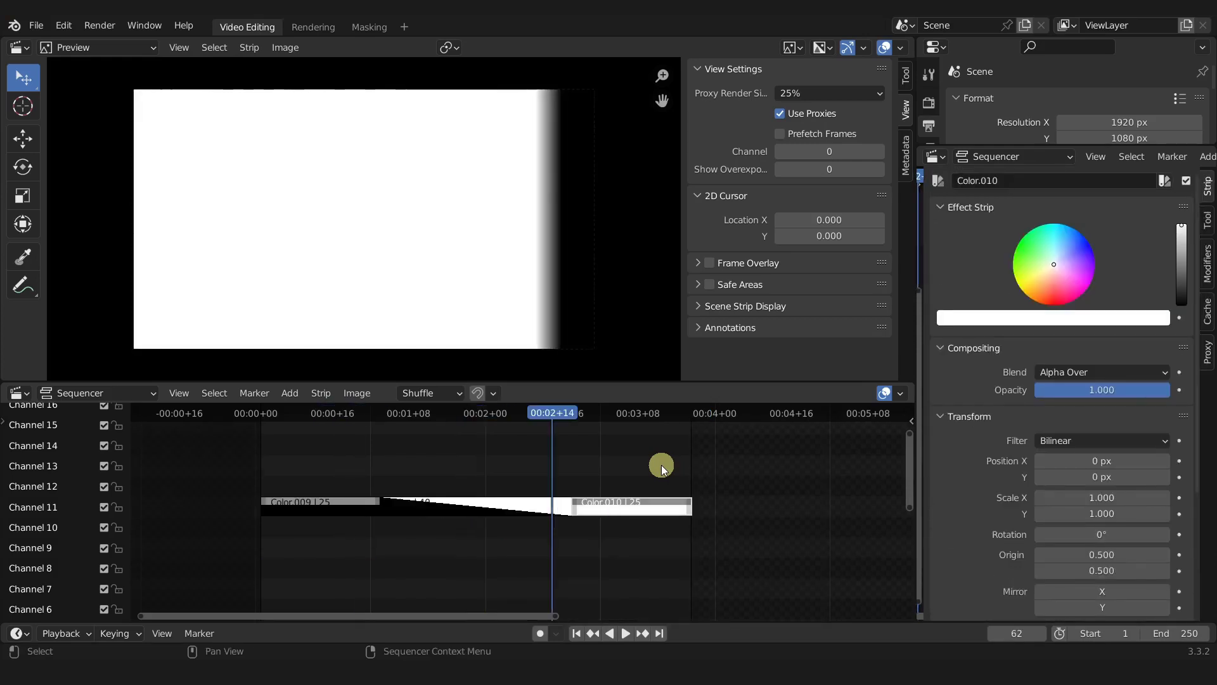
{"action": "key", "text": "ctrl+z"}
- Play the title reveal on the main timeline from just before the wipe starts
{"action": "left_click", "coordinate": [355, 410]}
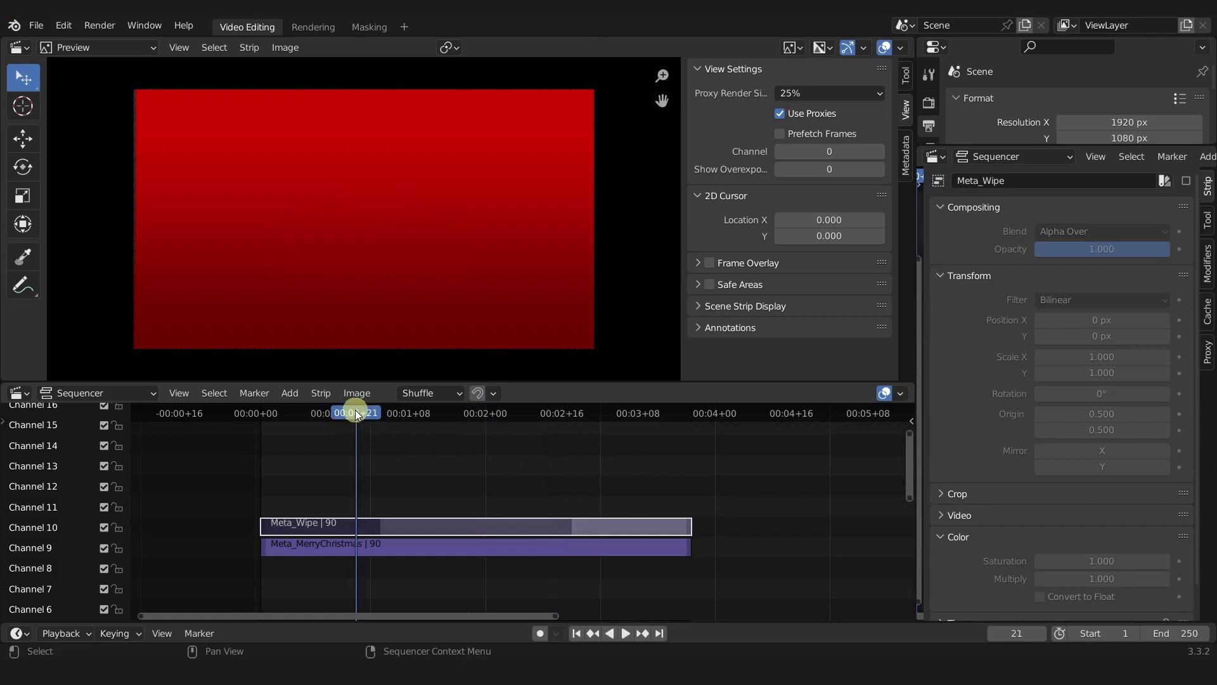
{"action": "key", "text": "space"}
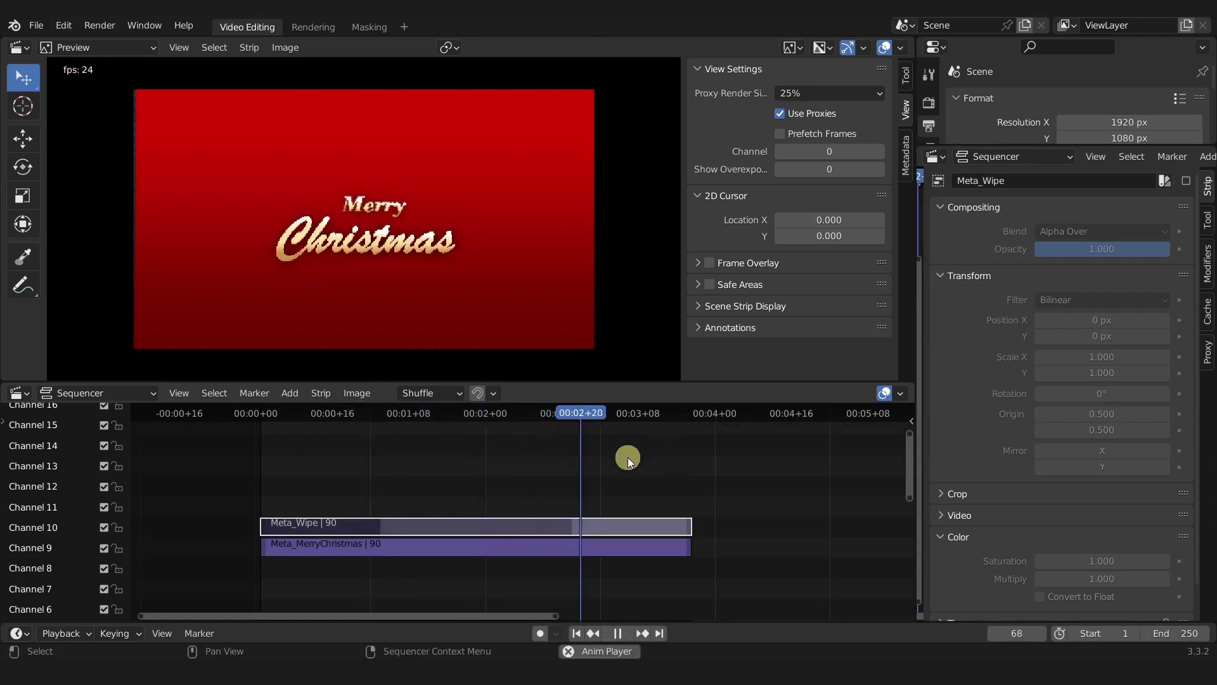
{"action": "key", "text": "space"}
- Set the preview's proxy render size to 100% and hide the view settings
{"action": "left_click", "coordinate": [789, 95]}
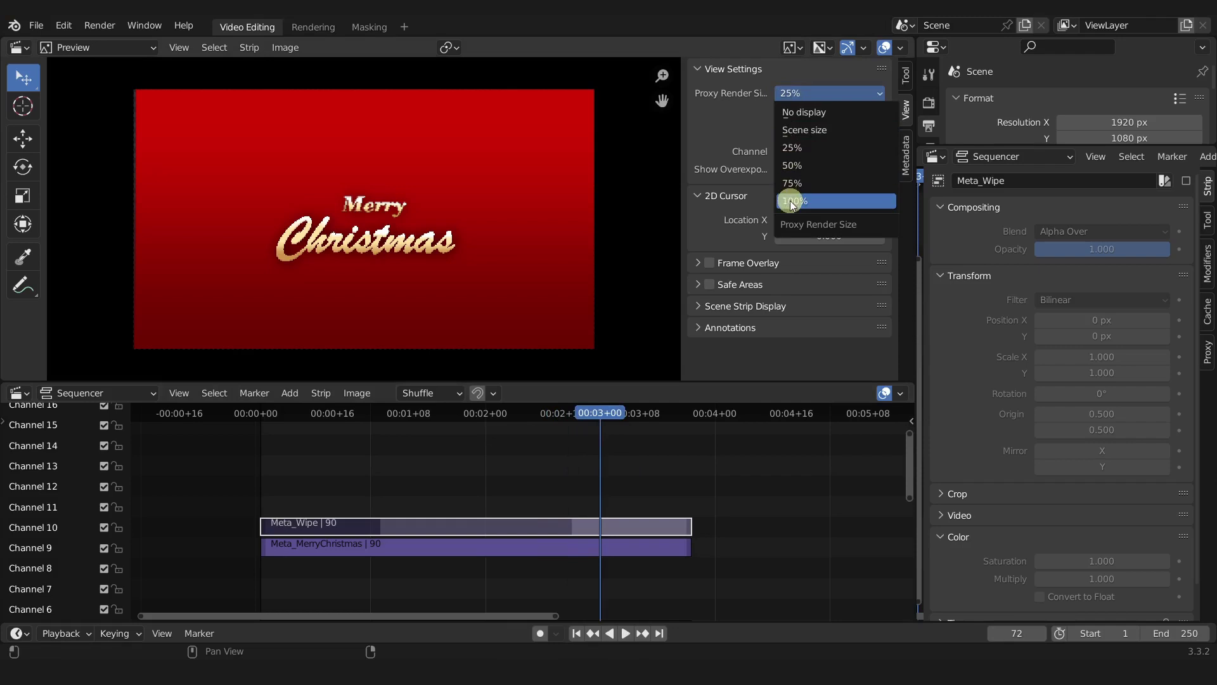
{"action": "key", "text": "Return"}
{"action": "key", "text": "n"}
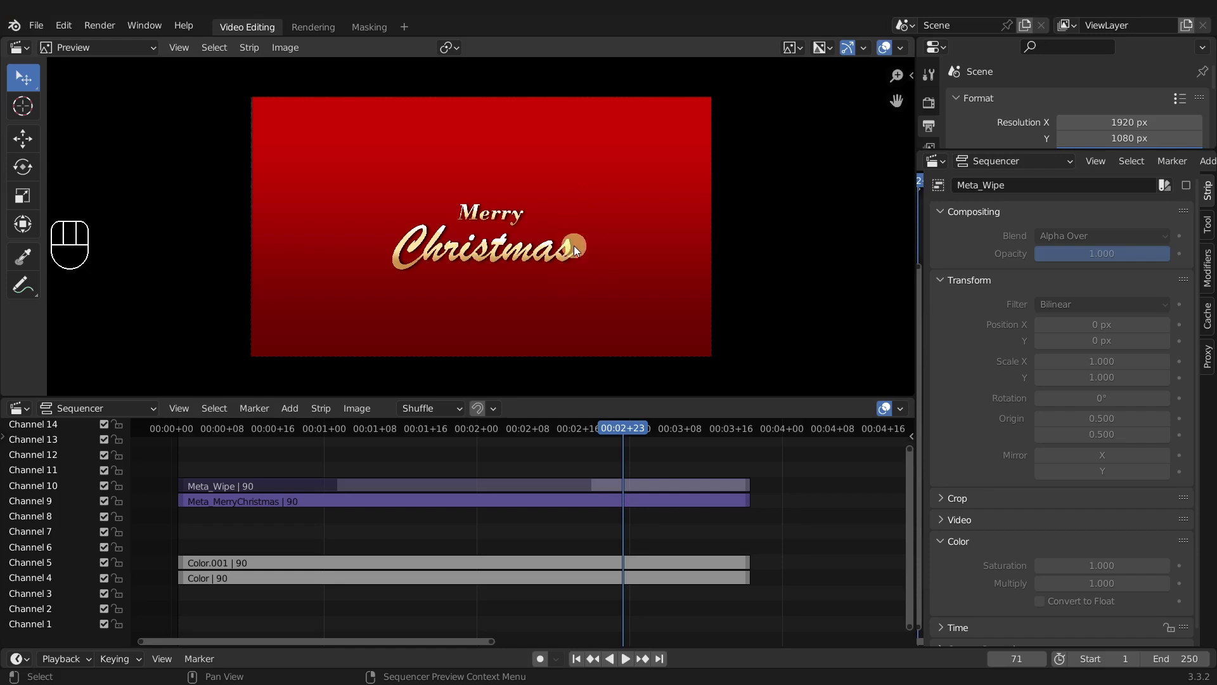
{"action": "scroll", "coordinate": [511, 215], "scroll_direction": "up", "scroll_amount": 4}
{"action": "scroll", "coordinate": [513, 219], "scroll_direction": "down", "scroll_amount": 1}
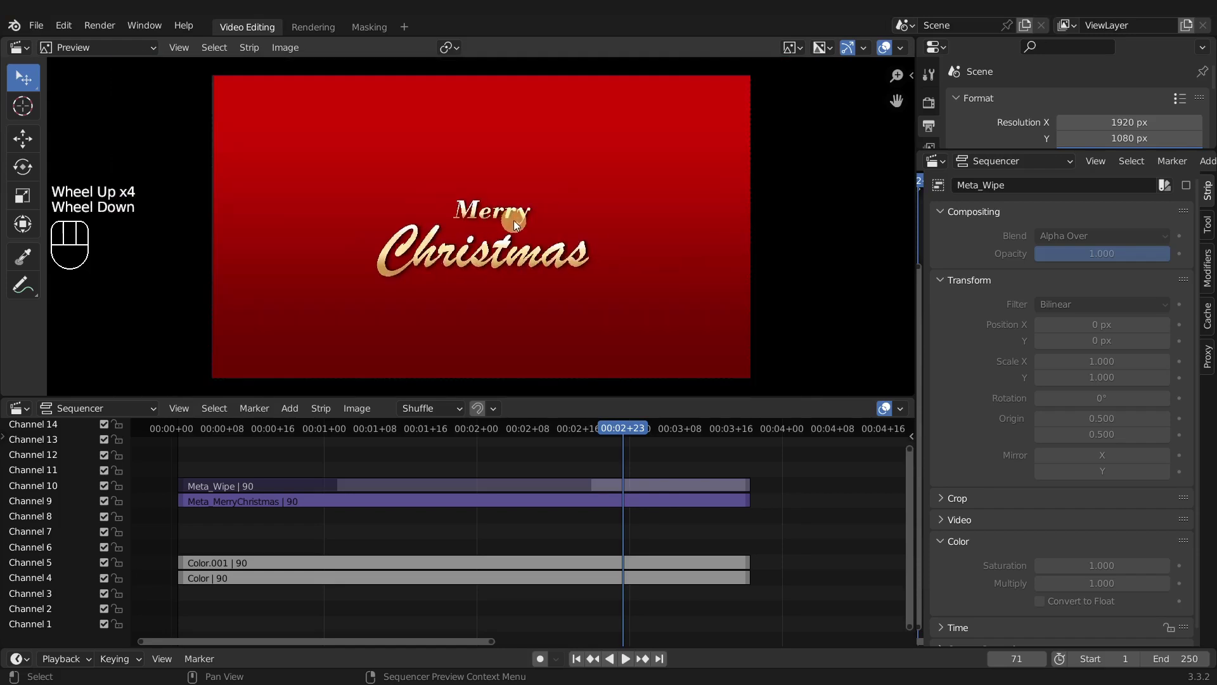
{"action": "scroll", "coordinate": [513, 222], "scroll_direction": "down", "scroll_amount": 2}
{"action": "scroll", "coordinate": [513, 222], "scroll_direction": "up", "scroll_amount": 2}
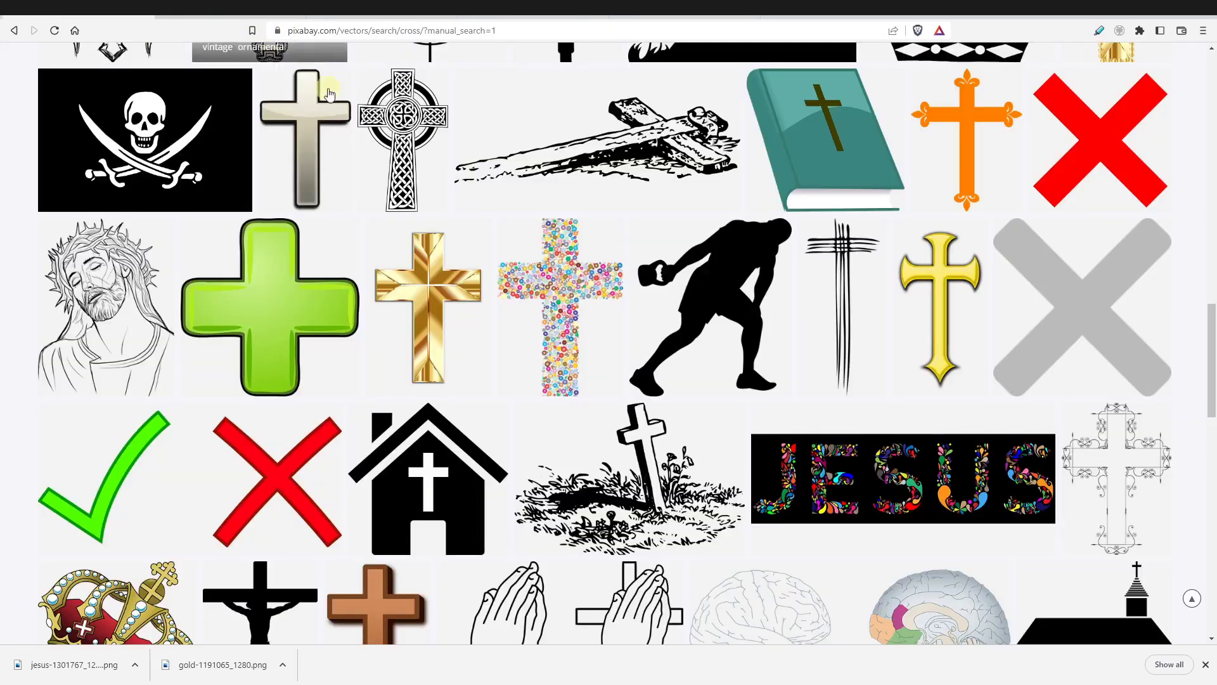
- Switch to the browser and examine Pixabay's media types and the source pages of the gold cross, poinsettia border and Christmas star graphics
{"action": "scroll", "coordinate": [376, 184], "scroll_direction": "up", "scroll_amount": 10}
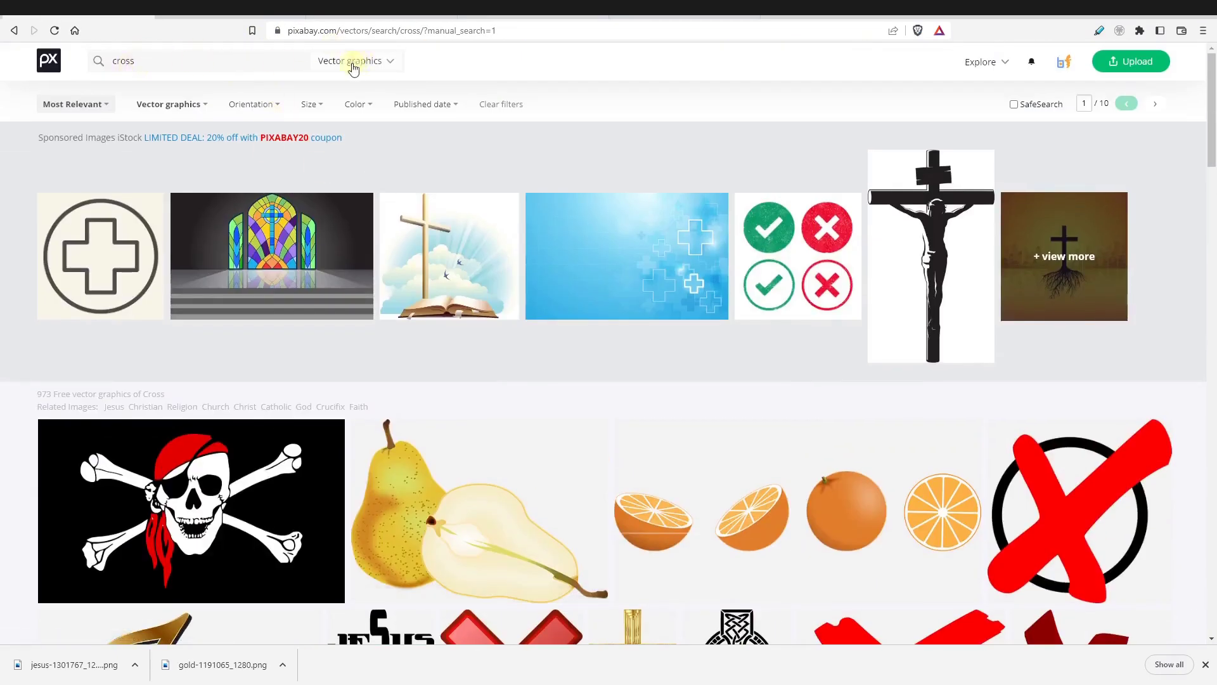
{"action": "left_click", "coordinate": [390, 63]}
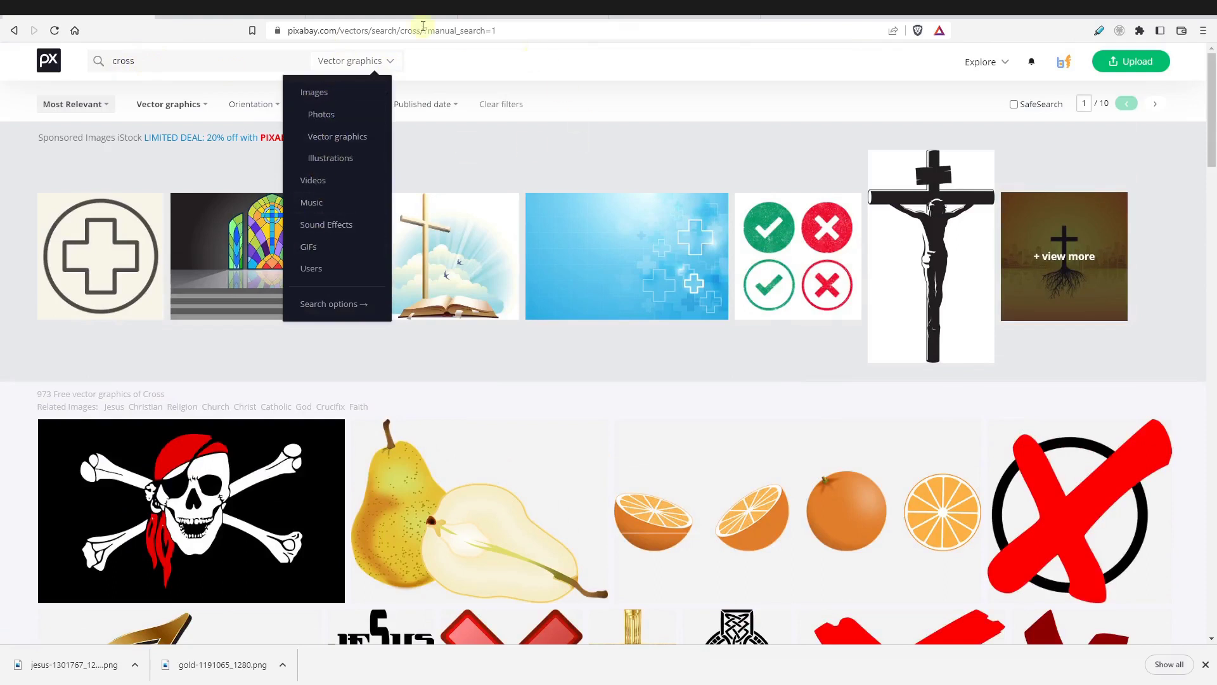
{"action": "left_click", "coordinate": [219, 12]}
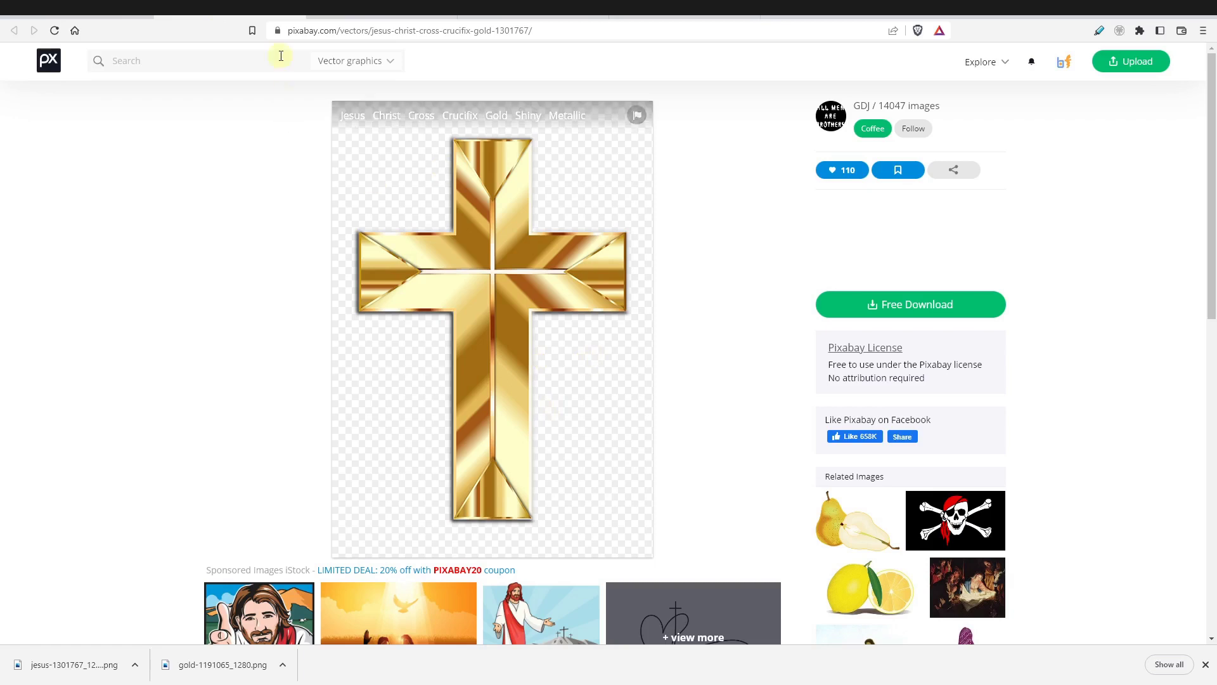
{"action": "left_click", "coordinate": [390, 15]}
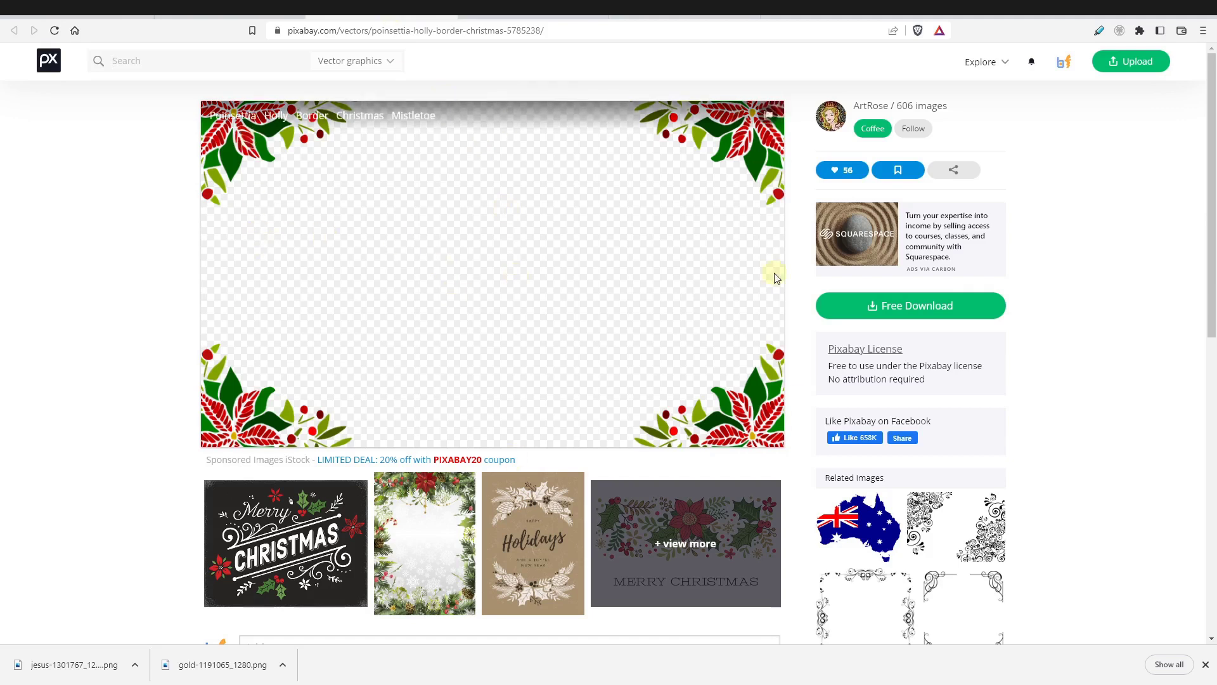
{"action": "left_click_drag", "start_coordinate": [290, 32], "coordinate": [576, 38]}
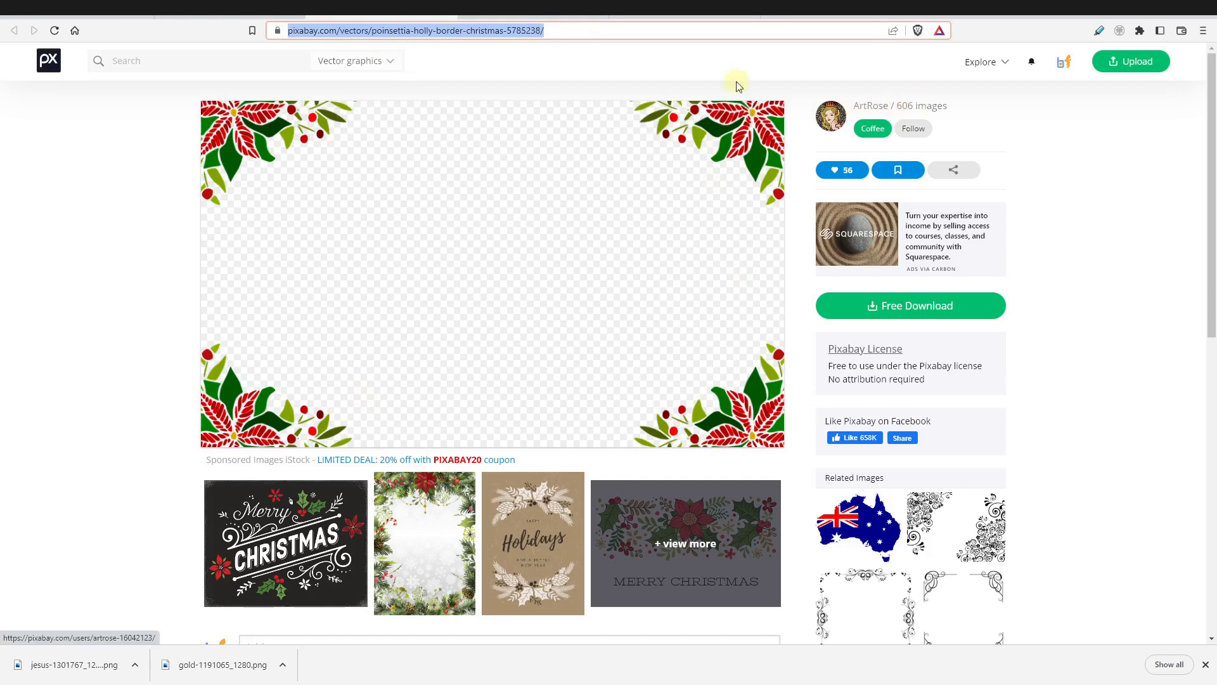
{"action": "left_click", "coordinate": [260, 18]}
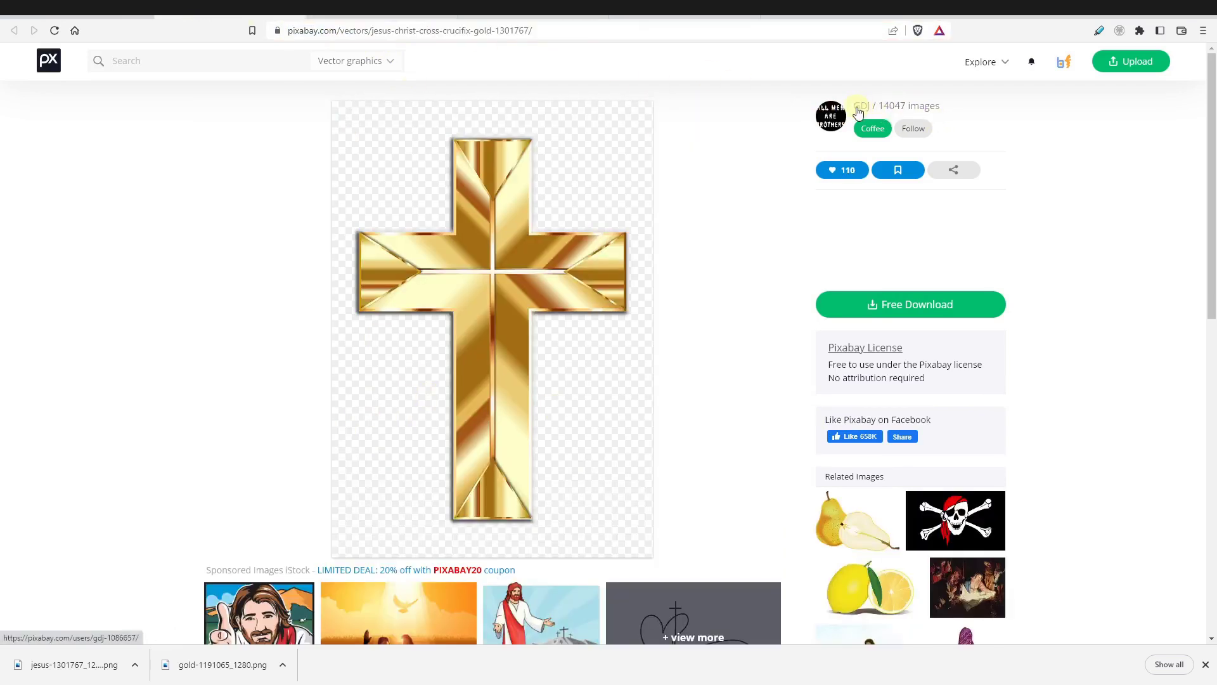
{"action": "left_click", "coordinate": [467, 9]}
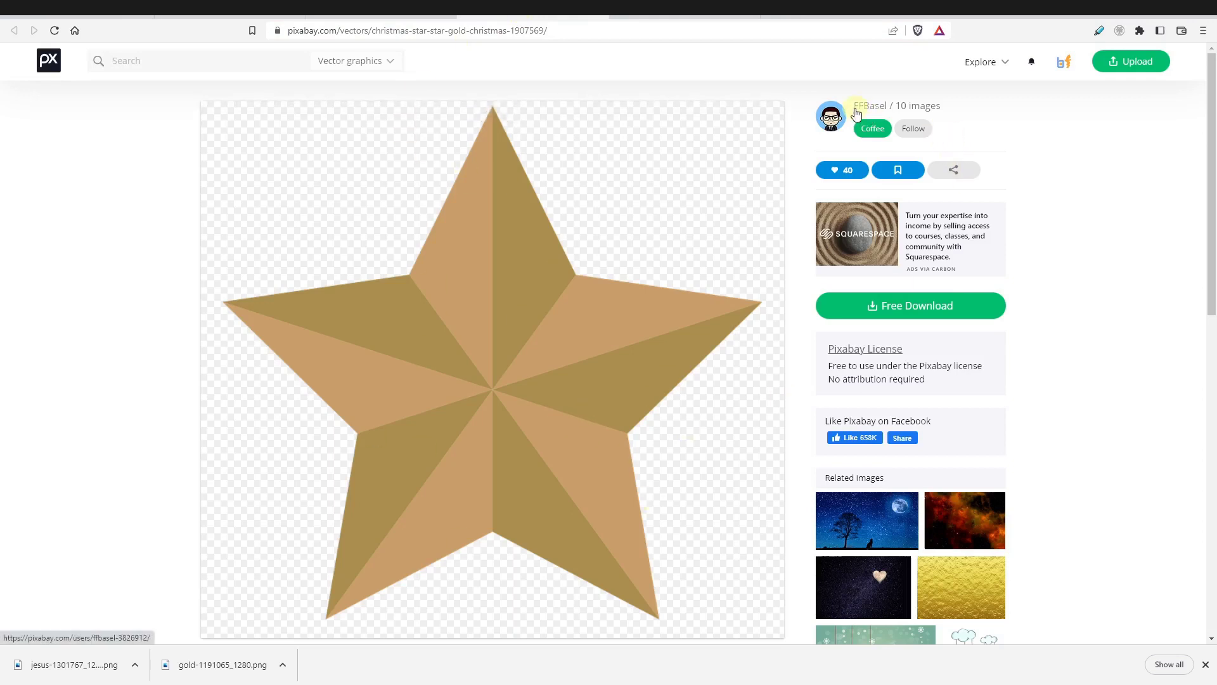
{"action": "key", "text": "ctrl+Tab"}
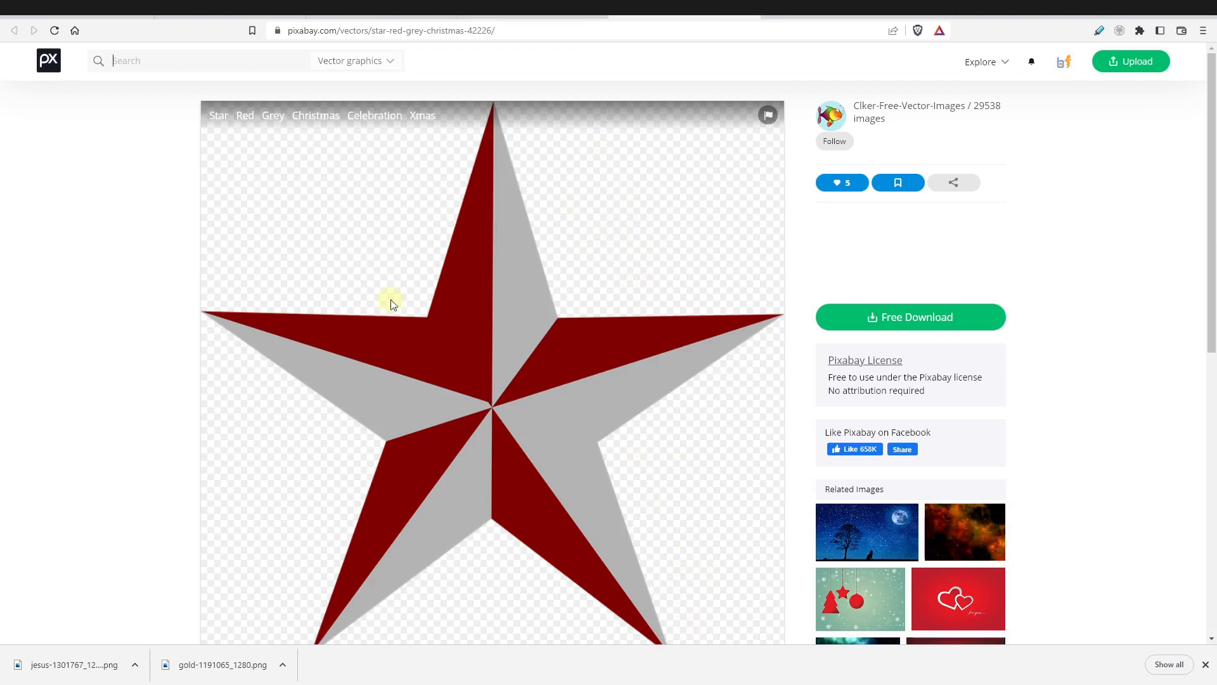
- Go back through the open Pixabay pages of the gold star, the poinsettia holly border and the gold cross
{"action": "left_click", "coordinate": [113, 60]}
{"action": "left_click", "coordinate": [529, 14]}
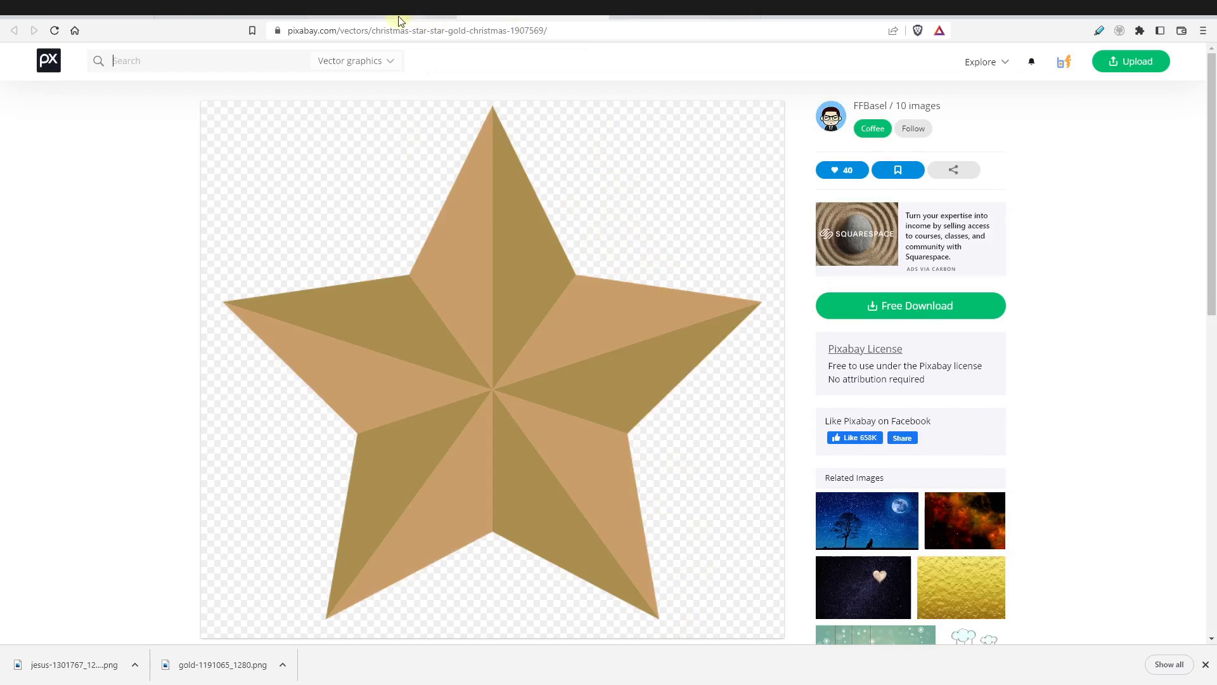
{"action": "left_click", "coordinate": [378, 13]}
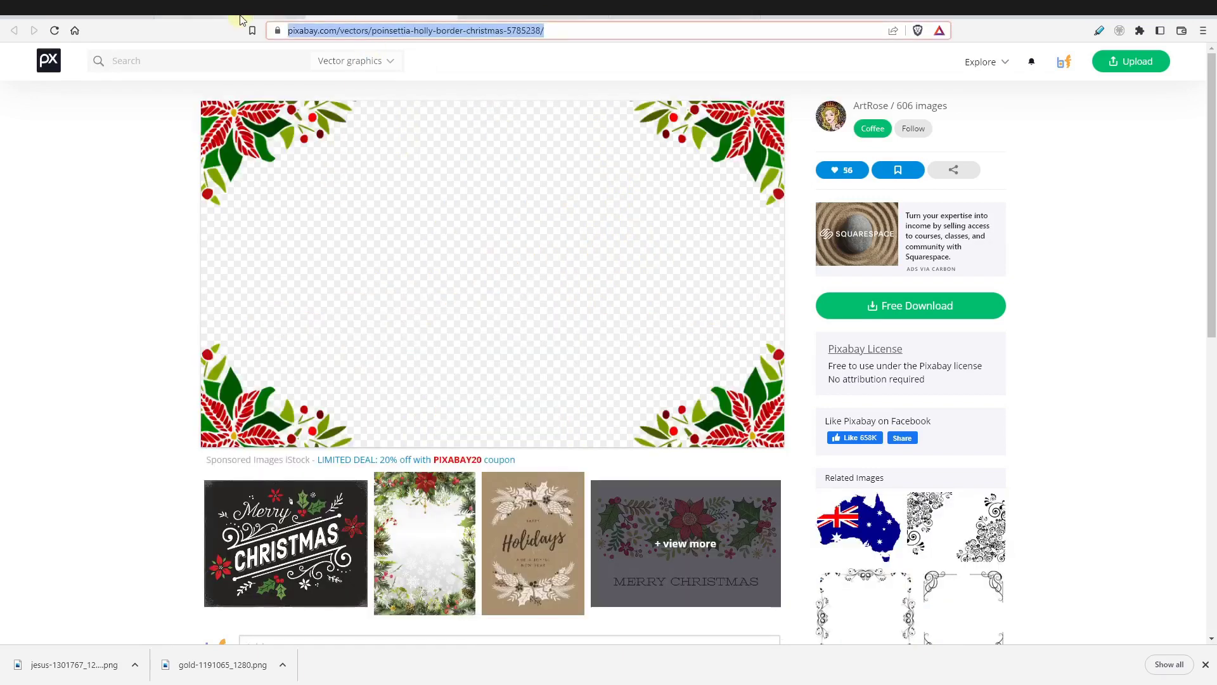
{"action": "left_click", "coordinate": [241, 13]}
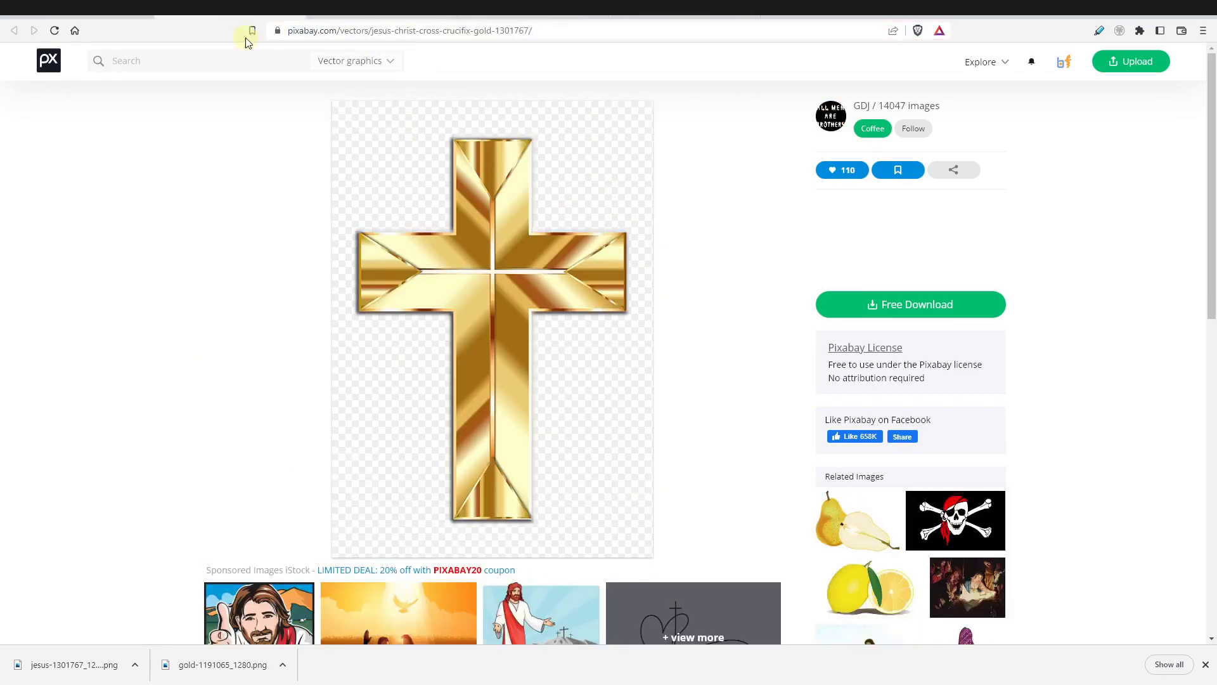
{"action": "left_click", "coordinate": [391, 13]}
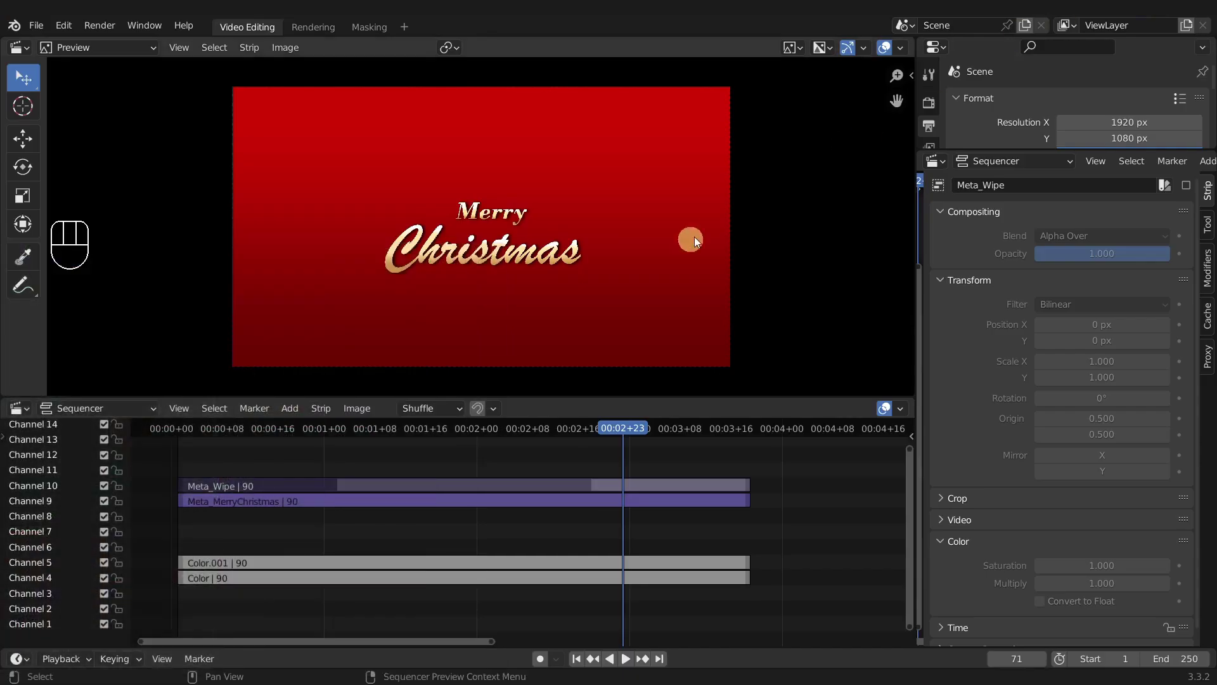
- Back in Blender, set the playhead to frame 79 and add the image jesus-1301767_1280.png as a strip there
{"action": "left_click", "coordinate": [492, 513]}
{"action": "middle_click_drag", "start_coordinate": [682, 460], "coordinate": [614, 473]}
{"action": "left_click", "coordinate": [247, 442]}
{"action": "left_click_drag", "start_coordinate": [247, 442], "coordinate": [557, 451]}
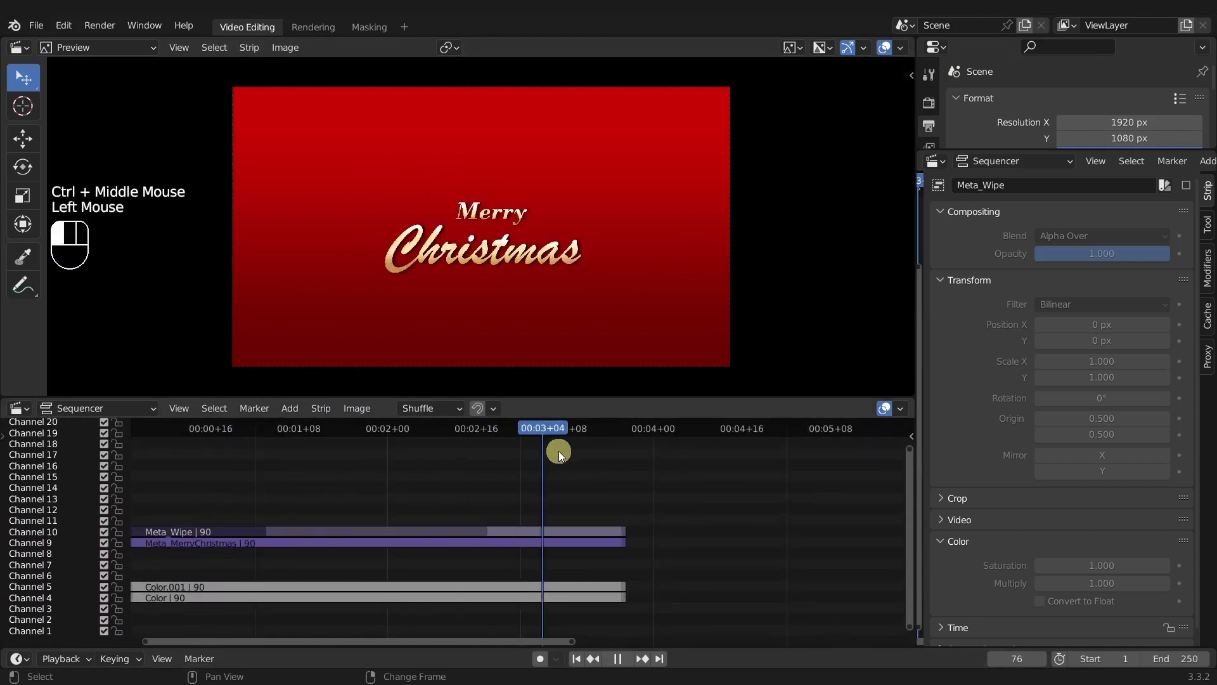
{"action": "middle_click_drag", "start_coordinate": [554, 496], "coordinate": [503, 497]}
{"action": "left_click", "coordinate": [290, 407]}
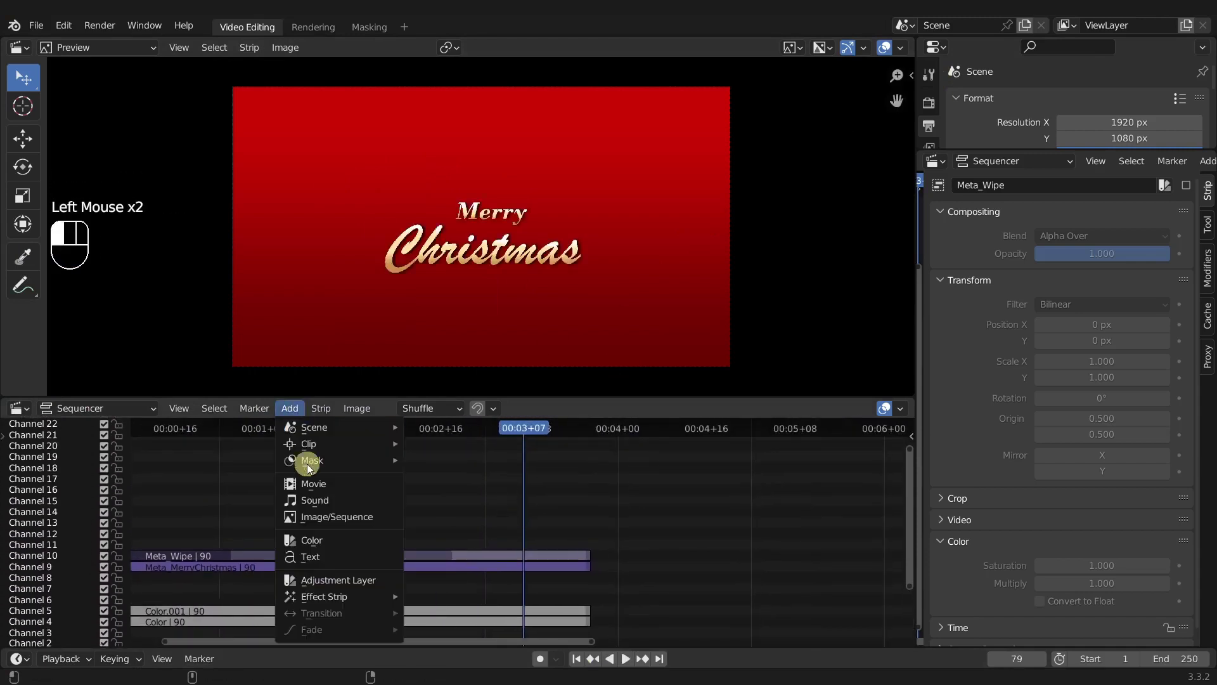
{"action": "left_click", "coordinate": [317, 513]}
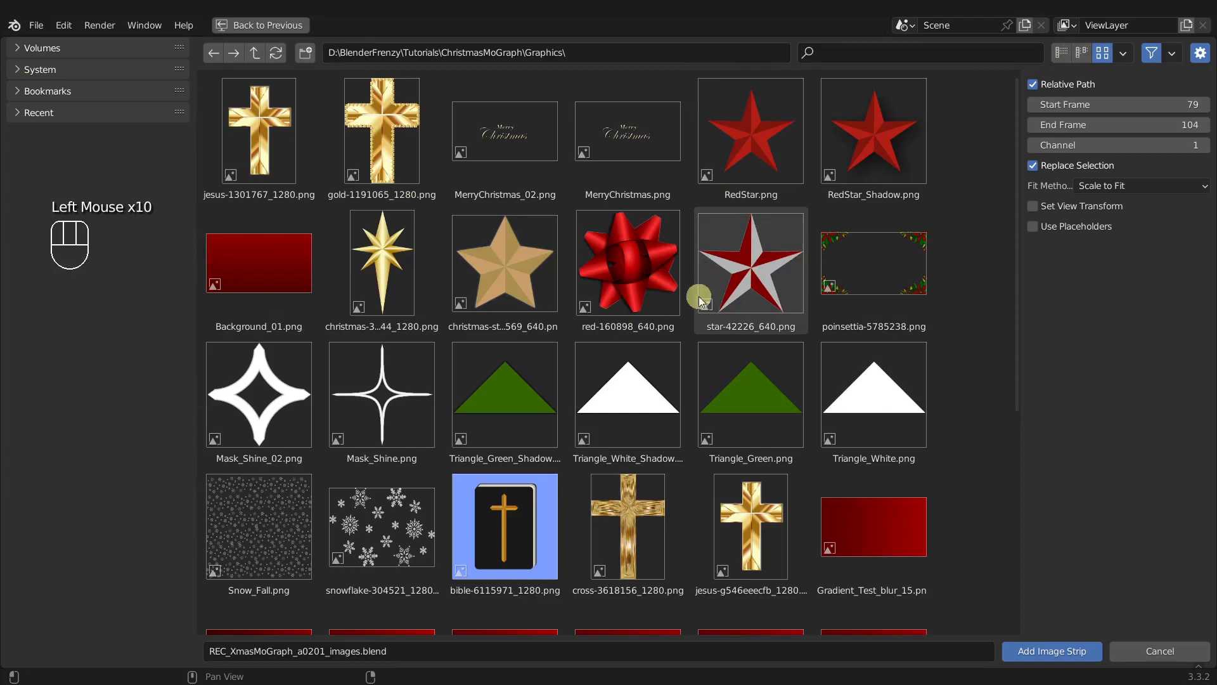
{"action": "left_click", "coordinate": [386, 147]}
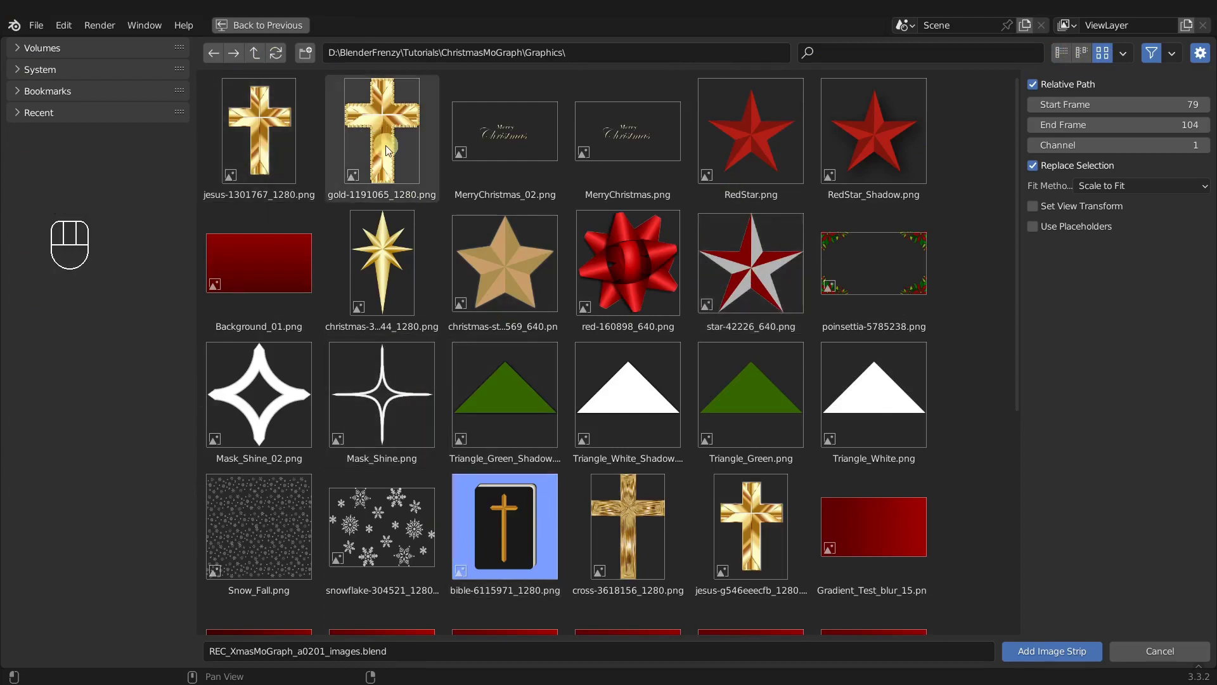
{"action": "left_click", "coordinate": [254, 147]}
{"action": "double_click", "coordinate": [253, 146]}
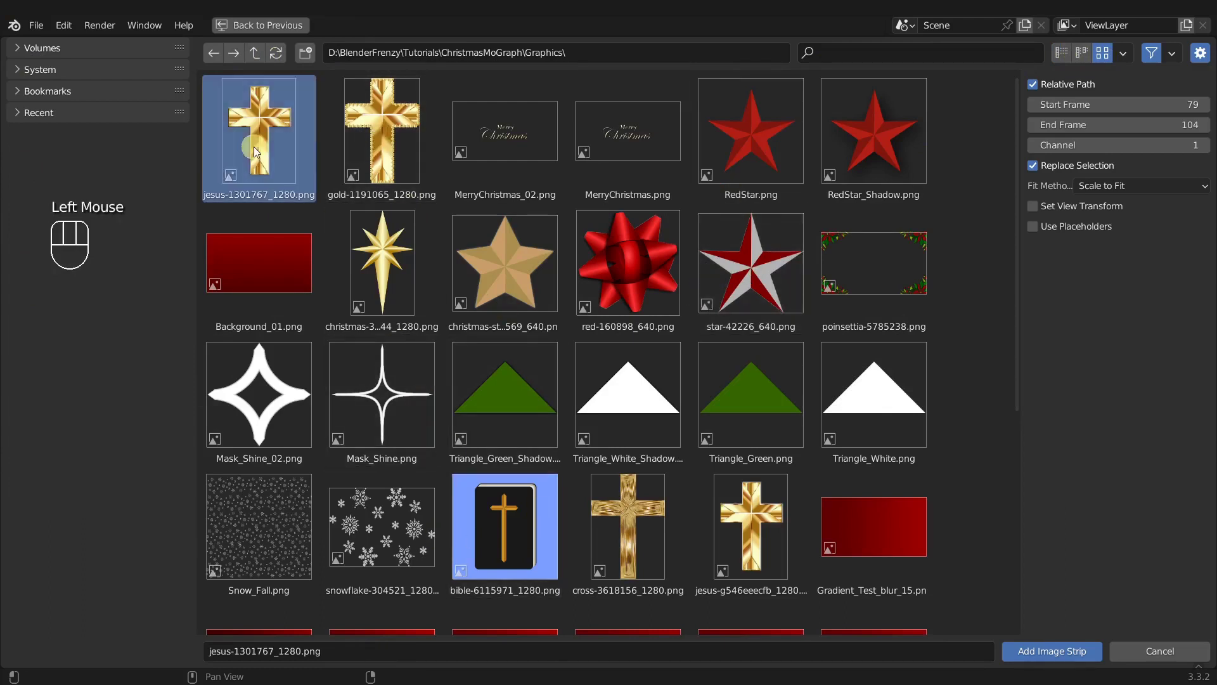
- Move the jesus-1301767_1280.png strip up to channel 11, above the Meta_Wipe strip, keeping its start frame
{"action": "middle_click_drag", "start_coordinate": [554, 579], "coordinate": [537, 617]}
{"action": "key", "text": "g"}
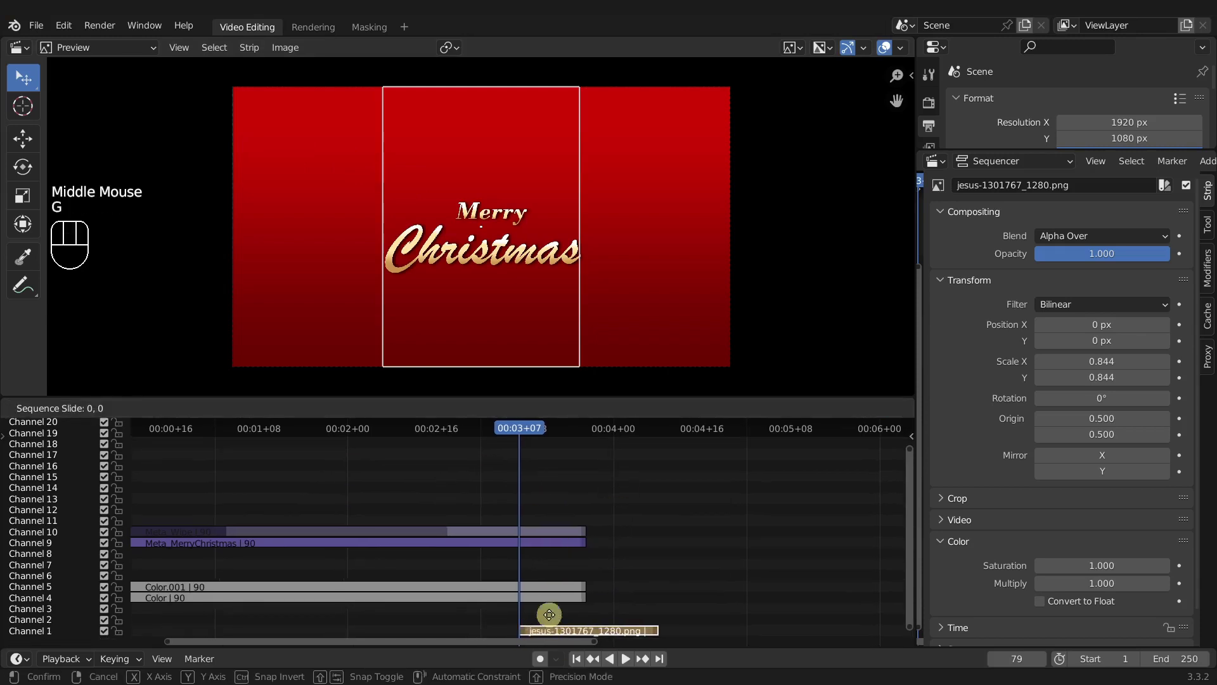
{"action": "left_click", "coordinate": [544, 514]}
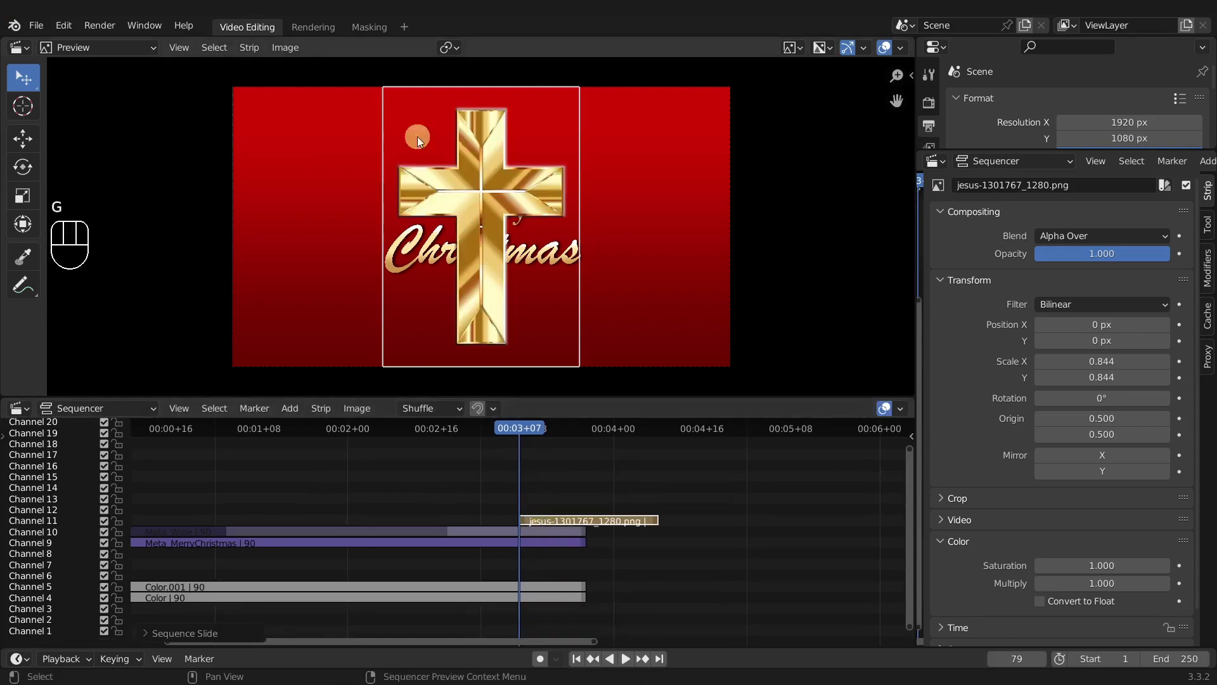
- Place the gold cross left of the title at about X -573, Y 25 px and scale it down to about 0.46
{"action": "left_click_drag", "start_coordinate": [452, 154], "coordinate": [386, 151]}
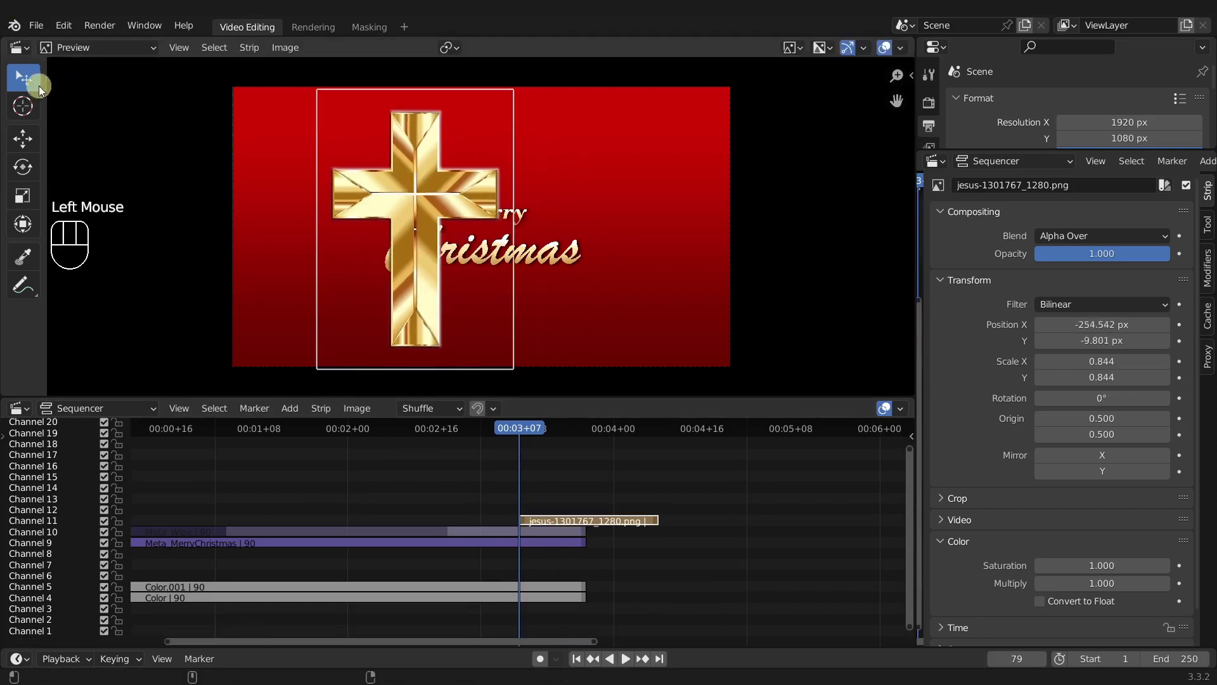
{"action": "key", "text": "g"}
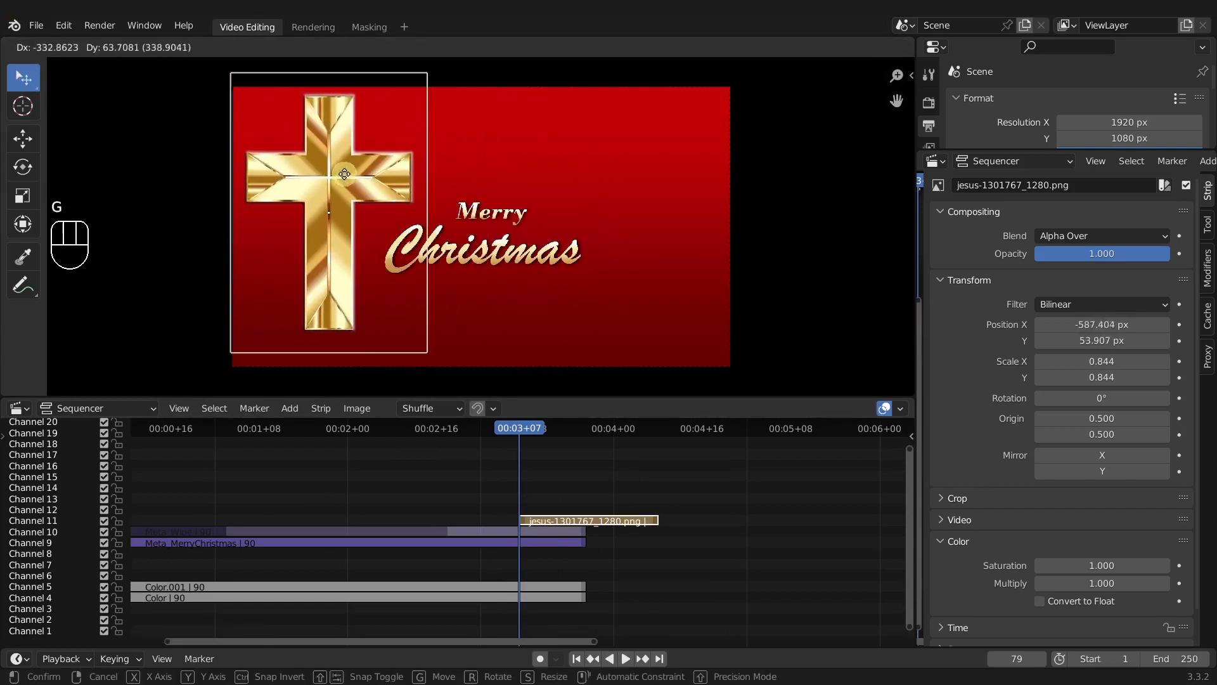
{"action": "left_click", "coordinate": [352, 185]}
{"action": "key", "text": "s"}
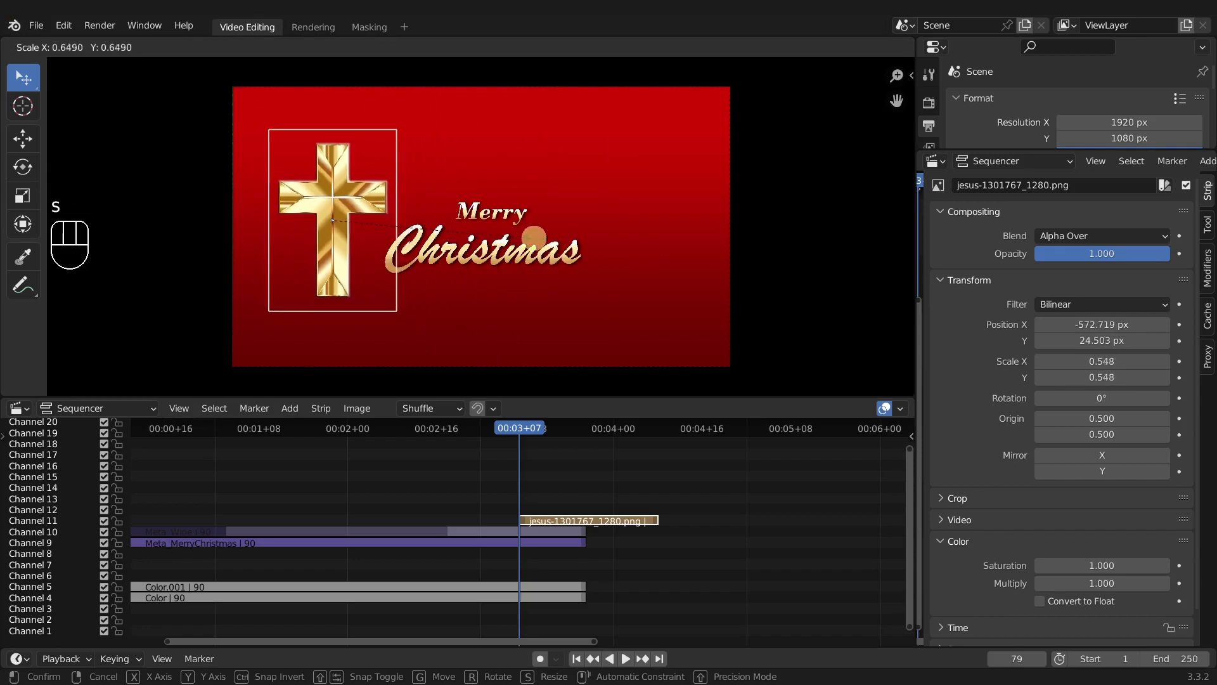
{"action": "left_click", "coordinate": [490, 234]}
{"action": "key", "text": "s"}
{"action": "left_click", "coordinate": [498, 234]}
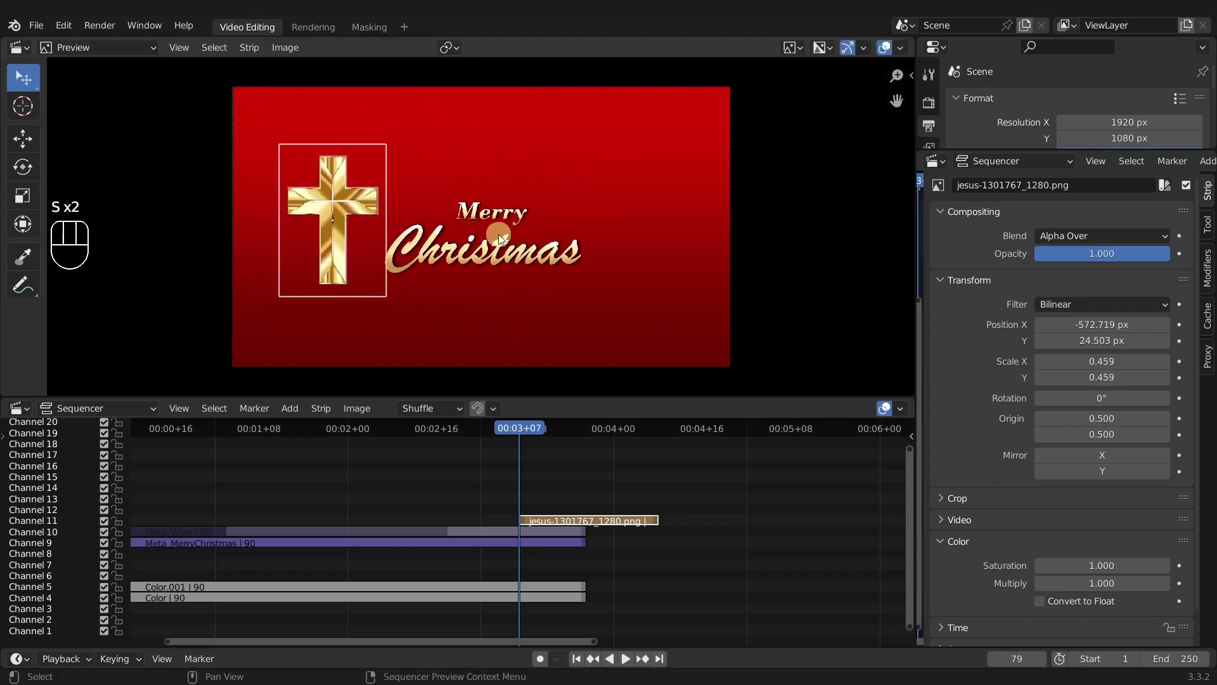
- Scale the gold cross down to about 0.39 and reposition it at about X -636, Y 7 px
{"action": "key", "text": "g"}
{"action": "left_click", "coordinate": [469, 241]}
{"action": "key", "text": "s"}
{"action": "left_click", "coordinate": [428, 271]}
{"action": "key", "text": "g"}
{"action": "left_click", "coordinate": [427, 276]}
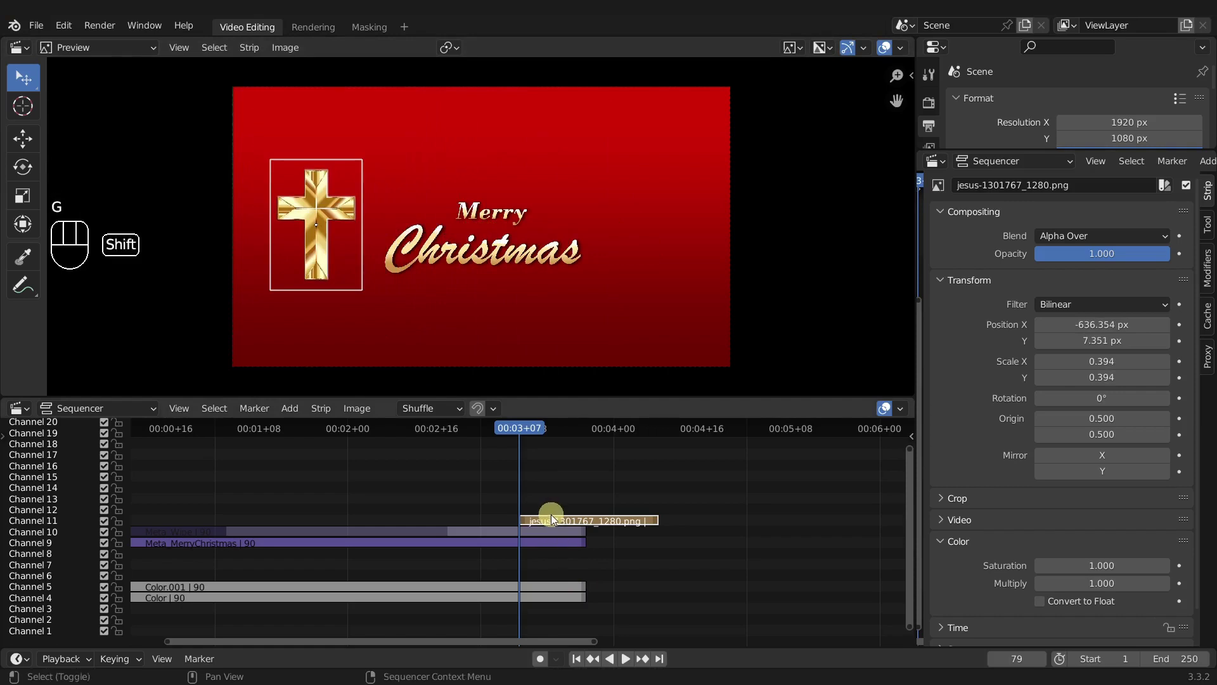
- Add the image poinsettia-5785238.png at frame 79 and move its strip up to channel 13
{"action": "key", "text": "shift+a"}
{"action": "left_click", "coordinate": [500, 419]}
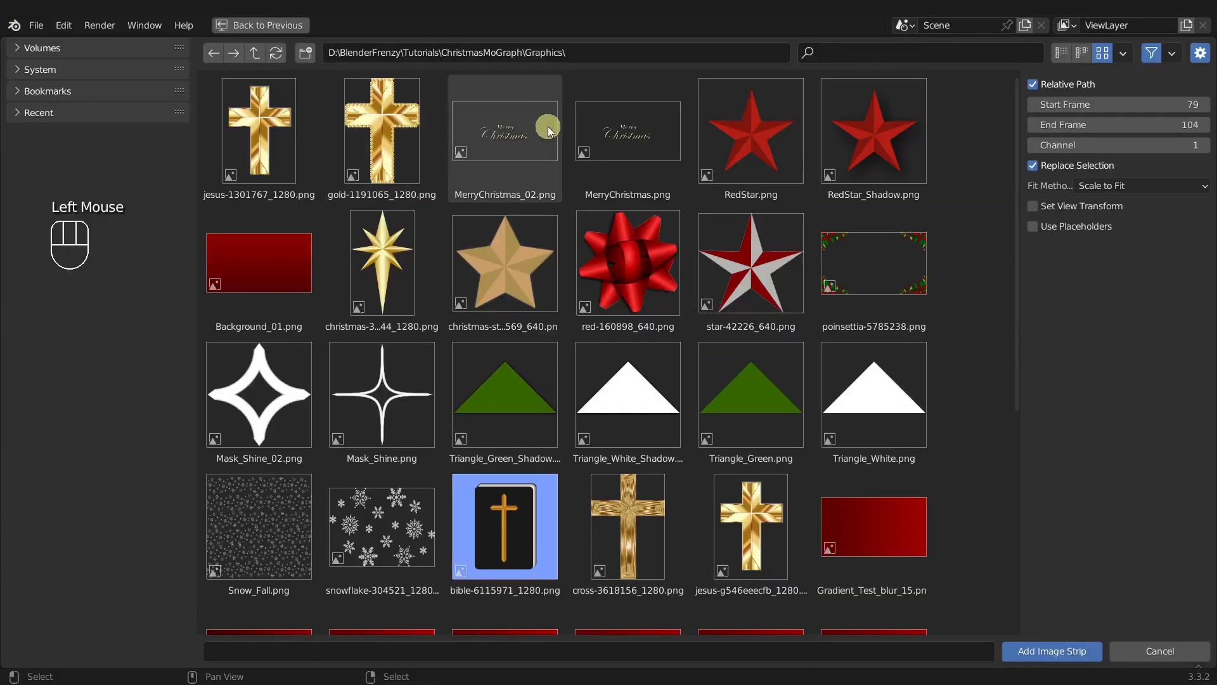
{"action": "double_click", "coordinate": [843, 257]}
{"action": "key", "text": "g"}
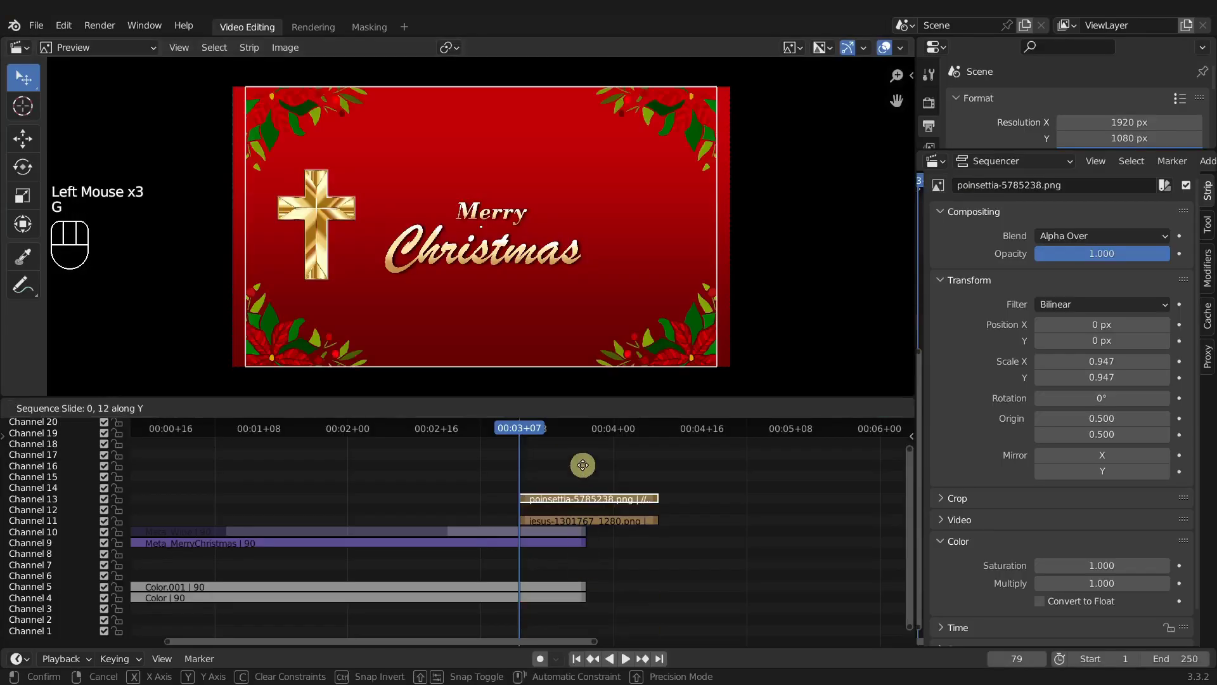
{"action": "left_click", "coordinate": [583, 467]}
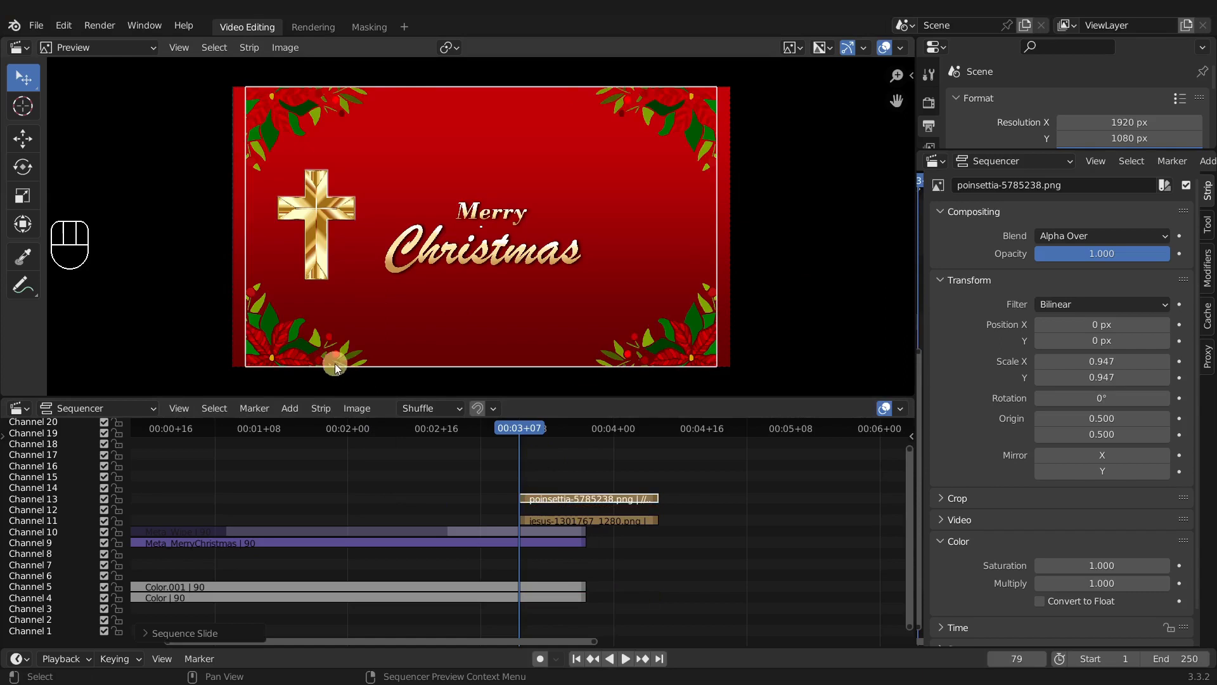
- Inspect the left edge of the composition up close and clear the position of the Color.001 background strip
{"action": "scroll", "coordinate": [263, 127], "scroll_direction": "up", "scroll_amount": 3}
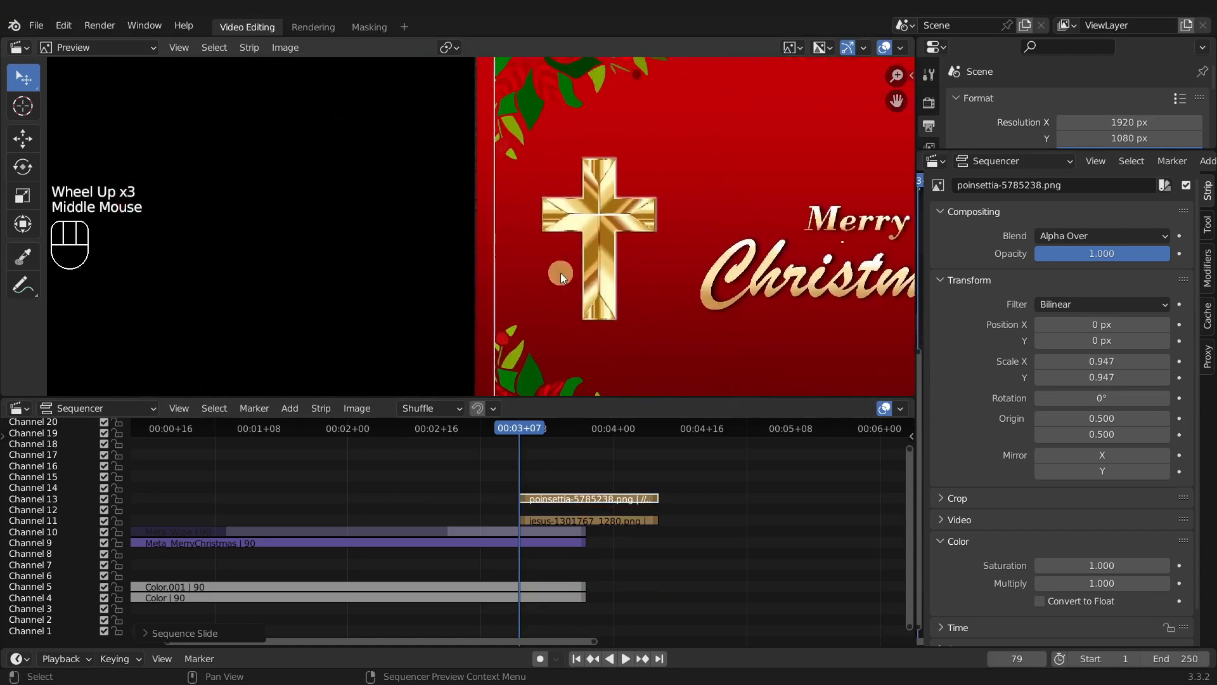
{"action": "scroll", "coordinate": [561, 272], "scroll_direction": "up", "scroll_amount": 2}
{"action": "middle_click_drag", "start_coordinate": [304, 475], "coordinate": [456, 475]}
{"action": "left_click", "coordinate": [456, 584]}
{"action": "left_click", "coordinate": [457, 584]}
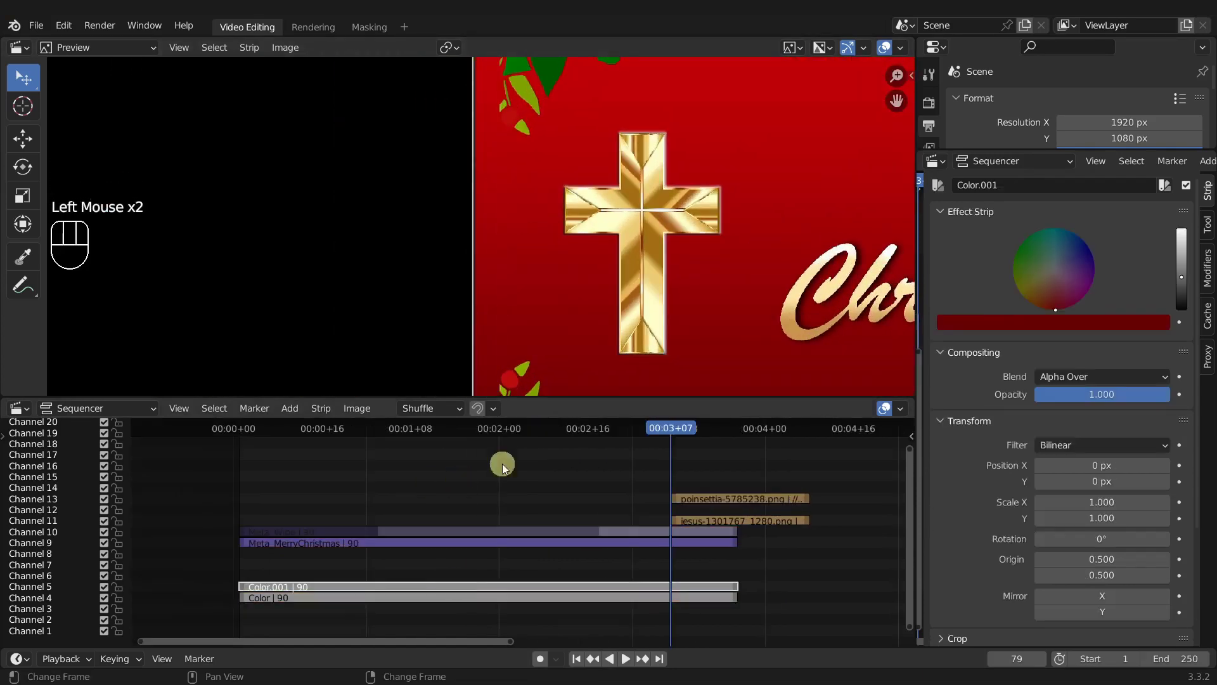
{"action": "scroll", "coordinate": [686, 249], "scroll_direction": "down", "scroll_amount": 4}
{"action": "key", "text": "alt+g"}
- Clear the position of the Color background strip on channel 4 and check the composition's edges
{"action": "left_click", "coordinate": [497, 595]}
{"action": "left_click", "coordinate": [496, 595]}
{"action": "key", "text": "alt+g"}
{"action": "left_click", "coordinate": [476, 242]}
{"action": "scroll", "coordinate": [463, 253], "scroll_direction": "up", "scroll_amount": 5}
{"action": "scroll", "coordinate": [498, 240], "scroll_direction": "down", "scroll_amount": 4}
{"action": "middle_click_drag", "start_coordinate": [500, 248], "coordinate": [487, 253], "text": "shift"}
- Stretch the poinsettia border only along X to match the width of the red background
{"action": "left_click", "coordinate": [729, 503]}
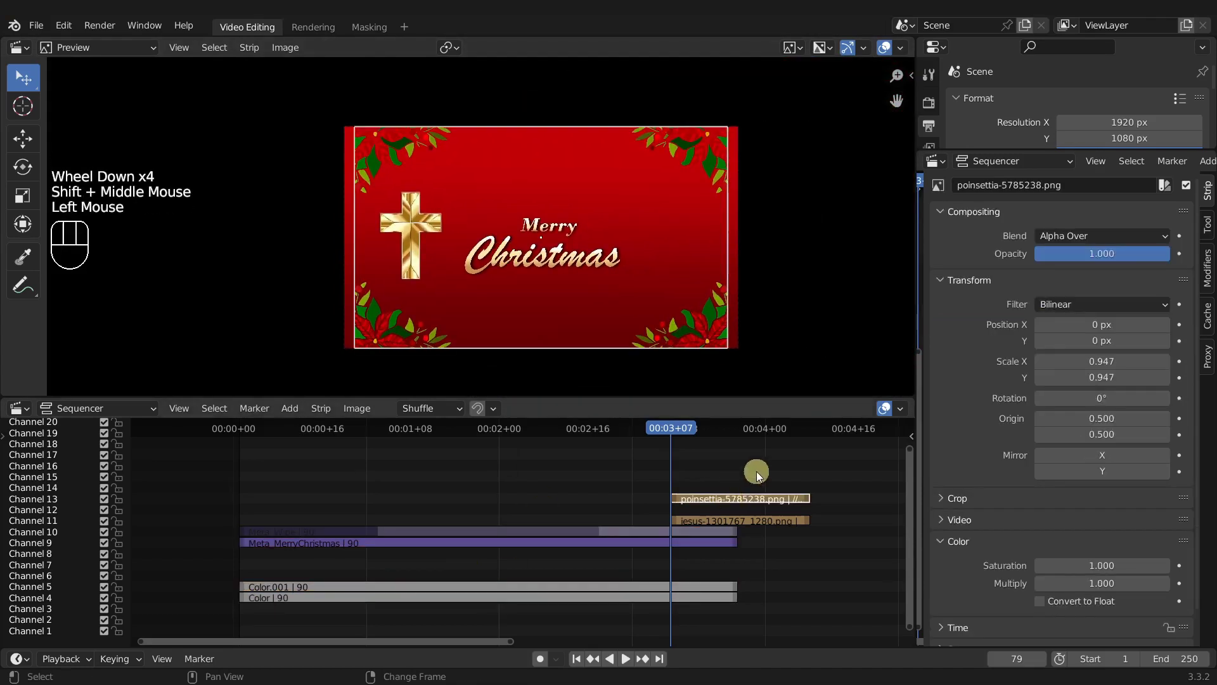
{"action": "middle_click_drag", "start_coordinate": [729, 504], "coordinate": [682, 504]}
{"action": "key", "text": "s"}
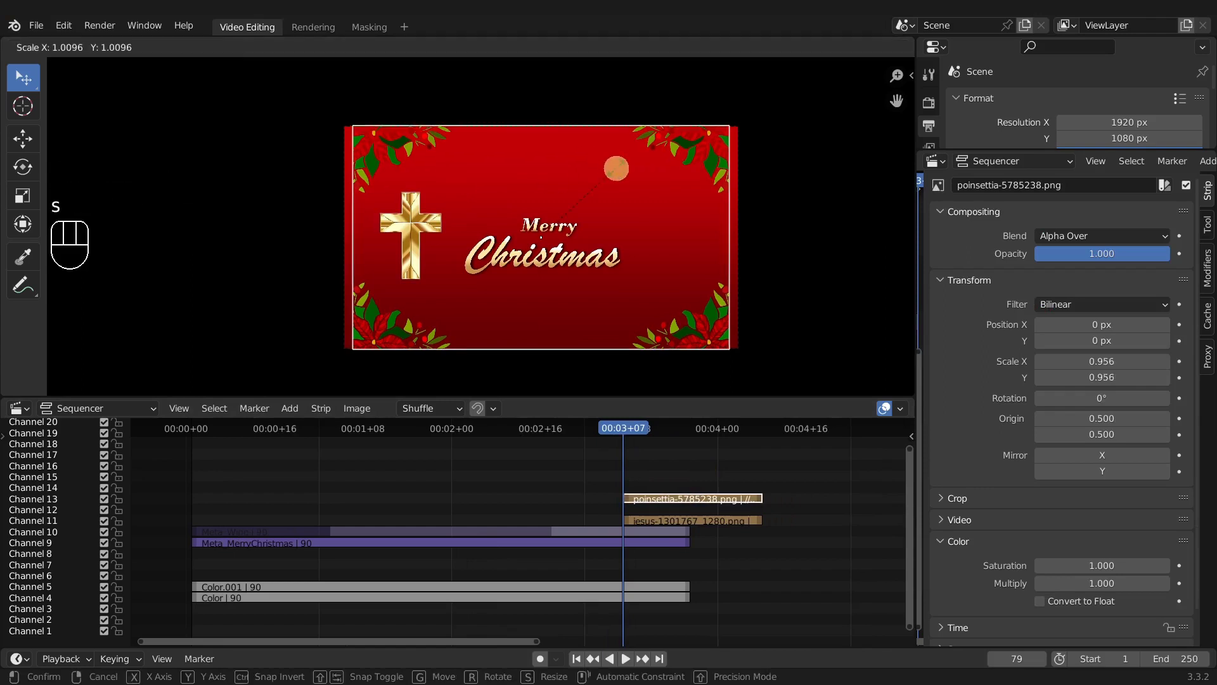
{"action": "key", "text": "x"}
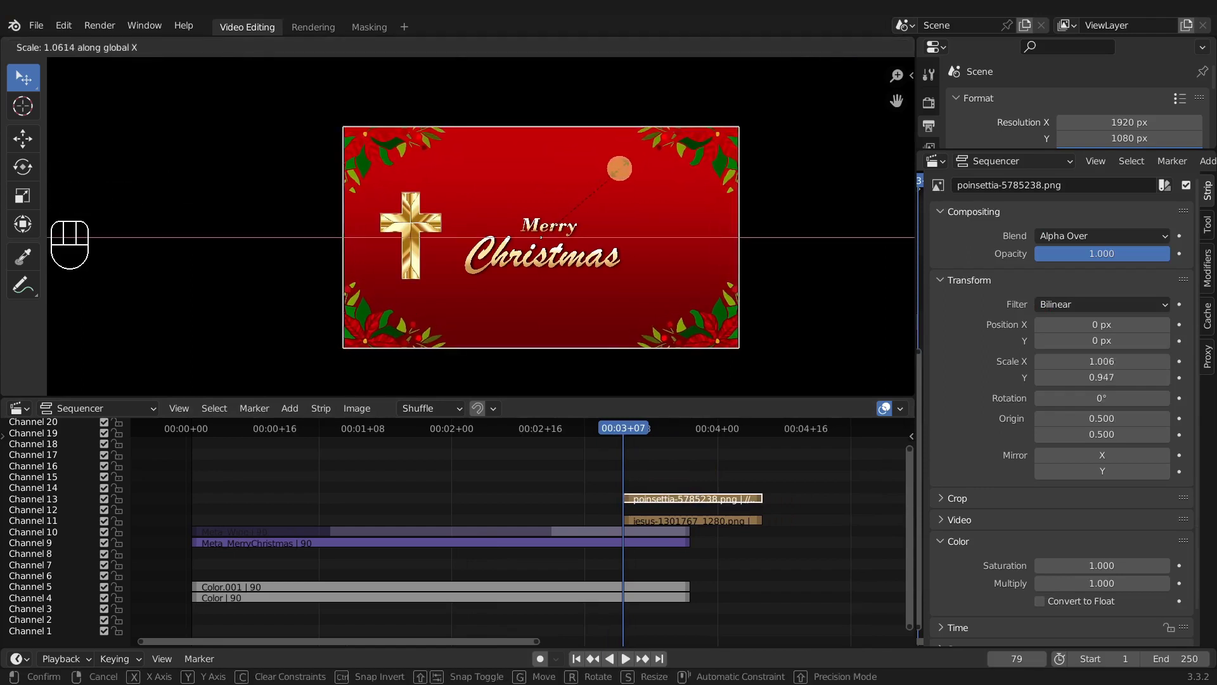
{"action": "left_click", "coordinate": [729, 229]}
- Fine-tune the poinsettia border's X scale to about 1.000 so its outer edge lines up with the red background's edge
{"action": "scroll", "coordinate": [729, 229], "scroll_direction": "up", "scroll_amount": 1}
{"action": "scroll", "coordinate": [729, 230], "scroll_direction": "up", "scroll_amount": 1}
{"action": "middle_click_drag", "start_coordinate": [728, 230], "coordinate": [443, 253]}
{"action": "scroll", "coordinate": [565, 250], "scroll_direction": "up", "scroll_amount": 3}
{"action": "scroll", "coordinate": [452, 275], "scroll_direction": "up", "scroll_amount": 2}
{"action": "key", "text": "s"}
{"action": "key", "text": "x"}
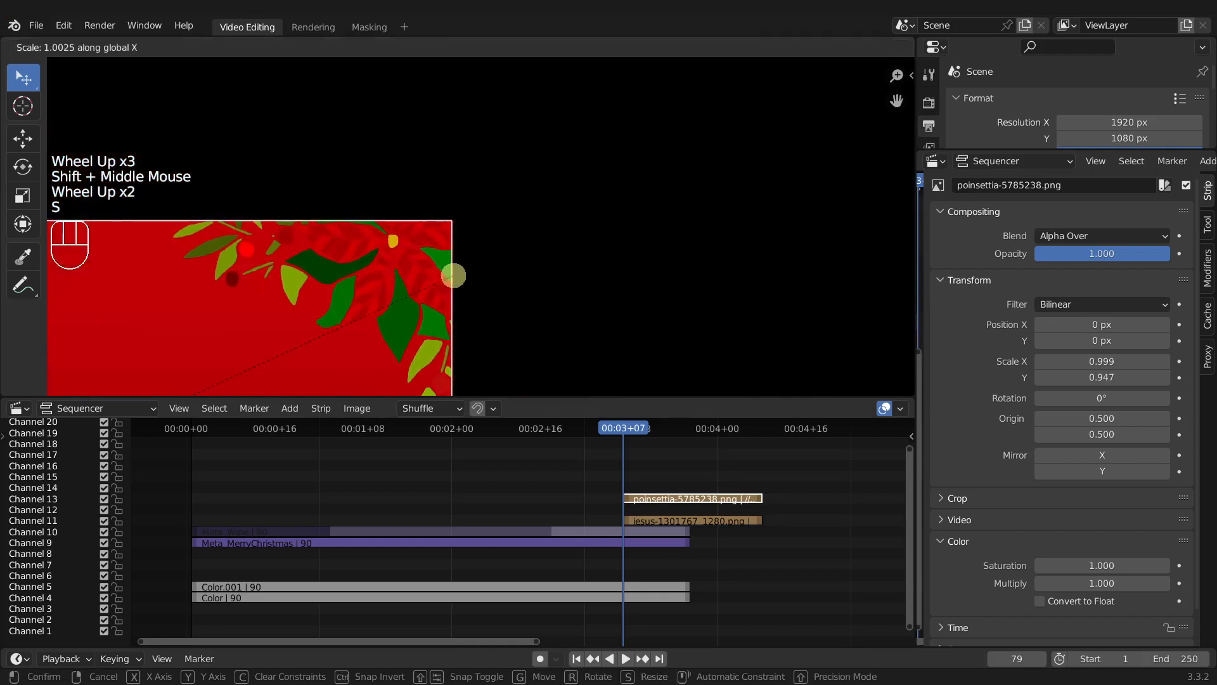
{"action": "left_click", "coordinate": [469, 279]}
{"action": "scroll", "coordinate": [484, 287], "scroll_direction": "down", "scroll_amount": 5}
{"action": "scroll", "coordinate": [466, 328], "scroll_direction": "down", "scroll_amount": 1}
{"action": "left_click", "coordinate": [465, 328]}
{"action": "middle_click_drag", "start_coordinate": [469, 317], "coordinate": [519, 280]}
{"action": "scroll", "coordinate": [571, 279], "scroll_direction": "up", "scroll_amount": 2}
{"action": "scroll", "coordinate": [609, 263], "scroll_direction": "up", "scroll_amount": 3}
{"action": "middle_click_drag", "start_coordinate": [608, 264], "coordinate": [447, 384], "text": "shift"}
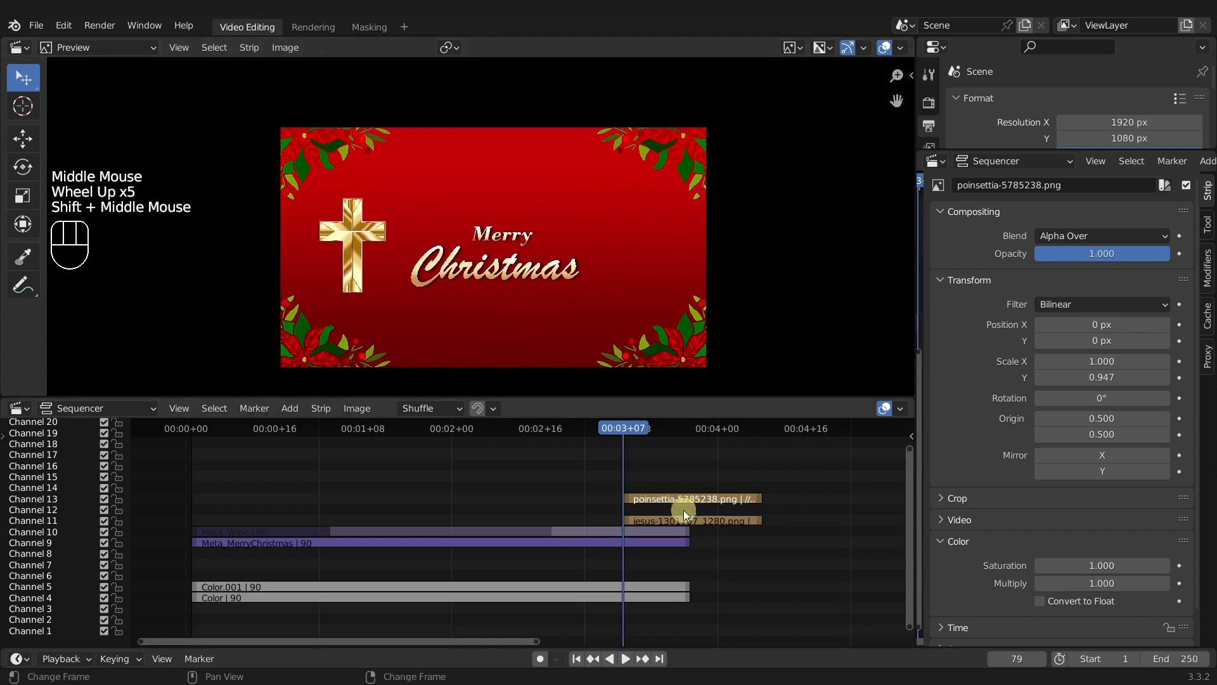
- Shift the gold cross slightly away from the title to about X -665 px and set its Y position to 0
{"action": "left_click", "coordinate": [667, 521]}
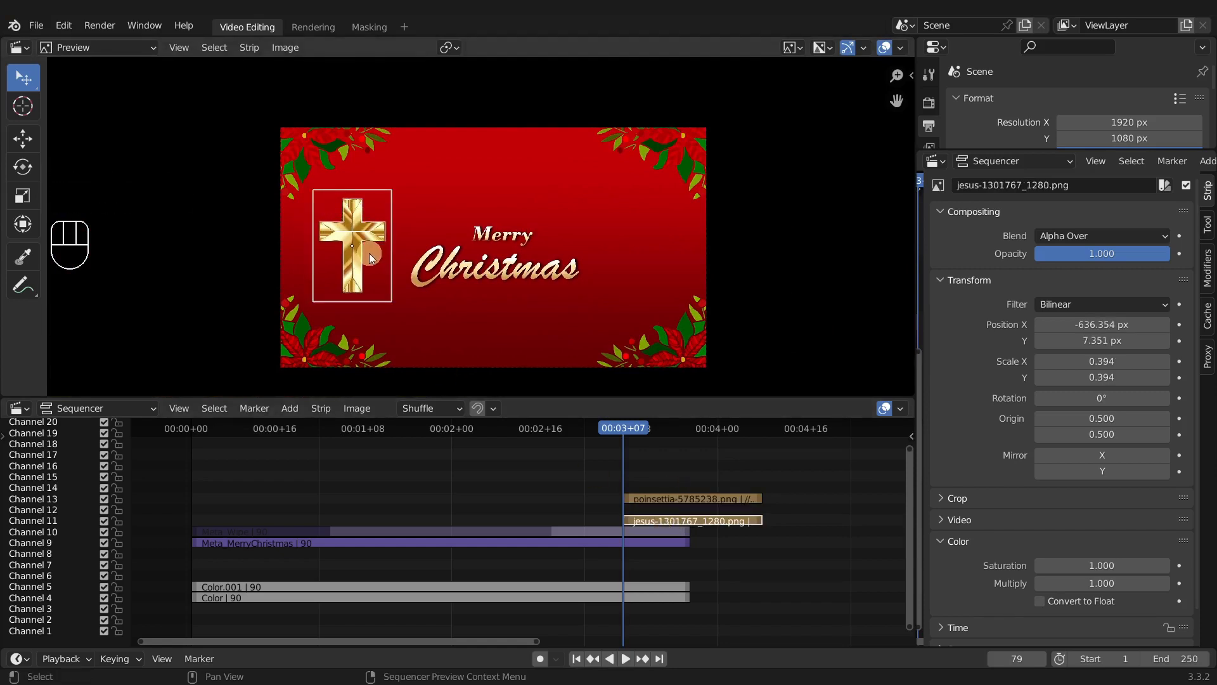
{"action": "left_click_drag", "start_coordinate": [370, 253], "coordinate": [364, 254]}
{"action": "left_click", "coordinate": [1098, 341]}
{"action": "type", "text": "0"}
{"action": "key", "text": "Return"}
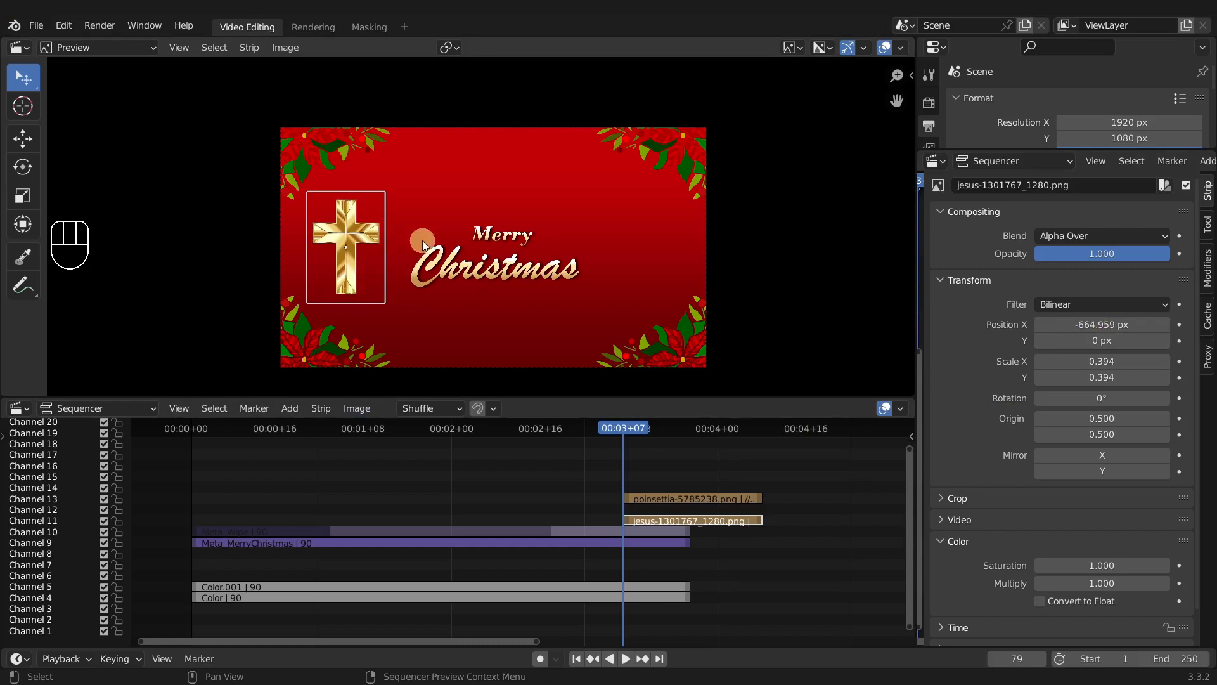
- Add the image christmas-star-1907569_640.png at frame 79 and move its strip up to channel 15
{"action": "middle_click_drag", "start_coordinate": [501, 500], "coordinate": [503, 489]}
{"action": "key", "text": "shift+a"}
{"action": "left_click", "coordinate": [503, 489]}
{"action": "double_click", "coordinate": [534, 341]}
{"action": "key", "text": "g"}
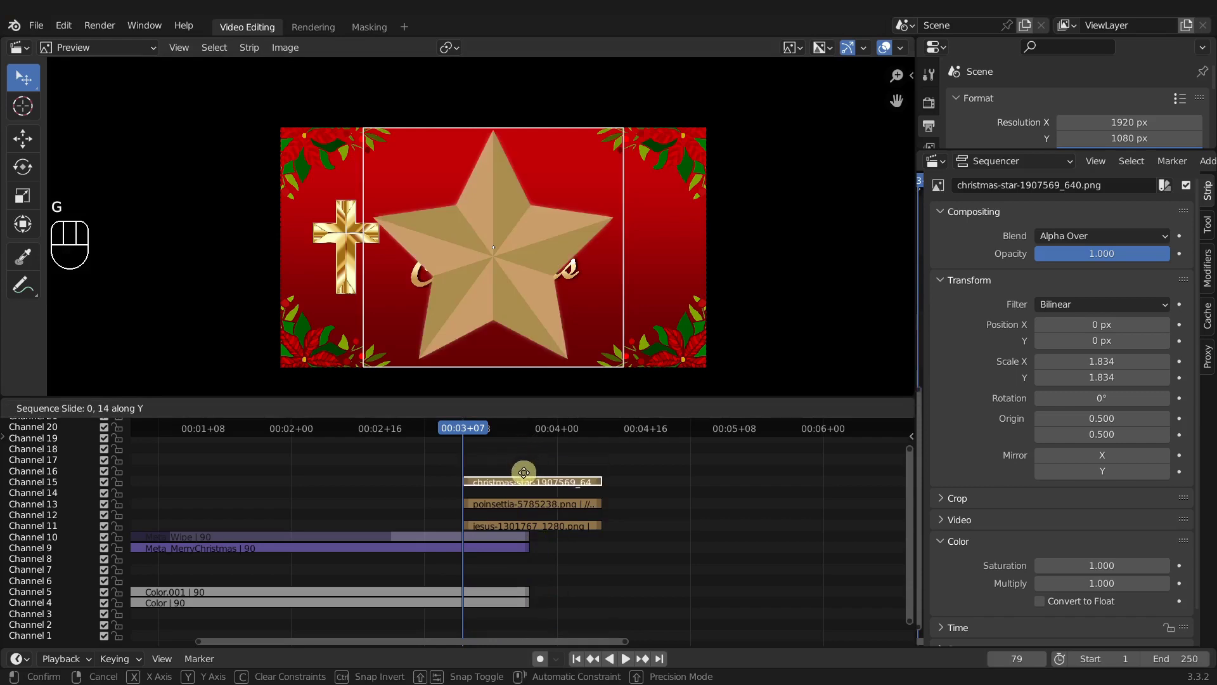
{"action": "left_click", "coordinate": [524, 472]}
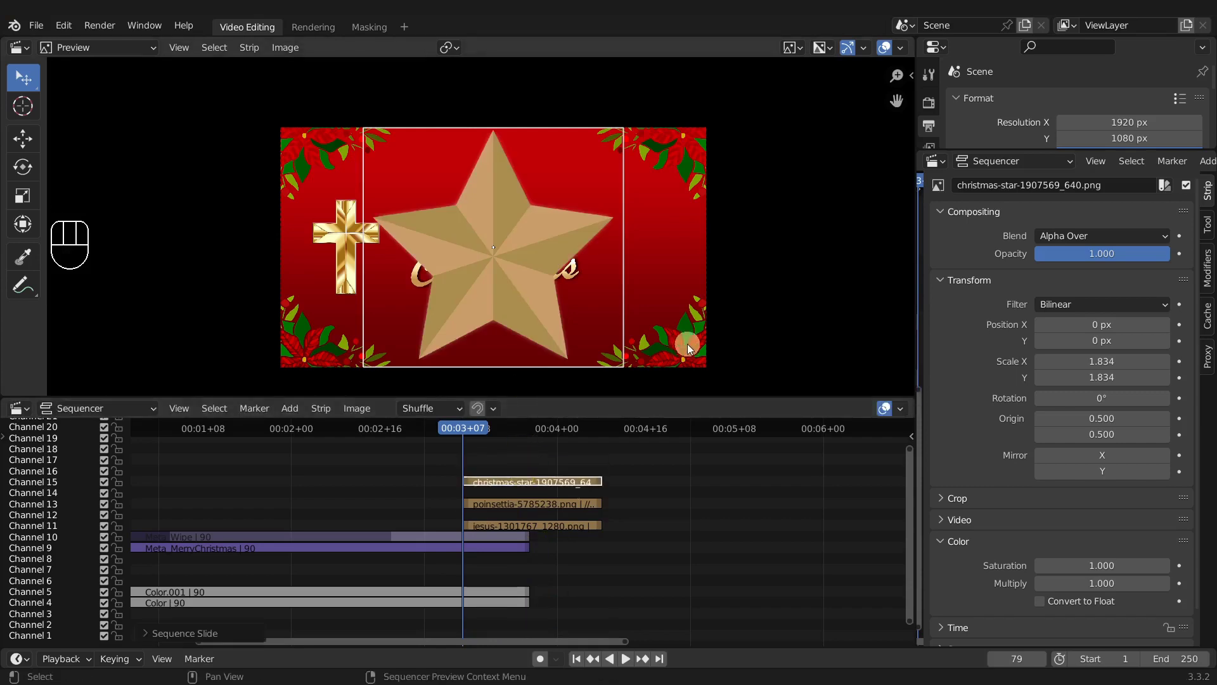
- Scale the star down to about 0.365 and place it above the end of the title, at about X 358, Y 146 px
{"action": "key", "text": "s"}
{"action": "left_click", "coordinate": [514, 271]}
{"action": "key", "text": "g"}
{"action": "left_click", "coordinate": [561, 231]}
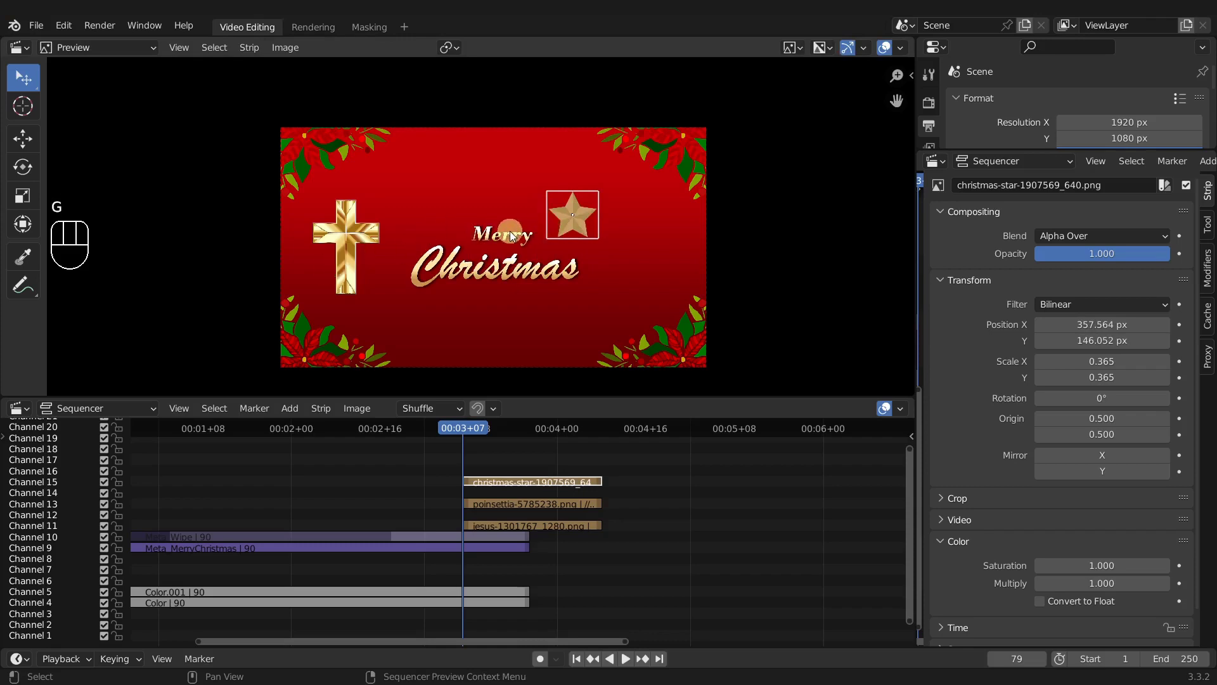
{"action": "scroll", "coordinate": [574, 226], "scroll_direction": "up", "scroll_amount": 3}
{"action": "scroll", "coordinate": [582, 225], "scroll_direction": "down", "scroll_amount": 2}
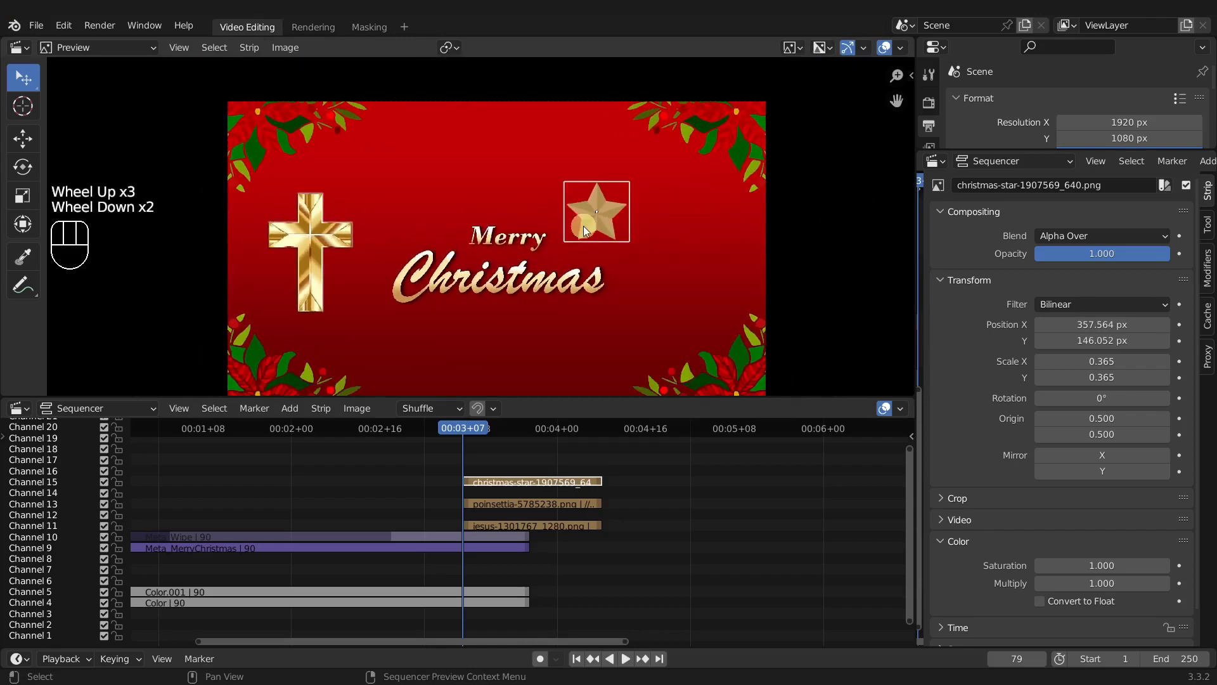
{"action": "scroll", "coordinate": [460, 297], "scroll_direction": "up", "scroll_amount": 2}
{"action": "scroll", "coordinate": [880, 481], "scroll_direction": "down", "scroll_amount": 1}
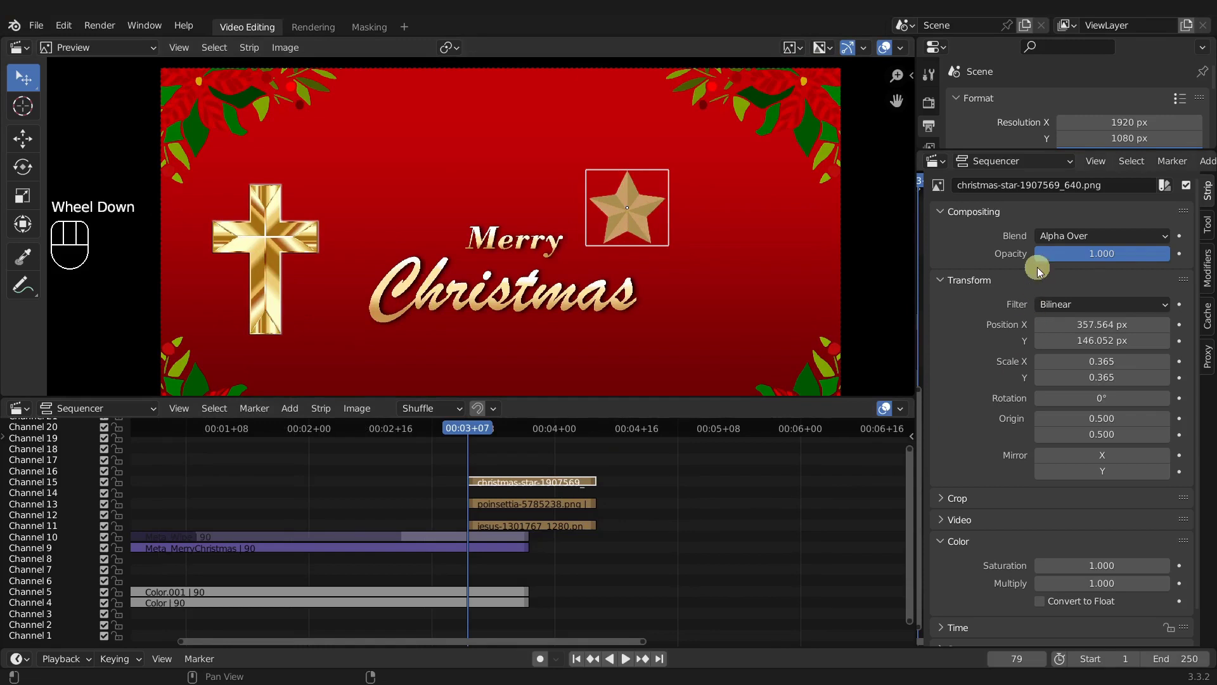
- Add a Color Balance modifier to the star strip
{"action": "left_click", "coordinate": [1207, 260]}
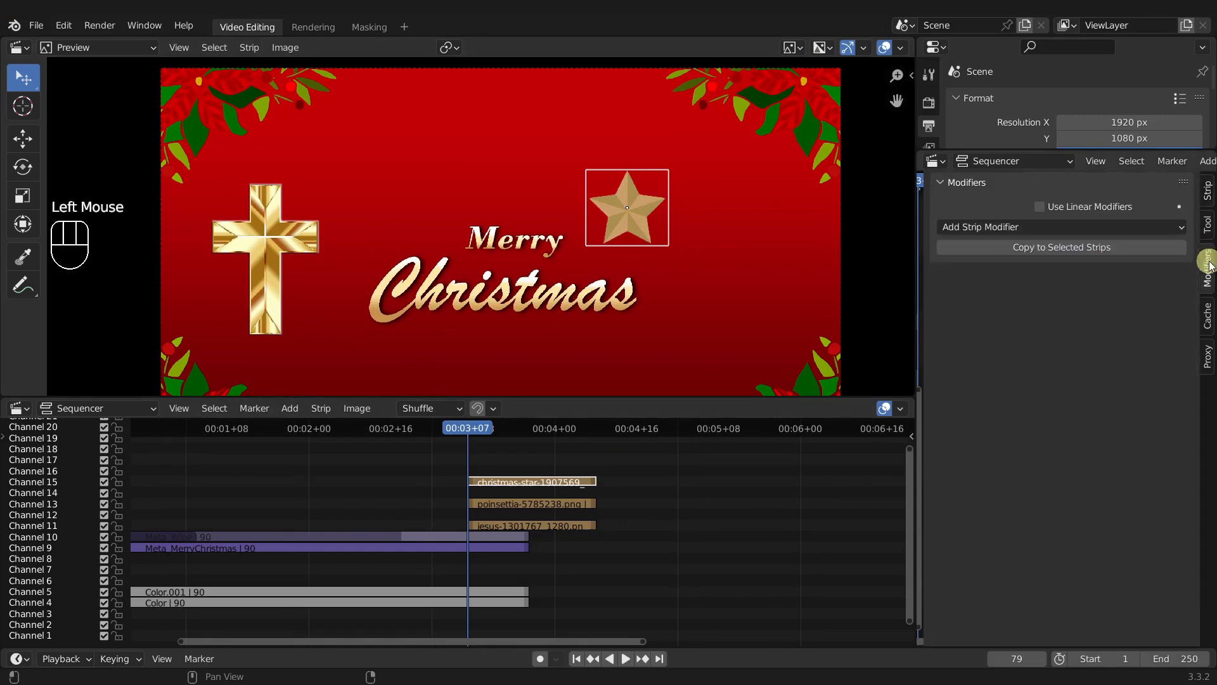
{"action": "left_click", "coordinate": [984, 230]}
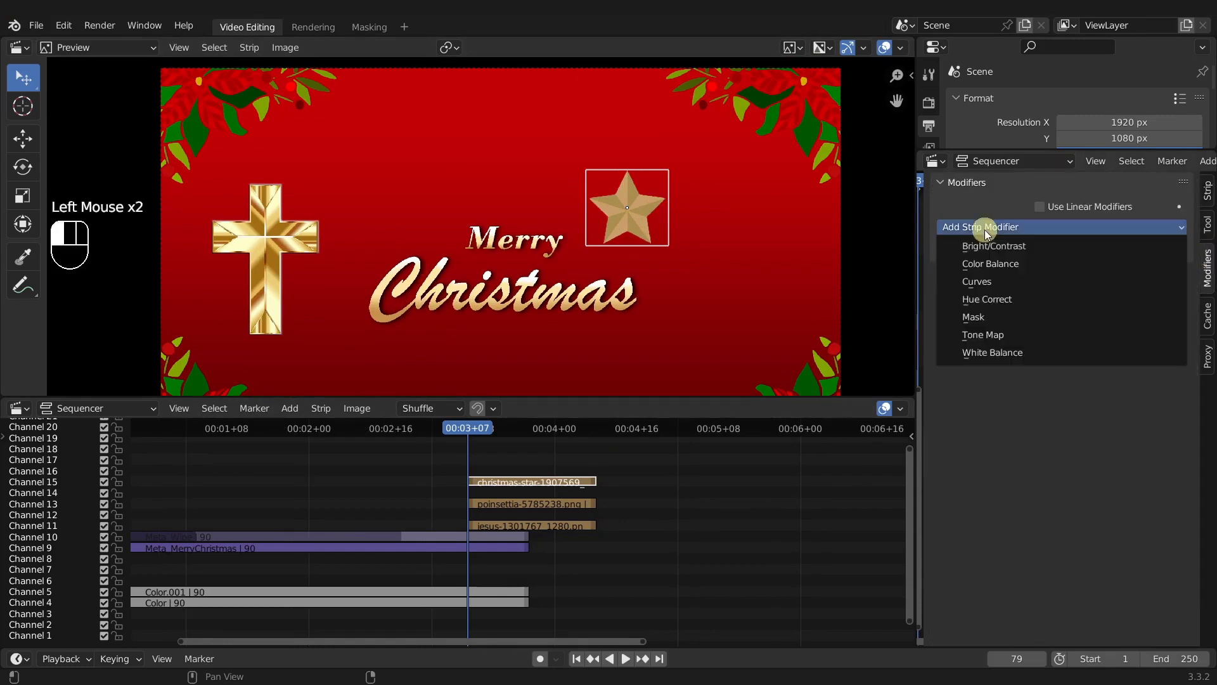
{"action": "left_click", "coordinate": [976, 265]}
{"action": "scroll", "coordinate": [1082, 492], "scroll_direction": "down", "scroll_amount": 2}
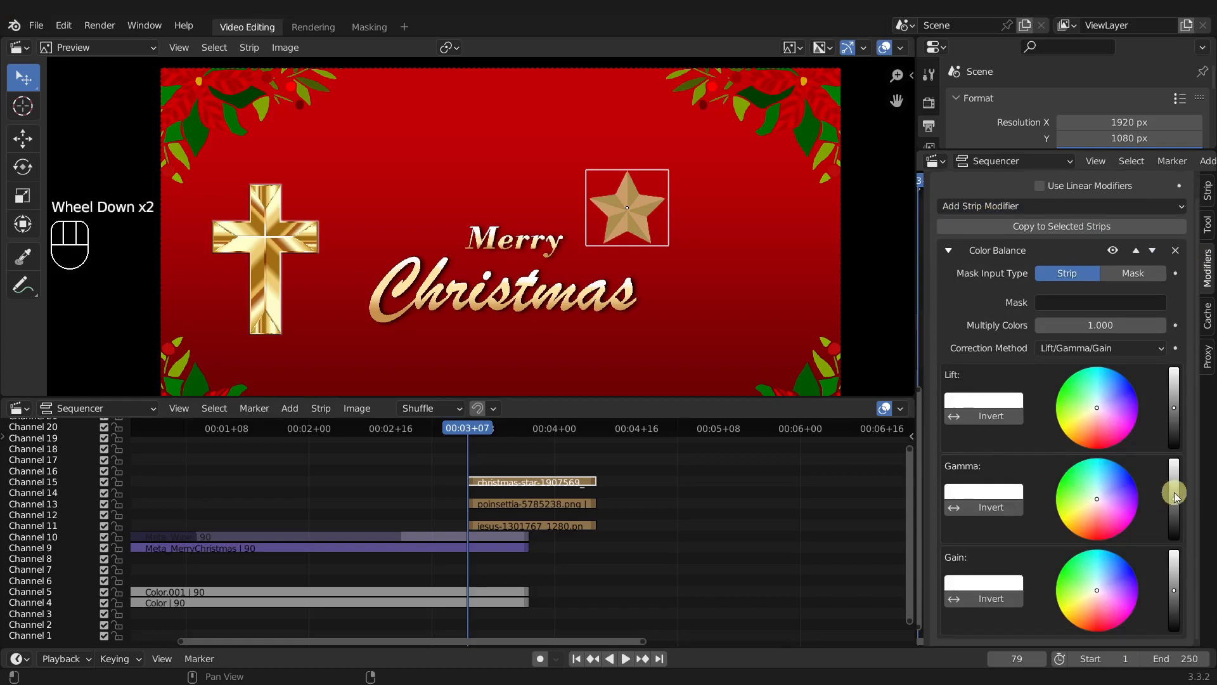
- Shift the star's Gamma and Gain colours toward yellow-orange and raise the Gain brightness for a brighter golden tone
{"action": "left_click_drag", "start_coordinate": [1173, 496], "coordinate": [1174, 488]}
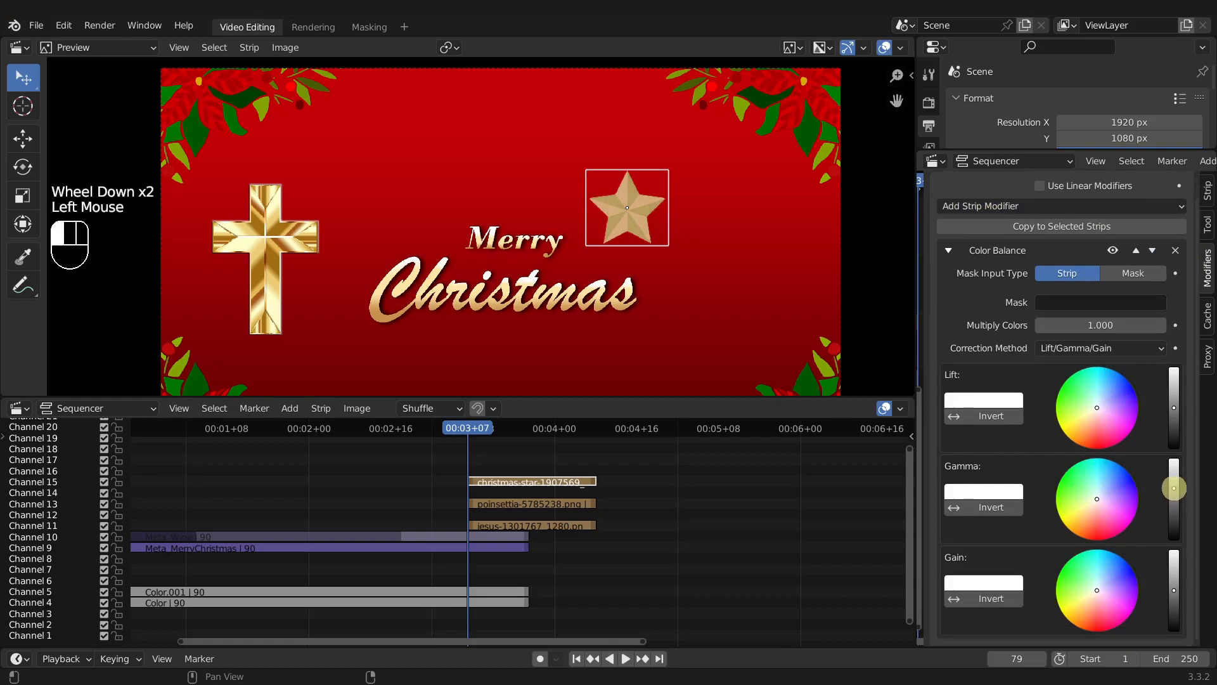
{"action": "left_click_drag", "start_coordinate": [1090, 505], "coordinate": [1077, 499]}
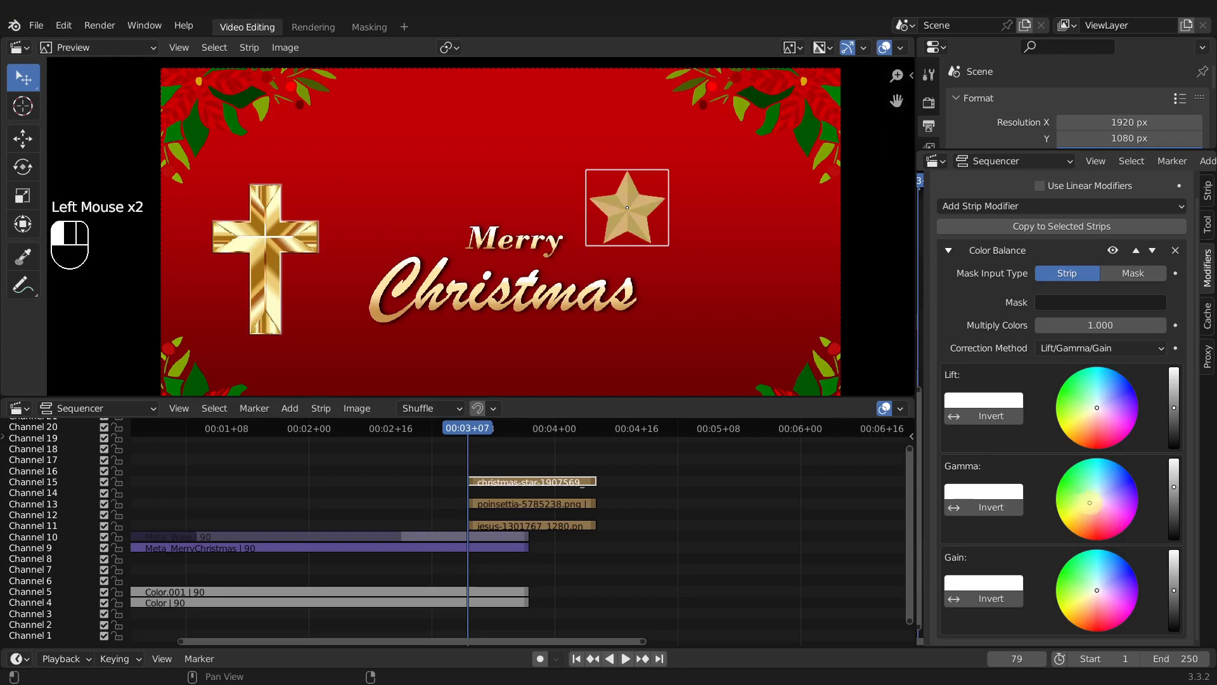
{"action": "left_click_drag", "start_coordinate": [1174, 590], "coordinate": [1174, 580]}
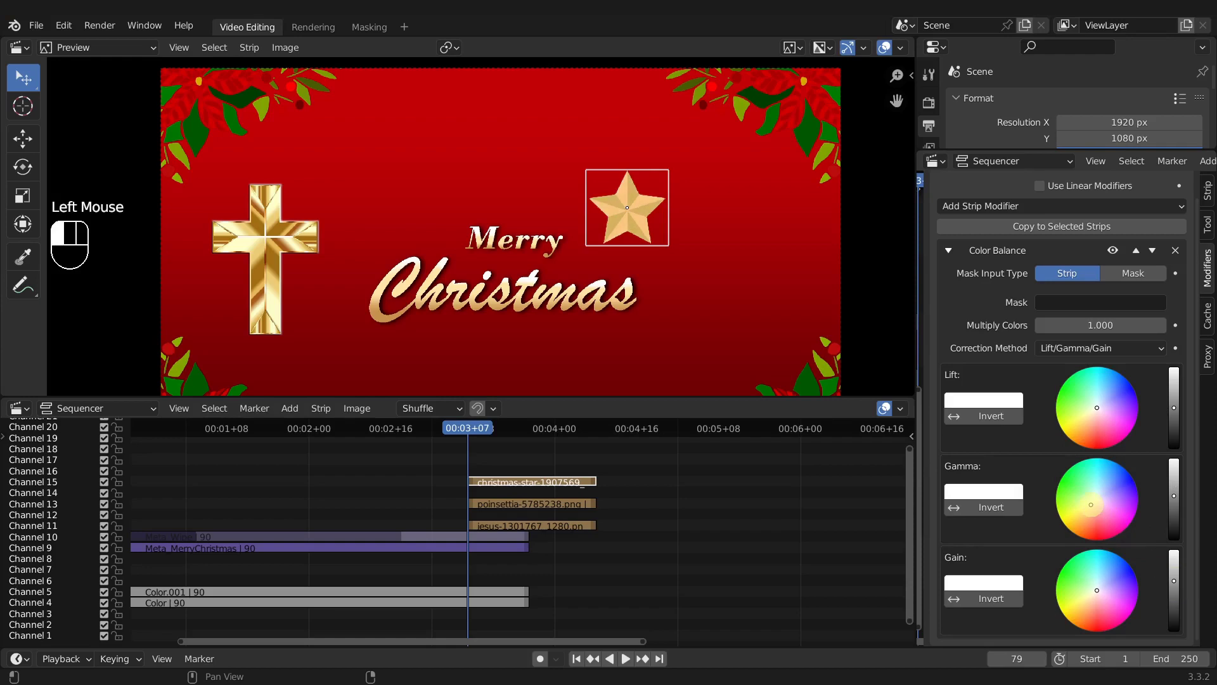
{"action": "left_click_drag", "start_coordinate": [1096, 590], "coordinate": [1086, 607]}
{"action": "left_click_drag", "start_coordinate": [1174, 581], "coordinate": [1173, 571]}
{"action": "left_click_drag", "start_coordinate": [1174, 495], "coordinate": [1173, 484]}
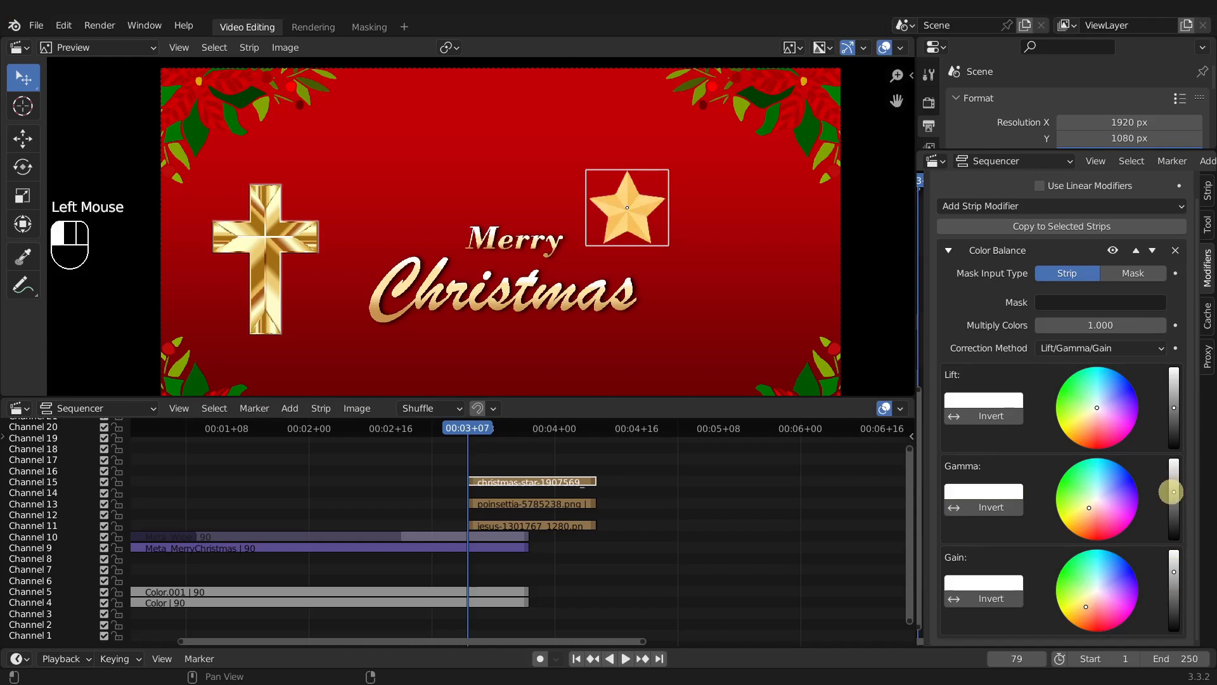
- Collapse the Color Balance settings and add a Hue Correct modifier to the star strip
{"action": "left_click", "coordinate": [948, 249]}
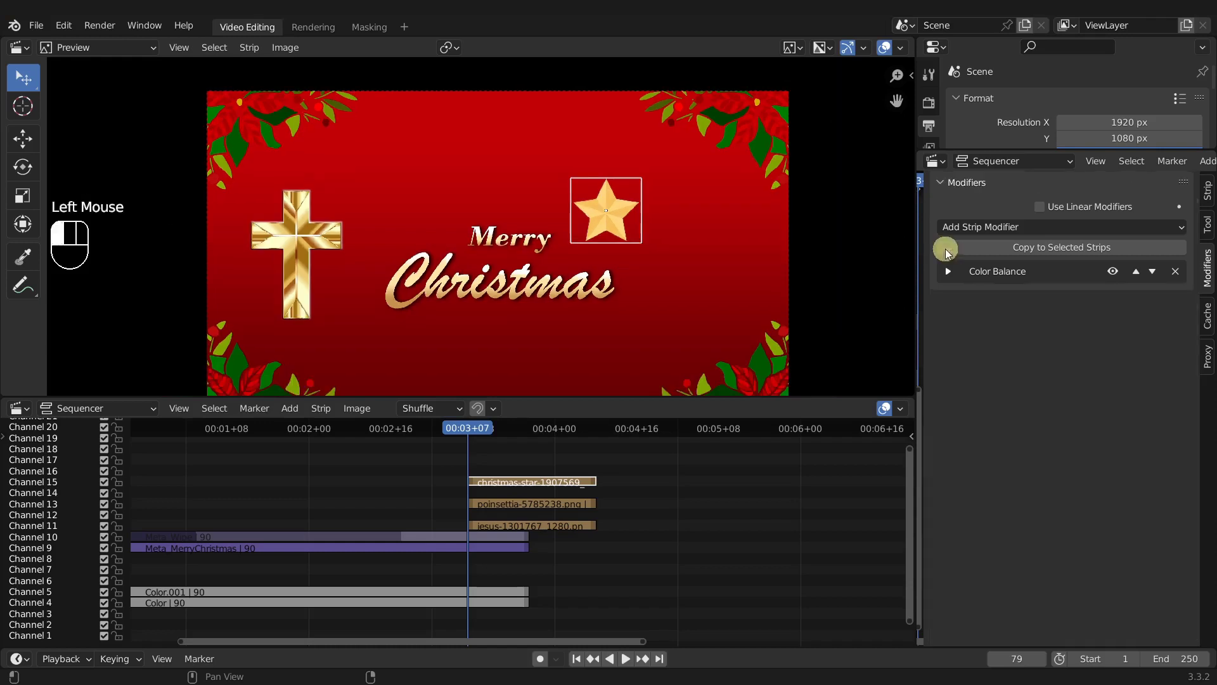
{"action": "left_click", "coordinate": [964, 227]}
{"action": "left_click", "coordinate": [981, 302]}
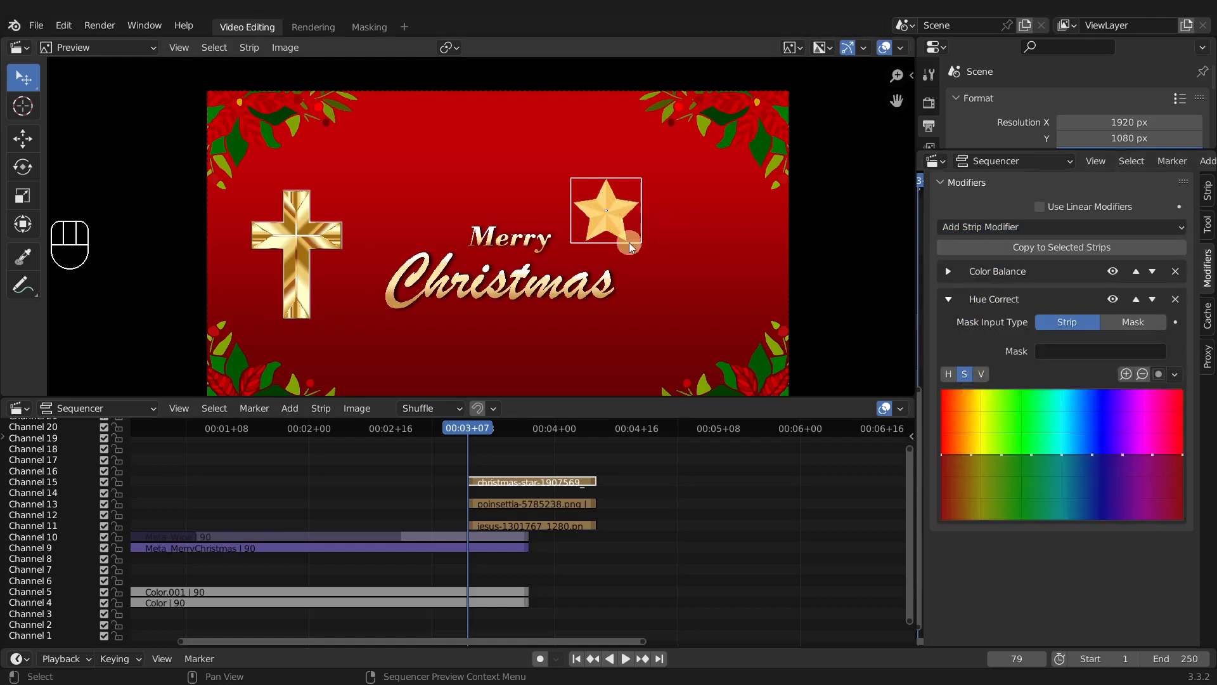
{"action": "scroll", "coordinate": [975, 388], "scroll_direction": "up", "scroll_amount": 2}
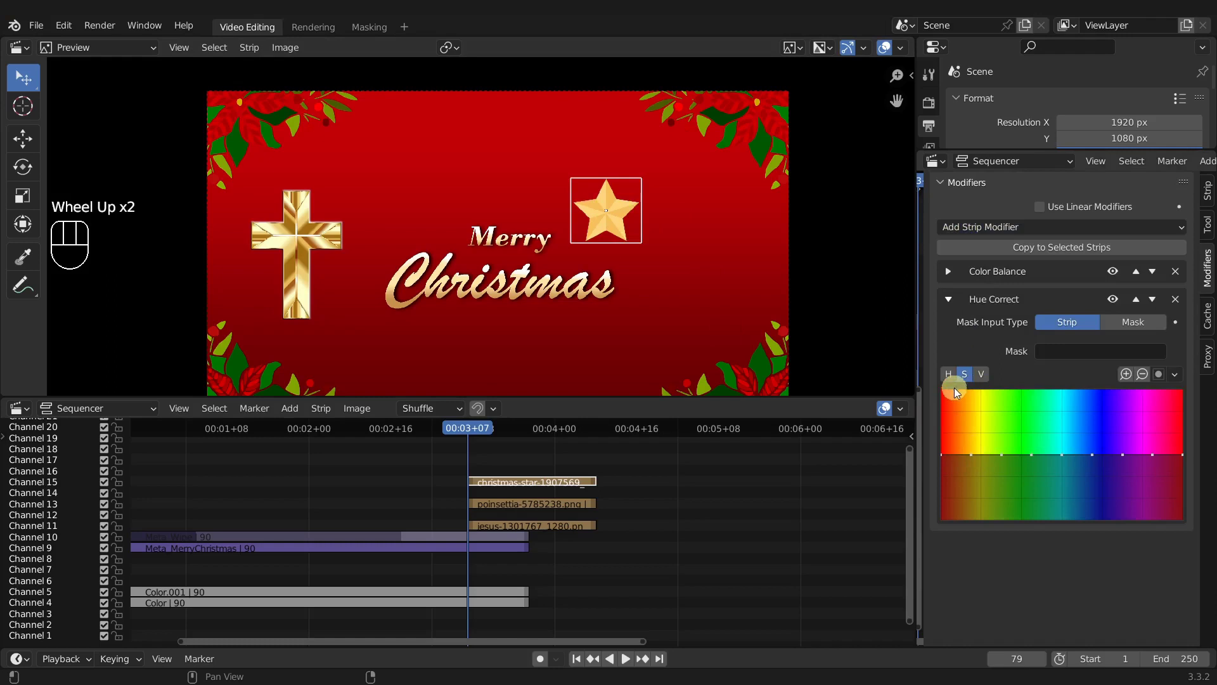
- Reshape the Hue Correct modifier's hue curve in its red-to-yellow range to try different star colours
{"action": "left_click", "coordinate": [949, 374]}
{"action": "left_click", "coordinate": [966, 428]}
{"action": "left_click_drag", "start_coordinate": [971, 451], "coordinate": [972, 428]}
{"action": "left_click", "coordinate": [999, 437]}
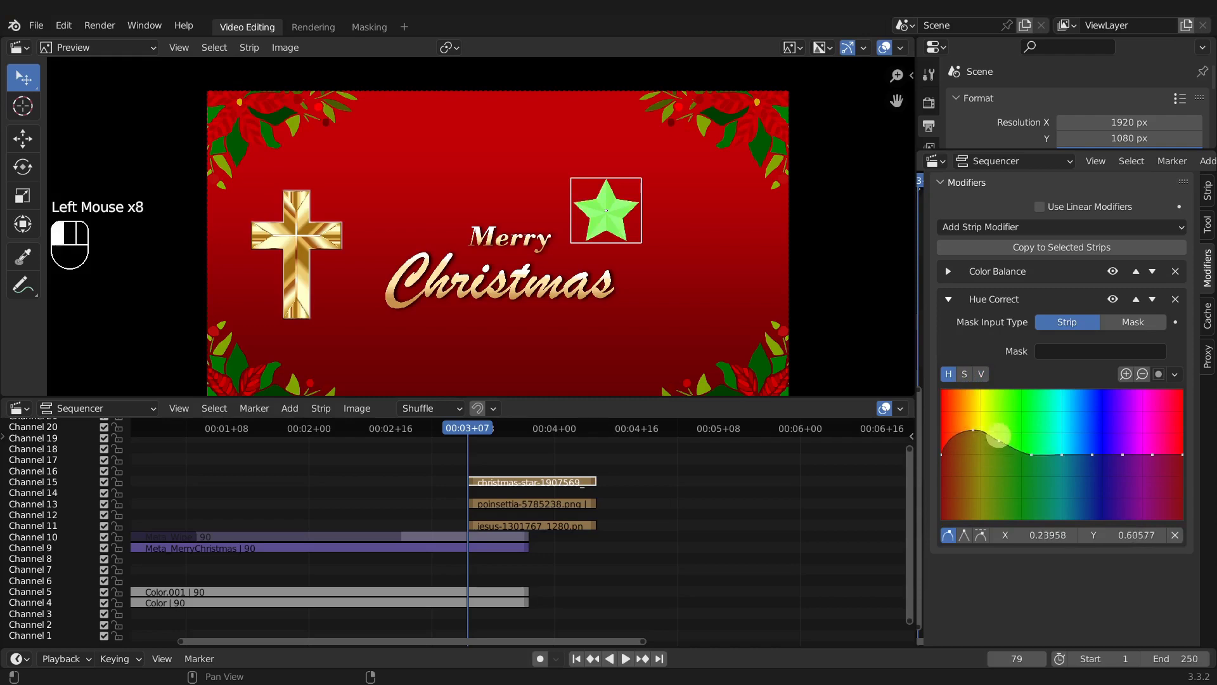
{"action": "left_click", "coordinate": [973, 432]}
{"action": "left_click", "coordinate": [972, 416]}
{"action": "left_click_drag", "start_coordinate": [975, 435], "coordinate": [965, 469]}
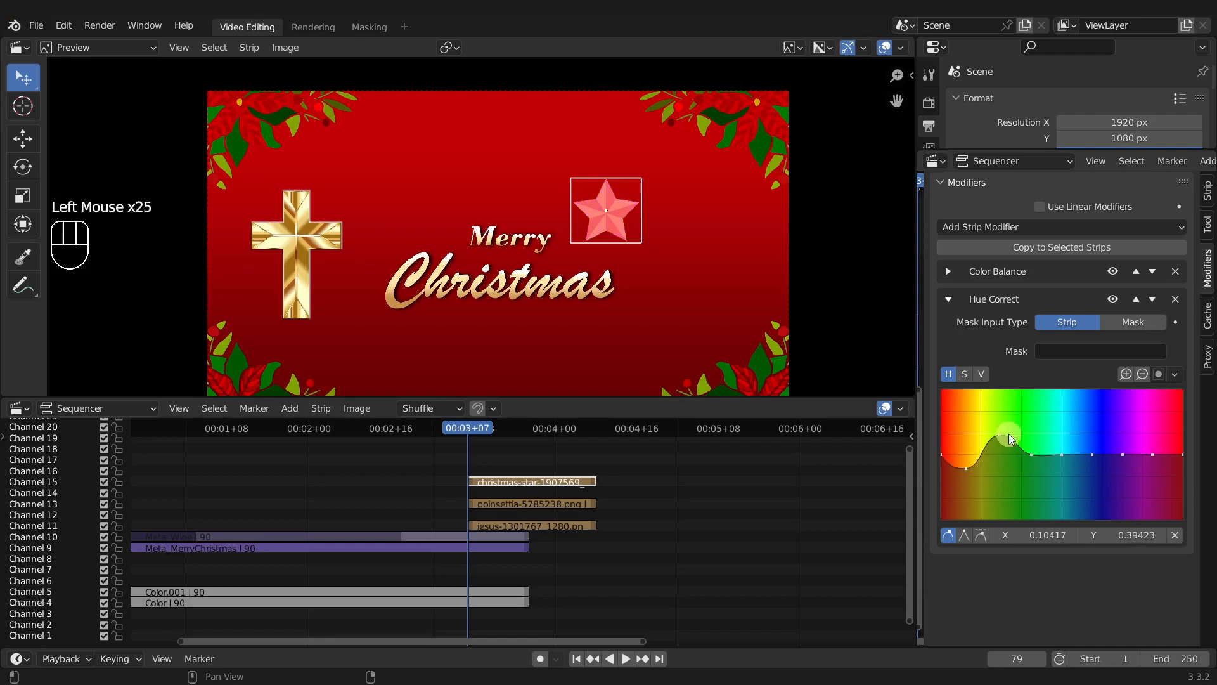
{"action": "left_click", "coordinate": [945, 455]}
{"action": "left_click_drag", "start_coordinate": [946, 457], "coordinate": [944, 473]}
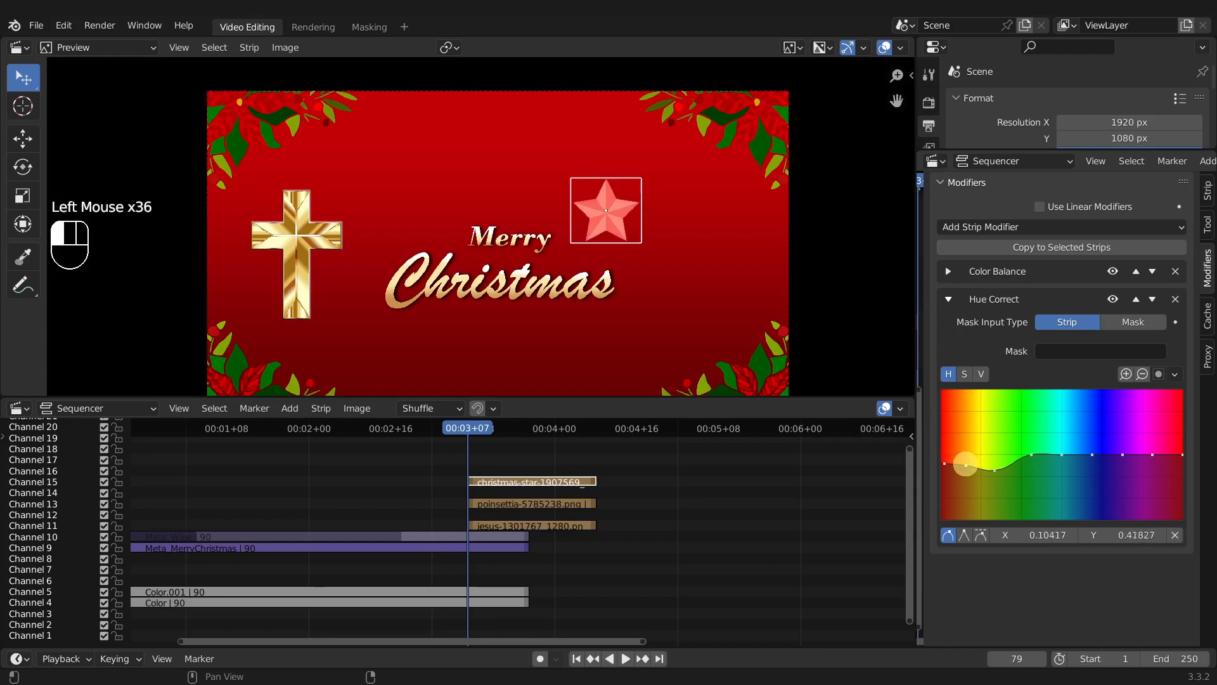
- Fine-tune the red-hue points of the pink star strip's Hue Correct curve, then collapse that modifier
{"action": "left_click", "coordinate": [965, 467]}
{"action": "left_click", "coordinate": [964, 469]}
{"action": "left_click", "coordinate": [964, 466]}
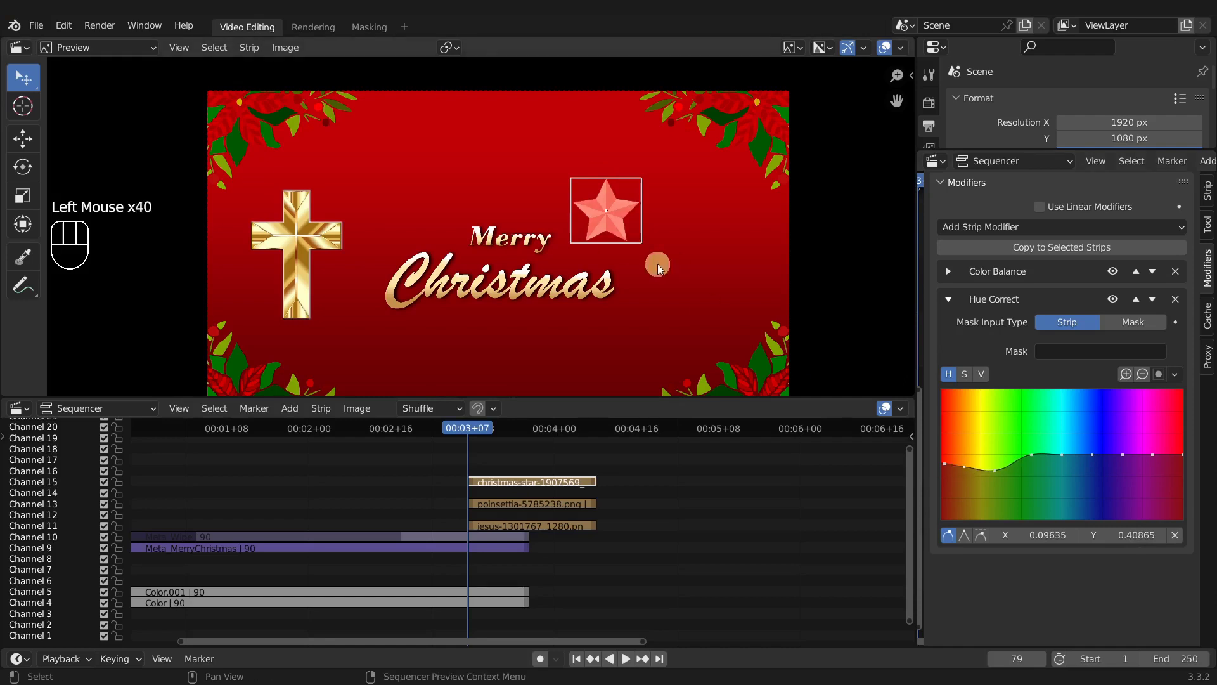
{"action": "left_click", "coordinate": [990, 297]}
- Shift the star's Color Balance gamma toward a light pinkish red and adjust the gamma and gain brightness
{"action": "left_click", "coordinate": [946, 274]}
{"action": "left_click_drag", "start_coordinate": [1093, 531], "coordinate": [1095, 567]}
{"action": "scroll", "coordinate": [1097, 627], "scroll_direction": "down", "scroll_amount": 1}
{"action": "left_click", "coordinate": [1174, 549]}
{"action": "left_click_drag", "start_coordinate": [1174, 463], "coordinate": [1174, 461]}
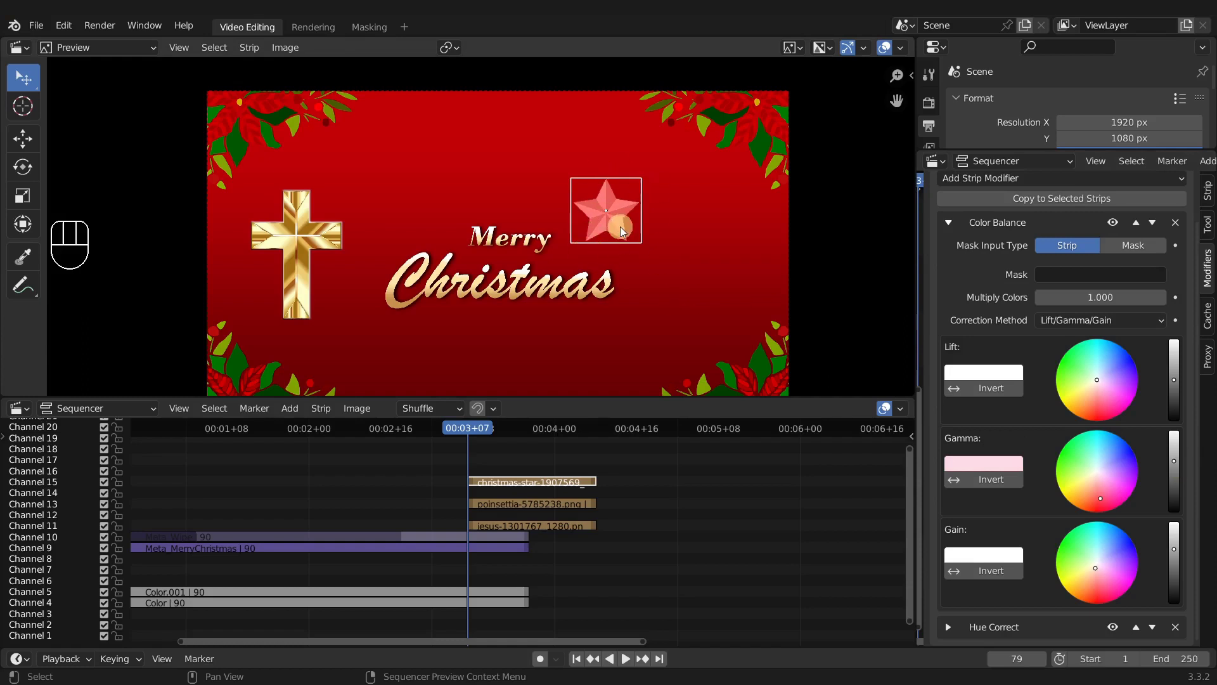
{"action": "left_click", "coordinate": [949, 299]}
- Add a Bright/Contrast modifier to the star strip with brightness about 0.6 and contrast about 20.7
{"action": "left_click", "coordinate": [966, 227]}
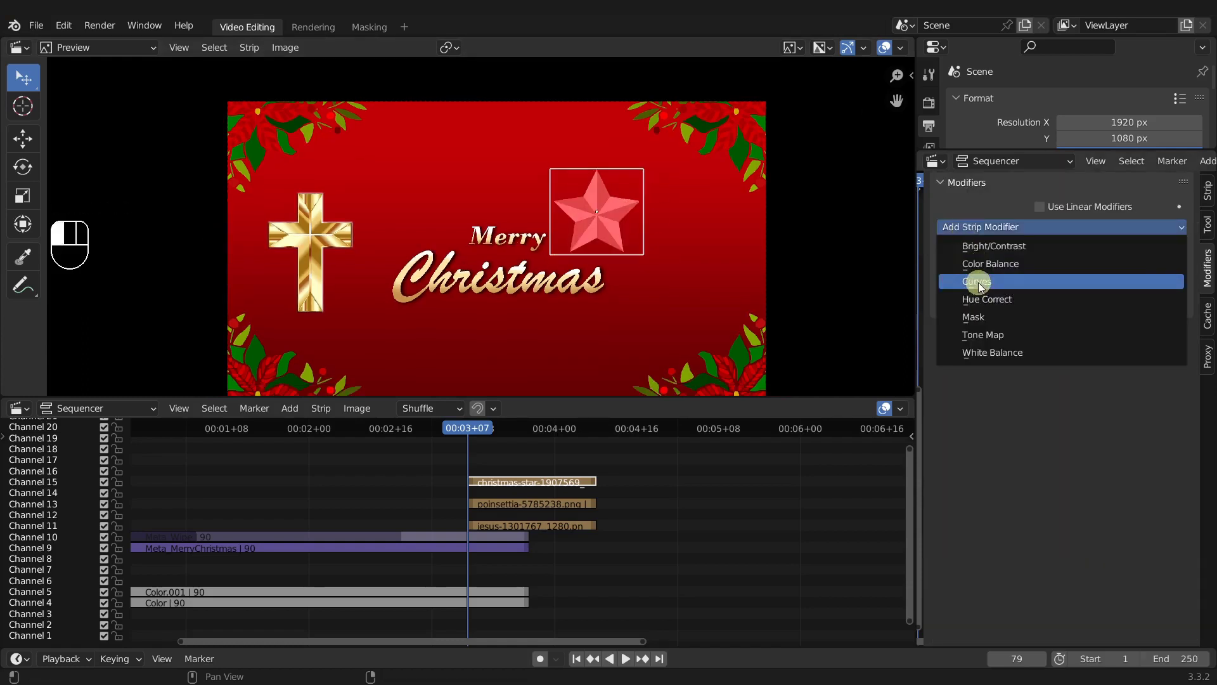
{"action": "left_click", "coordinate": [988, 246]}
{"action": "left_click_drag", "start_coordinate": [1095, 403], "coordinate": [1113, 403]}
{"action": "left_click_drag", "start_coordinate": [1104, 419], "coordinate": [1214, 420]}
{"action": "left_click_drag", "start_coordinate": [1102, 405], "coordinate": [1089, 407]}
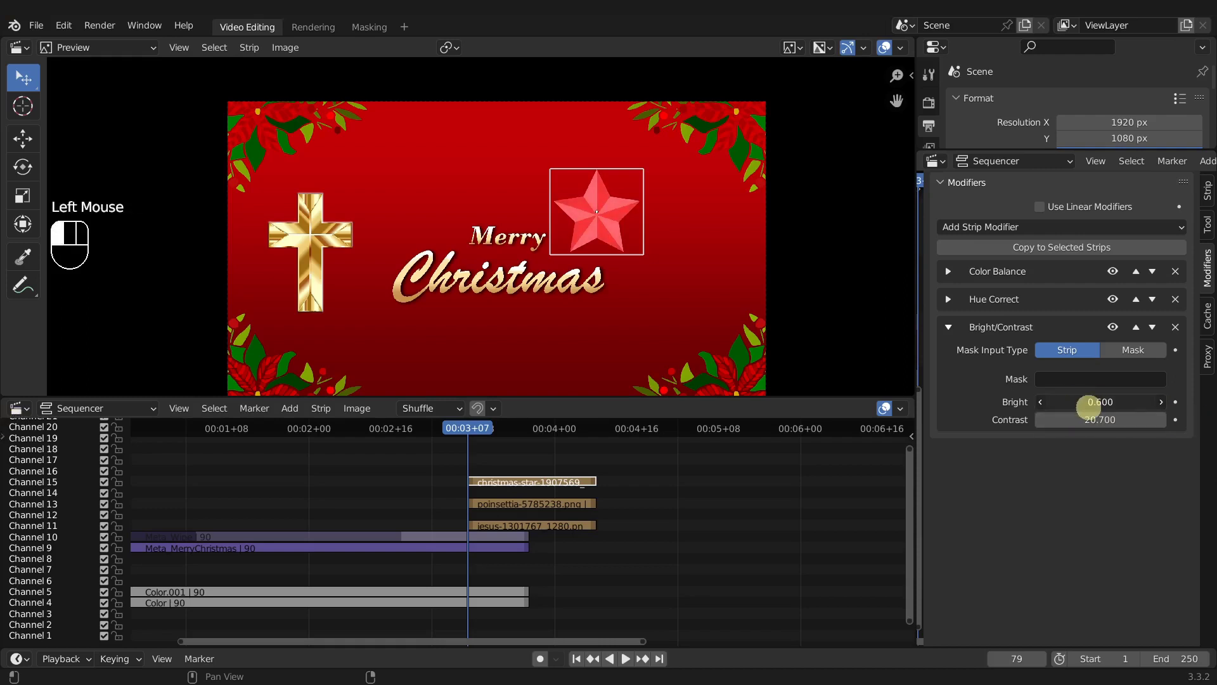
{"action": "left_click", "coordinate": [948, 327]}
- Add a Curves modifier to the star strip, adjust its red channel curve and look at the blue and green channels
{"action": "left_click", "coordinate": [980, 227]}
{"action": "left_click", "coordinate": [976, 281]}
{"action": "left_click", "coordinate": [1057, 532]}
{"action": "left_click", "coordinate": [1174, 614]}
{"action": "left_click", "coordinate": [964, 453]}
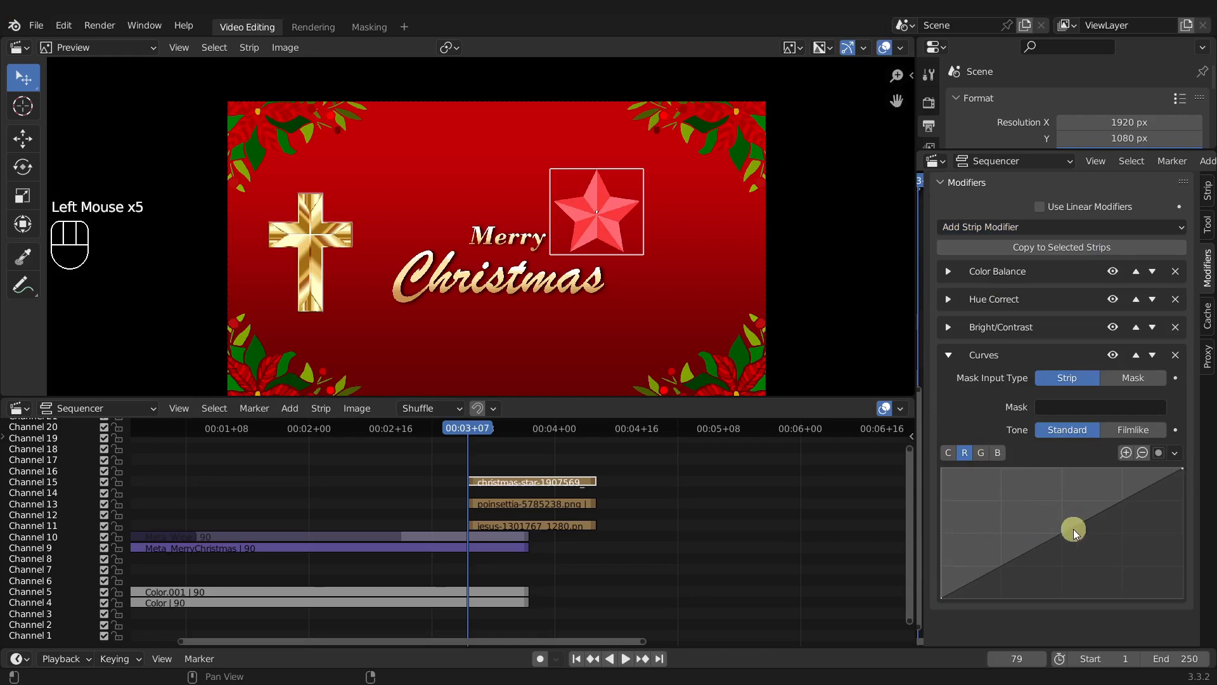
{"action": "mouse_move", "coordinate": [1073, 529]}
{"action": "left_mouse_down"}
{"action": "mouse_move", "coordinate": [1013, 500]}
{"action": "mouse_move", "coordinate": [1100, 546]}
{"action": "mouse_move", "coordinate": [1001, 500]}
{"action": "mouse_move", "coordinate": [1079, 543]}
{"action": "mouse_move", "coordinate": [1055, 538]}
{"action": "mouse_move", "coordinate": [1066, 534]}
{"action": "left_mouse_up"}
{"action": "left_click", "coordinate": [997, 452]}
{"action": "left_click", "coordinate": [980, 452]}
{"action": "left_click", "coordinate": [950, 355]}
- Toggle the Curves modifier's visibility to compare the star with and without it
{"action": "left_click", "coordinate": [1115, 355]}
{"action": "left_click", "coordinate": [1114, 355]}
{"action": "left_click", "coordinate": [1114, 355]}
{"action": "left_click", "coordinate": [1114, 355]}
- Add the image star-42226_640.png at the current frame and move its strip up to channel 16
{"action": "key", "text": "shift+a"}
{"action": "left_click", "coordinate": [522, 473]}
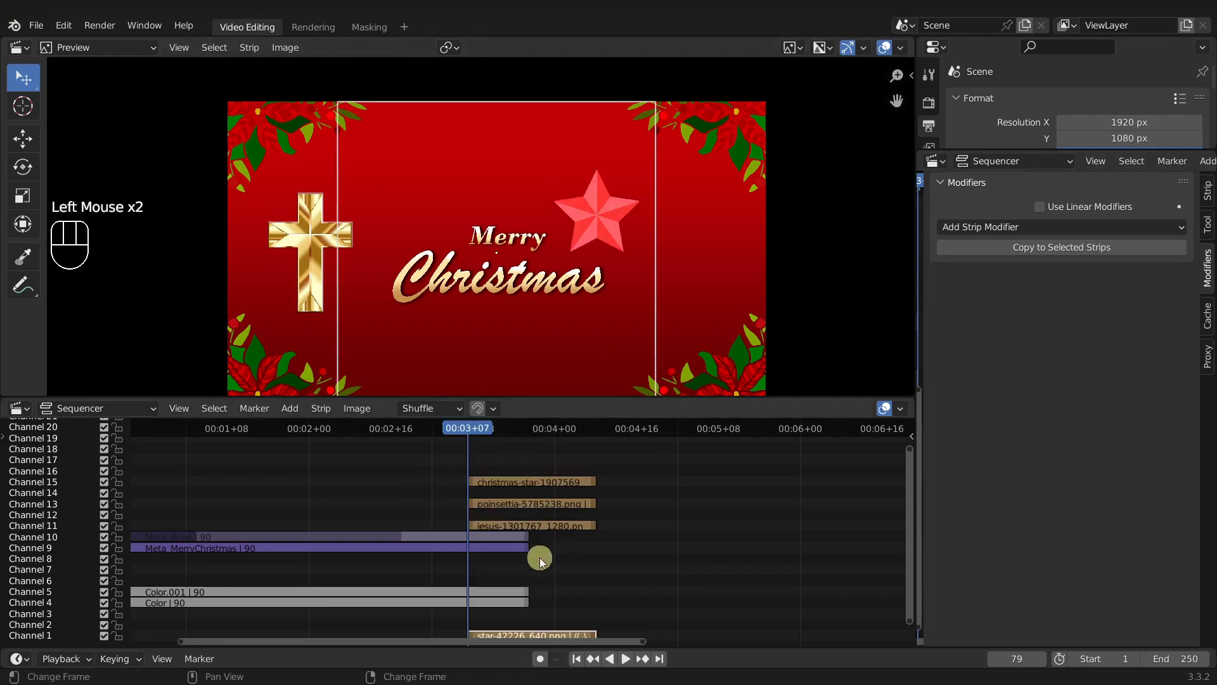
{"action": "key", "text": "g"}
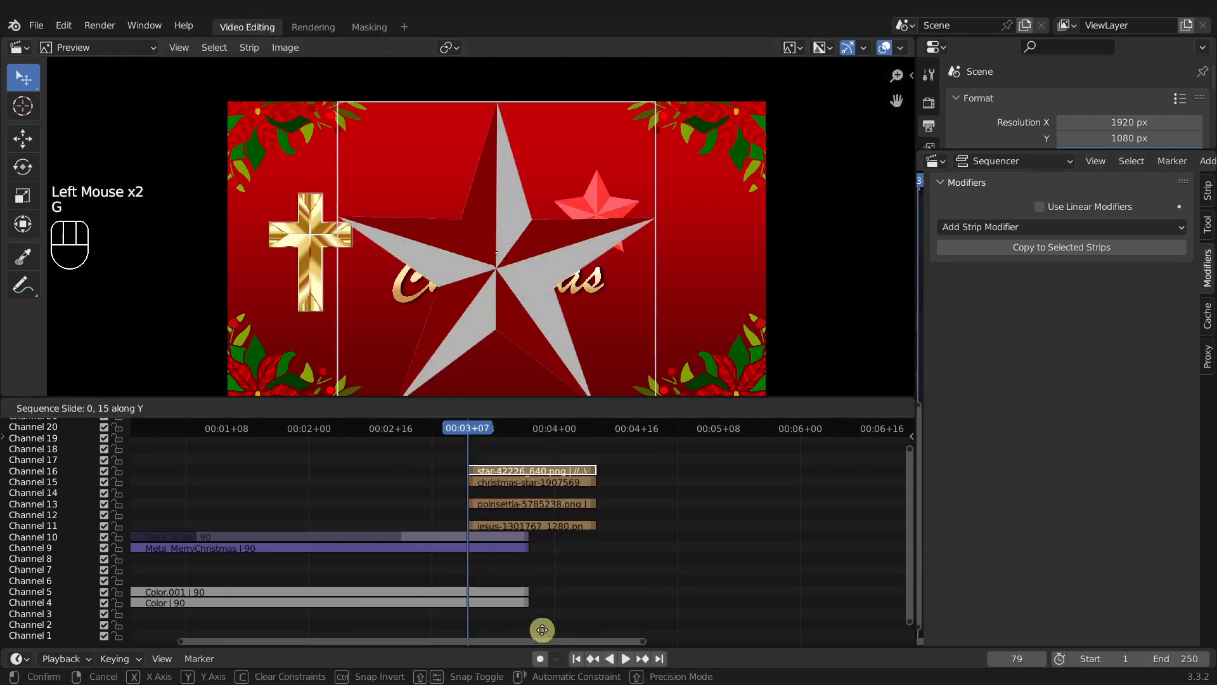
{"action": "left_click", "coordinate": [540, 594]}
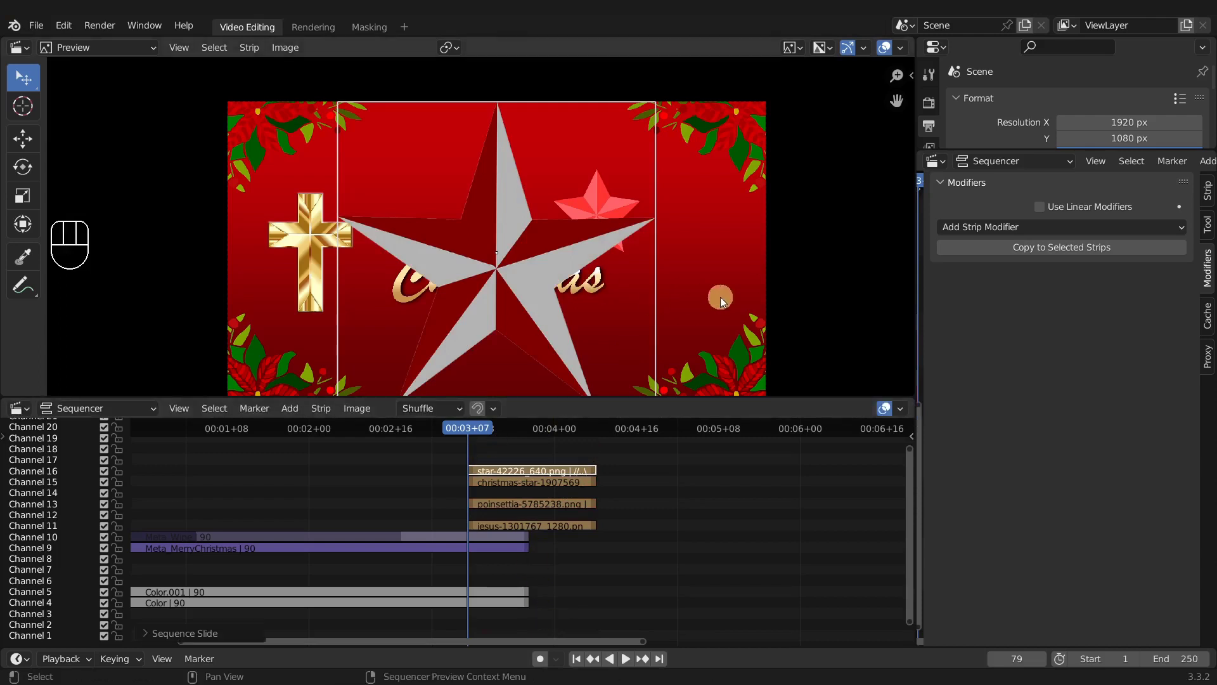
- Scale the new star image down and place it to the right of the Christmas text beside the pink star
{"action": "key", "text": "s"}
{"action": "key", "text": "g"}
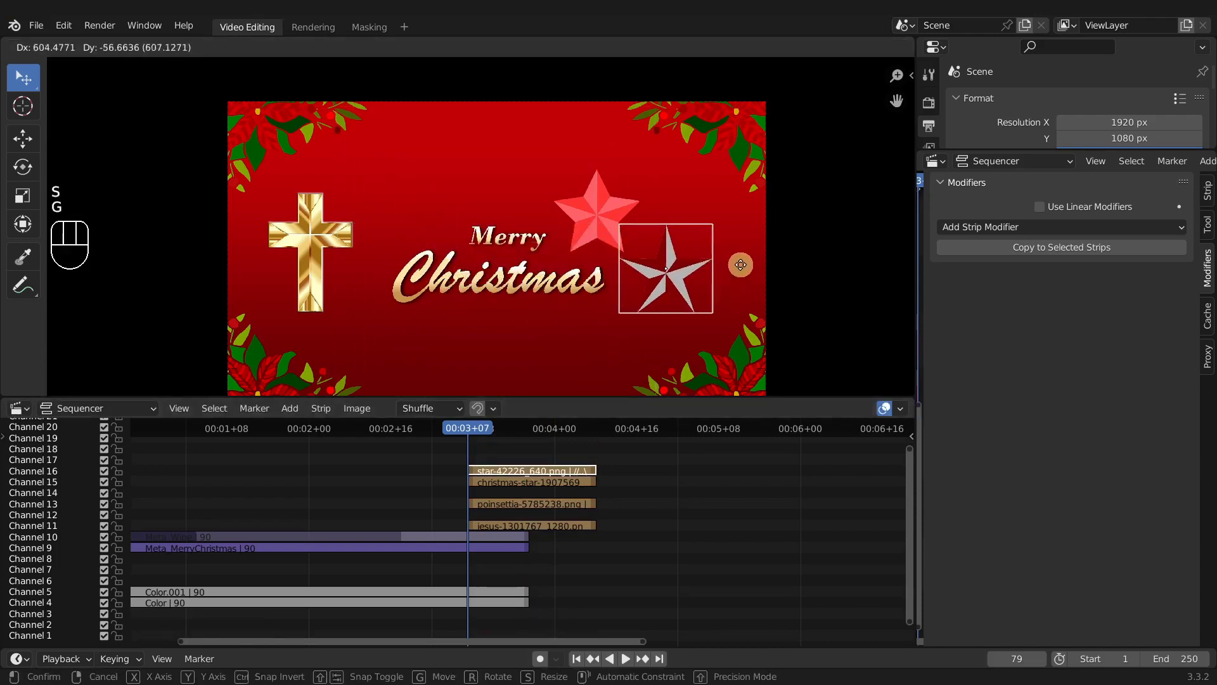
{"action": "left_click", "coordinate": [758, 254]}
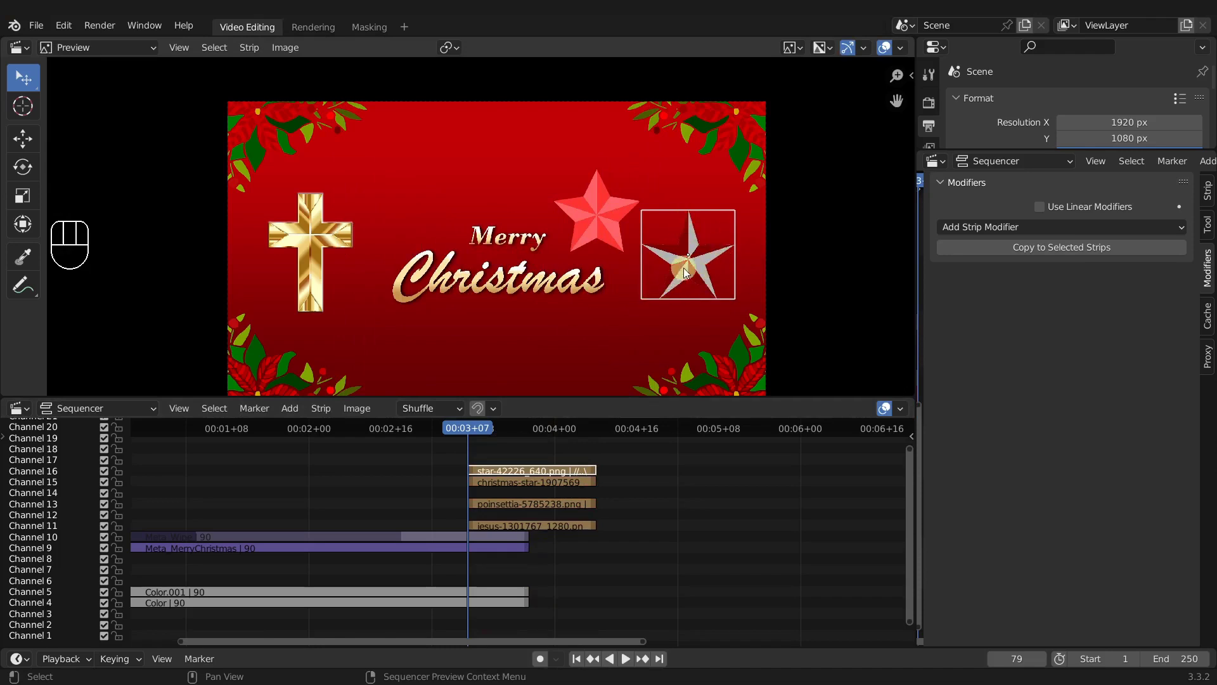
- Set the color saturation of the star-42226_640.png strip to 0
{"action": "scroll", "coordinate": [677, 267], "scroll_direction": "up", "scroll_amount": 3}
{"action": "middle_click_drag", "start_coordinate": [677, 267], "coordinate": [479, 247]}
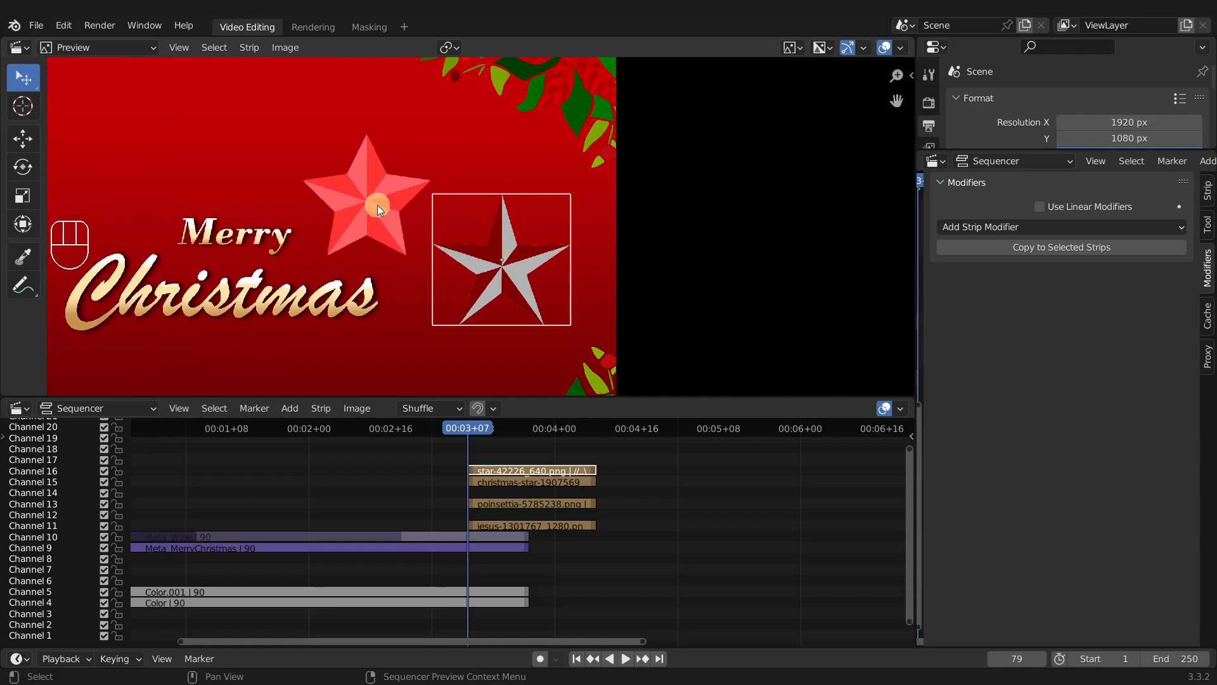
{"action": "left_click", "coordinate": [542, 475]}
{"action": "key", "text": "n"}
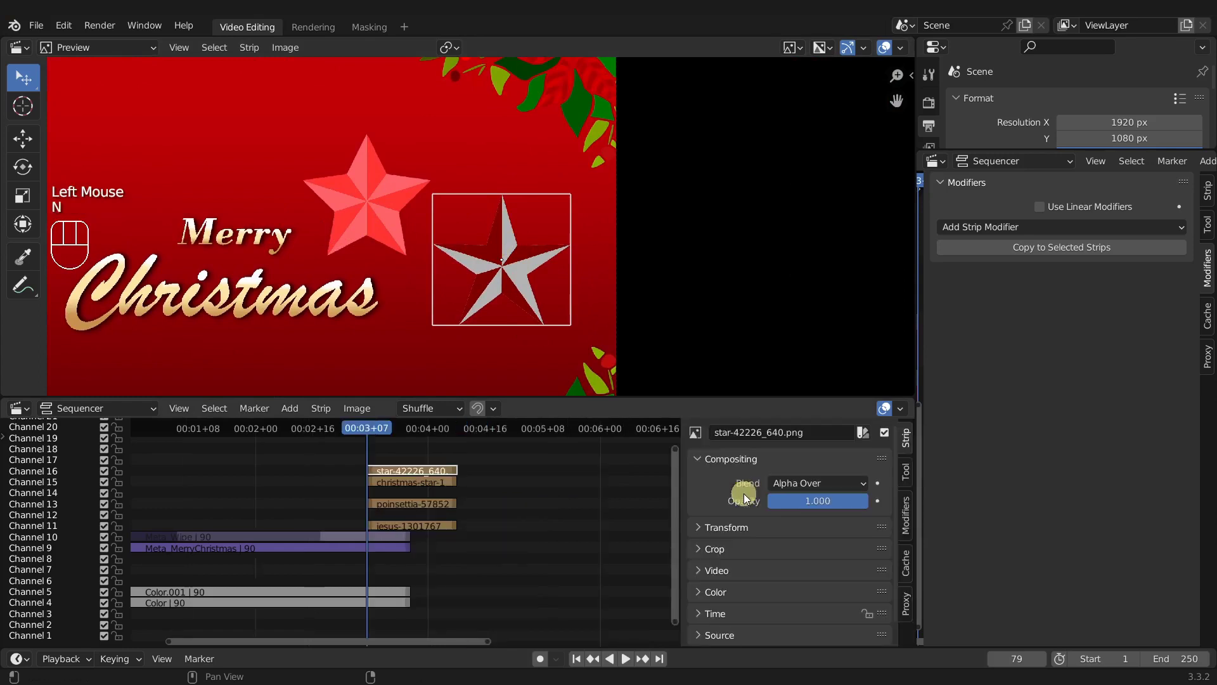
{"action": "scroll", "coordinate": [735, 555], "scroll_direction": "down", "scroll_amount": 3}
{"action": "left_click", "coordinate": [721, 572]}
{"action": "scroll", "coordinate": [722, 570], "scroll_direction": "down", "scroll_amount": 2}
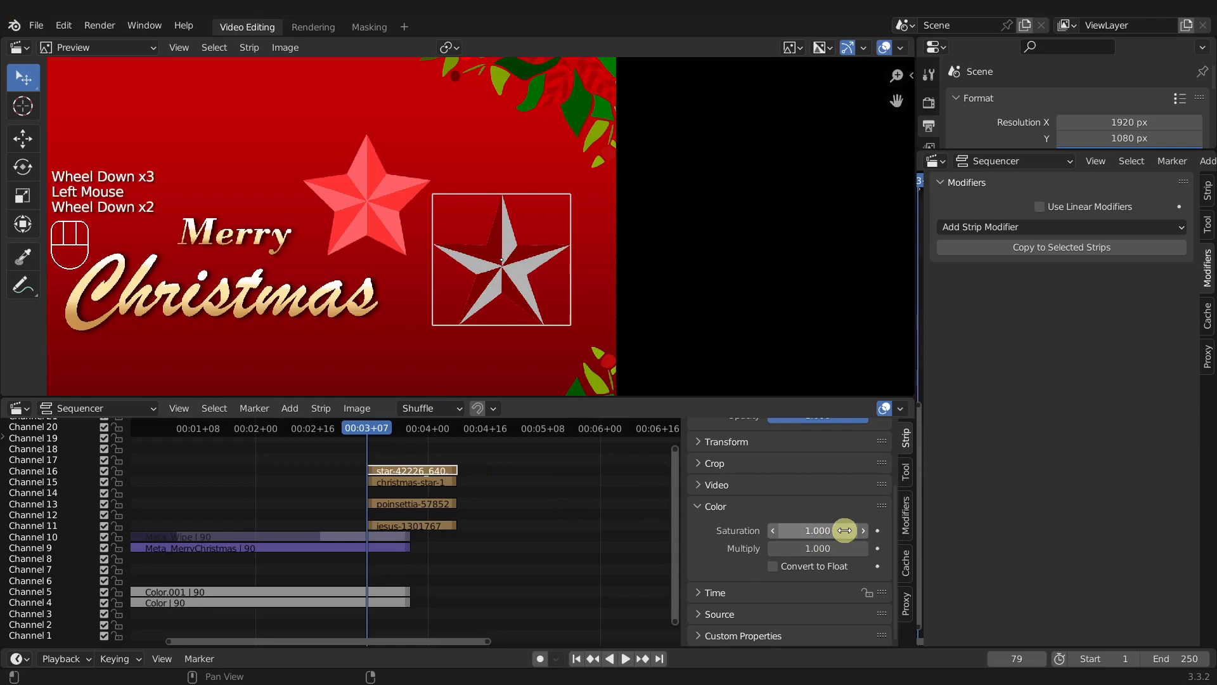
{"action": "left_click_drag", "start_coordinate": [845, 530], "coordinate": [670, 533]}
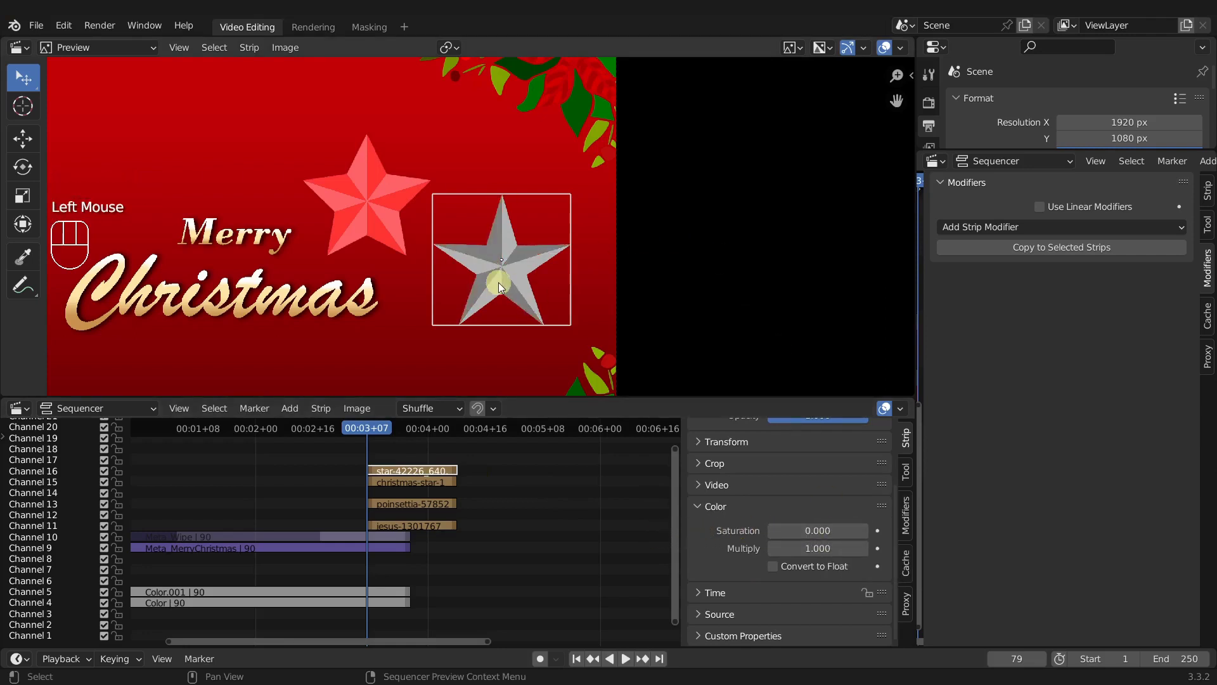
- Add a color strip on channel 17 above the star images and make it pure bright red
{"action": "scroll", "coordinate": [888, 526], "scroll_direction": "up", "scroll_amount": 3}
{"action": "middle_click_drag", "start_coordinate": [412, 470], "coordinate": [428, 499]}
{"action": "key", "text": "shift+a"}
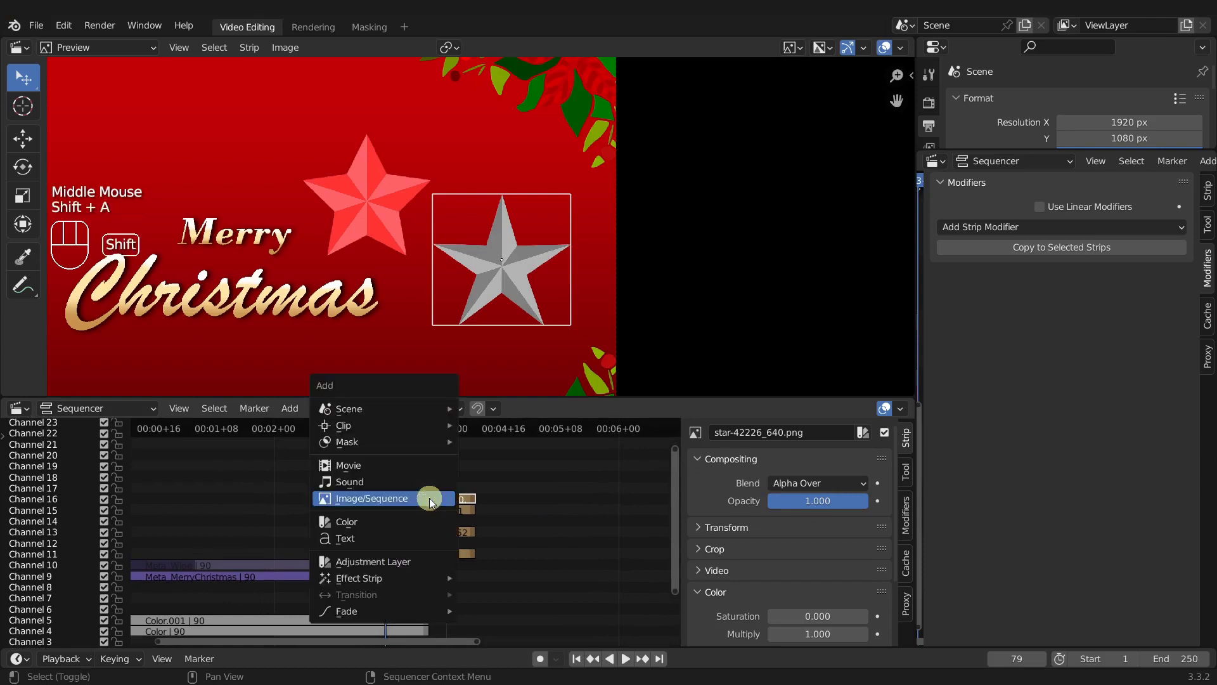
{"action": "left_click", "coordinate": [431, 521]}
{"action": "key", "text": "g"}
{"action": "left_click", "coordinate": [446, 565]}
{"action": "left_click_drag", "start_coordinate": [880, 554], "coordinate": [886, 445]}
{"action": "left_click_drag", "start_coordinate": [784, 530], "coordinate": [785, 571]}
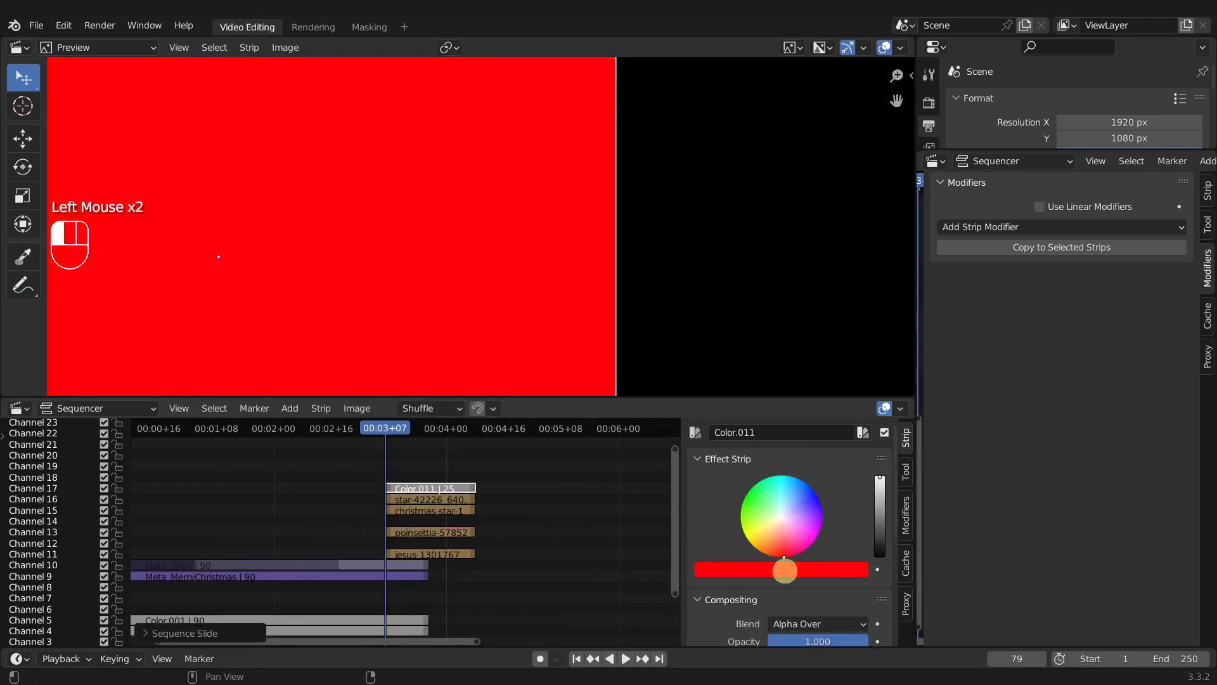
- Set the red color strip's blend mode to Multiply and inspect its effect on the whole composition
{"action": "scroll", "coordinate": [802, 567], "scroll_direction": "down", "scroll_amount": 2}
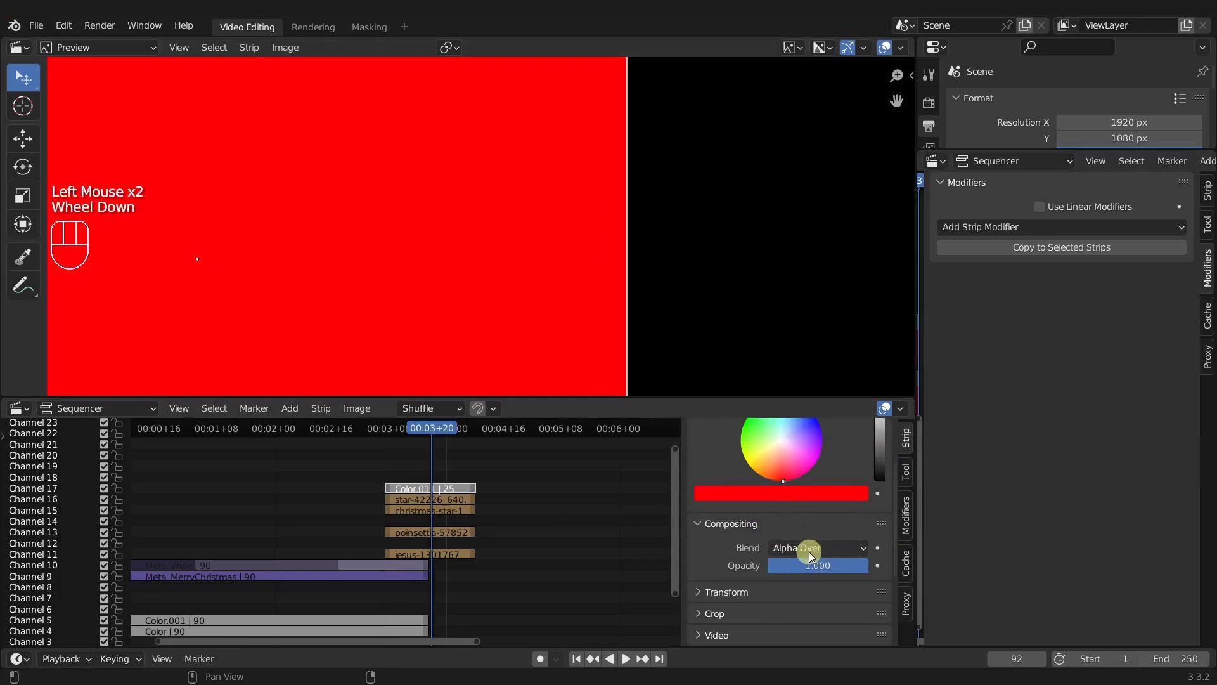
{"action": "left_click", "coordinate": [822, 549]}
{"action": "left_click", "coordinate": [792, 466]}
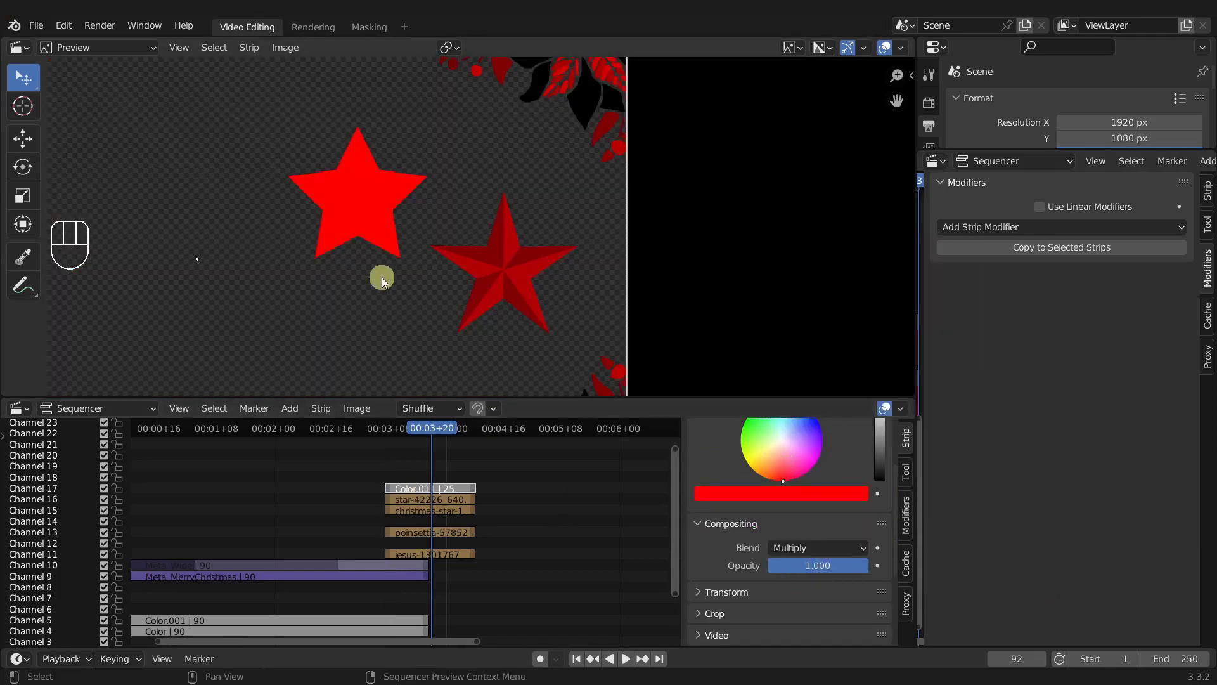
{"action": "scroll", "coordinate": [562, 264], "scroll_direction": "down", "scroll_amount": 4}
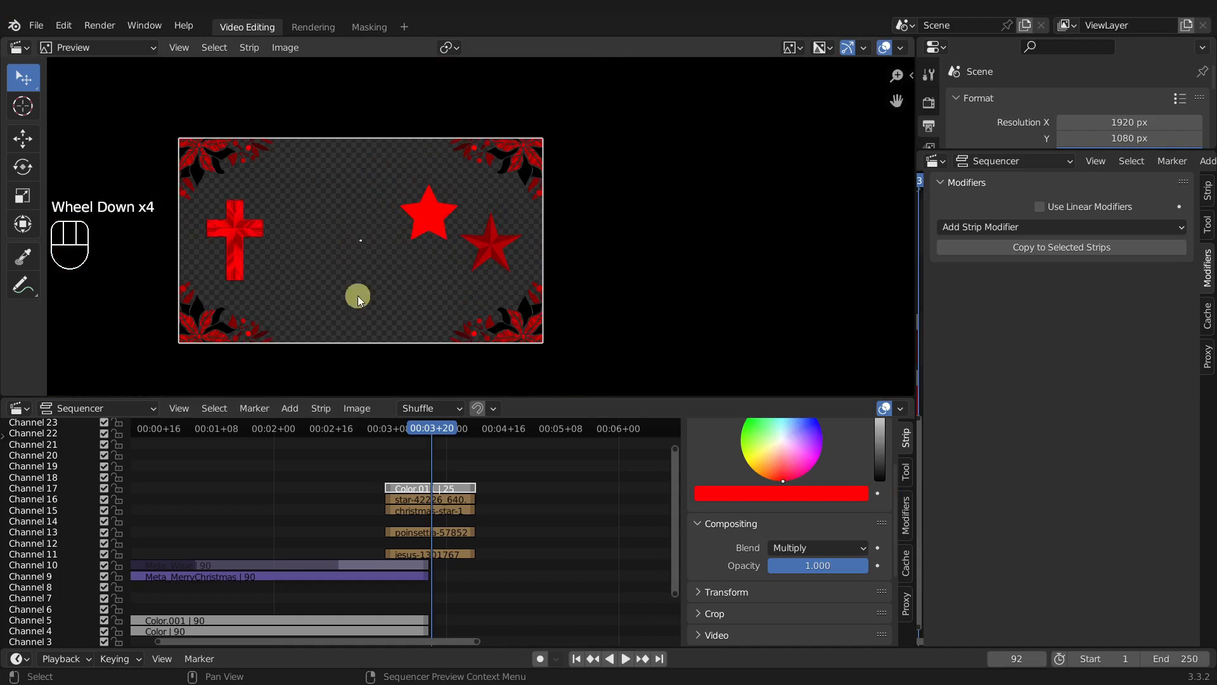
{"action": "middle_click_drag", "start_coordinate": [505, 506], "coordinate": [500, 482]}
{"action": "scroll", "coordinate": [514, 244], "scroll_direction": "up", "scroll_amount": 5}
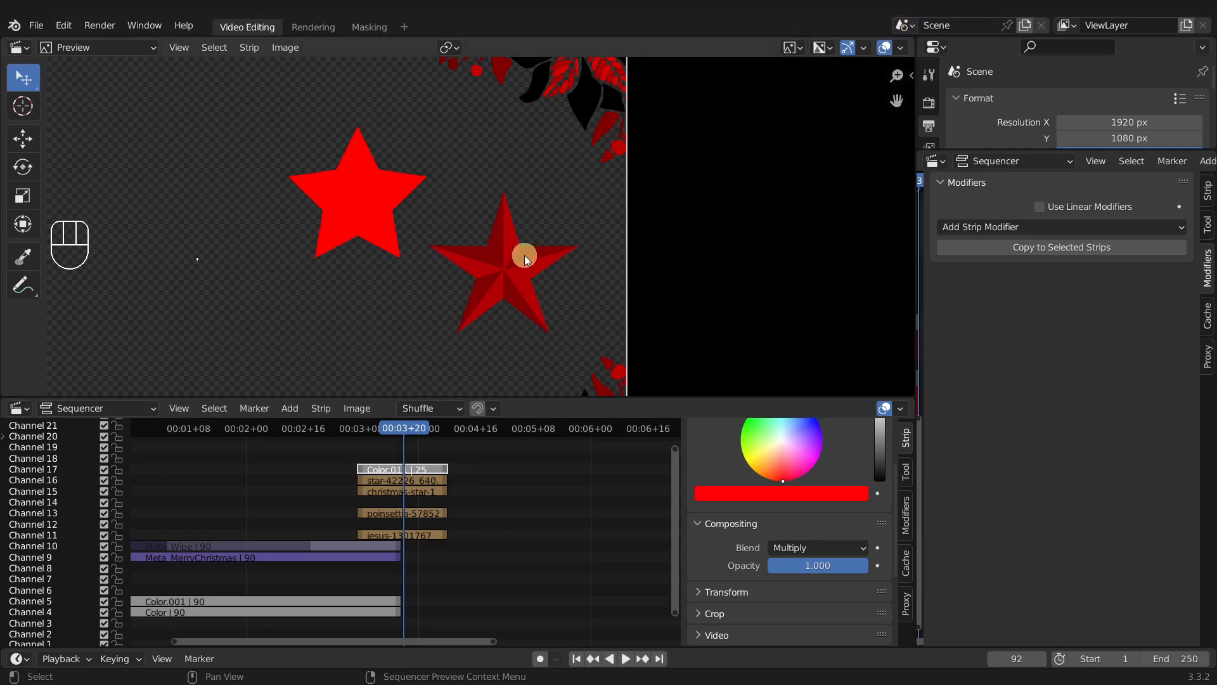
- Delete the red color strip and the star-42226_640.png strip, then move the playhead to frame 87
{"action": "left_click", "coordinate": [400, 480]}
{"action": "left_click_drag", "start_coordinate": [333, 463], "coordinate": [397, 479]}
{"action": "key", "text": "x"}
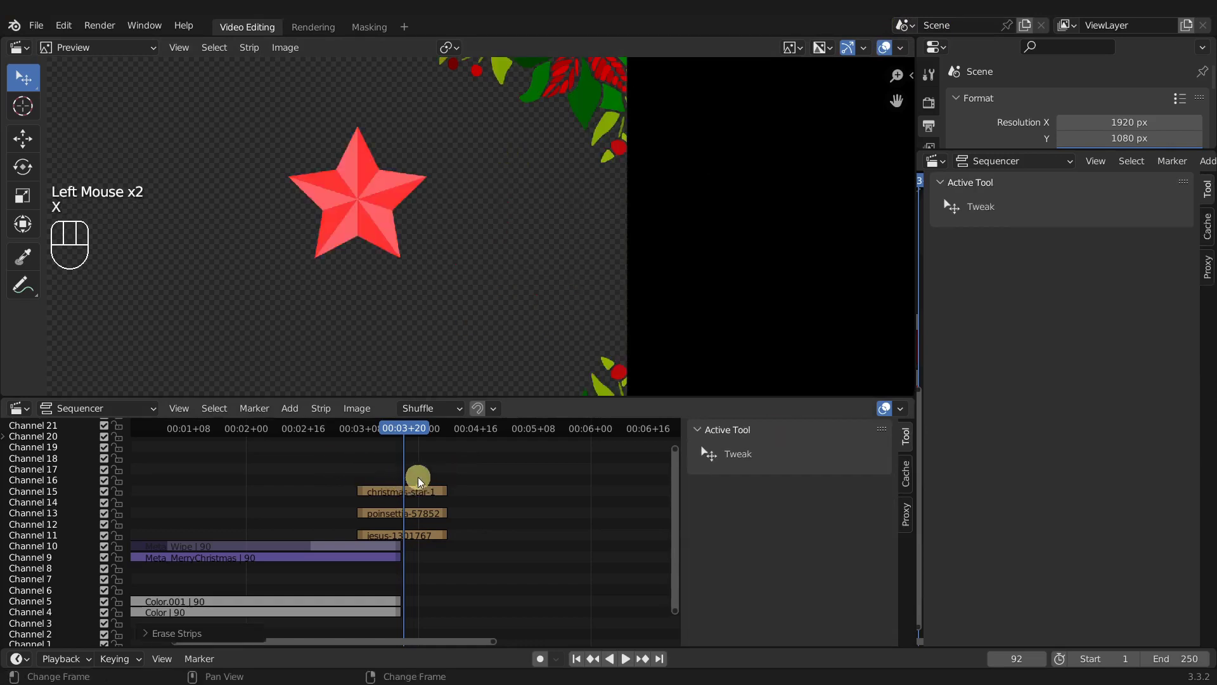
{"action": "right_click", "coordinate": [385, 472]}
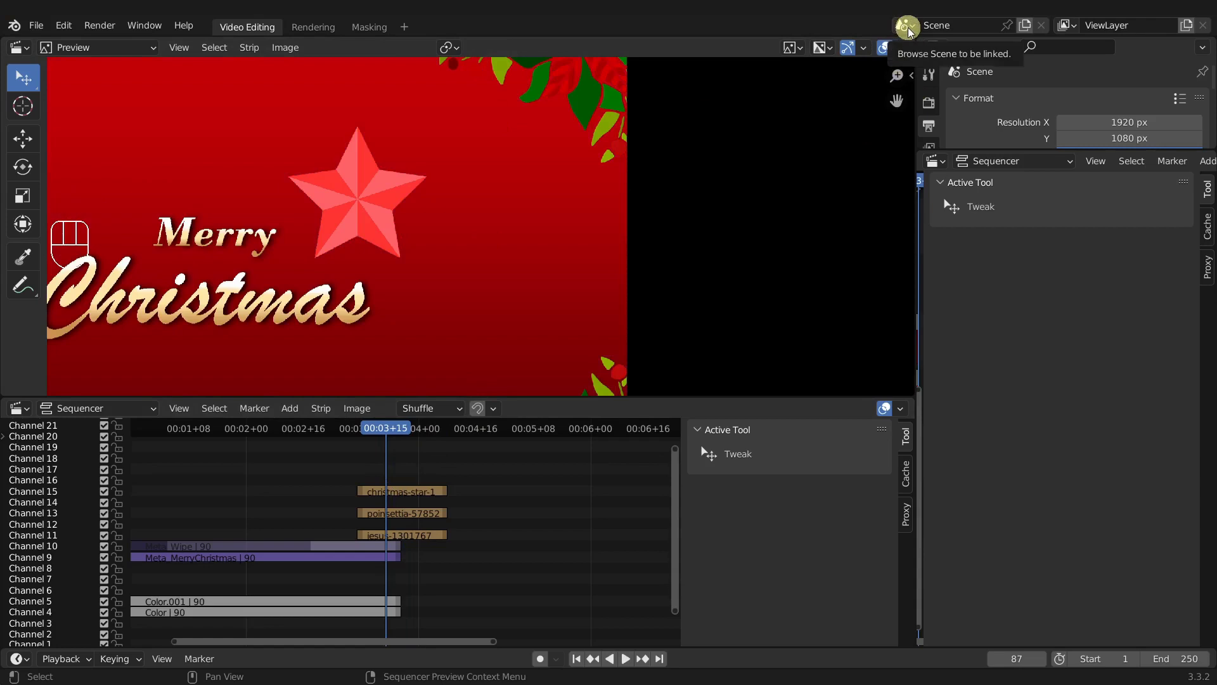
- Create a new scene and name it Star
{"action": "left_click", "coordinate": [1028, 30]}
{"action": "left_click", "coordinate": [994, 73]}
{"action": "left_click", "coordinate": [954, 24]}
{"action": "key", "text": "BackSpace"}
{"action": "key", "text": "BackSpace"}
{"action": "type", "text": "Star"}
{"action": "key", "text": "Return"}
- Enlarge the Properties editor and display the Star scene's output settings
{"action": "left_click_drag", "start_coordinate": [998, 151], "coordinate": [999, 404]}
{"action": "left_click", "coordinate": [929, 102]}
{"action": "left_click", "coordinate": [930, 123]}
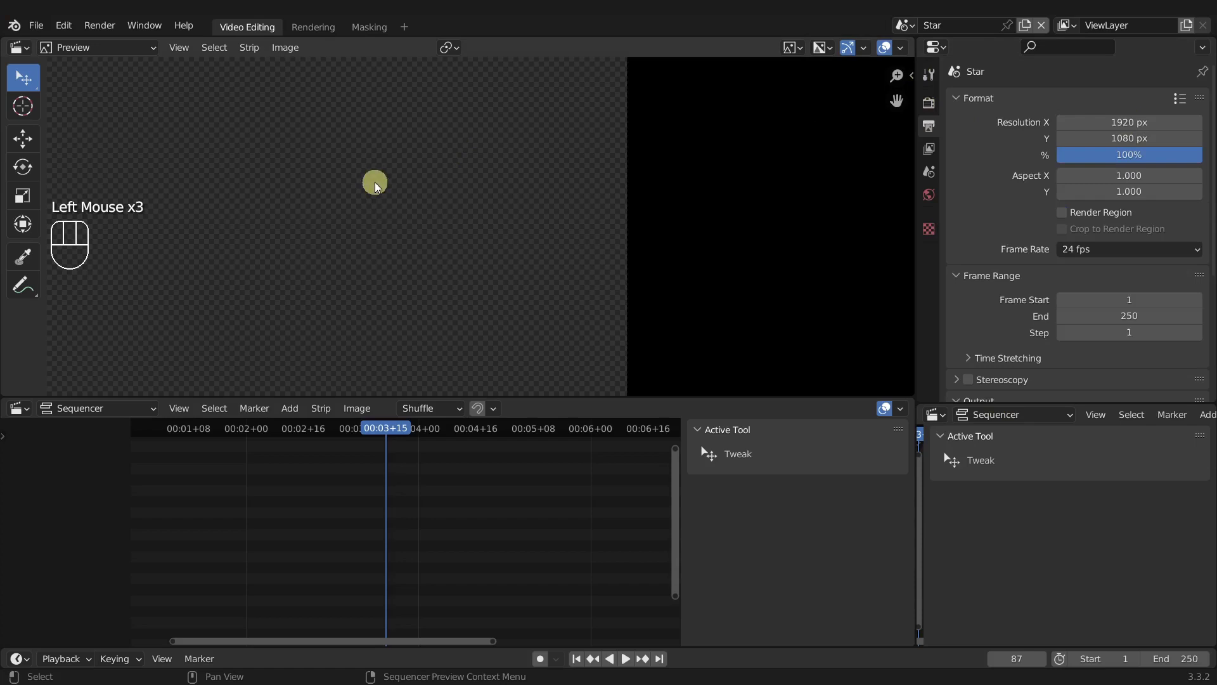
- Go to frame 1 of the Star scene and add the image star-42226_640.png there
{"action": "scroll", "coordinate": [408, 268], "scroll_direction": "down", "scroll_amount": 4}
{"action": "middle_click_drag", "start_coordinate": [405, 258], "coordinate": [485, 253], "text": "shift"}
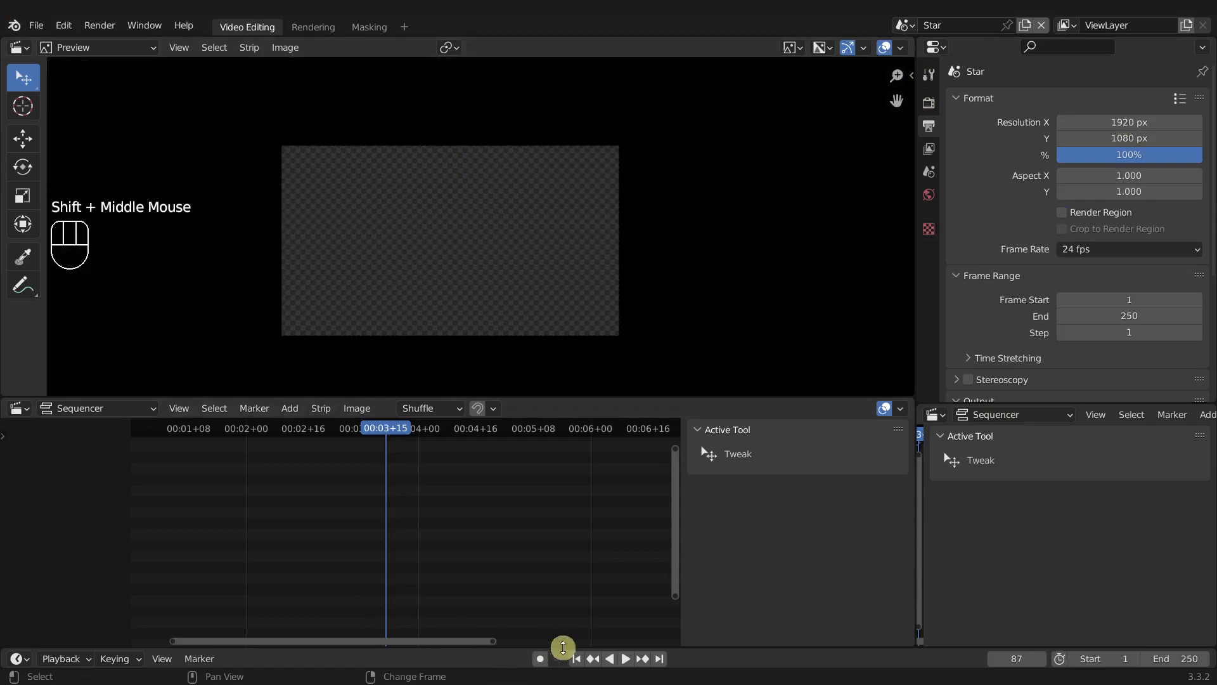
{"action": "left_click", "coordinate": [576, 658]}
{"action": "key", "text": "KP_0"}
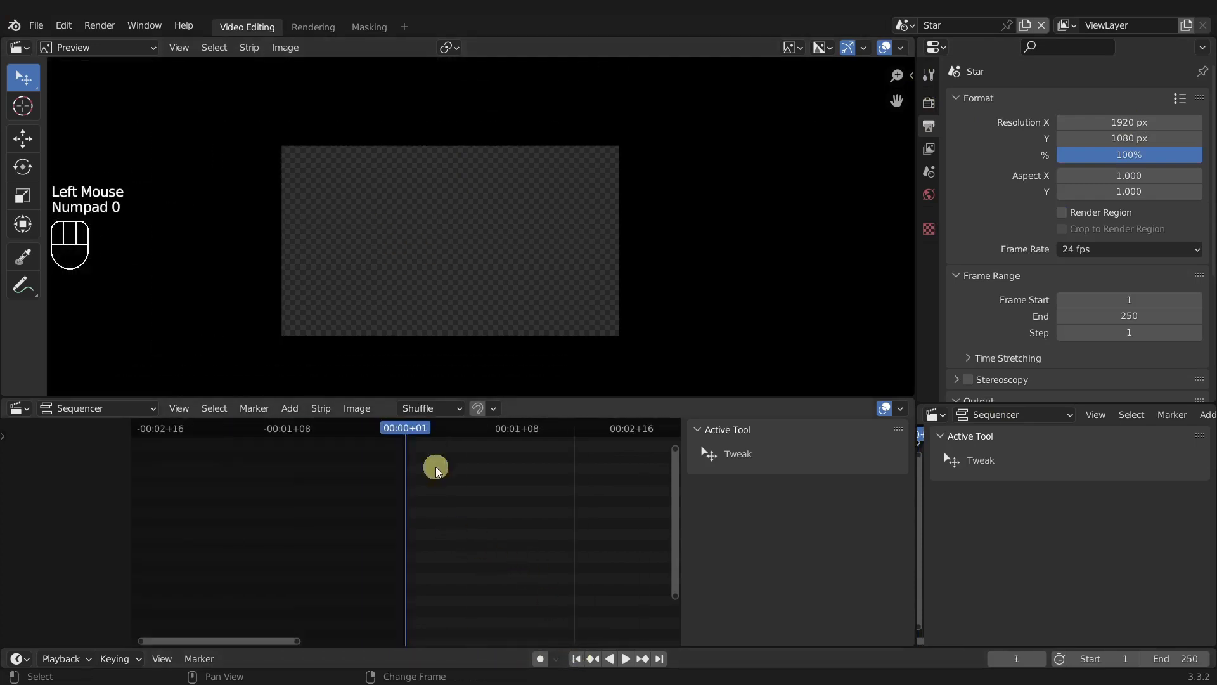
{"action": "key", "text": "shift+a"}
{"action": "left_click", "coordinate": [429, 533]}
{"action": "double_click", "coordinate": [767, 177]}
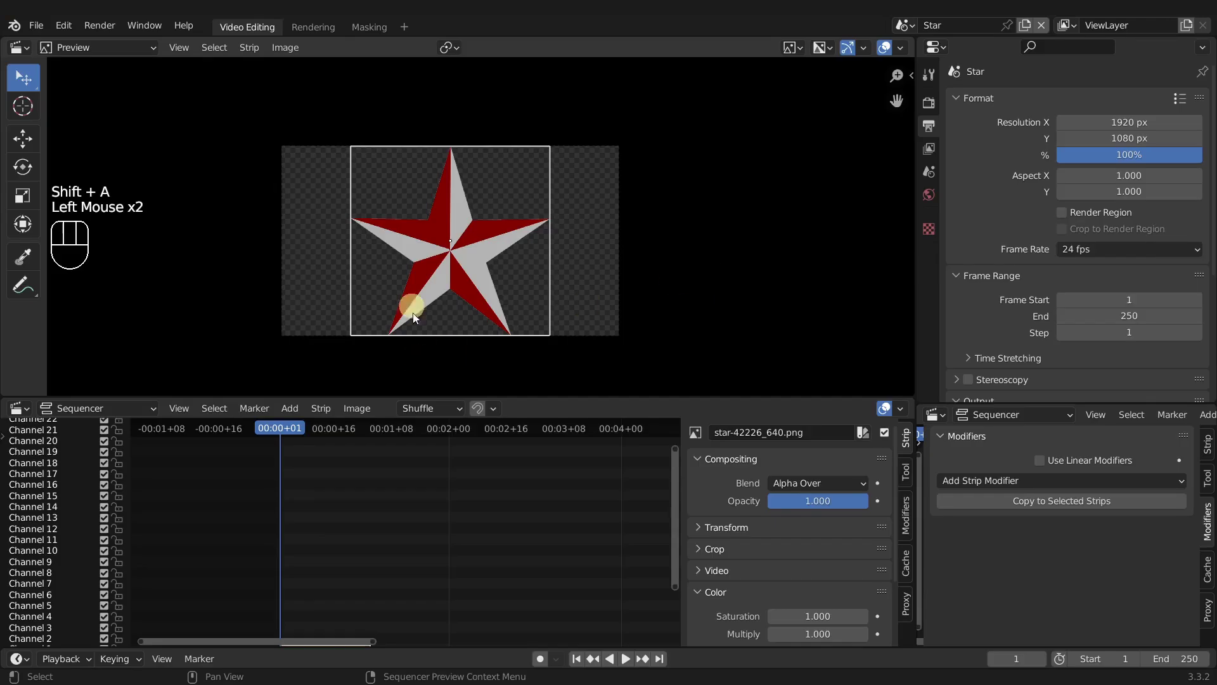
- Set the star image's X and Y scale to 1 in its transform settings
{"action": "scroll", "coordinate": [700, 518], "scroll_direction": "down", "scroll_amount": 2}
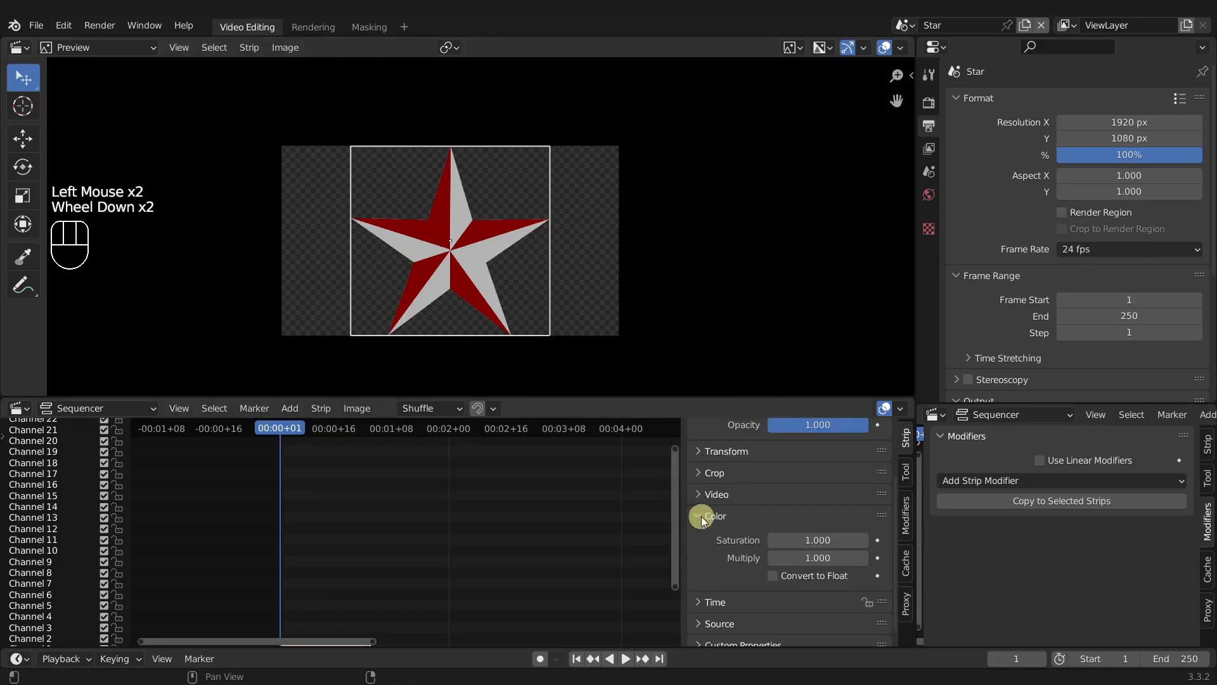
{"action": "left_click", "coordinate": [715, 454]}
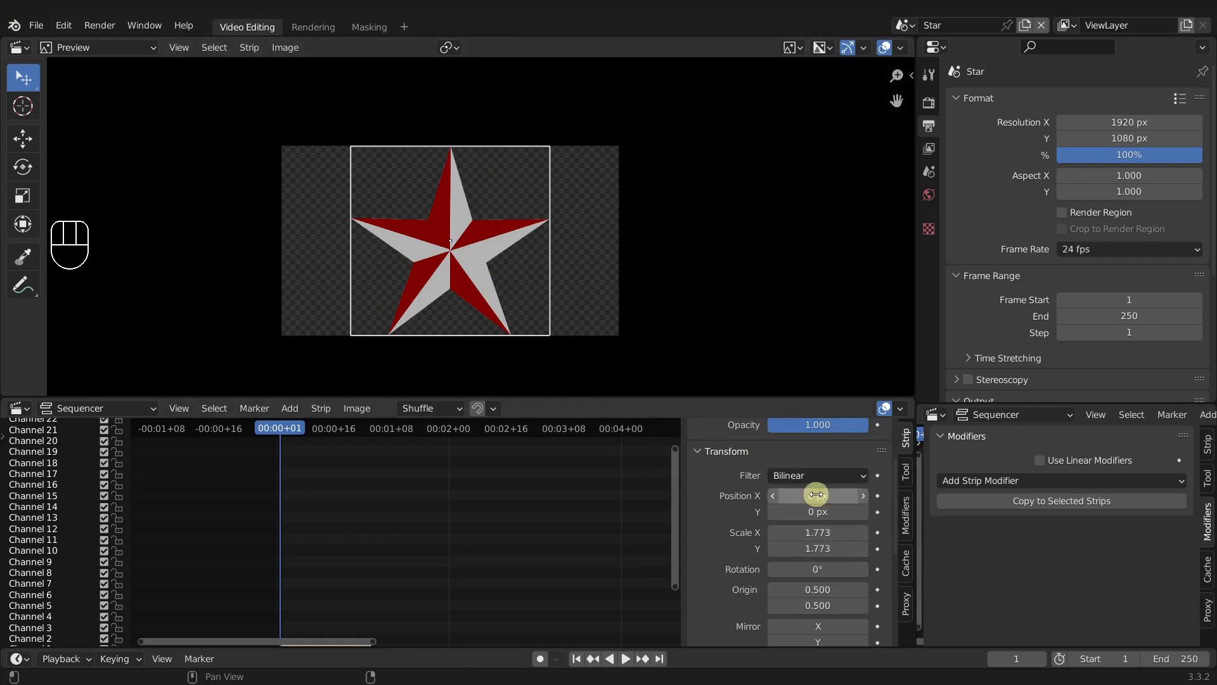
{"action": "mouse_move", "coordinate": [815, 536]}
{"action": "left_mouse_down"}
{"action": "mouse_move", "coordinate": [815, 554]}
{"action": "mouse_move", "coordinate": [822, 535]}
{"action": "left_mouse_up"}
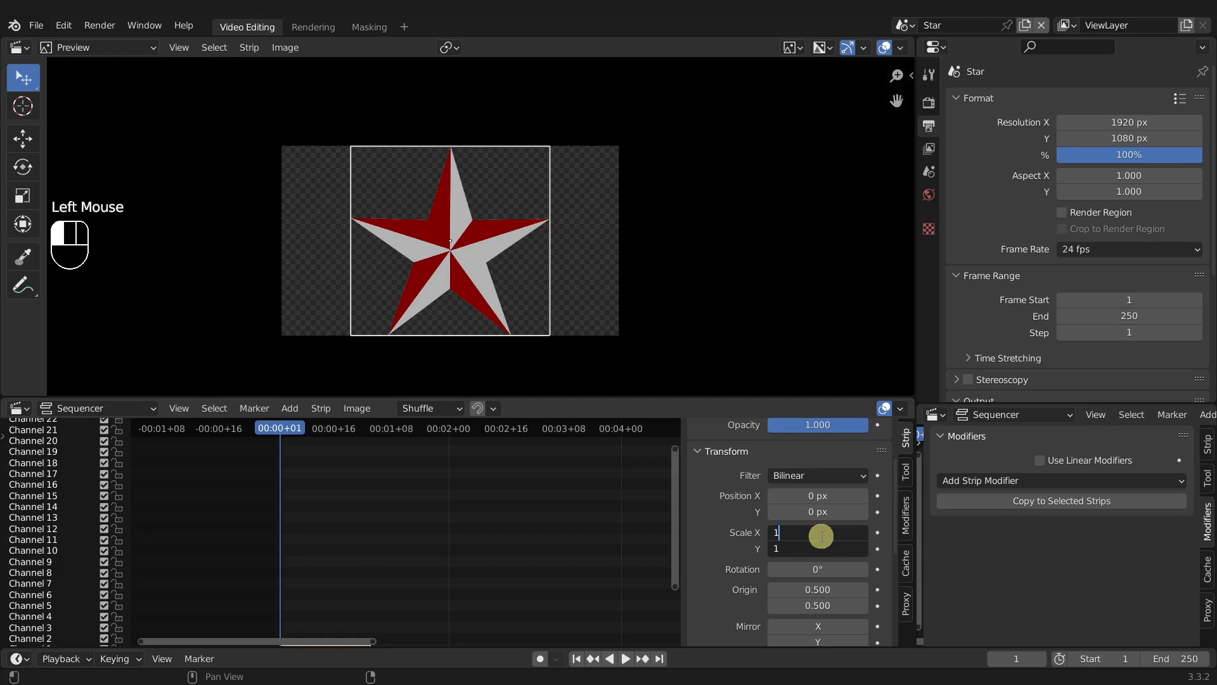
{"action": "type", "text": "1"}
{"action": "key", "text": "Return"}
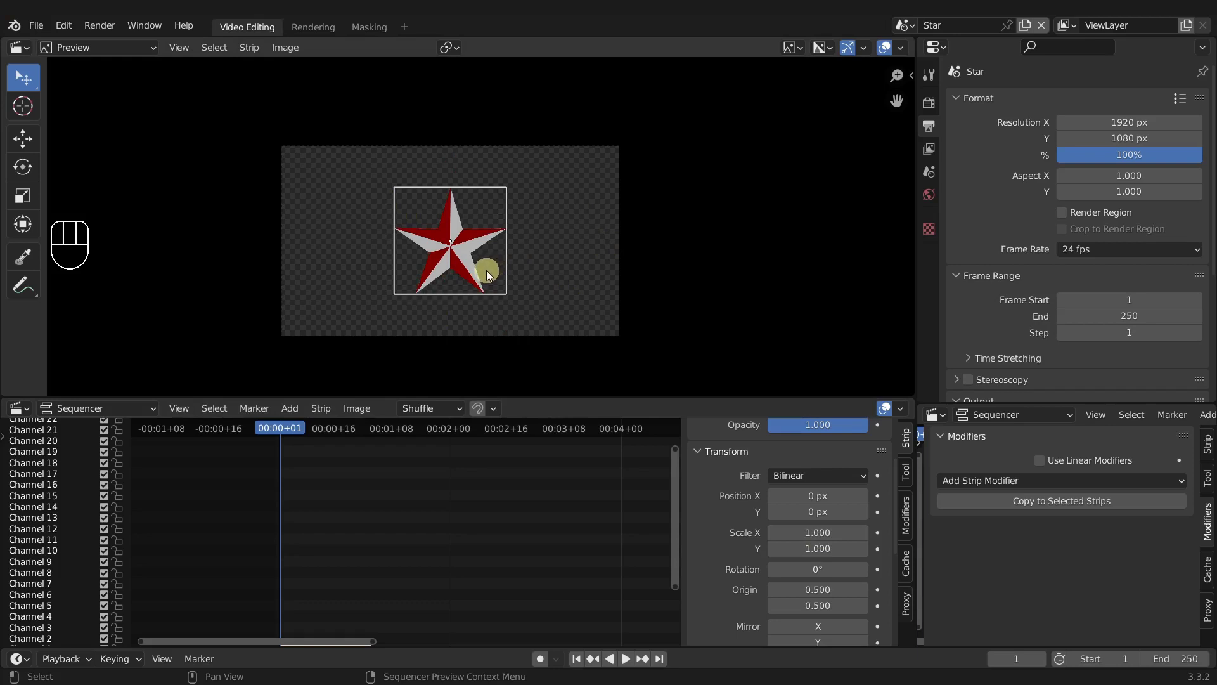
- Check the star image's native resolution and set the scene's output resolution to 640 × 609 px
{"action": "scroll", "coordinate": [798, 509], "scroll_direction": "down", "scroll_amount": 6}
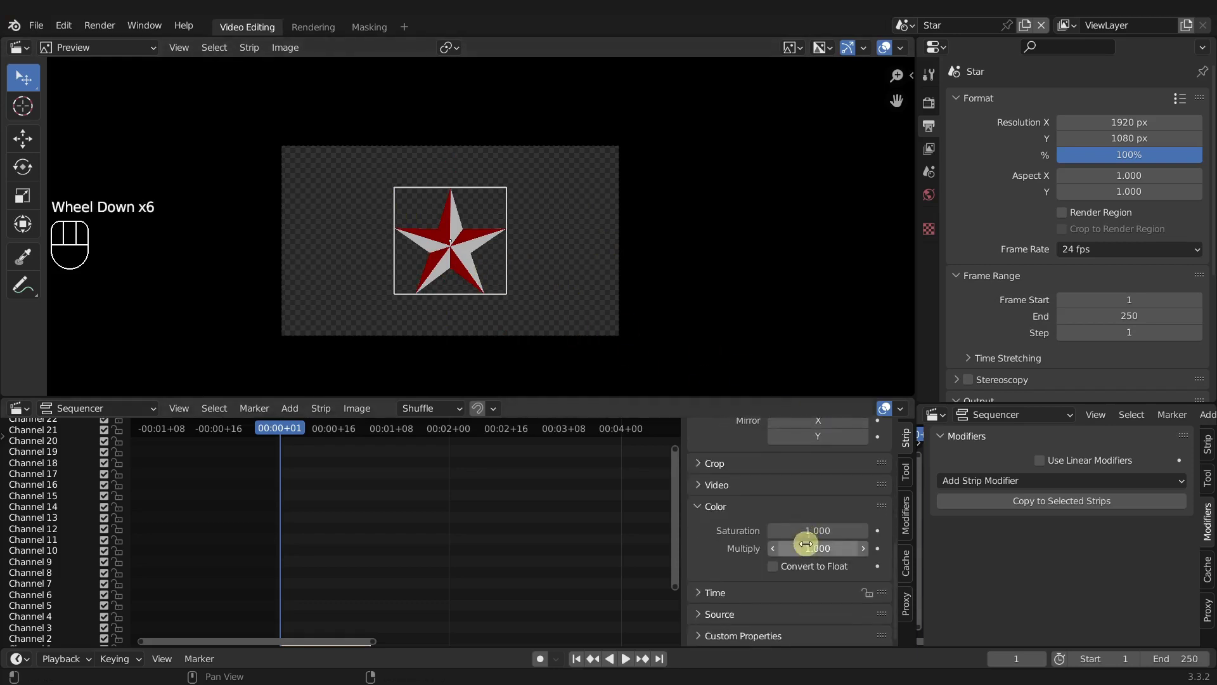
{"action": "scroll", "coordinate": [769, 570], "scroll_direction": "up", "scroll_amount": 6}
{"action": "scroll", "coordinate": [769, 571], "scroll_direction": "down", "scroll_amount": 6}
{"action": "left_click", "coordinate": [730, 617]}
{"action": "scroll", "coordinate": [735, 611], "scroll_direction": "down", "scroll_amount": 3}
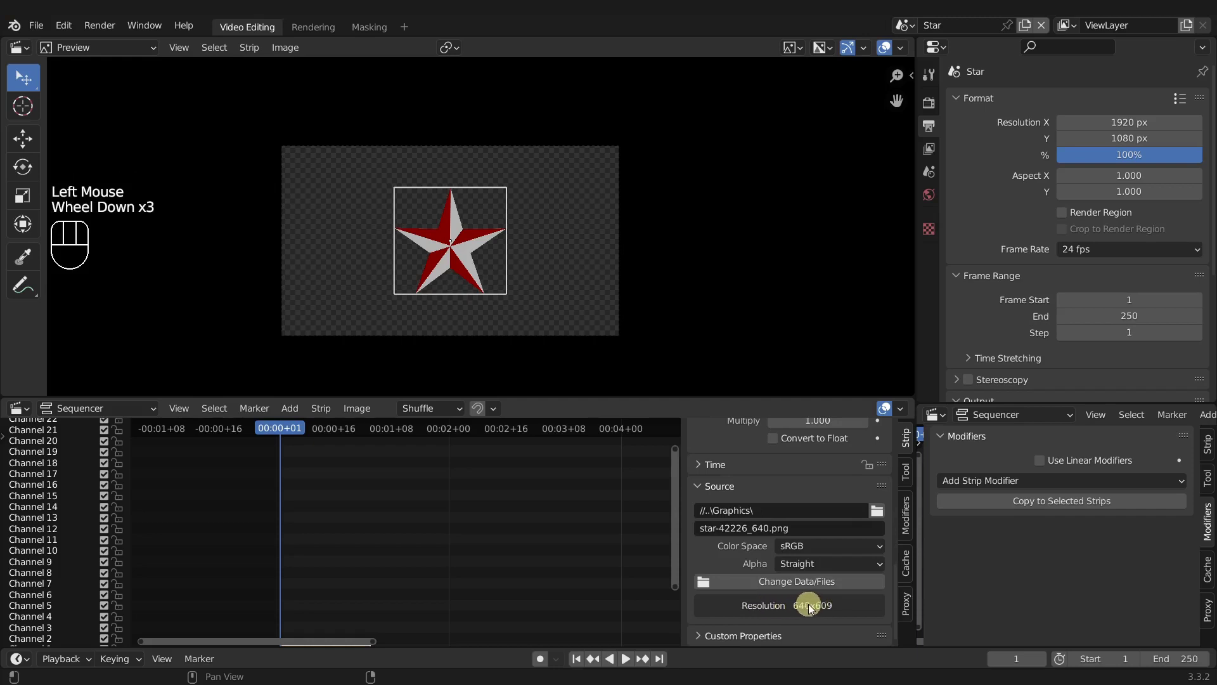
{"action": "left_click", "coordinate": [1118, 120]}
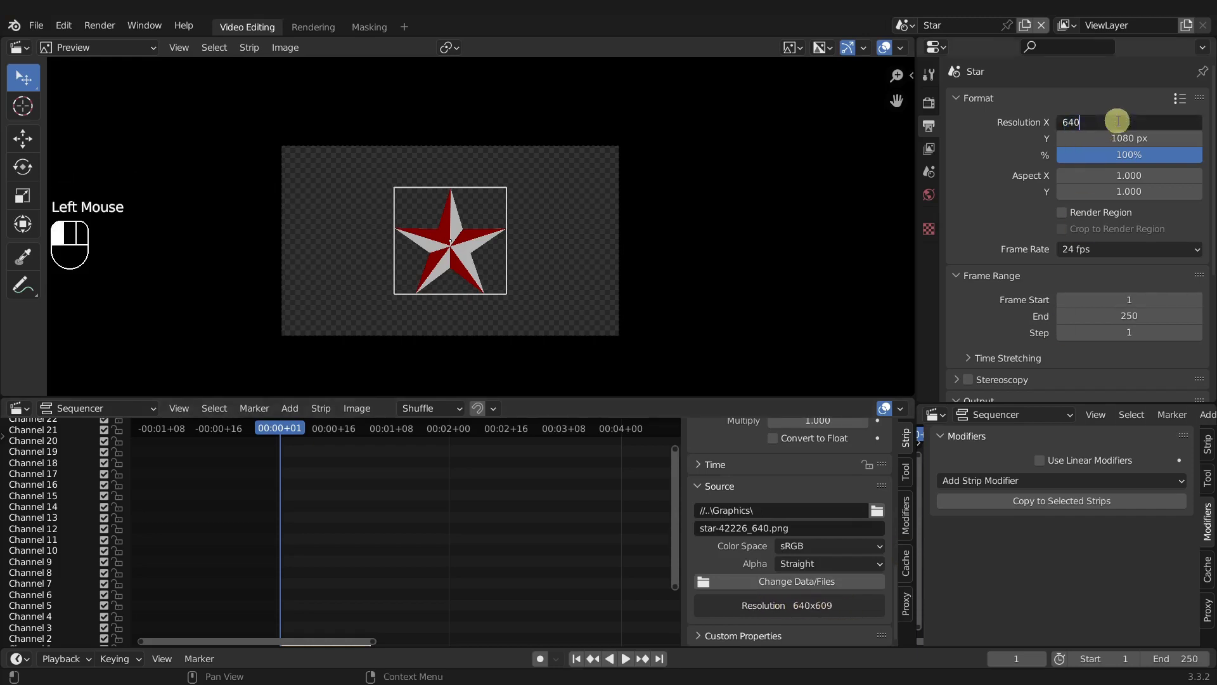
{"action": "type", "text": "640"}
{"action": "key", "text": "Tab"}
{"action": "type", "text": "609"}
{"action": "key", "text": "Return"}
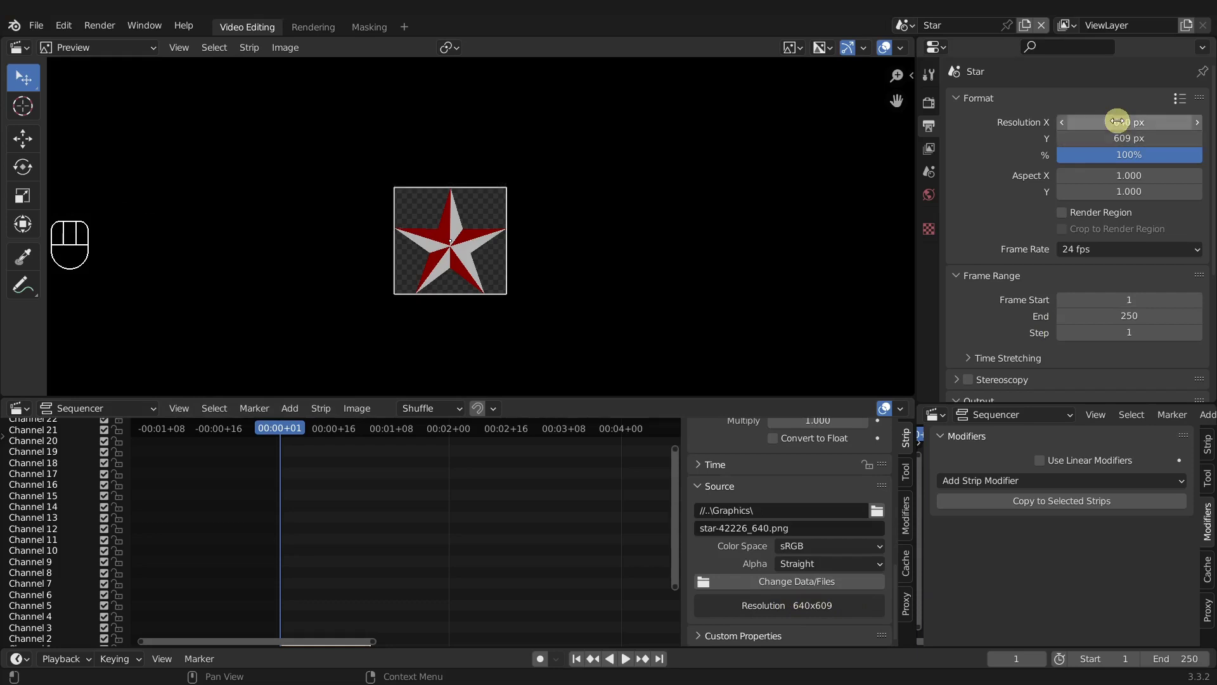
{"action": "scroll", "coordinate": [471, 201], "scroll_direction": "up", "scroll_amount": 3}
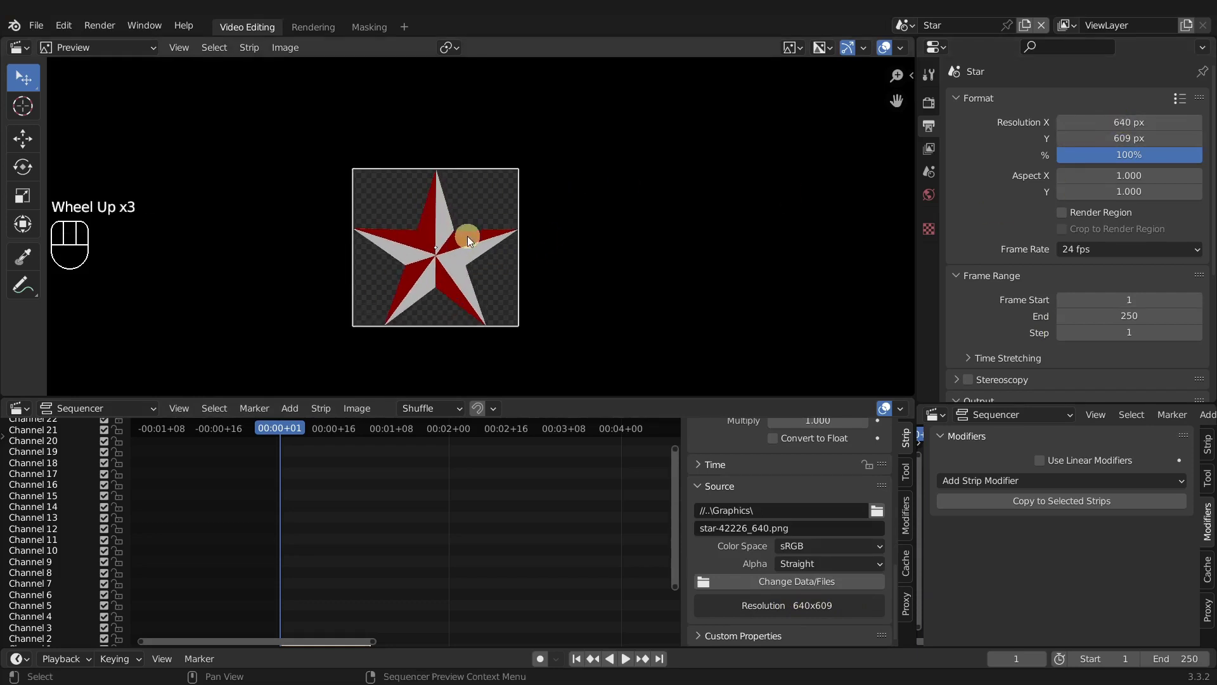
- Move the star image strip to channel 8, keeping its start at frame 1
{"action": "middle_click_drag", "start_coordinate": [329, 579], "coordinate": [435, 513]}
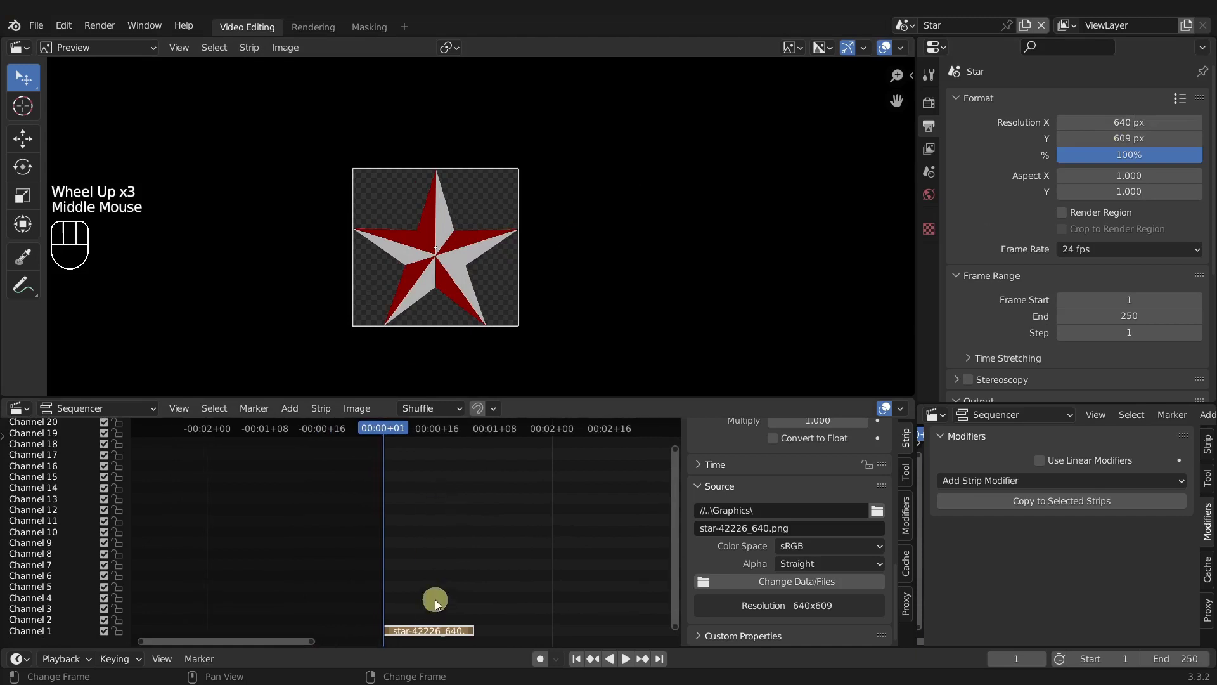
{"action": "key", "text": "g"}
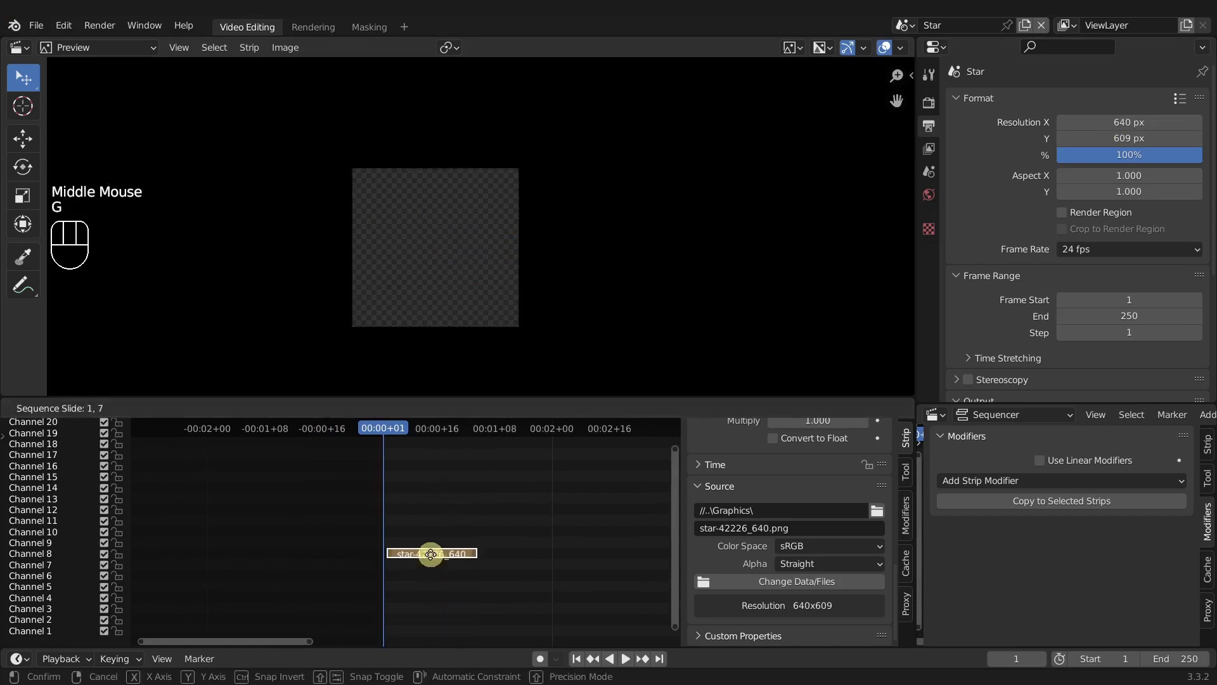
{"action": "left_click", "coordinate": [436, 558]}
- Add a color strip at frame 1 in channel 9, directly above the star image strip
{"action": "key", "text": "shift+a"}
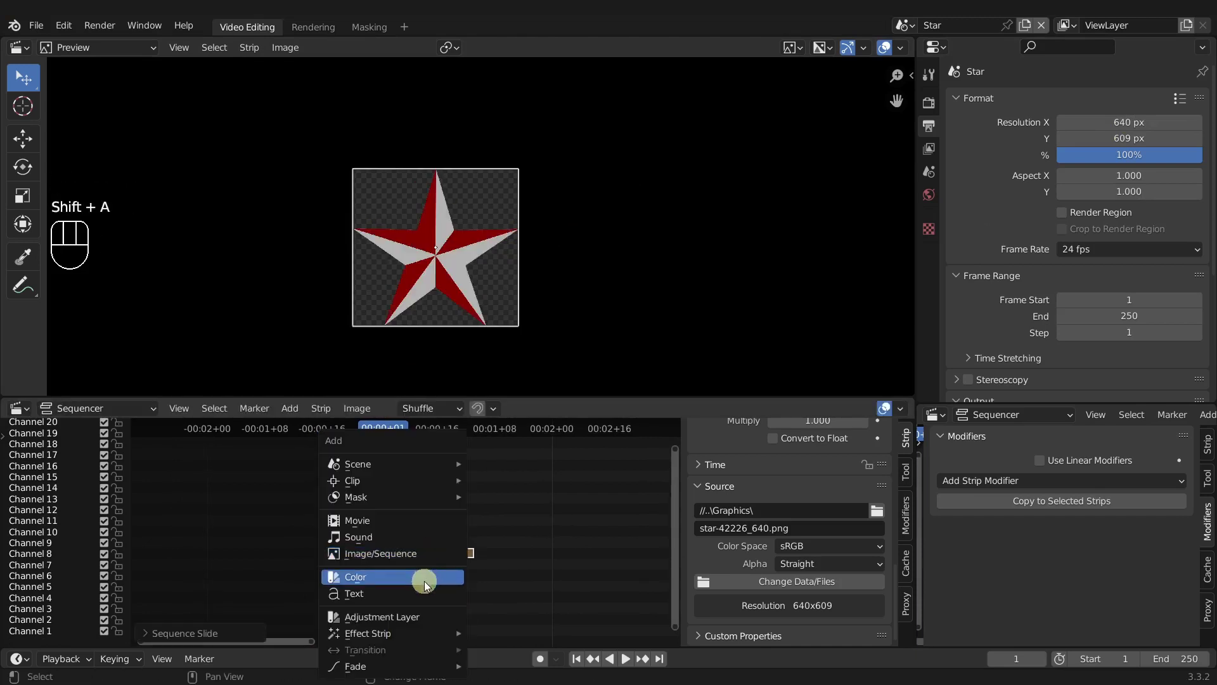
{"action": "left_click", "coordinate": [426, 577]}
{"action": "key", "text": "g"}
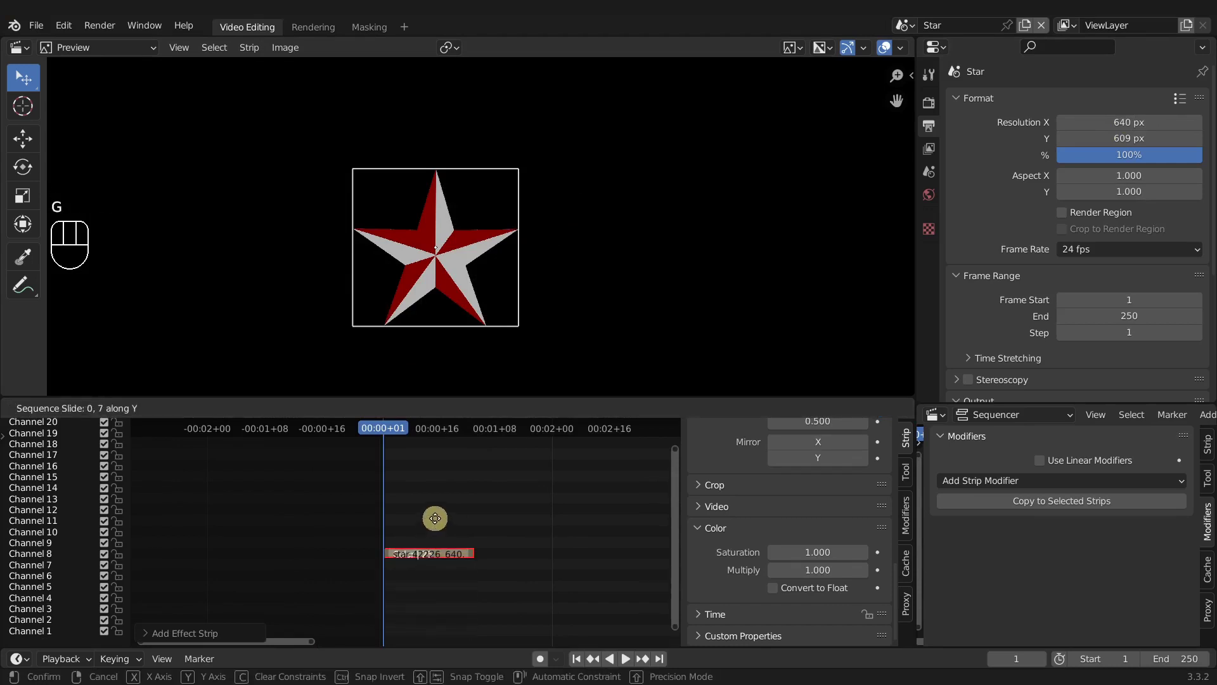
{"action": "left_click", "coordinate": [435, 515]}
- Make the color strip pure red at full brightness and set its blend mode to Multiply
{"action": "scroll", "coordinate": [825, 493], "scroll_direction": "up", "scroll_amount": 2}
{"action": "scroll", "coordinate": [826, 493], "scroll_direction": "up", "scroll_amount": 5}
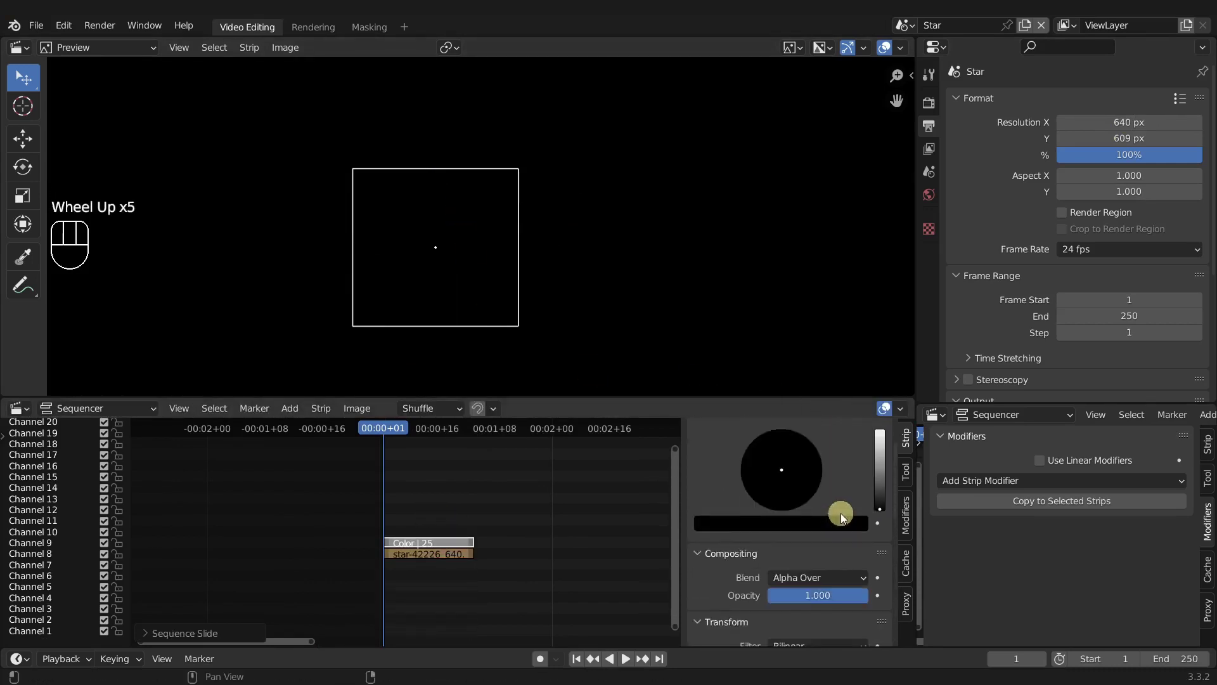
{"action": "left_click_drag", "start_coordinate": [878, 529], "coordinate": [885, 421]}
{"action": "left_click", "coordinate": [788, 558]}
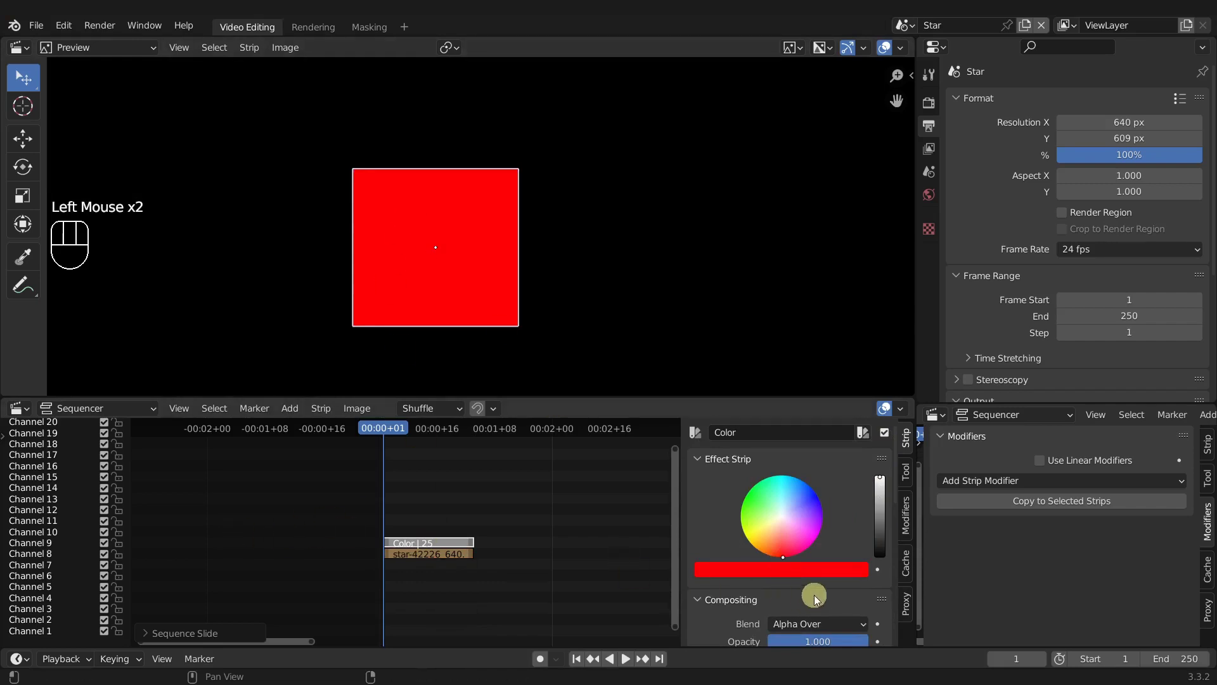
{"action": "scroll", "coordinate": [809, 588], "scroll_direction": "down", "scroll_amount": 2}
{"action": "left_click", "coordinate": [818, 547]}
{"action": "left_click", "coordinate": [805, 464]}
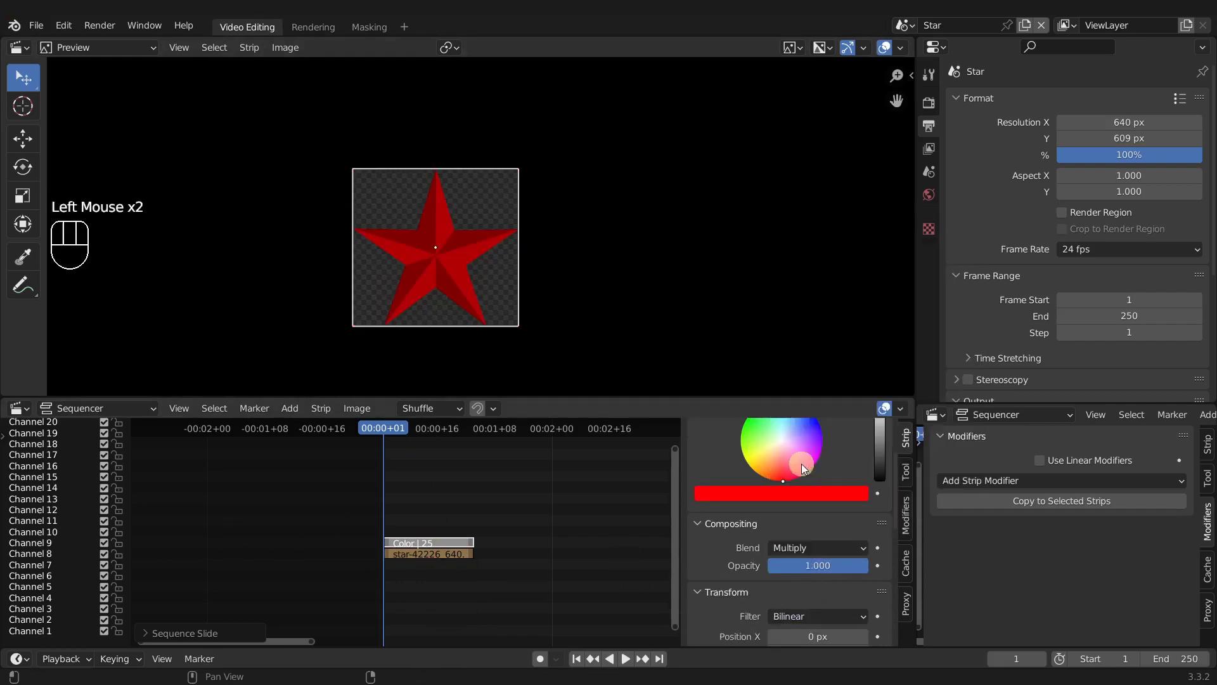
- Render frame 1 in the Rendering workspace and save it as RedStar2.png in PNG format with RGBA color
{"action": "left_click", "coordinate": [313, 28]}
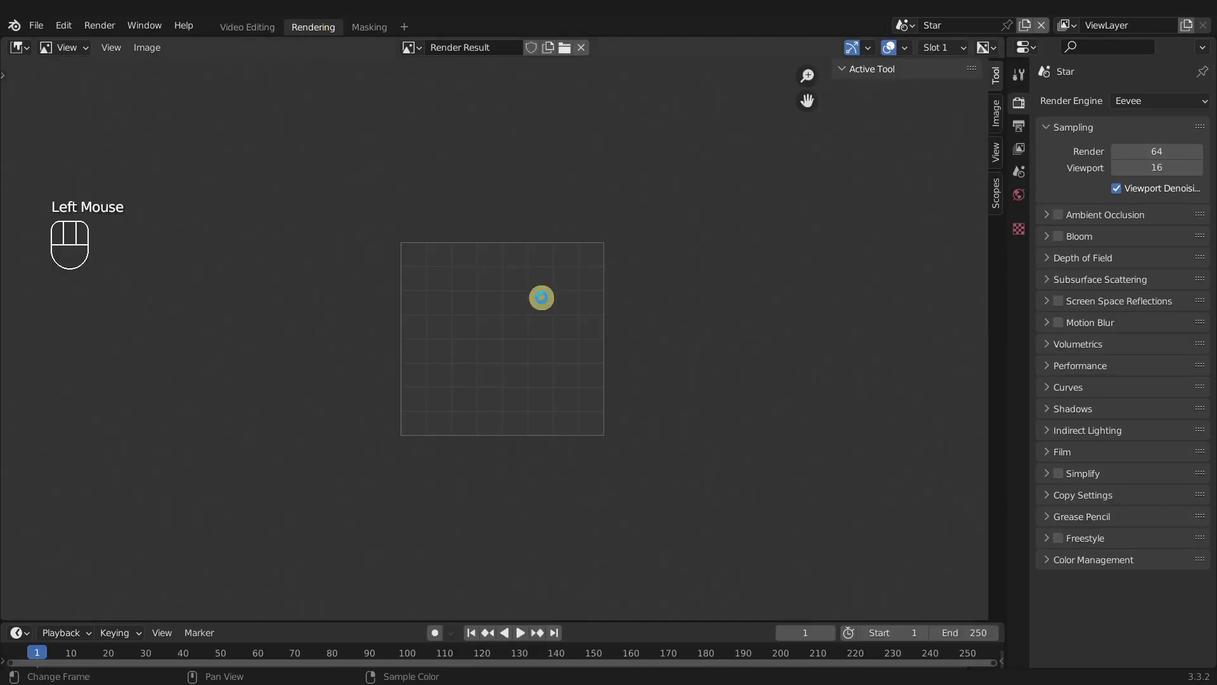
{"action": "key", "text": "F12"}
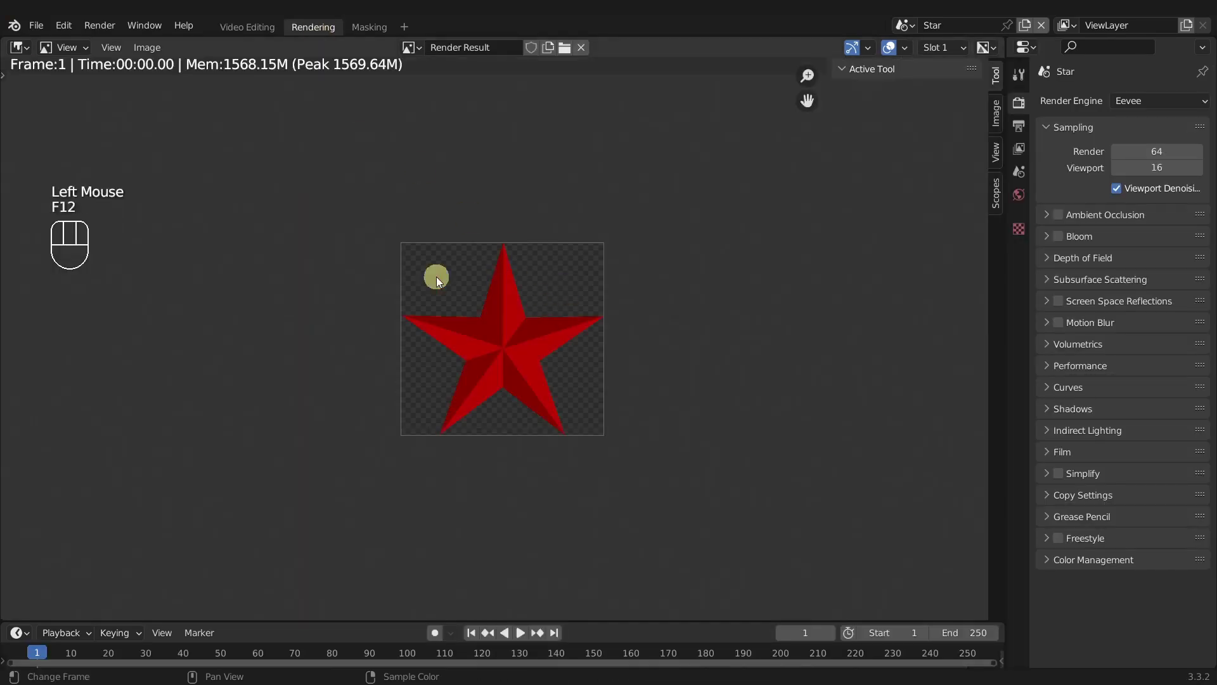
{"action": "left_click", "coordinate": [157, 51]}
{"action": "left_click", "coordinate": [181, 169]}
{"action": "left_click", "coordinate": [1154, 135]}
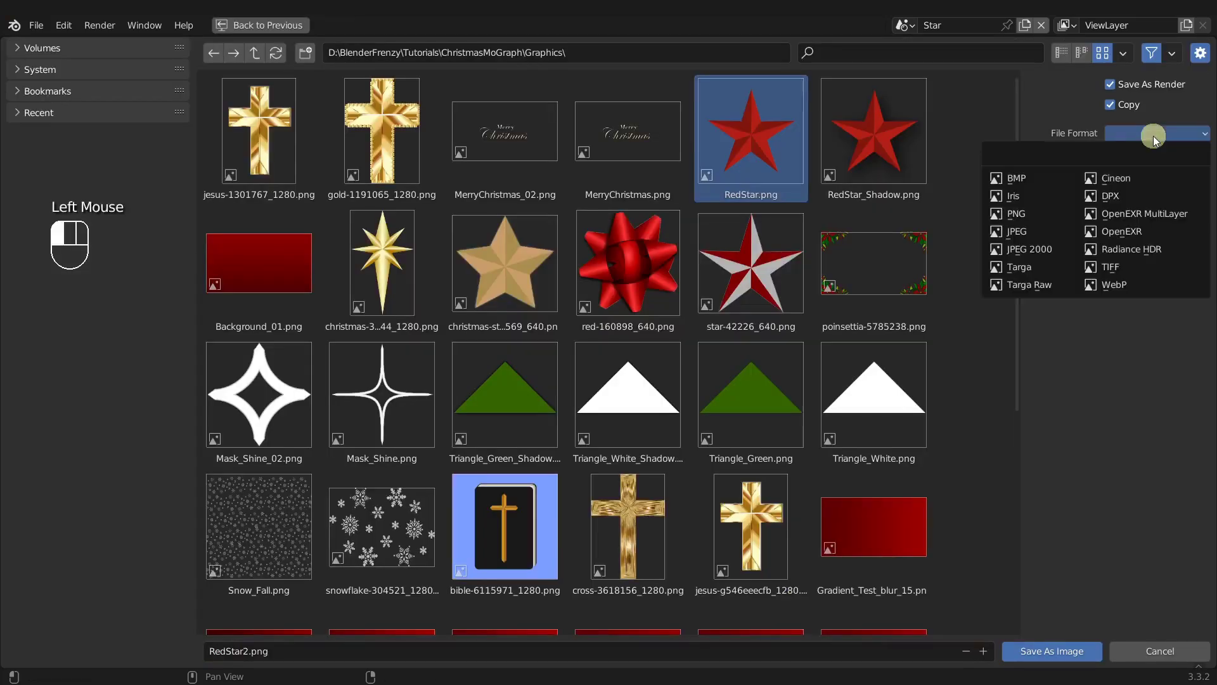
{"action": "left_click", "coordinate": [1015, 213]}
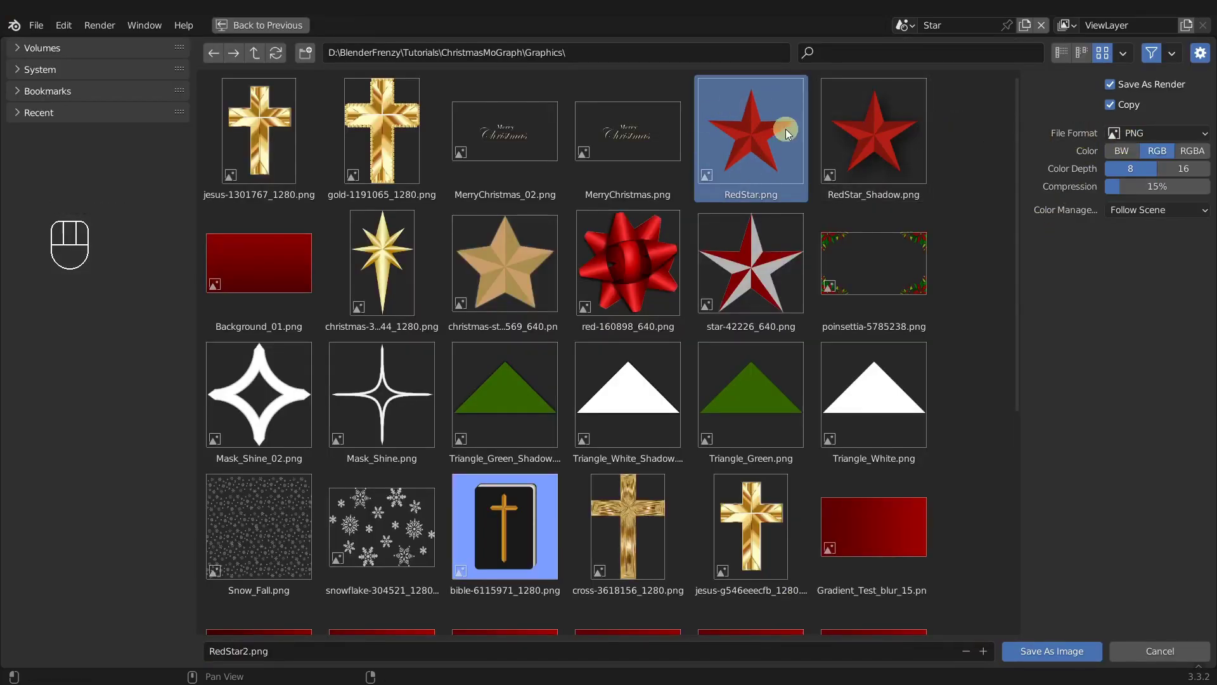
{"action": "left_click", "coordinate": [1191, 156]}
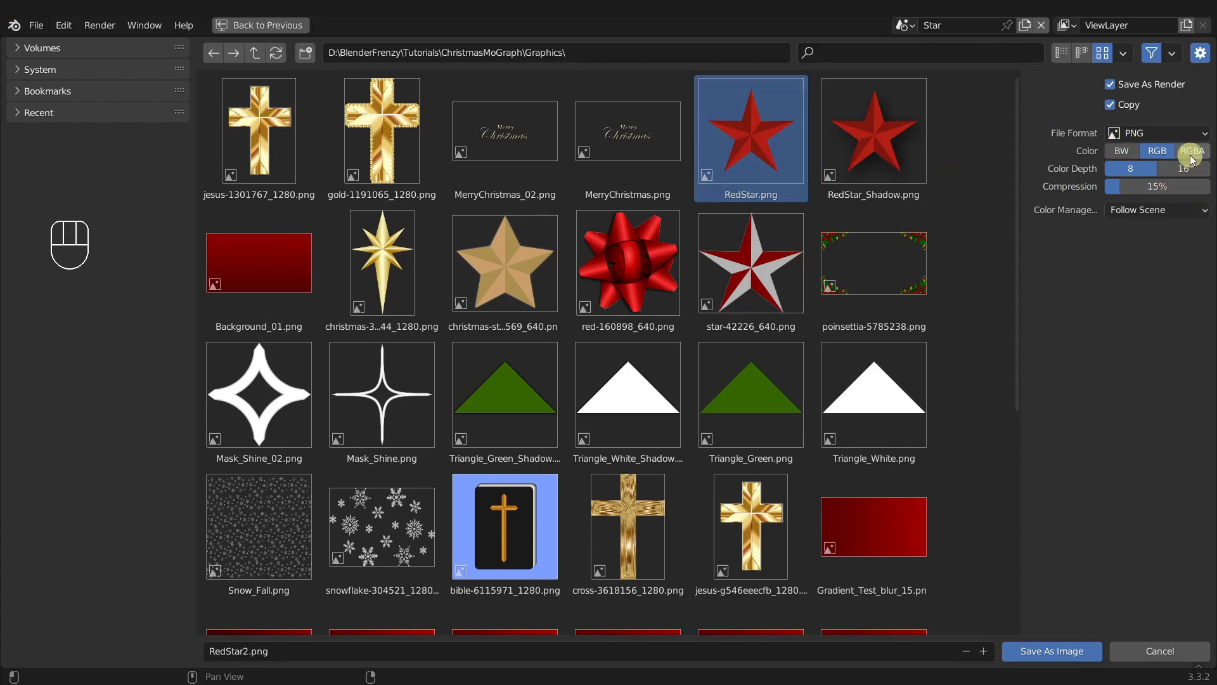
{"action": "left_click", "coordinate": [1191, 154]}
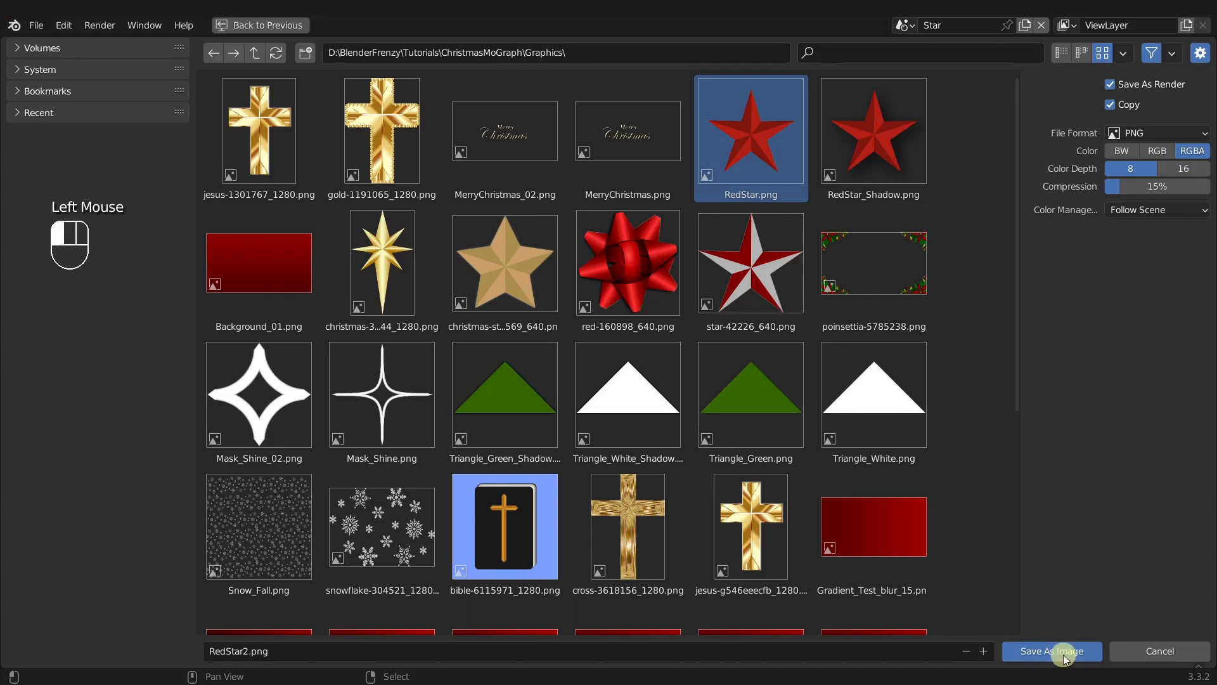
{"action": "left_click", "coordinate": [1026, 651]}
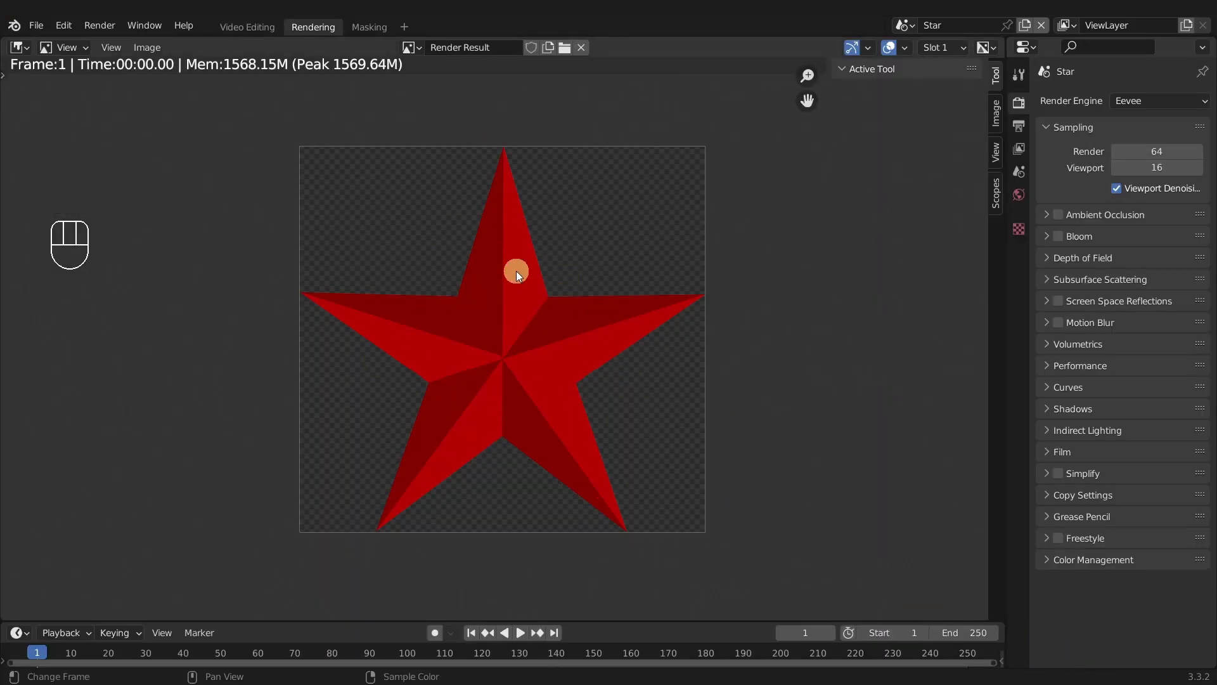
- Return to the Video Editing workspace and duplicate the star image strip into channel 6 at the same start frame
{"action": "left_click", "coordinate": [247, 27]}
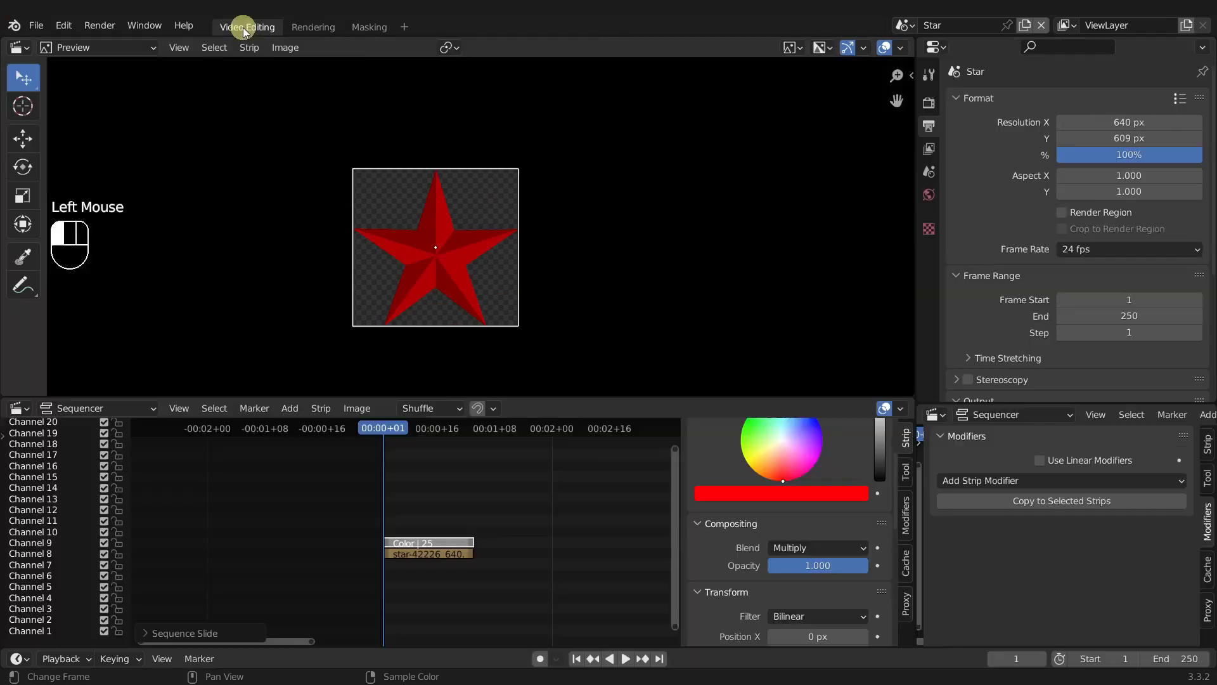
{"action": "scroll", "coordinate": [418, 545], "scroll_direction": "up", "scroll_amount": 3}
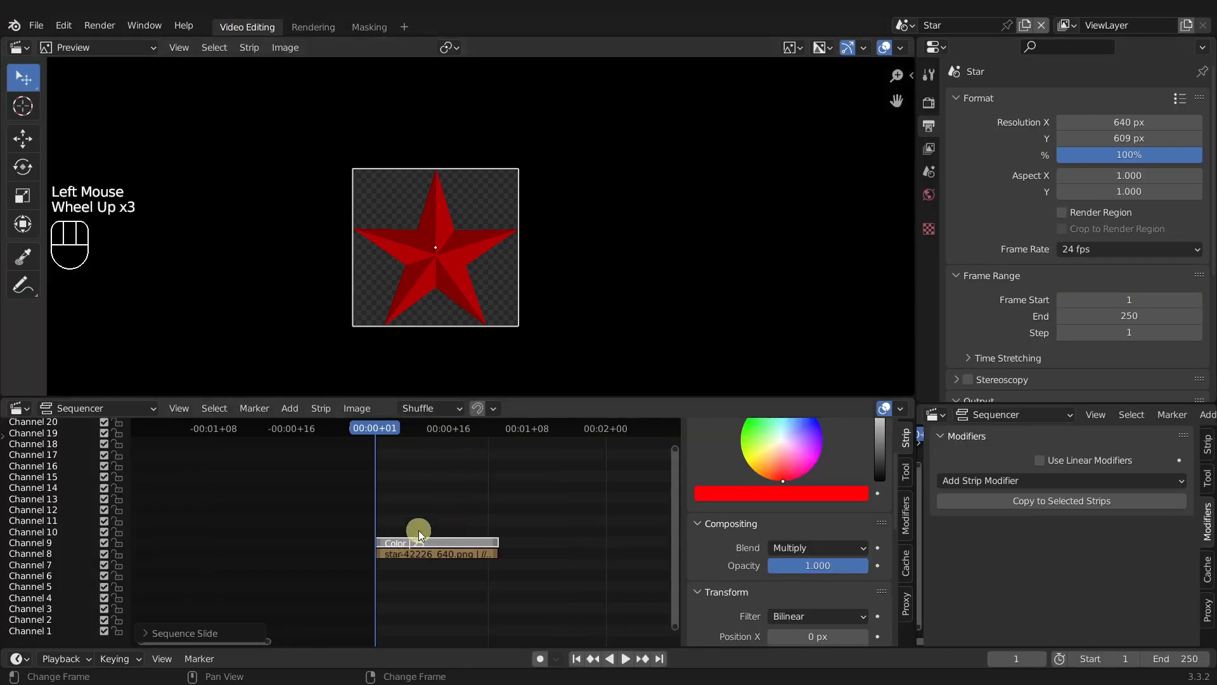
{"action": "left_click", "coordinate": [416, 555]}
{"action": "left_click", "coordinate": [407, 558]}
{"action": "key", "text": "shift+d"}
{"action": "scroll", "coordinate": [405, 561], "scroll_direction": "down", "scroll_amount": 1}
{"action": "scroll", "coordinate": [406, 561], "scroll_direction": "up", "scroll_amount": 2}
{"action": "left_click", "coordinate": [419, 575]}
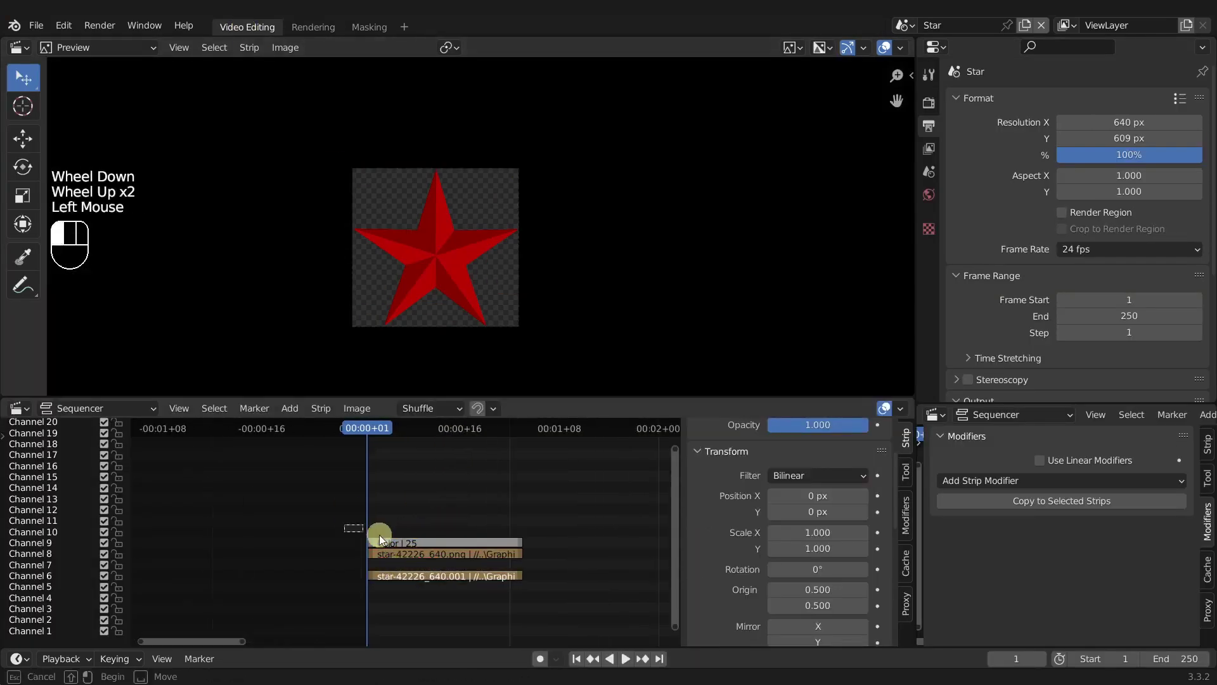
- Mute the color strip and original star strip, and give the duplicated star a Saturation of 0 and Multiply of 5
{"action": "key", "text": "h"}
{"action": "left_click", "coordinate": [433, 580]}
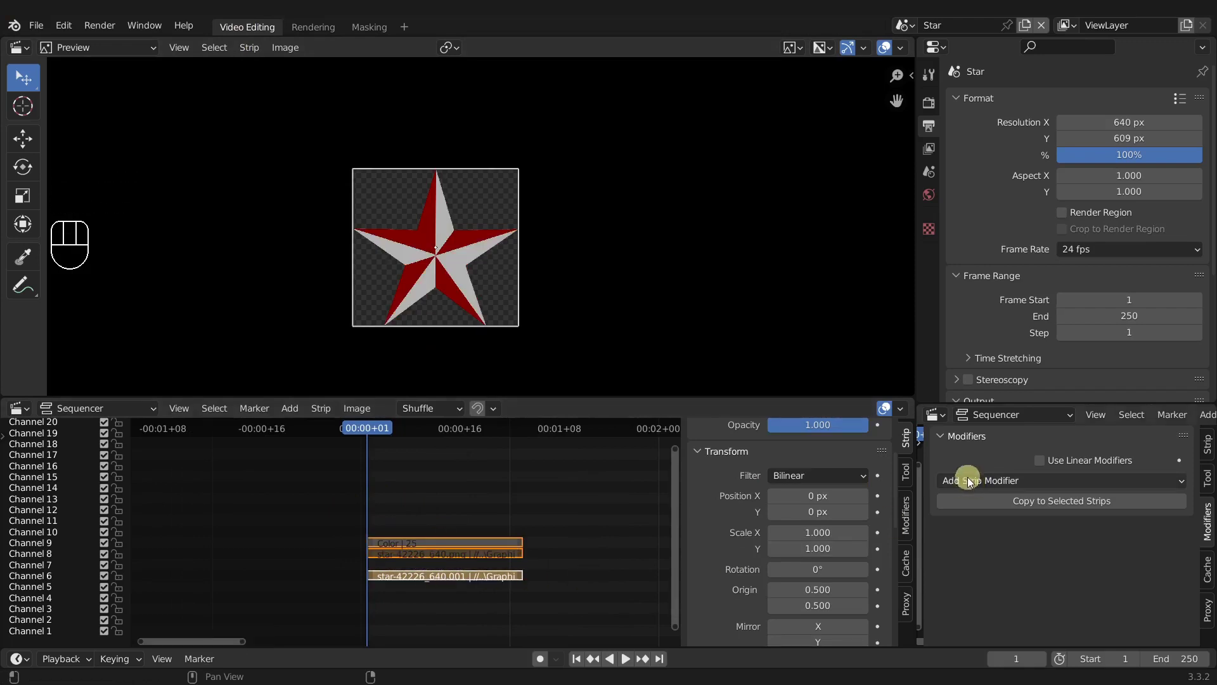
{"action": "scroll", "coordinate": [761, 496], "scroll_direction": "down", "scroll_amount": 4}
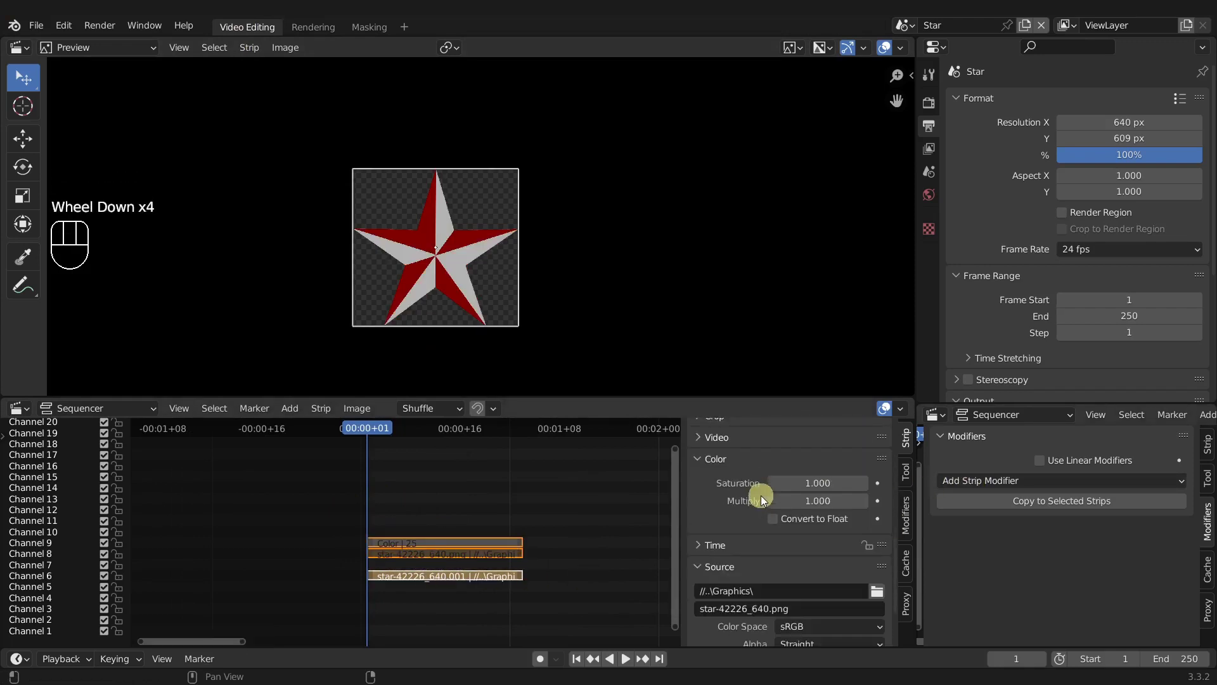
{"action": "left_click_drag", "start_coordinate": [823, 482], "coordinate": [749, 481]}
{"action": "left_click_drag", "start_coordinate": [887, 500], "coordinate": [790, 500]}
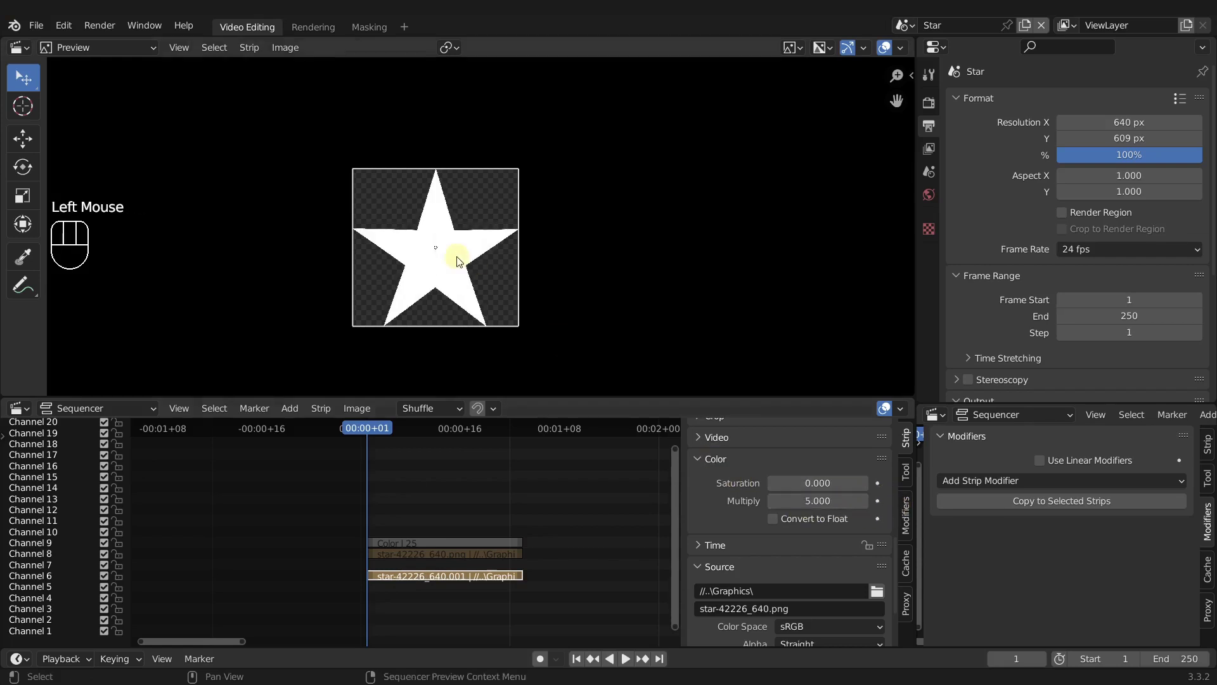
{"action": "scroll", "coordinate": [436, 246], "scroll_direction": "up", "scroll_amount": 3}
{"action": "scroll", "coordinate": [441, 245], "scroll_direction": "up", "scroll_amount": 3}
{"action": "scroll", "coordinate": [401, 246], "scroll_direction": "down", "scroll_amount": 5}
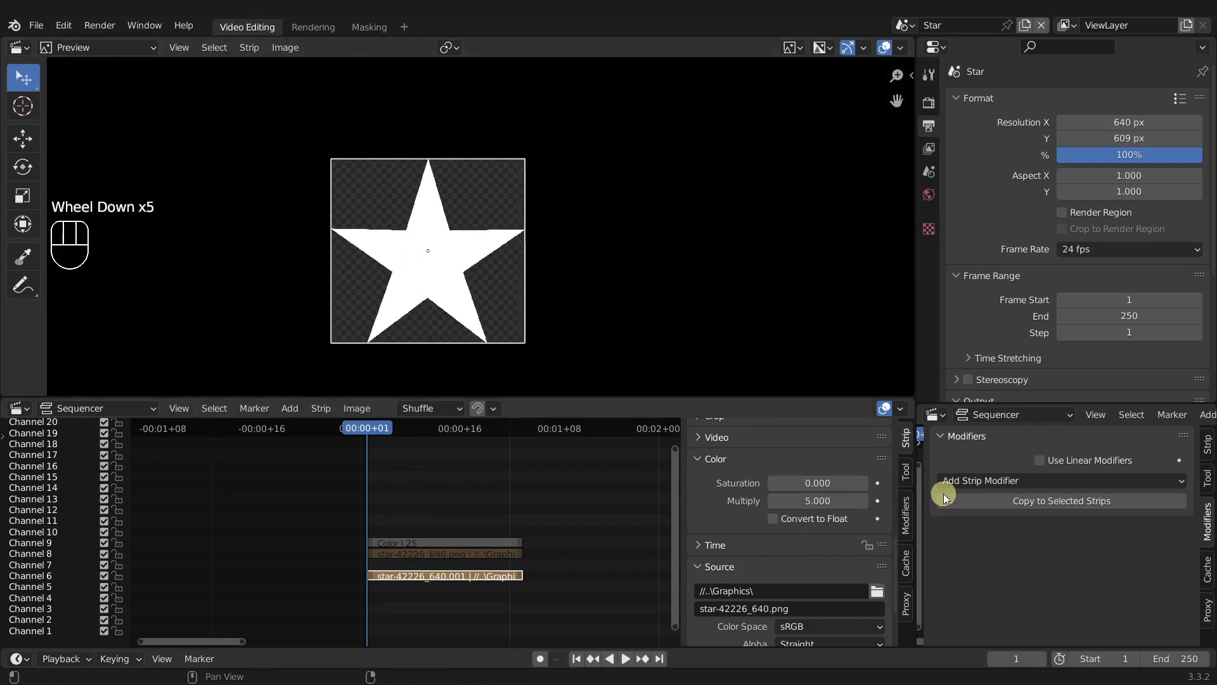
- Enlarge the editor showing the strip modifiers, hide the main sequencer's sidebar, and add a Curves modifier to the duplicated star
{"action": "left_click", "coordinate": [907, 517]}
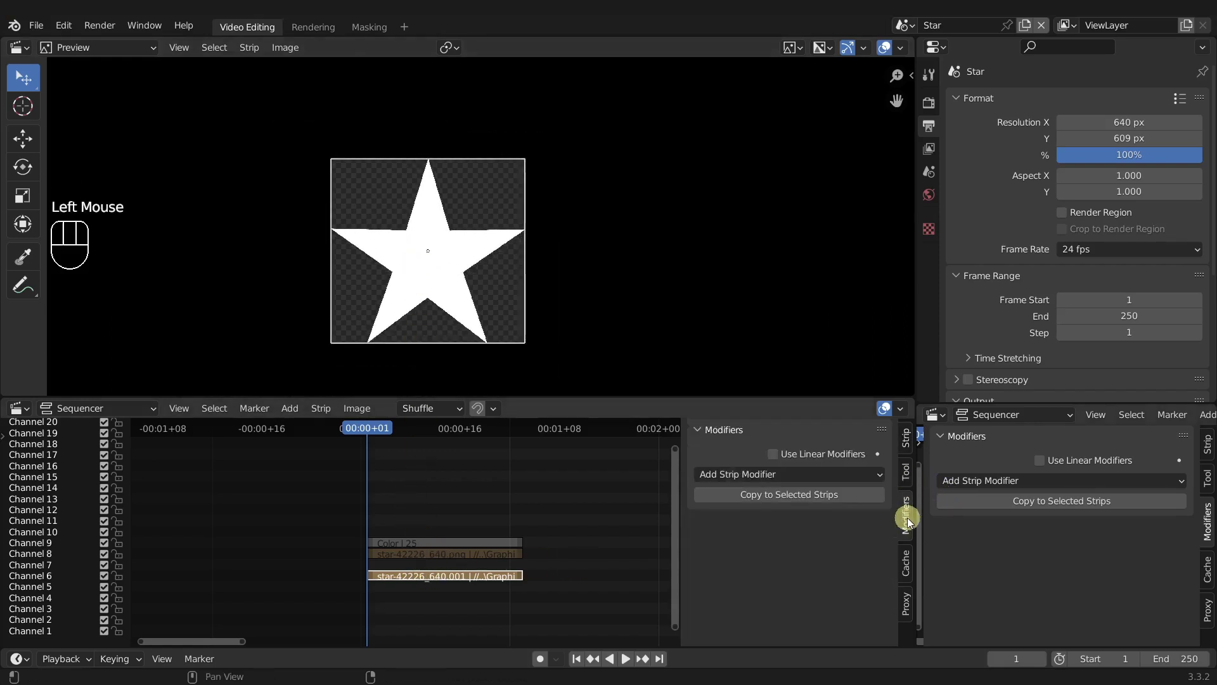
{"action": "left_click", "coordinate": [748, 476]}
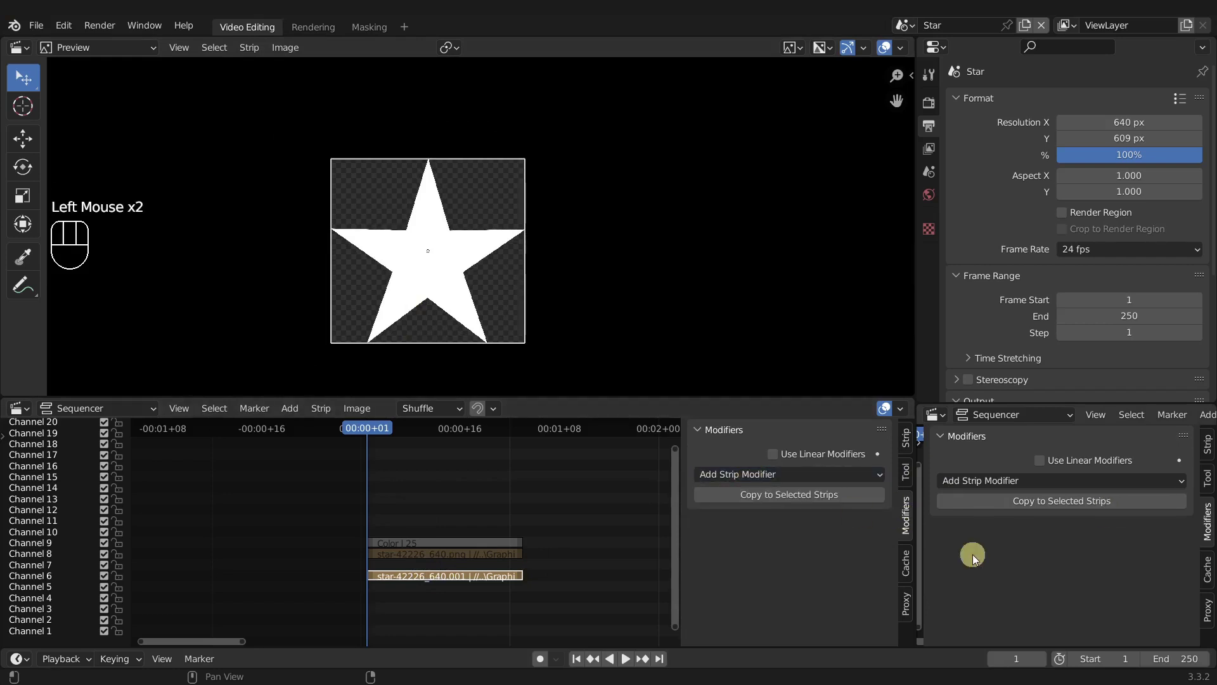
{"action": "left_click_drag", "start_coordinate": [1029, 402], "coordinate": [1028, 177]}
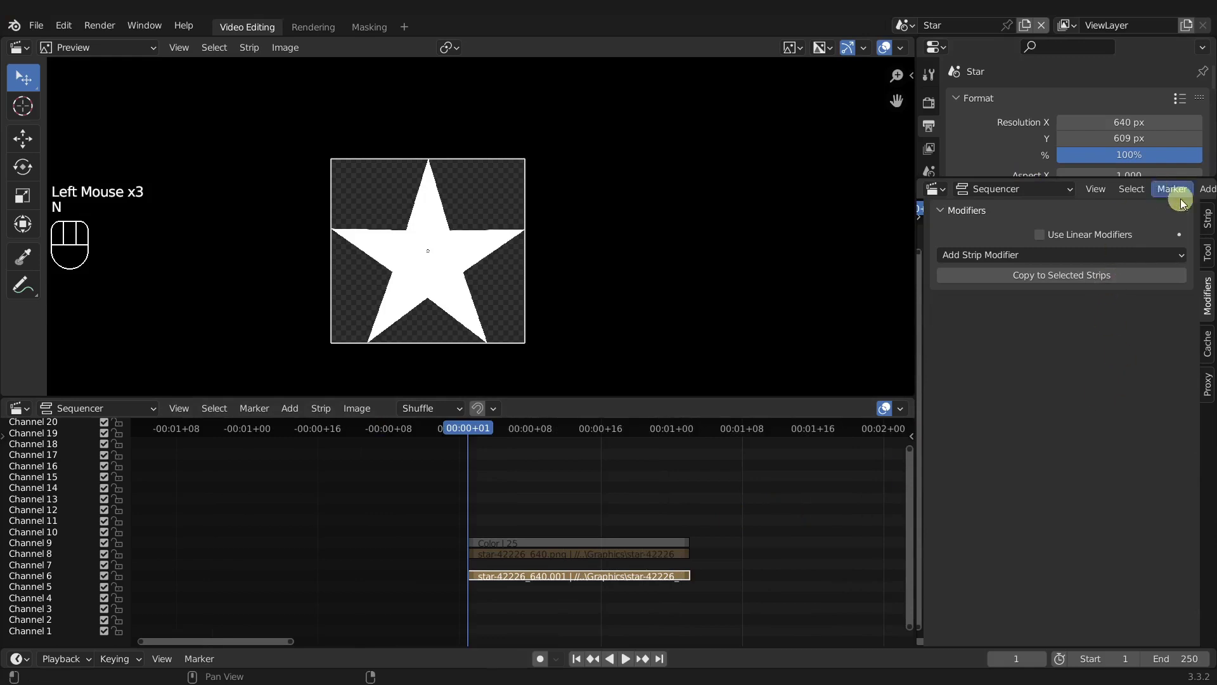
{"action": "left_click", "coordinate": [1038, 257]}
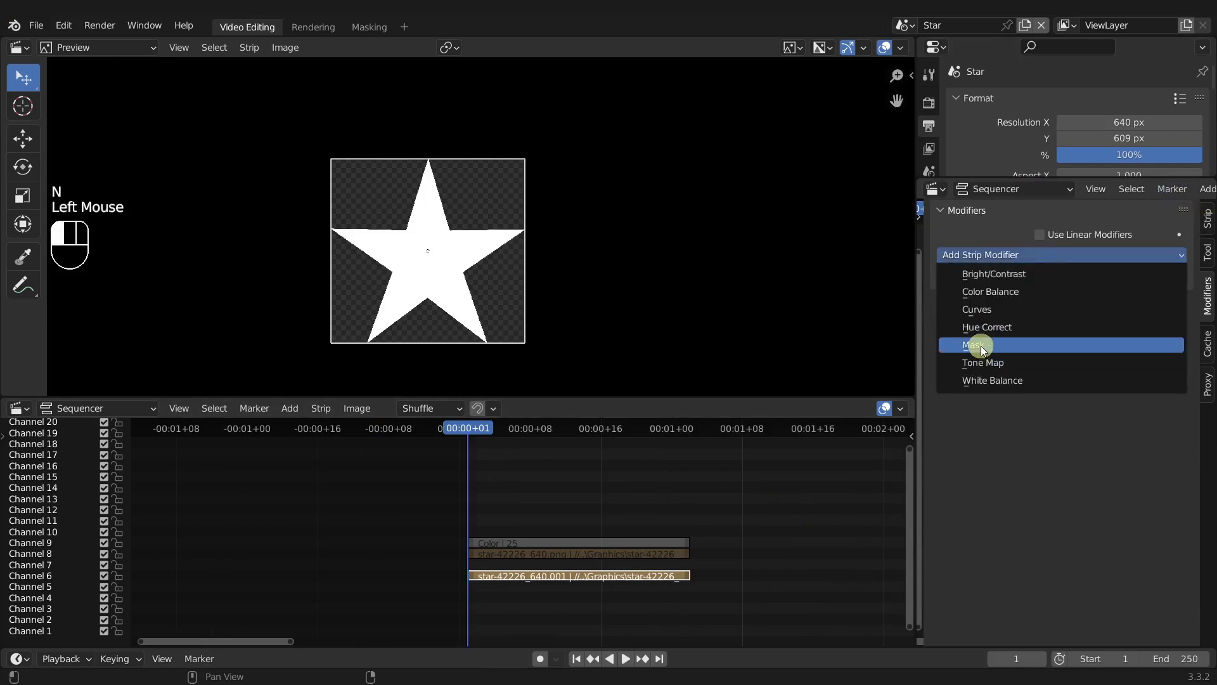
{"action": "left_click", "coordinate": [983, 309]}
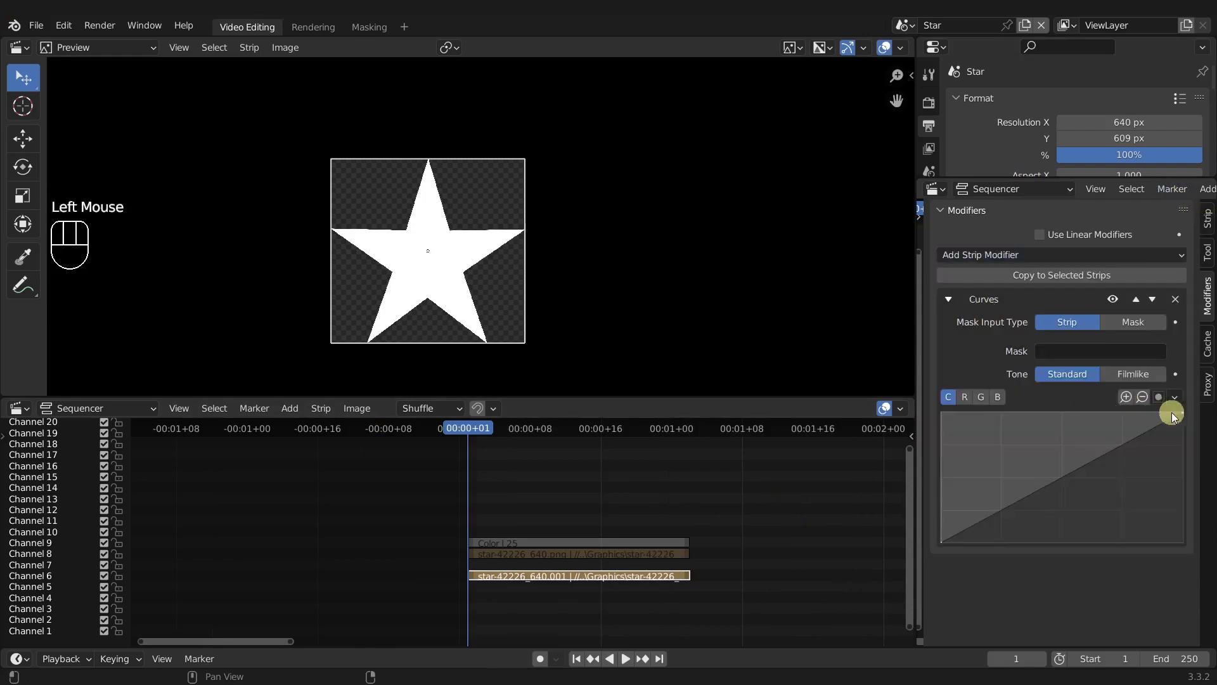
- Invert the combined curve with end points at X 0, Y 1 and X 1, Y 0, and move the playhead to frame 8
{"action": "left_click_drag", "start_coordinate": [1178, 411], "coordinate": [931, 393]}
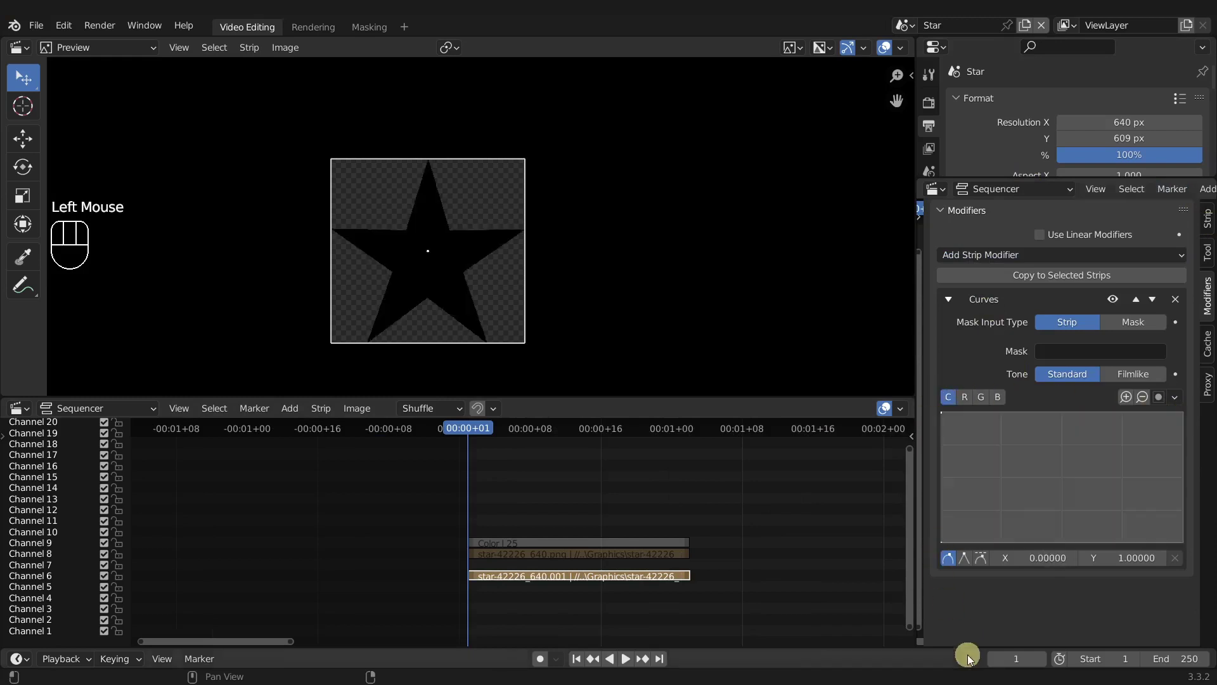
{"action": "left_click_drag", "start_coordinate": [943, 538], "coordinate": [1209, 557]}
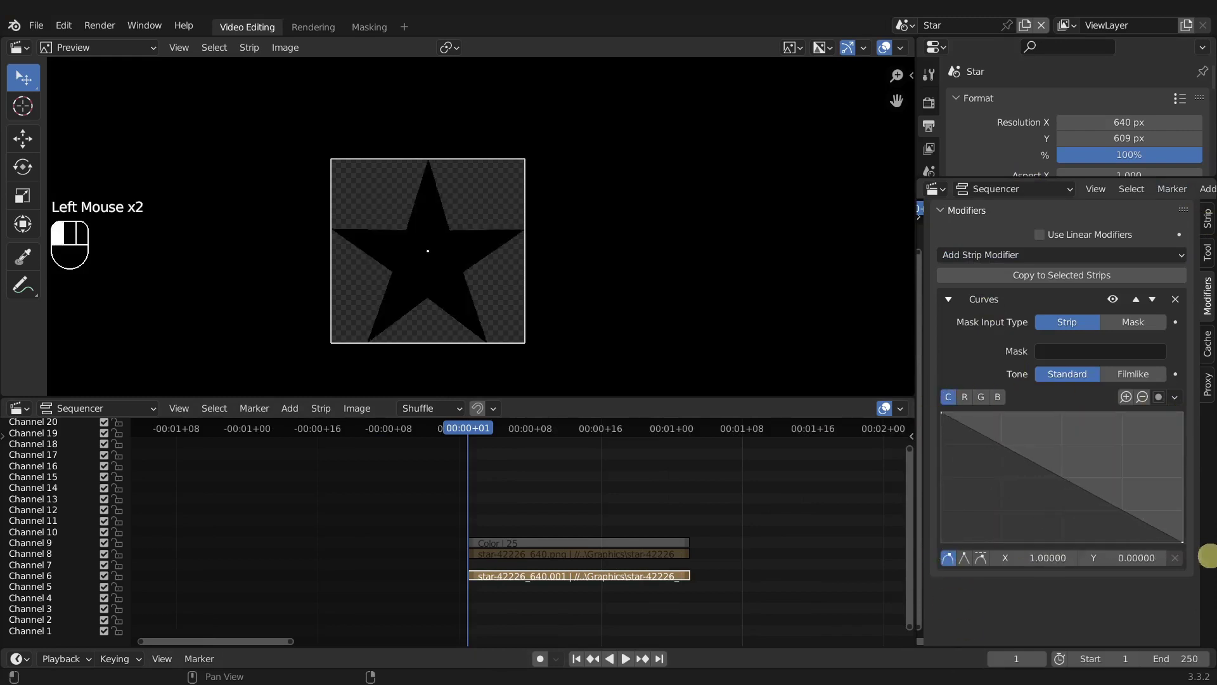
{"action": "scroll", "coordinate": [393, 260], "scroll_direction": "up", "scroll_amount": 6}
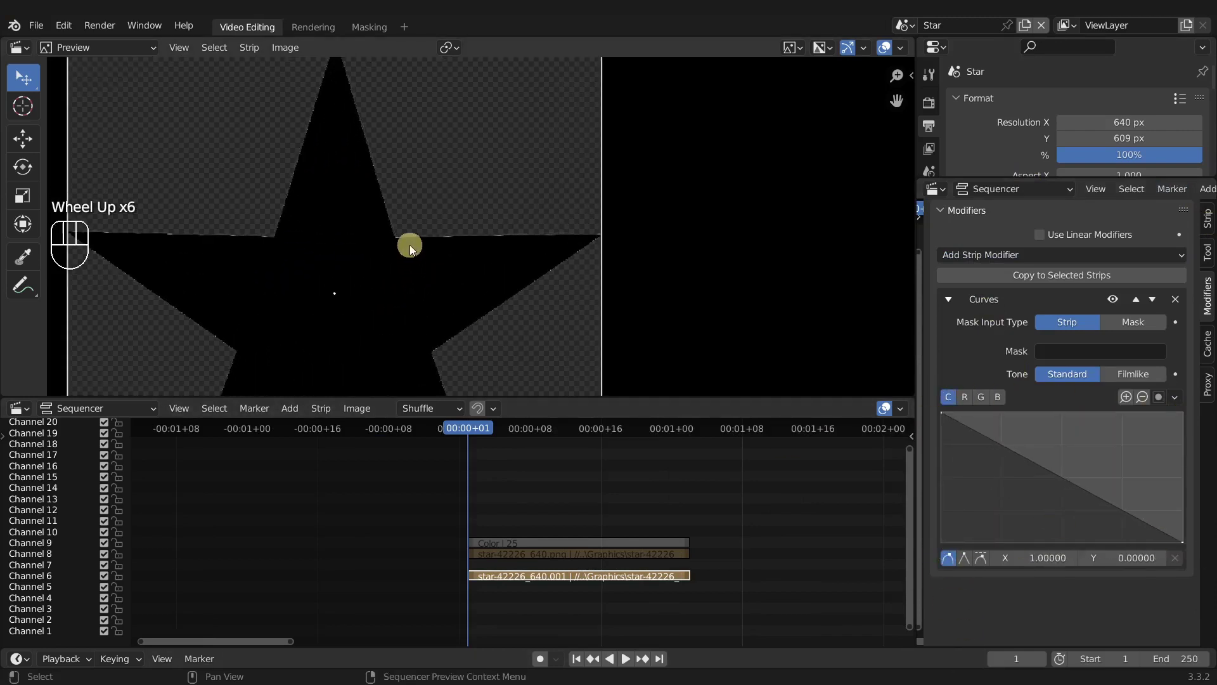
{"action": "right_click", "coordinate": [528, 577]}
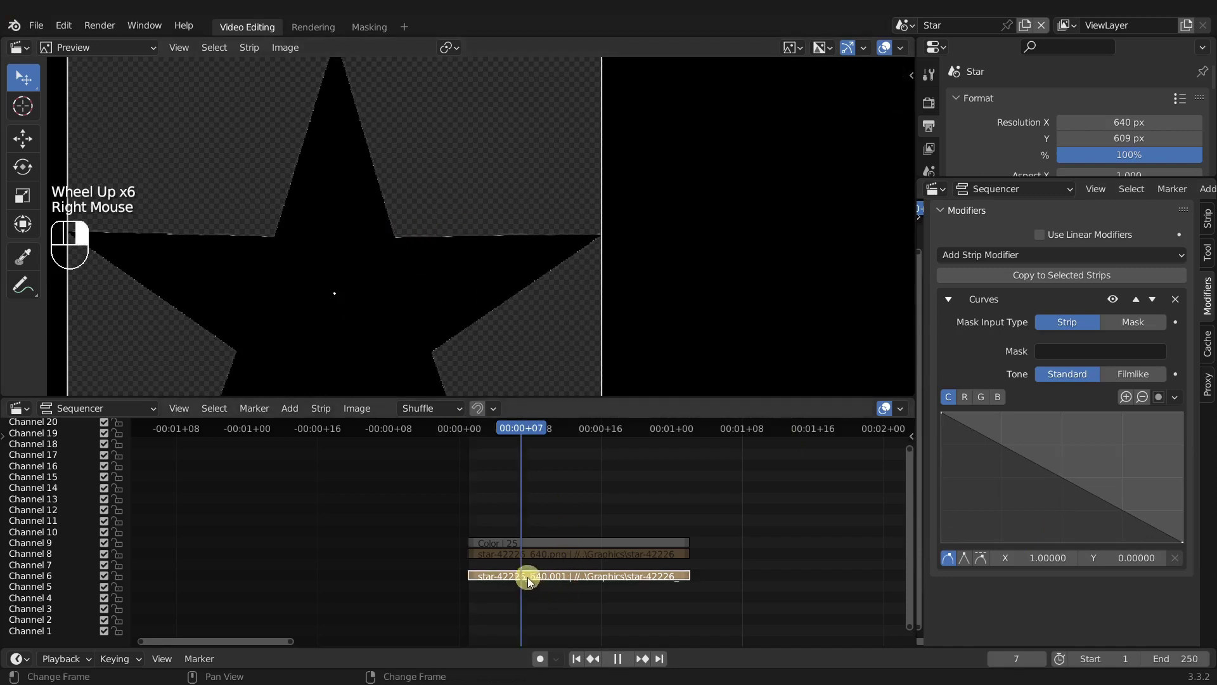
{"action": "left_click", "coordinate": [536, 573]}
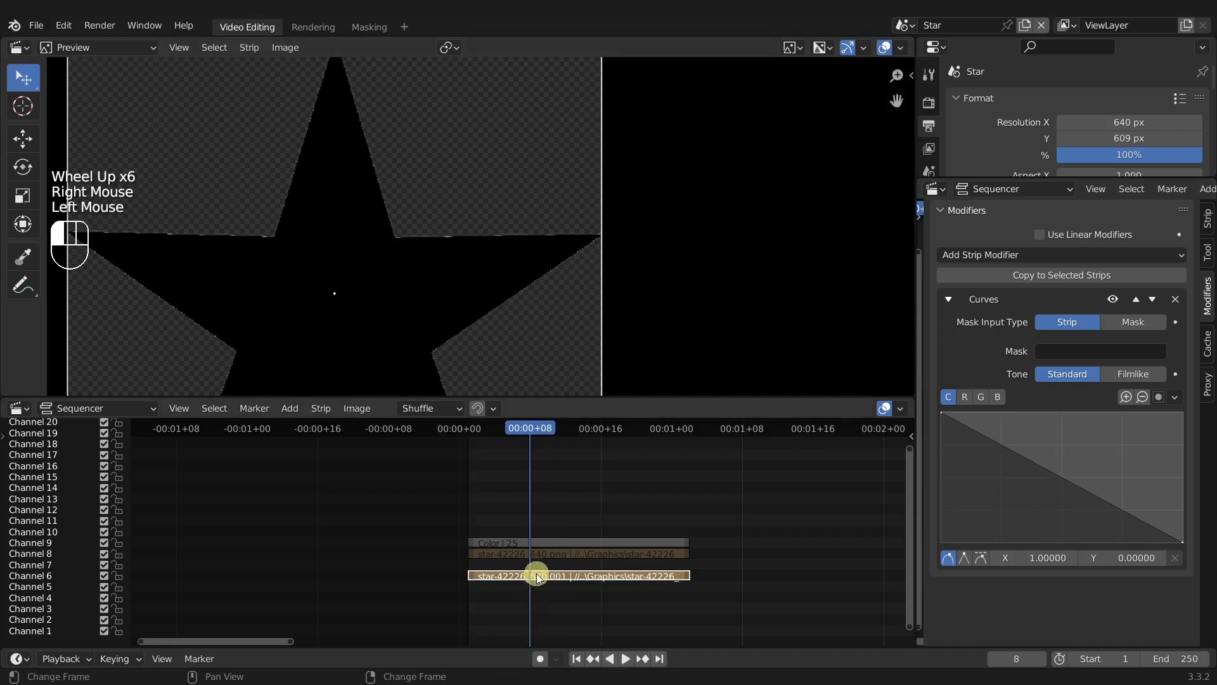
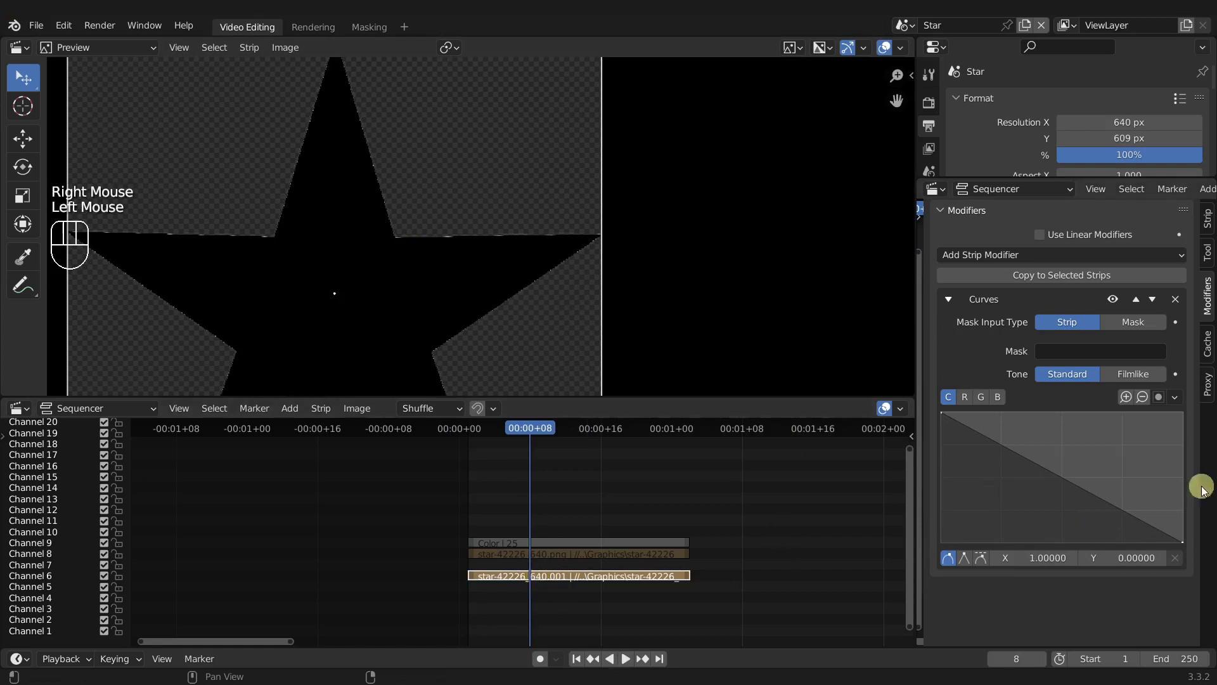
- Bring both curve end points to X 0, one at Y 0 and one at Y 1, to make the star solid black
{"action": "left_click_drag", "start_coordinate": [1181, 541], "coordinate": [994, 541]}
{"action": "left_click_drag", "start_coordinate": [957, 582], "coordinate": [869, 599]}
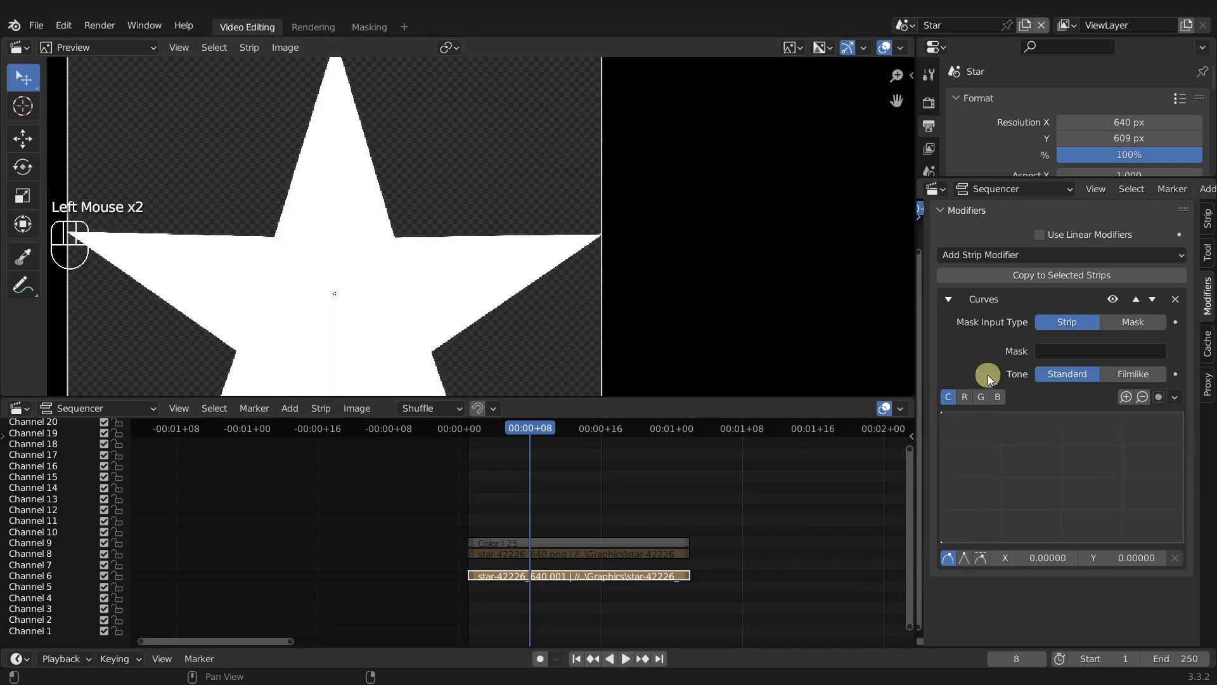
{"action": "left_click_drag", "start_coordinate": [949, 416], "coordinate": [941, 543]}
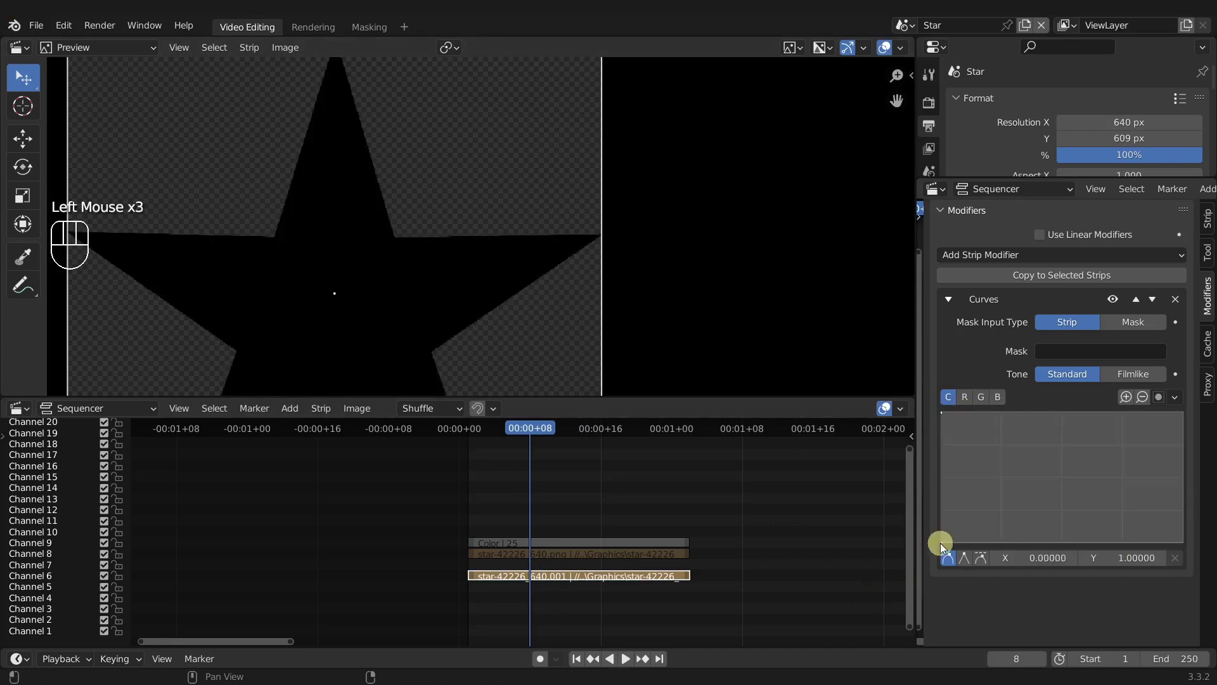
{"action": "scroll", "coordinate": [466, 257], "scroll_direction": "down", "scroll_amount": 2}
{"action": "scroll", "coordinate": [454, 274], "scroll_direction": "up", "scroll_amount": 1}
{"action": "scroll", "coordinate": [454, 274], "scroll_direction": "down", "scroll_amount": 4}
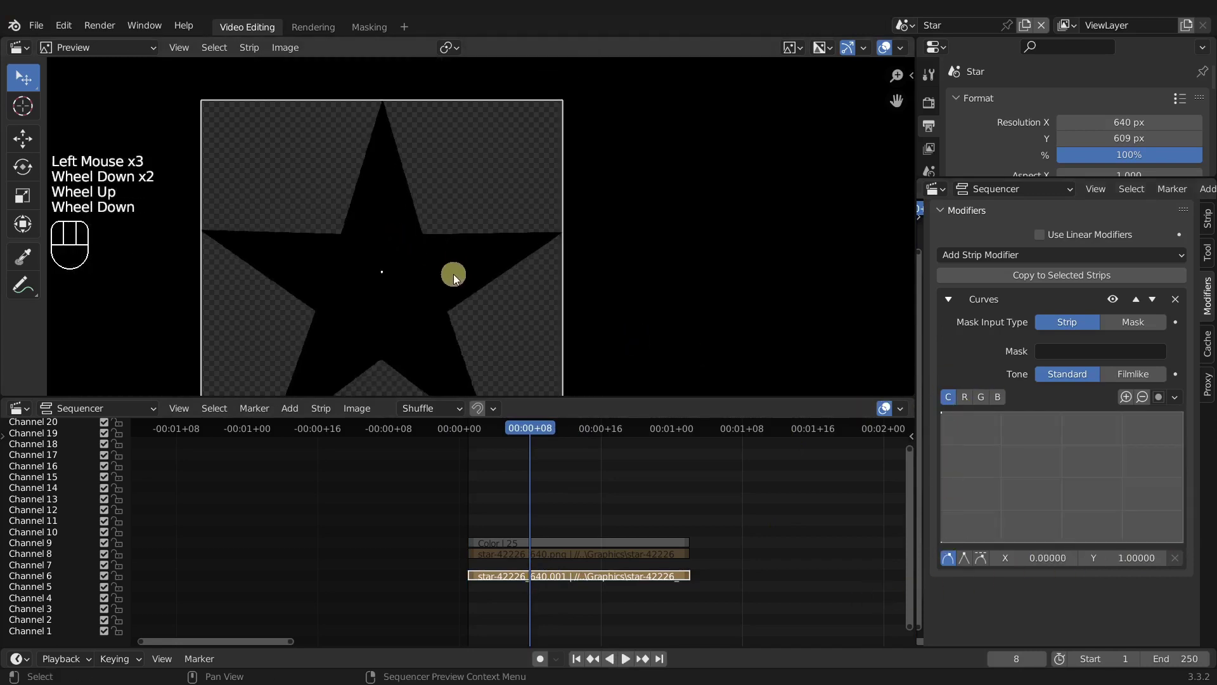
- Add a Gaussian Blur effect strip to the black star and mute its source image strip
{"action": "left_click", "coordinate": [543, 576]}
{"action": "key", "text": "shift+a"}
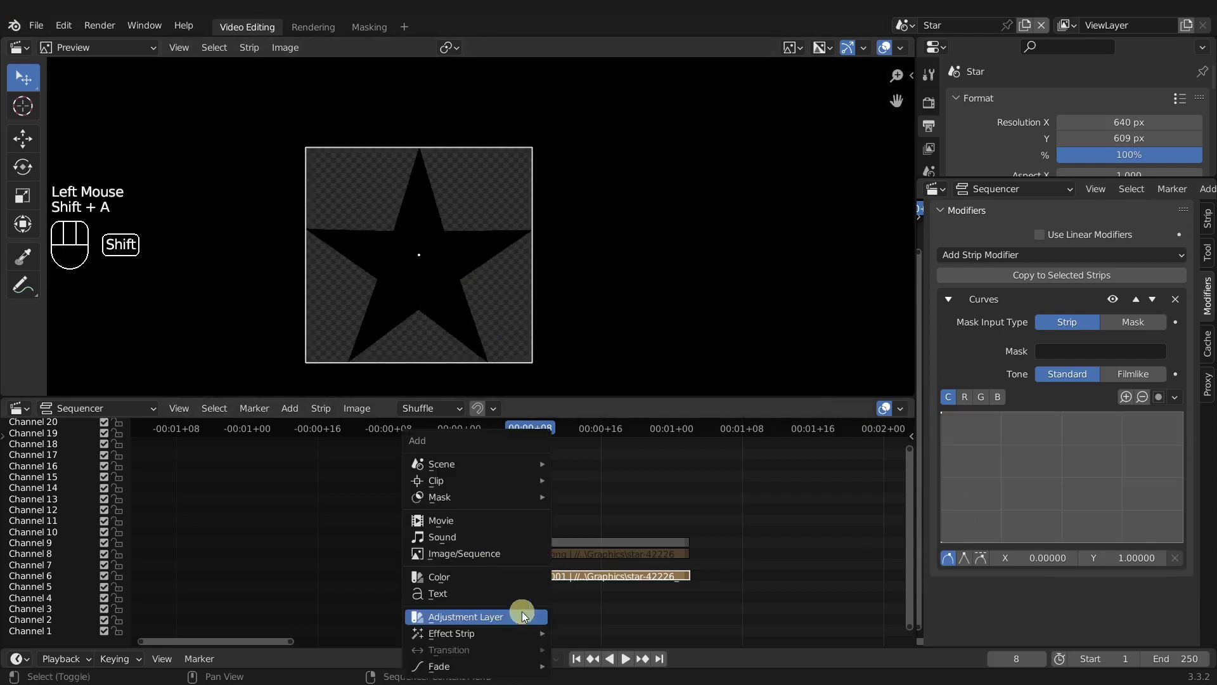
{"action": "mouse_move", "coordinate": [484, 631]}
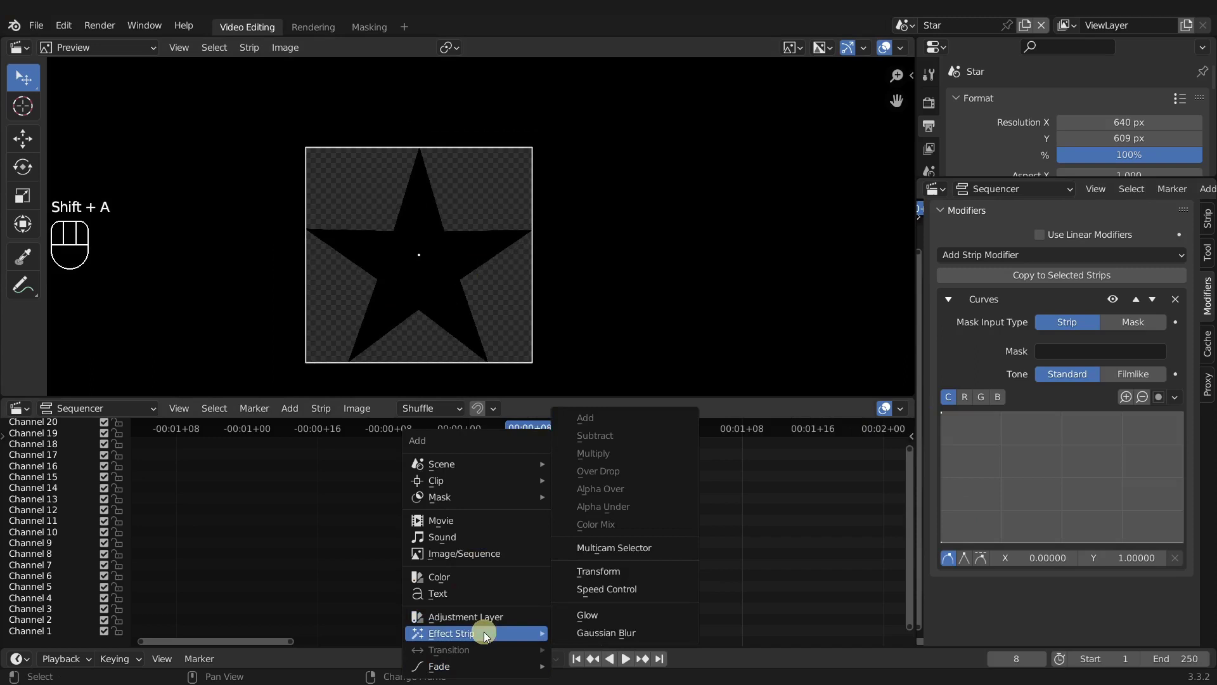
{"action": "left_click", "coordinate": [593, 632]}
{"action": "left_click", "coordinate": [496, 576]}
{"action": "left_click", "coordinate": [496, 575]}
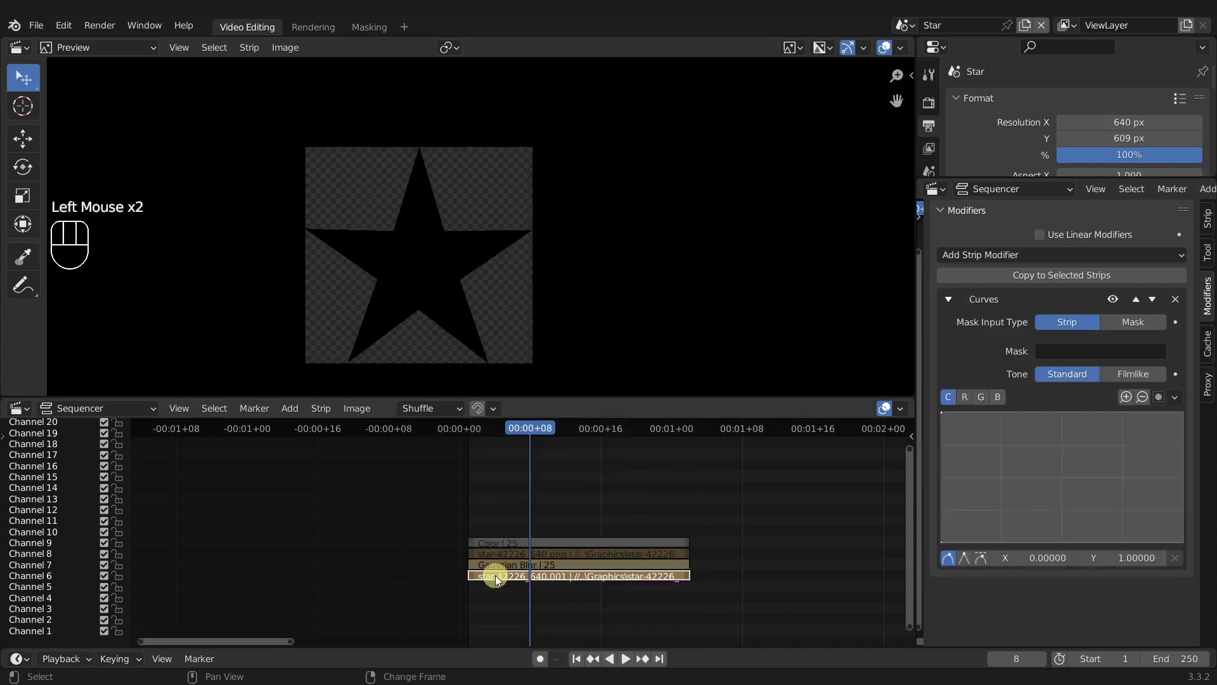
{"action": "key", "text": "h"}
- Set the Gaussian Blur strip's Size X and Y to 20
{"action": "double_click", "coordinate": [502, 565]}
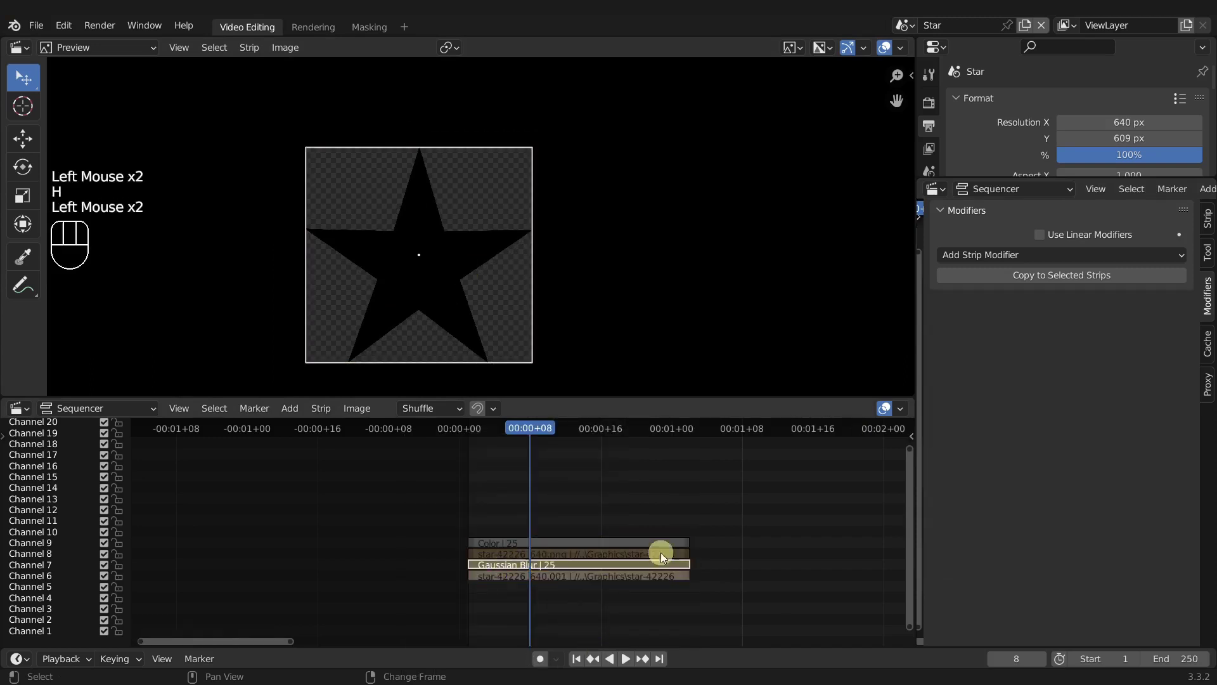
{"action": "left_click", "coordinate": [1206, 219]}
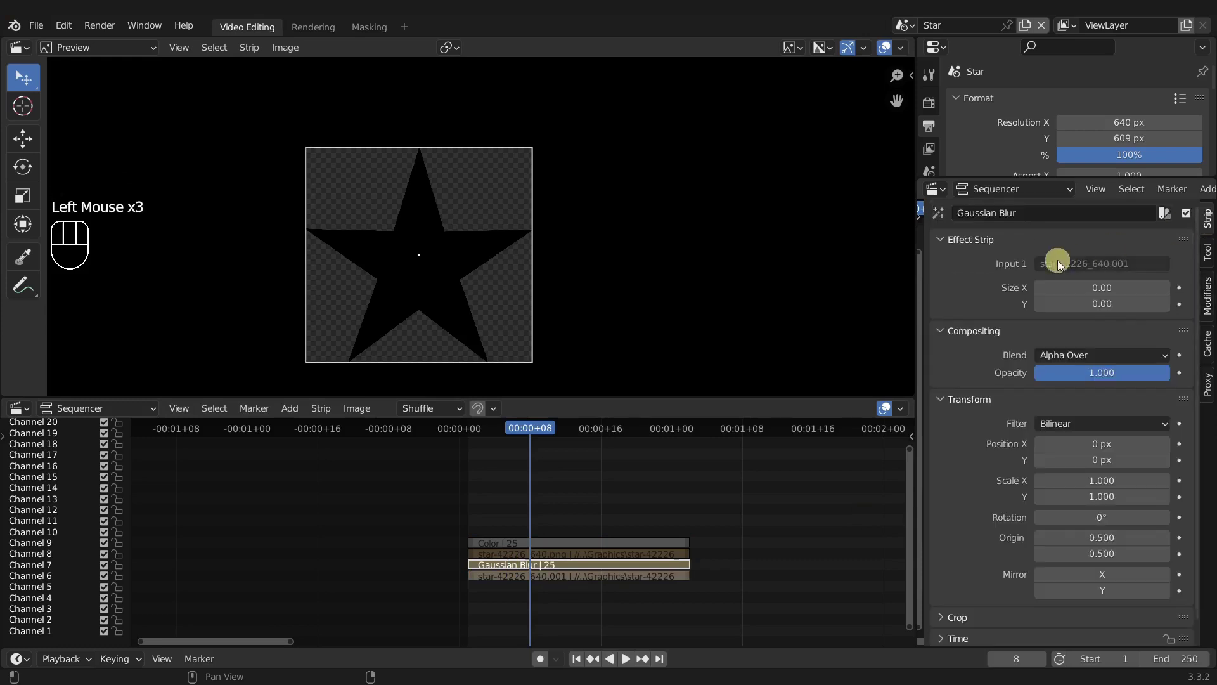
{"action": "left_click", "coordinate": [1087, 289]}
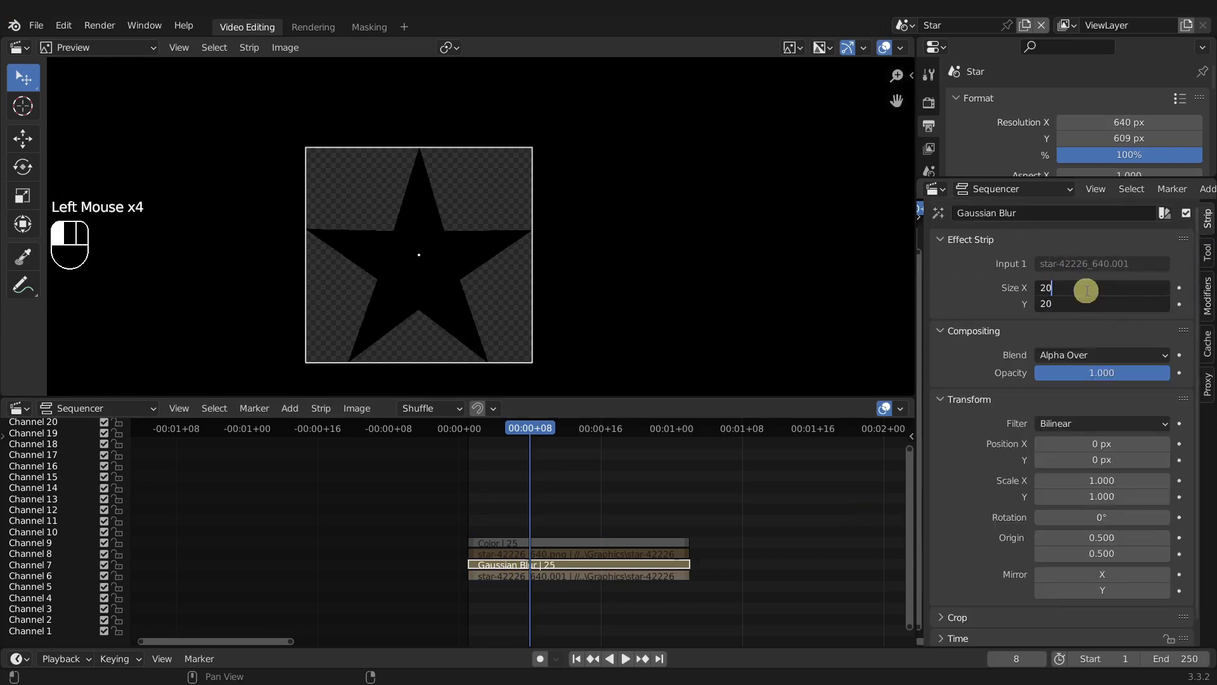
{"action": "key", "text": "Return"}
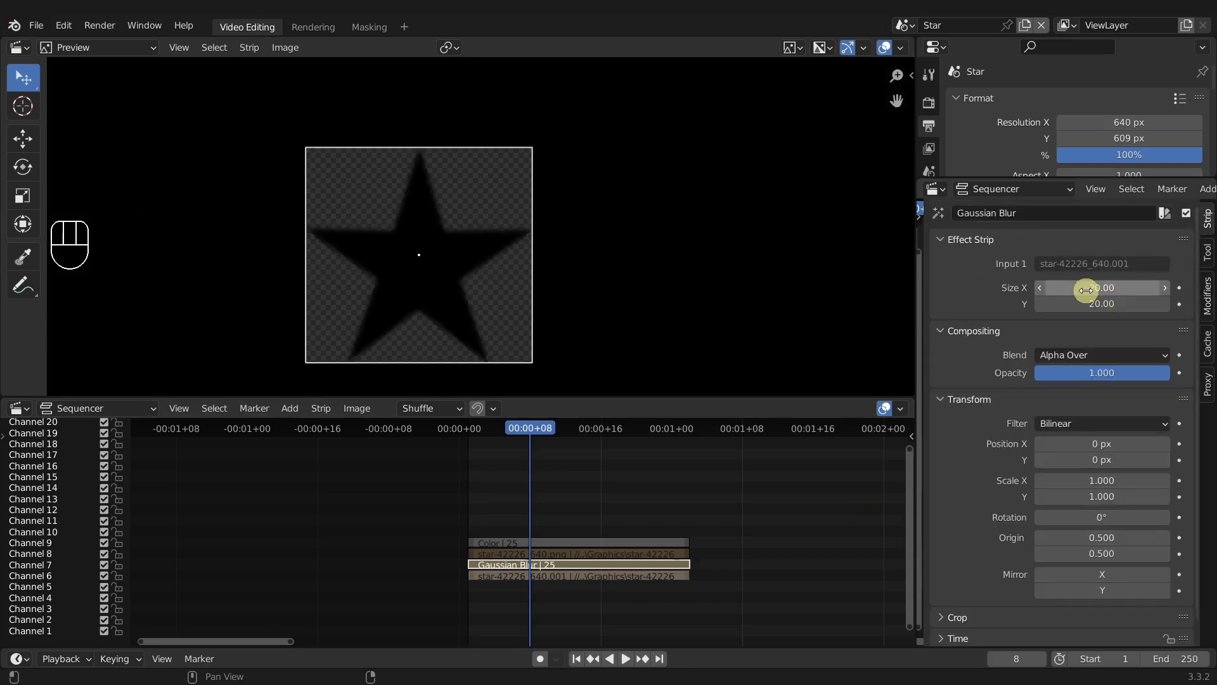
{"action": "scroll", "coordinate": [403, 249], "scroll_direction": "up", "scroll_amount": 3}
{"action": "scroll", "coordinate": [506, 577], "scroll_direction": "down", "scroll_amount": 1}
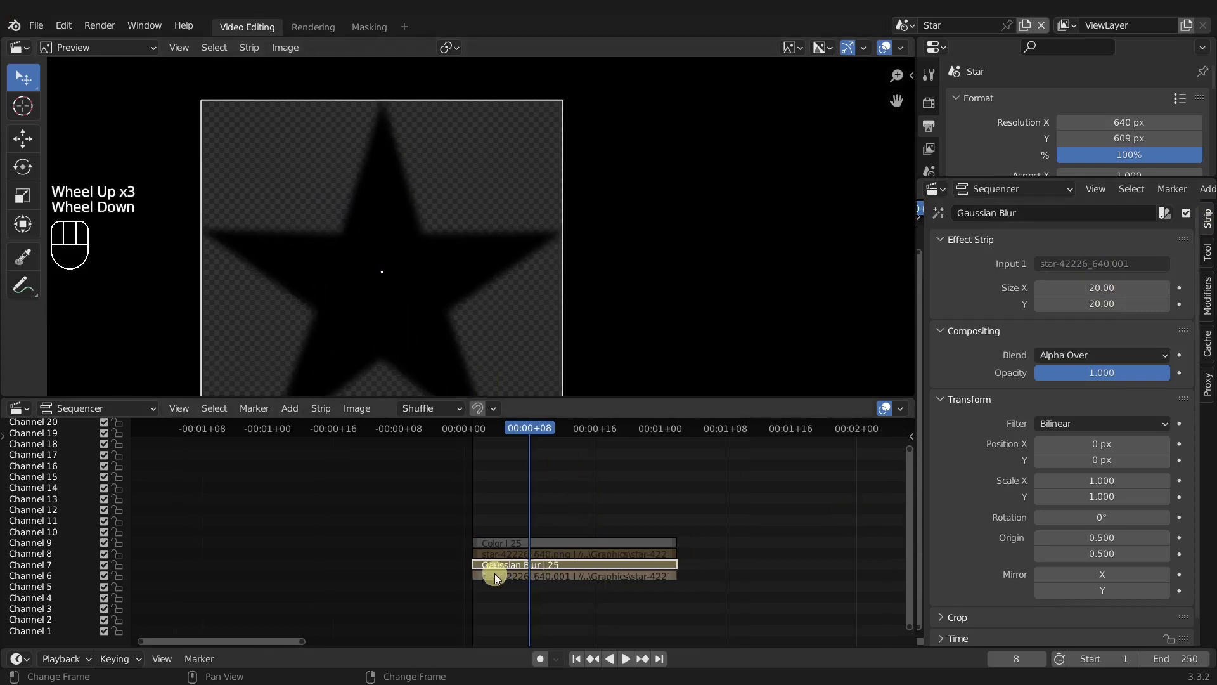
- Unmute the color strip and the original star strip above the blurred silhouette
{"action": "scroll", "coordinate": [488, 561], "scroll_direction": "up", "scroll_amount": 2}
{"action": "left_click_drag", "start_coordinate": [450, 528], "coordinate": [489, 553]}
{"action": "key", "text": "h"}
{"action": "key", "text": "h"}
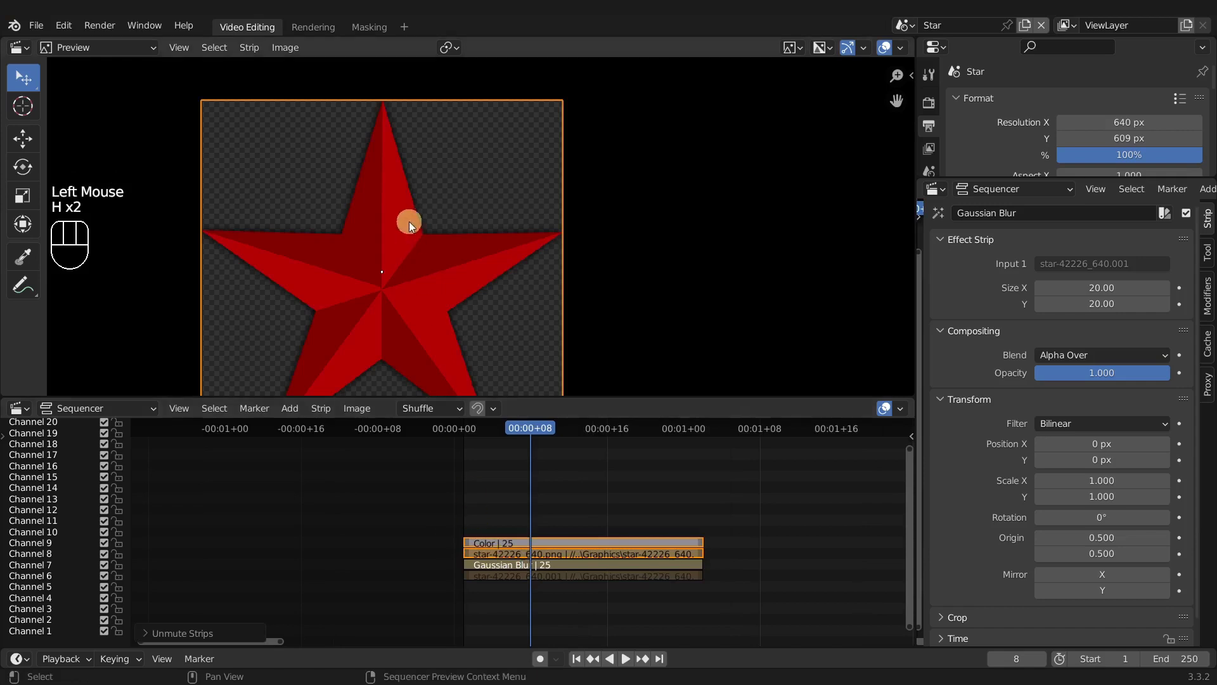
{"action": "scroll", "coordinate": [411, 231], "scroll_direction": "down", "scroll_amount": 3}
{"action": "scroll", "coordinate": [413, 241], "scroll_direction": "up", "scroll_amount": 2}
- Offset the blurred shadow from the red star to about X 22.7 px, Y 7.1 px
{"action": "double_click", "coordinate": [508, 565]}
{"action": "key", "text": "g"}
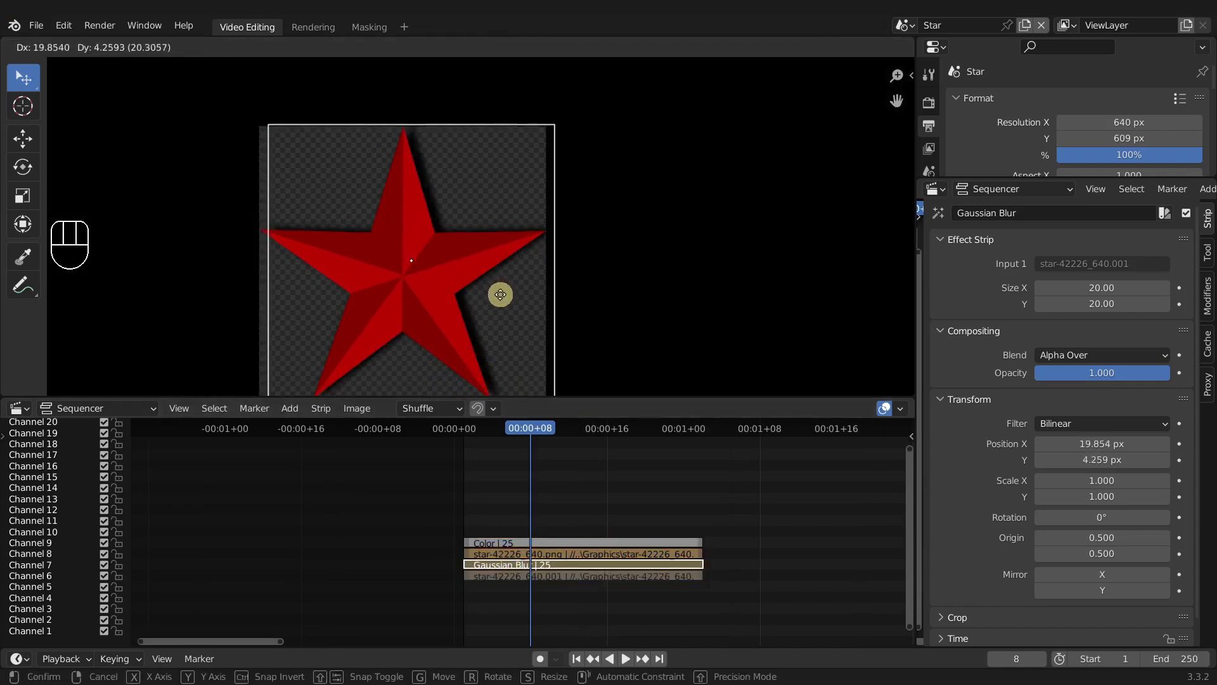
{"action": "left_click", "coordinate": [500, 293]}
{"action": "key", "text": "g"}
{"action": "key", "text": "g"}
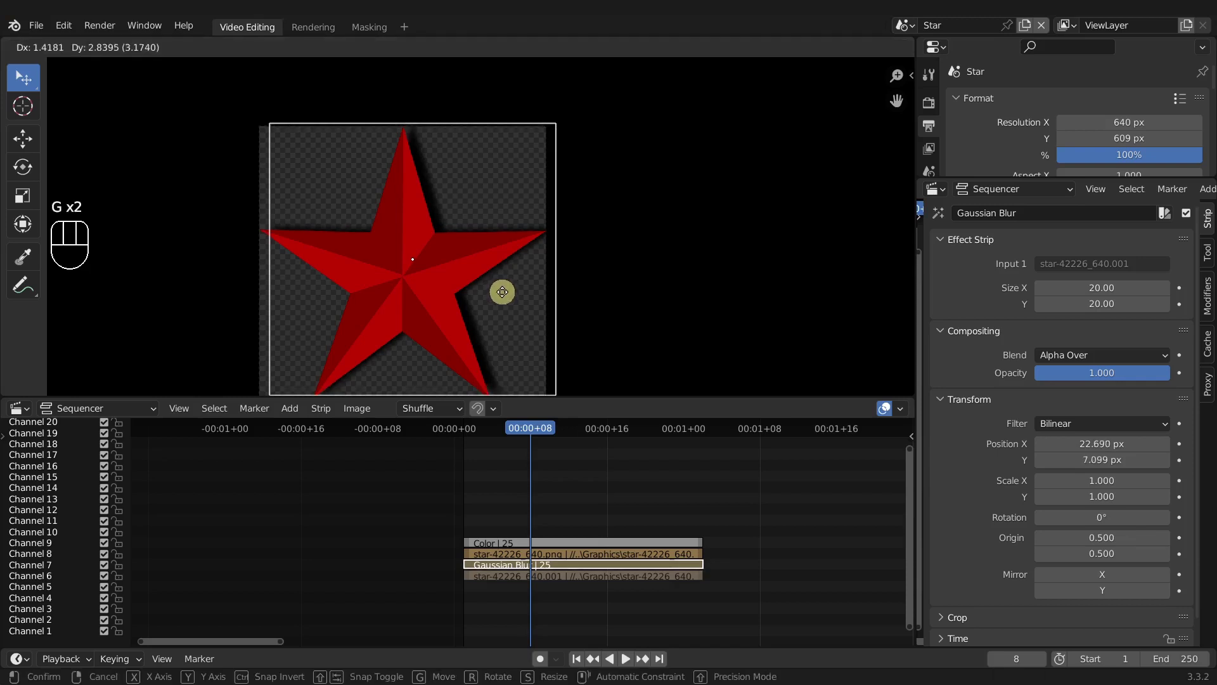
{"action": "left_click", "coordinate": [405, 268]}
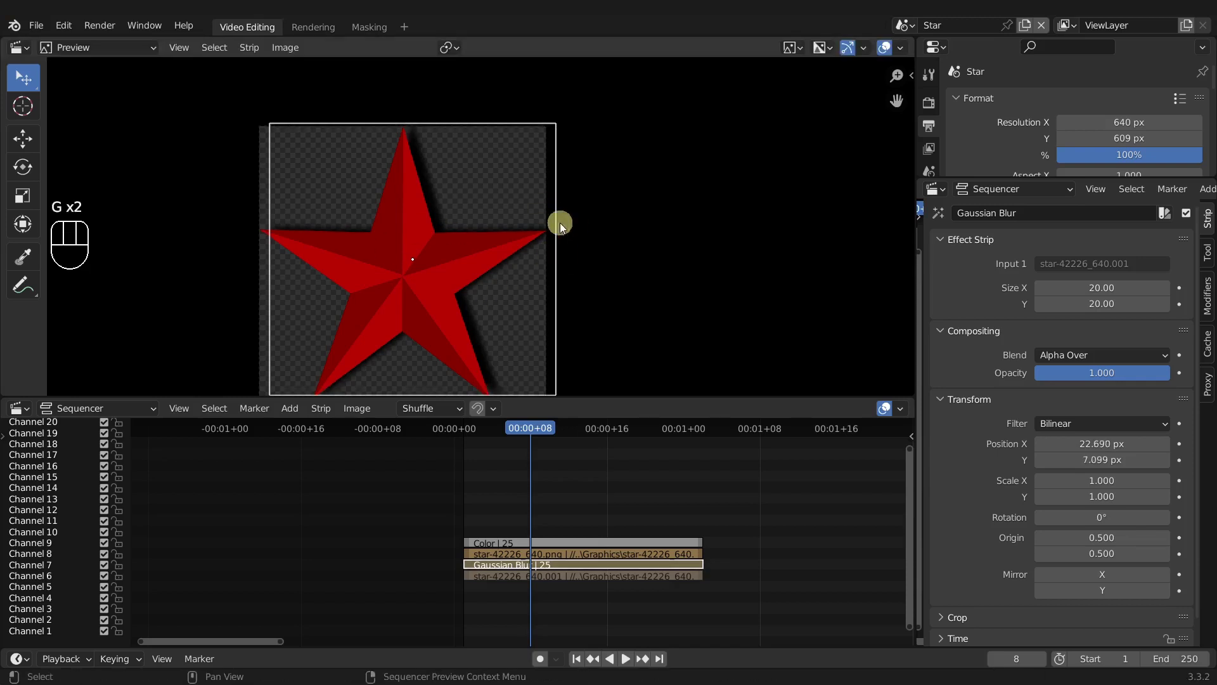
- Set the Star scene's resolution to 698 × 698 px and lower the blur strip's opacity to about 0.532
{"action": "left_click_drag", "start_coordinate": [1130, 122], "coordinate": [1128, 140]}
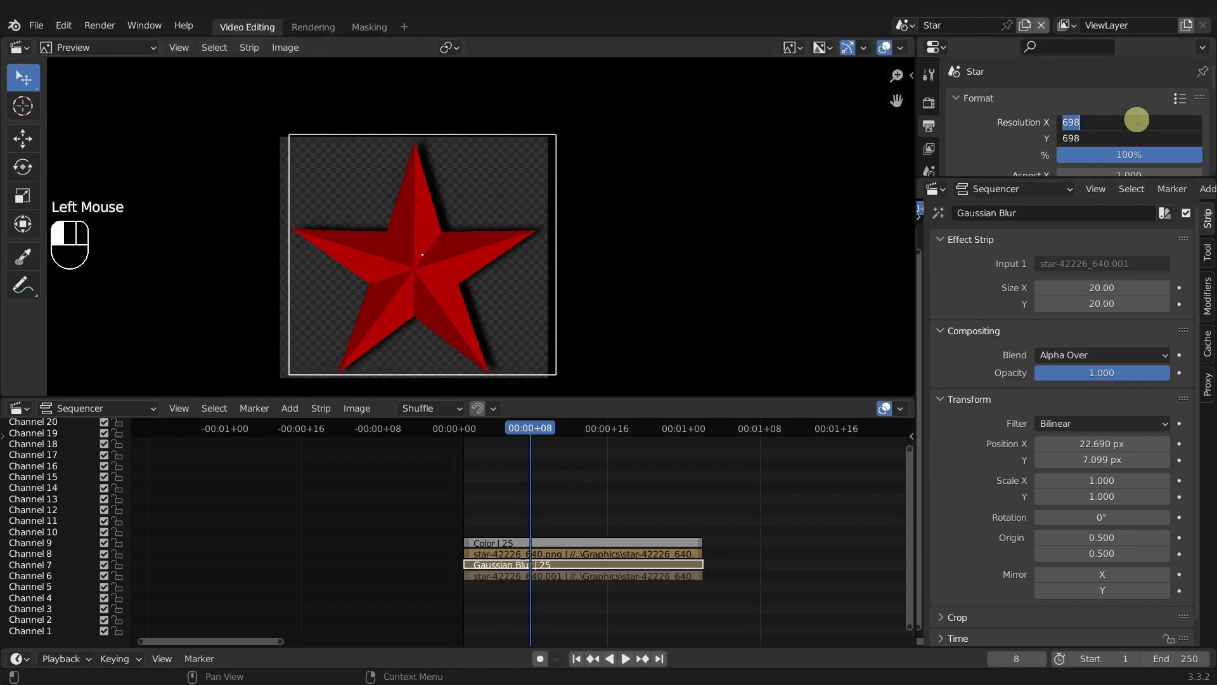
{"action": "type", "text": "698"}
{"action": "key", "text": "Return"}
{"action": "scroll", "coordinate": [1109, 355], "scroll_direction": "up", "scroll_amount": 1}
{"action": "left_click_drag", "start_coordinate": [1148, 373], "coordinate": [1076, 377]}
{"action": "left_click", "coordinate": [492, 516]}
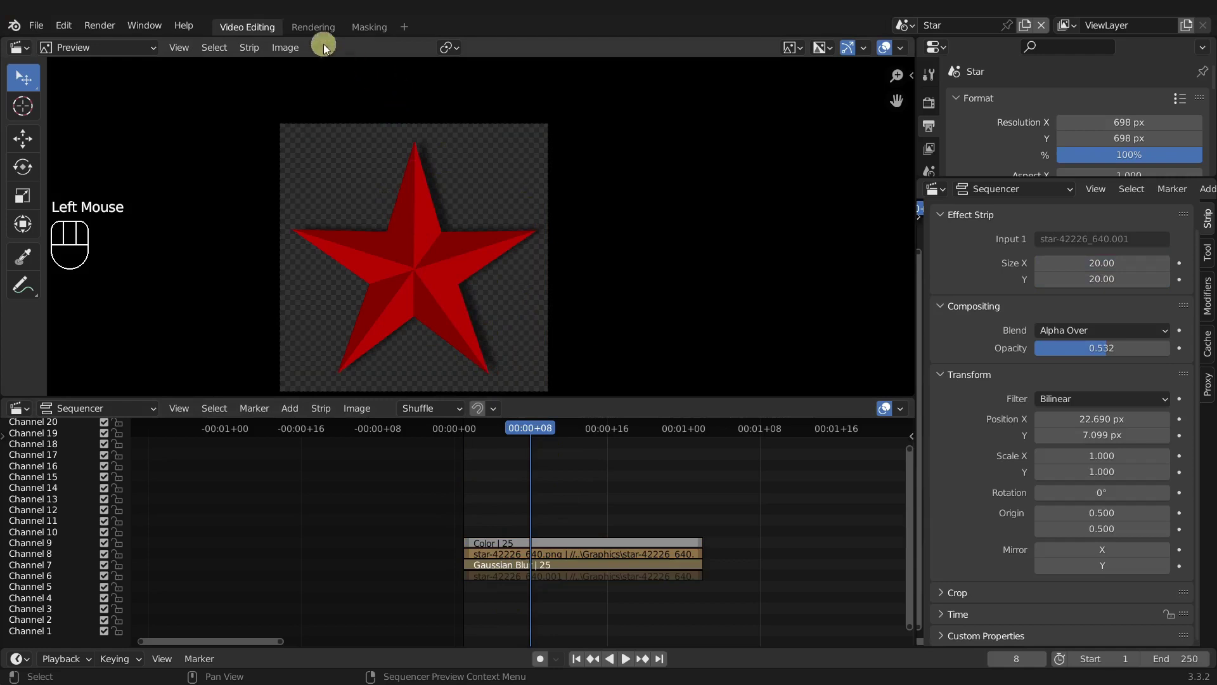
- Render the shadowed star into render Slot 2 and compare it with Slot 1
{"action": "left_click", "coordinate": [317, 27]}
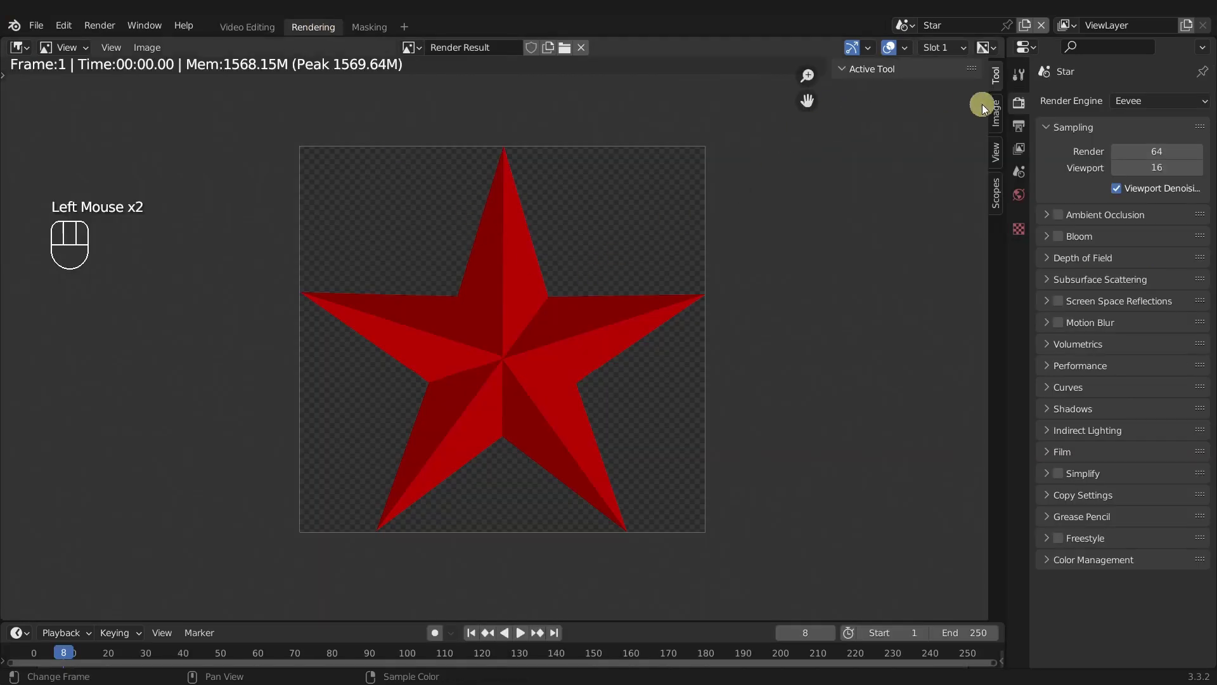
{"action": "left_click", "coordinate": [996, 130]}
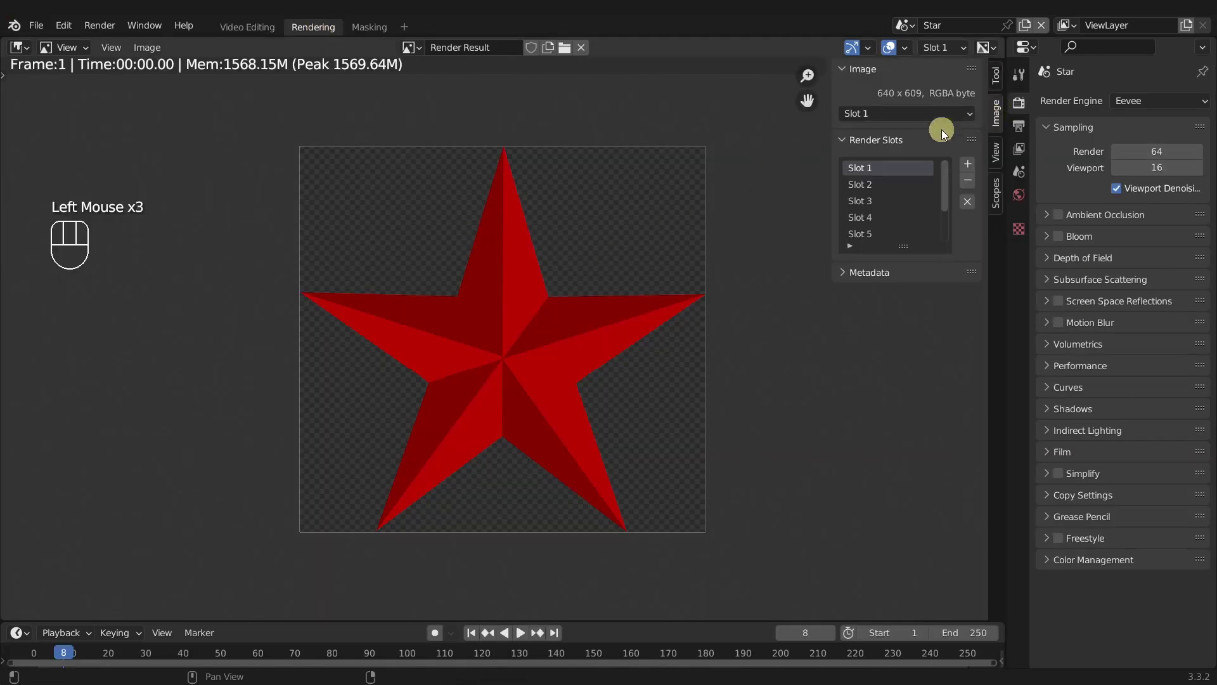
{"action": "left_click", "coordinate": [862, 184]}
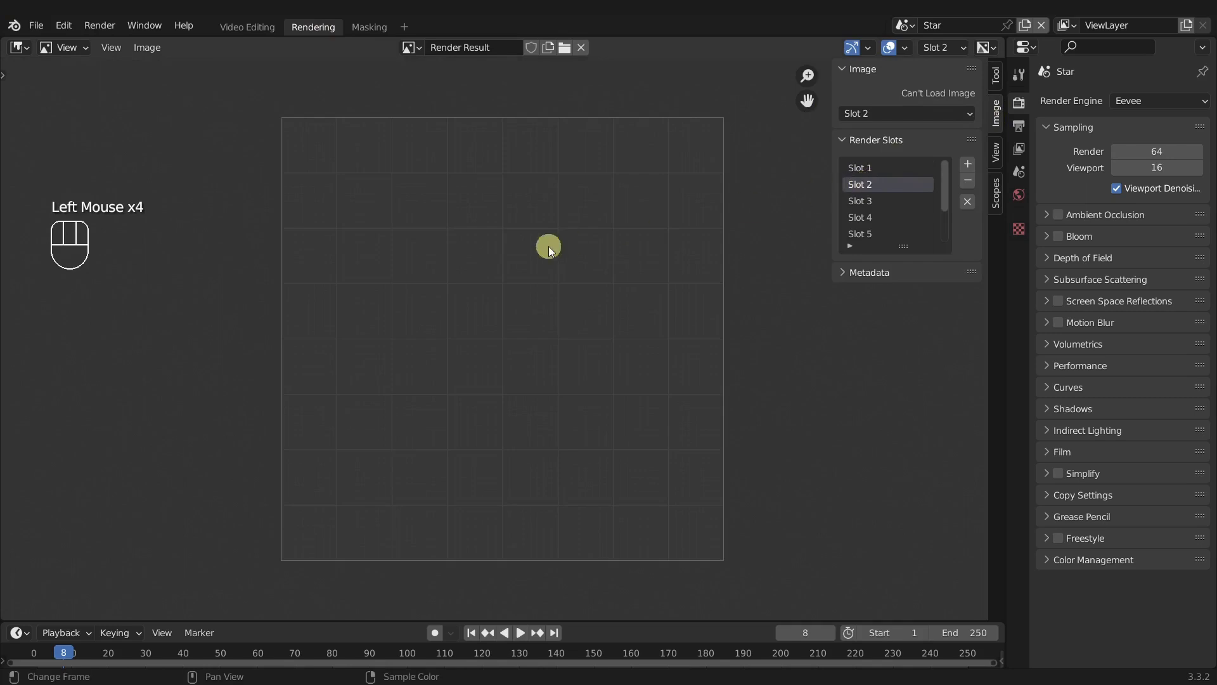
{"action": "key", "text": "F12"}
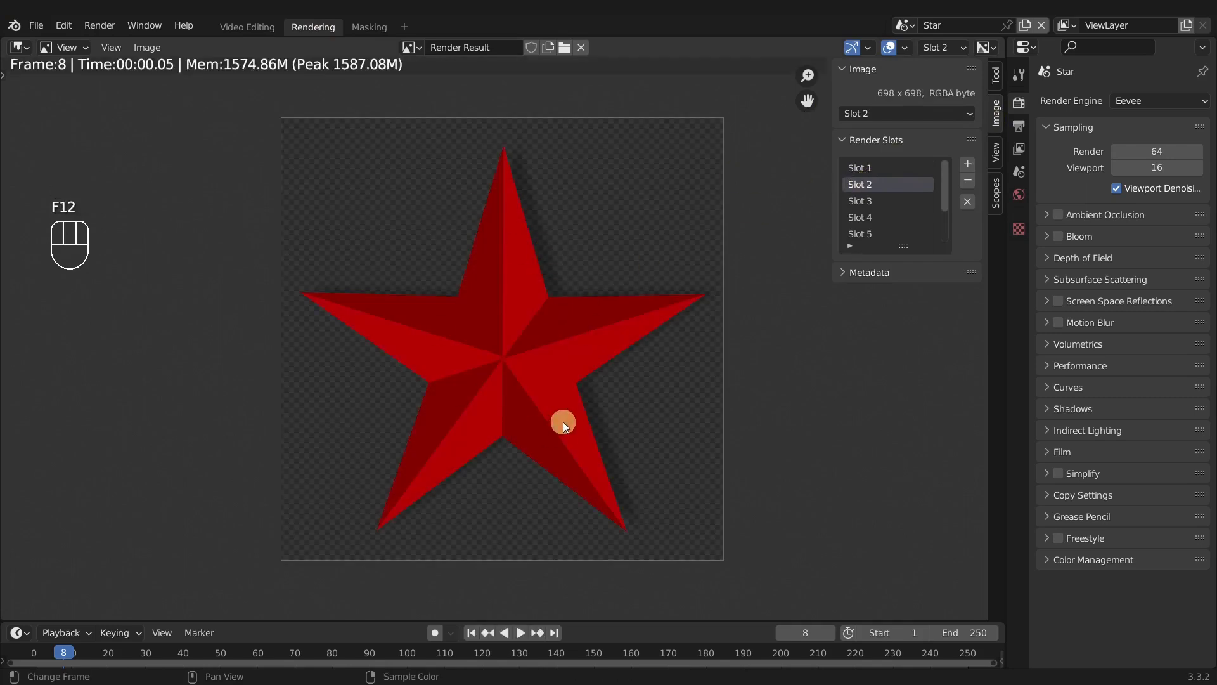
{"action": "left_click", "coordinate": [878, 167]}
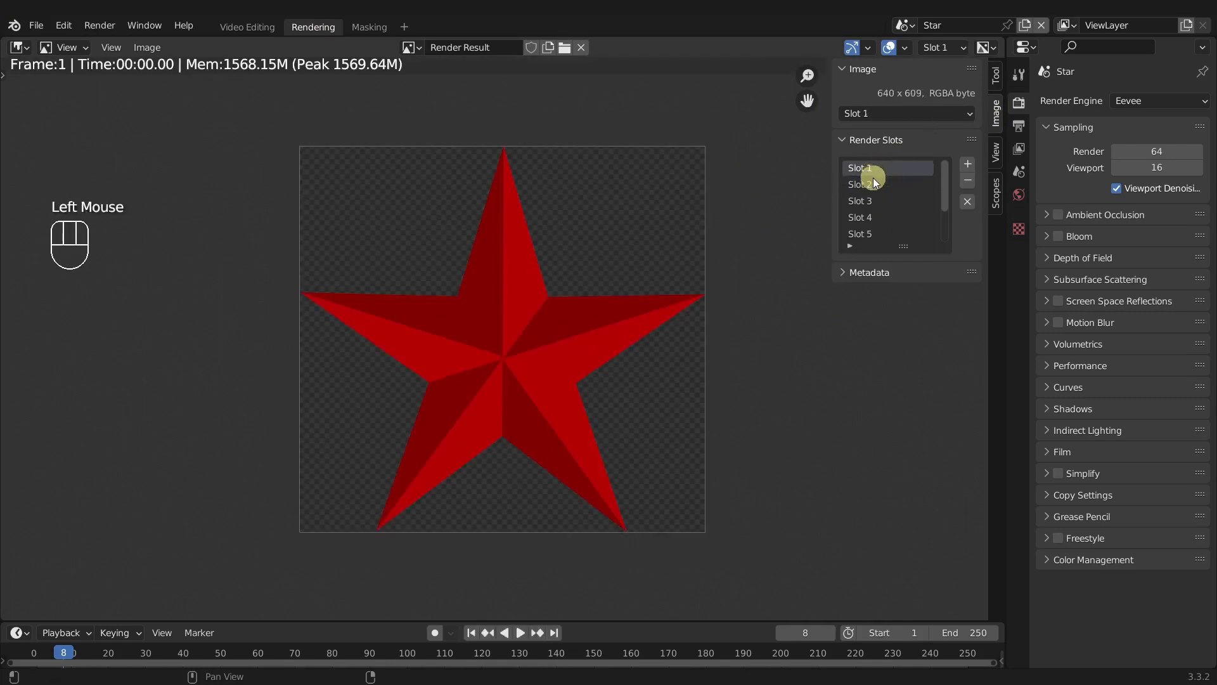
{"action": "left_click", "coordinate": [871, 184]}
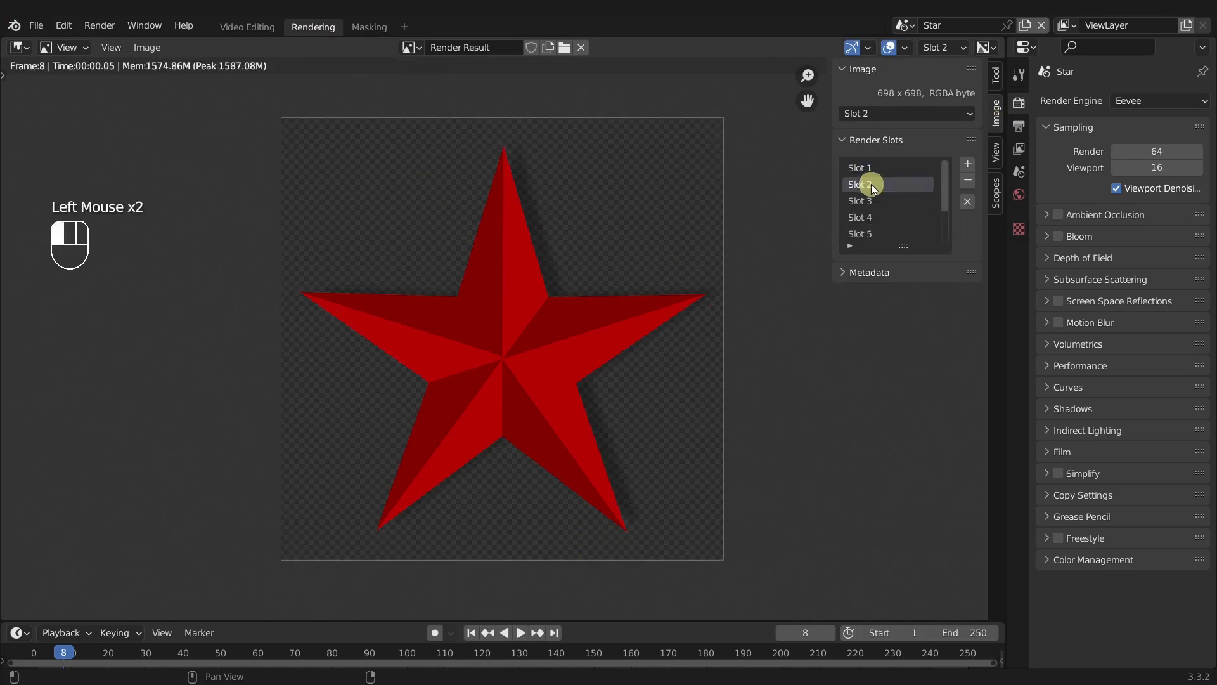
- Save the Slot 2 render as RedStar2_Shadow.png in the Graphics folder, using the PNG file format
{"action": "left_click", "coordinate": [133, 53]}
{"action": "left_click", "coordinate": [168, 175]}
{"action": "left_click", "coordinate": [263, 136]}
{"action": "left_click", "coordinate": [244, 652]}
{"action": "left_click", "coordinate": [248, 652]}
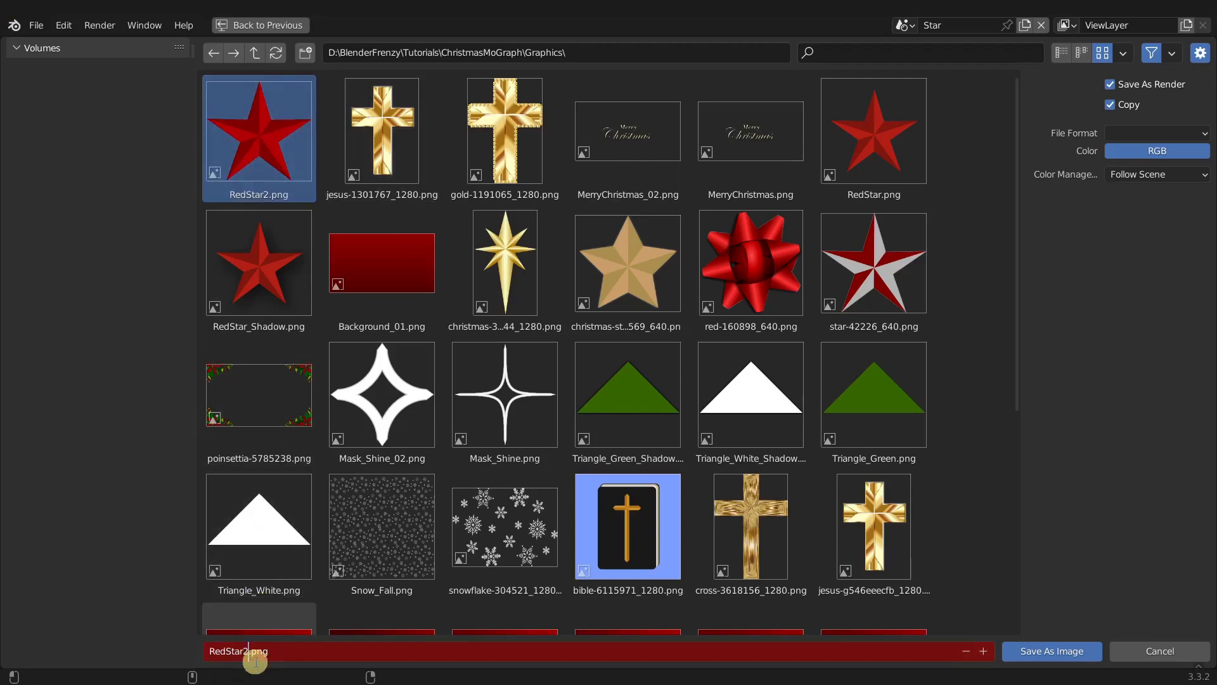
{"action": "type", "text": "_Shadow"}
{"action": "key", "text": "Return"}
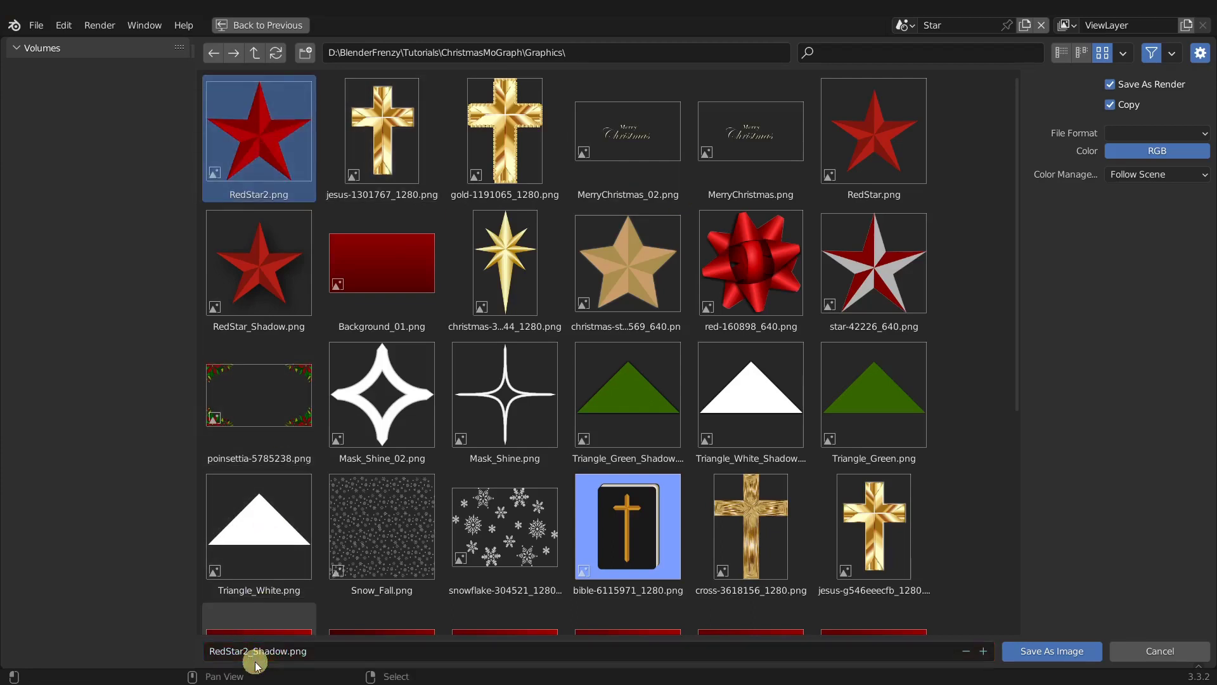
{"action": "left_click", "coordinate": [1120, 133]}
{"action": "left_click", "coordinate": [1043, 214]}
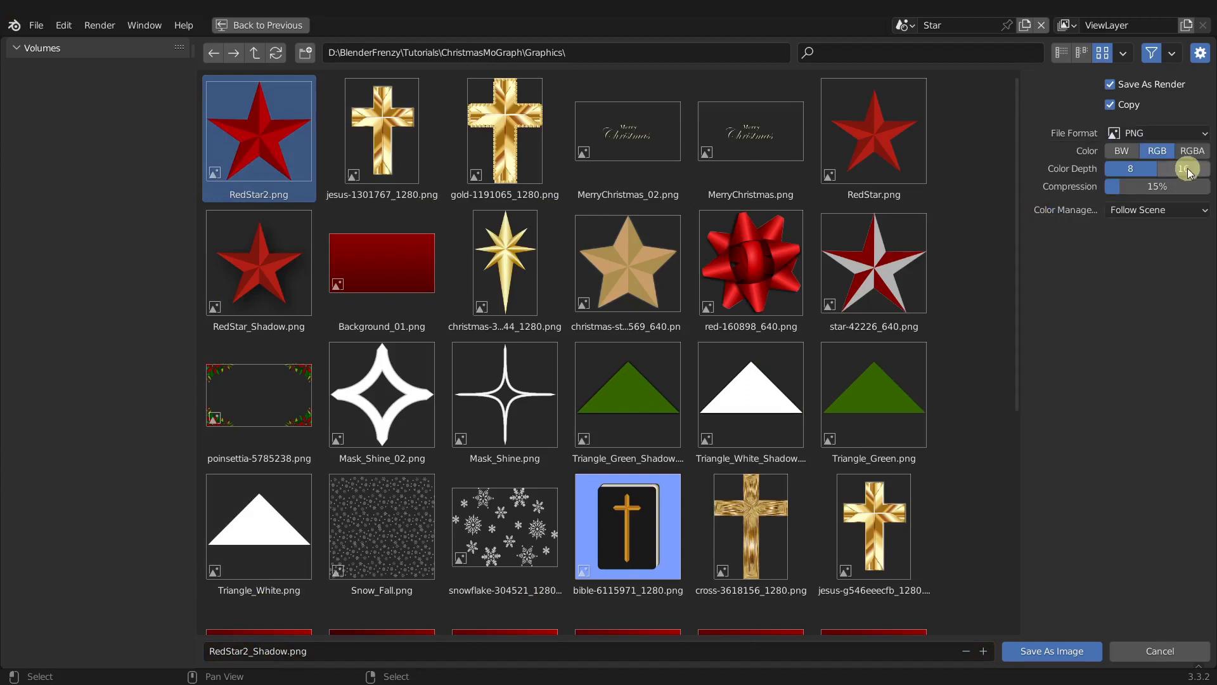
{"action": "left_click", "coordinate": [1052, 651]}
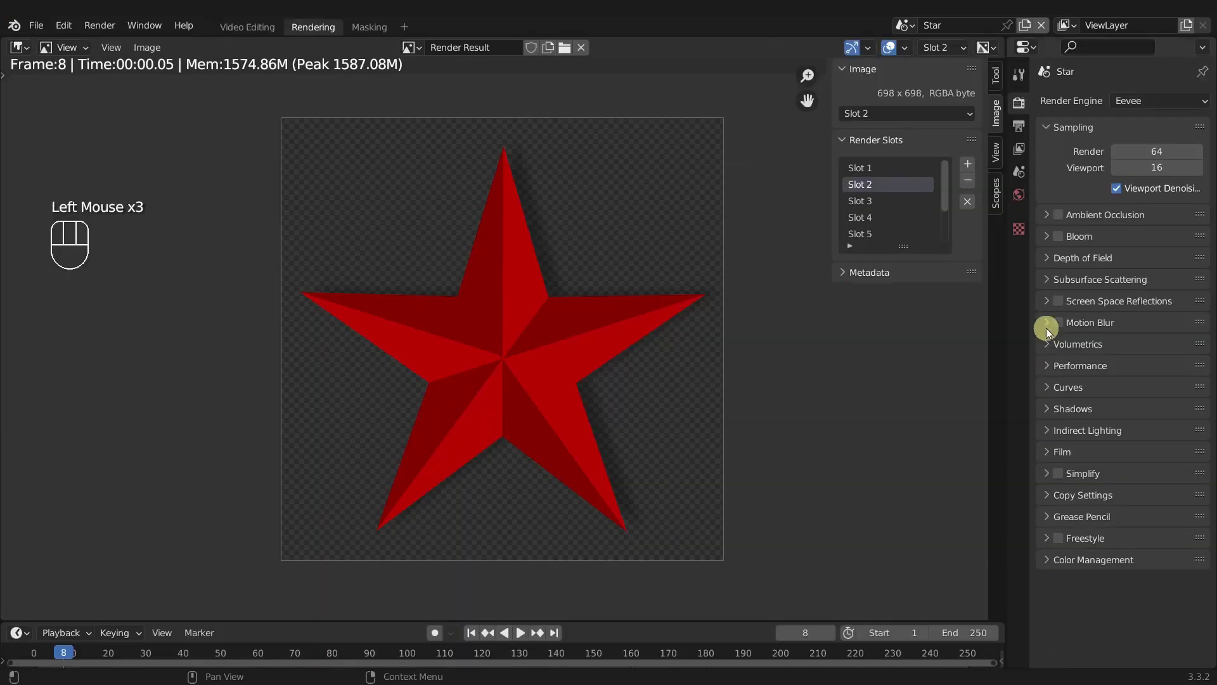
- Set the scene's output format to PNG with RGBA color and check that the image save options match
{"action": "left_click", "coordinate": [1019, 126]}
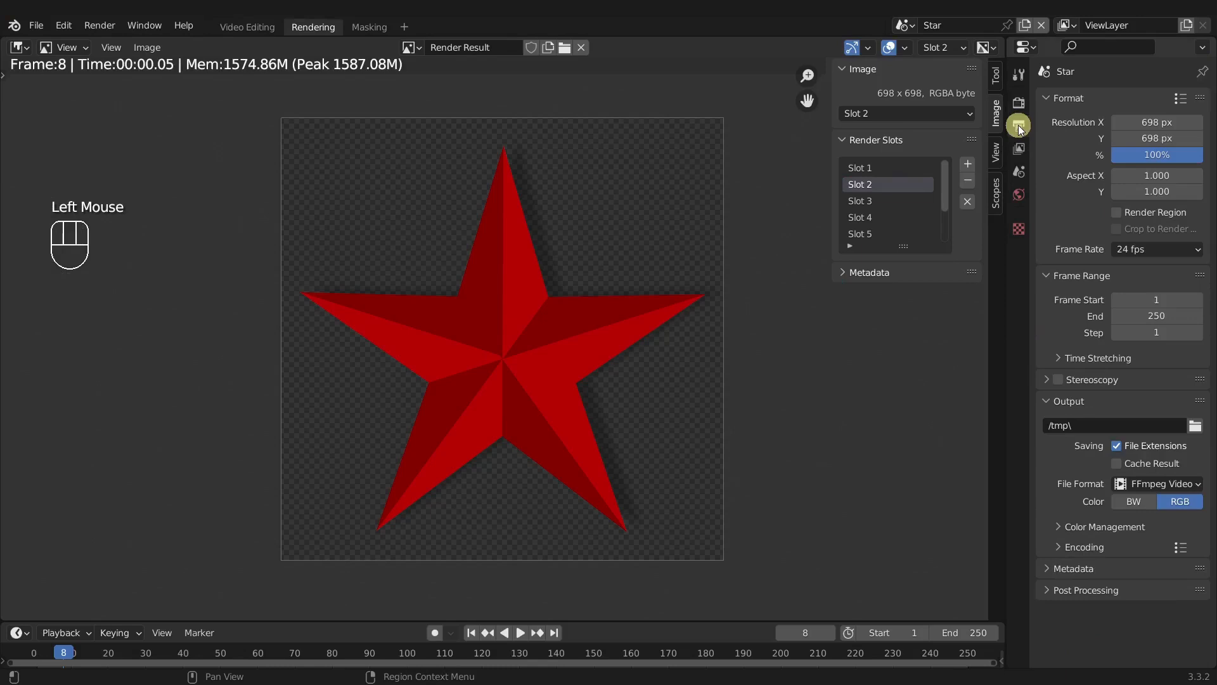
{"action": "left_click", "coordinate": [1143, 484]}
{"action": "left_click", "coordinate": [923, 571]}
{"action": "left_click", "coordinate": [1187, 501]}
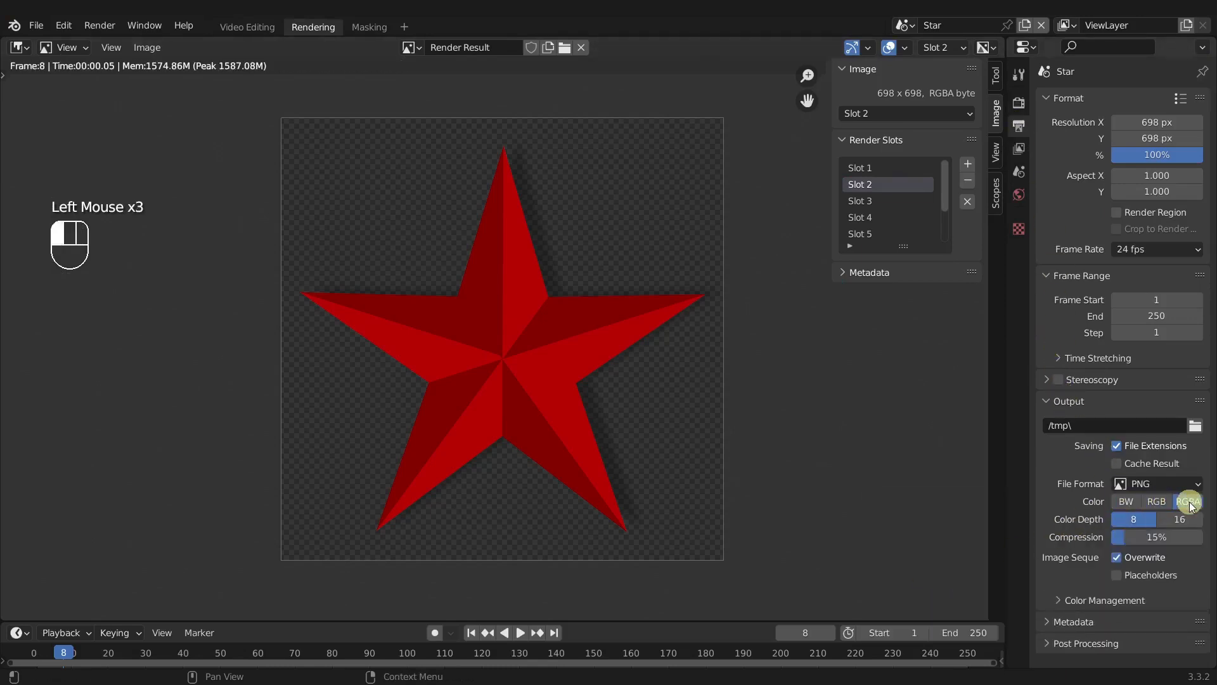
{"action": "left_click", "coordinate": [147, 48]}
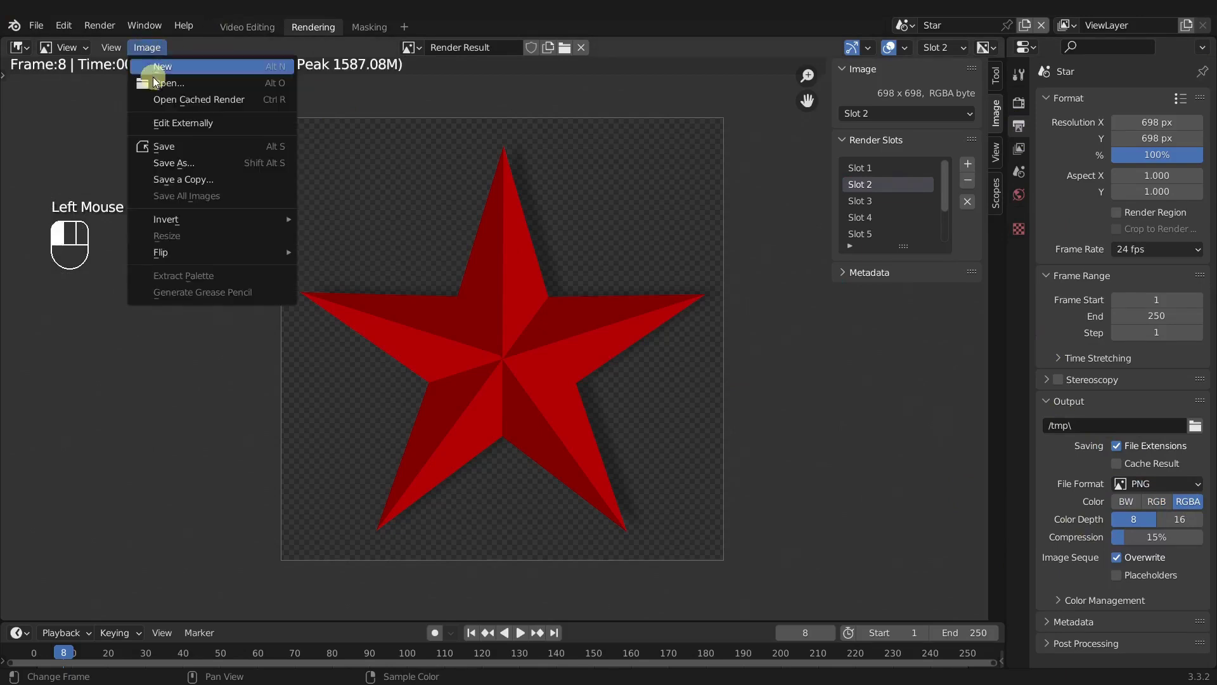
{"action": "left_click", "coordinate": [169, 163]}
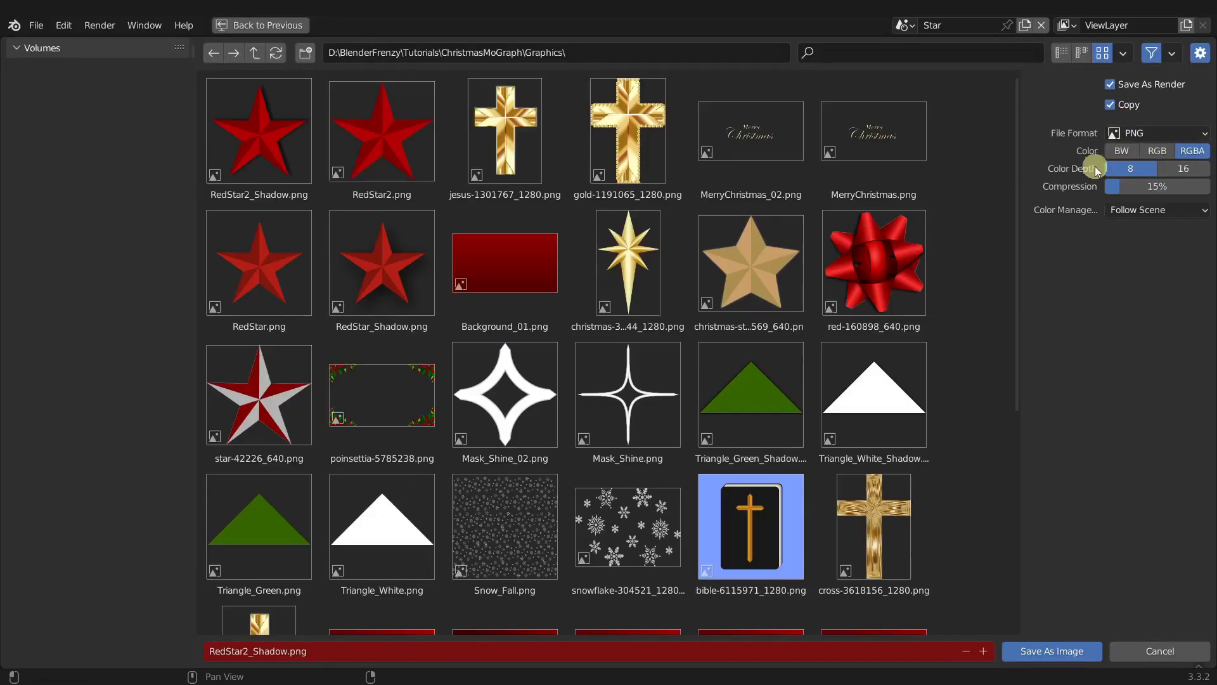
{"action": "left_click", "coordinate": [1160, 651]}
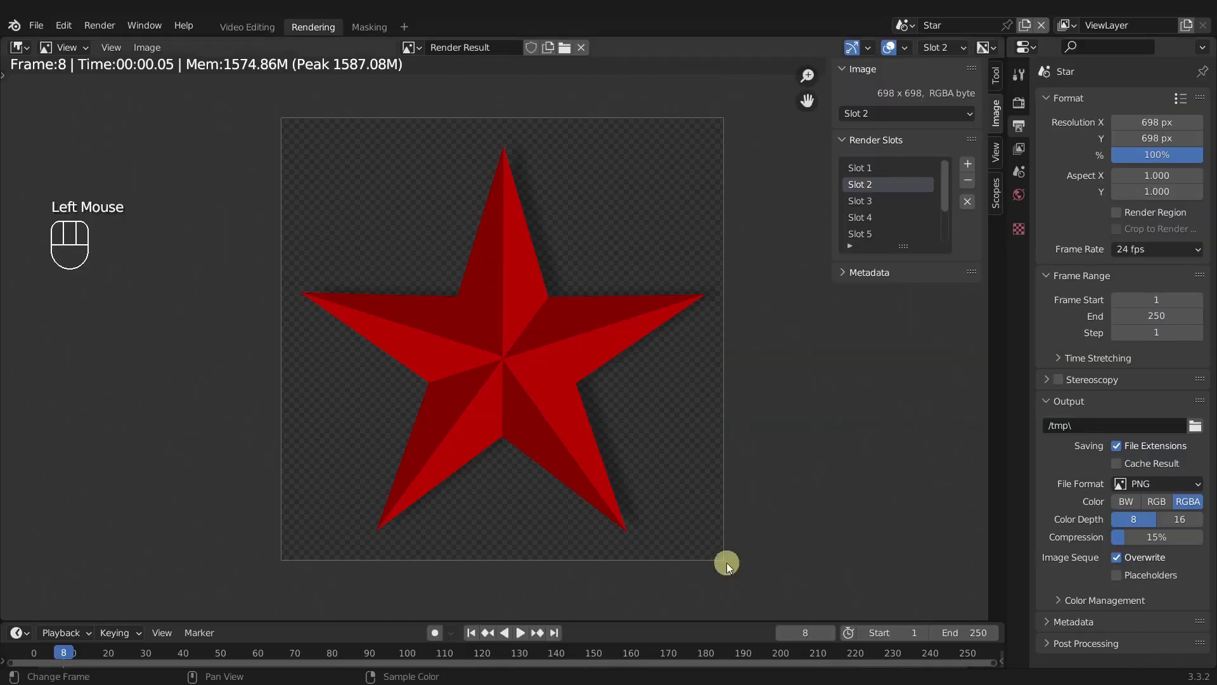
- Return to the Video Editing workspace, switch to the scene named Scene, and move the playhead to frame 79
{"action": "left_click", "coordinate": [231, 24]}
{"action": "left_click", "coordinate": [930, 31]}
{"action": "left_click", "coordinate": [929, 49]}
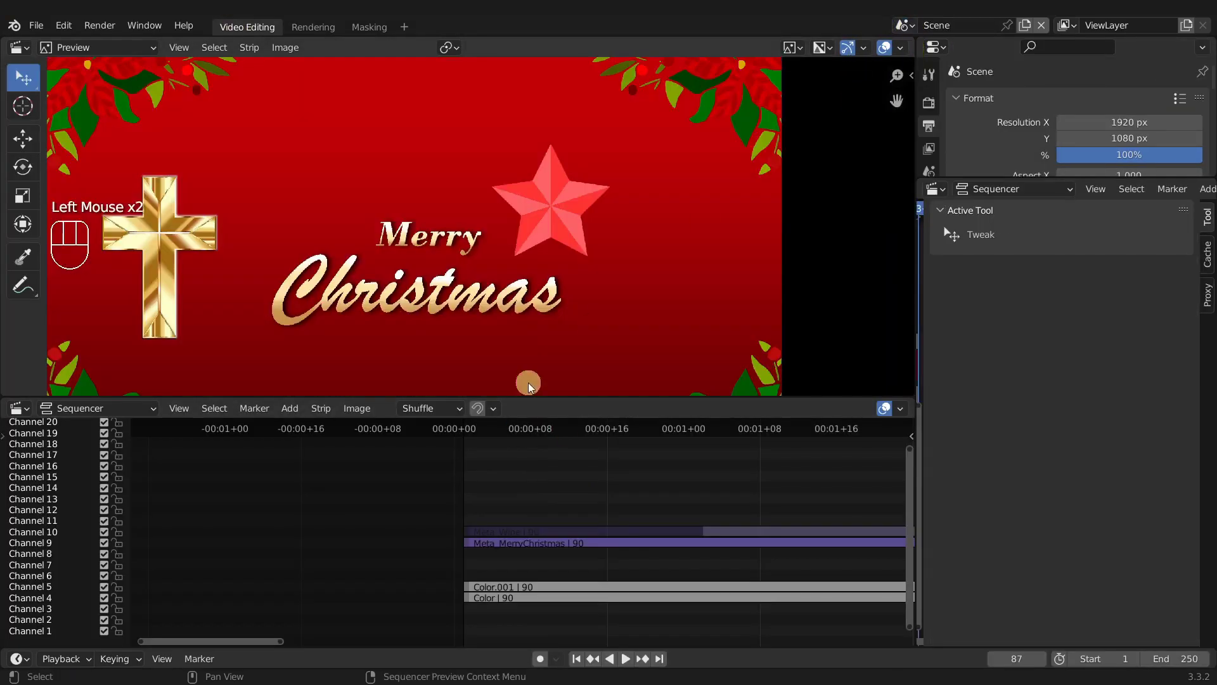
{"action": "scroll", "coordinate": [815, 489], "scroll_direction": "down", "scroll_amount": 6}
{"action": "middle_click_drag", "start_coordinate": [739, 481], "coordinate": [626, 519]}
- Add RedStar2_Shadow.png as an image strip at frame 79 and place it in channel 16
{"action": "key", "text": "shift+a"}
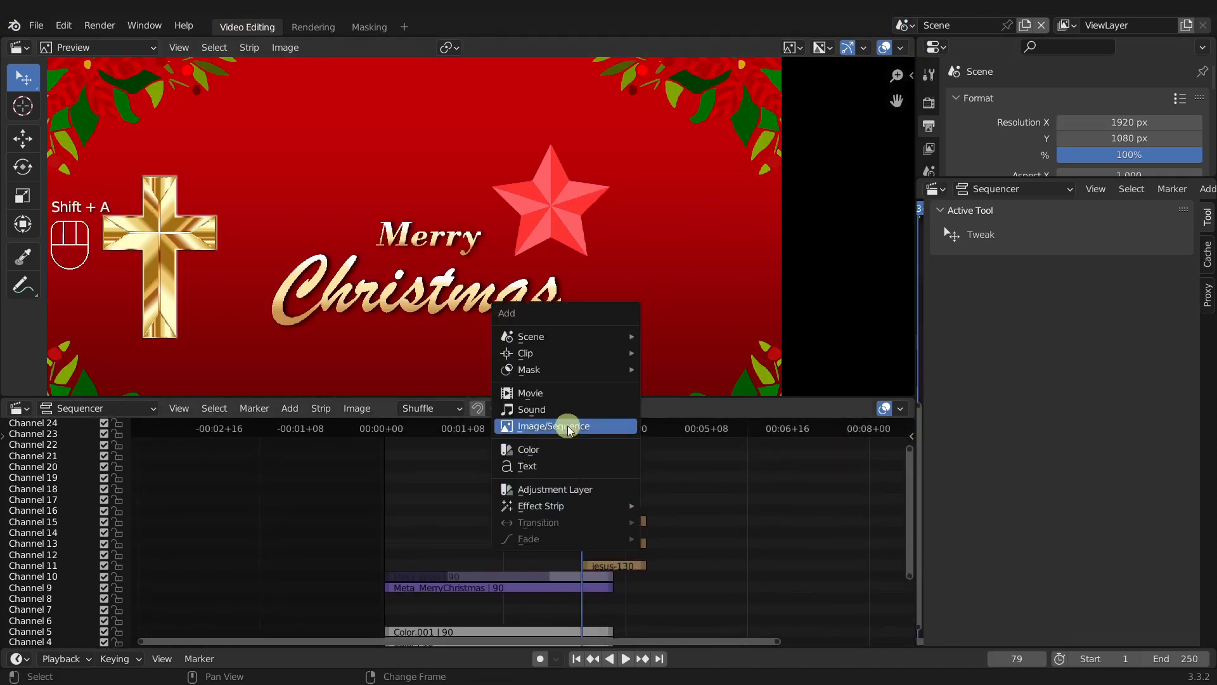
{"action": "left_click", "coordinate": [568, 427]}
{"action": "double_click", "coordinate": [264, 173]}
{"action": "key", "text": "g"}
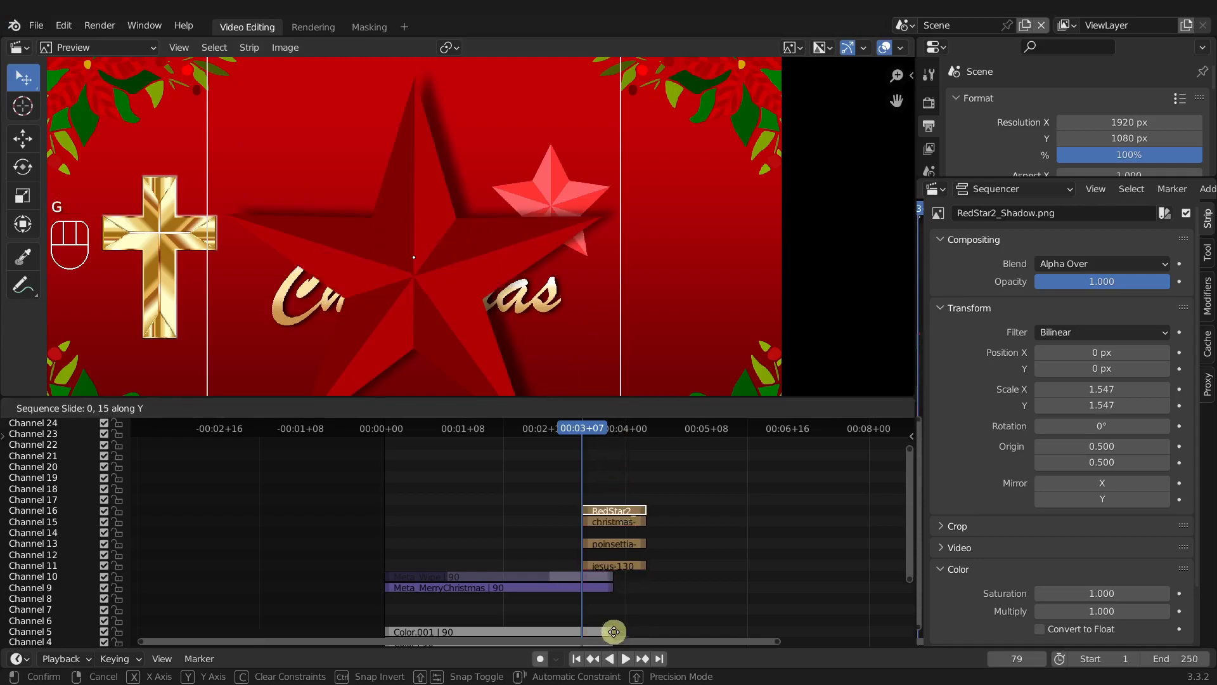
{"action": "left_click", "coordinate": [511, 464]}
- Scale the new star down to about 0.524 and move it to about X 230 px, Y 60 px
{"action": "key", "text": "s"}
{"action": "left_click", "coordinate": [491, 229]}
{"action": "key", "text": "g"}
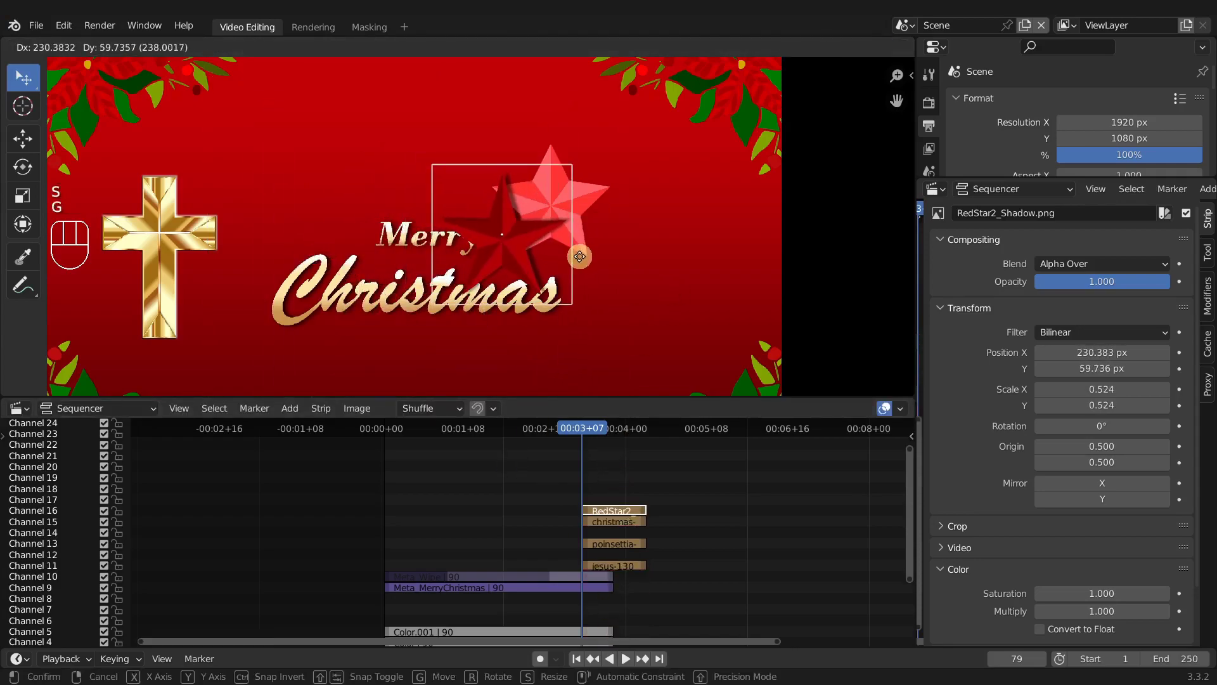
{"action": "left_click", "coordinate": [583, 258]}
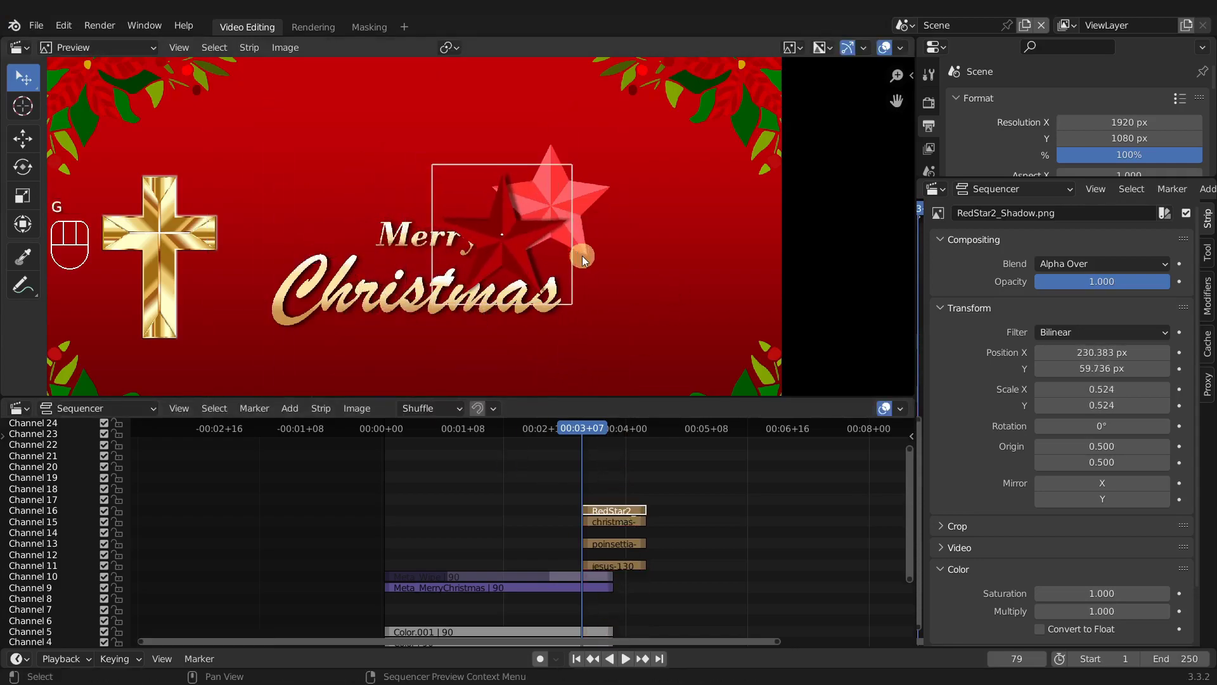
- Delete the old light-red christmas star strip from channel 15
{"action": "left_click", "coordinate": [619, 526]}
{"action": "key", "text": "x"}
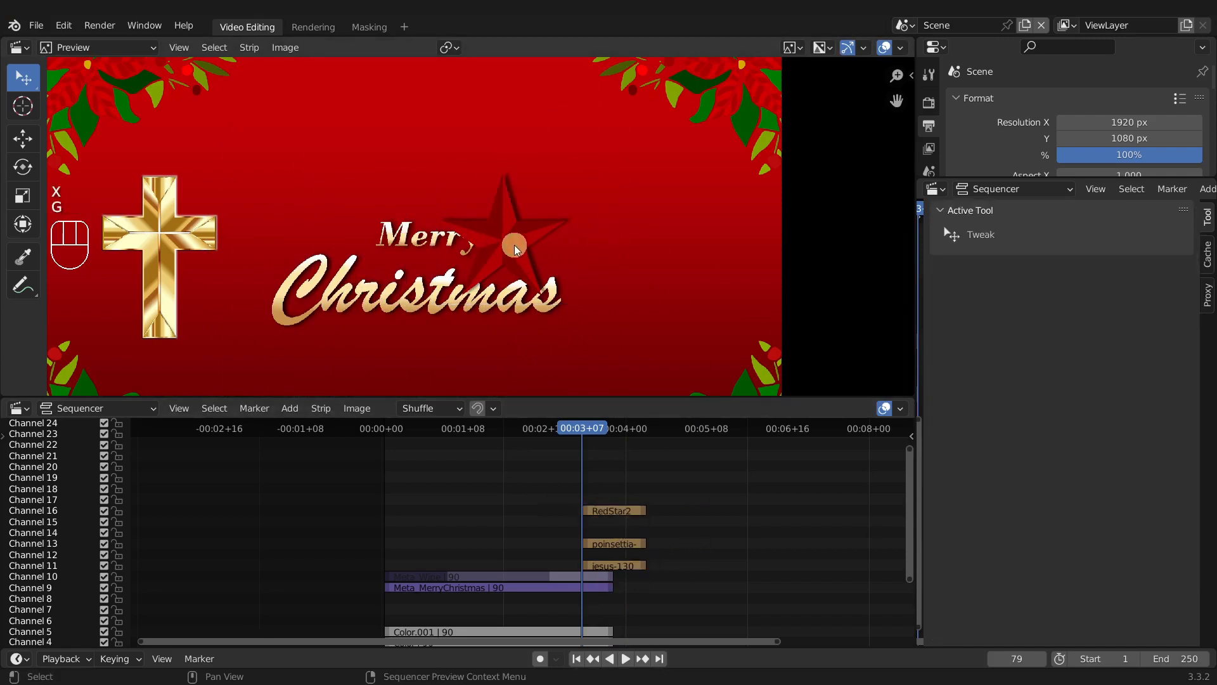
- Move the RedStar2_Shadow.png star up beside the word Merry, to about X 295 px, Y 98 px
{"action": "left_click", "coordinate": [608, 510]}
{"action": "key", "text": "g"}
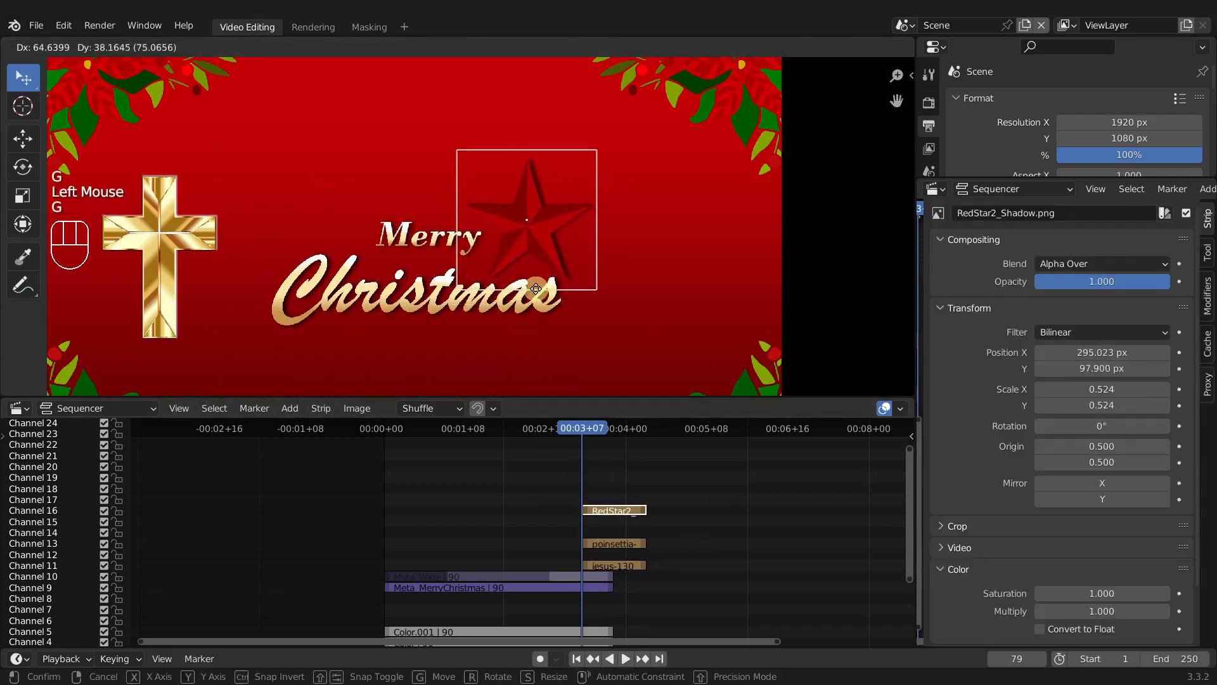
{"action": "left_click", "coordinate": [537, 292]}
{"action": "scroll", "coordinate": [564, 314], "scroll_direction": "up", "scroll_amount": 3}
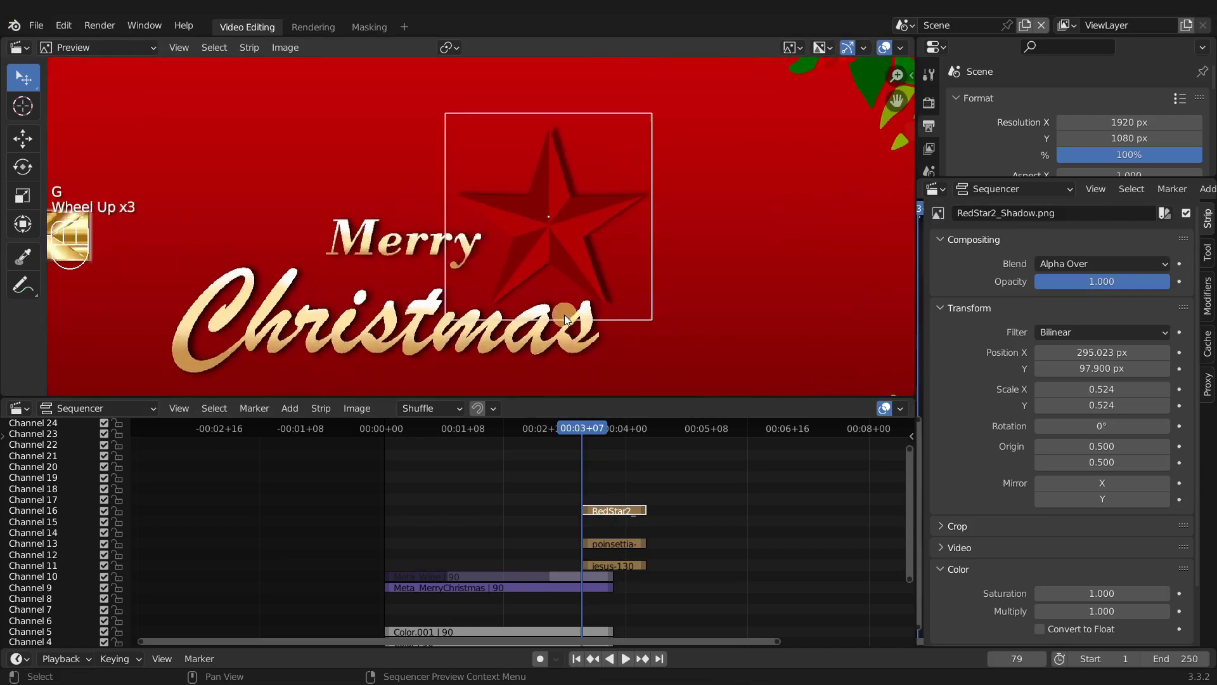
{"action": "scroll", "coordinate": [574, 305], "scroll_direction": "down", "scroll_amount": 1}
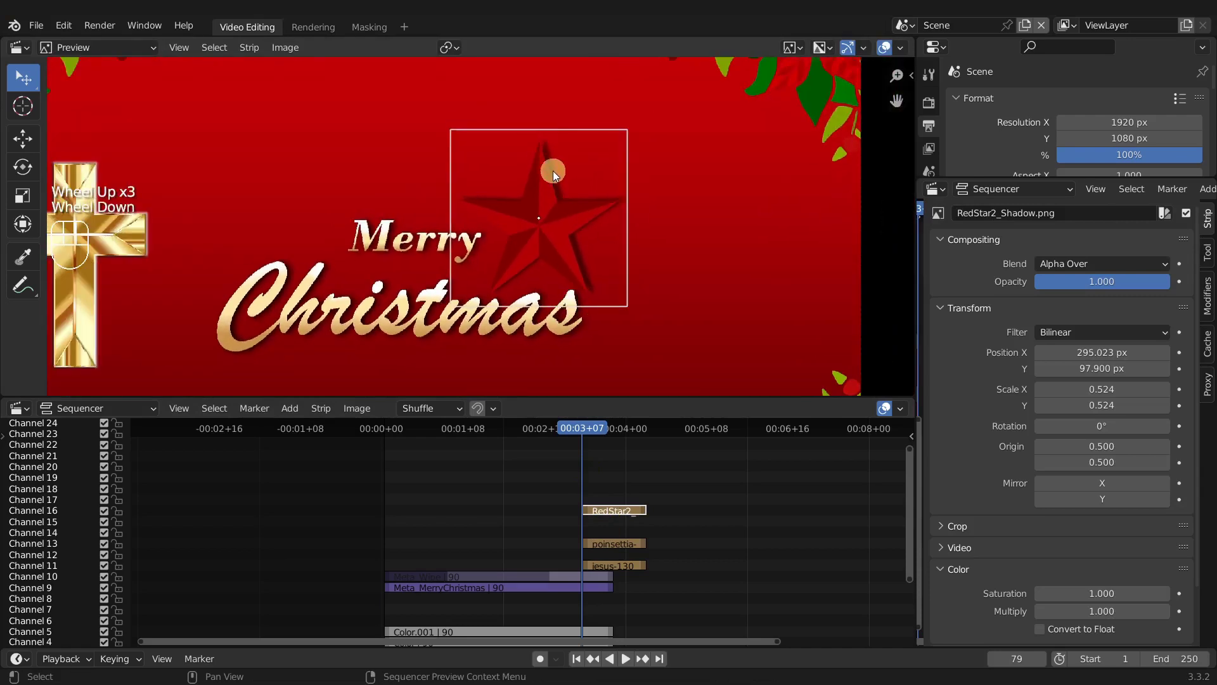
- Switch to the scene named Star, add a color strip, and place it in channel 5 beneath the star strips
{"action": "left_click", "coordinate": [902, 24]}
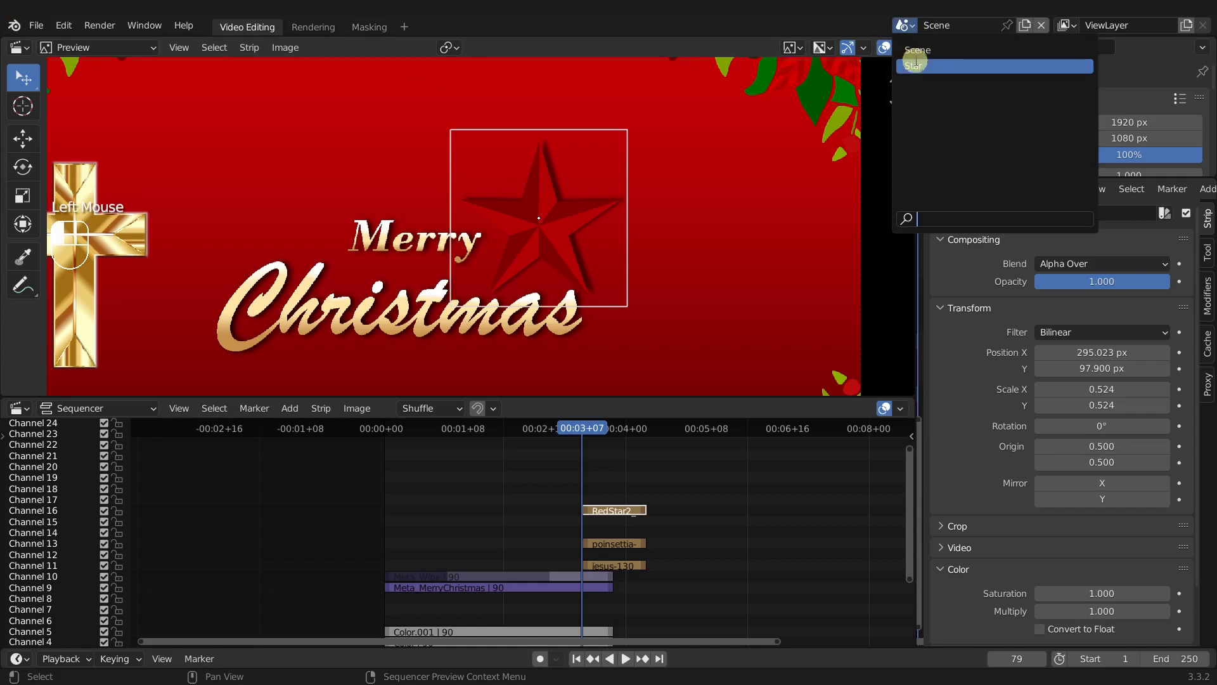
{"action": "left_click", "coordinate": [938, 67]}
{"action": "scroll", "coordinate": [423, 602], "scroll_direction": "up", "scroll_amount": 1}
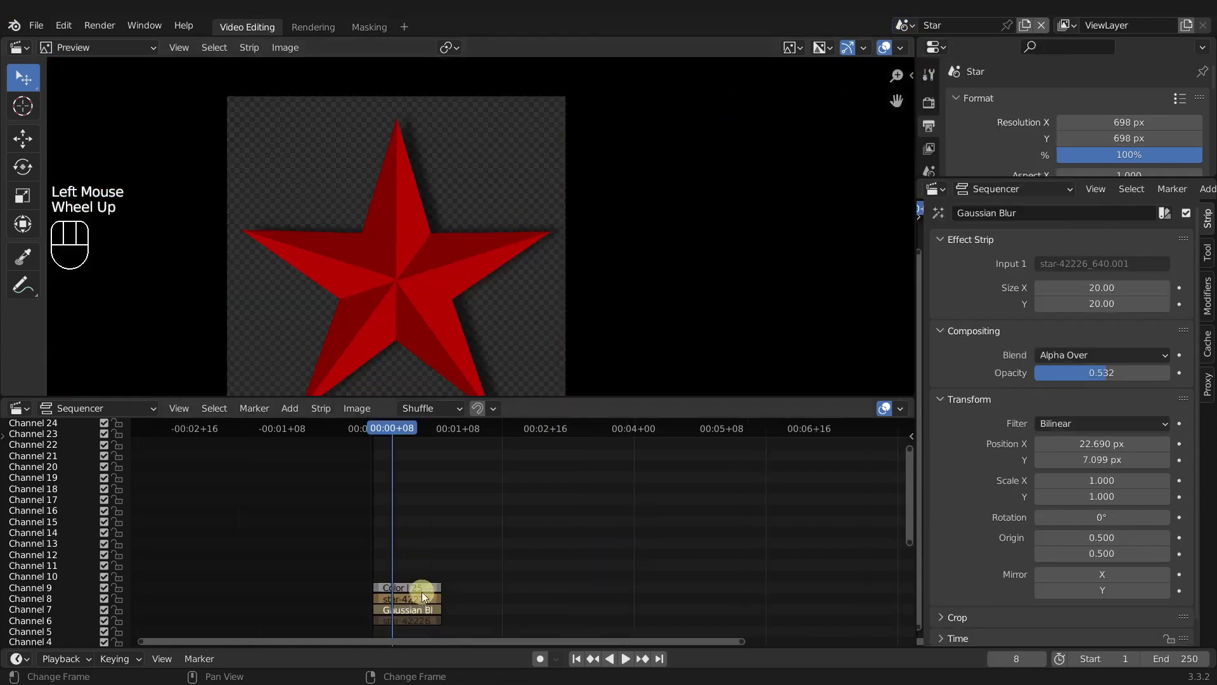
{"action": "middle_click_drag", "start_coordinate": [423, 600], "coordinate": [480, 565]}
{"action": "key", "text": "shift+a"}
{"action": "left_click", "coordinate": [485, 577]}
{"action": "key", "text": "g"}
{"action": "left_click", "coordinate": [469, 587]}
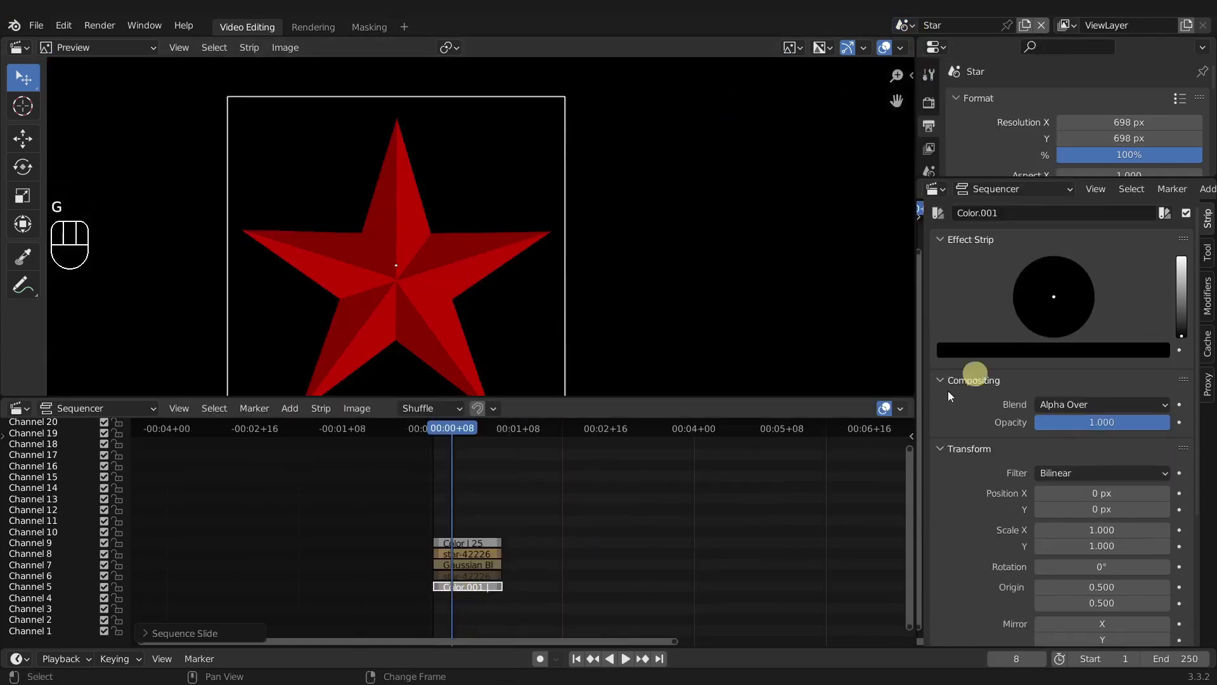
- Change the new color strip to a dark red as a test background behind the star
{"action": "left_click", "coordinate": [1183, 295]}
{"action": "left_click_drag", "start_coordinate": [1068, 324], "coordinate": [1050, 355]}
{"action": "left_click", "coordinate": [1182, 289]}
{"action": "scroll", "coordinate": [412, 342], "scroll_direction": "down", "scroll_amount": 3}
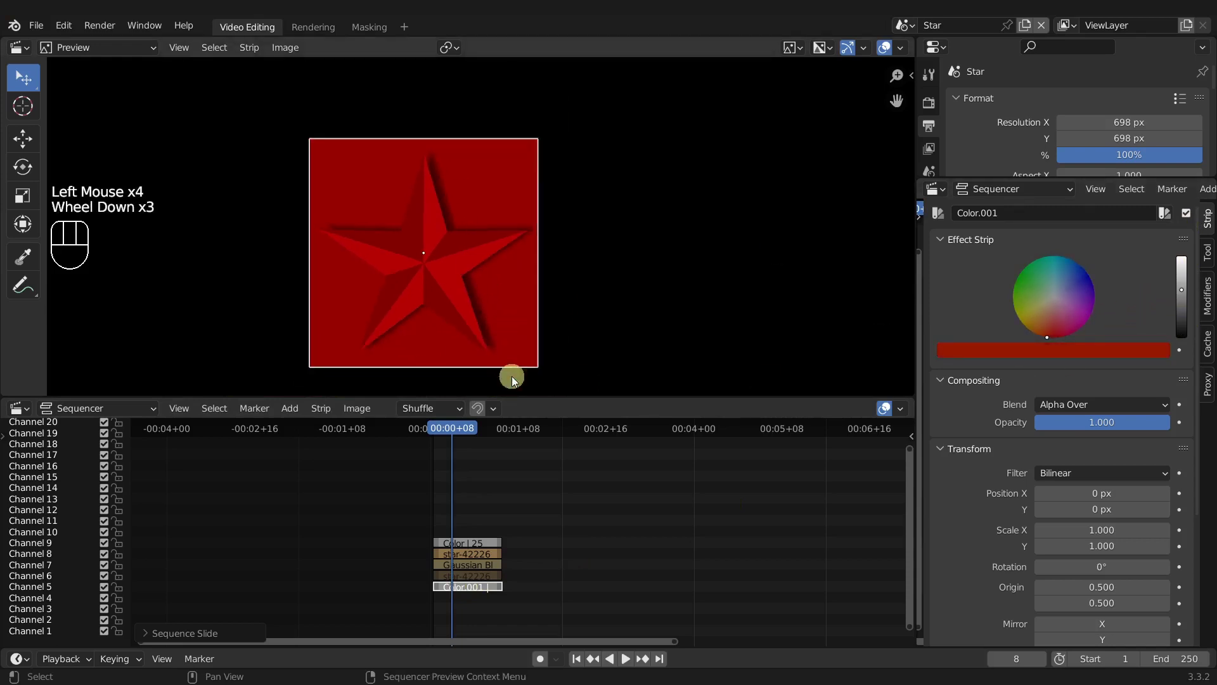
- Soften the star's shadow by setting the Gaussian Blur strip's size to 40 in X and Y and its opacity to 0.3
{"action": "scroll", "coordinate": [447, 590], "scroll_direction": "up", "scroll_amount": 4}
{"action": "scroll", "coordinate": [430, 387], "scroll_direction": "up", "scroll_amount": 2}
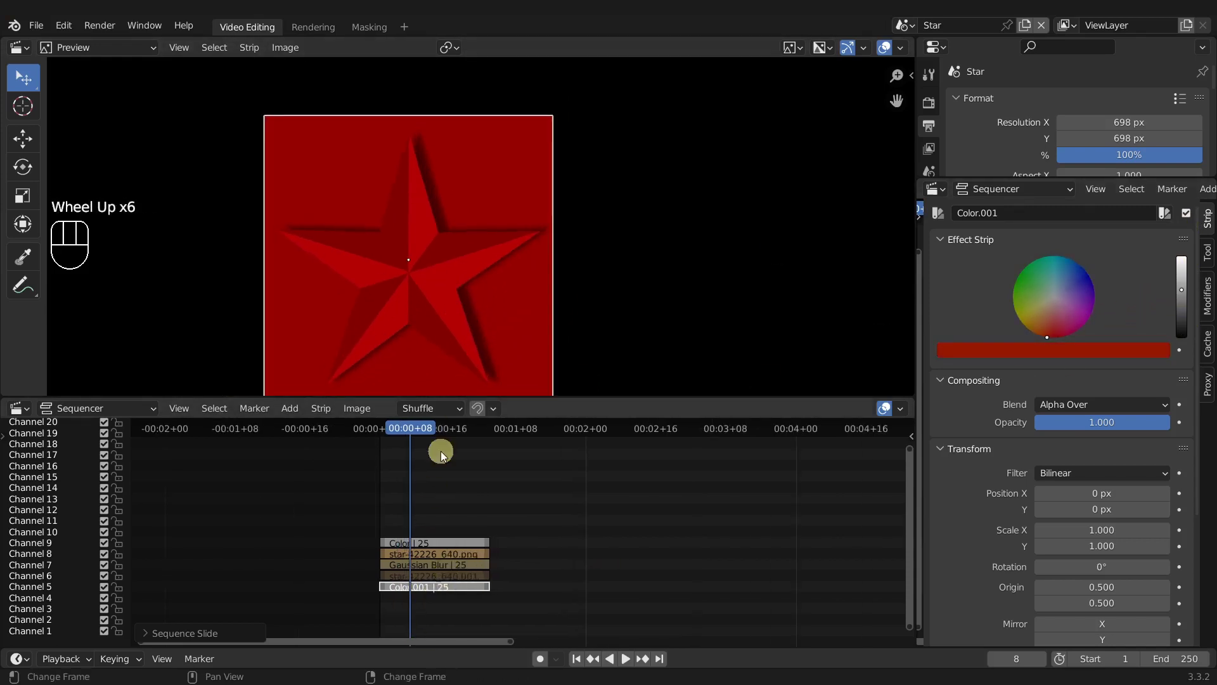
{"action": "scroll", "coordinate": [424, 559], "scroll_direction": "up", "scroll_amount": 1}
{"action": "left_click", "coordinate": [406, 565]}
{"action": "left_click", "coordinate": [406, 565]}
{"action": "scroll", "coordinate": [634, 285], "scroll_direction": "down", "scroll_amount": 3}
{"action": "scroll", "coordinate": [844, 472], "scroll_direction": "up", "scroll_amount": 3}
{"action": "left_click_drag", "start_coordinate": [1113, 306], "coordinate": [1113, 283]}
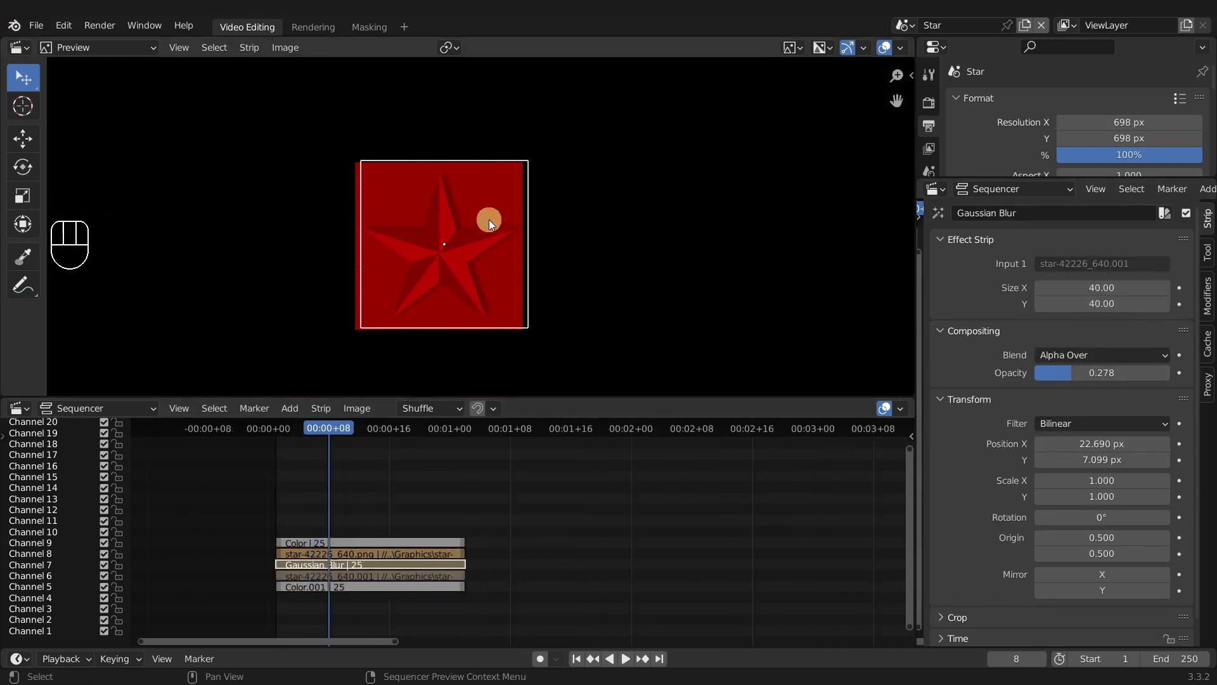
{"action": "double_click", "coordinate": [1098, 374]}
{"action": "type", "text": ".3"}
{"action": "key", "text": "Return"}
- Mute the dark red color strip in channel 5
{"action": "left_click", "coordinate": [541, 531]}
{"action": "left_click", "coordinate": [342, 585]}
{"action": "left_click", "coordinate": [340, 587]}
{"action": "key", "text": "h"}
- In the Rendering workspace, choose render Slot 3 and render the star image at frame 8
{"action": "left_click", "coordinate": [314, 28]}
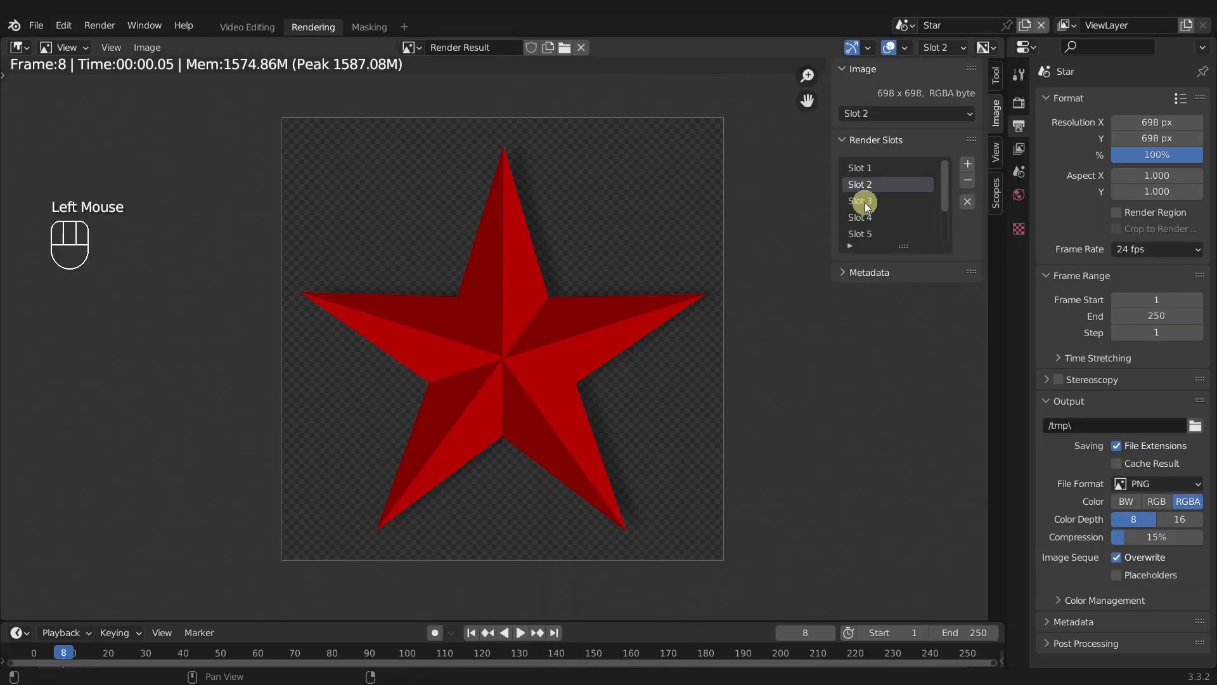
{"action": "left_click", "coordinate": [865, 200]}
{"action": "double_click", "coordinate": [850, 199]}
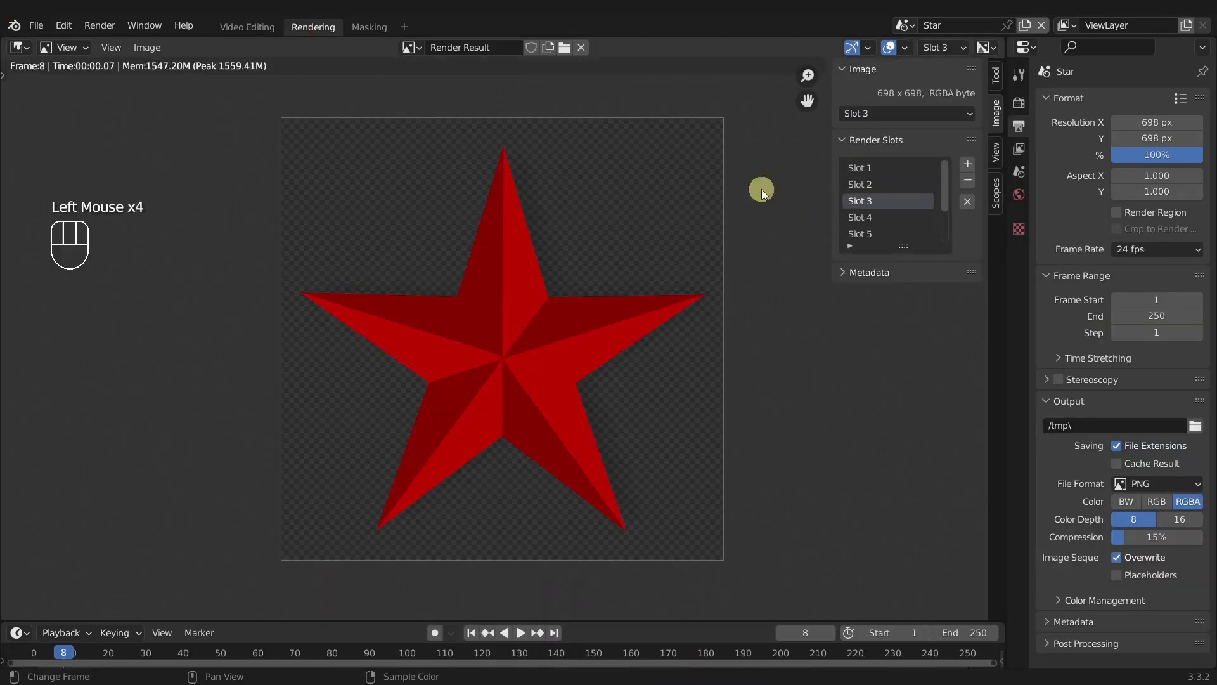
- Save a copy of the rendered star as RedStar2_Shadow2.png in the Graphics folder
{"action": "left_click", "coordinate": [159, 47]}
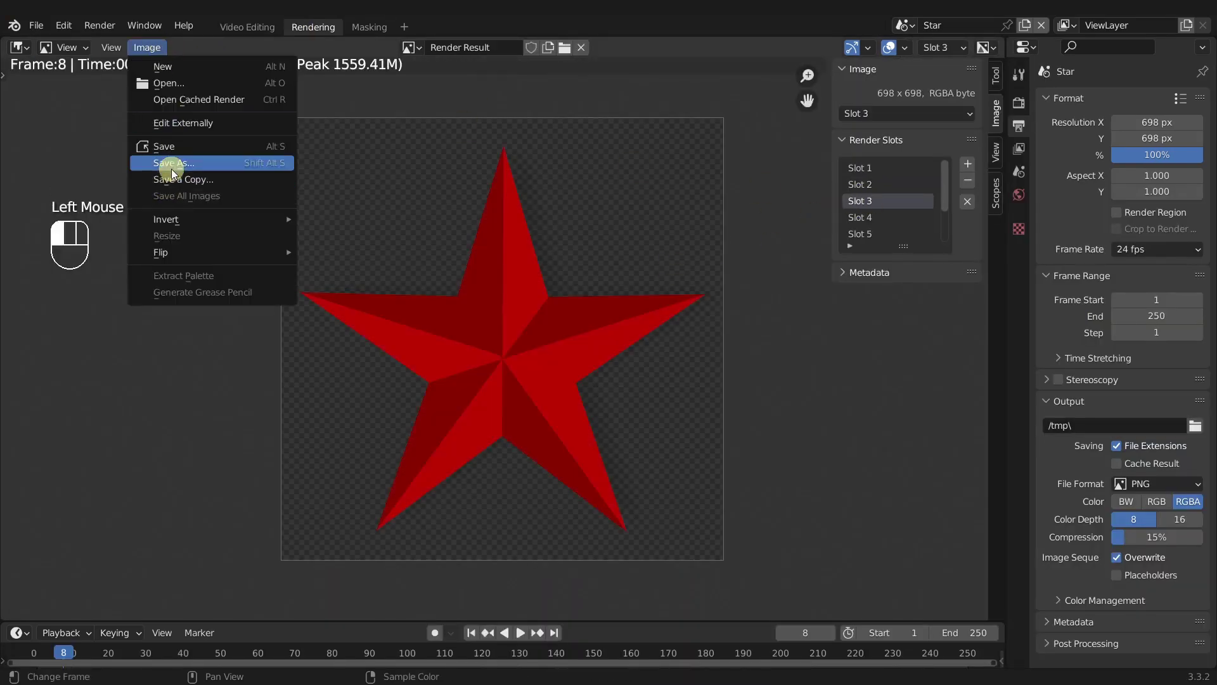
{"action": "left_click", "coordinate": [177, 179]}
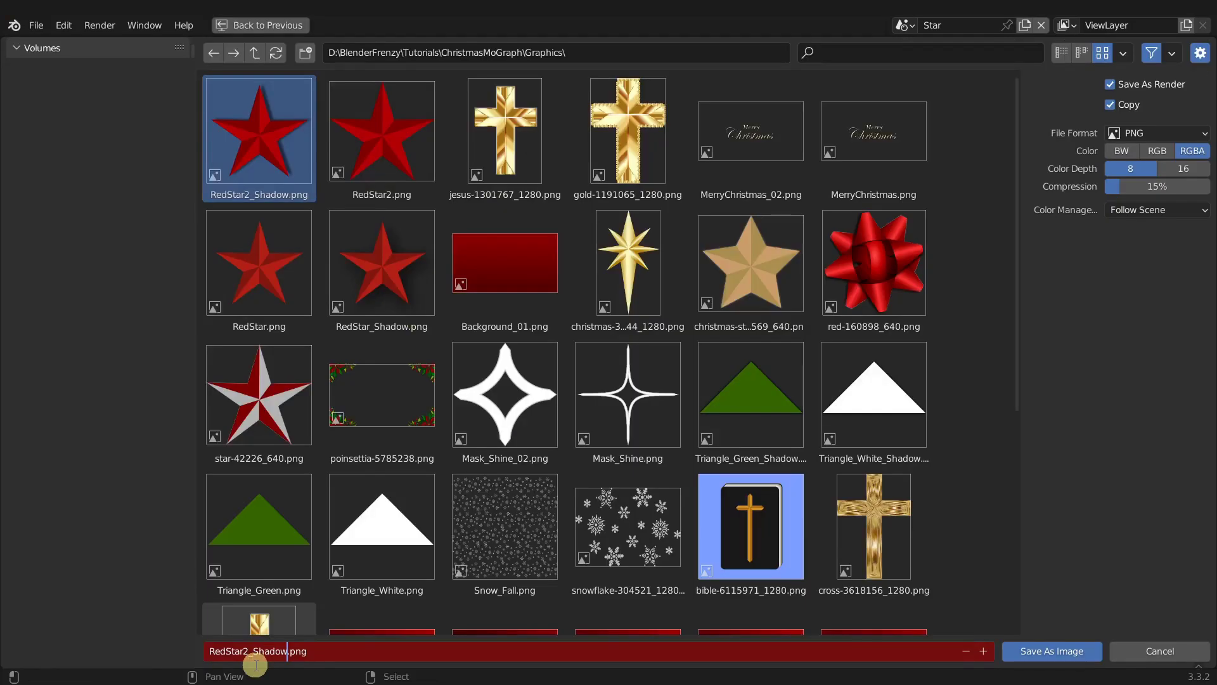
{"action": "left_click", "coordinate": [257, 667]}
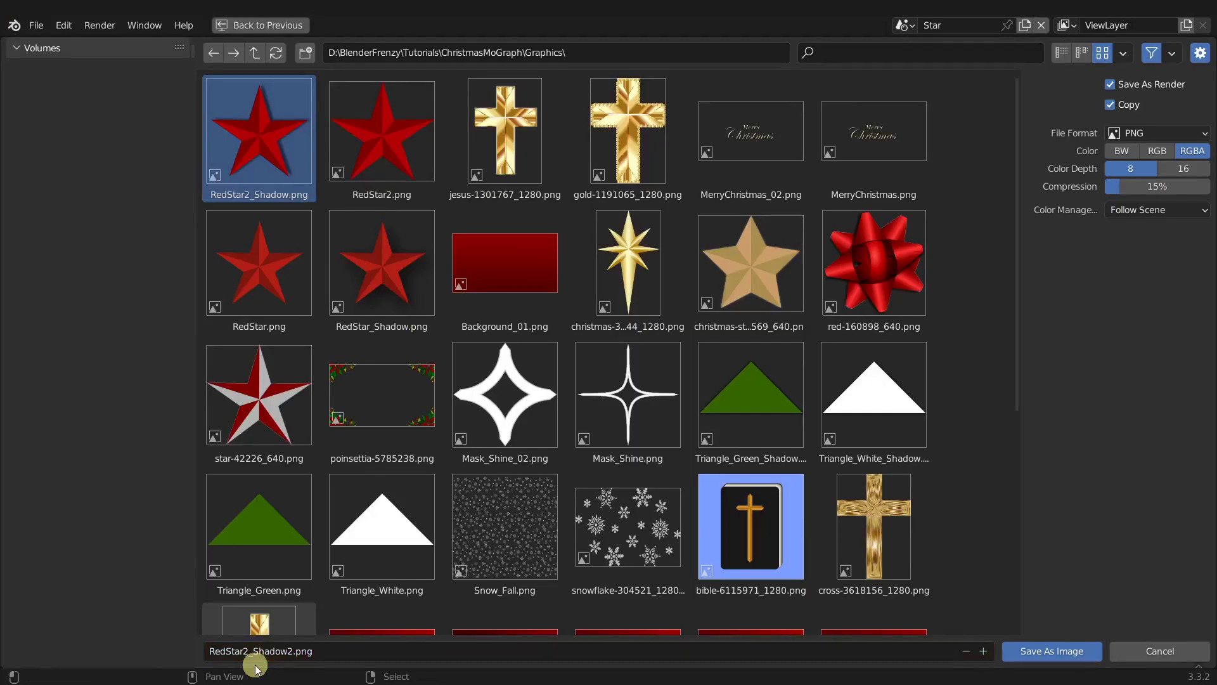
{"action": "left_click", "coordinate": [1038, 650]}
- Return to the Video Editing workspace, switch to the scene named Scene, and delete the RedStar2_Shadow.png strip from channel 16
{"action": "left_click", "coordinate": [246, 28]}
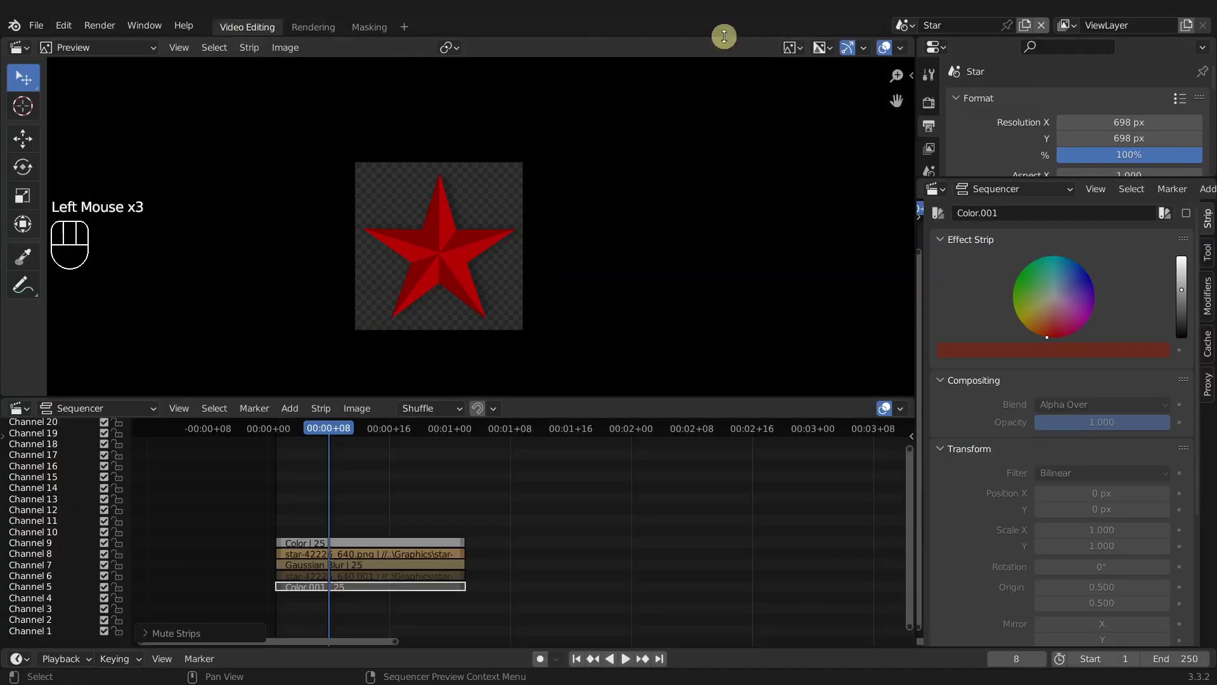
{"action": "left_click", "coordinate": [905, 25]}
{"action": "left_click", "coordinate": [915, 47]}
{"action": "mouse_move", "coordinate": [757, 517]}
{"action": "middle_mouse_down"}
{"action": "mouse_move", "coordinate": [465, 501]}
{"action": "mouse_move", "coordinate": [482, 498]}
{"action": "middle_mouse_up"}
{"action": "middle_click_drag", "start_coordinate": [481, 498], "coordinate": [491, 497]}
{"action": "left_click", "coordinate": [492, 497]}
{"action": "key", "text": "x"}
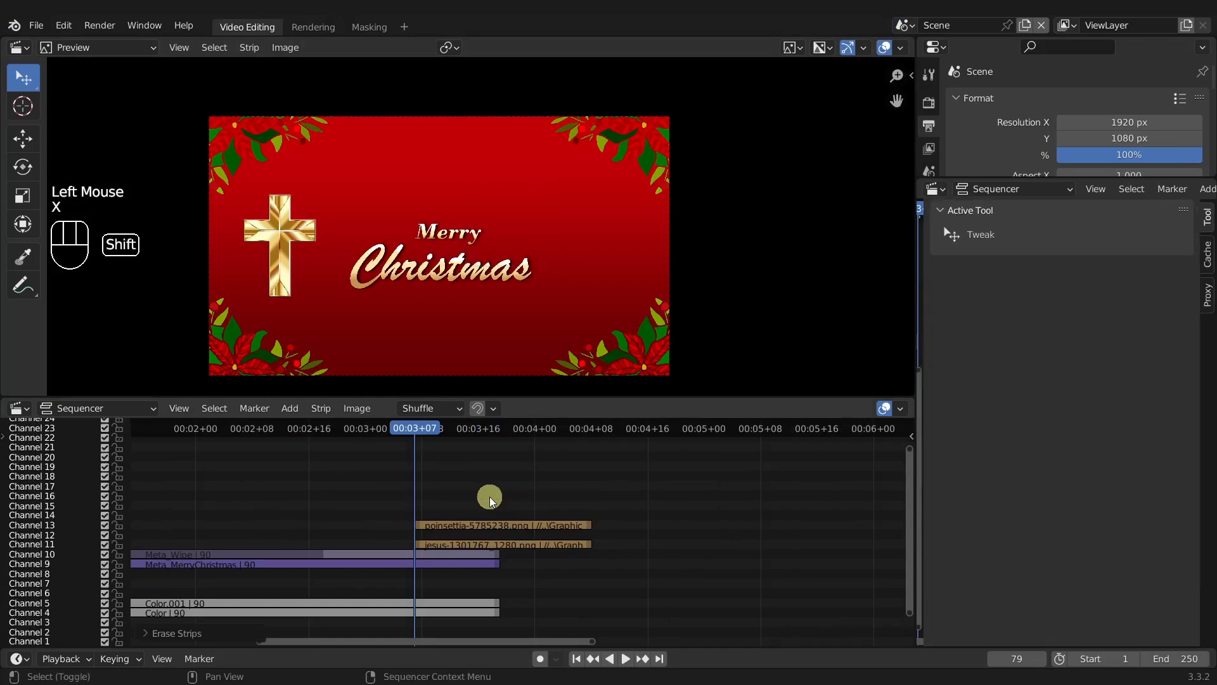
- Add RedStar2_Shadow2.png as an image strip at frame 79 and place it in channel 16
{"action": "key", "text": "shift+a"}
{"action": "left_click", "coordinate": [481, 479]}
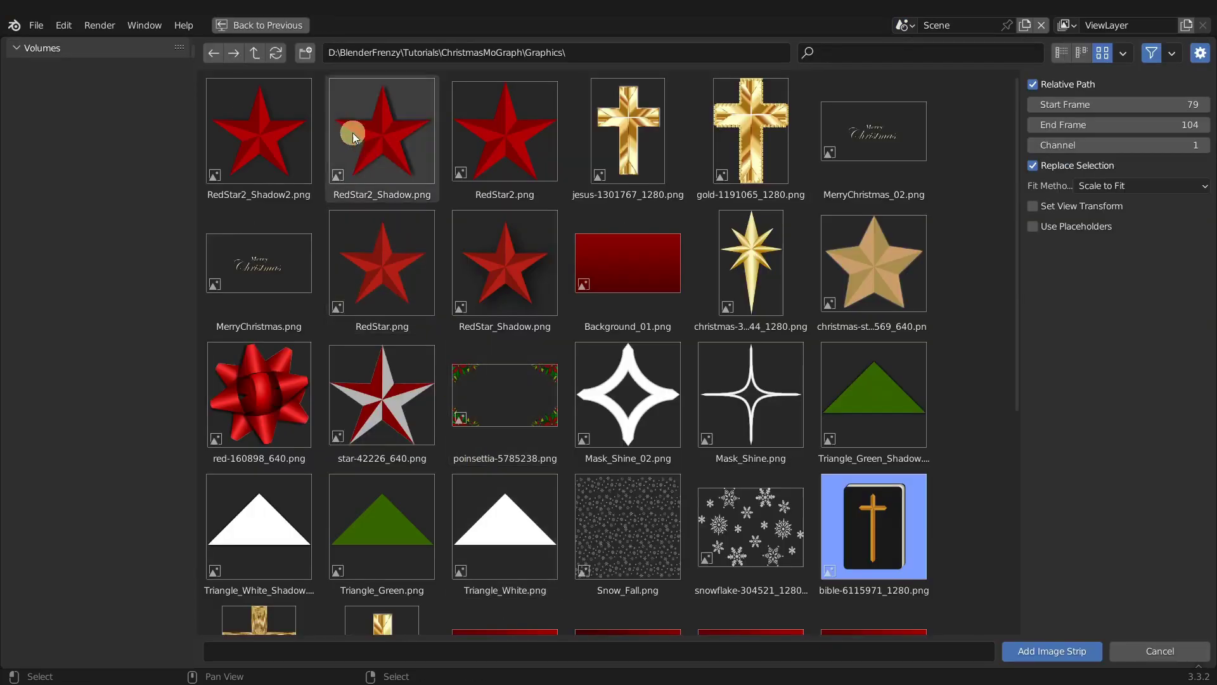
{"action": "double_click", "coordinate": [271, 124]}
{"action": "key", "text": "g"}
{"action": "key", "text": "y"}
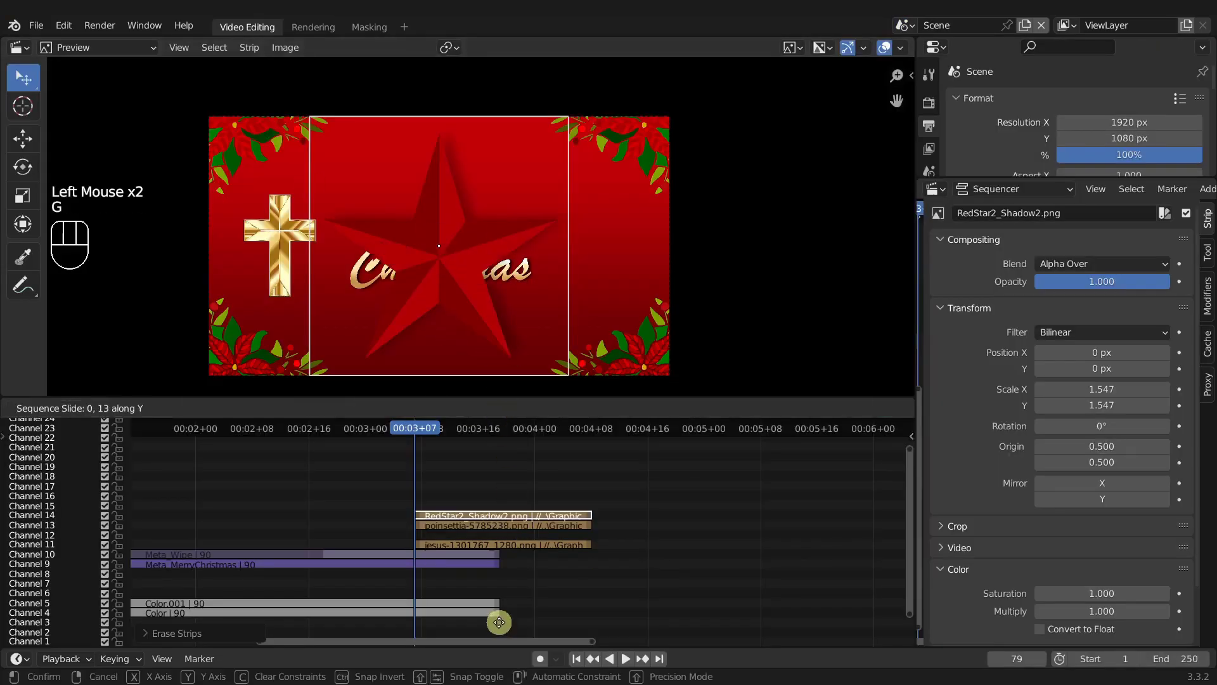
{"action": "left_click", "coordinate": [500, 606]}
- Scale the new star down to about 0.511 and position it beside Merry at about X 332 px, Y 95 px
{"action": "key", "text": "g"}
{"action": "left_click", "coordinate": [619, 290]}
{"action": "key", "text": "s"}
{"action": "left_click", "coordinate": [553, 265]}
{"action": "key", "text": "g"}
{"action": "left_click", "coordinate": [554, 293]}
{"action": "scroll", "coordinate": [554, 293], "scroll_direction": "up", "scroll_amount": 3}
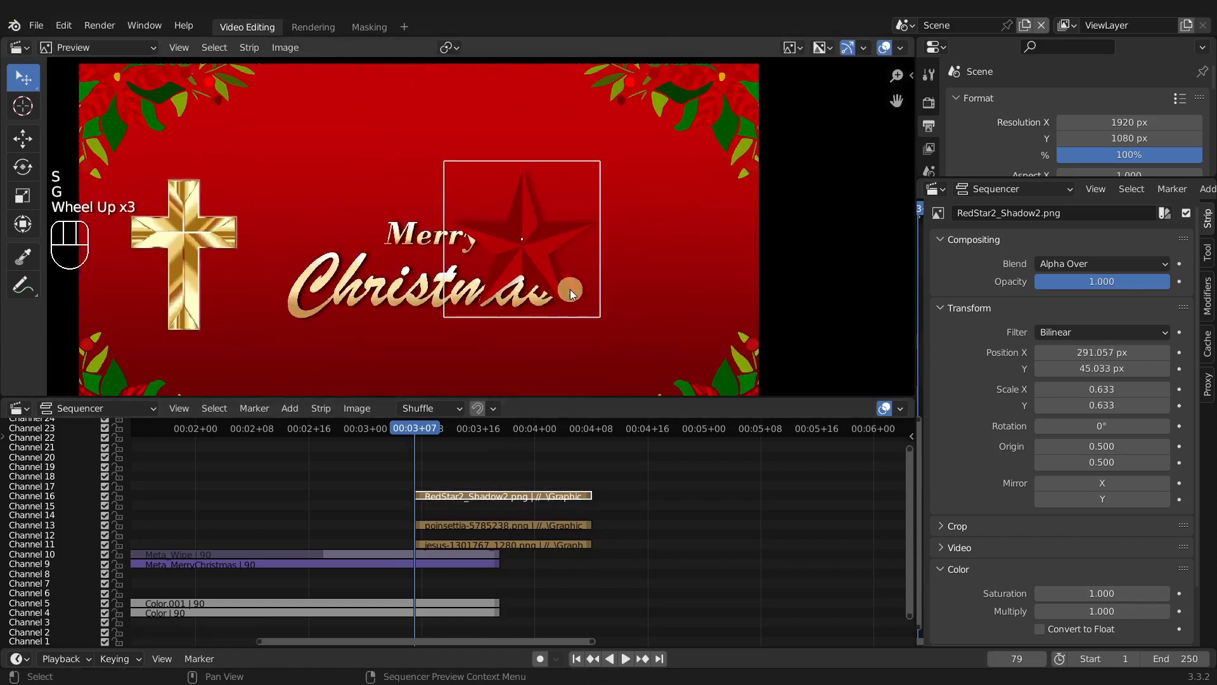
{"action": "scroll", "coordinate": [561, 336], "scroll_direction": "down", "scroll_amount": 1}
{"action": "scroll", "coordinate": [561, 336], "scroll_direction": "up", "scroll_amount": 1}
{"action": "scroll", "coordinate": [561, 336], "scroll_direction": "down", "scroll_amount": 2}
{"action": "key", "text": "s"}
{"action": "left_click", "coordinate": [534, 447]}
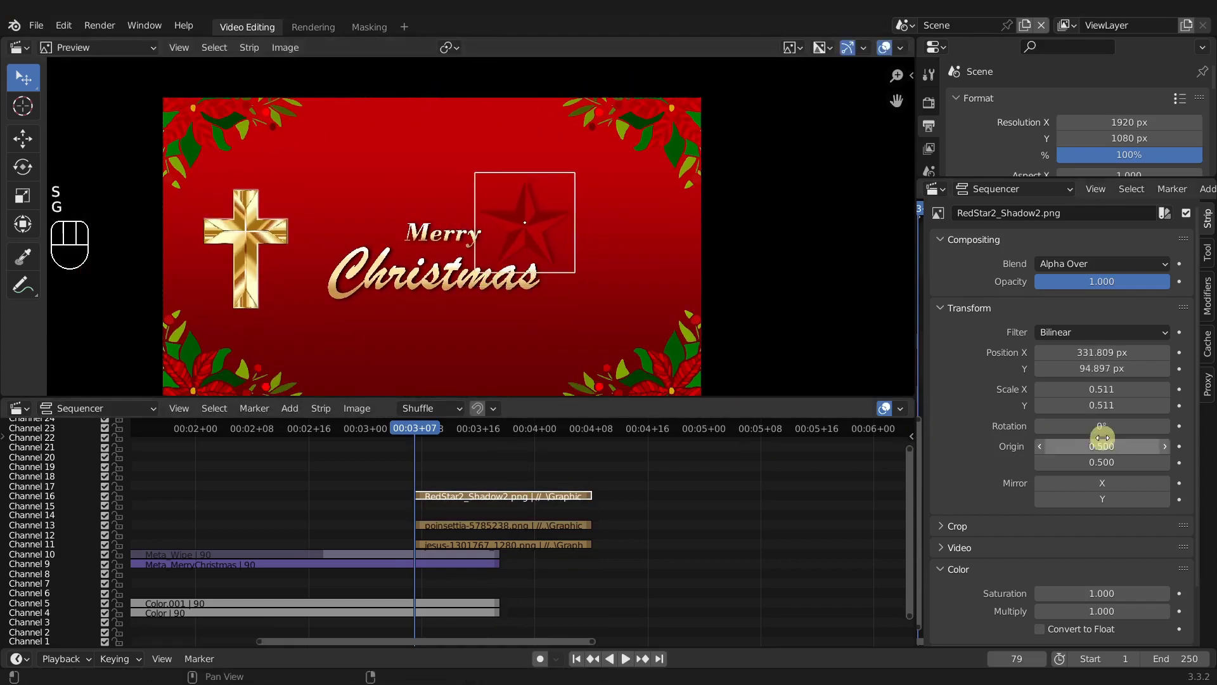
- Add a Color Balance modifier to the star strip and slightly raise its gamma and gain brightness
{"action": "left_click", "coordinate": [1206, 295]}
{"action": "left_click", "coordinate": [1029, 257]}
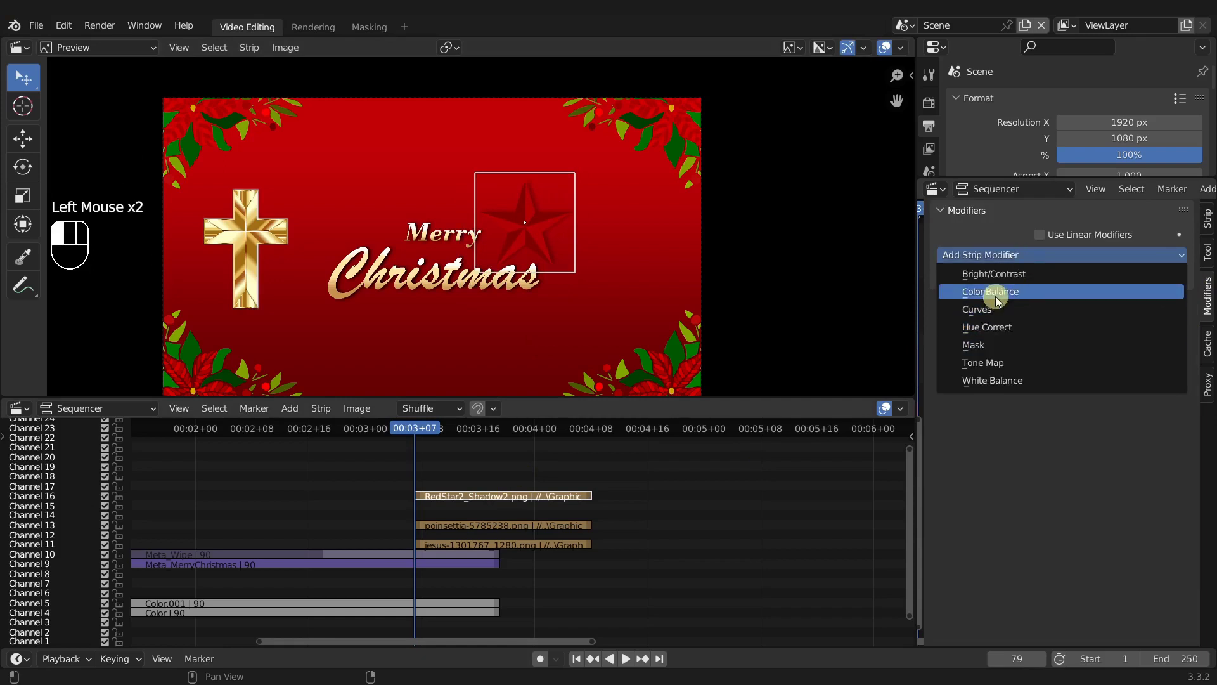
{"action": "left_click", "coordinate": [990, 293]}
{"action": "left_click_drag", "start_coordinate": [1173, 550], "coordinate": [1174, 539]}
{"action": "scroll", "coordinate": [1173, 538], "scroll_direction": "down", "scroll_amount": 3}
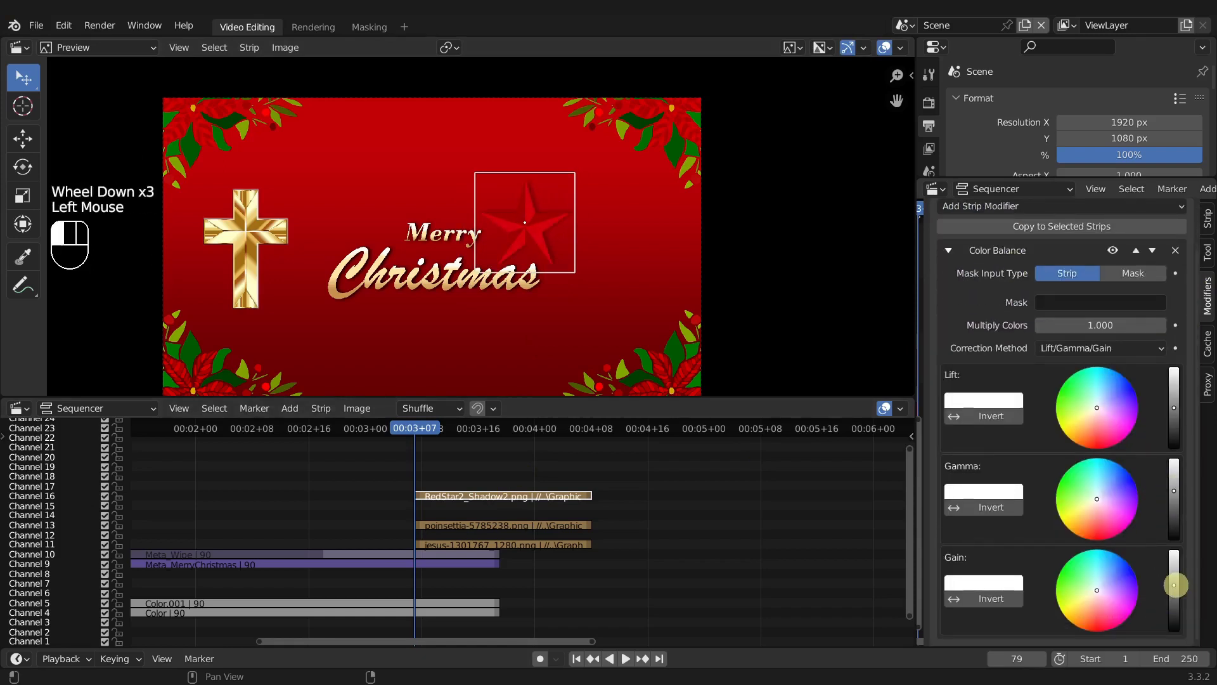
{"action": "left_click_drag", "start_coordinate": [1174, 415], "coordinate": [1173, 407]}
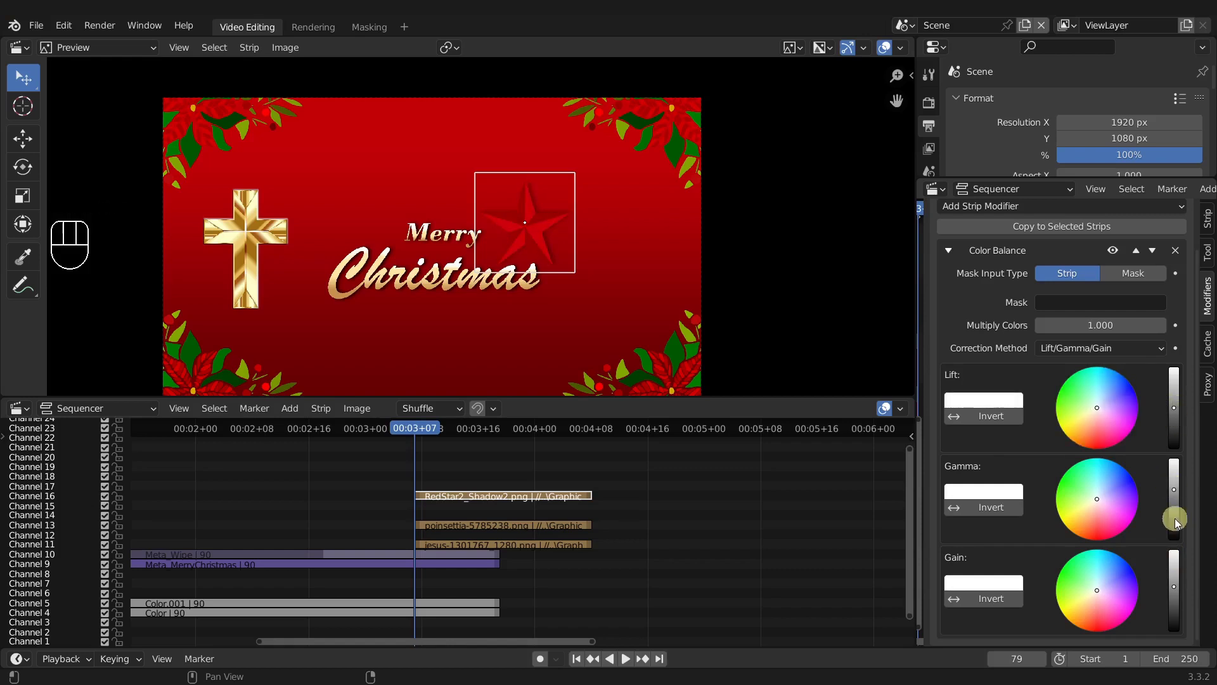
{"action": "left_click_drag", "start_coordinate": [1174, 489], "coordinate": [1174, 495]}
{"action": "left_click", "coordinate": [1174, 585]}
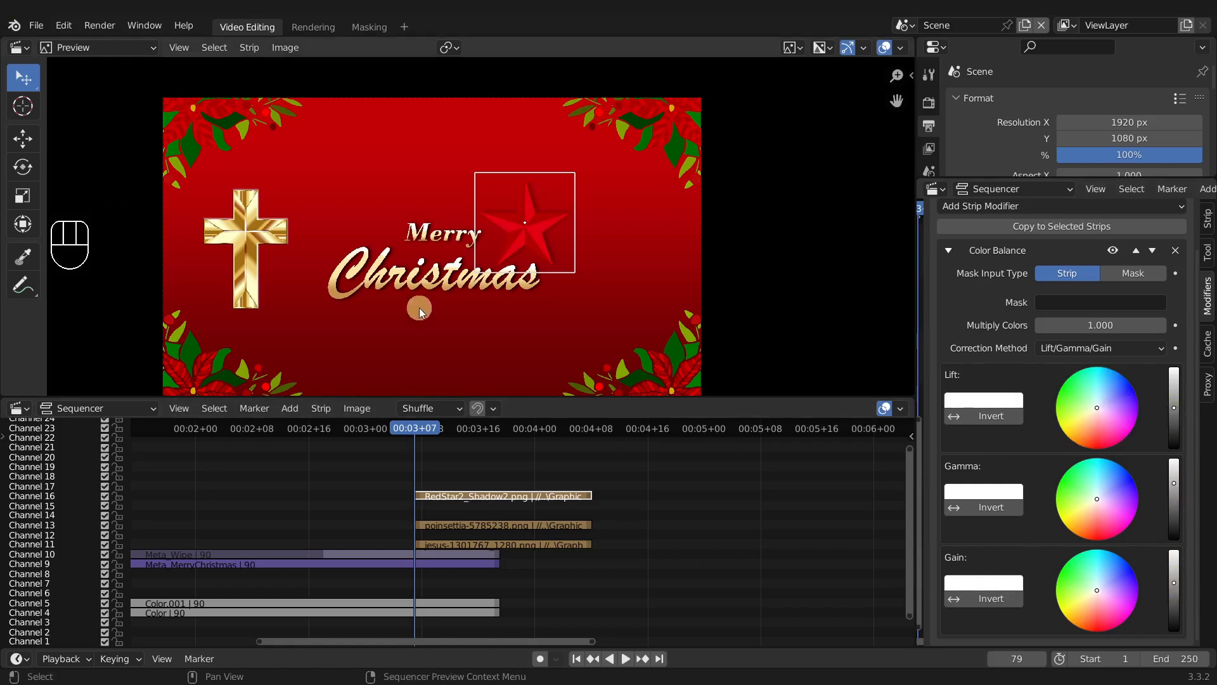
{"action": "scroll", "coordinate": [532, 272], "scroll_direction": "down", "scroll_amount": 2}
{"action": "scroll", "coordinate": [516, 264], "scroll_direction": "up", "scroll_amount": 2}
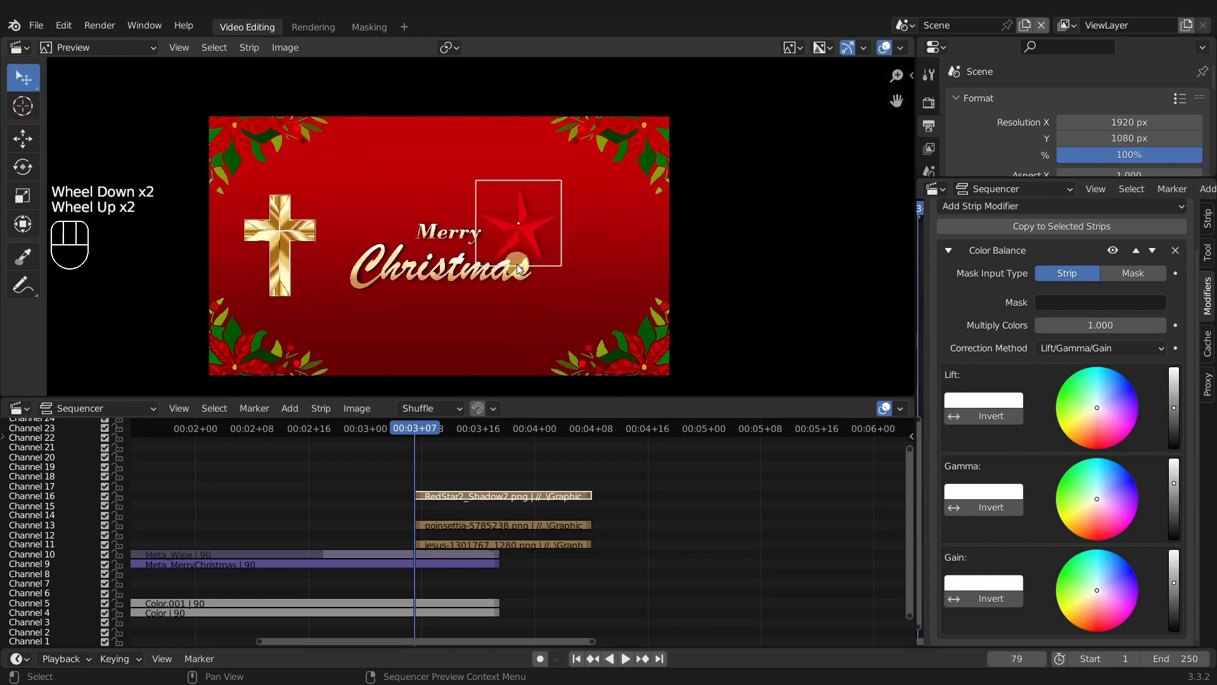
{"action": "scroll", "coordinate": [537, 272], "scroll_direction": "up", "scroll_amount": 2}
{"action": "scroll", "coordinate": [538, 272], "scroll_direction": "down", "scroll_amount": 1}
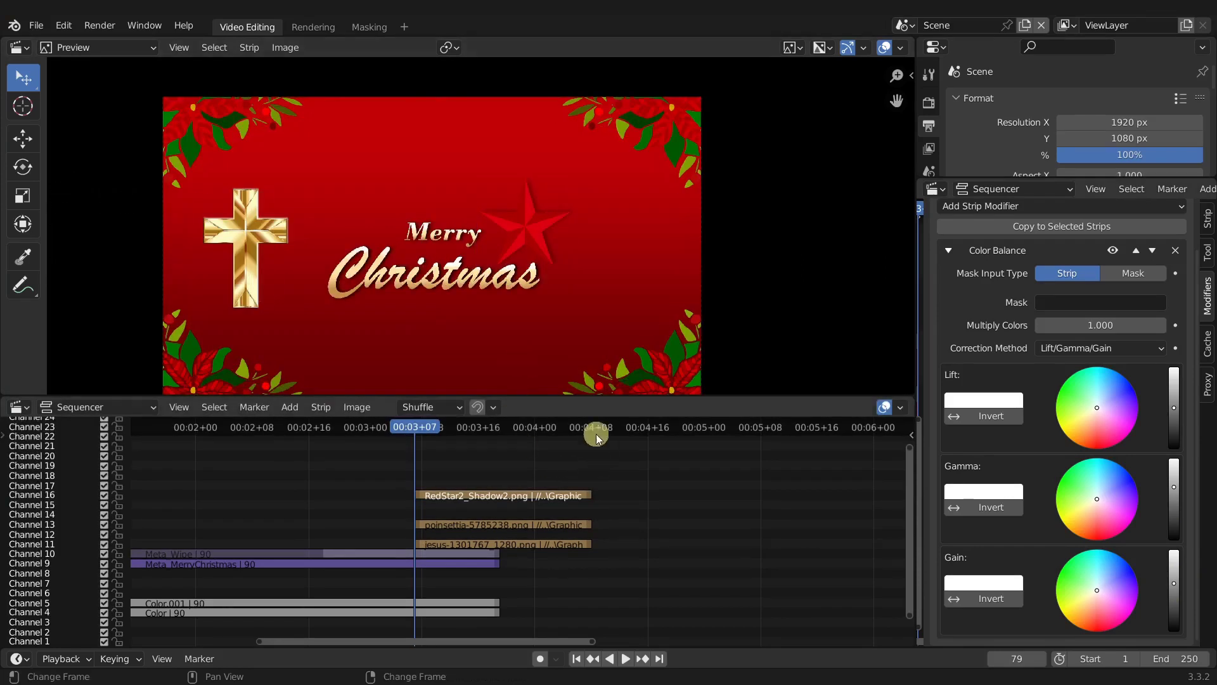
{"action": "scroll", "coordinate": [607, 269], "scroll_direction": "down", "scroll_amount": 1}
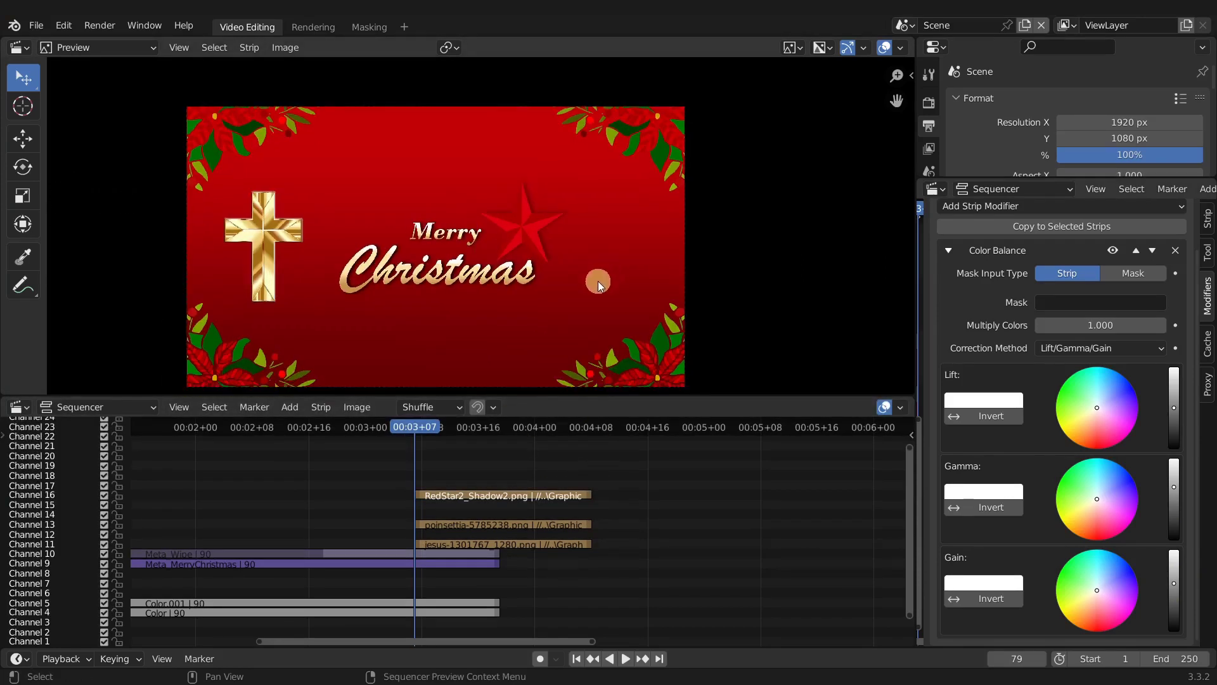
{"action": "middle_click_drag", "start_coordinate": [579, 294], "coordinate": [586, 277]}
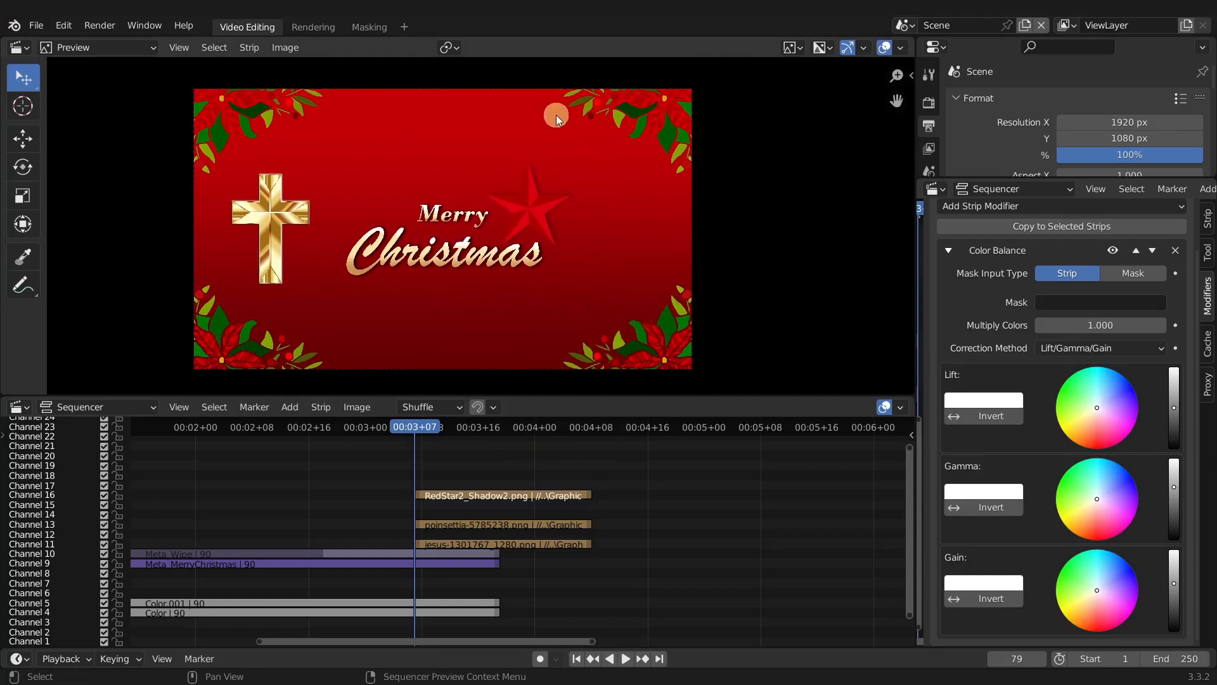
{"action": "key", "text": "shift+a"}
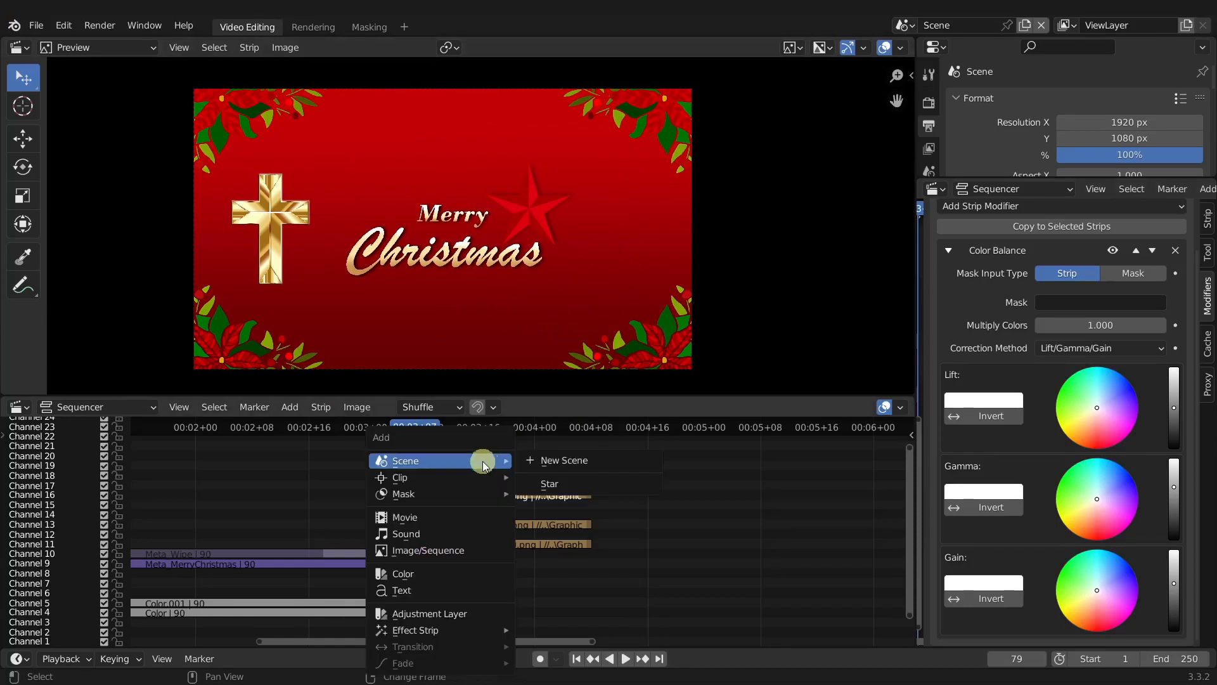
{"action": "left_click", "coordinate": [421, 576]}
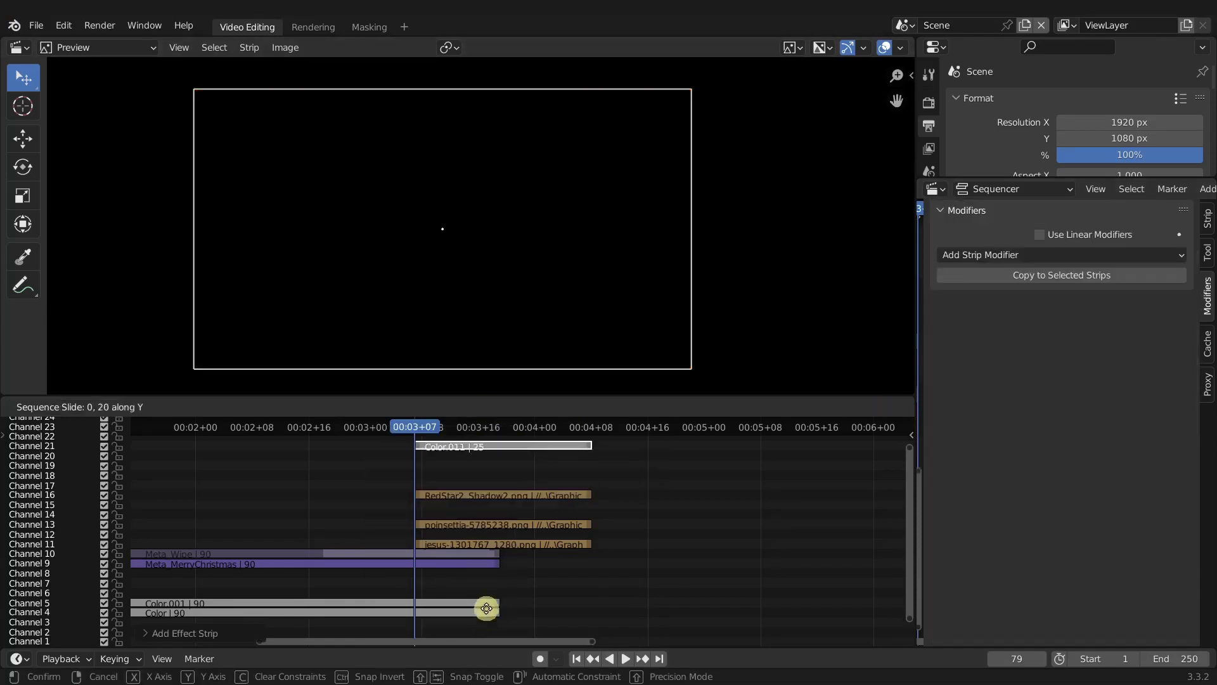
{"action": "left_click", "coordinate": [481, 421]}
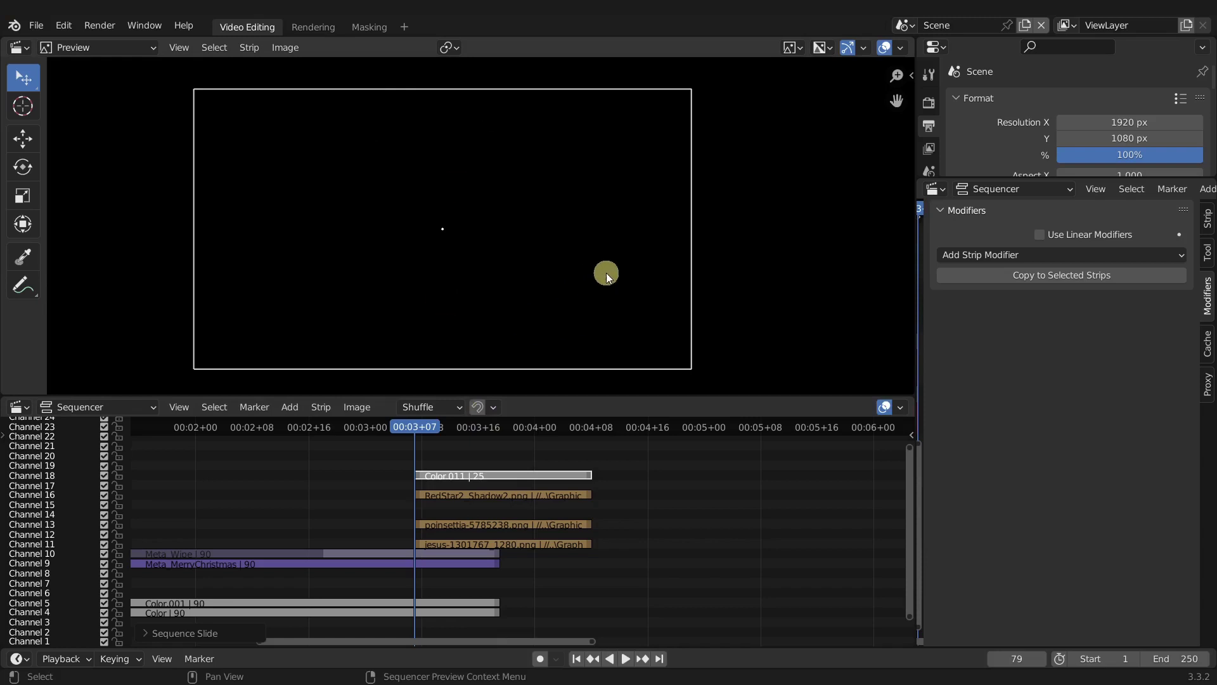
{"action": "key", "text": "s"}
{"action": "left_click", "coordinate": [549, 244]}
{"action": "key", "text": "g"}
{"action": "left_click", "coordinate": [651, 216]}
{"action": "key", "text": "g"}
{"action": "left_click", "coordinate": [573, 253]}
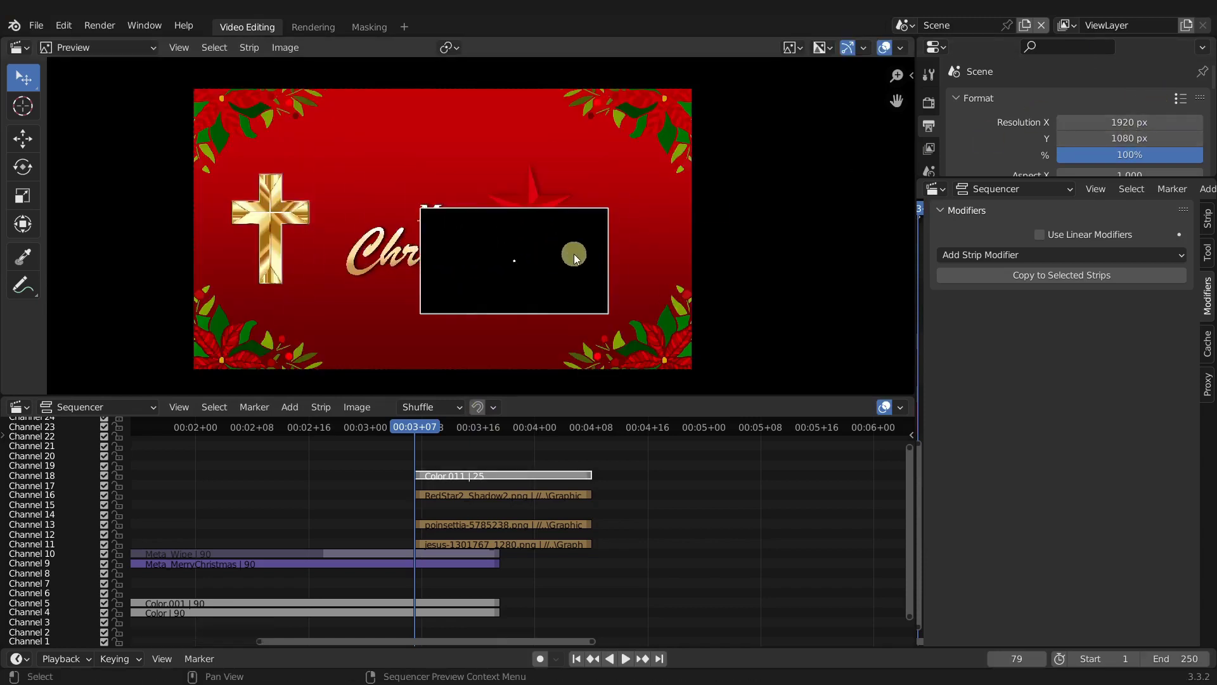
{"action": "key", "text": "Delete"}
- Create a new mask named Mask_Triangle in the Masking workspace, then return to the Video Editing workspace
{"action": "left_click", "coordinate": [369, 26]}
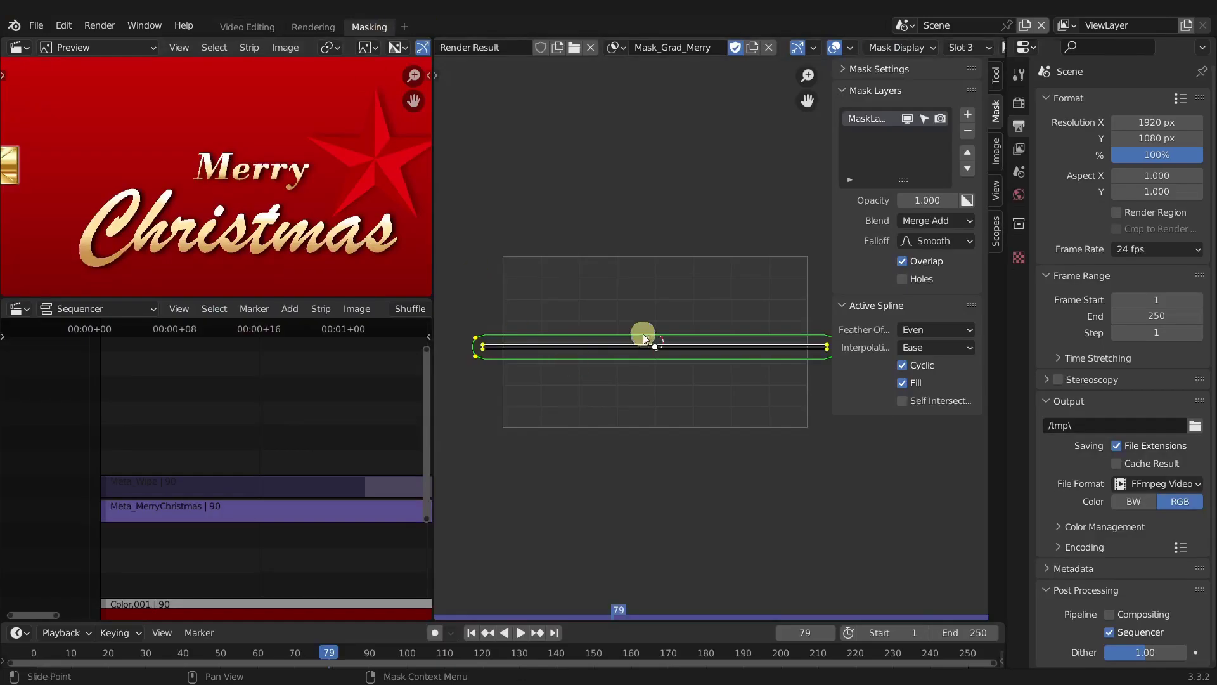
{"action": "left_click_drag", "start_coordinate": [433, 166], "coordinate": [89, 162]}
{"action": "left_click", "coordinate": [727, 47]}
{"action": "left_click", "coordinate": [671, 48]}
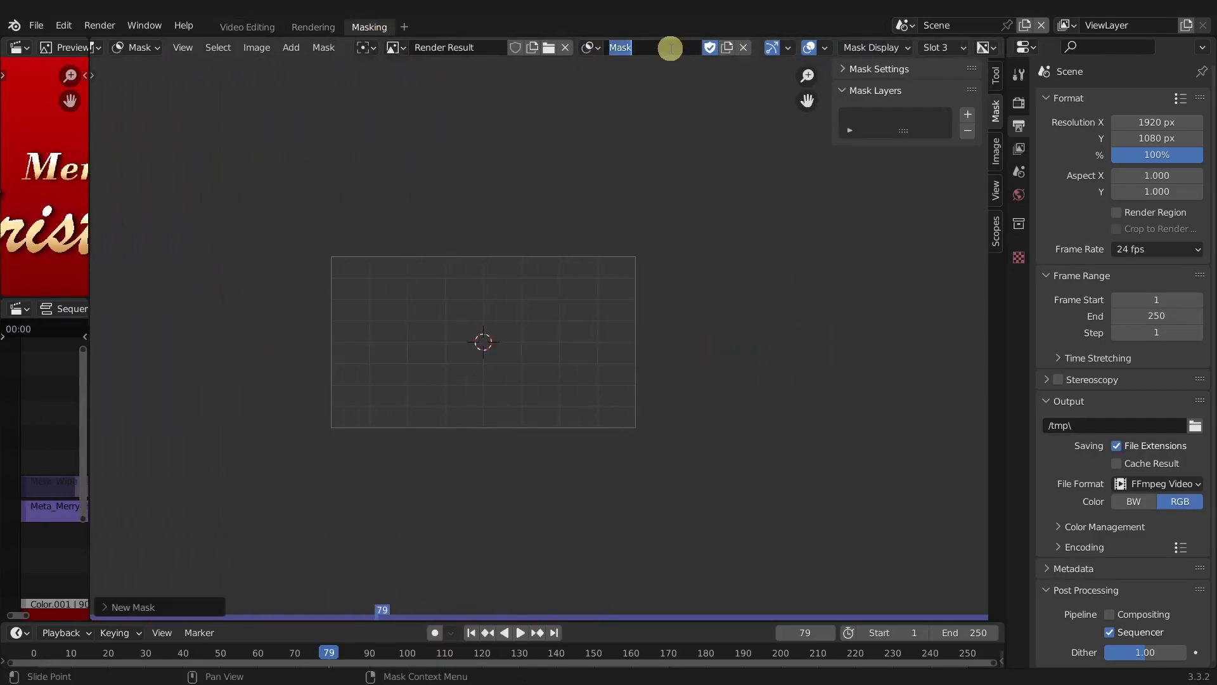
{"action": "type", "text": "Mask_Triangle"}
{"action": "key", "text": "Return"}
{"action": "left_click", "coordinate": [265, 28]}
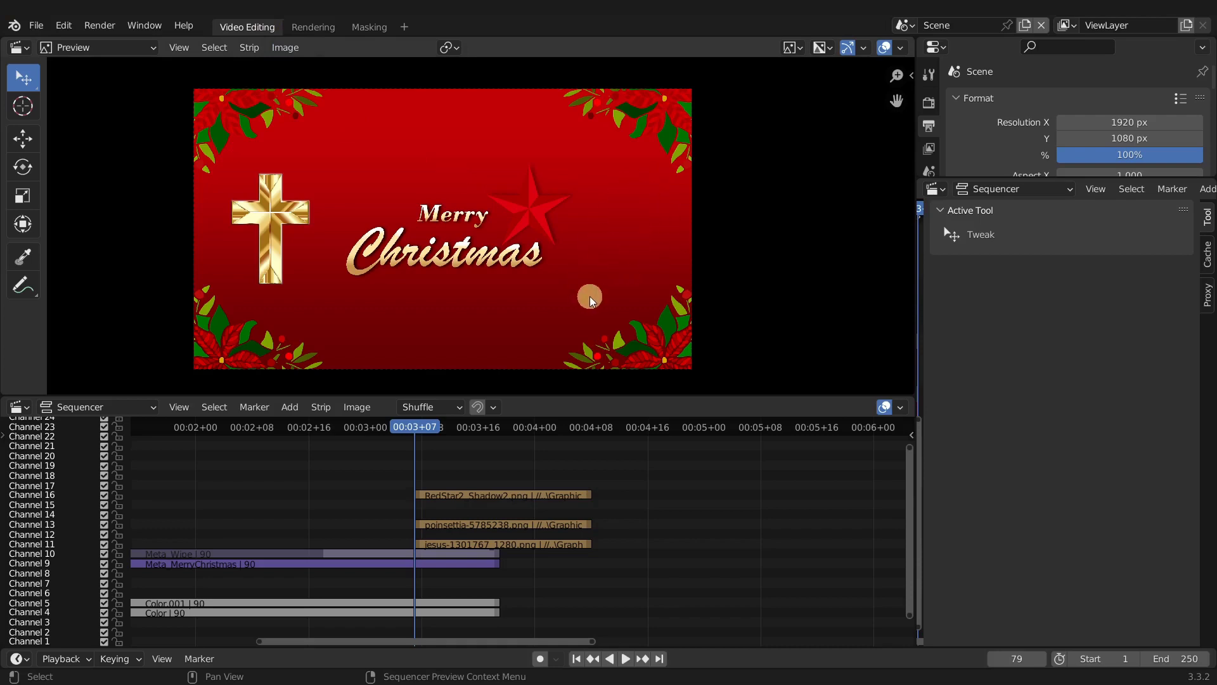
- Render the current frame as a backdrop in the Masking workspace and add a square spline to Mask_Triangle
{"action": "left_click", "coordinate": [370, 28]}
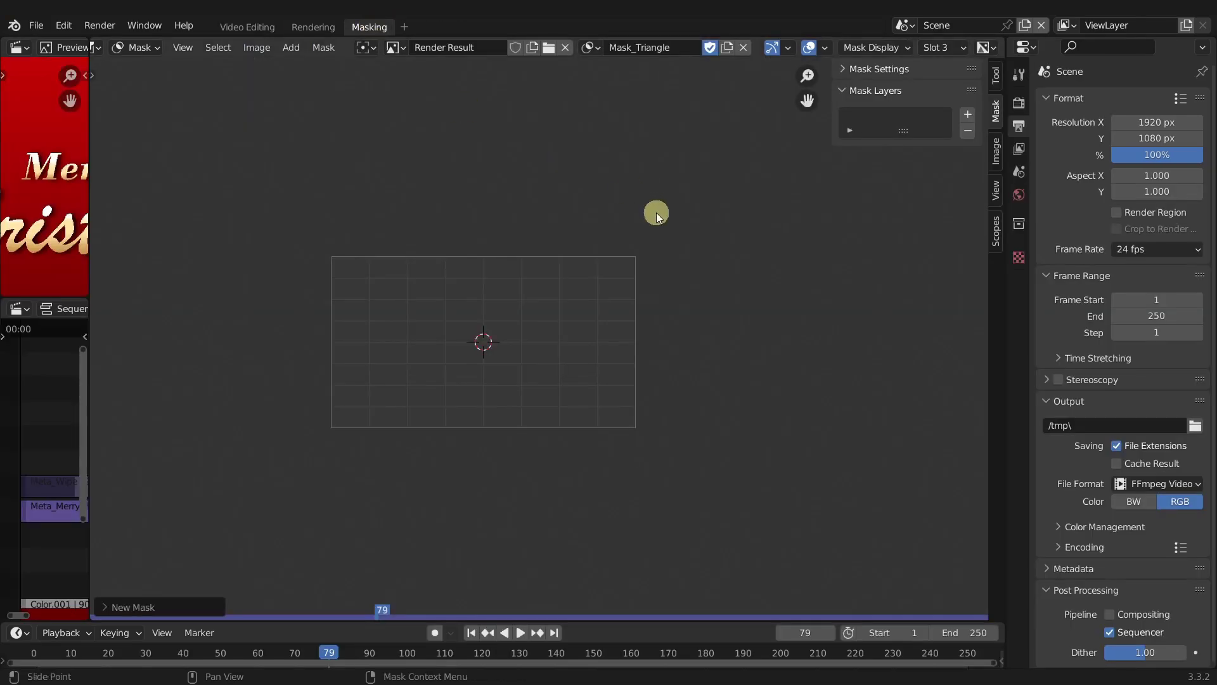
{"action": "key", "text": "F12"}
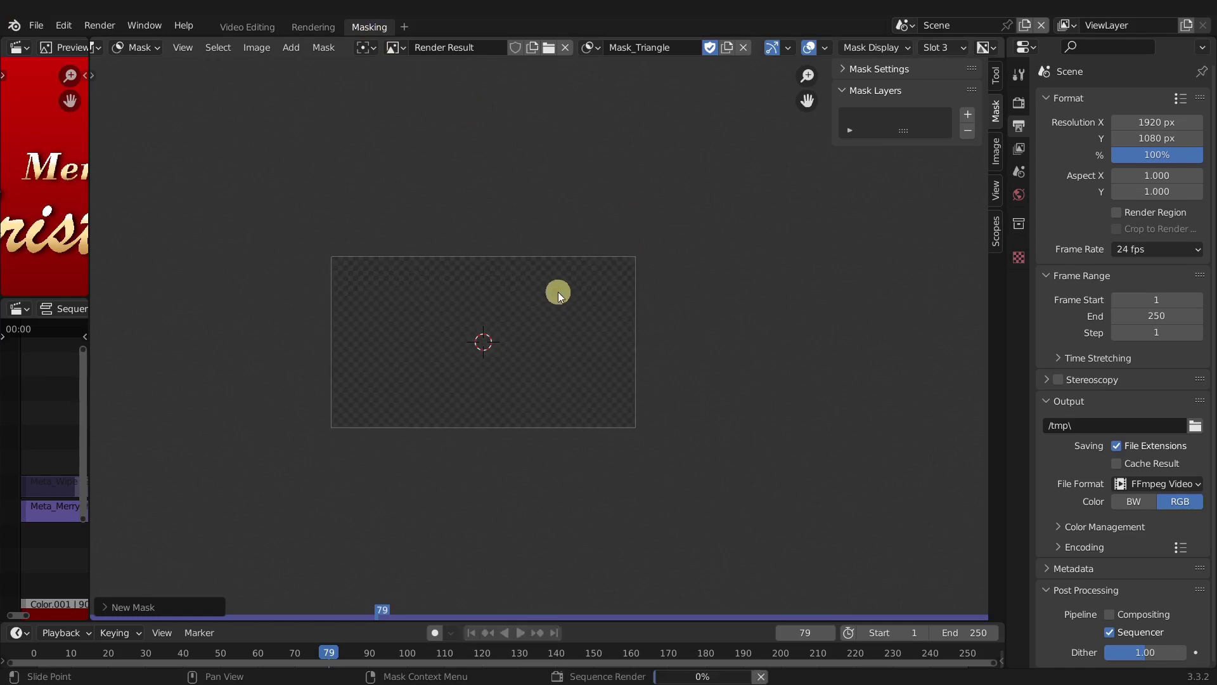
{"action": "scroll", "coordinate": [558, 354], "scroll_direction": "up", "scroll_amount": 3}
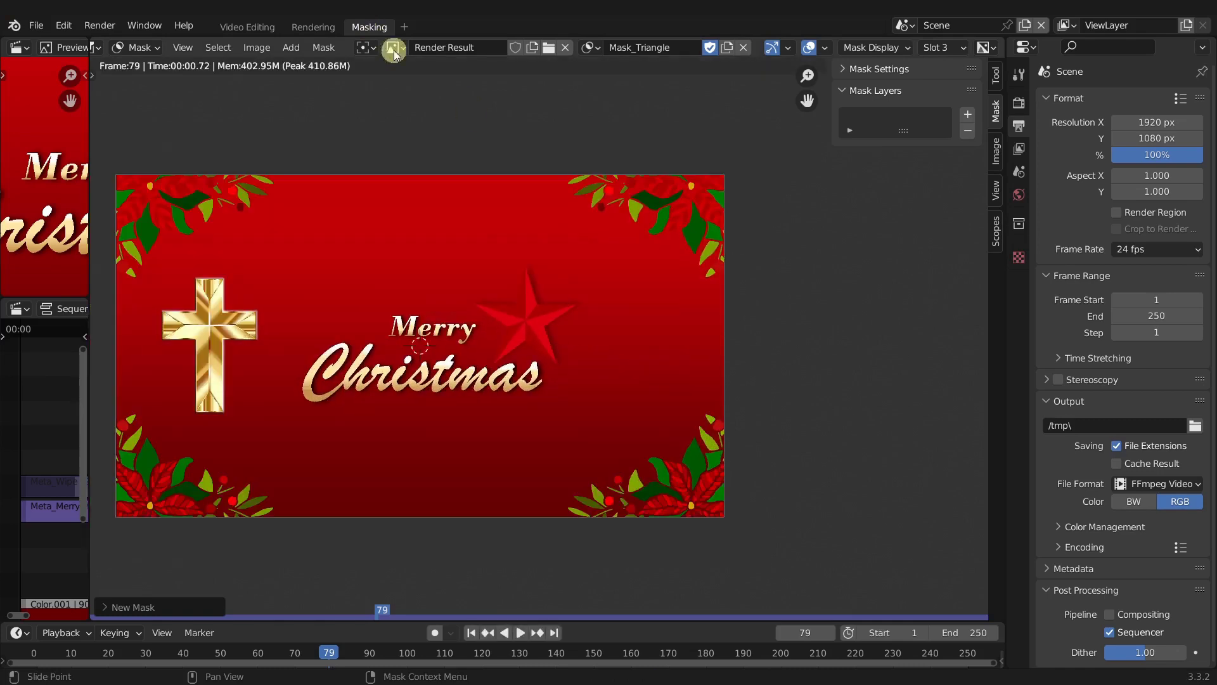
{"action": "left_click", "coordinate": [292, 48]}
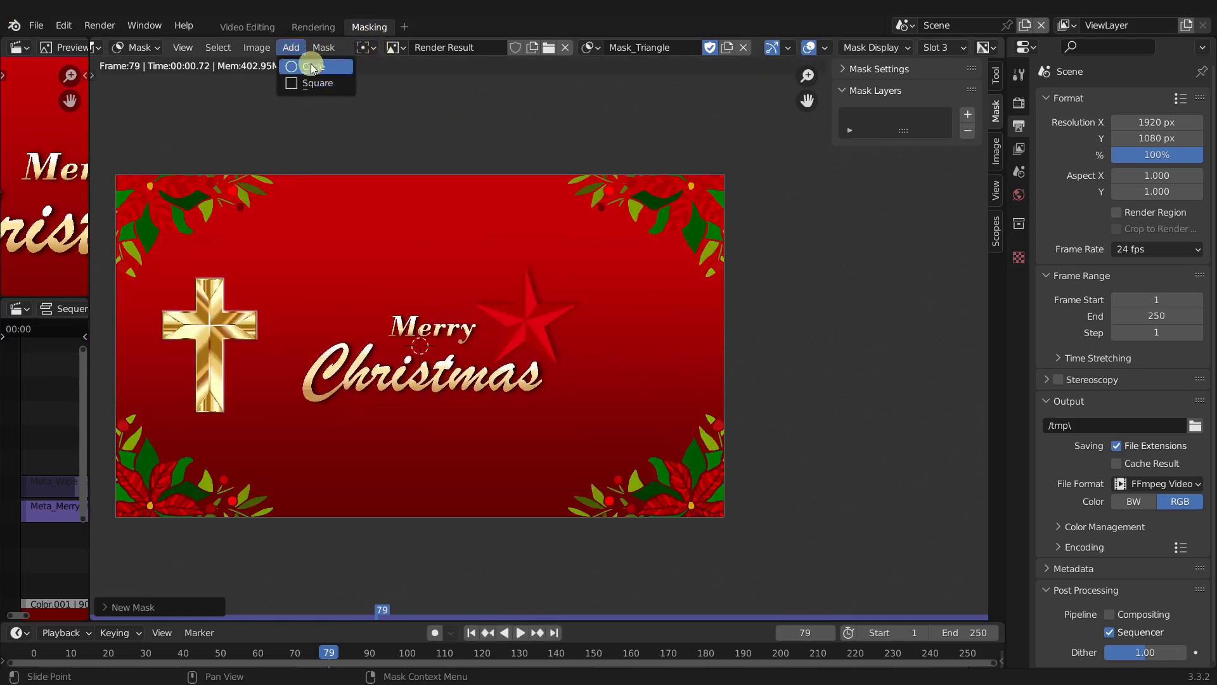
{"action": "left_click", "coordinate": [313, 83]}
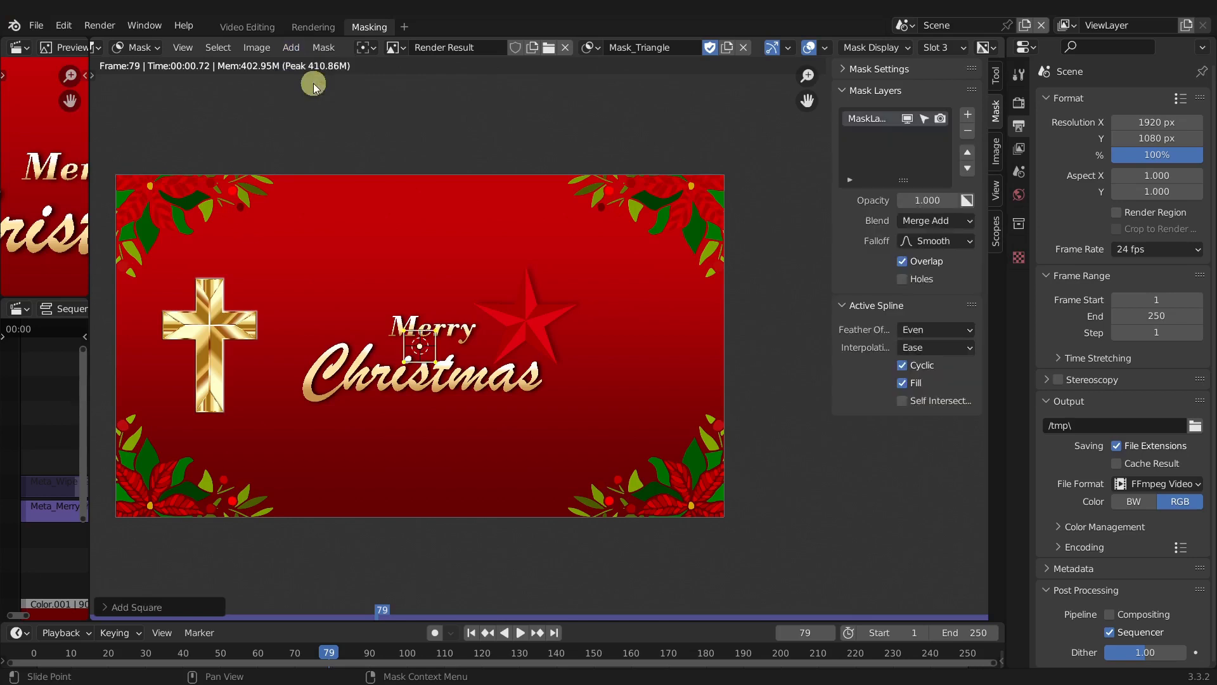
- Move the square mask horizontally into the empty area beyond the red star and rotate it 45° into a diamond
{"action": "key", "text": "g"}
{"action": "key", "text": "x"}
{"action": "left_click", "coordinate": [667, 345]}
{"action": "type", "text": "r90"}
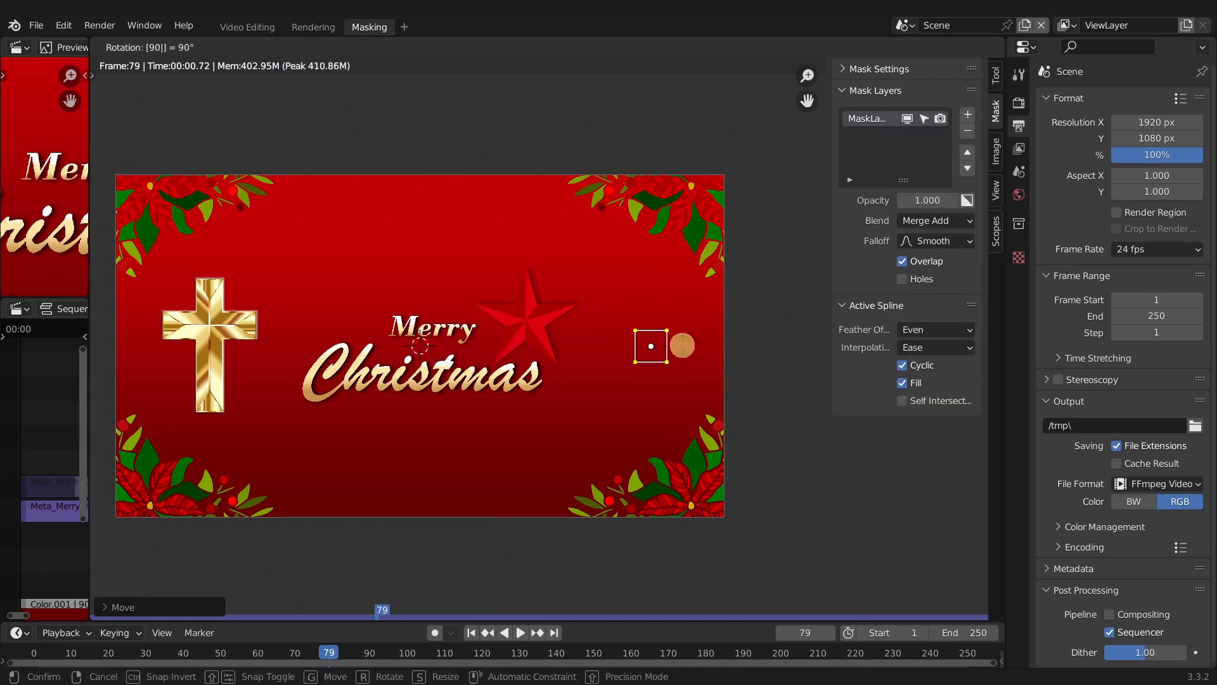
{"action": "left_click", "coordinate": [682, 345]}
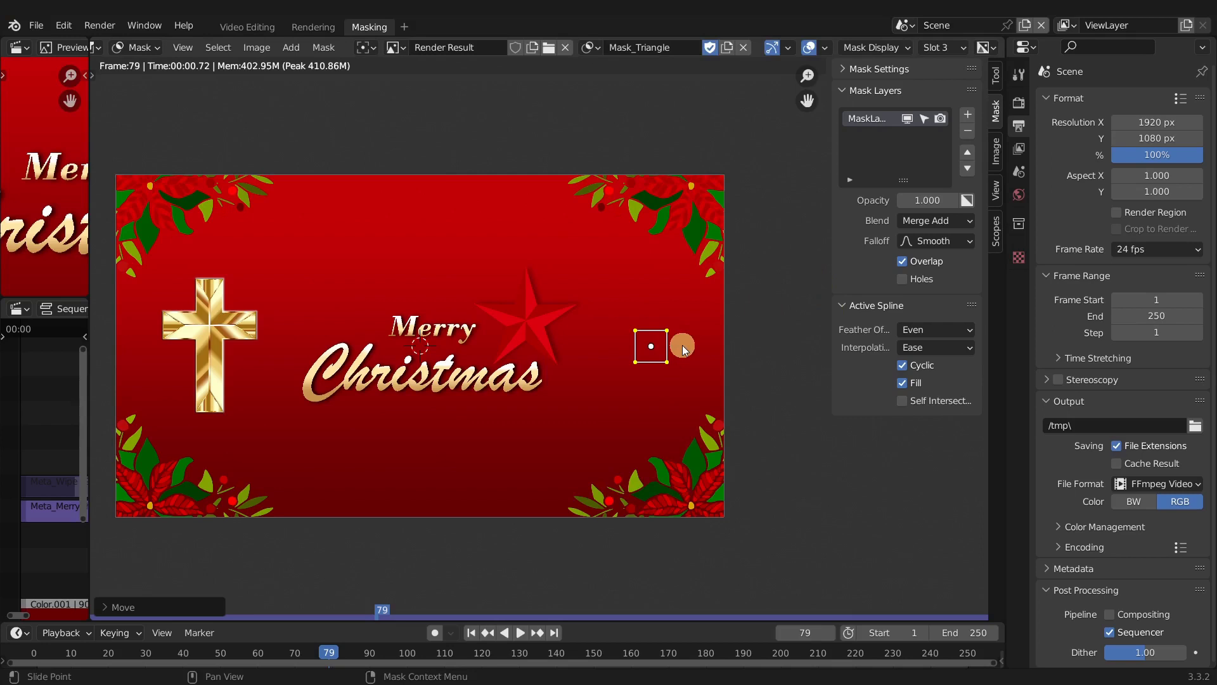
{"action": "type", "text": "r45"}
{"action": "left_click", "coordinate": [682, 345]}
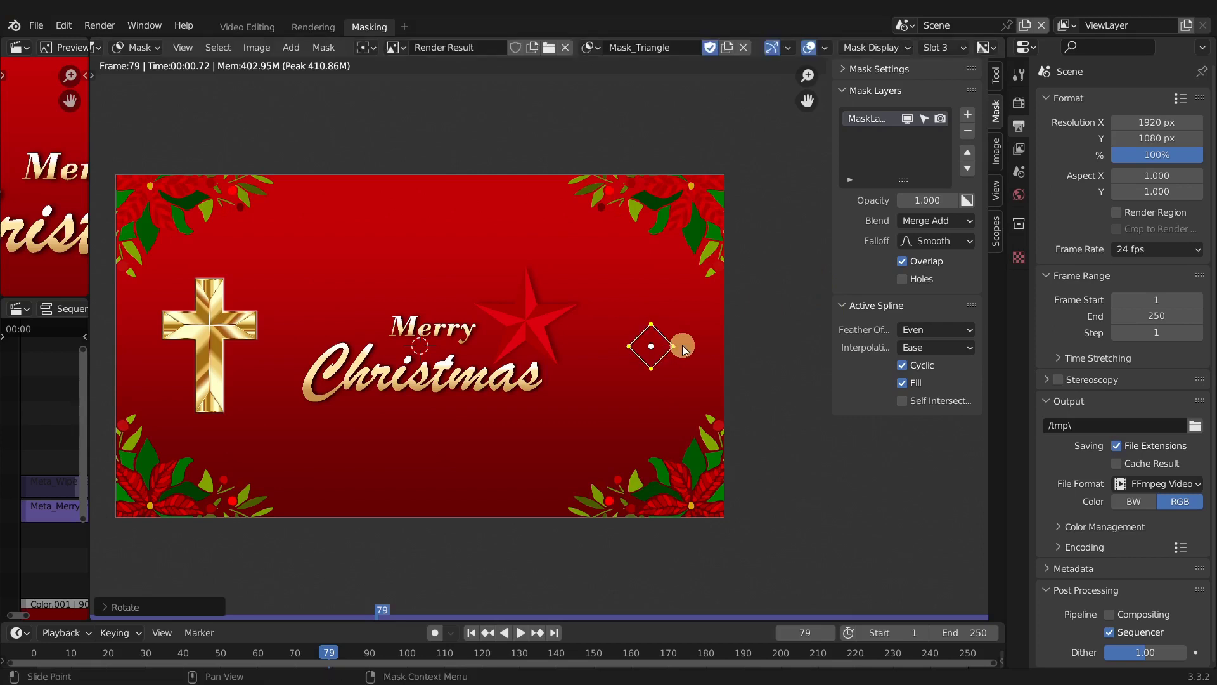
- Delete the diamond's bottom control point to leave a triangular spline
{"action": "left_click", "coordinate": [652, 369]}
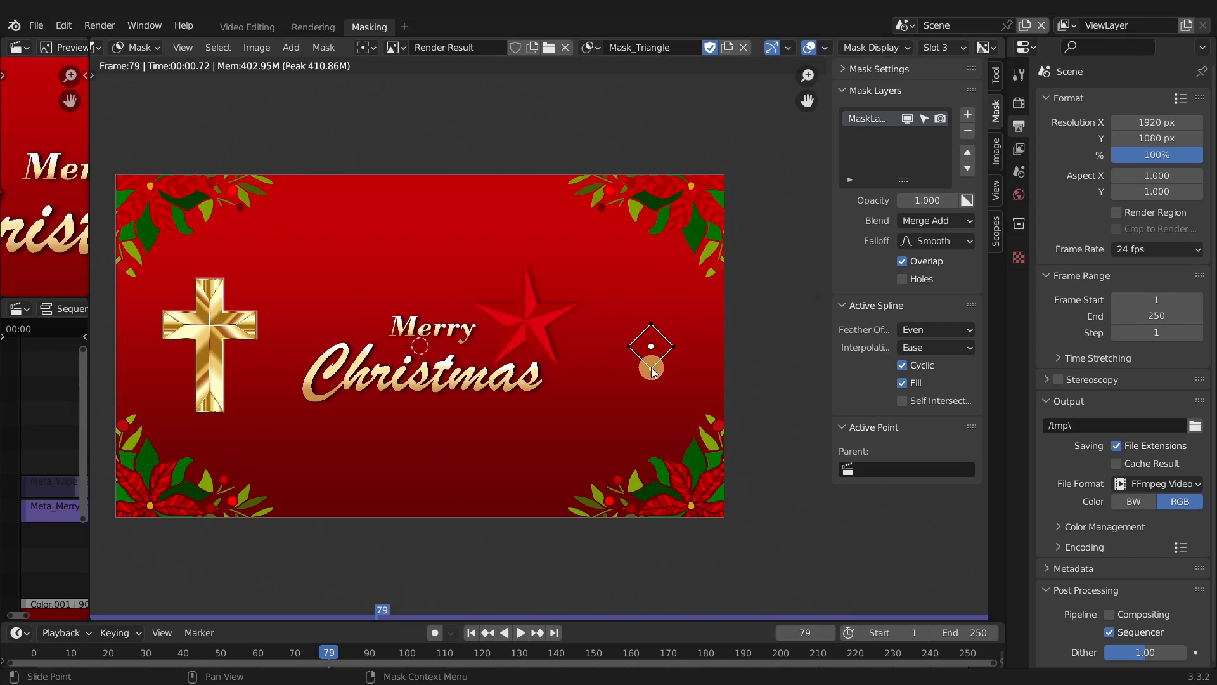
{"action": "key", "text": "x"}
{"action": "left_click", "coordinate": [651, 367]}
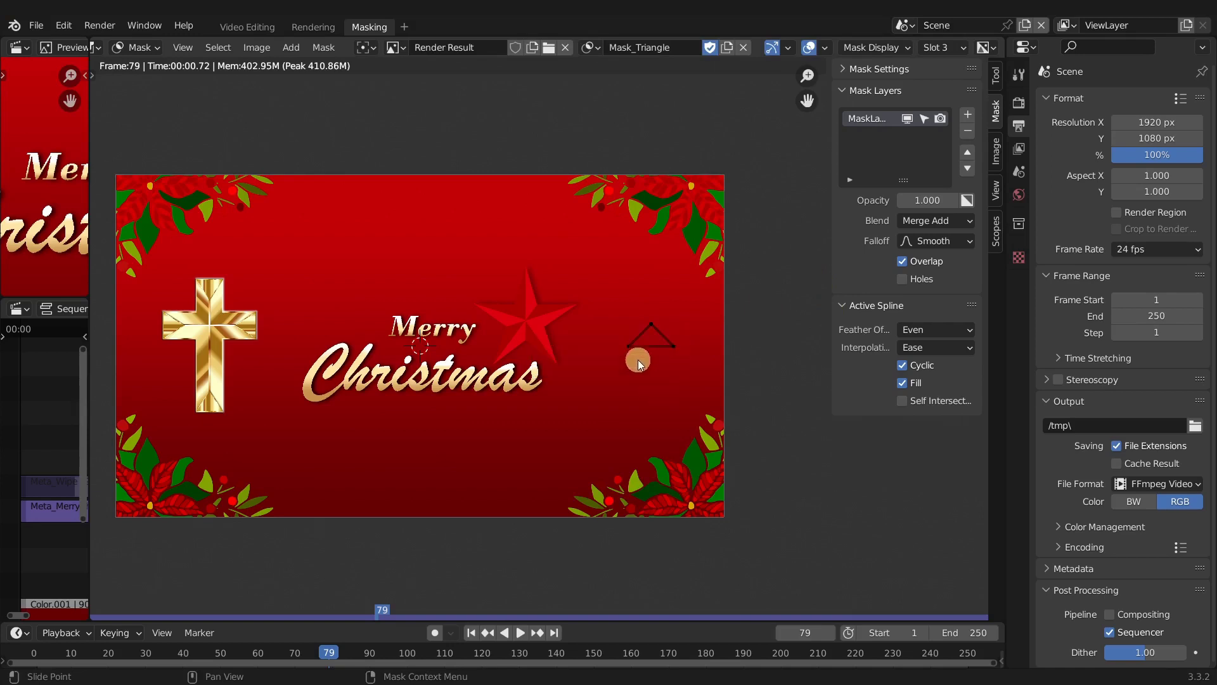
- Scale the whole triangle up to more than twice its size and enable the Alpha Channel mask overlay
{"action": "key", "text": "a"}
{"action": "key", "text": "s"}
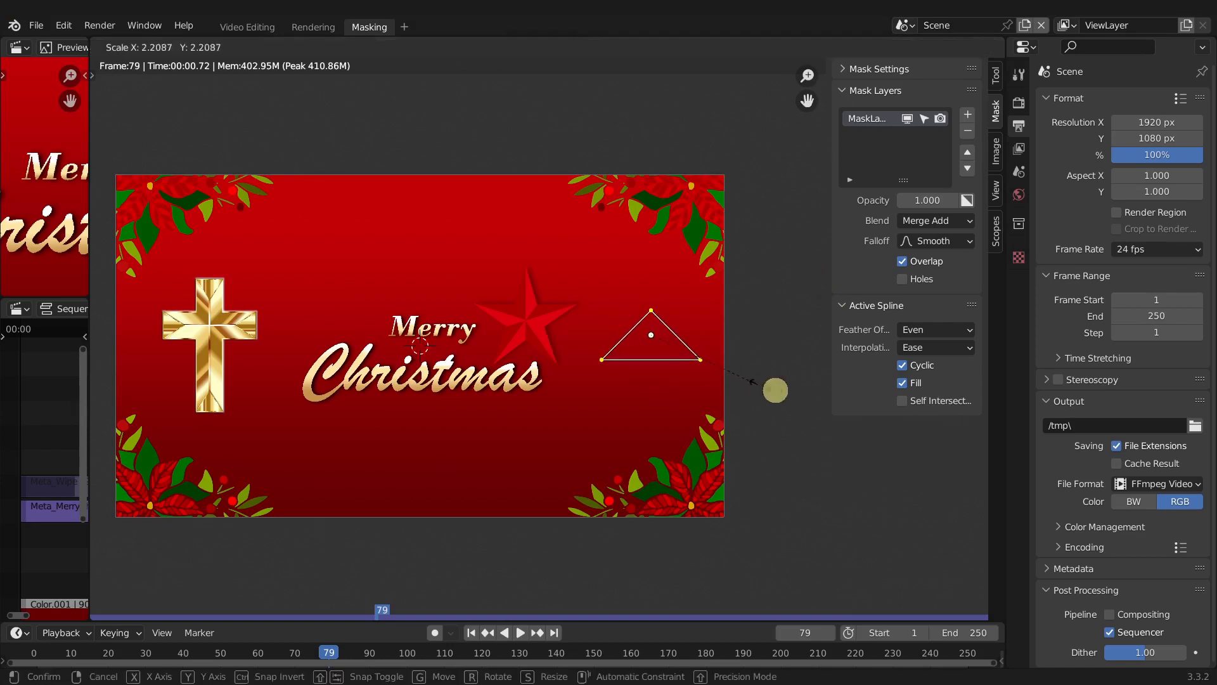
{"action": "left_click", "coordinate": [766, 392]}
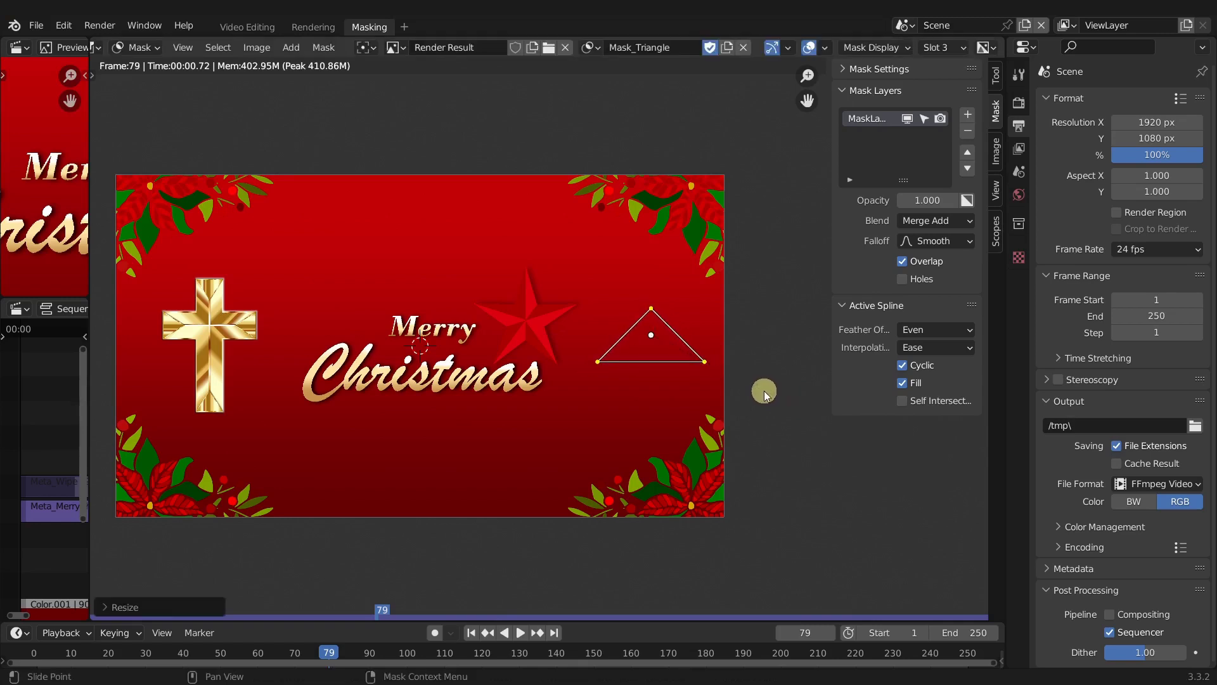
{"action": "left_click", "coordinate": [875, 47]}
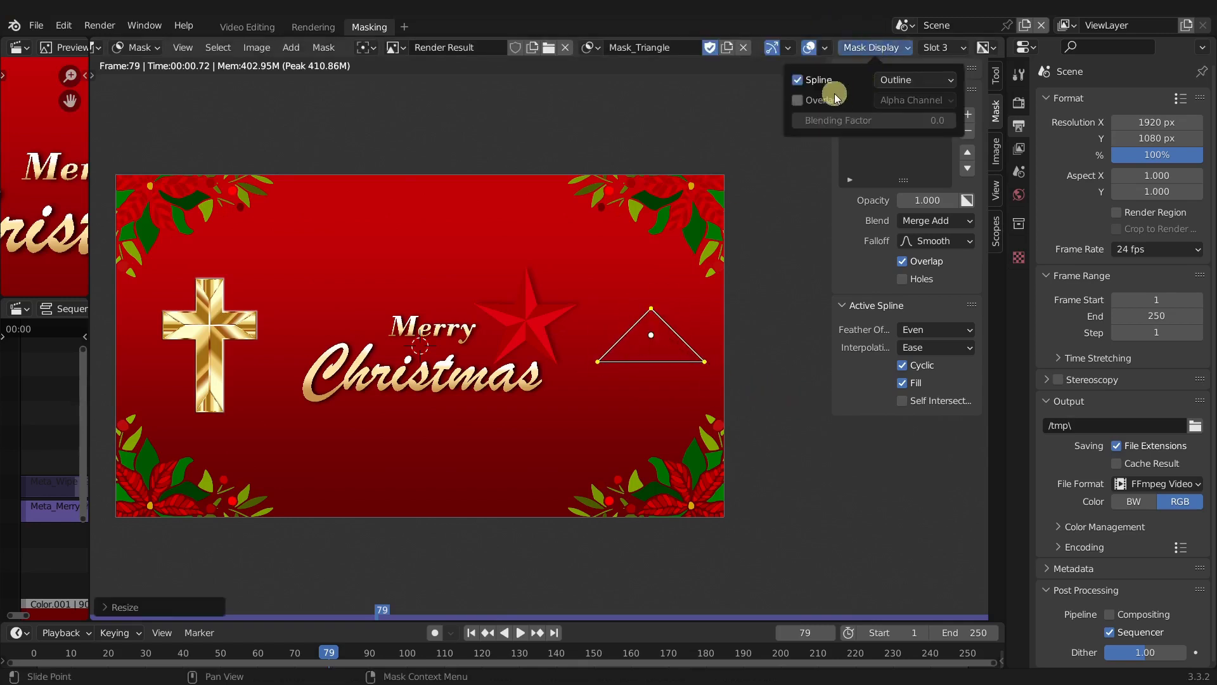
{"action": "left_click", "coordinate": [800, 100]}
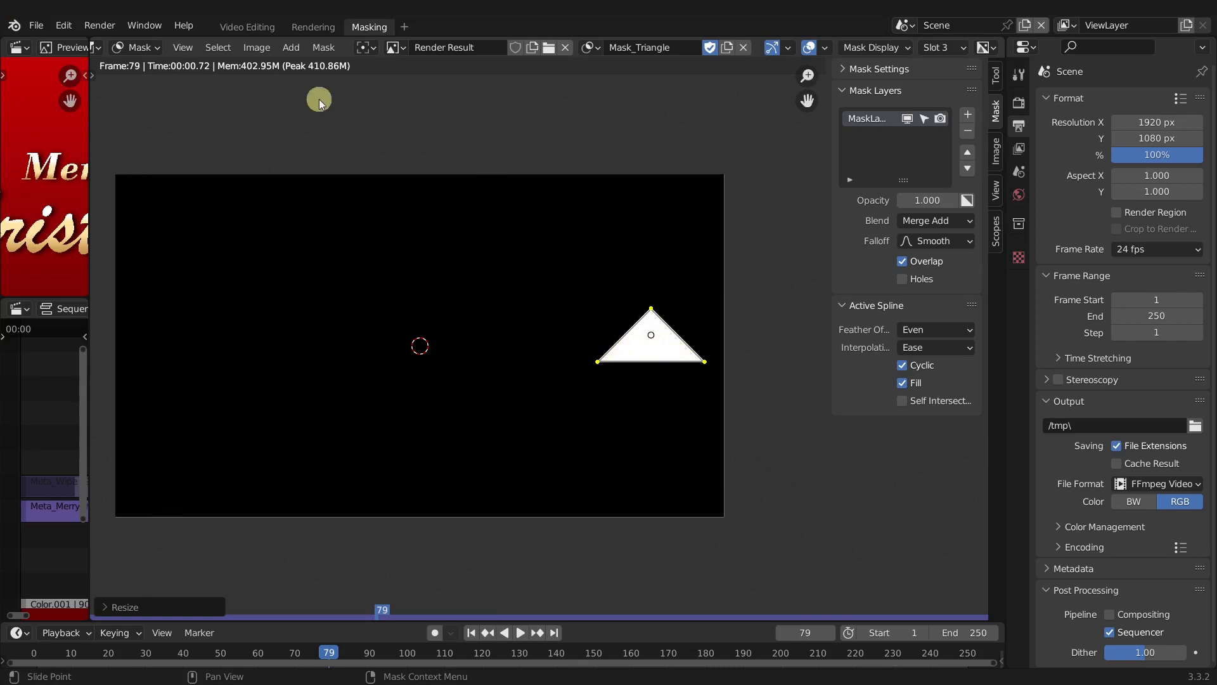
- Add a Color strip at frame 79 in the Video Editing workspace, place it in channel 18 and make it bright green
{"action": "left_click", "coordinate": [247, 26]}
{"action": "key", "text": "shift+a"}
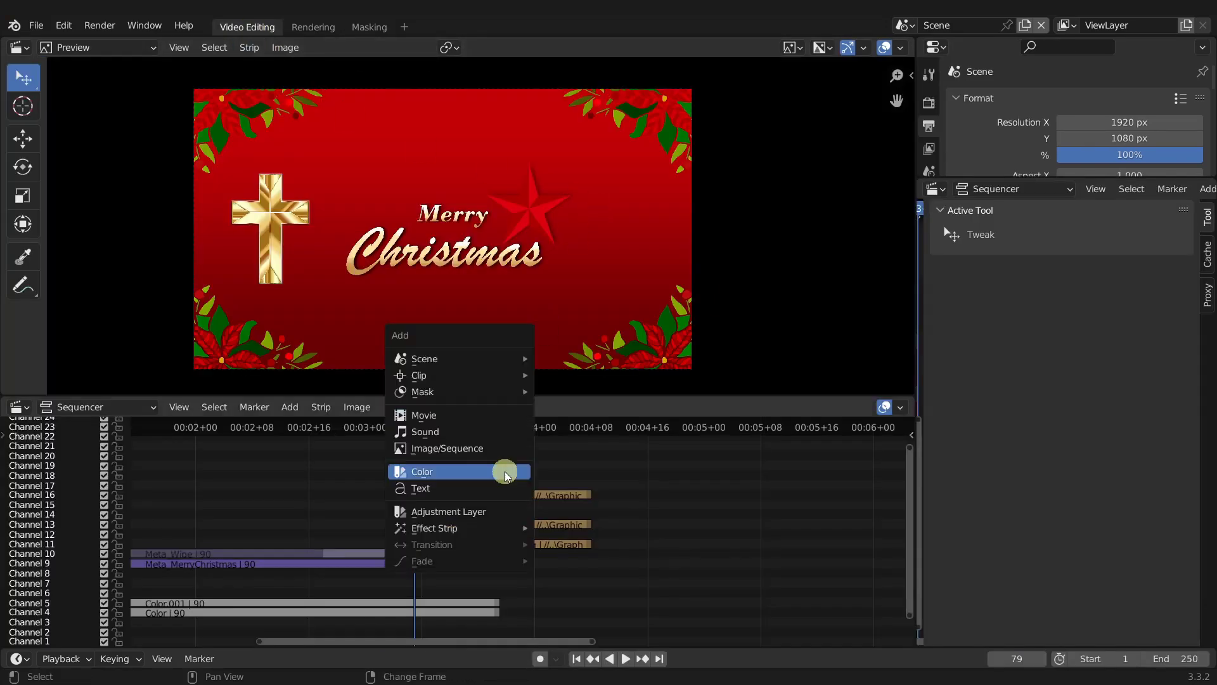
{"action": "left_click", "coordinate": [505, 472]}
{"action": "left_click", "coordinate": [456, 587]}
{"action": "left_click", "coordinate": [1207, 217]}
{"action": "left_click_drag", "start_coordinate": [1181, 334], "coordinate": [1181, 258]}
{"action": "left_click", "coordinate": [1013, 297]}
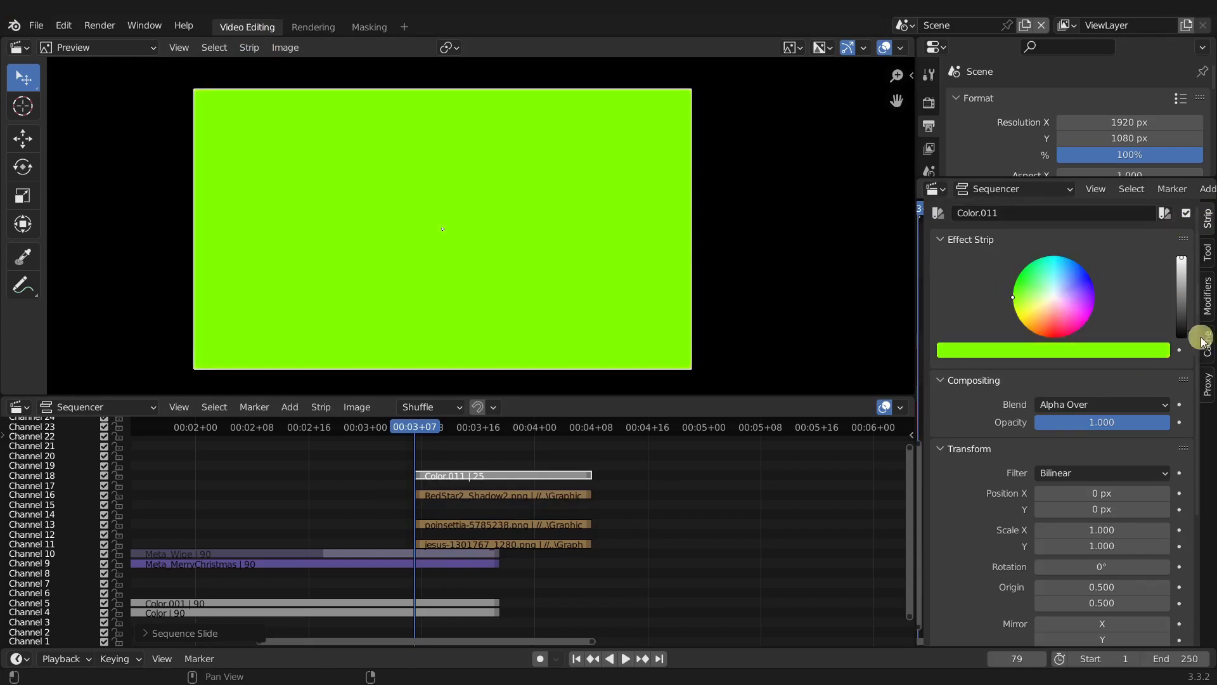
- Add a Mask modifier to the green color strip, with input type Mask and Mask_Triangle as its mask
{"action": "left_click", "coordinate": [1207, 293]}
{"action": "left_click", "coordinate": [989, 254]}
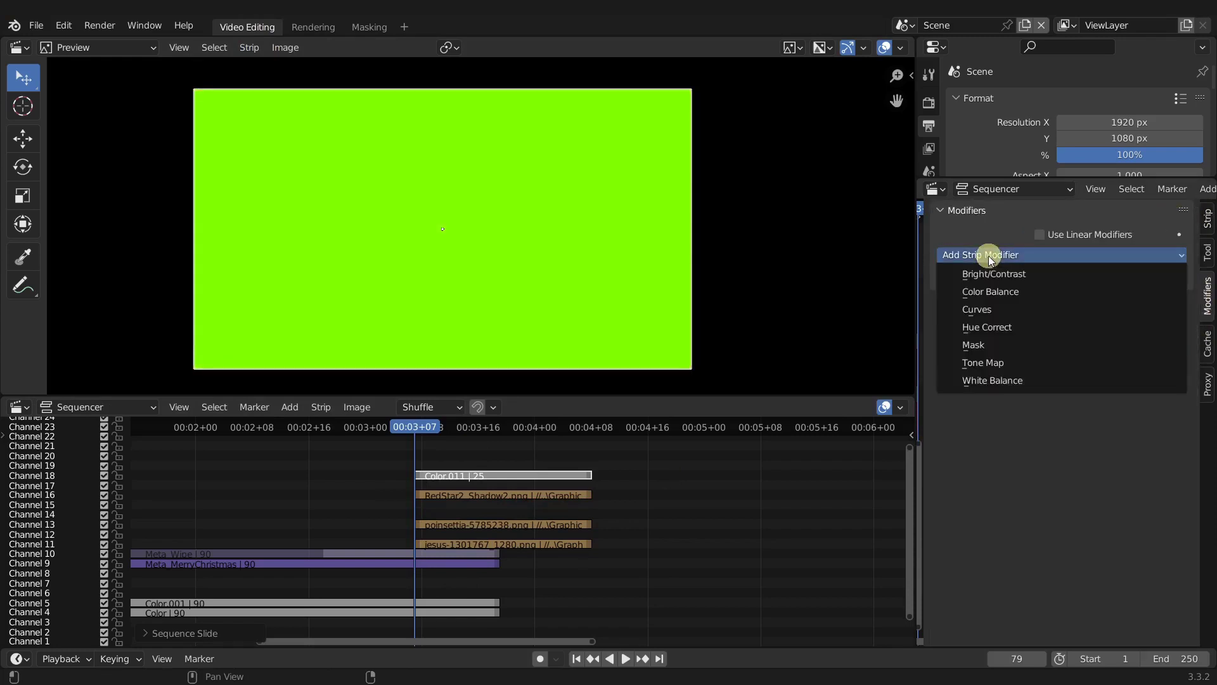
{"action": "left_click", "coordinate": [973, 344]}
{"action": "left_click", "coordinate": [1126, 323]}
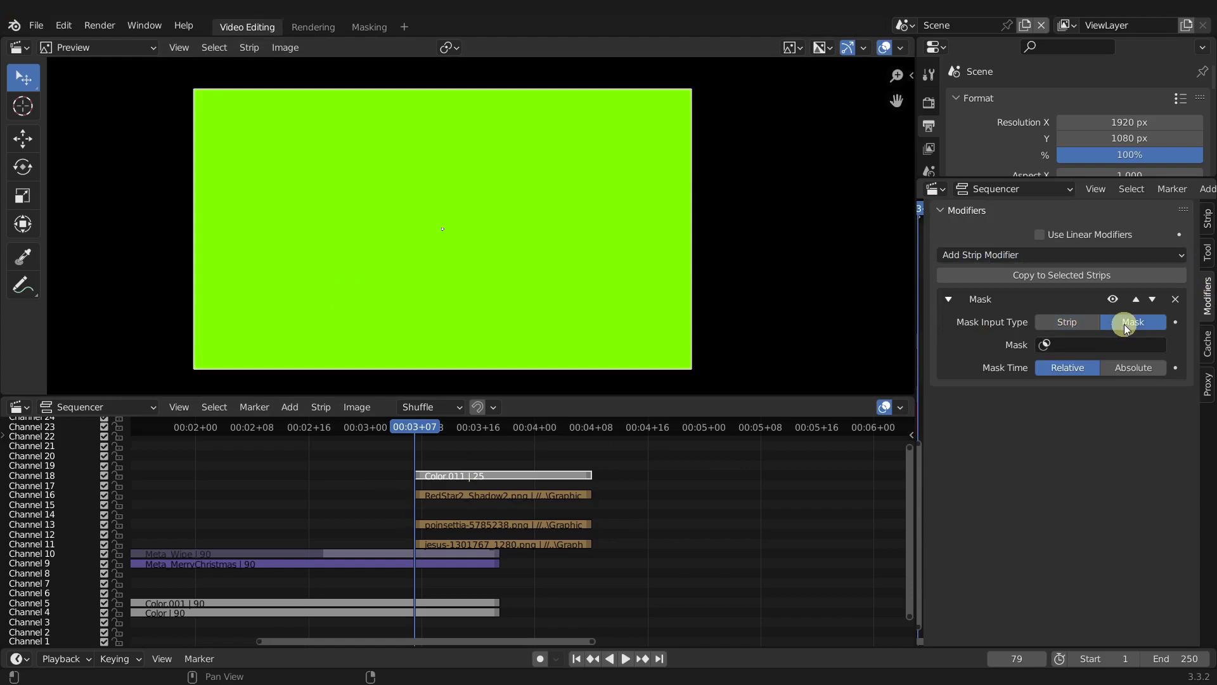
{"action": "left_click", "coordinate": [1078, 347]}
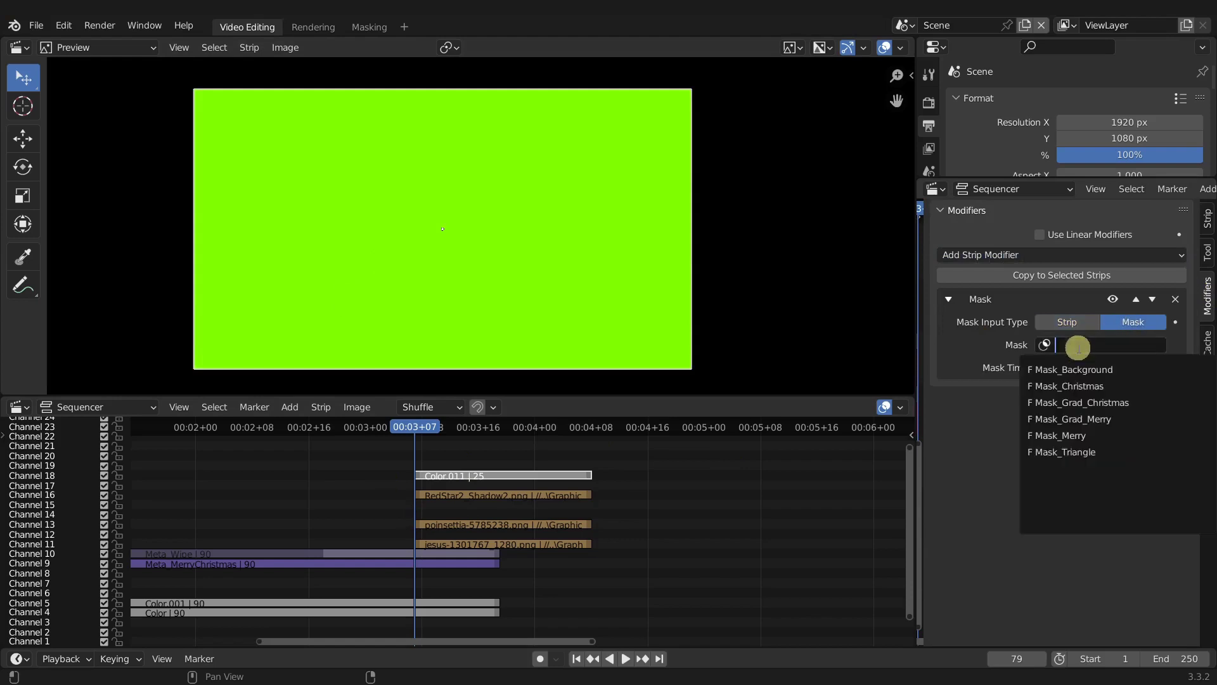
{"action": "left_click", "coordinate": [1071, 452]}
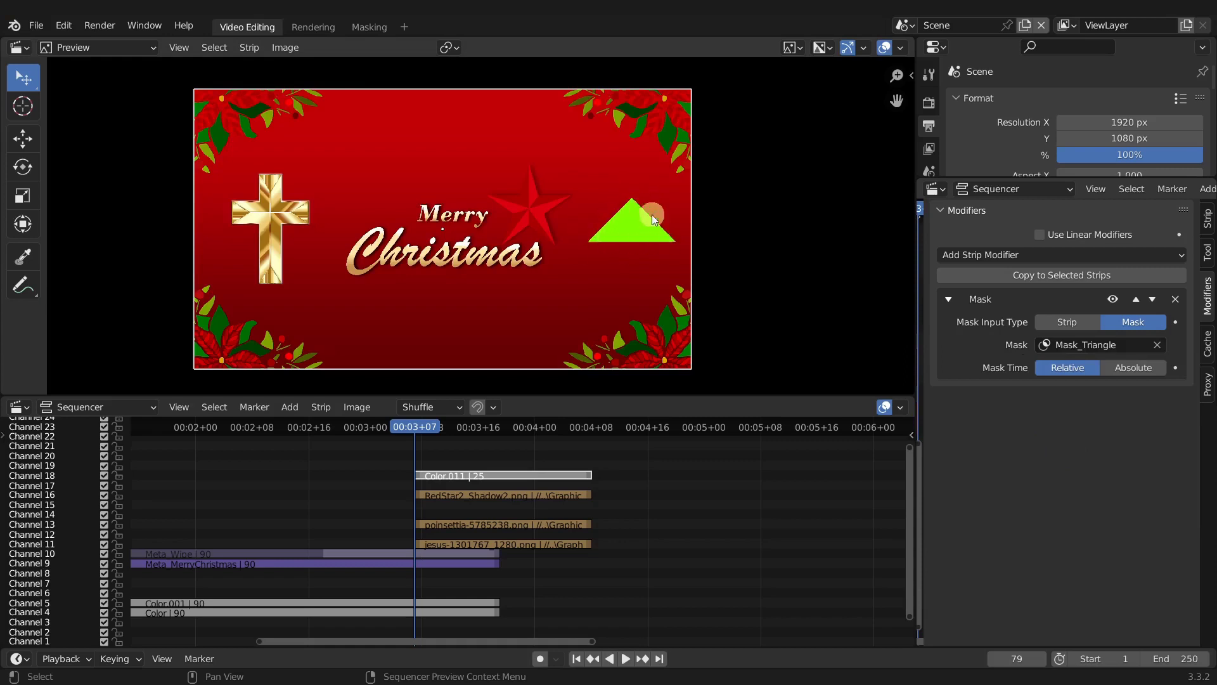
- Widen the sequencer preview area in the Masking workspace and move the triangle mask above the Merry text
{"action": "left_click", "coordinate": [369, 26]}
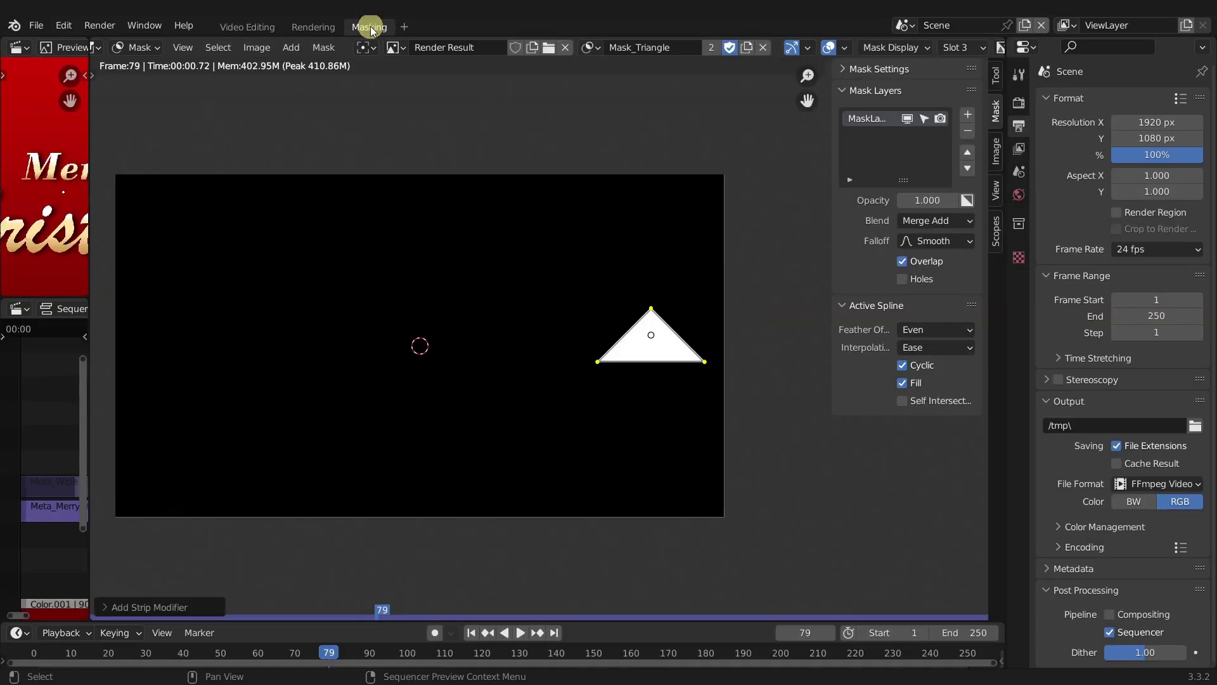
{"action": "left_click_drag", "start_coordinate": [89, 156], "coordinate": [402, 164]}
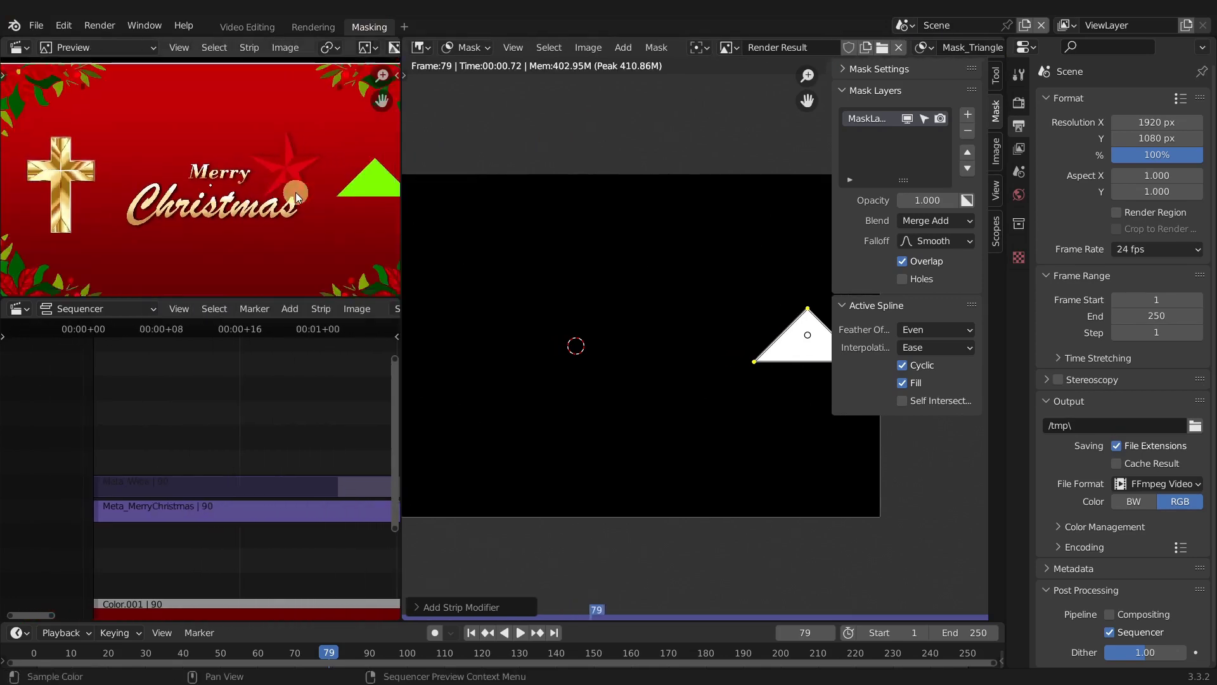
{"action": "left_click_drag", "start_coordinate": [778, 364], "coordinate": [553, 267]}
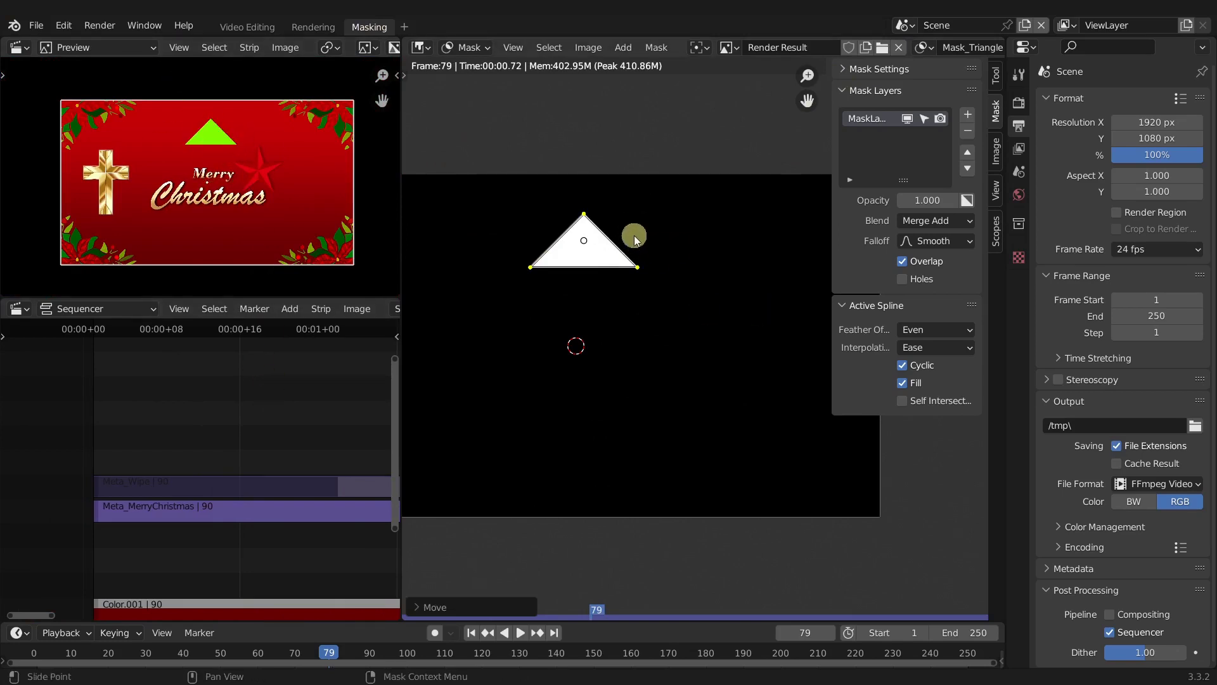
- Hide the mask overlay, move the triangle to the upper area beyond the red star, and show the overlay again
{"action": "scroll", "coordinate": [805, 44], "scroll_direction": "down", "scroll_amount": 8}
{"action": "left_click", "coordinate": [838, 56]}
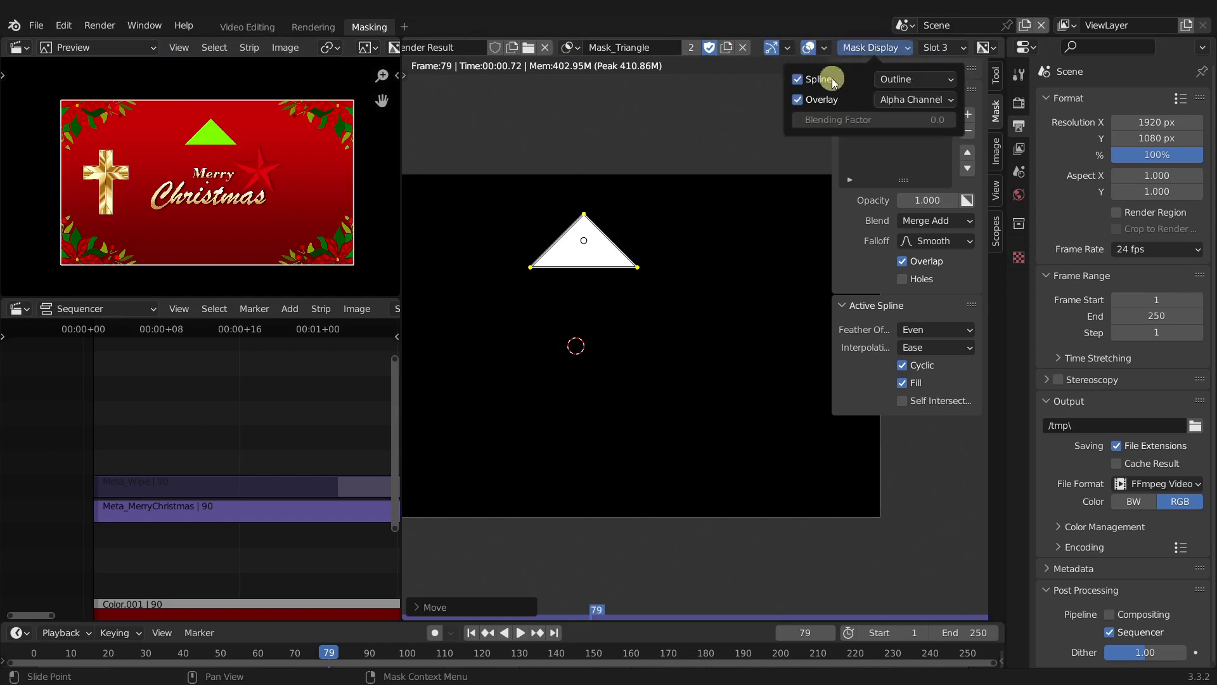
{"action": "left_click", "coordinate": [797, 99]}
{"action": "key", "text": "g"}
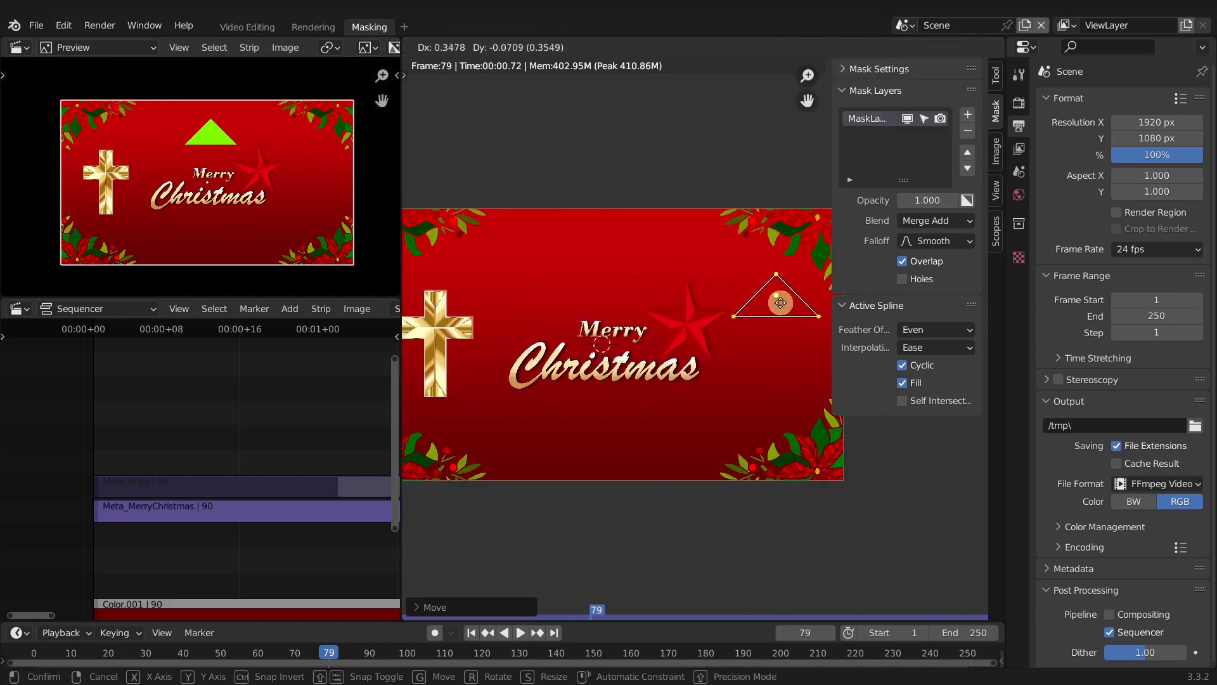
{"action": "left_click", "coordinate": [722, 317]}
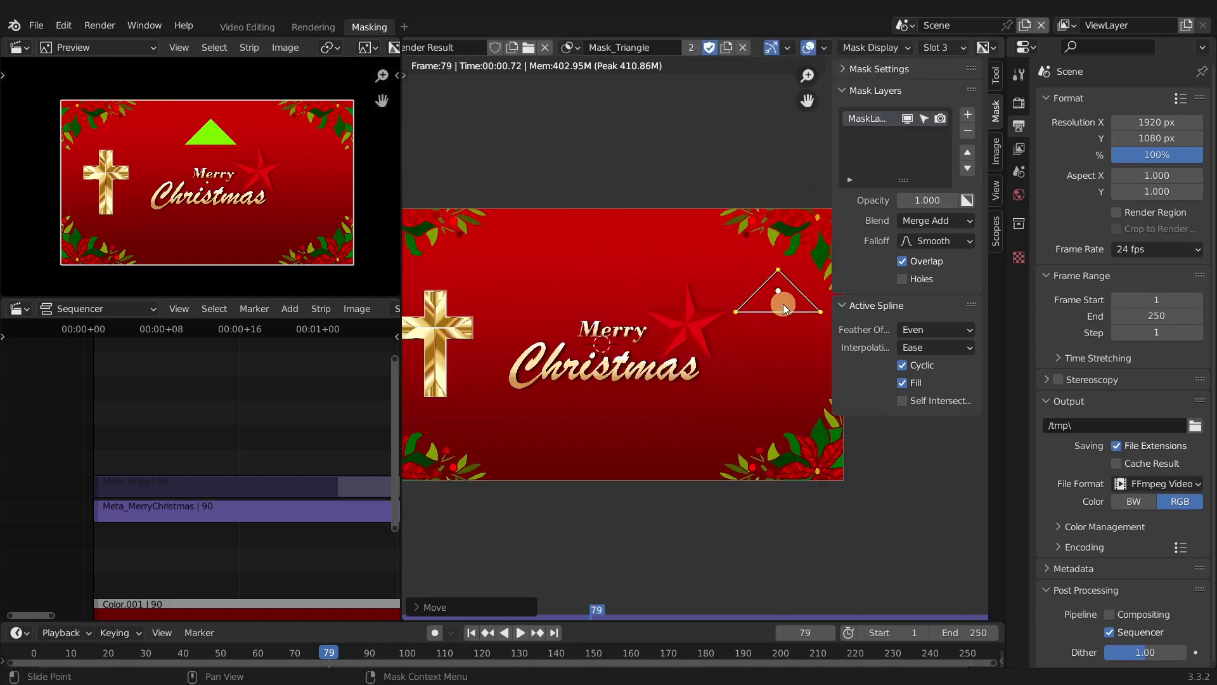
{"action": "left_click", "coordinate": [873, 48]}
{"action": "left_click", "coordinate": [796, 99]}
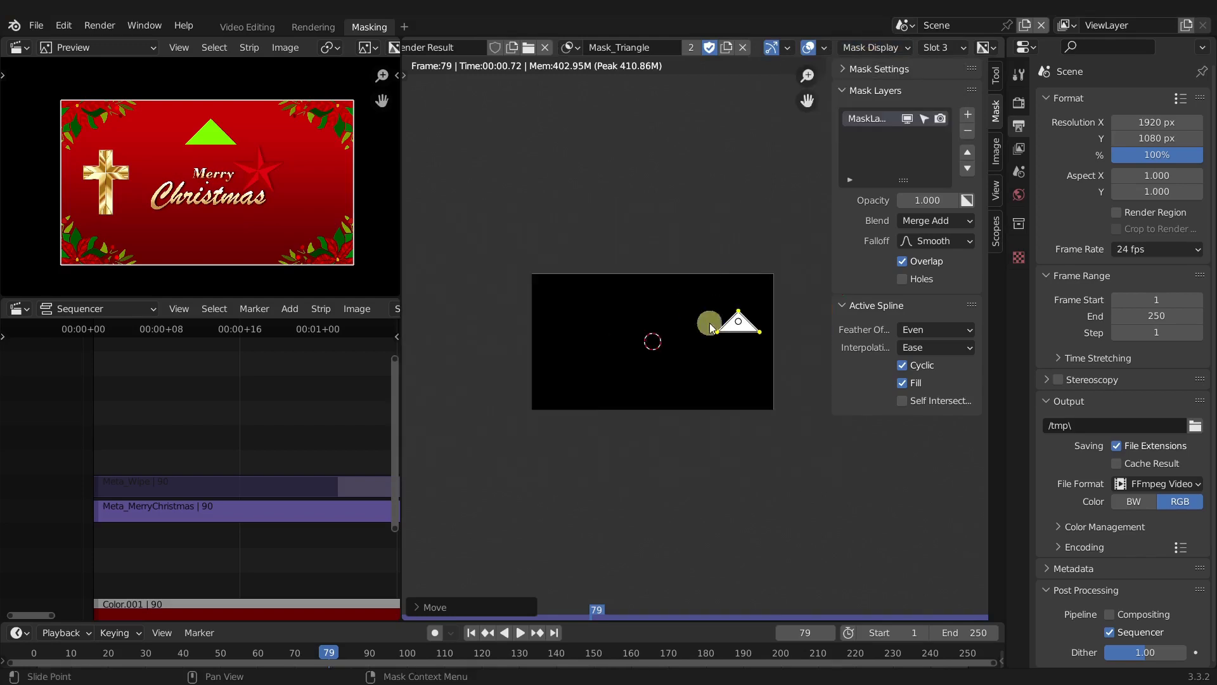
- Switch to the Star scene and create a new scene from it with Copy Settings
{"action": "left_click", "coordinate": [903, 26]}
{"action": "left_click", "coordinate": [914, 66]}
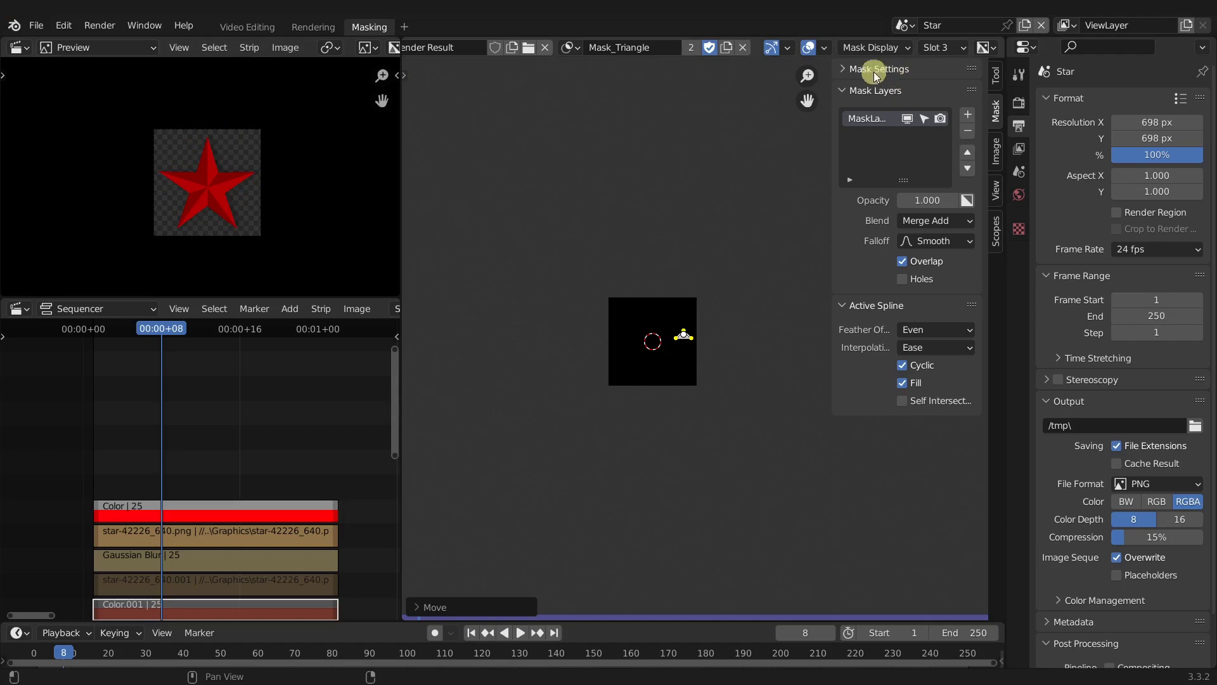
{"action": "left_click", "coordinate": [1023, 25]}
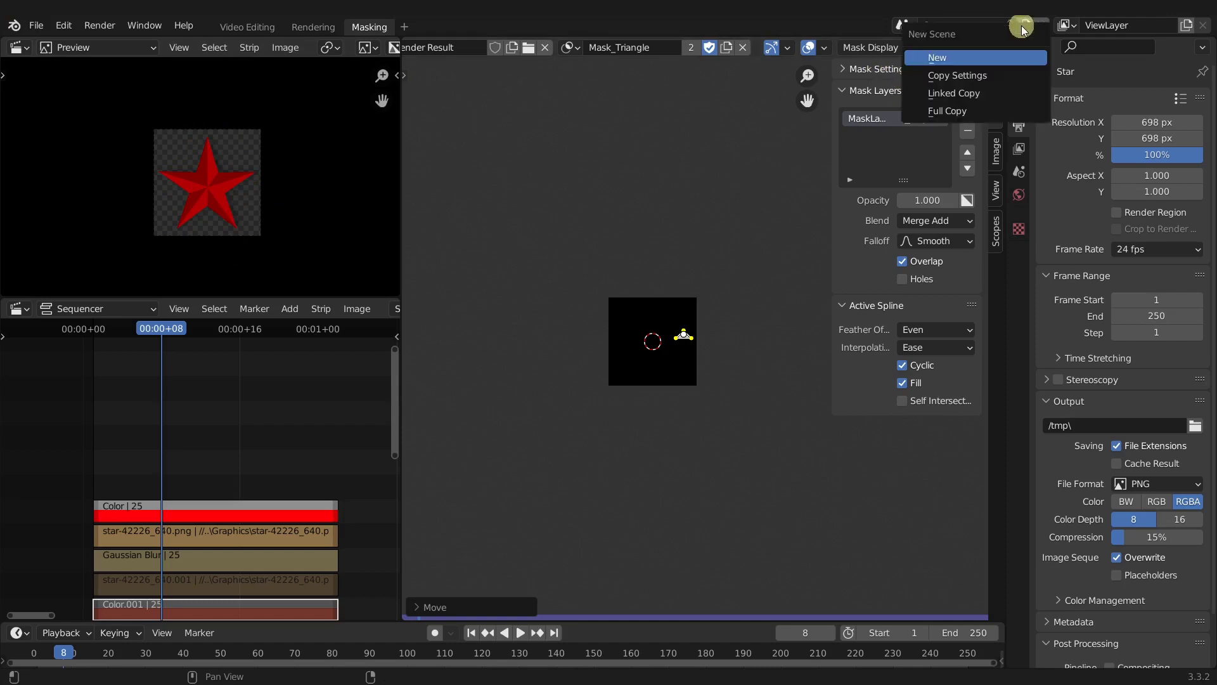
{"action": "left_click", "coordinate": [974, 78]}
- Add a Color strip at frame 1 of the new scene's timeline and place it in channel 12
{"action": "left_click", "coordinate": [244, 29]}
{"action": "key", "text": "Home"}
{"action": "key", "text": "shift+a"}
{"action": "left_click", "coordinate": [385, 540]}
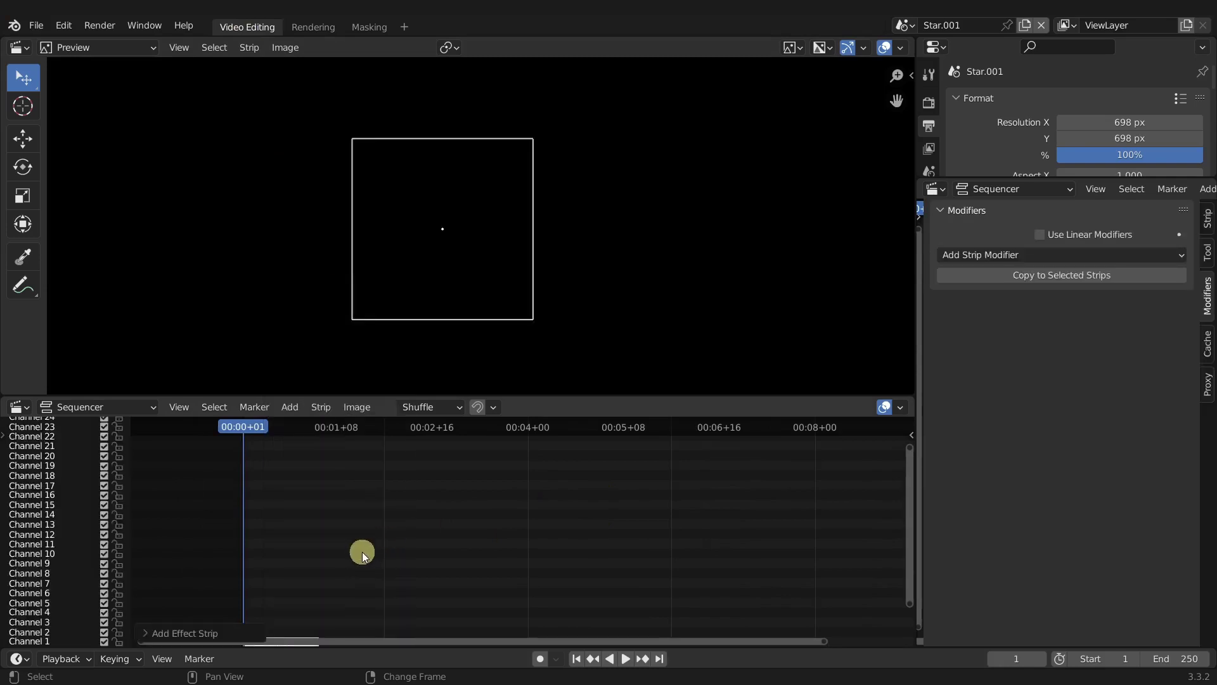
{"action": "left_click", "coordinate": [304, 541]}
{"action": "key", "text": "Home"}
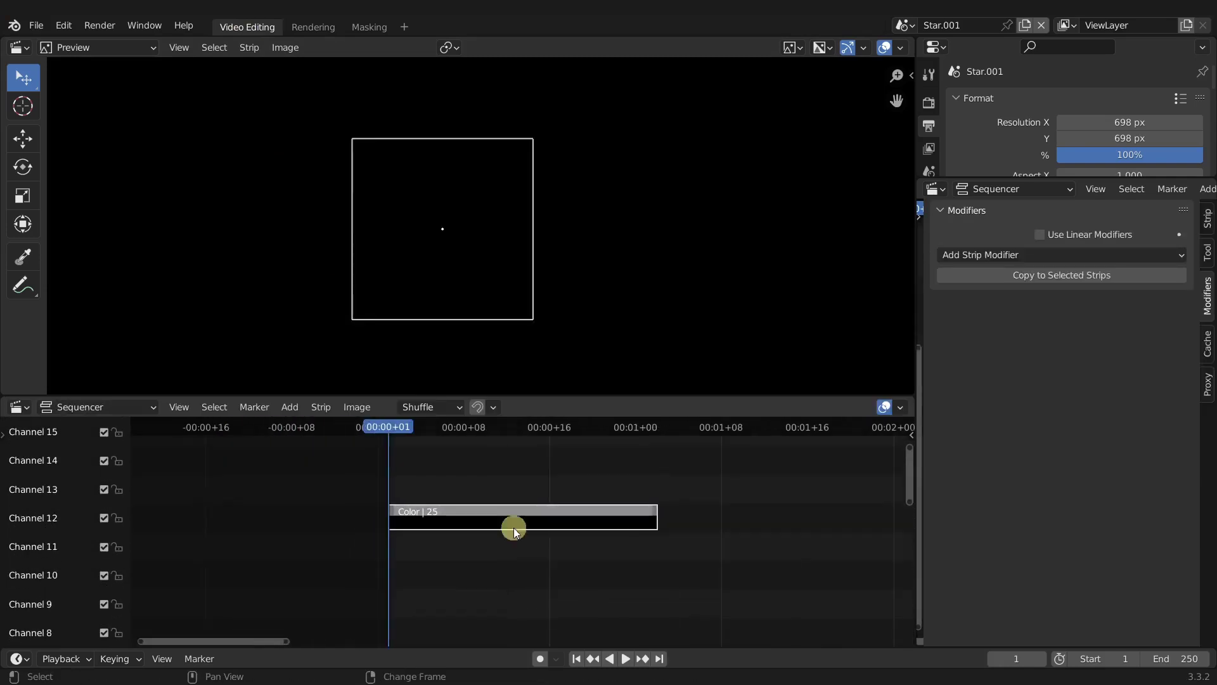
- Add a Mask modifier to the new scene's black color strip, using mask input Mask_Triangle
{"action": "left_click", "coordinate": [1071, 254]}
{"action": "left_click", "coordinate": [984, 343]}
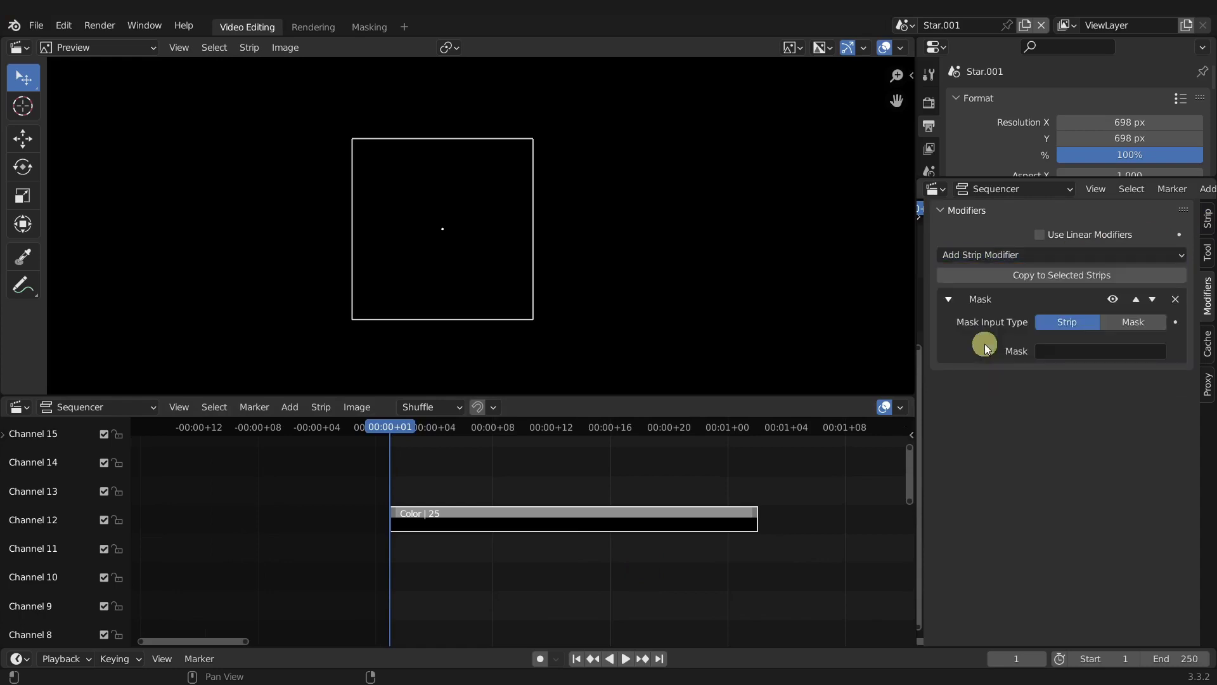
{"action": "left_click", "coordinate": [1135, 322]}
{"action": "left_click", "coordinate": [1088, 345]}
{"action": "left_click", "coordinate": [1061, 452]}
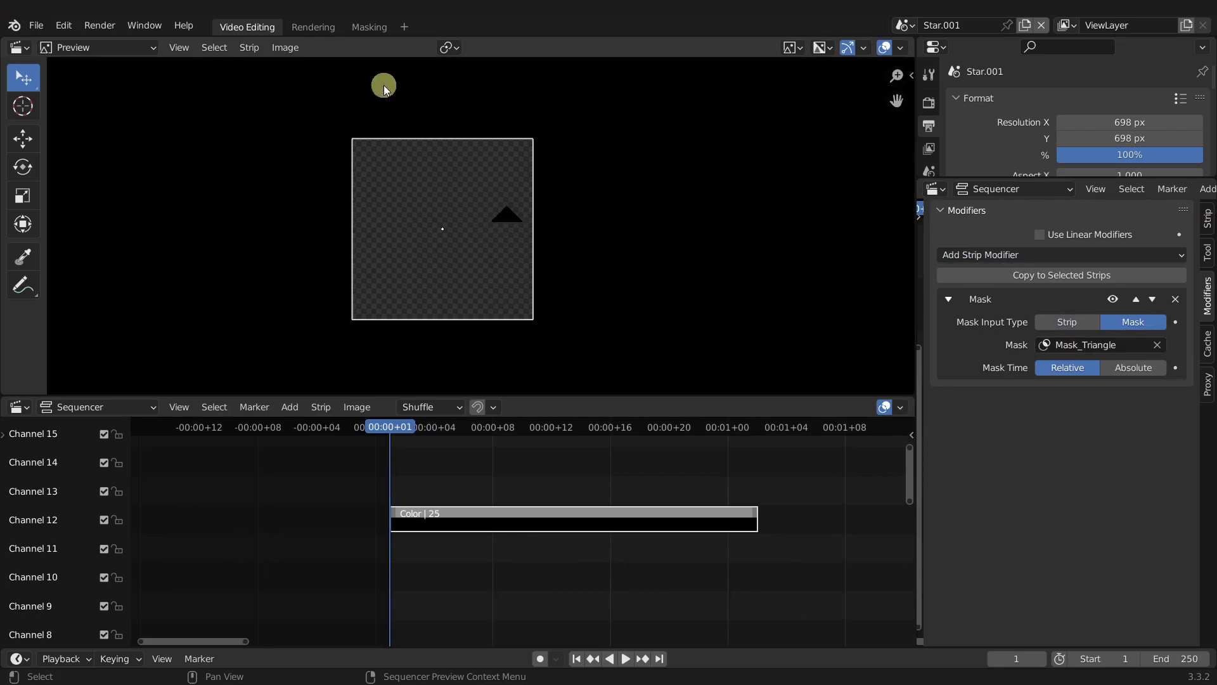
- In the Masking workspace, nudge the small triangle toward the canvas centre and delete it from Mask_Triangle
{"action": "left_click", "coordinate": [372, 27]}
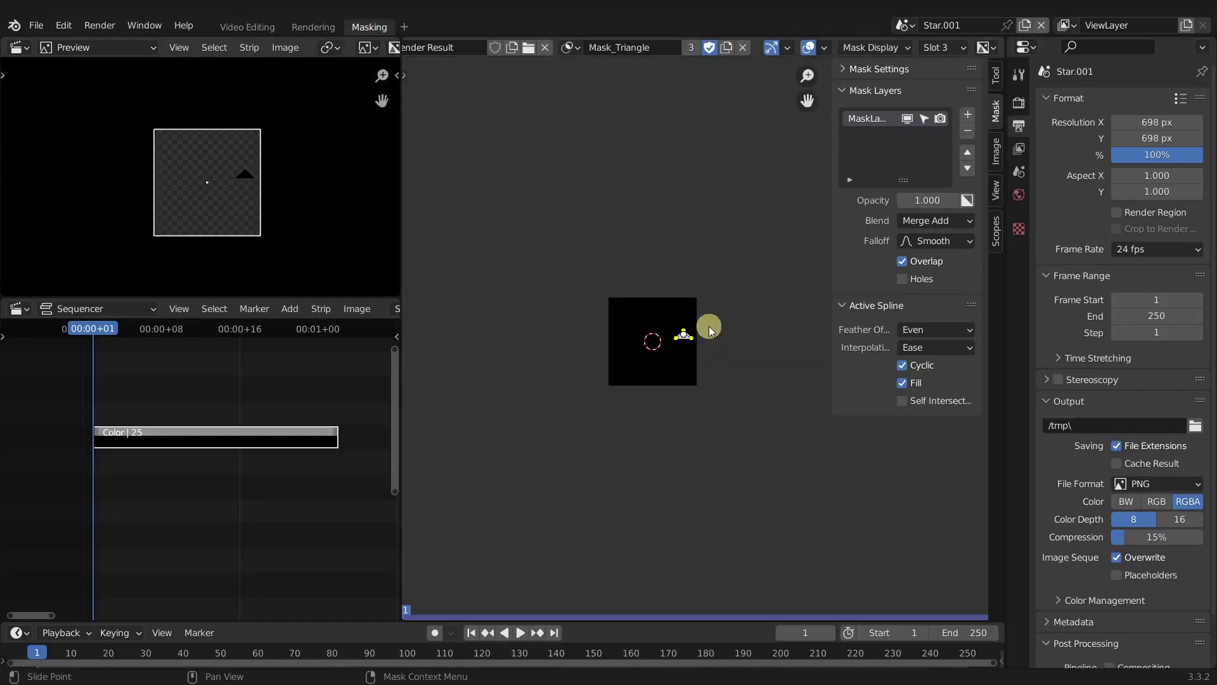
{"action": "scroll", "coordinate": [712, 334], "scroll_direction": "up", "scroll_amount": 5}
{"action": "scroll", "coordinate": [654, 340], "scroll_direction": "down", "scroll_amount": 4}
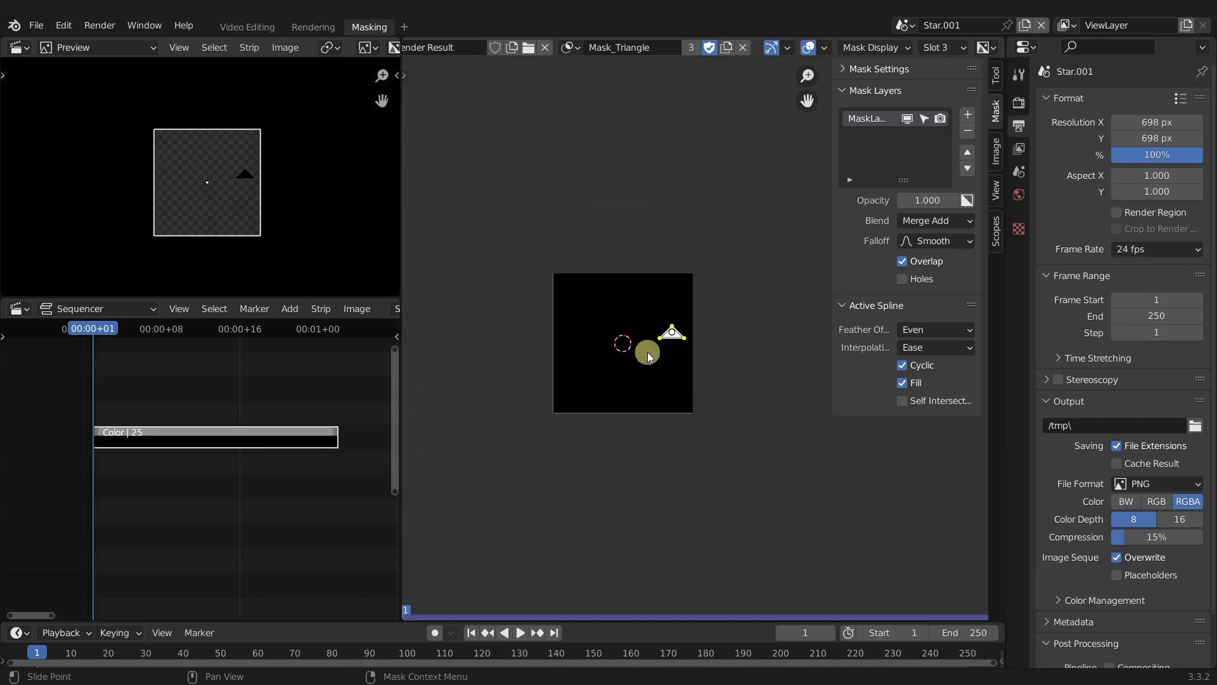
{"action": "scroll", "coordinate": [703, 356], "scroll_direction": "up", "scroll_amount": 2}
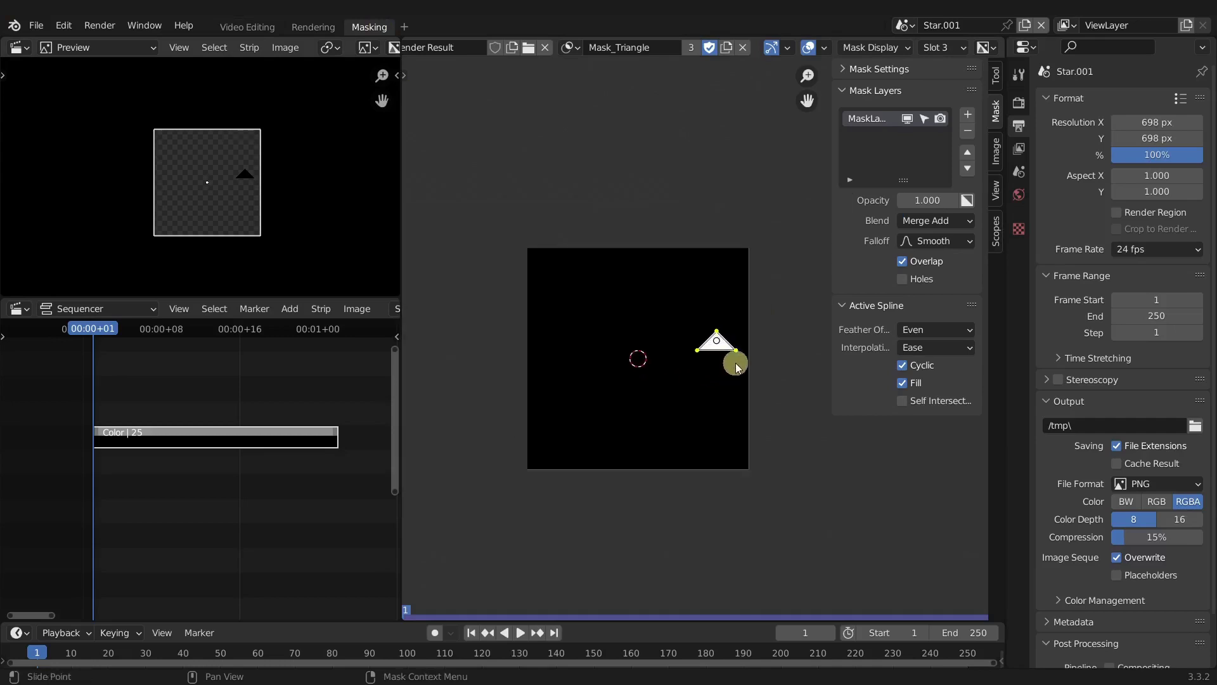
{"action": "key", "text": "g"}
{"action": "left_click", "coordinate": [708, 387]}
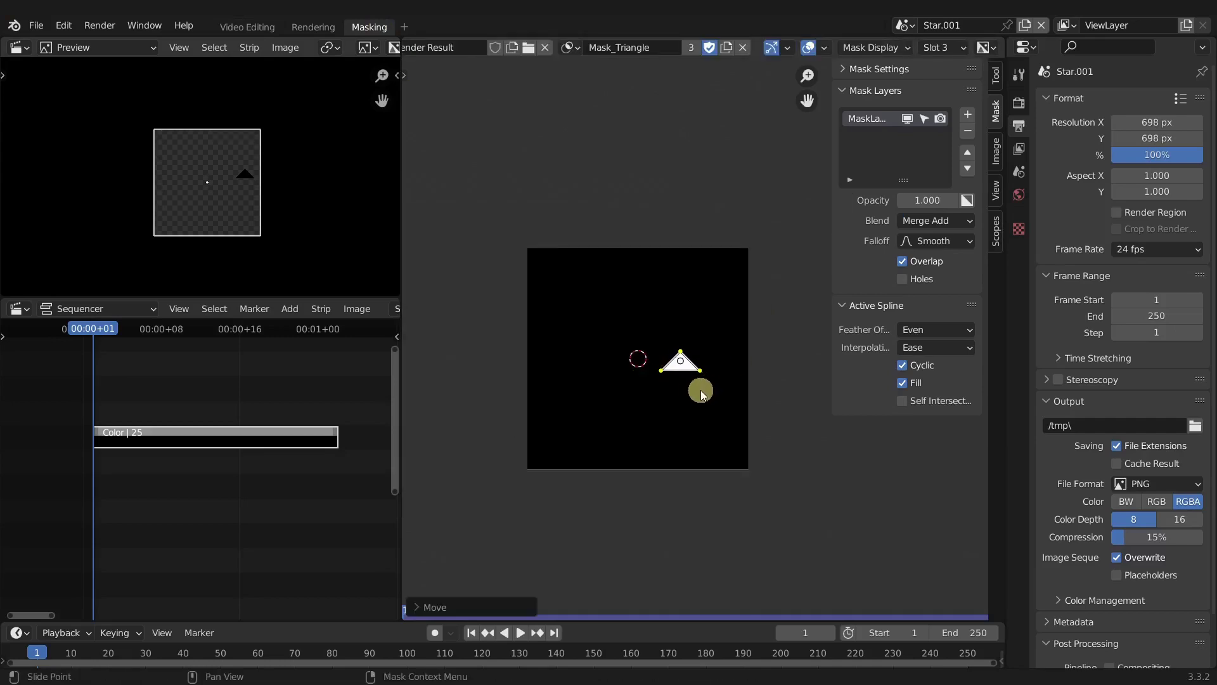
{"action": "key", "text": "x"}
{"action": "left_click", "coordinate": [705, 383]}
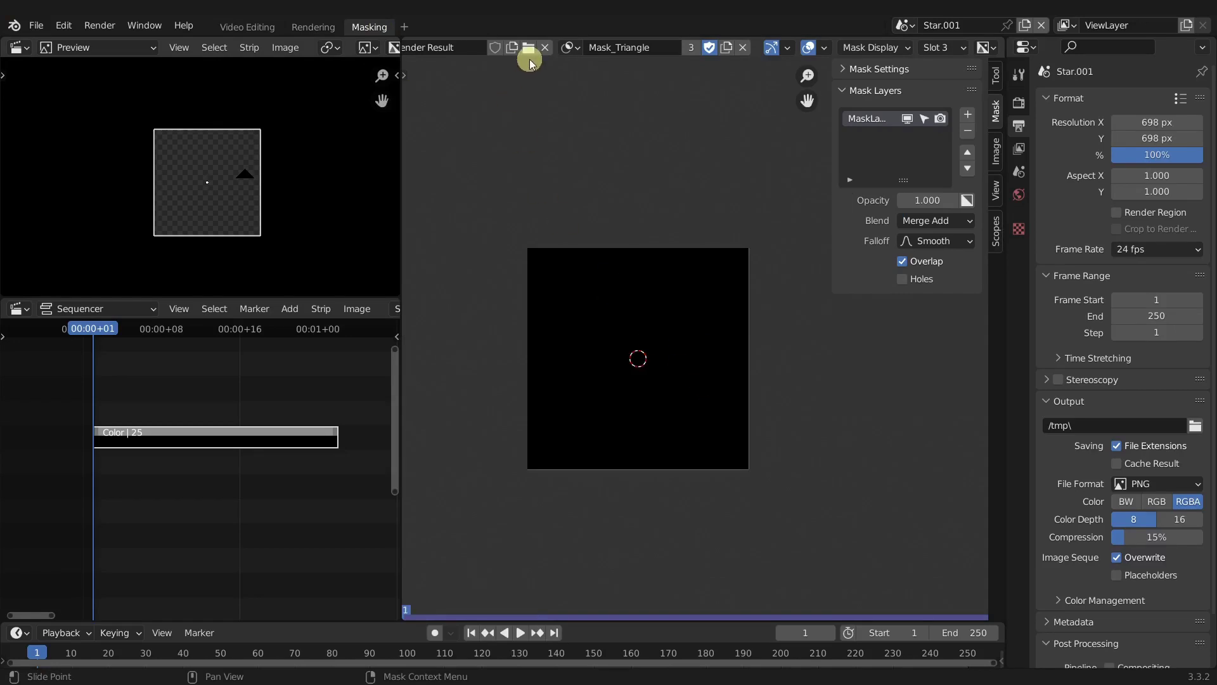
- Add a square spline to Mask_Triangle at the 2D cursor in the canvas centre and rotate it 45°
{"action": "scroll", "coordinate": [550, 59], "scroll_direction": "up", "scroll_amount": 7}
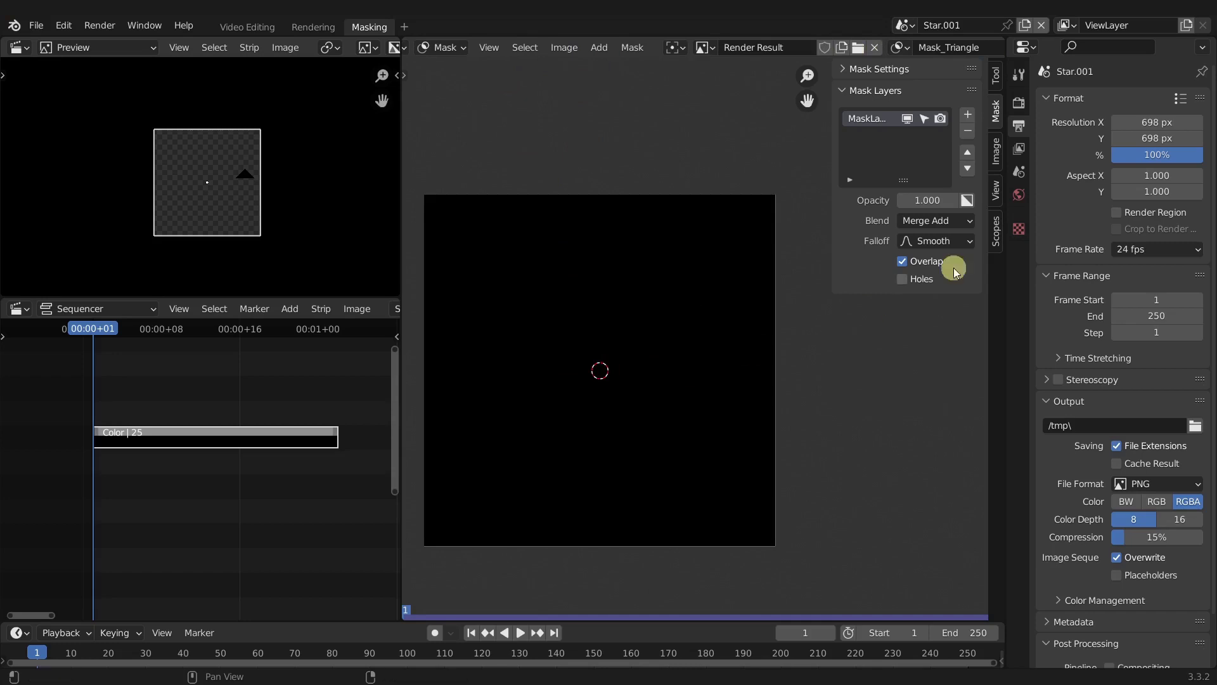
{"action": "left_click", "coordinate": [995, 189]}
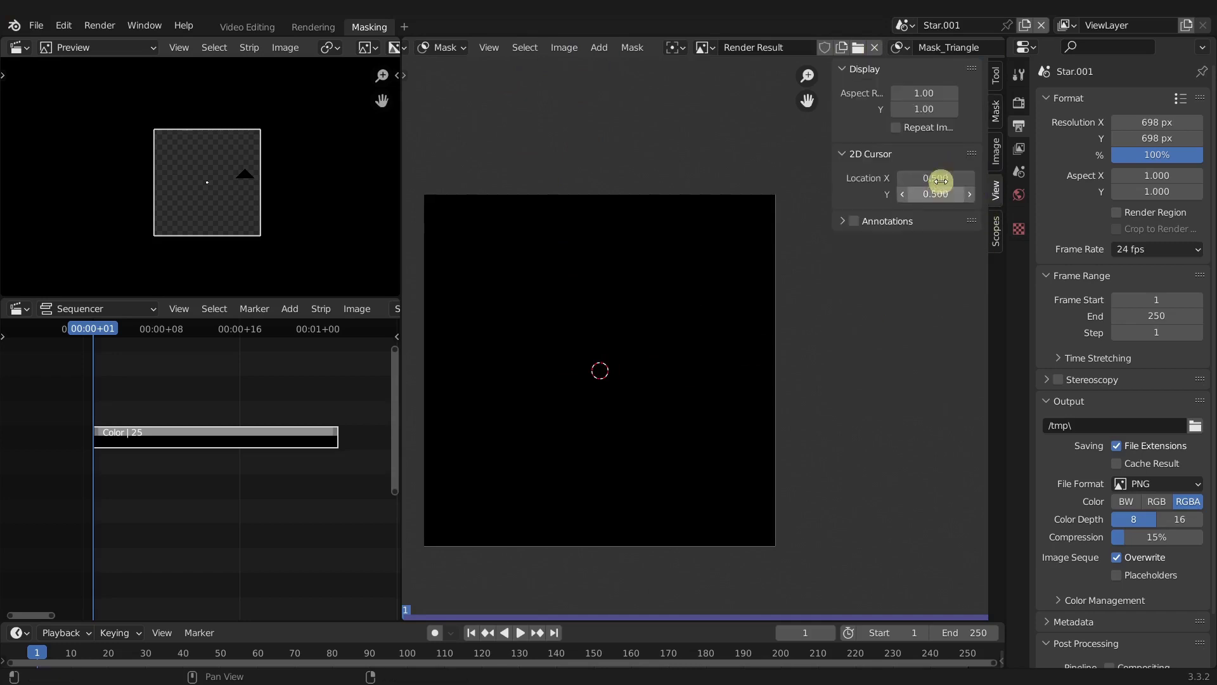
{"action": "left_click", "coordinate": [599, 49]}
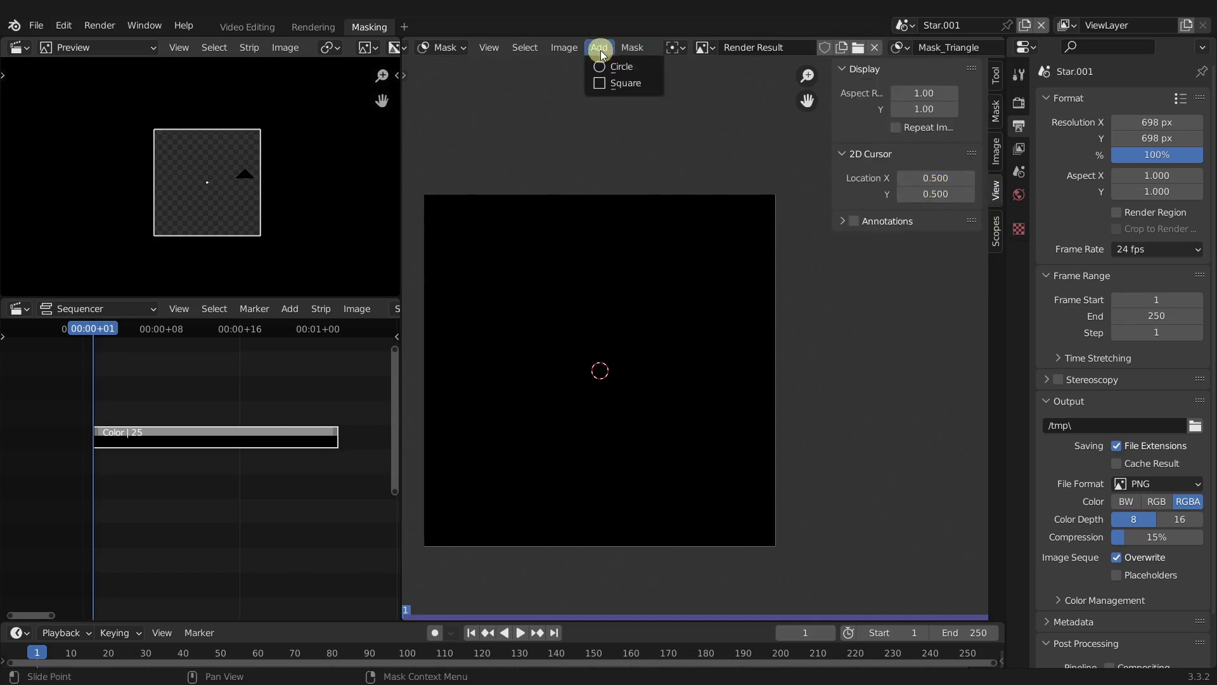
{"action": "left_click", "coordinate": [603, 83]}
{"action": "key", "text": "r"}
{"action": "key", "text": "BackSpace"}
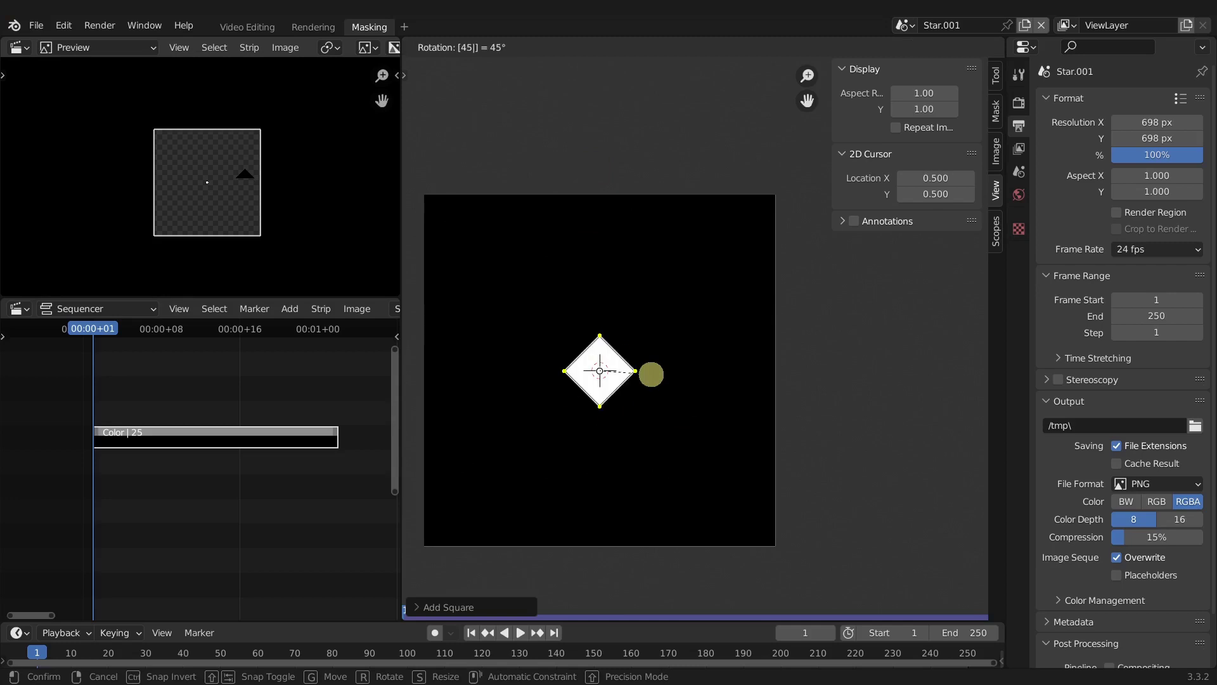
{"action": "key", "text": "Return"}
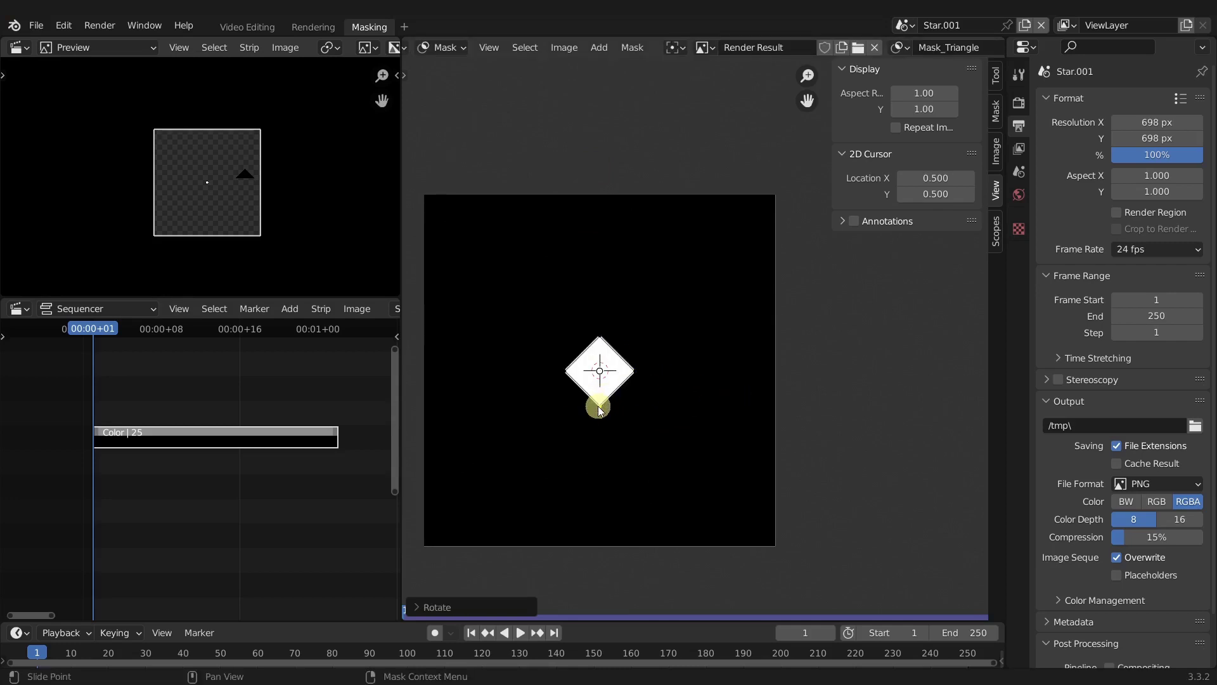
- Delete the diamond's bottom point, and scale the remaining triangle about 4.8 times to nearly span the canvas width
{"action": "left_click", "coordinate": [599, 410]}
{"action": "key", "text": "x"}
{"action": "left_click", "coordinate": [597, 407]}
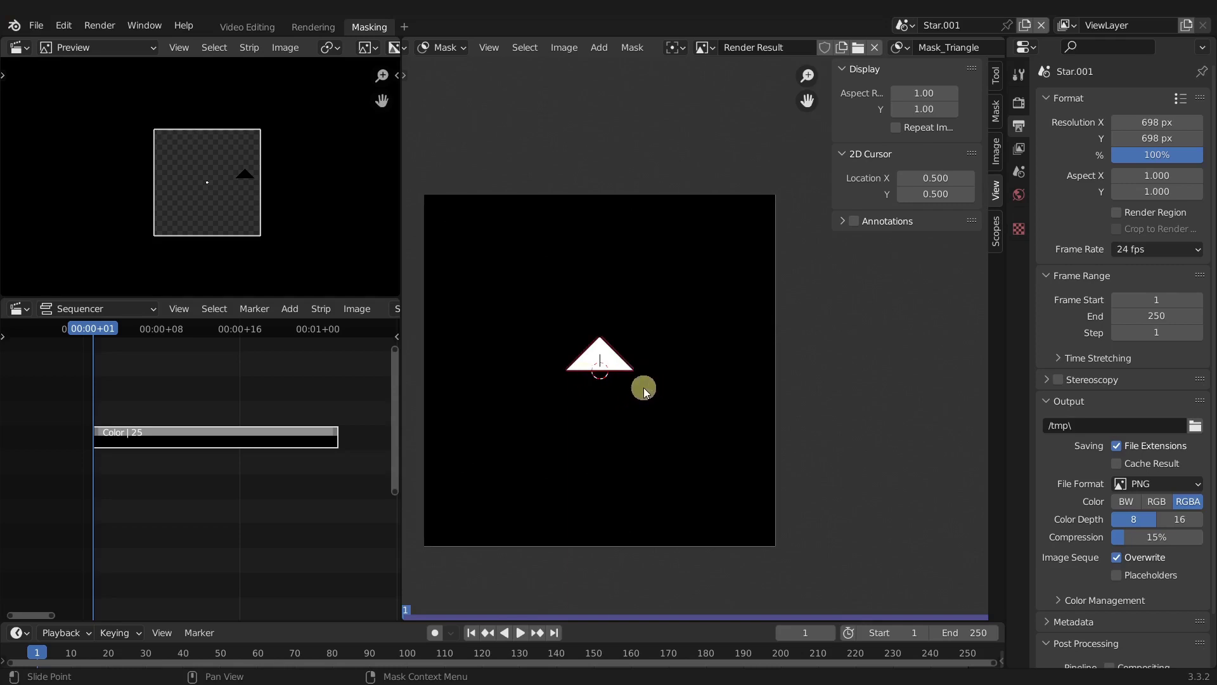
{"action": "key", "text": "a"}
{"action": "key", "text": "s"}
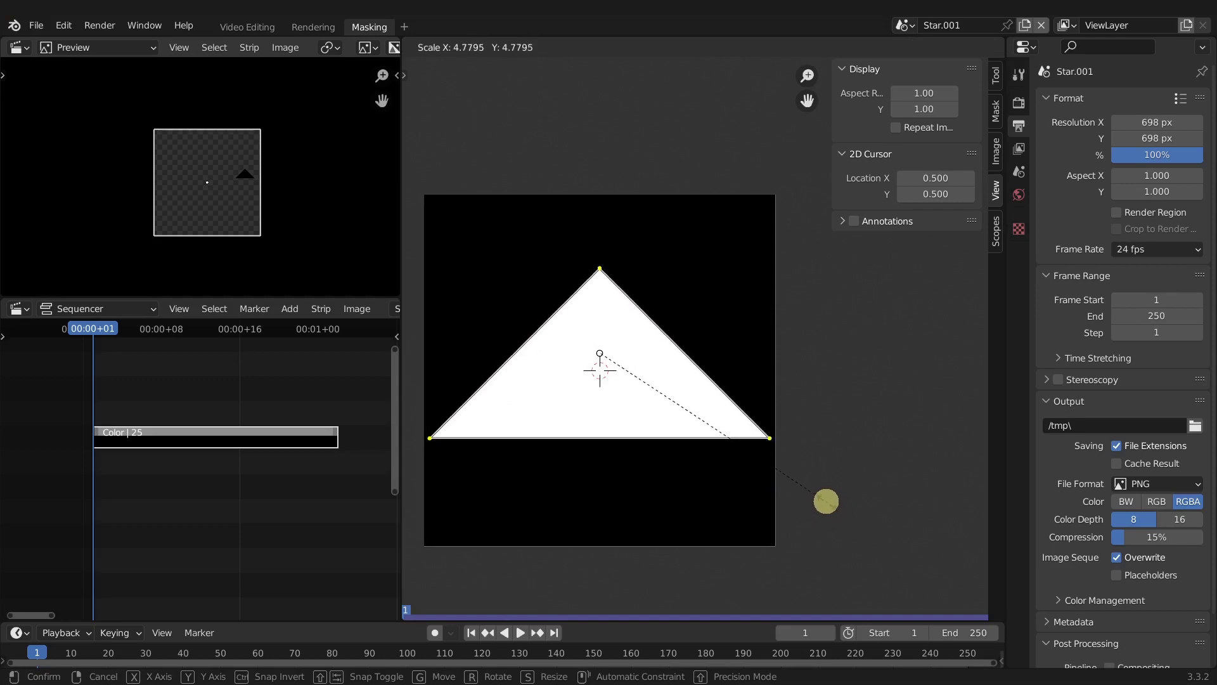
{"action": "left_click", "coordinate": [826, 502]}
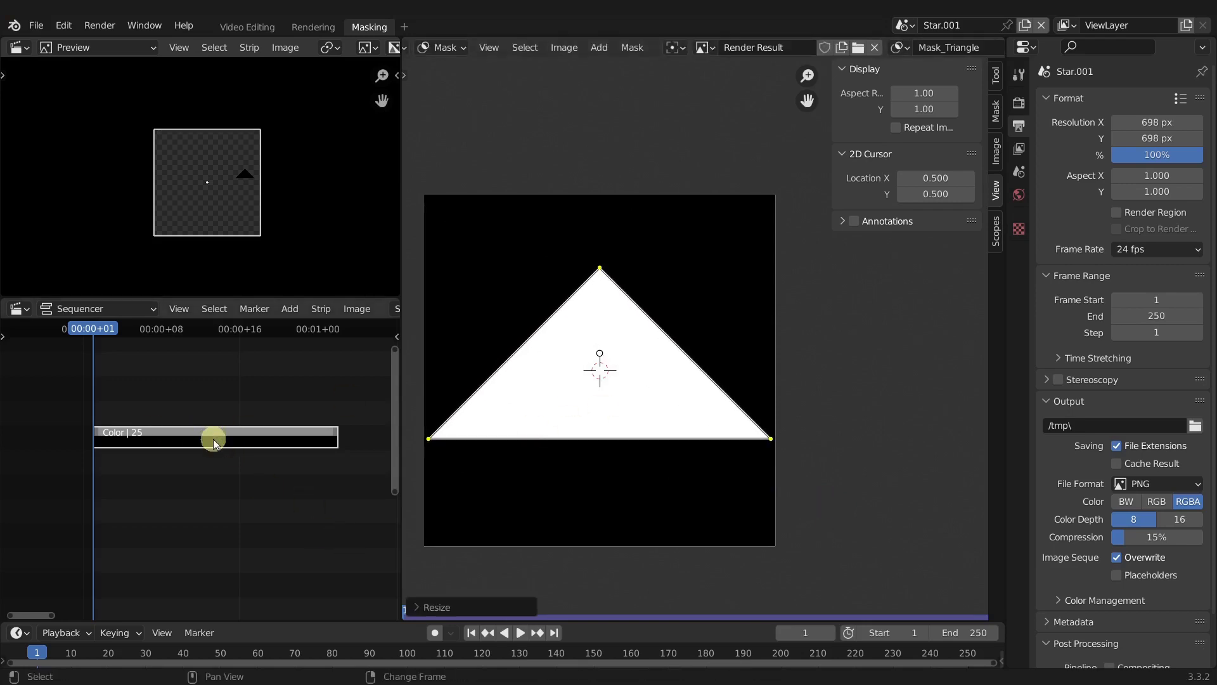
- Recolor the masked Color strip to a bright yellowish green at full brightness, and close the strip properties
{"action": "left_click", "coordinate": [286, 438]}
{"action": "key", "text": "n"}
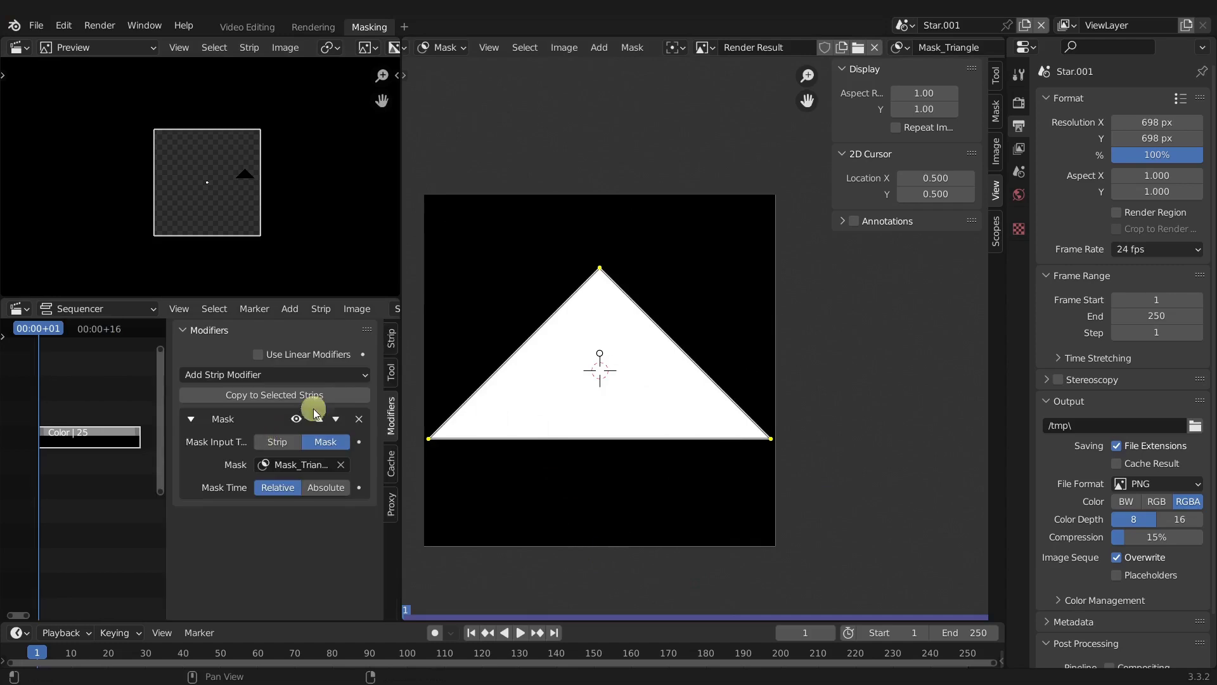
{"action": "left_click", "coordinate": [391, 341]}
{"action": "left_click_drag", "start_coordinate": [364, 452], "coordinate": [365, 379]}
{"action": "left_click_drag", "start_coordinate": [267, 416], "coordinate": [226, 416]}
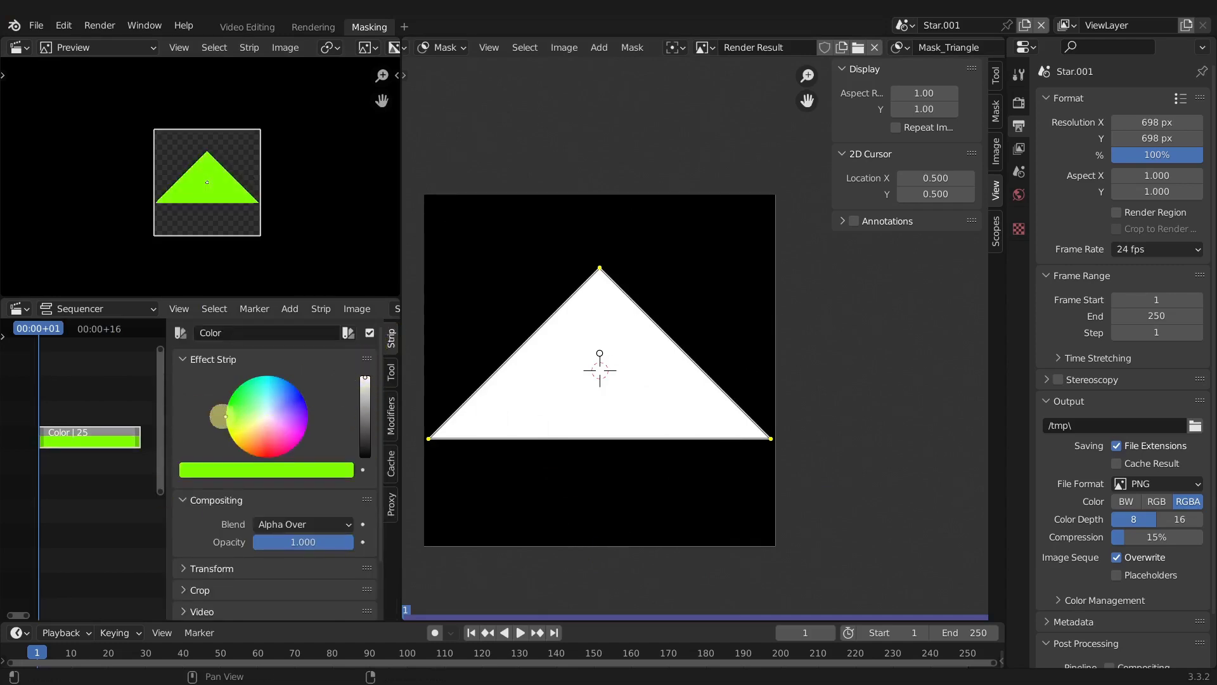
{"action": "left_click_drag", "start_coordinate": [234, 418], "coordinate": [267, 248]}
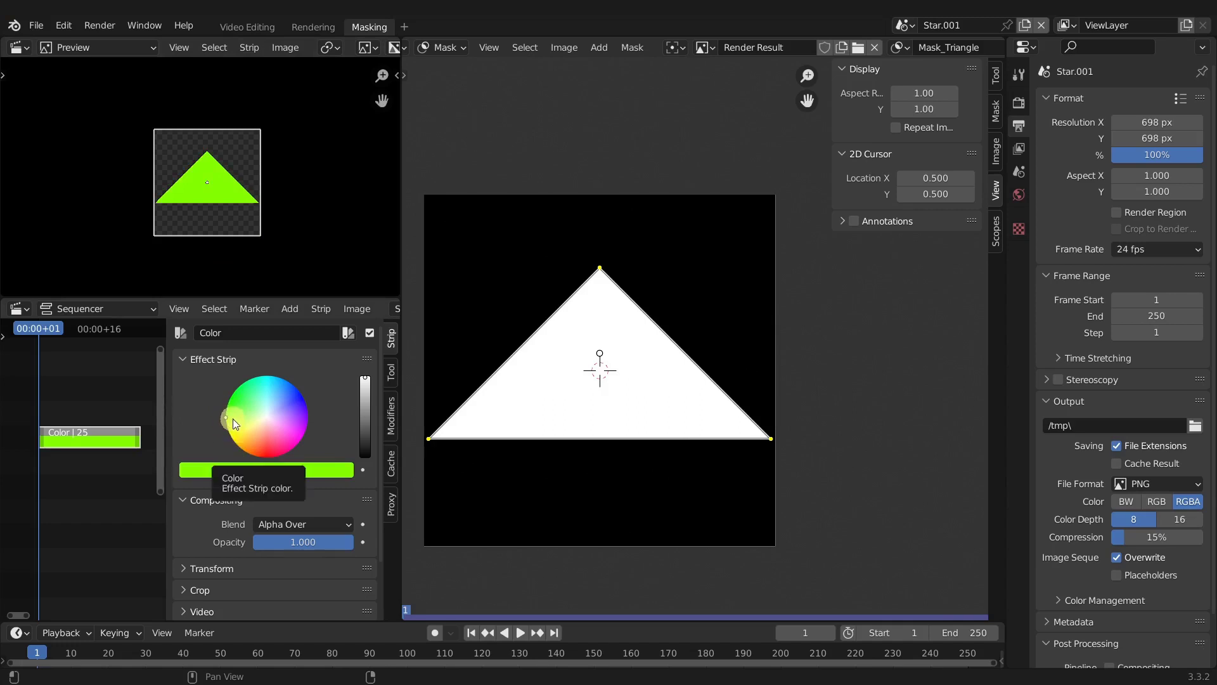
{"action": "key", "text": "n"}
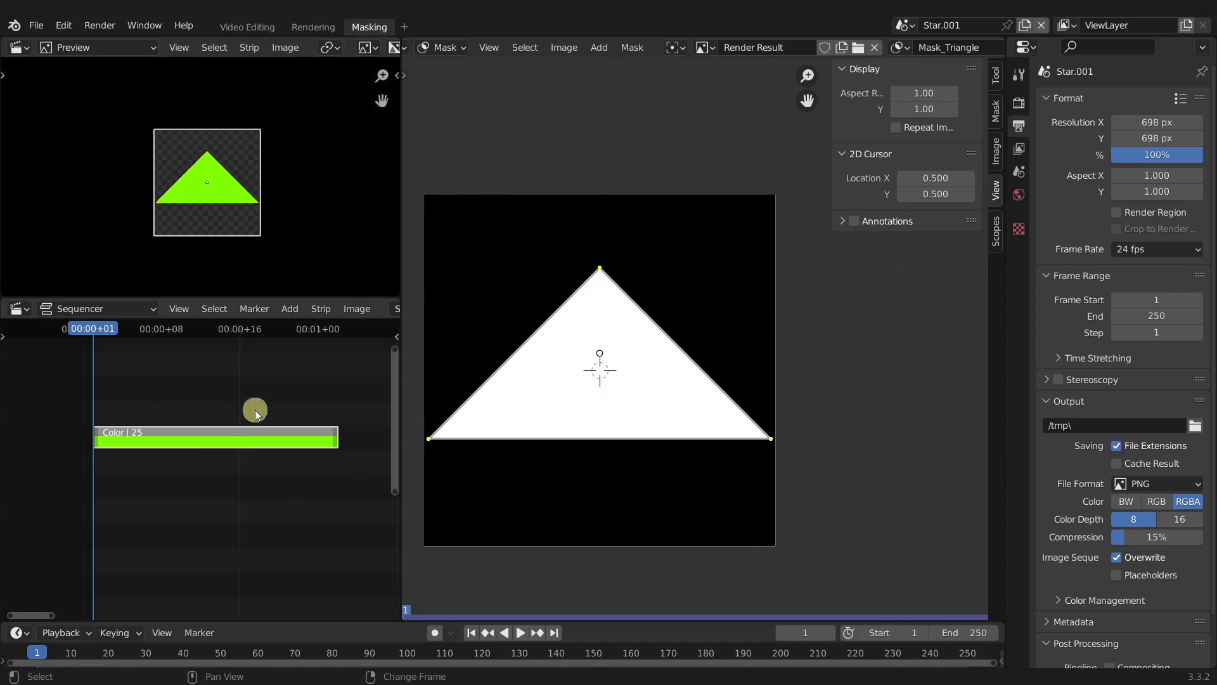
- Render the current frame of the green triangle in the Rendering workspace
{"action": "left_click", "coordinate": [303, 28]}
{"action": "key", "text": "F12"}
{"action": "scroll", "coordinate": [549, 365], "scroll_direction": "down", "scroll_amount": 4}
{"action": "scroll", "coordinate": [553, 364], "scroll_direction": "up", "scroll_amount": 3}
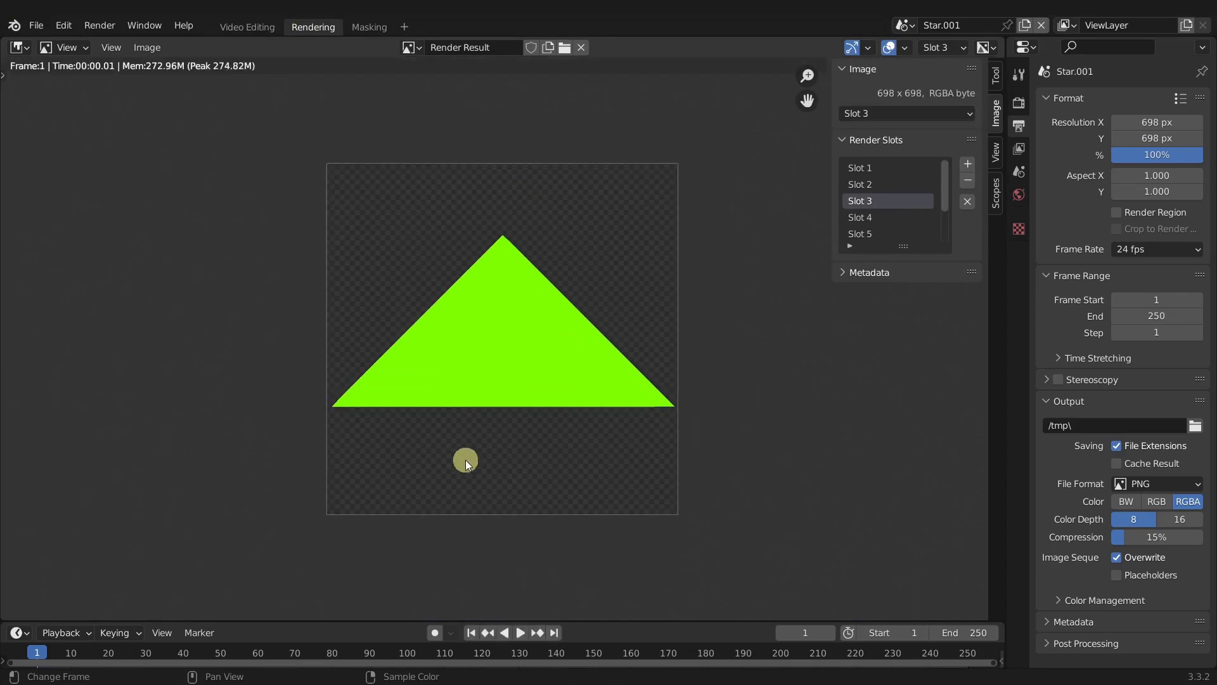
- Rename the scene Star.001 as Triangle
{"action": "left_click", "coordinate": [895, 26]}
{"action": "double_click", "coordinate": [964, 24]}
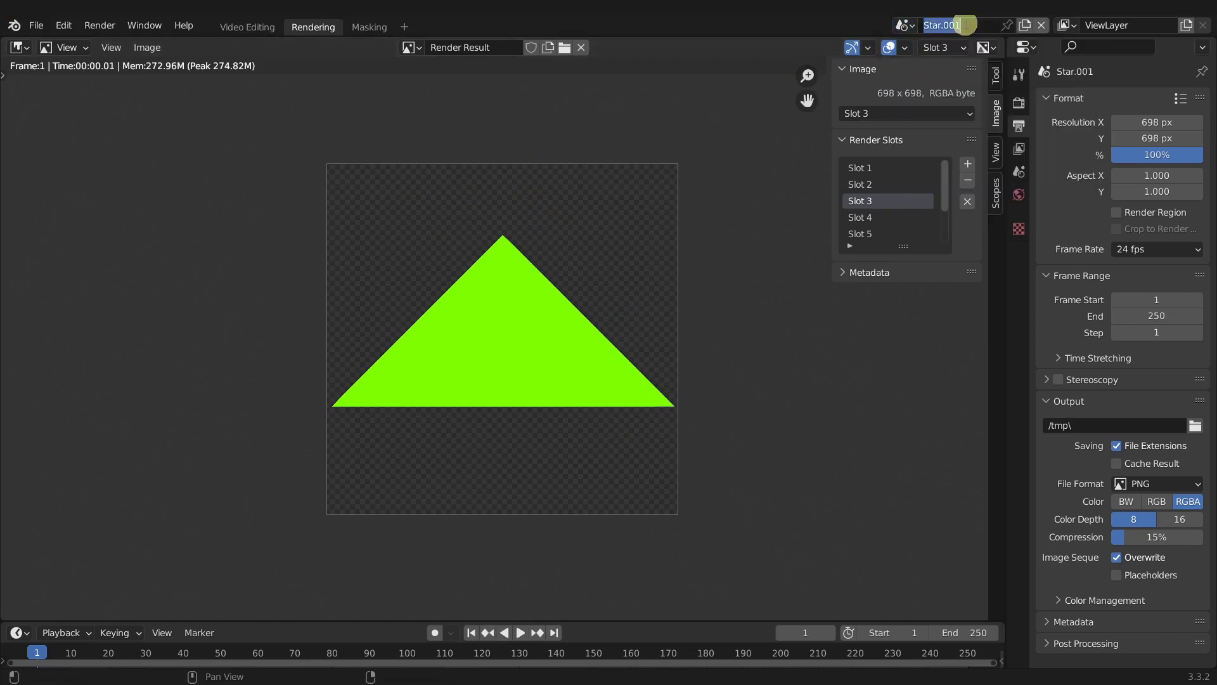
{"action": "key", "text": "Return"}
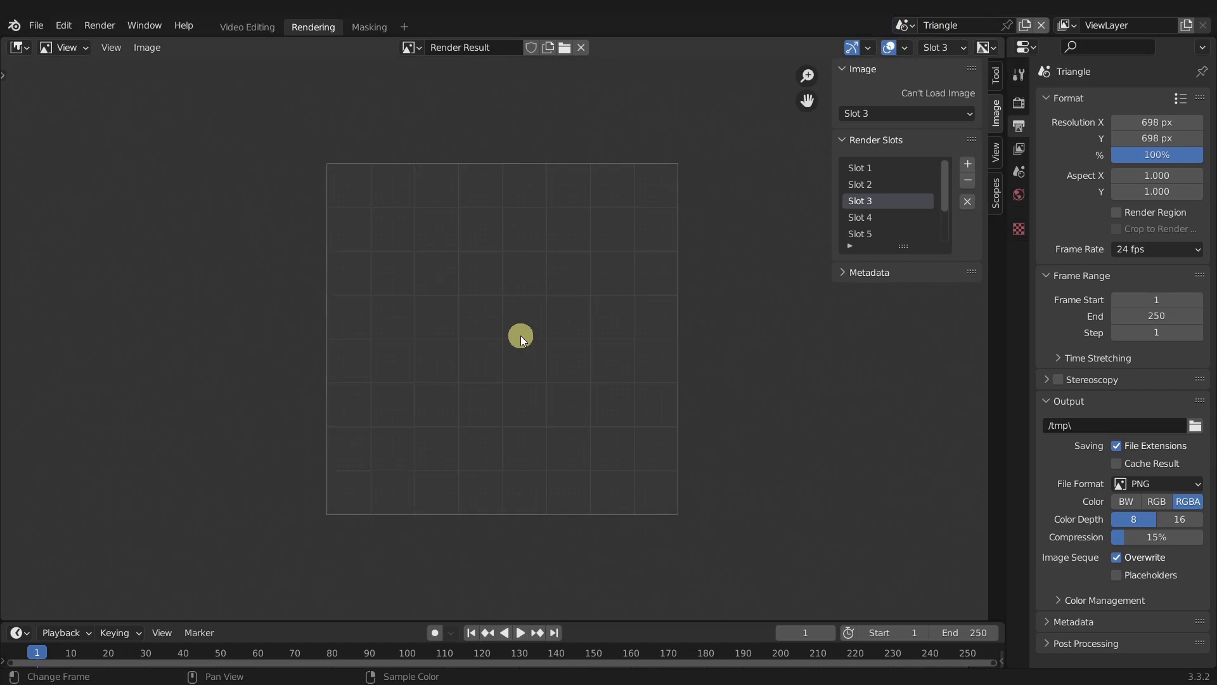
- Render the frame again and save it as Triangle_Green.png in the Graphics folder, overwriting the existing file
{"action": "key", "text": "F12"}
{"action": "left_click", "coordinate": [155, 48]}
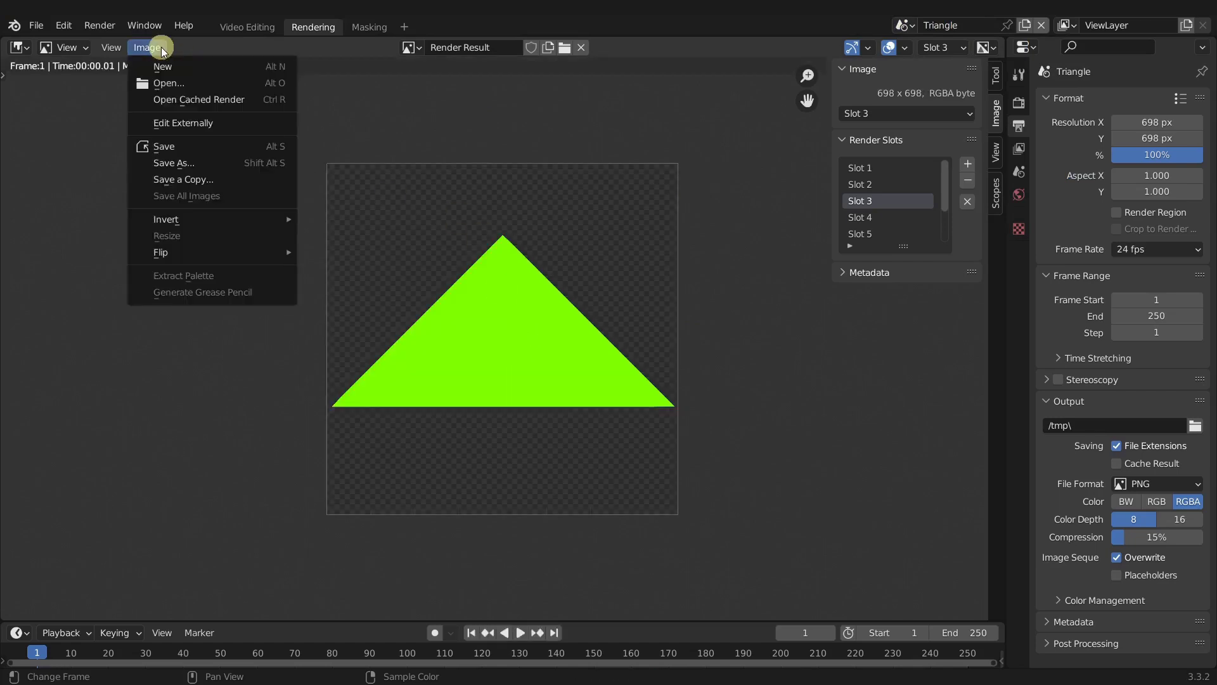
{"action": "left_click", "coordinate": [174, 164]}
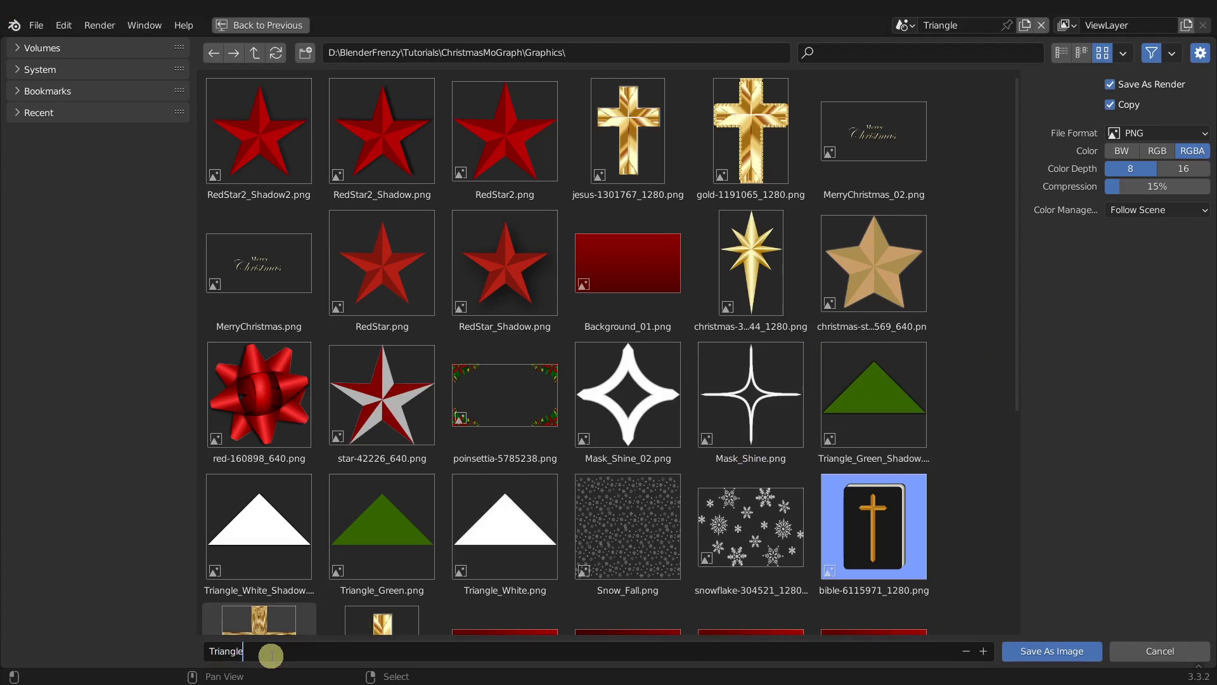
{"action": "type", "text": "n"}
{"action": "key", "text": "Return"}
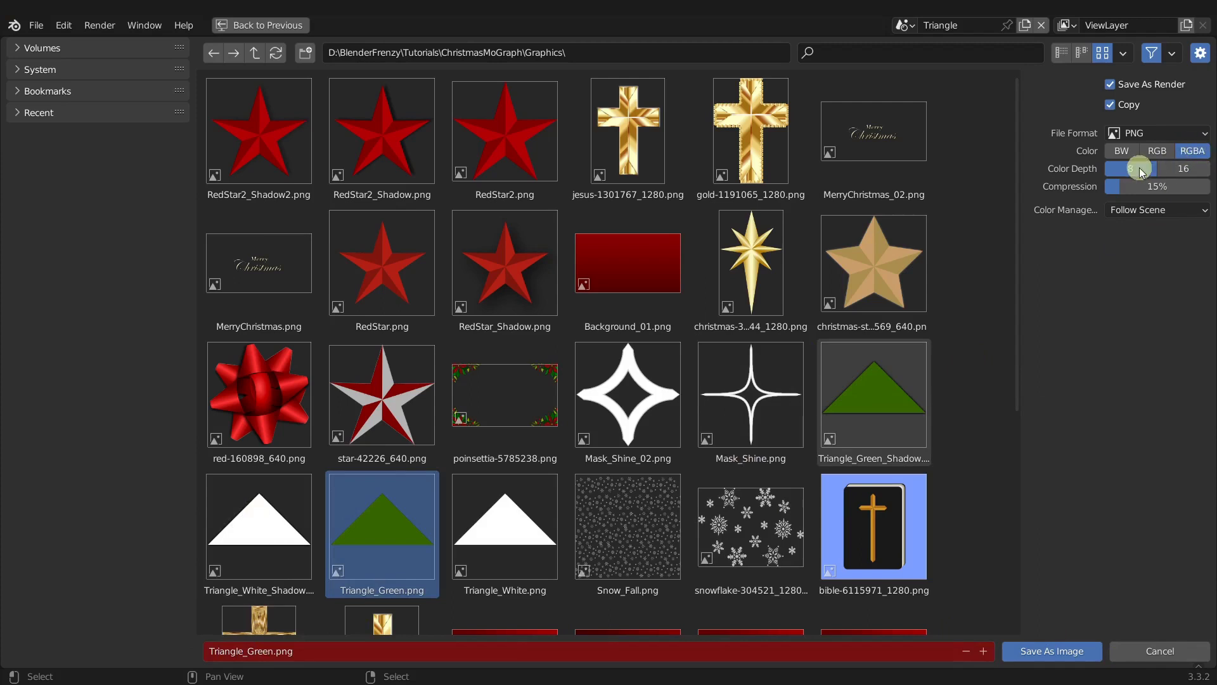
{"action": "left_click", "coordinate": [1076, 653]}
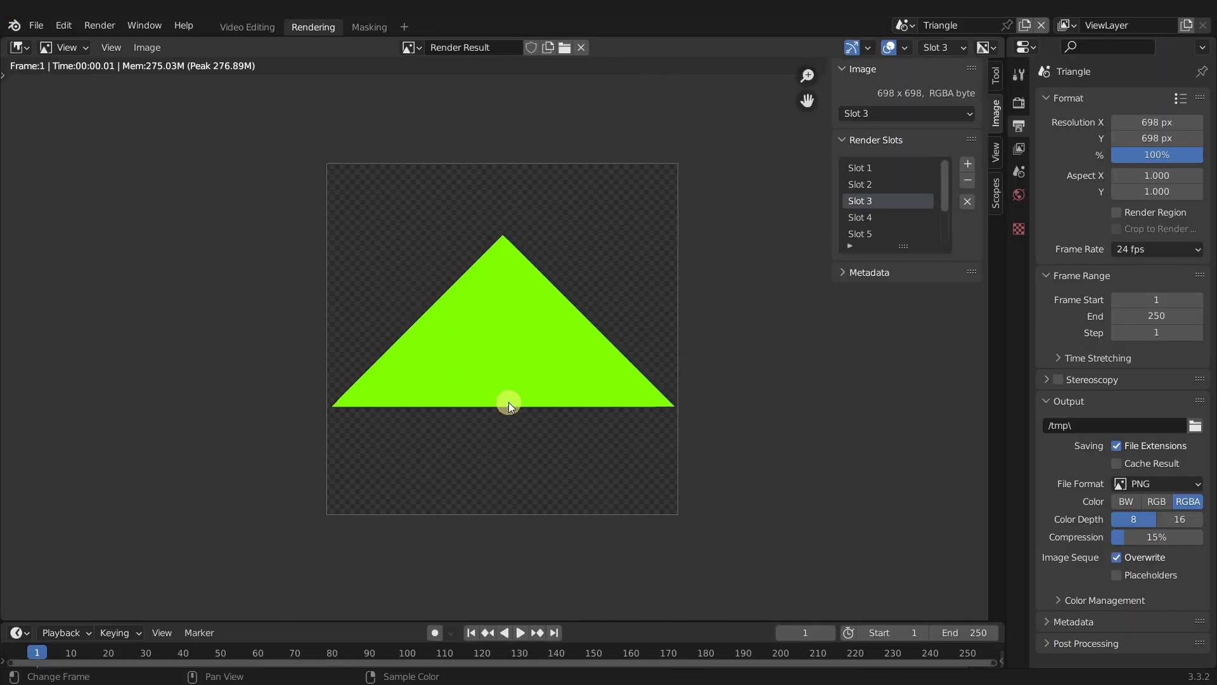
- In the Video Editing workspace, duplicate the green Color strip and place the copy in channel 11
{"action": "left_click", "coordinate": [230, 32]}
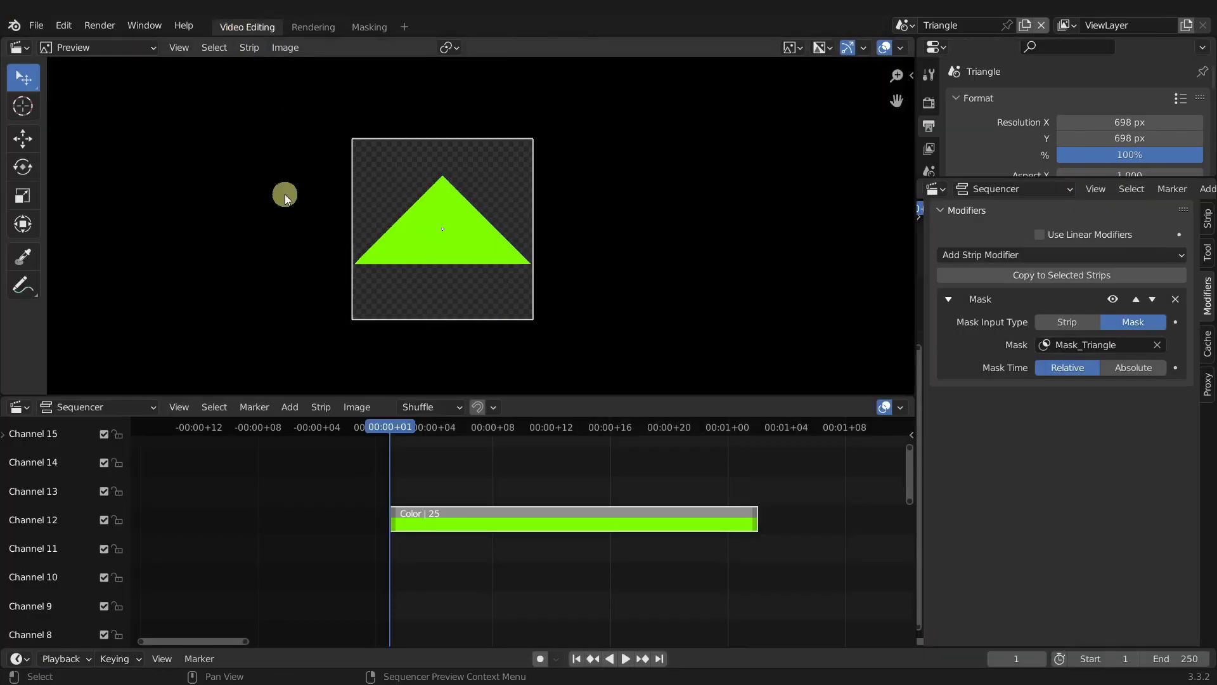
{"action": "key", "text": "shift+d"}
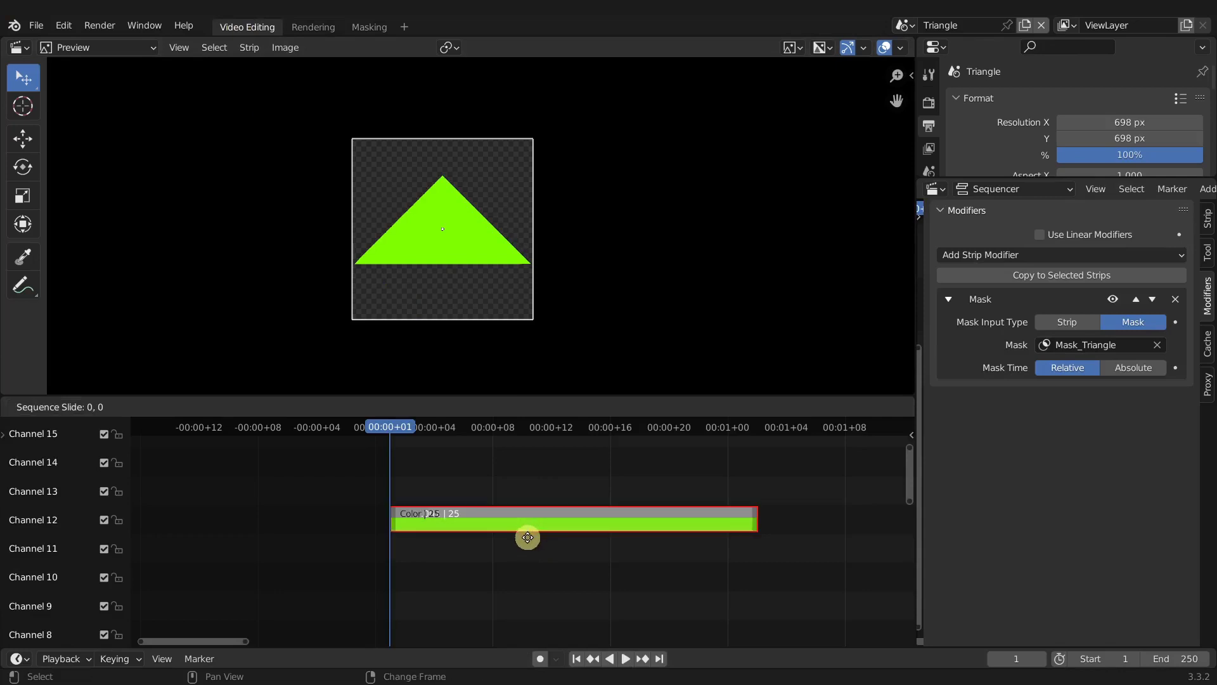
{"action": "left_click", "coordinate": [531, 560]}
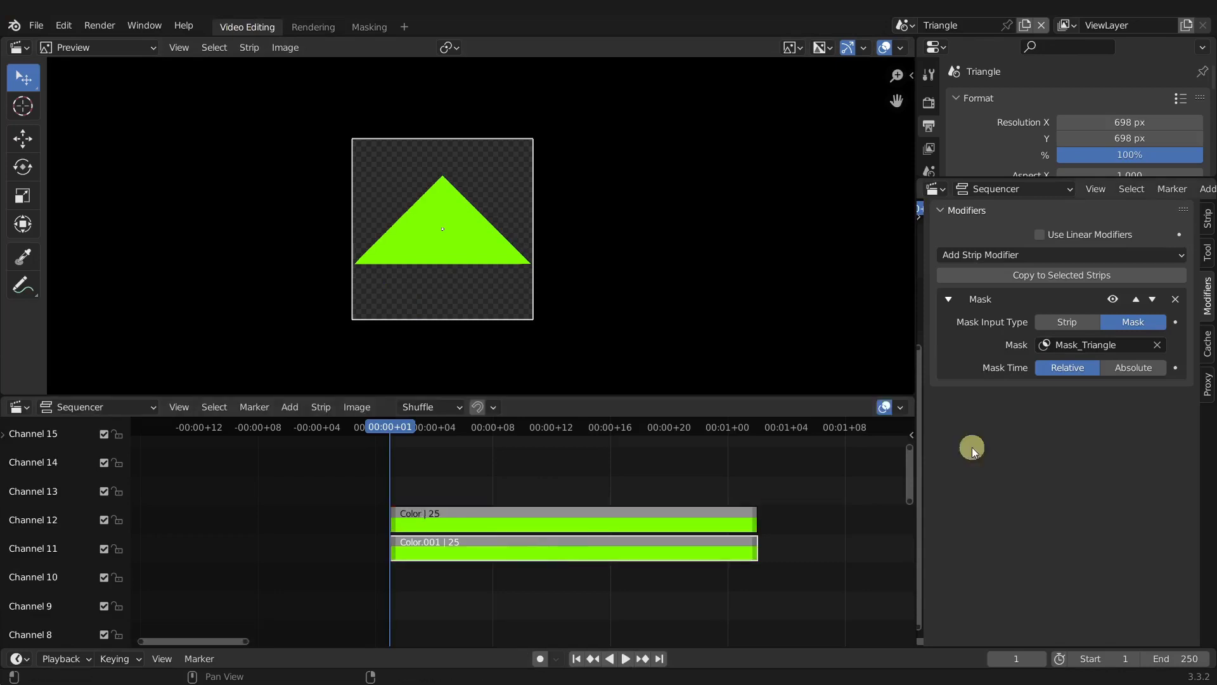
- Turn the duplicated Color strip black and move it down to channel 10
{"action": "left_click", "coordinate": [1198, 232]}
{"action": "left_click_drag", "start_coordinate": [1181, 273], "coordinate": [1183, 430]}
{"action": "left_click", "coordinate": [464, 513]}
{"action": "left_click", "coordinate": [466, 549]}
{"action": "left_click_drag", "start_coordinate": [468, 549], "coordinate": [469, 574]}
- Add a Gaussian Blur effect strip to the black Color.001 strip and mute Color.001
{"action": "key", "text": "shift+a"}
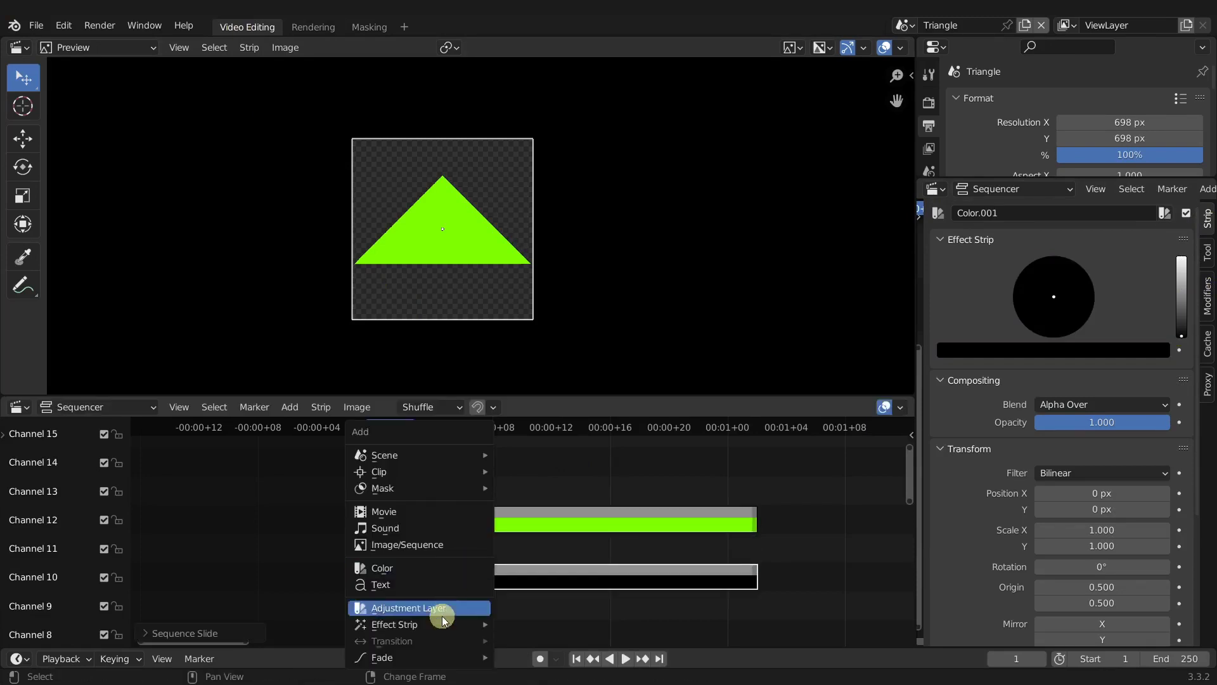
{"action": "mouse_move", "coordinate": [430, 624]}
{"action": "left_click", "coordinate": [551, 627]}
{"action": "left_click", "coordinate": [438, 578]}
{"action": "key", "text": "h"}
- Set the Gaussian Blur strip's size to 20 in both X and Y
{"action": "left_click", "coordinate": [437, 551]}
{"action": "key", "text": "a"}
{"action": "left_click", "coordinate": [437, 550]}
{"action": "left_click", "coordinate": [432, 520]}
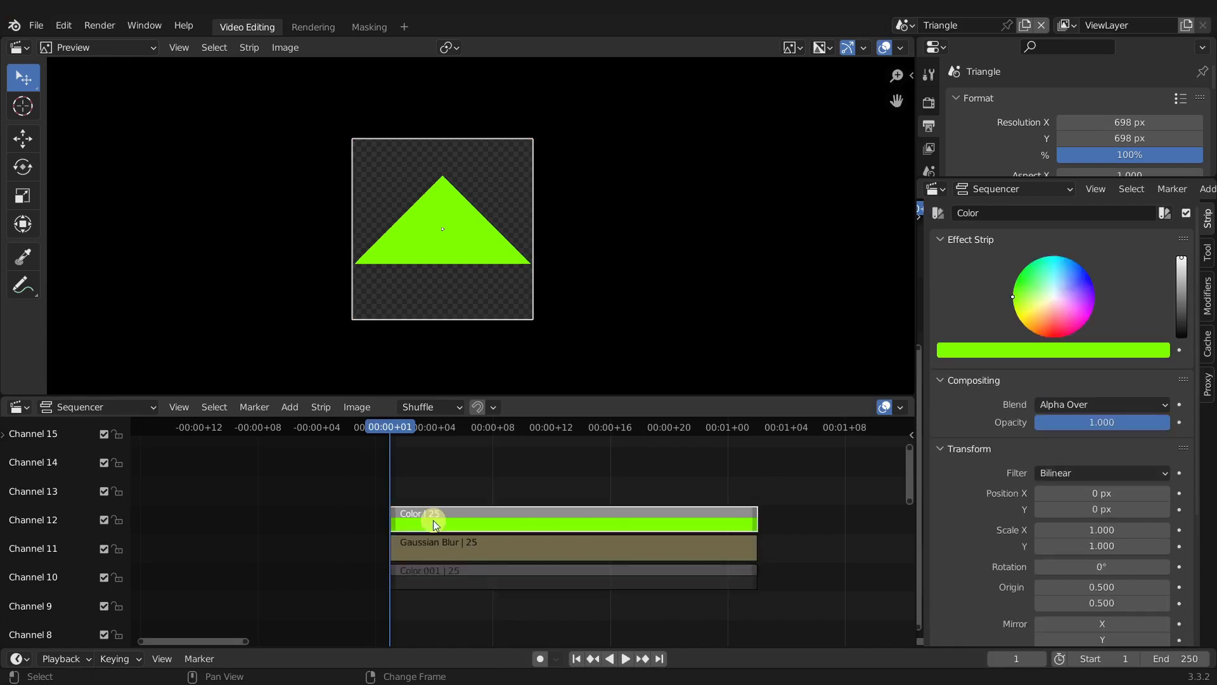
{"action": "key", "text": "h"}
{"action": "left_click", "coordinate": [430, 546]}
{"action": "left_click_drag", "start_coordinate": [1116, 286], "coordinate": [1116, 315]}
{"action": "type", "text": "50"}
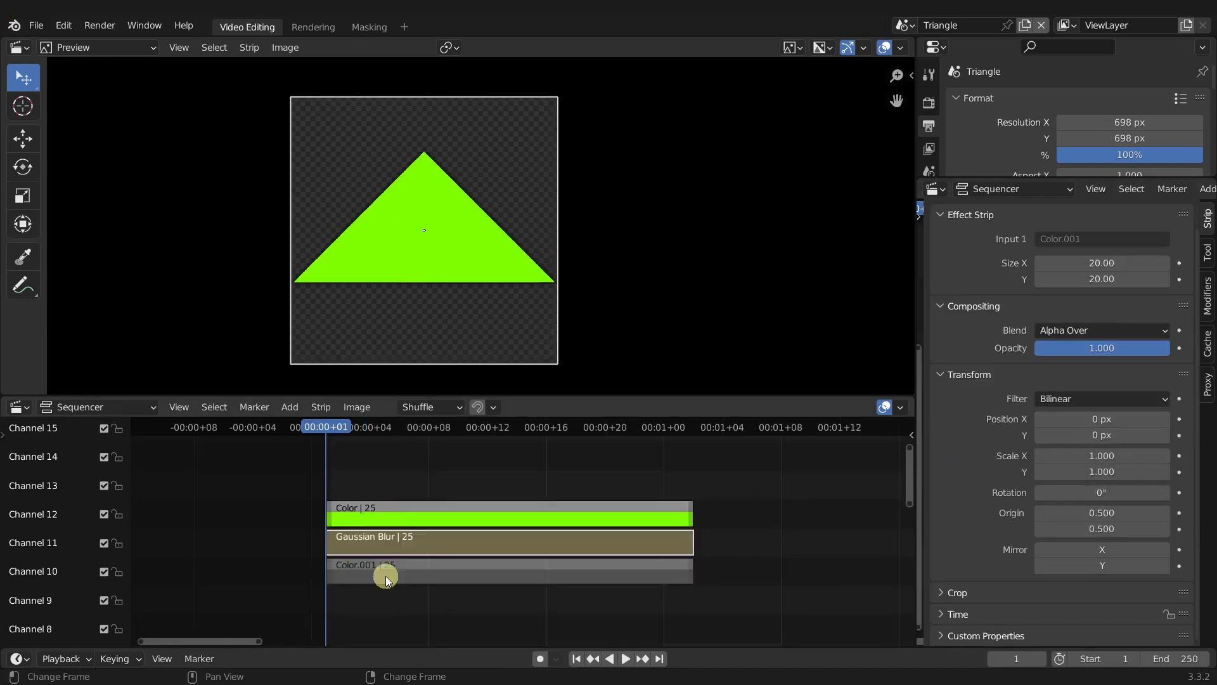
- Add another Color strip at frame 1 and change its color to a dark orange-red as a background for checking the shadow
{"action": "left_click", "coordinate": [372, 474]}
{"action": "key", "text": "shift+a"}
{"action": "left_click", "coordinate": [336, 417]}
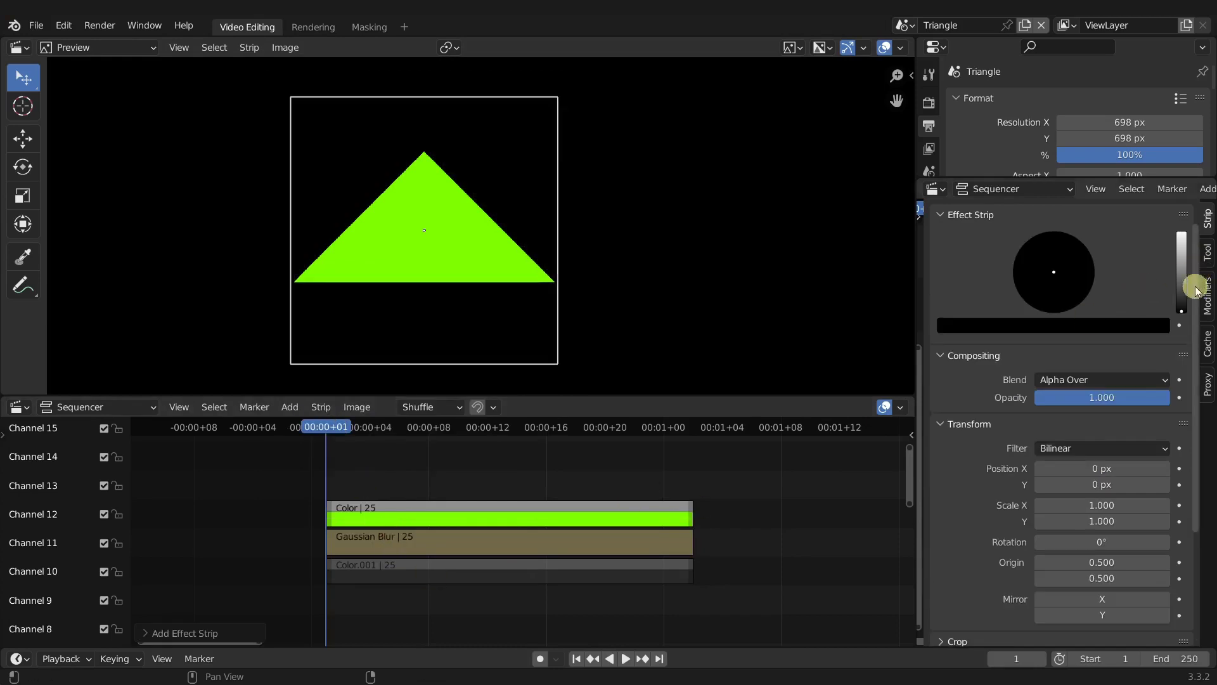
{"action": "left_click_drag", "start_coordinate": [1182, 310], "coordinate": [1182, 279]}
{"action": "left_click_drag", "start_coordinate": [1067, 289], "coordinate": [1040, 328]}
{"action": "left_click_drag", "start_coordinate": [1182, 274], "coordinate": [1181, 259]}
{"action": "scroll", "coordinate": [435, 271], "scroll_direction": "down", "scroll_amount": 1}
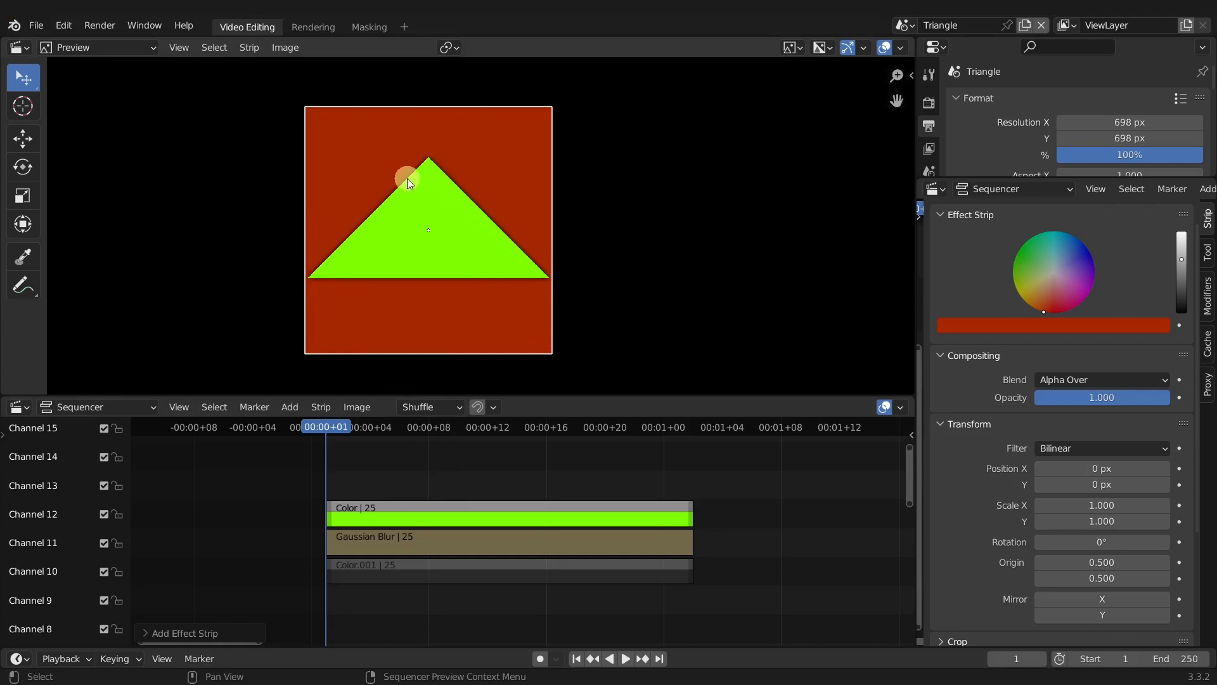
- Move the red Color strip to channel 8, beneath the triangle and shadow strips, and mute it
{"action": "middle_click_drag", "start_coordinate": [429, 566], "coordinate": [429, 446]}
{"action": "scroll", "coordinate": [429, 446], "scroll_direction": "down", "scroll_amount": 9}
{"action": "middle_click_drag", "start_coordinate": [421, 510], "coordinate": [426, 624]}
{"action": "left_click_drag", "start_coordinate": [433, 607], "coordinate": [426, 478]}
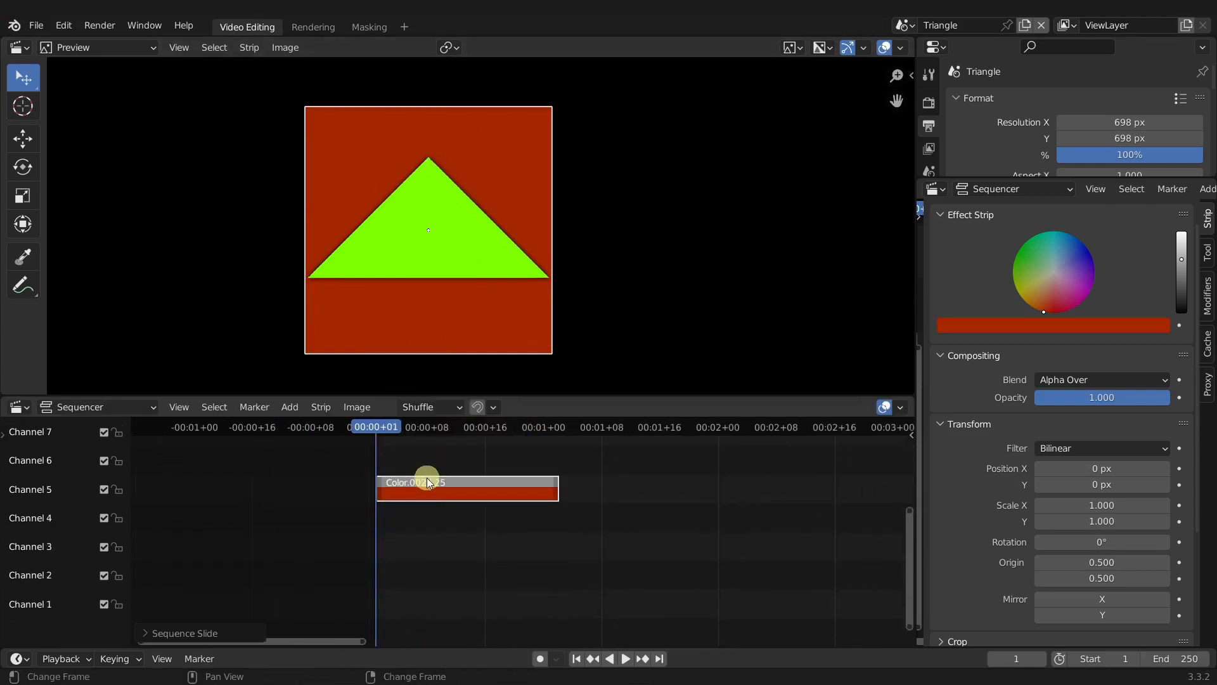
{"action": "middle_click_drag", "start_coordinate": [427, 482], "coordinate": [416, 620]}
{"action": "left_click_drag", "start_coordinate": [416, 620], "coordinate": [421, 537]}
{"action": "middle_click_drag", "start_coordinate": [421, 538], "coordinate": [426, 571]}
{"action": "key", "text": "h"}
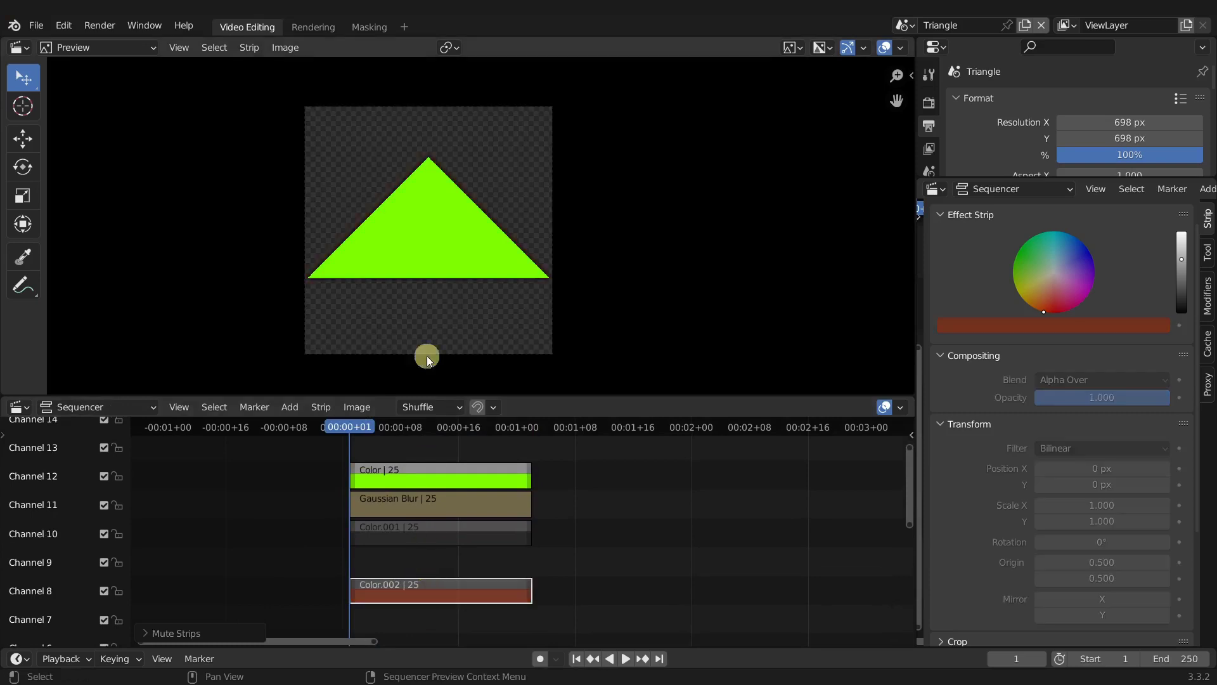
- Render the shadowed green triangle into render Slot 4 in the Rendering workspace
{"action": "left_click", "coordinate": [313, 26]}
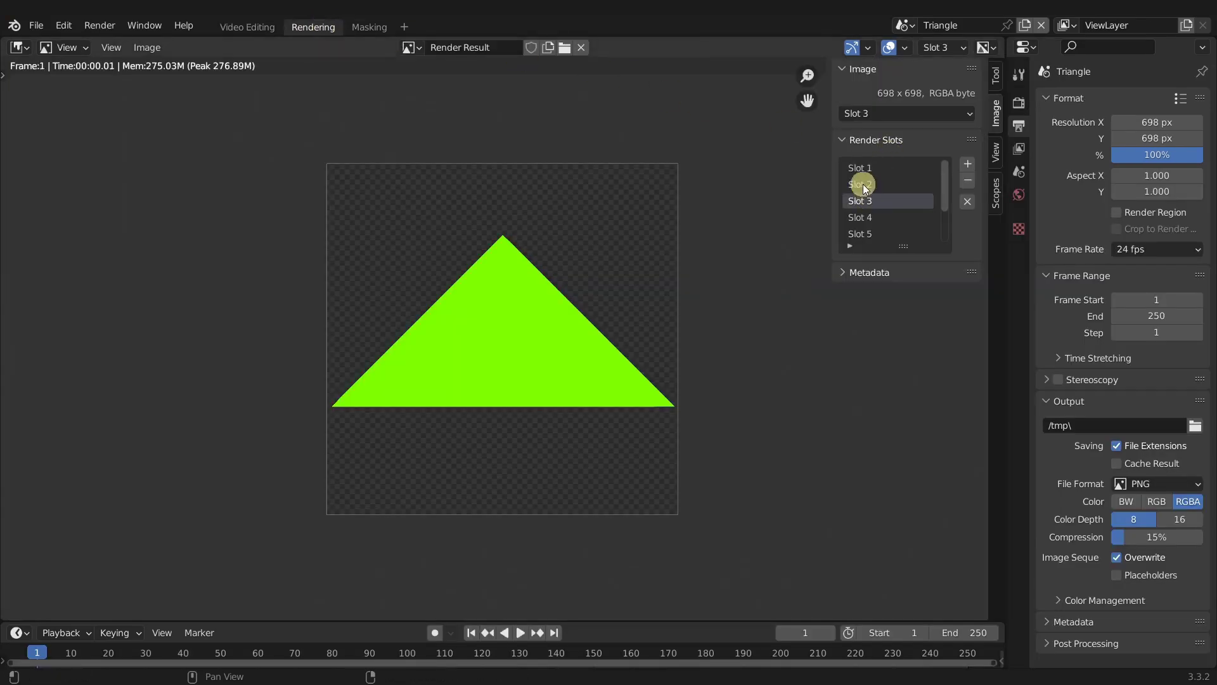
{"action": "left_click", "coordinate": [861, 217]}
{"action": "key", "text": "F12"}
- Save the render as Triangle_Green_Shadow2.png in the Graphics folder
{"action": "left_click", "coordinate": [161, 52]}
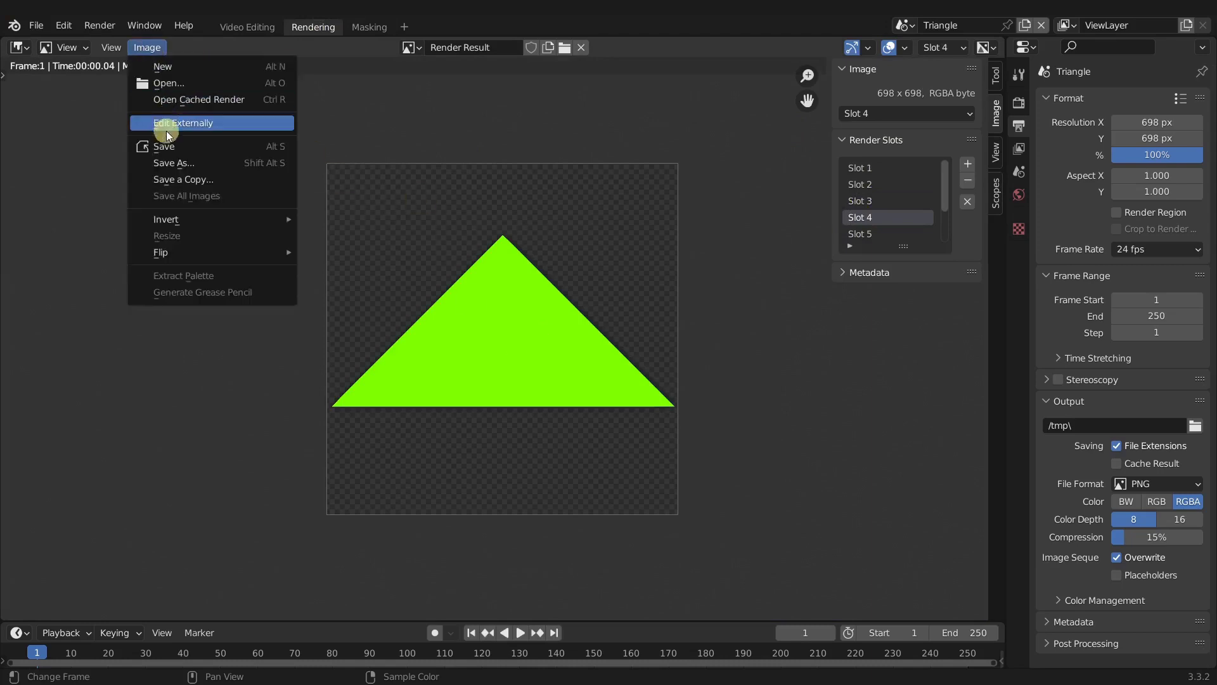
{"action": "left_click", "coordinate": [163, 165]}
{"action": "left_click", "coordinate": [272, 650]}
{"action": "left_click", "coordinate": [275, 651]}
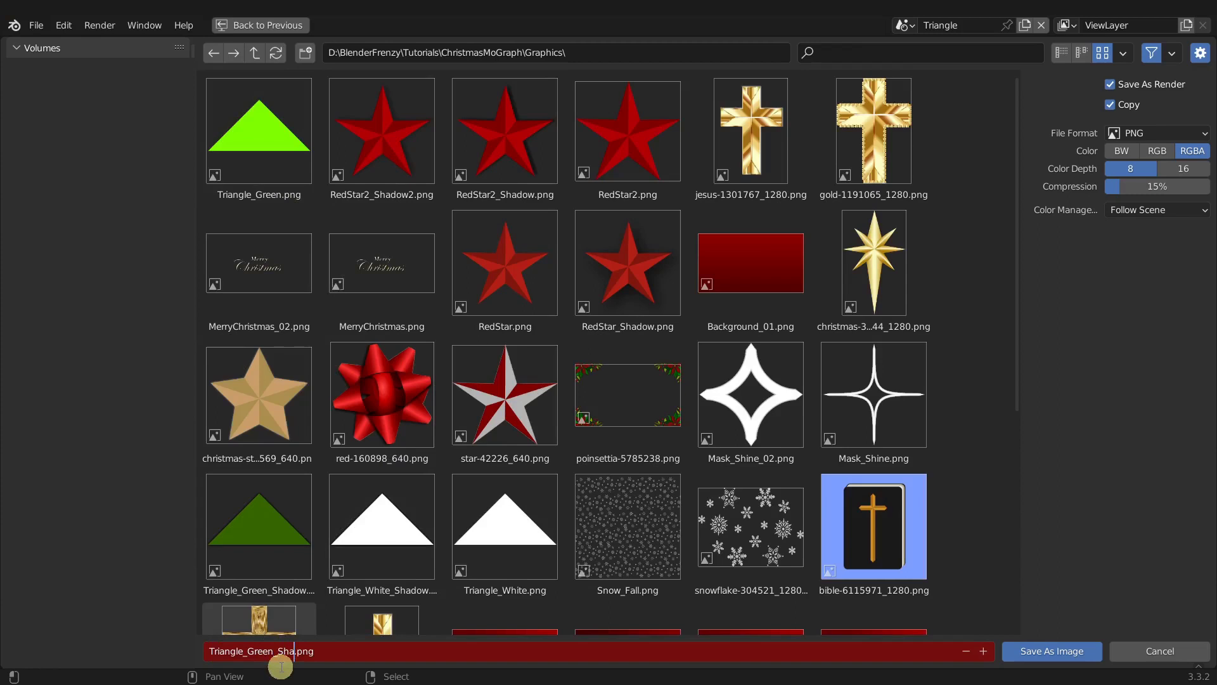
{"action": "key", "text": "Return"}
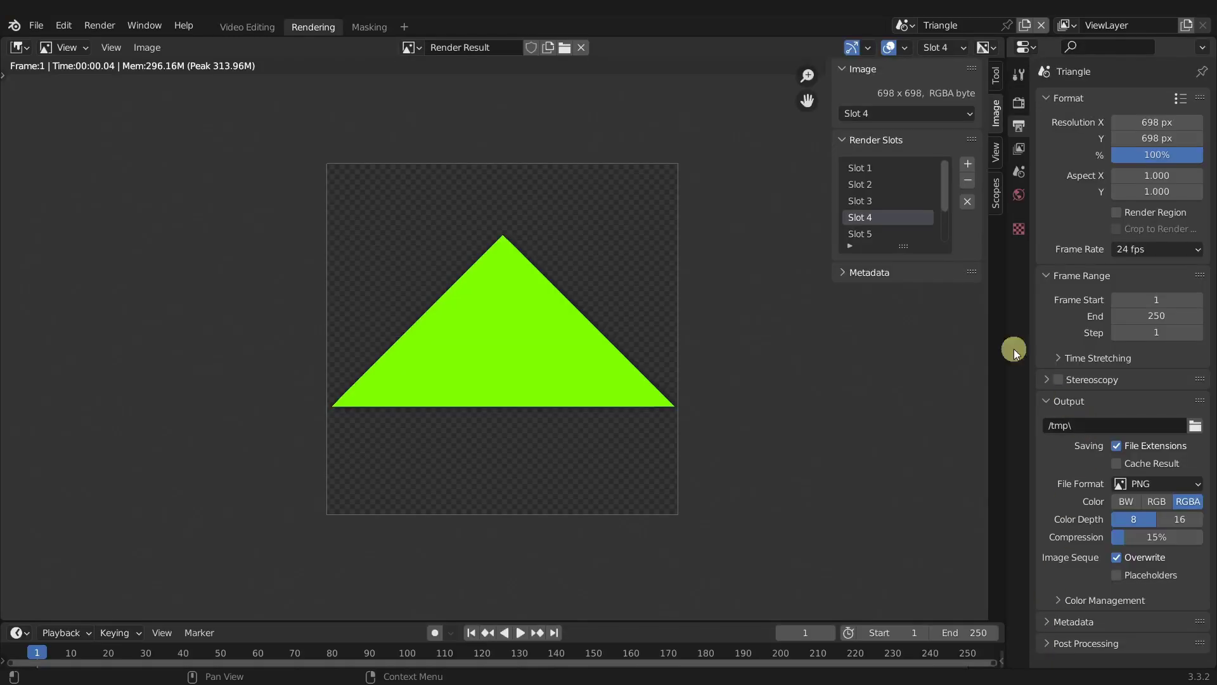
- Return to the Video Editing workspace, switch to the scene named Scene and delete the selected strips
{"action": "left_click", "coordinate": [247, 27]}
{"action": "left_click", "coordinate": [888, 26]}
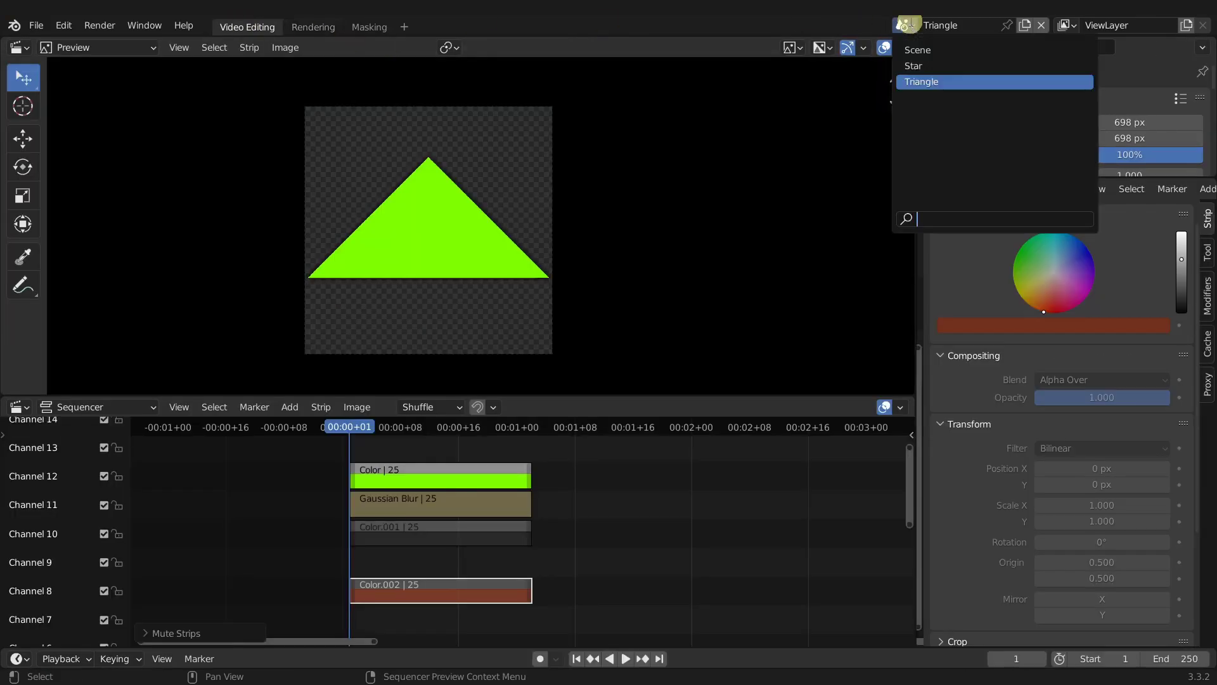
{"action": "left_click", "coordinate": [923, 46]}
{"action": "middle_click_drag", "start_coordinate": [712, 524], "coordinate": [578, 493], "text": "ctrl"}
{"action": "key", "text": "Delete"}
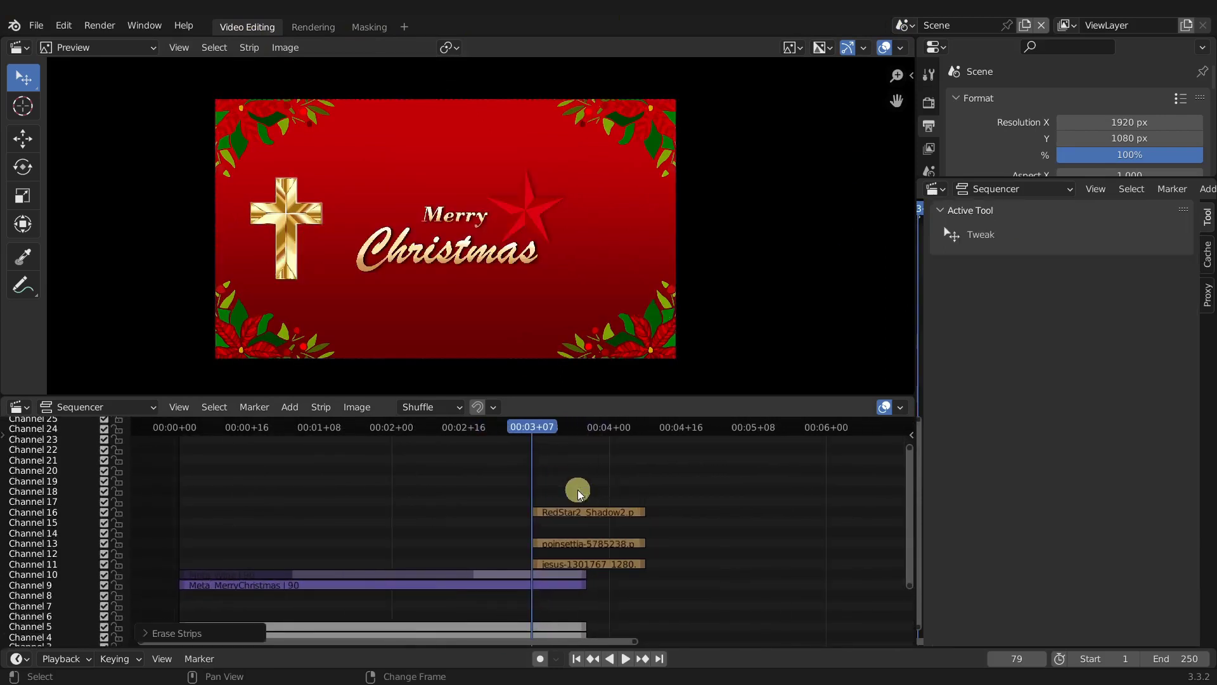
- Add Triangle_Green_Shadow2.png as an image strip at frame 79 and move it up to channel 20
{"action": "key", "text": "shift+a"}
{"action": "left_click", "coordinate": [570, 470]}
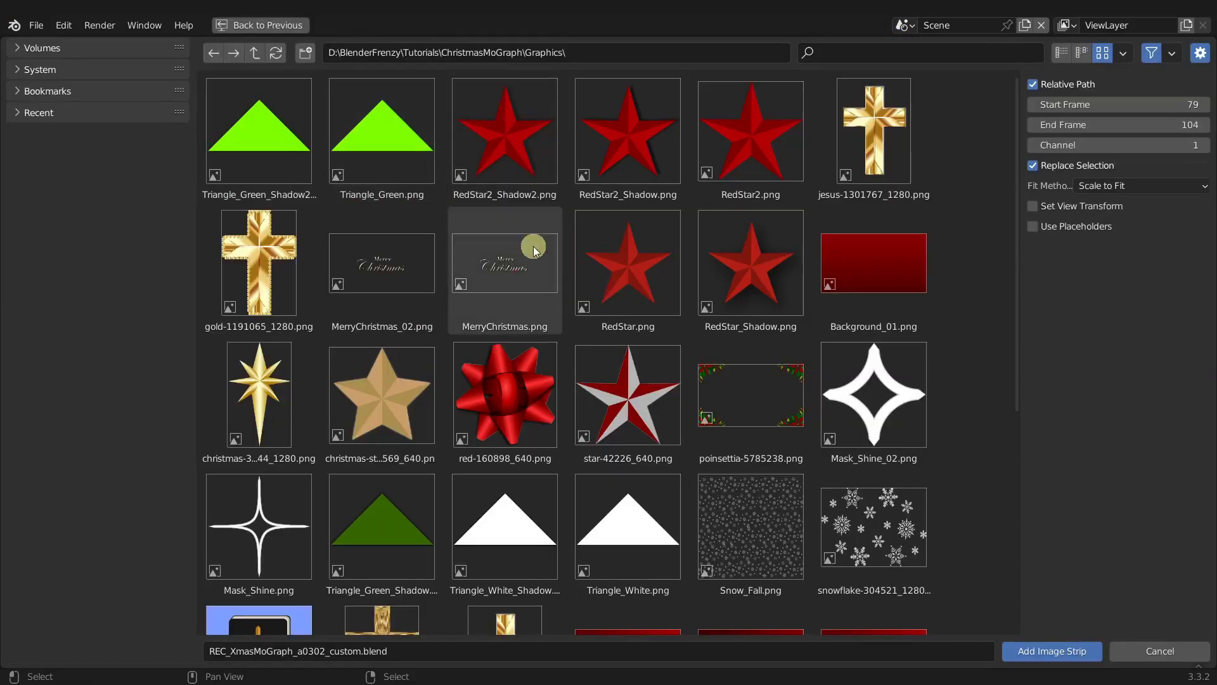
{"action": "double_click", "coordinate": [265, 140]}
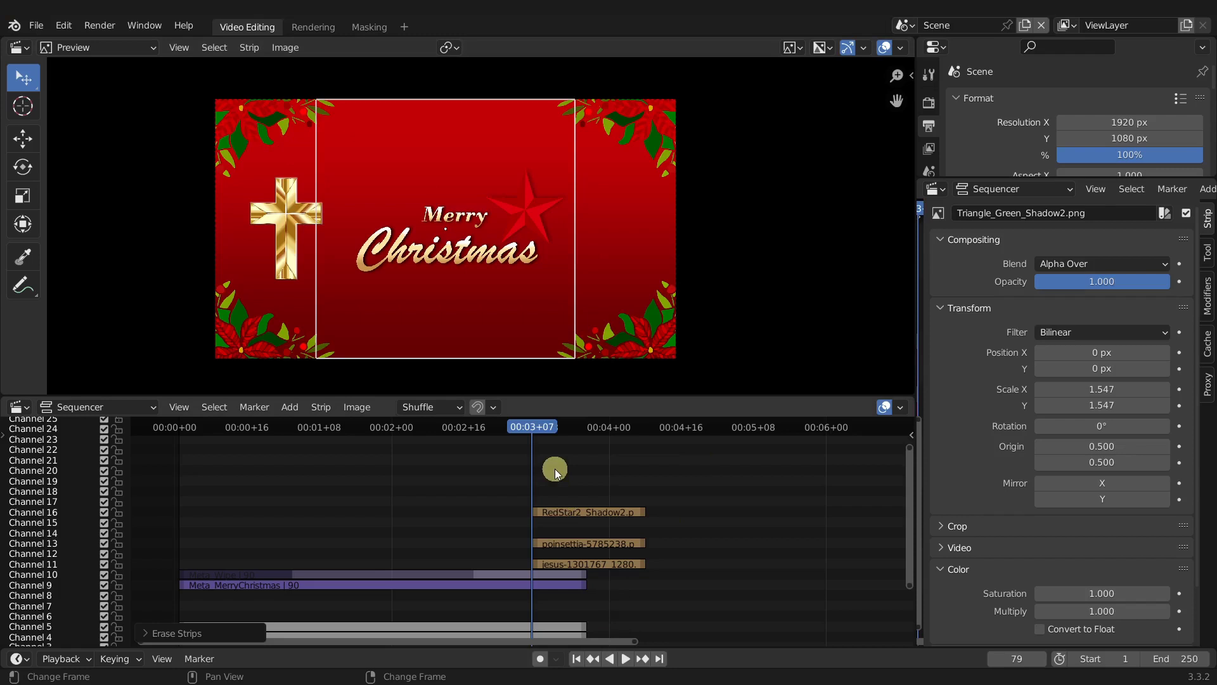
{"action": "key", "text": "g"}
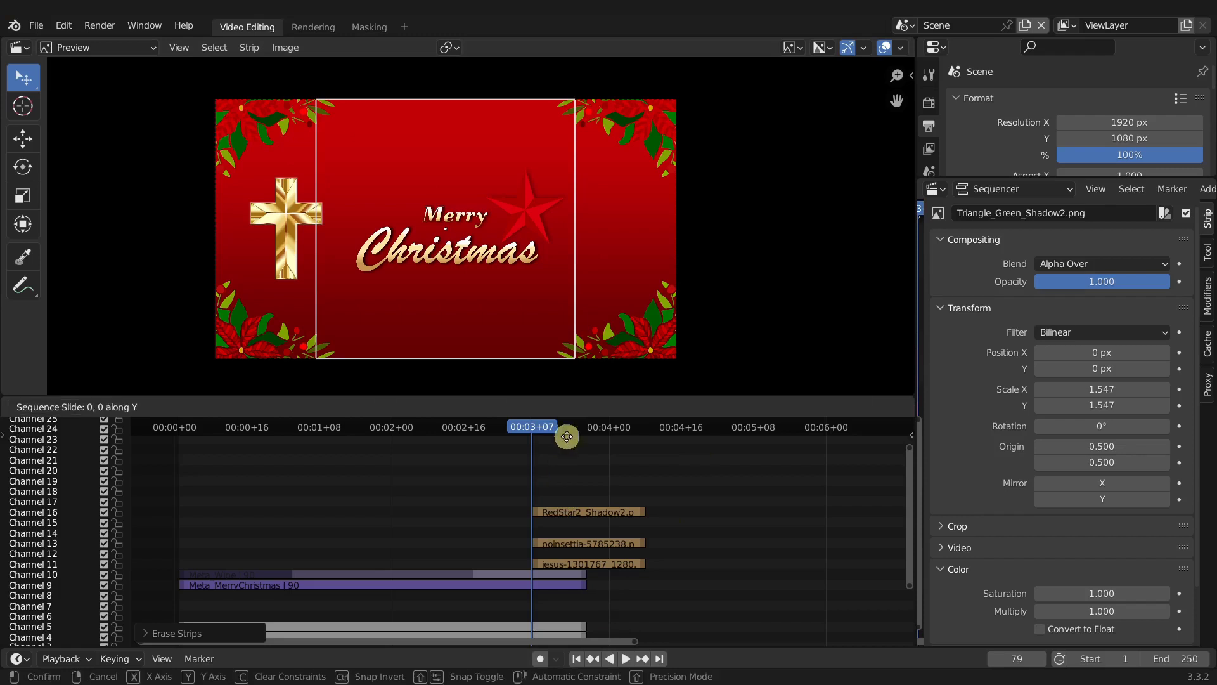
{"action": "left_click", "coordinate": [554, 500]}
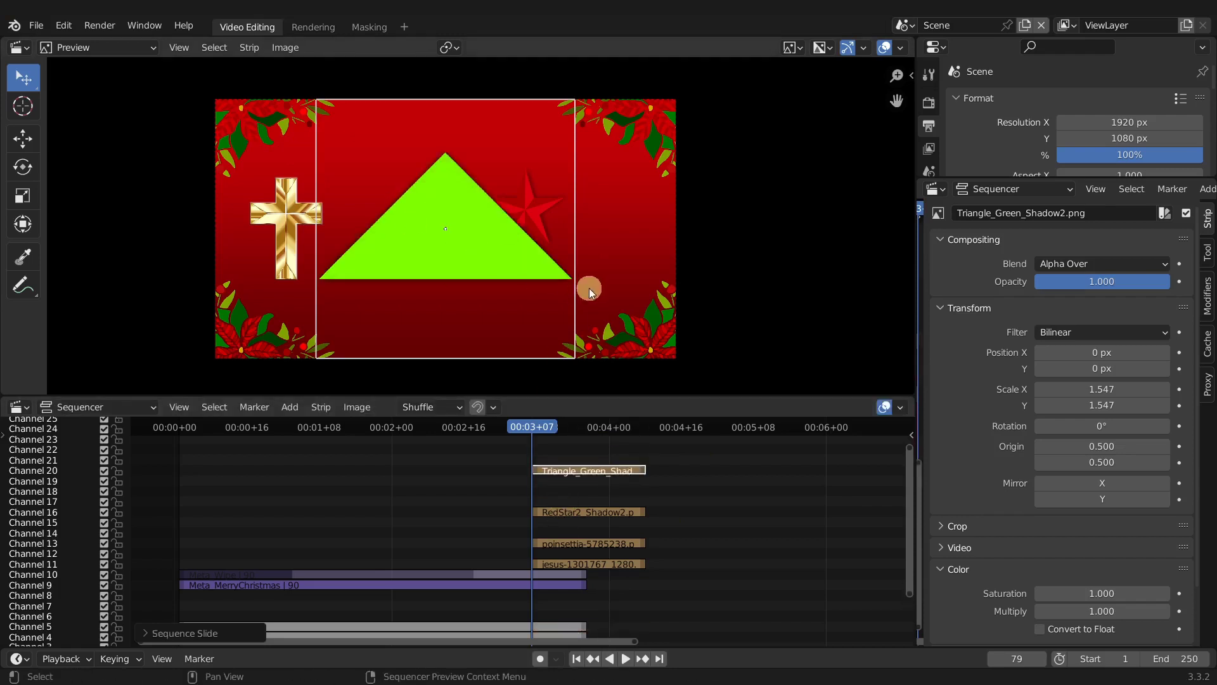
- Scale the green triangle to about 0.324 and place it right of the star, at about X 709, Y 40 px
{"action": "key", "text": "s"}
{"action": "left_click", "coordinate": [508, 249]}
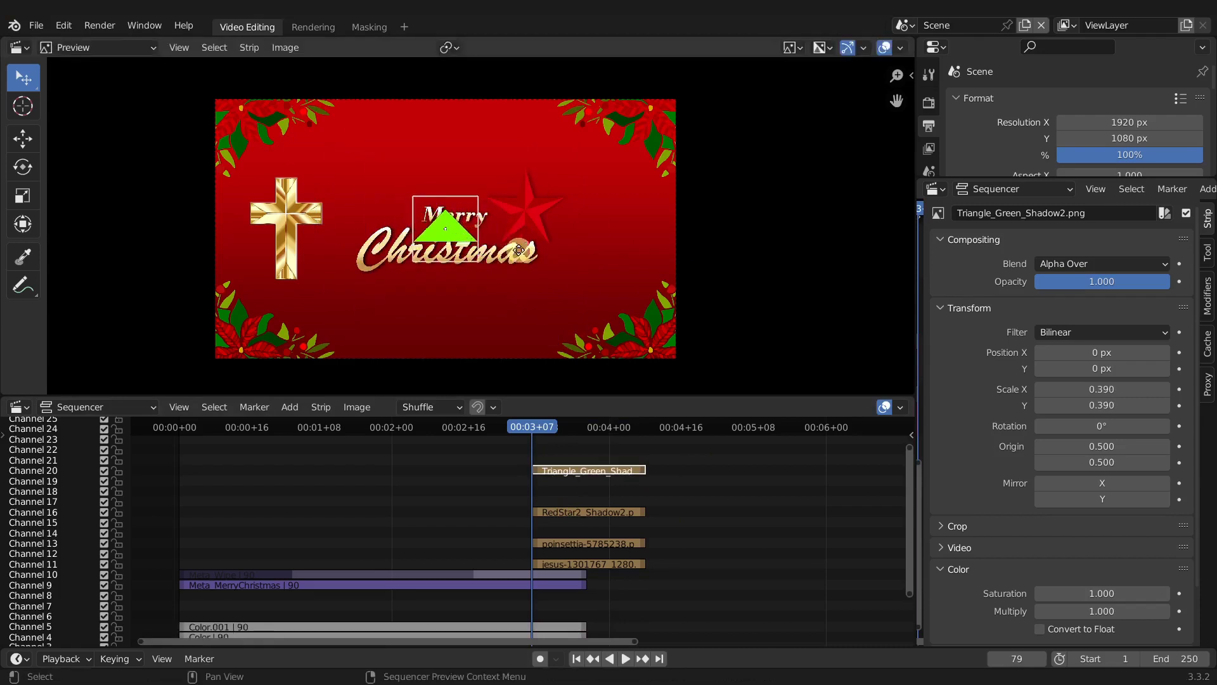
{"action": "key", "text": "g"}
{"action": "left_click", "coordinate": [677, 248]}
{"action": "key", "text": "s"}
{"action": "left_click", "coordinate": [668, 247]}
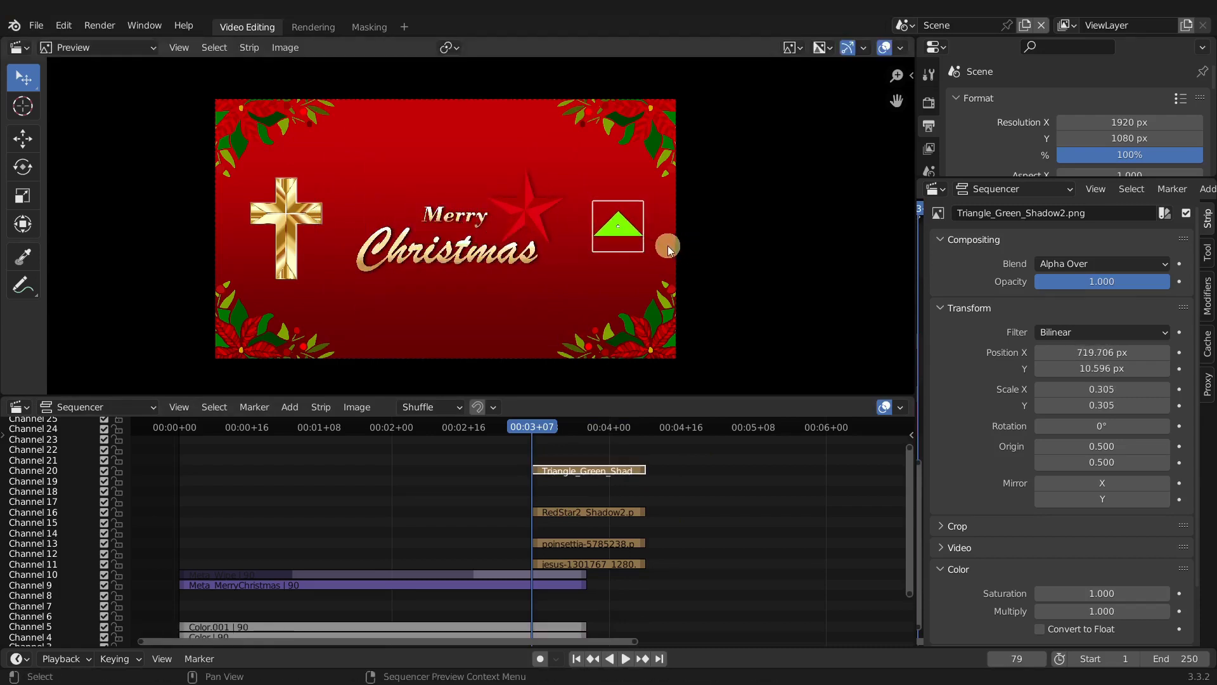
{"action": "key", "text": "s"}
{"action": "left_click", "coordinate": [674, 245]}
{"action": "key", "text": "g"}
{"action": "left_click", "coordinate": [669, 237]}
{"action": "scroll", "coordinate": [673, 242], "scroll_direction": "up", "scroll_amount": 2}
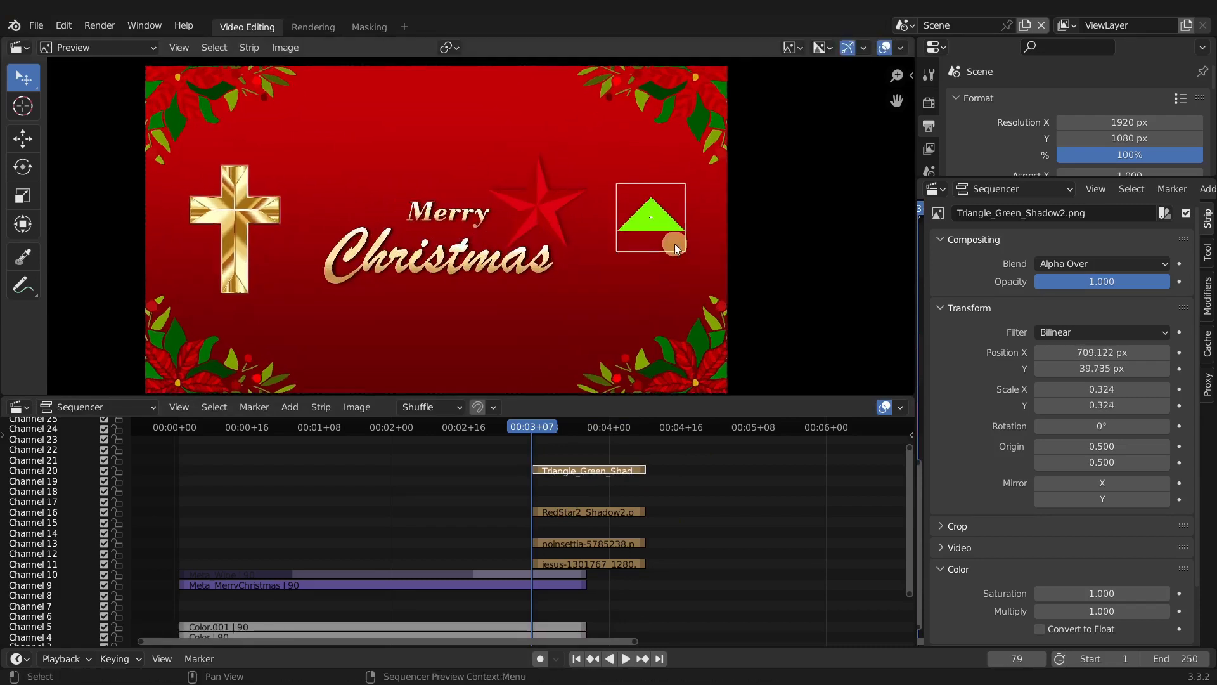
{"action": "middle_click_drag", "start_coordinate": [597, 257], "coordinate": [564, 266], "text": "shift"}
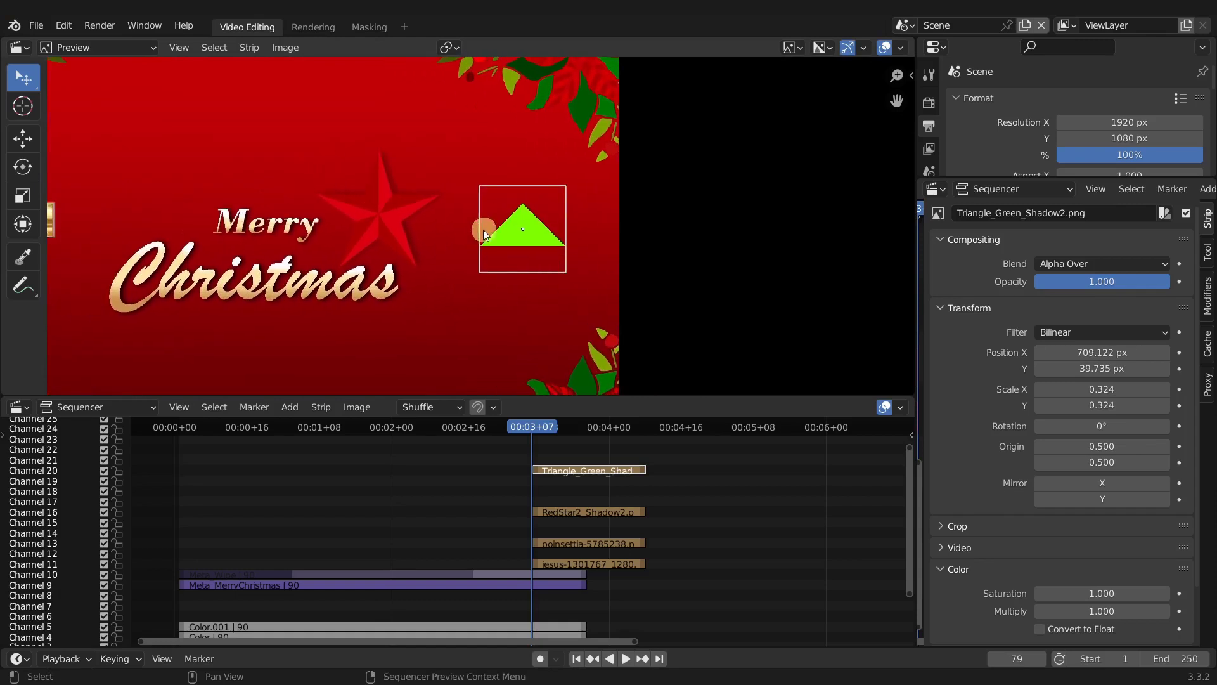
- Add a Hue Correct modifier to the triangle strip and lower its value curve in the green range to about 0.33
{"action": "scroll", "coordinate": [483, 229], "scroll_direction": "down", "scroll_amount": 5}
{"action": "left_click", "coordinate": [1207, 295]}
{"action": "left_click", "coordinate": [1035, 254]}
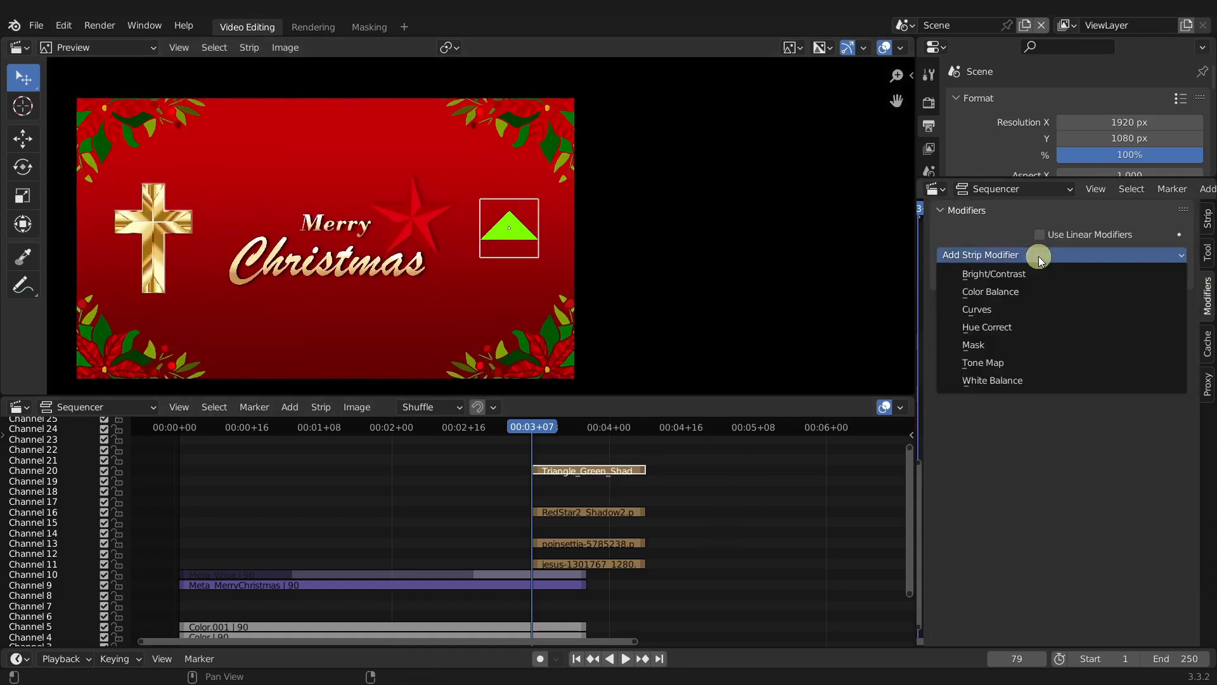
{"action": "left_click", "coordinate": [1033, 328]}
{"action": "left_click_drag", "start_coordinate": [1002, 454], "coordinate": [1002, 477]}
{"action": "scroll", "coordinate": [582, 243], "scroll_direction": "up", "scroll_amount": 6}
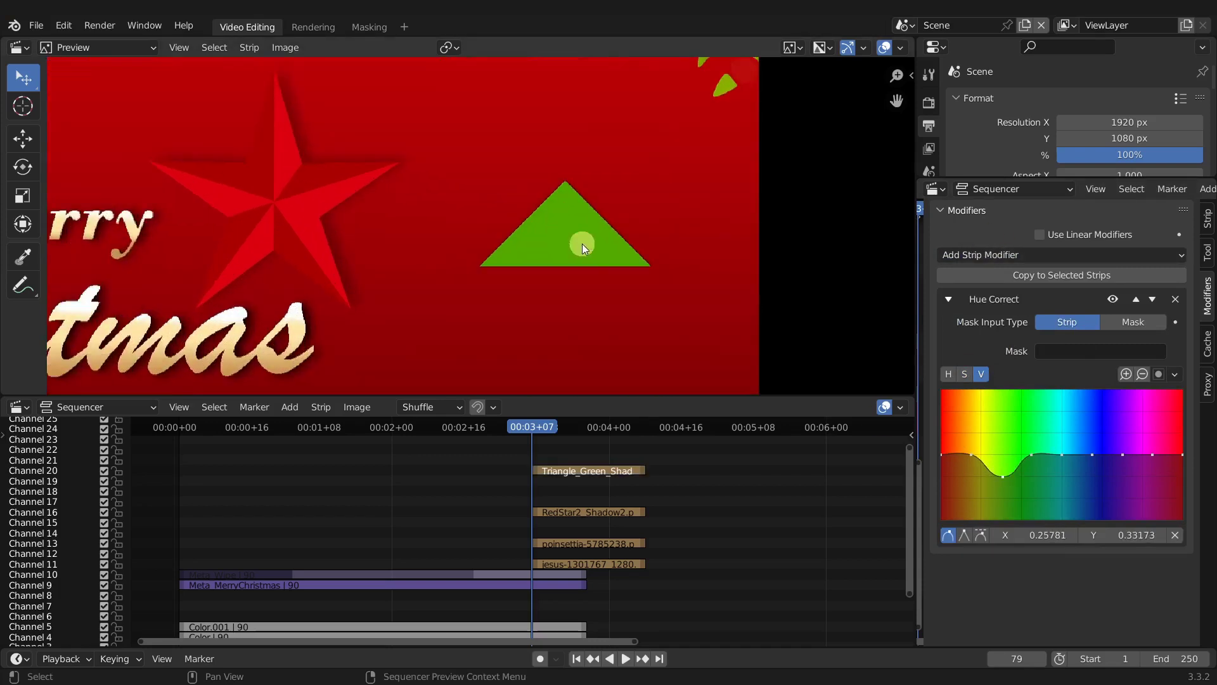
{"action": "scroll", "coordinate": [599, 237], "scroll_direction": "down", "scroll_amount": 2}
{"action": "scroll", "coordinate": [599, 237], "scroll_direction": "down", "scroll_amount": 5}
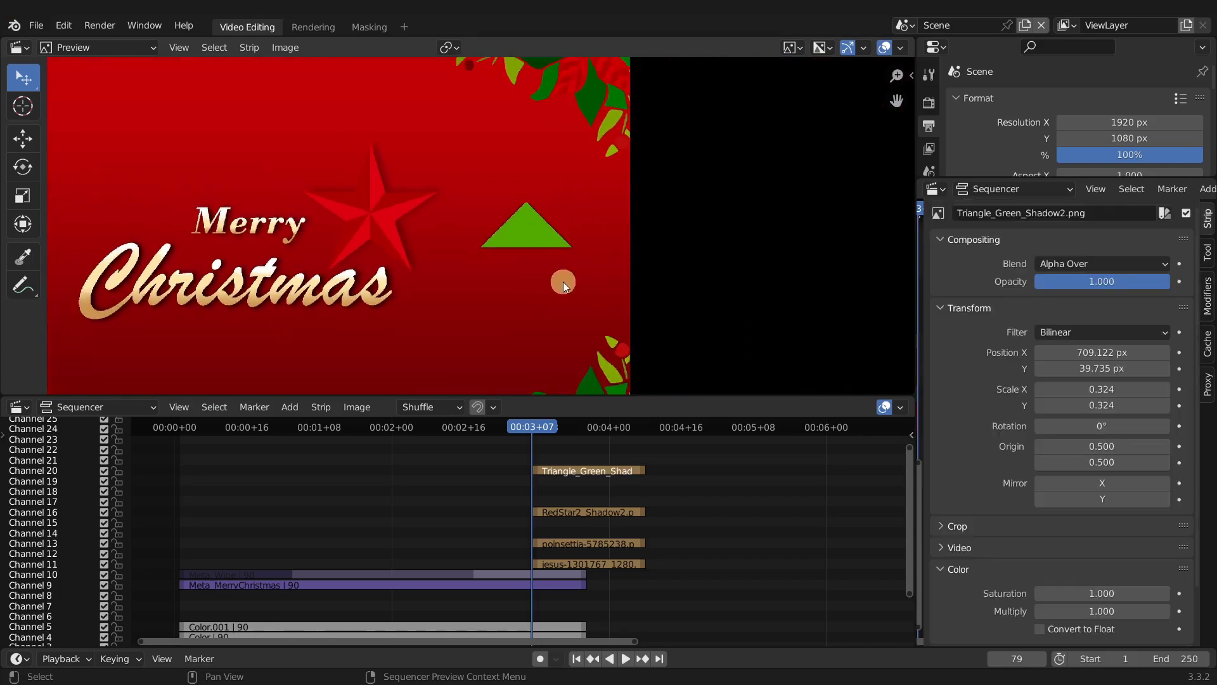
- Duplicate the triangle strip twice, placing the copies in channels 21 and 22
{"action": "scroll", "coordinate": [519, 229], "scroll_direction": "down", "scroll_amount": 3}
{"action": "key", "text": "shift+d"}
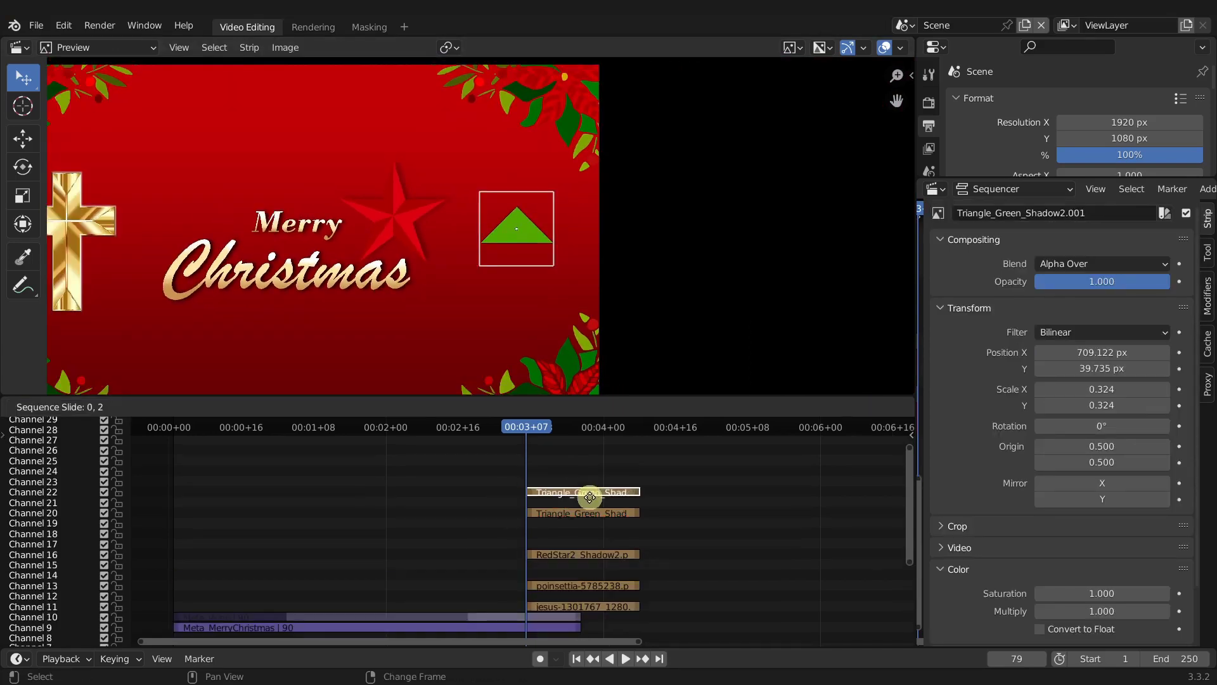
{"action": "left_click", "coordinate": [592, 508]}
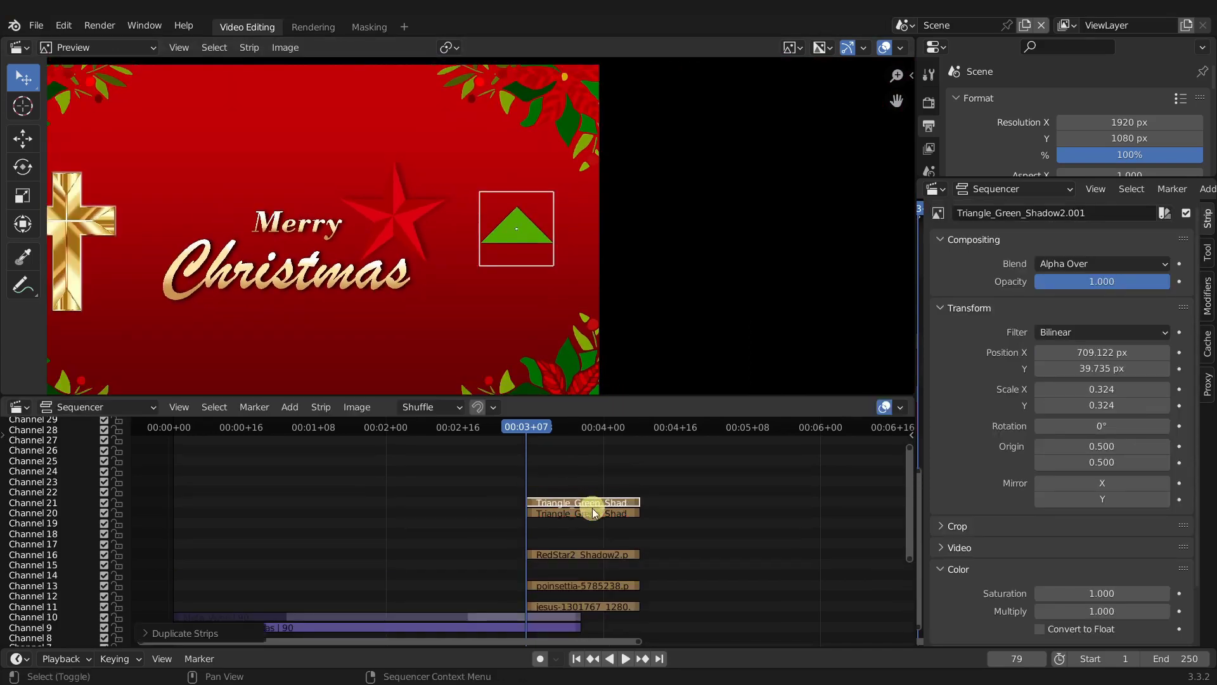
{"action": "key", "text": "shift+d"}
{"action": "left_click", "coordinate": [594, 500]}
{"action": "right_click", "coordinate": [594, 500]}
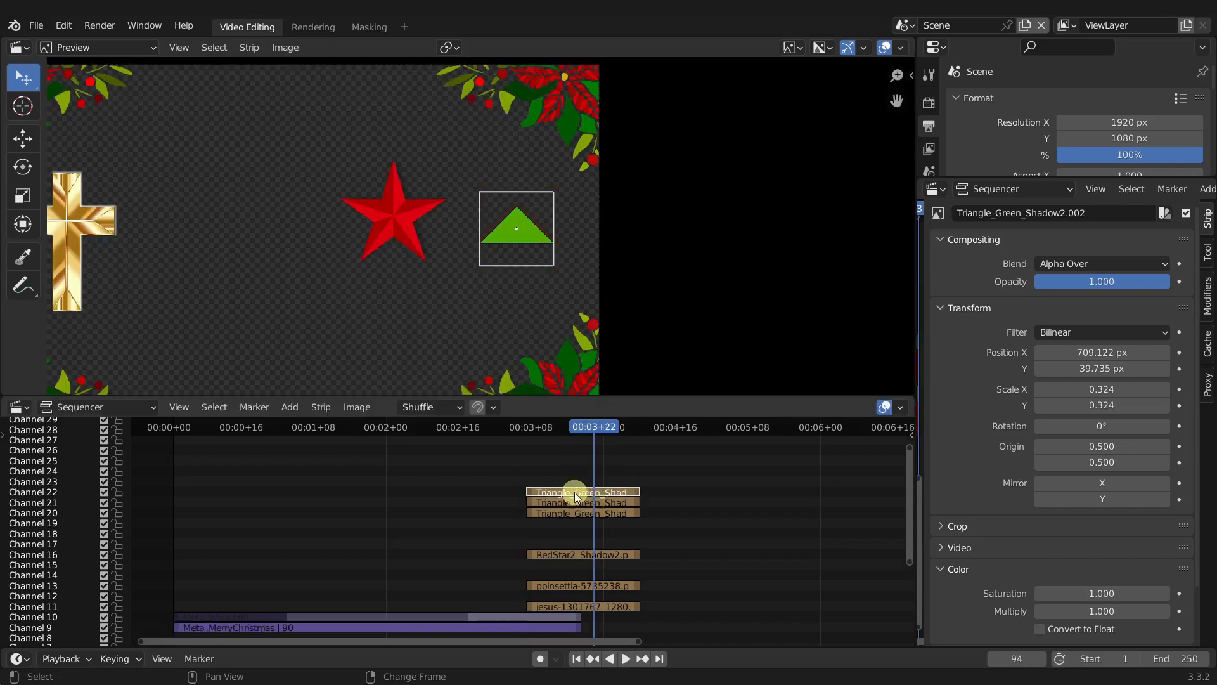
- Move the channel 21 triangle straight down to about Y -20 px to form the tree's middle tier
{"action": "right_click", "coordinate": [544, 496]}
{"action": "left_click", "coordinate": [565, 499]}
{"action": "key", "text": "g"}
{"action": "key", "text": "y"}
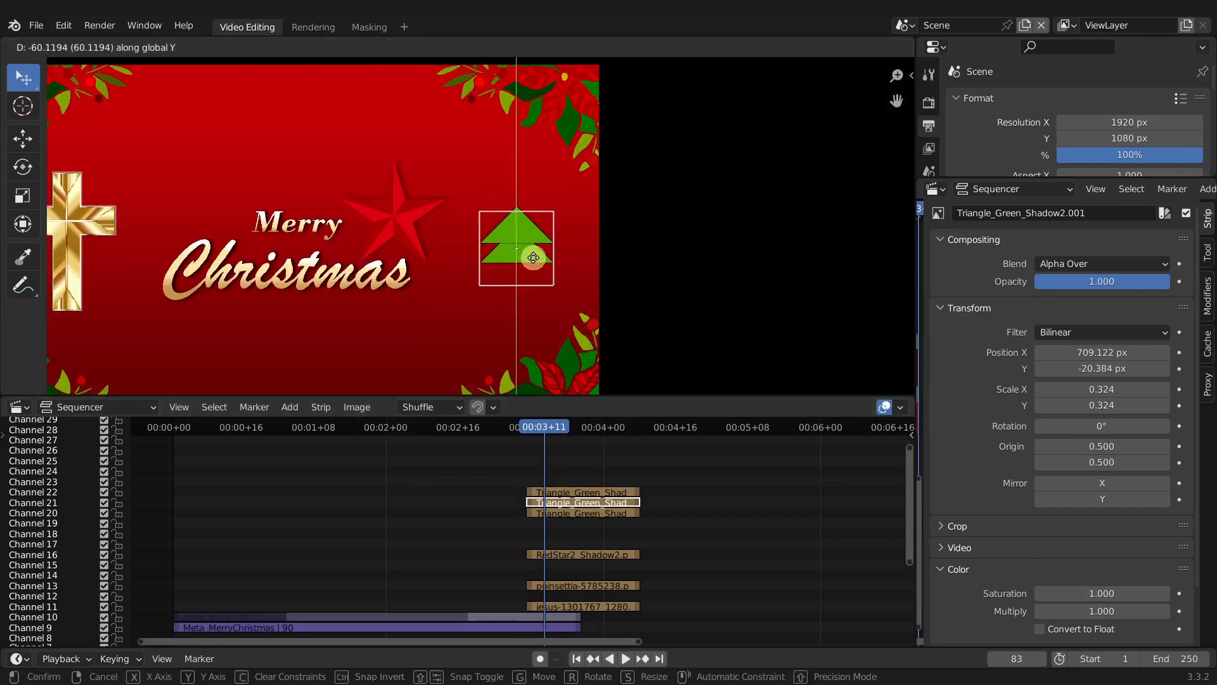
{"action": "left_click", "coordinate": [533, 258]}
- Move the channel 20 triangle straight down below the middle tier and enlarge it to form the tree's widest tier
{"action": "left_click", "coordinate": [563, 513]}
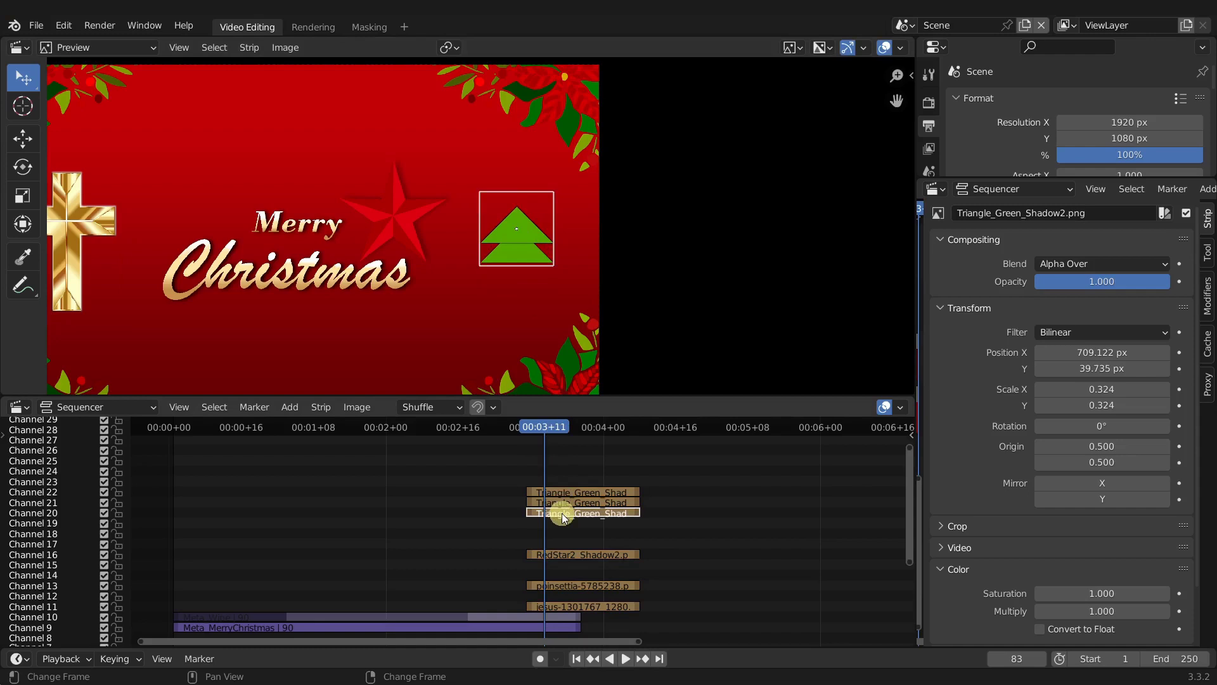
{"action": "key", "text": "g"}
{"action": "key", "text": "y"}
{"action": "key", "text": "s"}
{"action": "left_click", "coordinate": [594, 305]}
{"action": "left_click", "coordinate": [695, 294]}
- Scale the middle-tier triangle in channel 21 to about 0.356
{"action": "left_click", "coordinate": [554, 503]}
{"action": "key", "text": "s"}
{"action": "left_click", "coordinate": [666, 290]}
{"action": "left_click", "coordinate": [667, 290]}
{"action": "scroll", "coordinate": [507, 224], "scroll_direction": "up", "scroll_amount": 1}
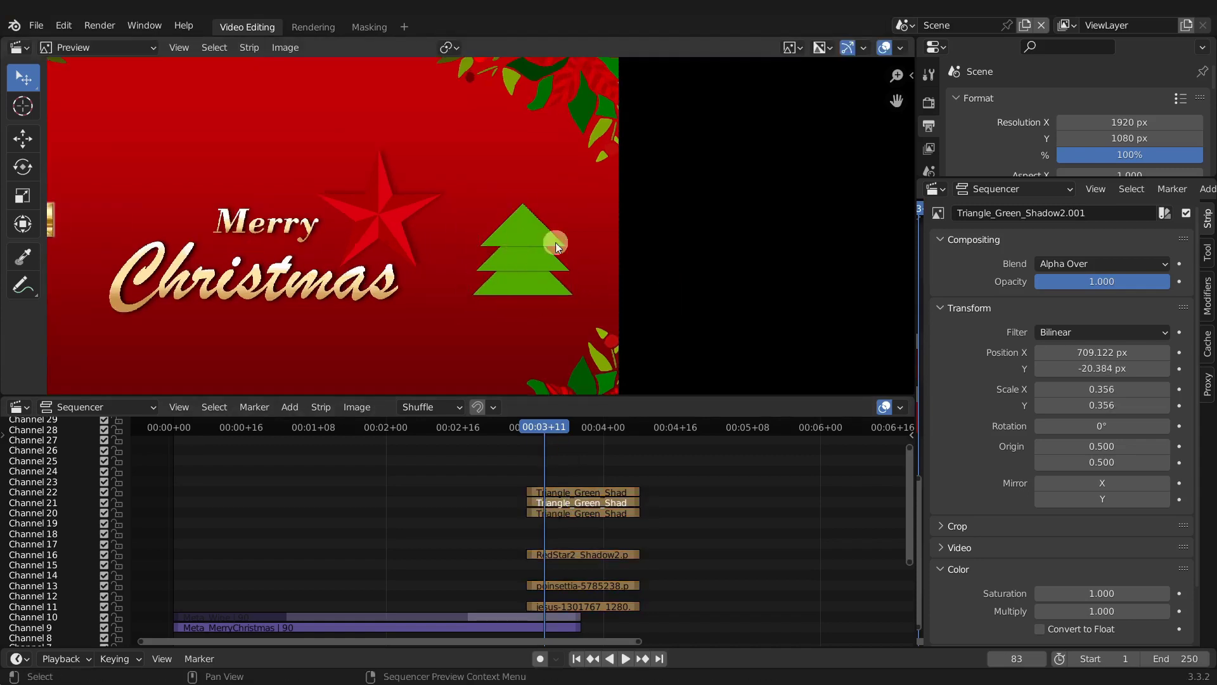
{"action": "scroll", "coordinate": [496, 245], "scroll_direction": "down", "scroll_amount": 3}
{"action": "scroll", "coordinate": [498, 247], "scroll_direction": "up", "scroll_amount": 2}
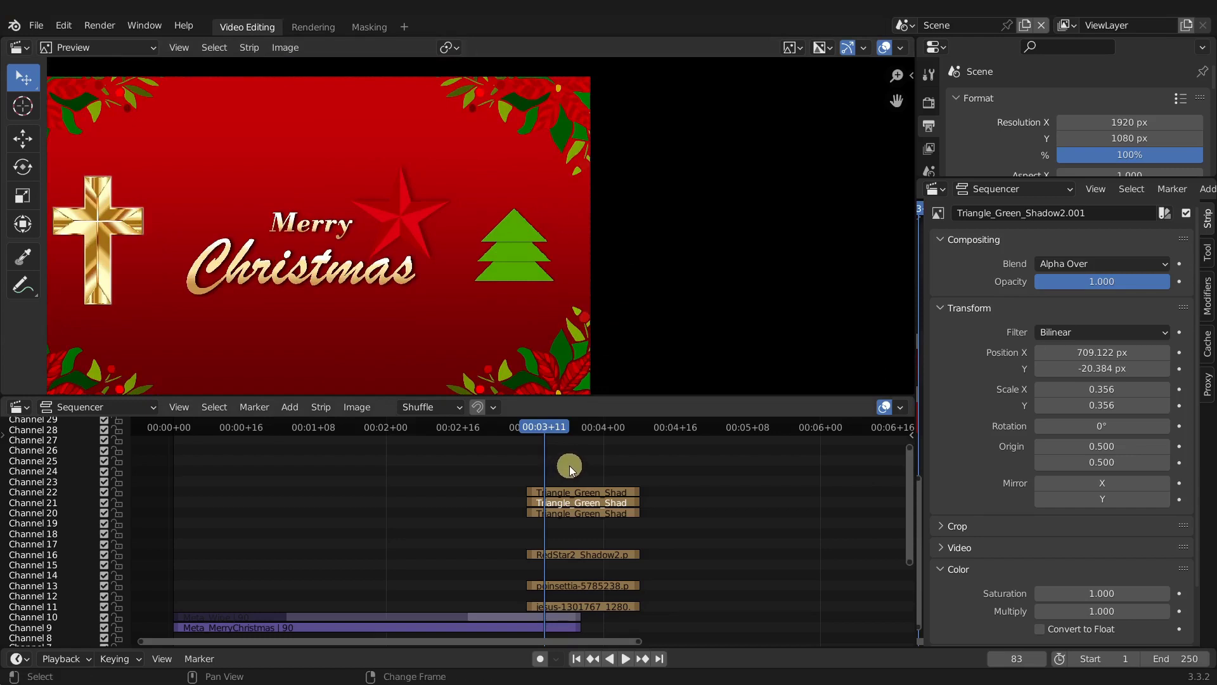
- Add a Color strip at frame 79 and move it to channel 23, above the triangle strips
{"action": "key", "text": "Page_Down"}
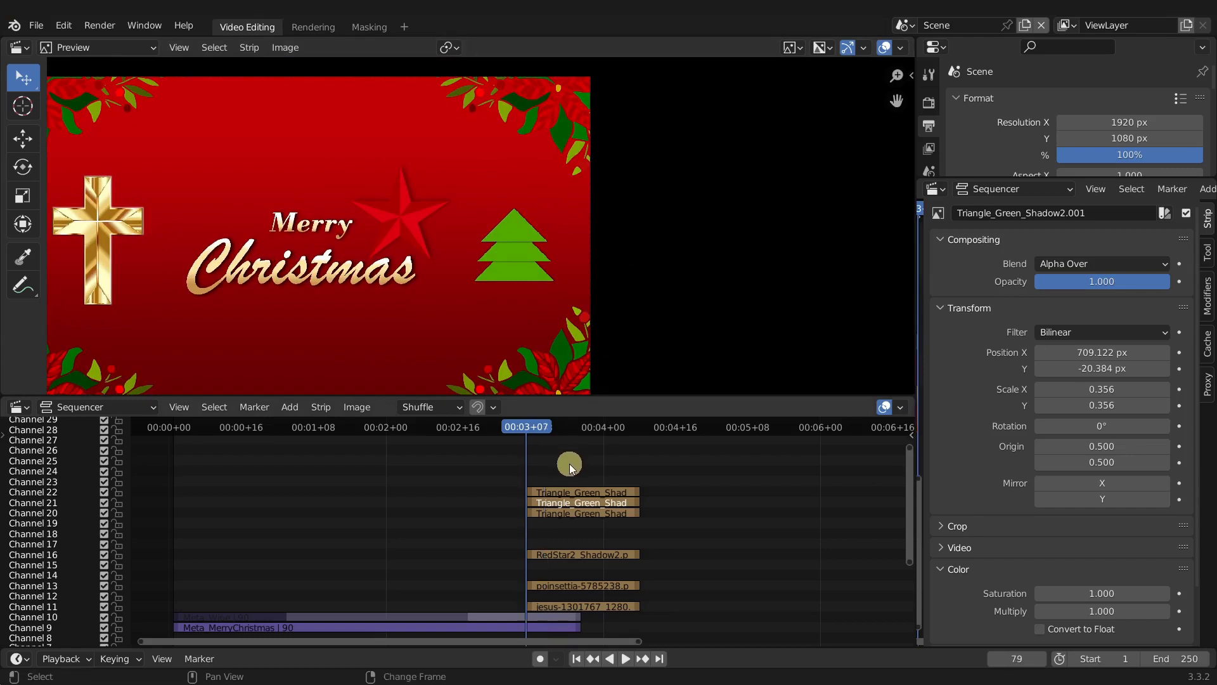
{"action": "key", "text": "shift+a"}
{"action": "left_click", "coordinate": [545, 485]}
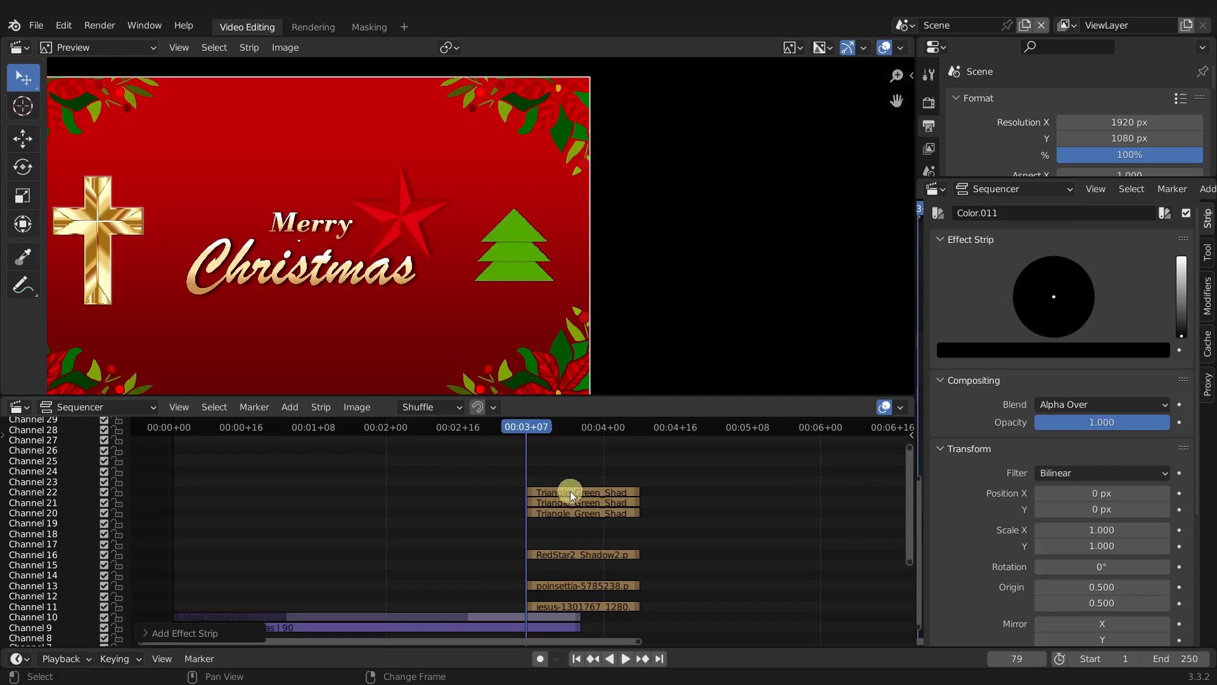
{"action": "key", "text": "g"}
{"action": "key", "text": "y"}
{"action": "left_click", "coordinate": [562, 491]}
- Shrink the black color strip to a small trunk shape, about 0.037 by 0.071 in scale, and bring it to the tree
{"action": "scroll", "coordinate": [412, 222], "scroll_direction": "down", "scroll_amount": 2}
{"action": "key", "text": "s"}
{"action": "left_click", "coordinate": [380, 249]}
{"action": "key", "text": "g"}
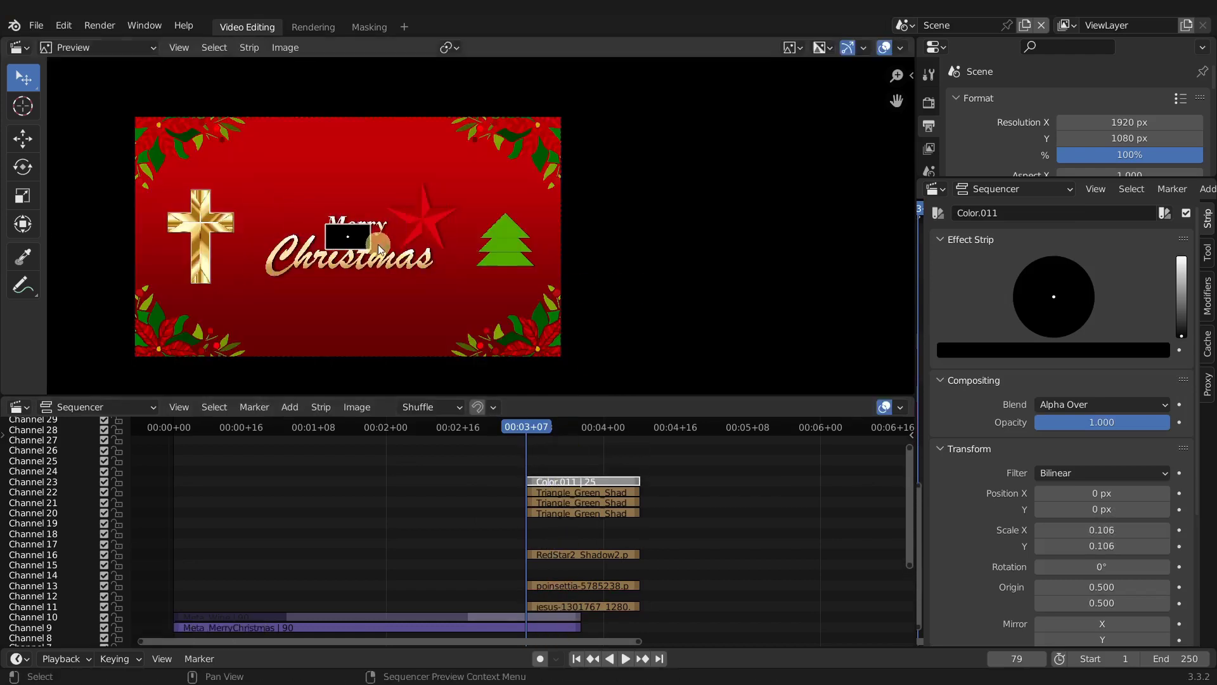
{"action": "left_click", "coordinate": [539, 285]}
{"action": "key", "text": "s"}
{"action": "key", "text": "x"}
{"action": "left_click", "coordinate": [525, 285]}
{"action": "key", "text": "s"}
{"action": "key", "text": "y"}
{"action": "left_click", "coordinate": [528, 285]}
- Place the trunk under the tree at about X 709, Y -158 px and move its strip to channel 19, beneath the triangles
{"action": "scroll", "coordinate": [533, 280], "scroll_direction": "up", "scroll_amount": 2}
{"action": "key", "text": "g"}
{"action": "left_click", "coordinate": [568, 307]}
{"action": "left_click_drag", "start_coordinate": [584, 482], "coordinate": [589, 523]}
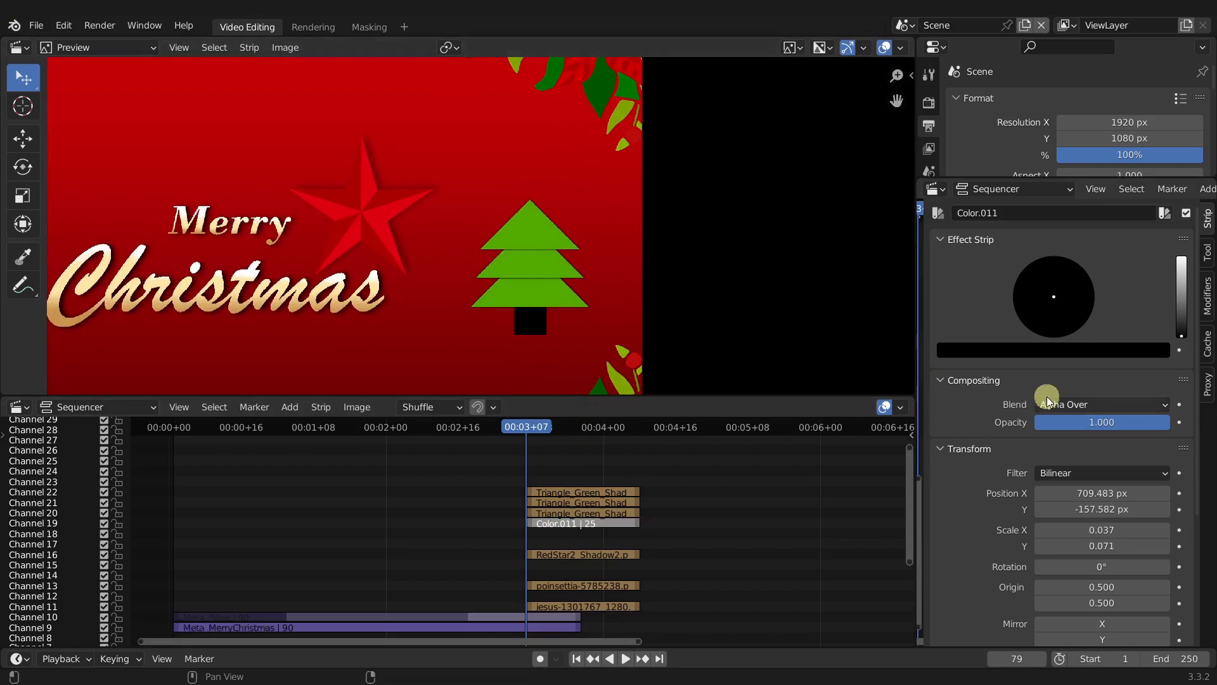
- Change the trunk strip's color from black to a dark brown
{"action": "left_click", "coordinate": [1182, 312]}
{"action": "left_click_drag", "start_coordinate": [1028, 317], "coordinate": [1032, 332]}
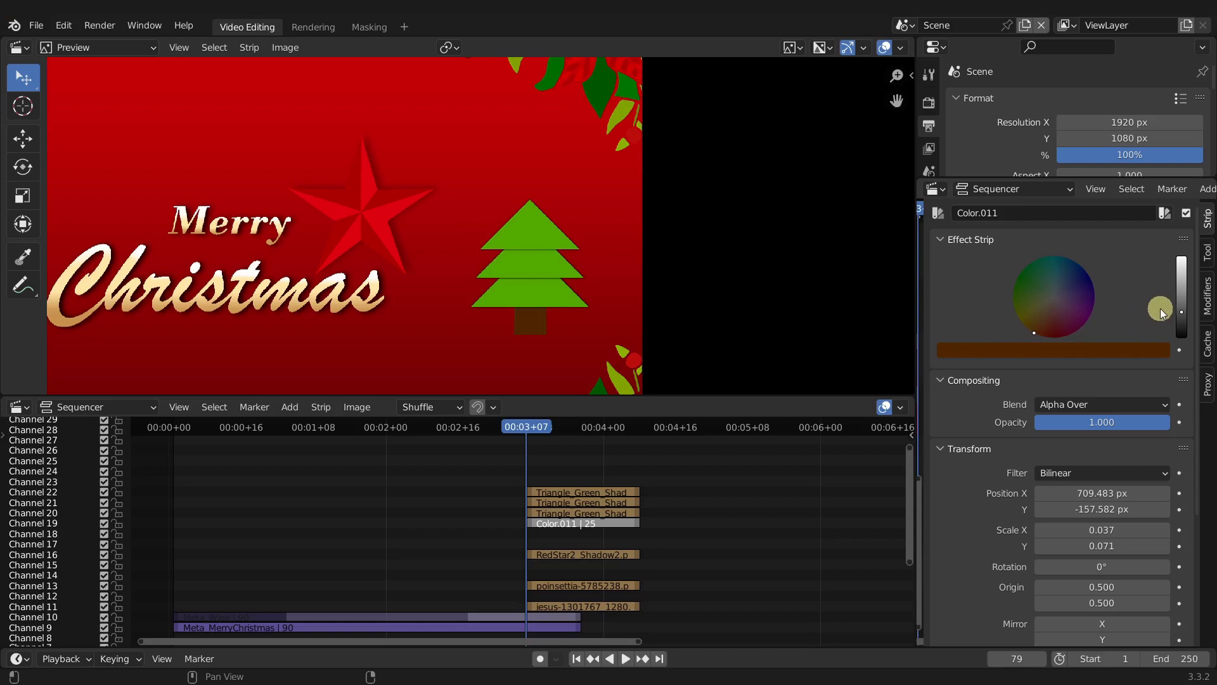
{"action": "left_click", "coordinate": [1181, 311]}
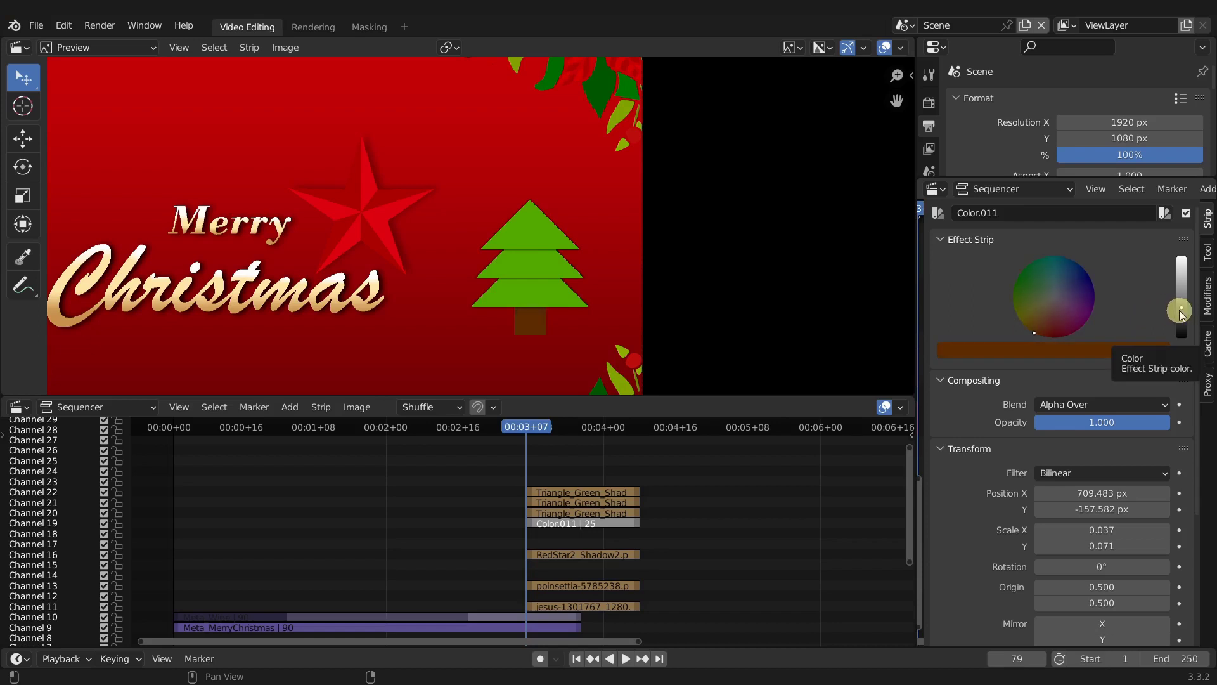
- Move the tree's top triangle slightly up along Y
{"action": "scroll", "coordinate": [544, 271], "scroll_direction": "down", "scroll_amount": 3}
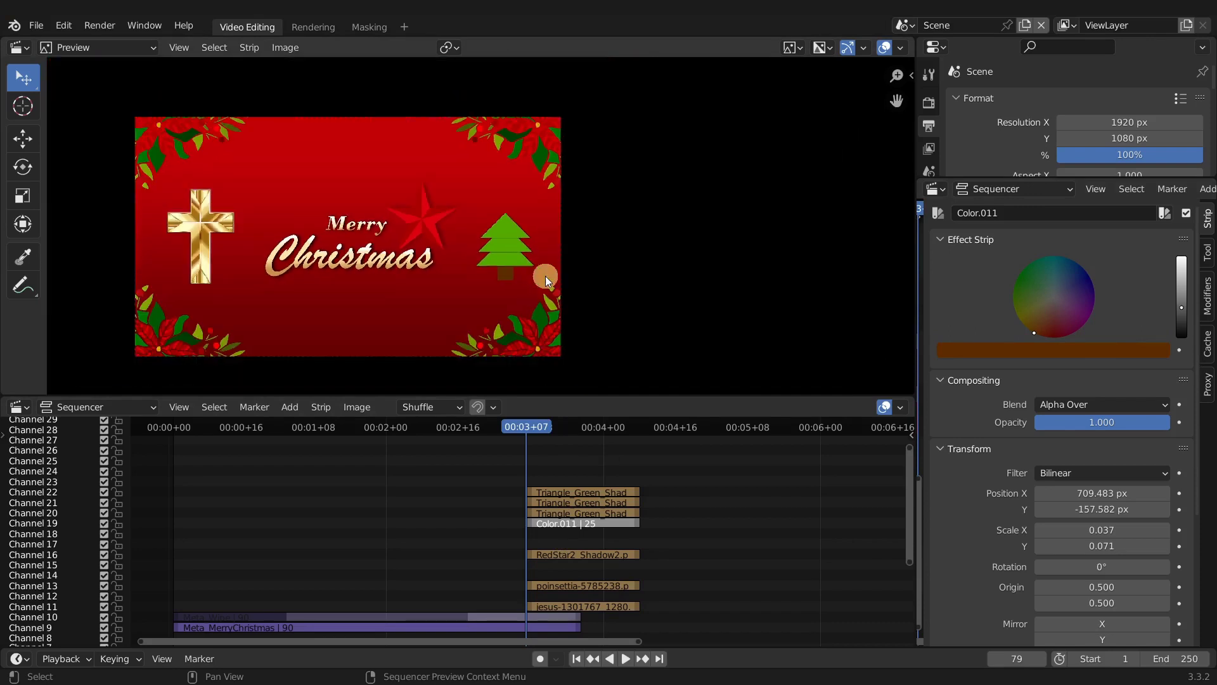
{"action": "middle_click_drag", "start_coordinate": [437, 263], "coordinate": [562, 265]}
{"action": "scroll", "coordinate": [562, 265], "scroll_direction": "up", "scroll_amount": 1}
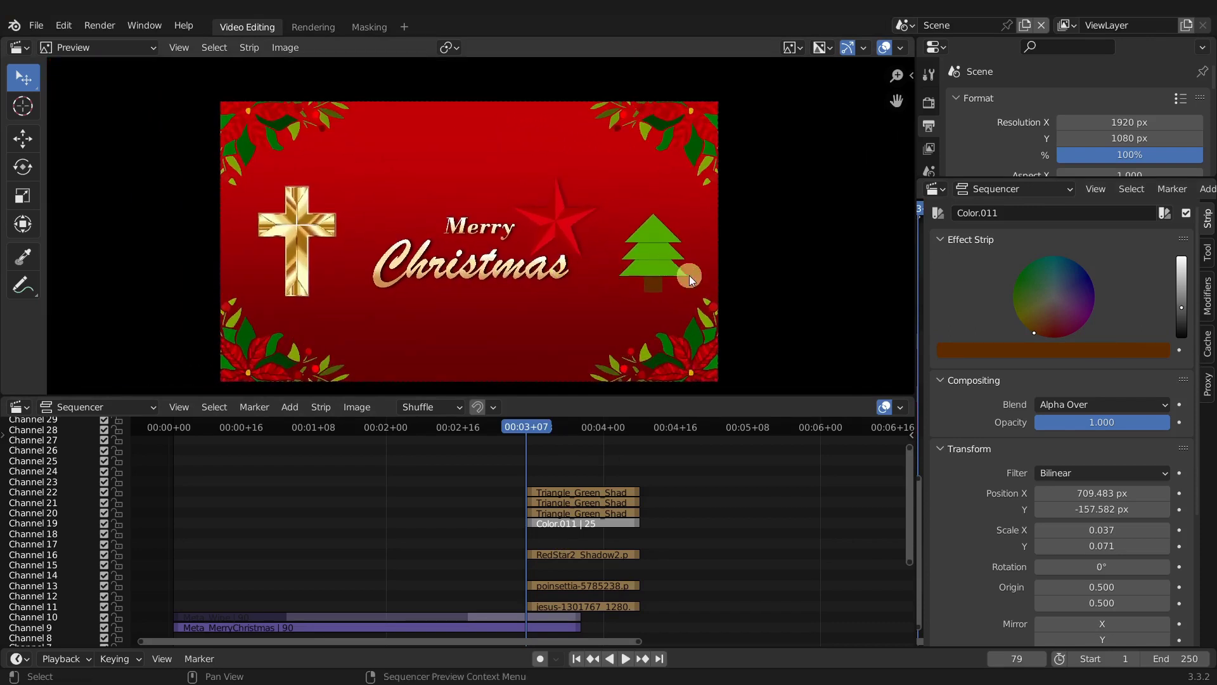
{"action": "left_click", "coordinate": [663, 235]}
{"action": "key", "text": "g"}
{"action": "key", "text": "y"}
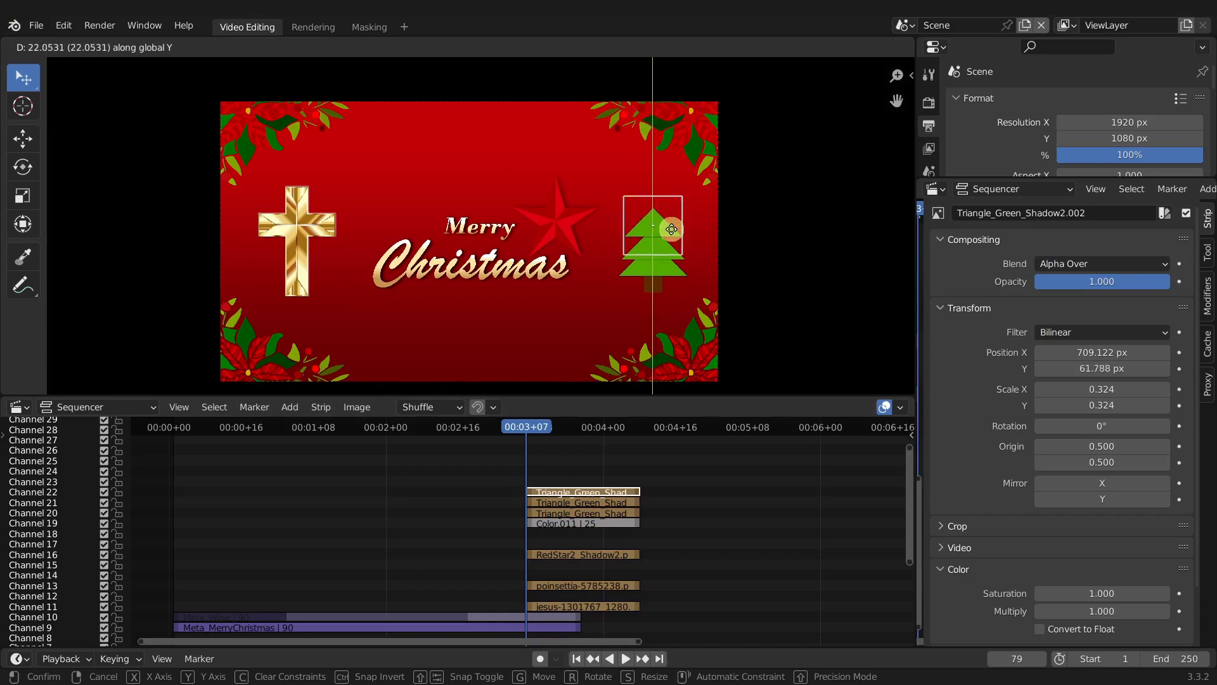
{"action": "left_click", "coordinate": [671, 235]}
- Open the Masking workspace and switch to the Triangle scene
{"action": "left_click", "coordinate": [369, 28]}
{"action": "scroll", "coordinate": [678, 345], "scroll_direction": "down", "scroll_amount": 2}
{"action": "left_click", "coordinate": [904, 25]}
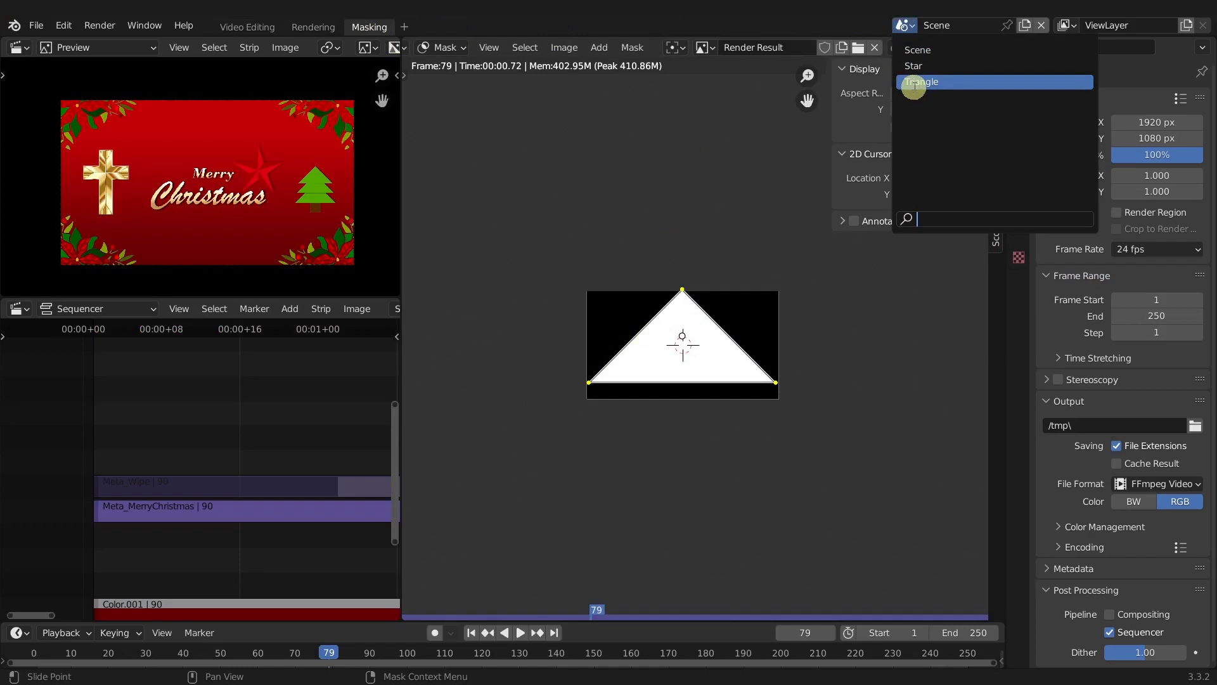
{"action": "left_click", "coordinate": [919, 82]}
- Add a square spline to the Mask_Star mask and scale it
{"action": "left_click", "coordinate": [547, 47]}
{"action": "left_click", "coordinate": [573, 83]}
{"action": "key", "text": "s"}
{"action": "left_click", "coordinate": [711, 409]}
- Add a second square spline to the Mask_Star mask, scale it and rotate it across the first square to form eight points
{"action": "left_click", "coordinate": [547, 48]}
{"action": "left_click", "coordinate": [564, 83]}
{"action": "key", "text": "s"}
{"action": "left_click", "coordinate": [945, 453]}
{"action": "key", "text": "r"}
{"action": "left_click", "coordinate": [708, 311]}
- Set the square splines' handle type to Free and scale and rotate the handles to curve the eight-pointed star's sides inward
{"action": "key", "text": "v"}
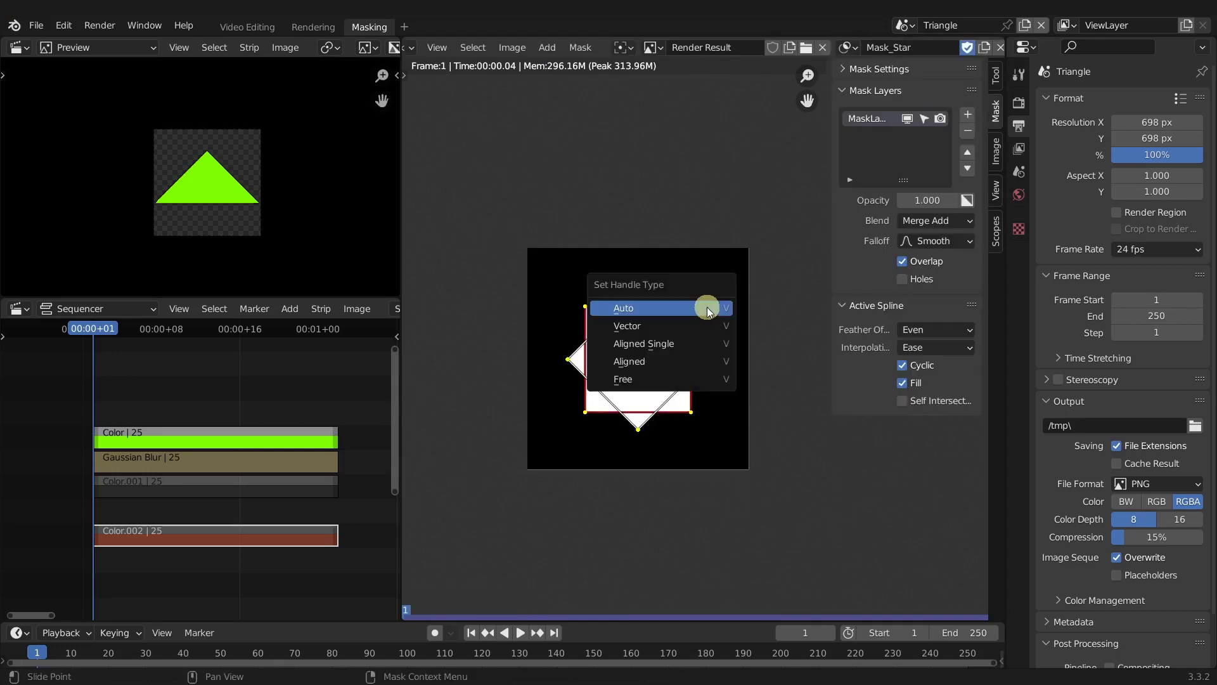
{"action": "left_click", "coordinate": [637, 379]}
{"action": "key", "text": "s"}
{"action": "left_click", "coordinate": [653, 377]}
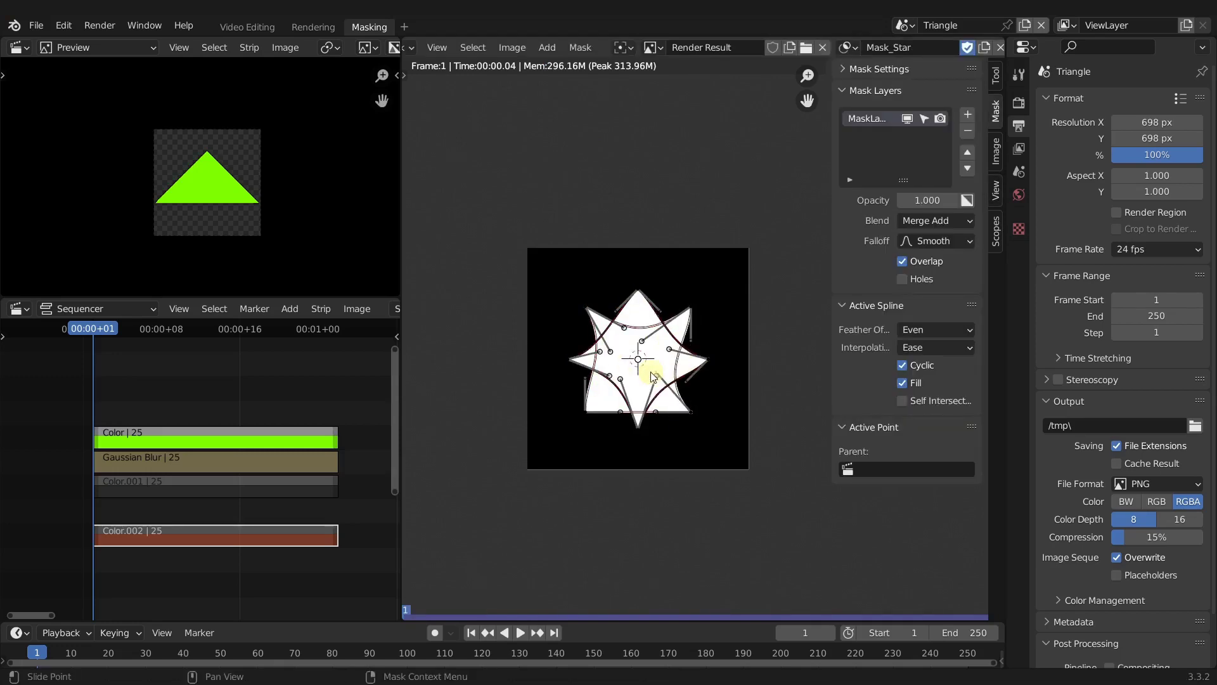
{"action": "key", "text": "r"}
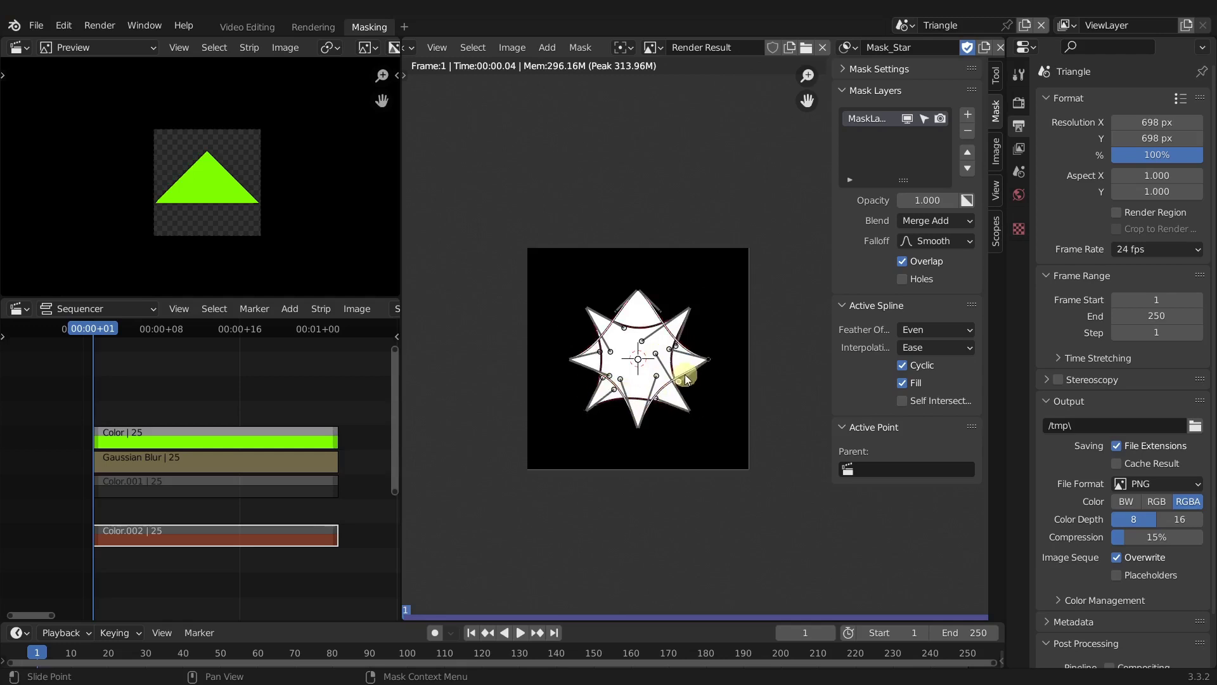
{"action": "left_click", "coordinate": [677, 369]}
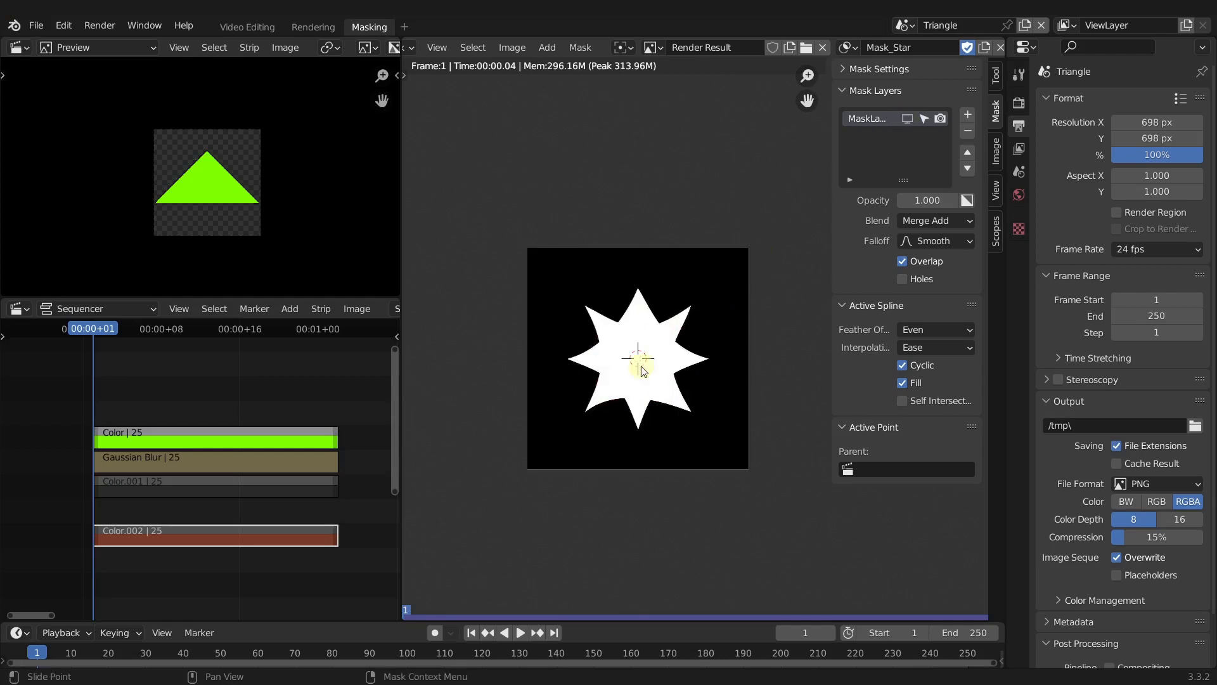
- Add a color strip at frame 33, past the existing strips, and set its color to pure white
{"action": "key", "text": "space"}
{"action": "scroll", "coordinate": [306, 406], "scroll_direction": "down", "scroll_amount": 4}
{"action": "key", "text": "space"}
{"action": "middle_click_drag", "start_coordinate": [319, 413], "coordinate": [238, 410]}
{"action": "key", "text": "shift+a"}
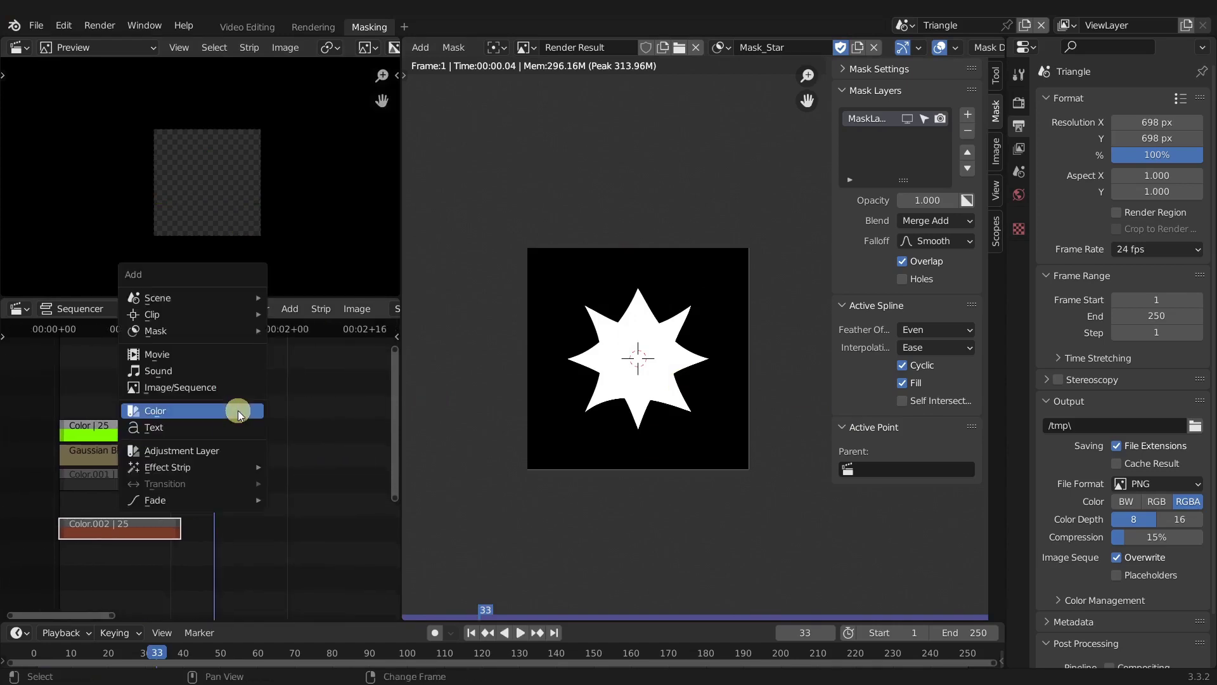
{"action": "left_click", "coordinate": [237, 410]}
{"action": "key", "text": "n"}
{"action": "left_click_drag", "start_coordinate": [359, 432], "coordinate": [371, 366]}
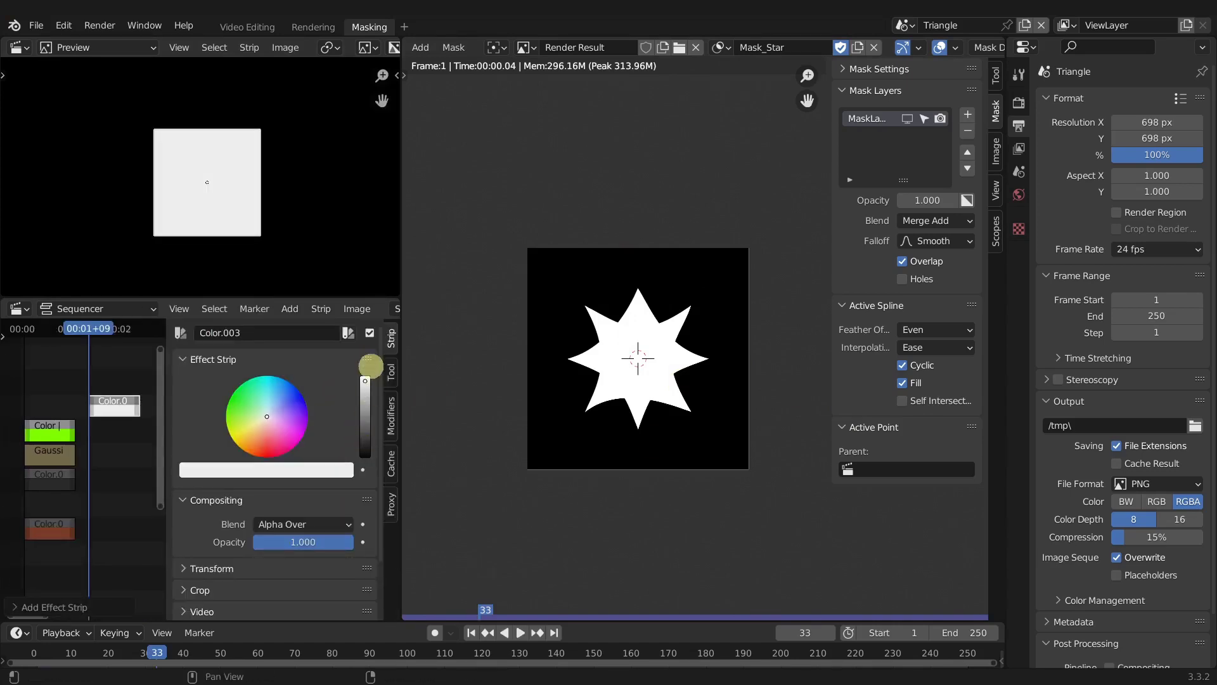
{"action": "key", "text": "n"}
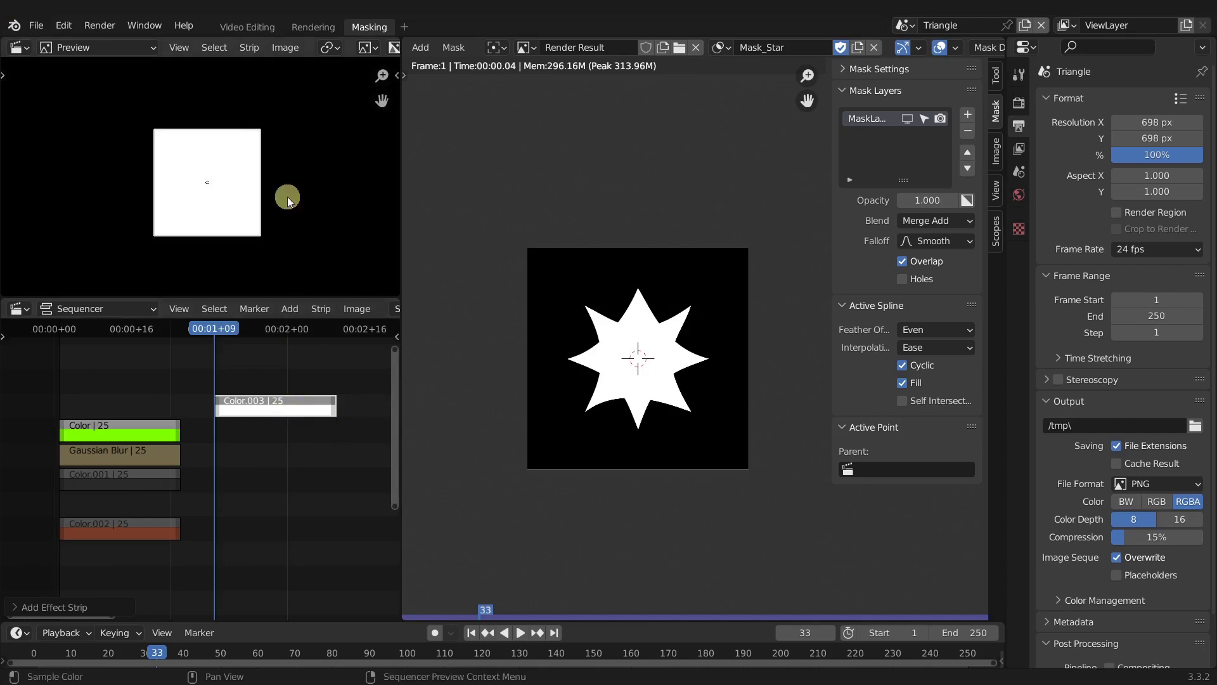
- Create a new mask named Mask_Sparkle, add a circle spline and scale it by about 6.79 to nearly fill the frame
{"action": "left_click", "coordinate": [858, 47]}
{"action": "double_click", "coordinate": [787, 48]}
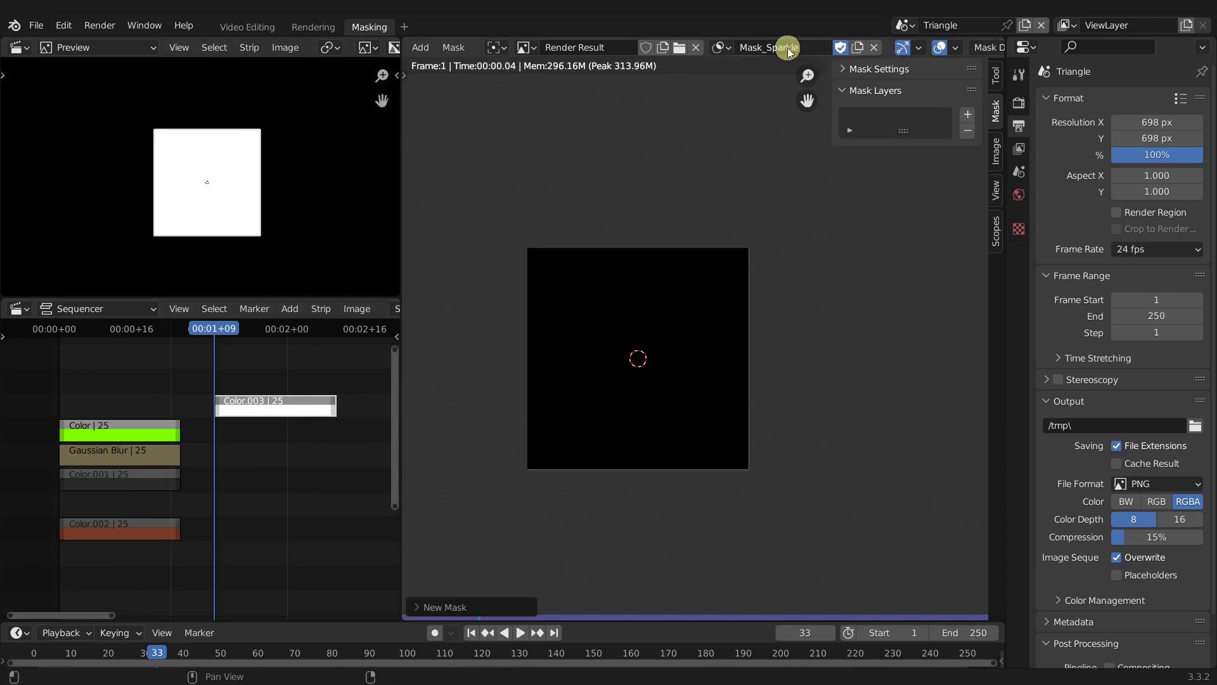
{"action": "left_click", "coordinate": [420, 47]}
{"action": "left_click", "coordinate": [436, 64]}
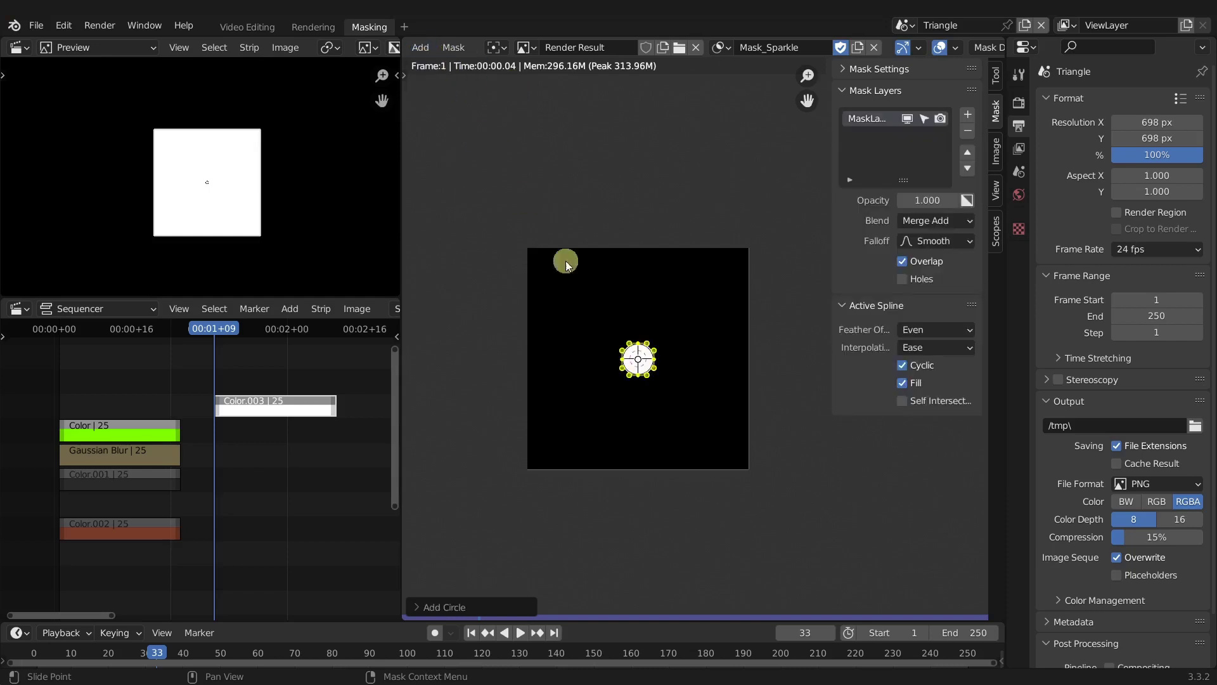
{"action": "key", "text": "s"}
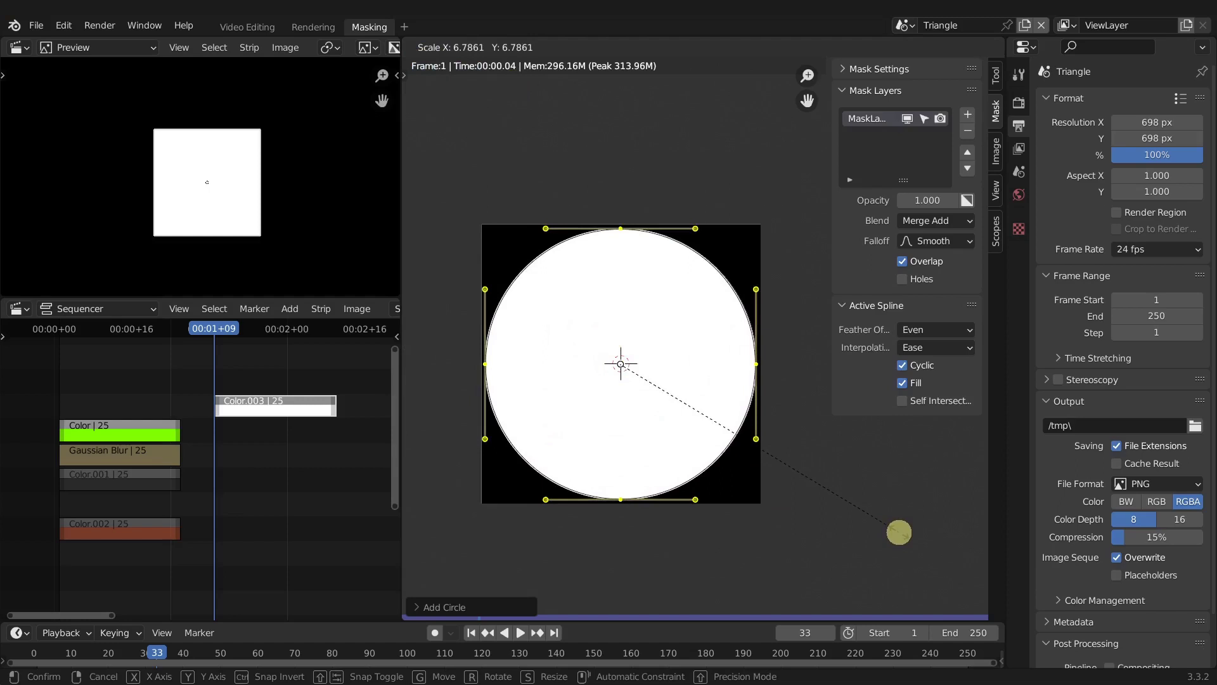
{"action": "left_click", "coordinate": [899, 532]}
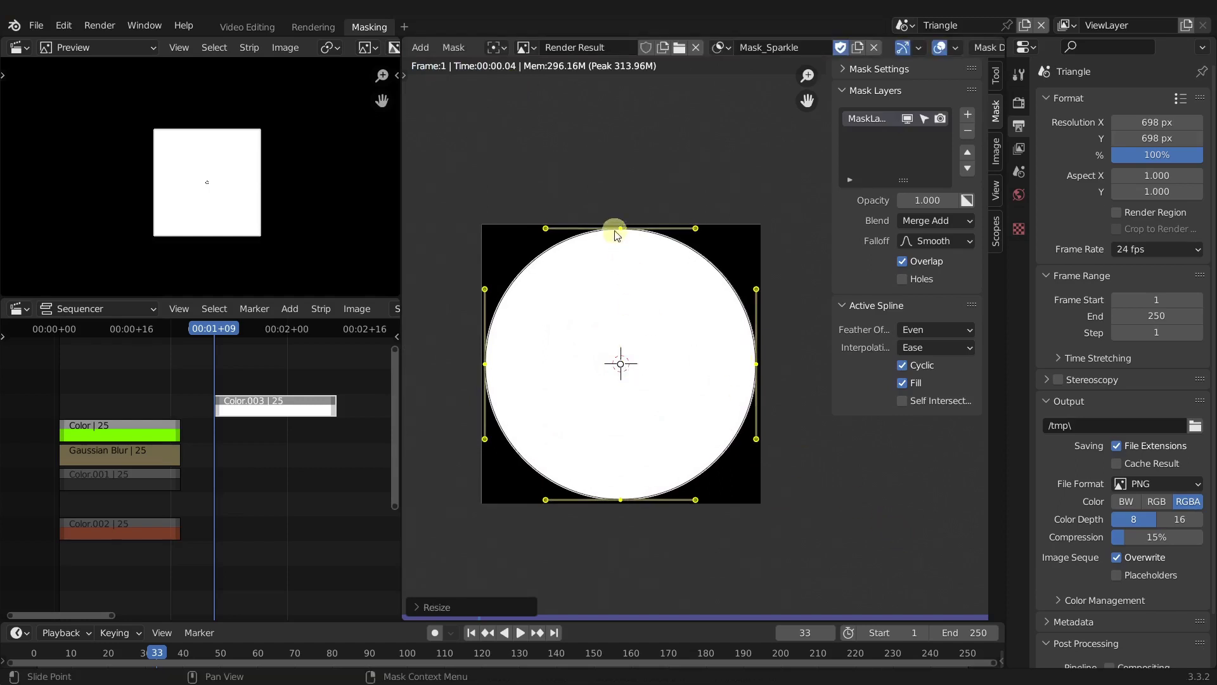
- Turn off Fill for the circle spline and fatten its feather to form a soft ring
{"action": "left_click", "coordinate": [904, 383]}
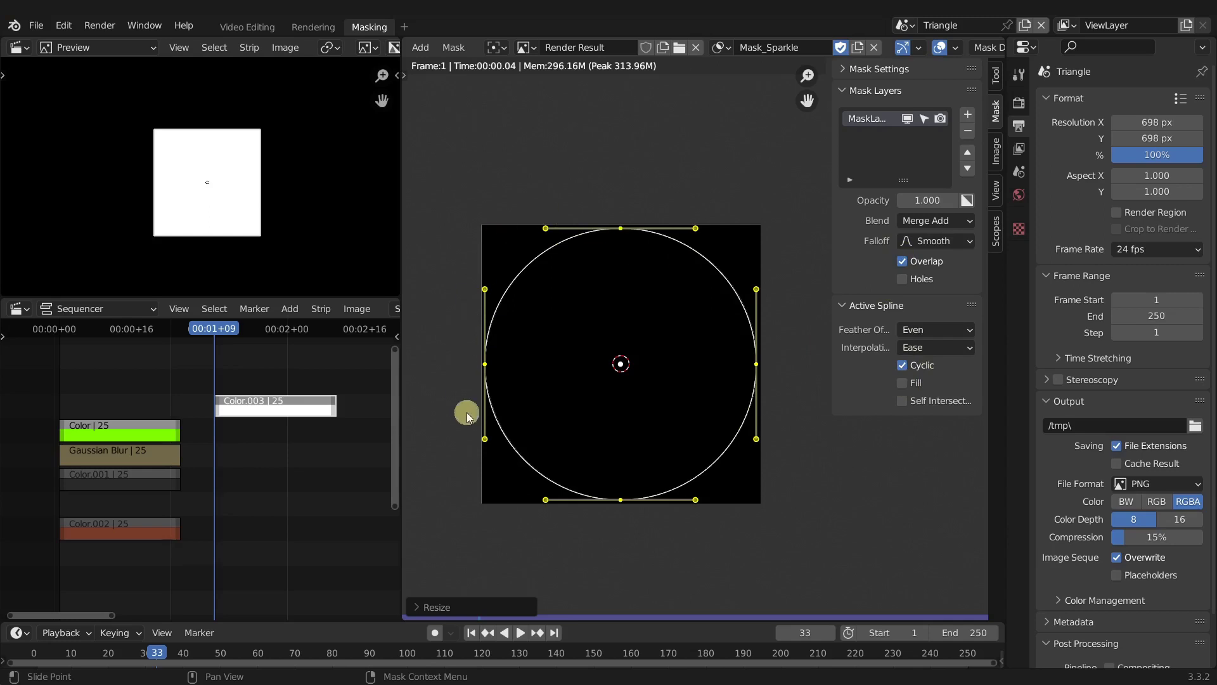
{"action": "key", "text": "alt+s"}
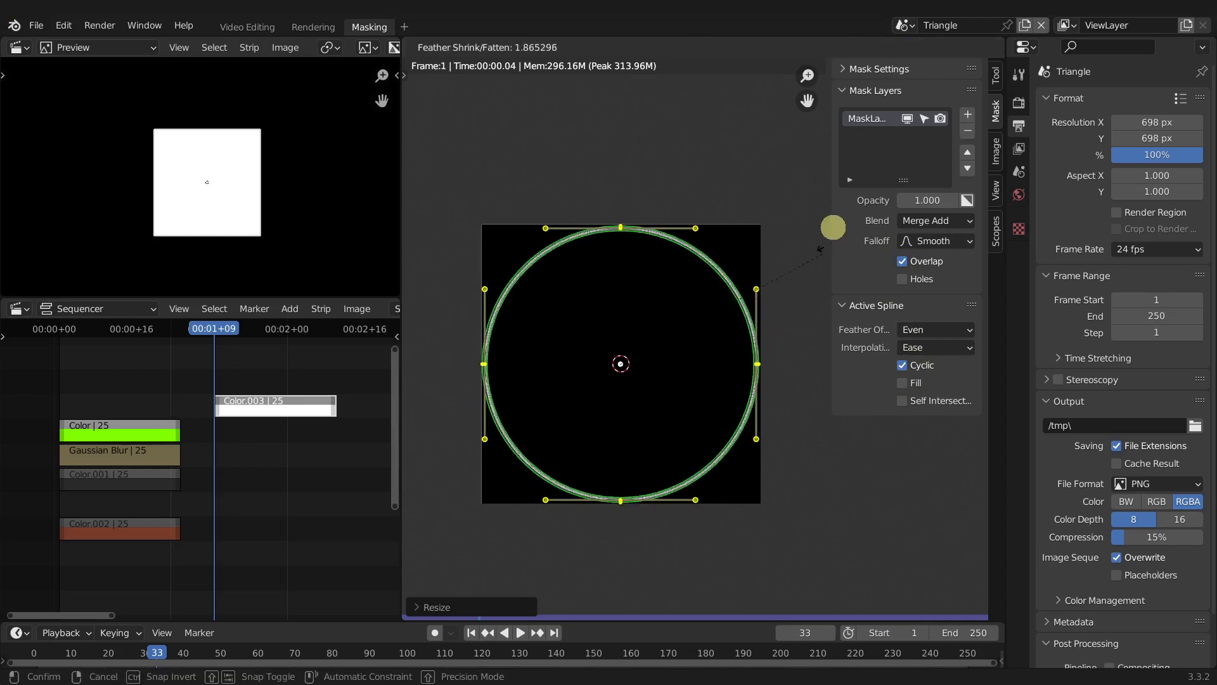
{"action": "left_click", "coordinate": [827, 147]}
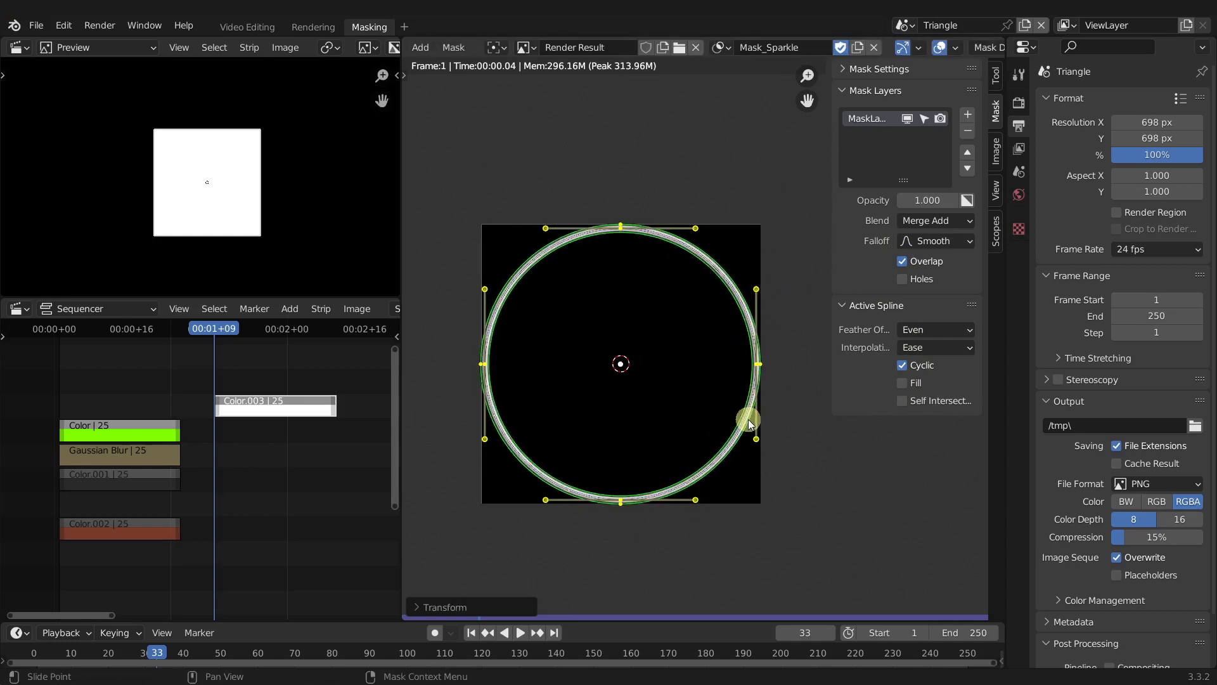
{"action": "key", "text": "s"}
{"action": "key", "text": "Escape"}
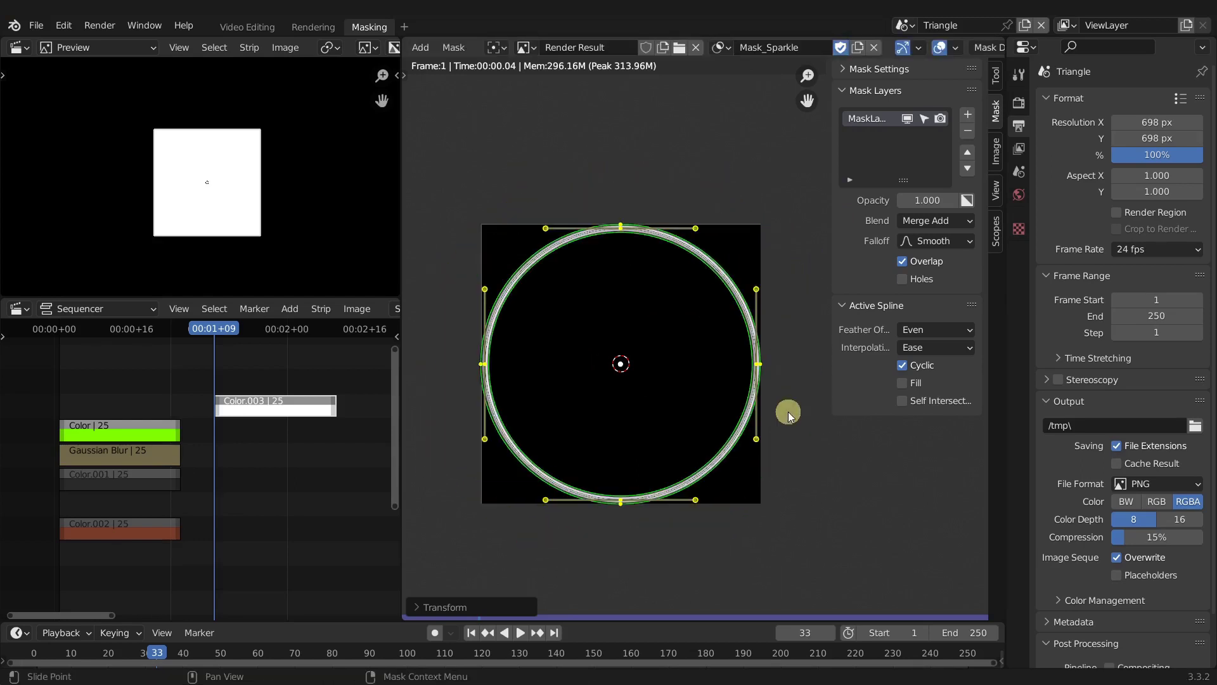
{"action": "key", "text": "alt+s"}
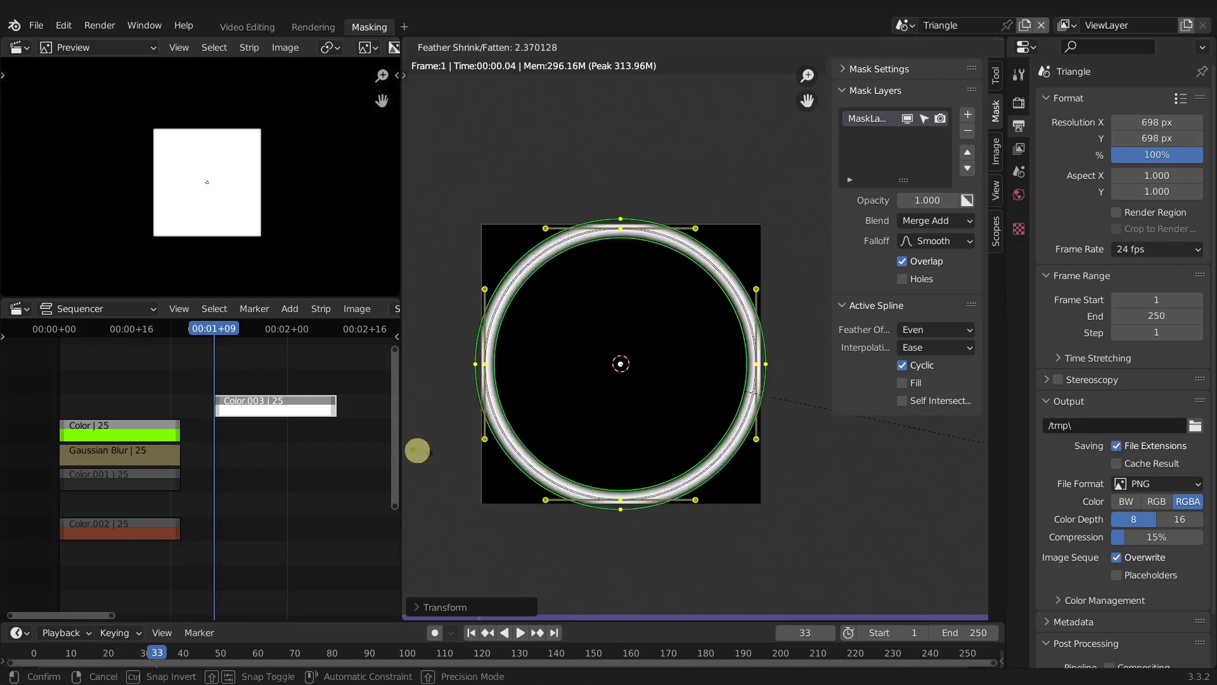
{"action": "left_click", "coordinate": [410, 444]}
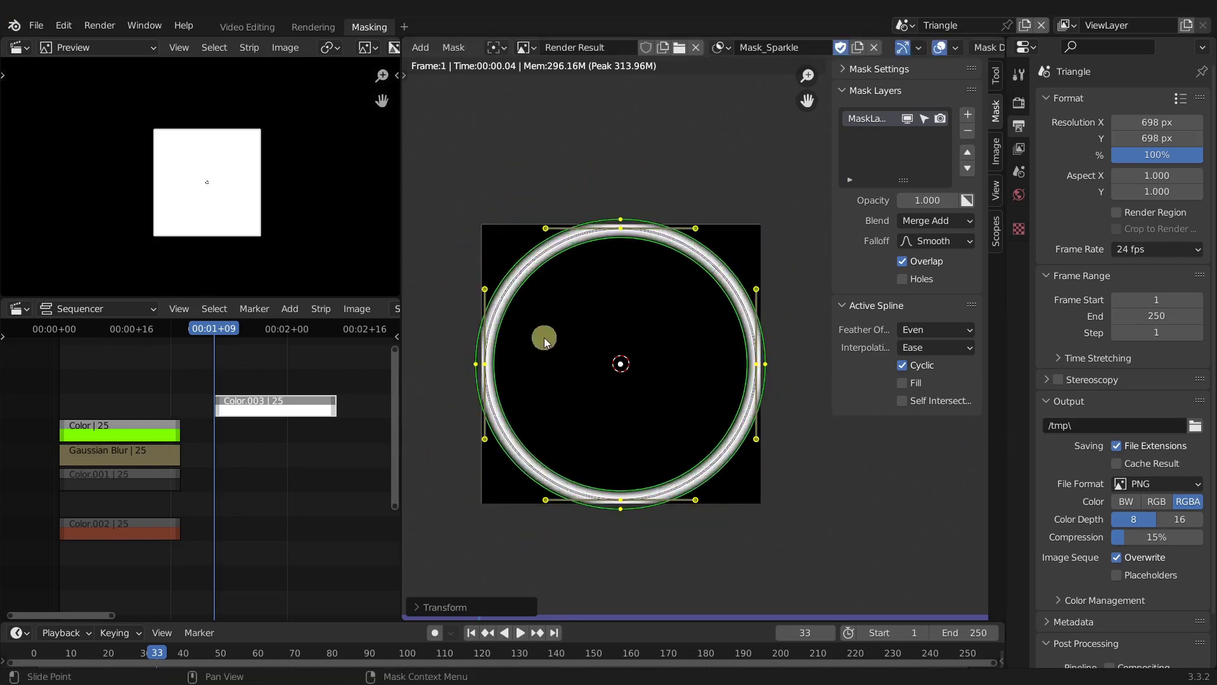
- Scale the ring down within the frame and fatten its feather into a thicker band
{"action": "scroll", "coordinate": [631, 244], "scroll_direction": "up", "scroll_amount": 2}
{"action": "scroll", "coordinate": [673, 309], "scroll_direction": "down", "scroll_amount": 1}
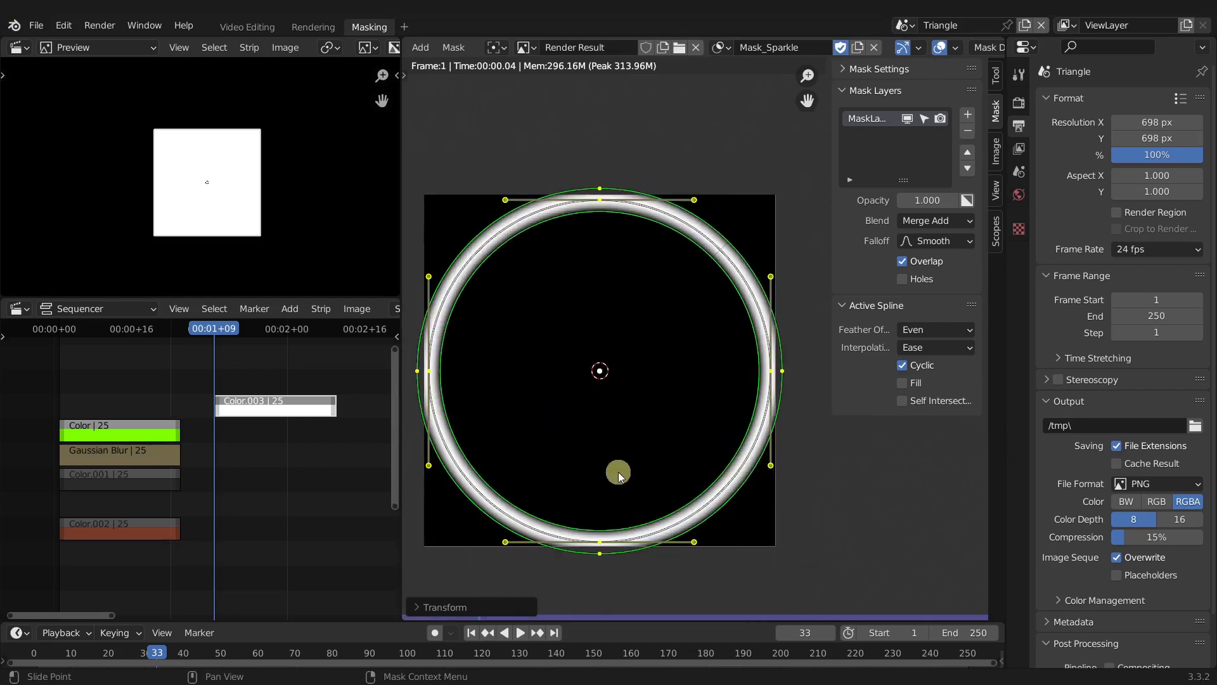
{"action": "key", "text": "s"}
{"action": "left_click", "coordinate": [709, 454]}
{"action": "key", "text": "alt+s"}
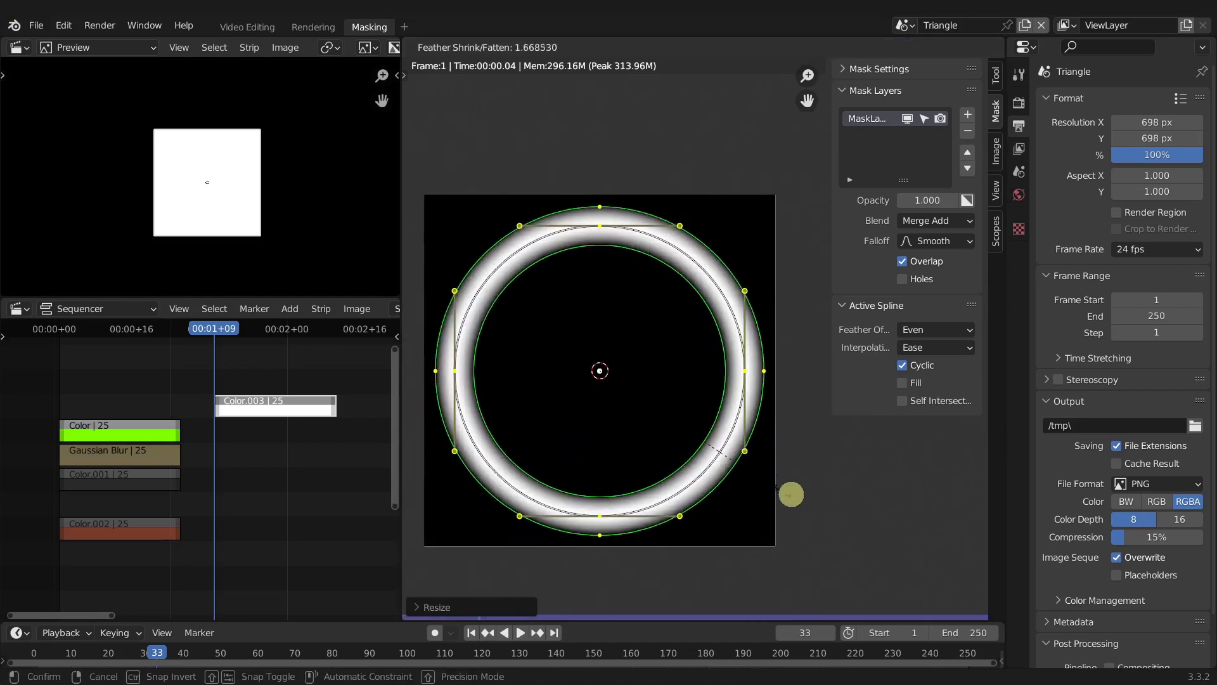
{"action": "right_click", "coordinate": [793, 487]}
{"action": "scroll", "coordinate": [579, 362], "scroll_direction": "down", "scroll_amount": 7}
{"action": "scroll", "coordinate": [674, 345], "scroll_direction": "up", "scroll_amount": 4}
{"action": "key", "text": "alt+s"}
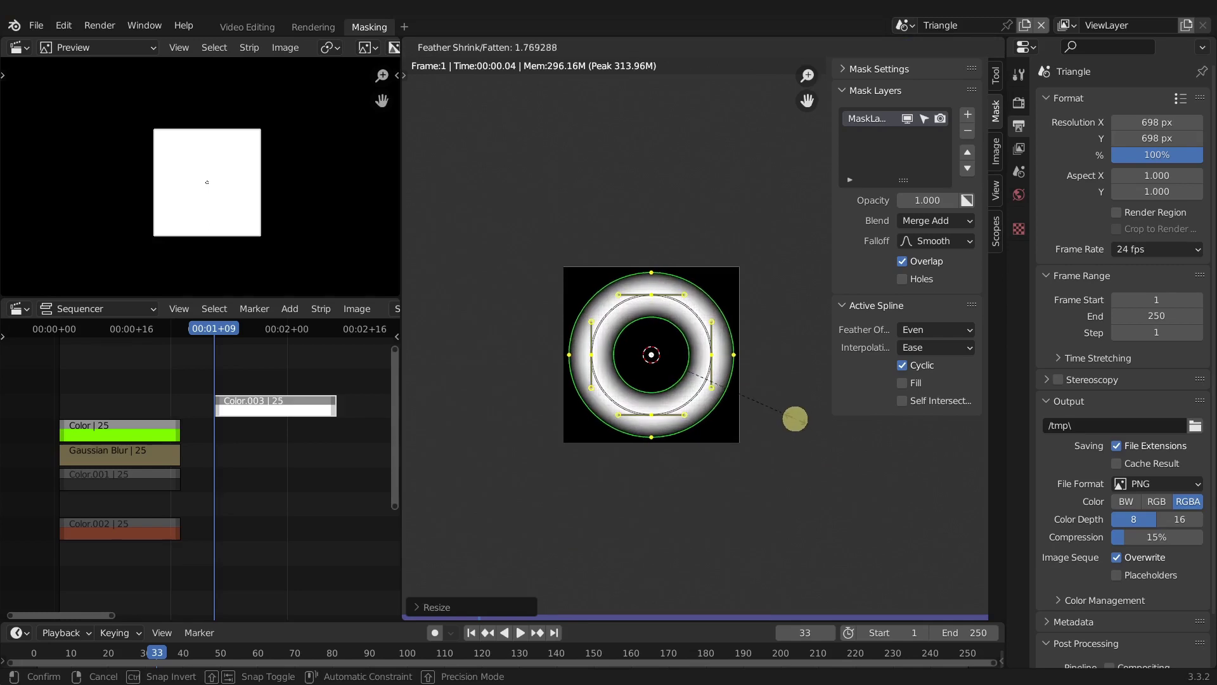
{"action": "left_click", "coordinate": [792, 412]}
- Set the mask layer's falloff to Sphere, scale the ring up slightly and check it with the spline overlay hidden
{"action": "scroll", "coordinate": [697, 355], "scroll_direction": "up", "scroll_amount": 3}
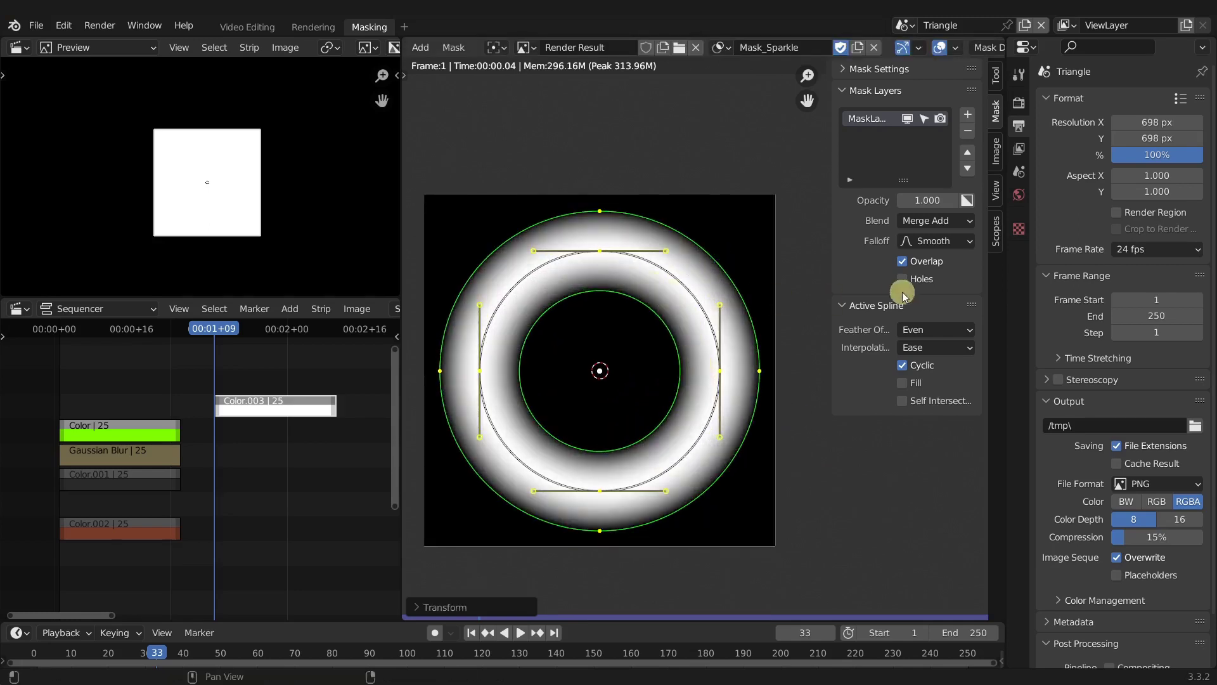
{"action": "left_click", "coordinate": [918, 242]}
{"action": "left_click", "coordinate": [921, 279]}
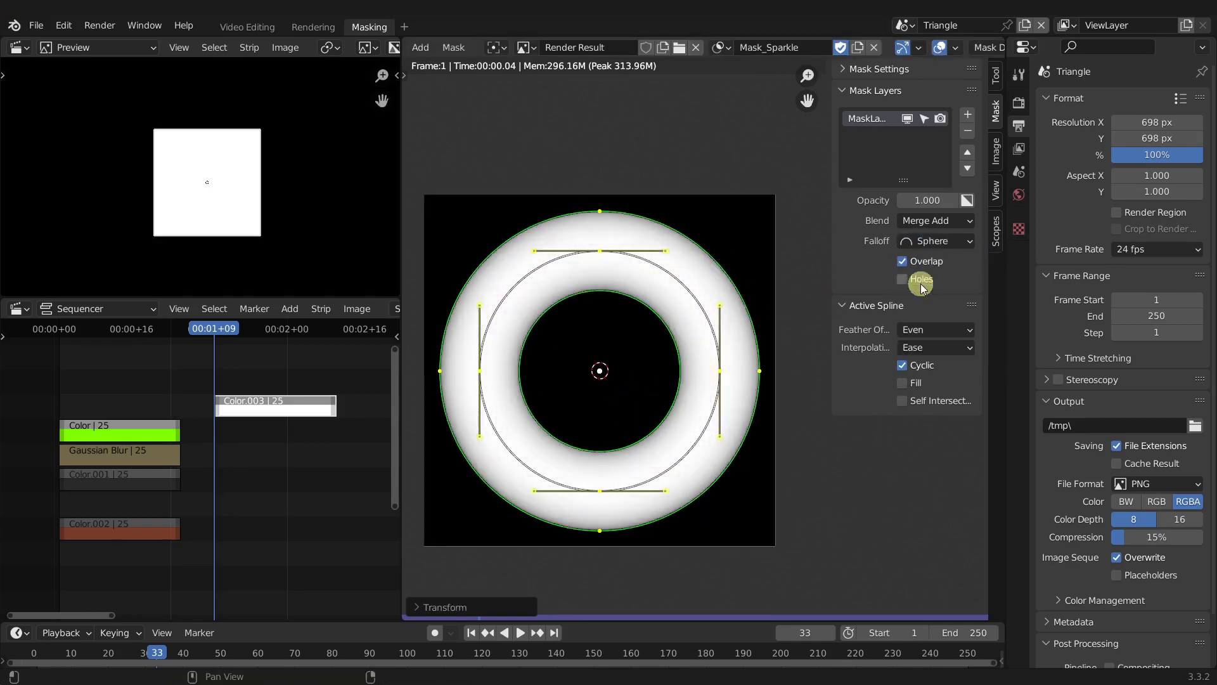
{"action": "scroll", "coordinate": [694, 336], "scroll_direction": "down", "scroll_amount": 2}
{"action": "key", "text": "s"}
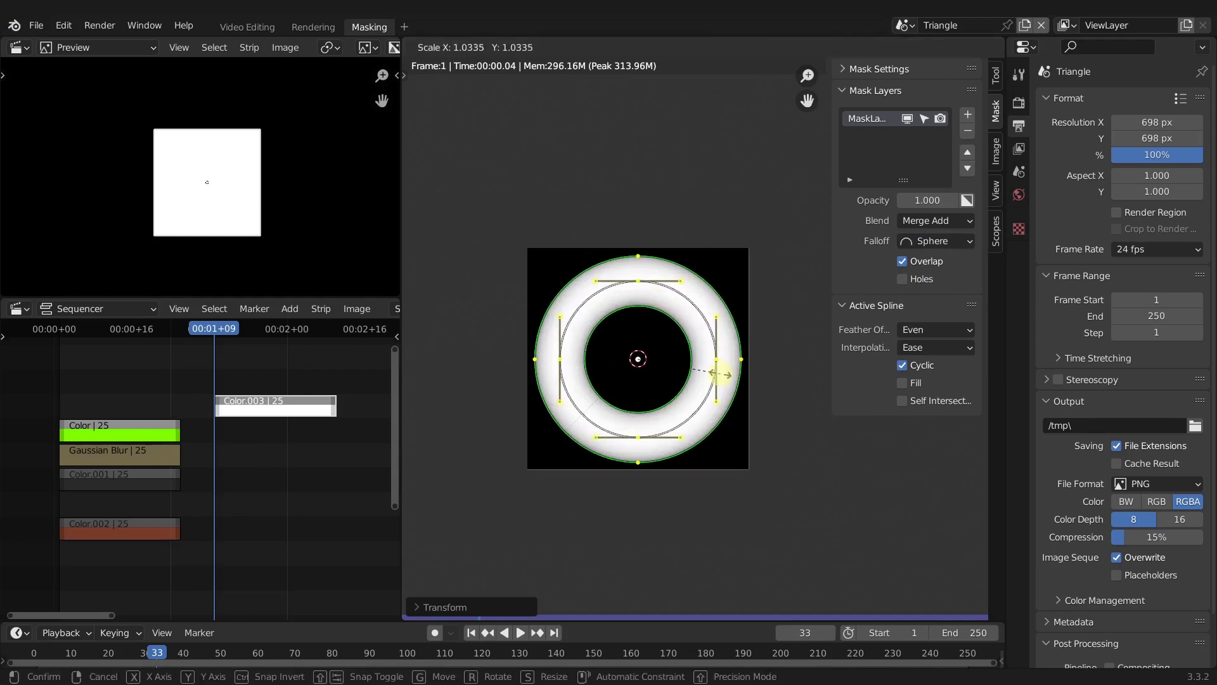
{"action": "left_click", "coordinate": [726, 363]}
{"action": "left_click", "coordinate": [906, 120]}
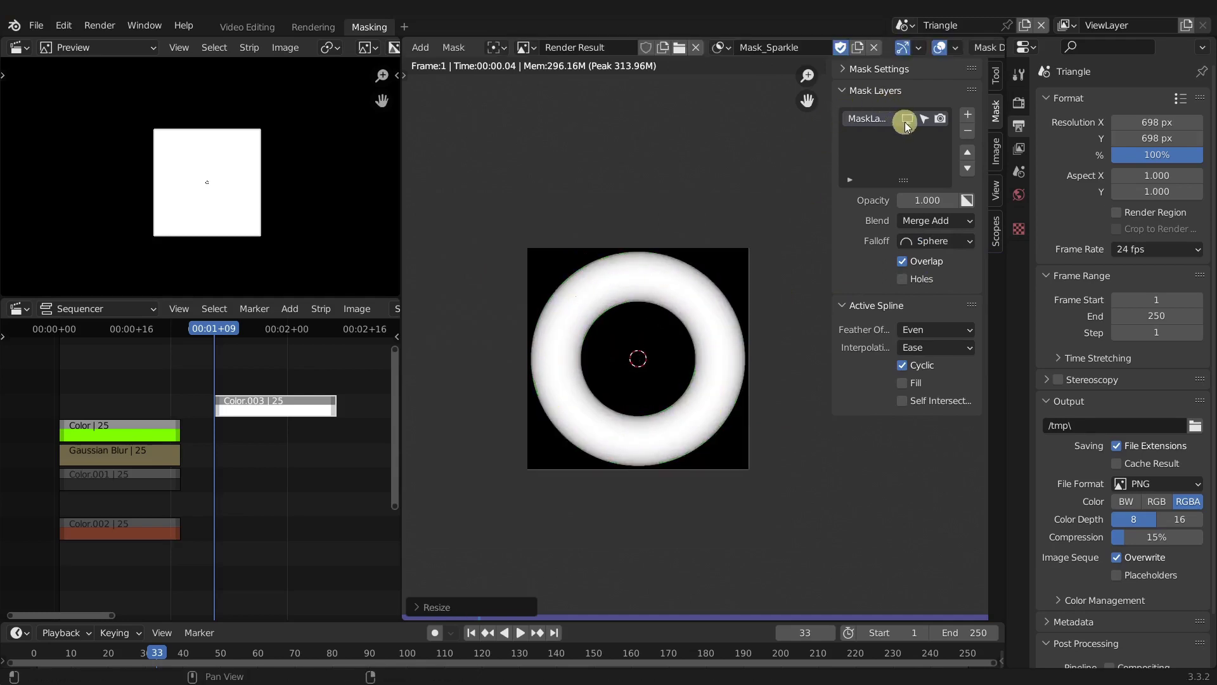
{"action": "left_click", "coordinate": [905, 121]}
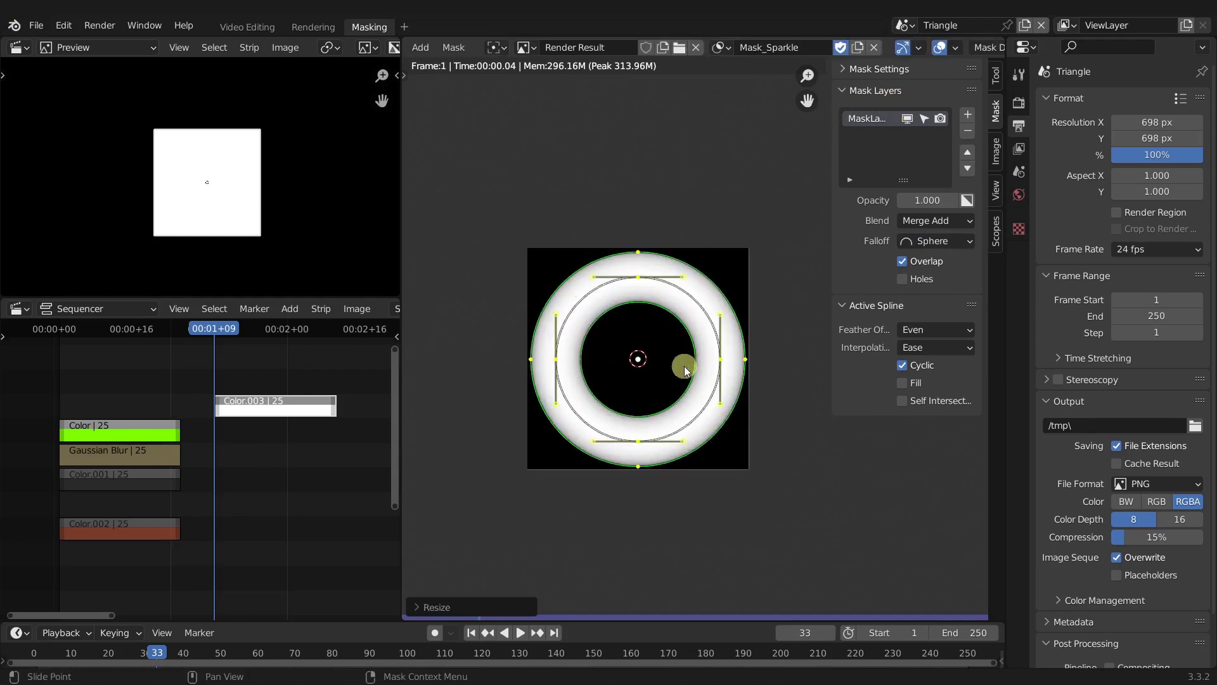
- Set the handle type of the circle's points to Free
{"action": "left_click", "coordinate": [674, 311]}
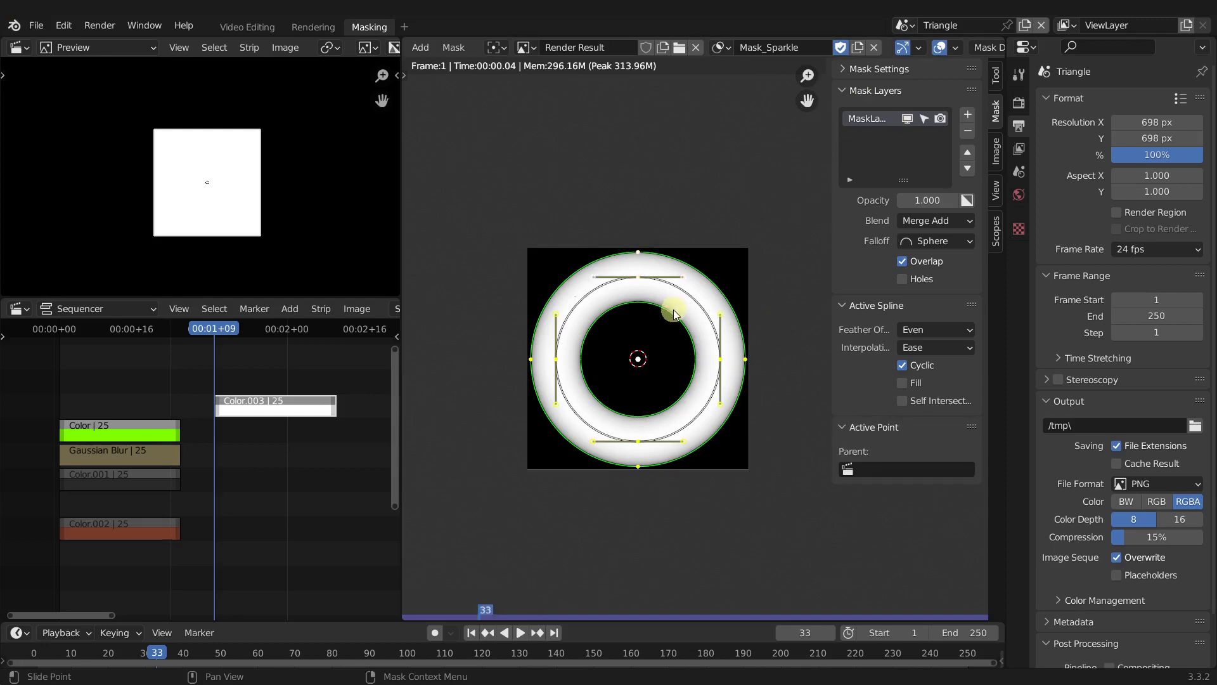
{"action": "key", "text": "v"}
{"action": "left_click", "coordinate": [672, 310]}
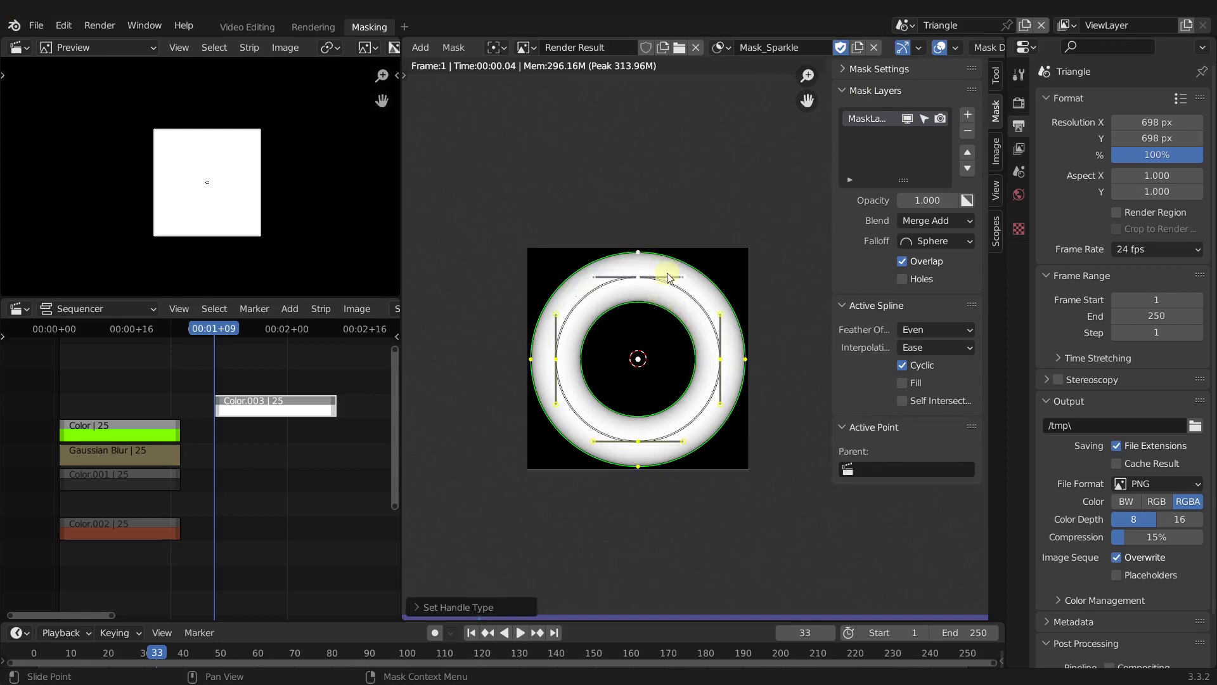
{"action": "key", "text": "ctrl+z"}
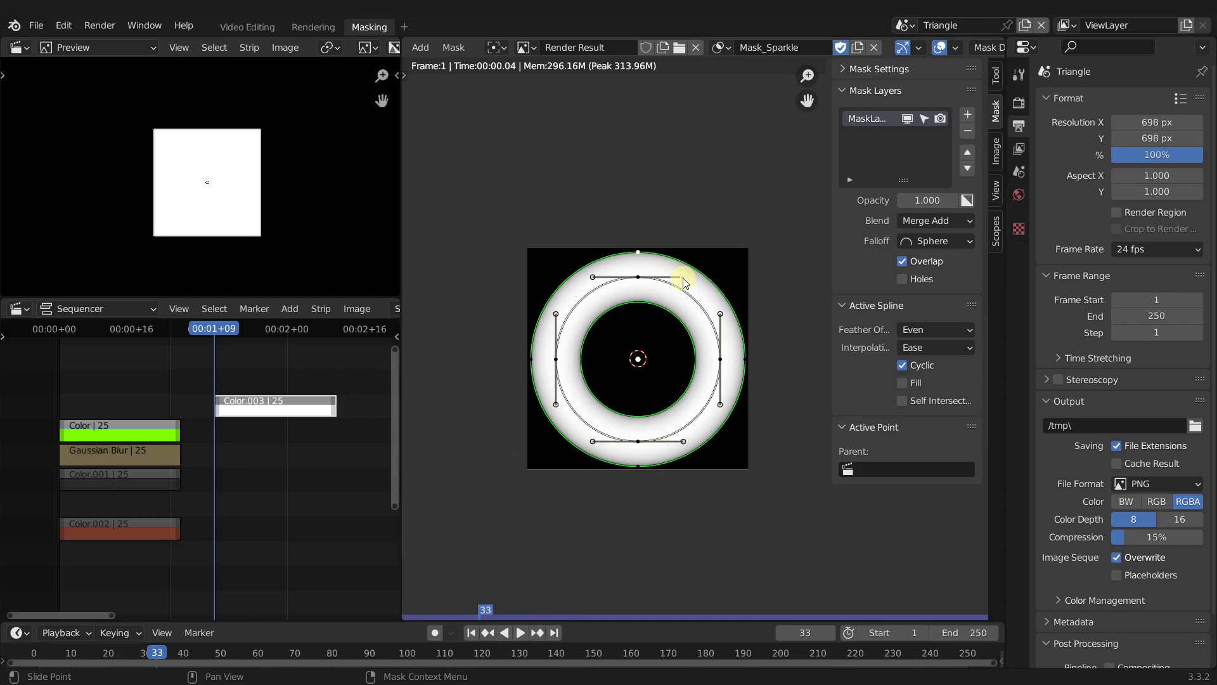
{"action": "key", "text": "g"}
{"action": "key", "text": "y"}
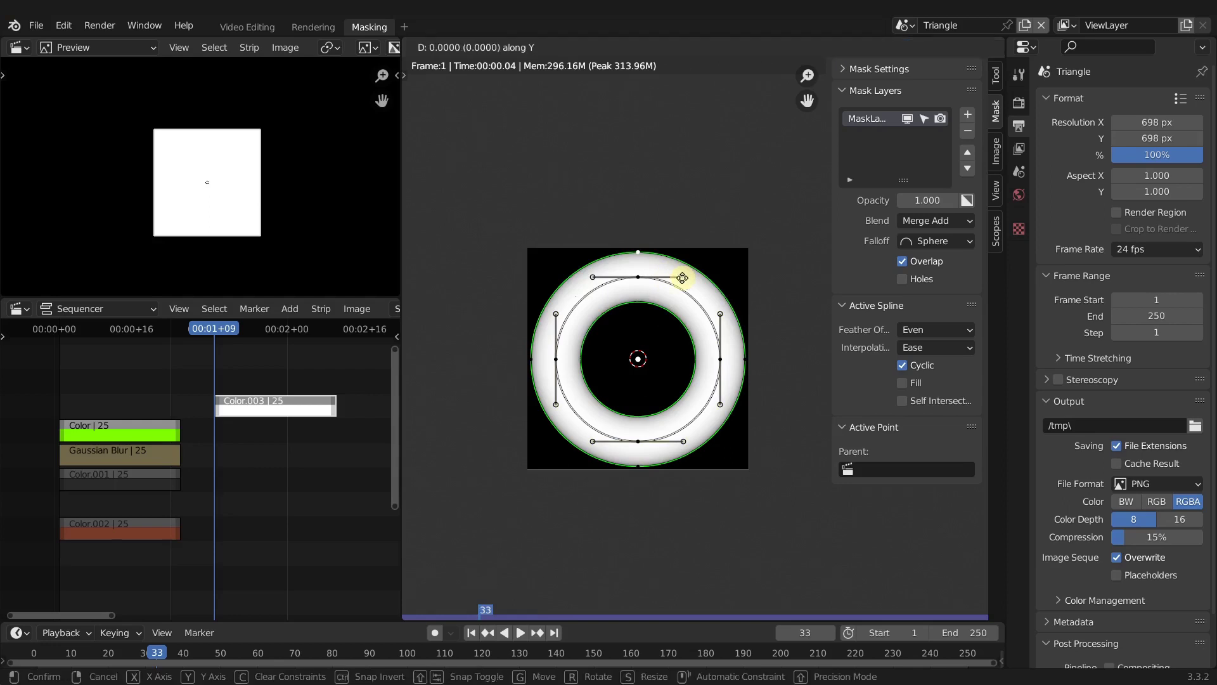
{"action": "type", "text": "-(.2"}
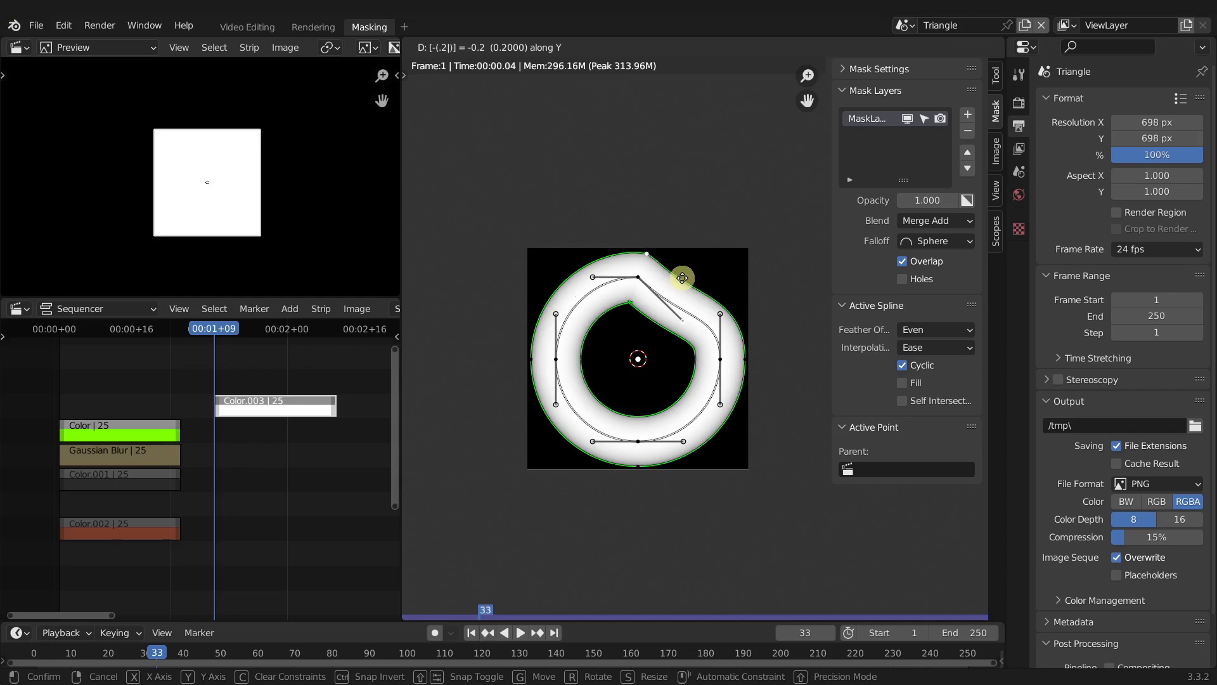
{"action": "key", "text": "Escape"}
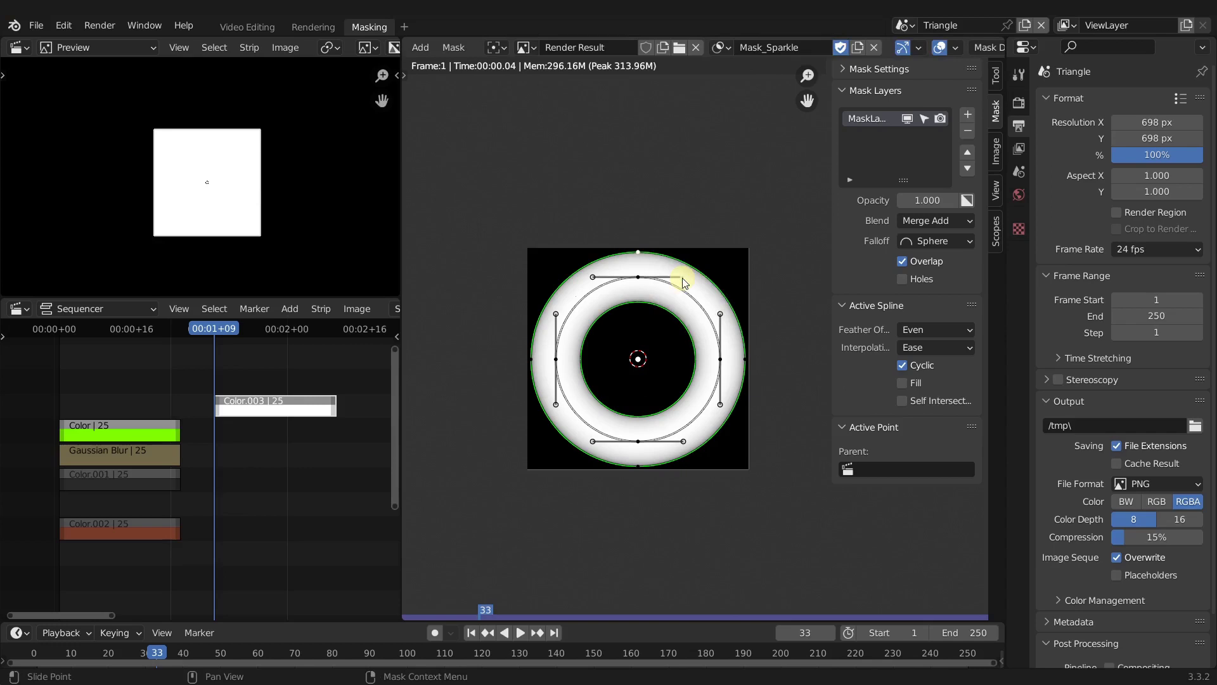
- Move the top point's handles by -0.3 along Y
{"action": "key", "text": "g"}
{"action": "key", "text": "y"}
{"action": "type", "text": "-.3"}
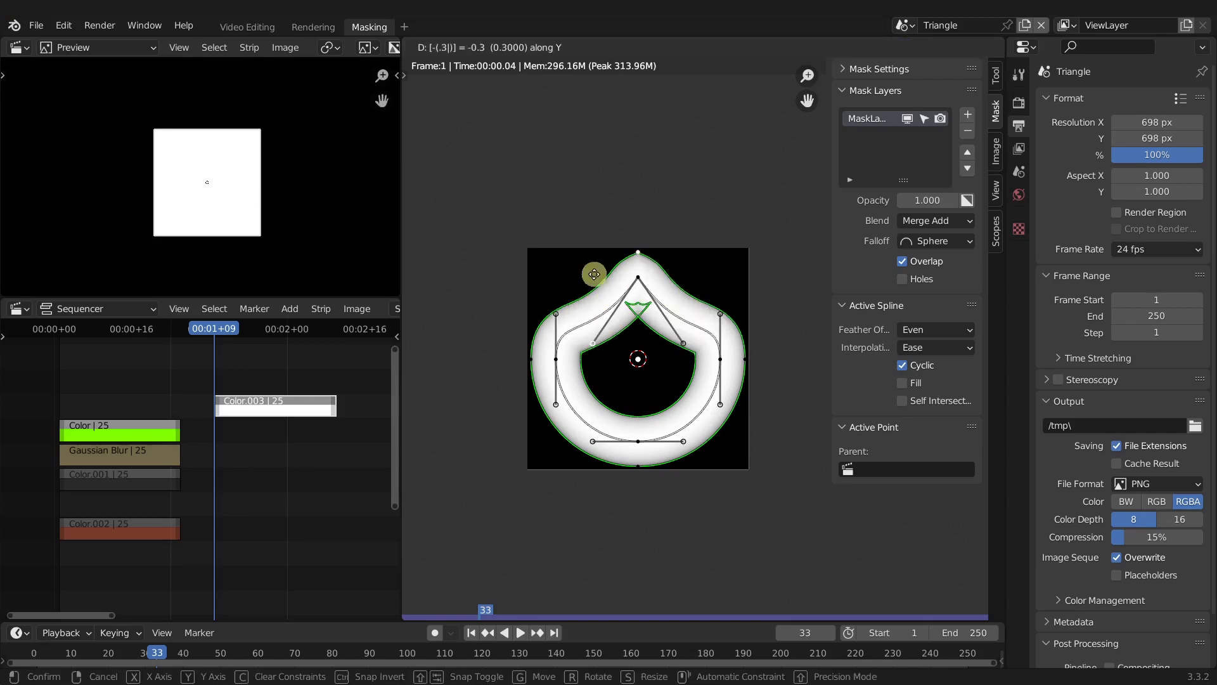
{"action": "key", "text": "Return"}
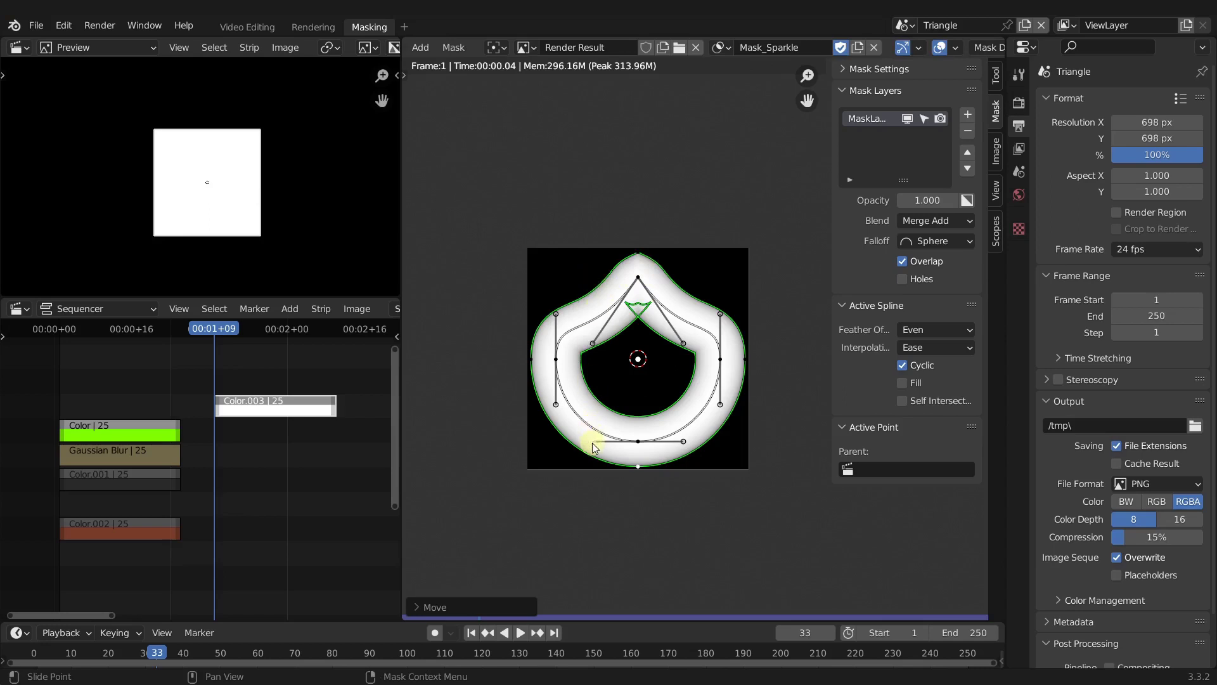
- Move the bottom point's two handles by 0.3 along Y
{"action": "left_click", "coordinate": [593, 445]}
{"action": "type", "text": "gy"}
{"action": "type", "text": "0.3"}
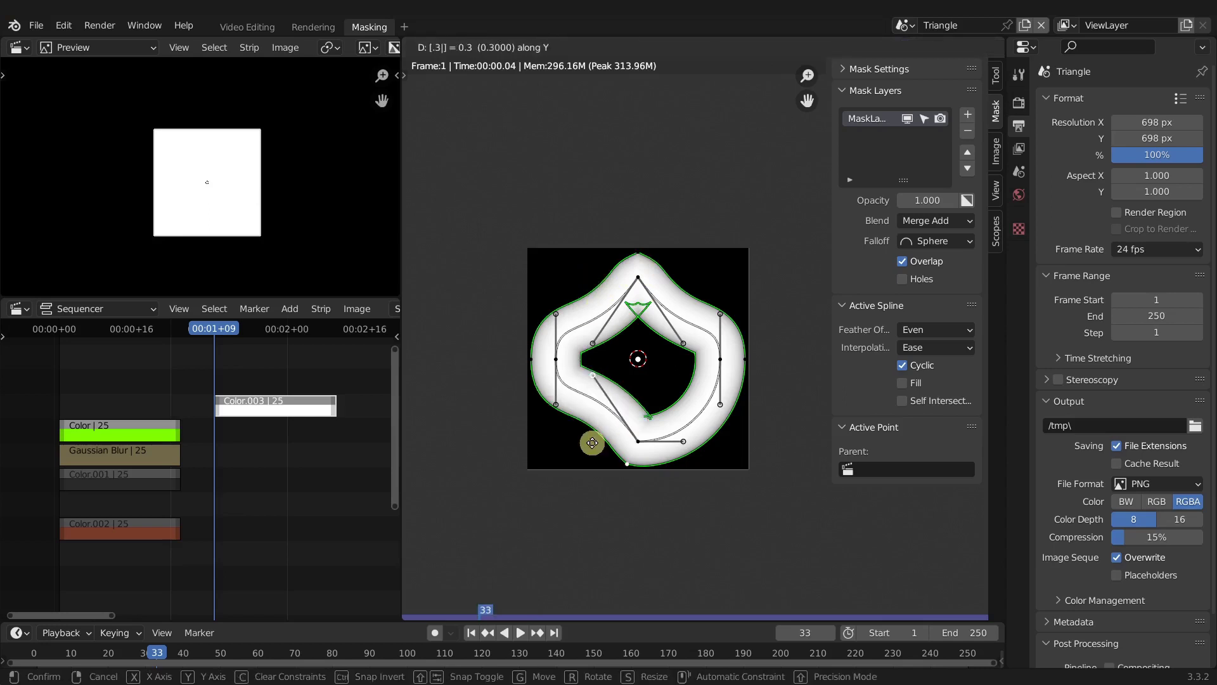
{"action": "key", "text": "Return"}
{"action": "left_click", "coordinate": [689, 443]}
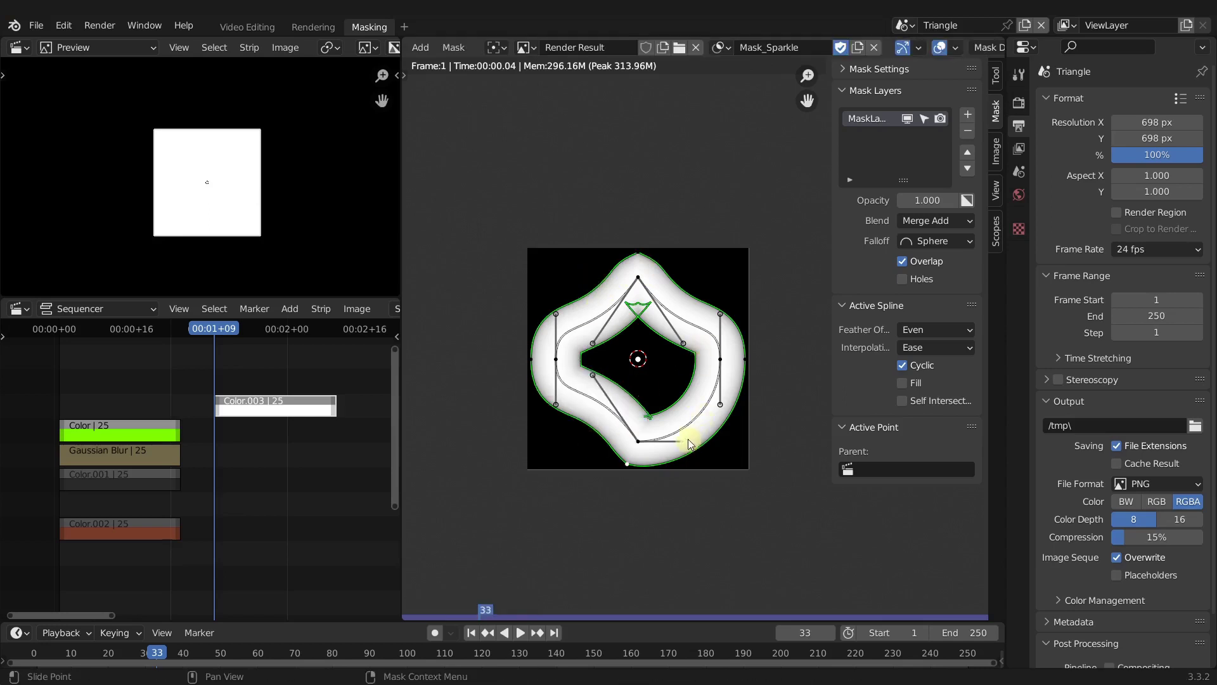
{"action": "type", "text": "gy"}
{"action": "type", "text": ".3"}
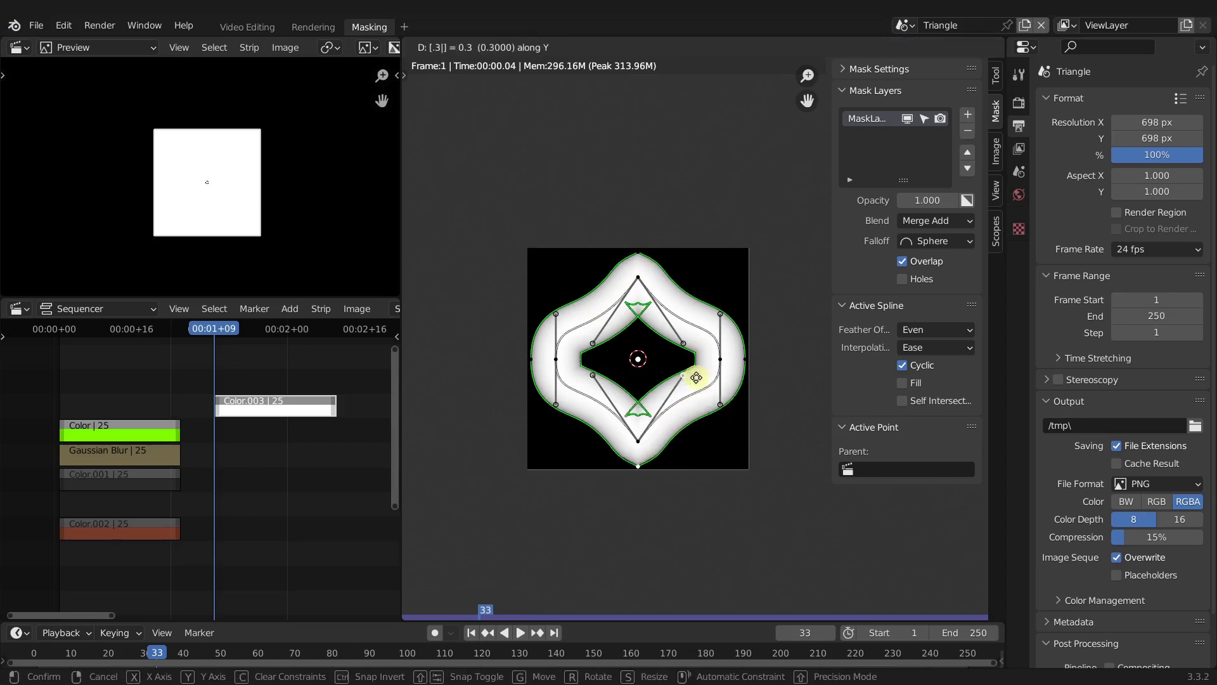
- Move both handles of the rightmost point by -0.3 along X
{"action": "left_click", "coordinate": [725, 408]}
{"action": "key", "text": "g"}
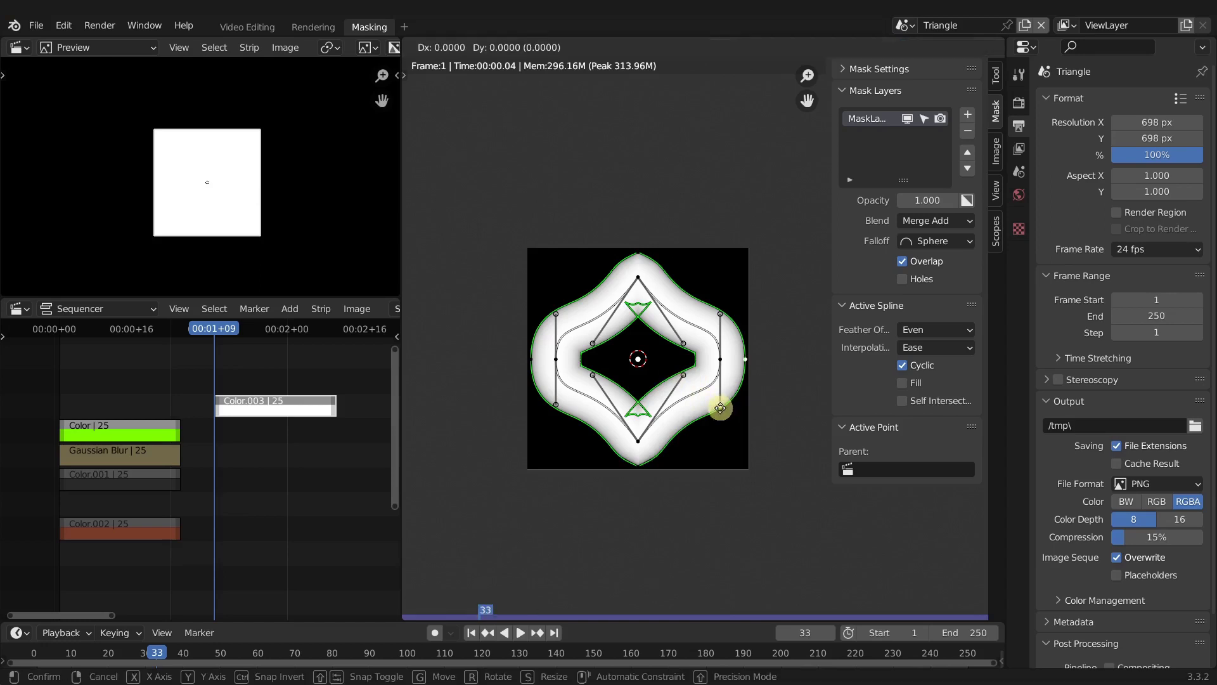
{"action": "key", "text": "x"}
{"action": "type", "text": "-.3"}
{"action": "key", "text": "Return"}
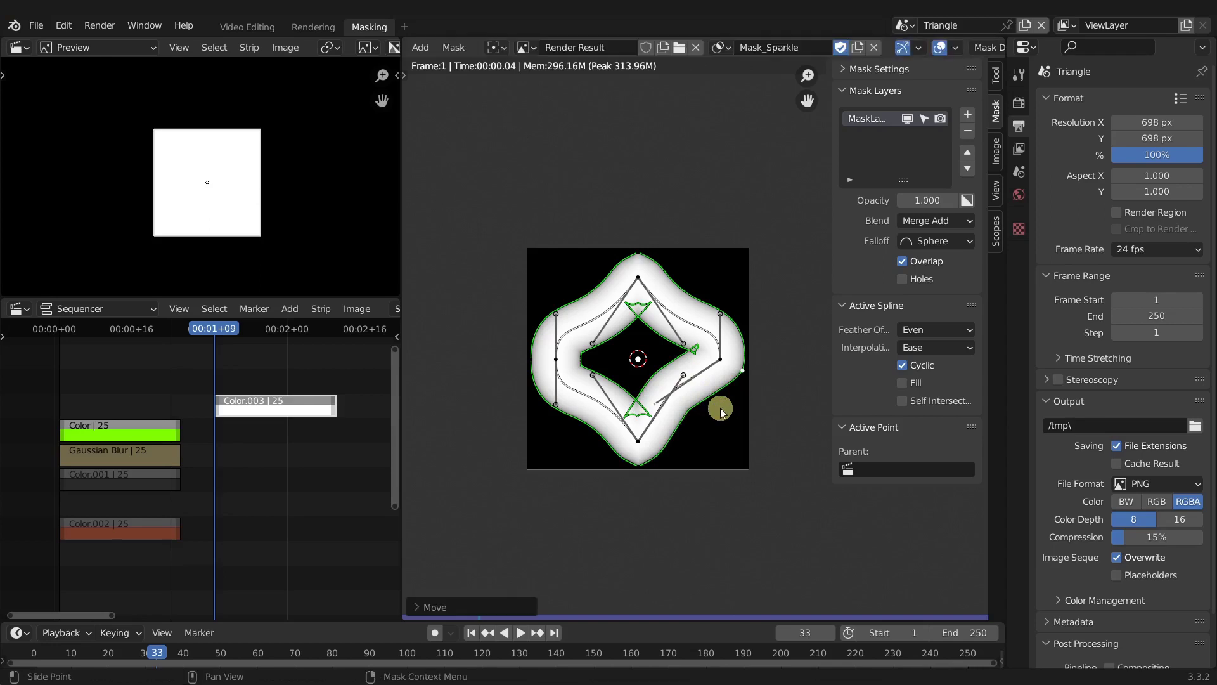
{"action": "left_click", "coordinate": [721, 313]}
{"action": "type", "text": "gx-.3"}
{"action": "key", "text": "Return"}
- Move both handles of the leftmost point by 0.3 along X
{"action": "left_click", "coordinate": [556, 314]}
{"action": "type", "text": "gx-.3"}
{"action": "key", "text": "Return"}
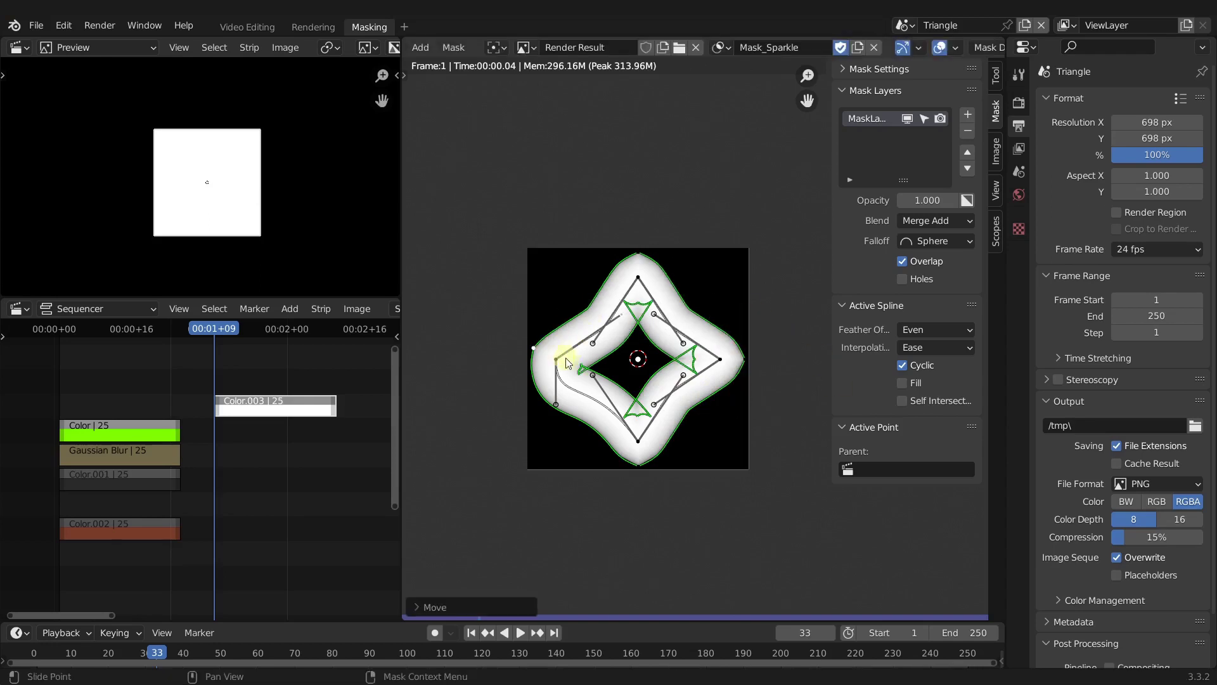
{"action": "left_click", "coordinate": [556, 404]}
{"action": "type", "text": "gx.3"}
{"action": "key", "text": "Return"}
- Shrink the feather of all points by a factor of about 0.6 and check the shape with the spline overlay hidden
{"action": "key", "text": "a"}
{"action": "key", "text": "alt+s"}
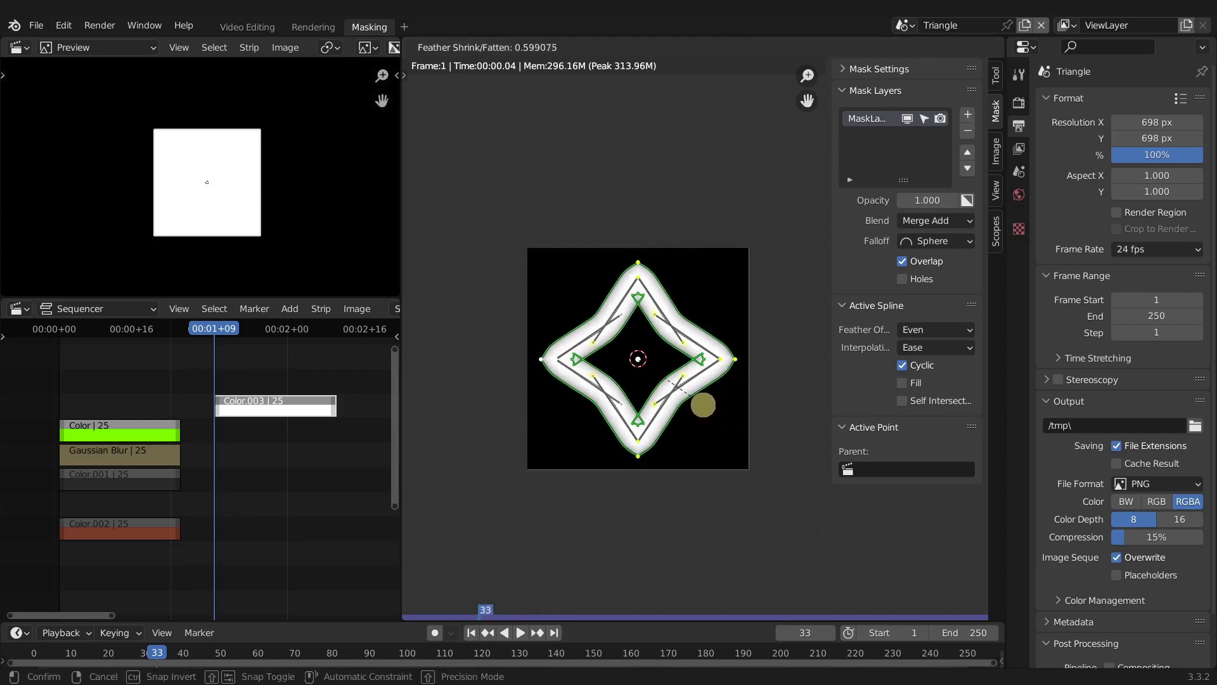
{"action": "left_click", "coordinate": [700, 404]}
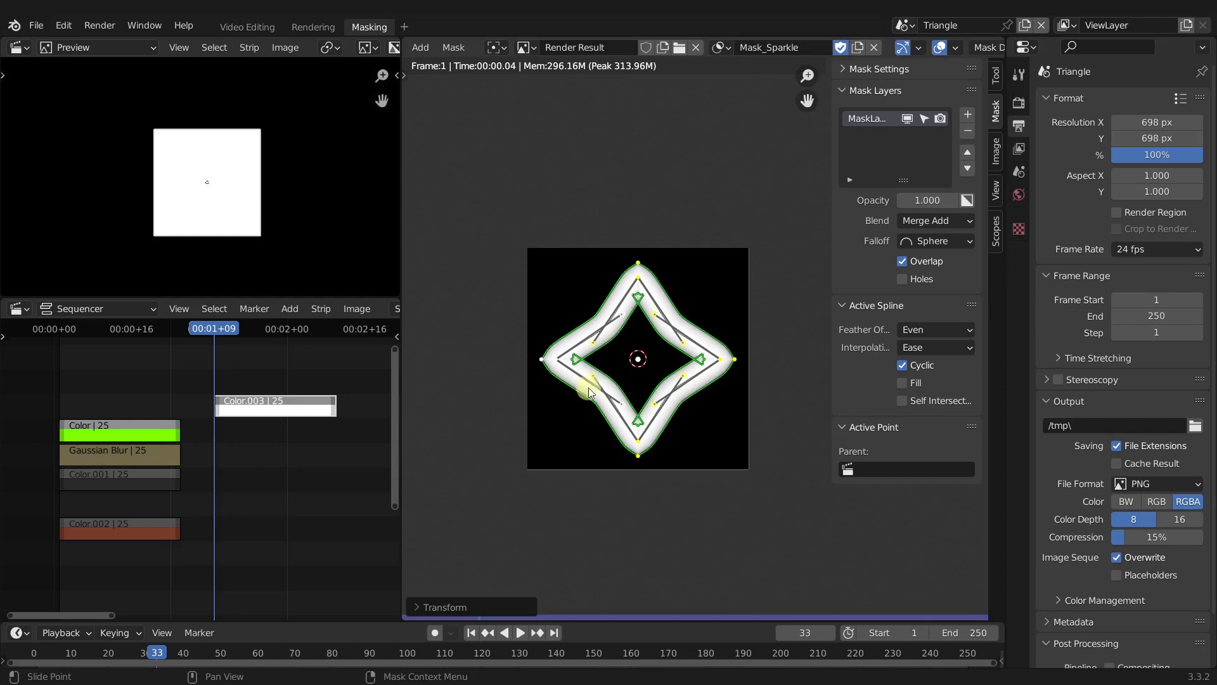
{"action": "scroll", "coordinate": [676, 361], "scroll_direction": "down", "scroll_amount": 4}
{"action": "scroll", "coordinate": [676, 360], "scroll_direction": "up", "scroll_amount": 4}
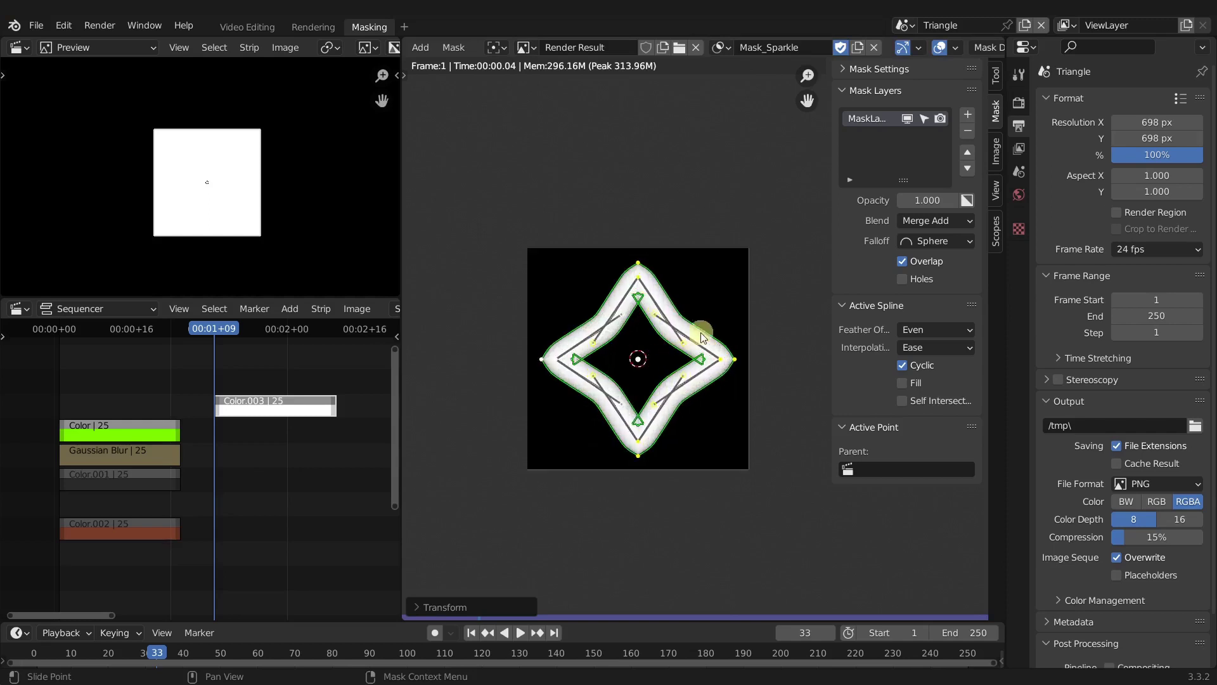
{"action": "left_click", "coordinate": [908, 118]}
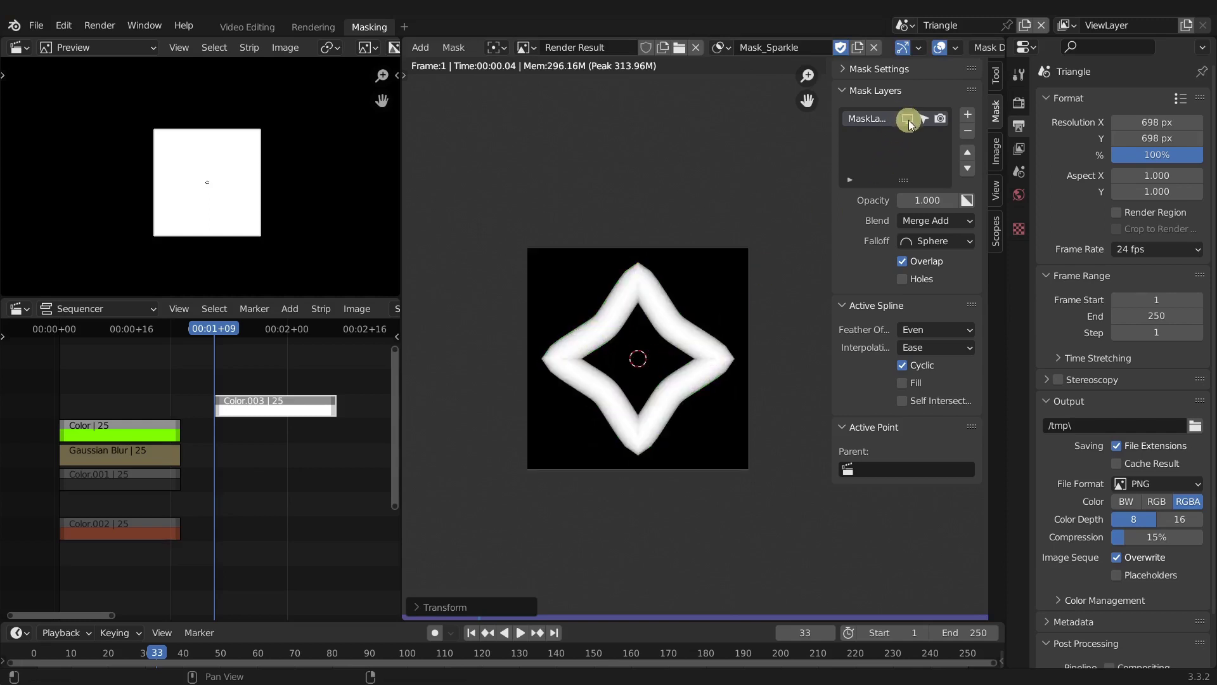
{"action": "left_click", "coordinate": [908, 119]}
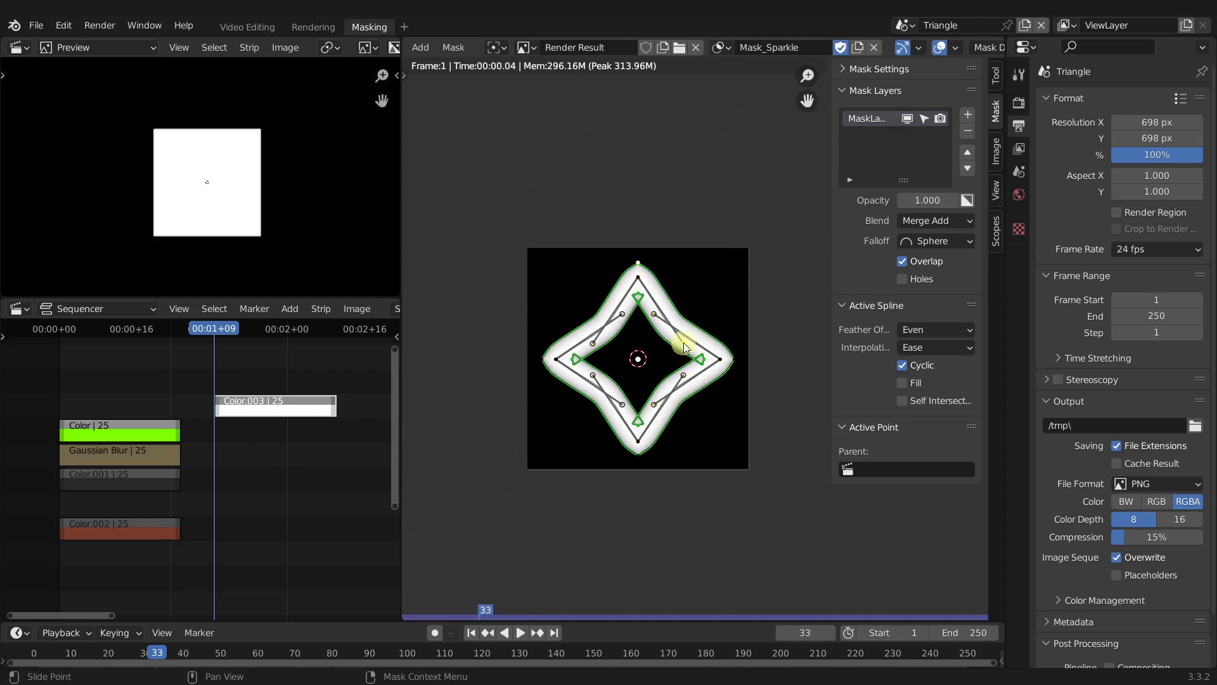
- Move the top point's two handles by a further -0.1 along Y
{"action": "key", "text": "g"}
{"action": "key", "text": "y"}
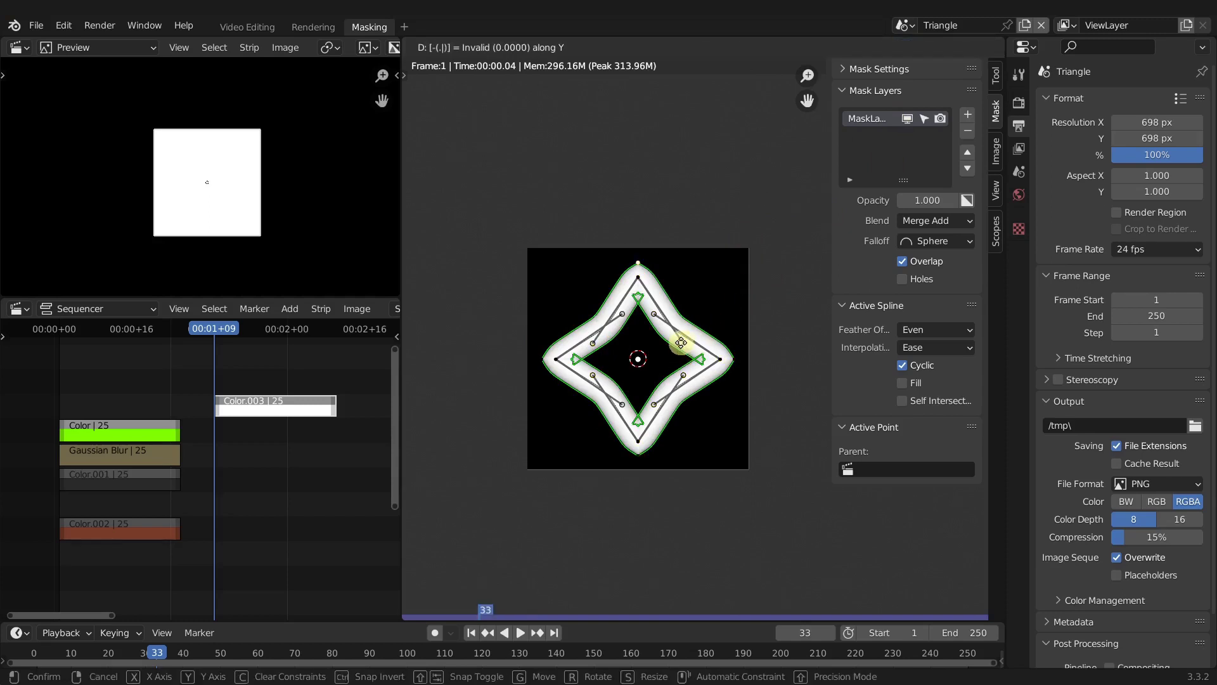
{"action": "left_click", "coordinate": [682, 345]}
{"action": "type", "text": "gy"}
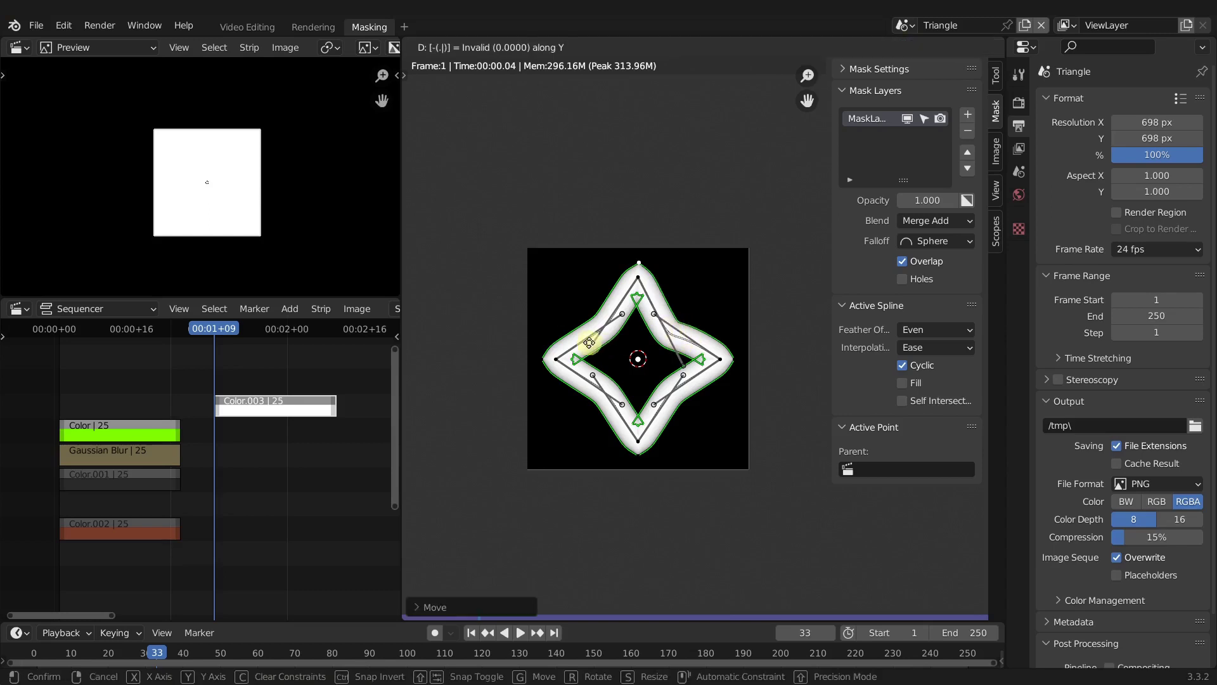
{"action": "type", "text": "-.1"}
{"action": "left_click", "coordinate": [589, 343]}
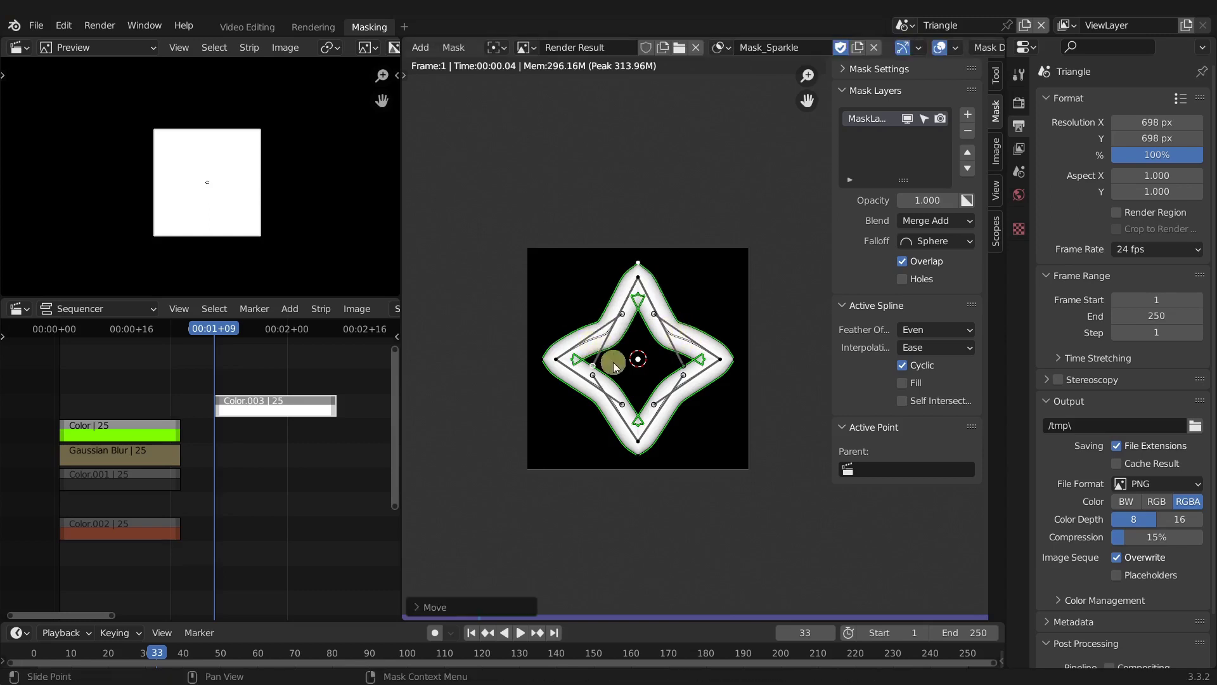
- Move the bottom point's two handles slightly further along Y towards the shape's centre
{"action": "left_click", "coordinate": [595, 377]}
{"action": "left_click", "coordinate": [683, 375], "text": "shift"}
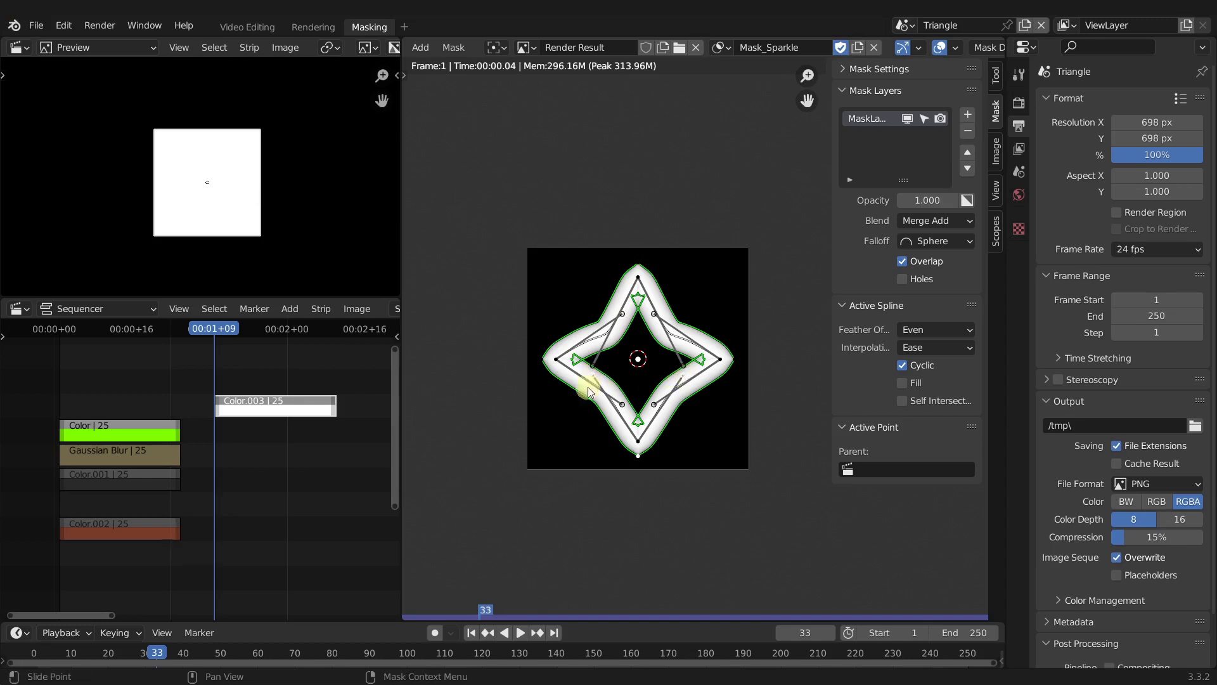
{"action": "key", "text": "g"}
{"action": "key", "text": "y"}
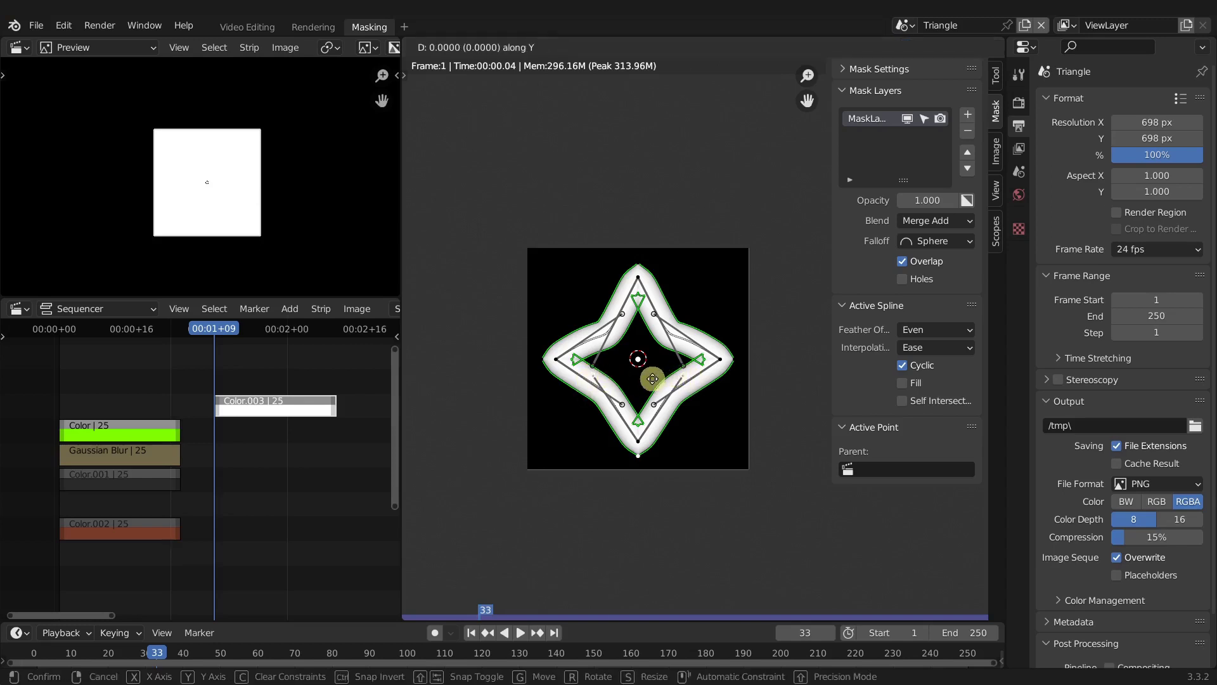
{"action": "left_click", "coordinate": [653, 382]}
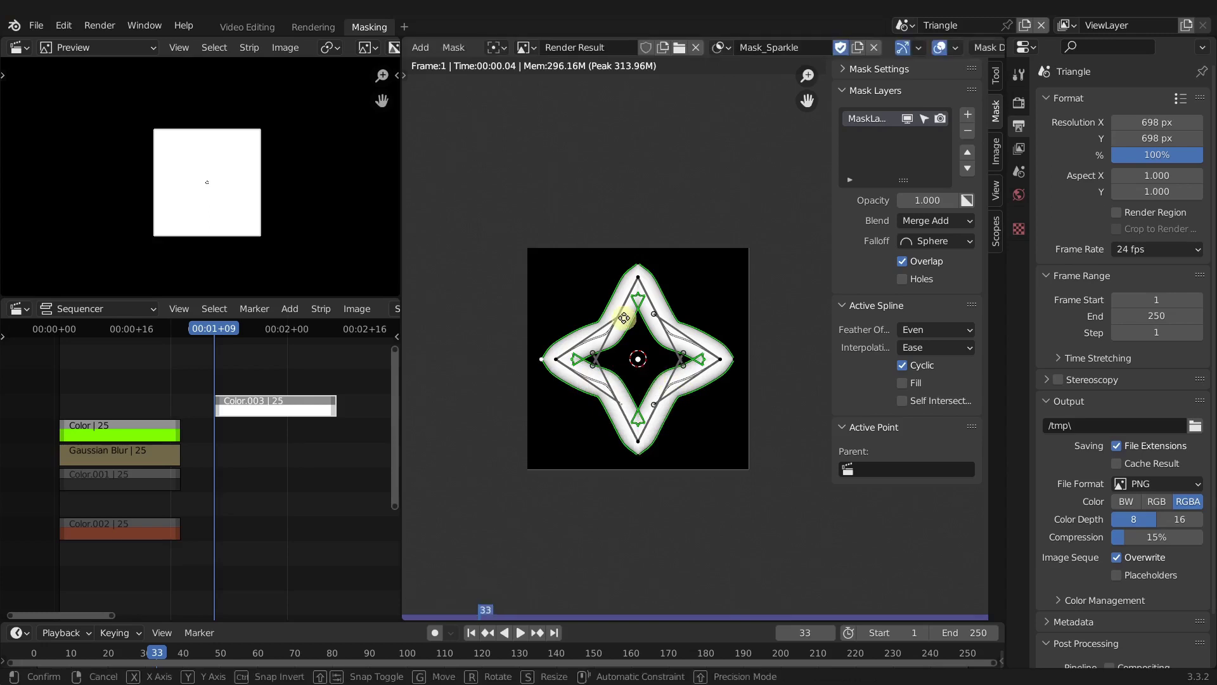
- Move the handles of the leftmost and rightmost points further along X towards the shape's centre
{"action": "key", "text": "g"}
{"action": "key", "text": "x"}
{"action": "left_click", "coordinate": [637, 319]}
{"action": "left_click", "coordinate": [654, 314]}
{"action": "left_click", "coordinate": [654, 405], "text": "shift"}
{"action": "key", "text": "g"}
{"action": "key", "text": "x"}
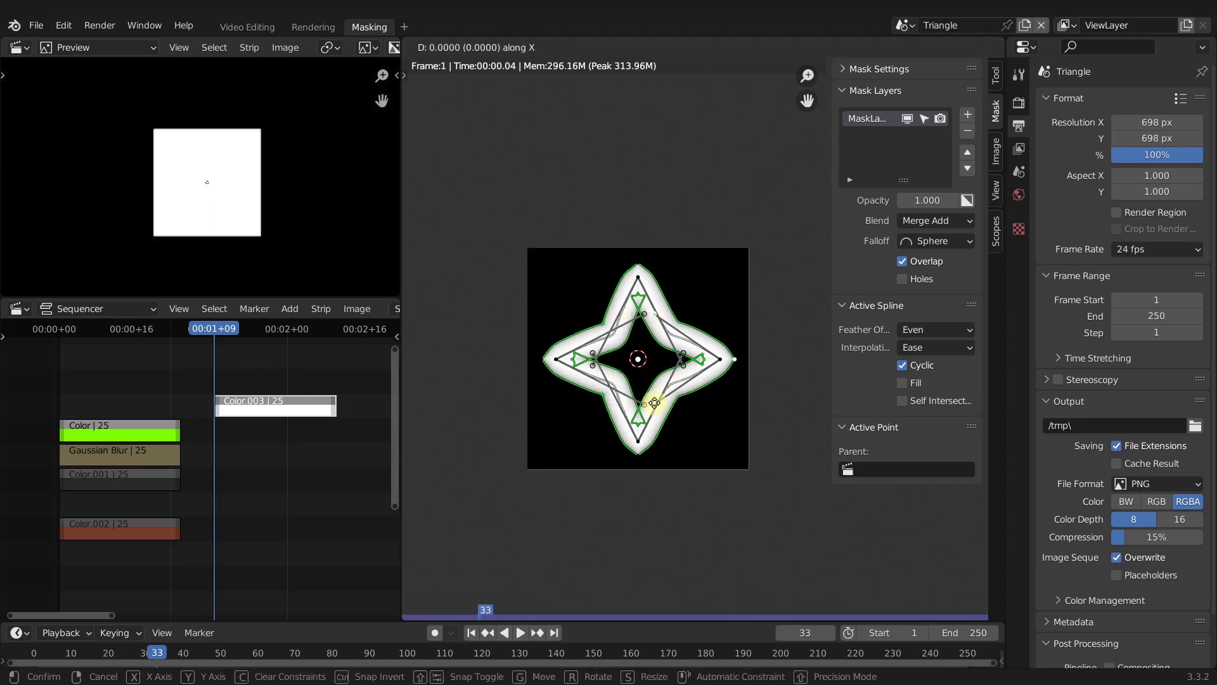
{"action": "left_click", "coordinate": [646, 404]}
- Scale the whole four-pointed shape up until it nearly fills the frame, and hide the spline overlay
{"action": "key", "text": "a"}
{"action": "key", "text": "s"}
{"action": "left_click", "coordinate": [777, 429]}
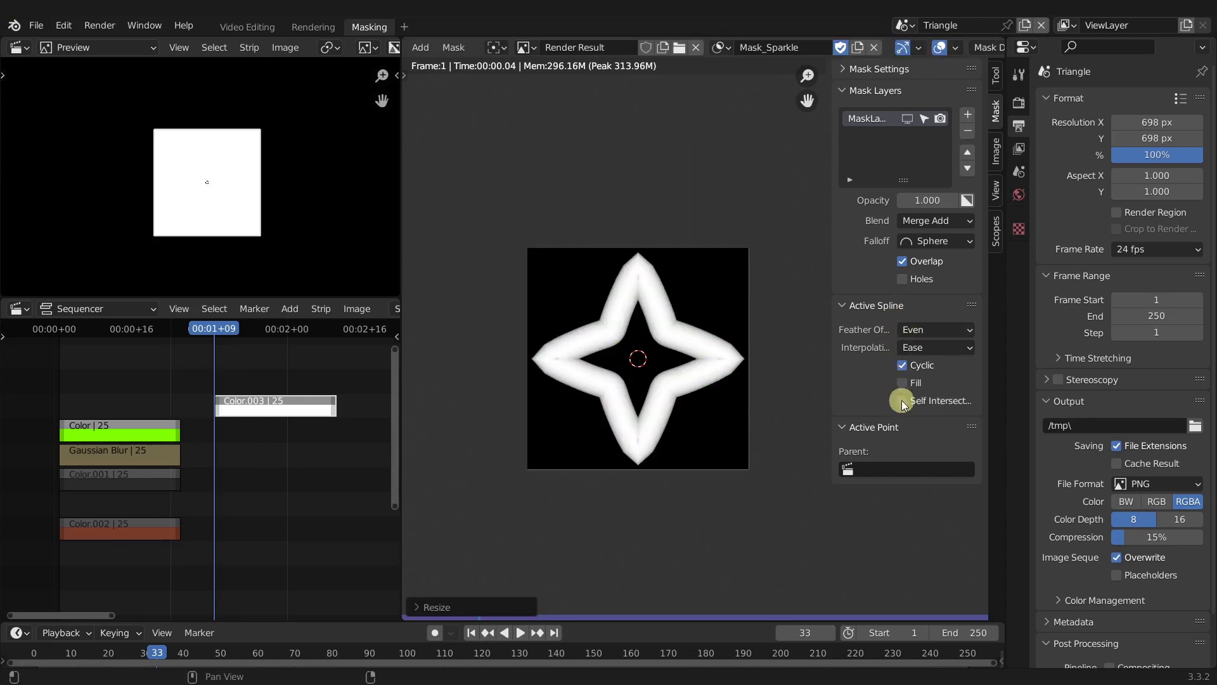
- Enable the self-intersection check for the active spline and inspect the tips of the shape
{"action": "scroll", "coordinate": [570, 339], "scroll_direction": "up", "scroll_amount": 3}
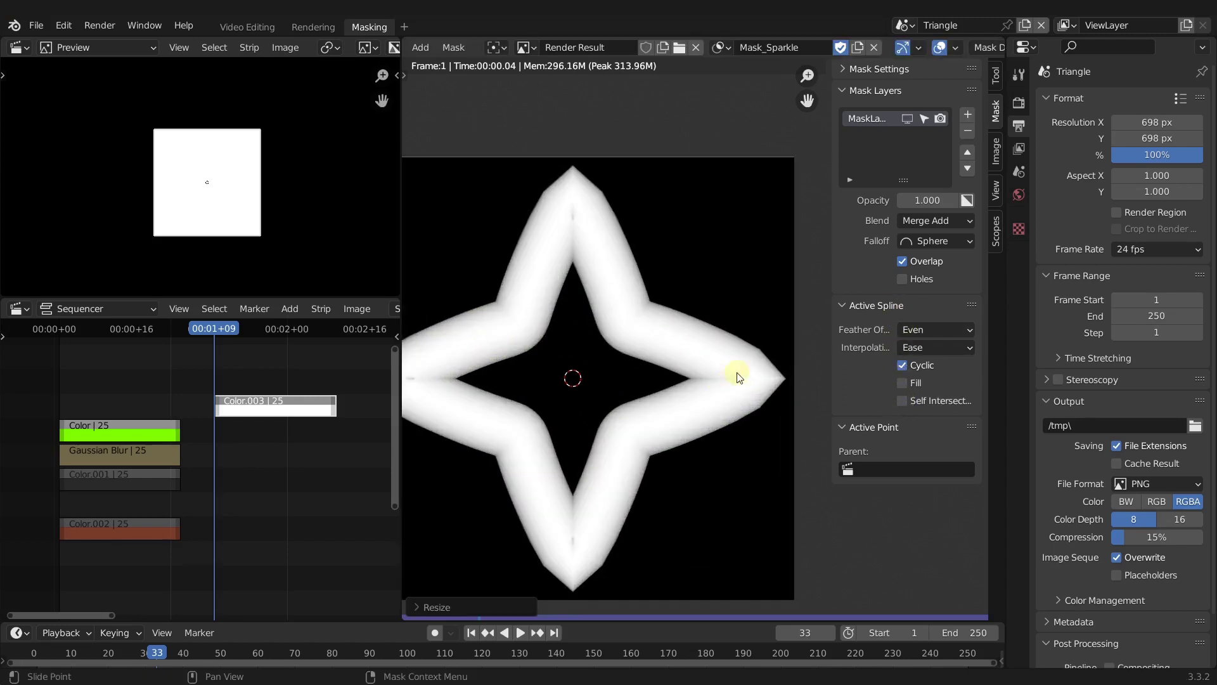
{"action": "left_click", "coordinate": [902, 401]}
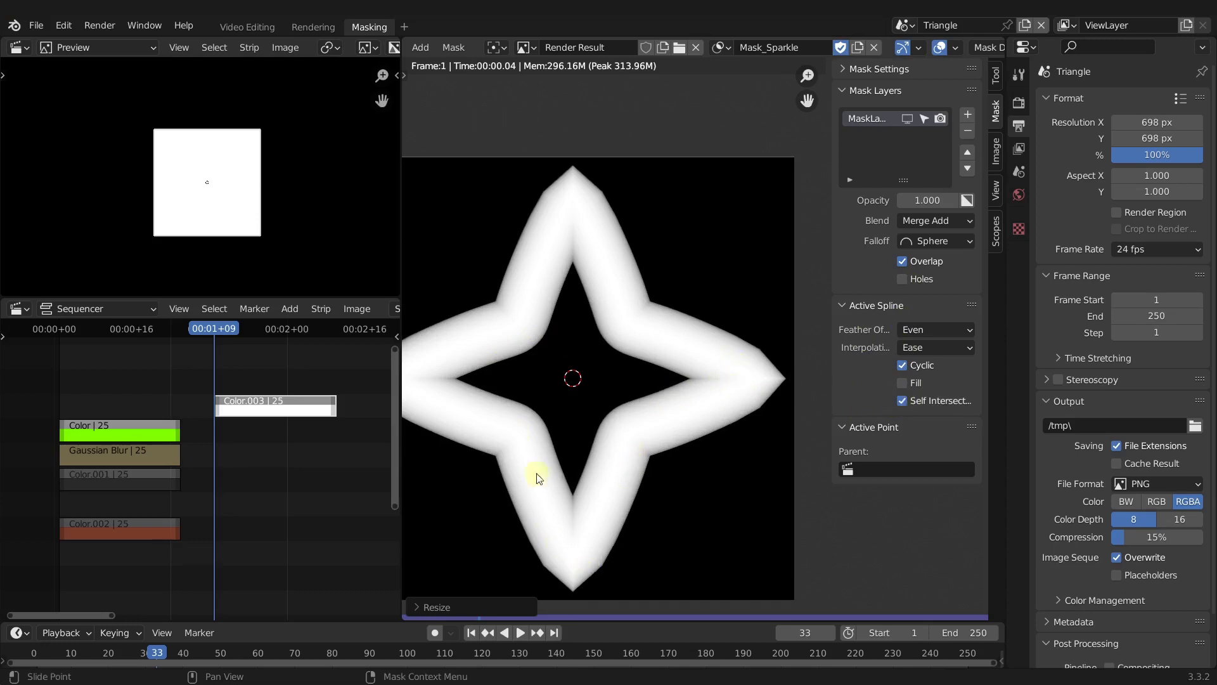
{"action": "scroll", "coordinate": [644, 409], "scroll_direction": "down", "scroll_amount": 4}
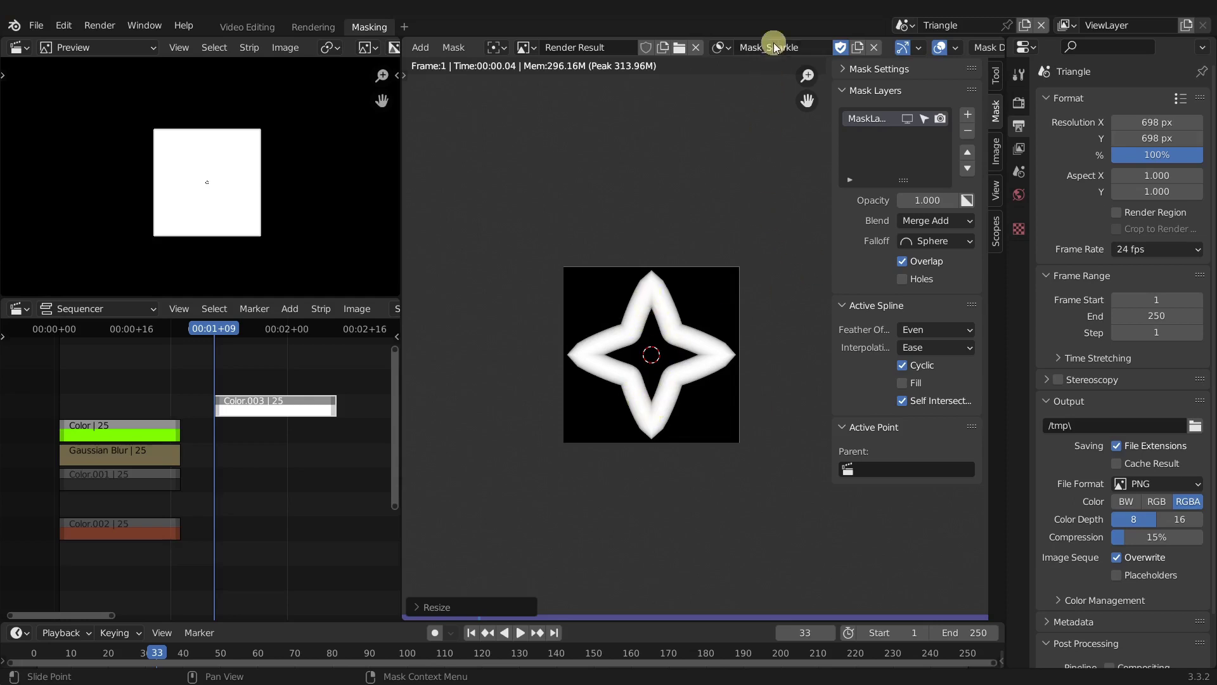
- Add a Mask modifier to the white color strip, with Mask as the input type and Mask_Sparkle as the mask
{"action": "left_click", "coordinate": [267, 406]}
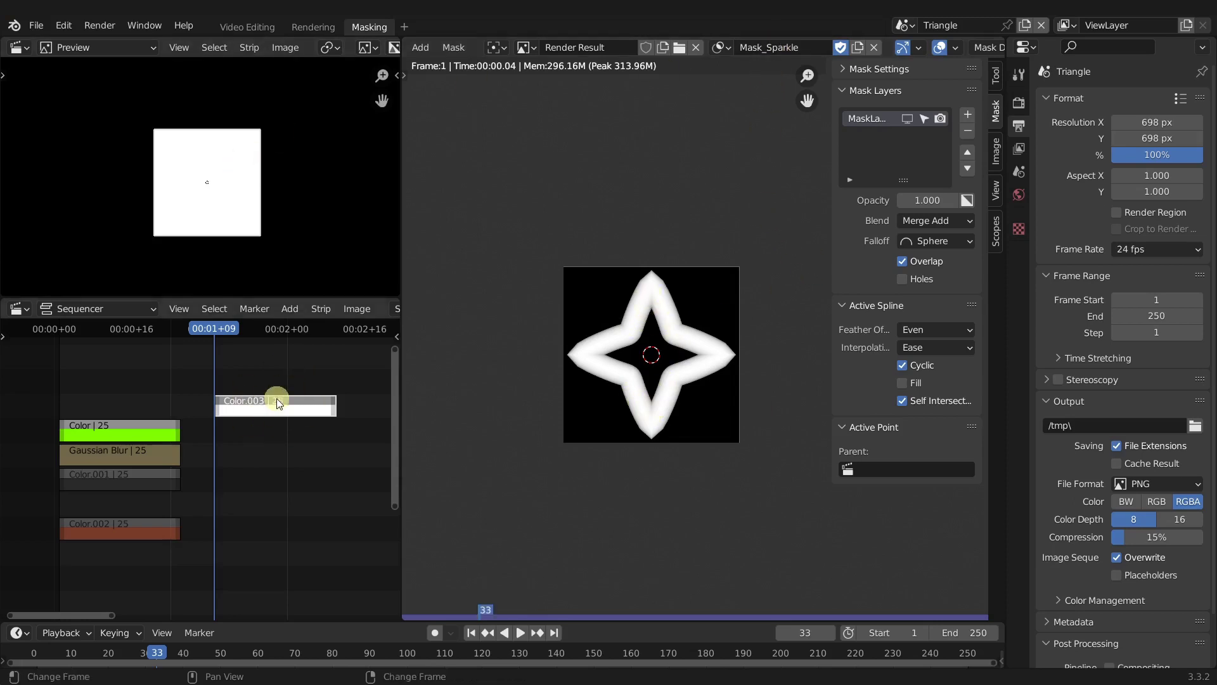
{"action": "key", "text": "n"}
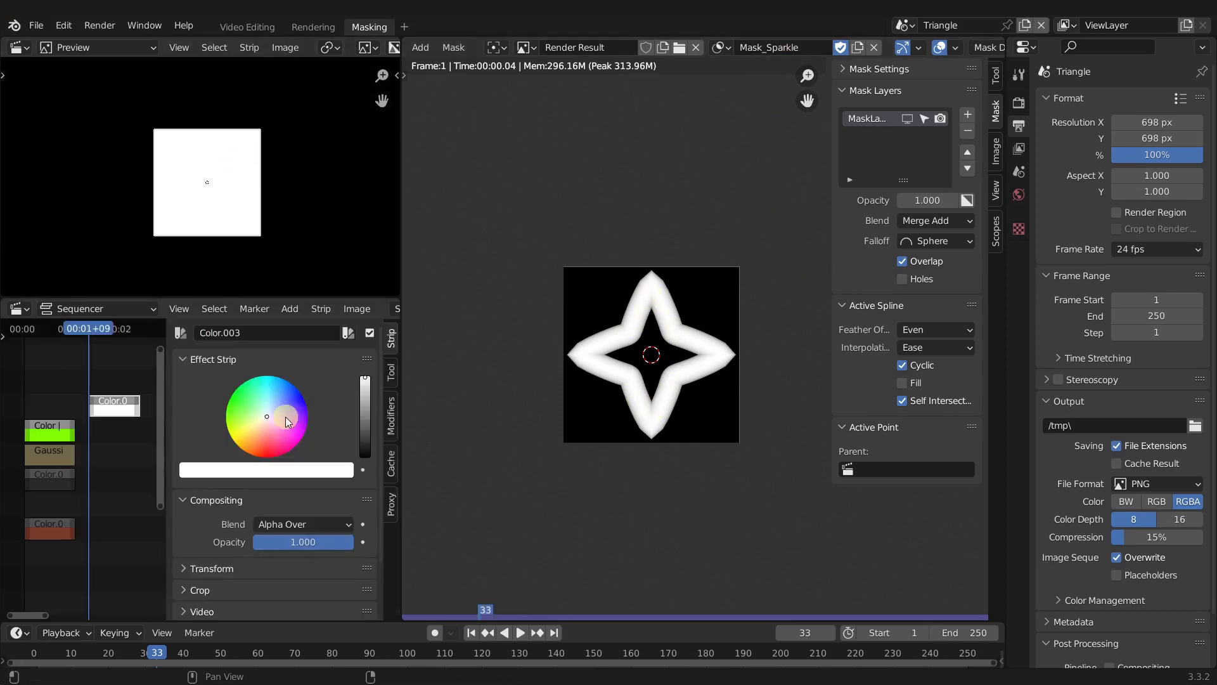
{"action": "left_click", "coordinate": [391, 415]}
{"action": "left_click", "coordinate": [272, 374]}
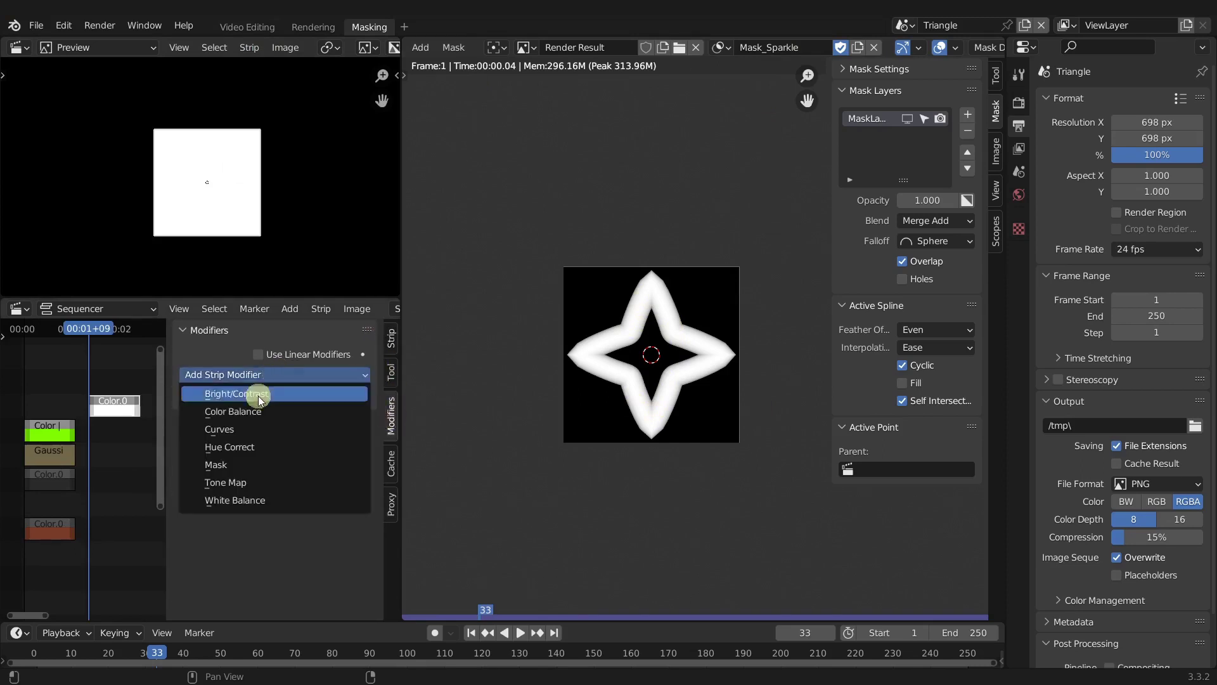
{"action": "left_click", "coordinate": [254, 462]}
{"action": "left_click", "coordinate": [315, 442]}
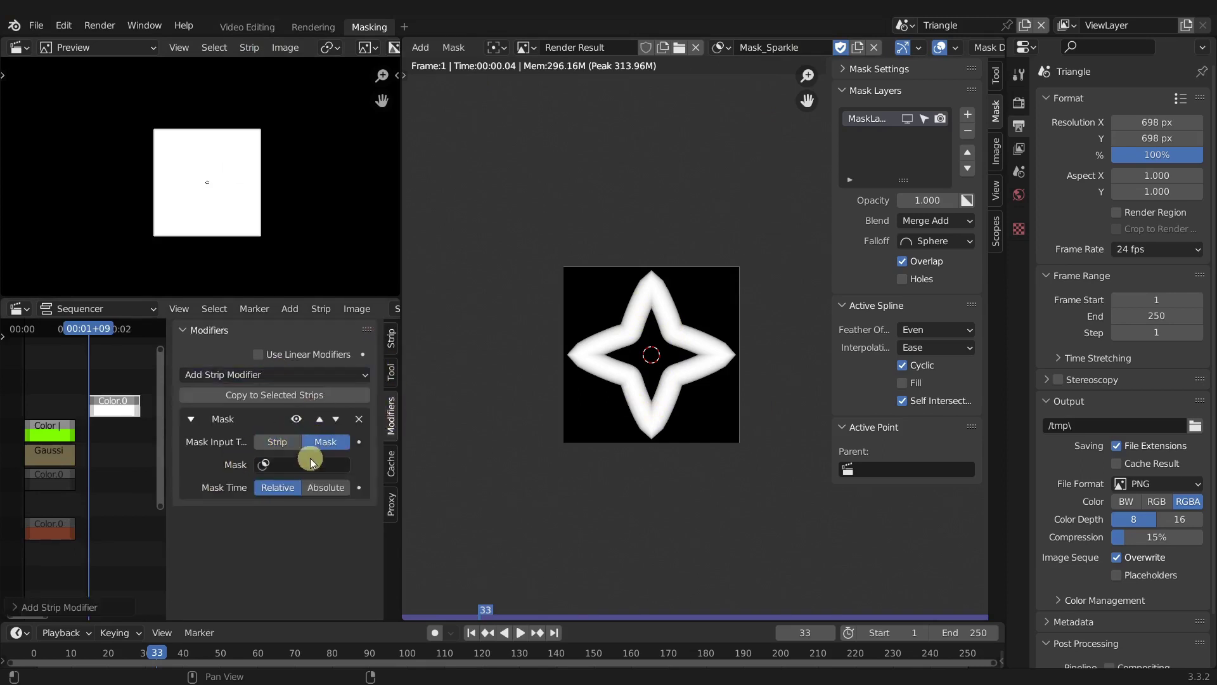
{"action": "left_click", "coordinate": [306, 465]}
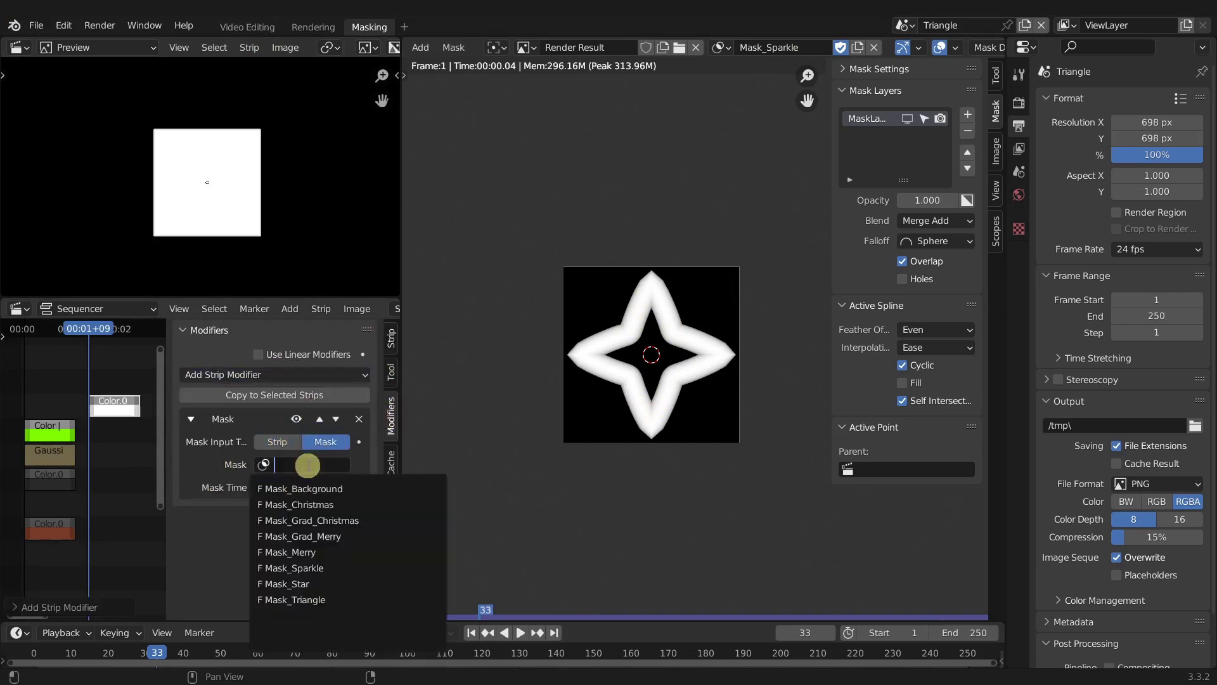
{"action": "left_click", "coordinate": [308, 566]}
{"action": "scroll", "coordinate": [190, 171], "scroll_direction": "up", "scroll_amount": 3}
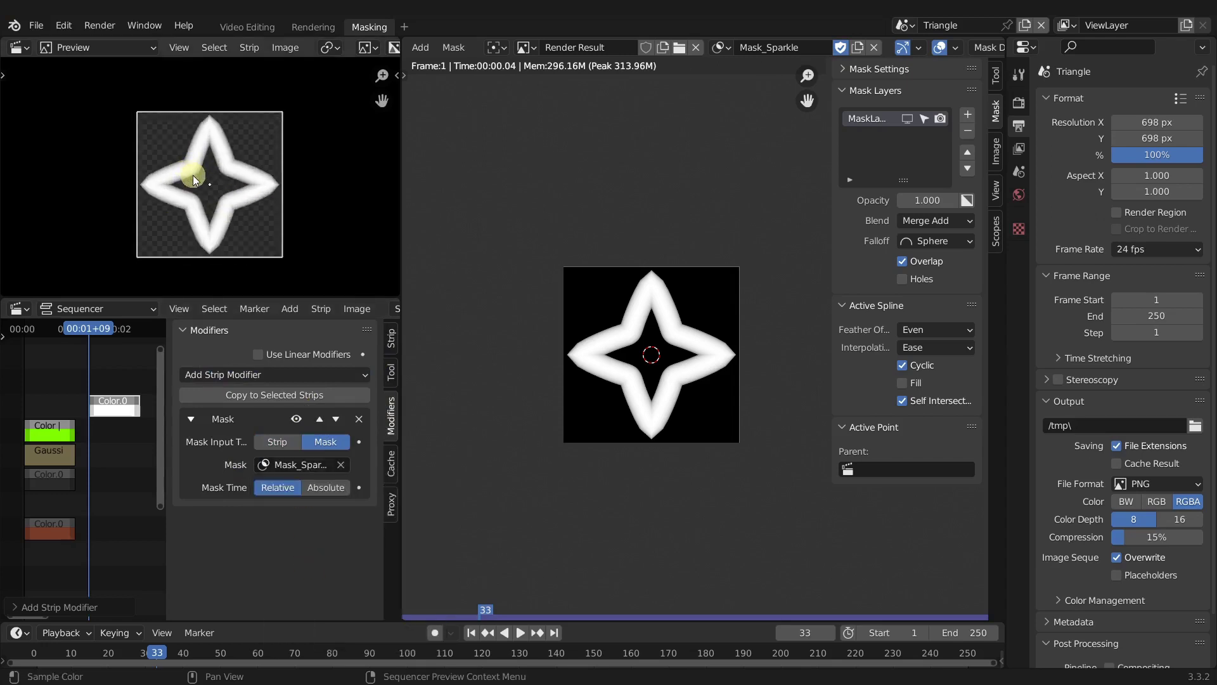
- Render the masked sparkle into render Slot 1 from the Rendering workspace
{"action": "left_click", "coordinate": [313, 26]}
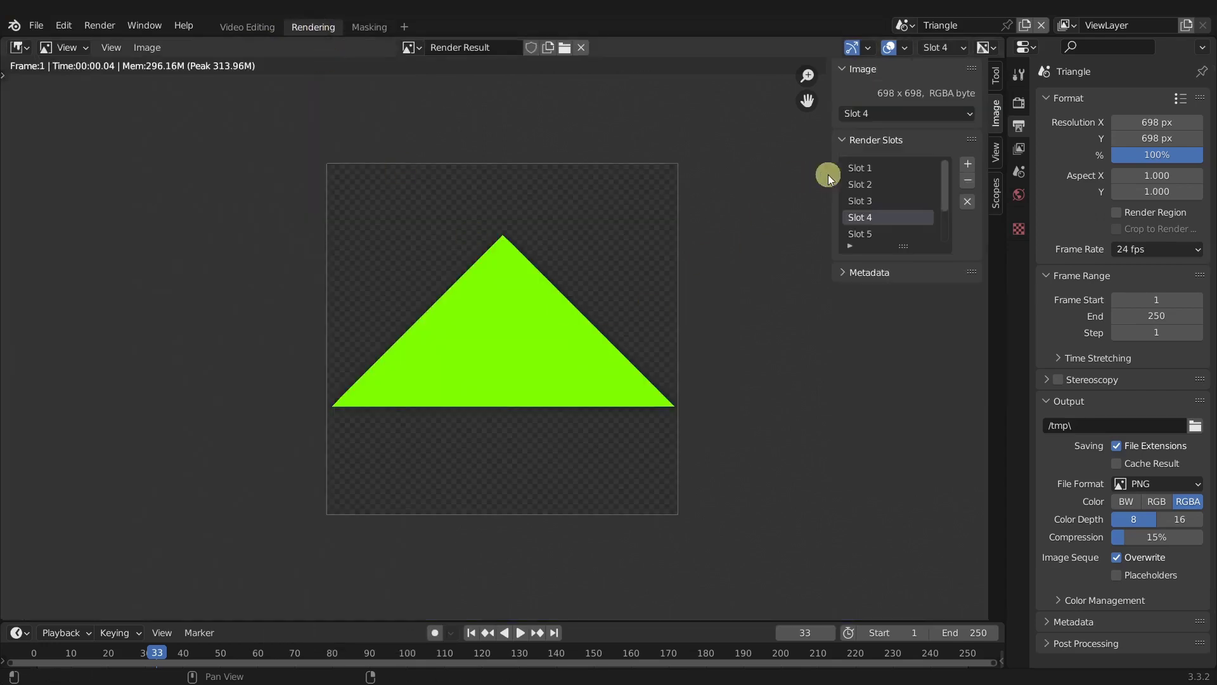
{"action": "left_click", "coordinate": [860, 166]}
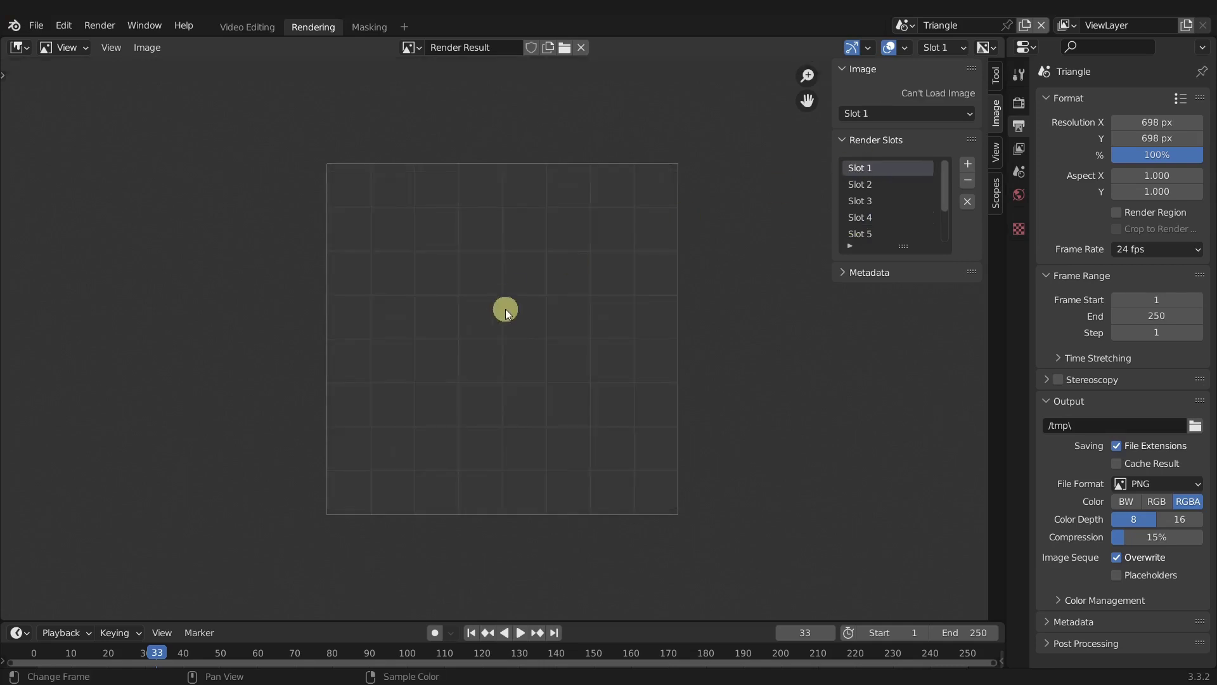
{"action": "key", "text": "ctrl+F12"}
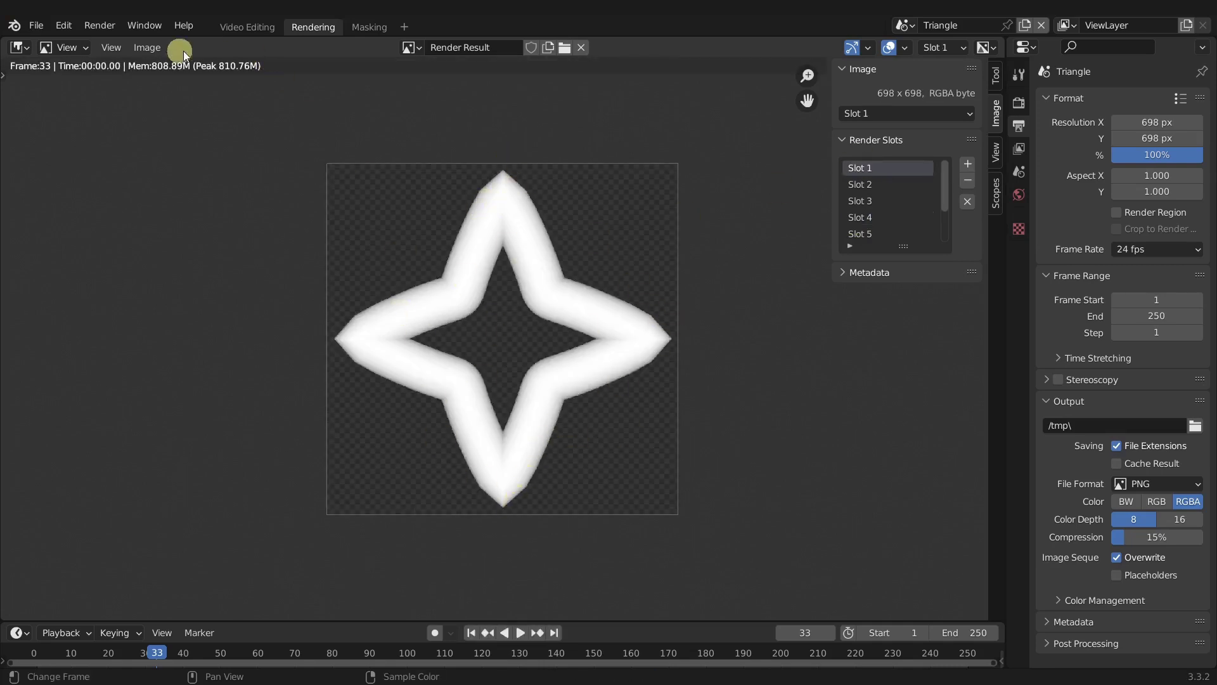
- Save the rendered image as Sparkle.png in the Graphics folder
{"action": "left_click", "coordinate": [158, 49]}
{"action": "left_click", "coordinate": [167, 161]}
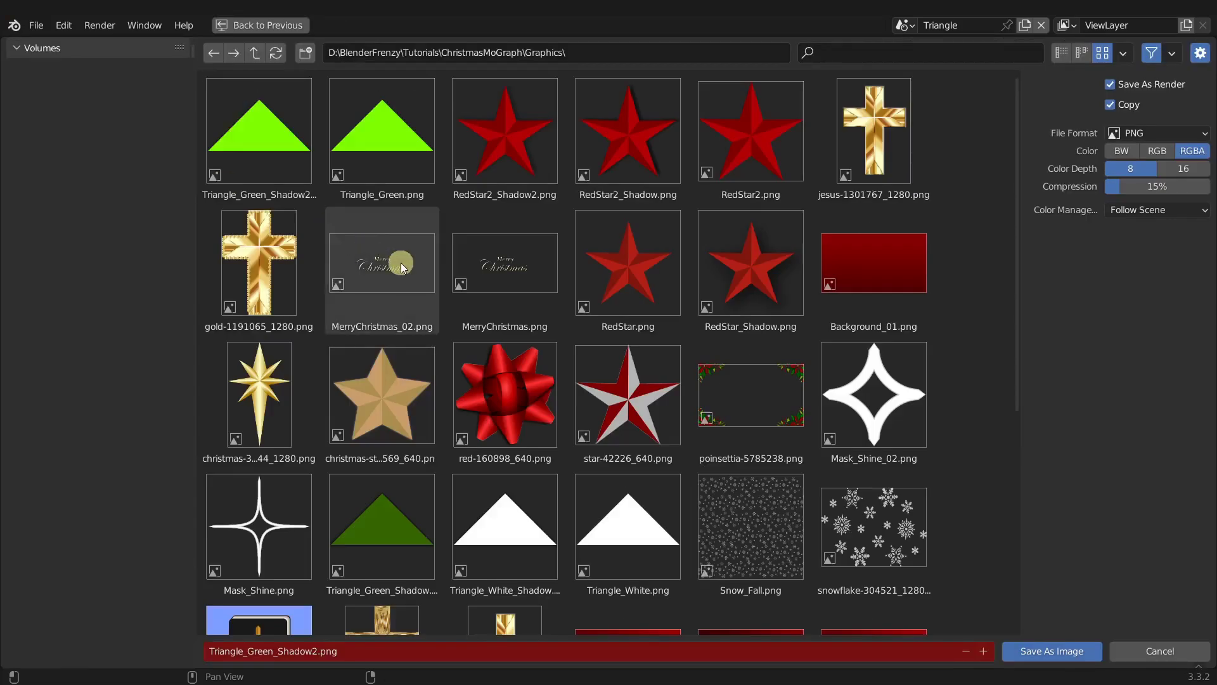
{"action": "left_click", "coordinate": [348, 653]}
{"action": "type", "text": "Sparkle"}
{"action": "key", "text": "Return"}
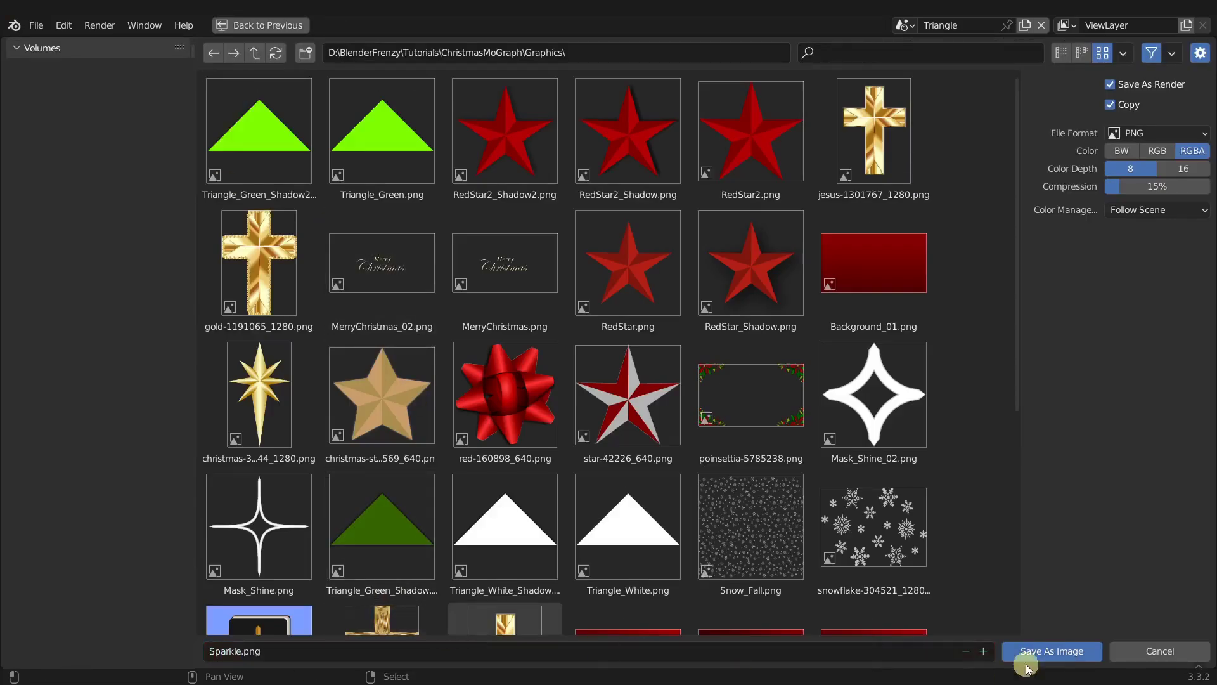
{"action": "left_click", "coordinate": [1083, 650]}
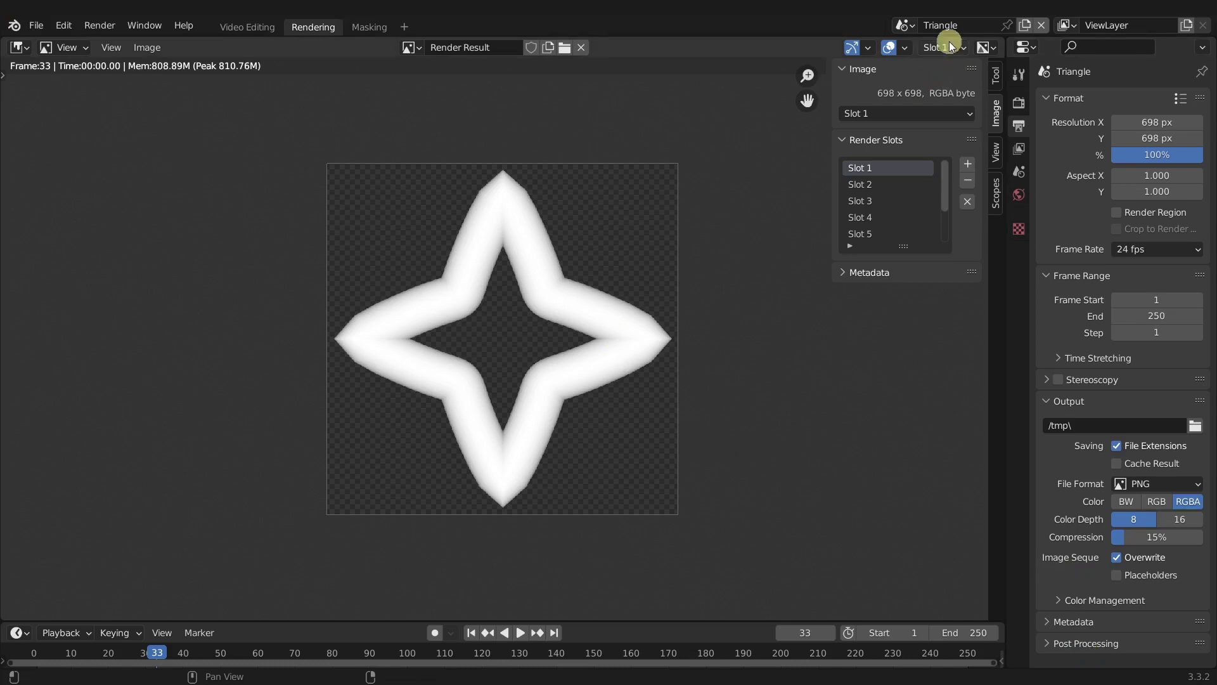
- Switch from the Triangle scene to the main scene named Scene
{"action": "left_click", "coordinate": [904, 25]}
{"action": "left_click", "coordinate": [925, 47]}
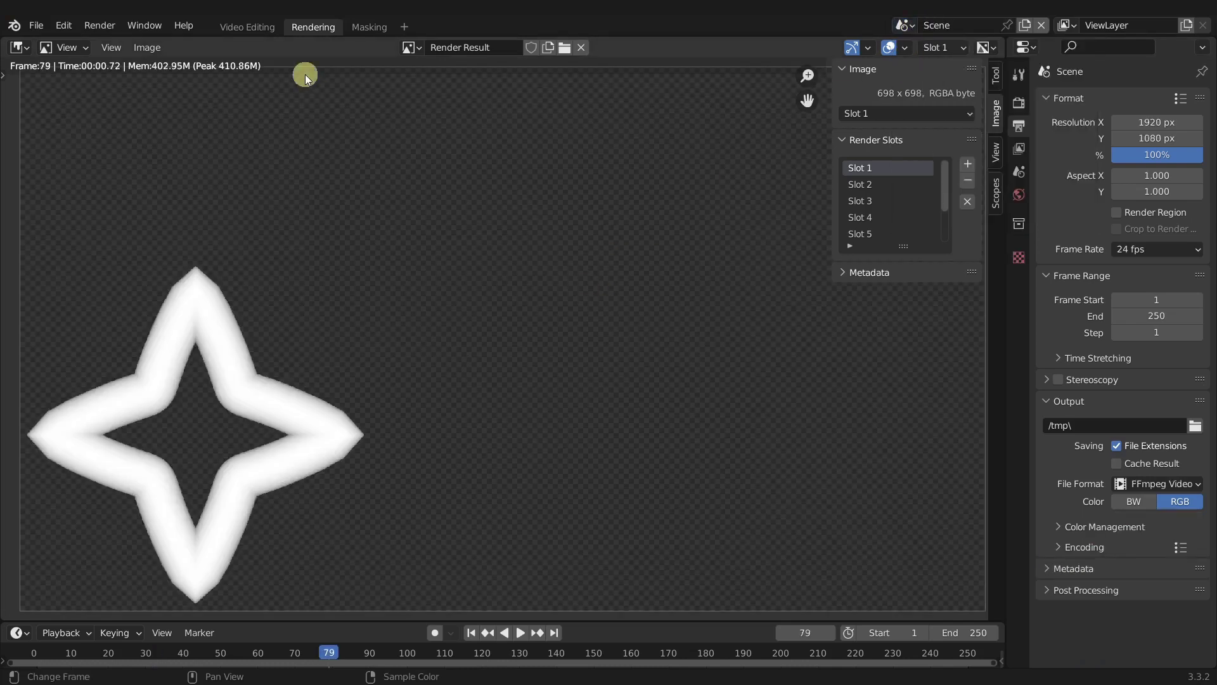
- Add Sparkle.png from the Graphics folder as an image strip above the triangle strips in the Video Editing workspace
{"action": "left_click", "coordinate": [259, 28]}
{"action": "key", "text": "shift+a"}
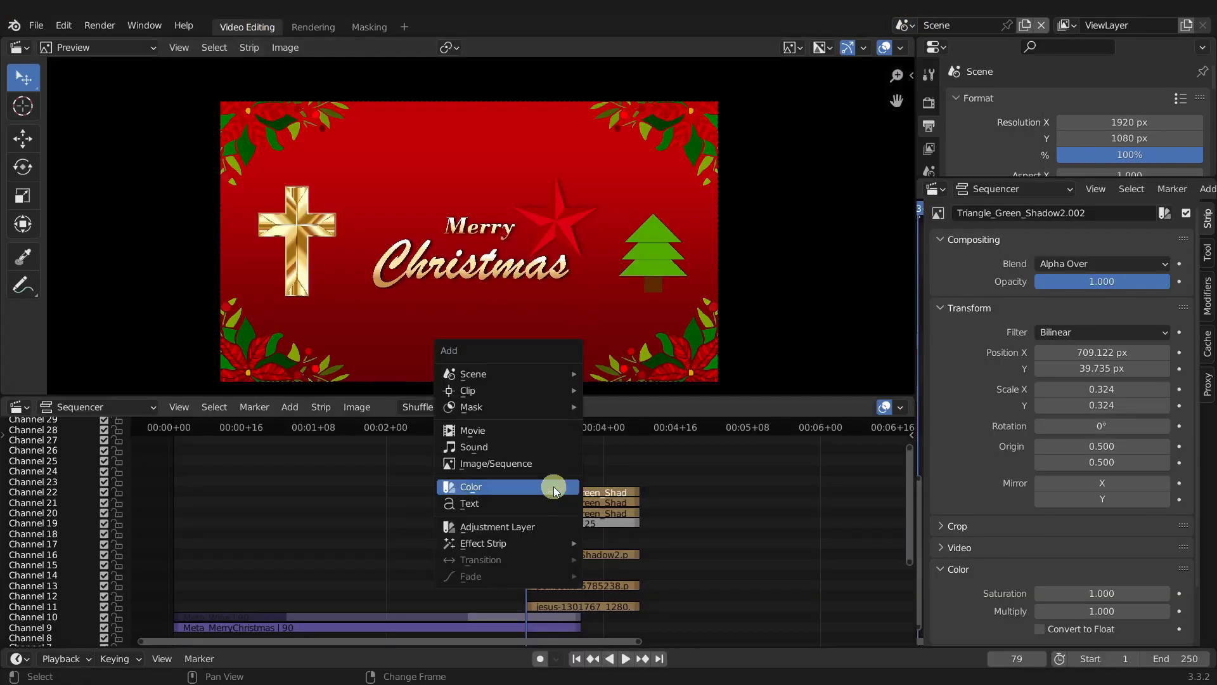
{"action": "left_click", "coordinate": [545, 464]}
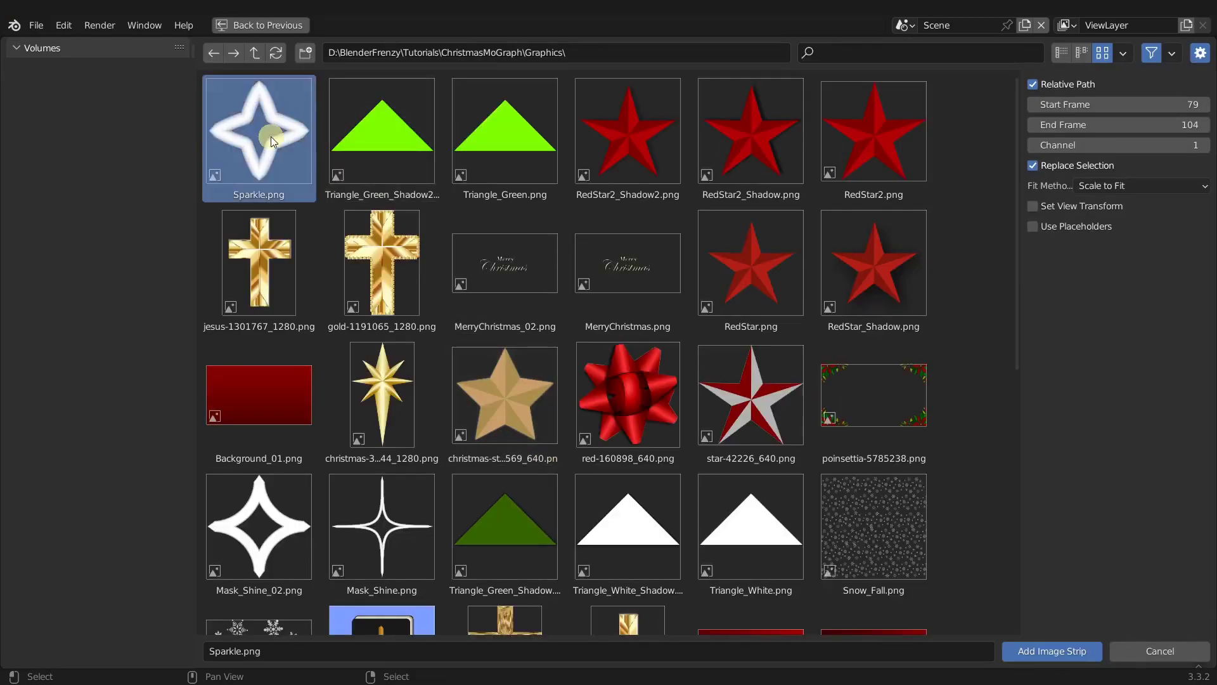
{"action": "double_click", "coordinate": [271, 136]}
{"action": "left_click", "coordinate": [584, 577]}
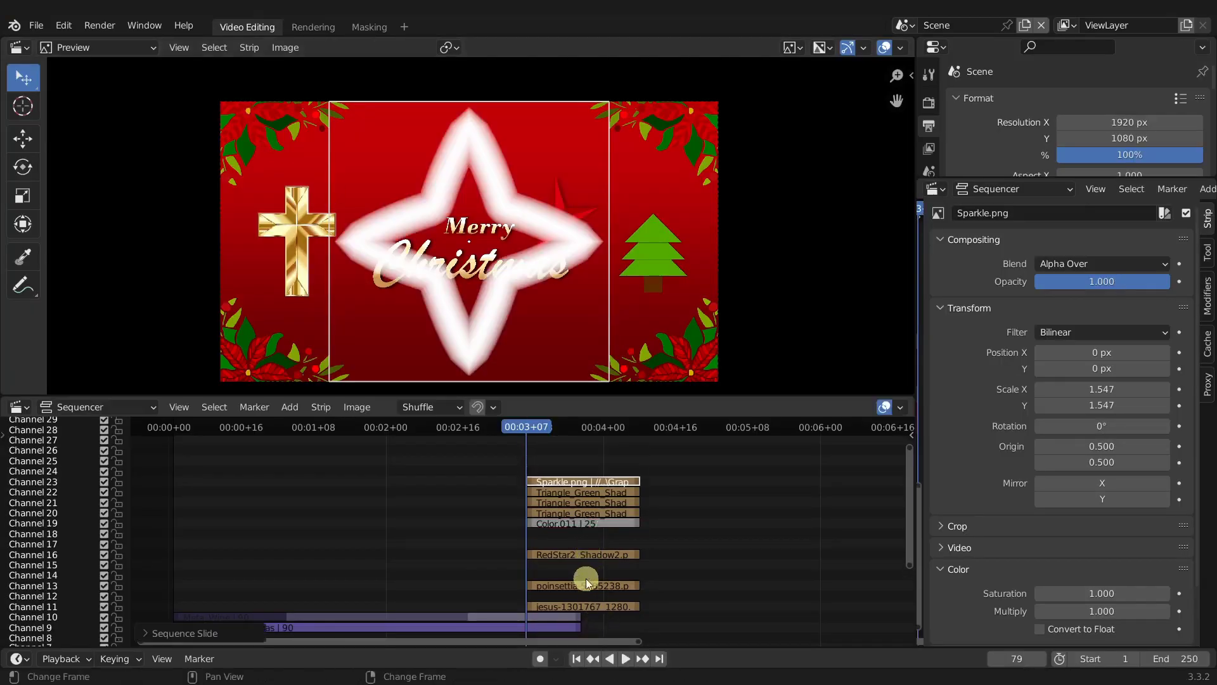
- Scale the sparkle down to about 0.12 and move it above Merry, at about X -149 px, Y 186 px
{"action": "key", "text": "s"}
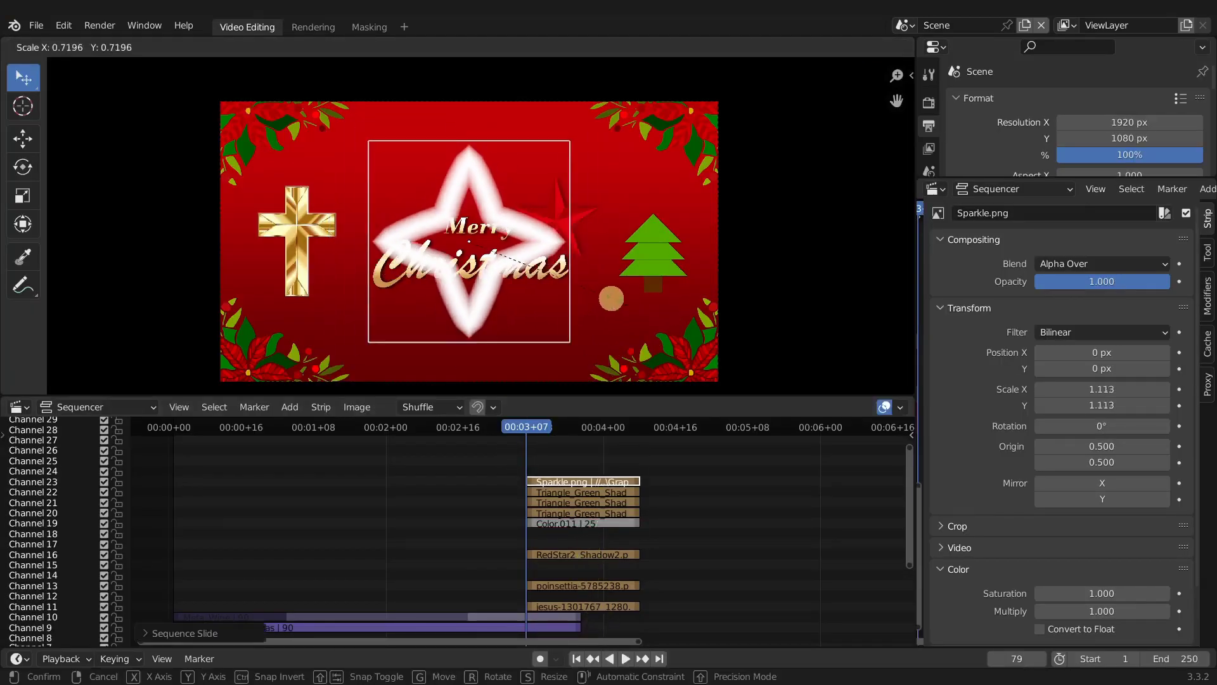
{"action": "left_click", "coordinate": [493, 254]}
{"action": "key", "text": "s"}
{"action": "left_click", "coordinate": [500, 255]}
{"action": "key", "text": "g"}
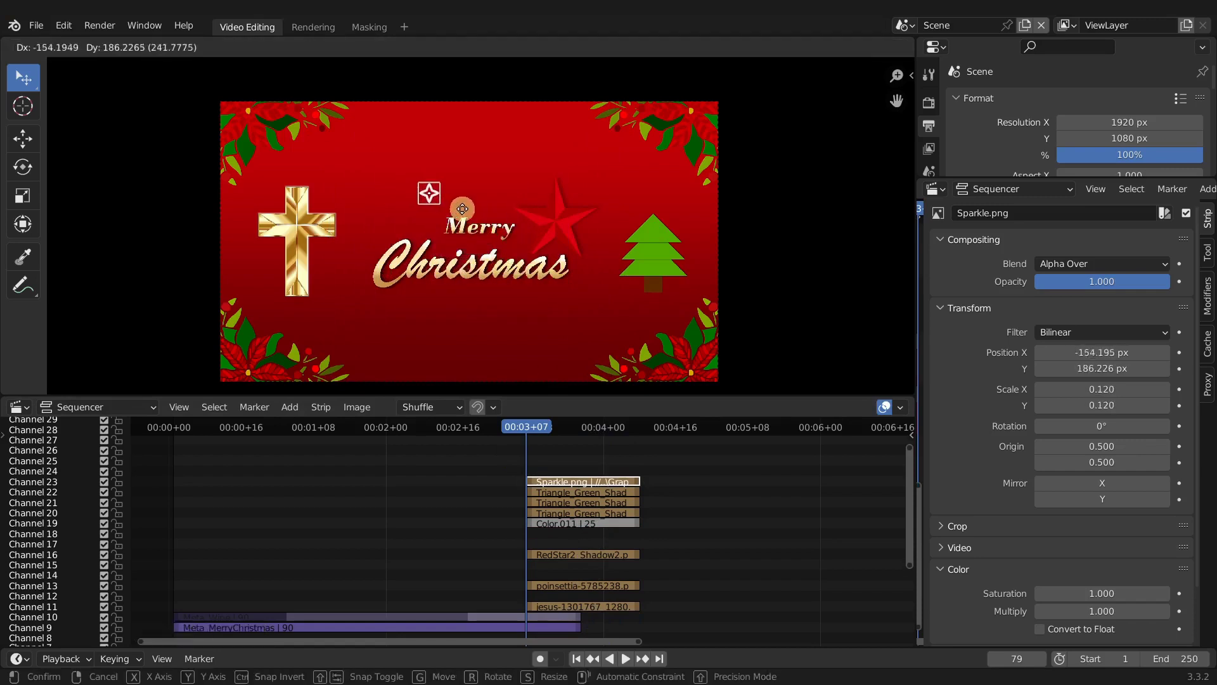
{"action": "left_click", "coordinate": [462, 206]}
{"action": "scroll", "coordinate": [394, 175], "scroll_direction": "up", "scroll_amount": 5}
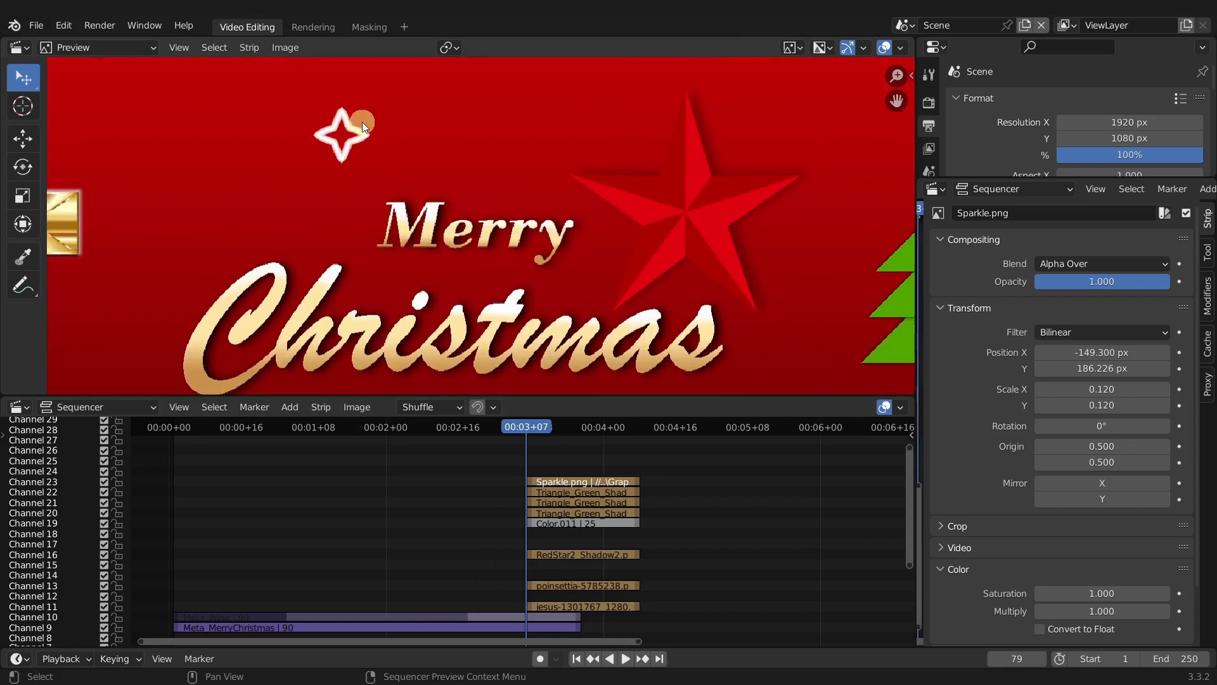
{"action": "scroll", "coordinate": [380, 159], "scroll_direction": "down", "scroll_amount": 3}
- Enlarge the sparkle to a scale of about 0.58 and move it up to about X -152 px, Y 242 px
{"action": "left_click", "coordinate": [580, 482]}
{"action": "key", "text": "s"}
{"action": "left_click", "coordinate": [518, 261]}
{"action": "key", "text": "KP_Decimal"}
{"action": "key", "text": "s"}
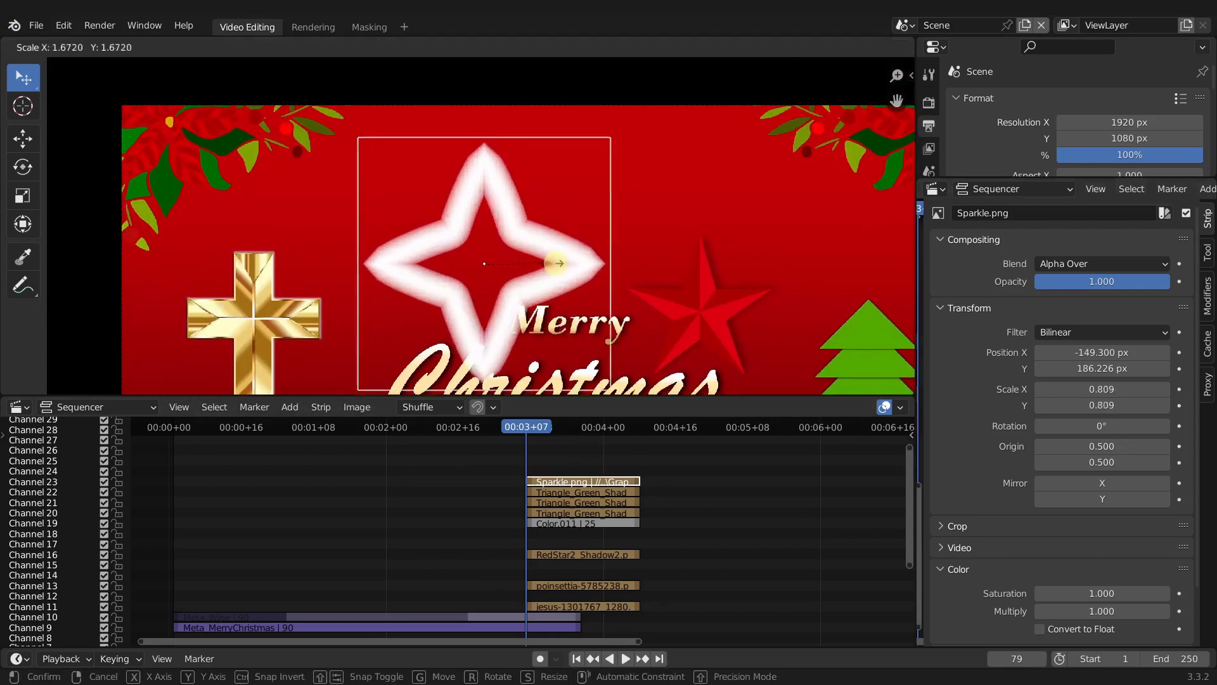
{"action": "left_click", "coordinate": [527, 263]}
{"action": "key", "text": "g"}
{"action": "left_click", "coordinate": [525, 232]}
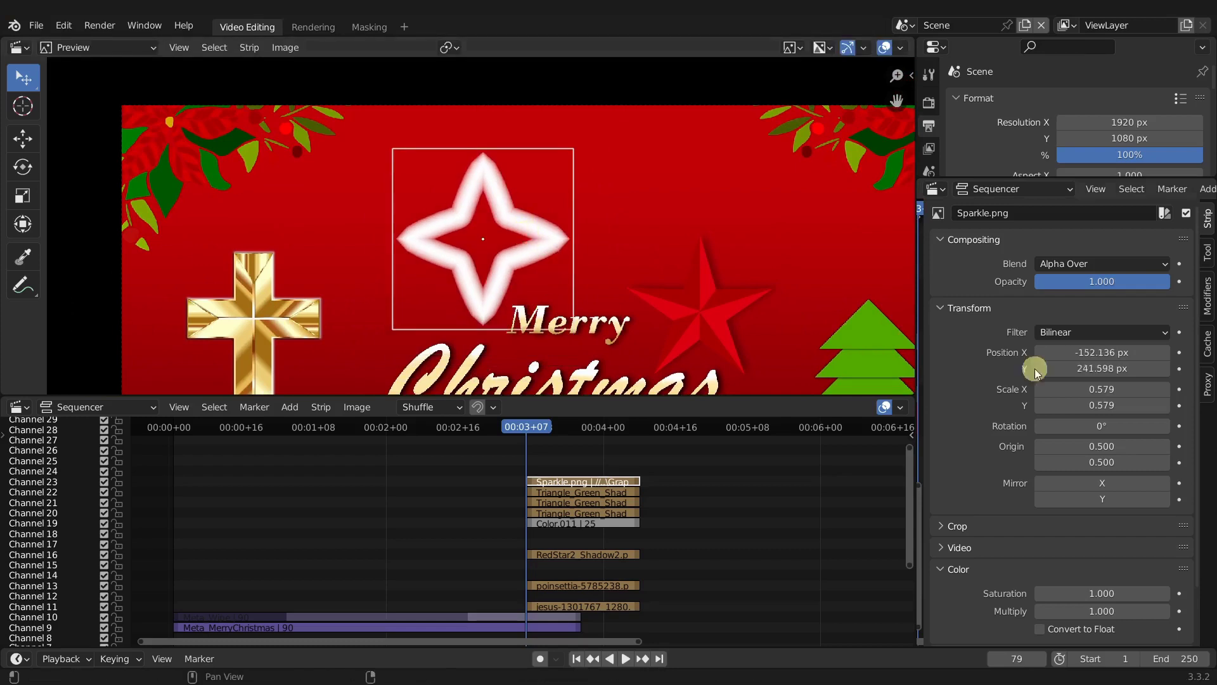
- Set the color Multiply value of the Sparkle.png strip to 2.000
{"action": "scroll", "coordinate": [1081, 571], "scroll_direction": "down", "scroll_amount": 2}
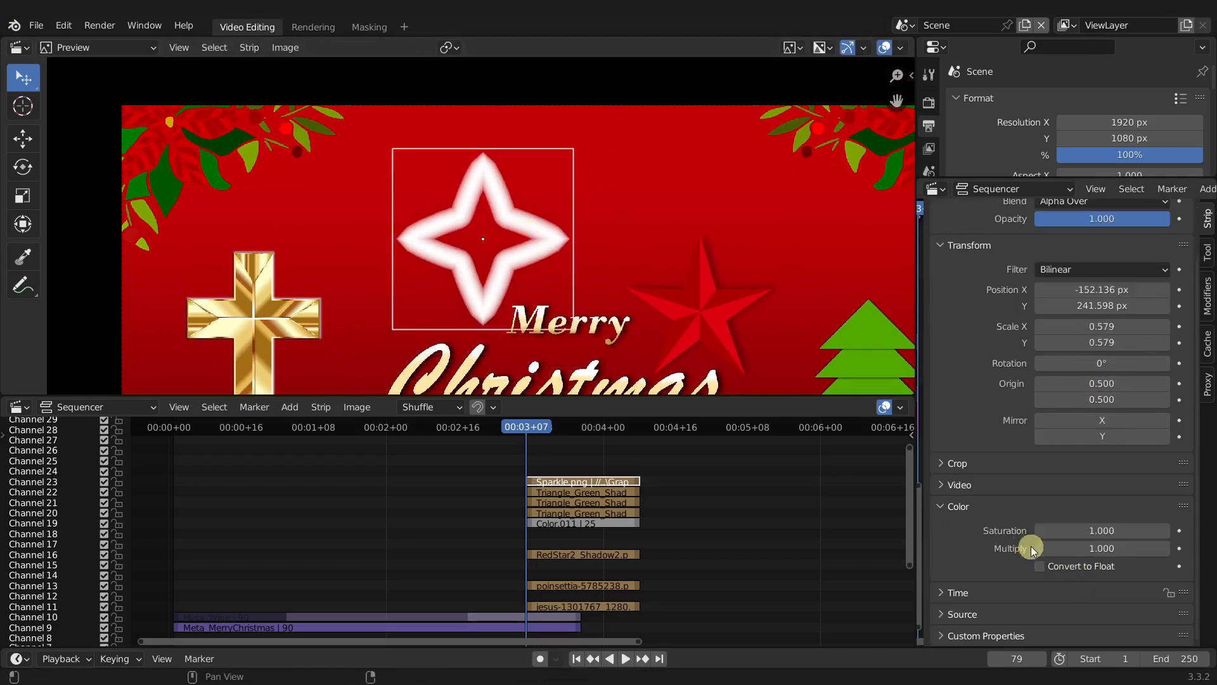
{"action": "left_click_drag", "start_coordinate": [1014, 549], "coordinate": [1104, 548]}
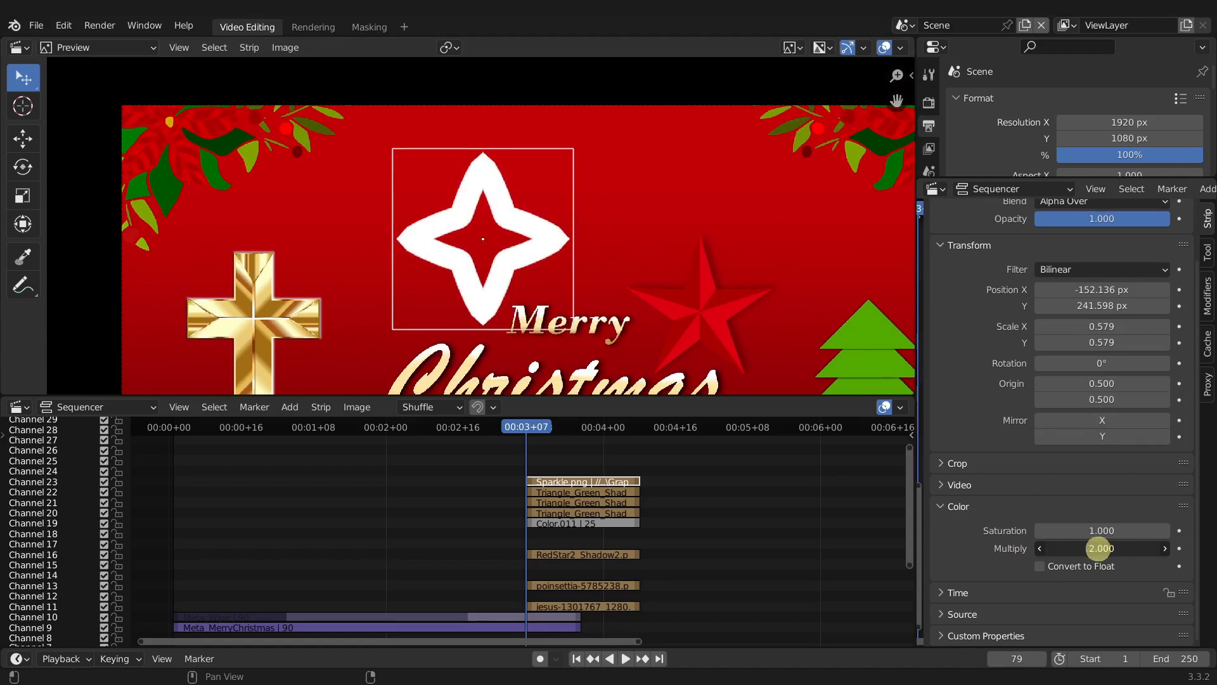
- Scale the sparkle down to about 0.11 and place it just above Merry, at about X -118 px, Y 183 px
{"action": "scroll", "coordinate": [549, 241], "scroll_direction": "down", "scroll_amount": 4}
{"action": "scroll", "coordinate": [549, 242], "scroll_direction": "up", "scroll_amount": 1}
{"action": "key", "text": "s"}
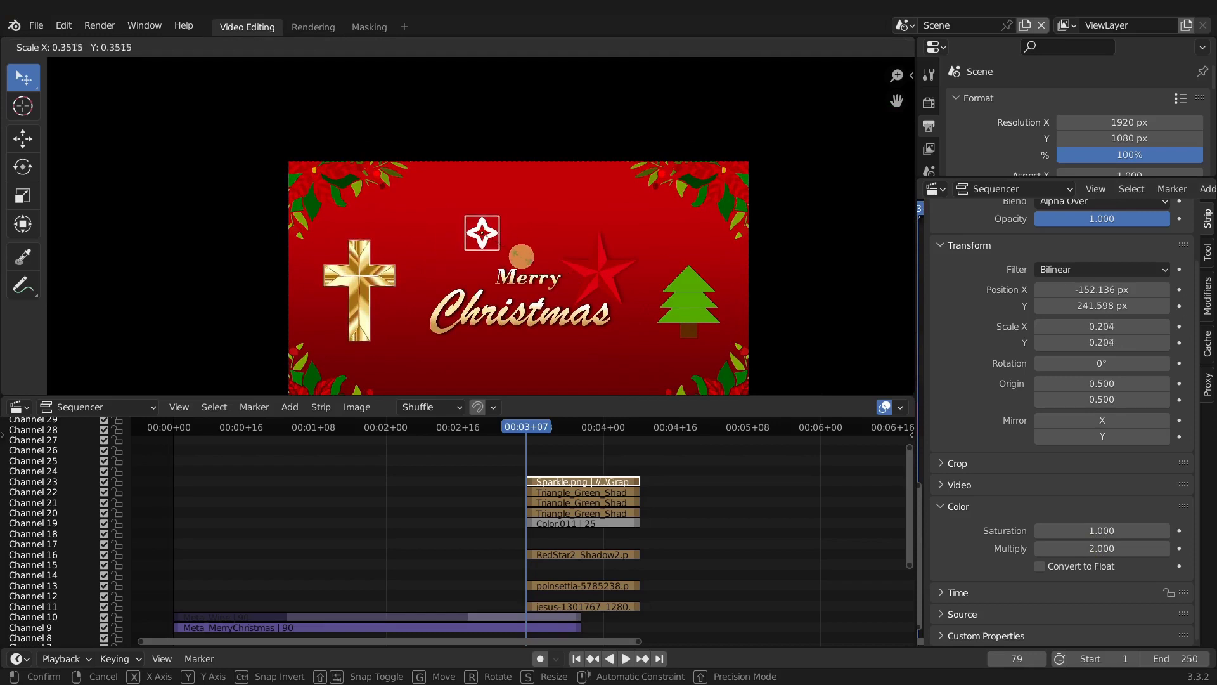
{"action": "key", "text": "g"}
{"action": "key", "text": "Return"}
{"action": "key", "text": "s"}
{"action": "key", "text": "Return"}
{"action": "scroll", "coordinate": [488, 246], "scroll_direction": "up", "scroll_amount": 2}
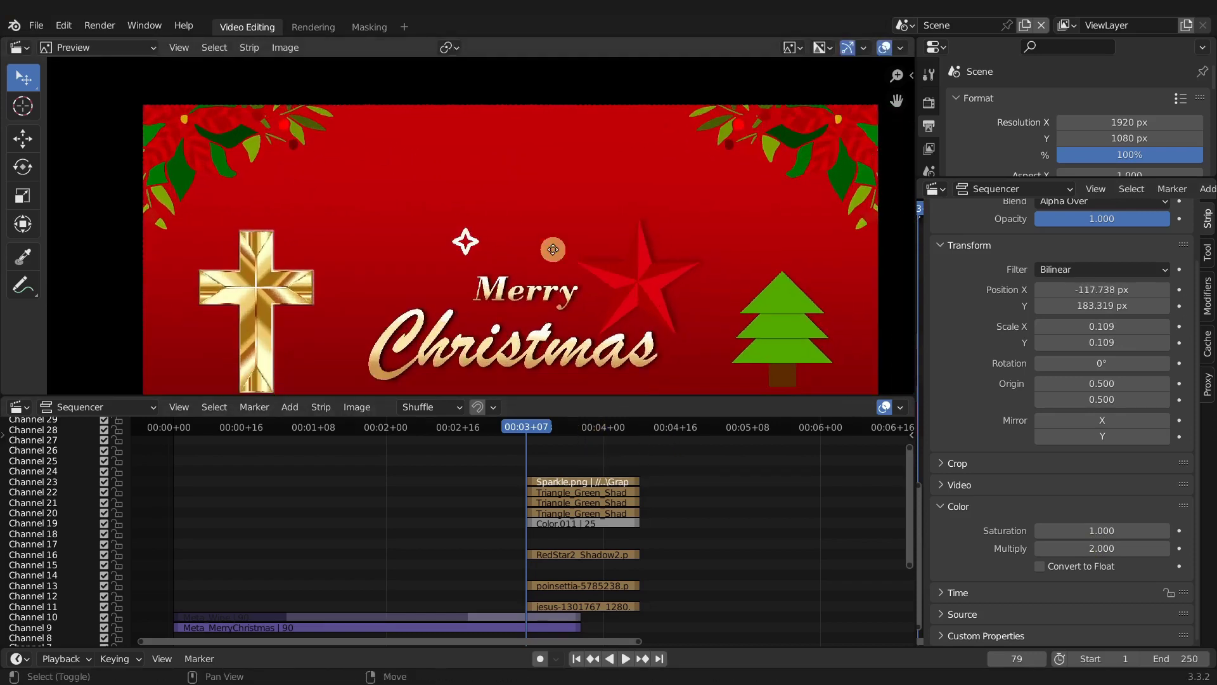
{"action": "scroll", "coordinate": [553, 249], "scroll_direction": "down", "scroll_amount": 2}
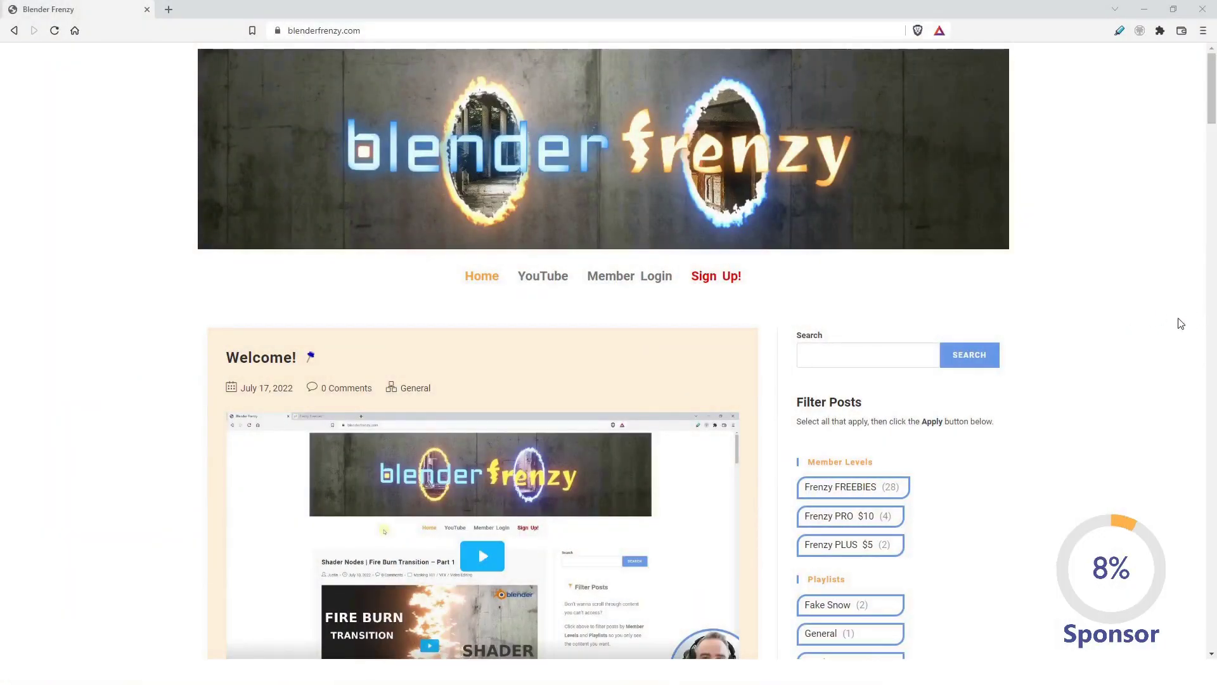
- Browse the tutorial posts on blenderfrenzy.com in the web browser and expand the Custom VSE Transition post
{"action": "scroll", "coordinate": [1181, 323], "scroll_direction": "down", "scroll_amount": 6}
{"action": "scroll", "coordinate": [1180, 323], "scroll_direction": "down", "scroll_amount": 5}
{"action": "scroll", "coordinate": [1180, 323], "scroll_direction": "down", "scroll_amount": 14}
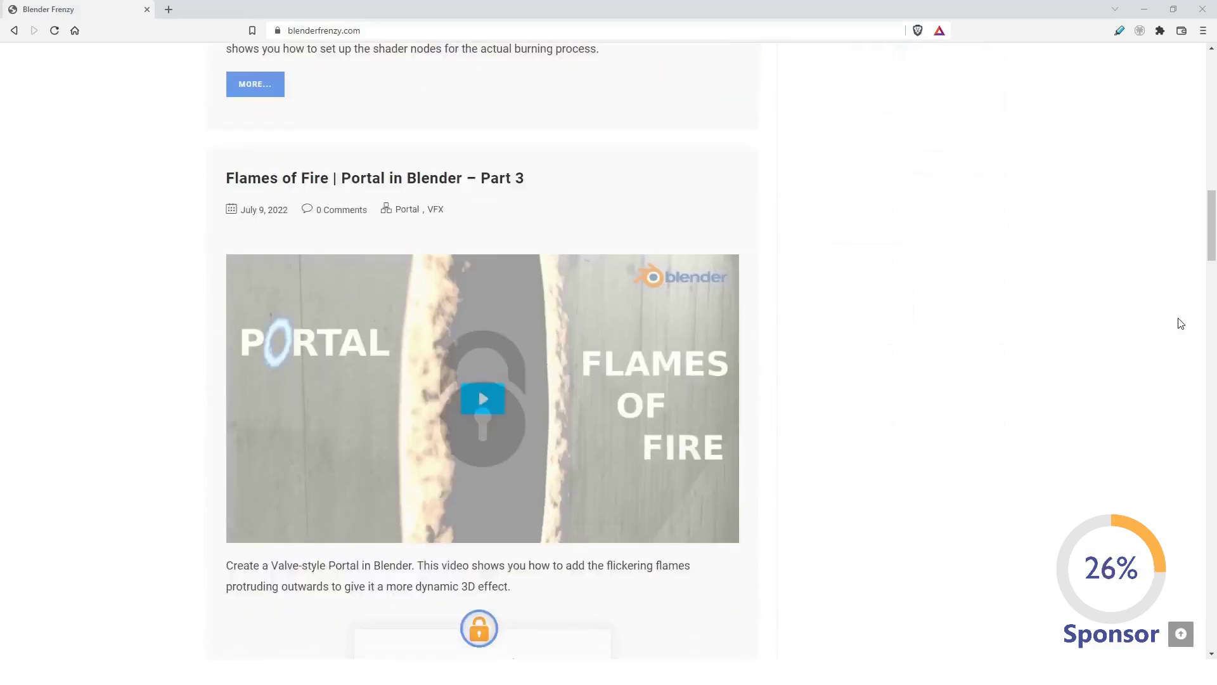
{"action": "scroll", "coordinate": [1180, 323], "scroll_direction": "down", "scroll_amount": 18}
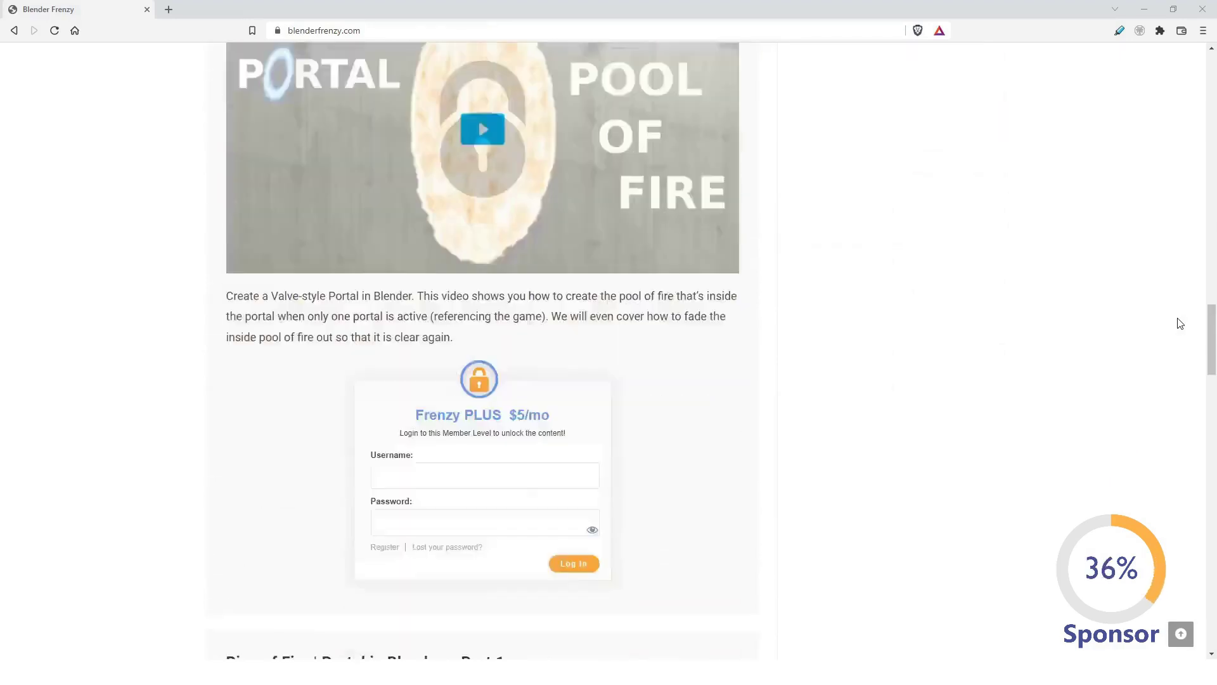
{"action": "scroll", "coordinate": [1180, 323], "scroll_direction": "down", "scroll_amount": 5}
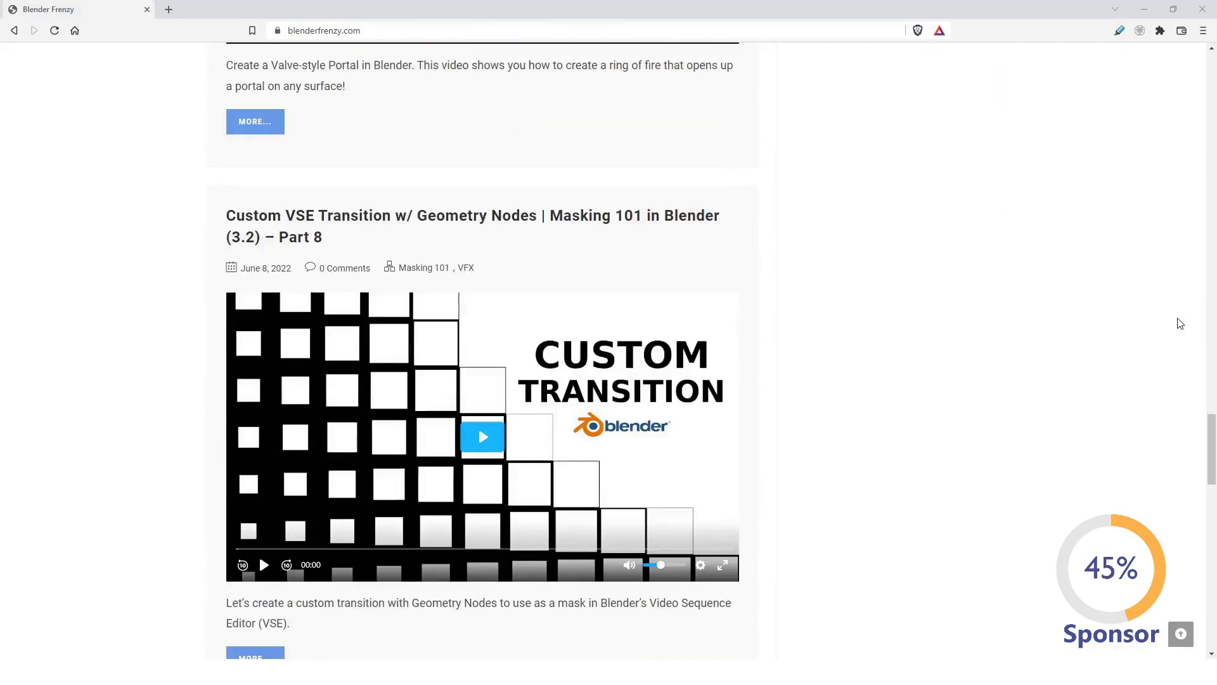
{"action": "scroll", "coordinate": [1180, 323], "scroll_direction": "down", "scroll_amount": 4}
{"action": "left_click", "coordinate": [265, 476]}
{"action": "scroll", "coordinate": [672, 467], "scroll_direction": "down", "scroll_amount": 6}
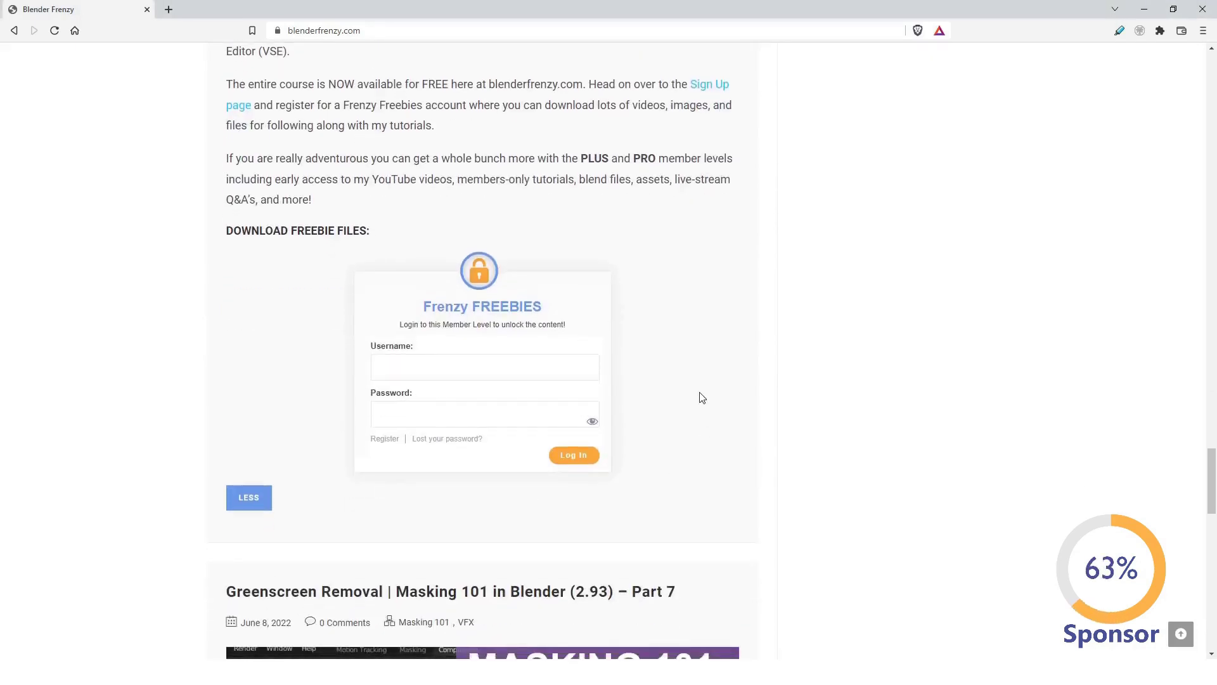
{"action": "scroll", "coordinate": [702, 398], "scroll_direction": "down", "scroll_amount": 17}
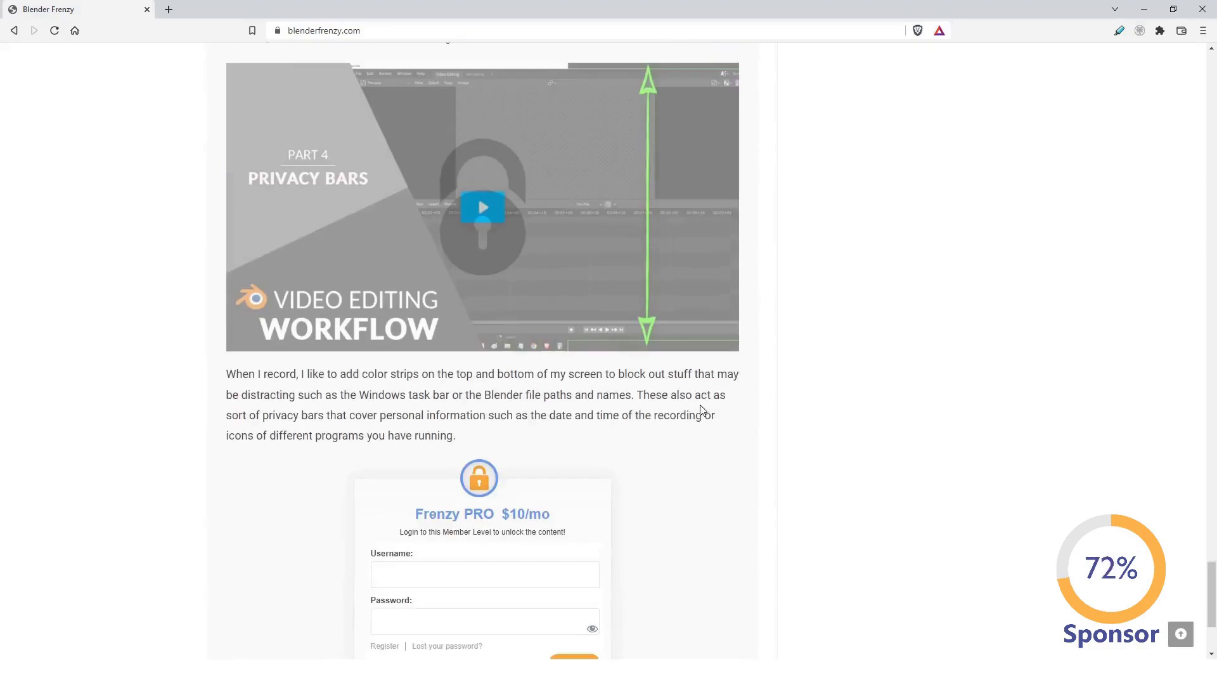
- Open the website's Sign Up page and choose to sign up for the Frenzy PRO plan at $10/mo
{"action": "scroll", "coordinate": [702, 411], "scroll_direction": "up", "scroll_amount": 20}
{"action": "left_click", "coordinate": [711, 281]}
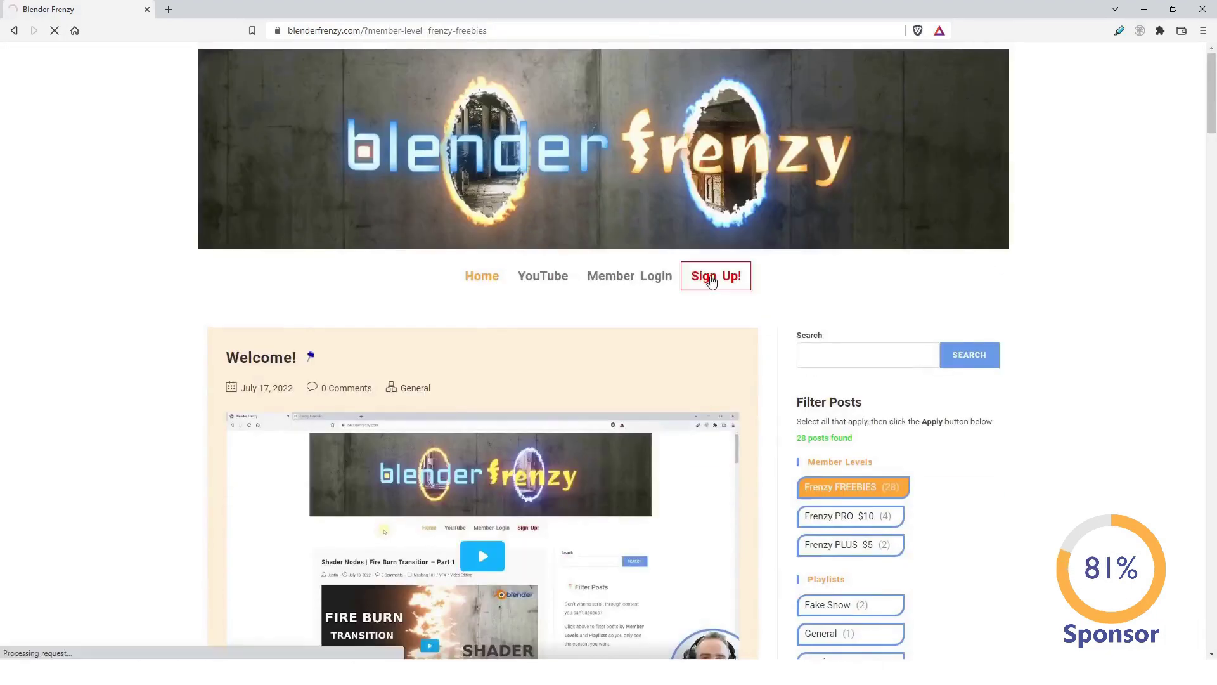
{"action": "scroll", "coordinate": [963, 337], "scroll_direction": "down", "scroll_amount": 3}
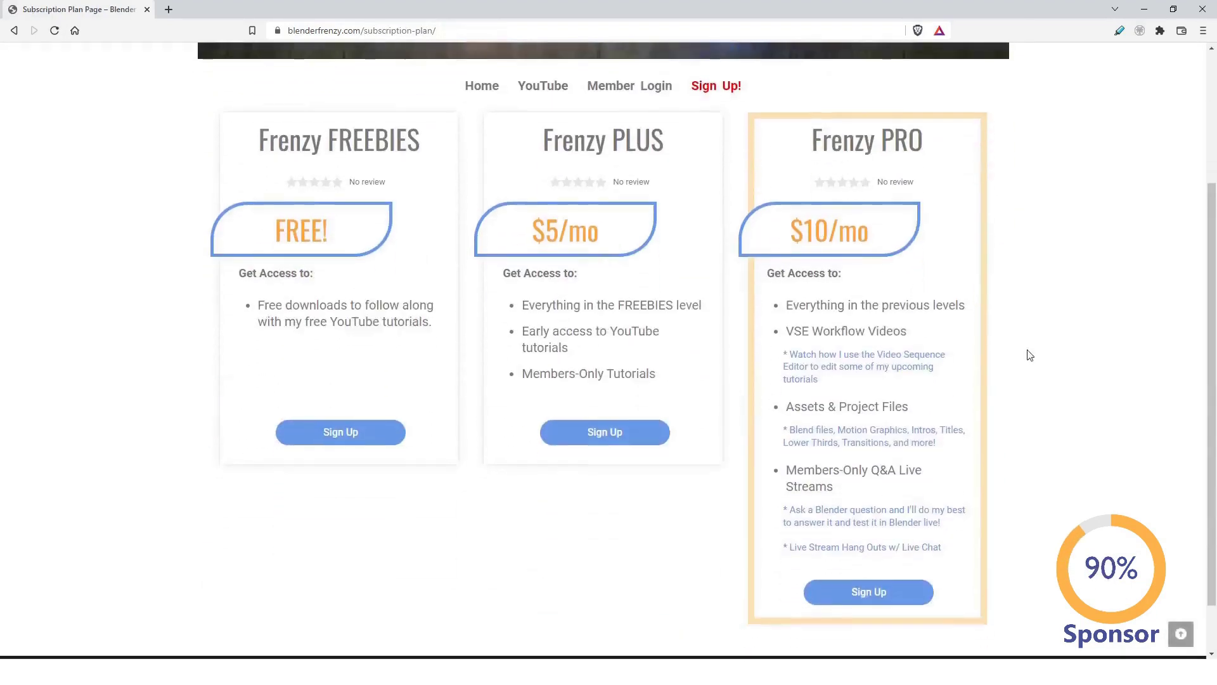
{"action": "left_click", "coordinate": [882, 594]}
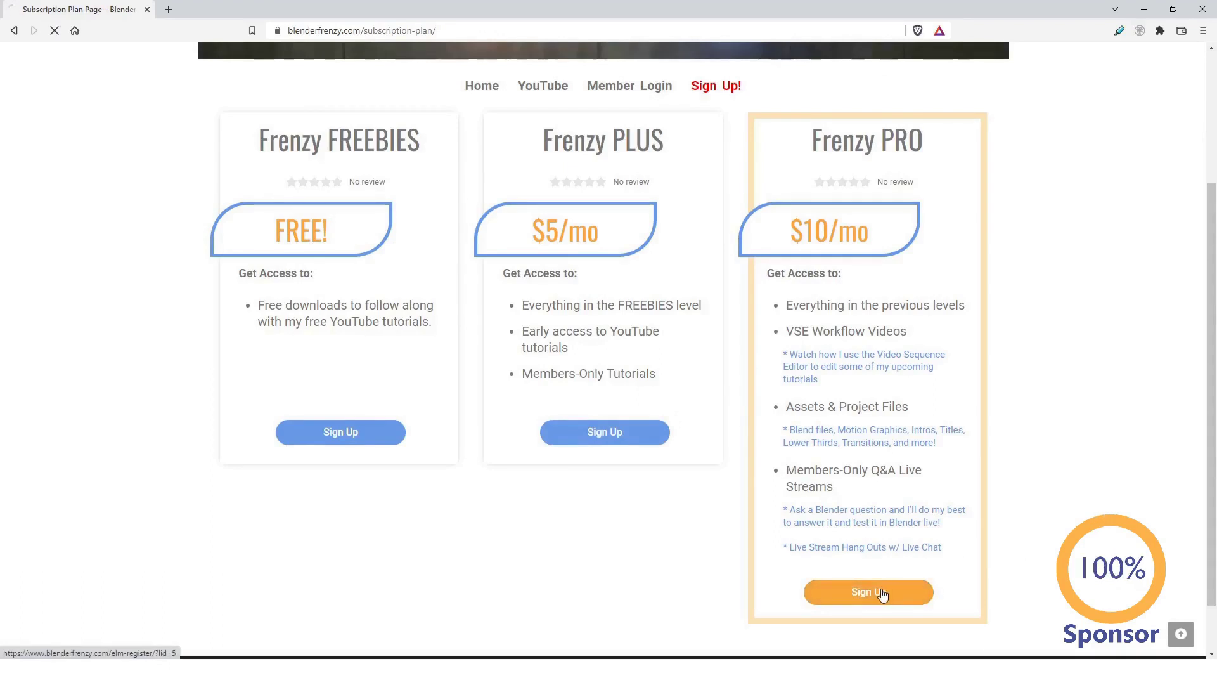